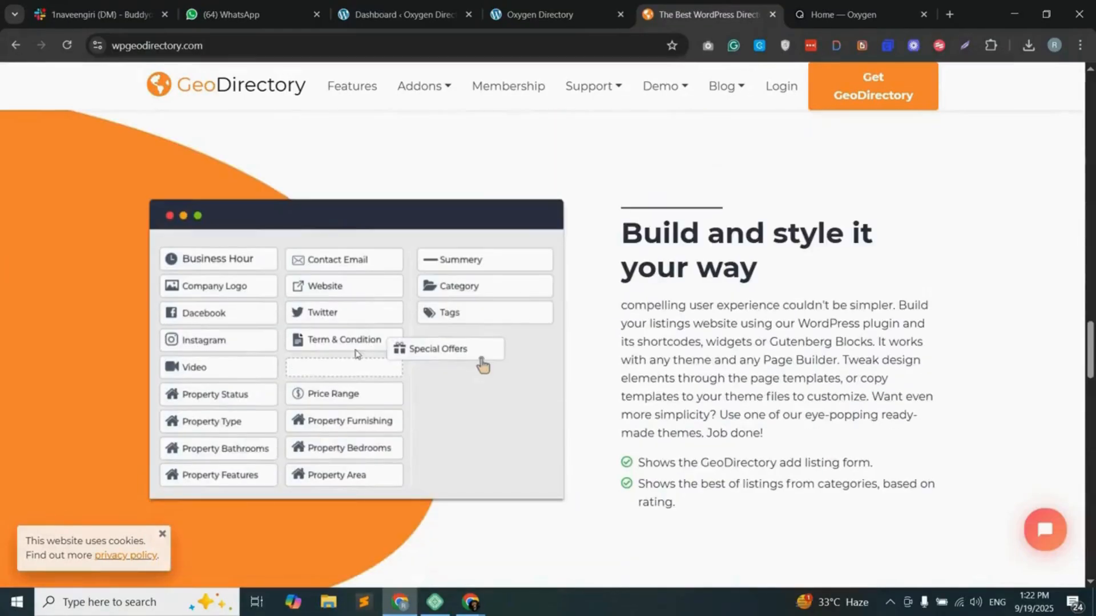
- Look through the GeoDirectory homepage down to its user reviews
scroll(434, 399, "down", 20)
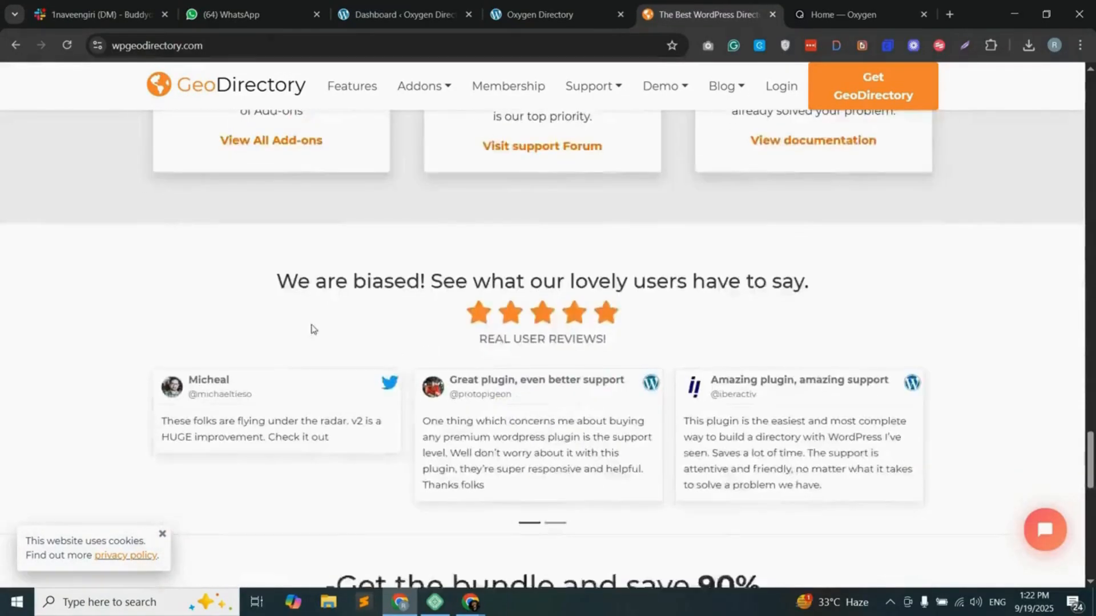
scroll(334, 358, "down", 5)
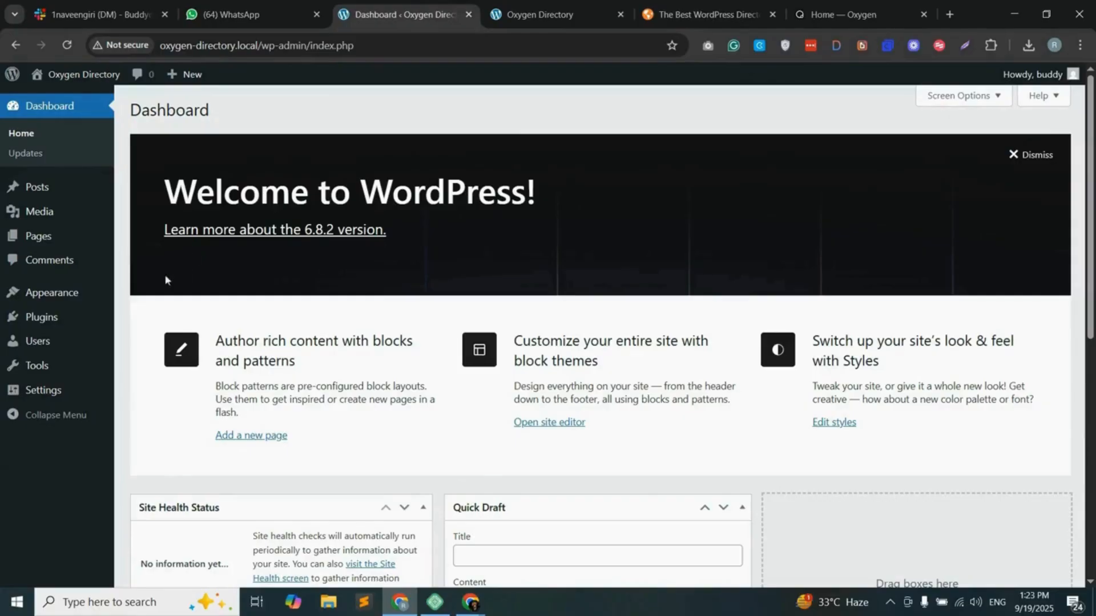
- Search for geodirectory among the plugins available to add in the Oxygen Directory site's WordPress admin
mouse_move(69, 318)
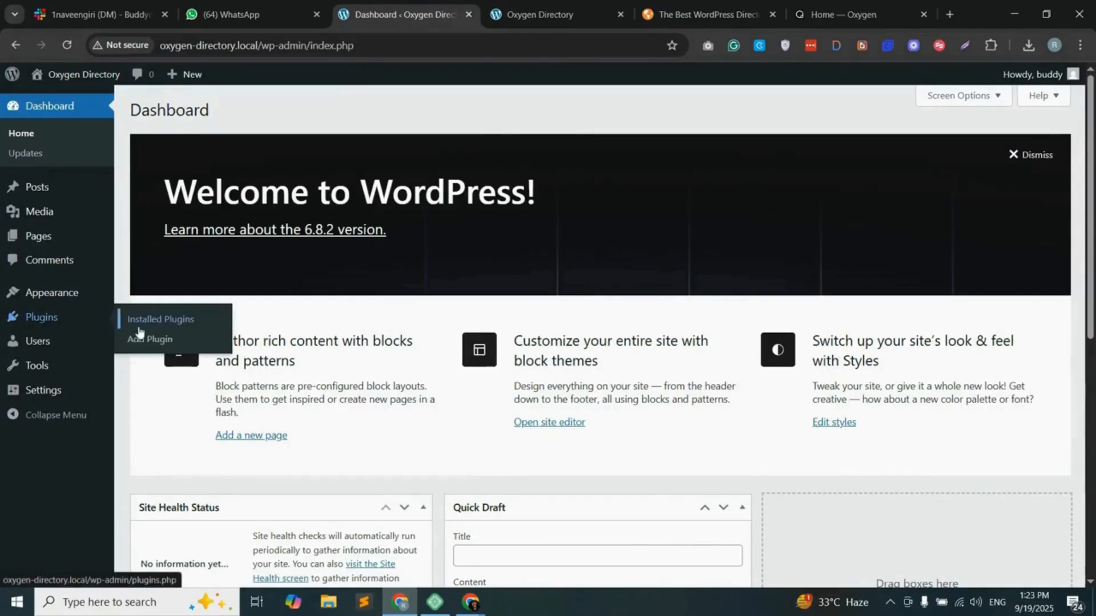
left_click(167, 341)
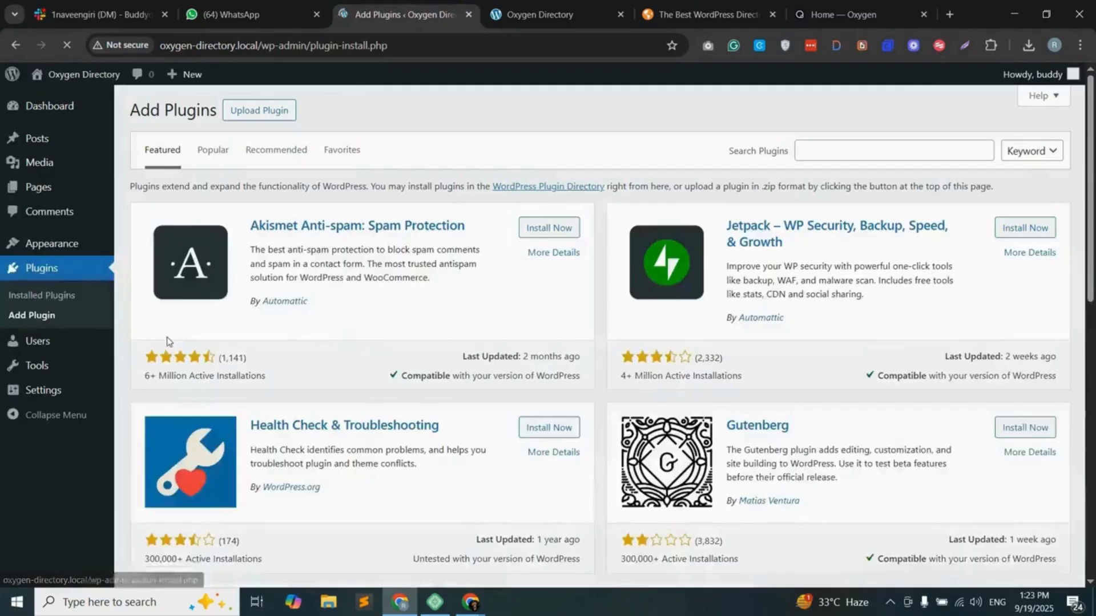
left_click(848, 144)
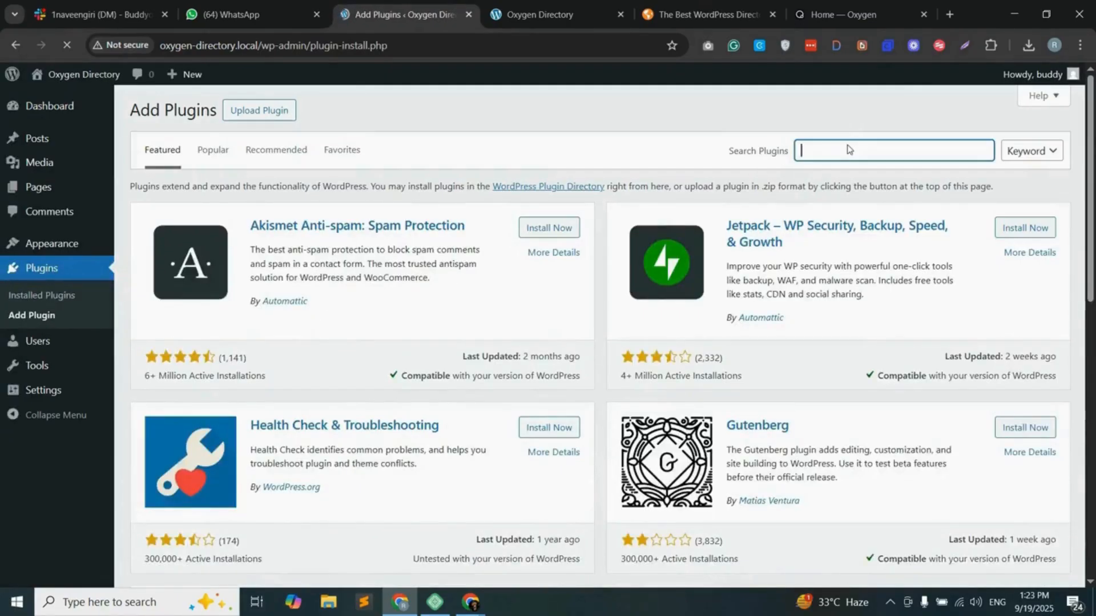
type("geodirectory")
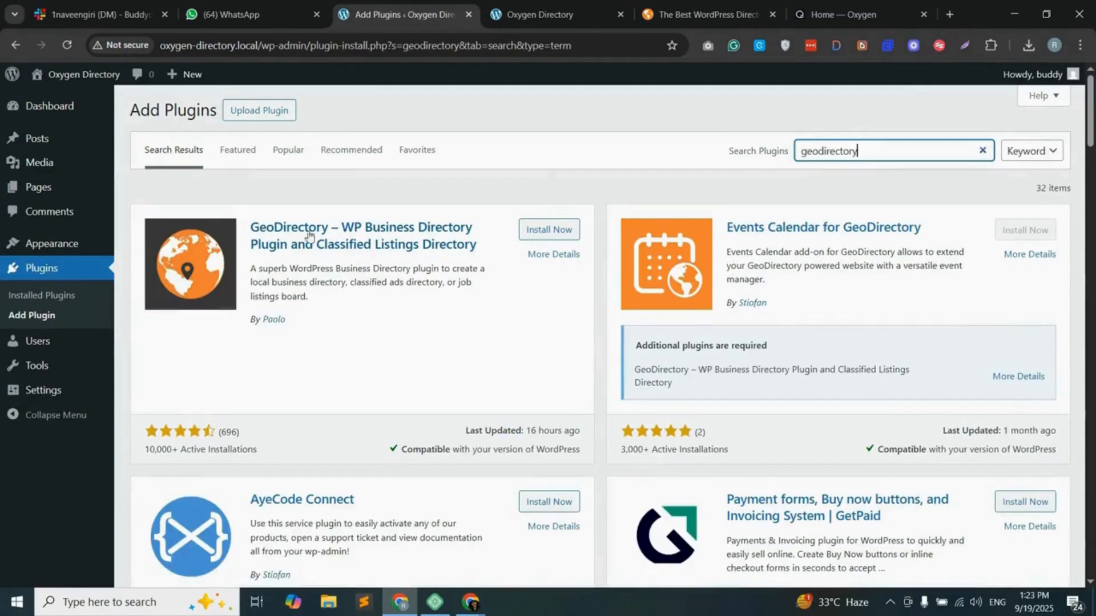
- Install and activate the GeoDirectory – WP Business Directory Plugin and Classified Listings Directory
left_click_drag(243, 218, 485, 247)
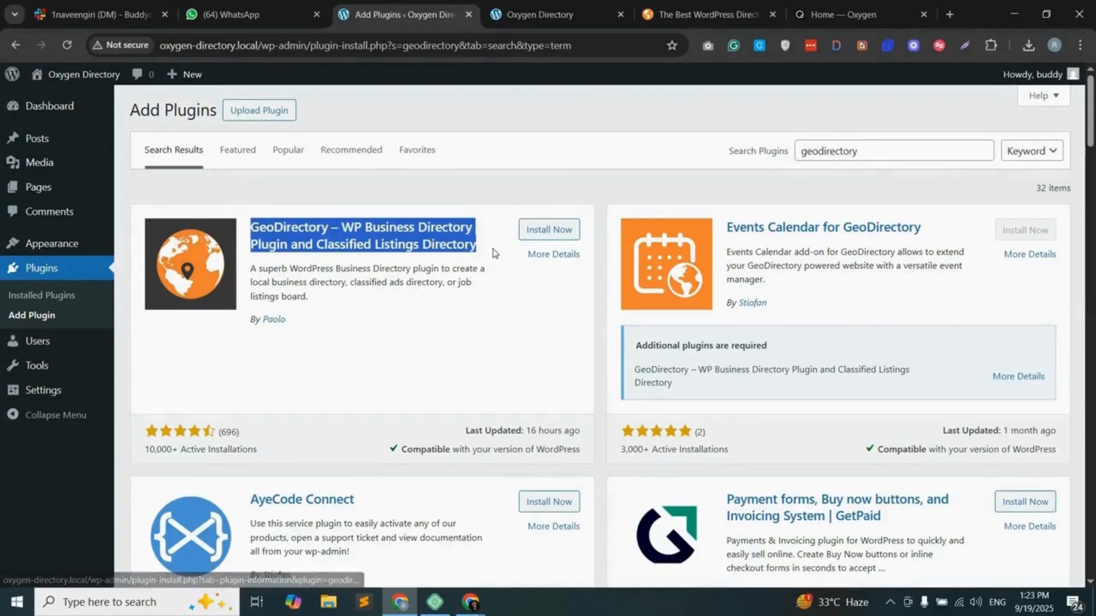
left_click(549, 230)
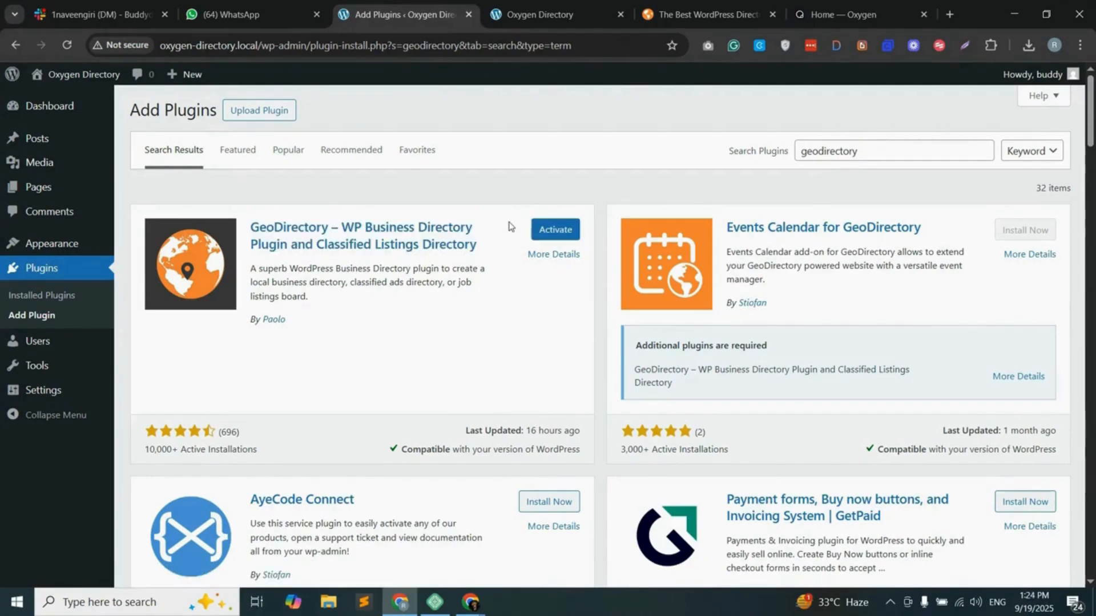
left_click(561, 234)
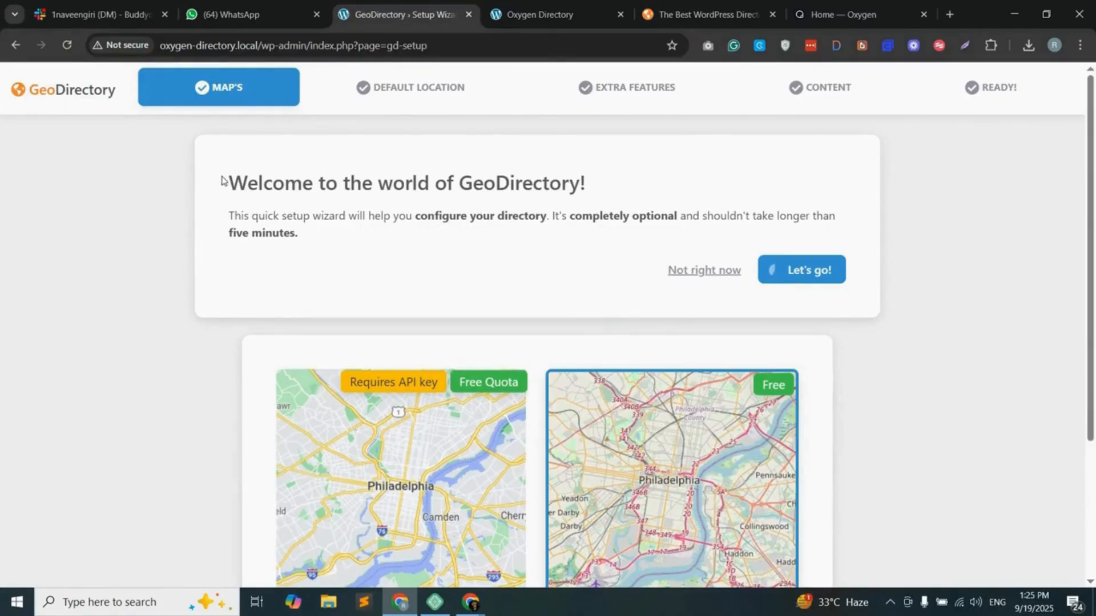
- Keep Open Street Maps as the map provider in the GeoDirectory setup wizard and continue to the default location
left_click_drag(224, 191, 619, 186)
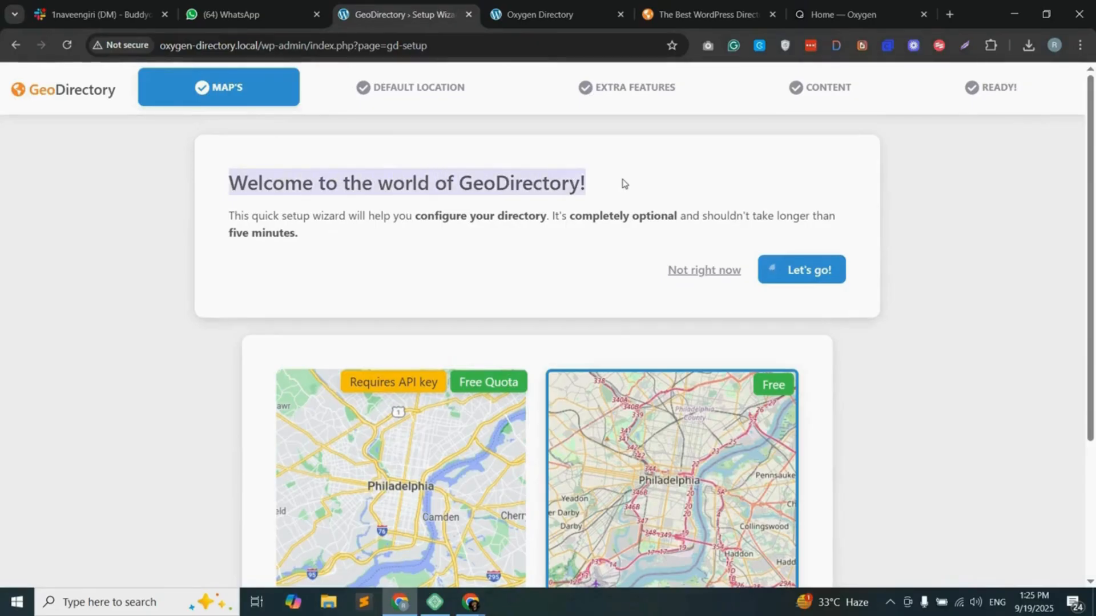
left_click(623, 183)
scroll(529, 274, "down", 4)
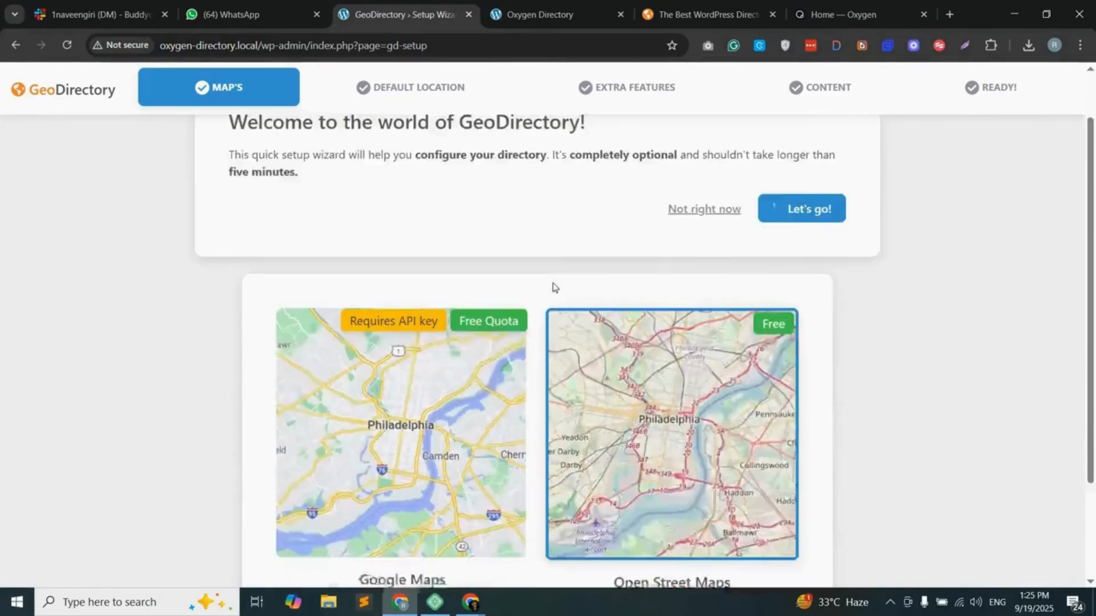
left_click_drag(614, 393, 732, 394)
left_click(737, 393)
left_click_drag(339, 393, 453, 399)
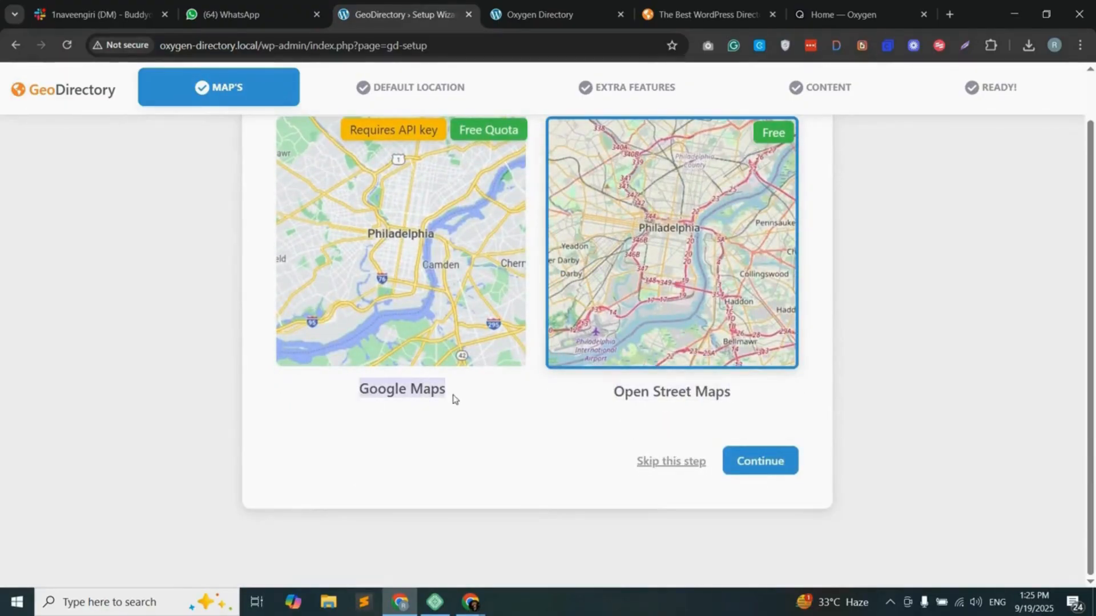
left_click(466, 388)
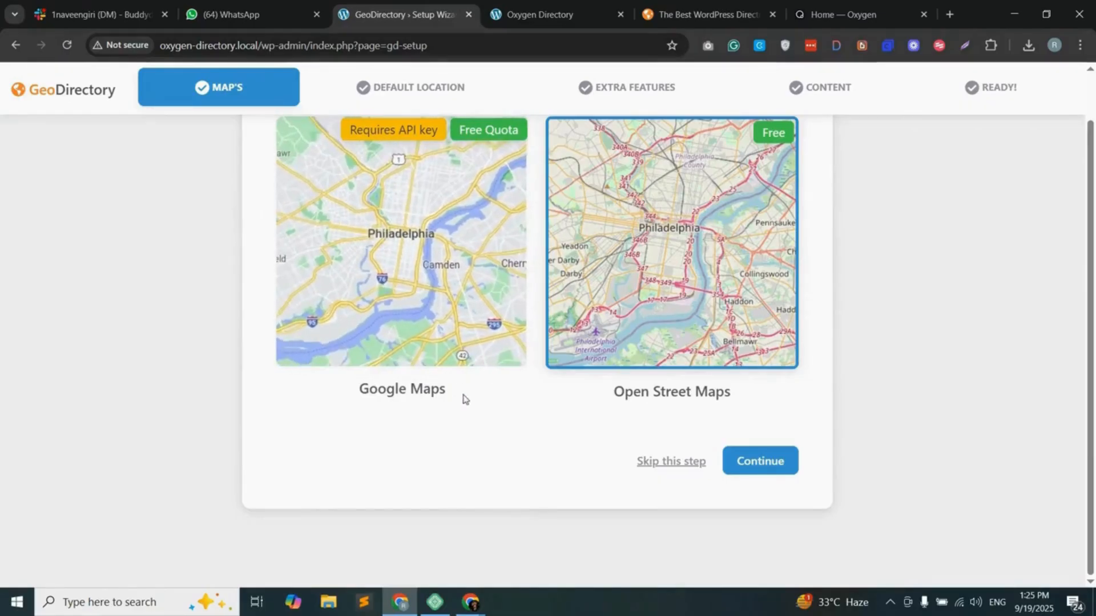
scroll(670, 404, "up", 1)
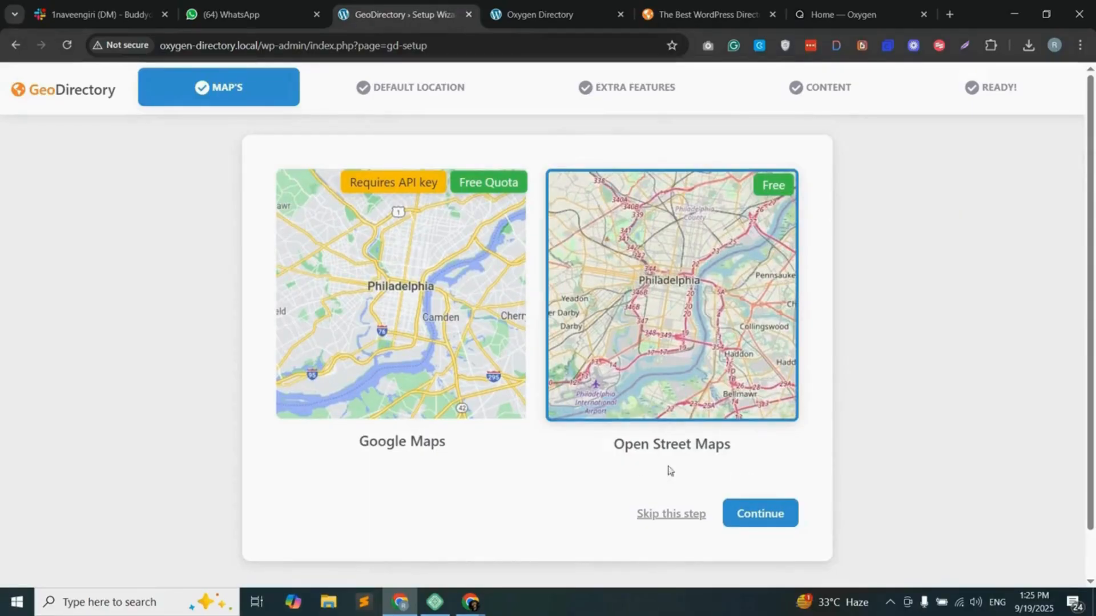
left_click(769, 515)
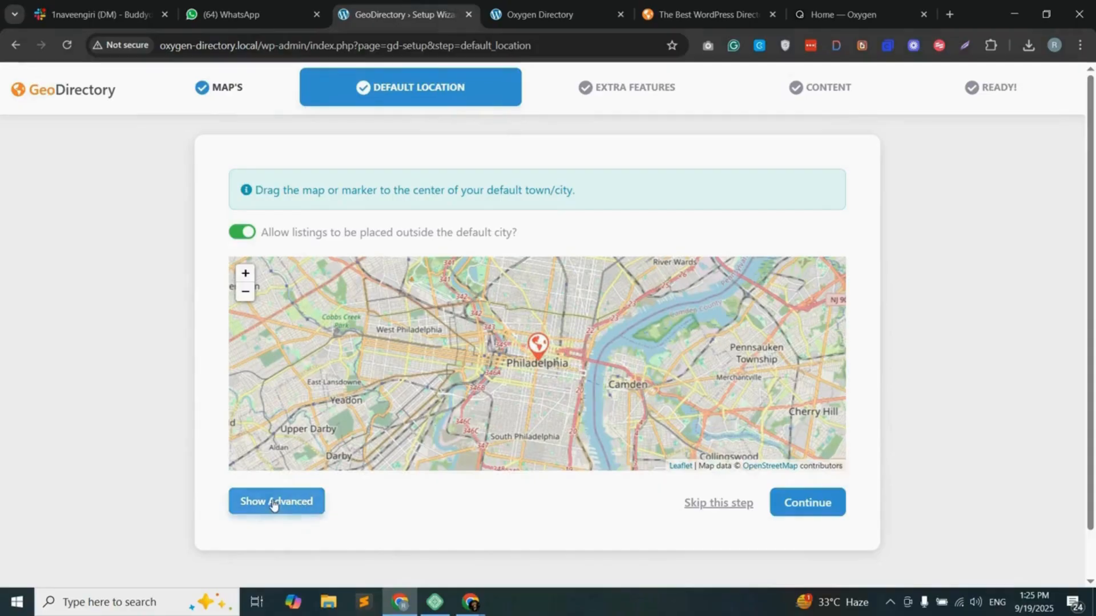
- Show the advanced default location settings, keep Philadelphia, Pennsylvania, United States as the location and continue
left_click(273, 503)
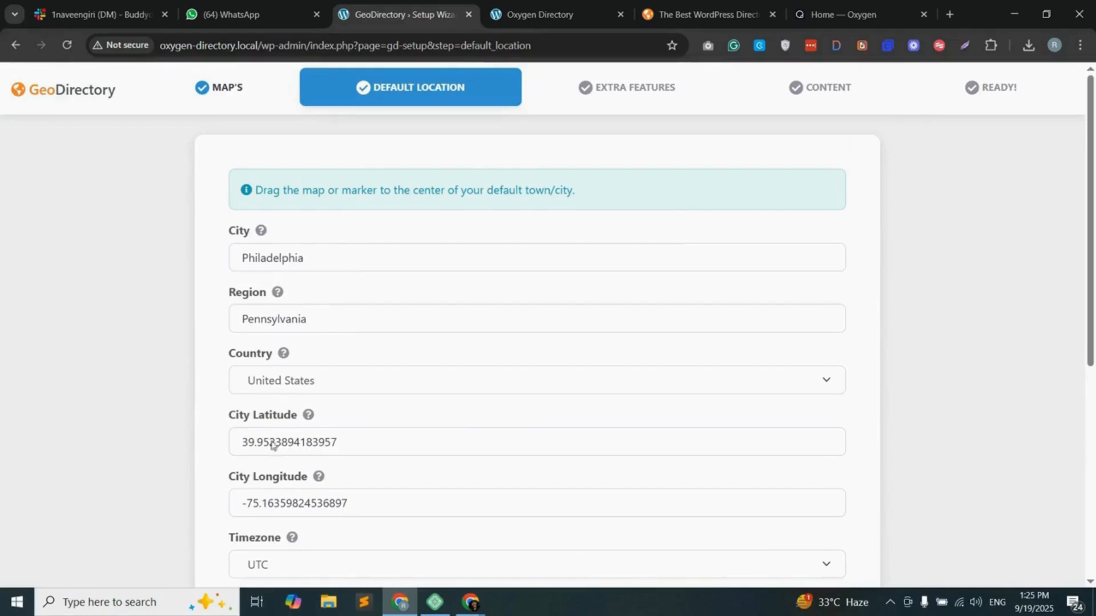
scroll(787, 308, "down", 7)
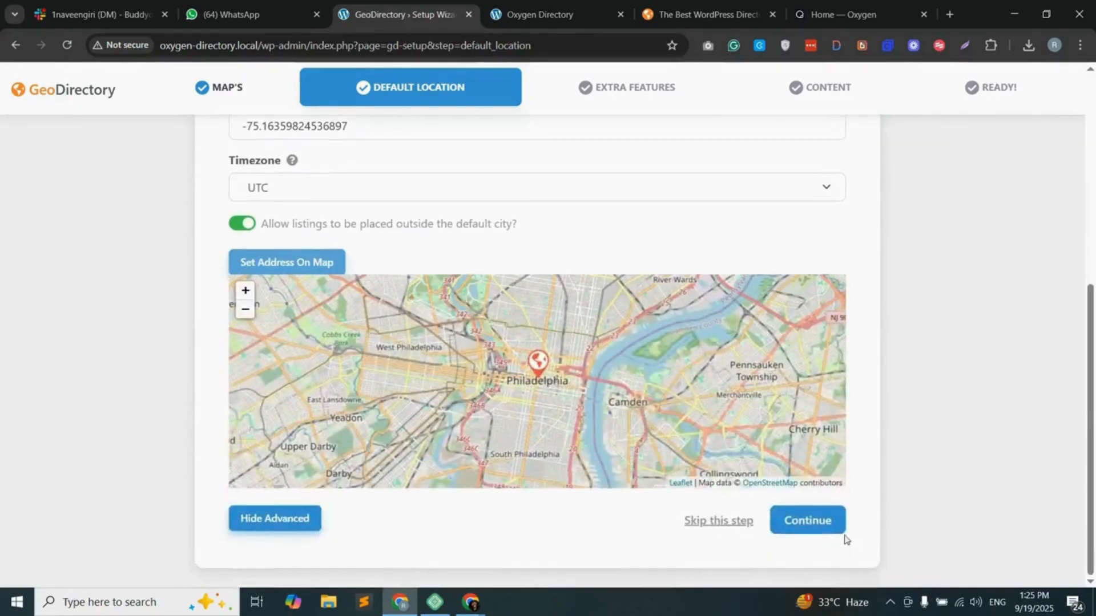
left_click(815, 524)
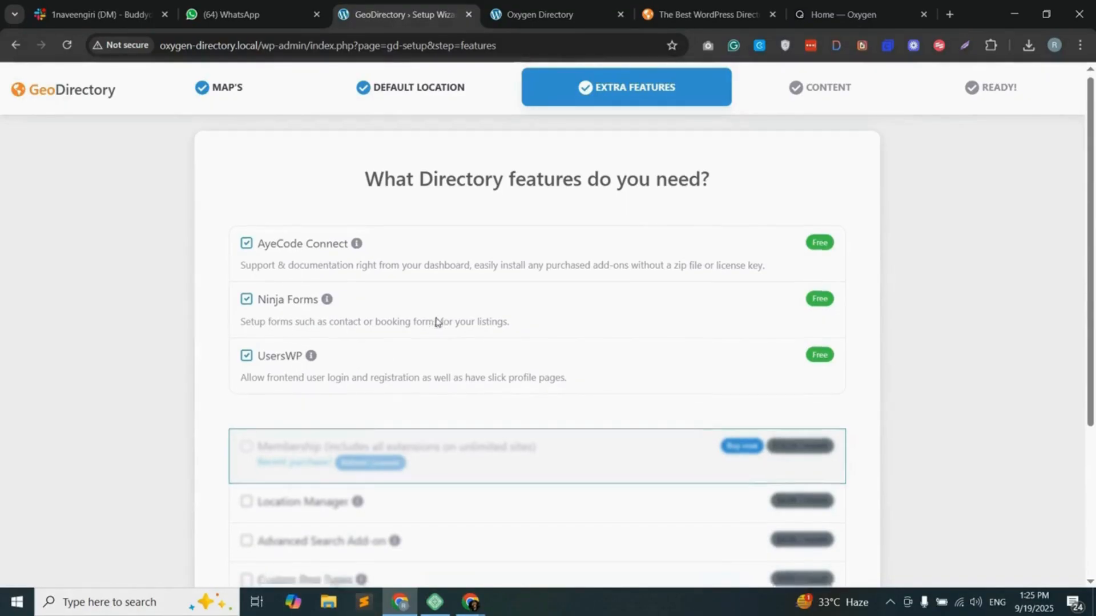
- Expand the full list of extra features and install the selected free AyeCode Connect, Ninja Forms and UsersWP
scroll(437, 321, "down", 3)
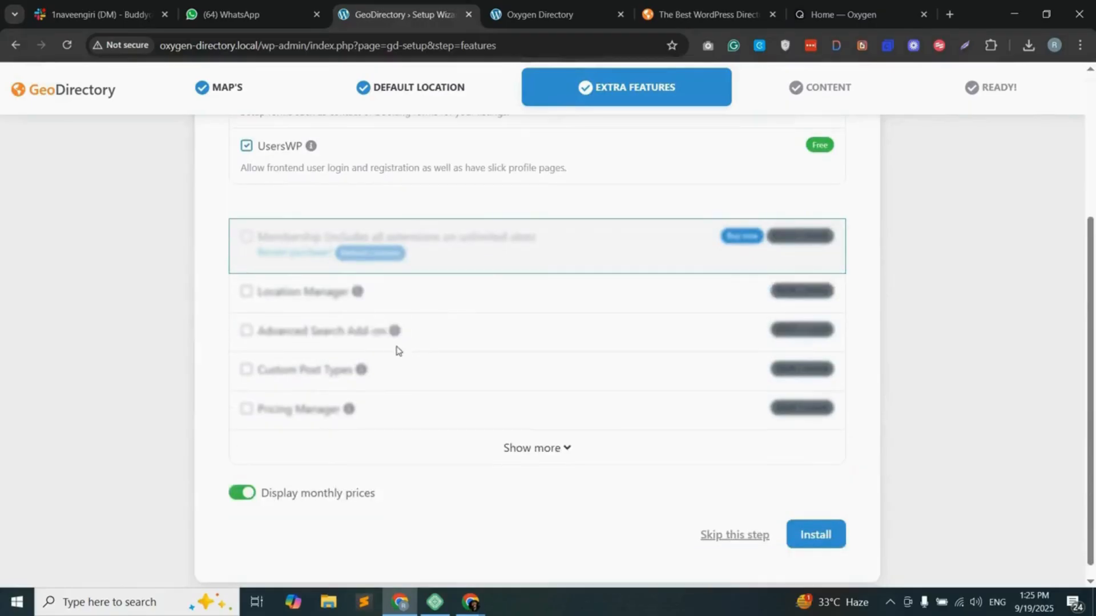
left_click(543, 451)
scroll(542, 388, "down", 5)
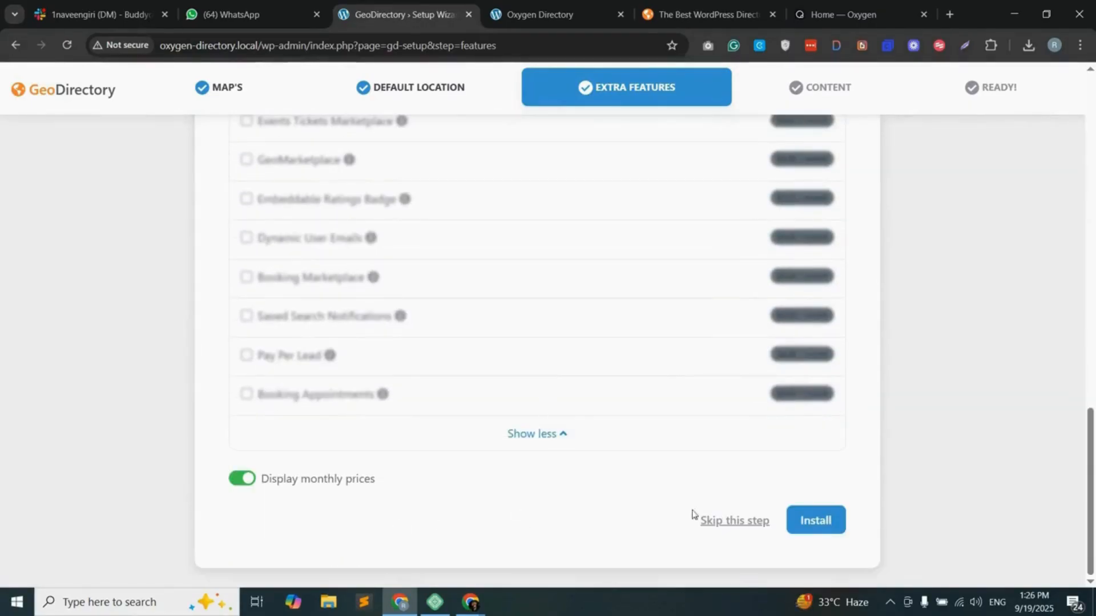
left_click(817, 521)
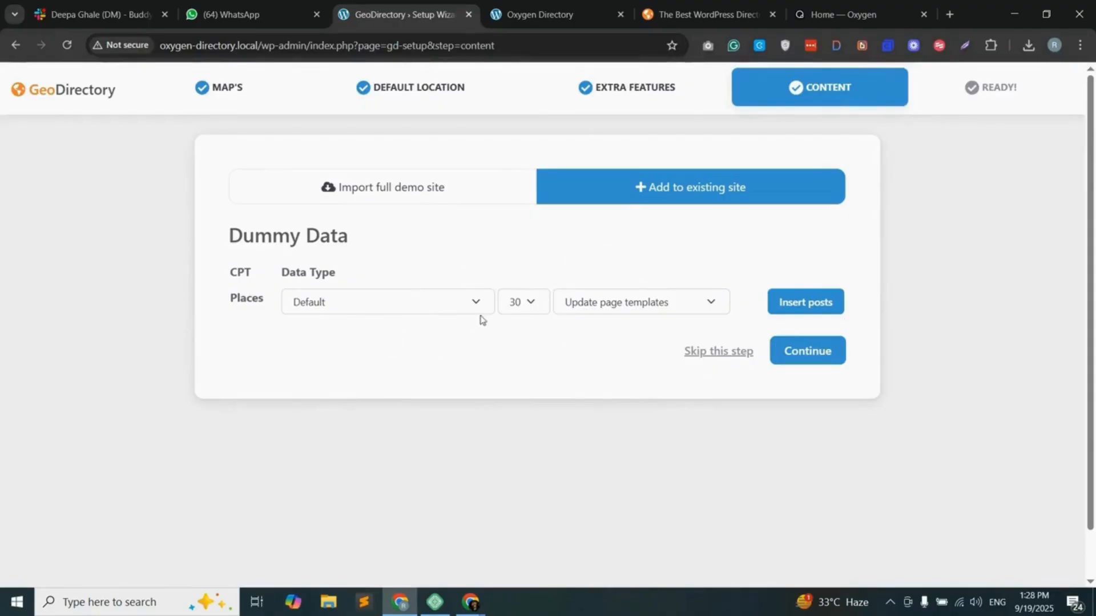
- Insert 20 dummy Places listings of the Default data type with updated page templates, and continue the wizard
left_click(525, 305)
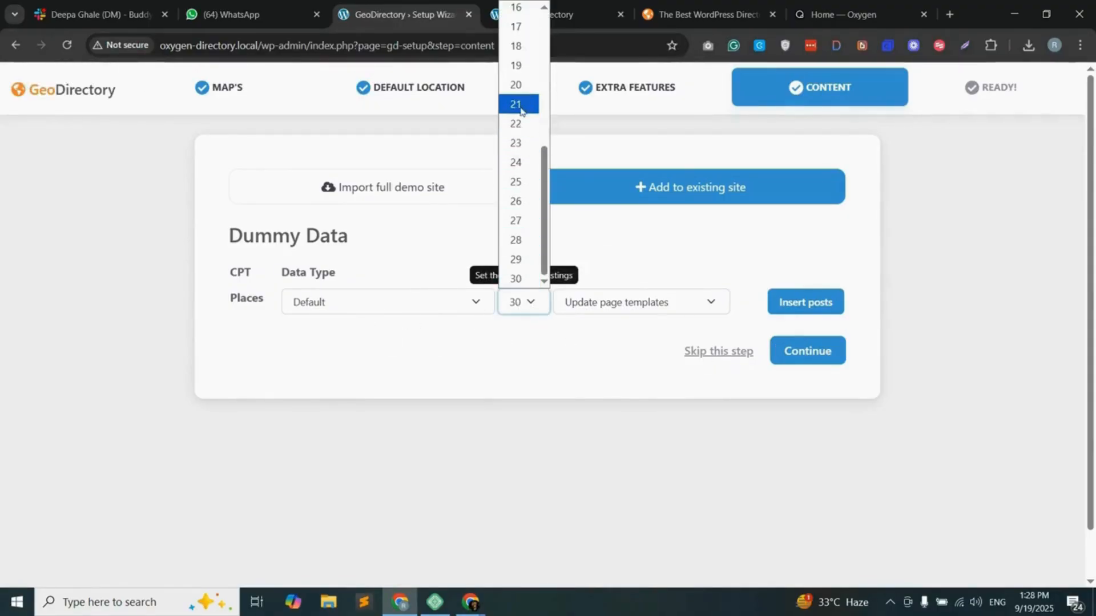
left_click(516, 90)
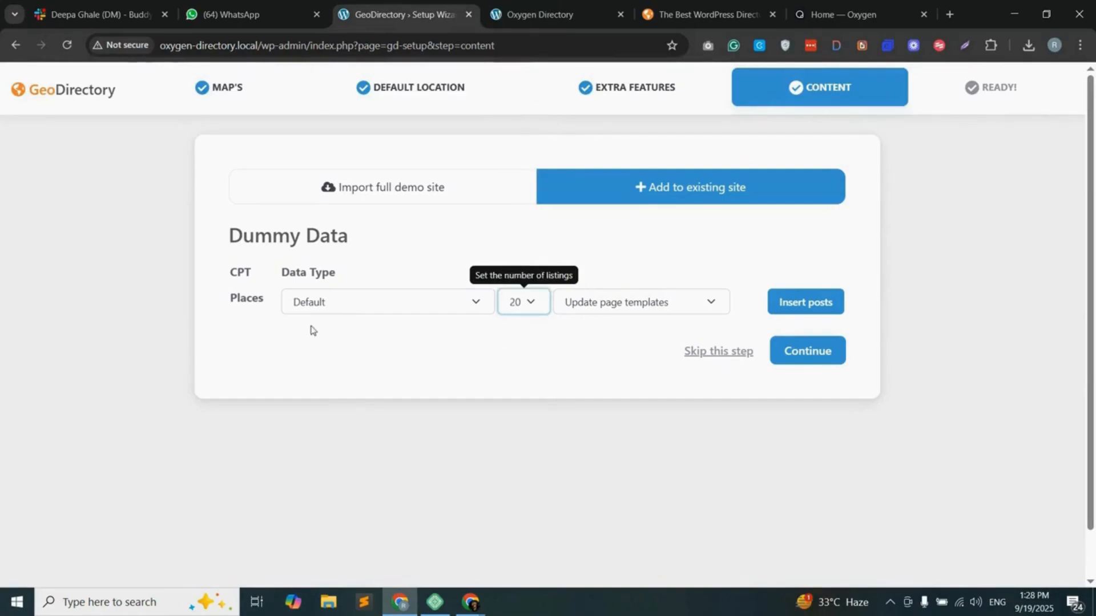
left_click(821, 307)
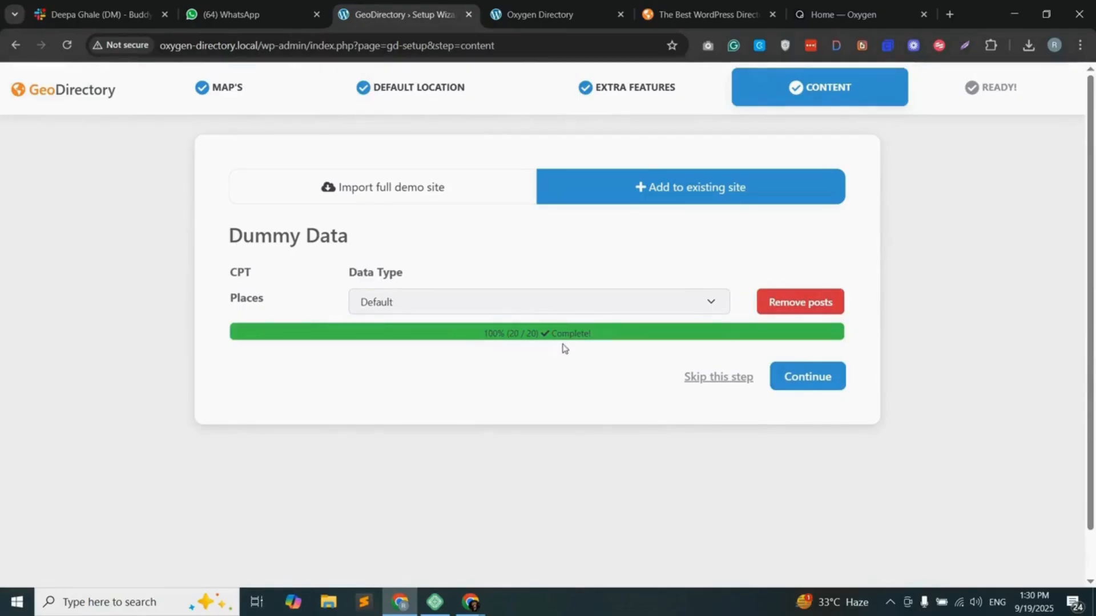
left_click(825, 379)
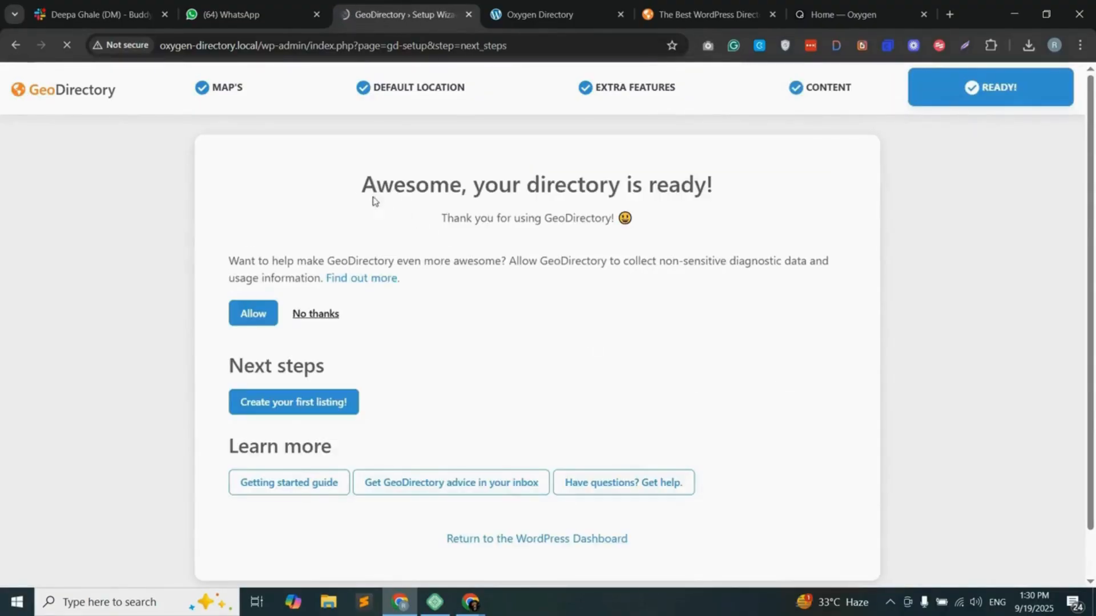
- Finish the GeoDirectory setup wizard and return to the WordPress dashboard
left_click_drag(363, 184, 605, 179)
left_click_drag(728, 182, 729, 186)
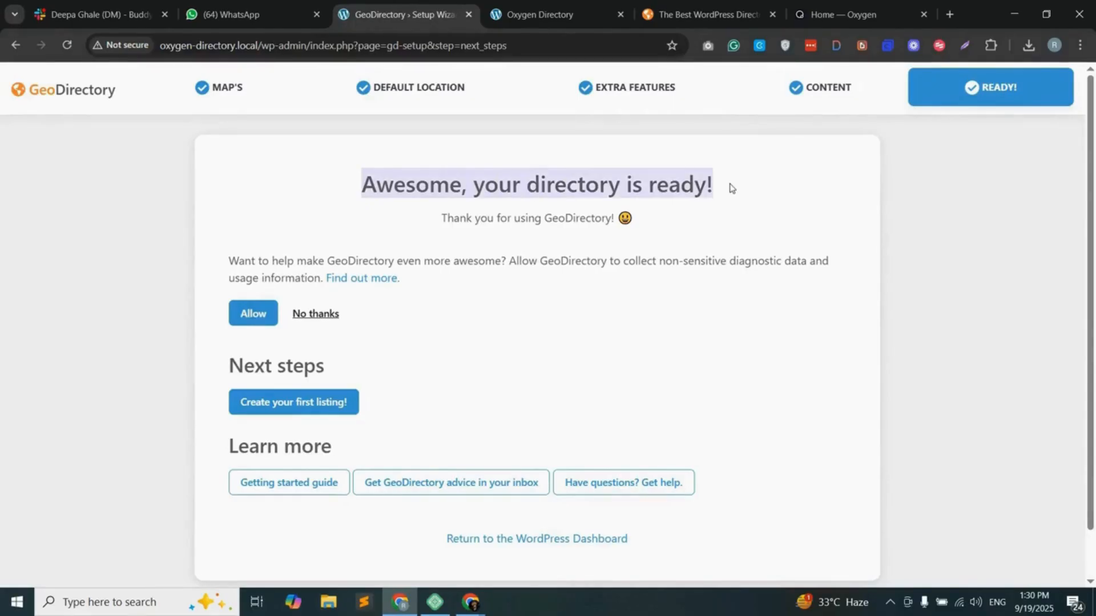
left_click(705, 214)
scroll(519, 359, "down", 1)
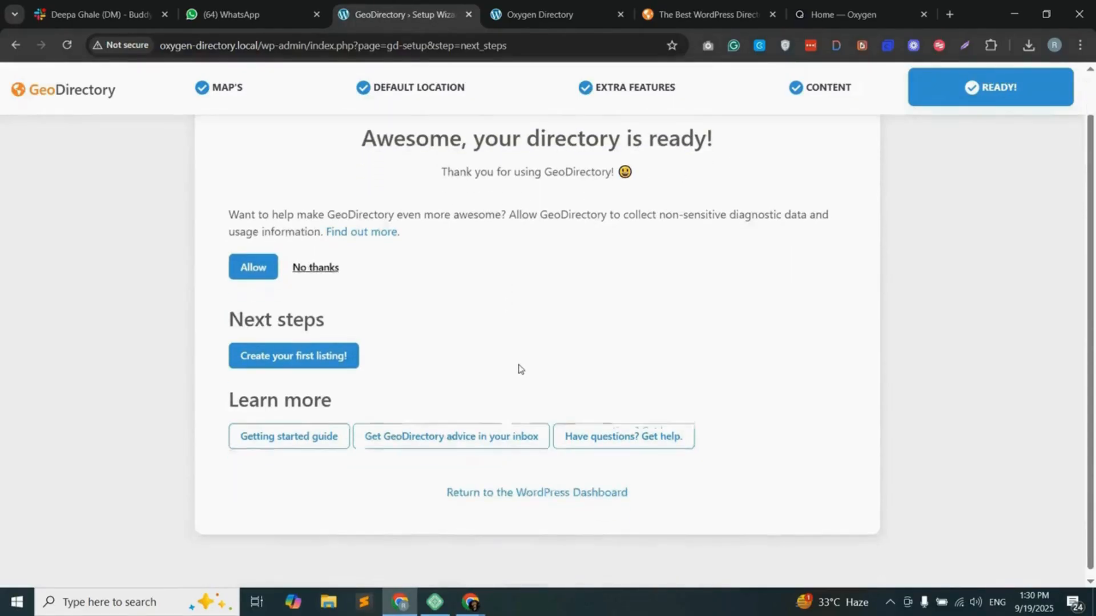
left_click(518, 492)
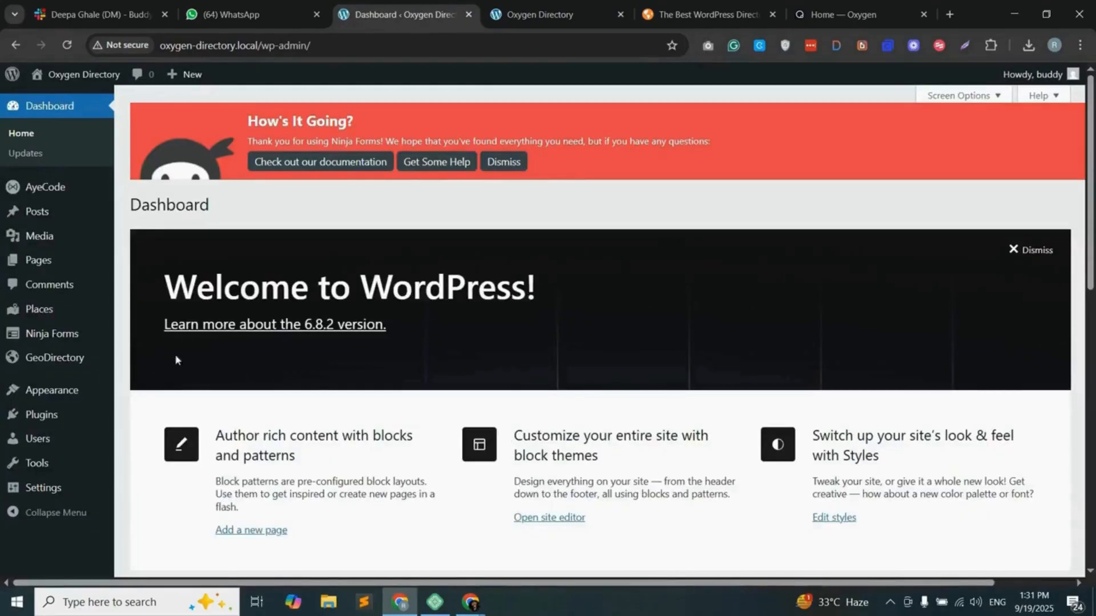
mouse_move(91, 363)
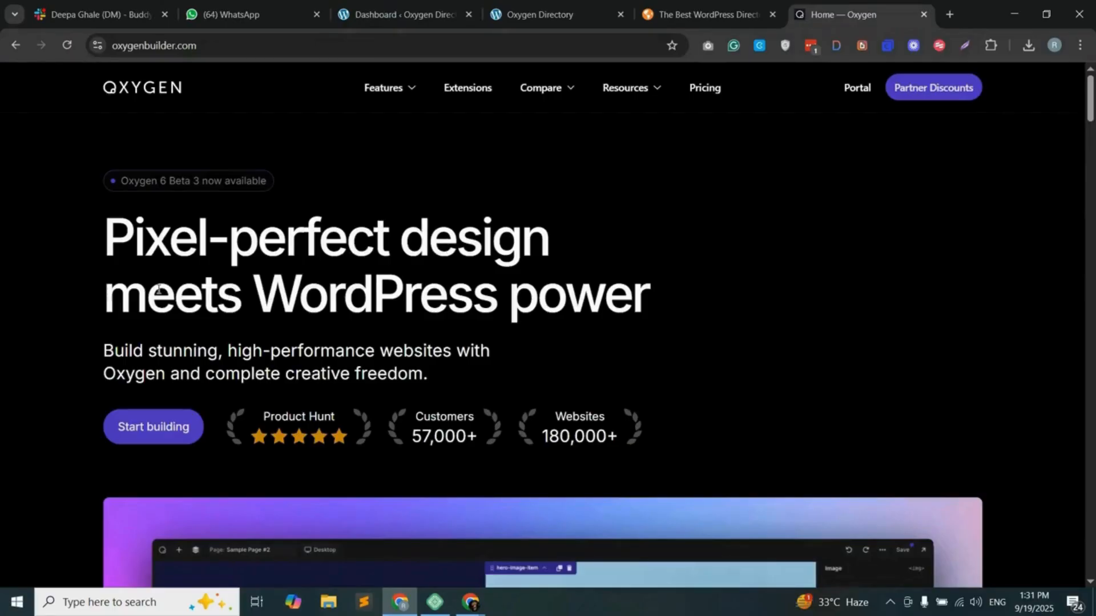
- Examine the Oxygen builder homepage, including its headline, editor preview, customer testimonials and feature sections
left_click_drag(646, 309, 87, 244)
left_click(88, 244)
scroll(706, 339, "down", 5)
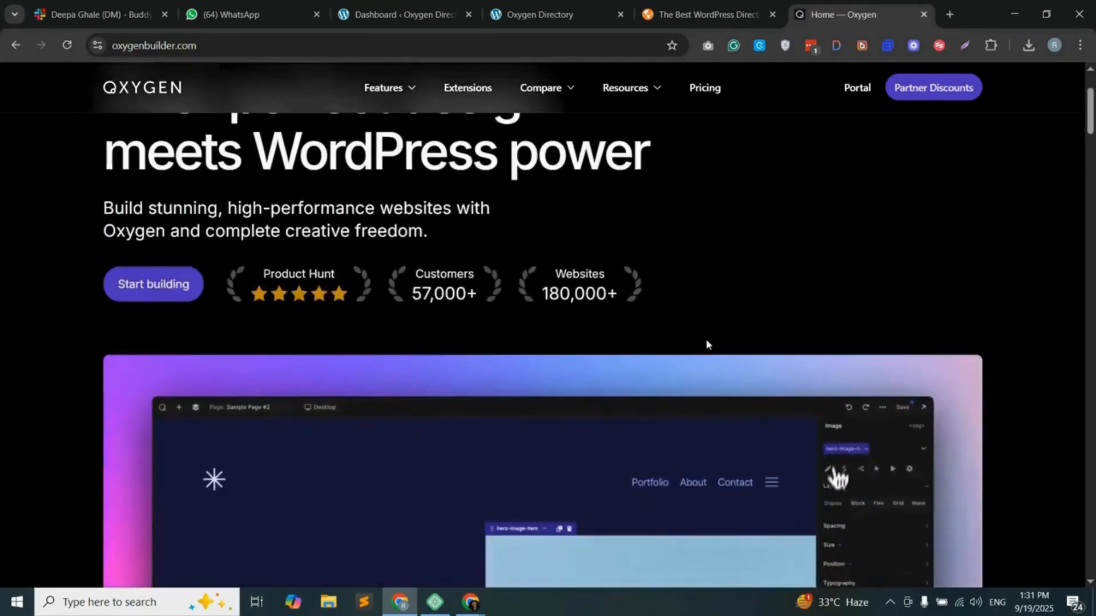
scroll(705, 338, "up", 2)
scroll(657, 359, "down", 2)
scroll(606, 381, "down", 2)
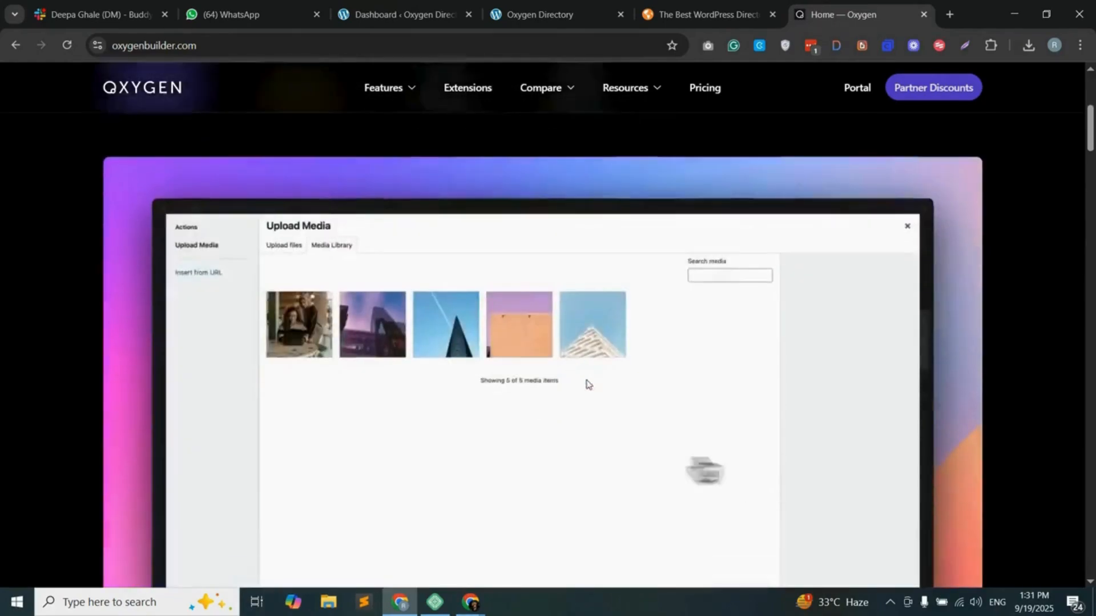
scroll(500, 374, "down", 3)
scroll(436, 393, "down", 2)
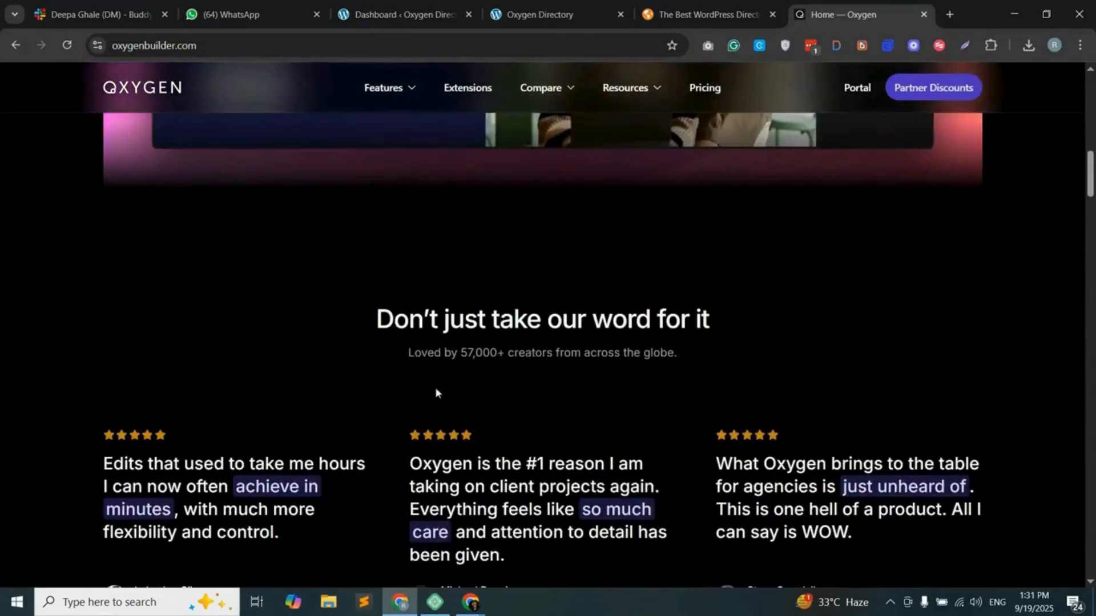
scroll(513, 365, "down", 6)
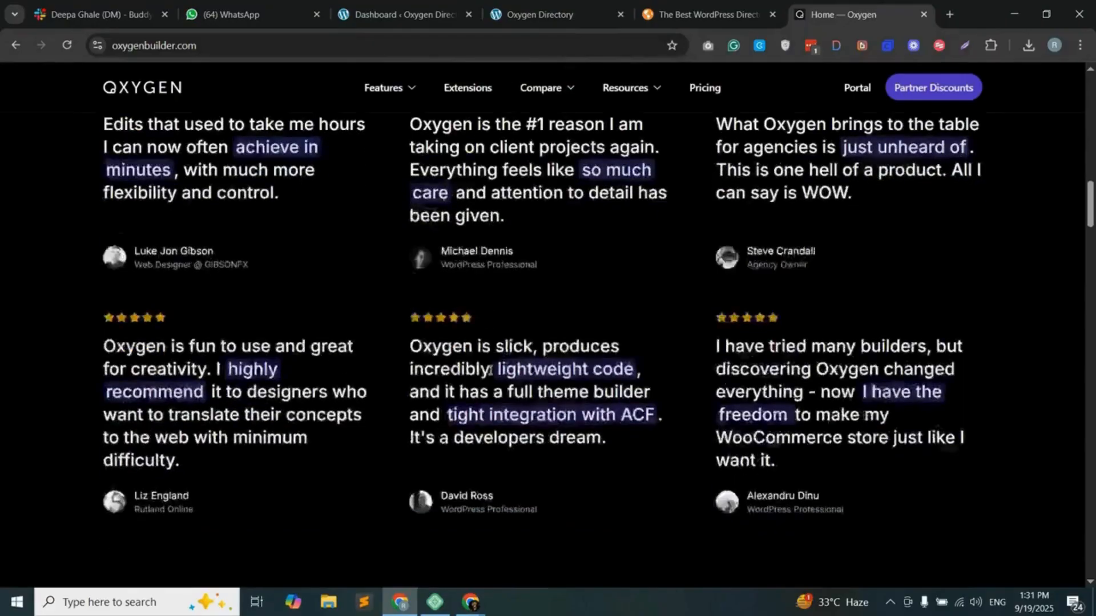
scroll(490, 380, "down", 7)
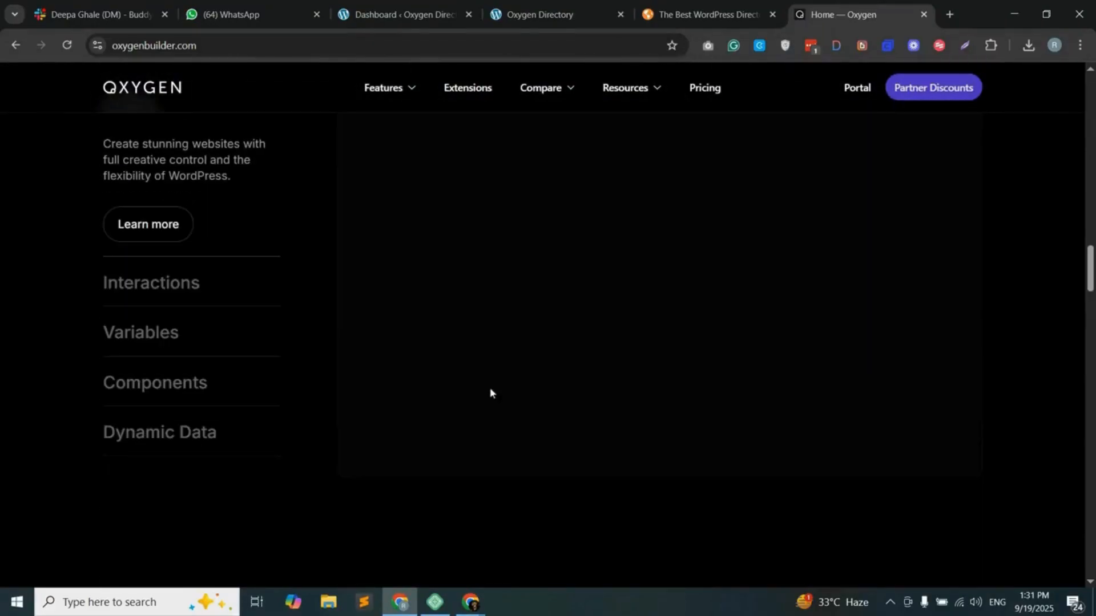
scroll(538, 371, "down", 4)
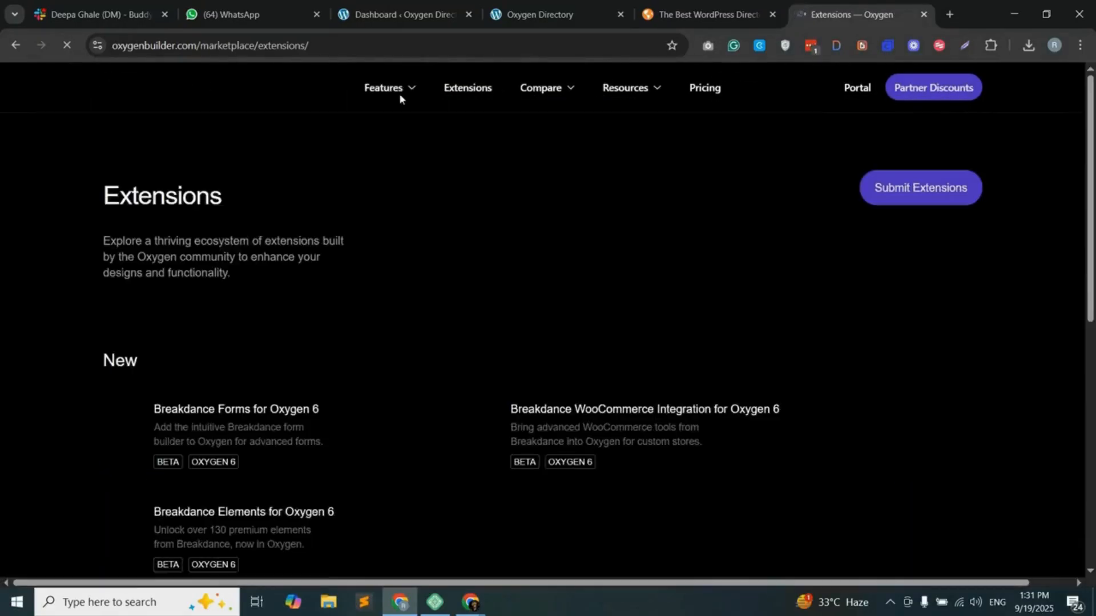
- Examine the Oxygen extensions marketplace and the pricing page, including the Lifetime Bundle contents, guarantees and customer reviews
mouse_move(405, 90)
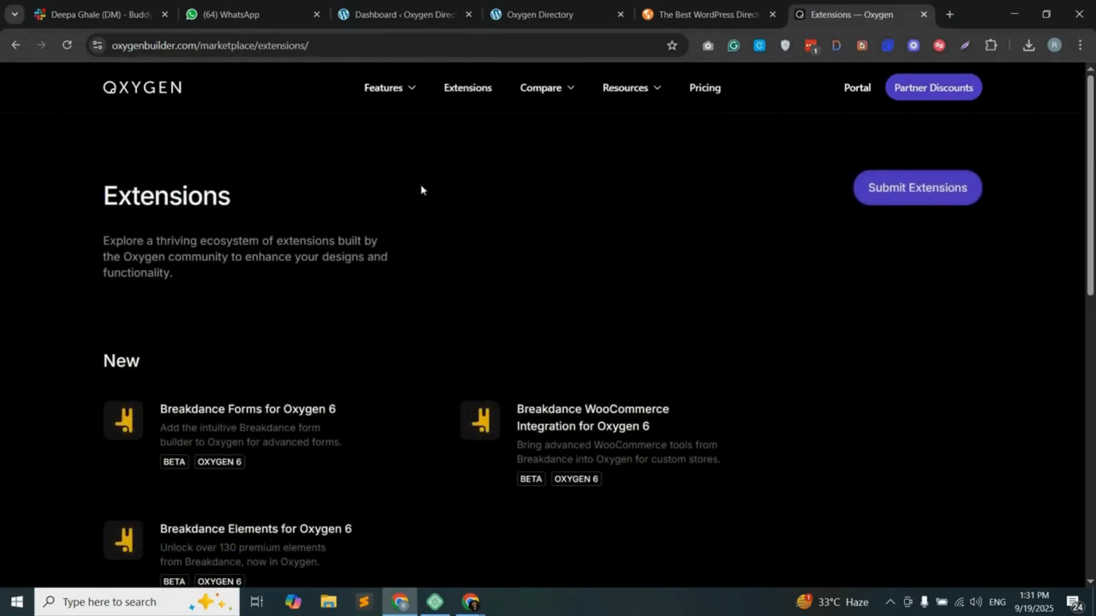
scroll(354, 332, "down", 1)
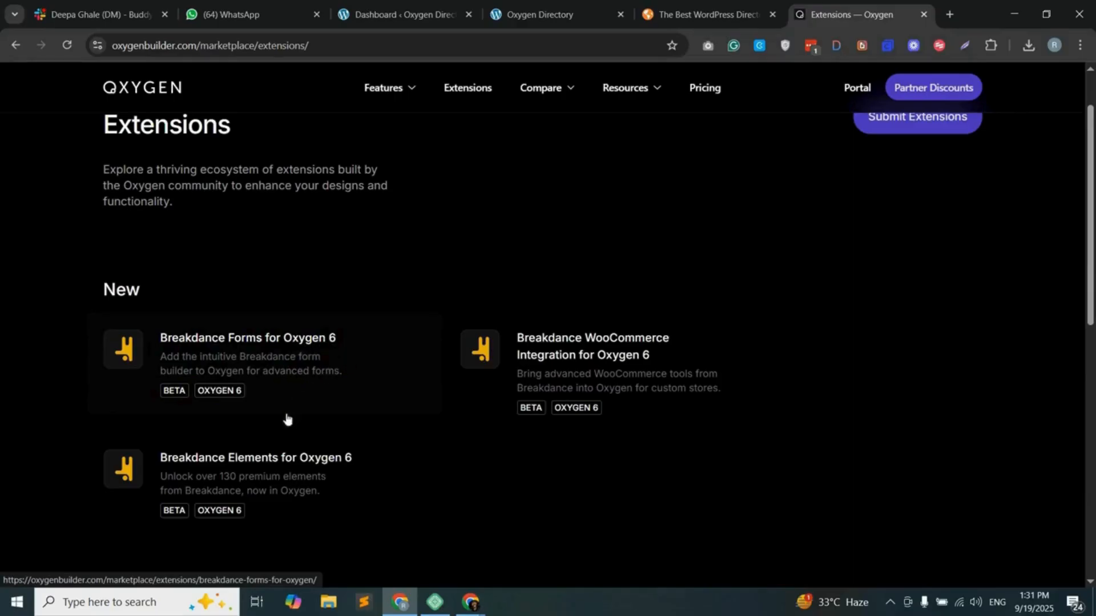
scroll(411, 424, "down", 1)
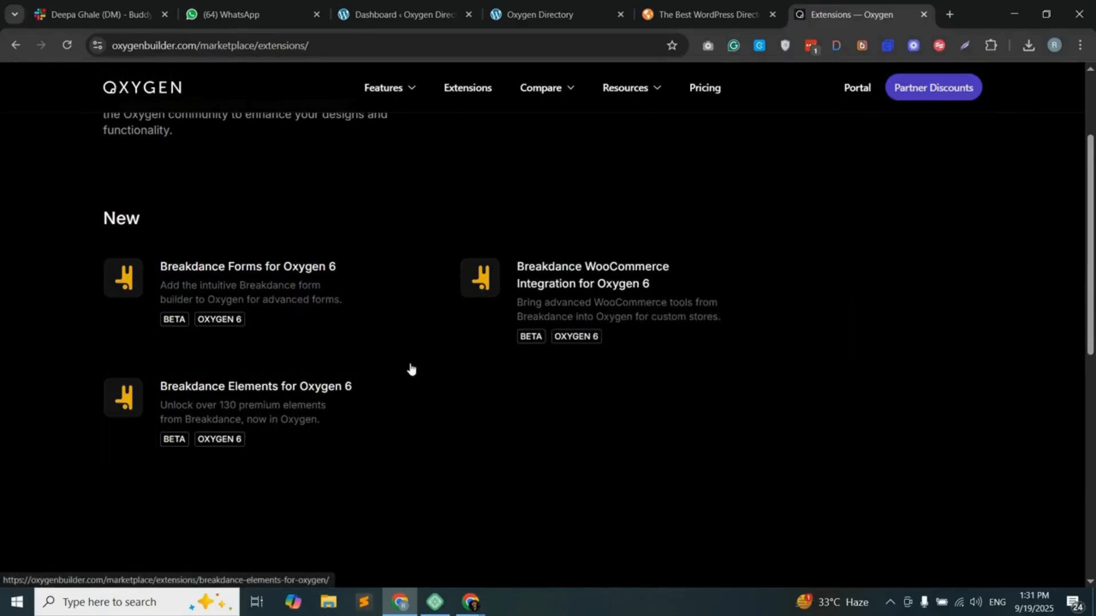
left_click(708, 93)
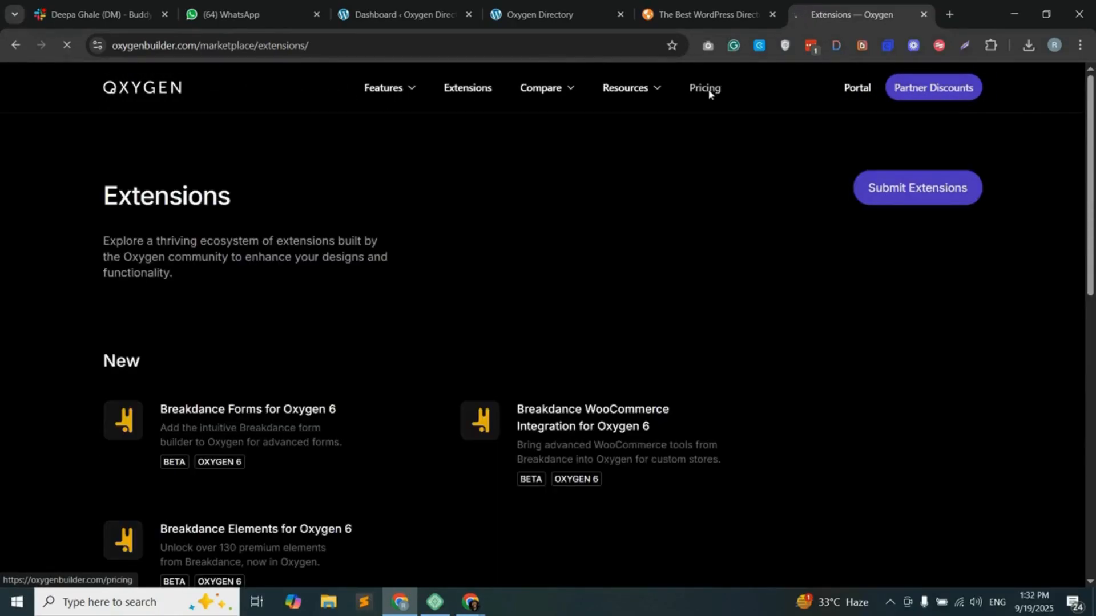
scroll(528, 308, "down", 3)
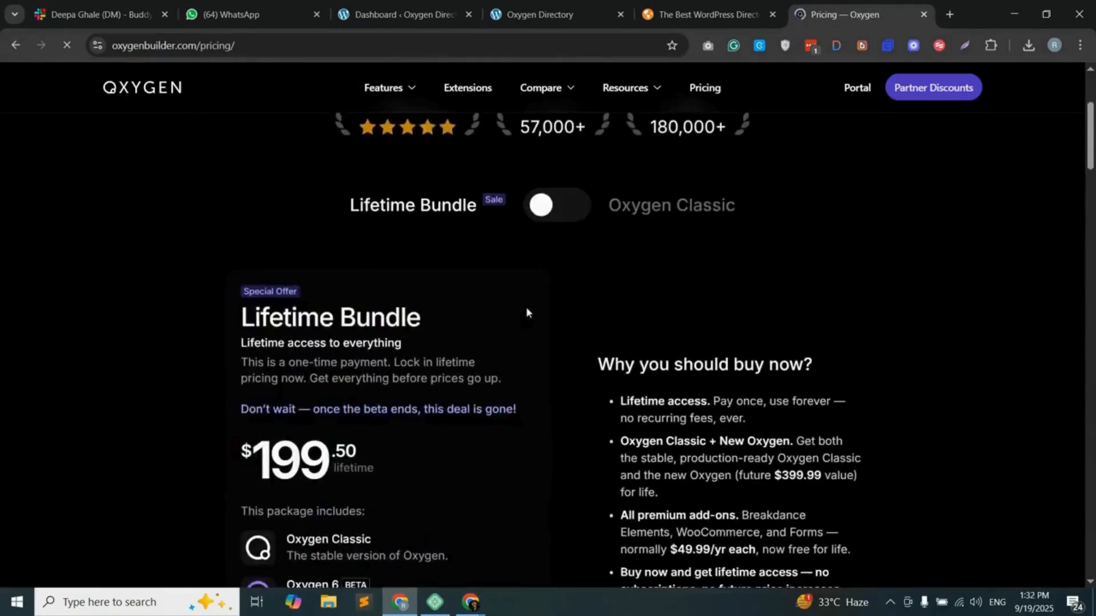
scroll(526, 311, "down", 2)
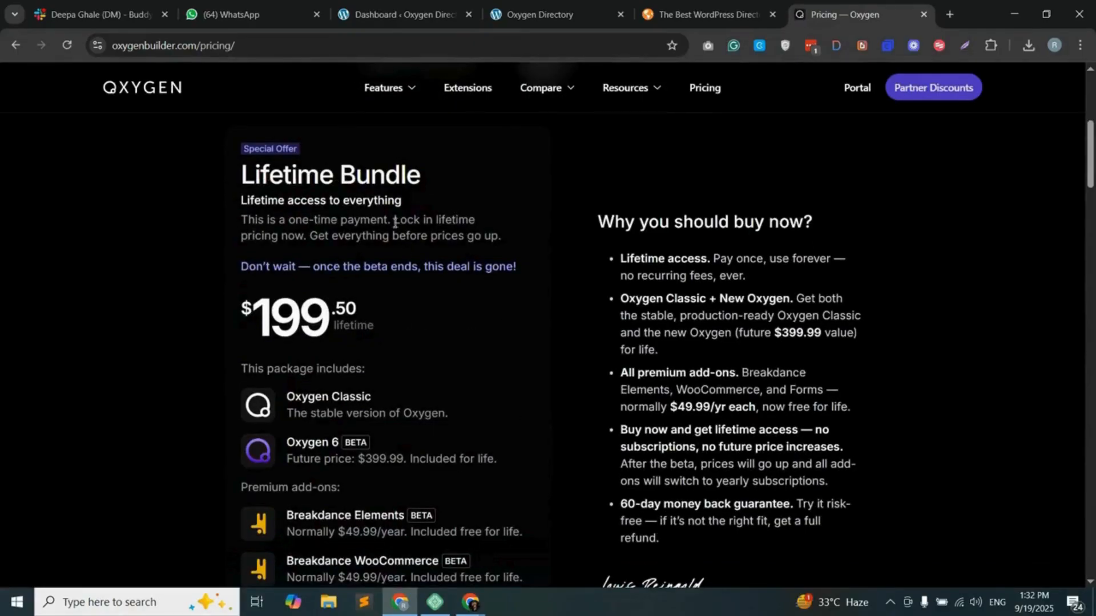
scroll(382, 307, "down", 10)
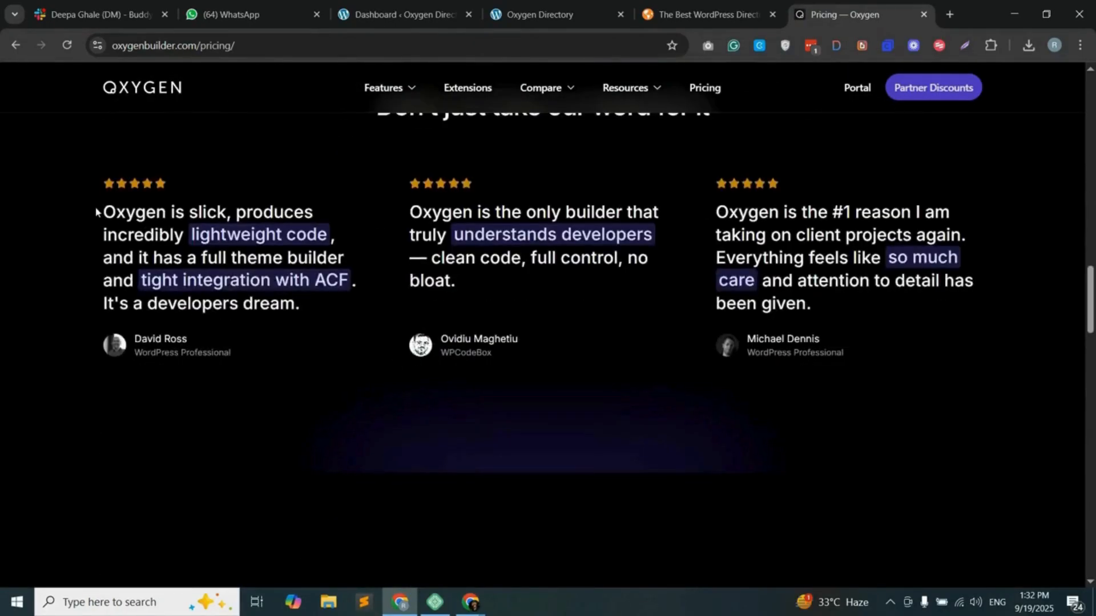
left_click_drag(96, 212, 913, 320)
left_click(940, 341)
scroll(947, 331, "up", 7)
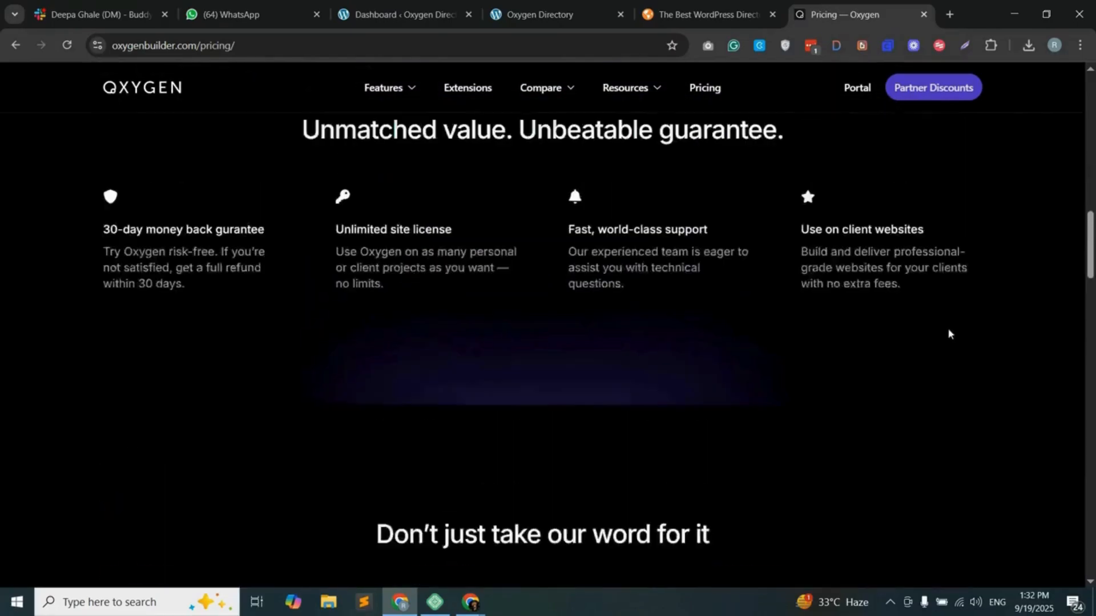
scroll(936, 331, "up", 10)
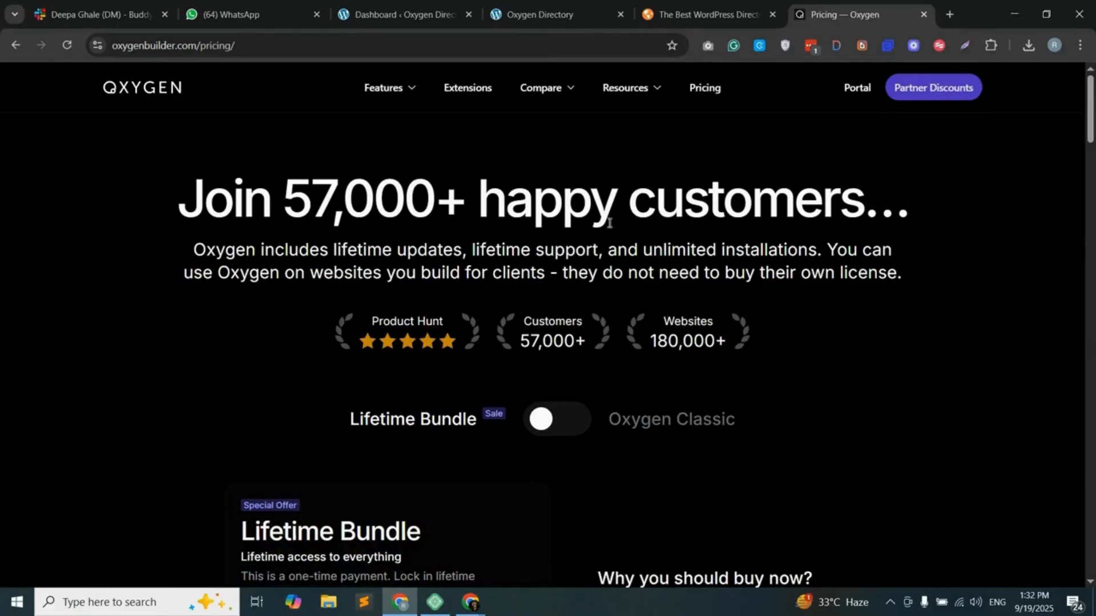
- Upload oxygen-v6.0.0-beta.3.zip from Downloads to the WordPress site as a plugin, install it and activate it
left_click(399, 15)
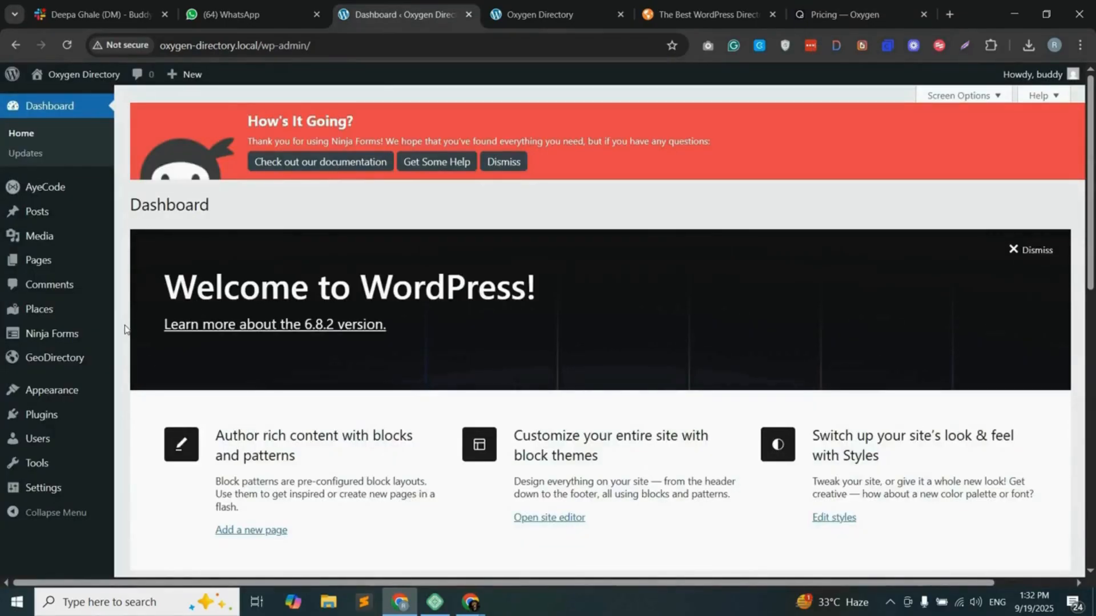
mouse_move(66, 419)
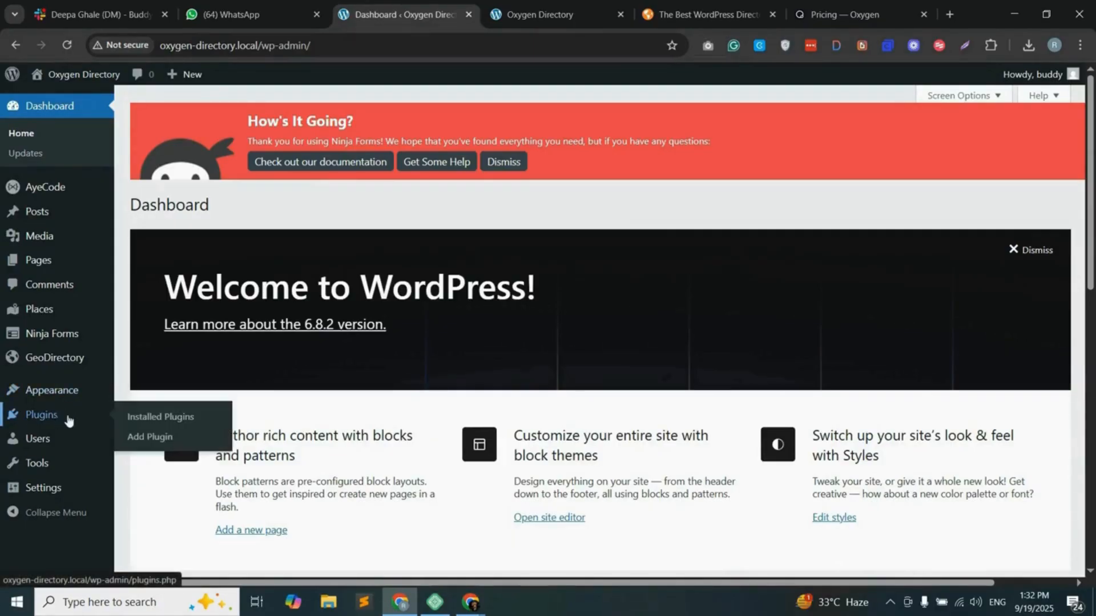
left_click(152, 437)
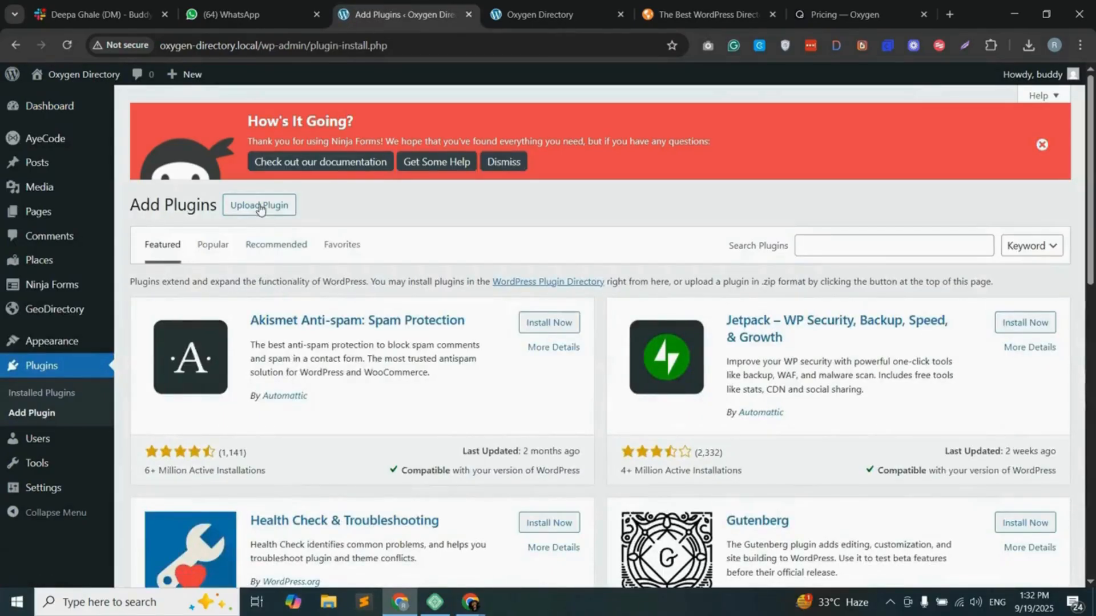
left_click(259, 207)
left_click(514, 335)
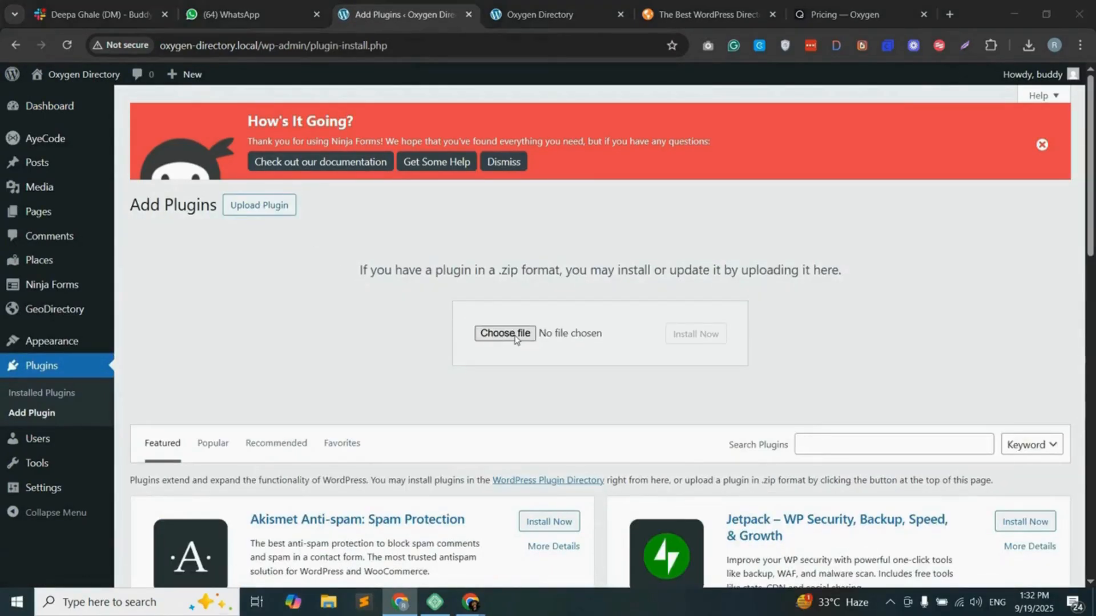
left_click(177, 154)
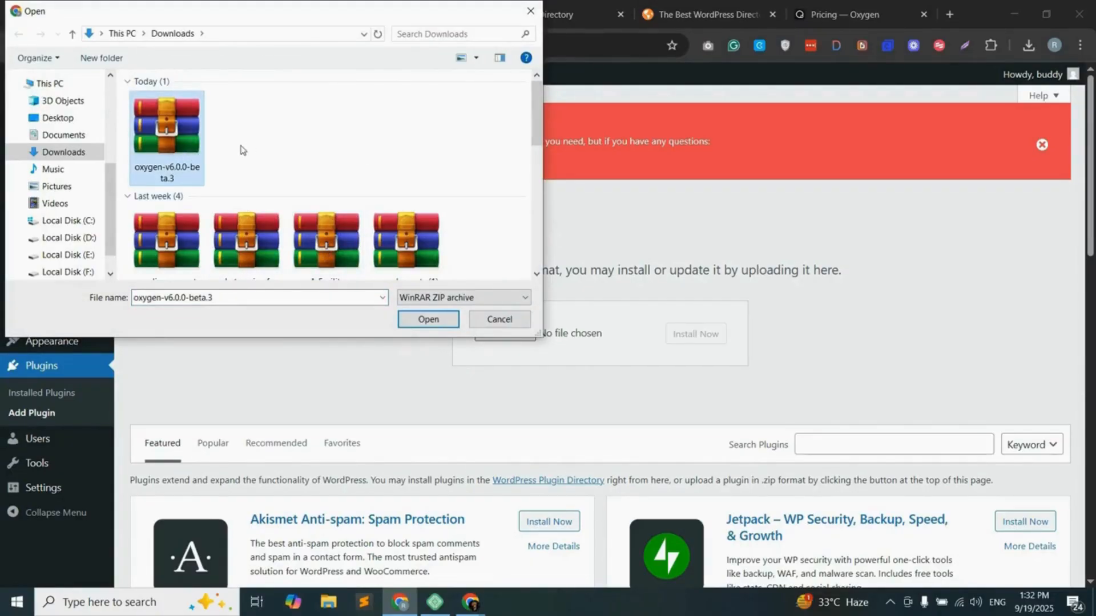
left_click(428, 319)
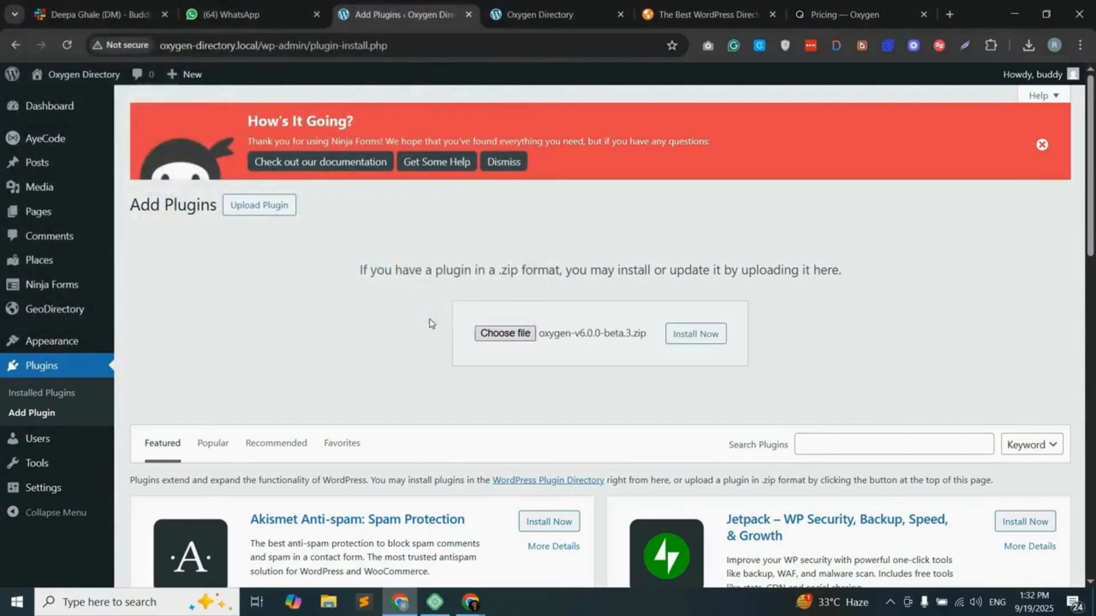
left_click(695, 334)
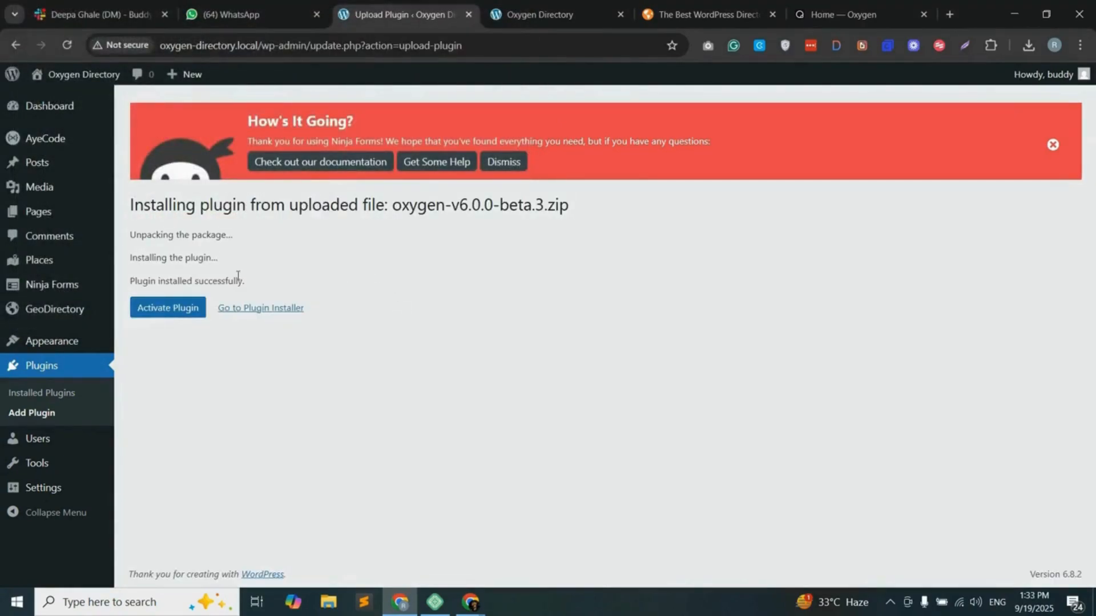
left_click(171, 313)
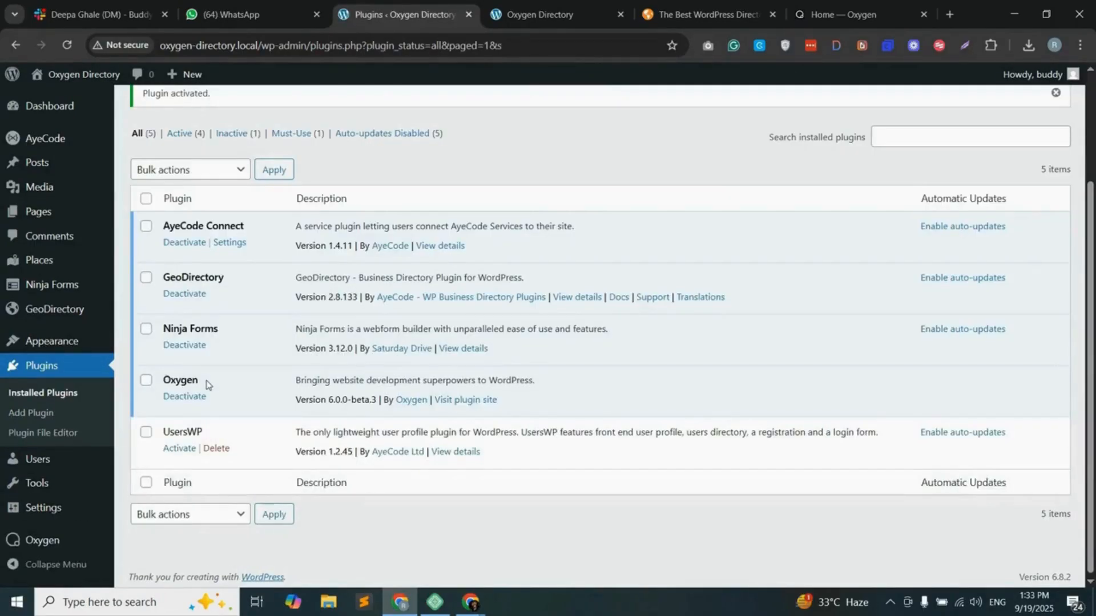
- Open the Oxygen license settings and save them with beta version updates enabled
mouse_move(60, 541)
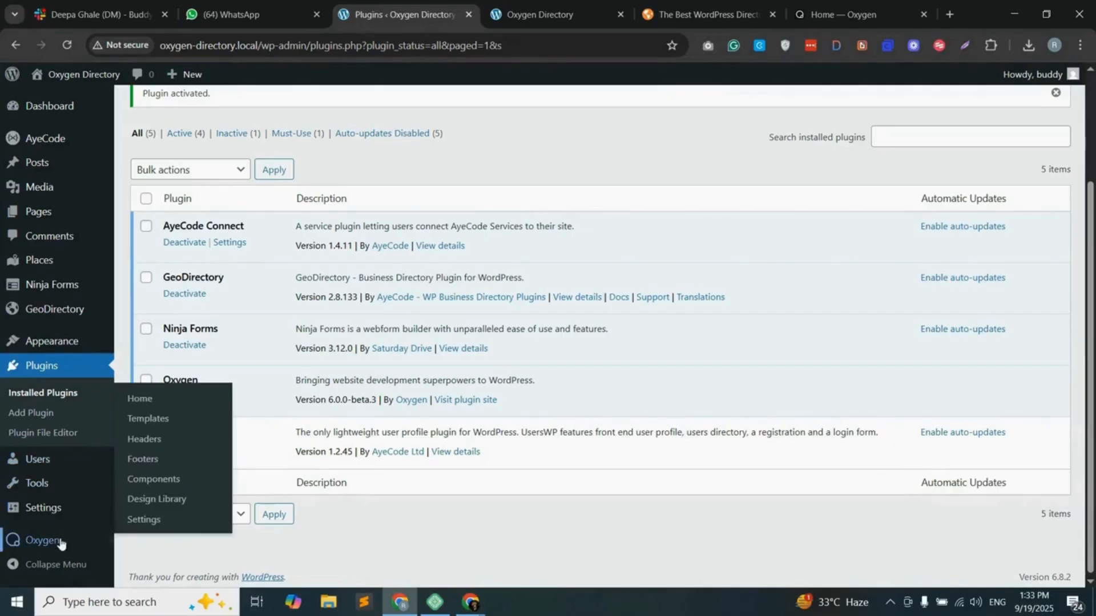
left_click(153, 520)
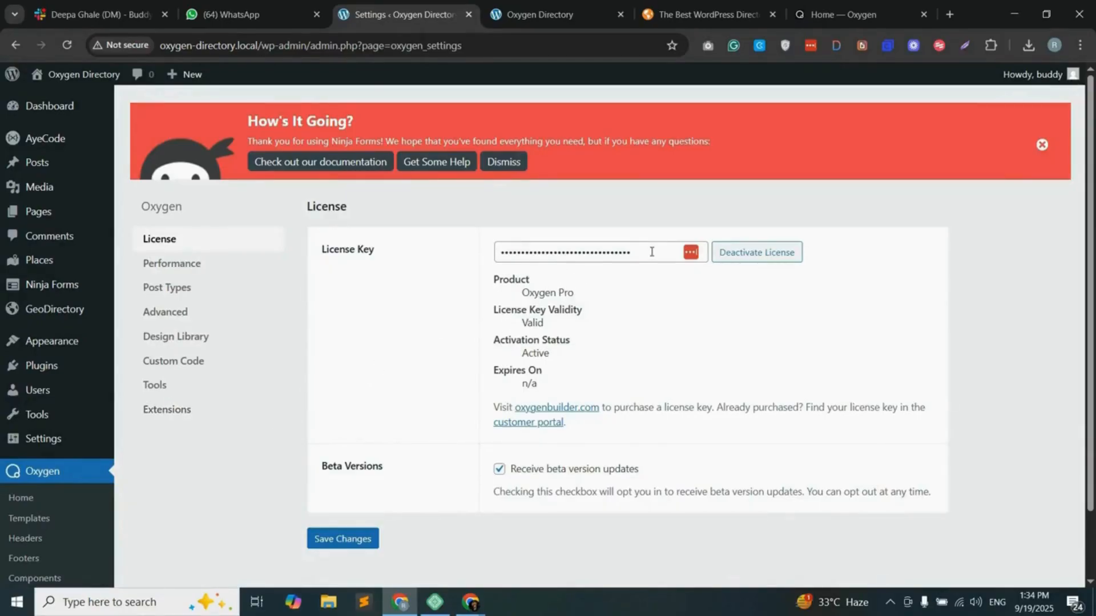
left_click(340, 541)
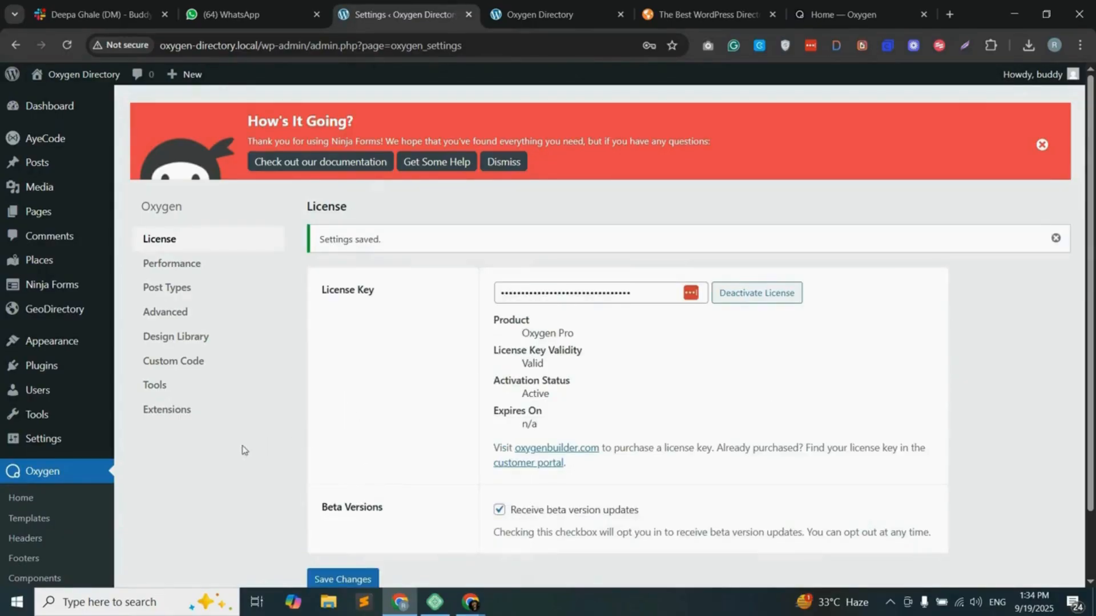
- Add a new Oxygen header titled "Header" with its location set to Everywhere
left_click(71, 502)
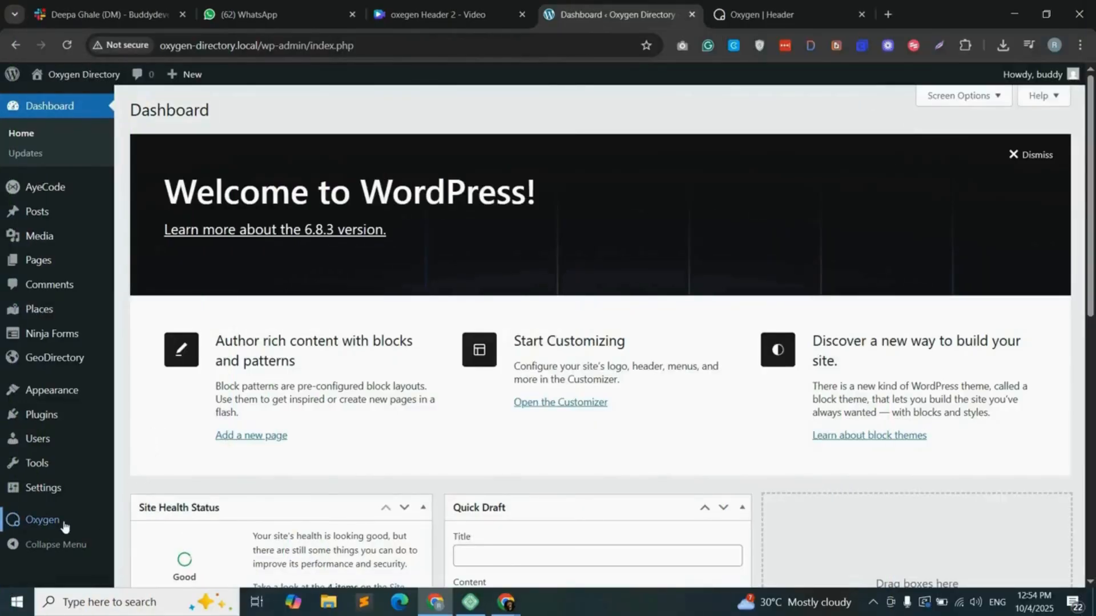
mouse_move(54, 526)
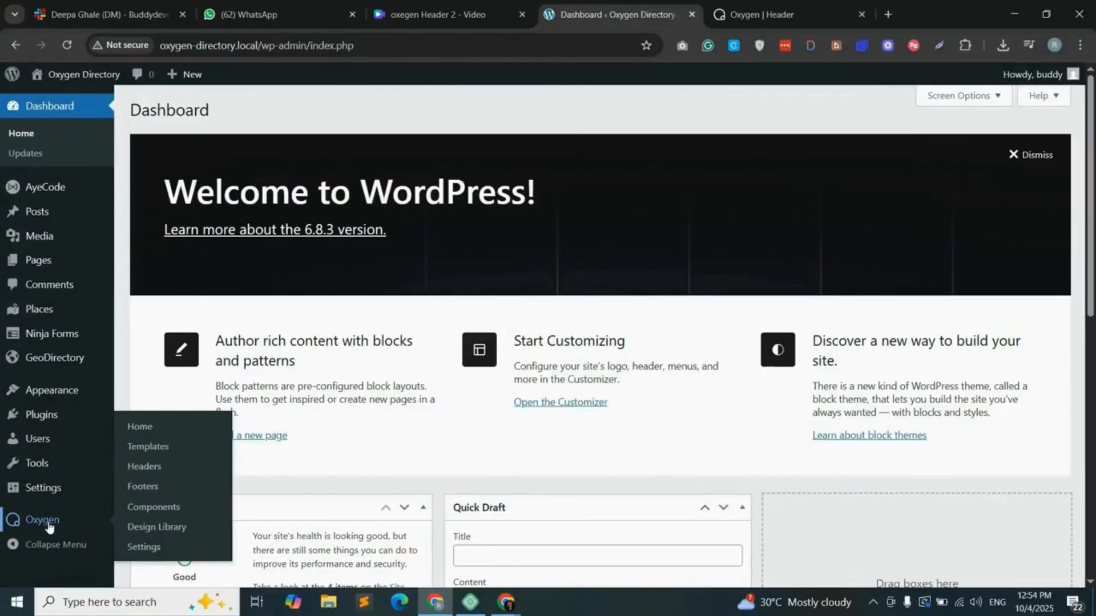
left_click(154, 476)
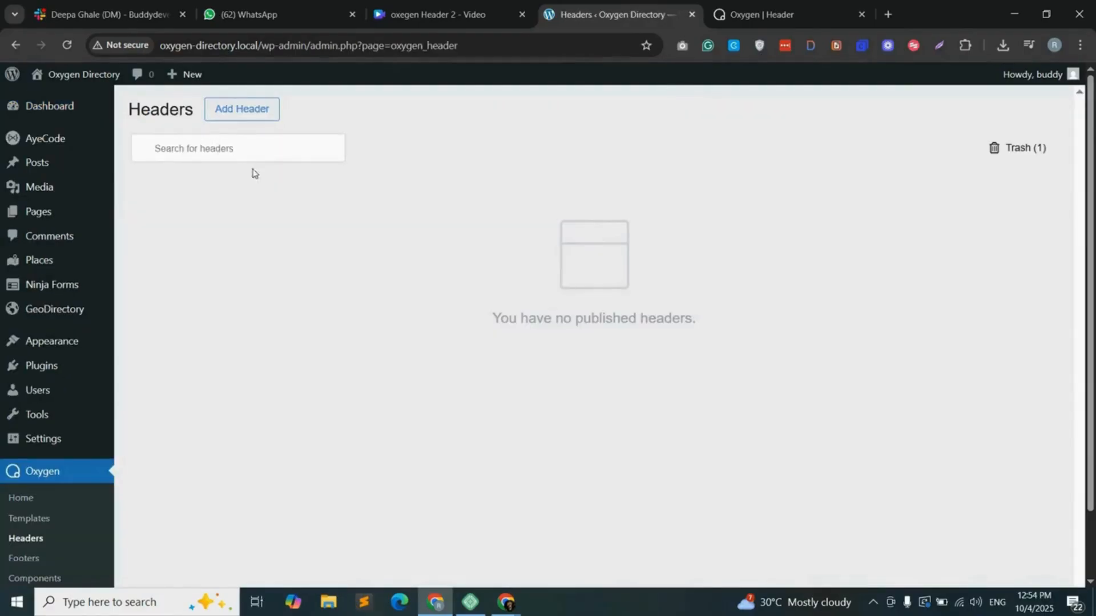
left_click(259, 110)
left_click(417, 240)
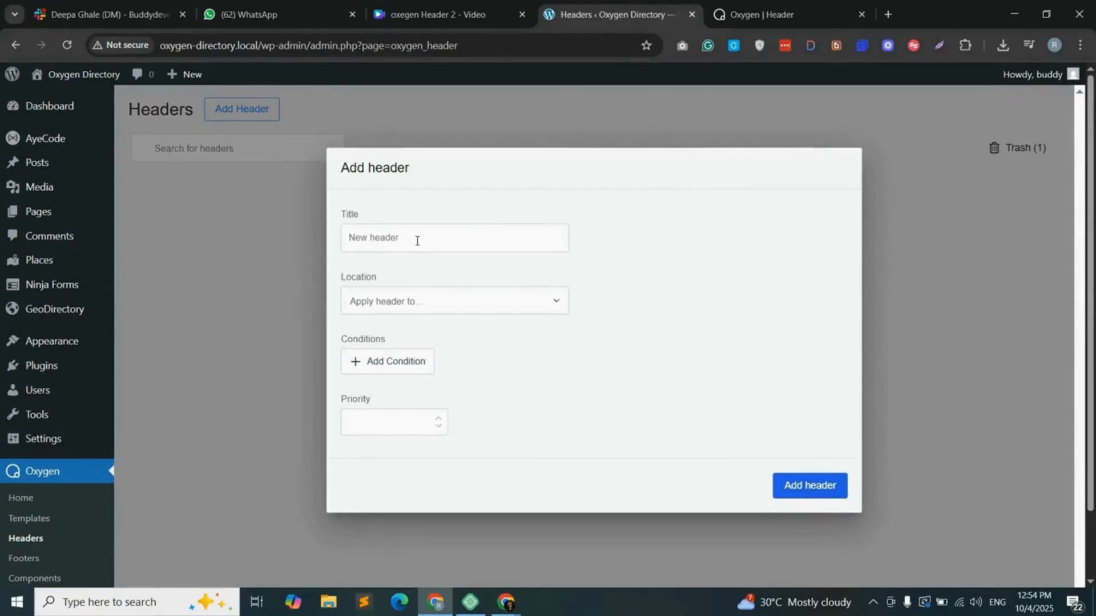
type("Header")
left_click(438, 302)
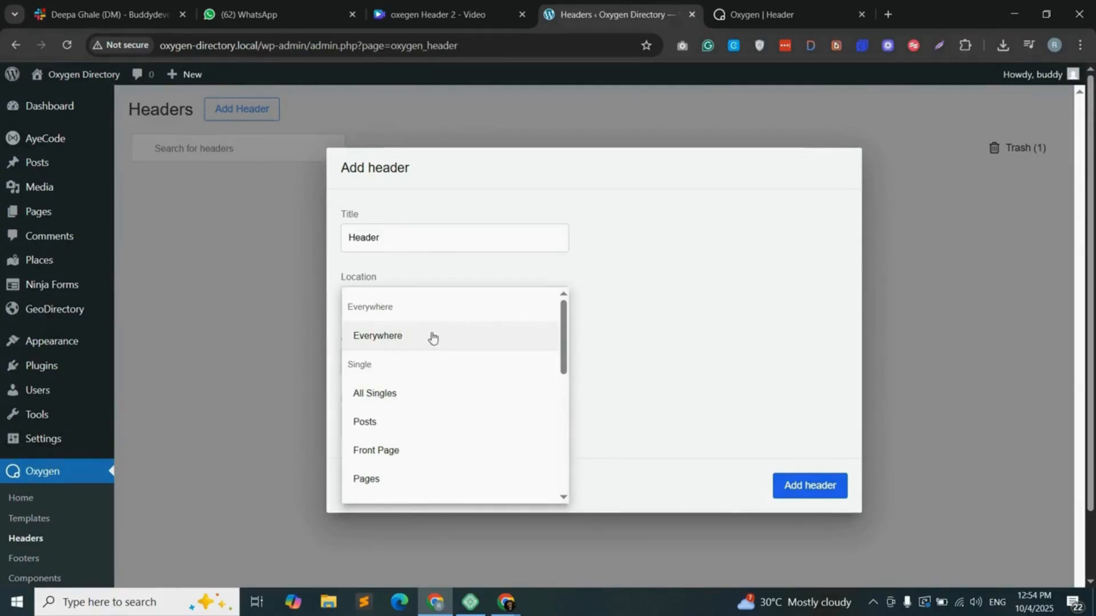
left_click(431, 339)
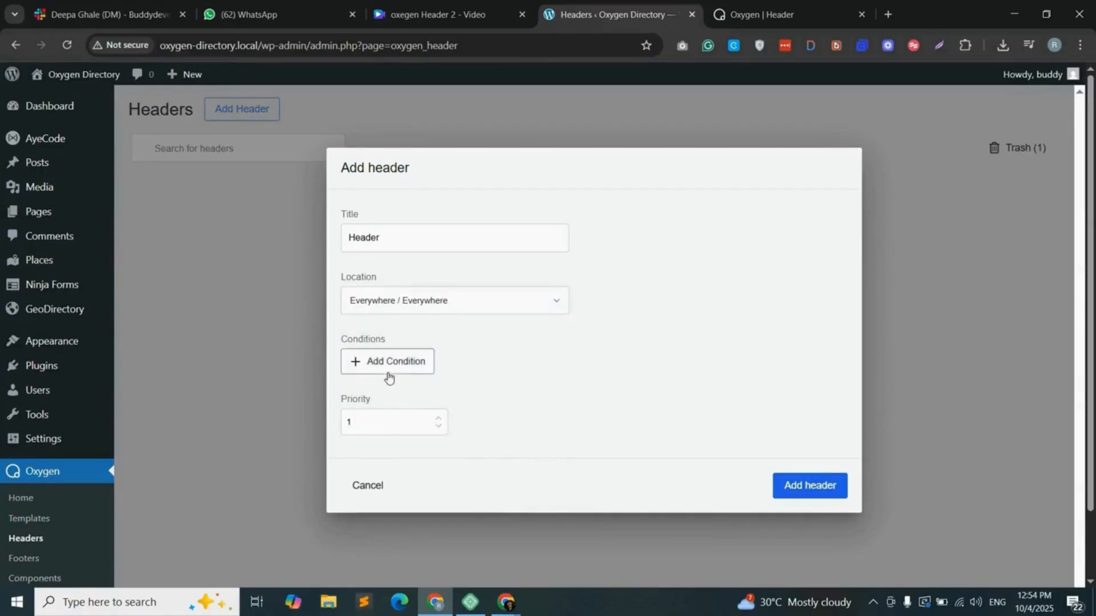
left_click(807, 486)
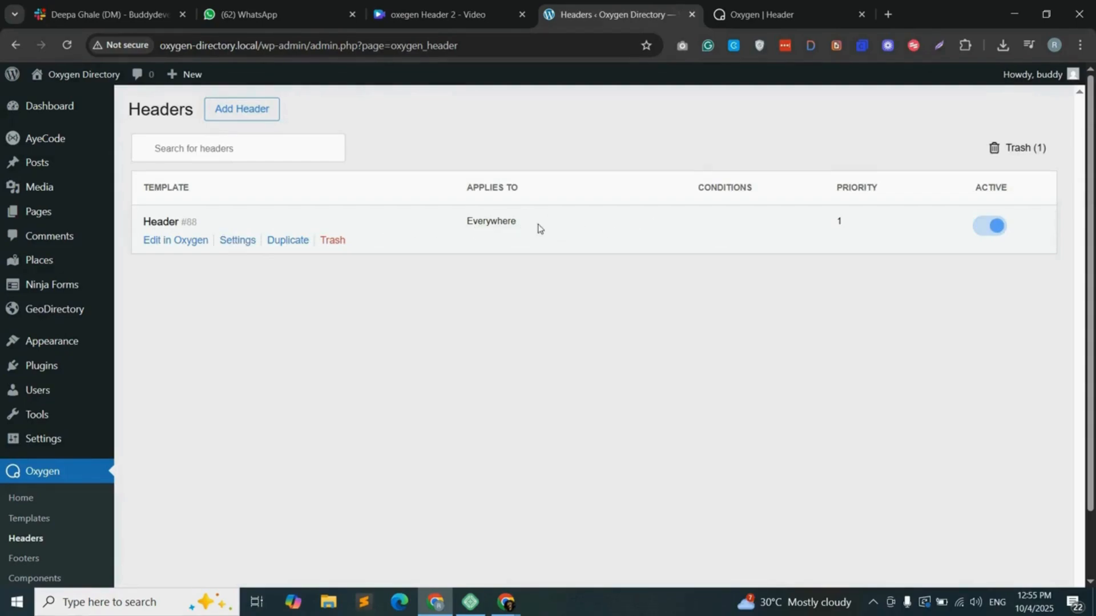
- Open the Header template in the Oxygen editor and add a Container to the empty canvas
left_click(178, 243)
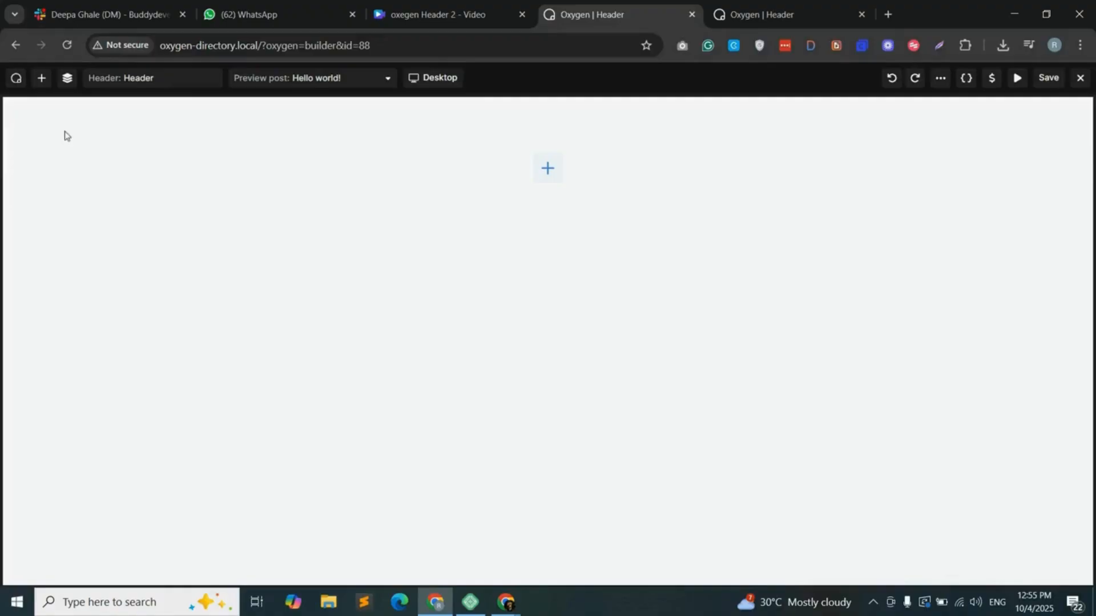
left_click(41, 80)
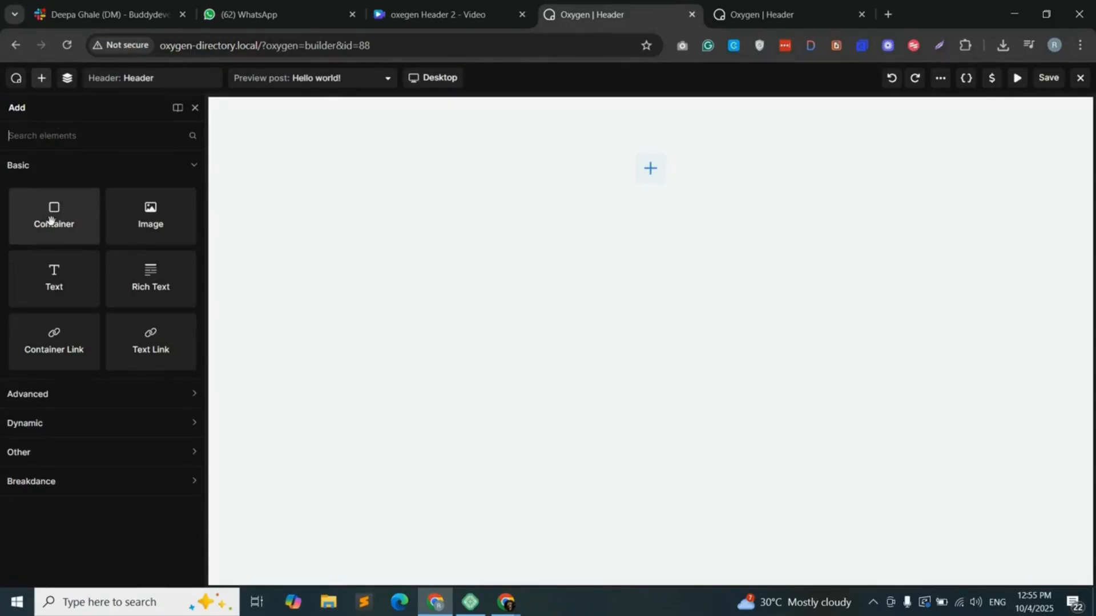
left_click_drag(54, 222, 485, 159)
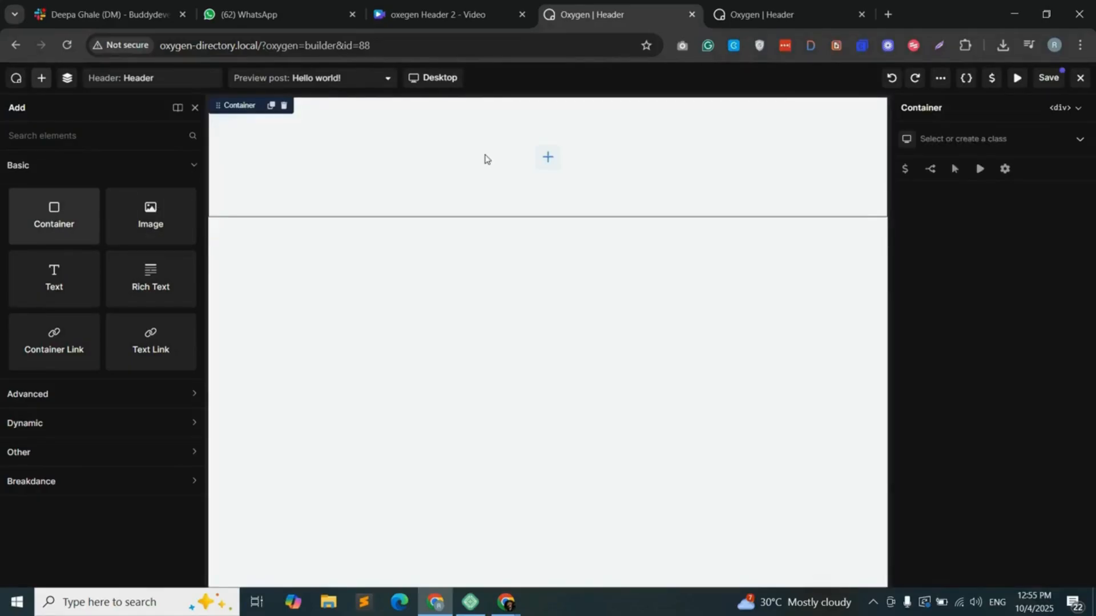
left_click(66, 82)
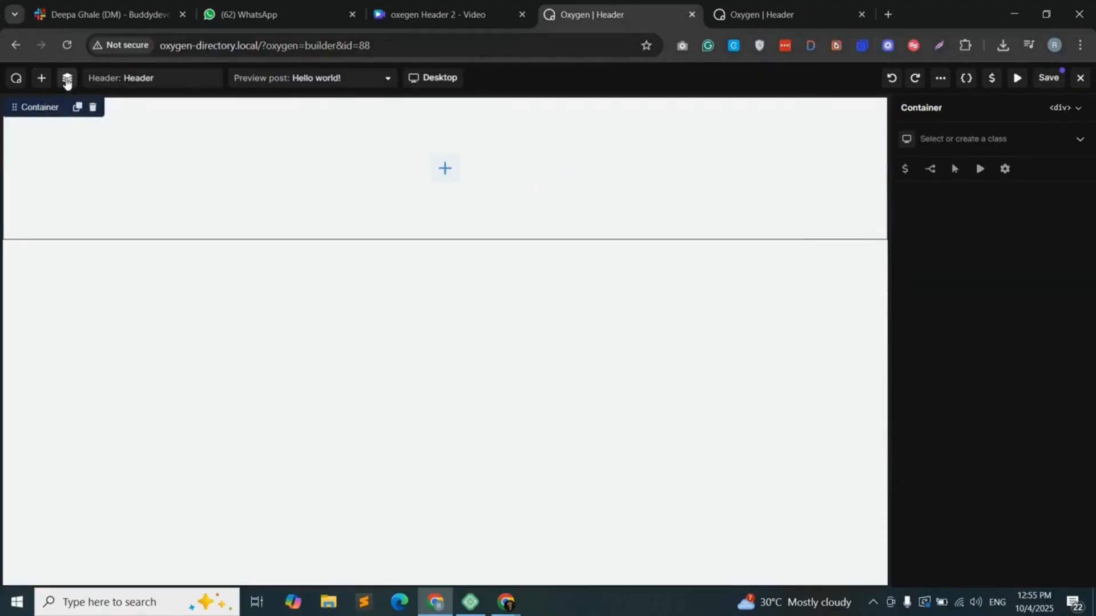
left_click(67, 81)
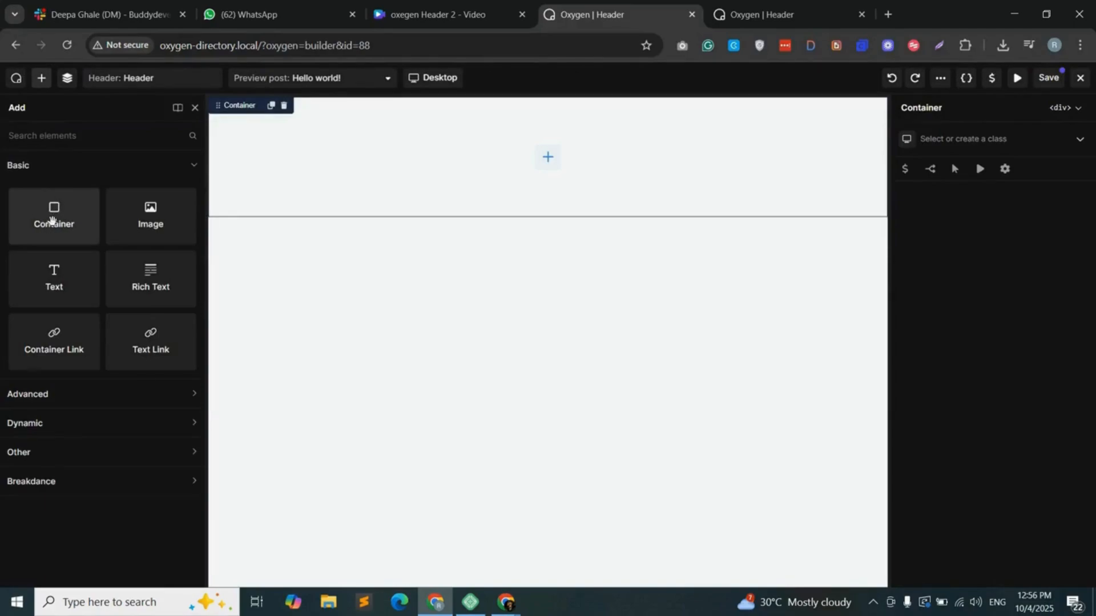
- Nest a second Container inside the existing one and show the header's element structure
left_click_drag(52, 221, 273, 180)
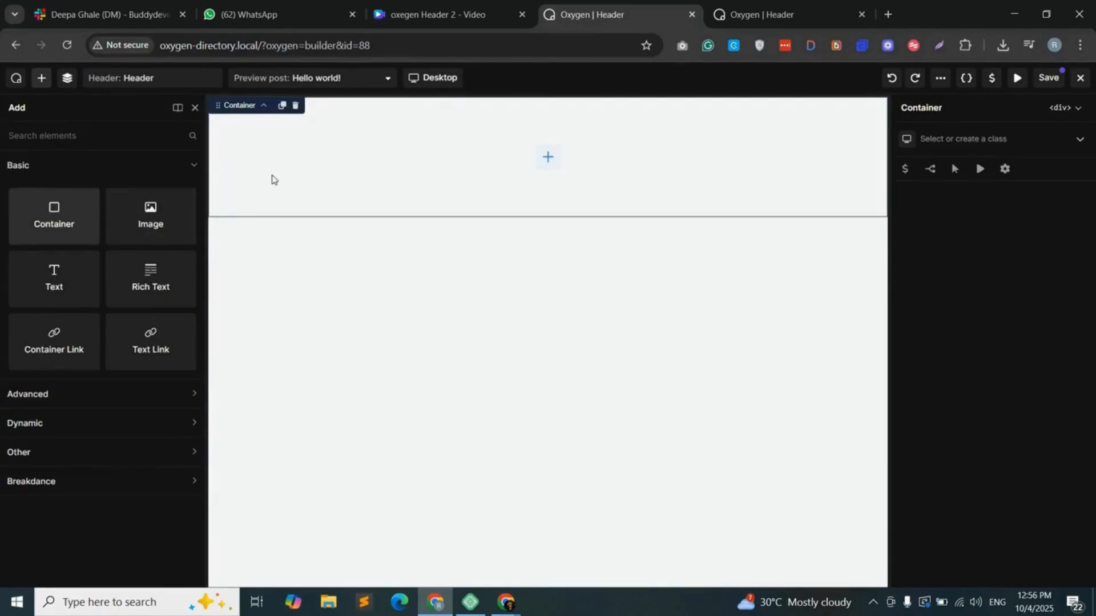
left_click(67, 79)
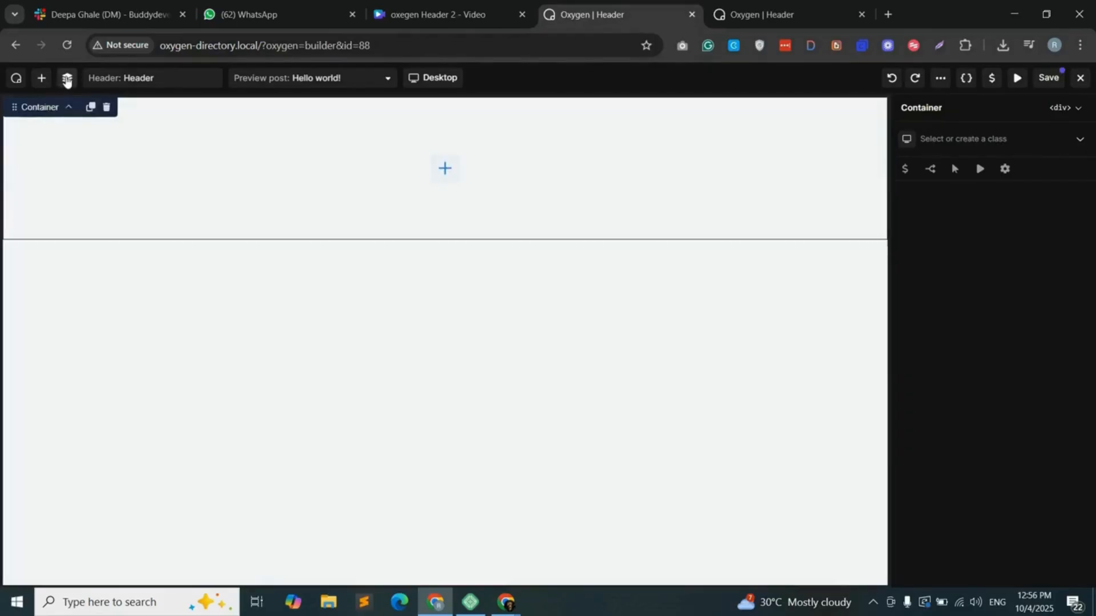
left_click(67, 80)
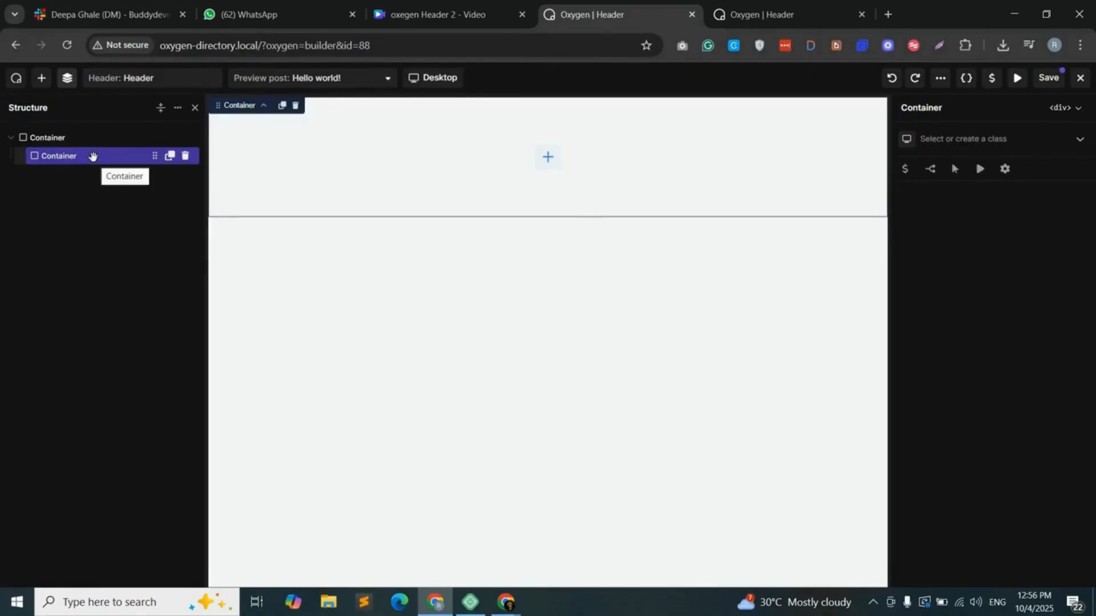
- Duplicate the inner Container and assign the class left-col-conatiner to the first copy and right-col-container to the second
left_click(169, 156)
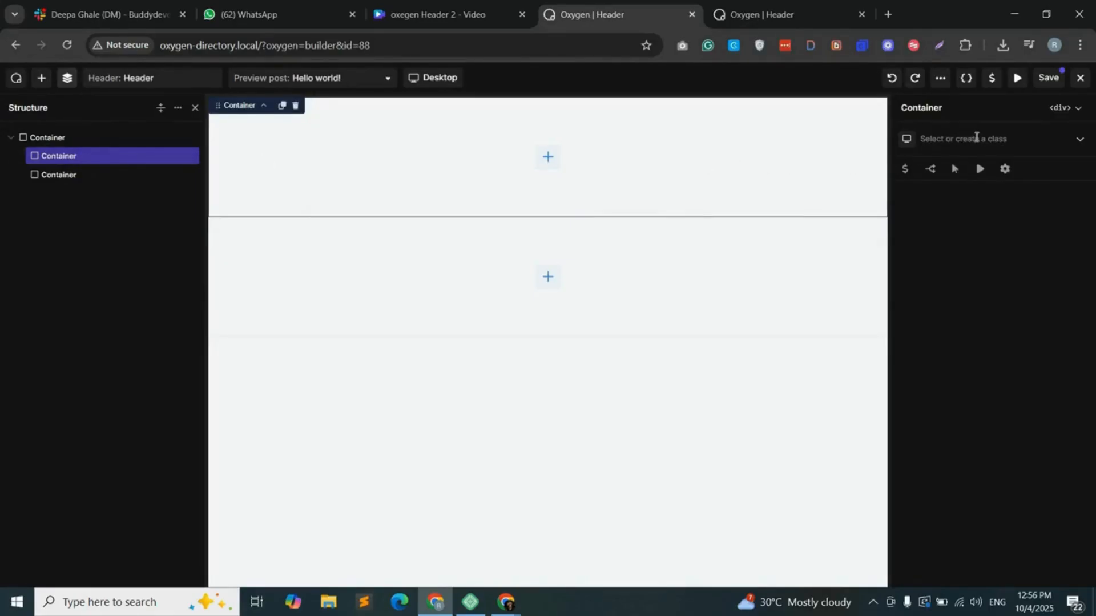
left_click(952, 139)
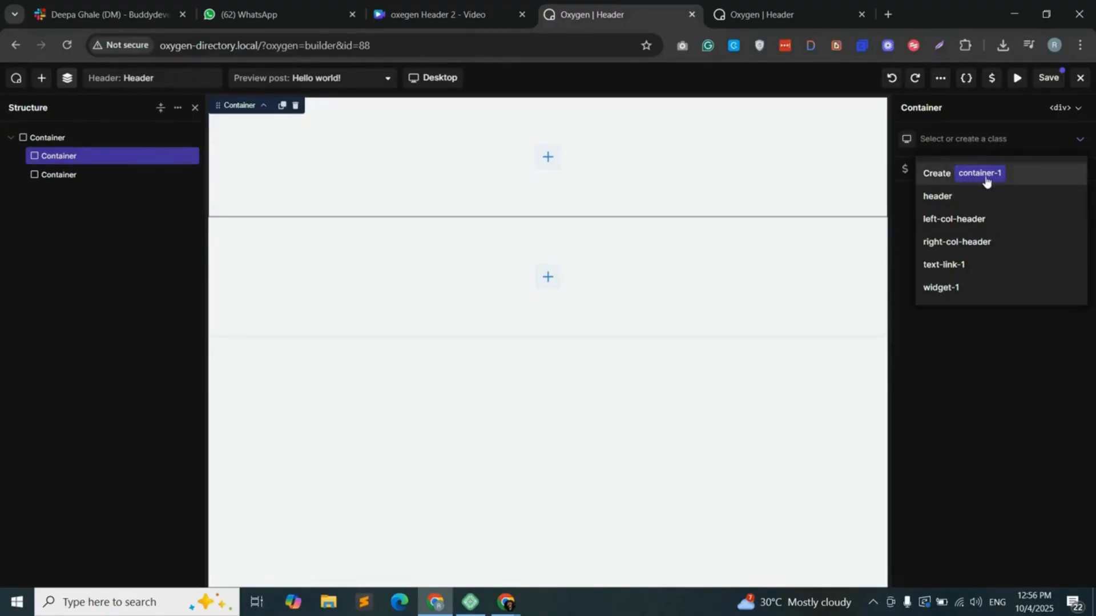
type("left-col-conatiner")
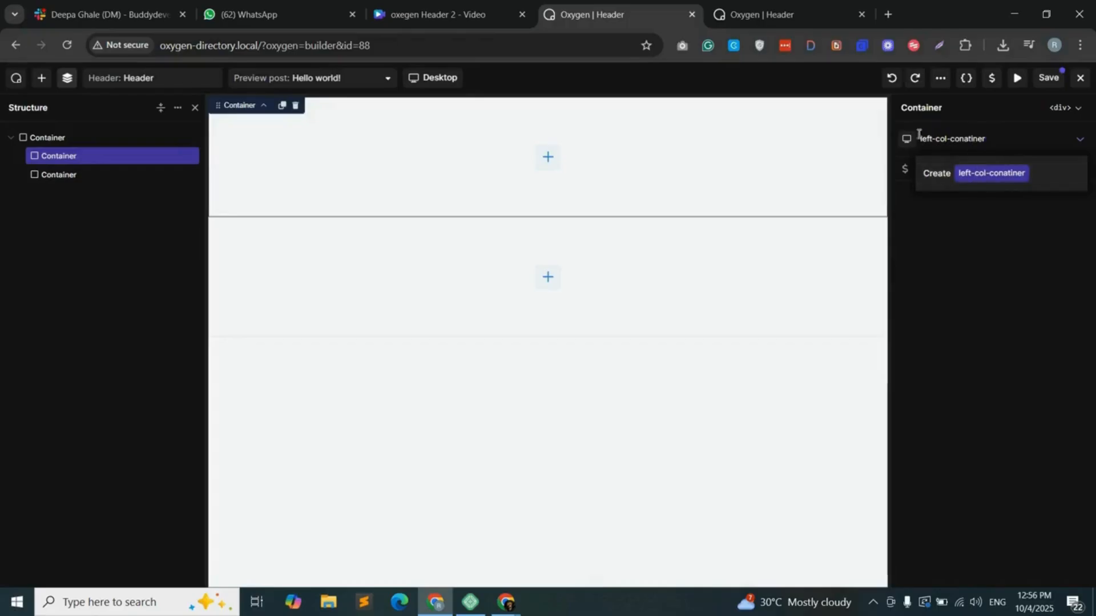
left_click(993, 180)
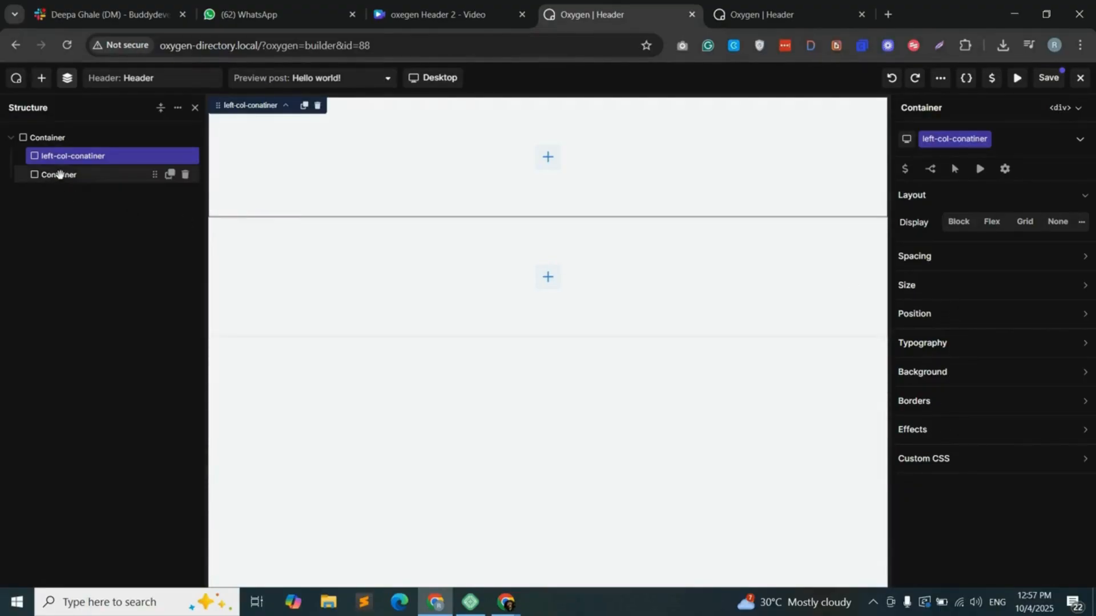
left_click(86, 176)
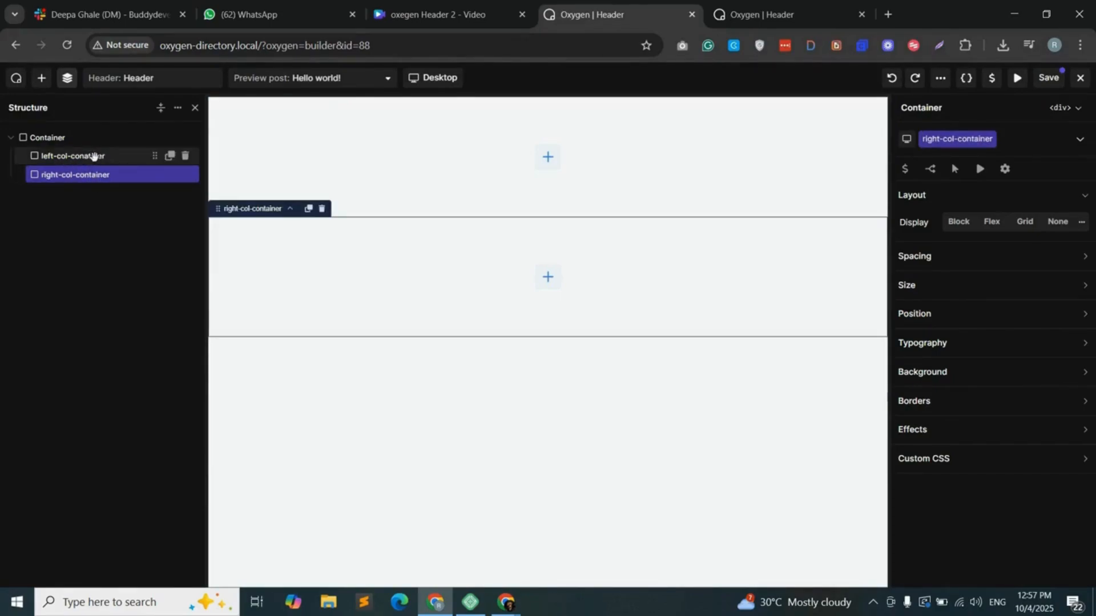
- Set the width of left-col-conatiner to 30%
left_click(90, 154)
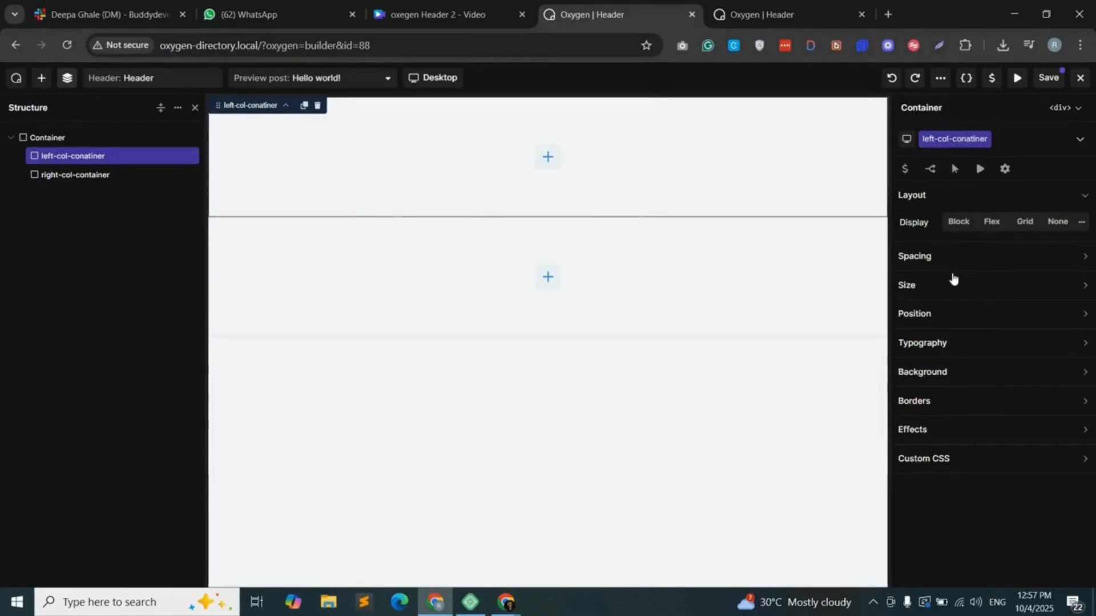
left_click(976, 285)
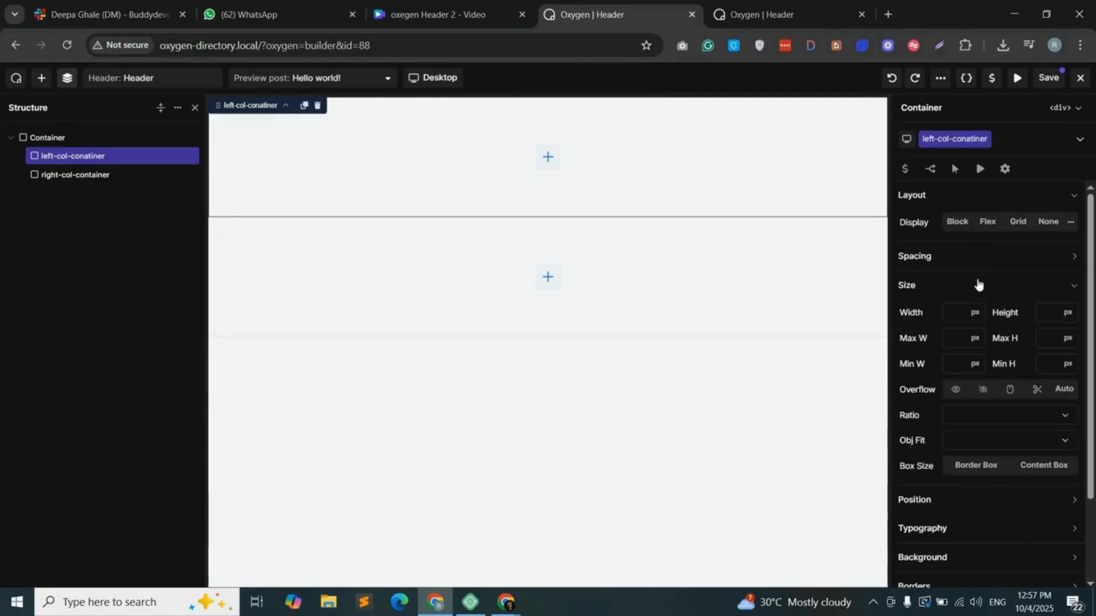
left_click(976, 314)
left_click(975, 356)
left_click(956, 314)
type("30")
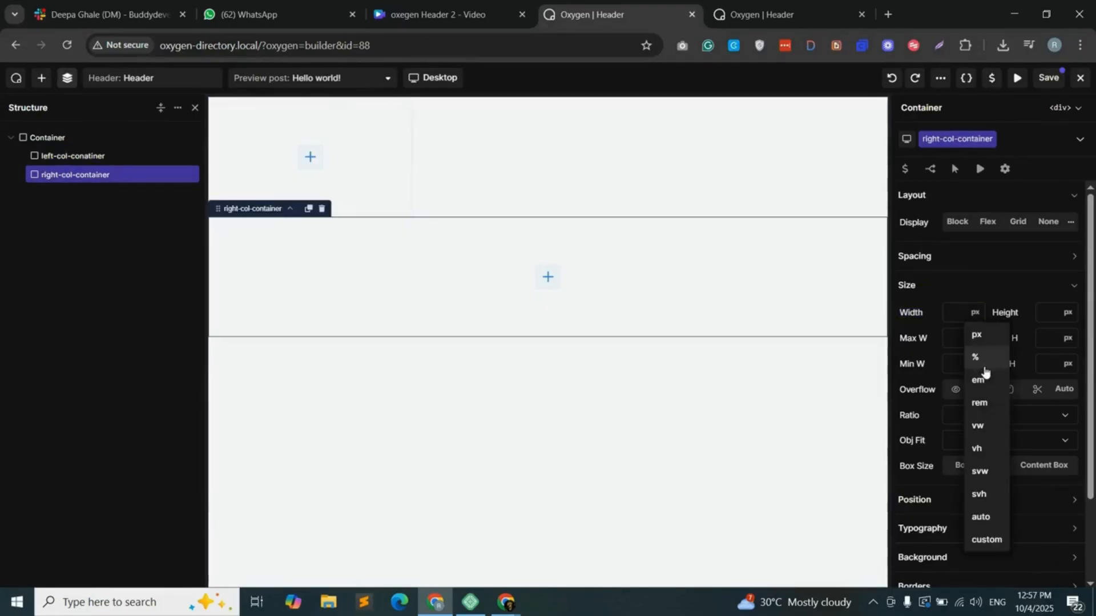
- Set the width of right-col-container to 70%
left_click(975, 356)
left_click(957, 311)
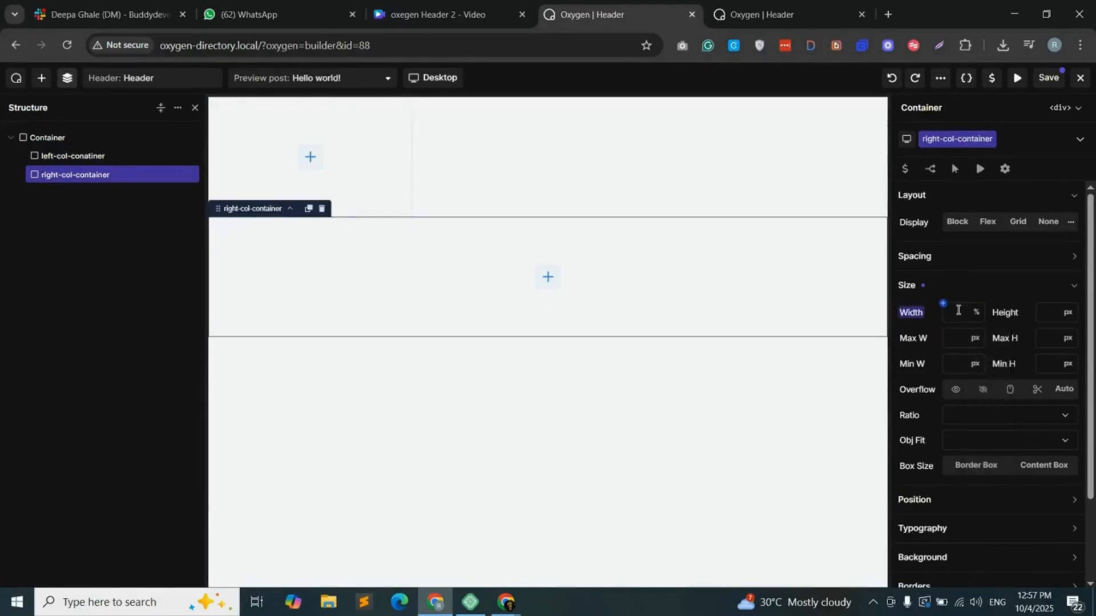
type("70")
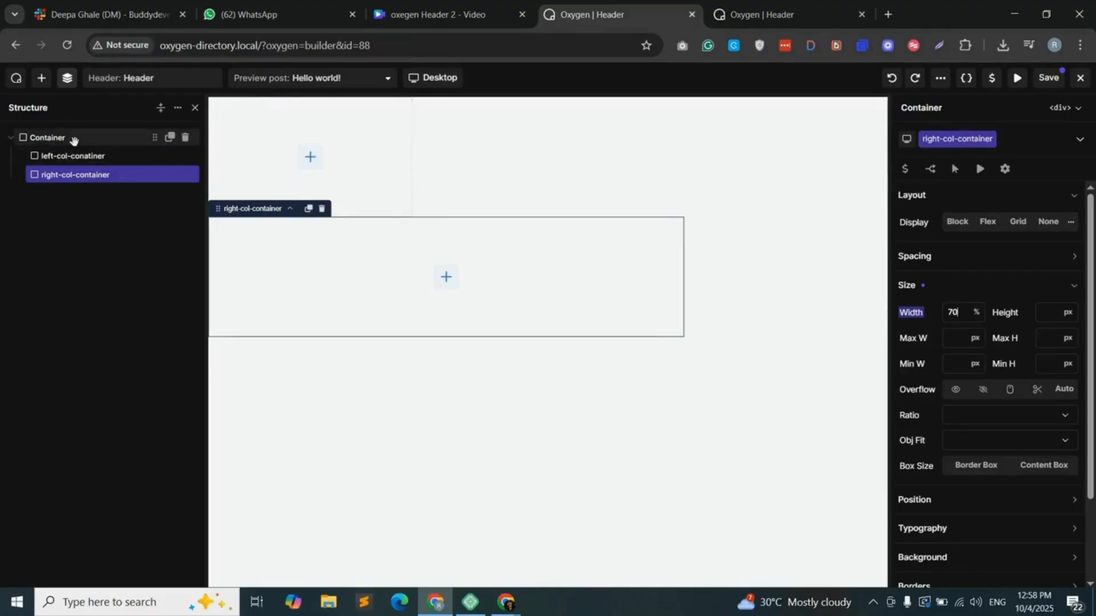
- Give the outer Container the class main-header-container and set its display to Flex with a horizontal row flow
left_click(73, 139)
left_click(957, 139)
type("main-header")
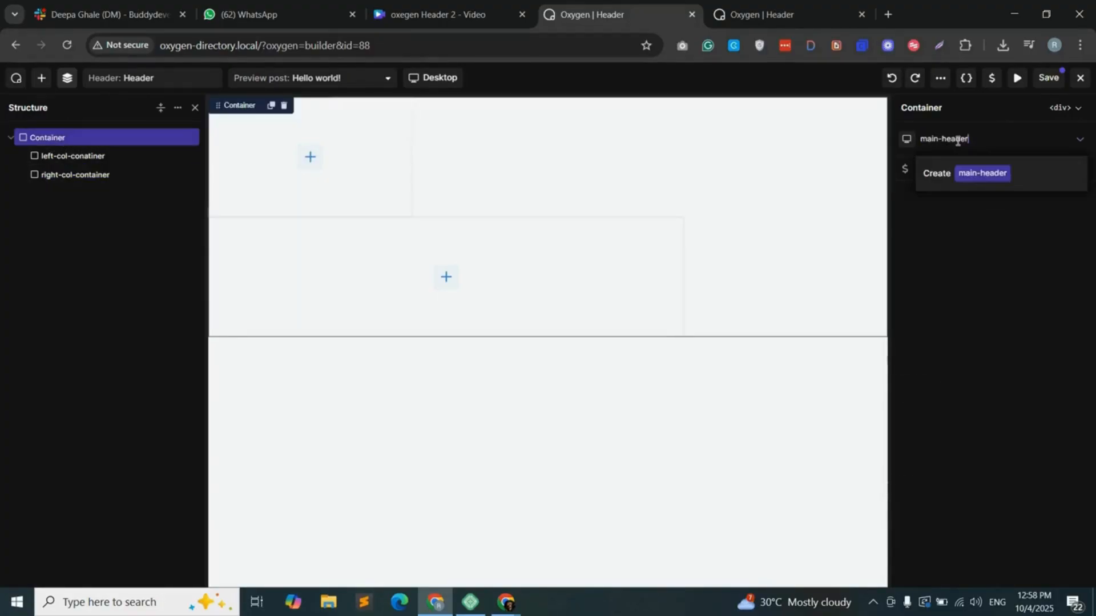
type("-container")
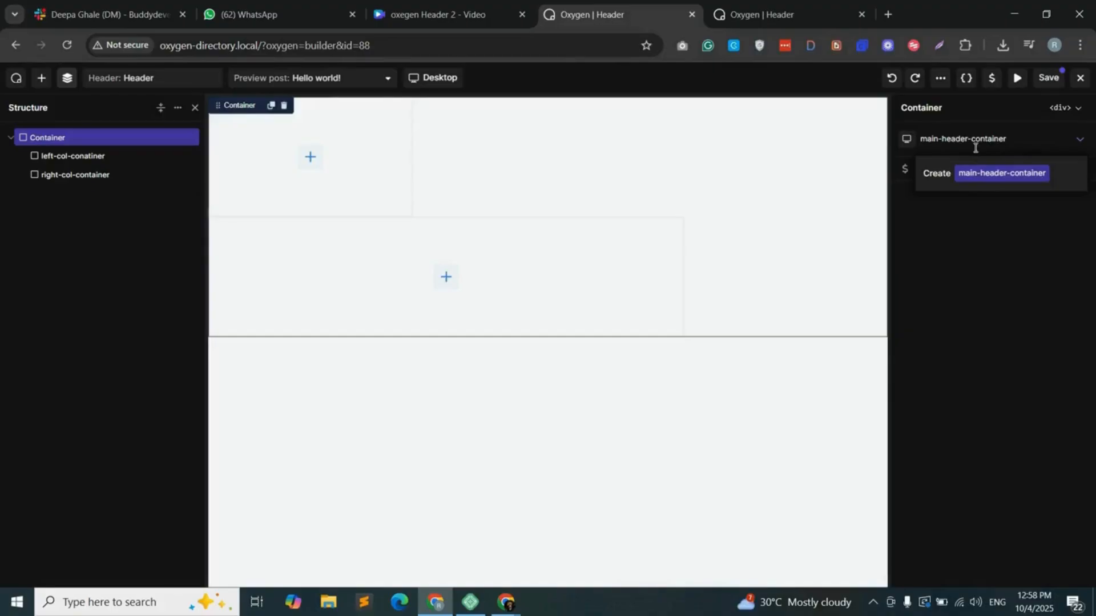
left_click(1008, 173)
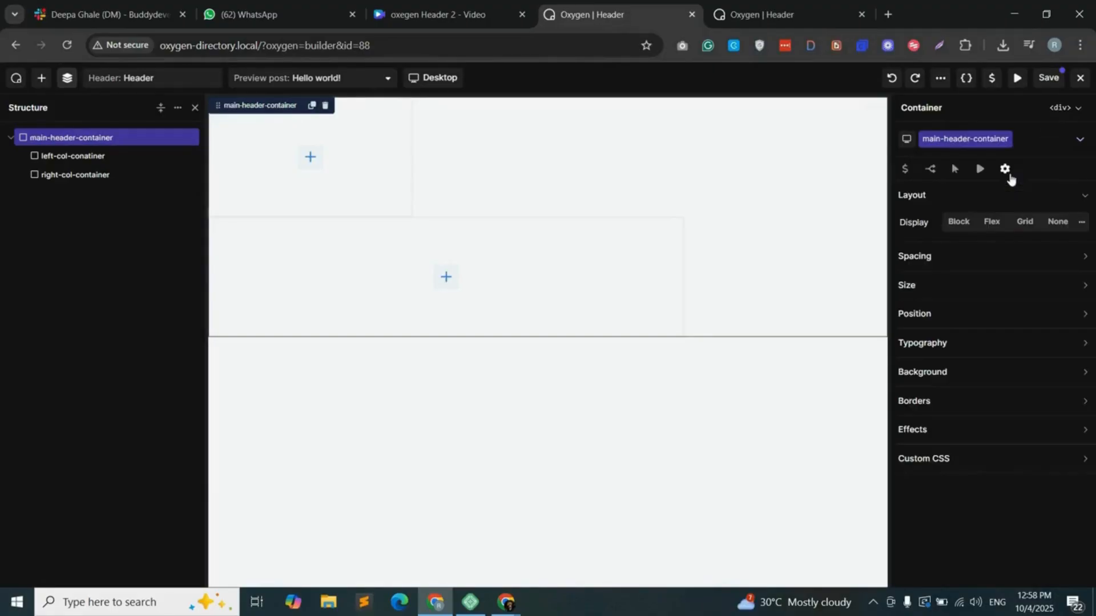
left_click(991, 222)
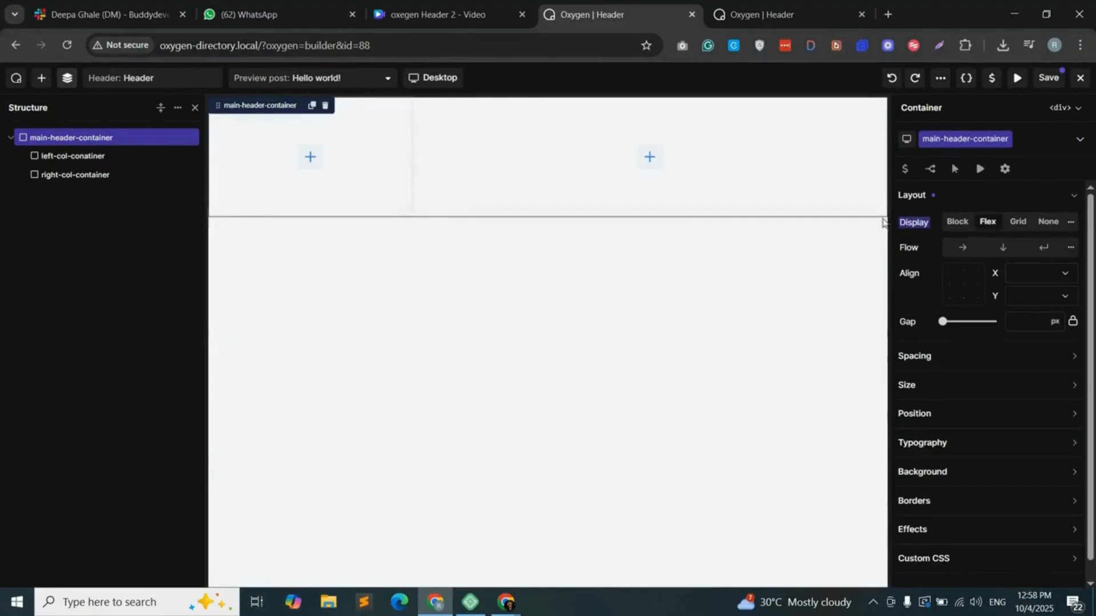
left_click(963, 247)
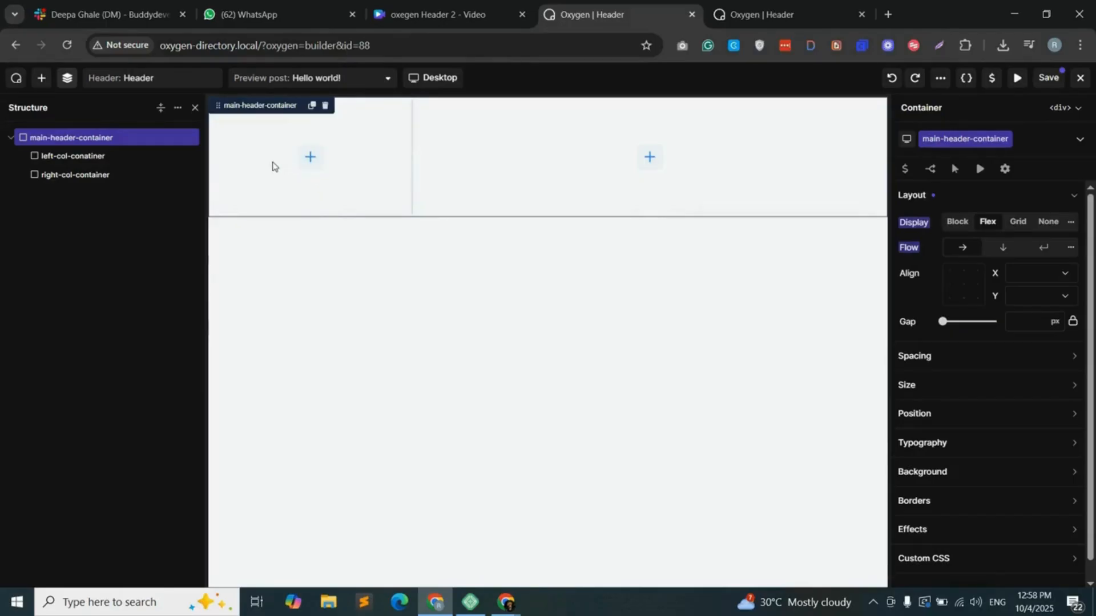
- Add an Image element inside left-col-conatiner and fill it with the logo picture from the media library
left_click(310, 162)
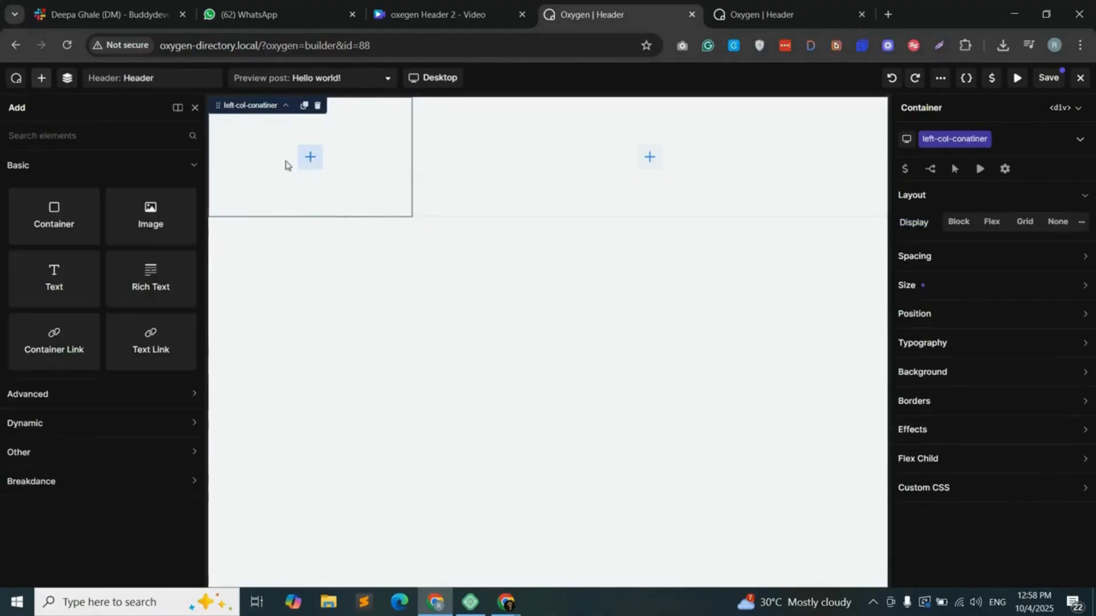
left_click_drag(150, 217, 295, 171)
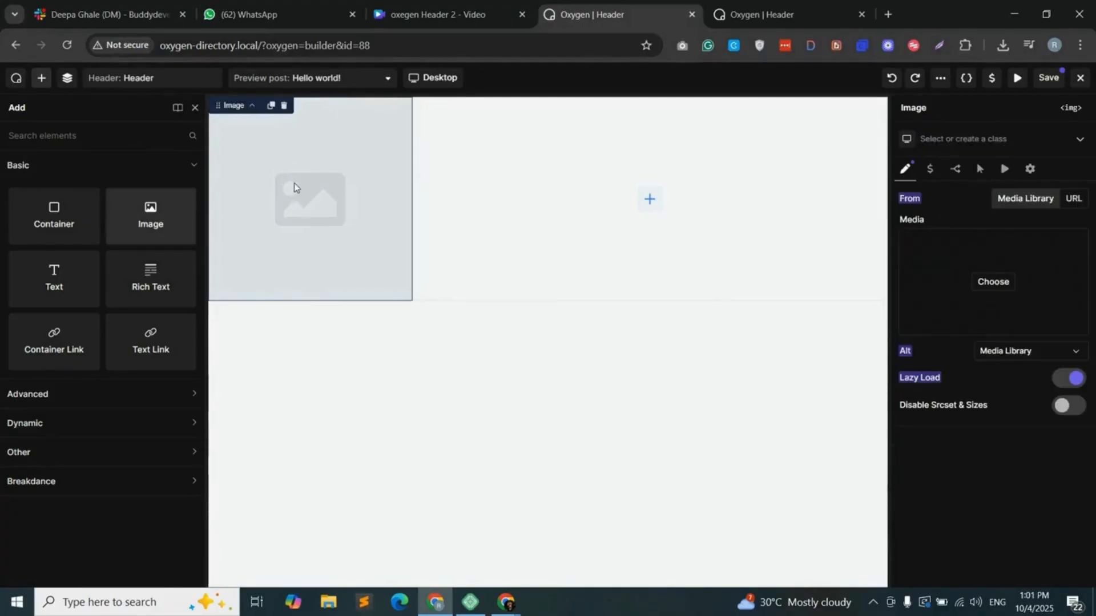
left_click(299, 192)
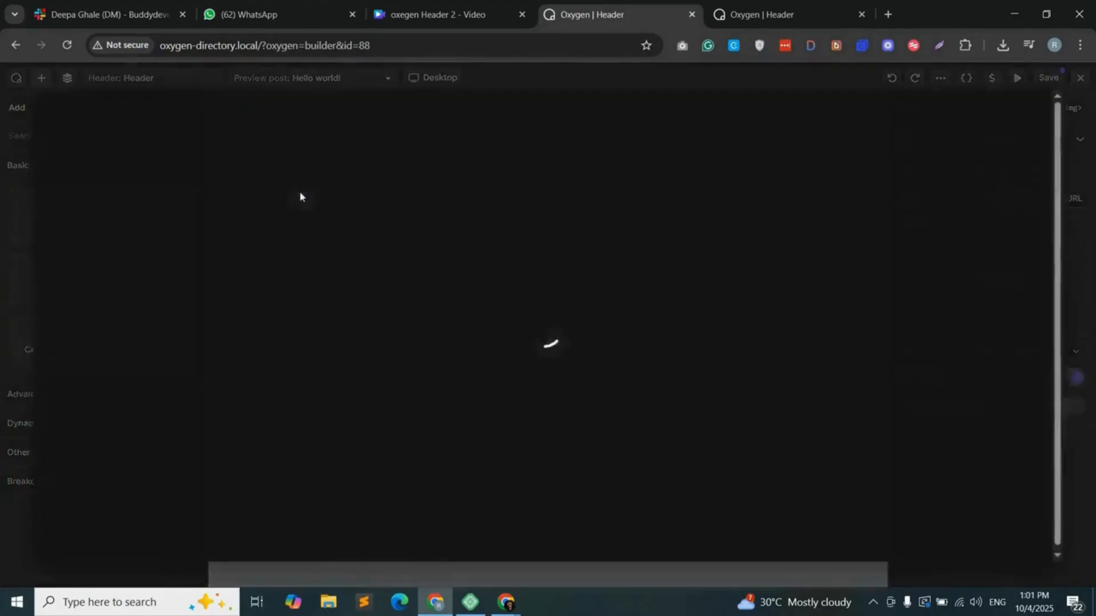
left_click(1023, 548)
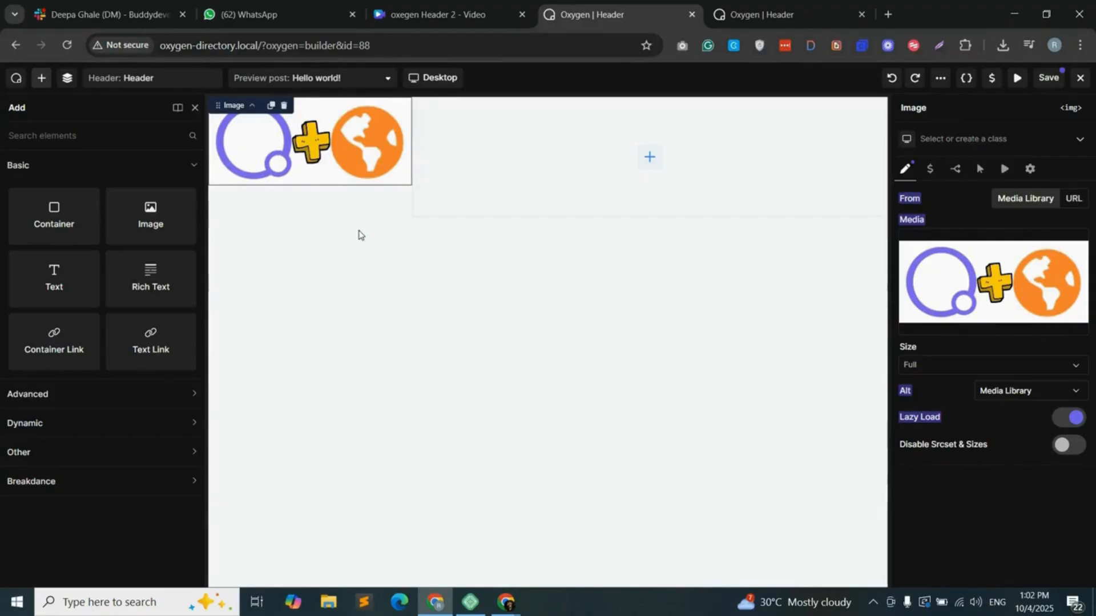
- Assign the class logo to the header image and set its width to 200 px
left_click(957, 139)
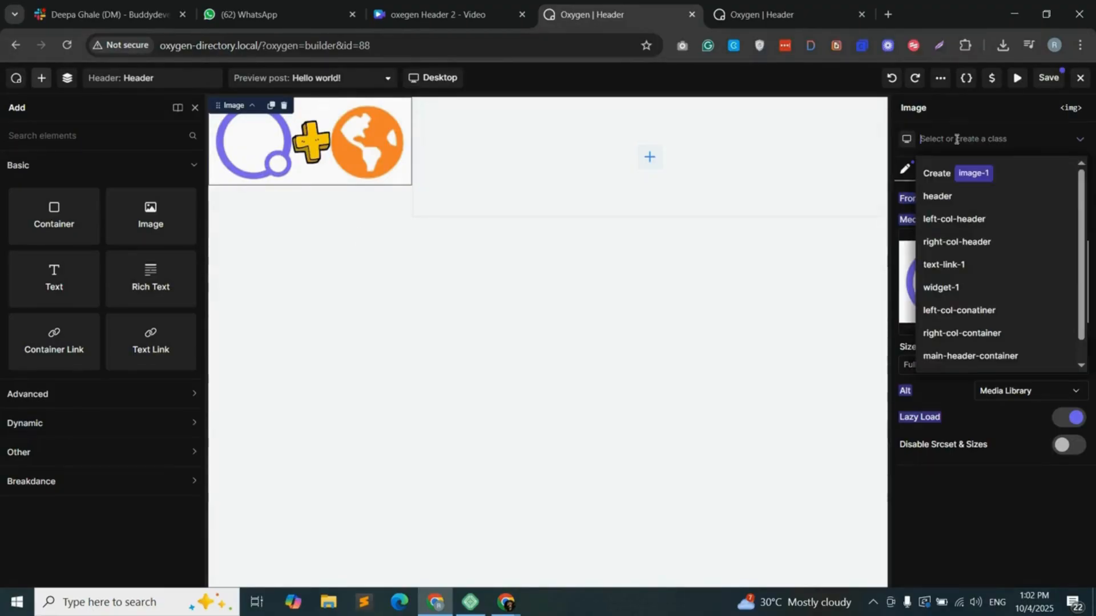
type("logo")
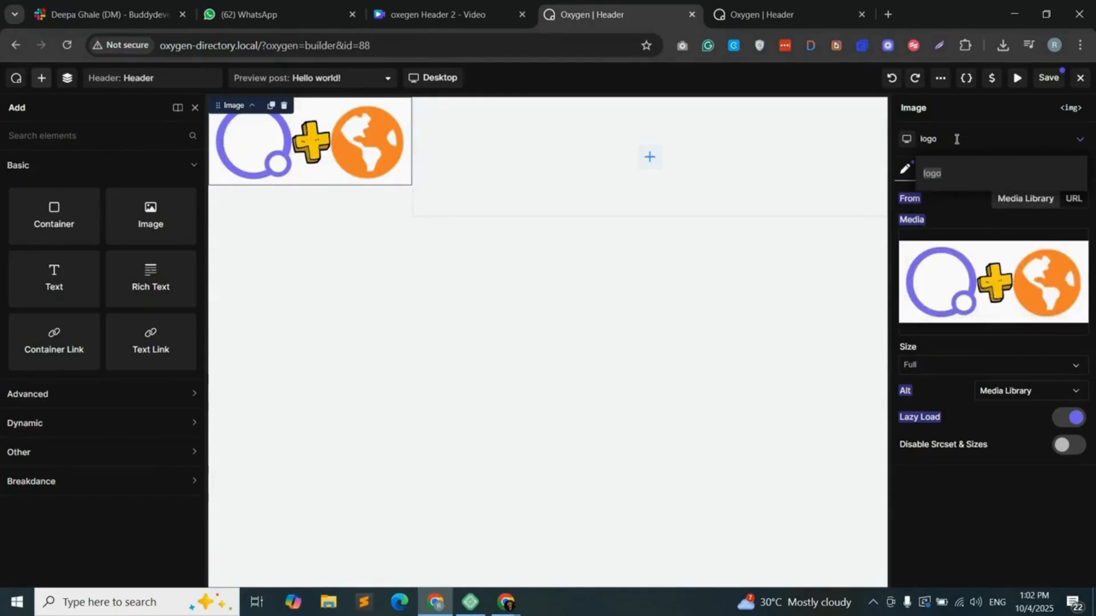
left_click(969, 174)
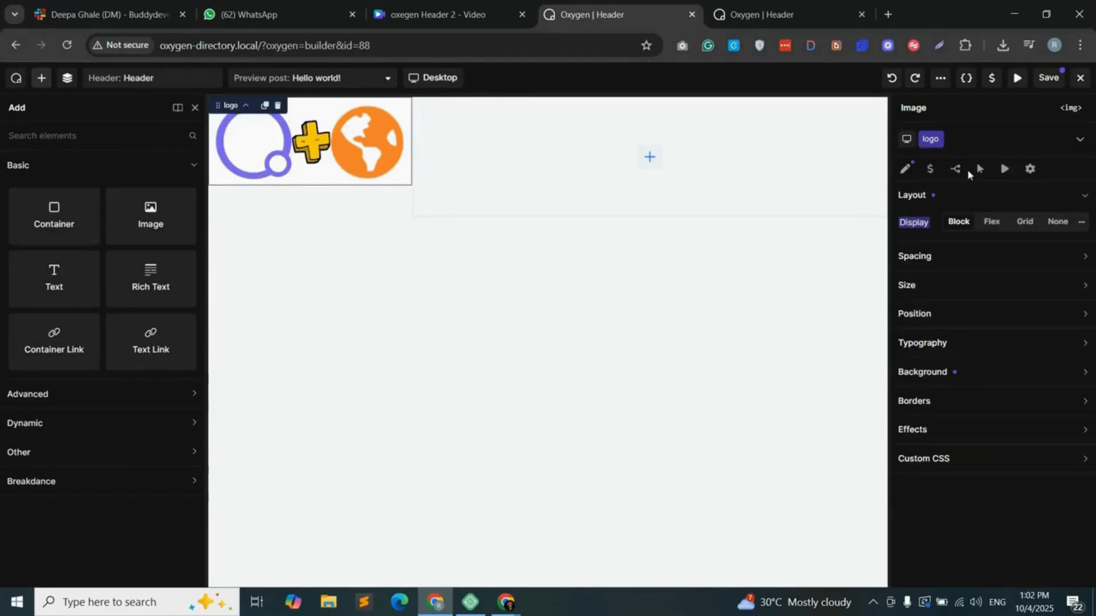
left_click(953, 286)
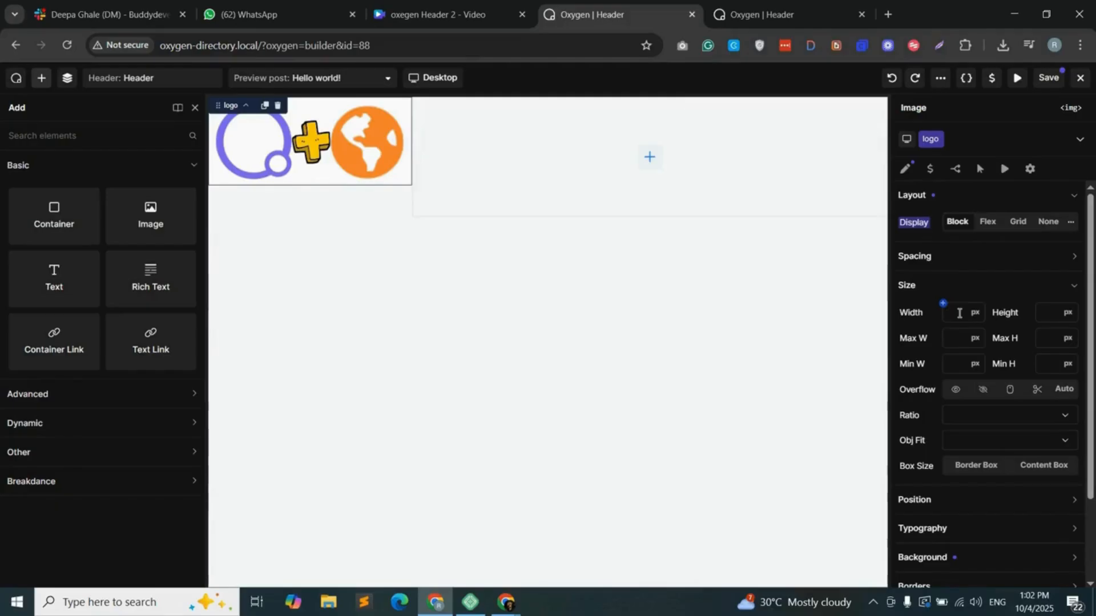
left_click(958, 313)
type("200")
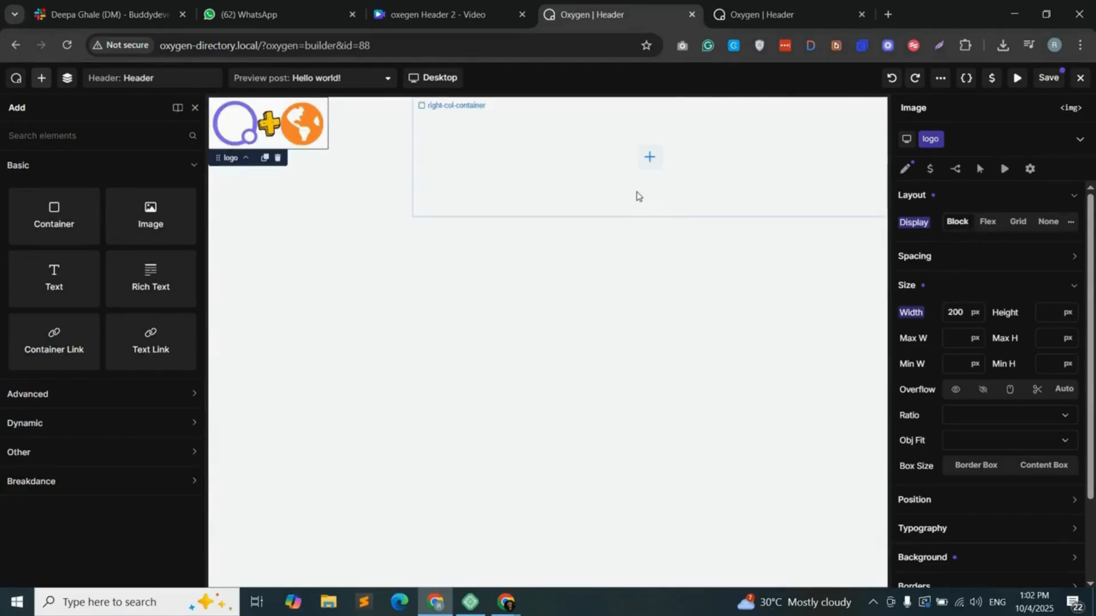
- Find the WP Menu element and place it inside right-col-container
left_click(652, 164)
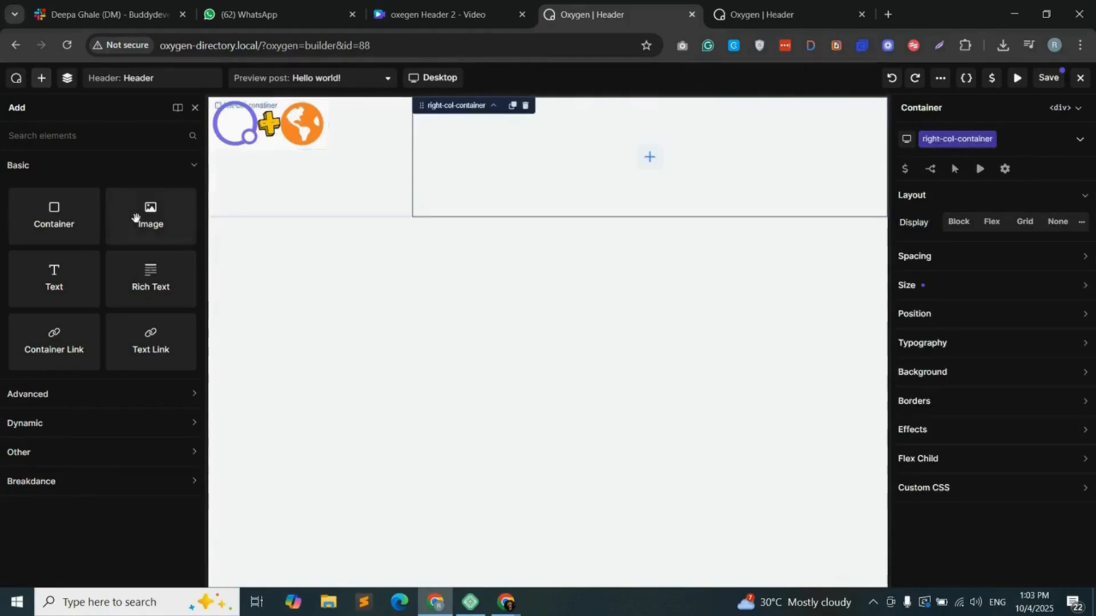
left_click(53, 134)
type("menu")
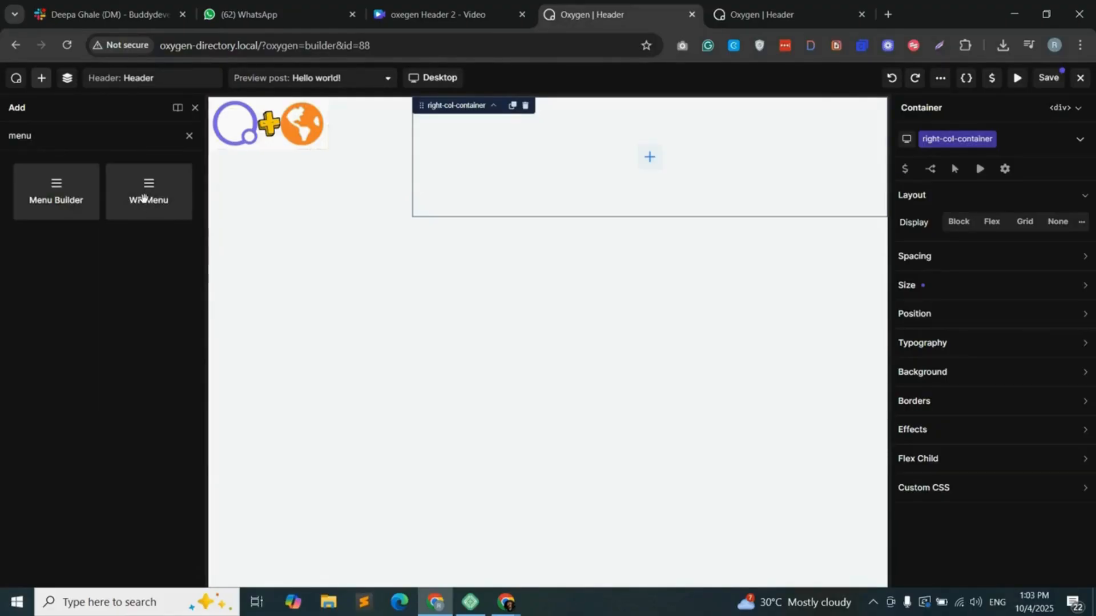
left_click_drag(185, 201, 545, 171)
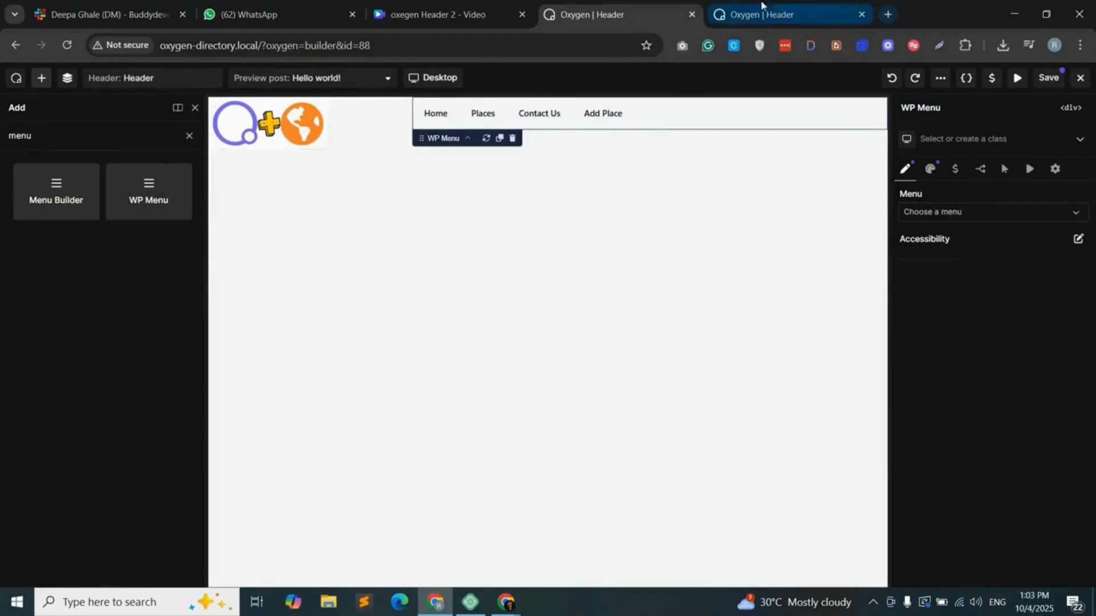
- Set the WP Menu element to use Main Menu and assign it the class main-menu
left_click(759, 4)
left_click(648, 11)
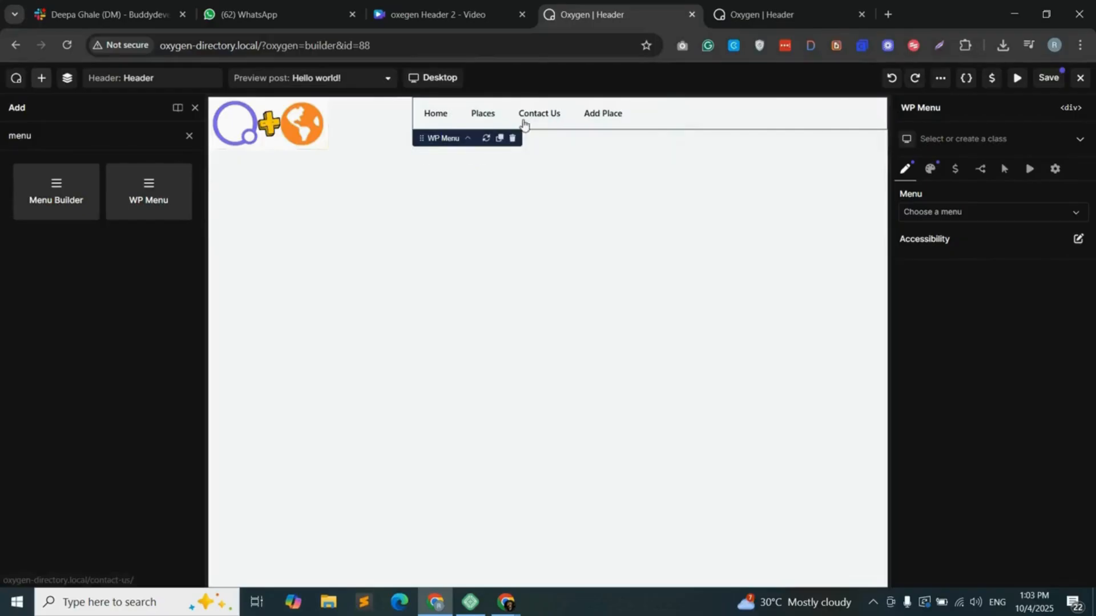
left_click(968, 216)
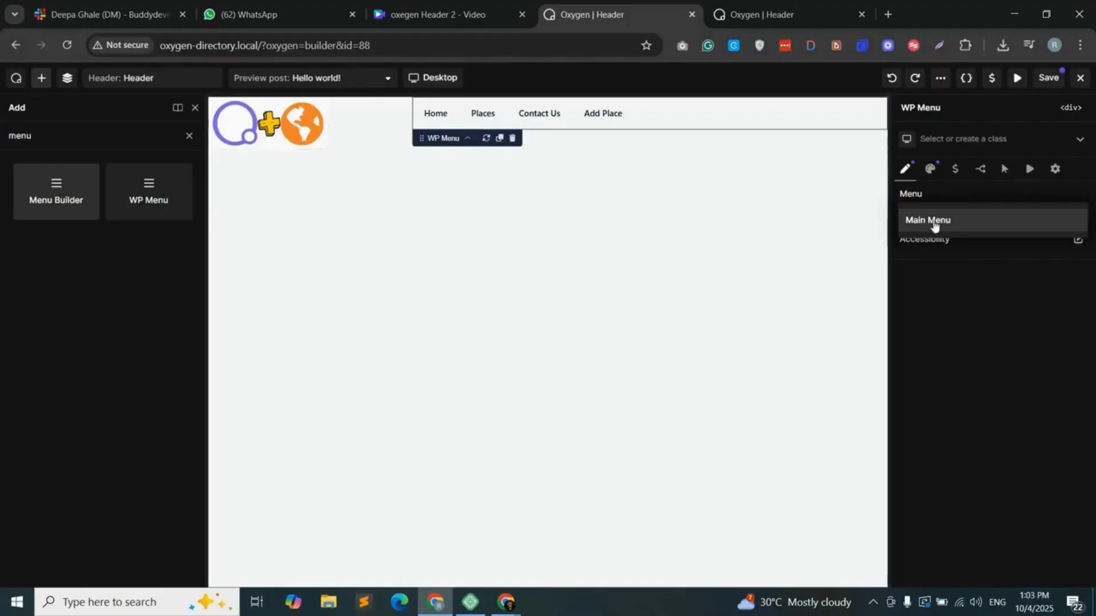
left_click(952, 222)
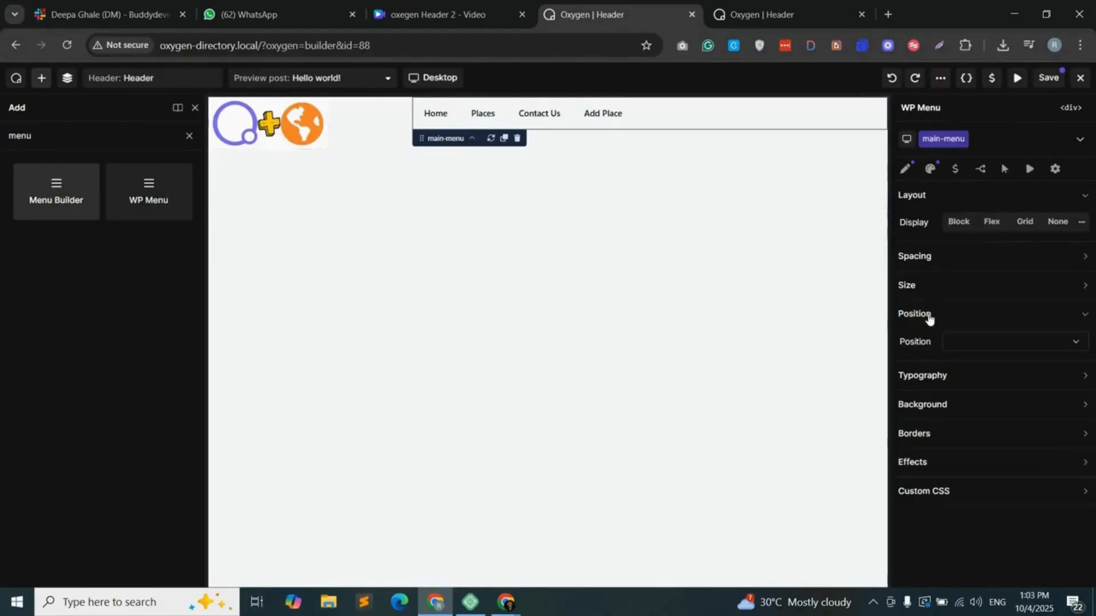
left_click(947, 344)
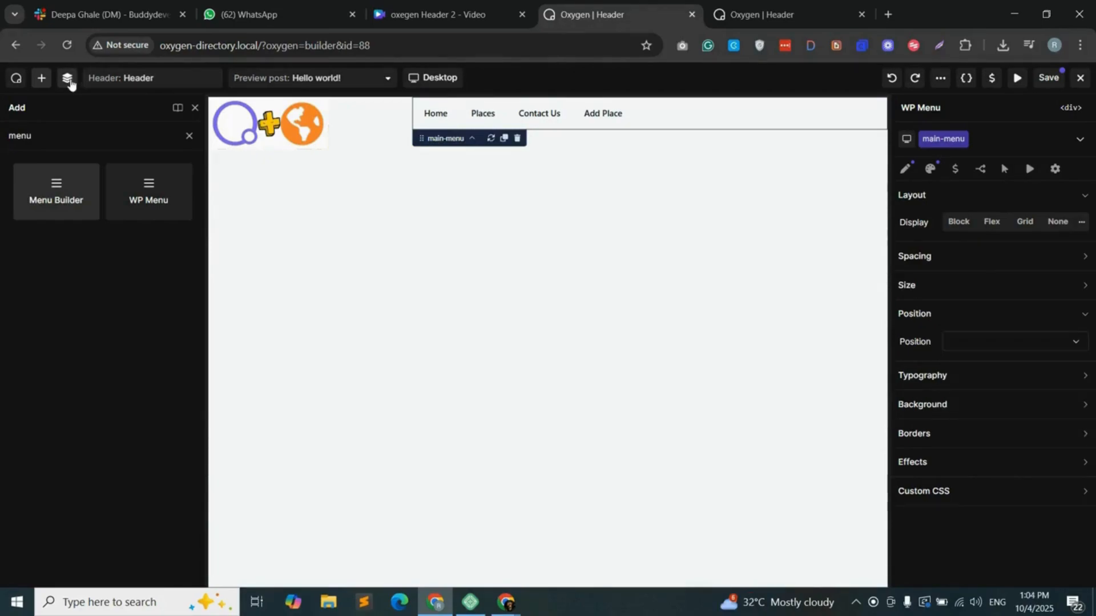
- Set right-col-container to a Flex layout with its content aligned Right horizontally and Center vertically
left_click(68, 80)
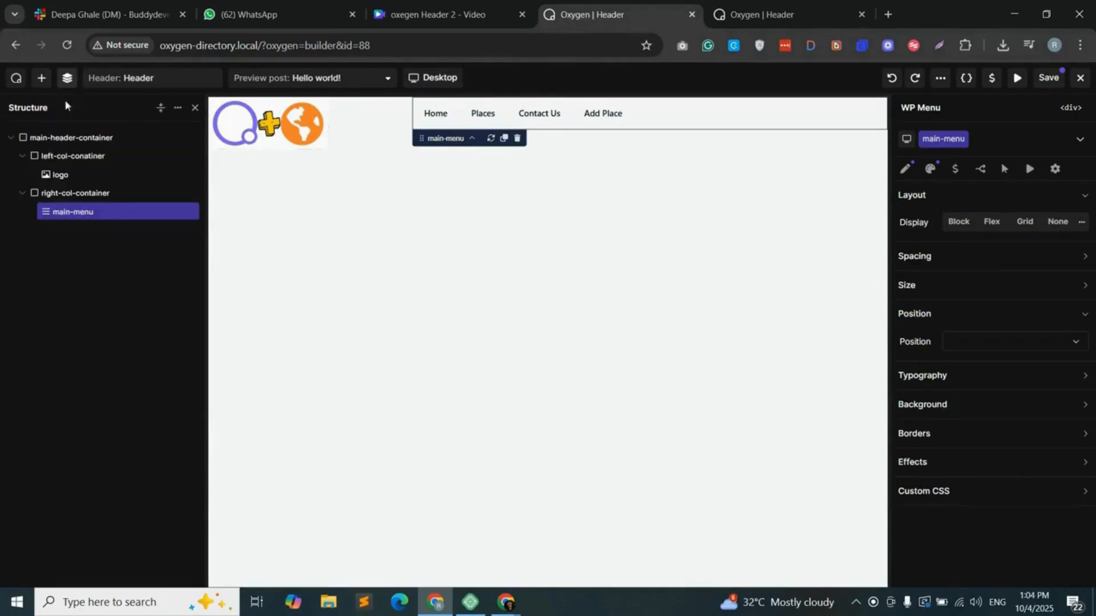
left_click(95, 195)
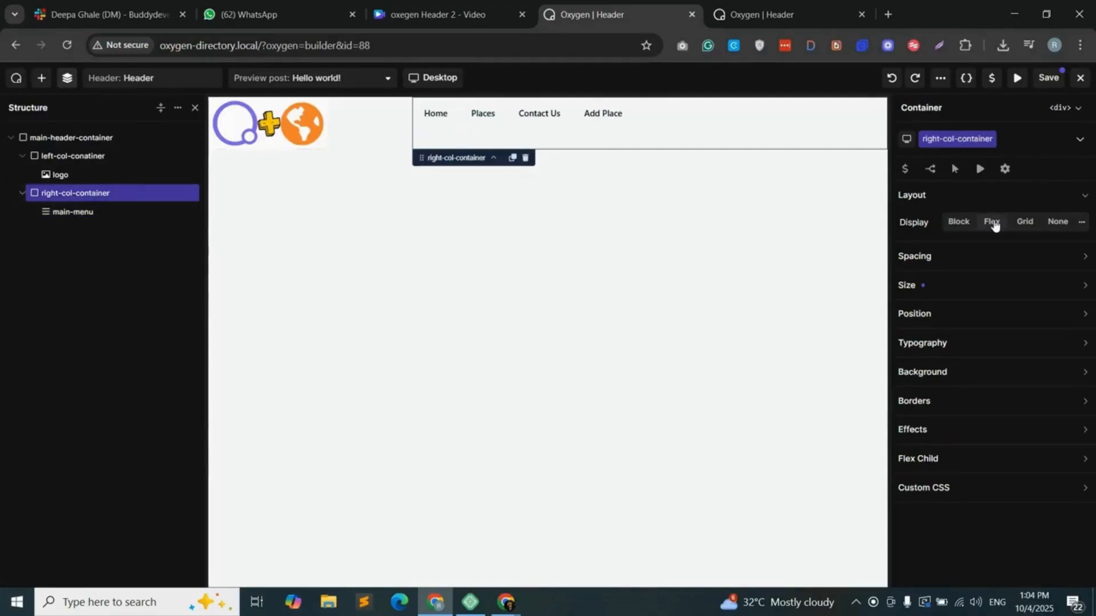
left_click(991, 221)
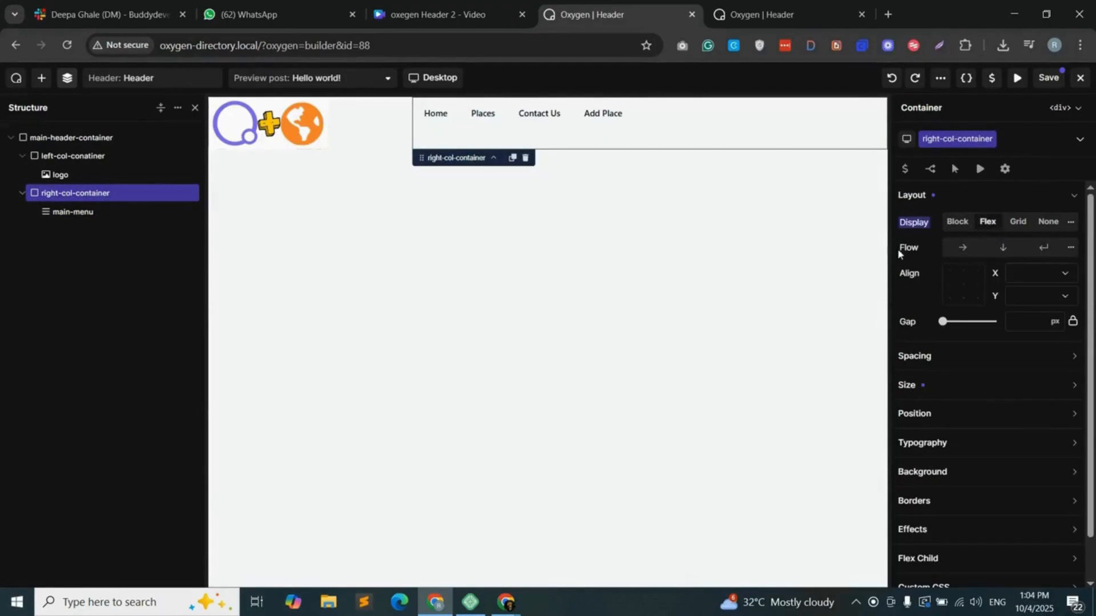
left_click(976, 272)
left_click(1041, 297)
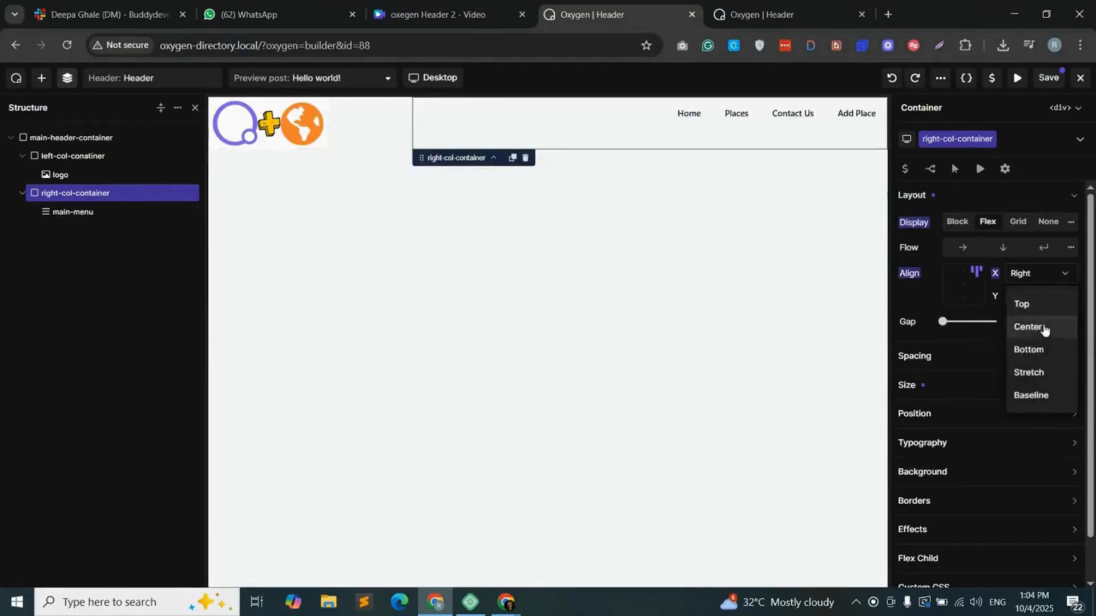
left_click(1029, 326)
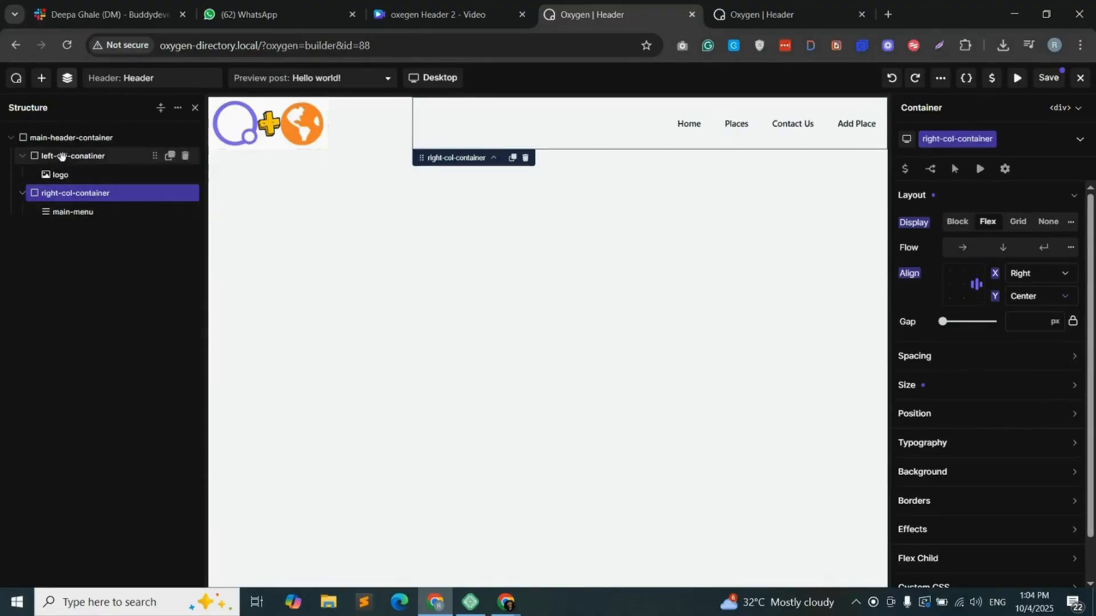
- Set left-col-conatiner to a Flex layout with its content aligned Left horizontally and Center vertically
left_click(87, 155)
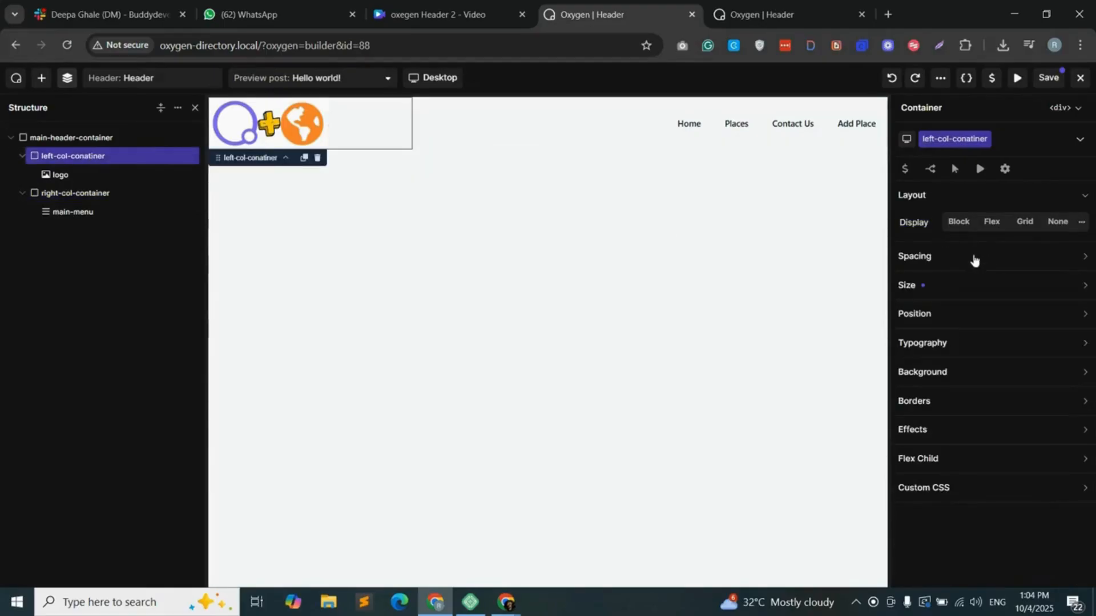
left_click(992, 221)
left_click(1048, 298)
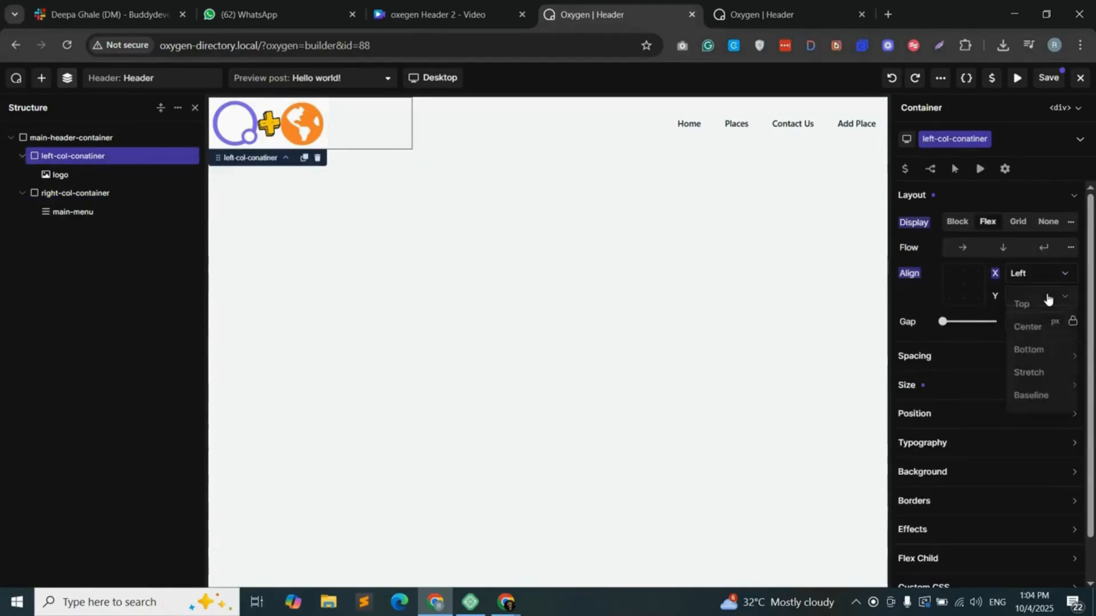
left_click(1040, 324)
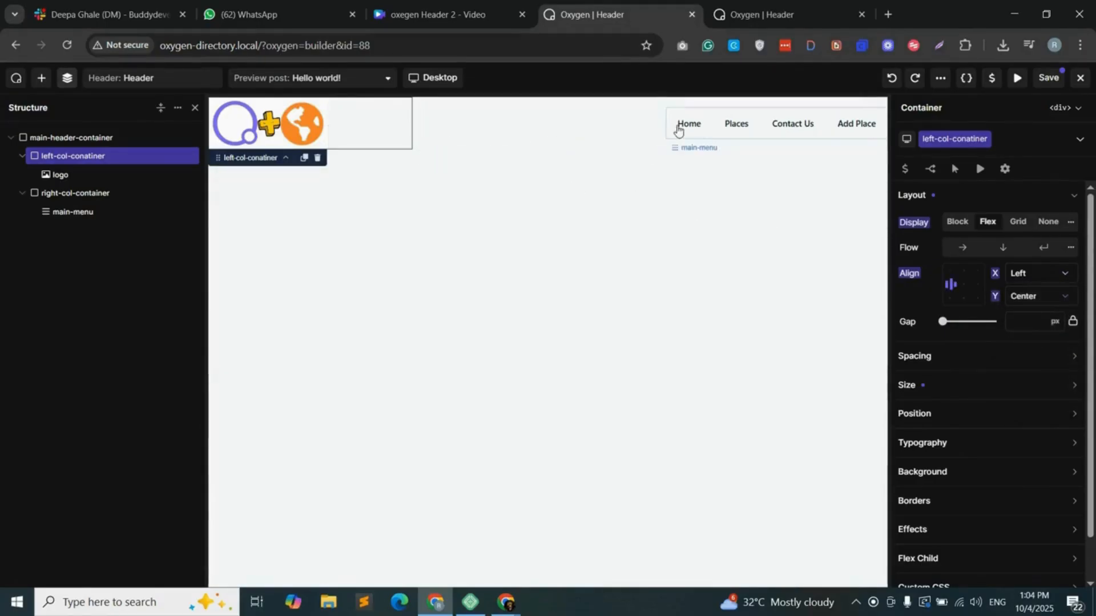
- Set the main-menu typography to weight 400 - Normal, size 18 px and right text alignment
left_click(711, 121)
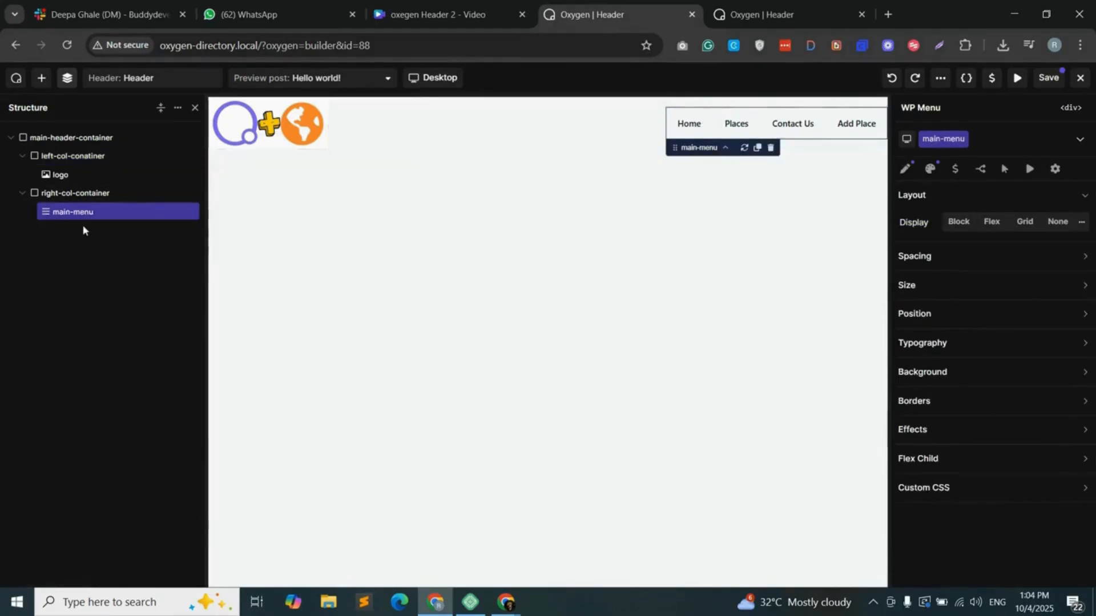
left_click(976, 287)
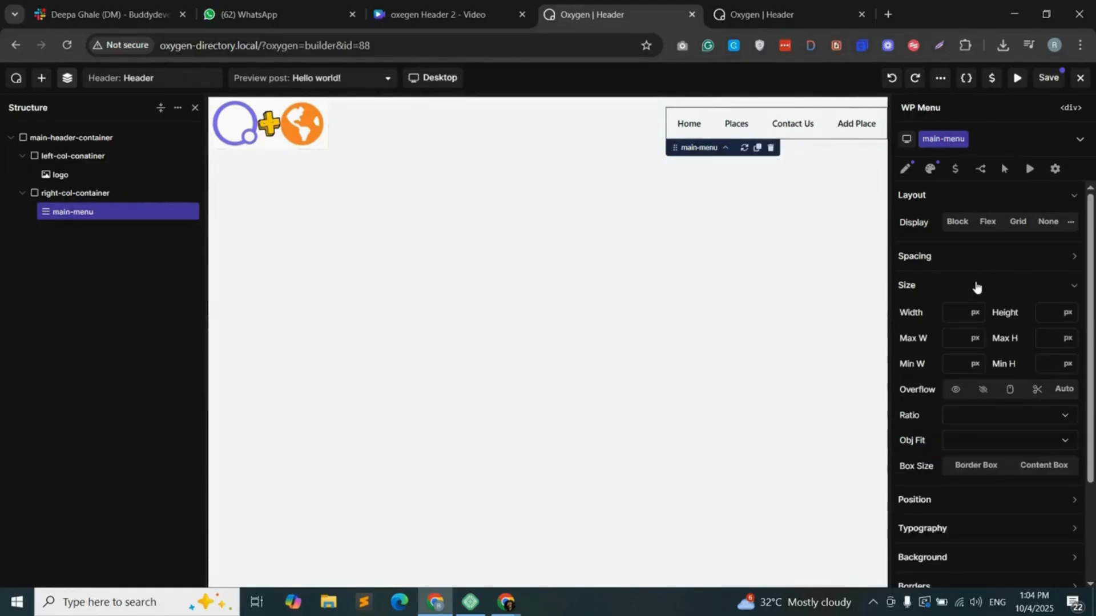
scroll(974, 399, "down", 2)
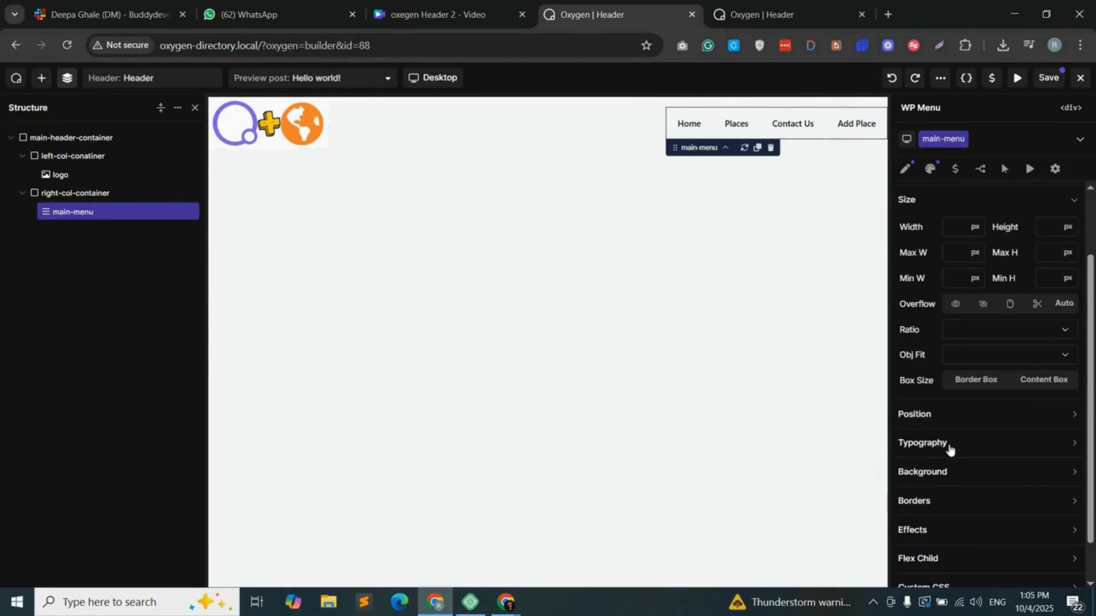
left_click(970, 444)
scroll(969, 451, "down", 2)
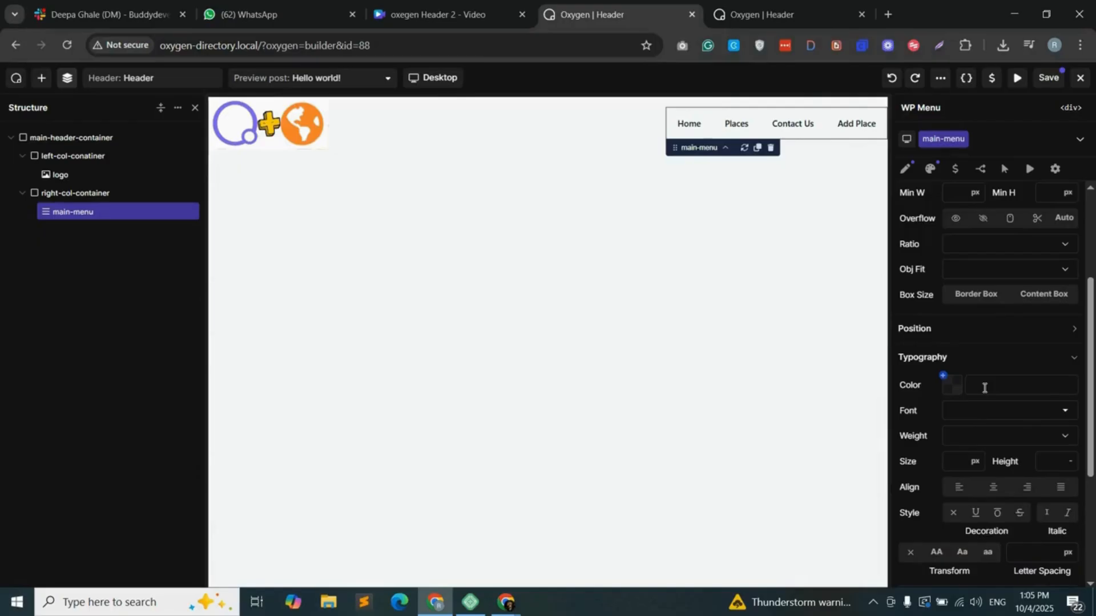
scroll(984, 388, "down", 1)
left_click(993, 382)
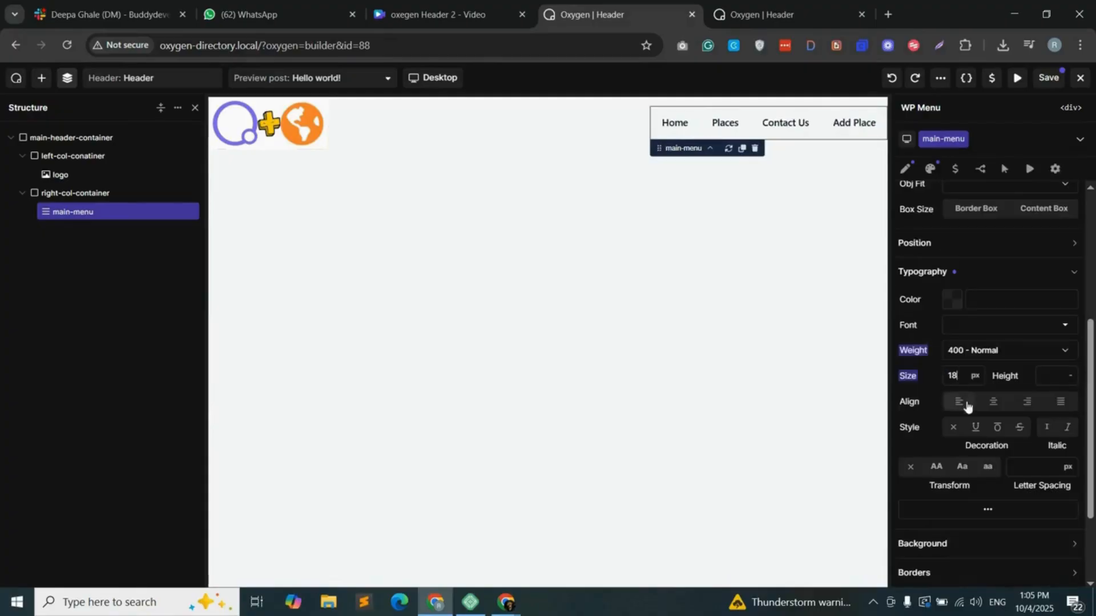
left_click(1028, 402)
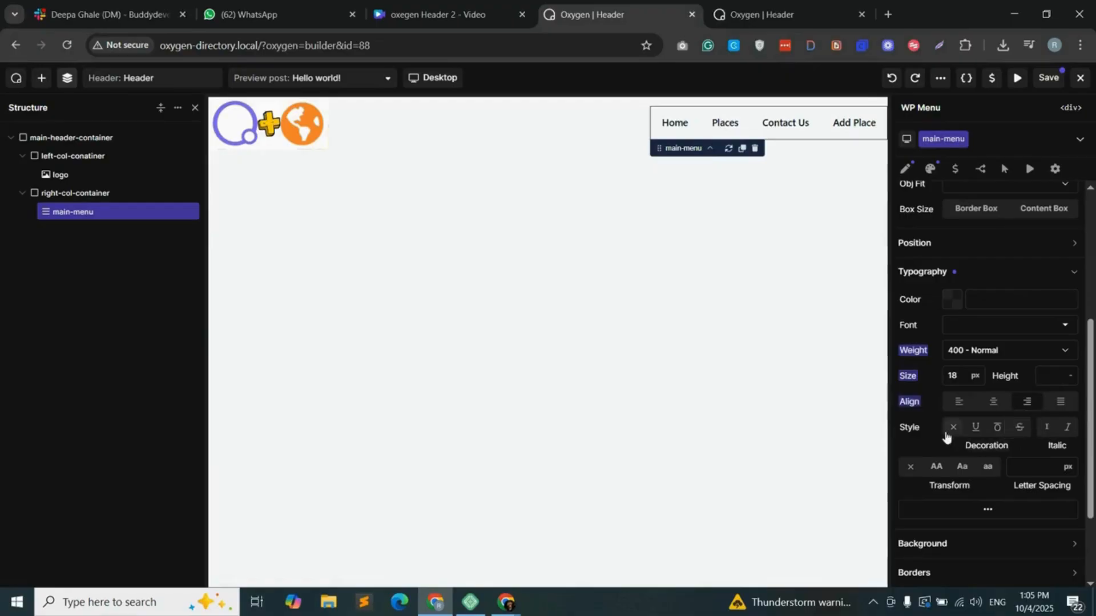
scroll(957, 458, "down", 2)
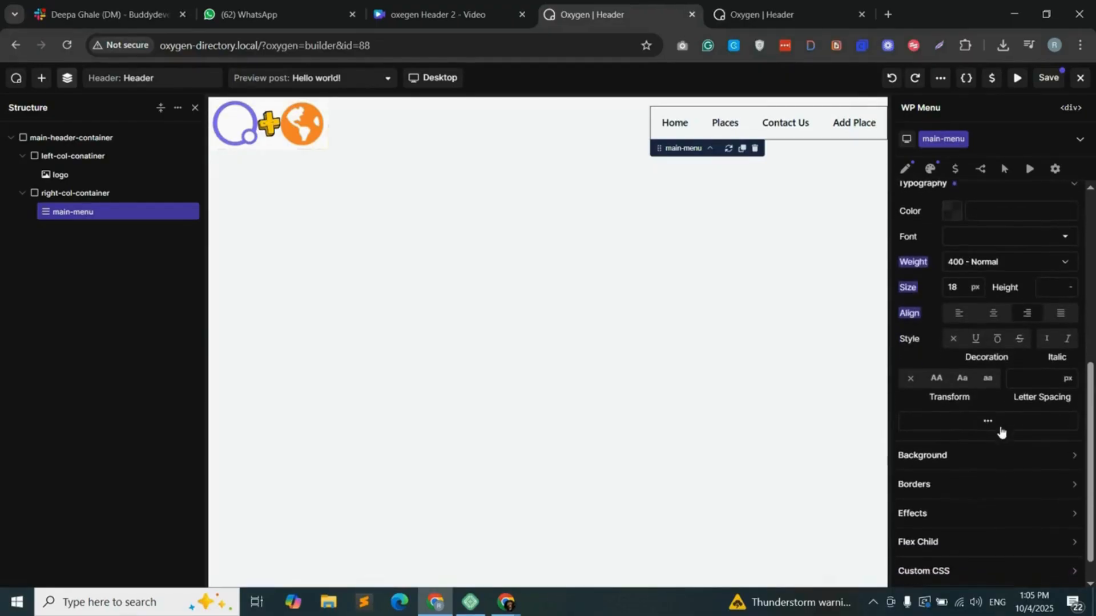
scroll(987, 425, "down", 1)
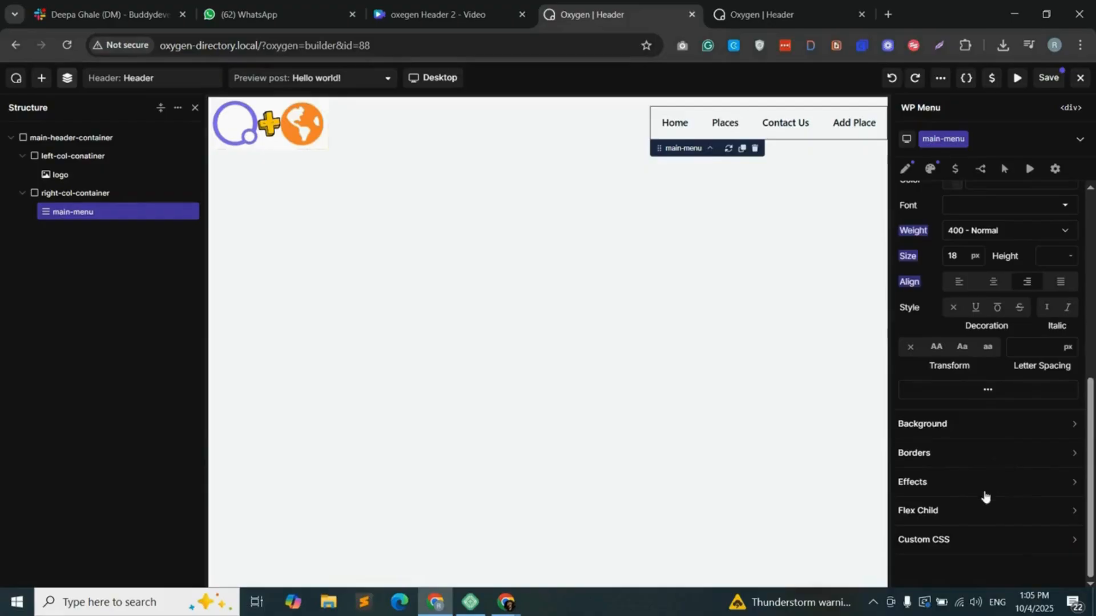
scroll(969, 414, "up", 1)
scroll(969, 417, "up", 2)
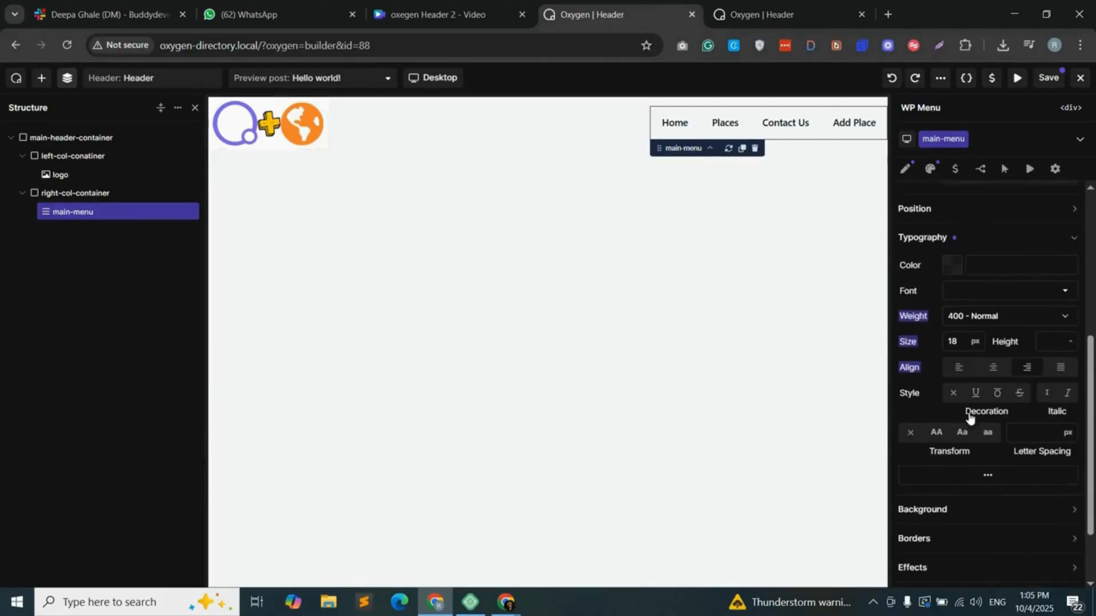
scroll(977, 421, "up", 5)
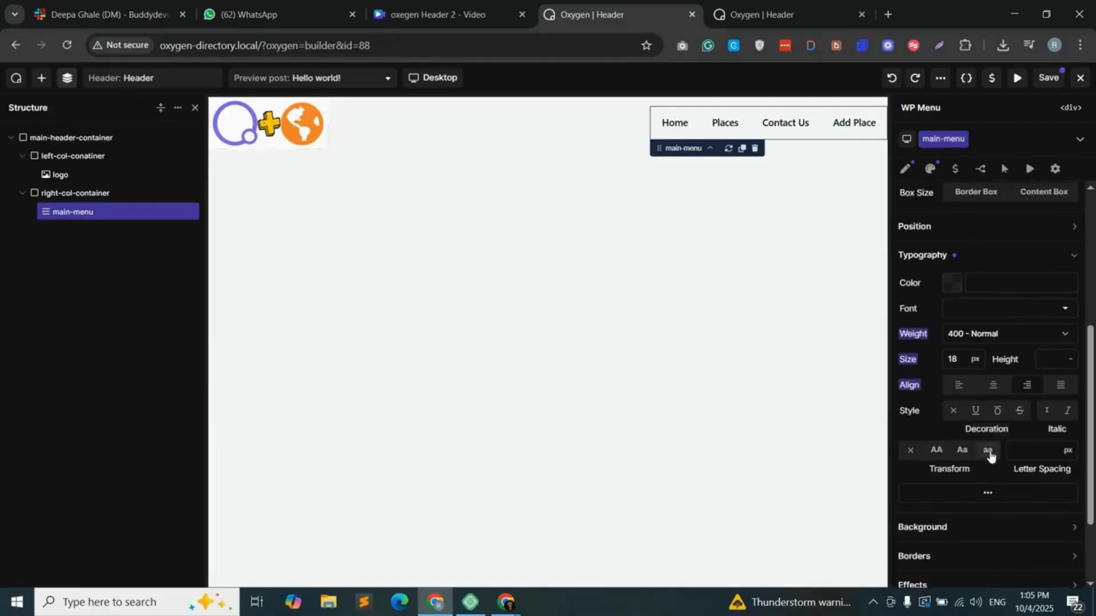
- Save the header template and load oxygen-directory.local in the other Oxygen browser tab
left_click(1048, 78)
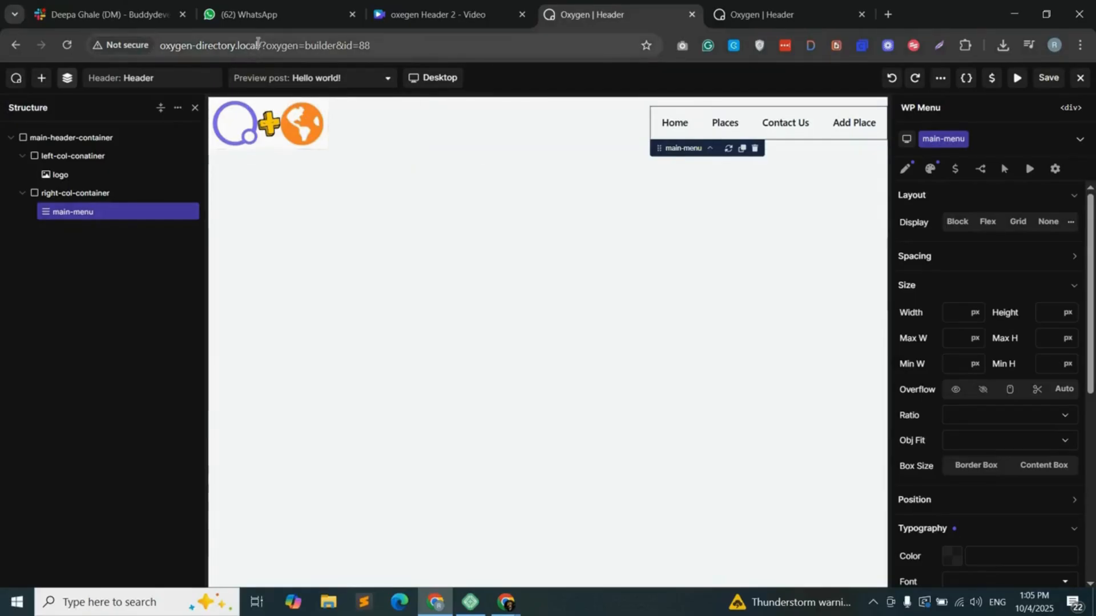
left_click_drag(257, 44, 160, 45)
key("ctrl+c")
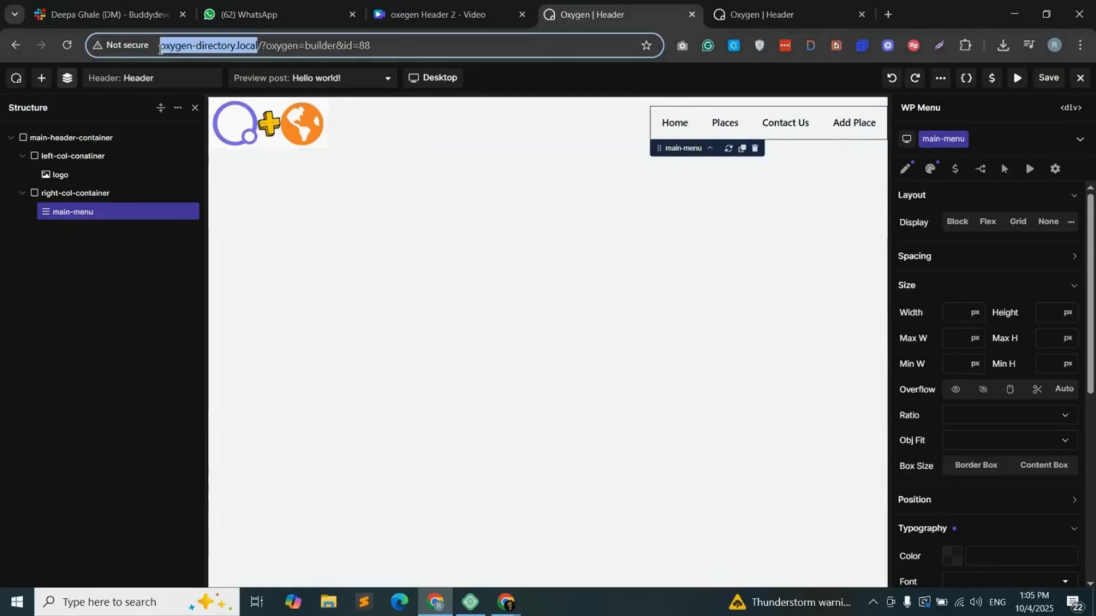
left_click(766, 7)
left_click(526, 39)
key("ctrl+v")
key("Return")
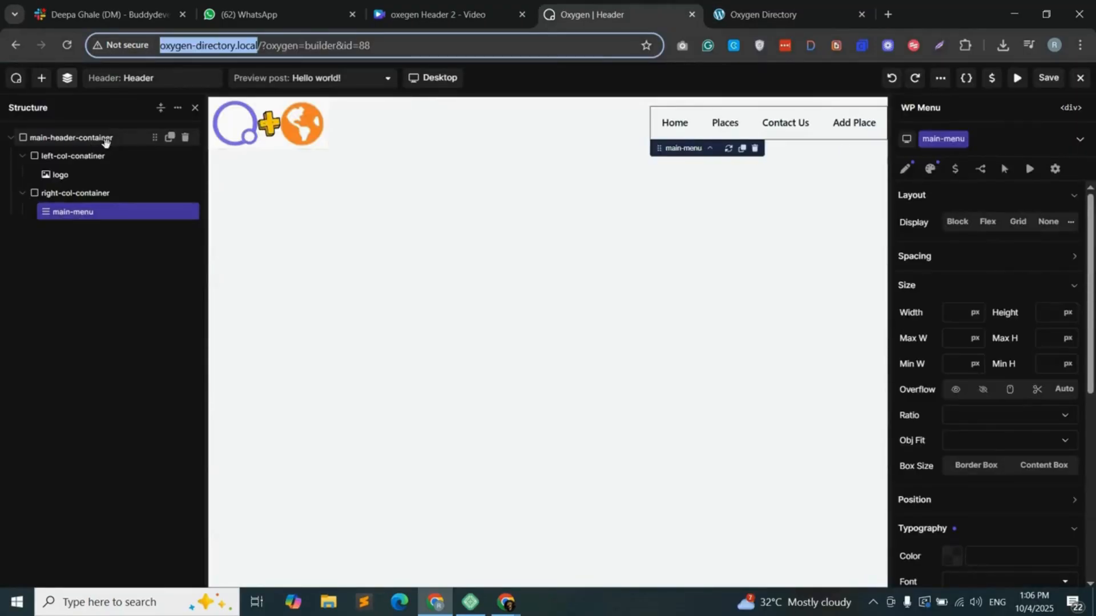
- Apply 30 px left and right padding to main-header-container and check the saved header on the live site
left_click(107, 140)
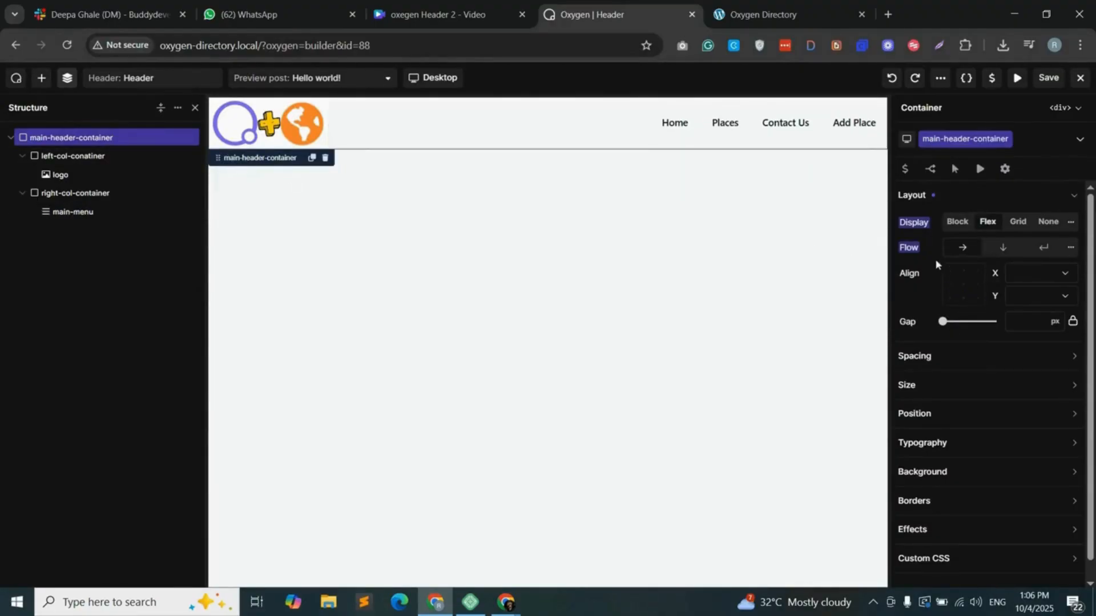
left_click(959, 359)
left_click(940, 413)
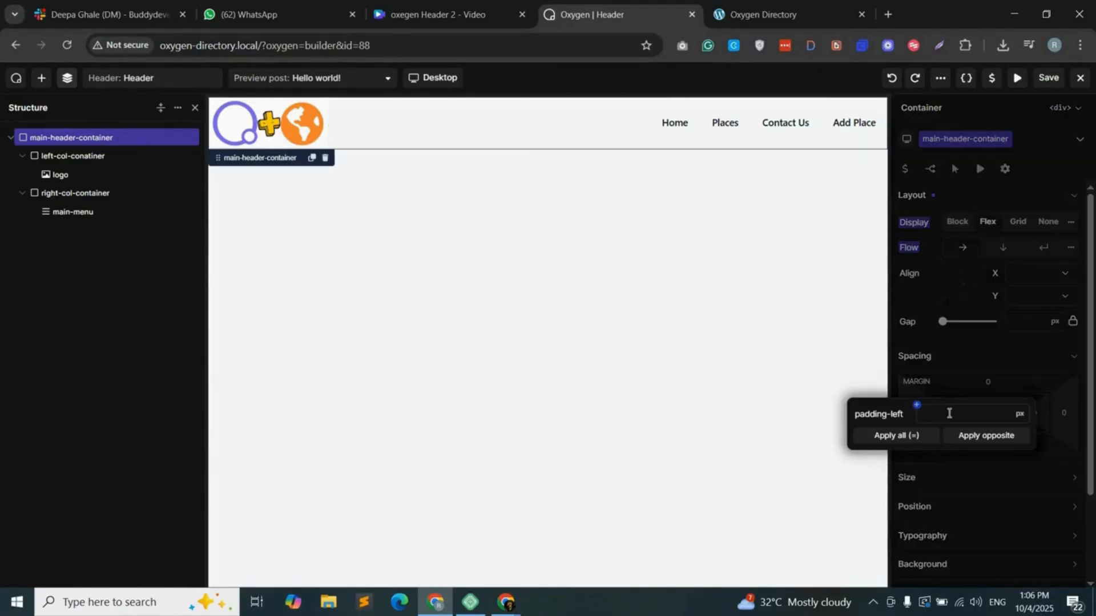
type("30")
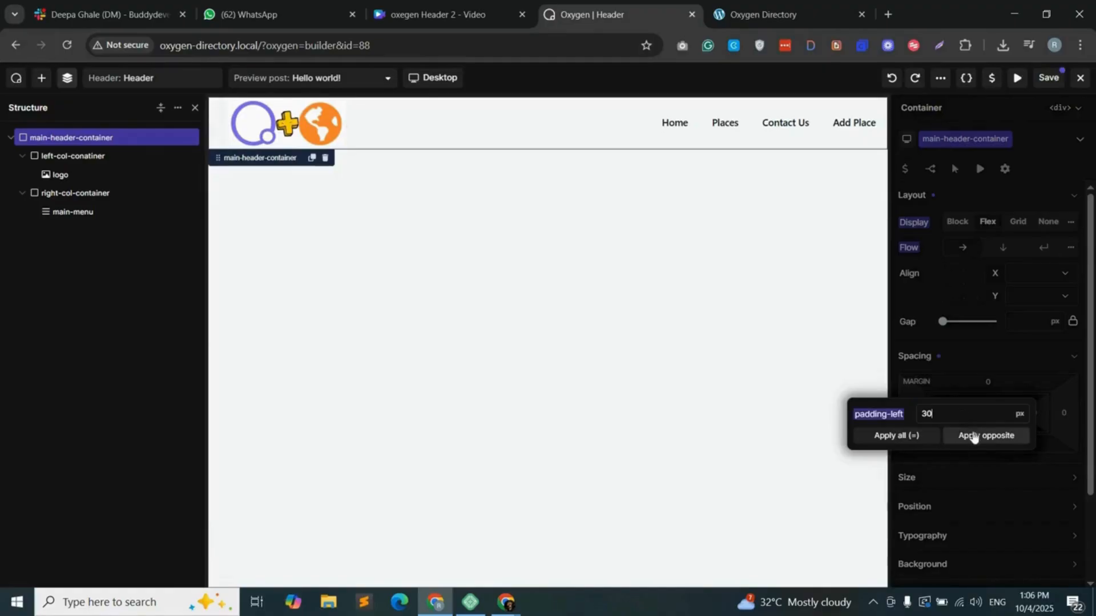
left_click(981, 436)
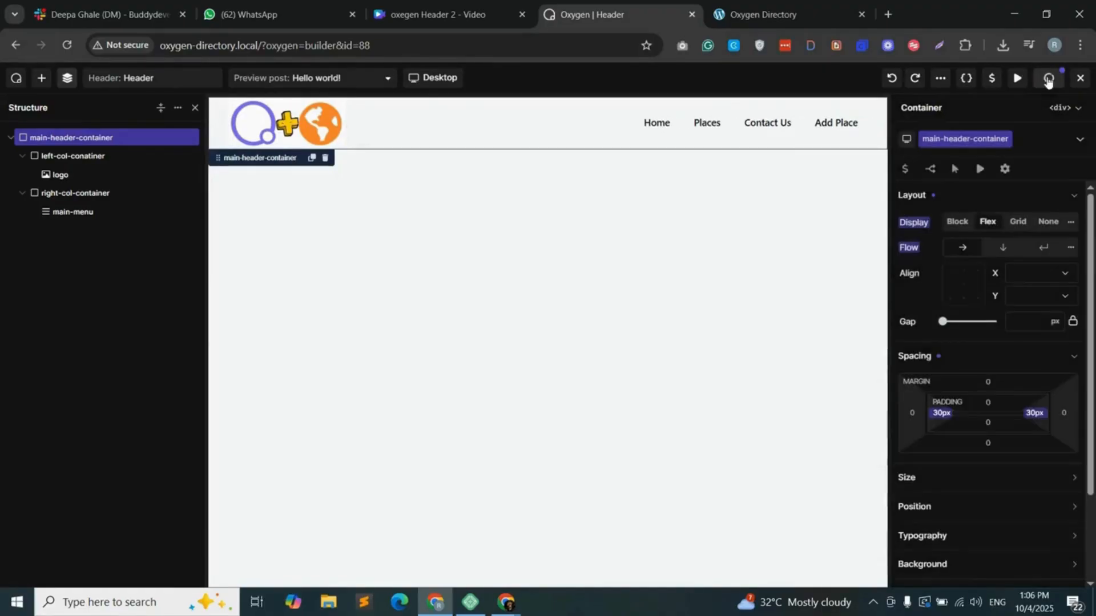
left_click(1048, 78)
left_click(787, 20)
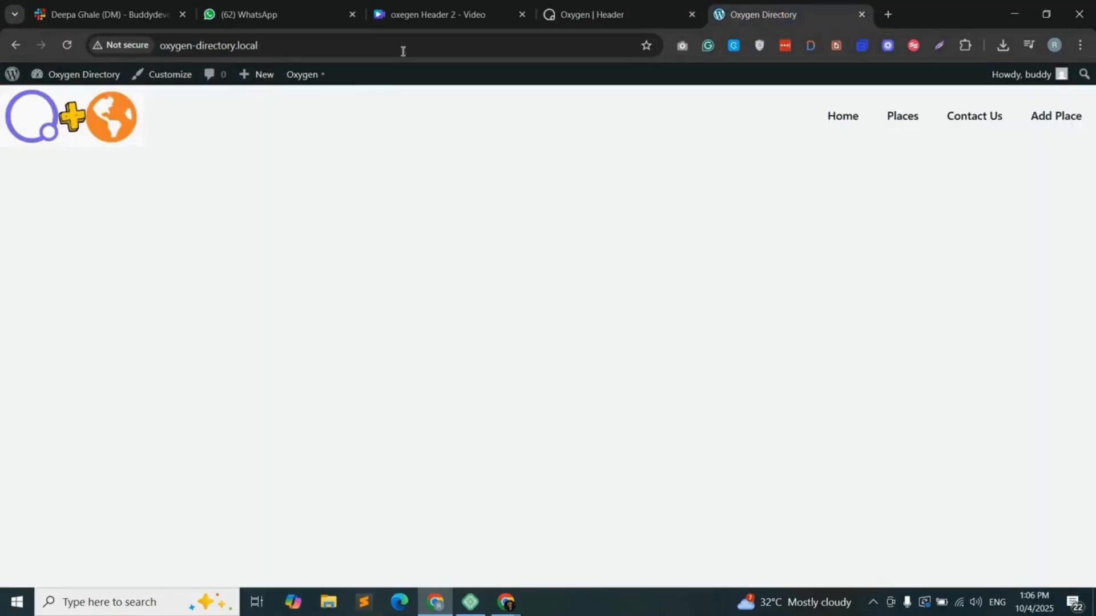
left_click(67, 45)
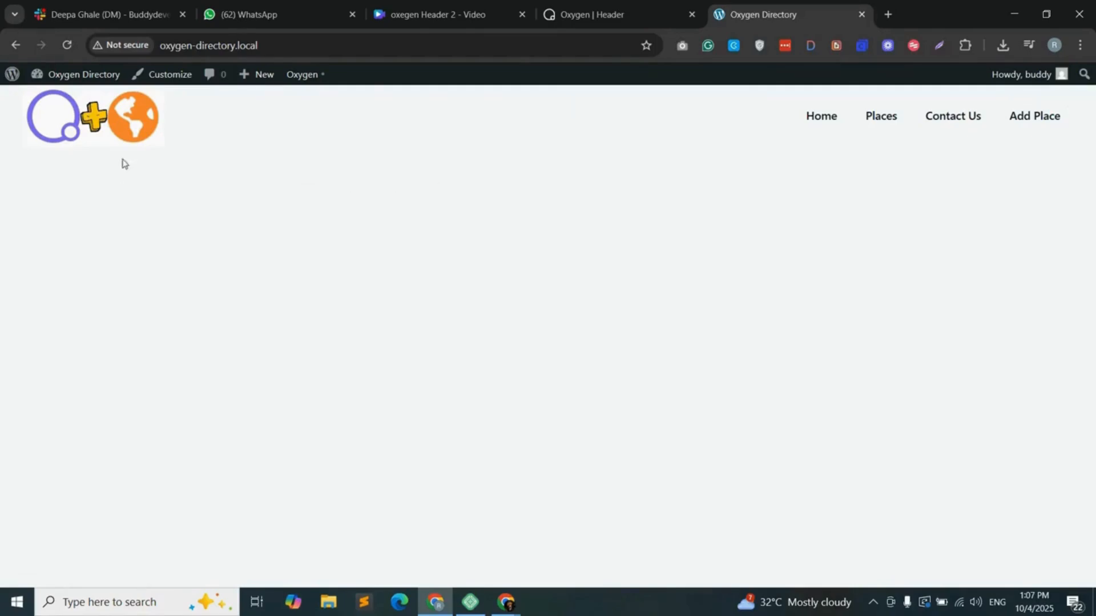
- Change the left and right padding of main-header-container to 60 px and check the saved header on the live site
key("ctrl+shift+Tab")
left_click(939, 415)
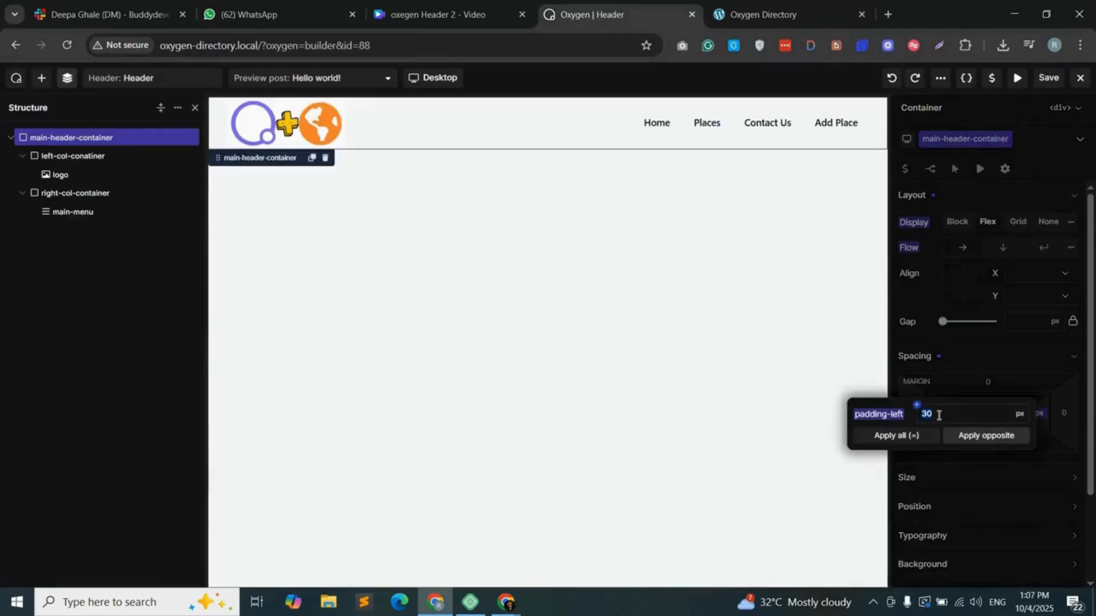
type("60")
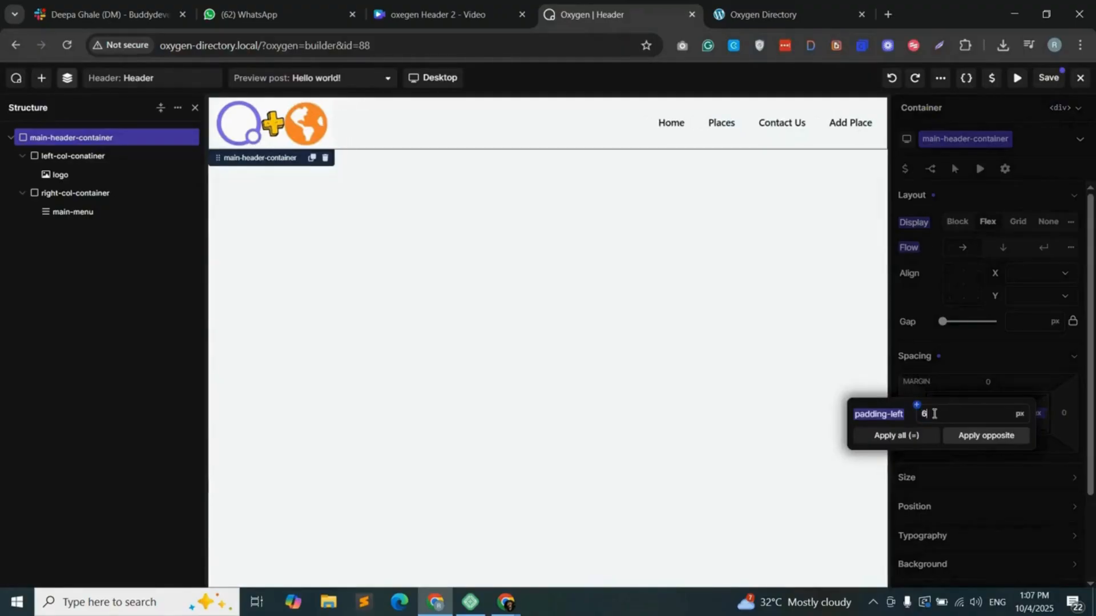
left_click(985, 435)
left_click(1049, 79)
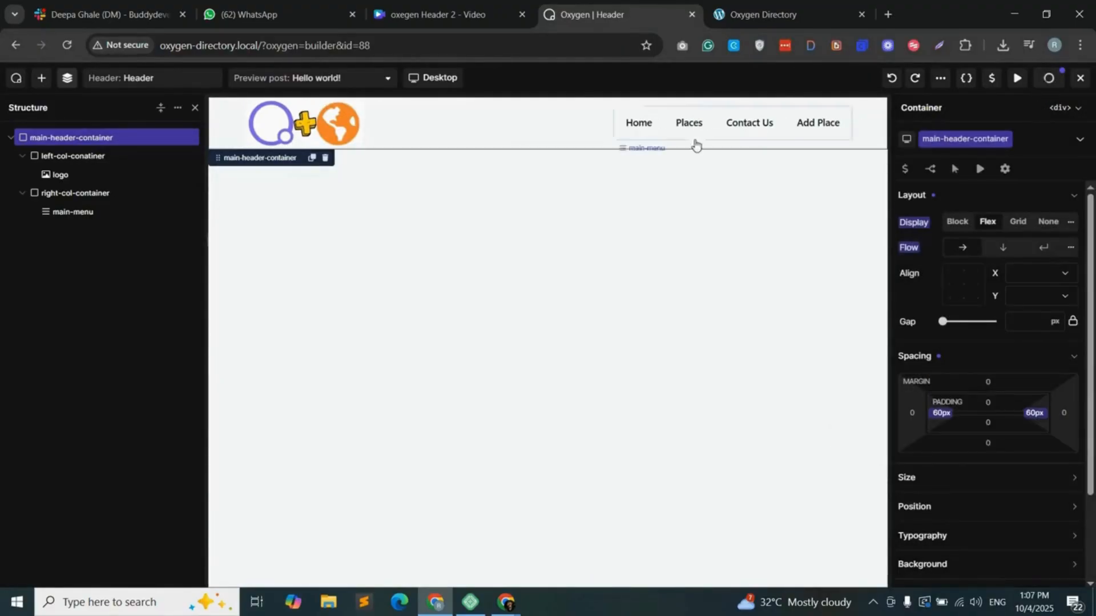
key("ctrl+Tab")
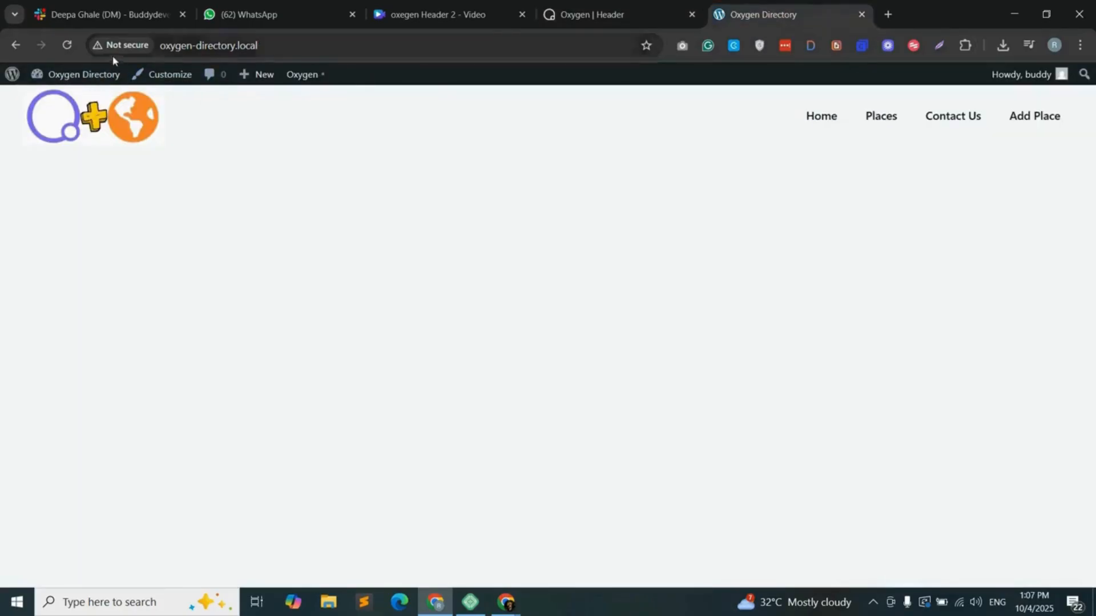
left_click(67, 45)
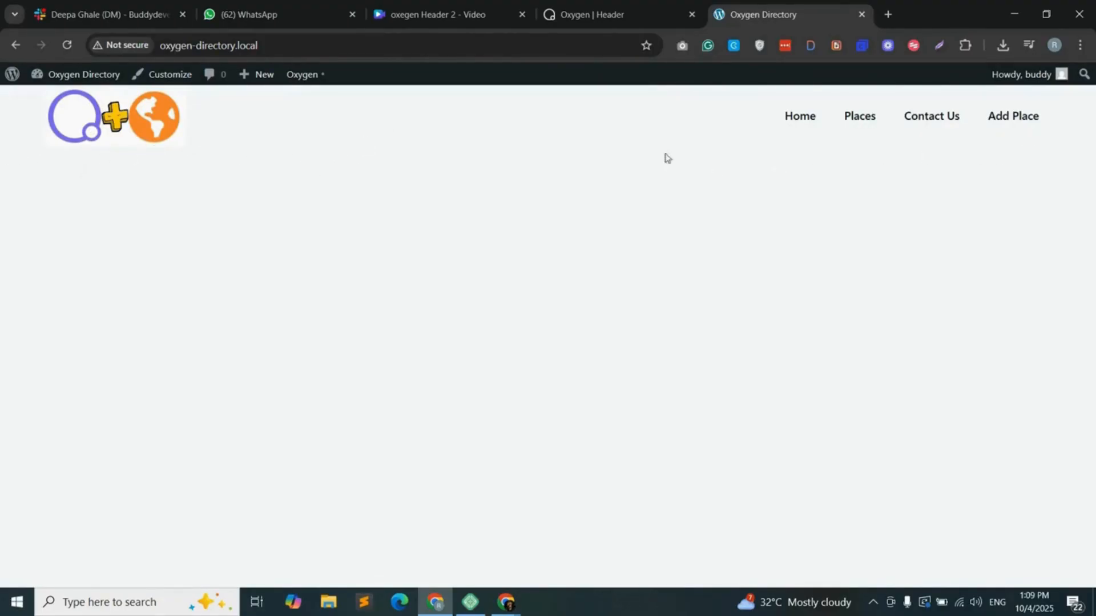
- Give main-header-container a solid bottom border with width 1 px and color #7B7B7BBF in the Oxygen builder
left_click(600, 17)
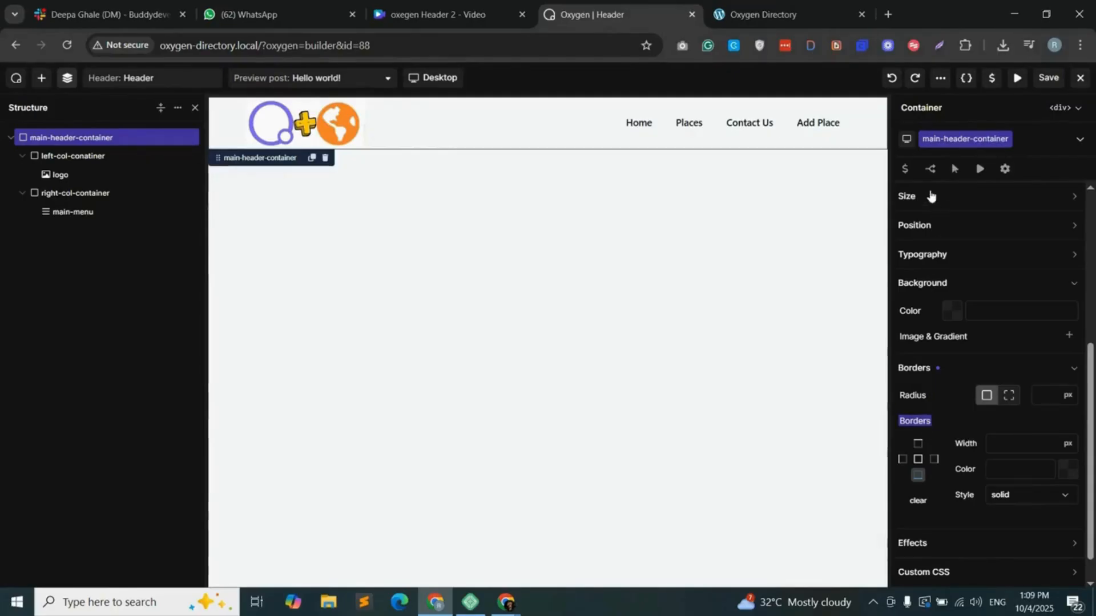
left_click(919, 483)
left_click(990, 469)
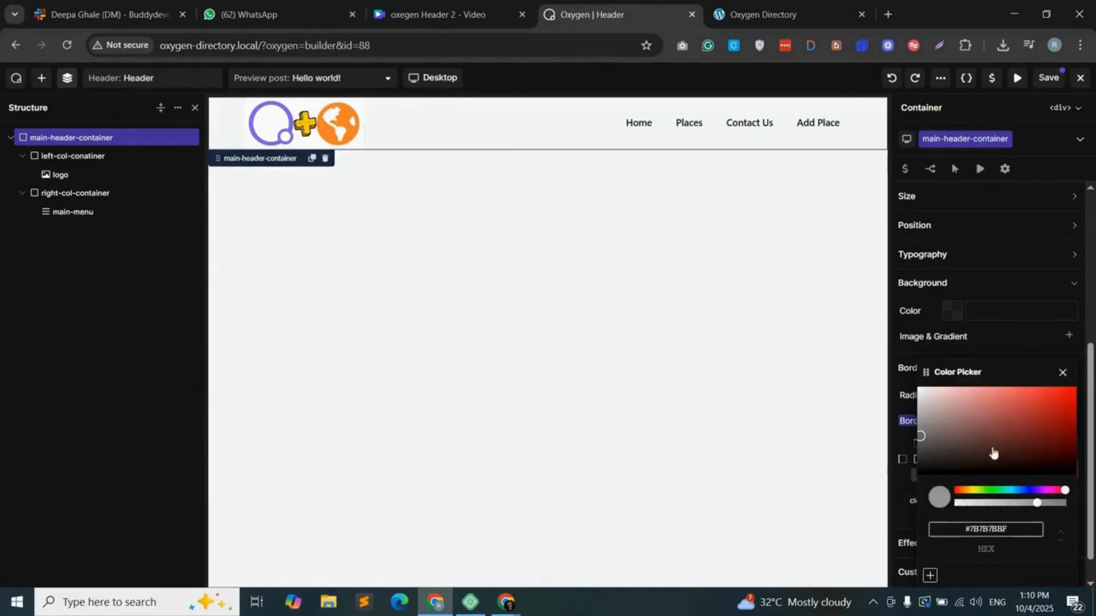
left_click(1062, 374)
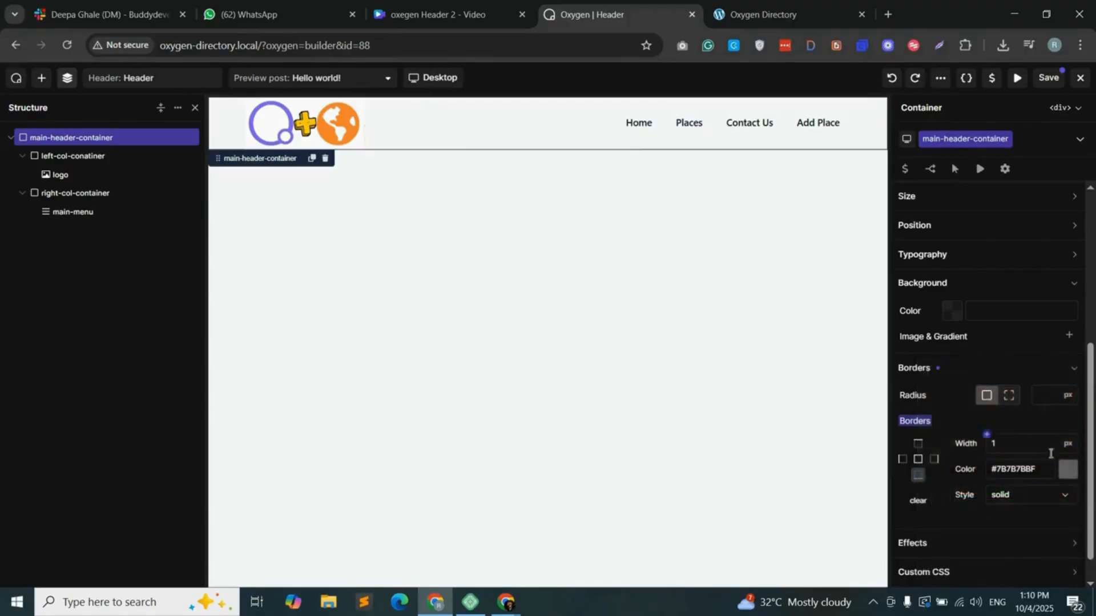
- Save the header with the solid bottom border style on main-header-container and check it on the reloaded live site
left_click(1021, 502)
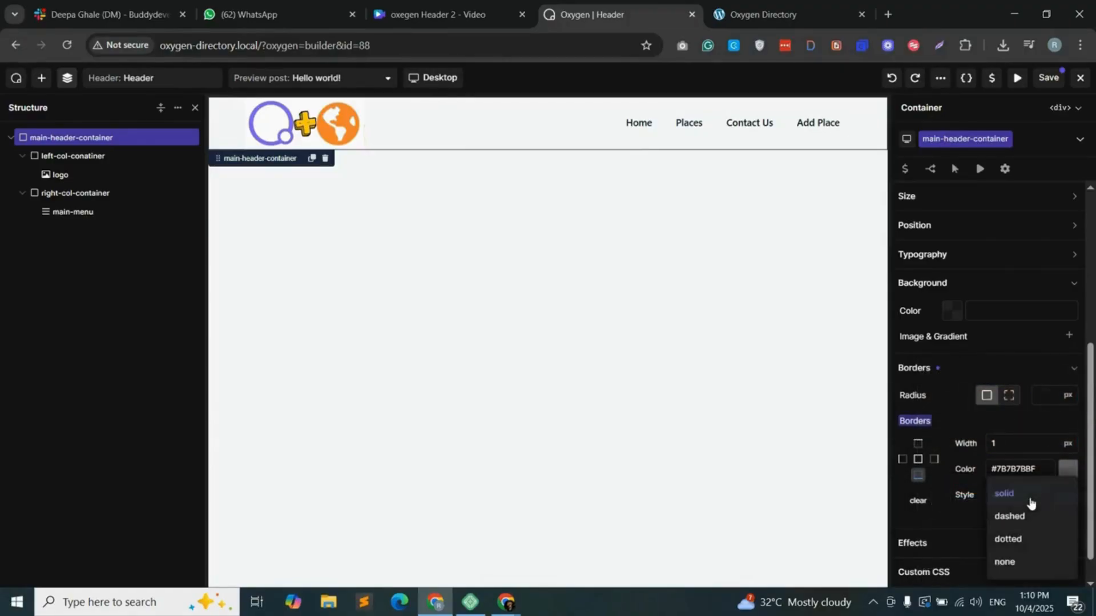
left_click(1027, 502)
key("ctrl+s")
left_click(745, 12)
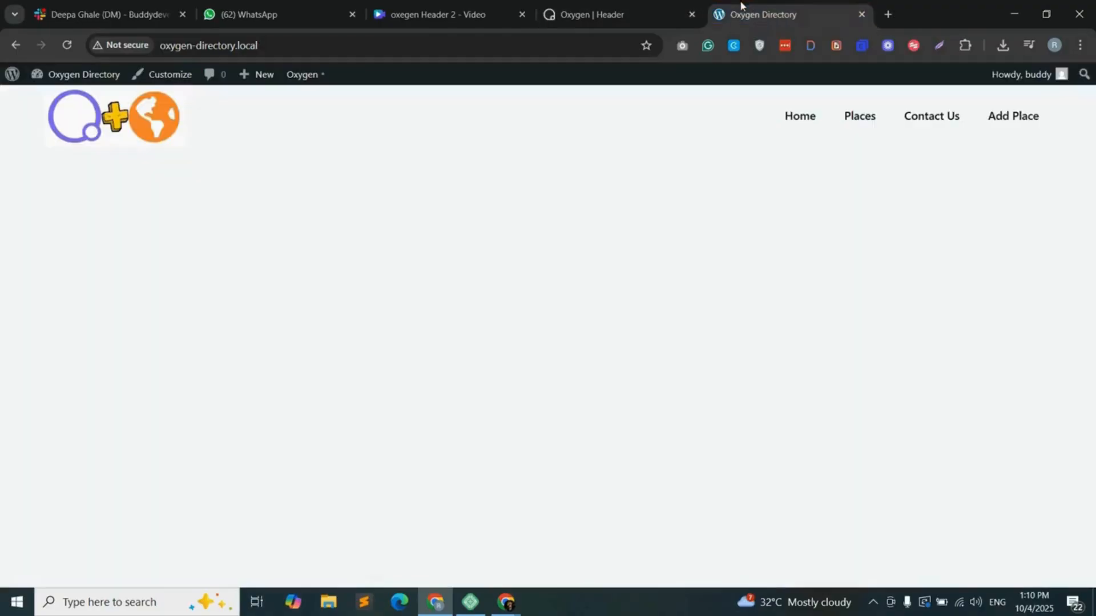
left_click(66, 45)
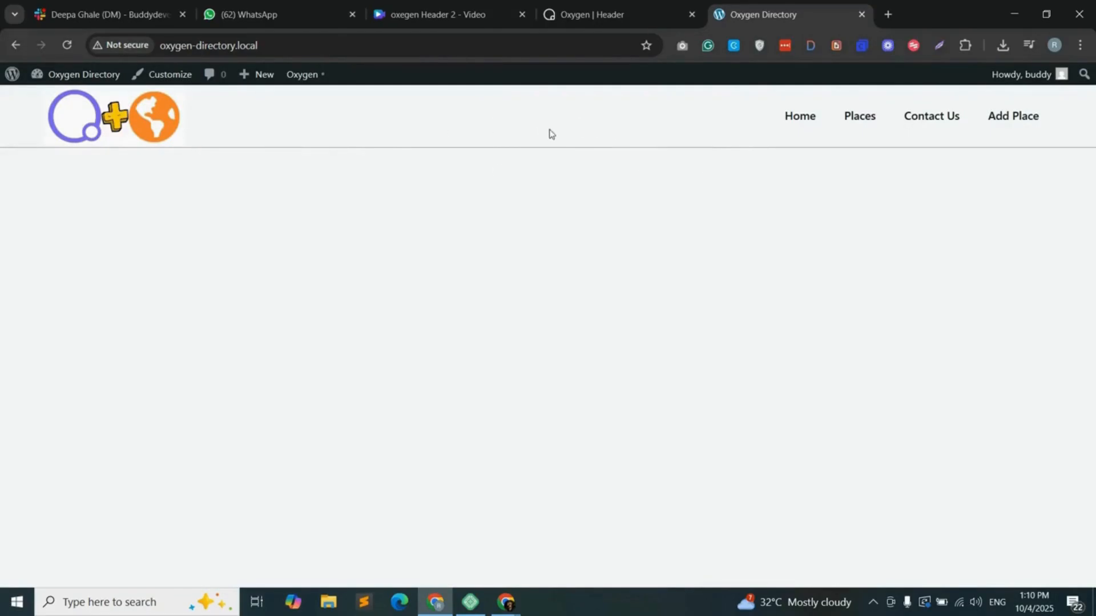
- Open the WordPress admin in a new browser tab and go to Oxygen's Footers page
right_click(12, 75)
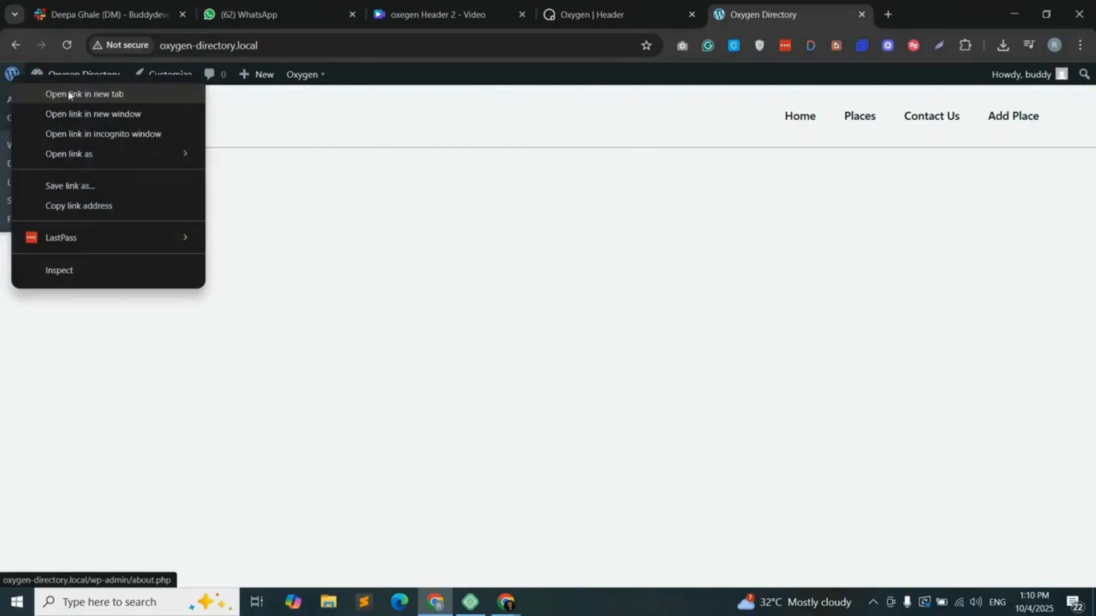
left_click(68, 90)
left_click_drag(559, 5, 544, 5)
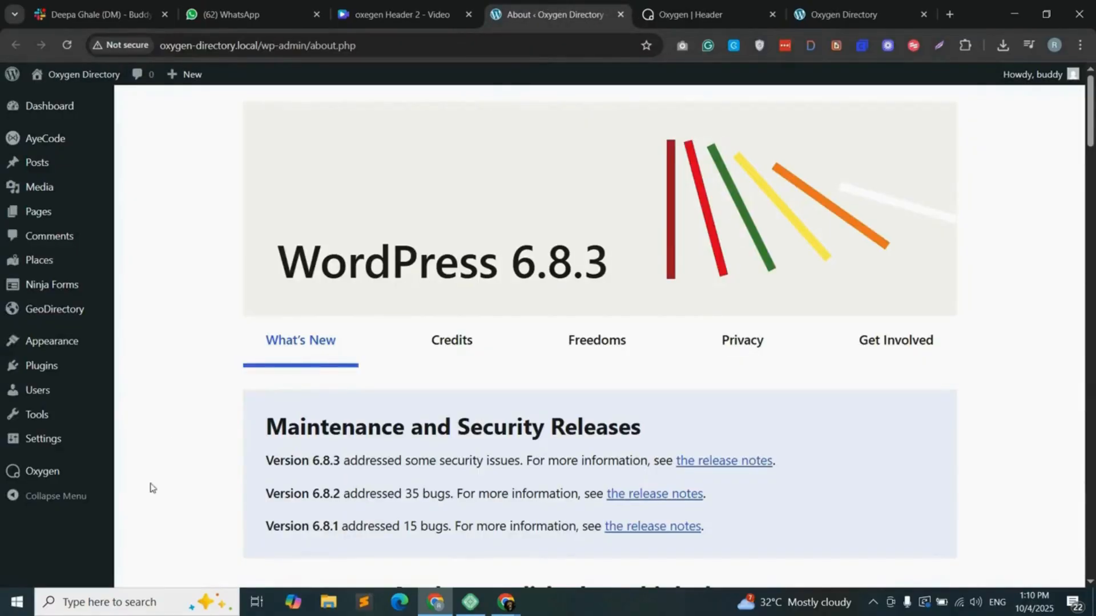
mouse_move(39, 475)
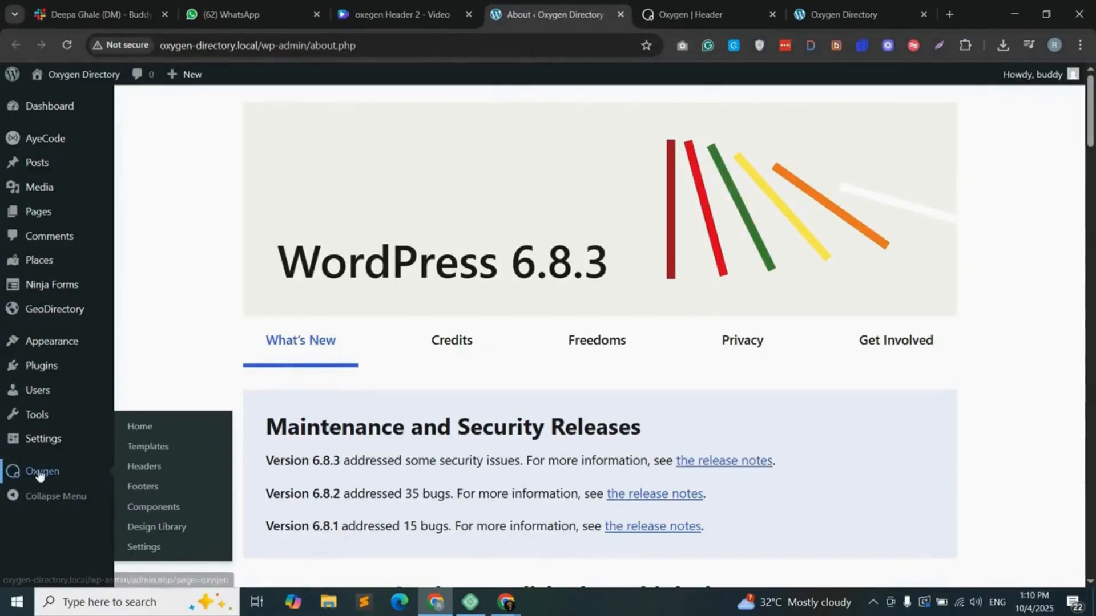
left_click(142, 487)
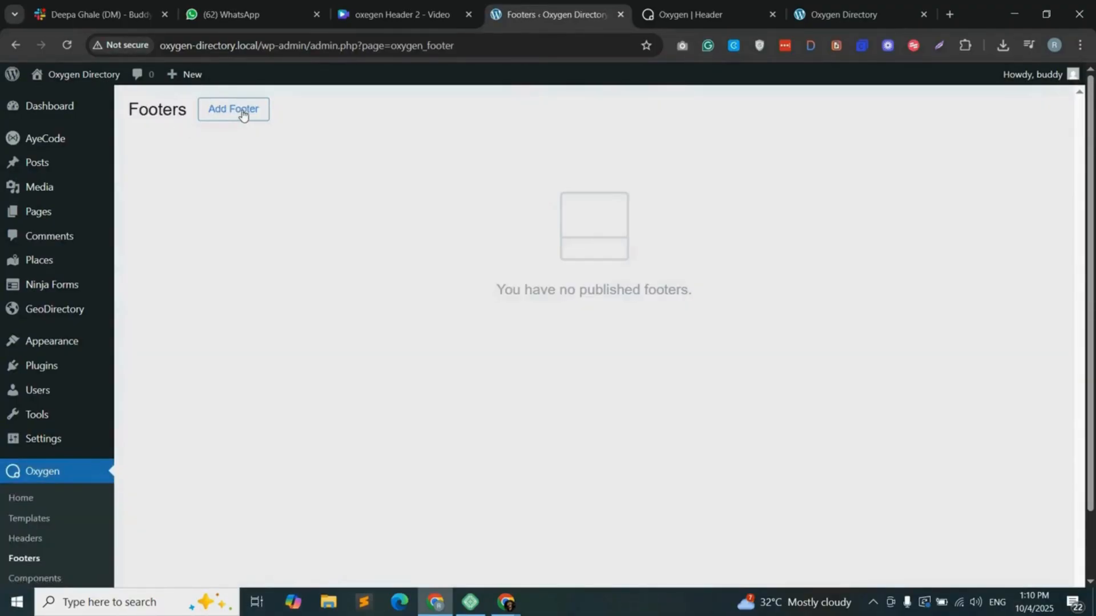
- Add a footer template titled Footer with location Everywhere and priority 1
left_click(234, 108)
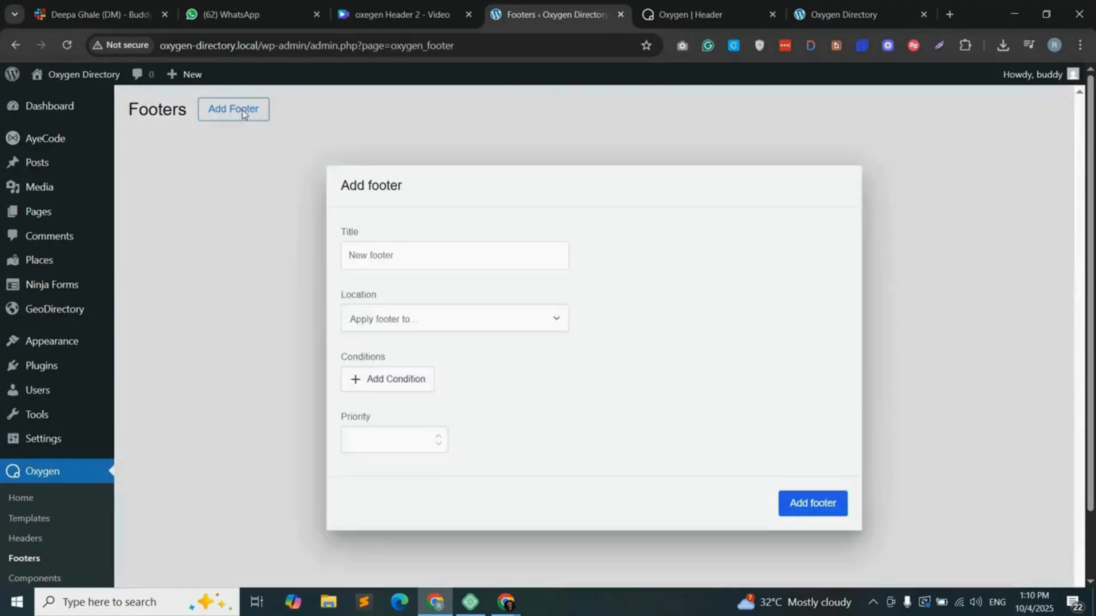
left_click(396, 238)
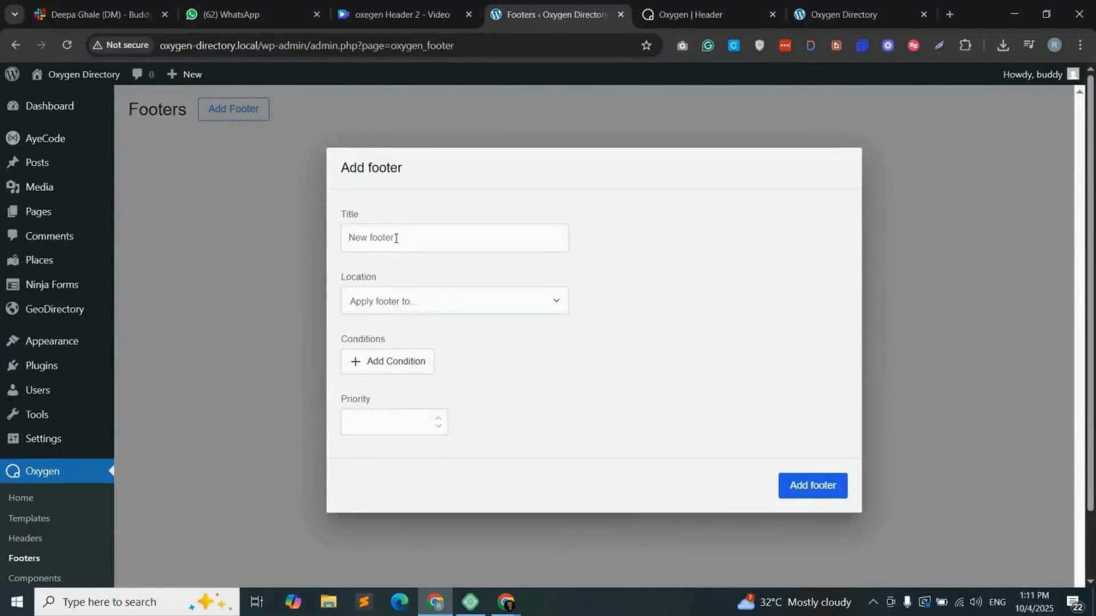
type("Foote")
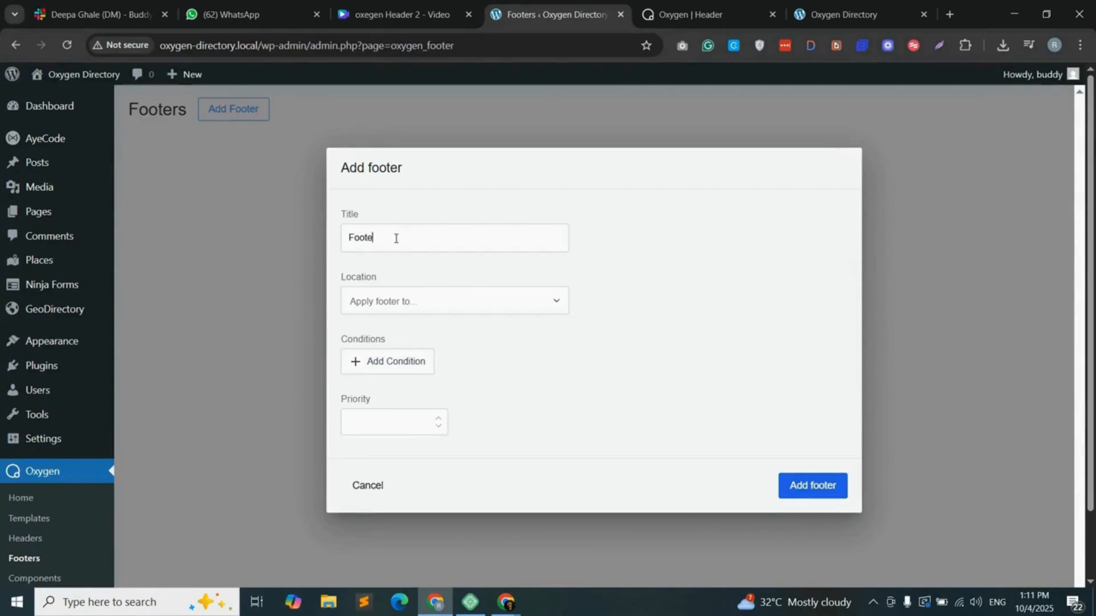
type("r")
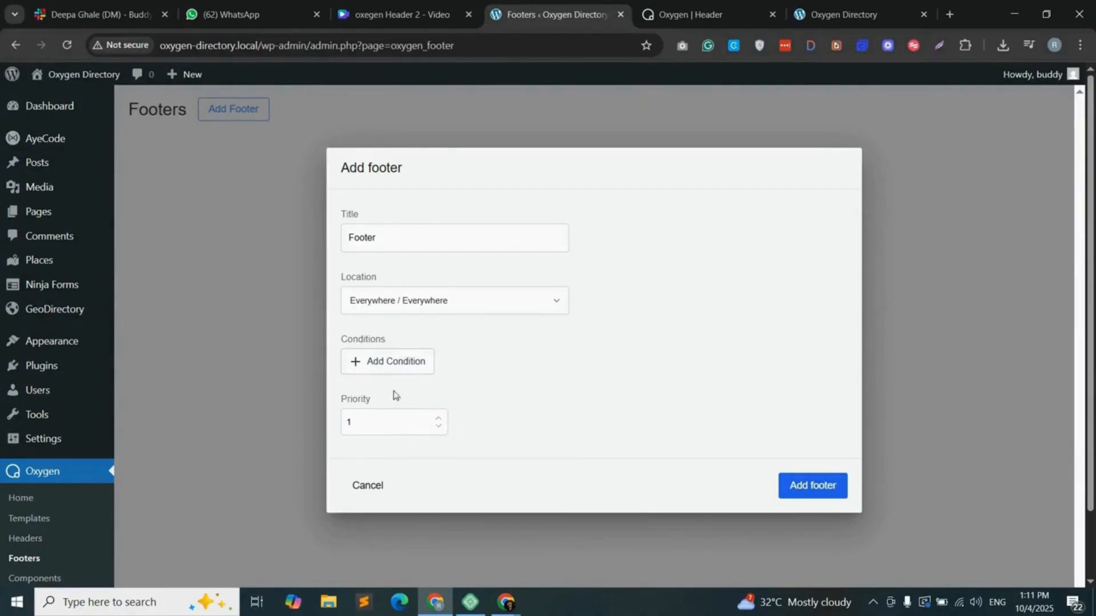
left_click(815, 485)
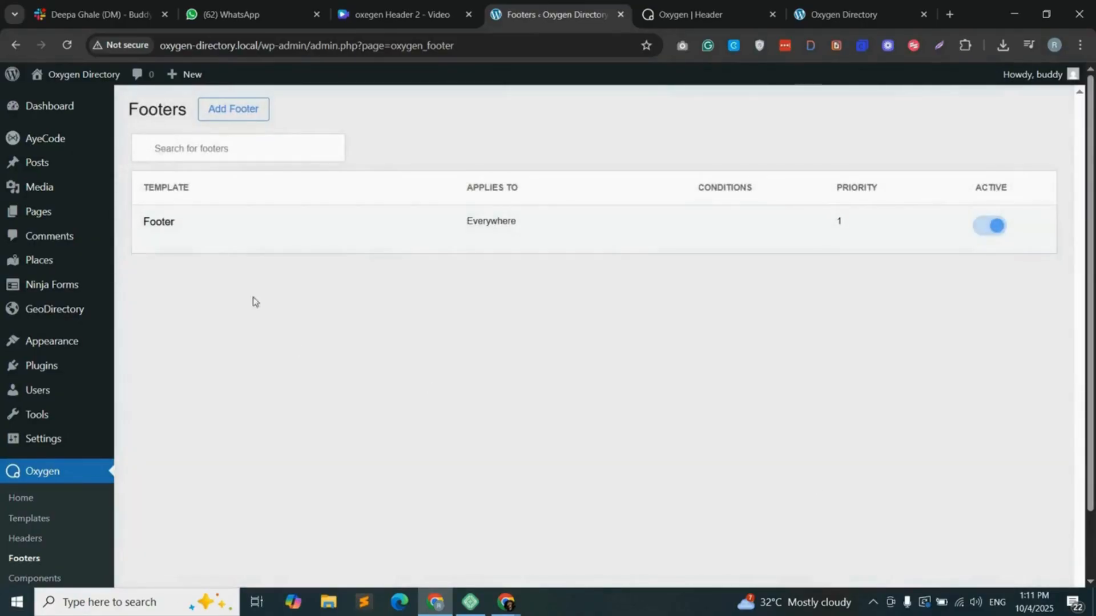
- Open the Footer template for editing in the Oxygen builder in a new browser tab
mouse_move(312, 234)
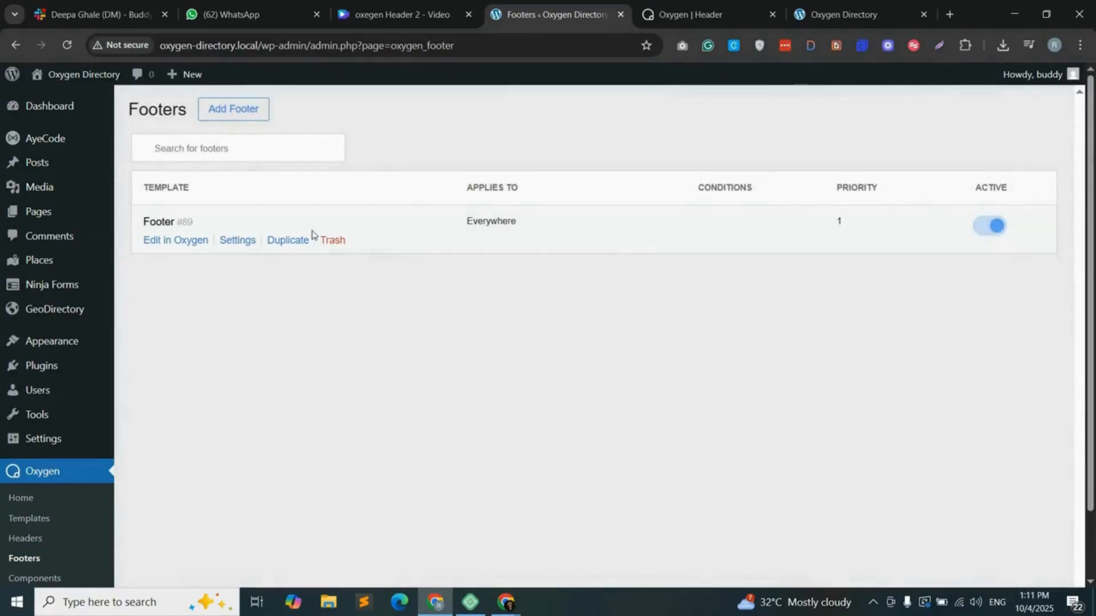
right_click(176, 245)
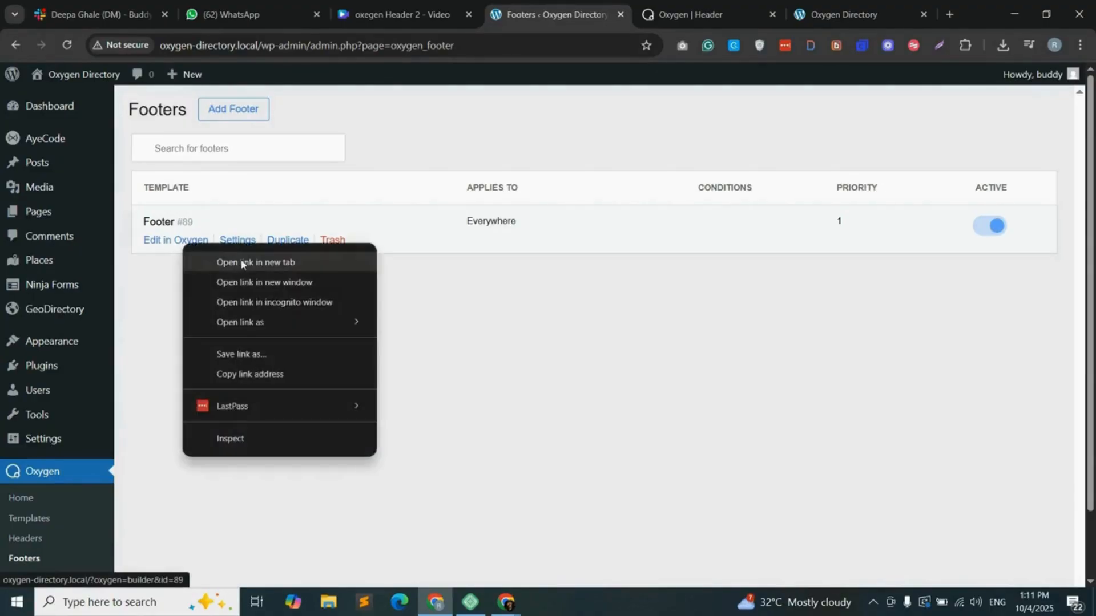
left_click(228, 255)
left_click(587, 14)
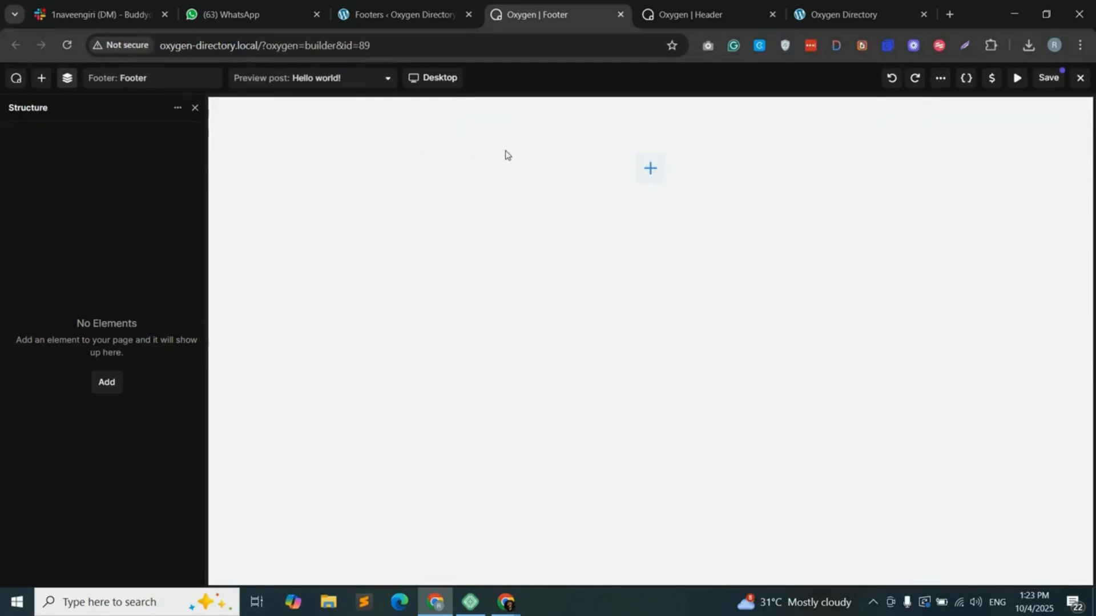
- Add a parent container to the empty footer with four child containers nested inside it, and show the element structure
left_click(650, 167)
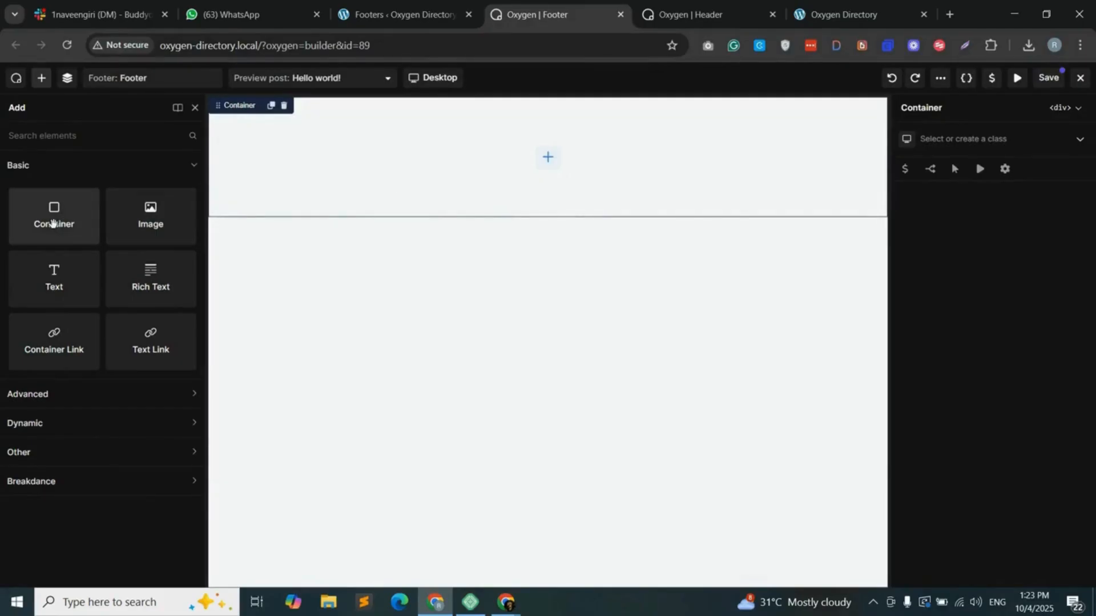
left_click_drag(52, 222, 421, 170)
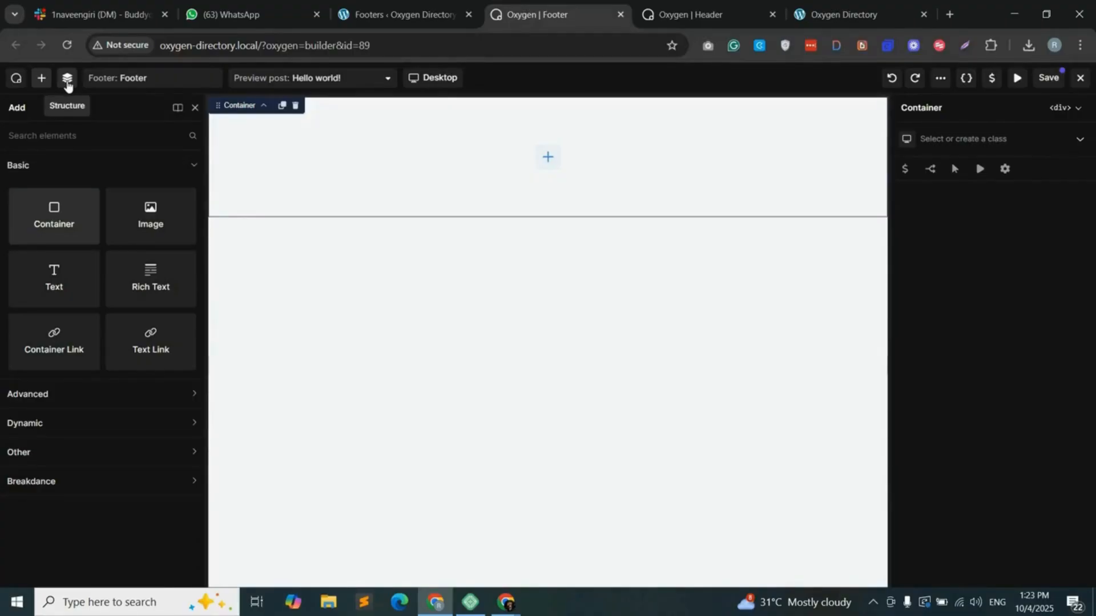
left_click(66, 81)
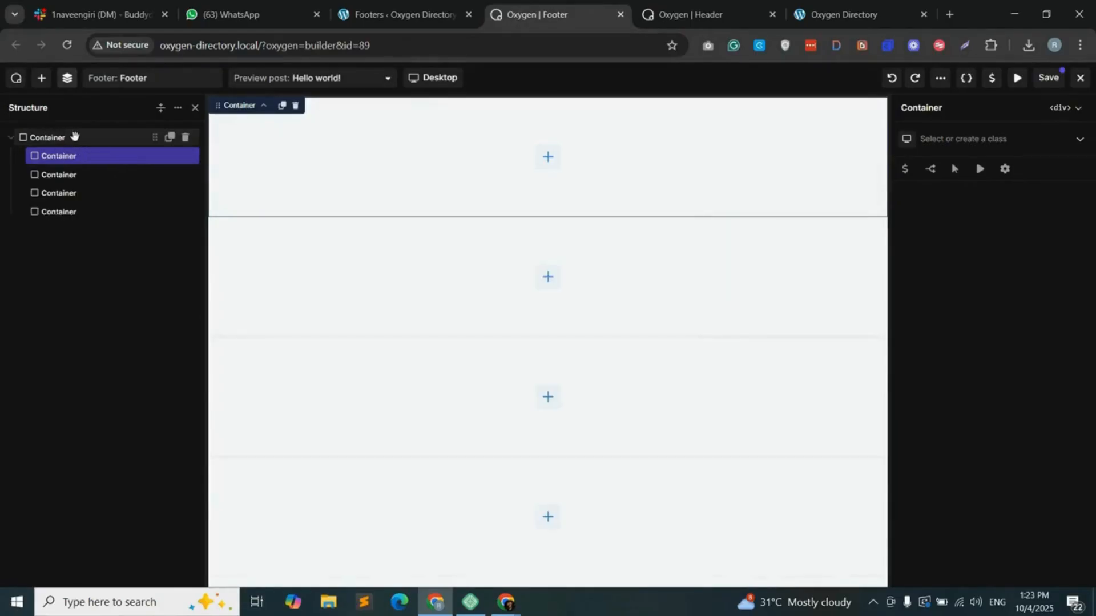
- Assign the existing footer class to the parent container
left_click(79, 136)
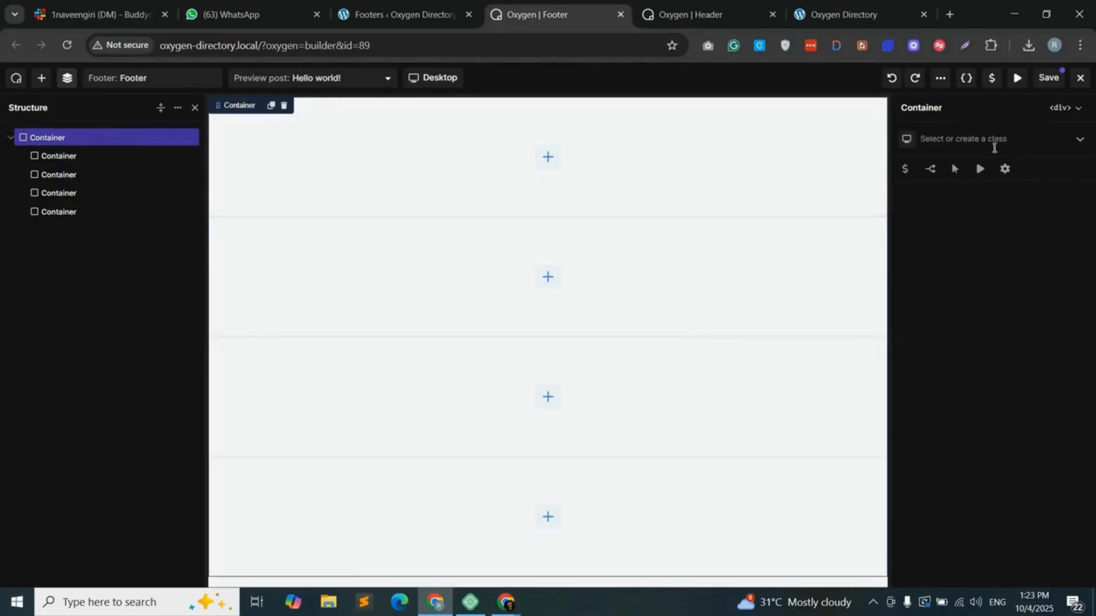
left_click(965, 140)
type("footer")
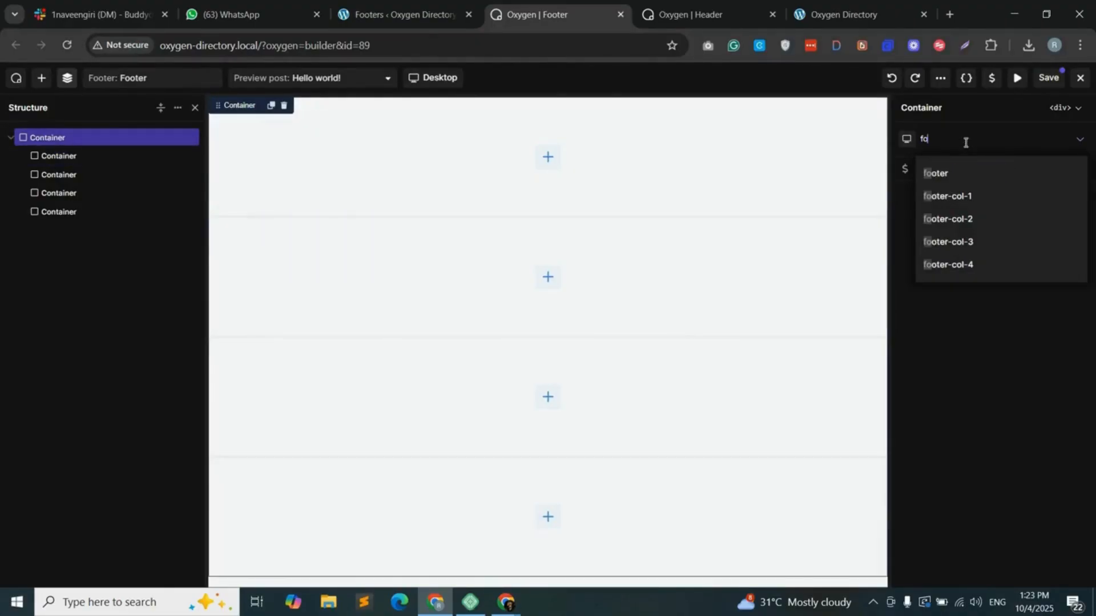
left_click(961, 172)
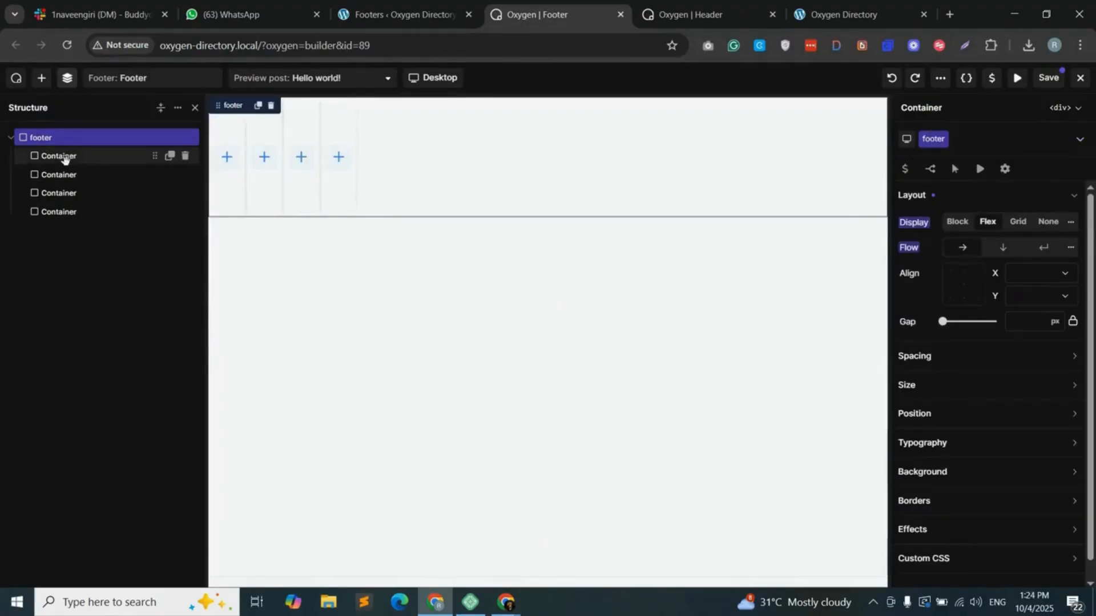
- Assign the existing classes footer-col-1 and footer-col-2 to the first and second child containers
left_click(68, 156)
type("foo")
left_click(961, 196)
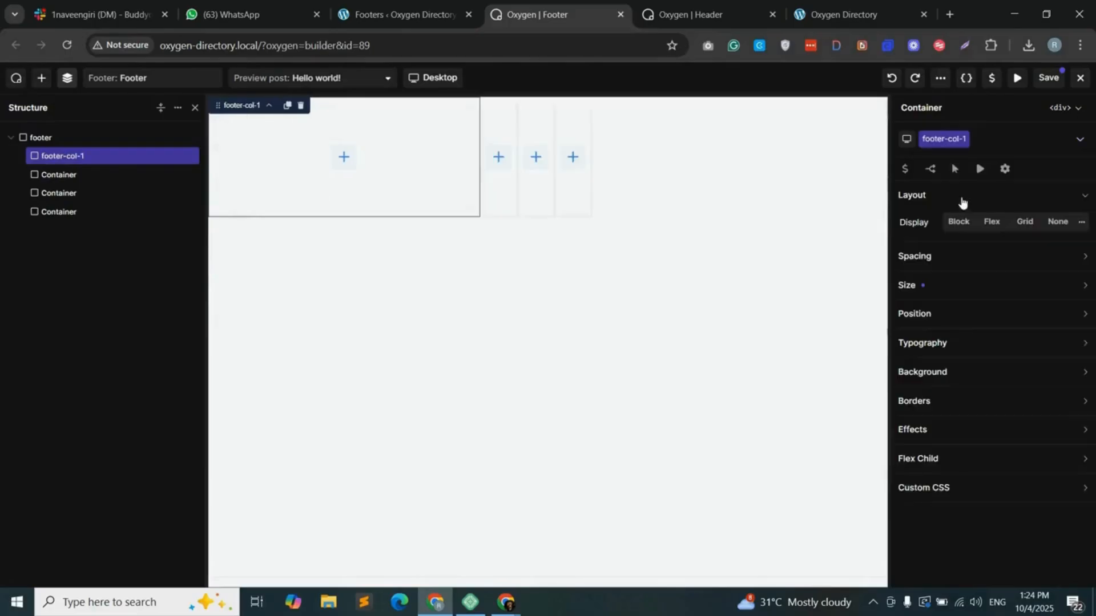
left_click(82, 175)
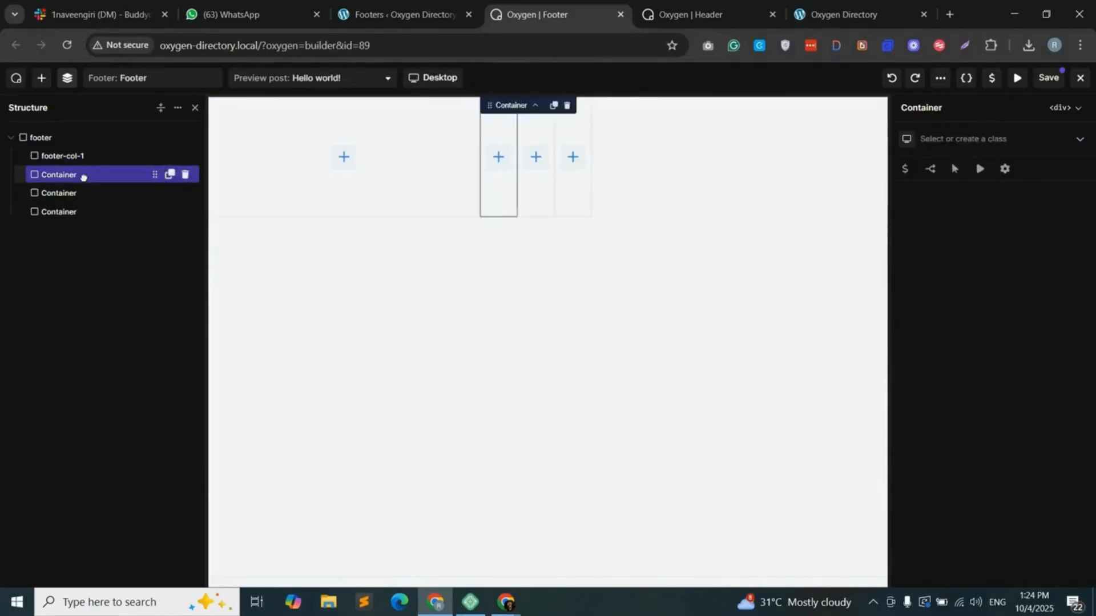
left_click(962, 138)
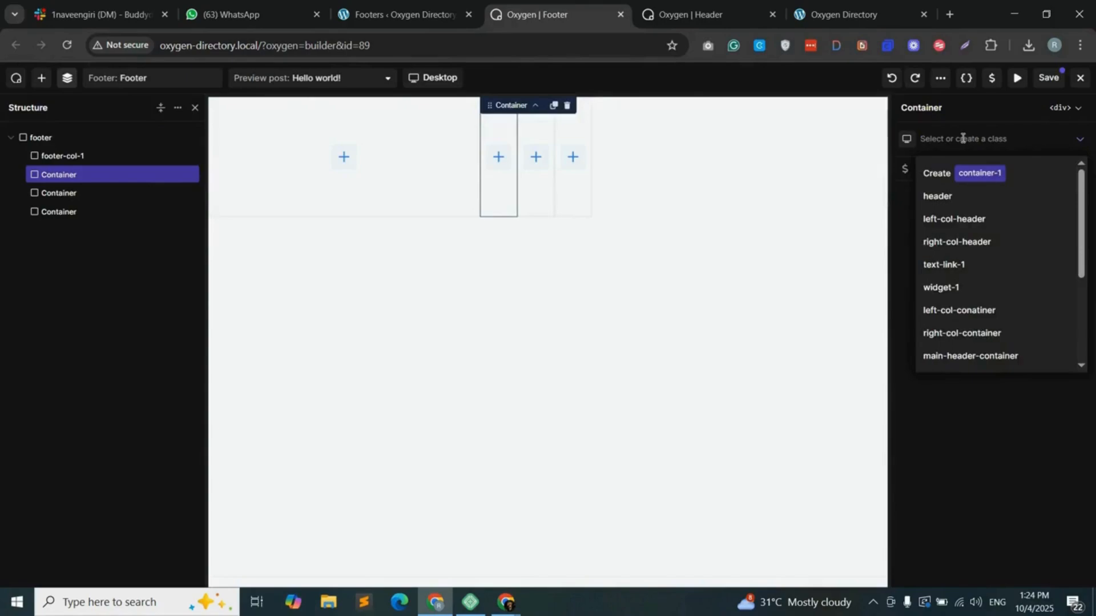
type("footer")
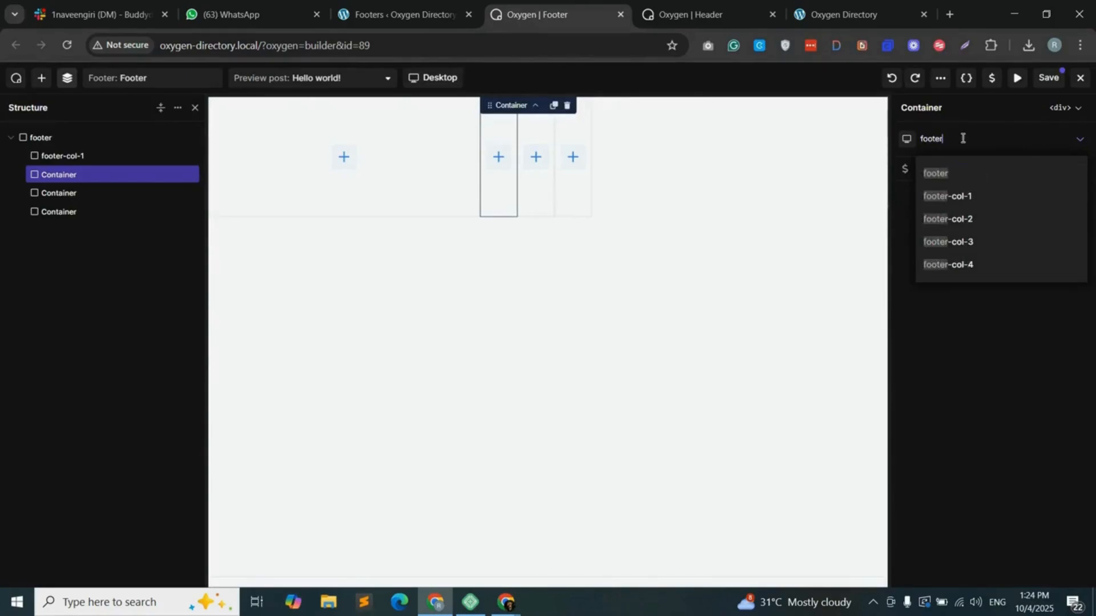
left_click(961, 221)
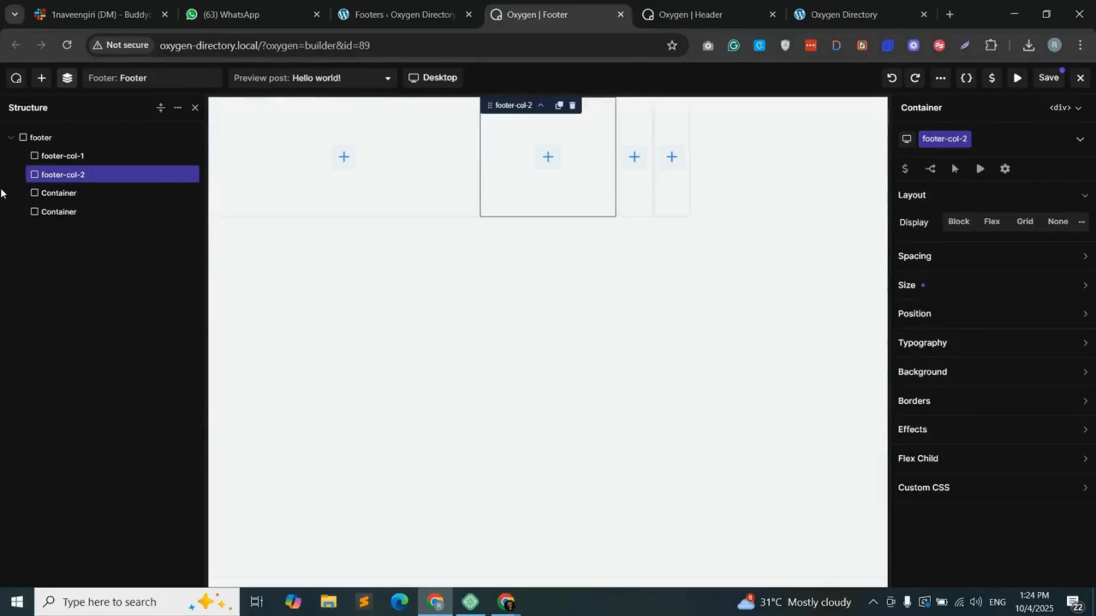
- Assign the existing classes footer-col-3 and footer-col-4 to the third and fourth child containers
left_click(46, 193)
left_click(961, 140)
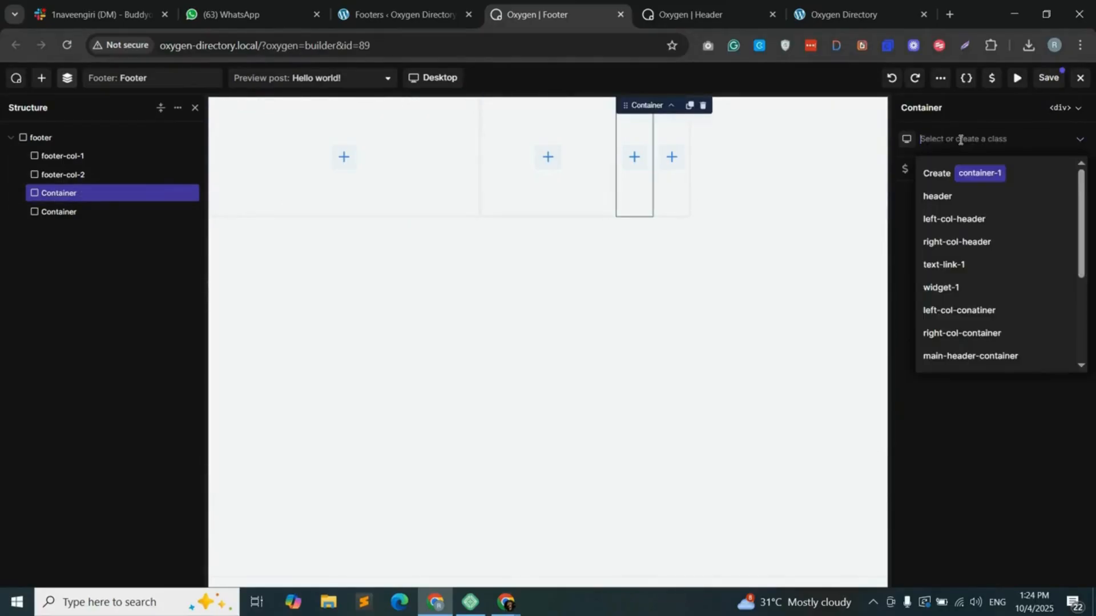
type("foo")
type("ter")
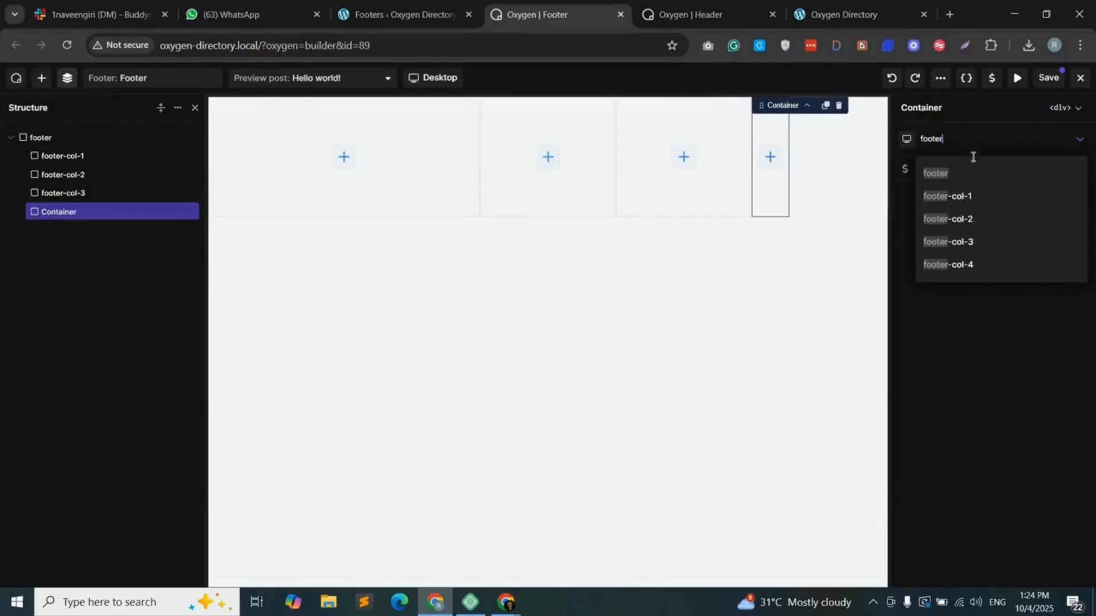
left_click(976, 267)
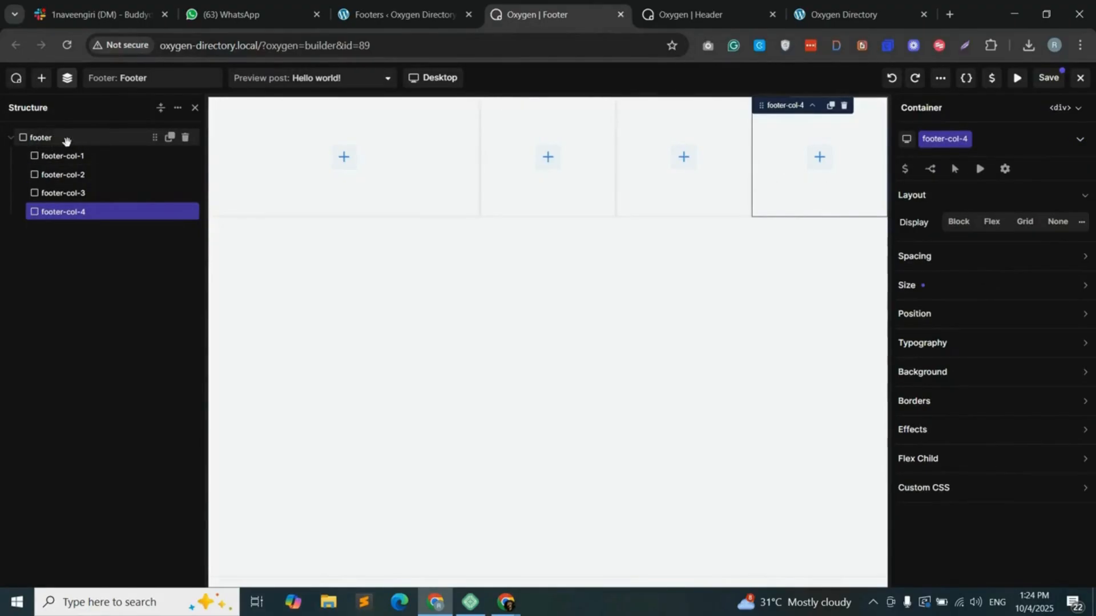
- Set the footer container's flex flow to horizontal
left_click(90, 141)
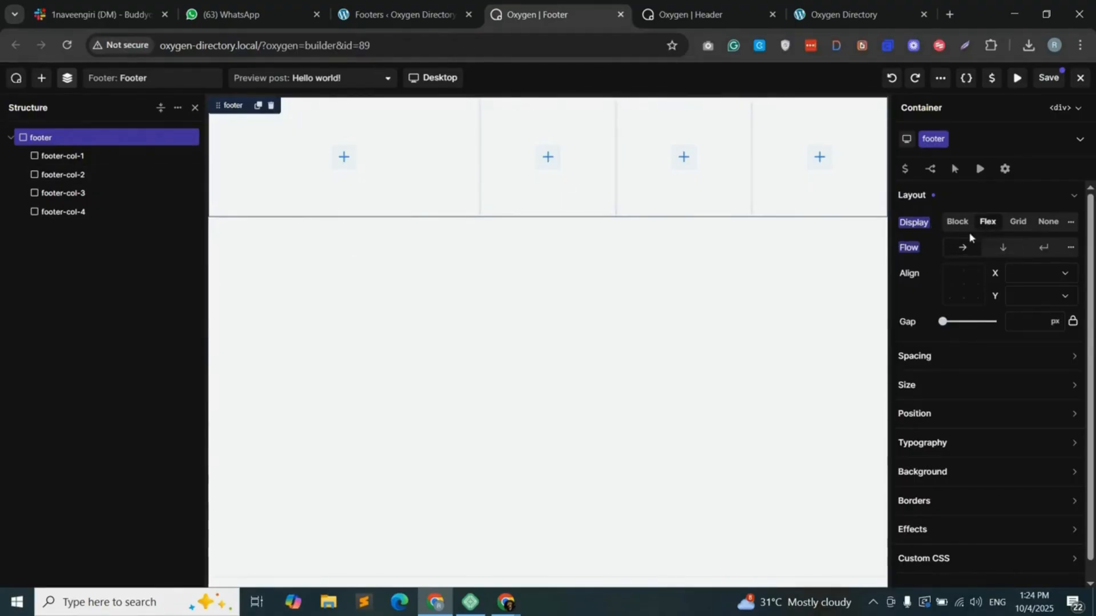
left_click(962, 247)
- Add an Image element to footer-col-1 and fill it with the Oxygen-plus-globe logo from the Media Library
left_click(343, 157)
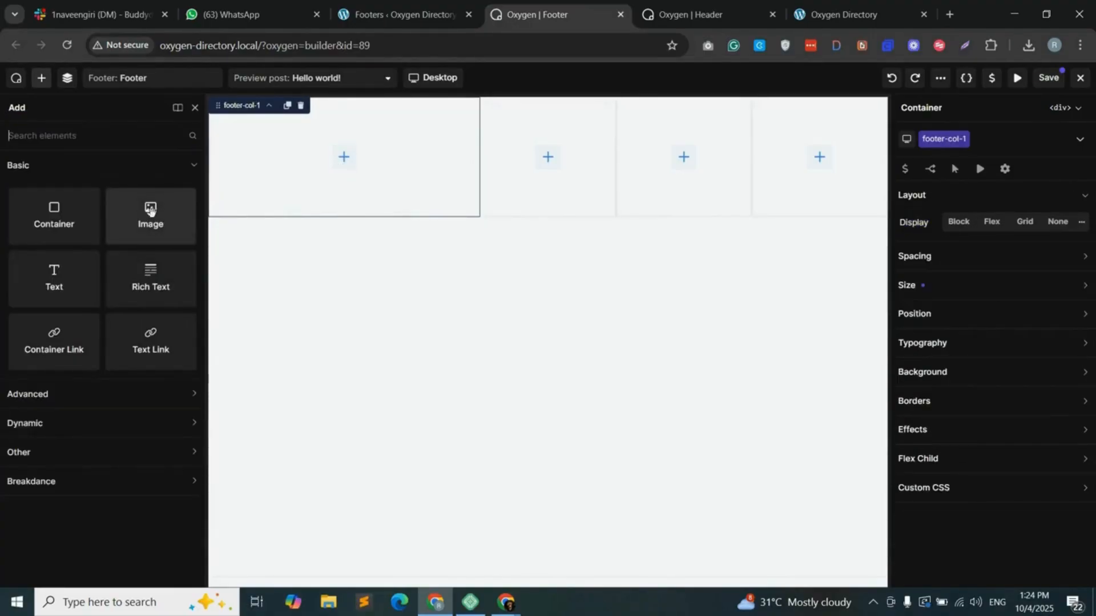
left_click_drag(191, 218, 328, 174)
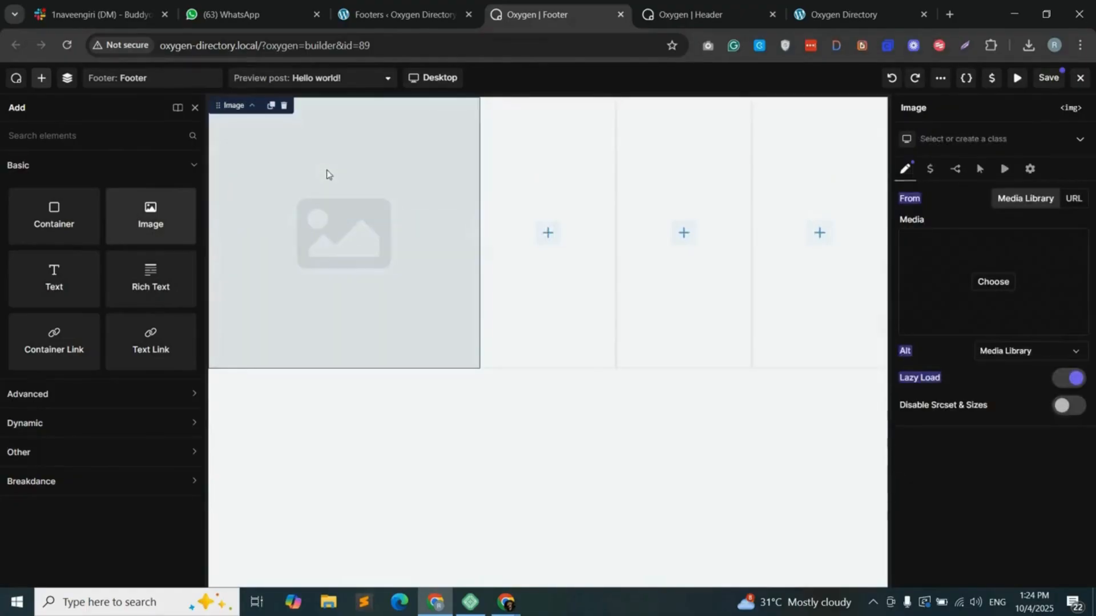
double_click(324, 205)
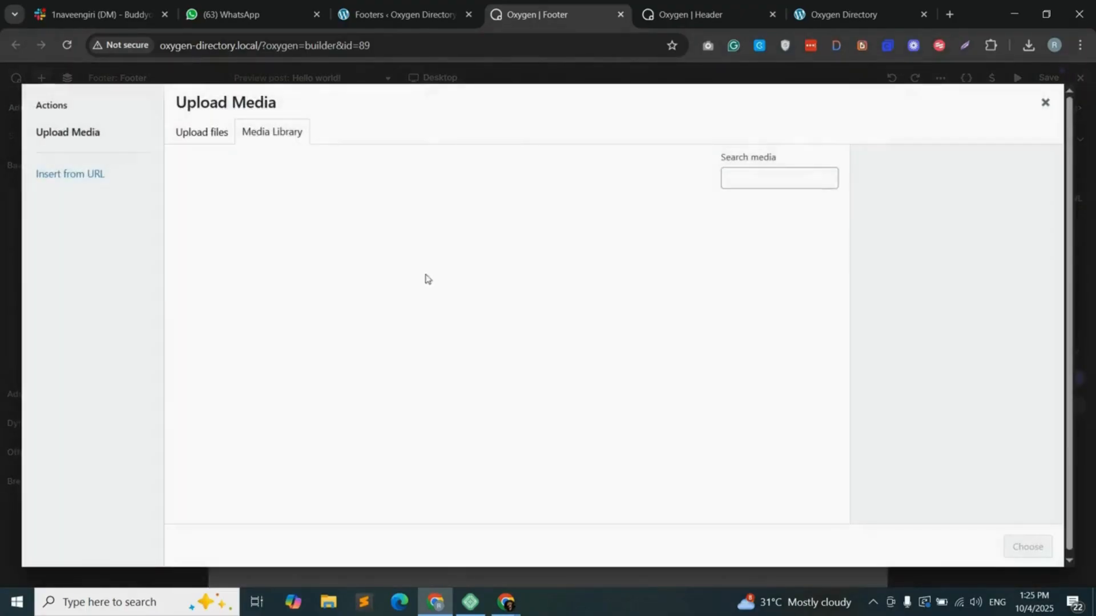
left_click(234, 291)
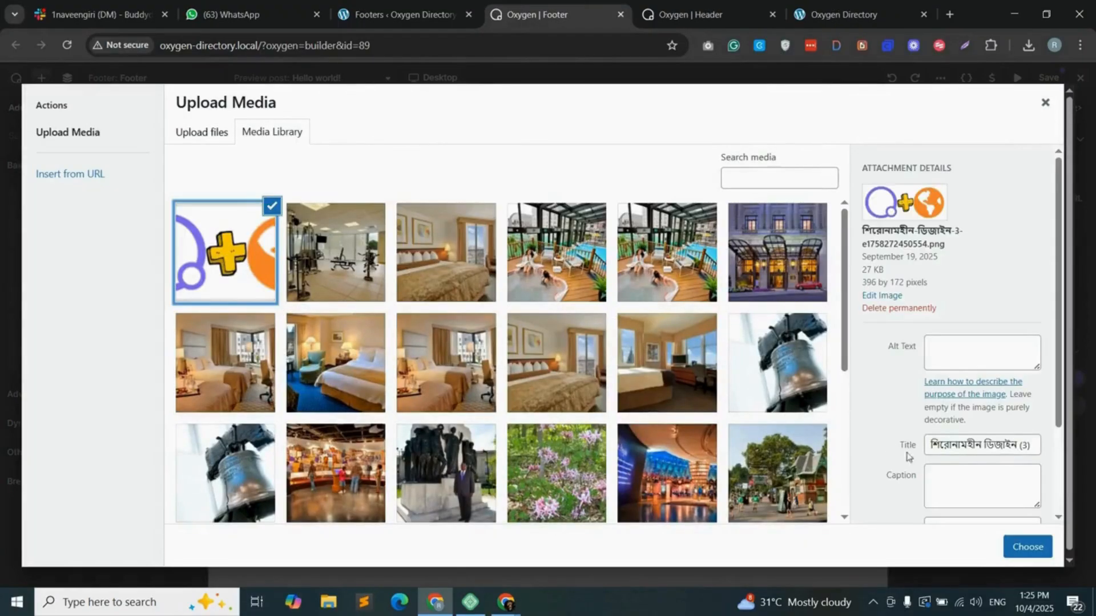
left_click(1022, 547)
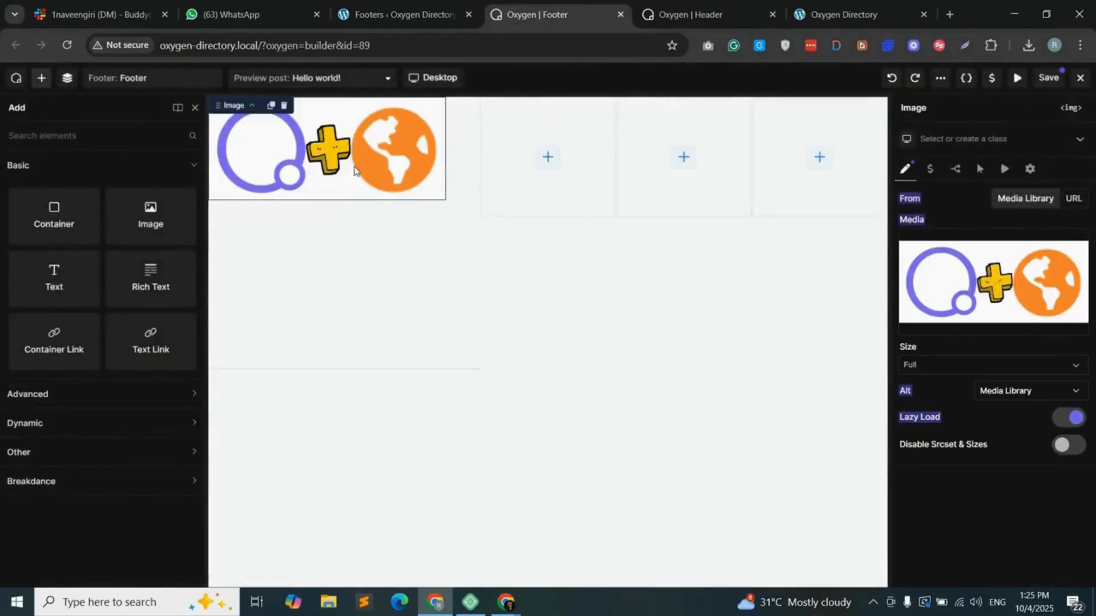
- Create the class footer-logo on the logo image and set its width to 250 px
left_click(962, 138)
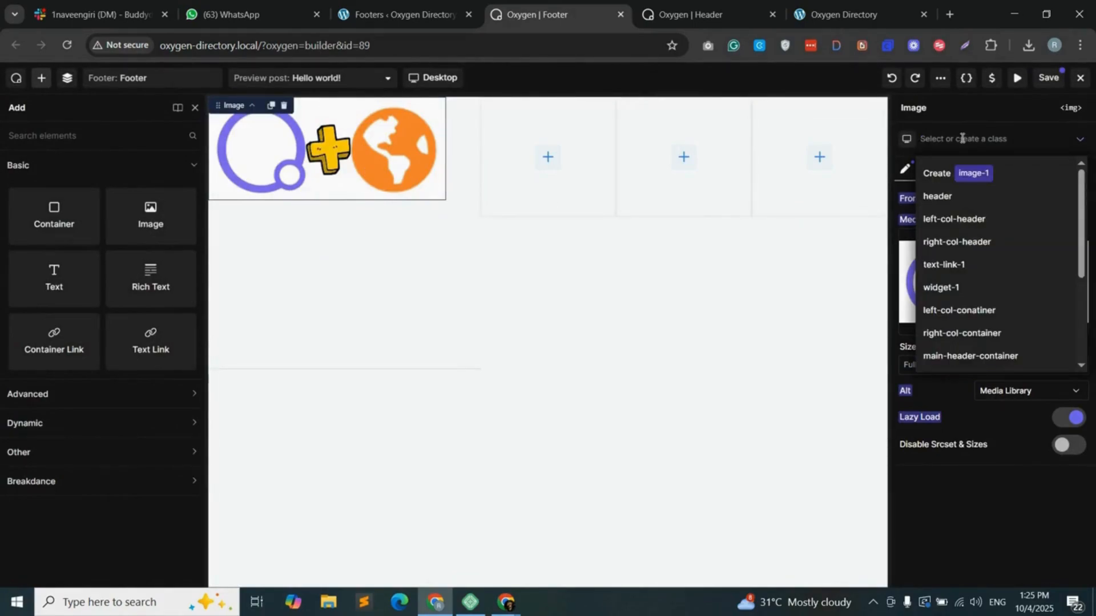
type("footer-logo")
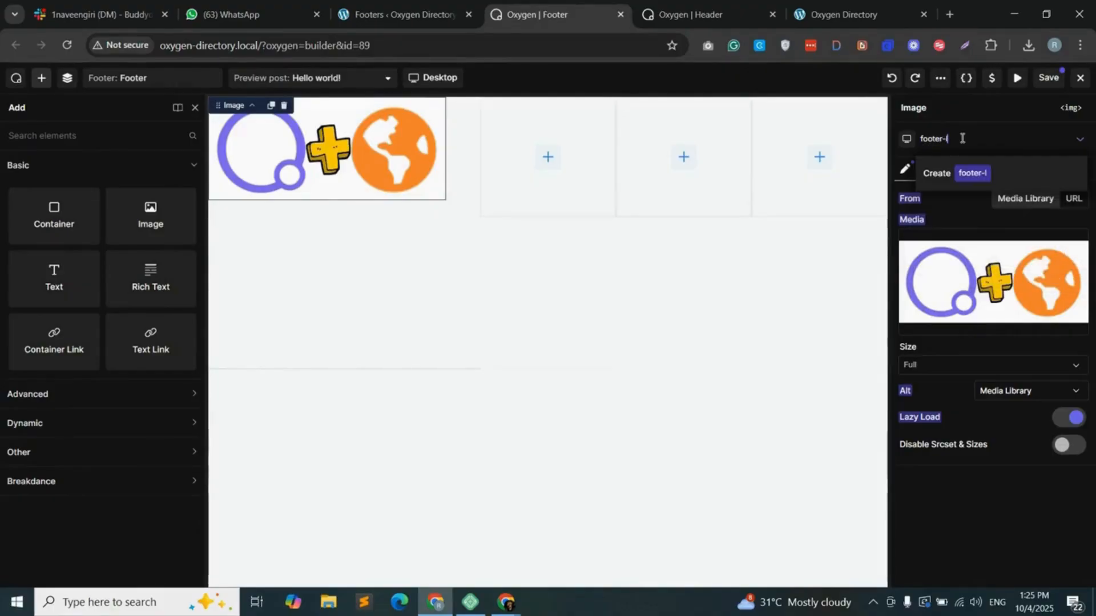
left_click(1050, 174)
left_click(970, 285)
left_click(955, 314)
type("250")
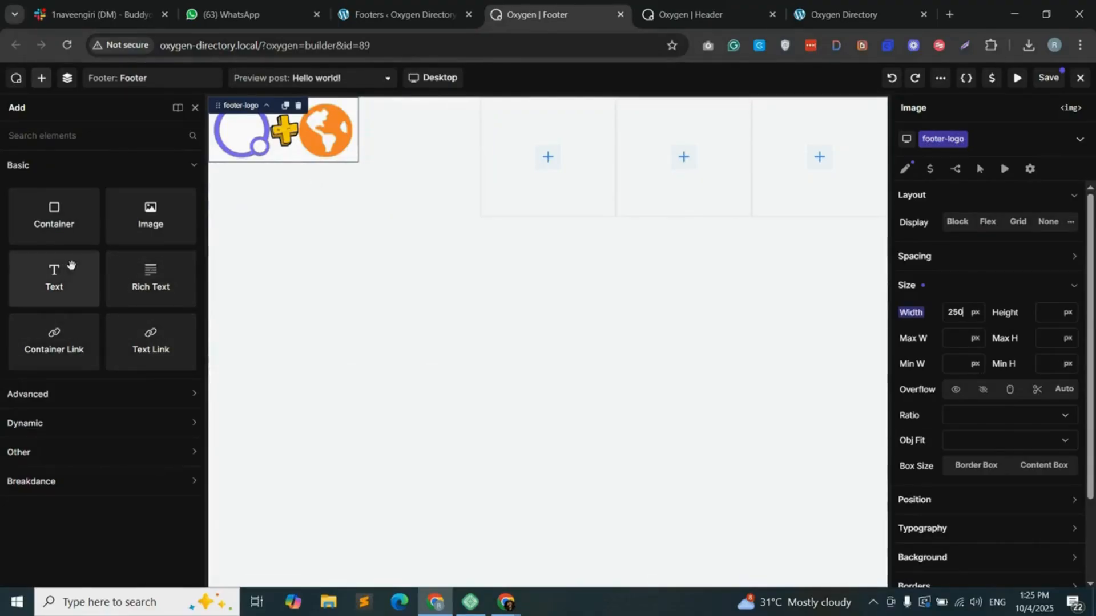
- Add a Text element below the logo and fill it with the repeated placeholder sentence "Enter your text."
left_click_drag(71, 264, 252, 178)
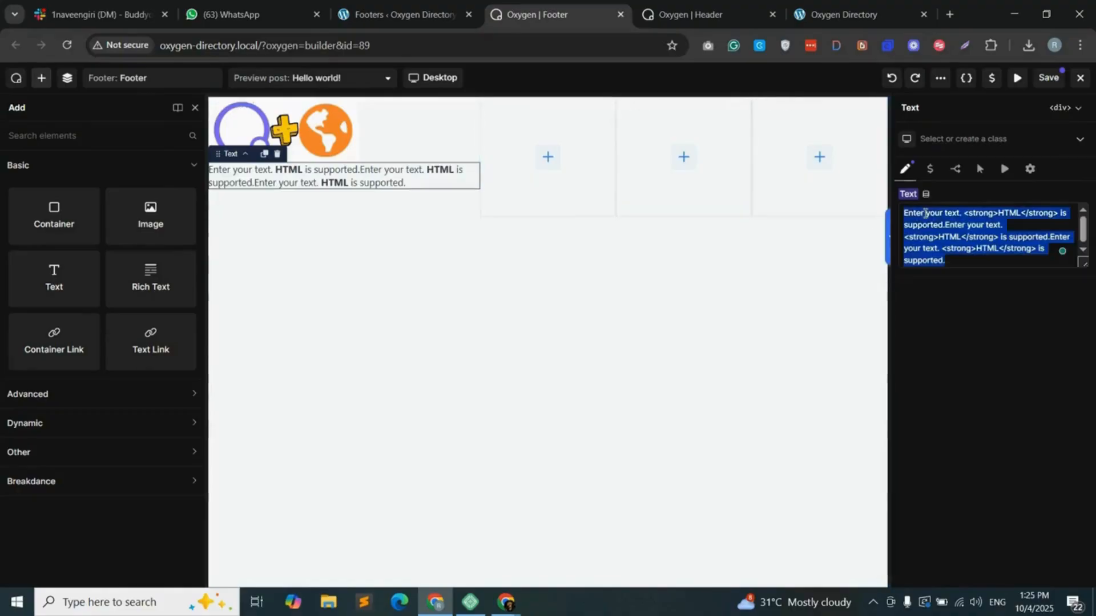
left_click(960, 215)
left_click_drag(963, 214, 887, 213)
key("ctrl+x")
key("ctrl+a")
key("ctrl+v")
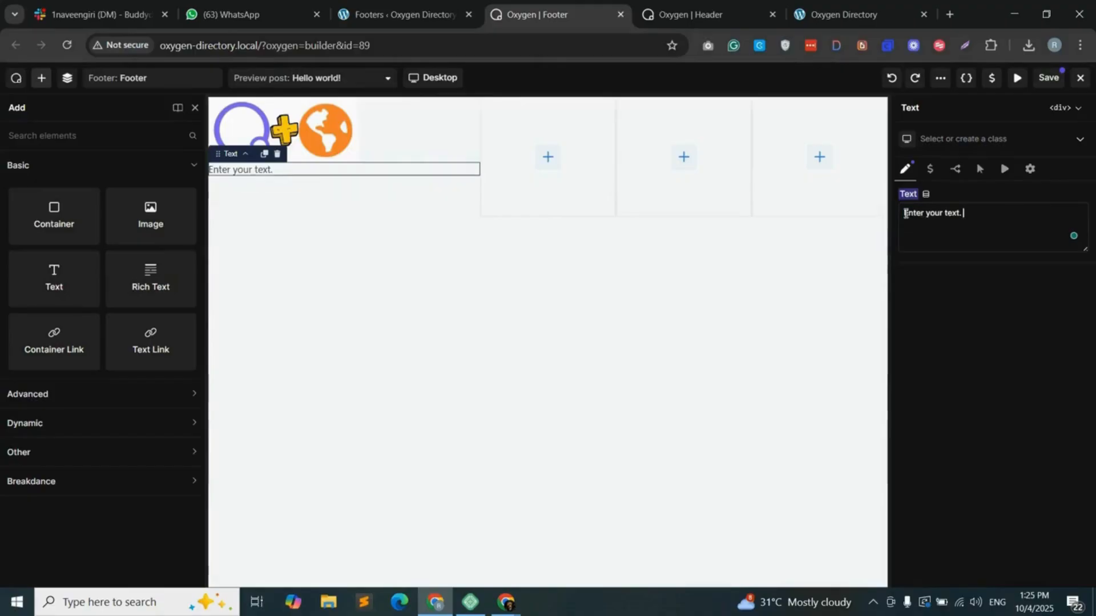
key("ctrl+v")
key("ctrl+v")
key("ctrl+v")
key("ctrl+v")
key("ctrl+v")
key("ctrl+v")
key("ctrl+v")
key("ctrl+v")
key("ctrl+v")
key("ctrl+v")
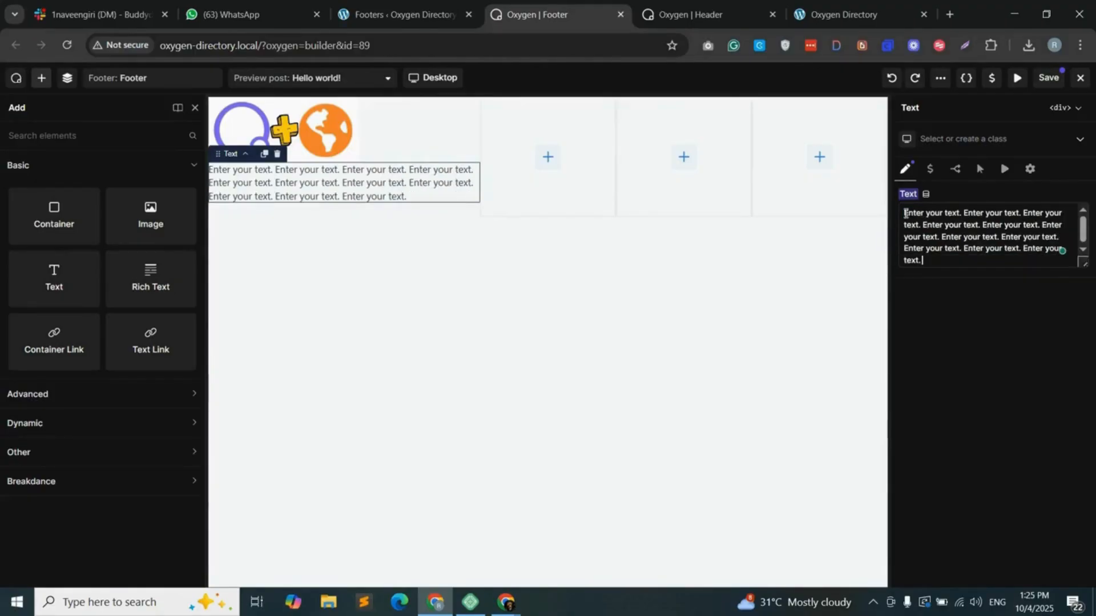
- Create the class footer-description on the text element and set its top padding to 15 px
left_click(959, 138)
type("footer-")
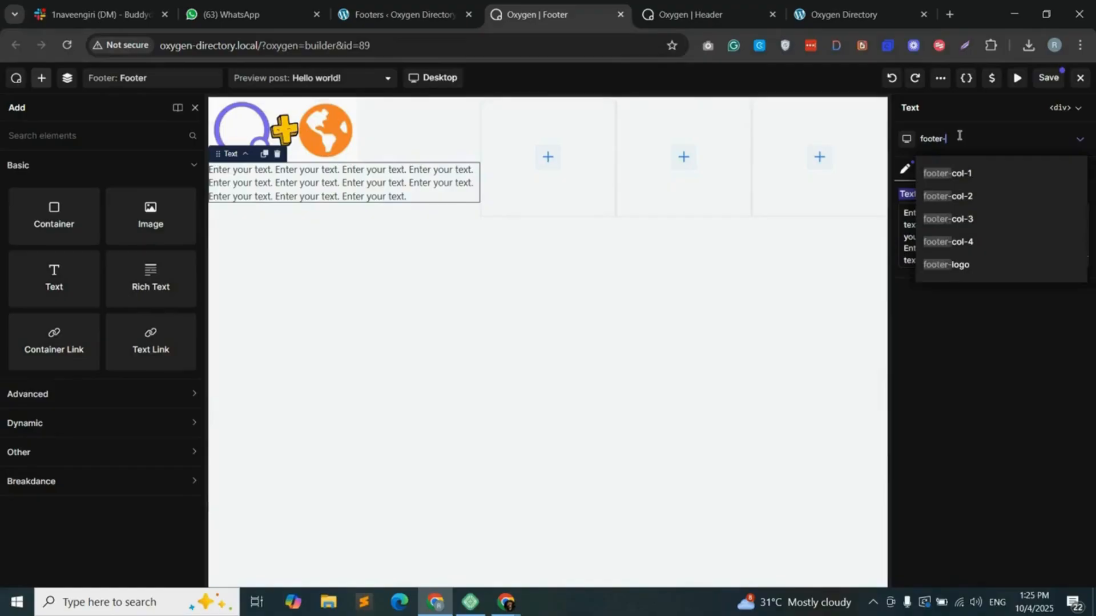
type("description")
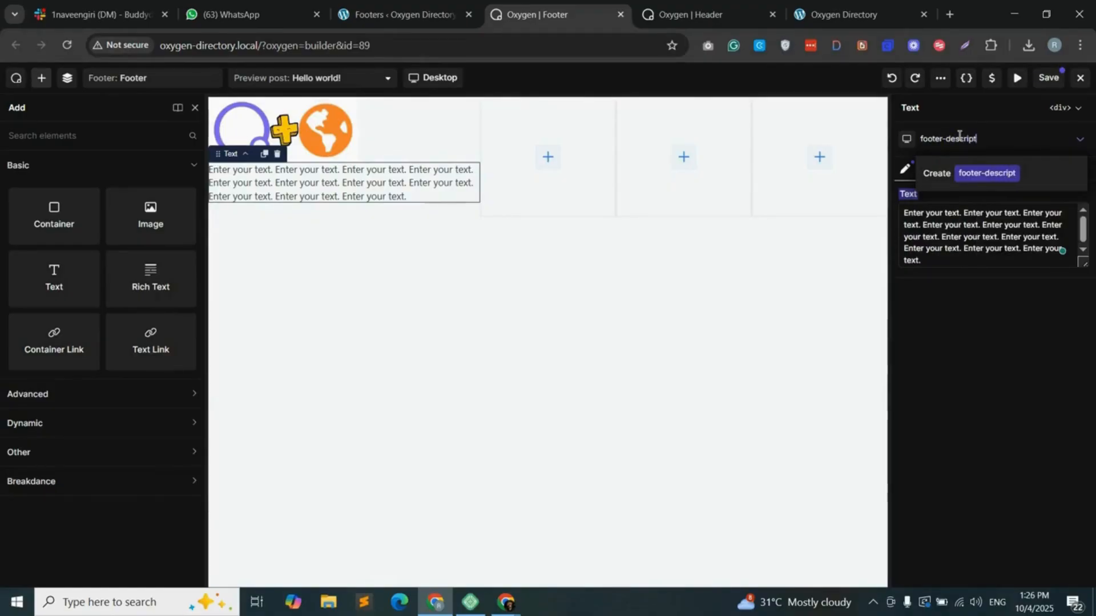
left_click(993, 173)
left_click(941, 260)
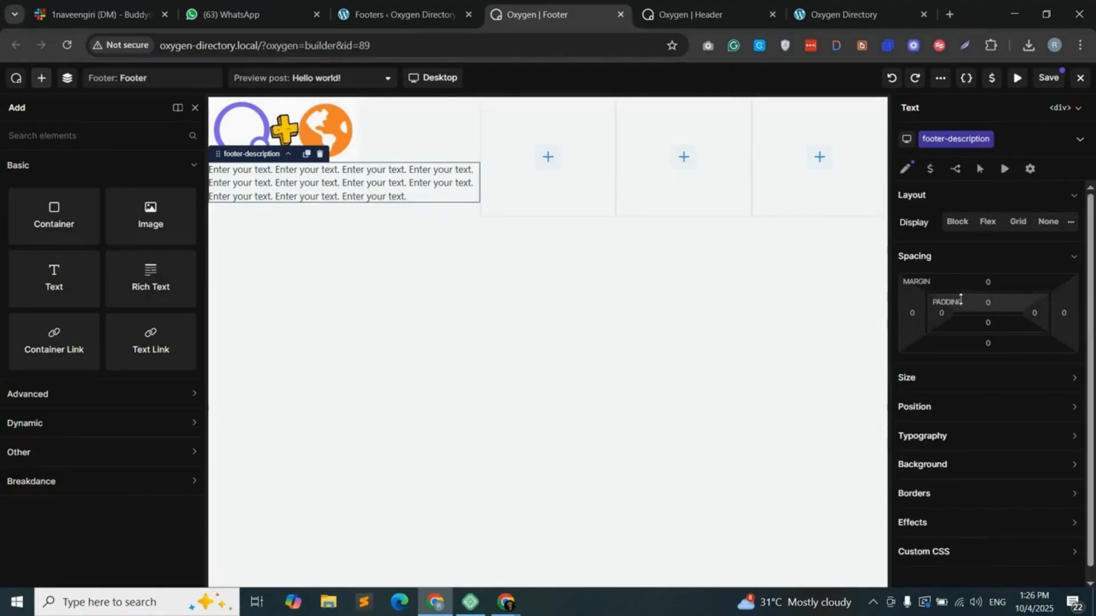
left_click_drag(988, 296, 957, 309)
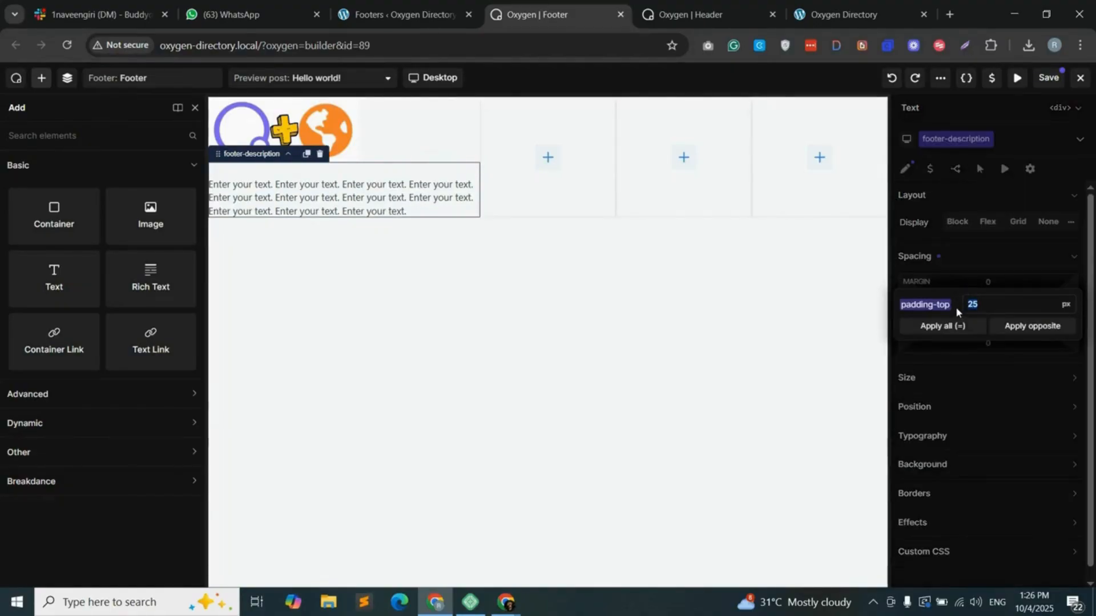
type("15")
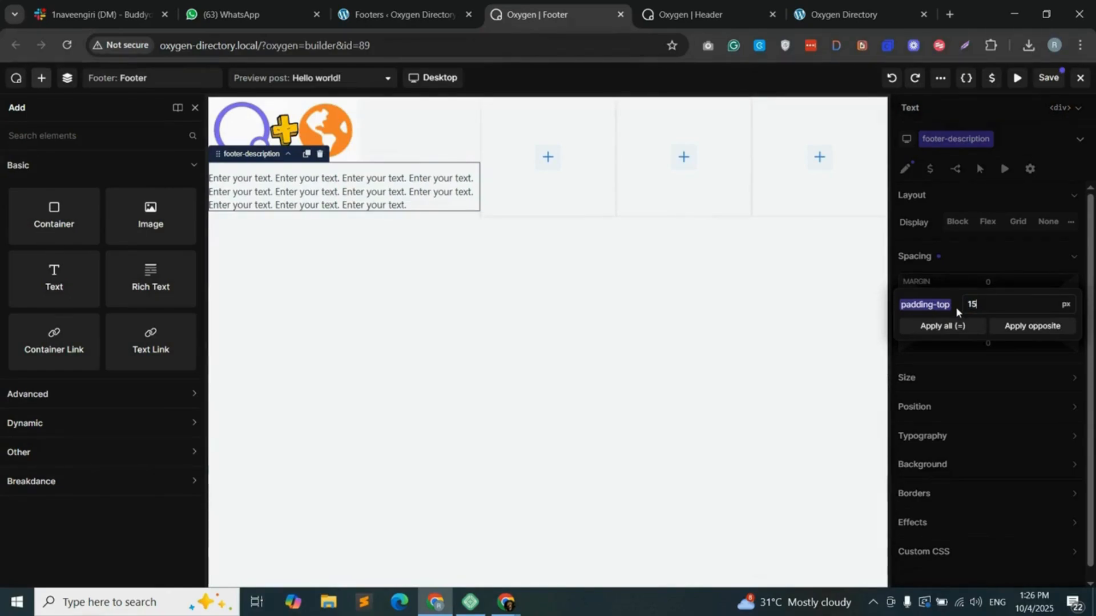
- Add a Heading element to footer-col-2 with the text "Important Links" and the h4 tag
left_click(544, 163)
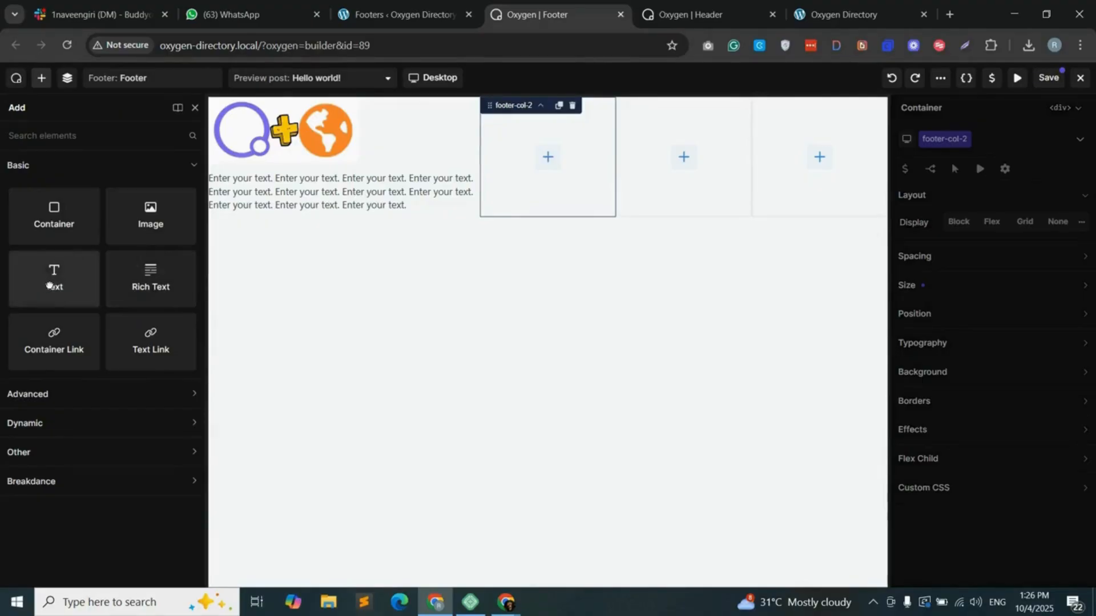
type("headi")
left_click_drag(54, 191, 521, 177)
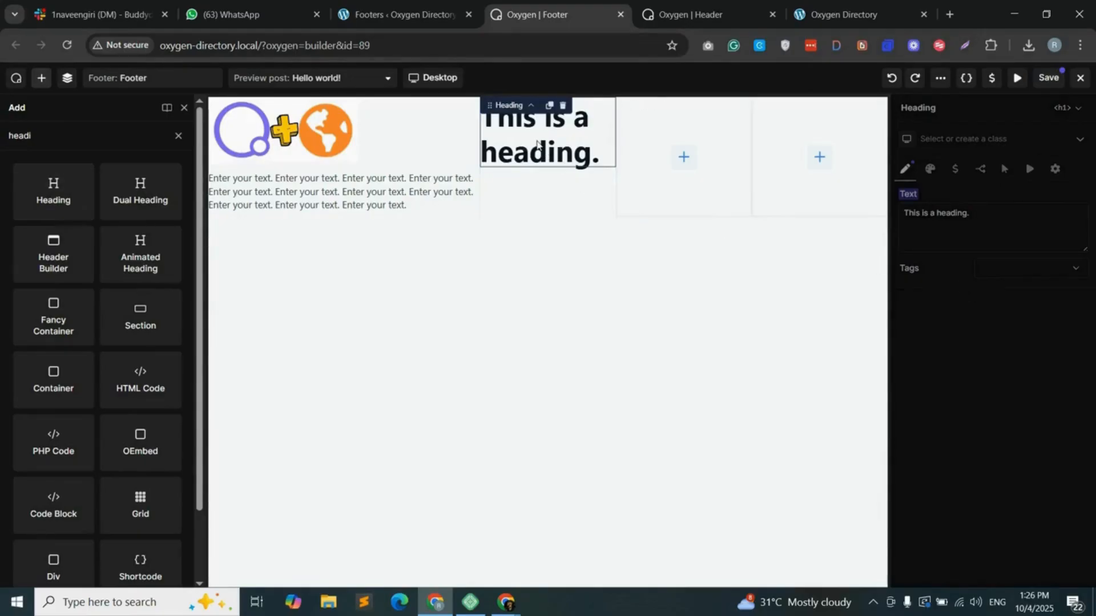
left_click(936, 212)
key("ctrl+a")
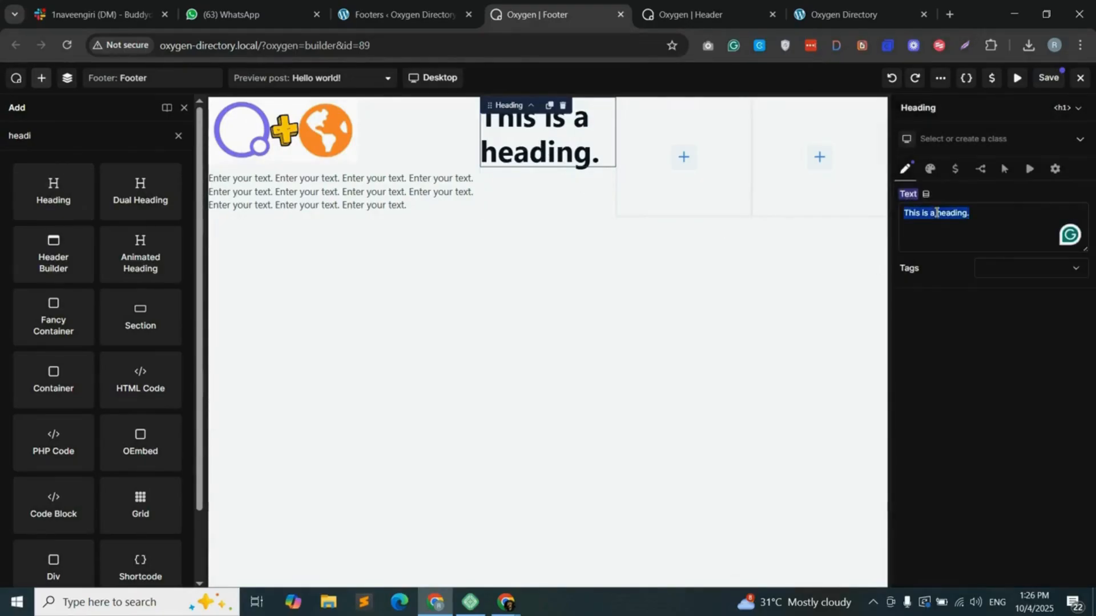
type("Important Links")
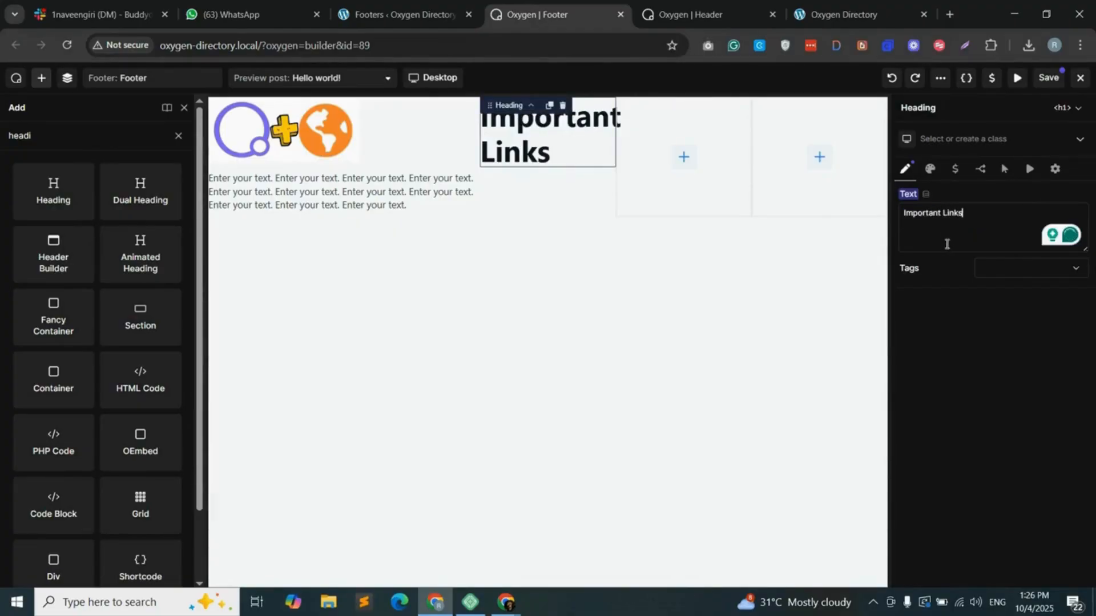
left_click(1031, 273)
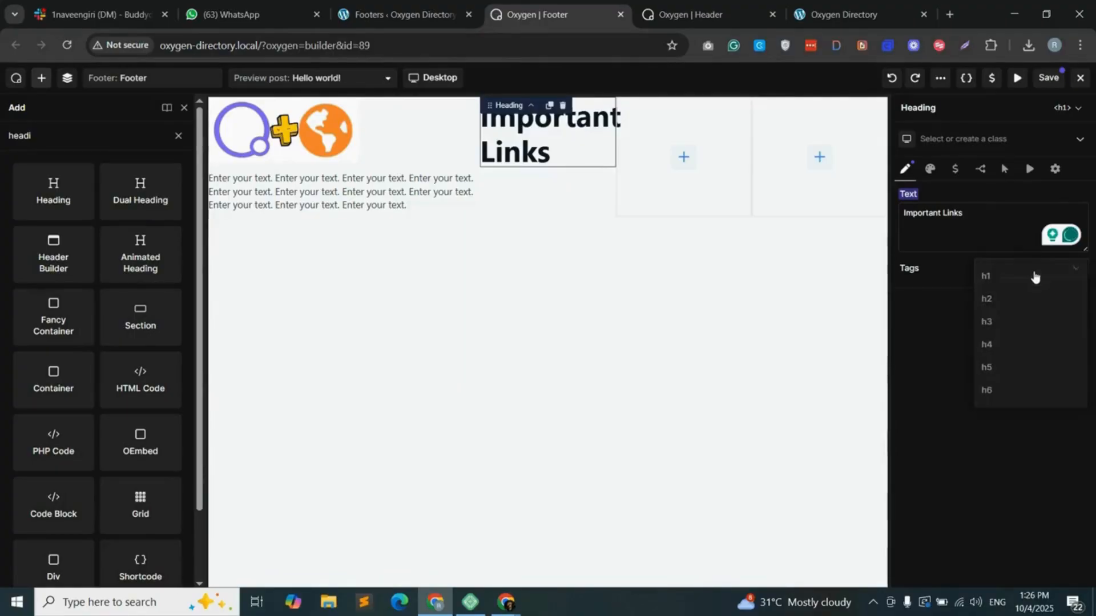
left_click(997, 345)
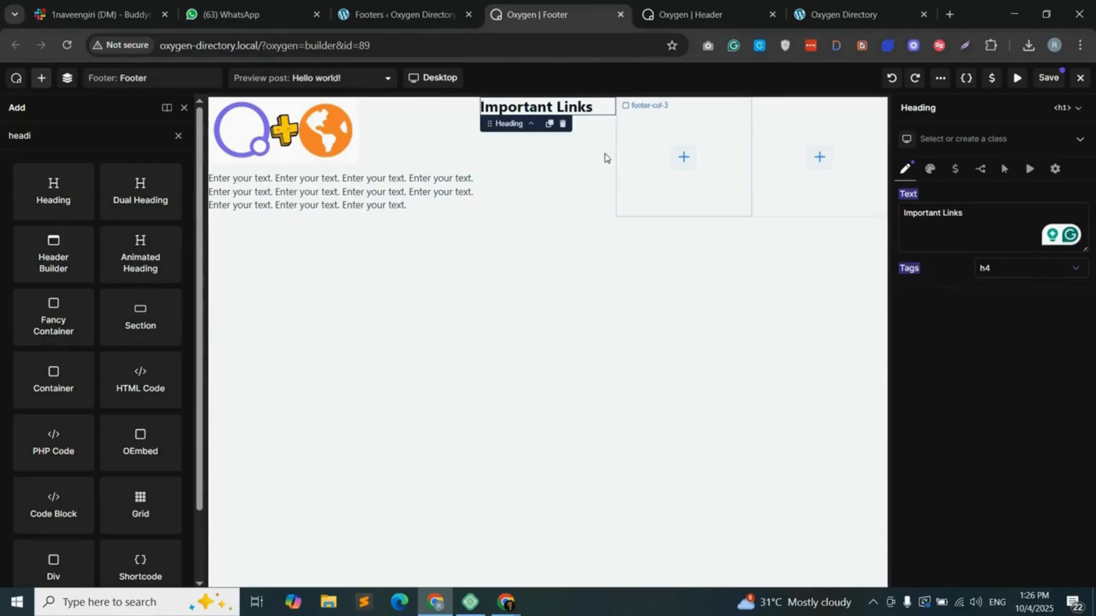
- Add a Basic List element below the Important Links heading in footer-col-2
left_click_drag(50, 136, 1, 135)
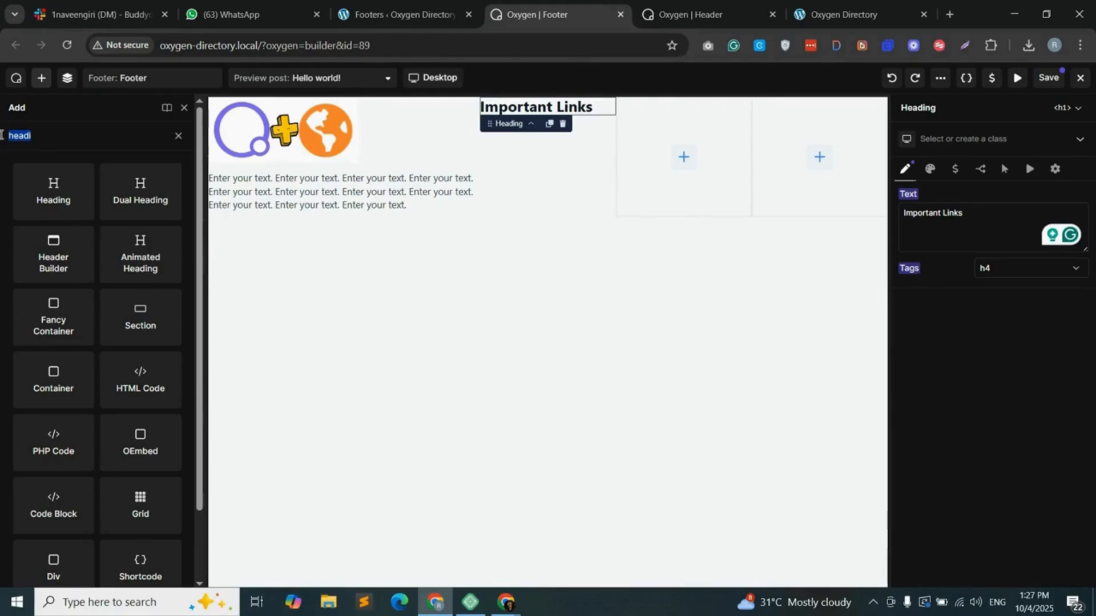
type("list")
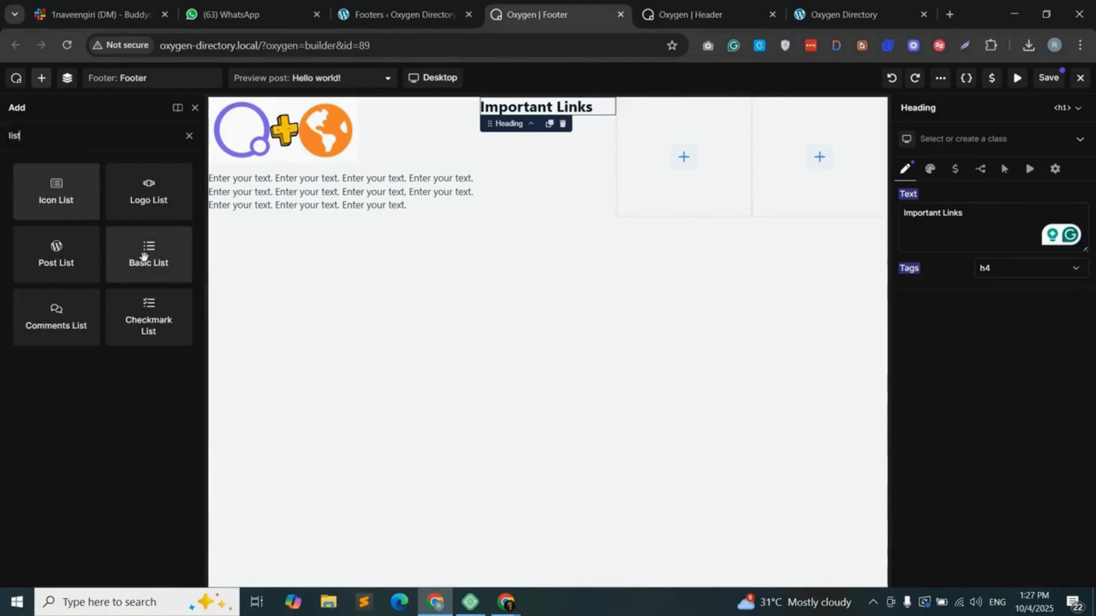
left_click_drag(144, 255, 504, 166)
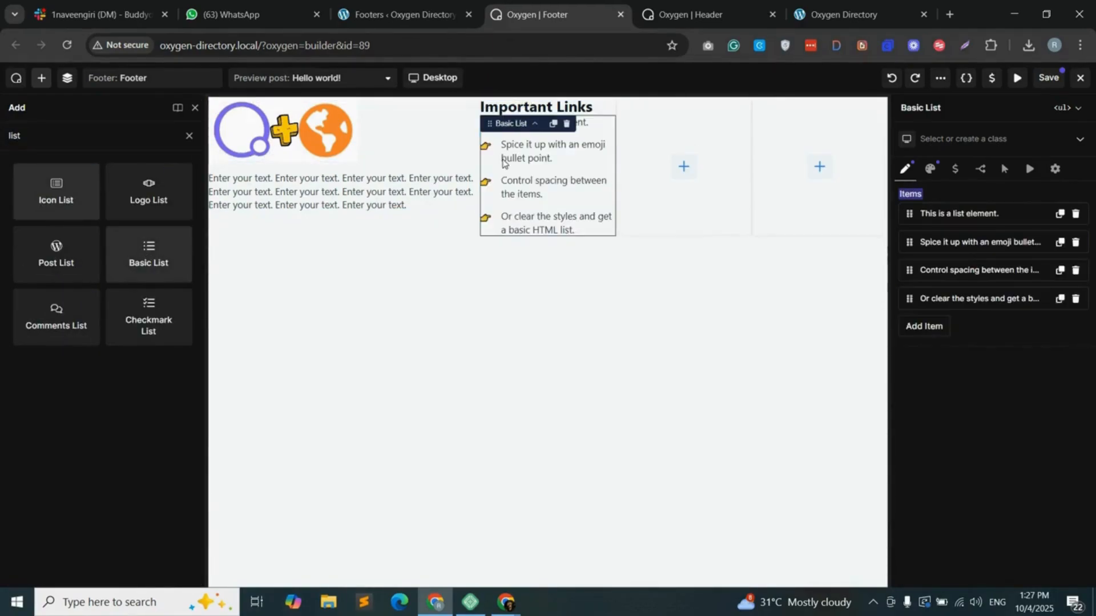
- Set the first list item's text to "Home" and link it to the site's Home page
left_click(958, 217)
triple_click(940, 260)
type("Home")
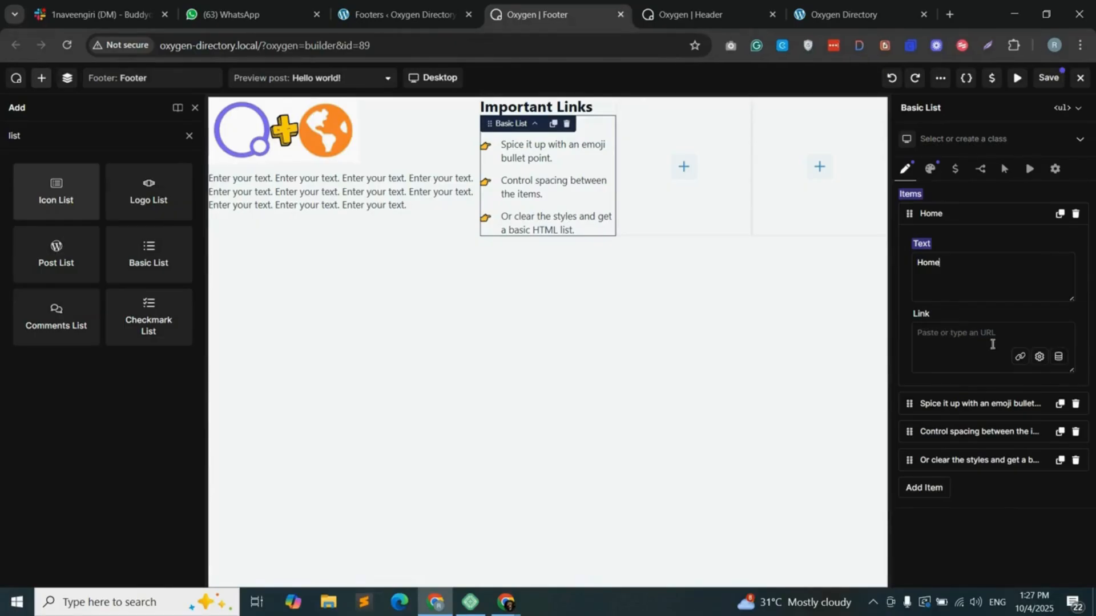
left_click(1019, 358)
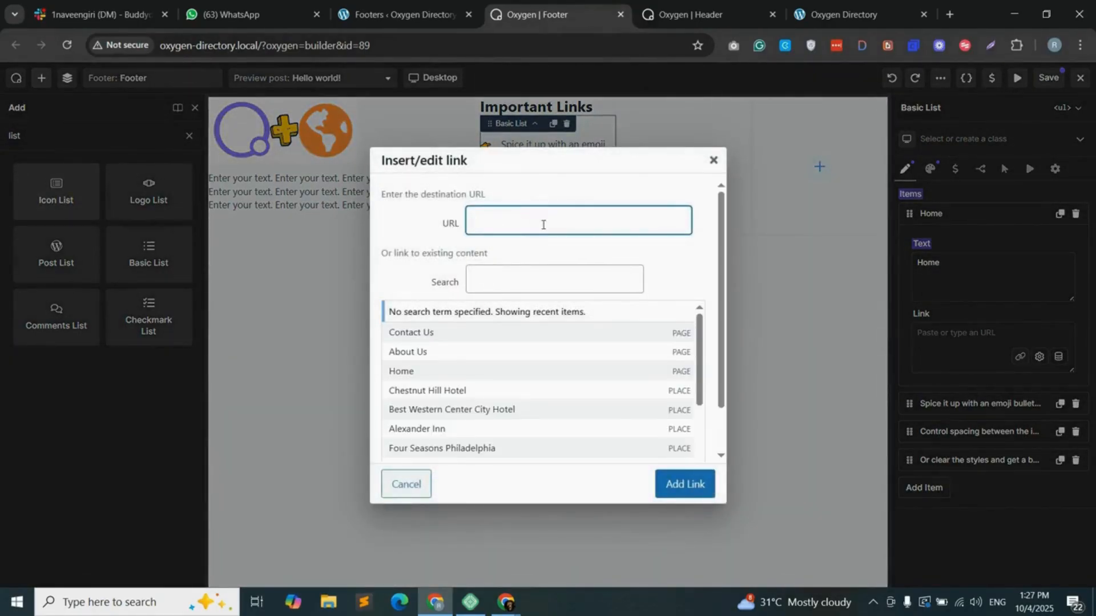
left_click(528, 275)
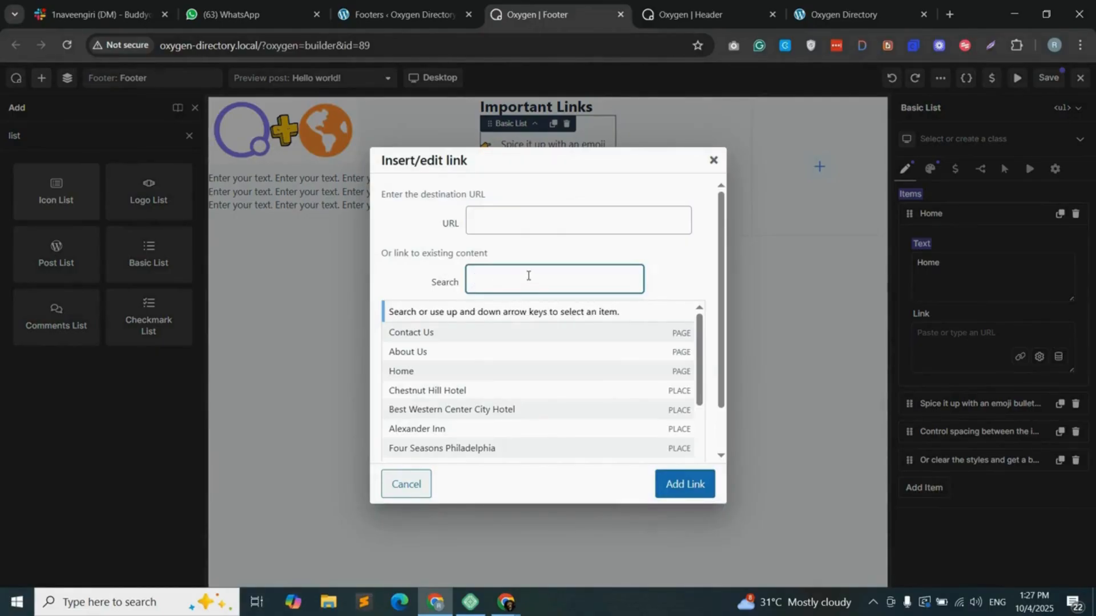
type("home")
left_click(682, 483)
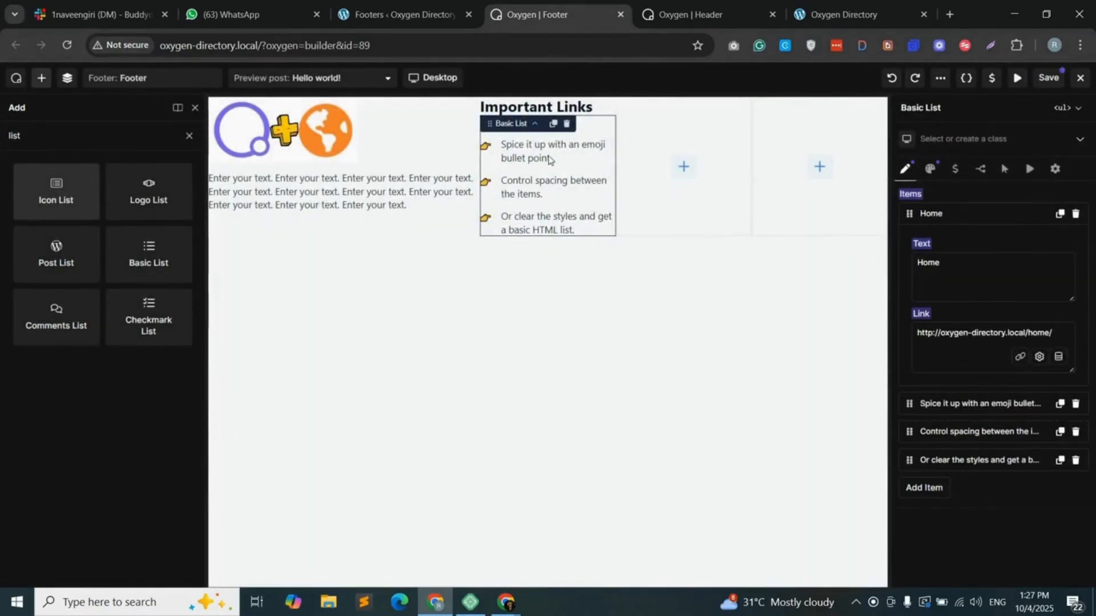
- Set the second and third list items to "About Us" and "Contact", linked to the About Us and Contact Us pages
left_click(969, 404)
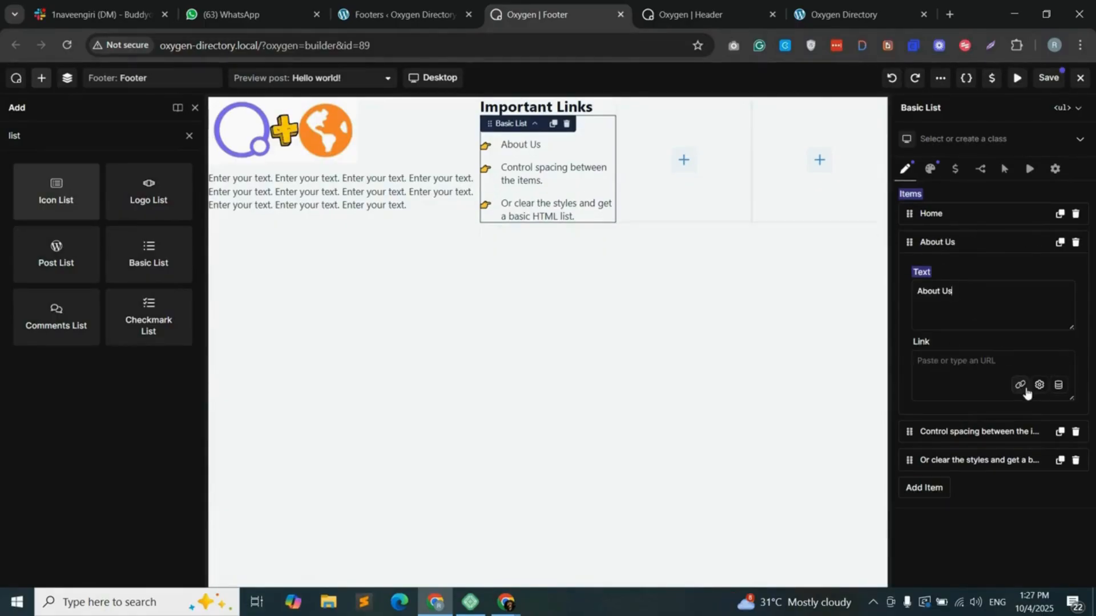
left_click(1021, 387)
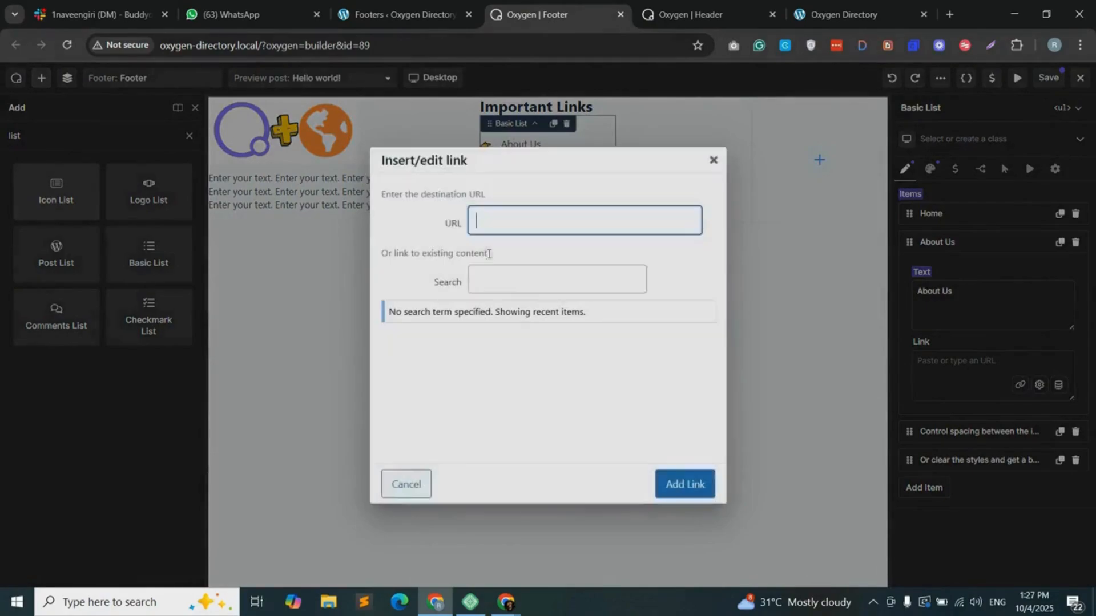
left_click(428, 353)
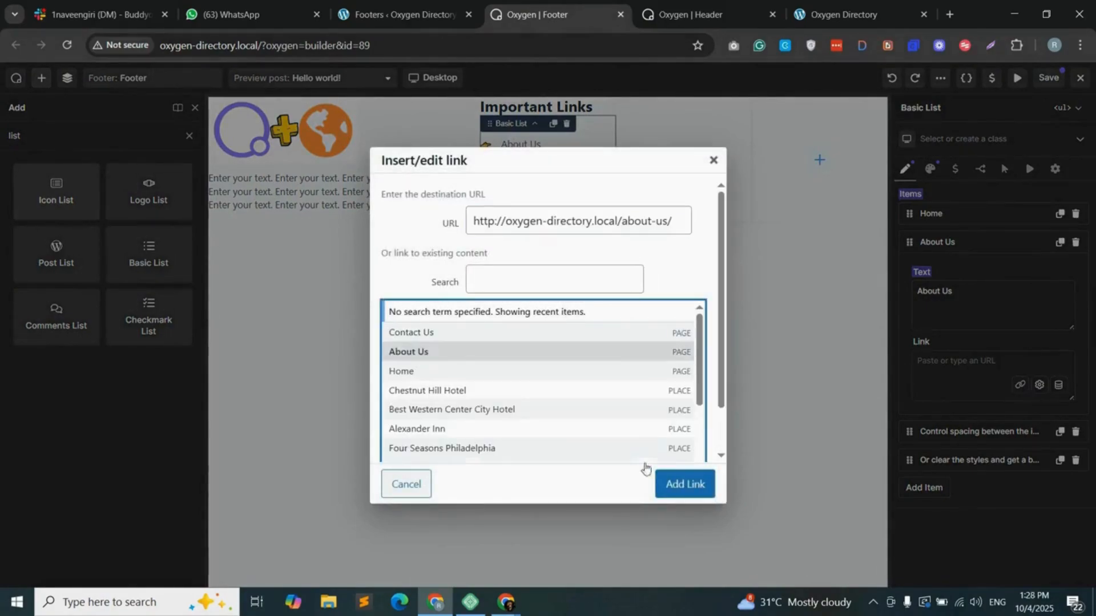
left_click(695, 482)
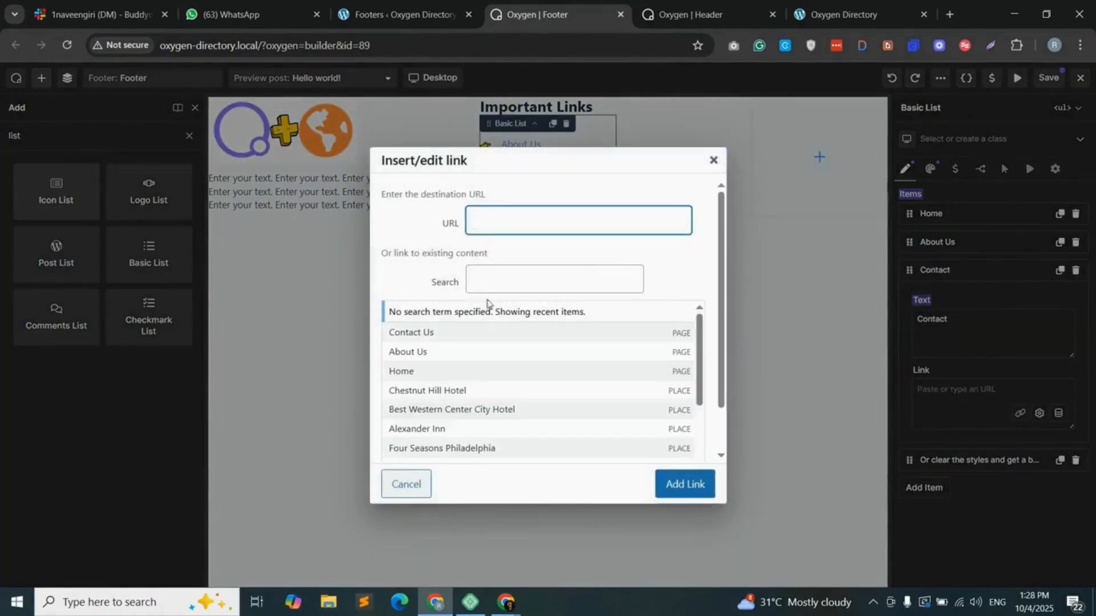
left_click(471, 334)
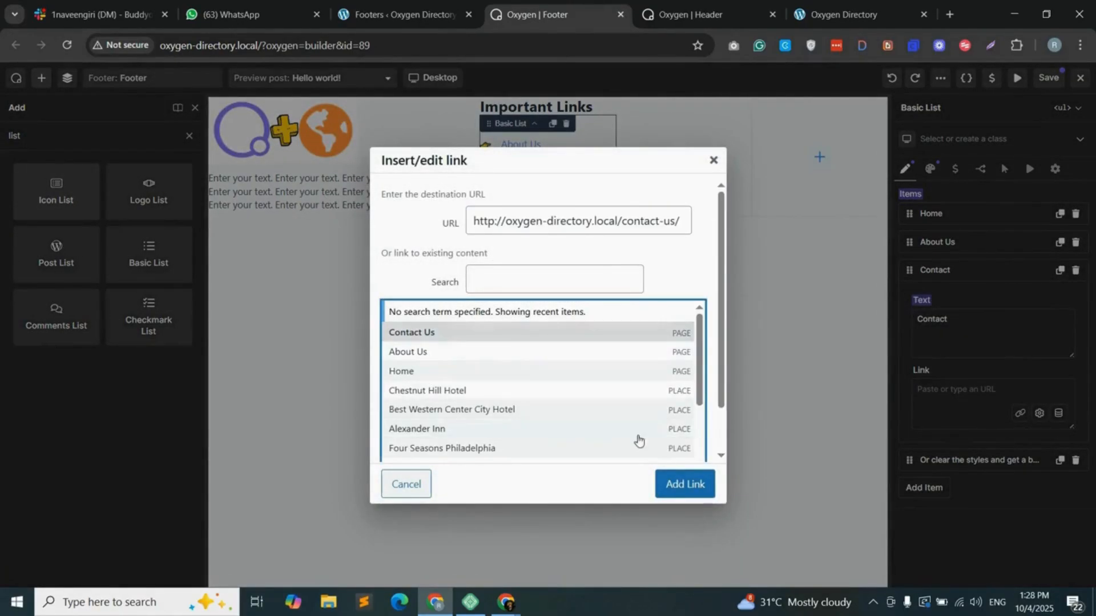
left_click(683, 484)
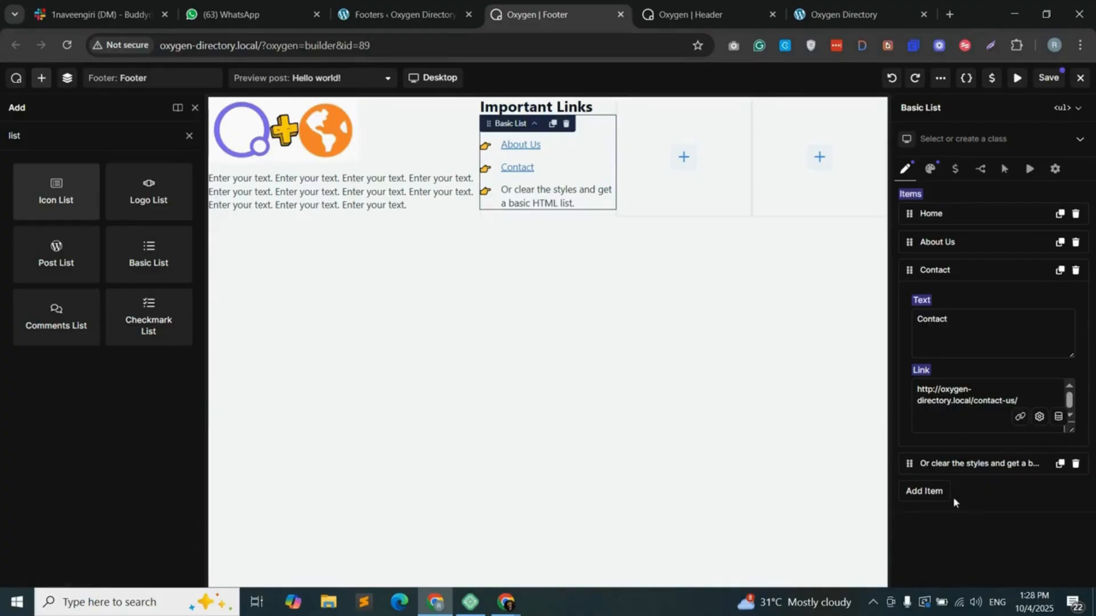
- Set the fourth list item's text to "Blogs" and give it a link
left_click(964, 464)
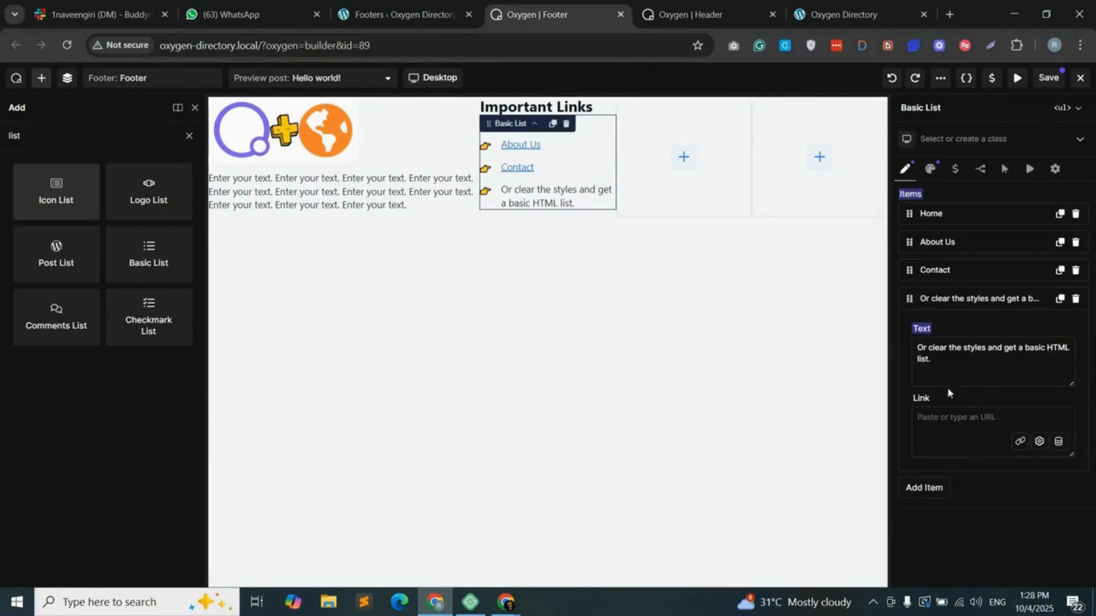
triple_click(952, 347)
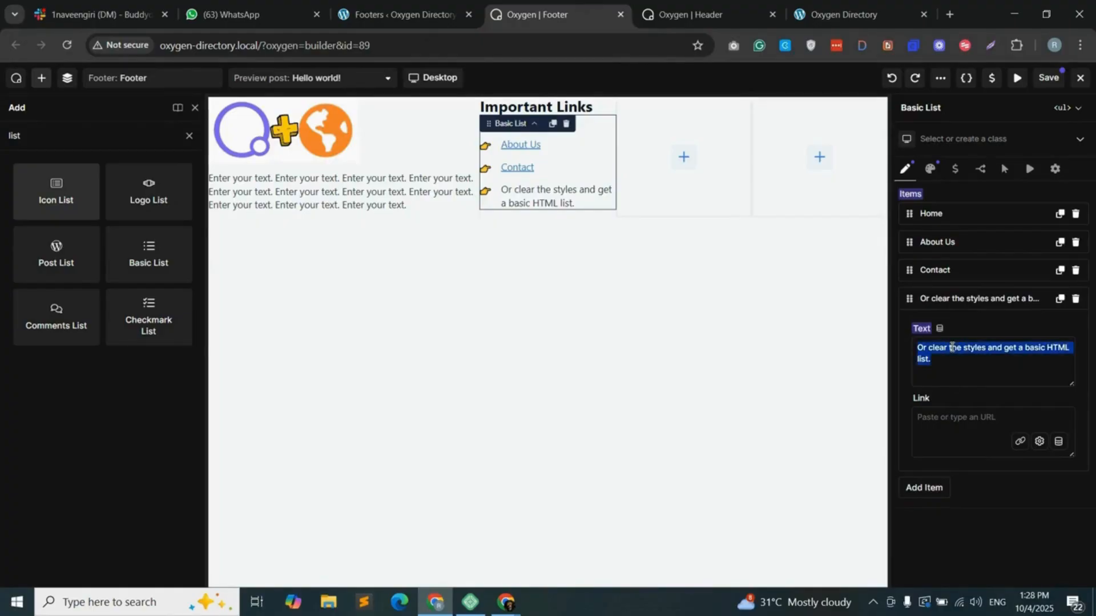
type("Blogs")
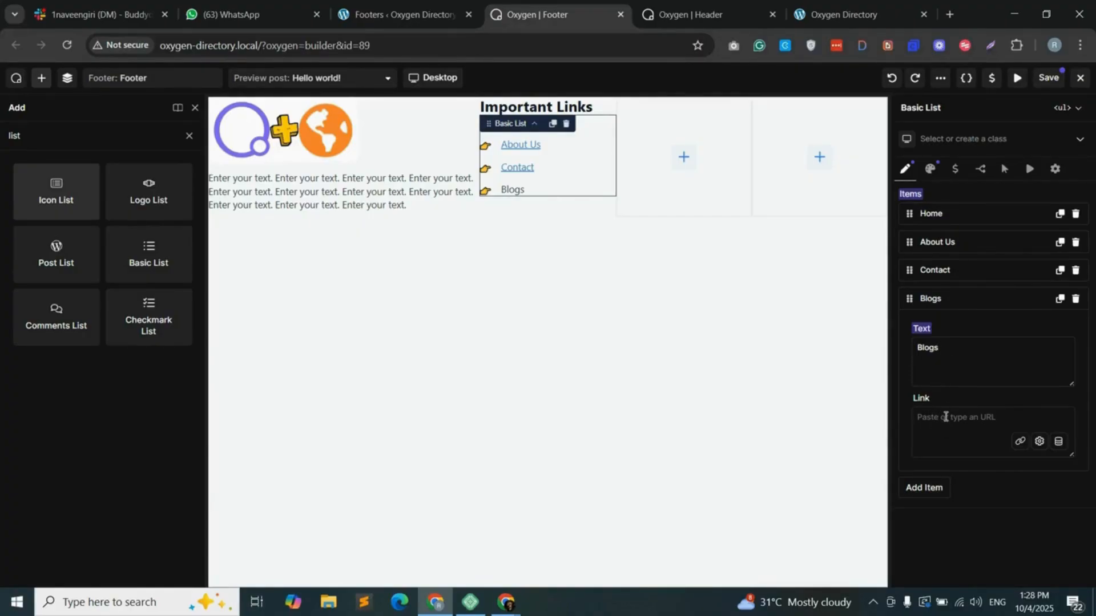
- Duplicate the Important Links heading, move the copy into footer-col-3 and change its text to "Quick Links"
left_click(669, 136)
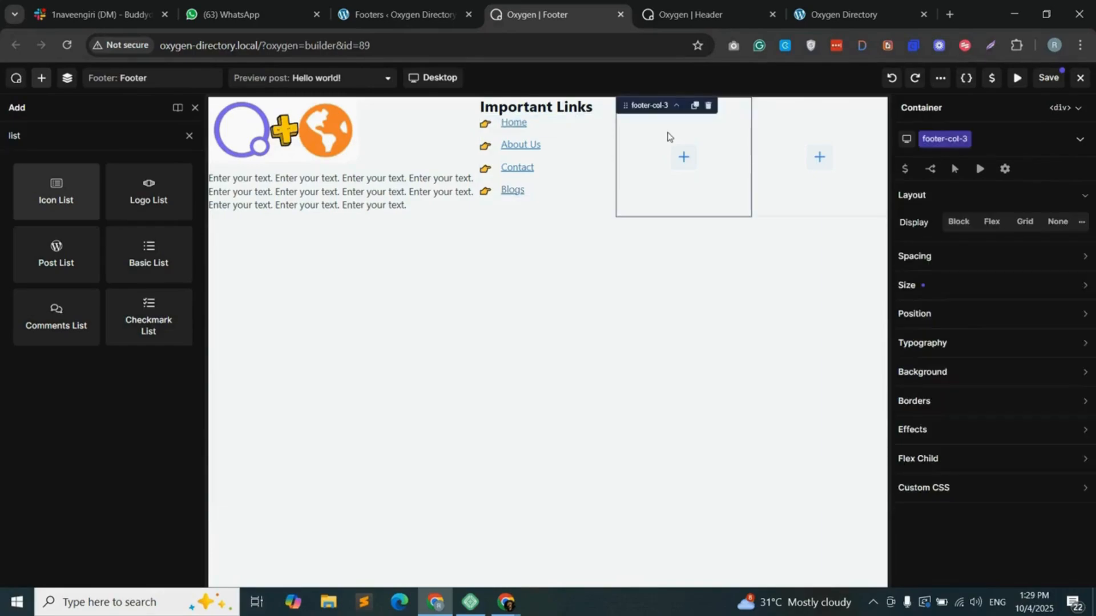
left_click(557, 108)
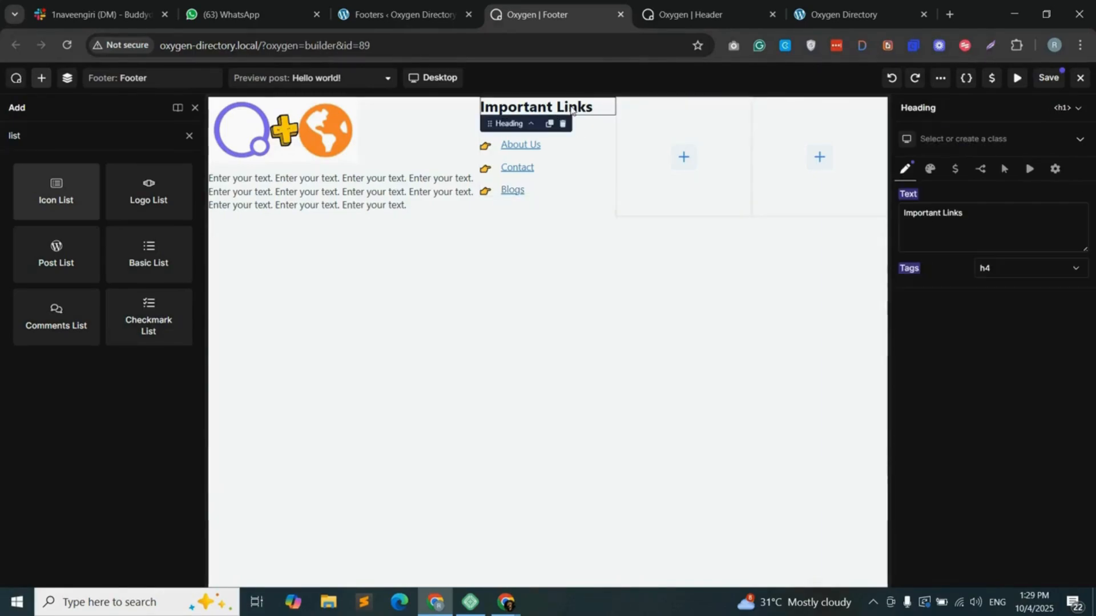
left_click(550, 125)
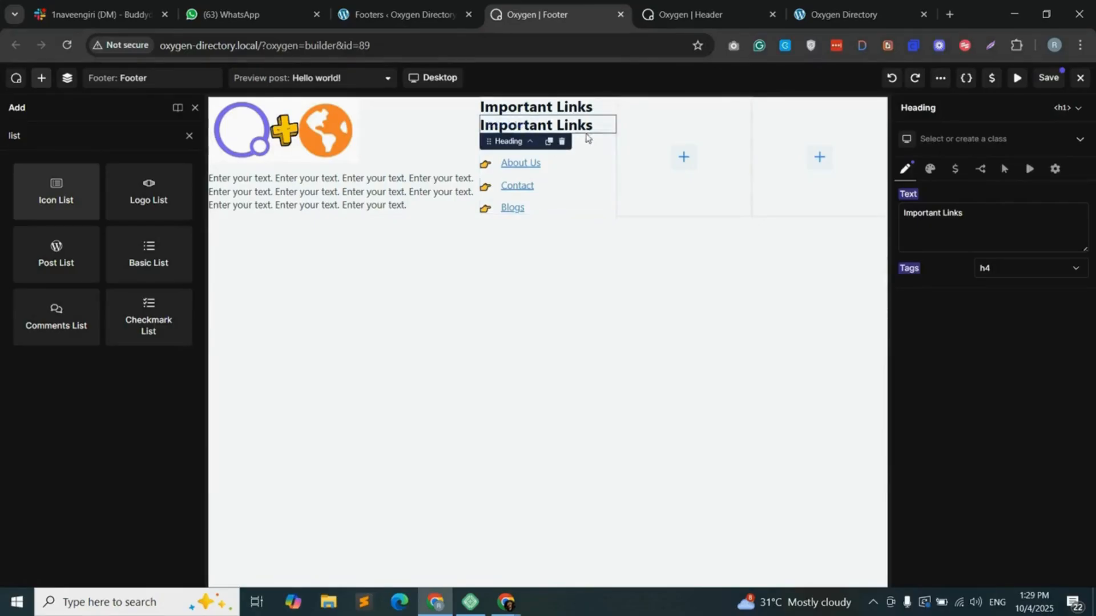
left_click_drag(582, 126, 660, 132)
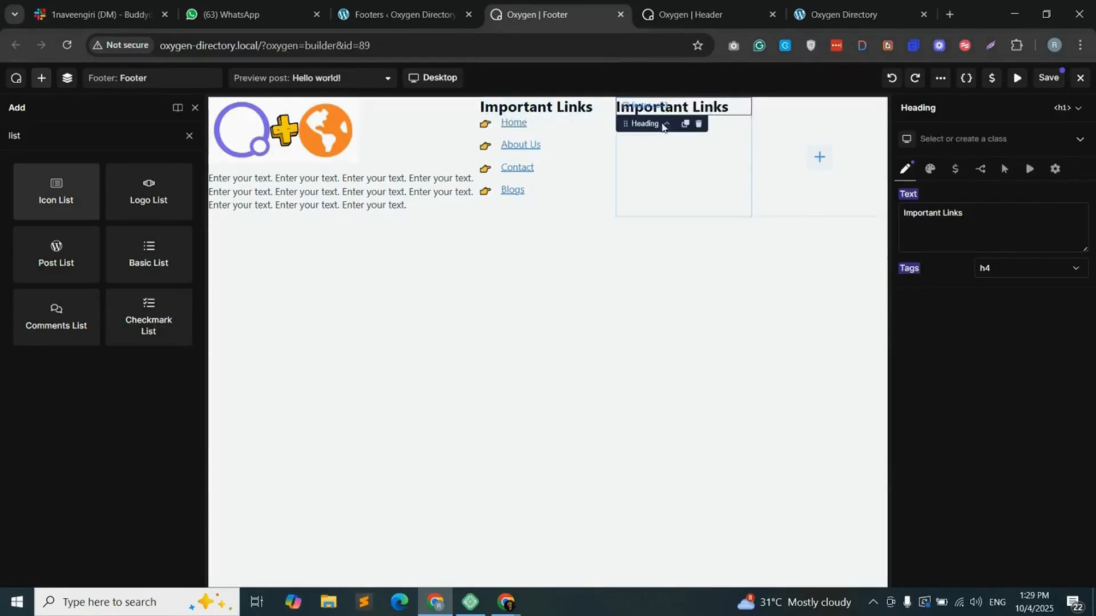
double_click(925, 213)
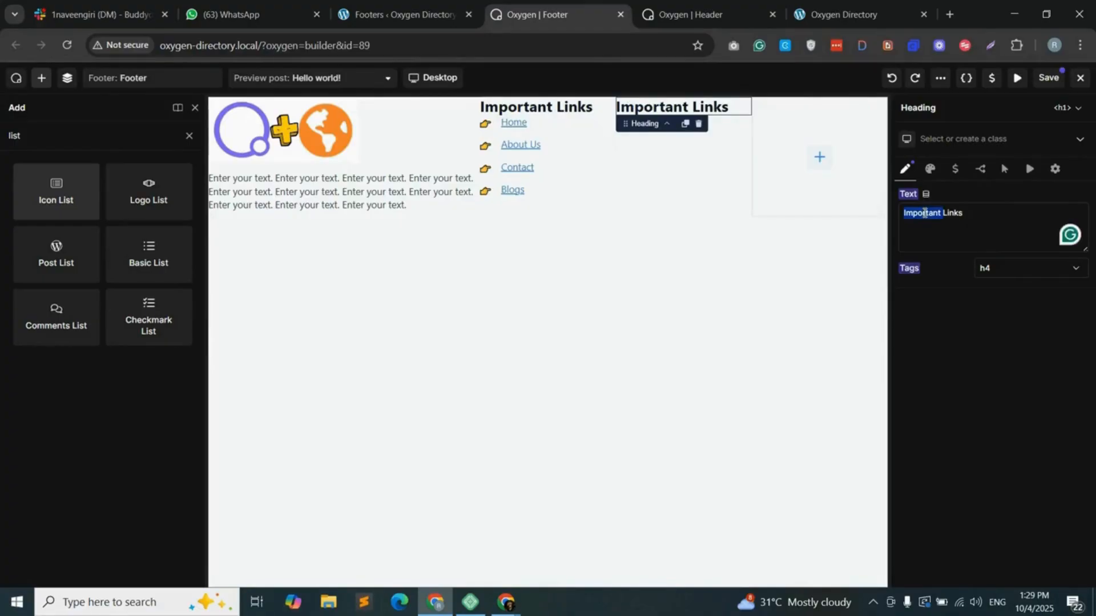
type("Quick")
- Add a Basic List below the Quick Links heading and set its first item to "Add Listing", linked to the Add Listing page
left_click_drag(149, 254, 708, 170)
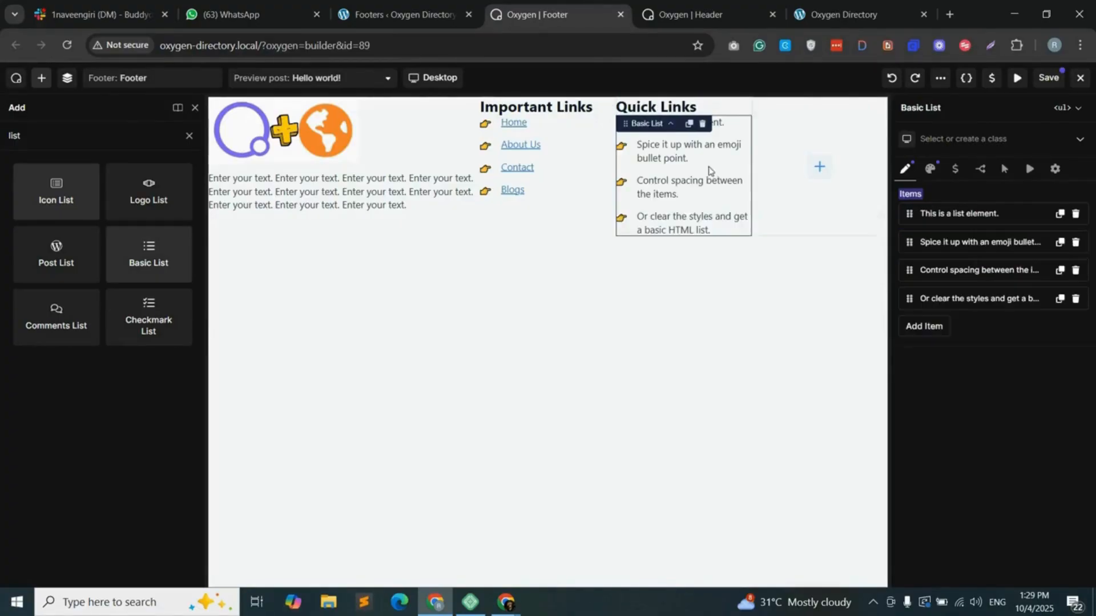
left_click(961, 217)
triple_click(949, 261)
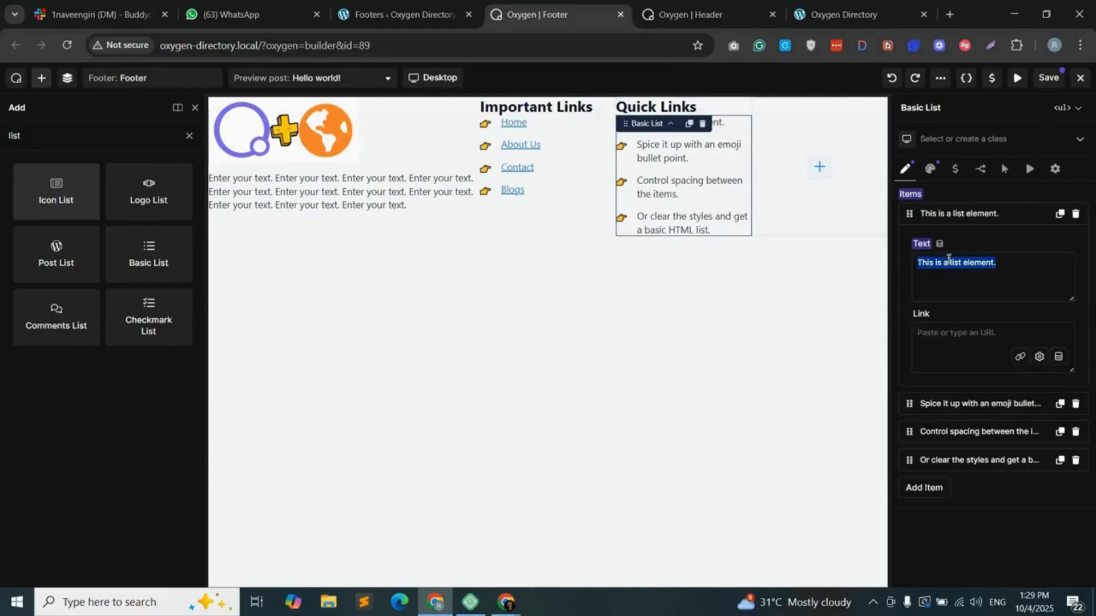
type("Add ")
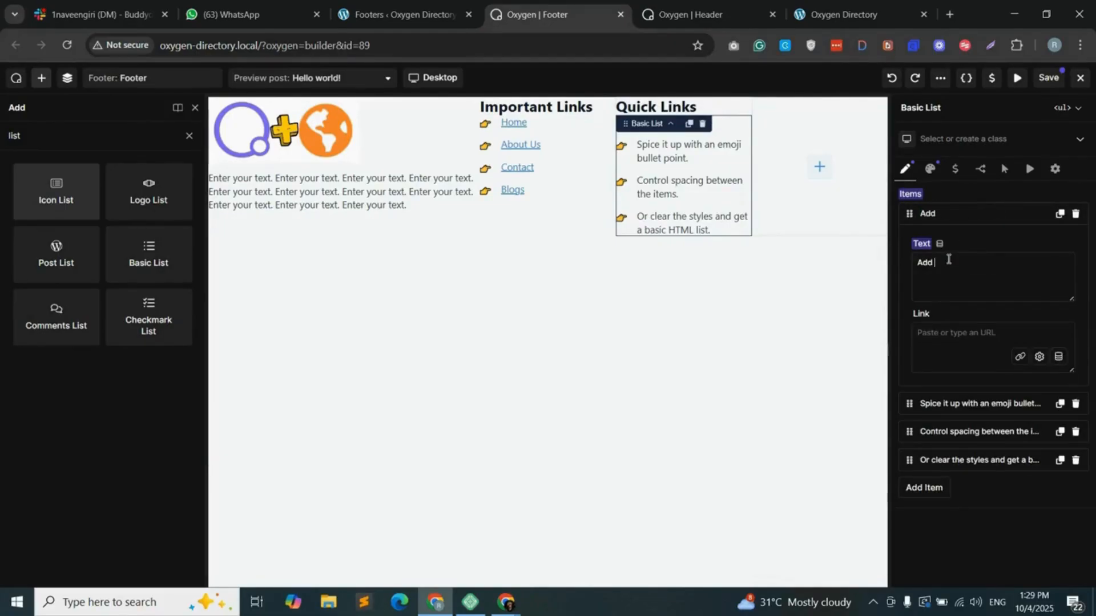
type("Listing")
left_click(1021, 358)
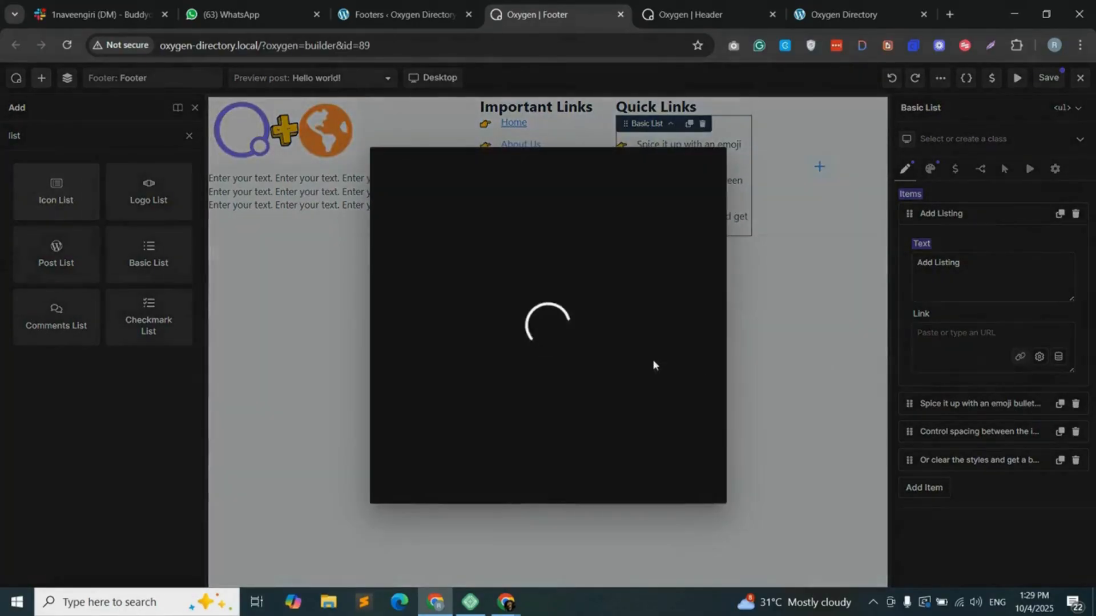
left_click(496, 280)
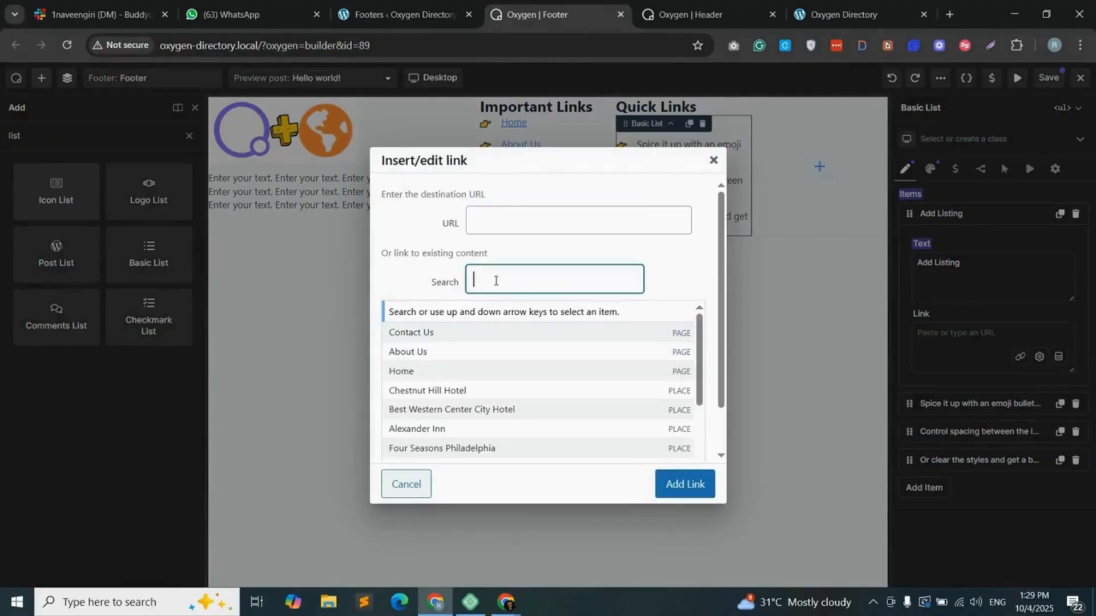
type("add")
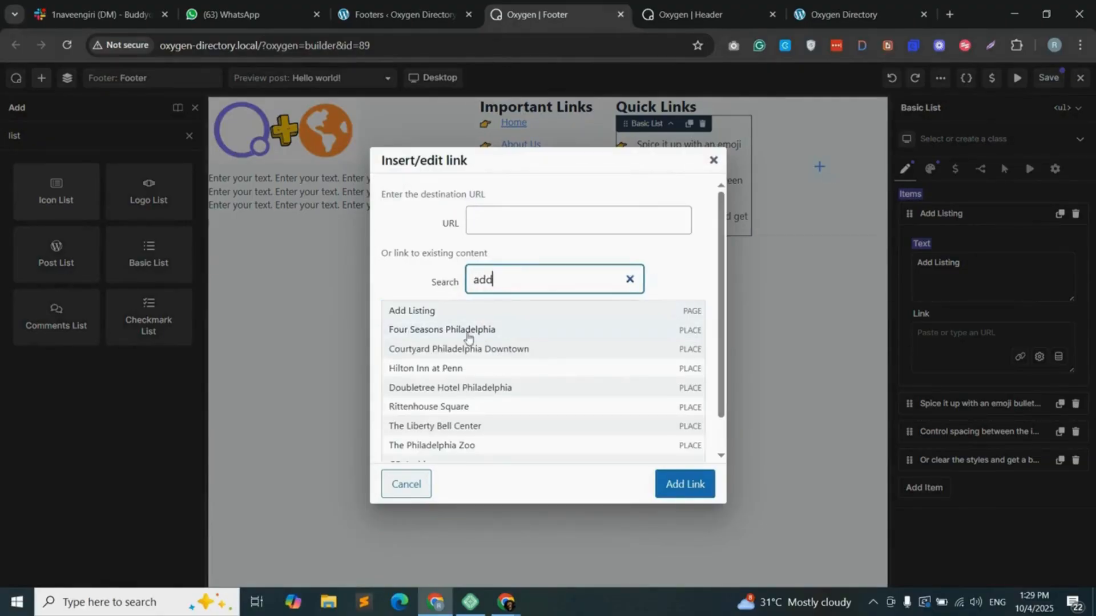
left_click(430, 312)
left_click(685, 484)
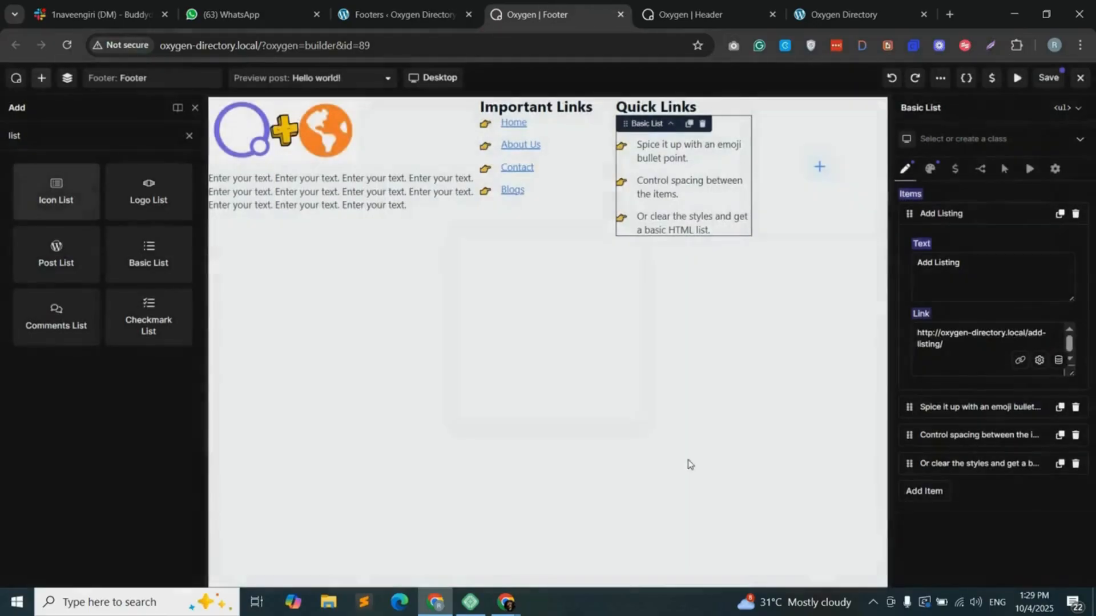
- Set the second Quick Links list item's text to "Places" and give it a link
left_click(948, 408)
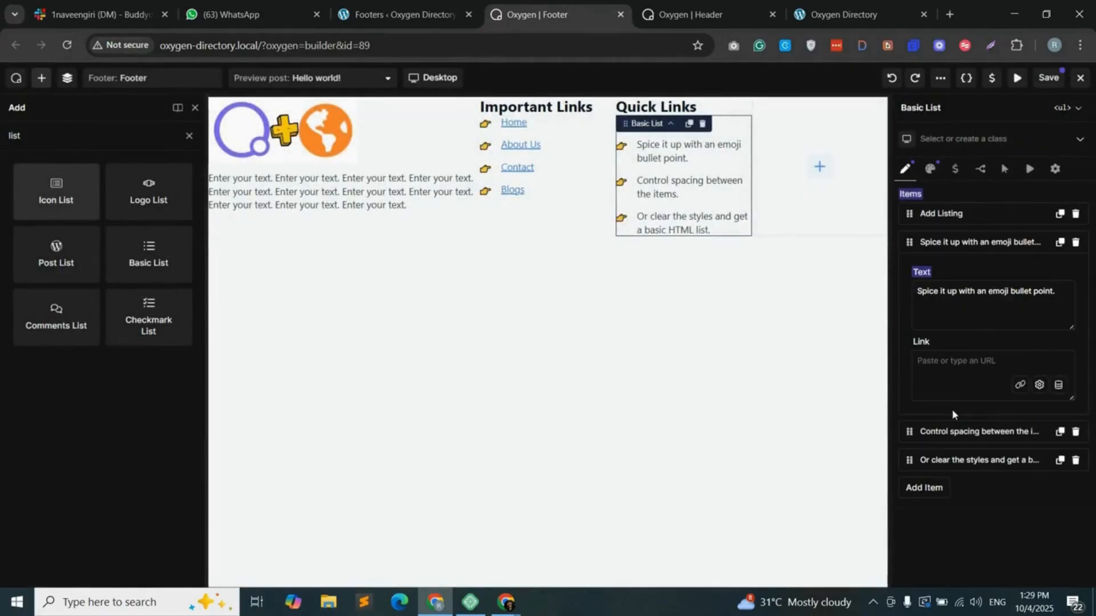
triple_click(948, 295)
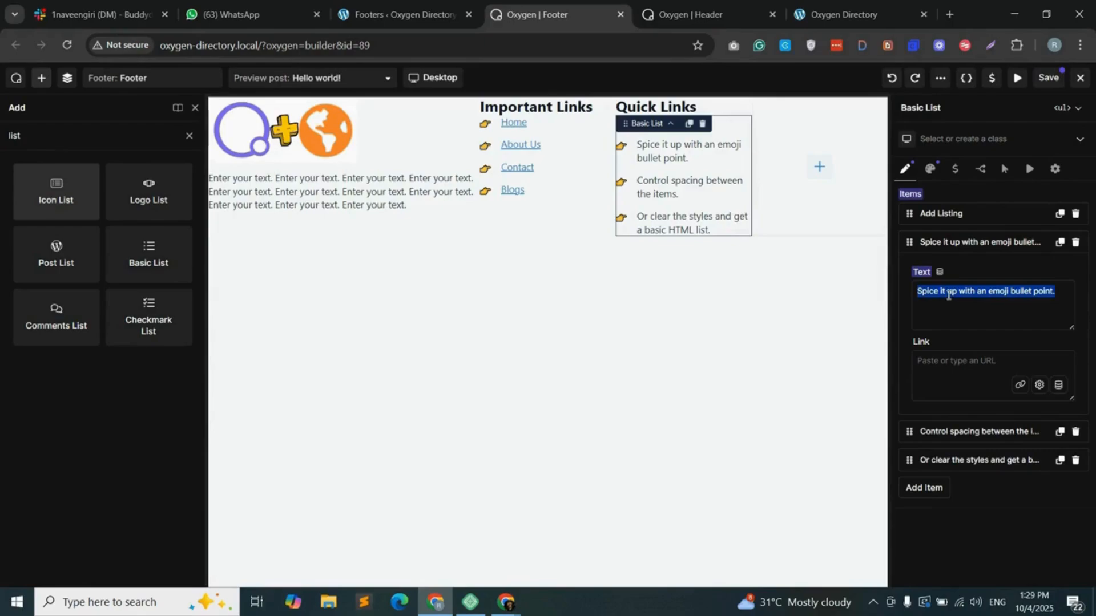
type("Places")
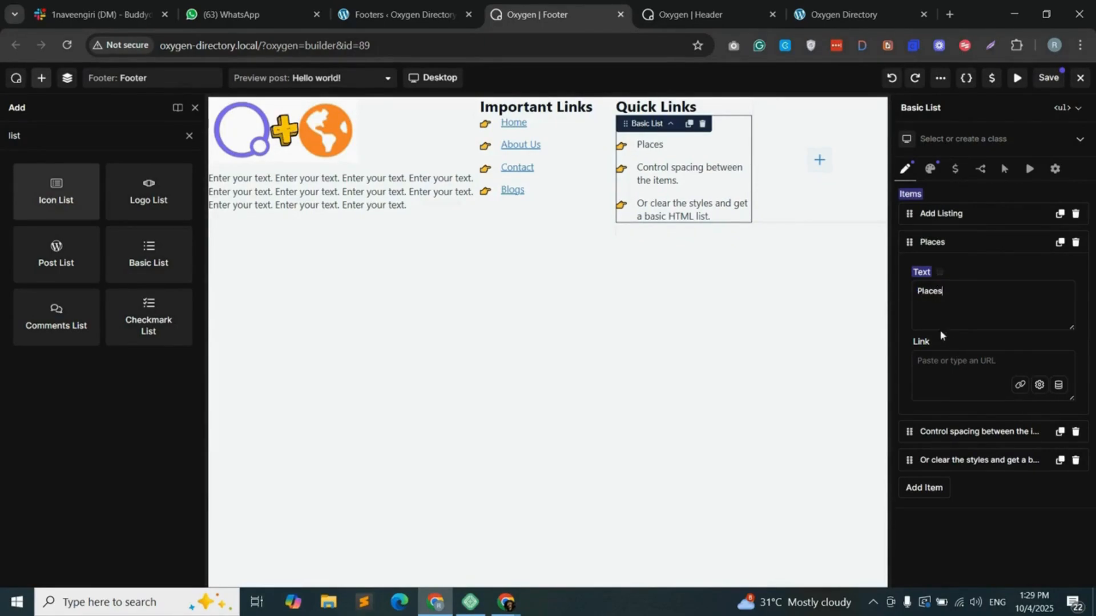
- Set the third Quick Links list item's text to "Location" and its link to "#"
left_click(945, 432)
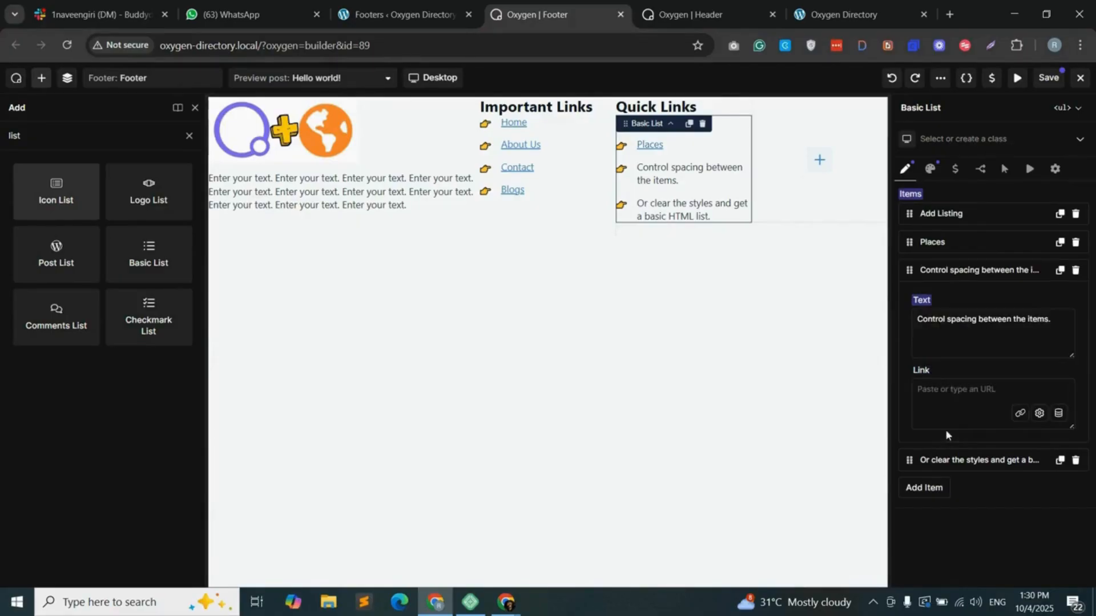
triple_click(945, 319)
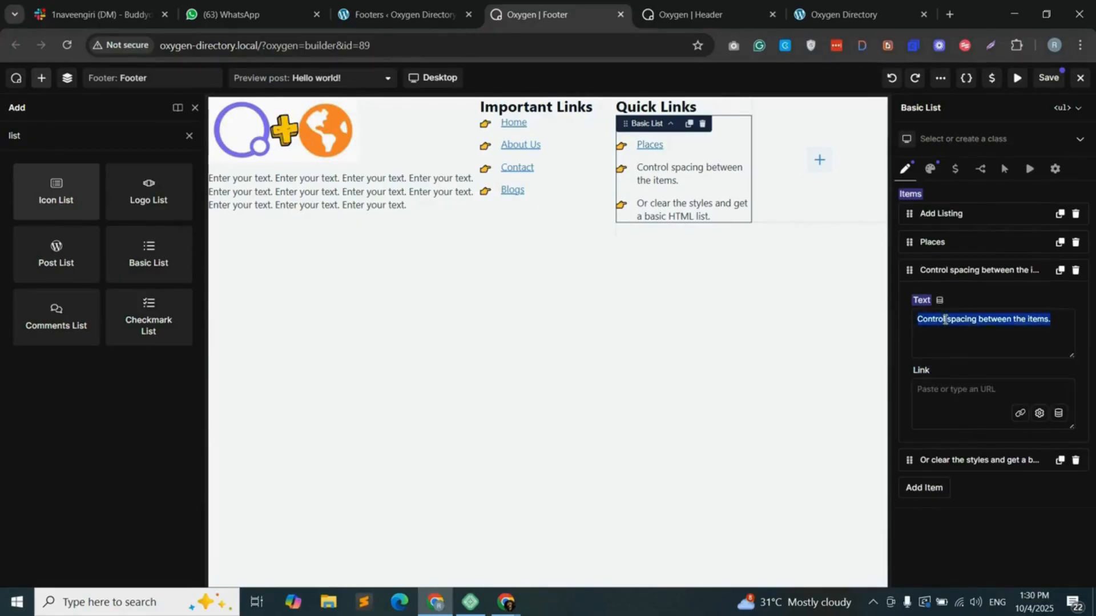
type("Location")
left_click(947, 387)
type("#")
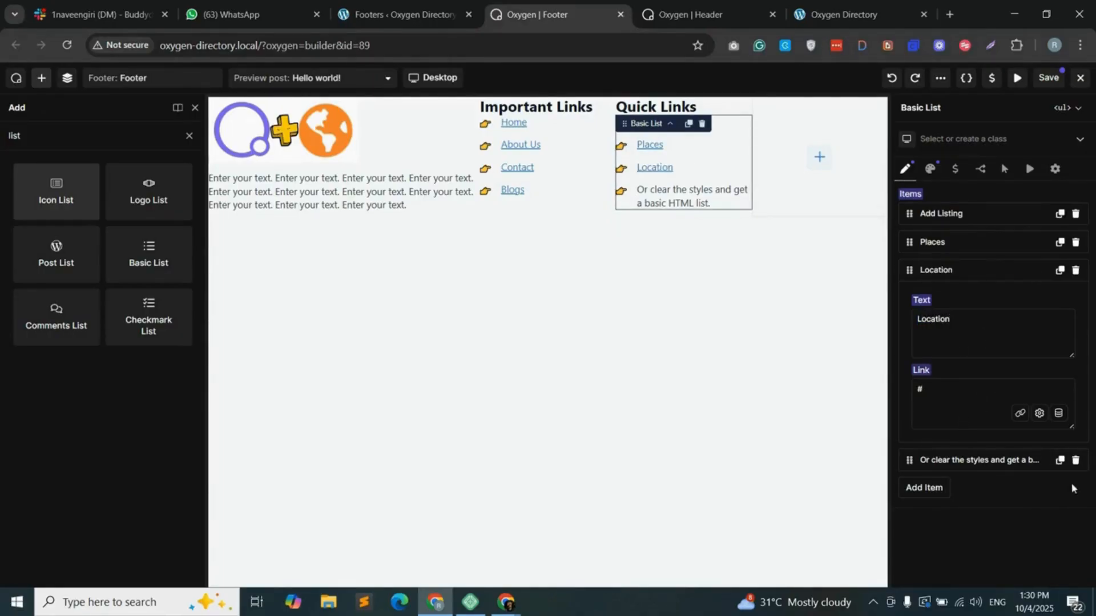
- Set the fourth Quick Links list item's text to "Join" and its link to "#"
left_click(961, 461)
type("Join")
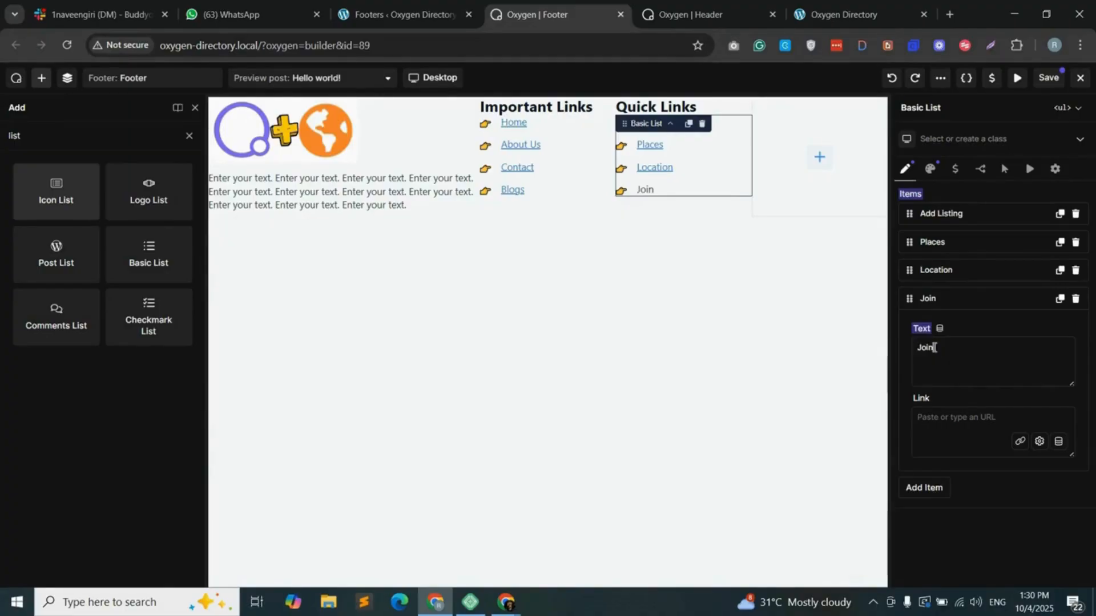
left_click(944, 414)
type("#")
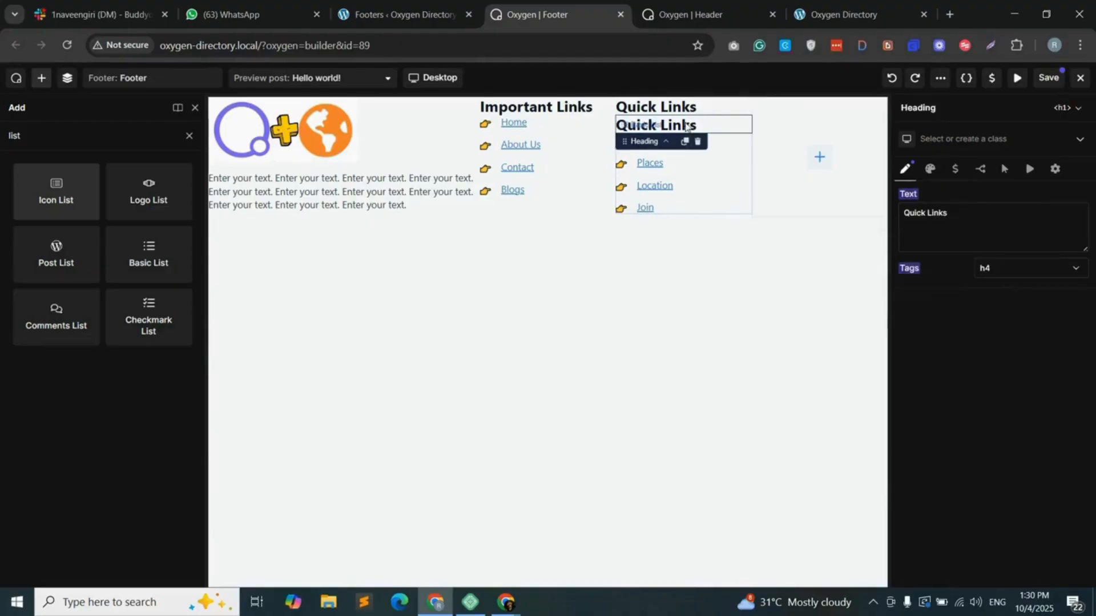
- Move the duplicated Quick Links heading into the empty fourth footer column and change its text to "Contact"
left_click_drag(714, 125, 793, 137)
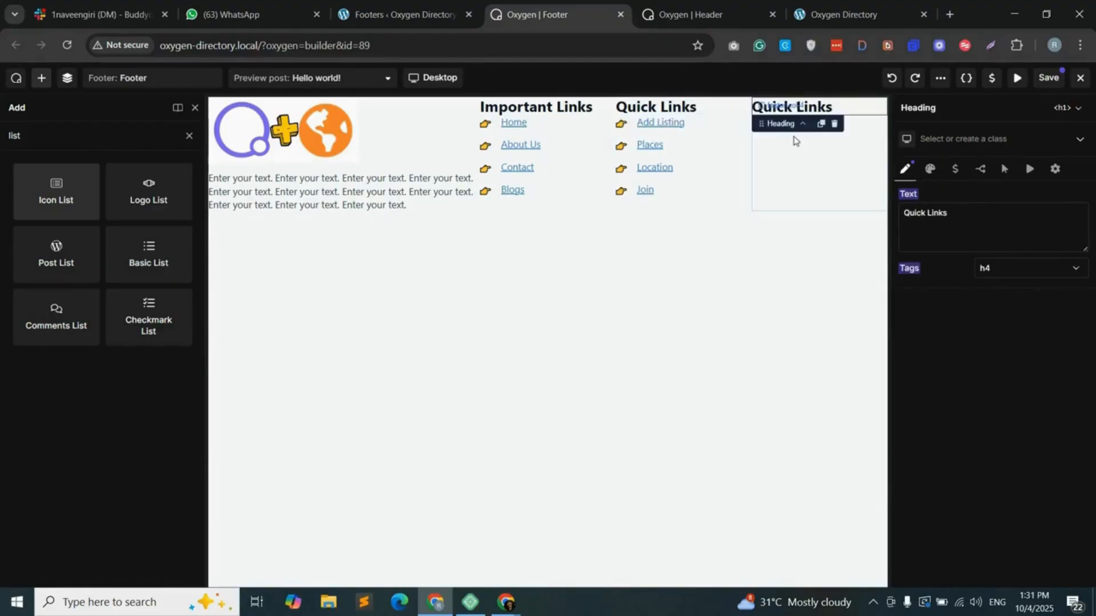
triple_click(916, 221)
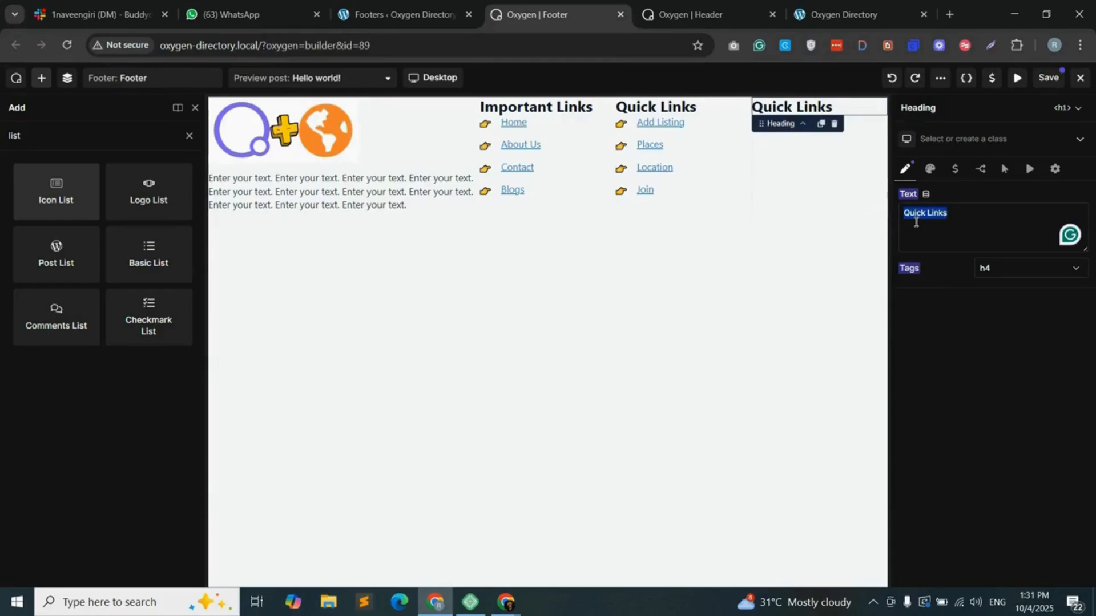
type("Copn")
triple_click(916, 221)
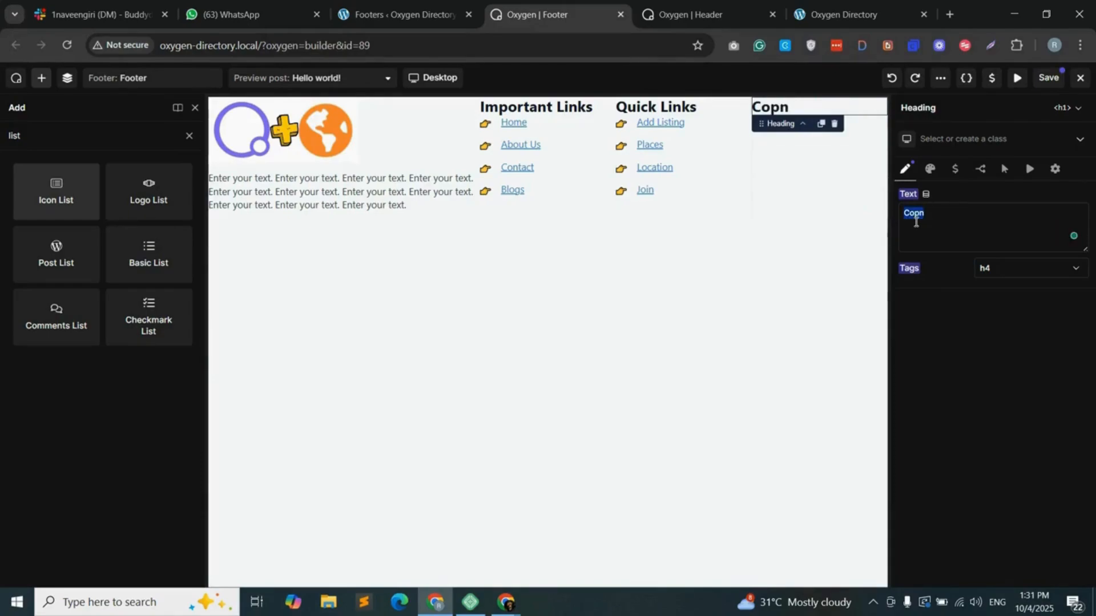
type("Contact")
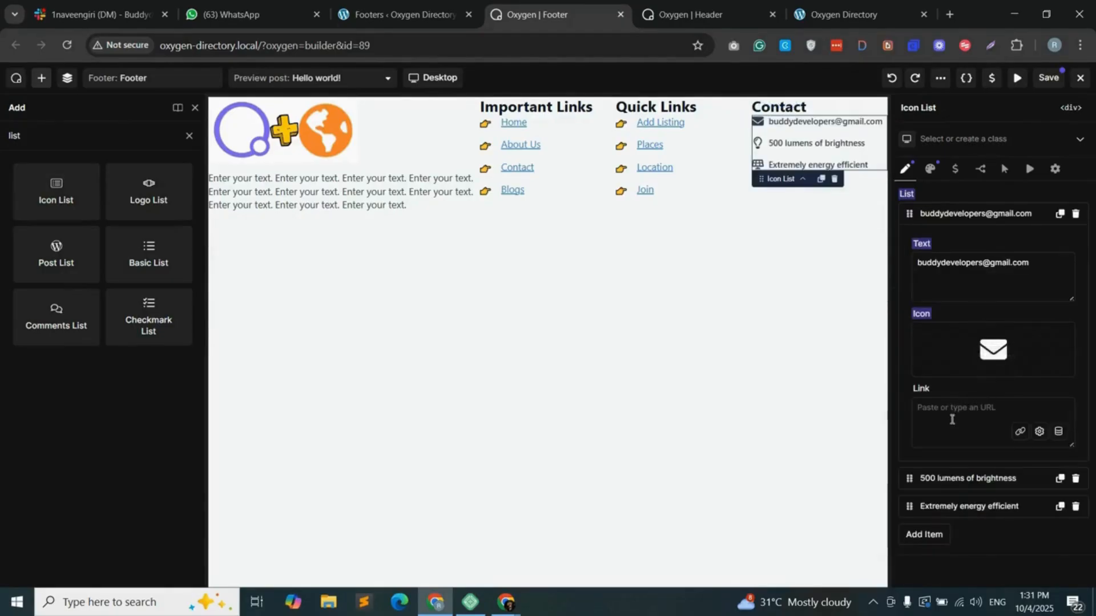
- Set the Contact icon list's second item to the phone number with the phone icon, and delete the third item
left_click(952, 479)
triple_click(947, 290)
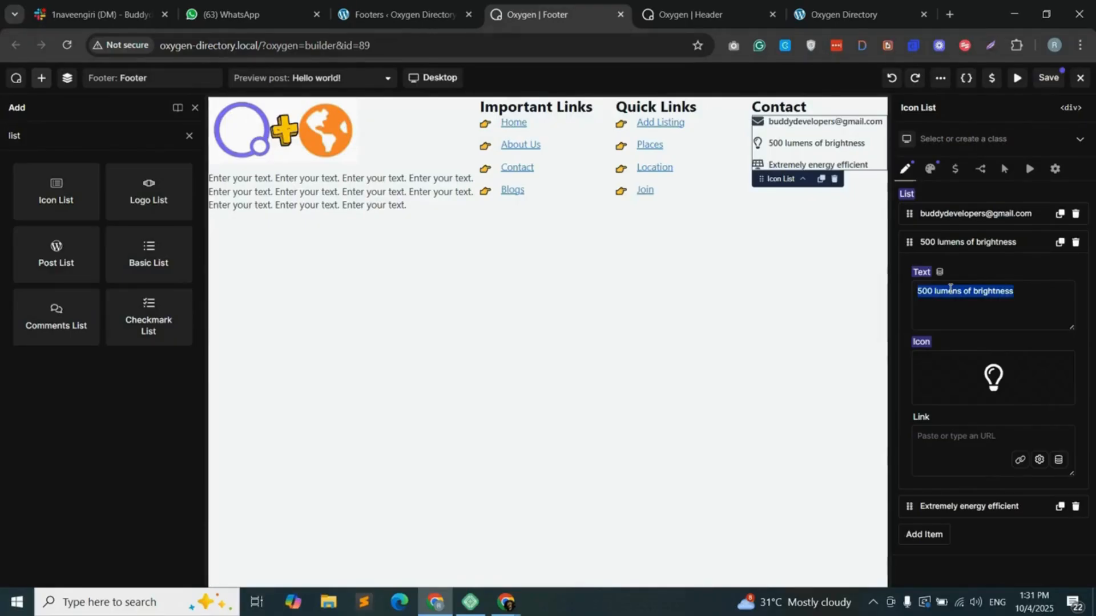
type("09876543")
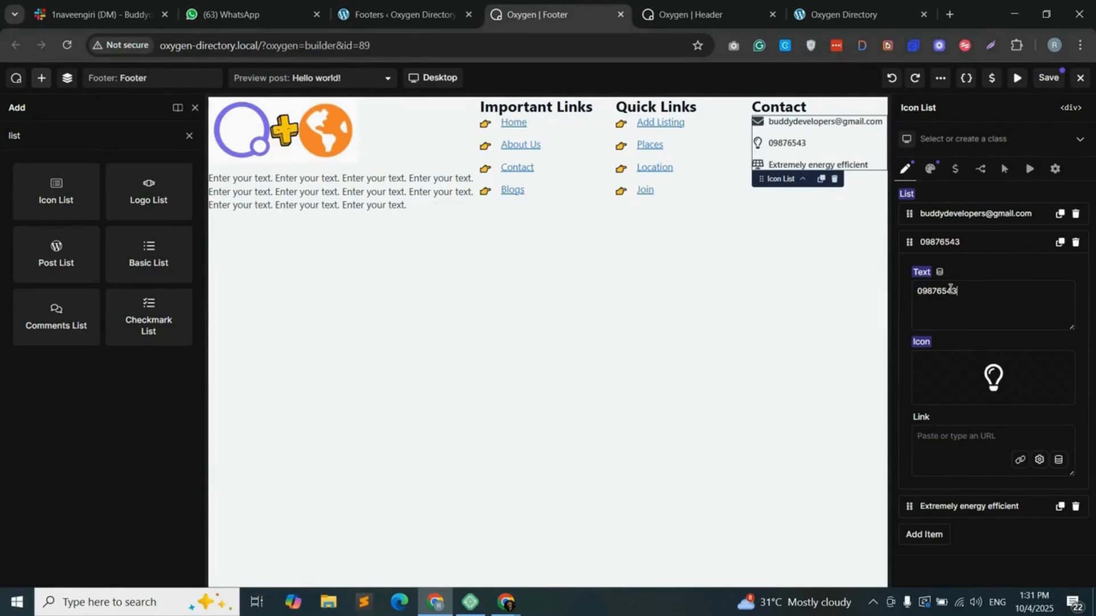
type("21")
left_click(998, 377)
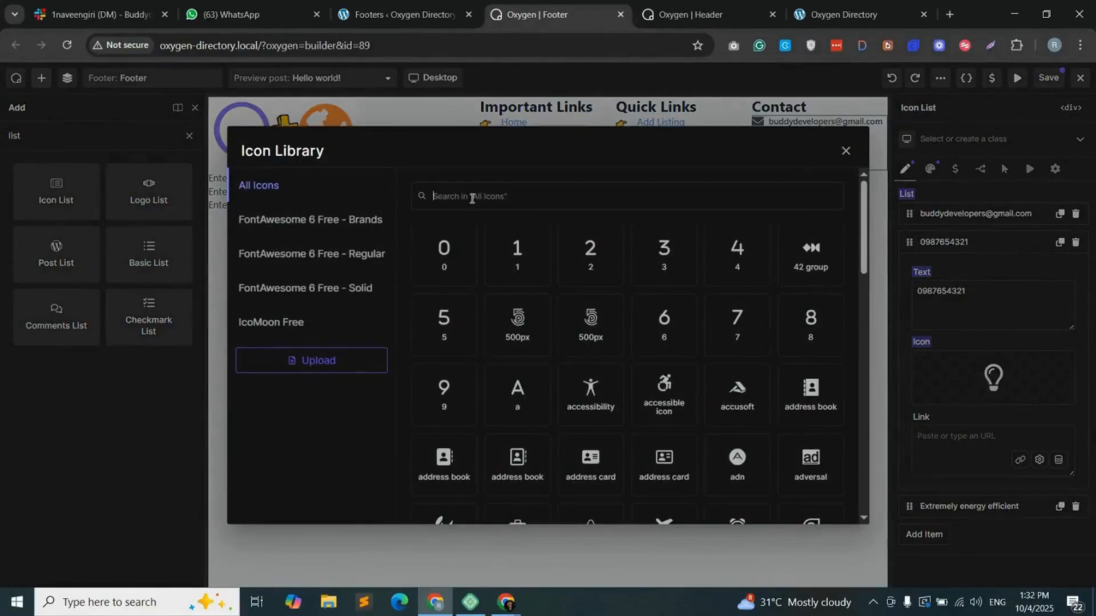
type("phone")
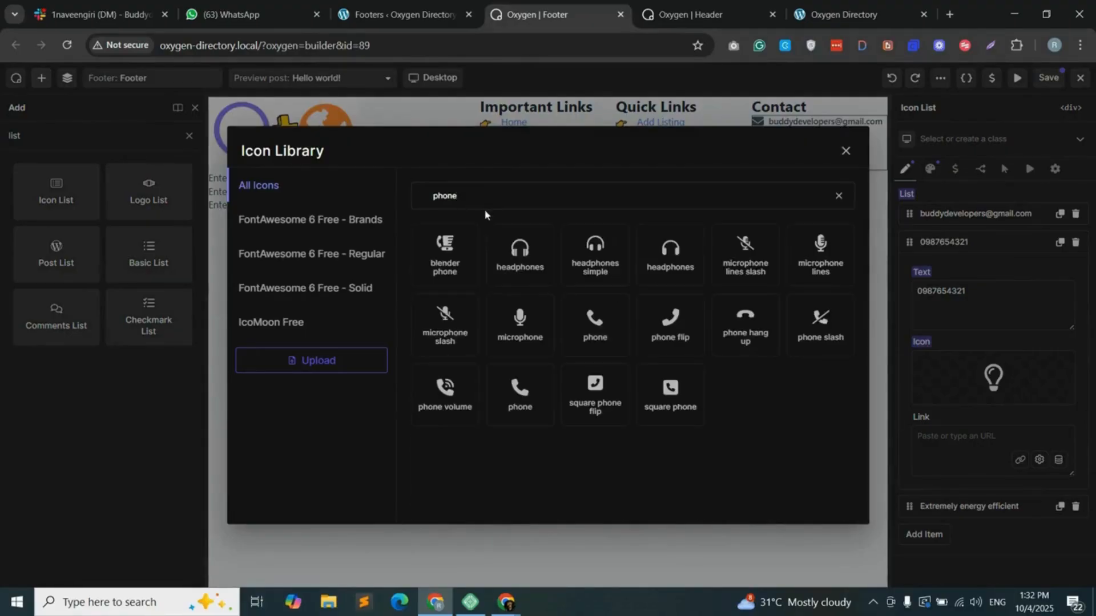
left_click(595, 321)
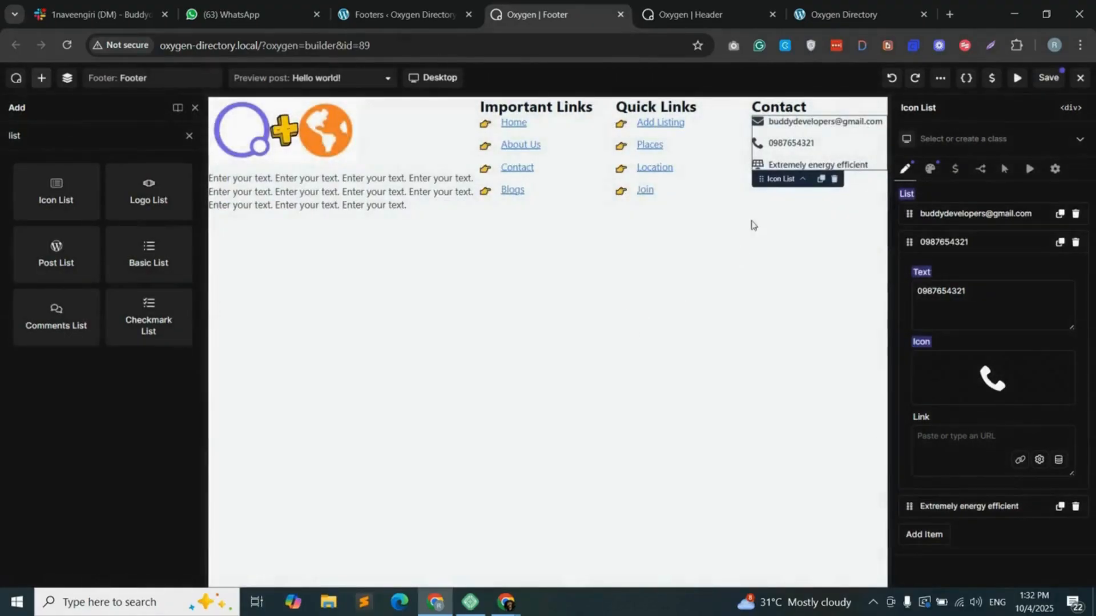
left_click(1075, 506)
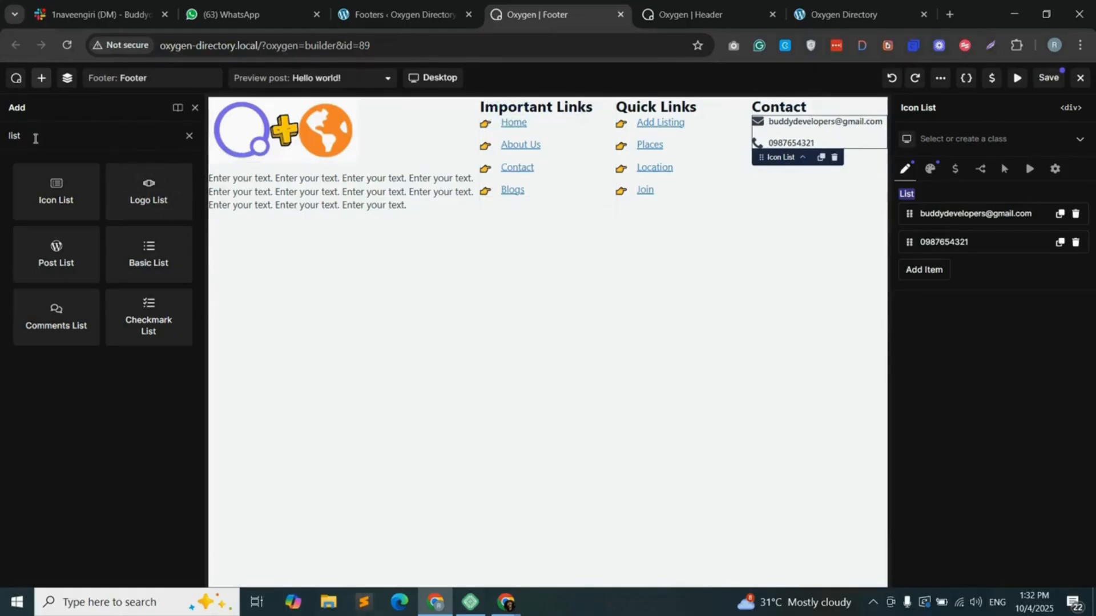
- Find the Social Icons element and add it below the icon list in the Contact column
double_click(35, 139)
type("socials")
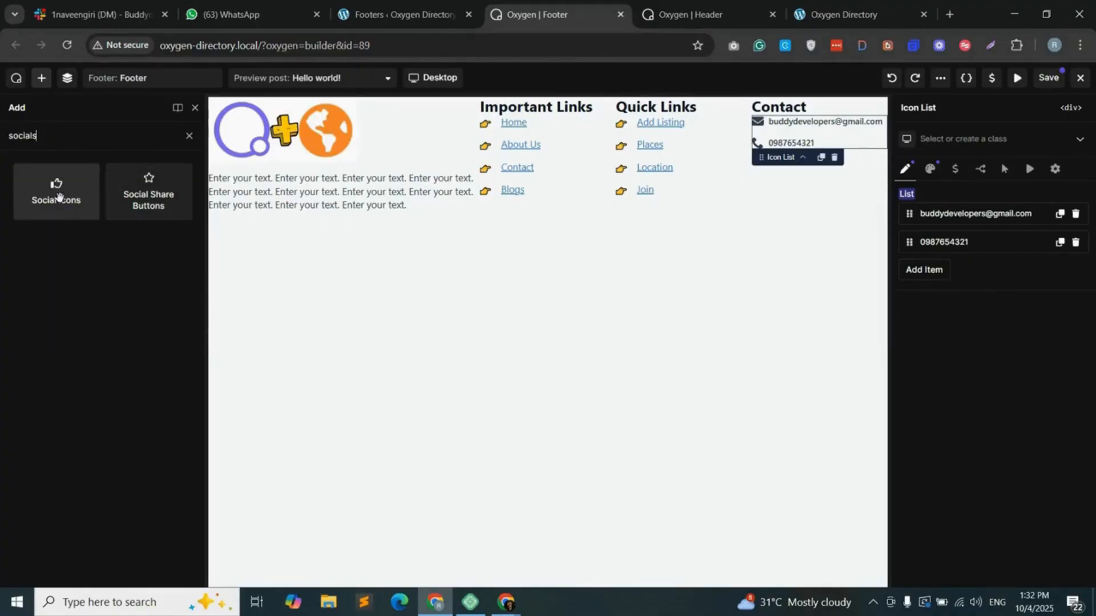
left_click_drag(56, 188, 816, 194)
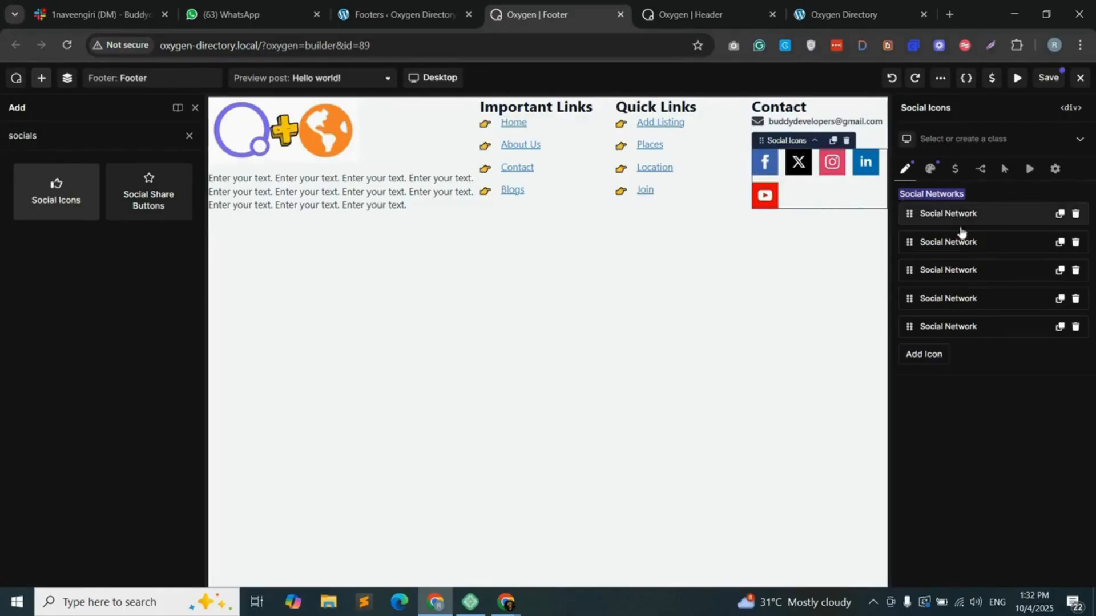
- Reduce the icon size of the Social Icons element to 20 px
left_click(931, 169)
left_click(947, 200)
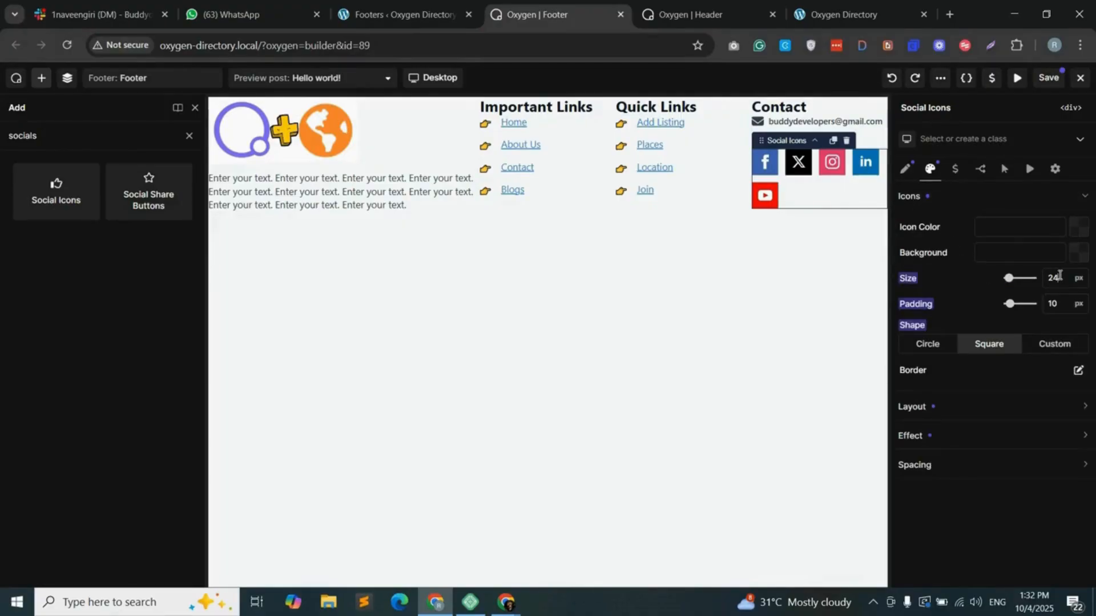
key("Down")
key("Down")
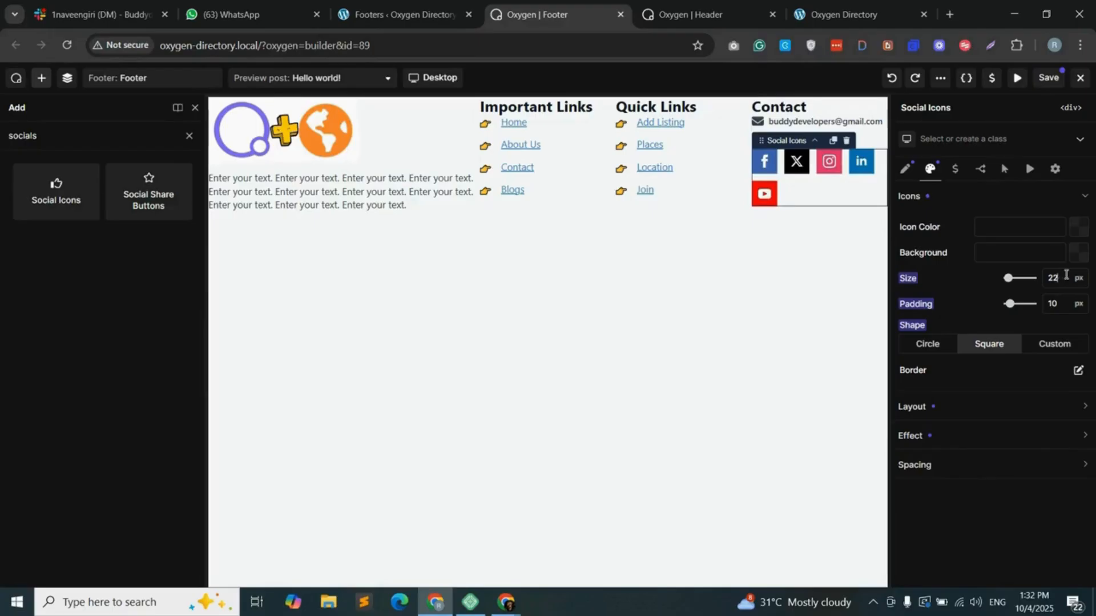
key("Down")
key("Down")
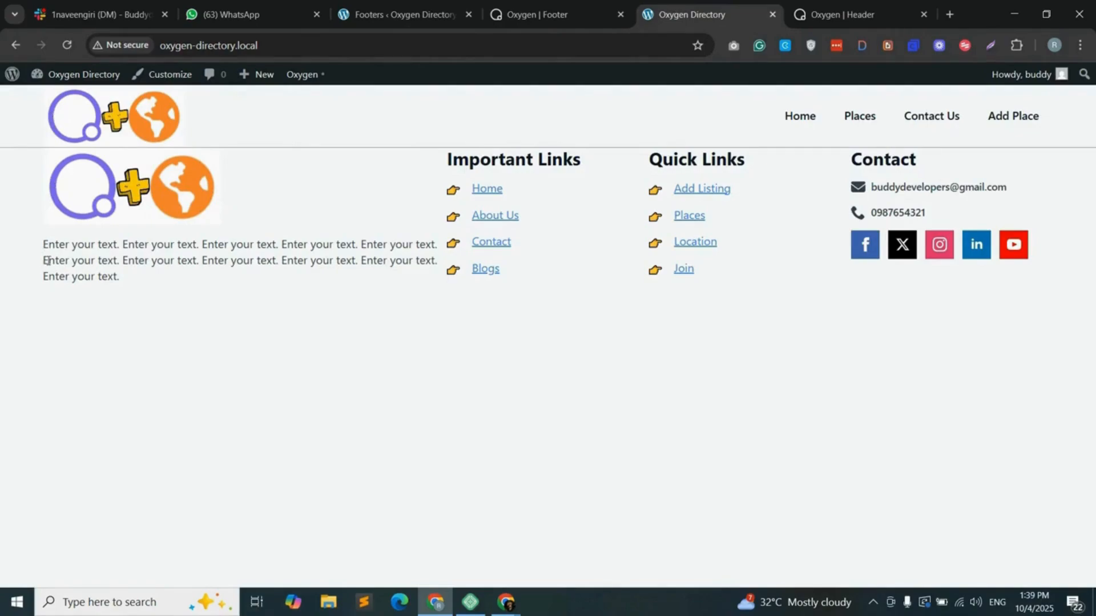
- Reload the site's front end to check the footer layout and the padding of its text block
left_click(71, 41)
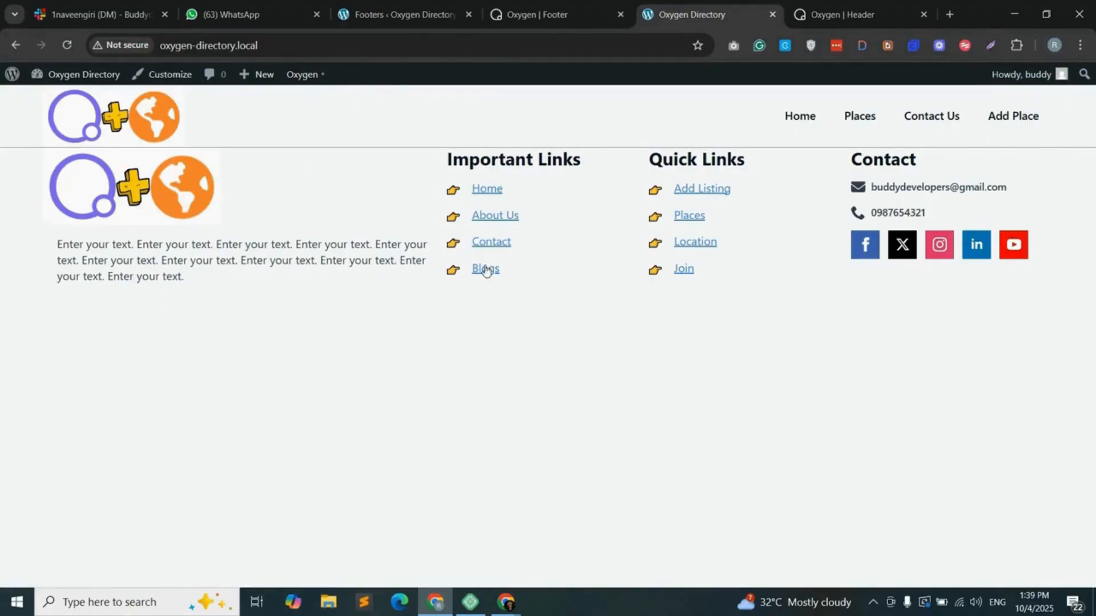
left_click(67, 45)
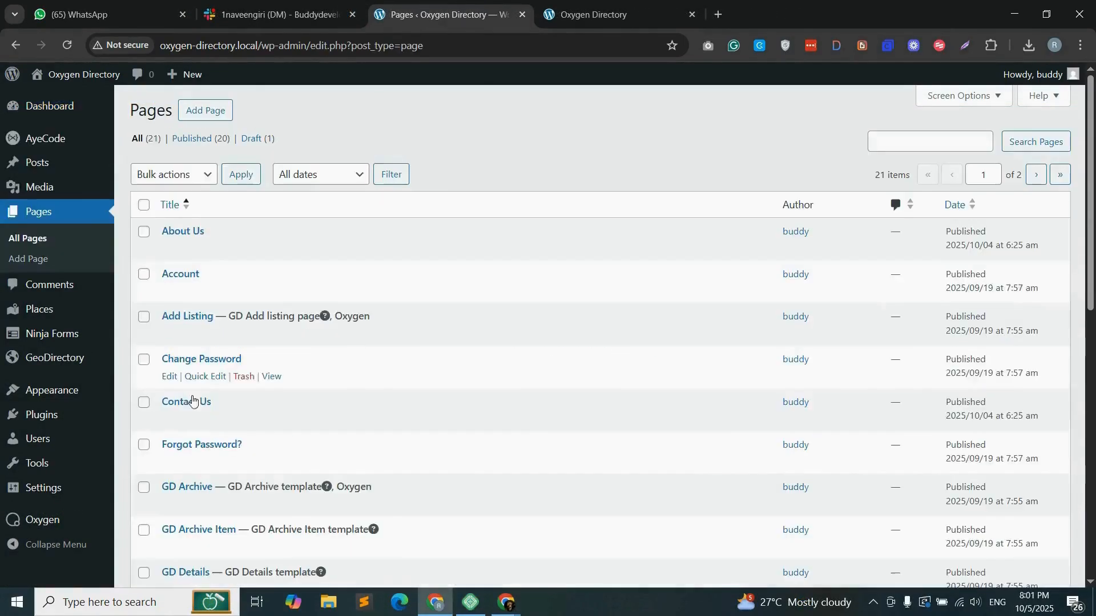
- In the Reading settings, make the homepage display the static page "Home" and save the changes
scroll(213, 361, "down", 2)
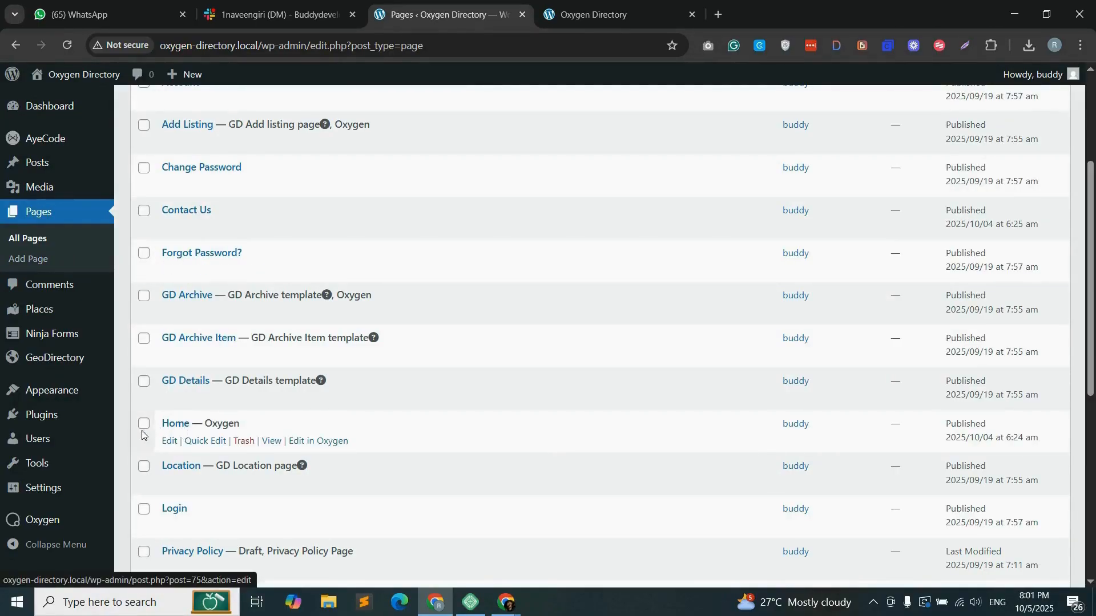
mouse_move(50, 492)
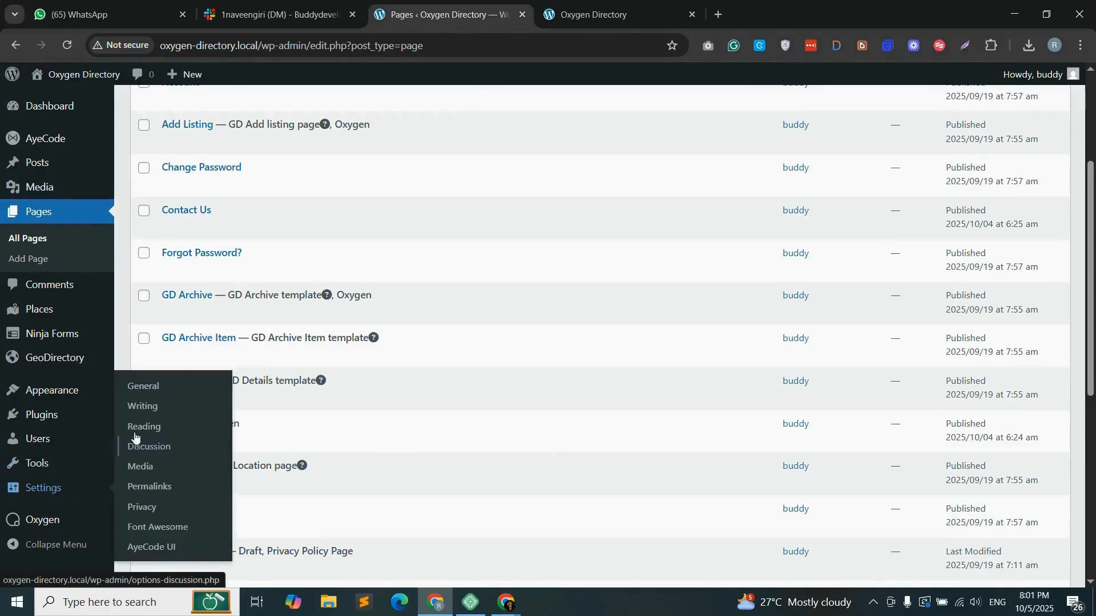
left_click(156, 427)
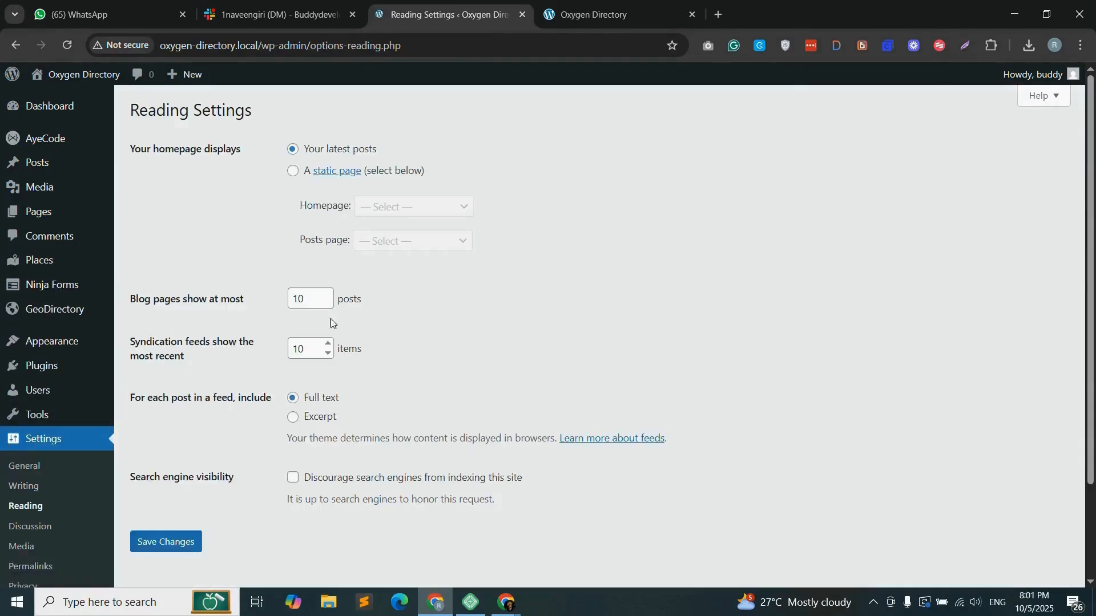
left_click(295, 172)
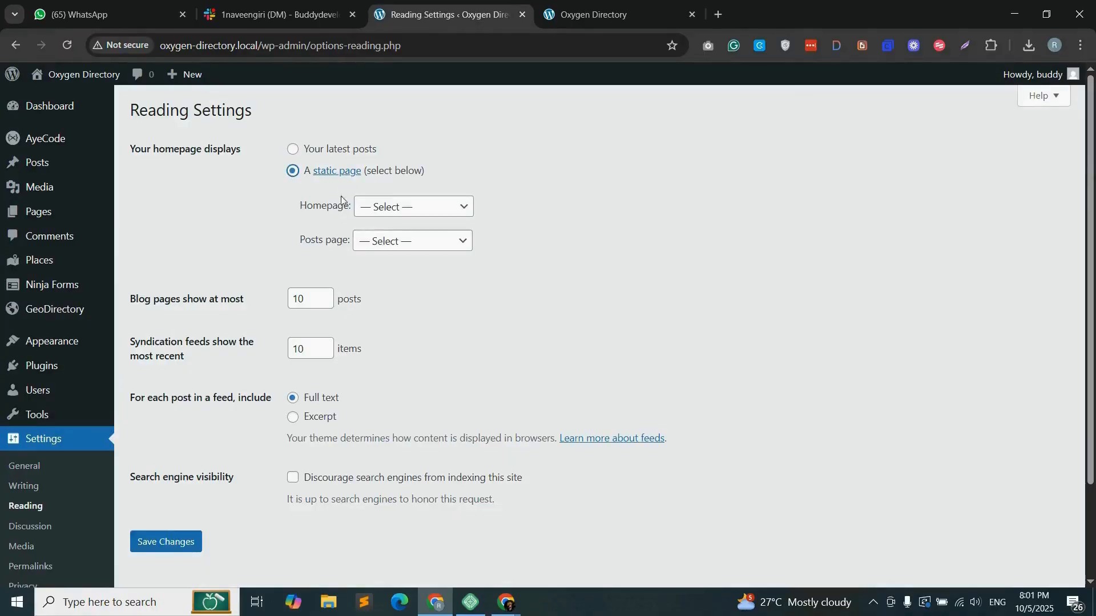
left_click(401, 207)
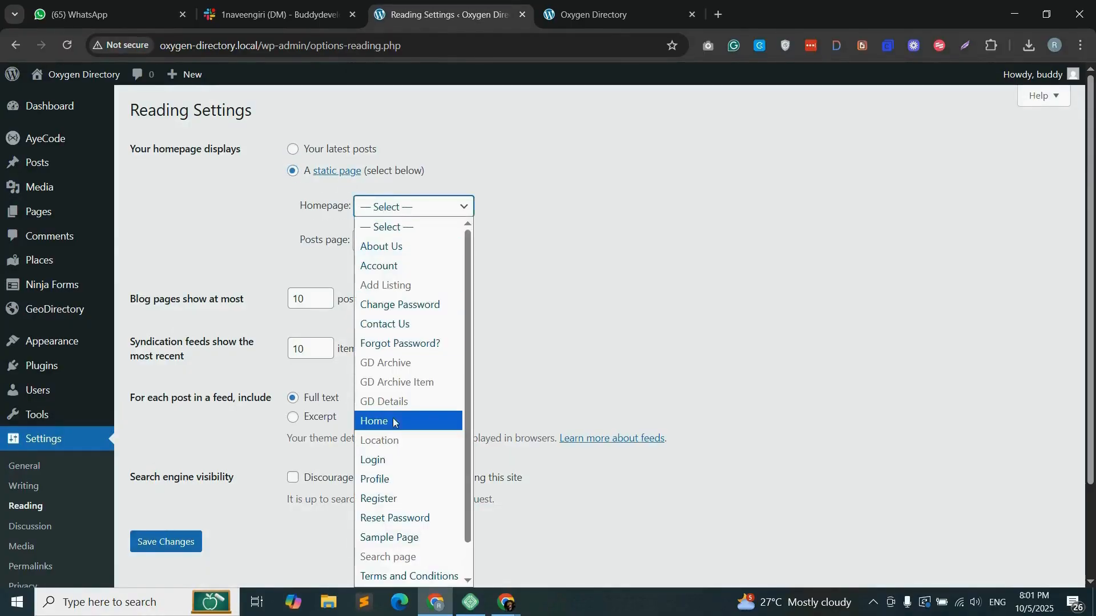
left_click(411, 427)
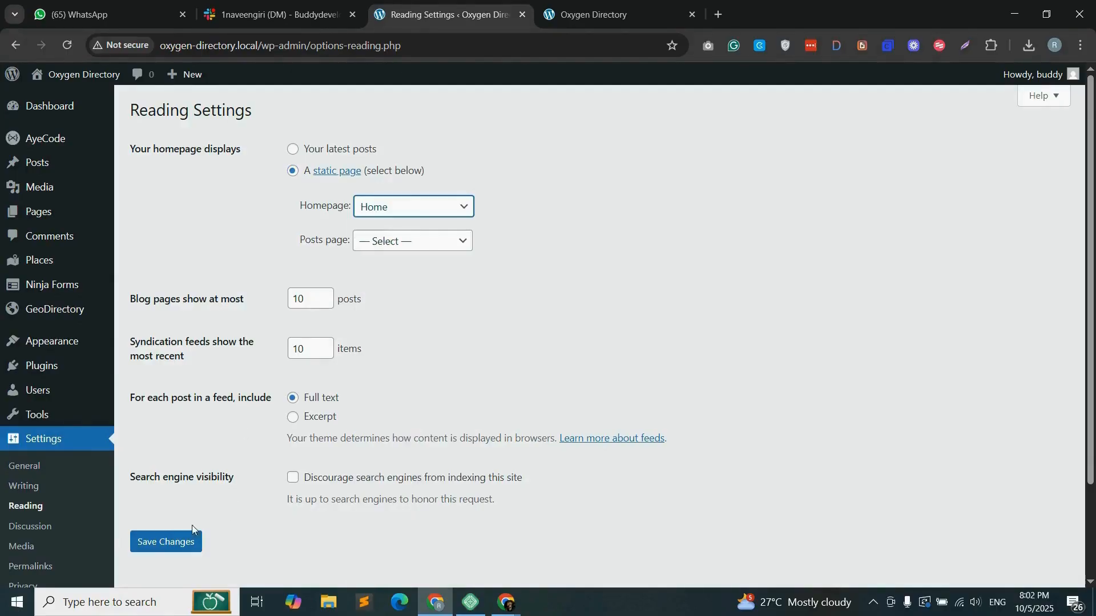
left_click(167, 547)
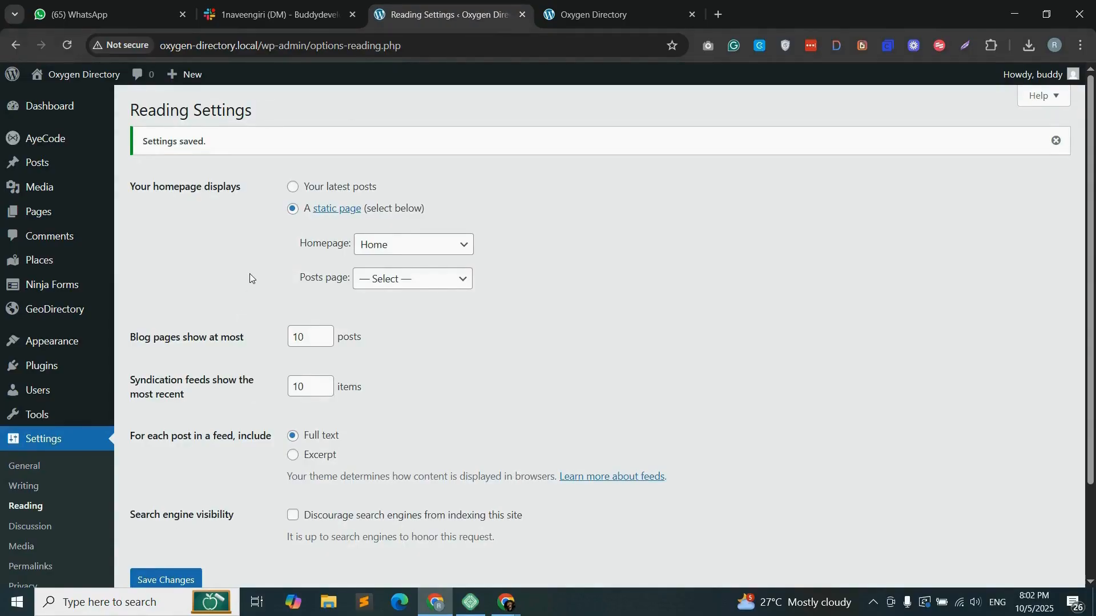
- Find the Home page in the list of all pages and open it for editing in Oxygen
mouse_move(45, 214)
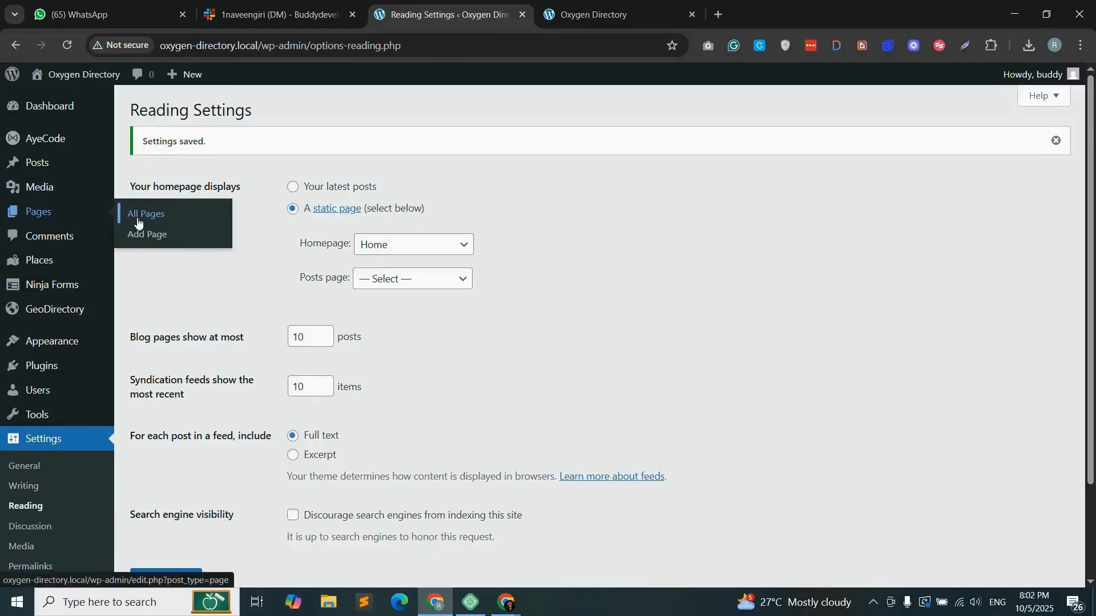
left_click(159, 223)
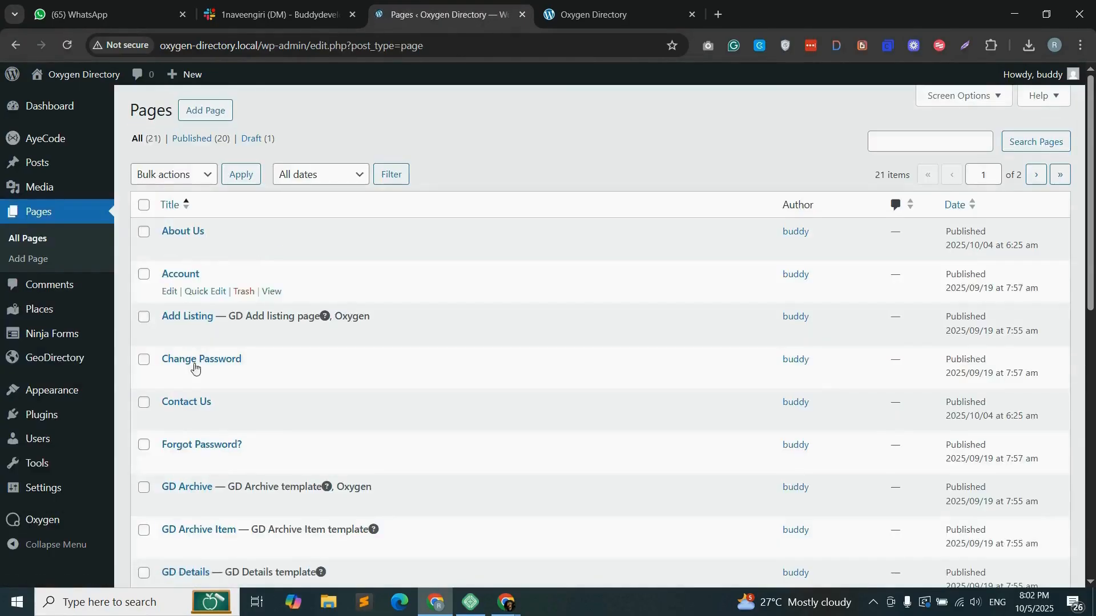
scroll(221, 465, "down", 2)
scroll(222, 465, "down", 1)
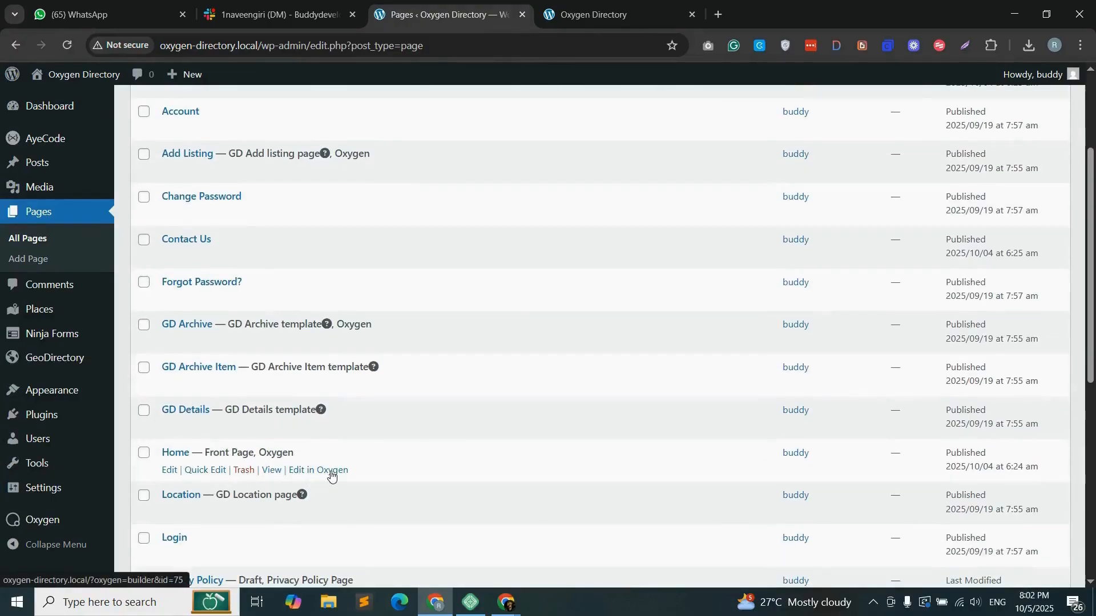
left_click(169, 476)
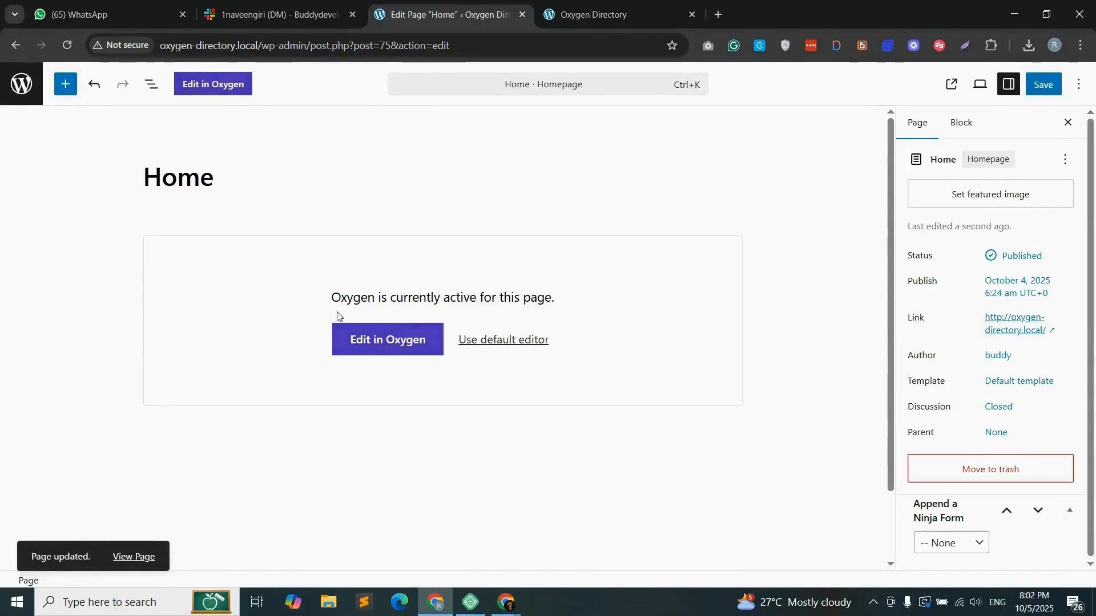
left_click(223, 90)
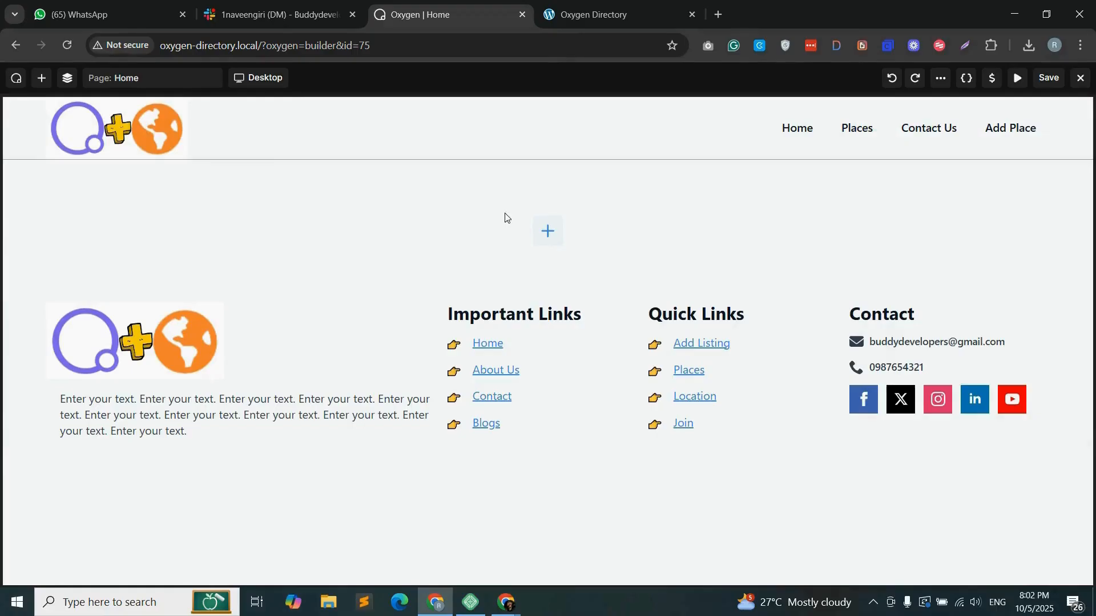
left_click(548, 230)
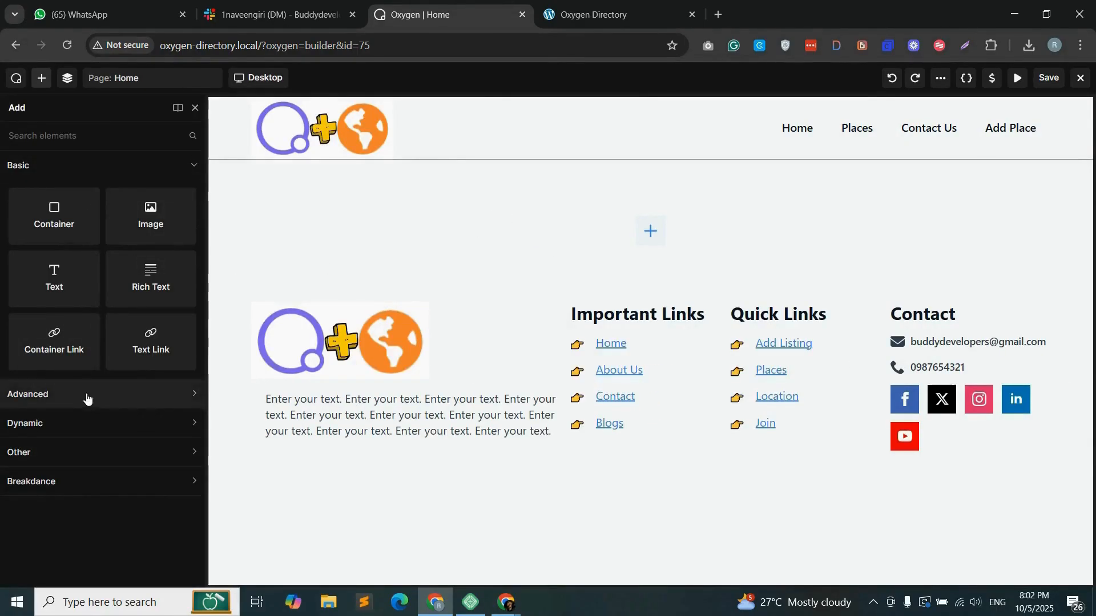
left_click_drag(54, 220, 565, 236)
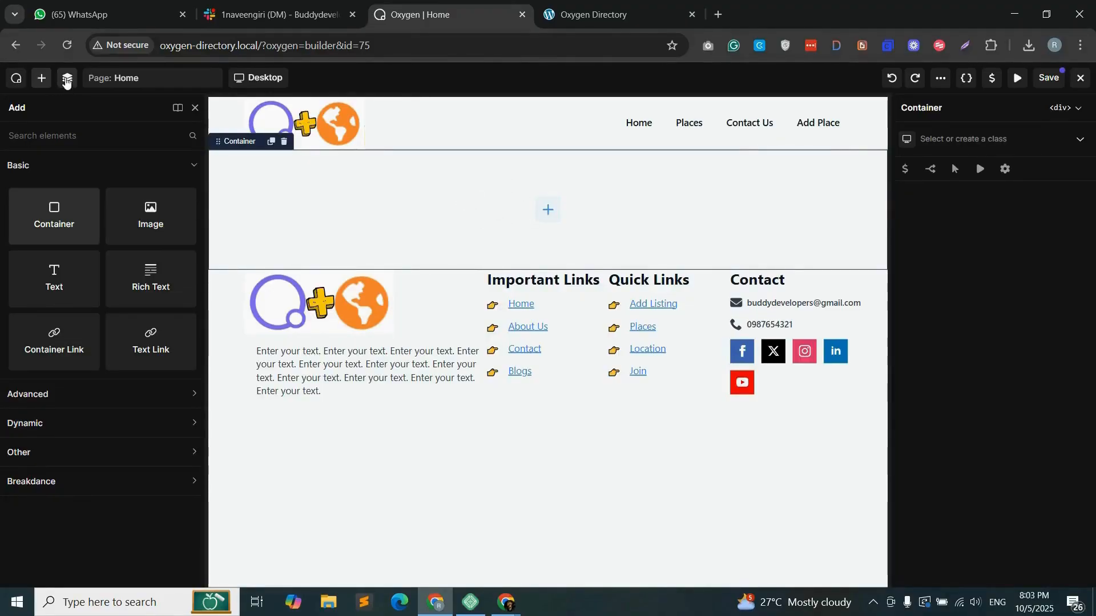
left_click(68, 78)
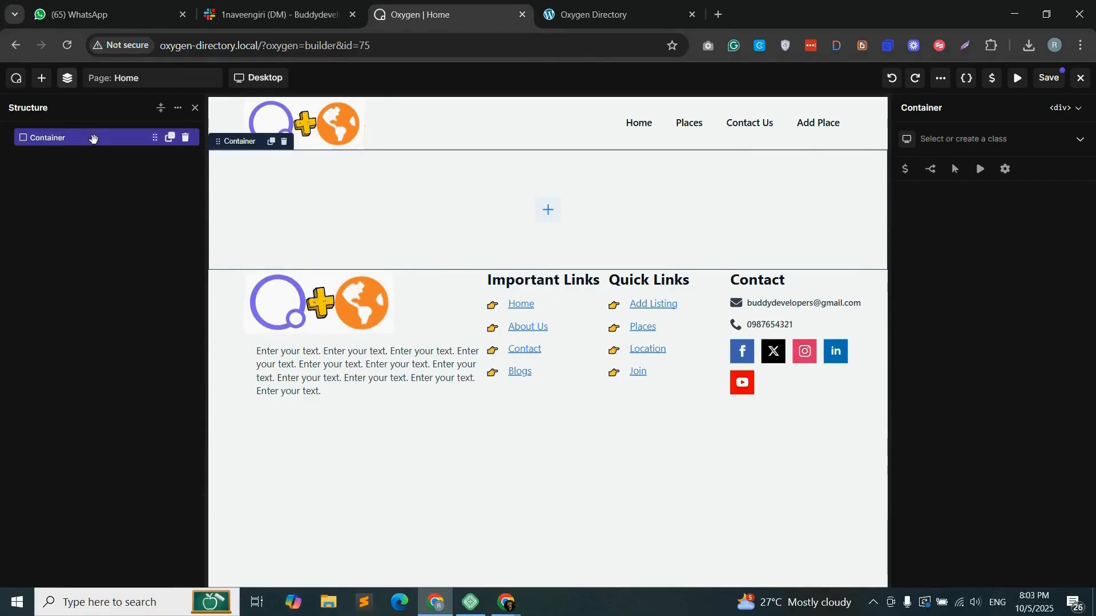
left_click(958, 139)
type("her")
left_click(958, 175)
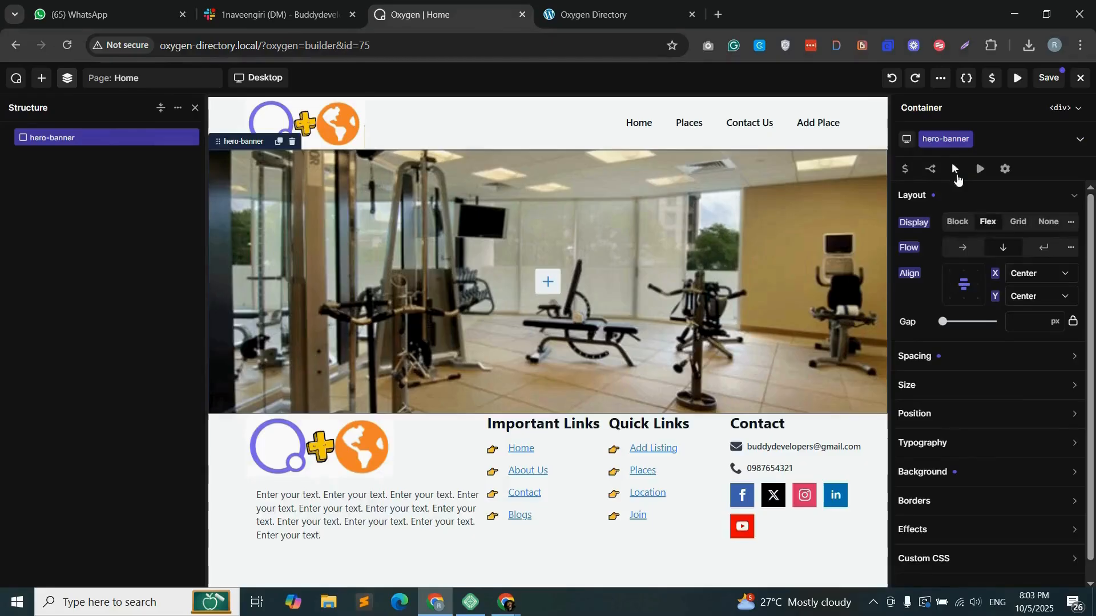
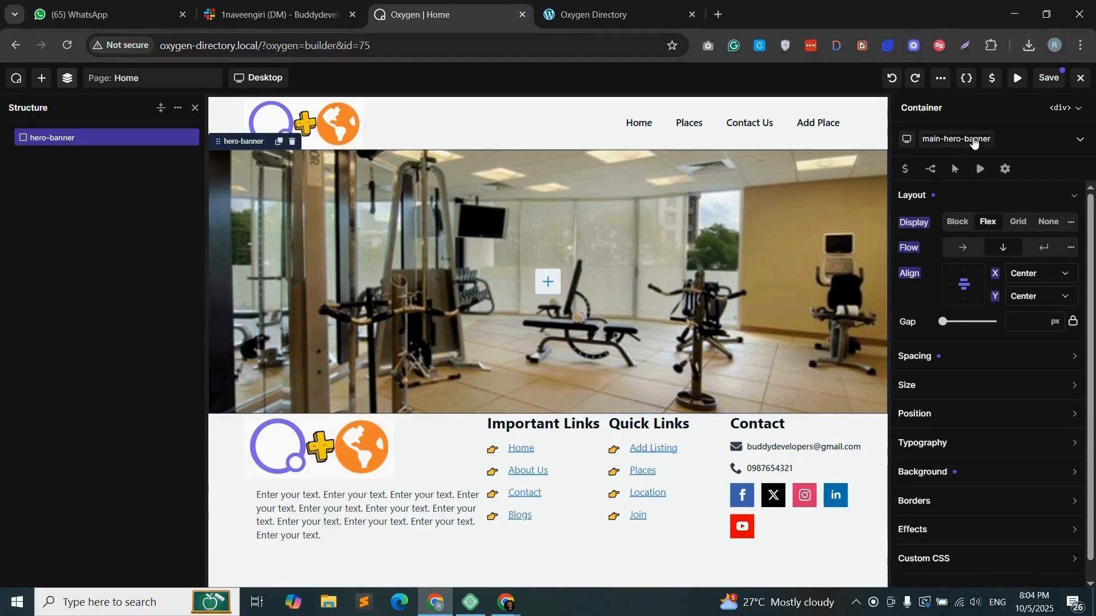
key("Return")
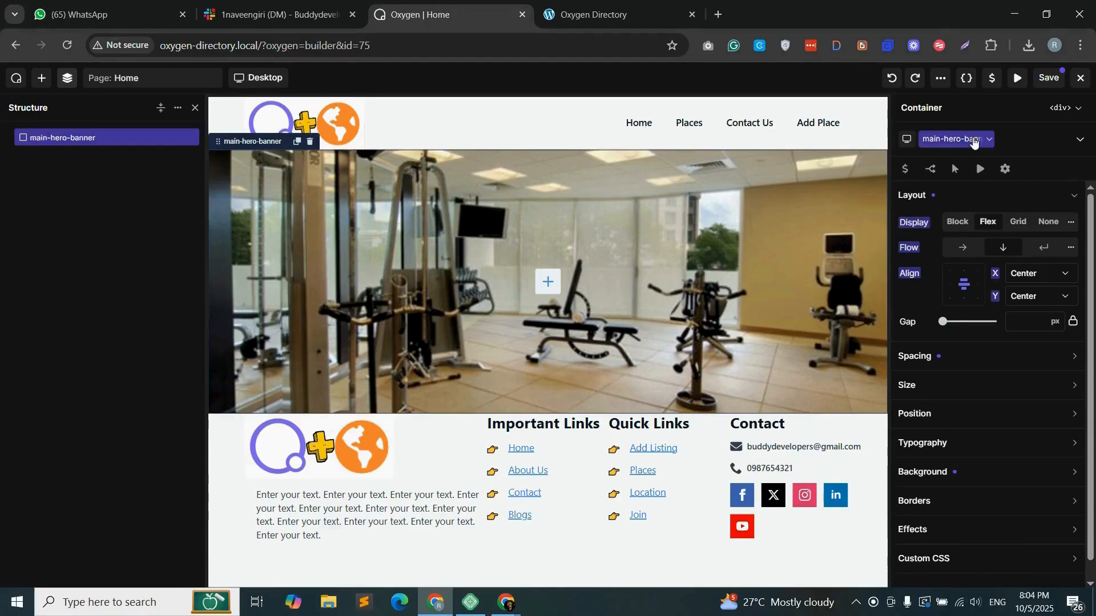
left_click(1022, 141)
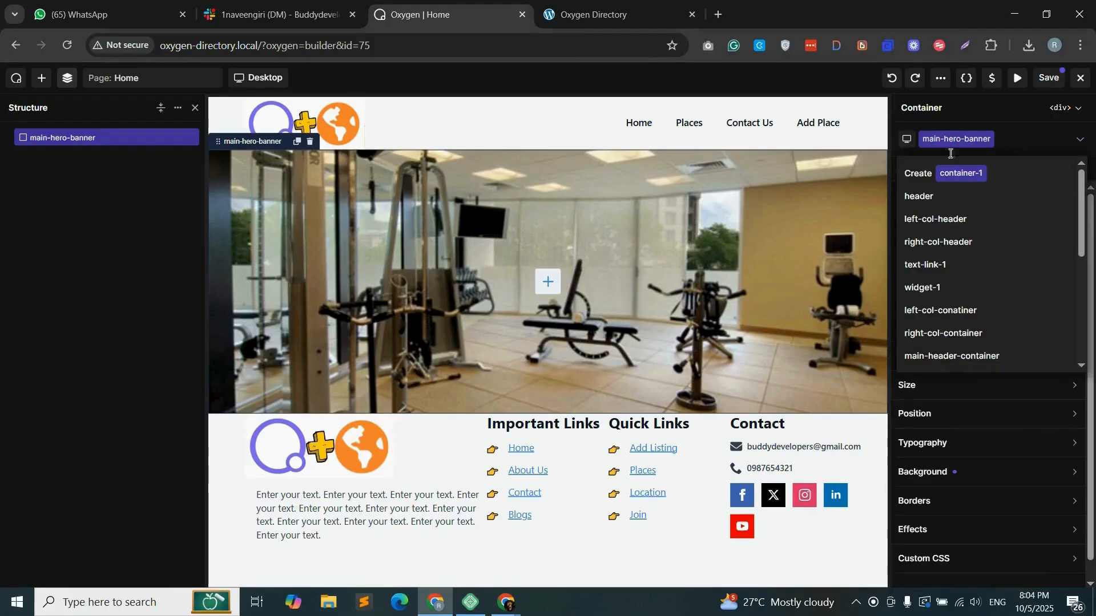
mouse_move(184, 143)
left_click(185, 138)
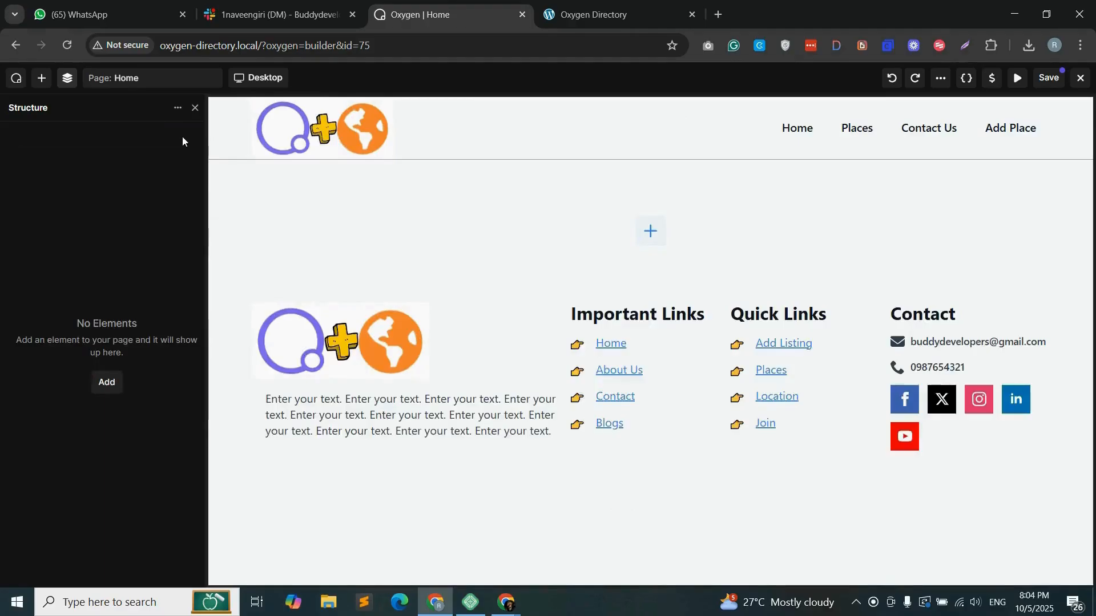
- Add a new container to the empty Home page and create the class "main-hero-sectiom" for it
left_click(650, 237)
left_click_drag(68, 218, 549, 226)
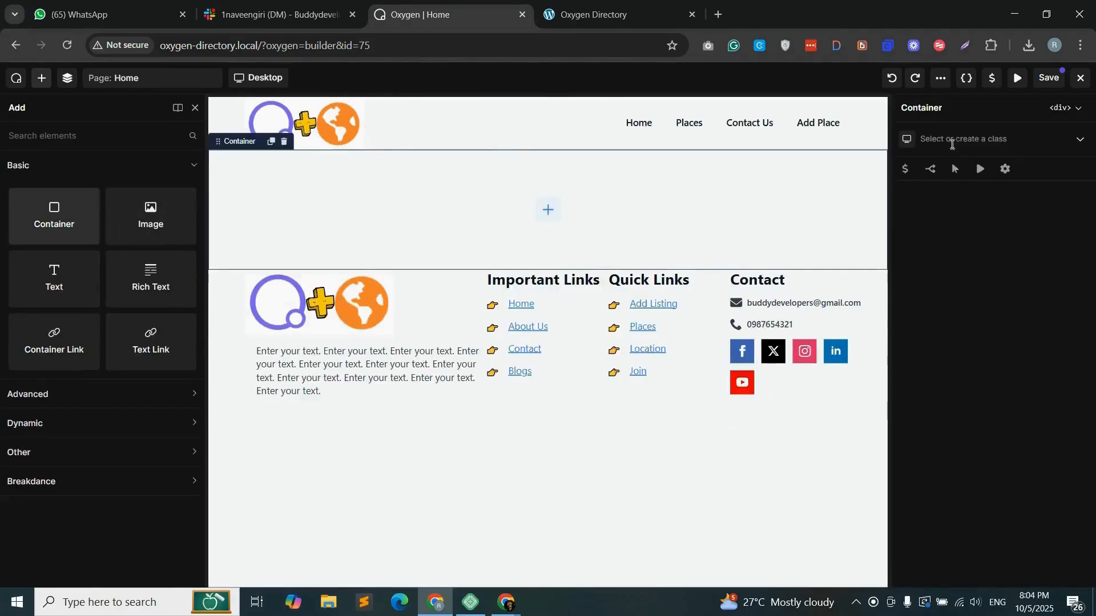
left_click(952, 144)
type("main-her")
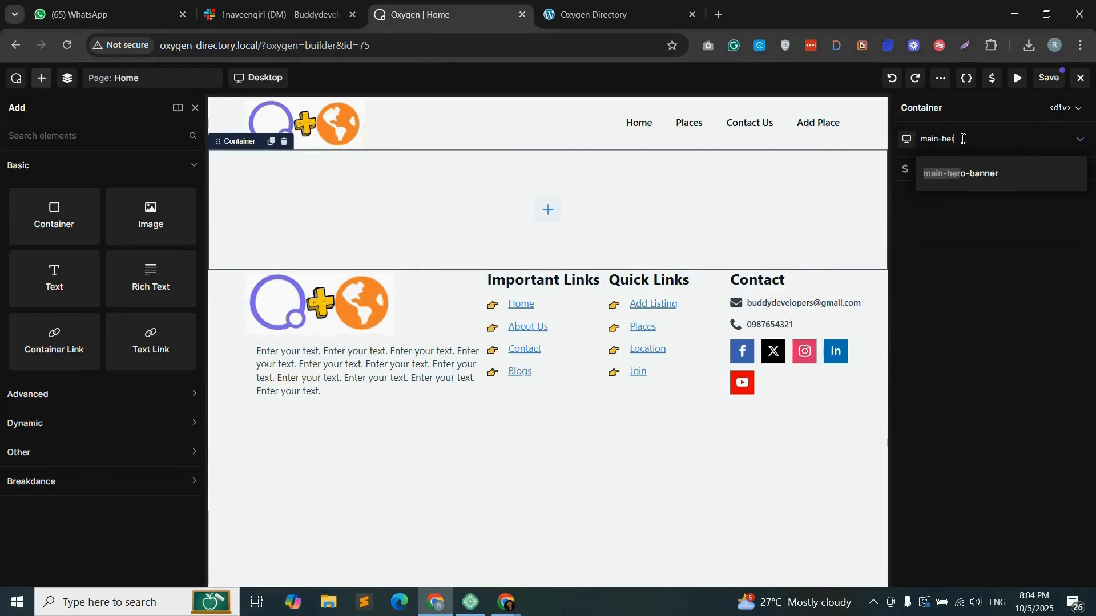
type("o-sectiom")
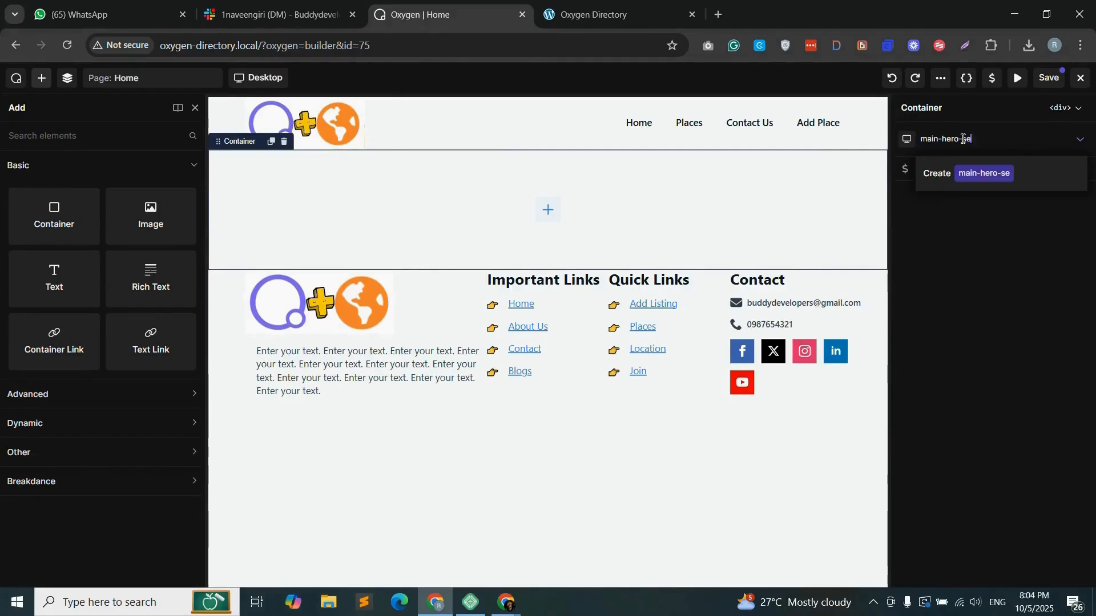
left_click(979, 177)
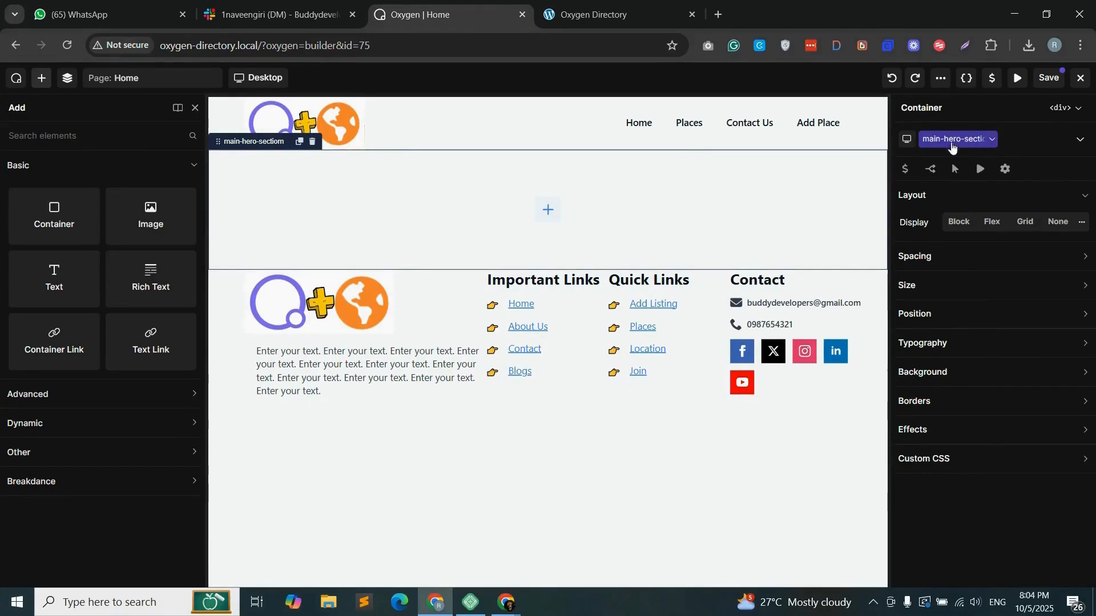
- Give the hero container a background image, choosing the New York City street photo from the media library
left_click(960, 374)
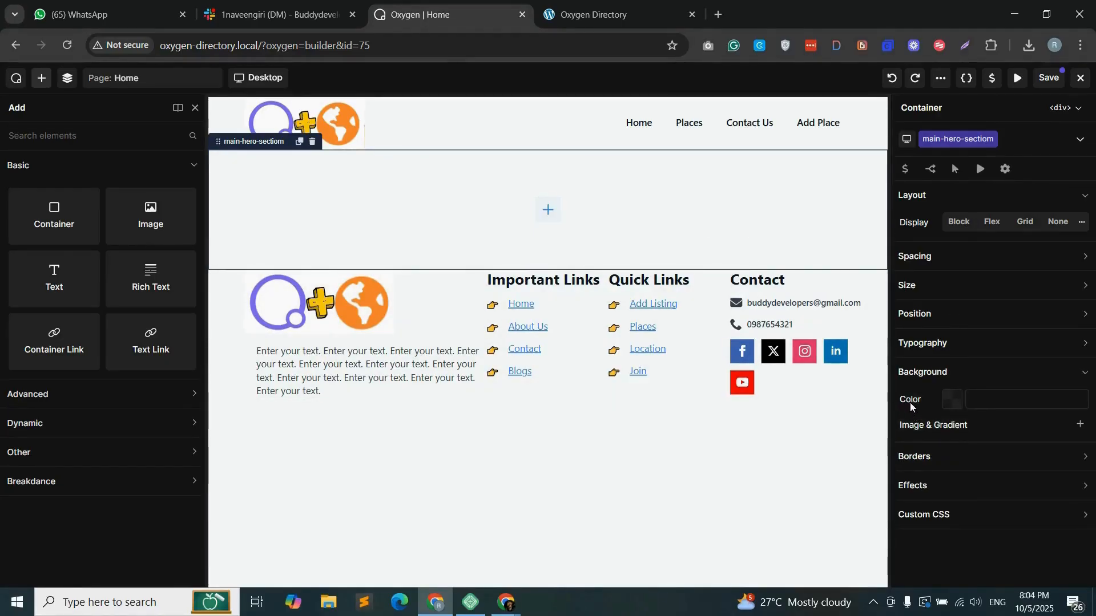
left_click(1079, 427)
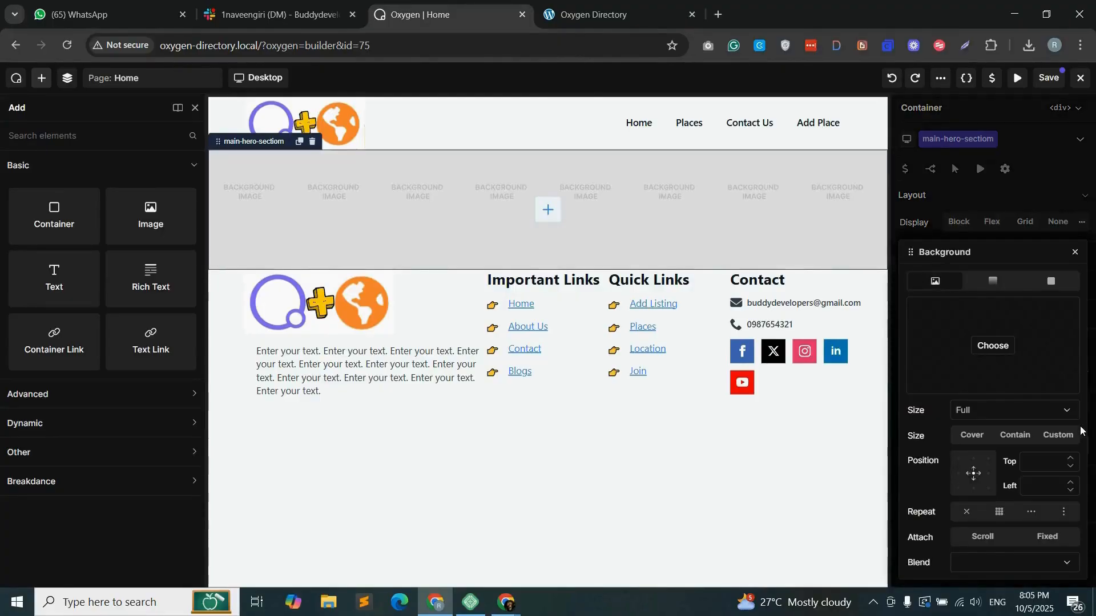
left_click(996, 347)
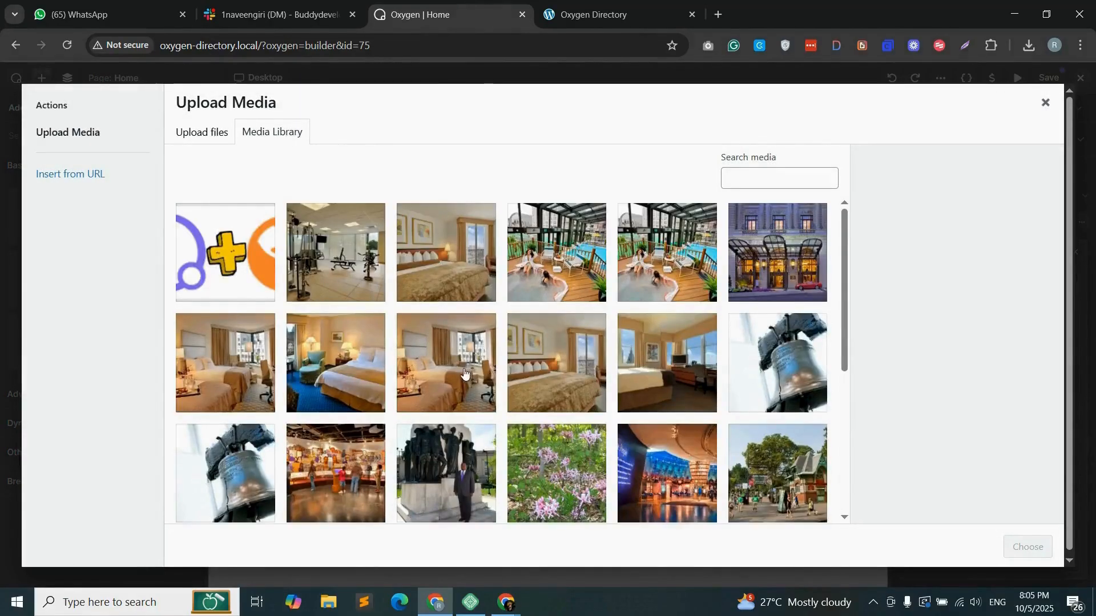
scroll(463, 372, "down", 2)
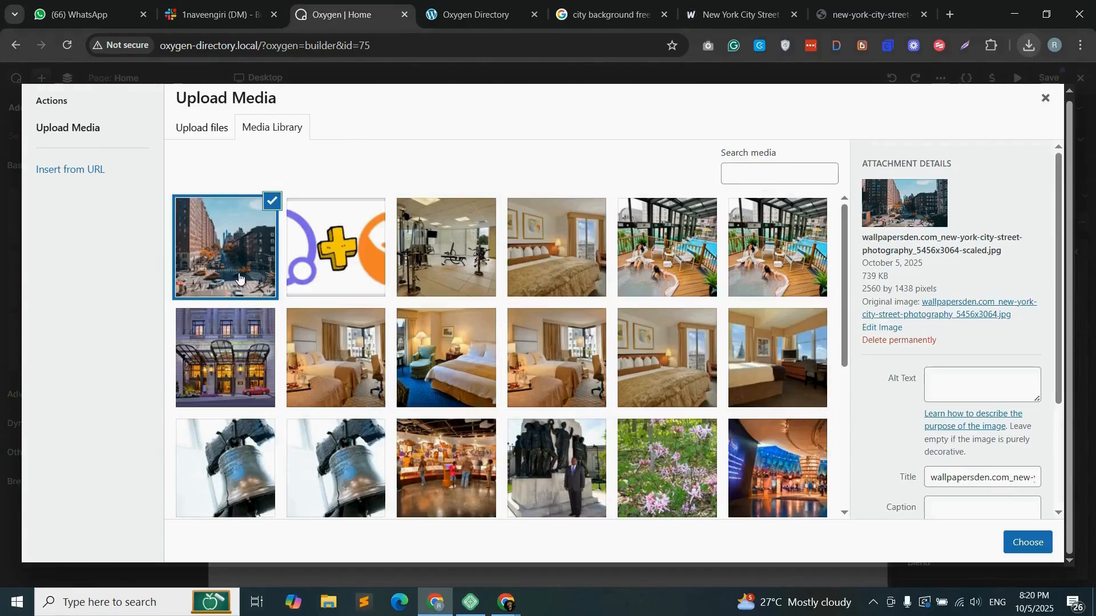
left_click(1027, 543)
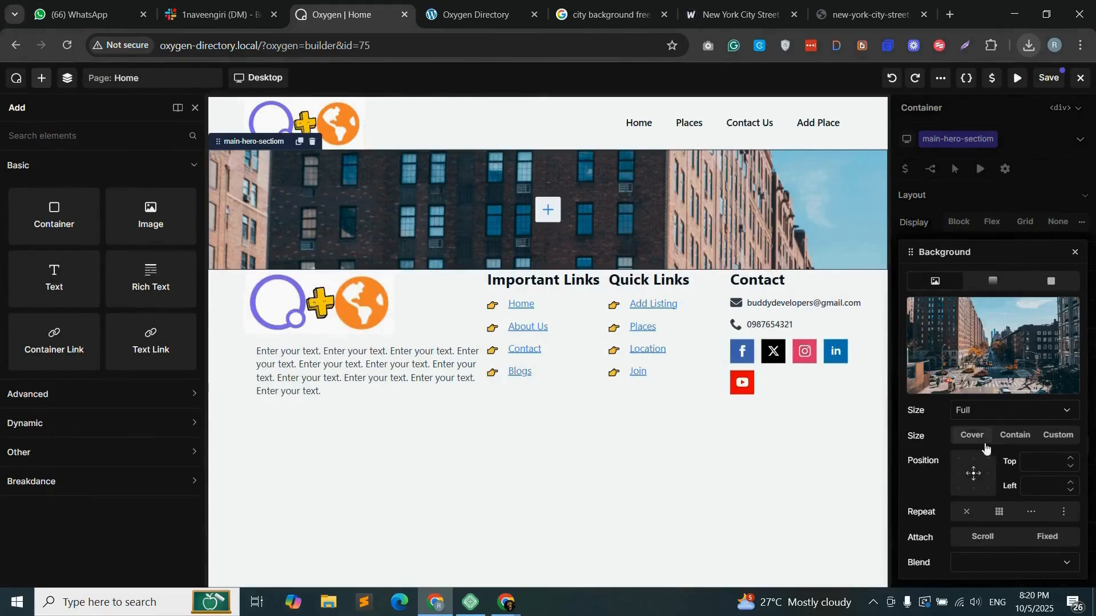
- Set the hero background image to Full resolution with Cover sizing and centre it at position 50 top, 50 left
left_click(1003, 419)
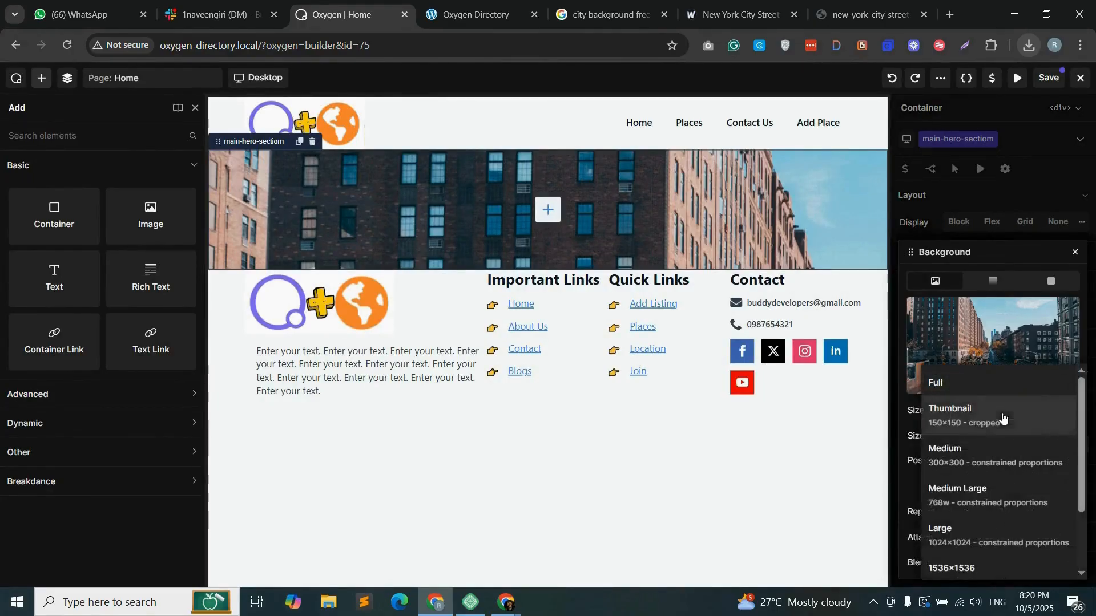
left_click(968, 389)
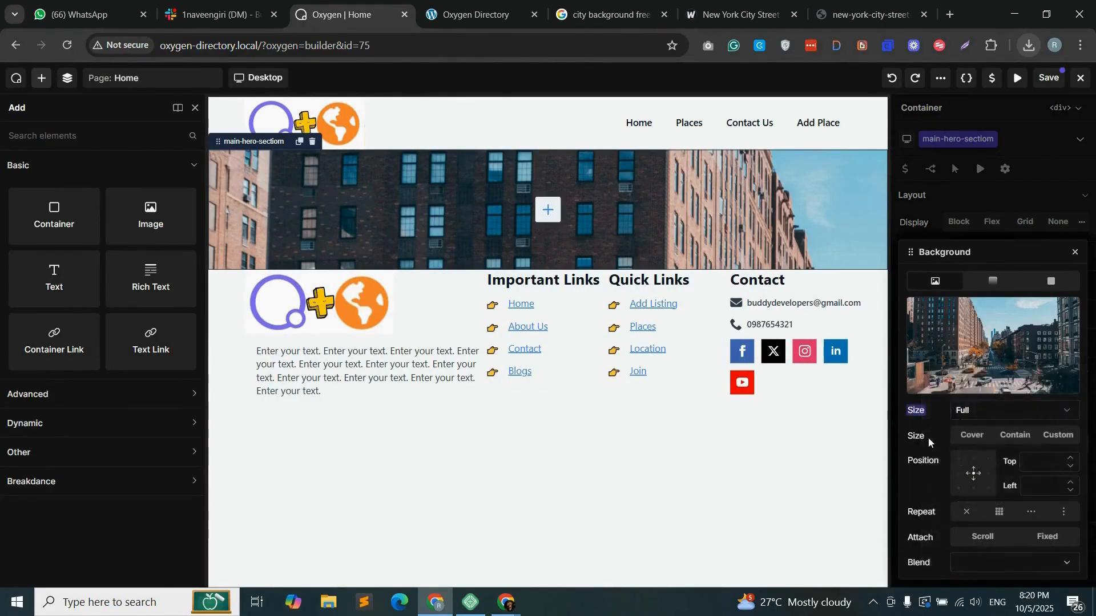
left_click(973, 437)
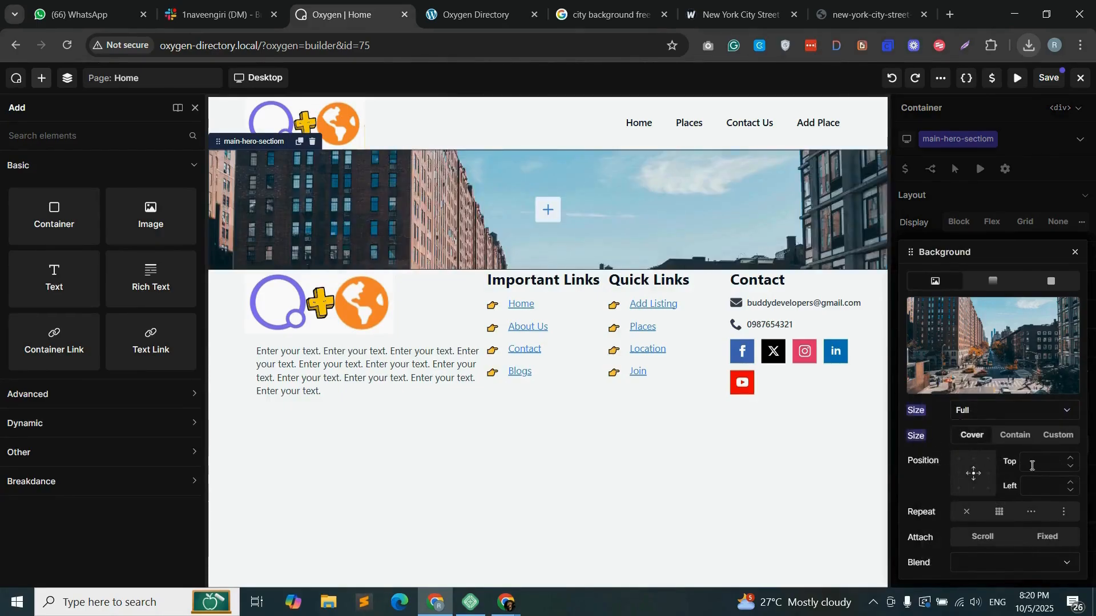
left_click(973, 473)
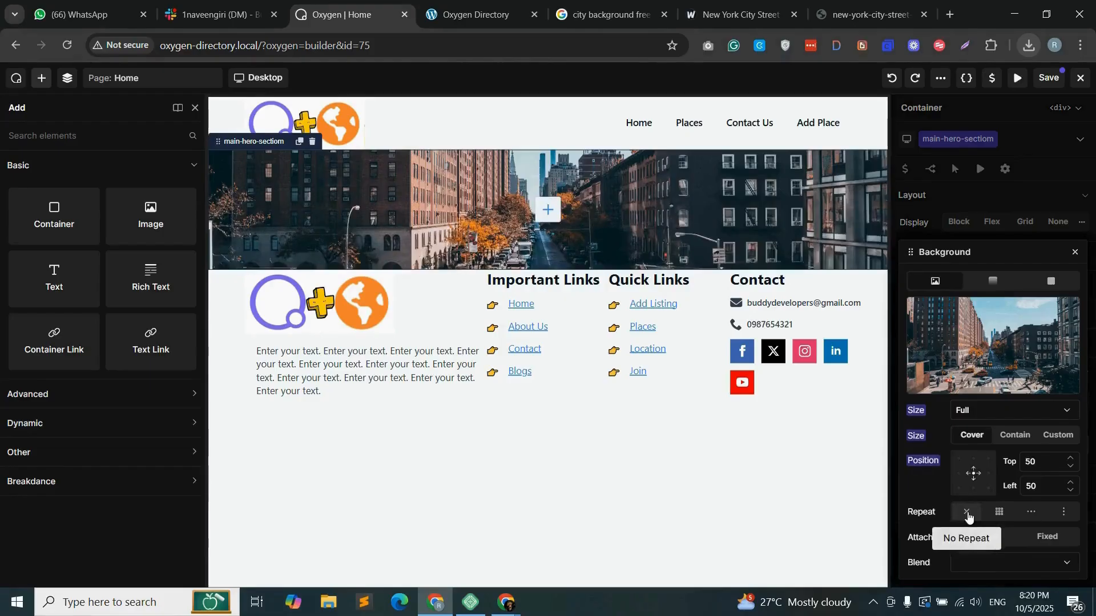
- Give the hero container 120 px of padding at both its top and bottom
left_click(987, 304)
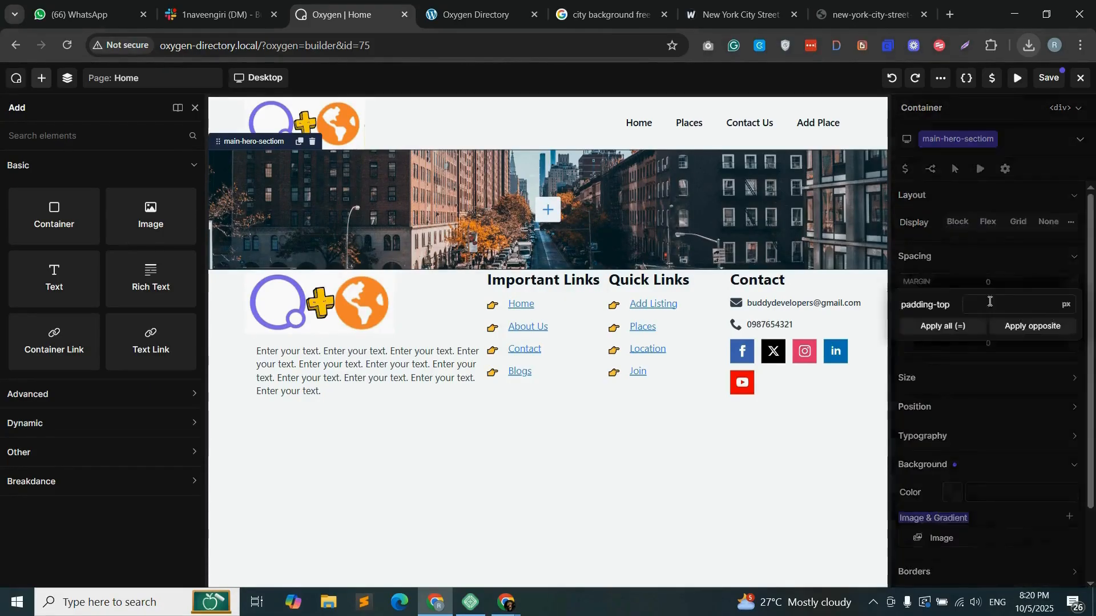
type("120")
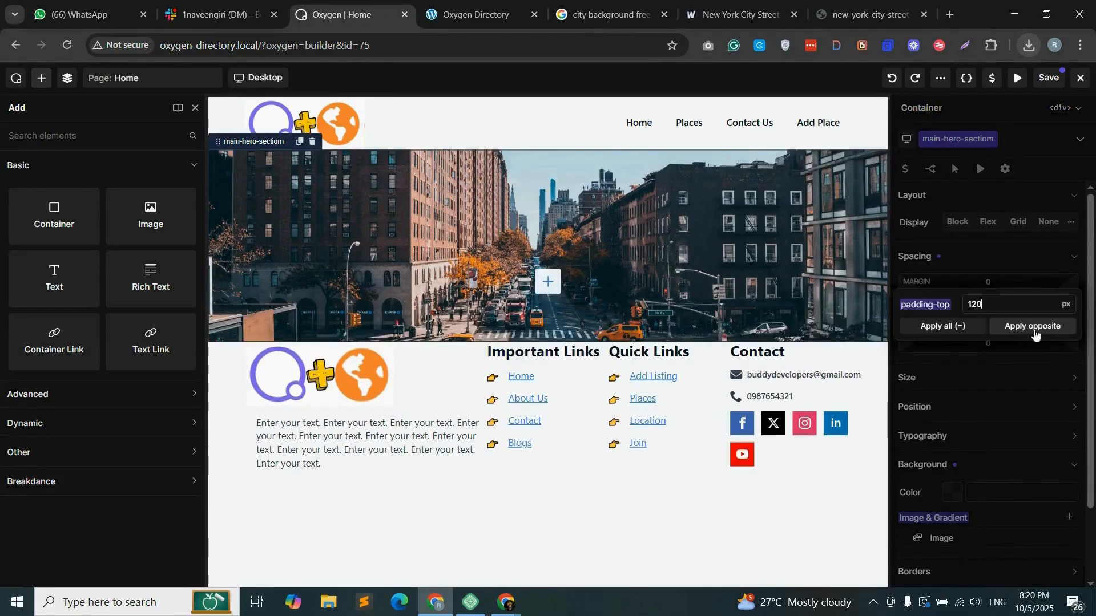
left_click(1034, 330)
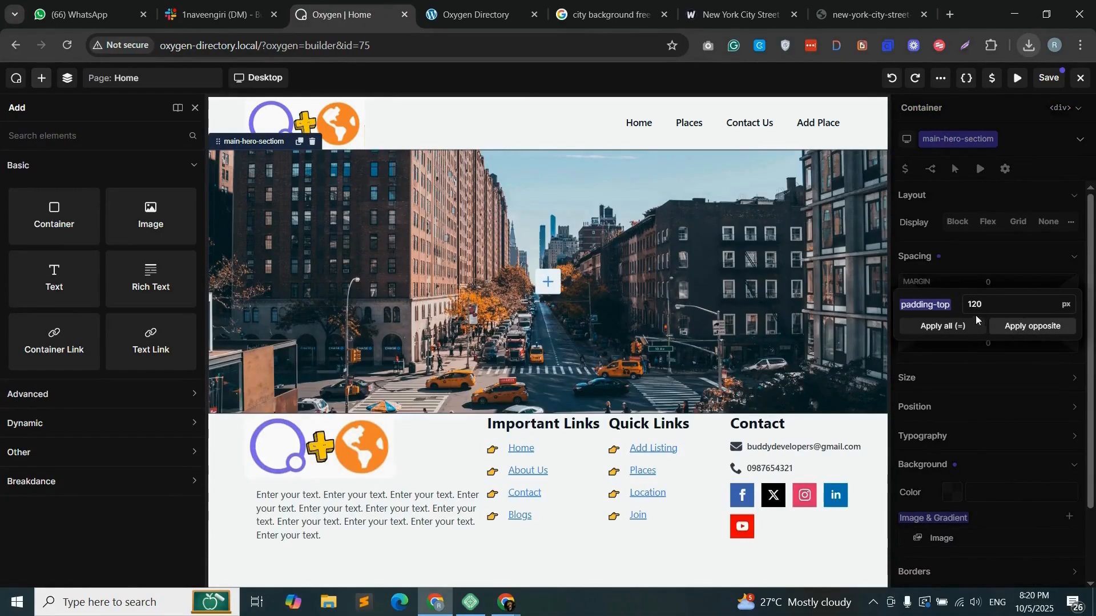
- Find the Heading element and add it inside the hero container
left_click(84, 137)
type("head")
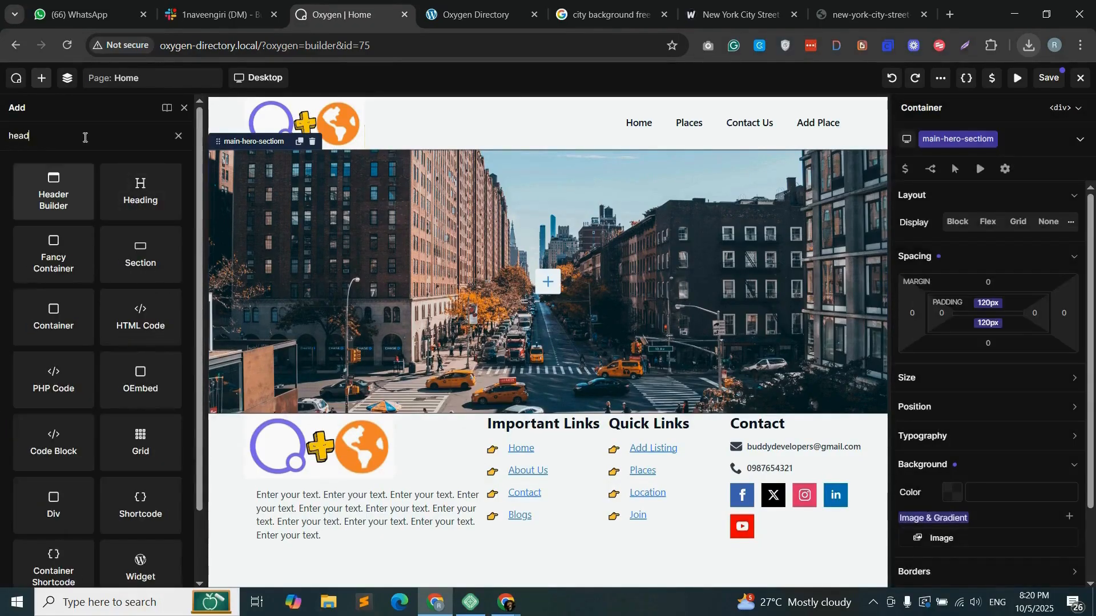
type("ing")
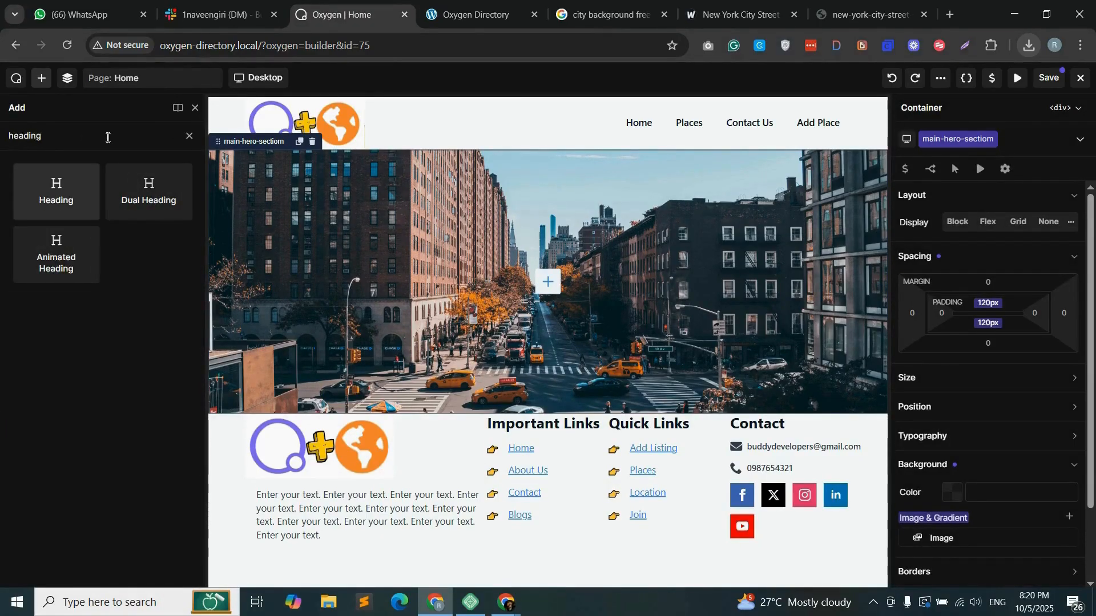
left_click_drag(60, 197, 641, 274)
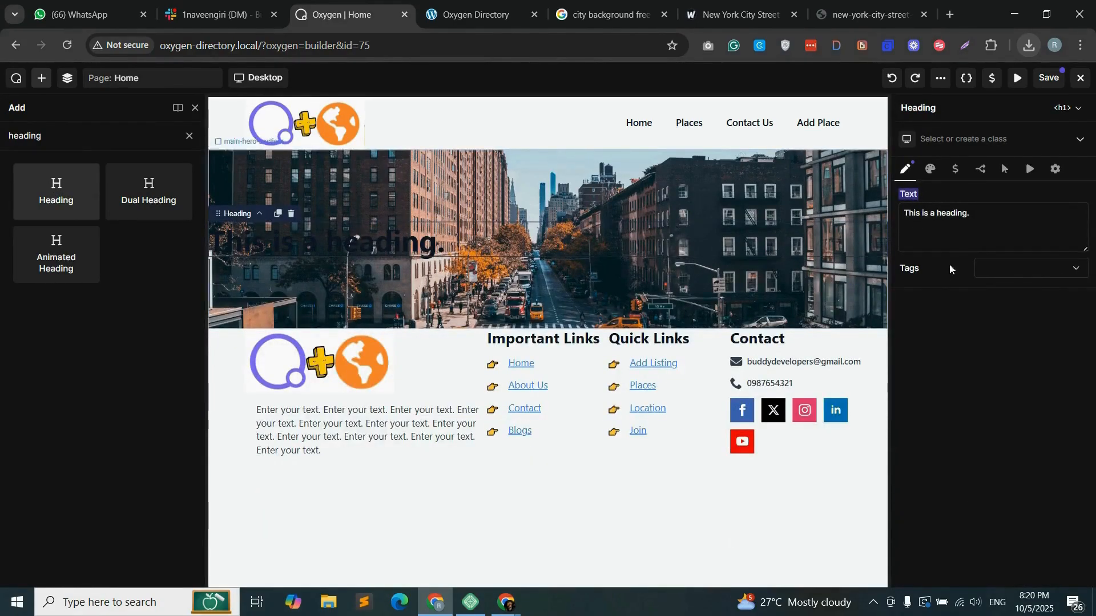
- Change the hero heading's text to "Welcome to Our Directory" and set its tag to h1
triple_click(913, 218)
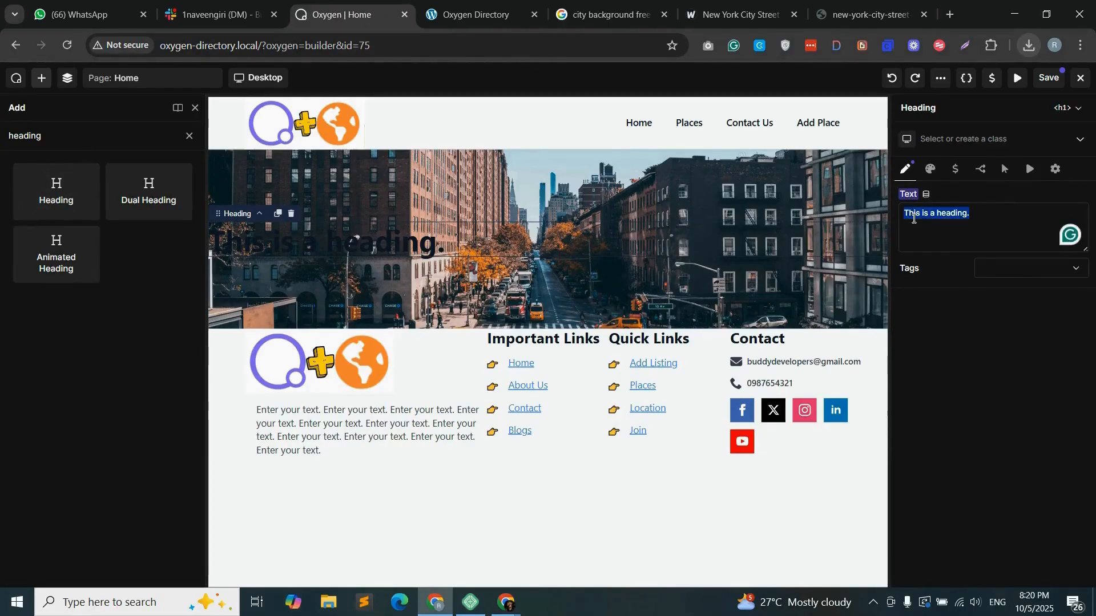
type("Welcome t")
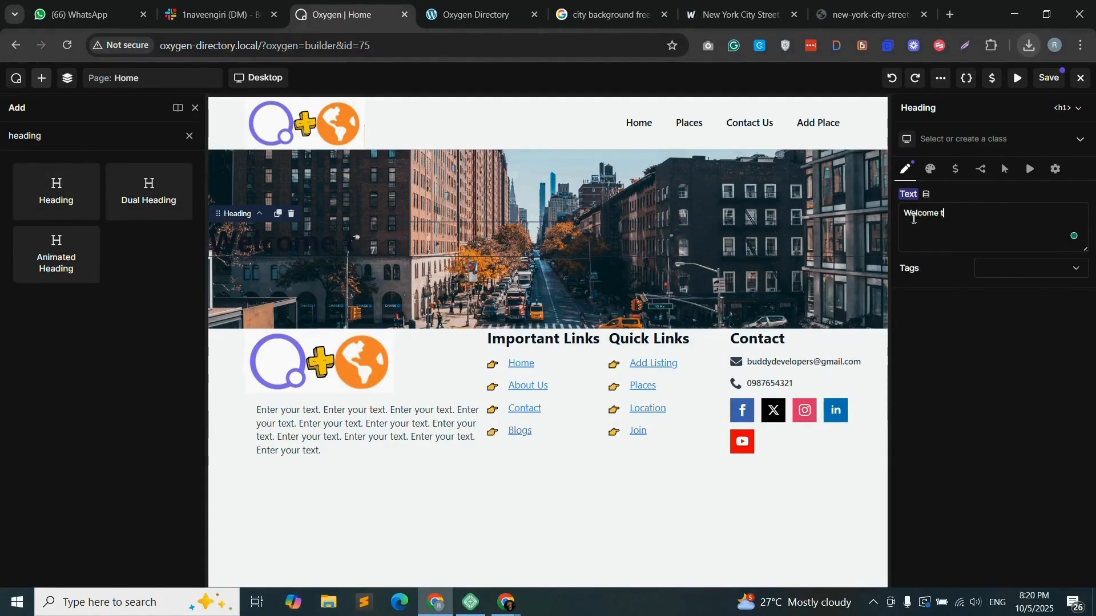
type("o Our Dircetory")
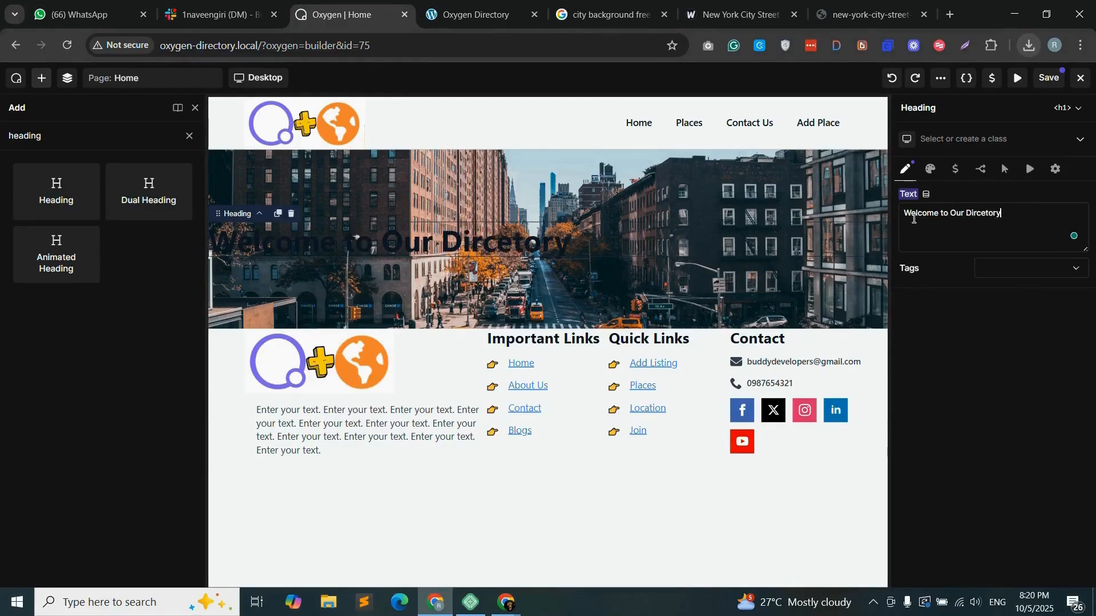
left_click(1027, 269)
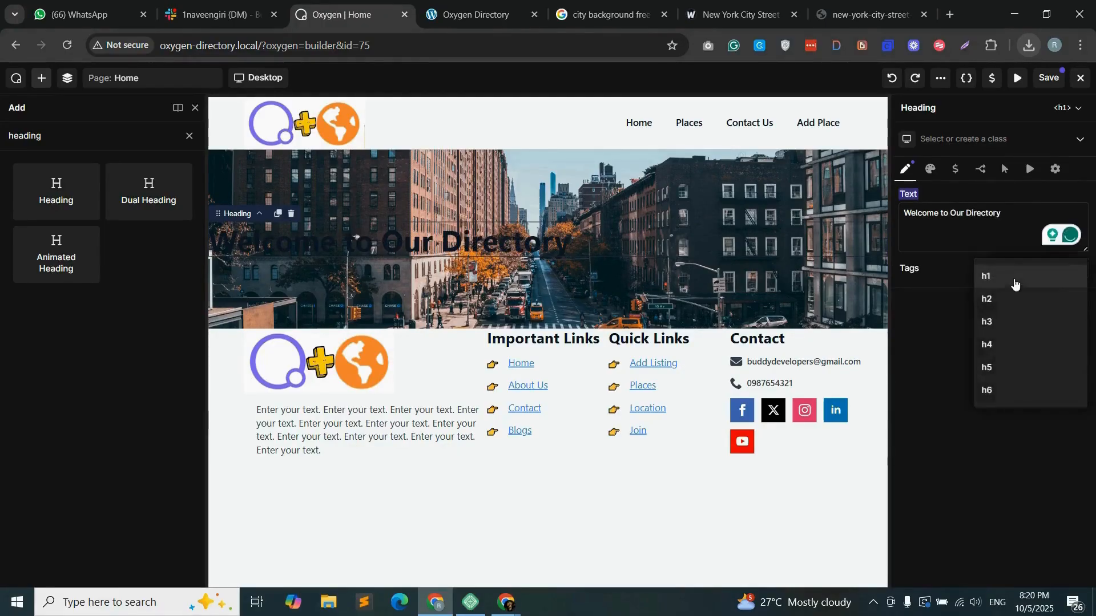
left_click(992, 281)
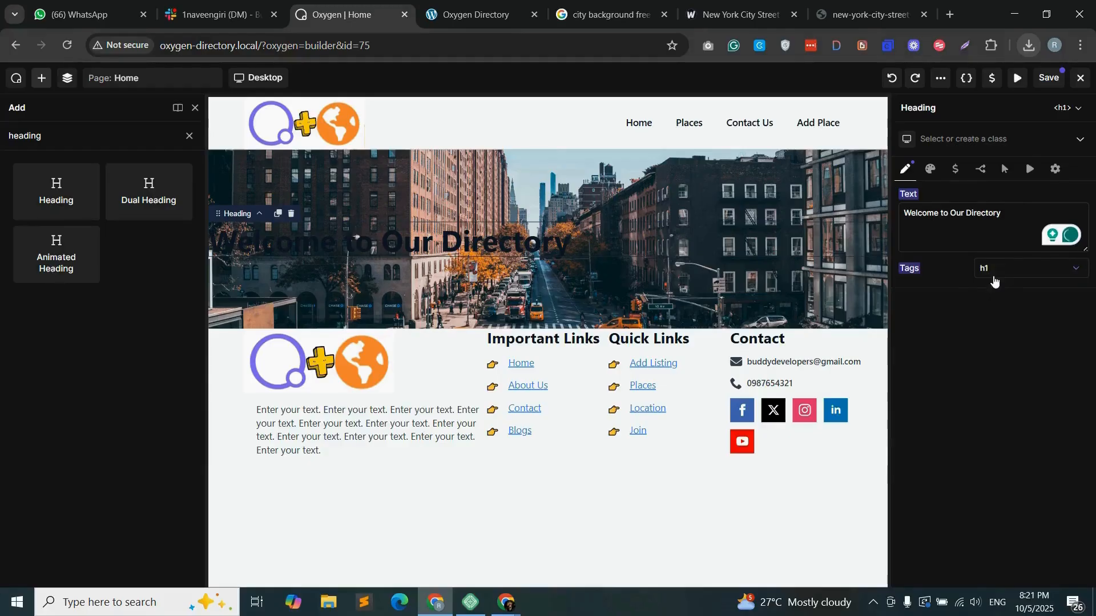
- Style the hero heading with centred alignment, white colour #FFFFFFFF and a 60 px font size
left_click(929, 169)
left_click(978, 197)
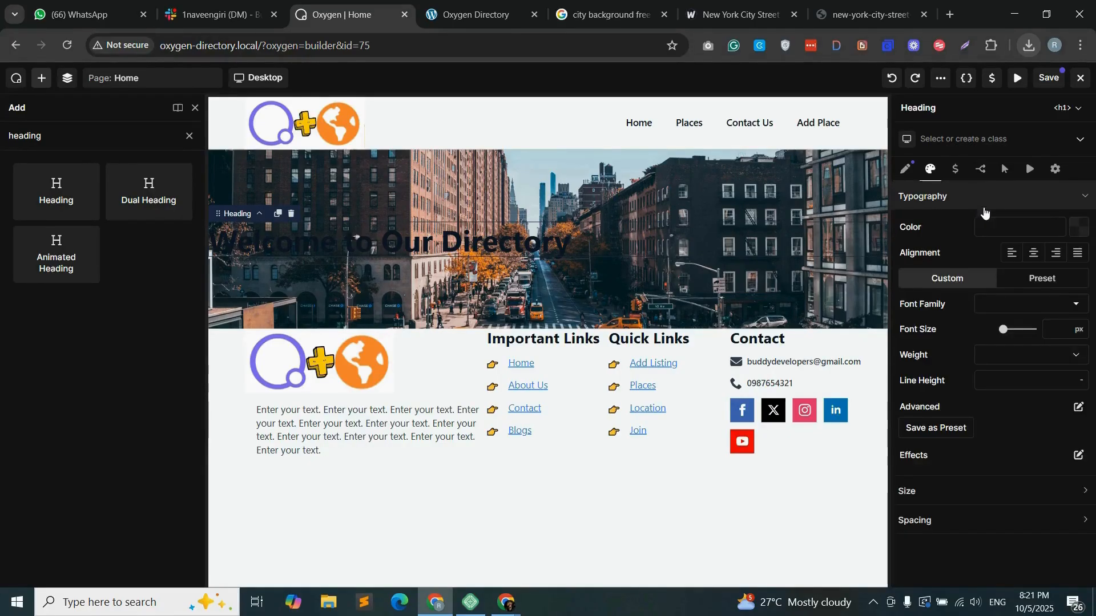
double_click(1035, 255)
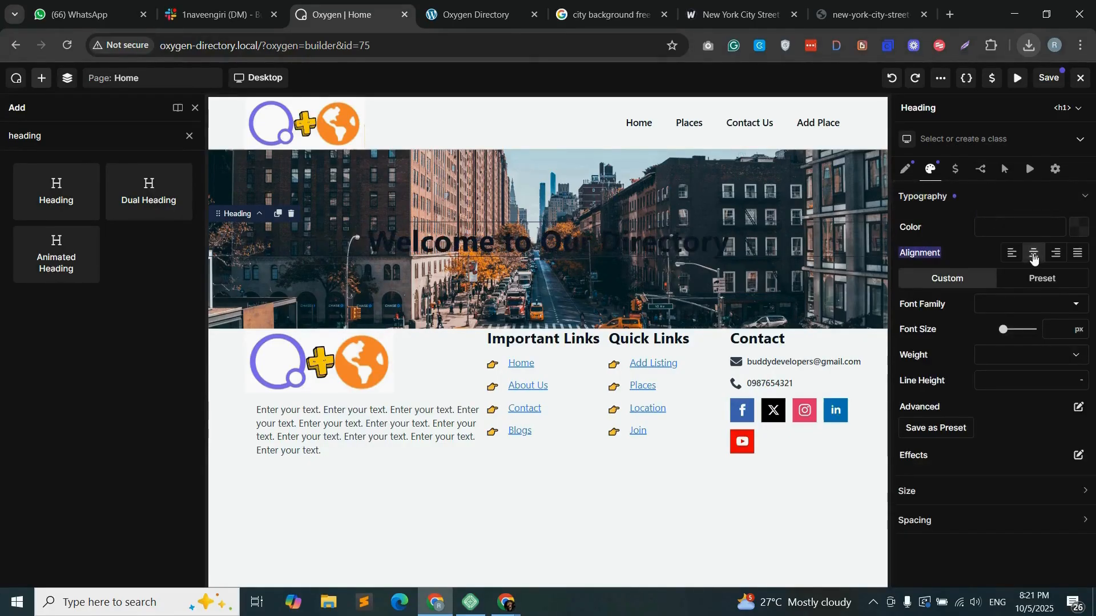
left_click(1079, 230)
left_click_drag(954, 293, 923, 269)
left_click(937, 230)
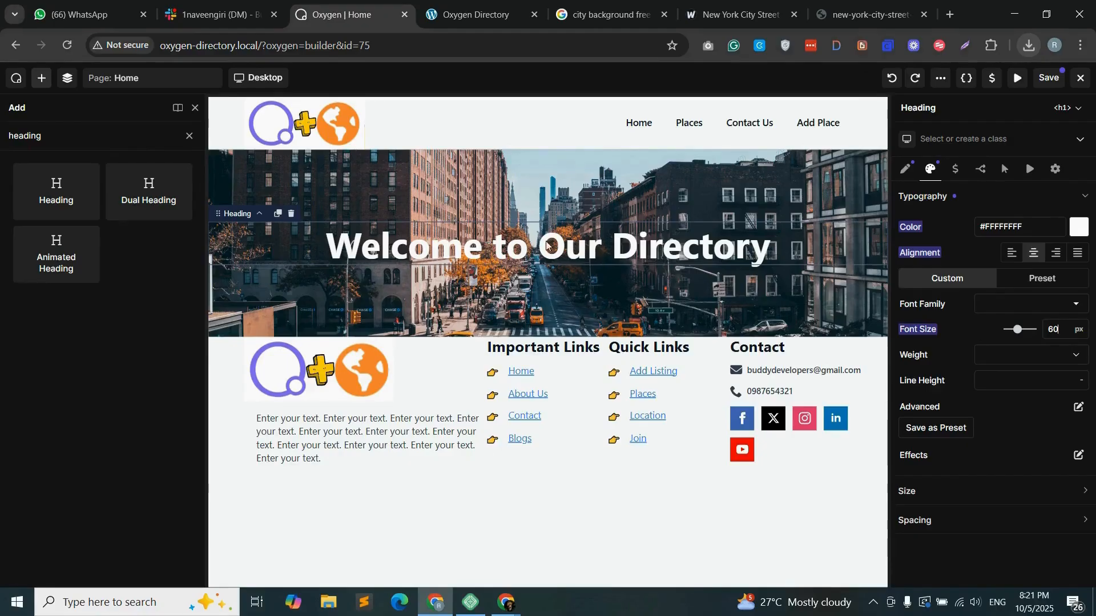
- Add a container below the hero heading and place a Shortcode element in it
left_click(190, 140)
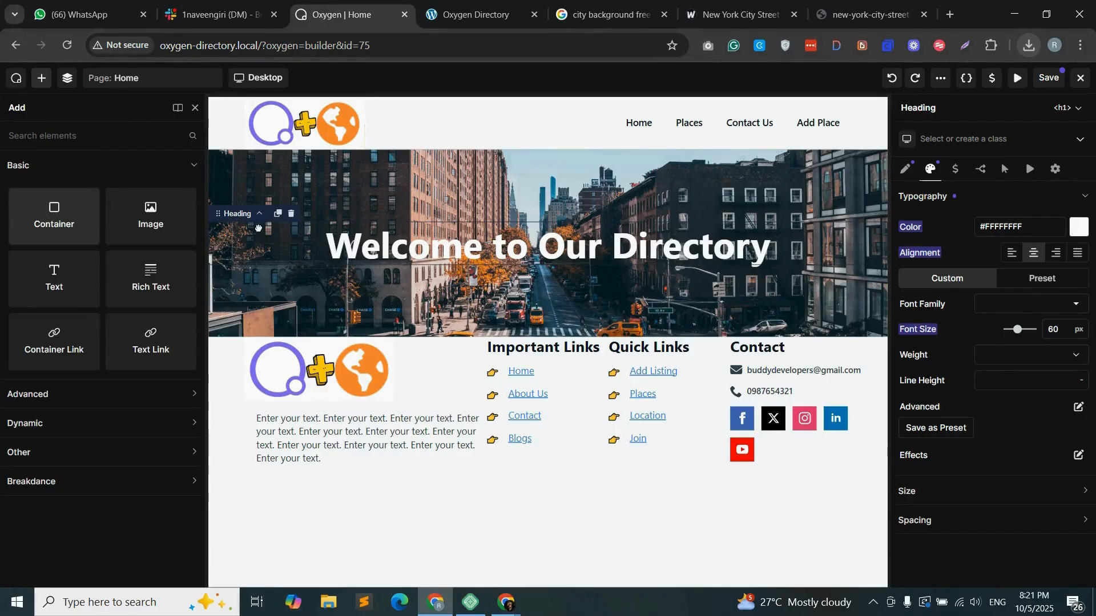
left_click_drag(457, 259, 457, 259)
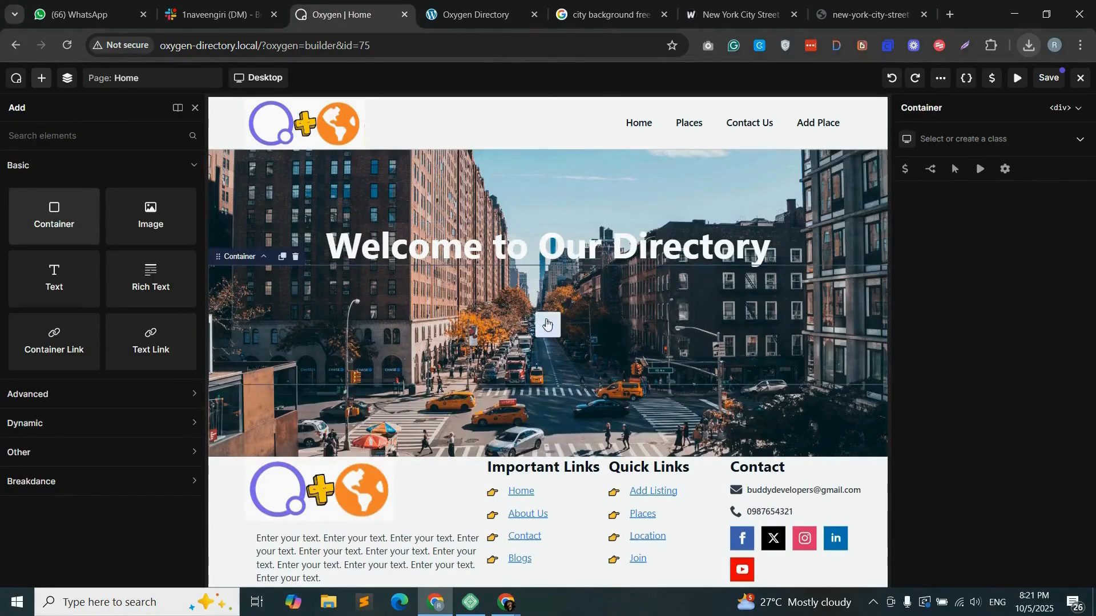
left_click(77, 131)
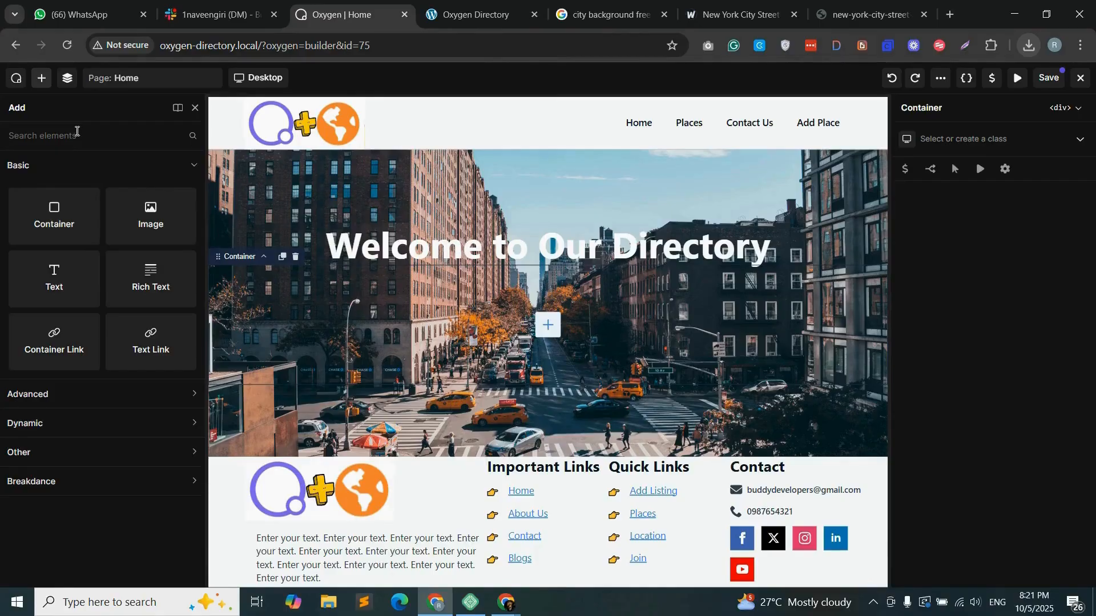
type("shortc")
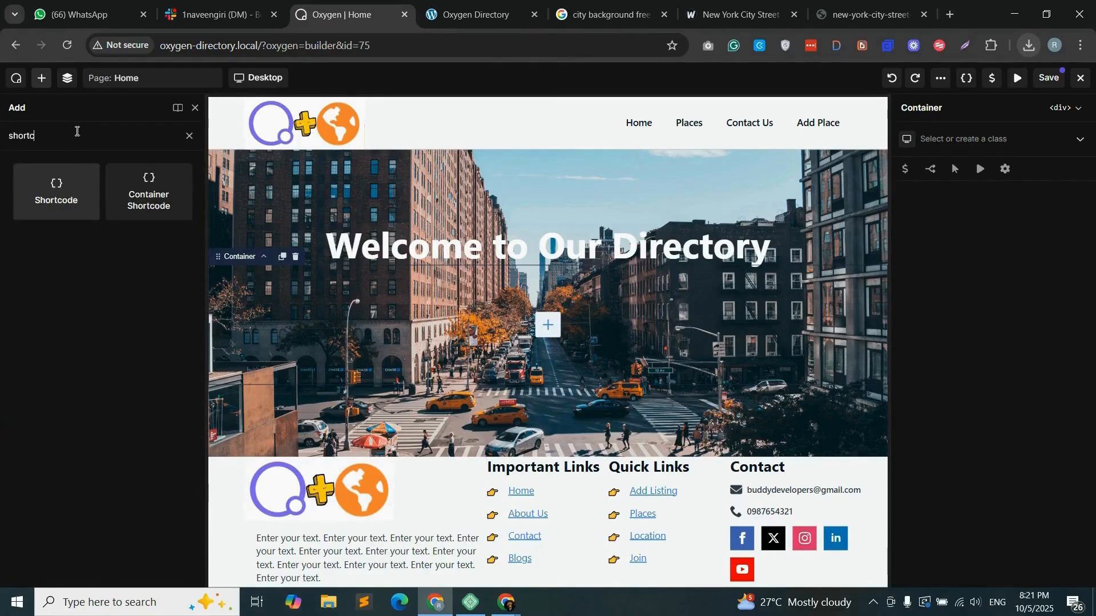
left_click_drag(58, 188, 534, 309)
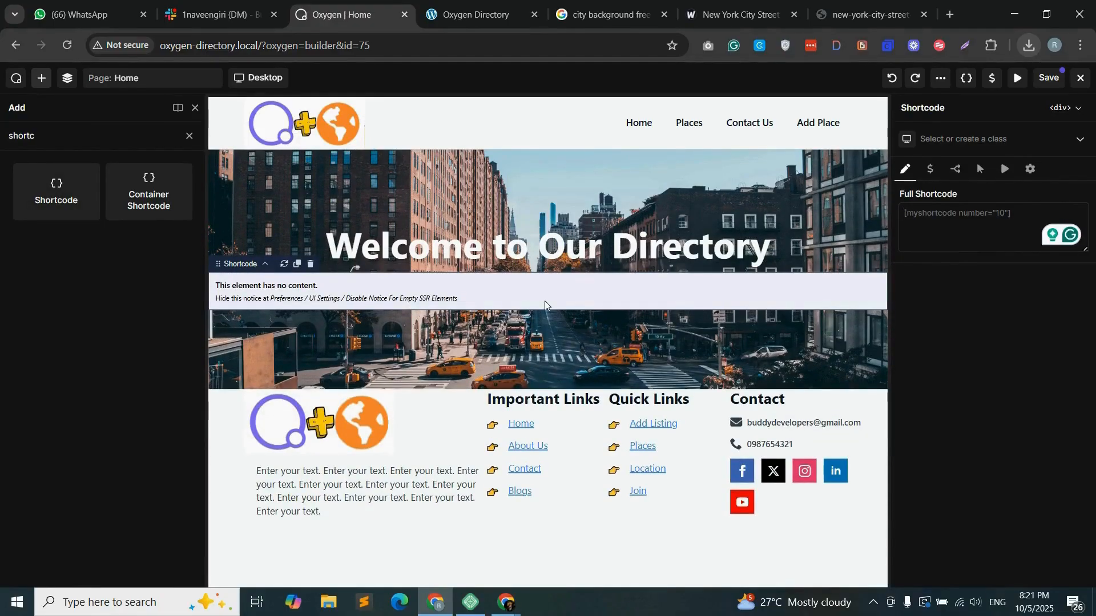
- Switch to the WordPress admin and open the editor for adding a new place
left_click(468, 4)
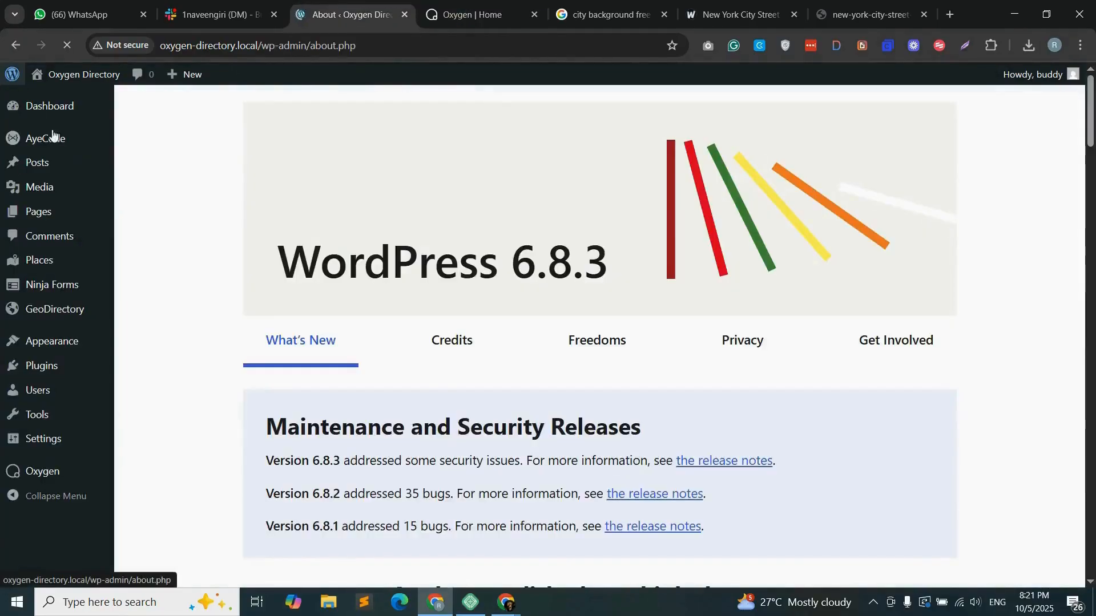
mouse_move(63, 266)
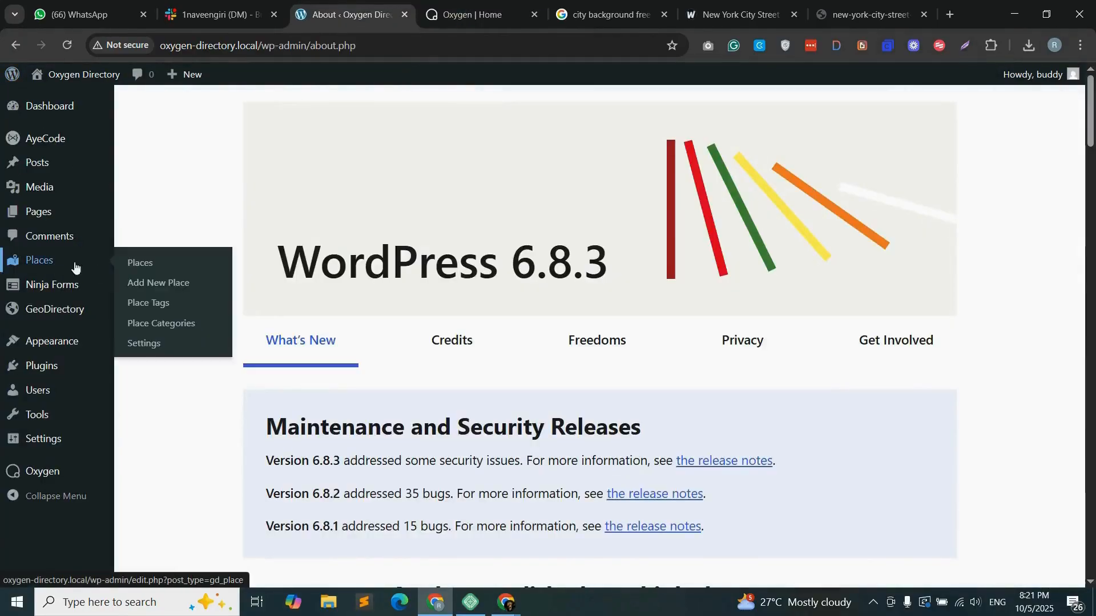
left_click(182, 287)
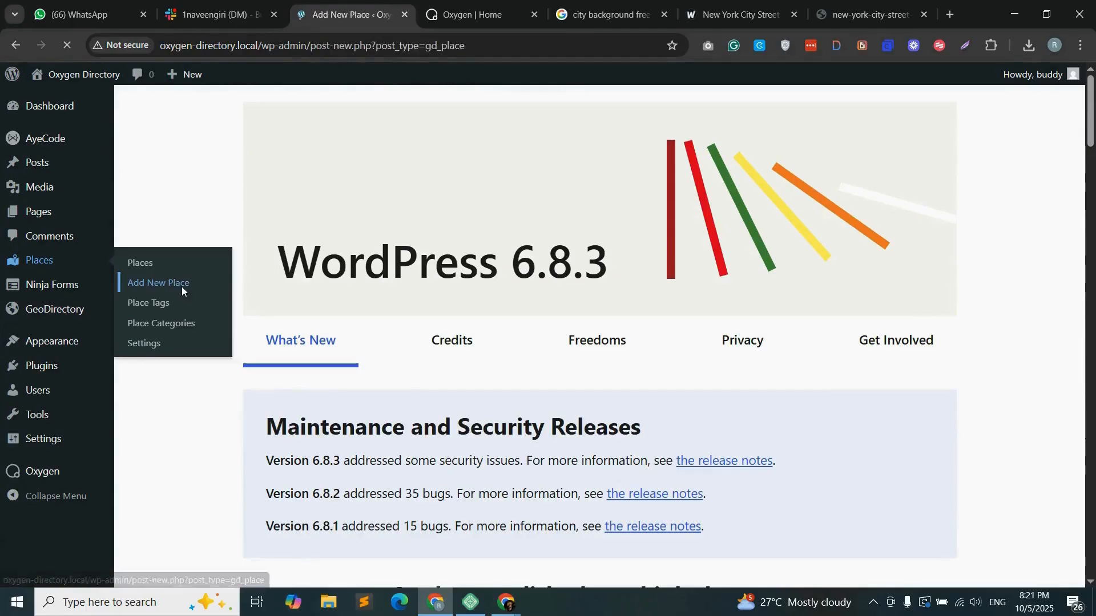
left_click(565, 291)
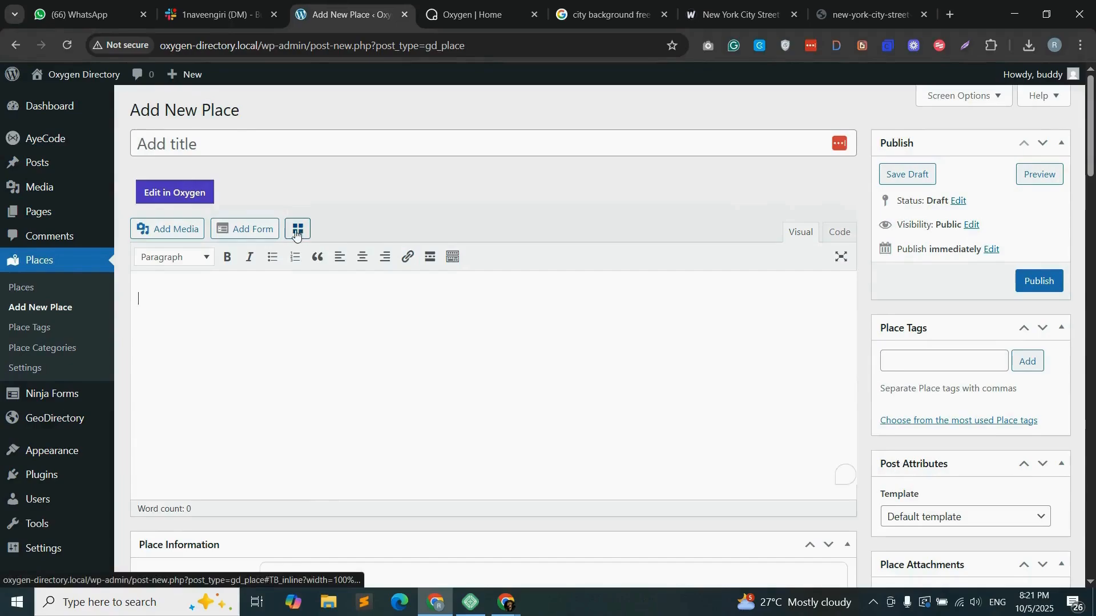
- Open the GeoDirectory shortcode builder and choose the gd_search (GD > Search) shortcode
left_click(295, 232)
left_click(418, 137)
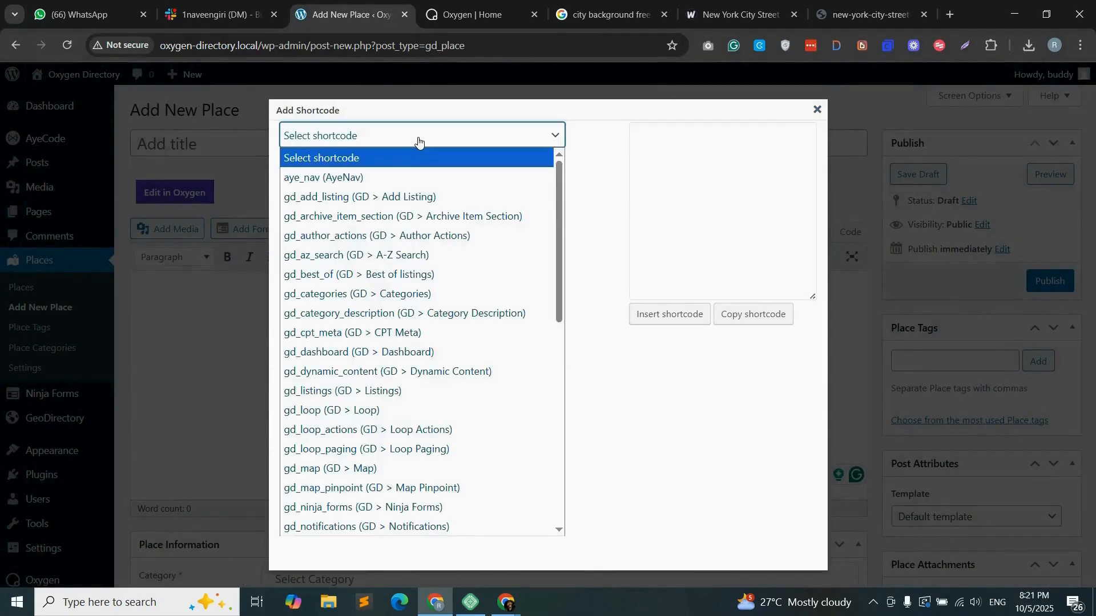
scroll(405, 411, "down", 6)
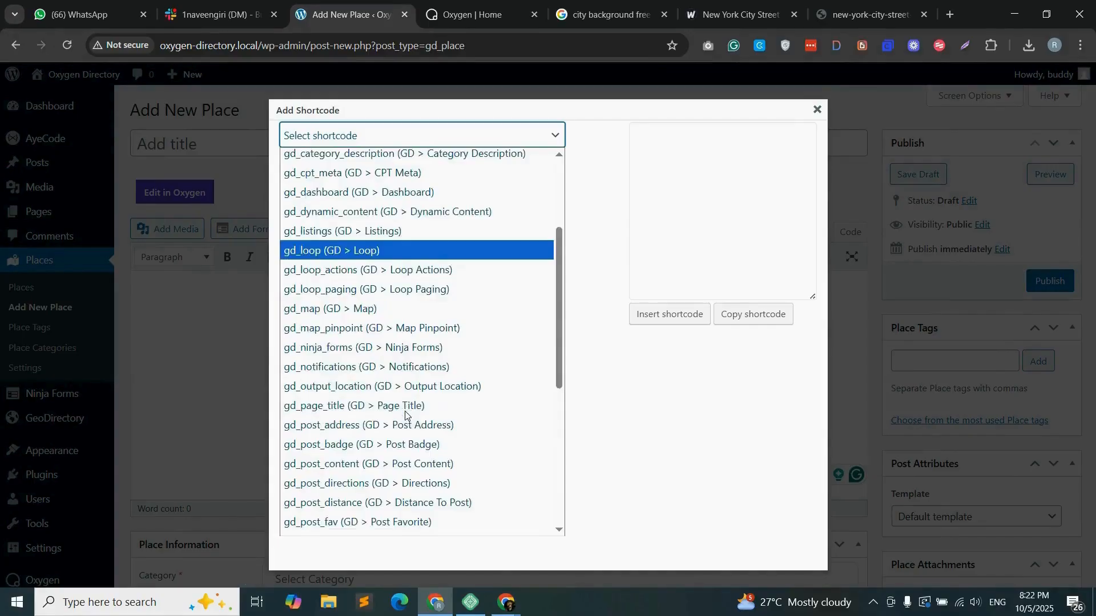
left_click(405, 411)
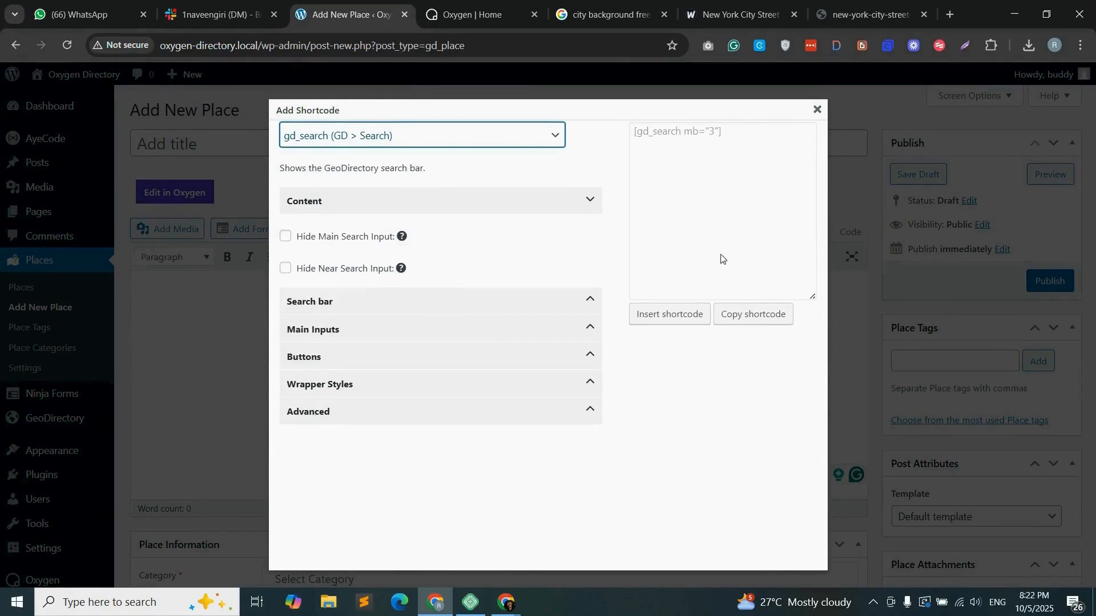
- Set the search shortcode's button color to Primary
left_click(349, 302)
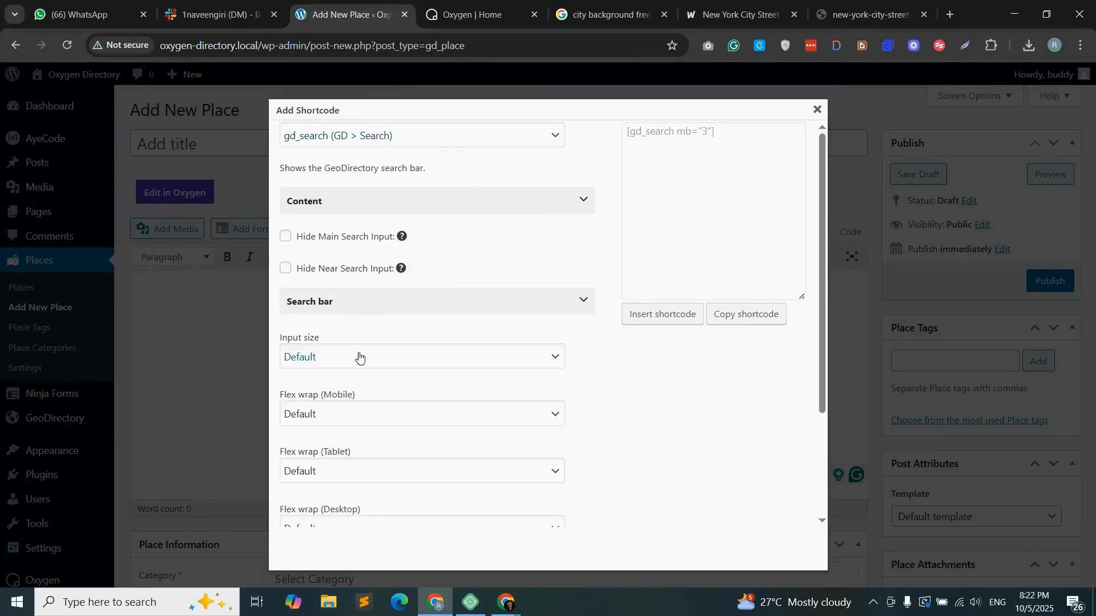
scroll(360, 366, "down", 3)
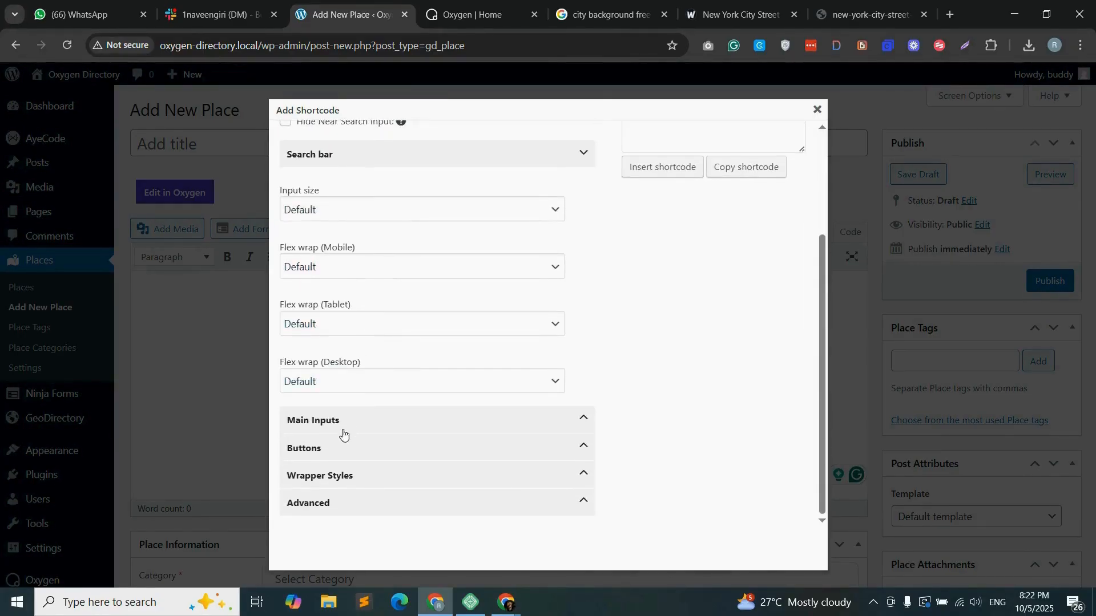
left_click(336, 456)
scroll(366, 457, "down", 2)
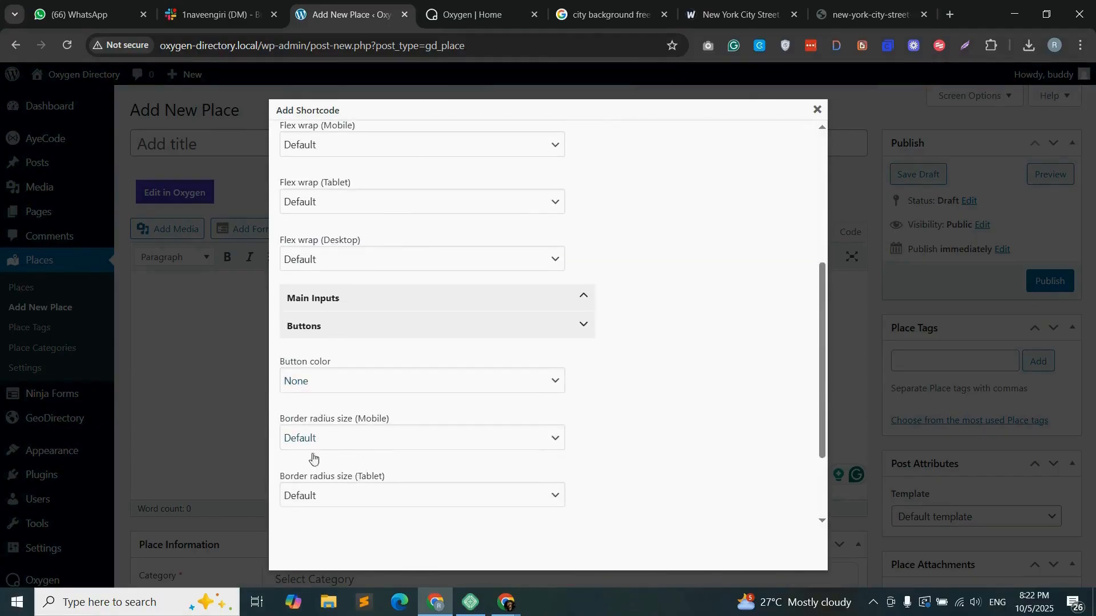
scroll(320, 462, "down", 2)
left_click(366, 266)
left_click(359, 325)
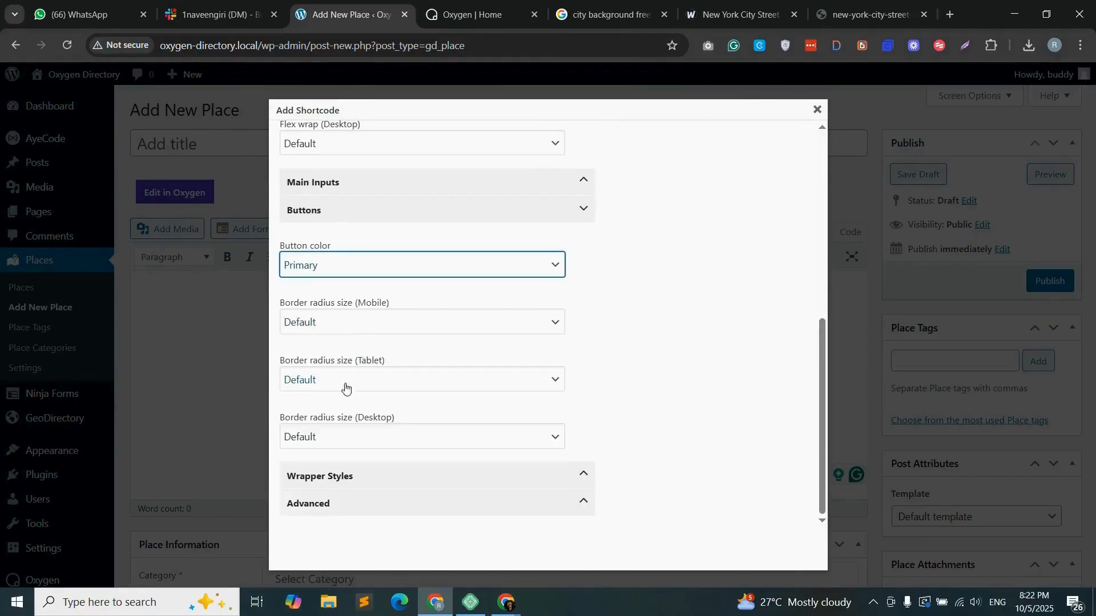
scroll(579, 326, "up", 7)
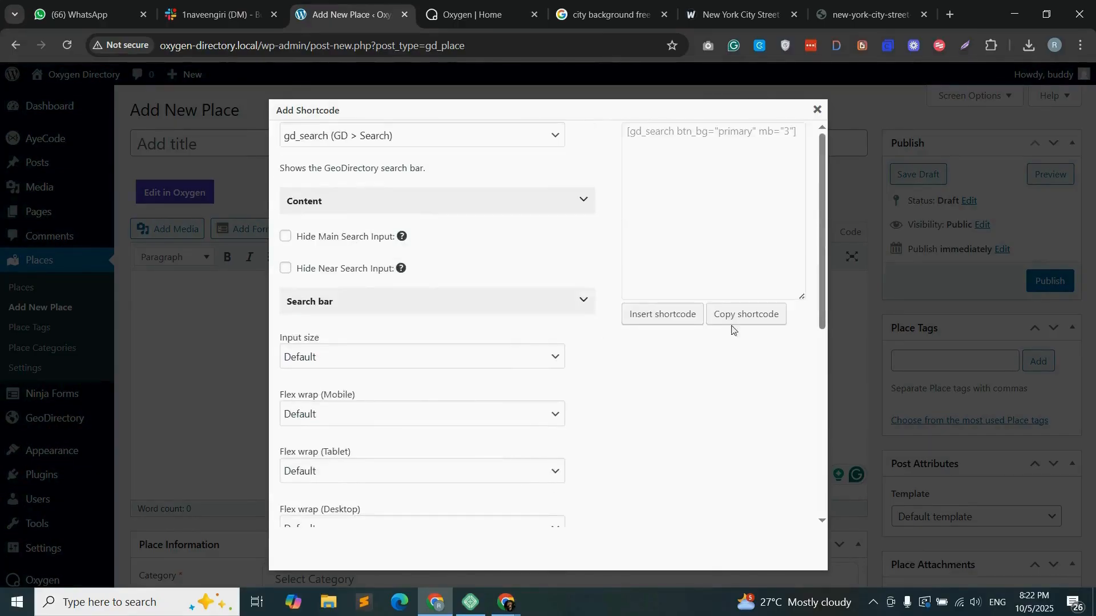
- Set the search shortcode's bottom margin to 0 in its wrapper styles
scroll(438, 381, "down", 5)
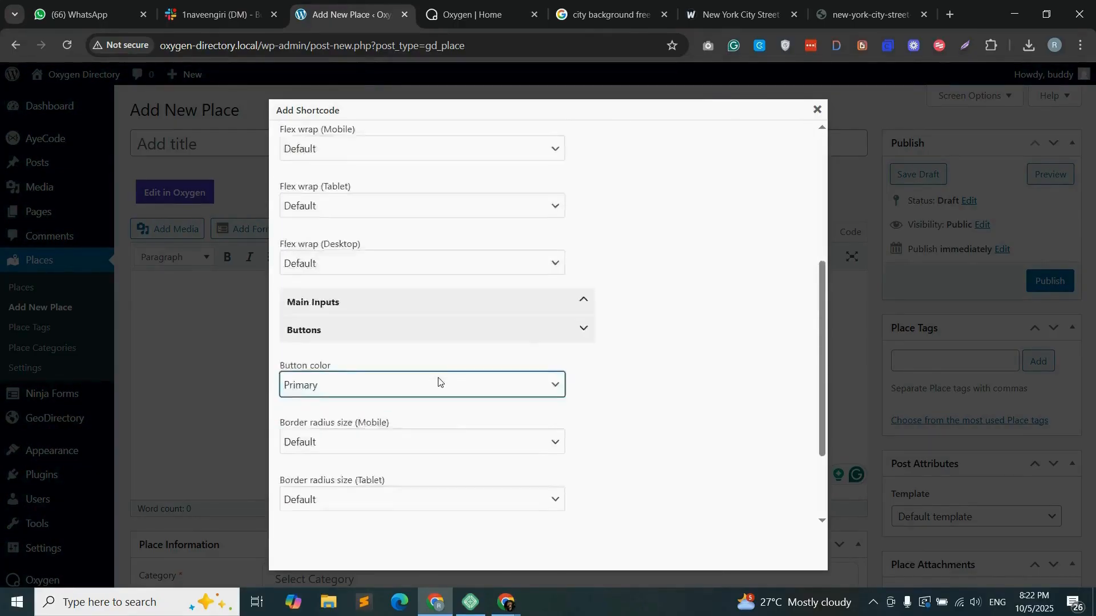
scroll(343, 482, "down", 2)
left_click(369, 473)
scroll(351, 353, "down", 5)
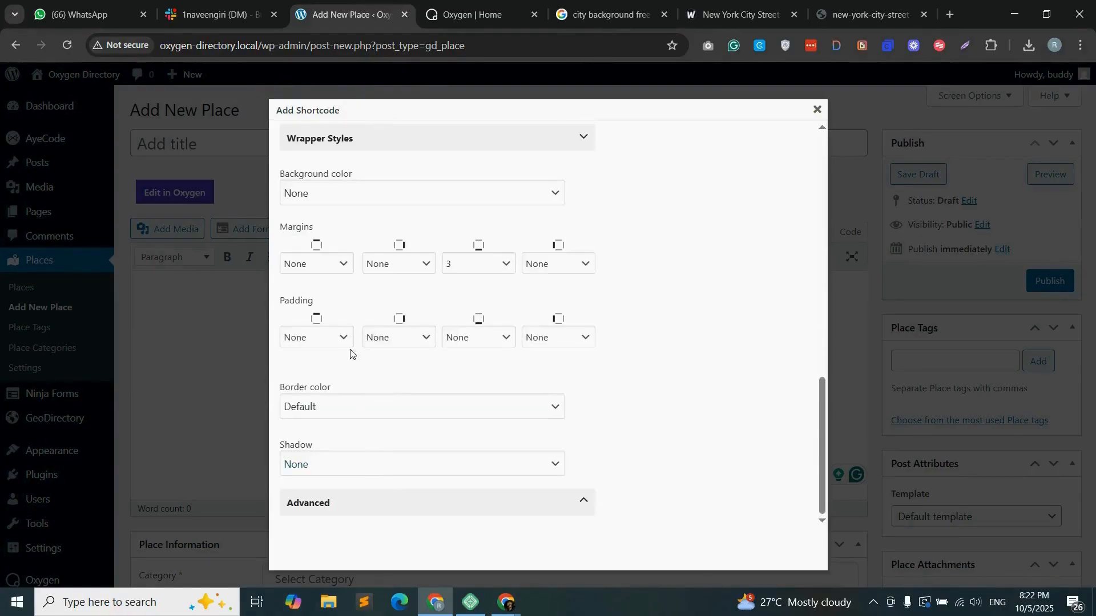
left_click(480, 272)
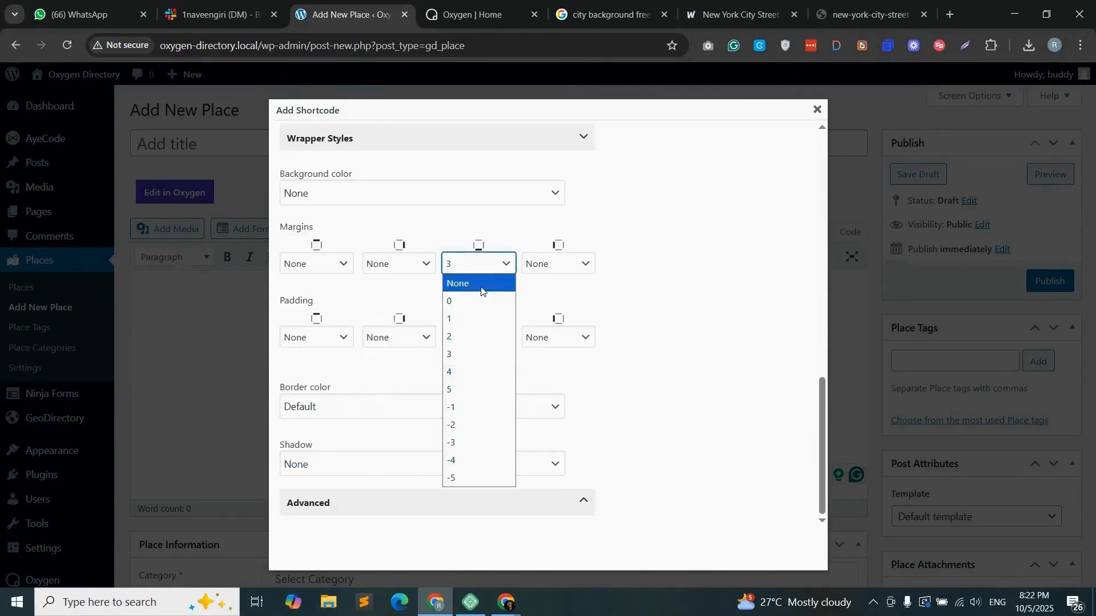
left_click(471, 296)
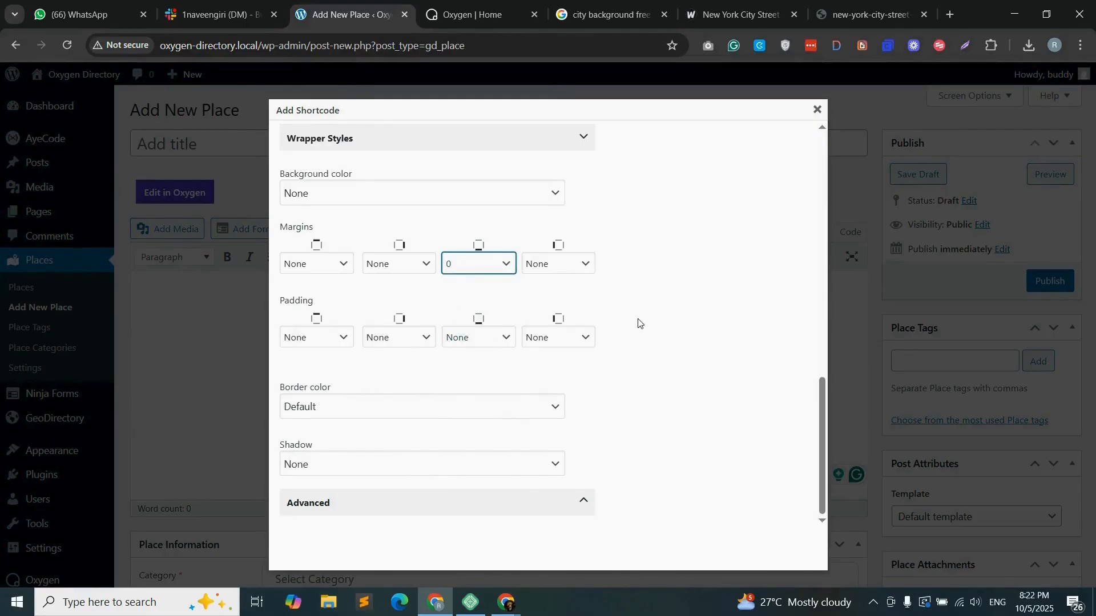
scroll(638, 323, "up", 10)
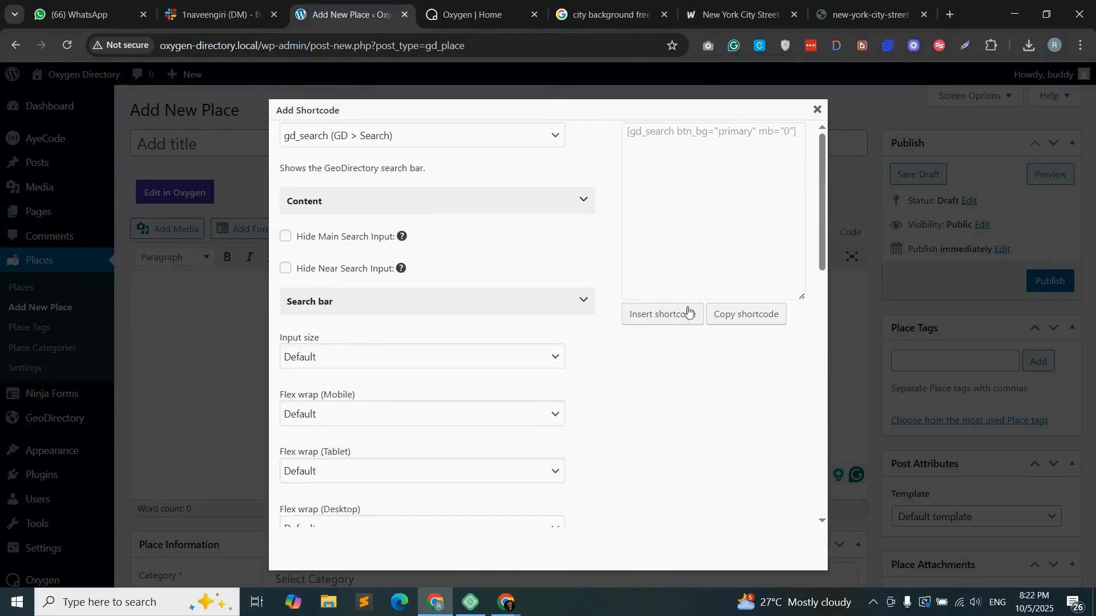
- Copy the generated gd_search shortcode and paste it into the Shortcode element's full shortcode field in the Oxygen builder
left_click(748, 314)
key("Return")
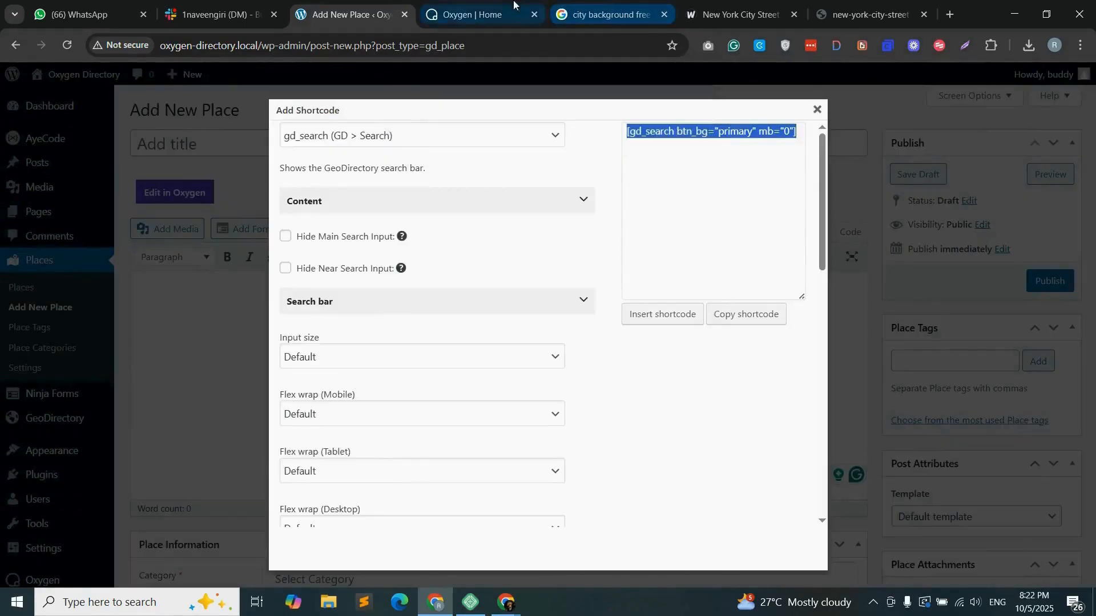
left_click(473, 14)
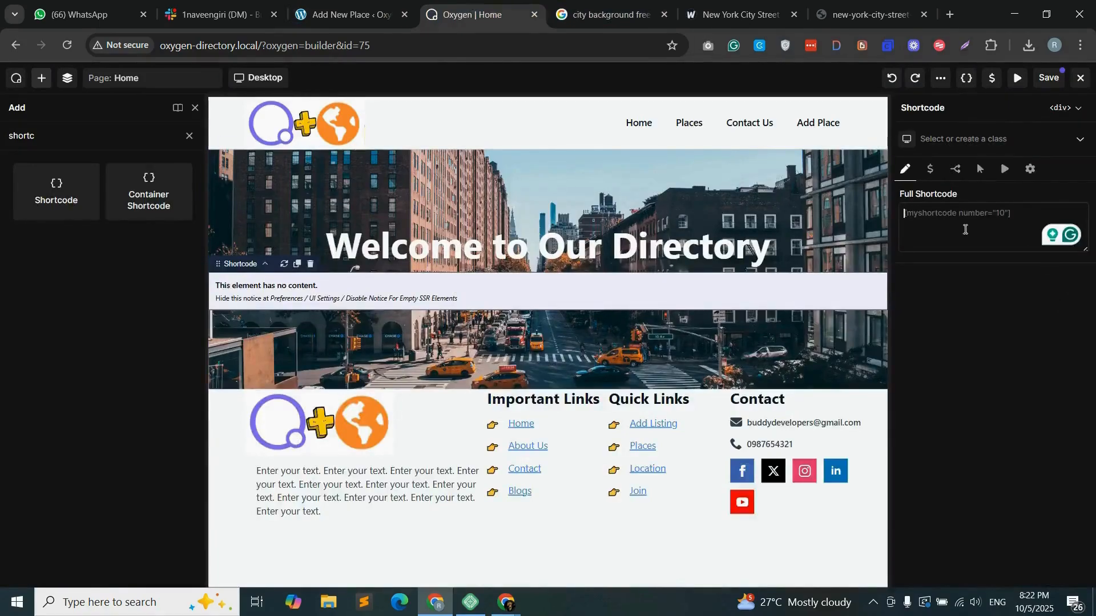
right_click(954, 216)
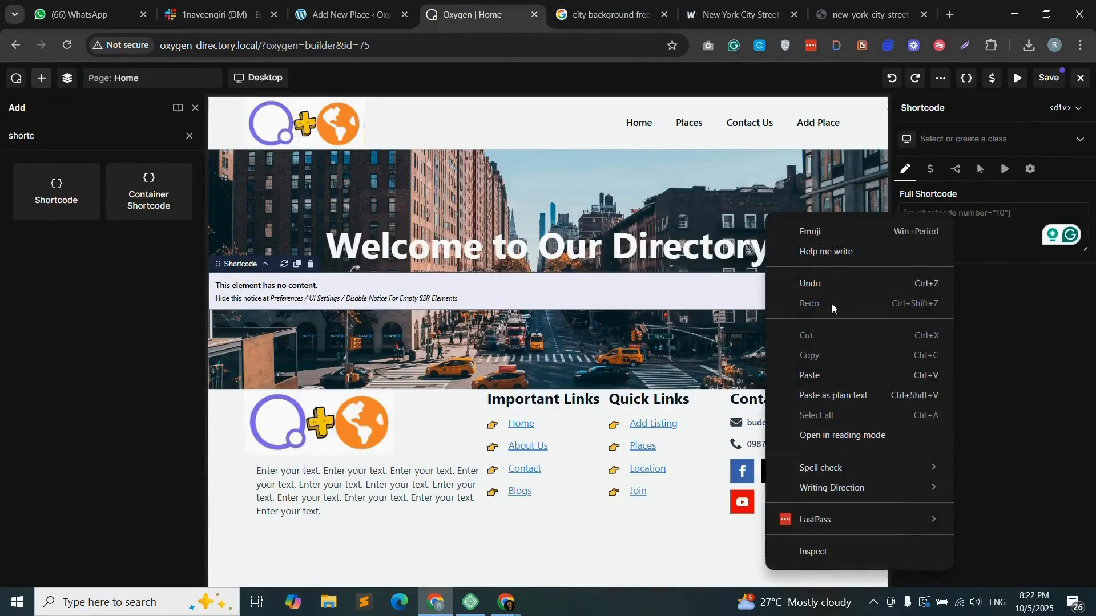
left_click(822, 370)
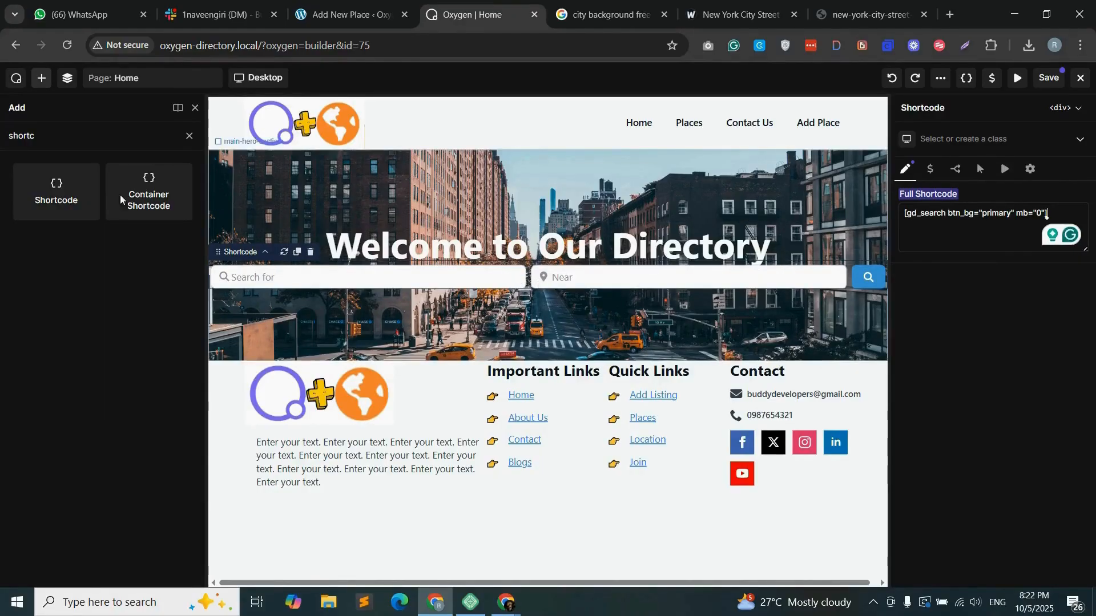
- Create the class gd-secarh-bar on the container that holds the Shortcode element
left_click(68, 80)
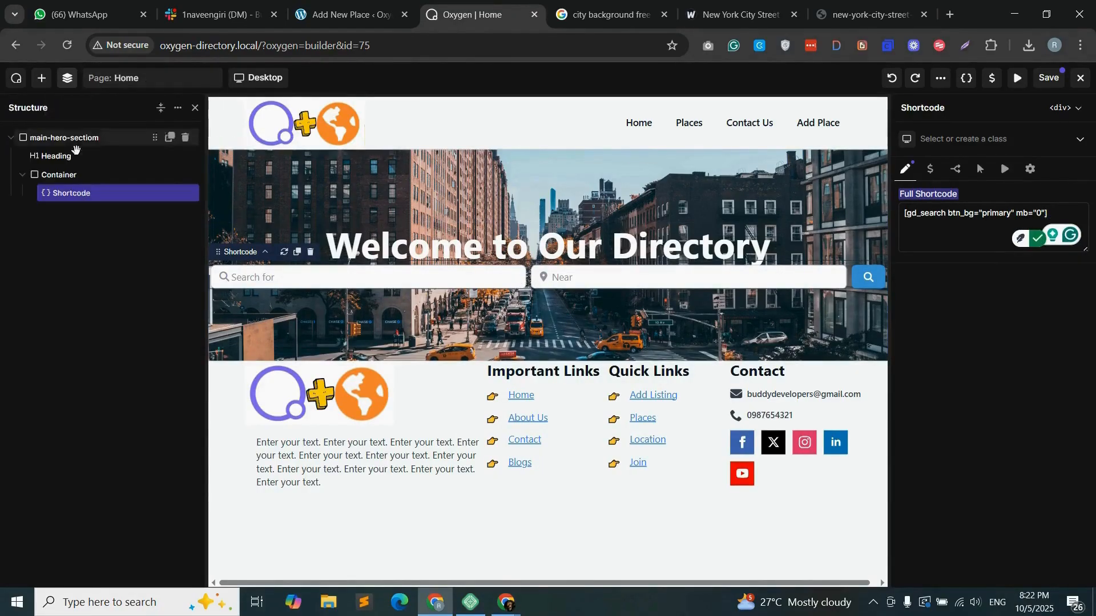
left_click(72, 177)
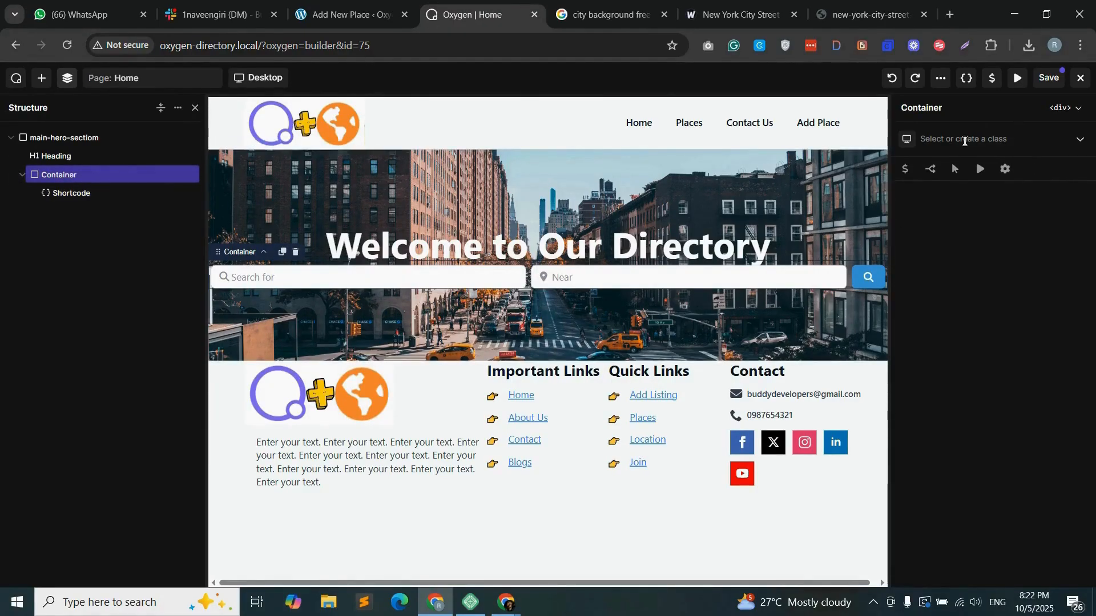
left_click(964, 138)
key("ctrl+v")
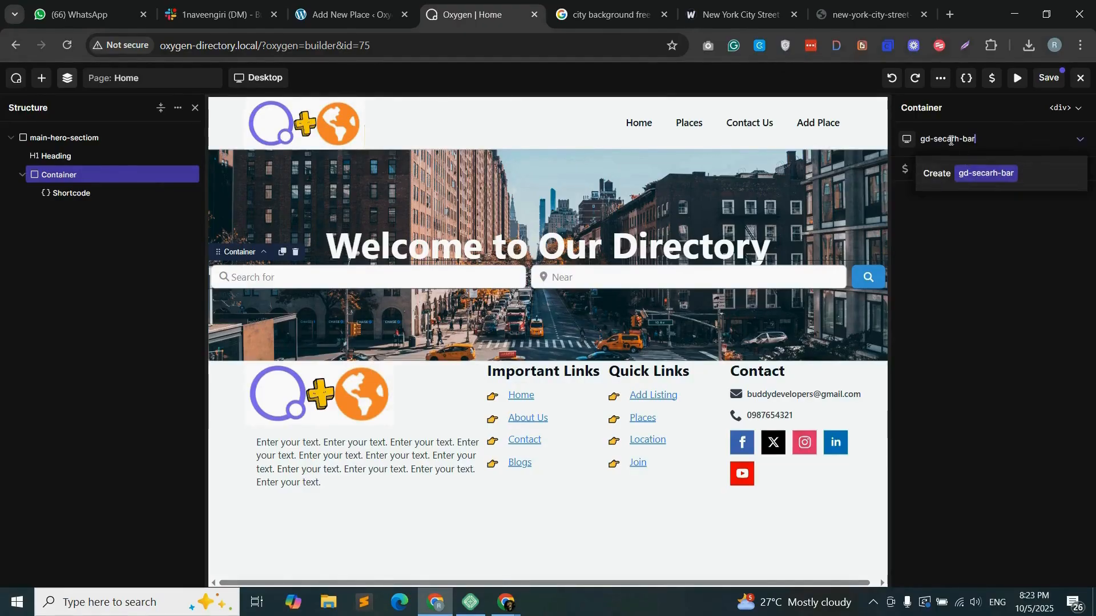
left_click(997, 173)
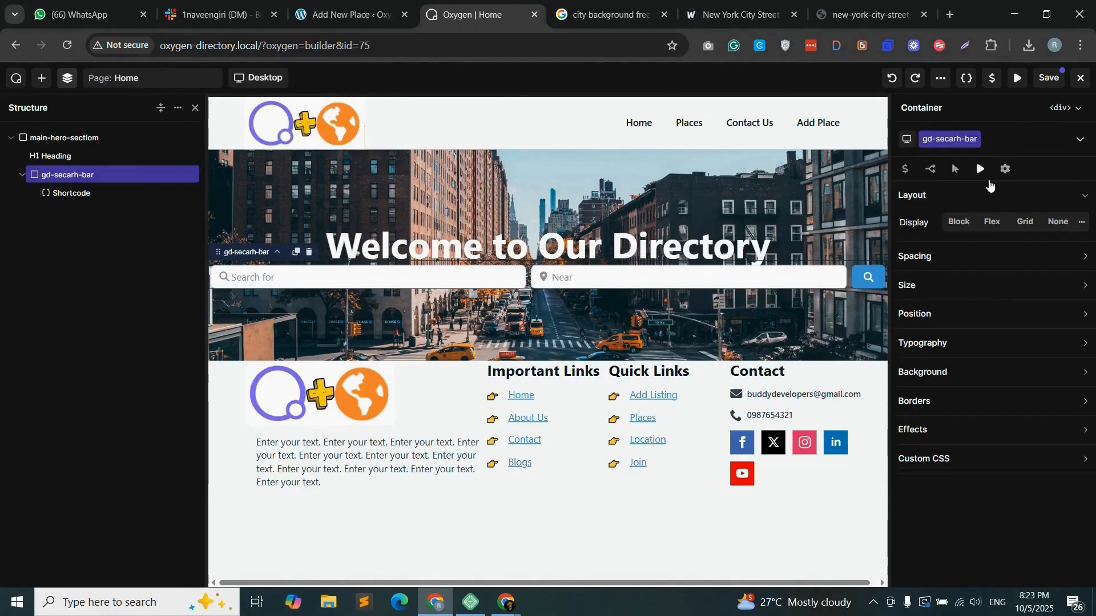
- Set the gd-secarh-bar container's padding to 10 px top, 20 px bottom and 10 px on the left and right sides
left_click(935, 260)
left_click(985, 307)
type("10")
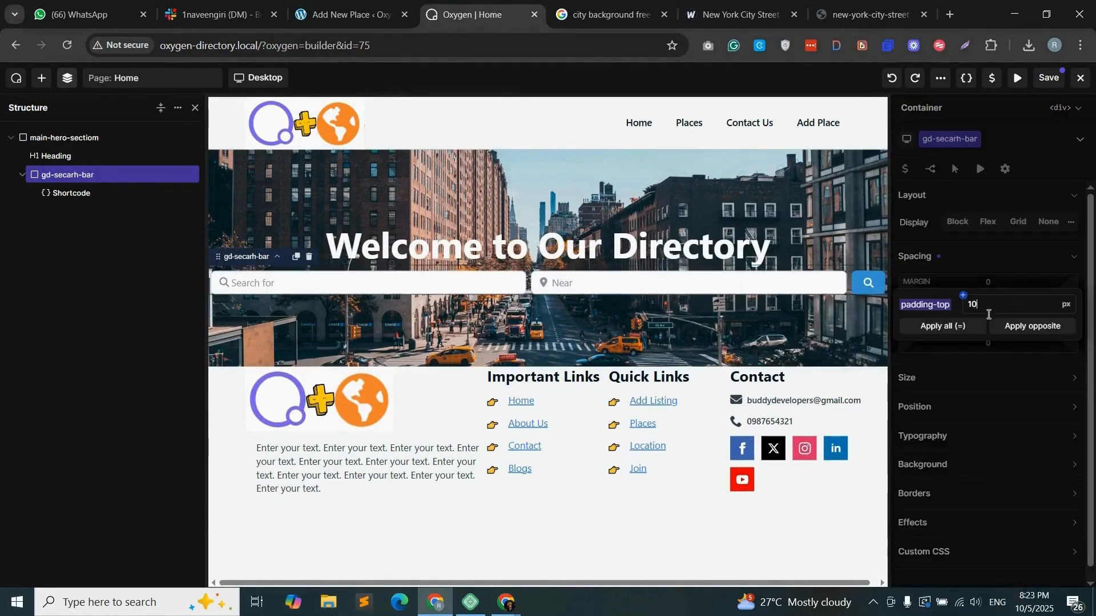
key("Return")
left_click(988, 329)
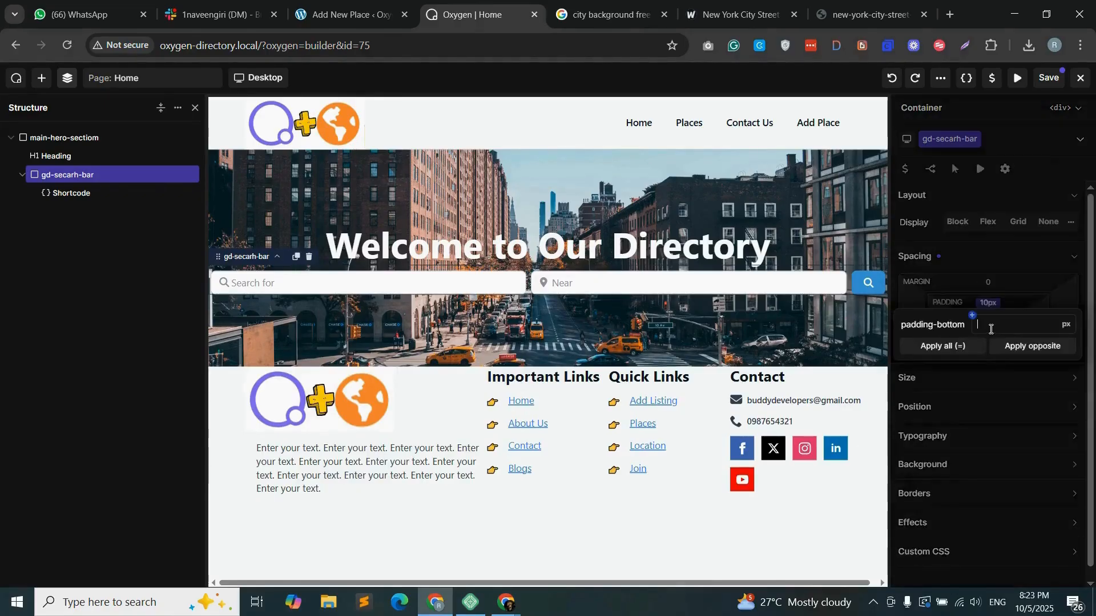
type("20")
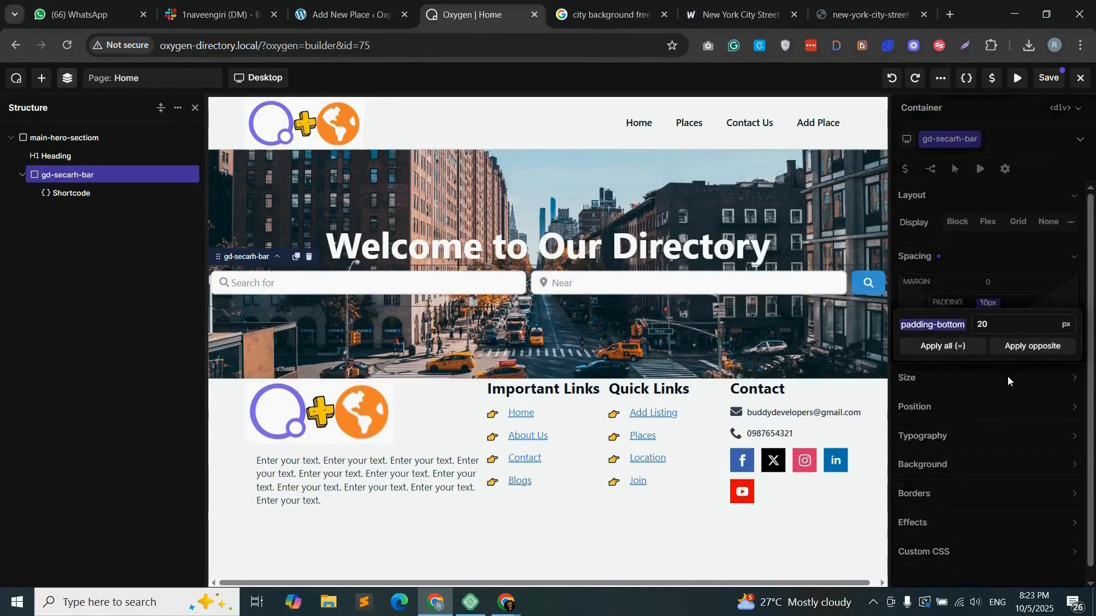
key("Return")
left_click(940, 314)
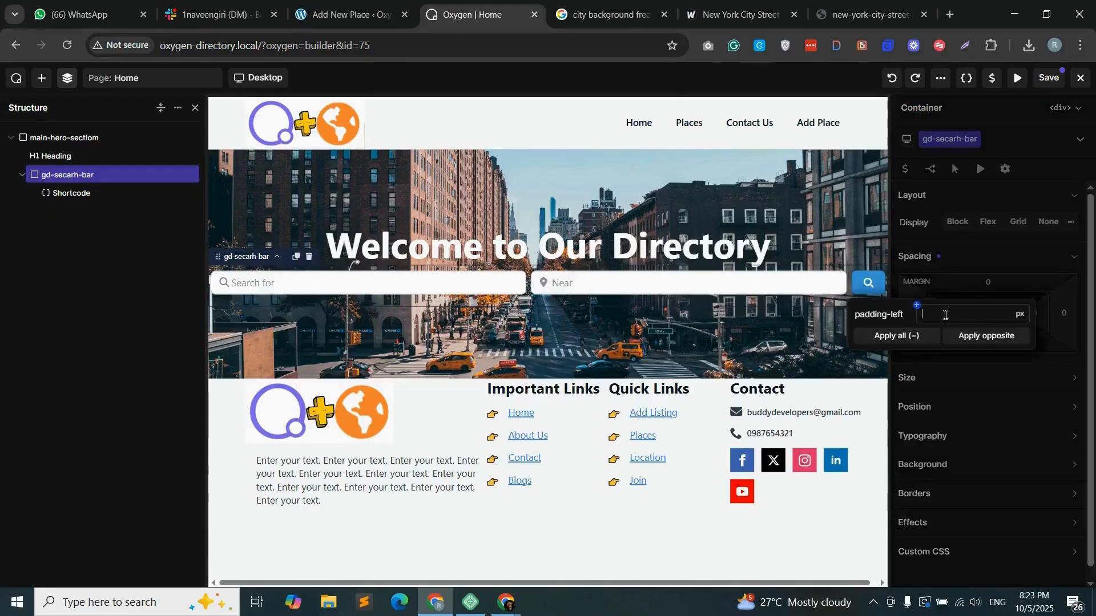
type("10")
key("Return")
- Give the gd-secarh-bar container a white #FFFFFFFF background and a 12 px border radius
left_click(977, 464)
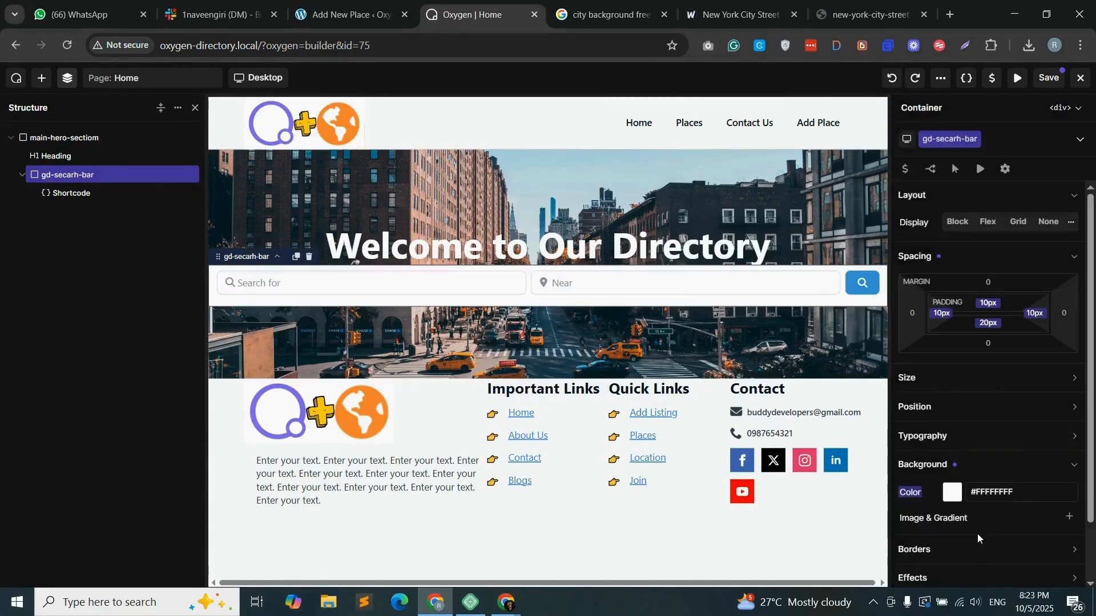
left_click(935, 551)
scroll(1002, 522, "down", 3)
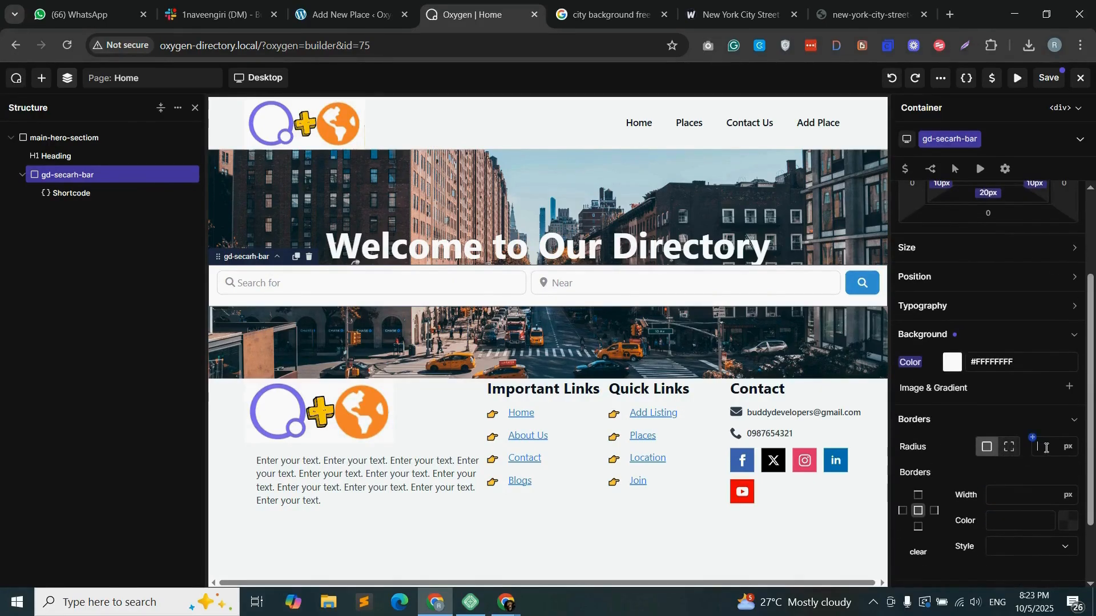
left_click(1046, 448)
type("12")
scroll(961, 298, "up", 1)
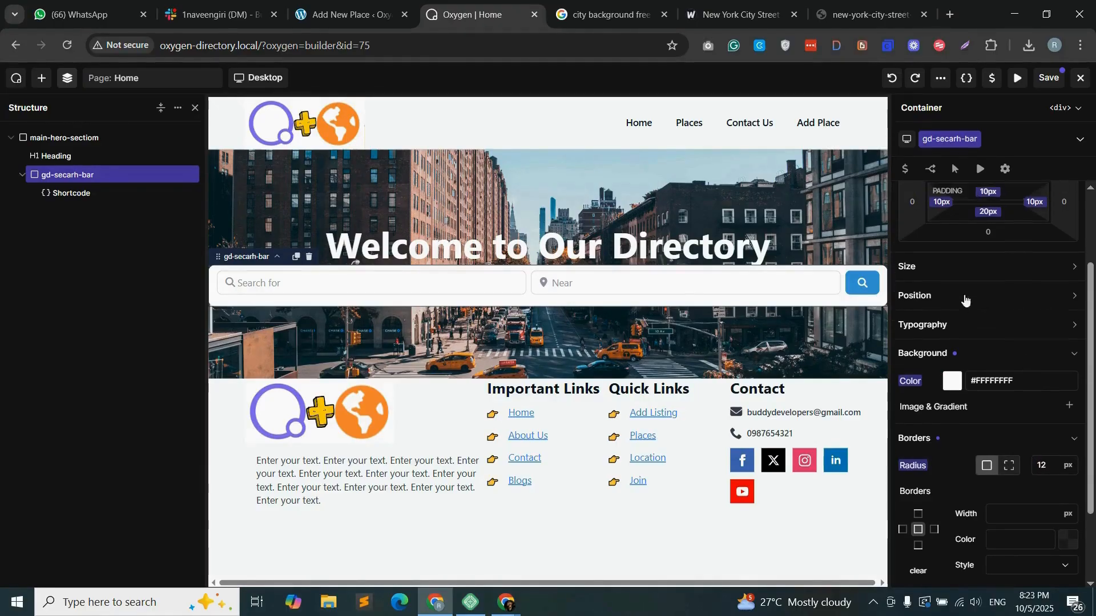
- Set the gd-secarh-bar container's width to 60%
left_click(962, 282)
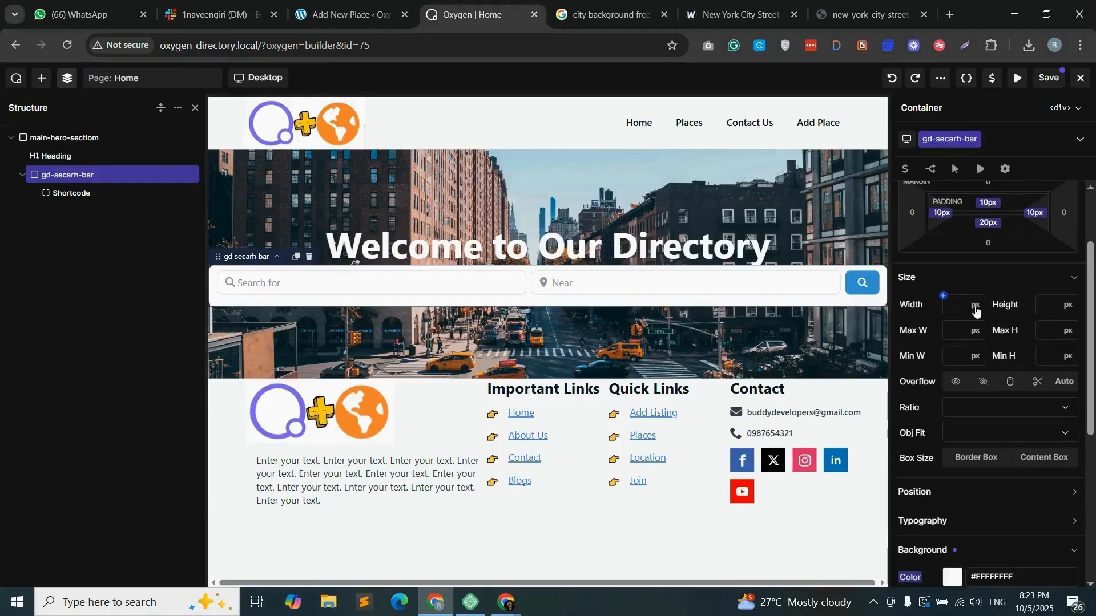
left_click(974, 304)
left_click(976, 350)
type("60")
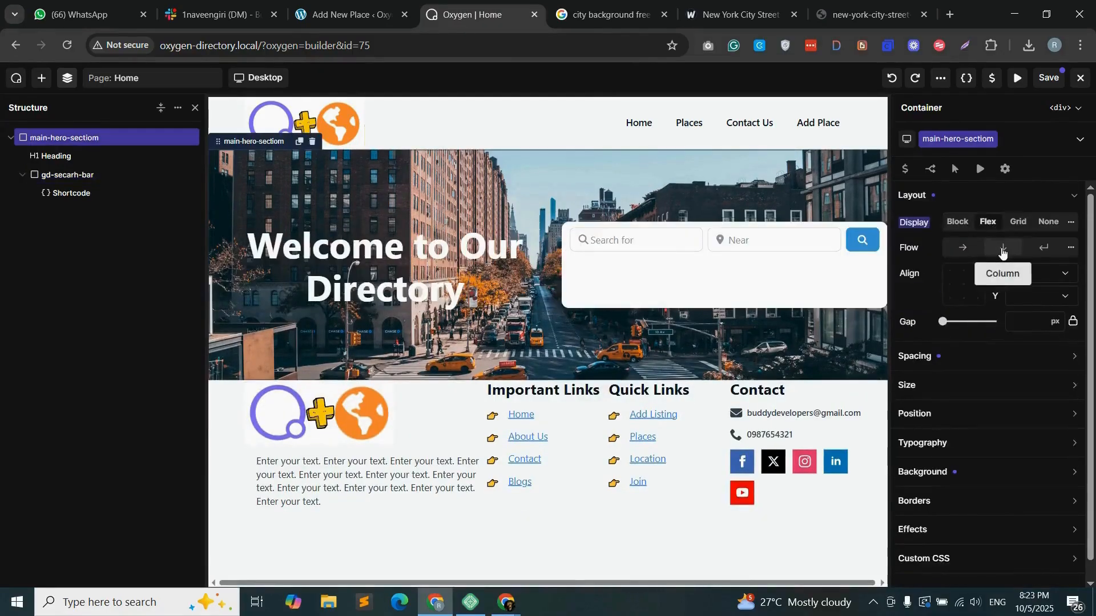
- Arrange the main hero section as a flex column and align its contents to the center
left_click(1002, 249)
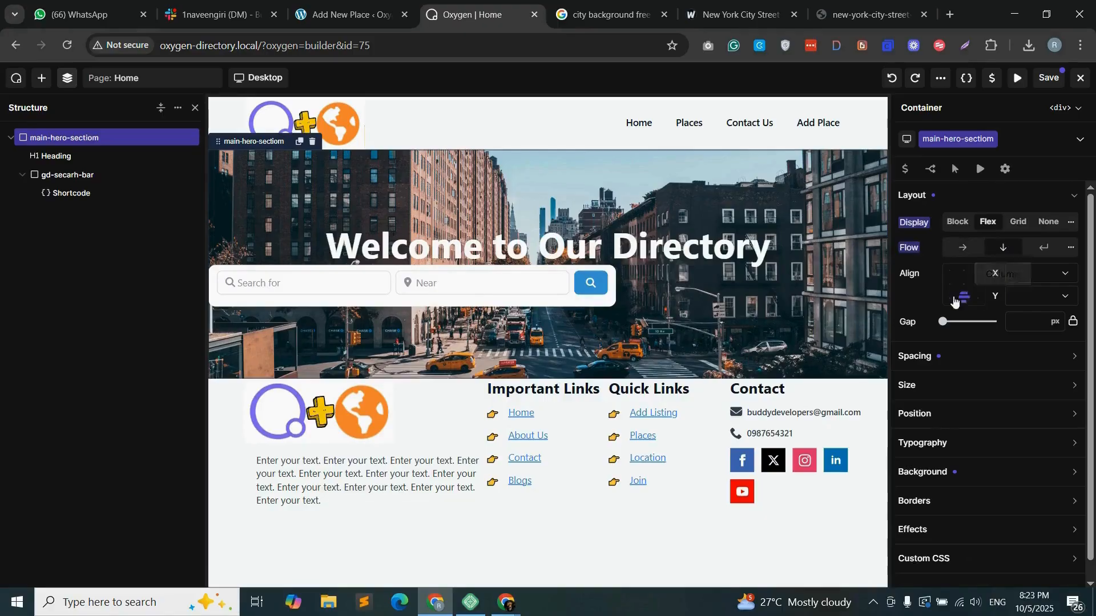
left_click(1036, 276)
left_click(1035, 306)
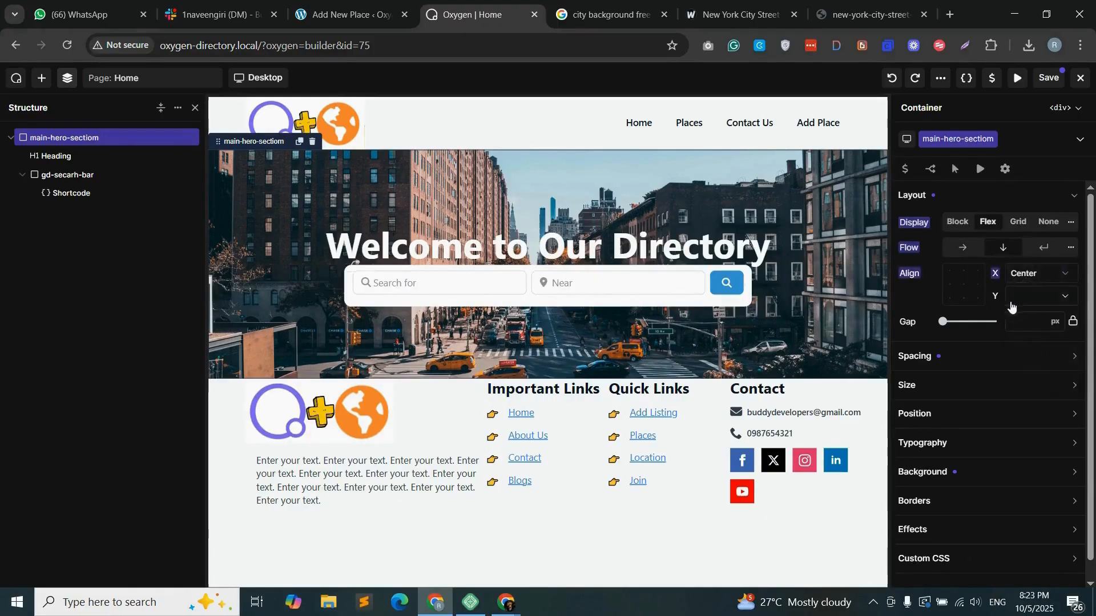
left_click(1037, 297)
left_click(1037, 327)
- Set the gd-secarh-bar container's top margin to 20 px and save the page
left_click(93, 176)
left_click(988, 257)
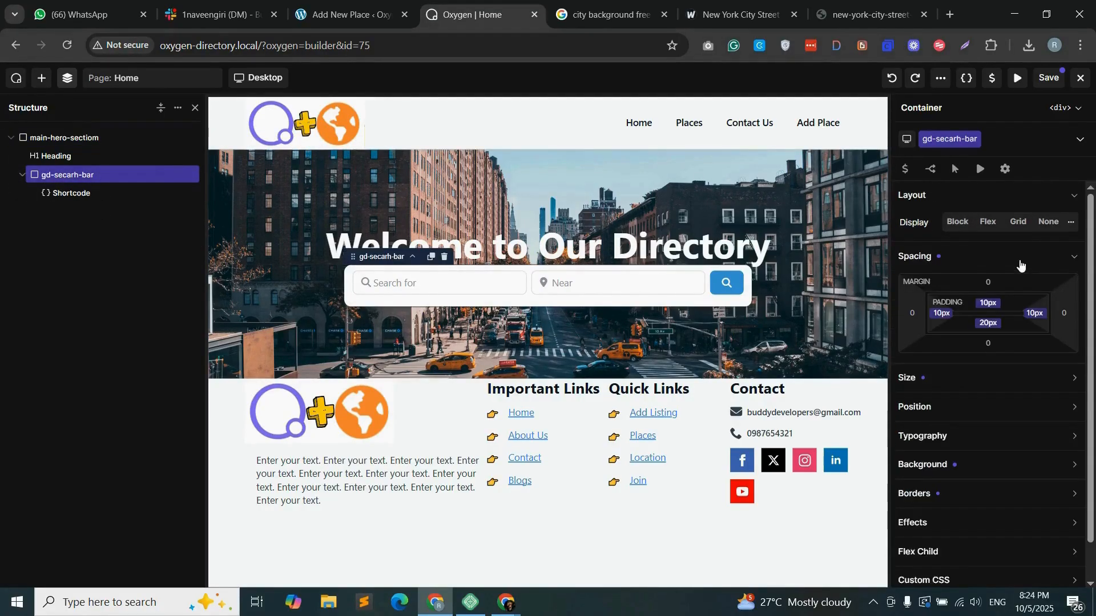
left_click(988, 283)
type("20")
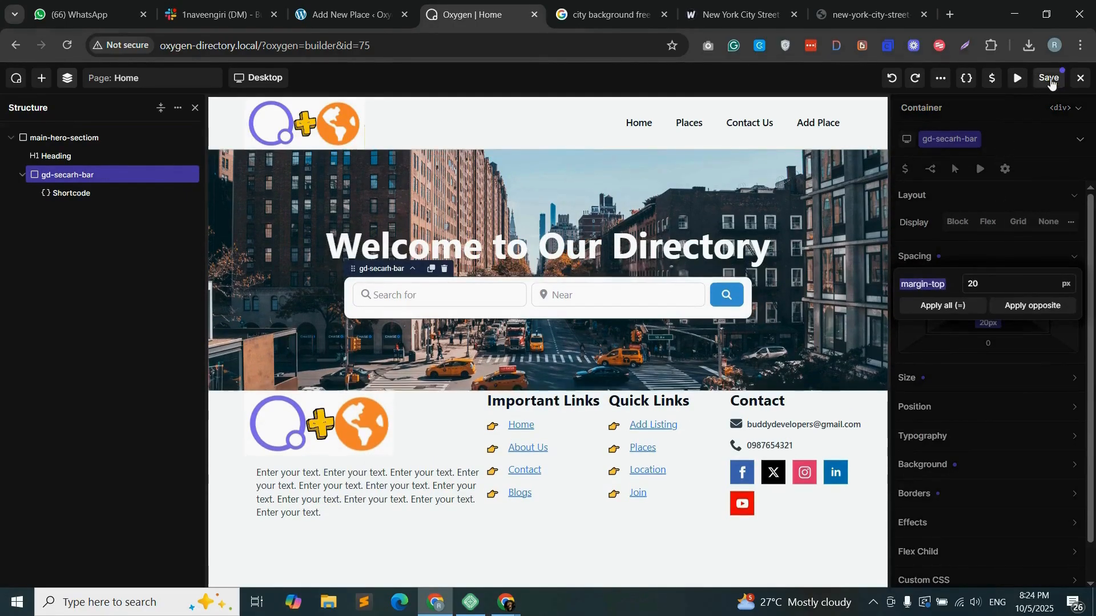
left_click(1050, 80)
- Load the live site at oxygen-directory.local in another browser tab to check the hero section
left_click(611, 14)
left_click(553, 39)
type("oxygen-directory.local")
key("Return")
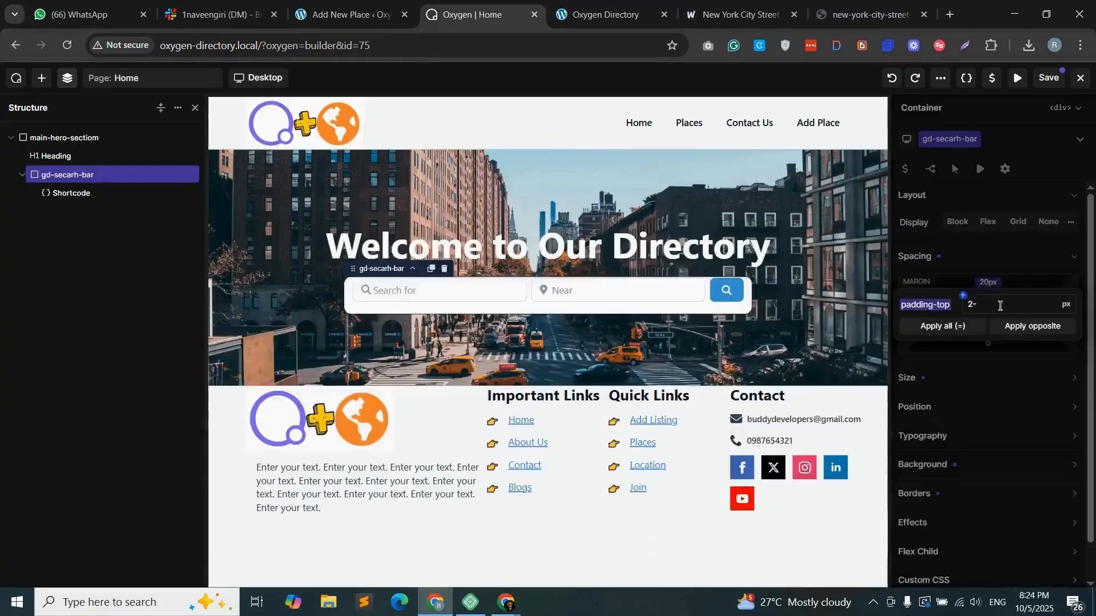
- Set the gd-secarh-bar container's top padding to 20 px in the Oxygen builder and save the page
key("BackSpace")
type("0")
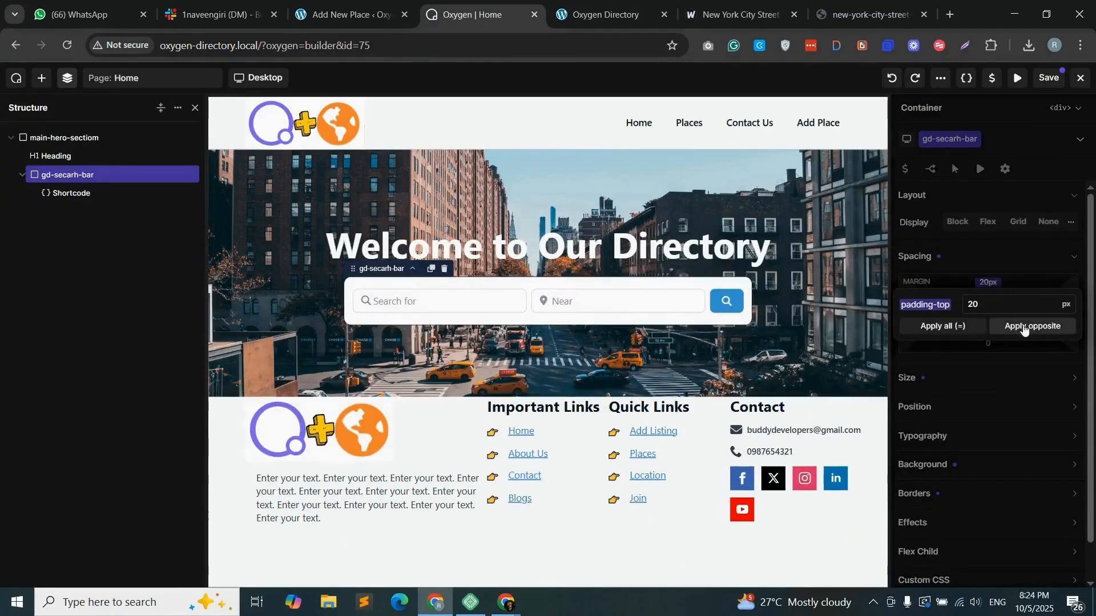
left_click(993, 370)
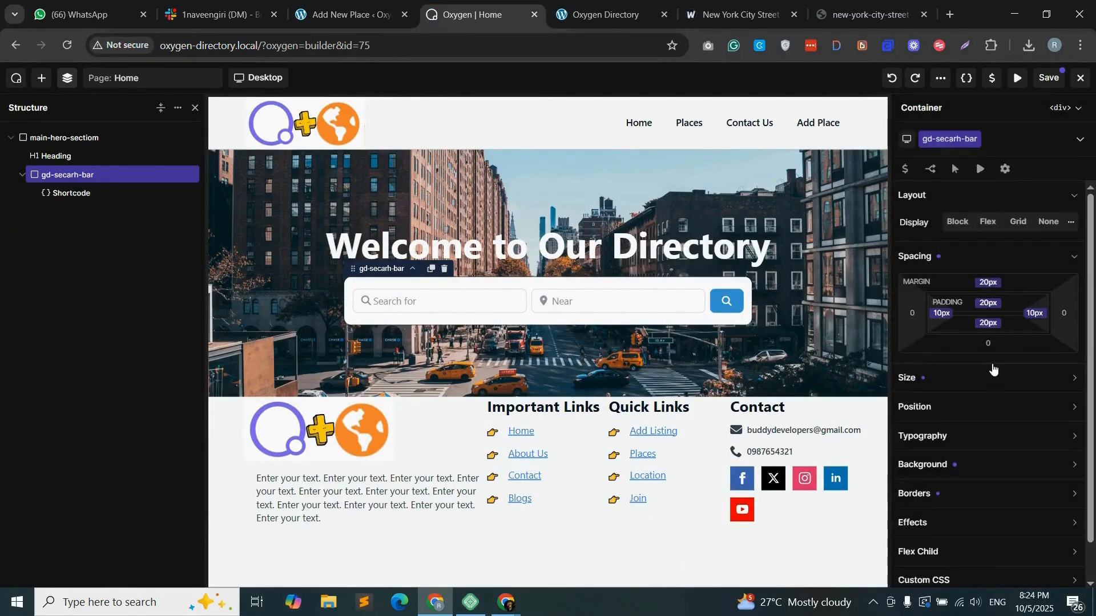
left_click(1047, 80)
- Reload the live homepage to examine the updated search bar
left_click(605, 14)
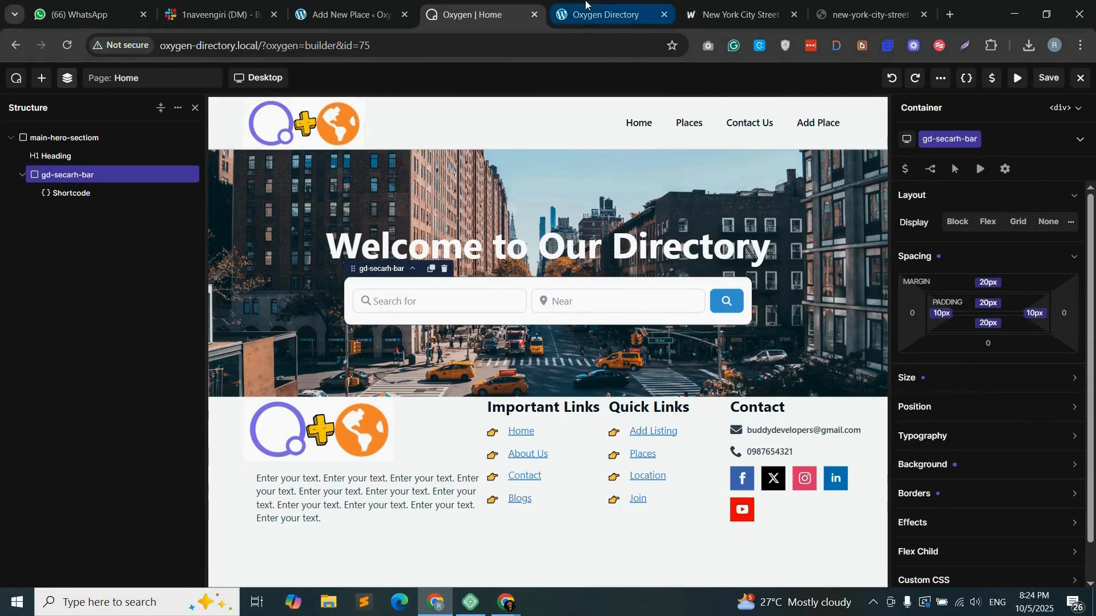
left_click(67, 48)
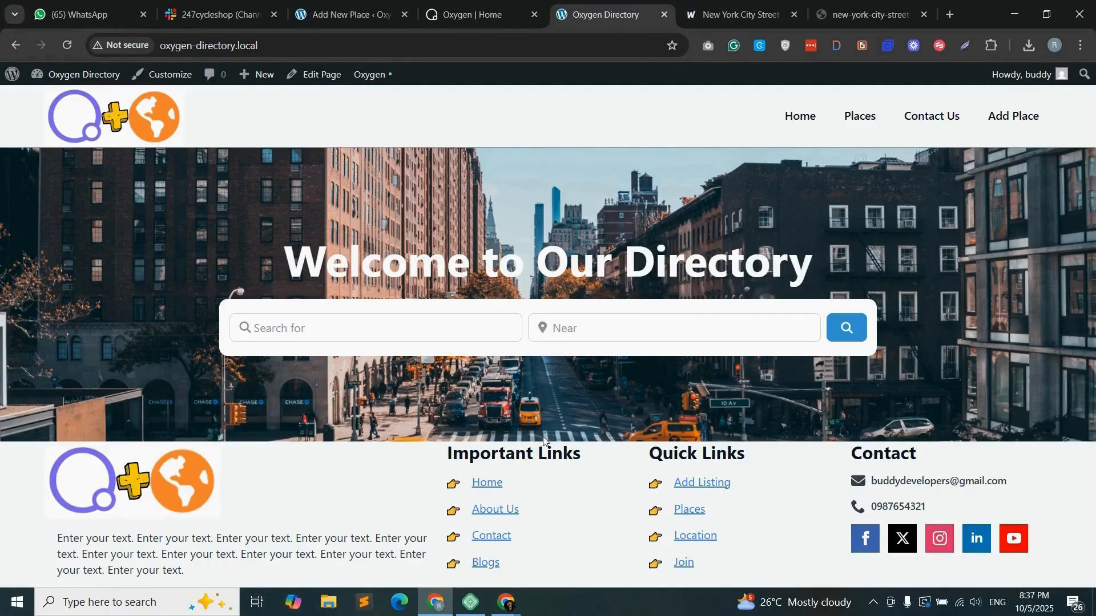
- Return to the Oxygen builder and open the library of elements to add to the home page
left_click(480, 15)
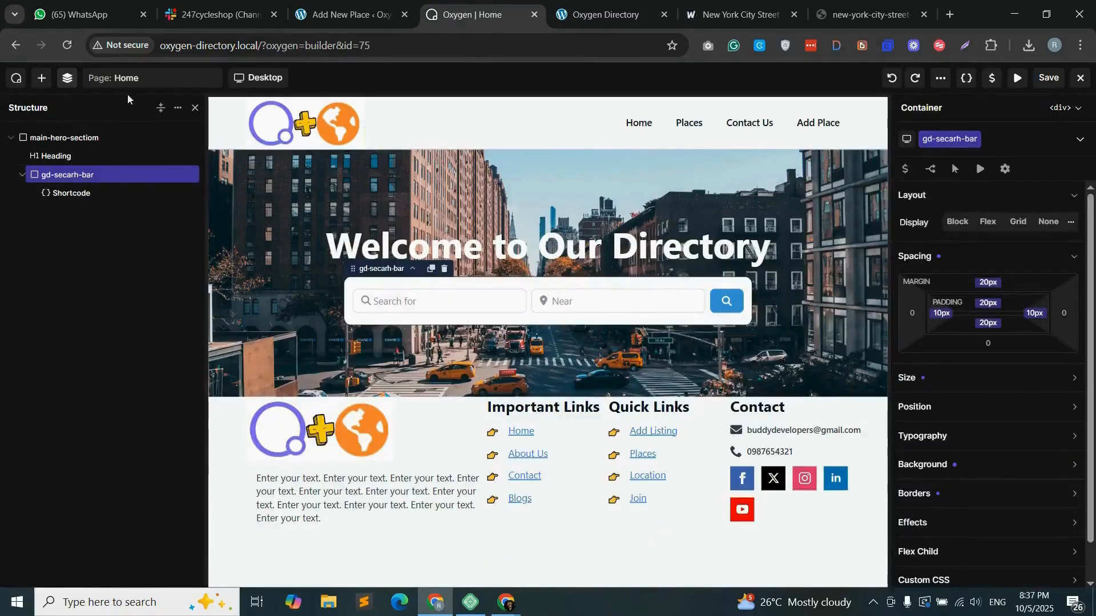
left_click(44, 84)
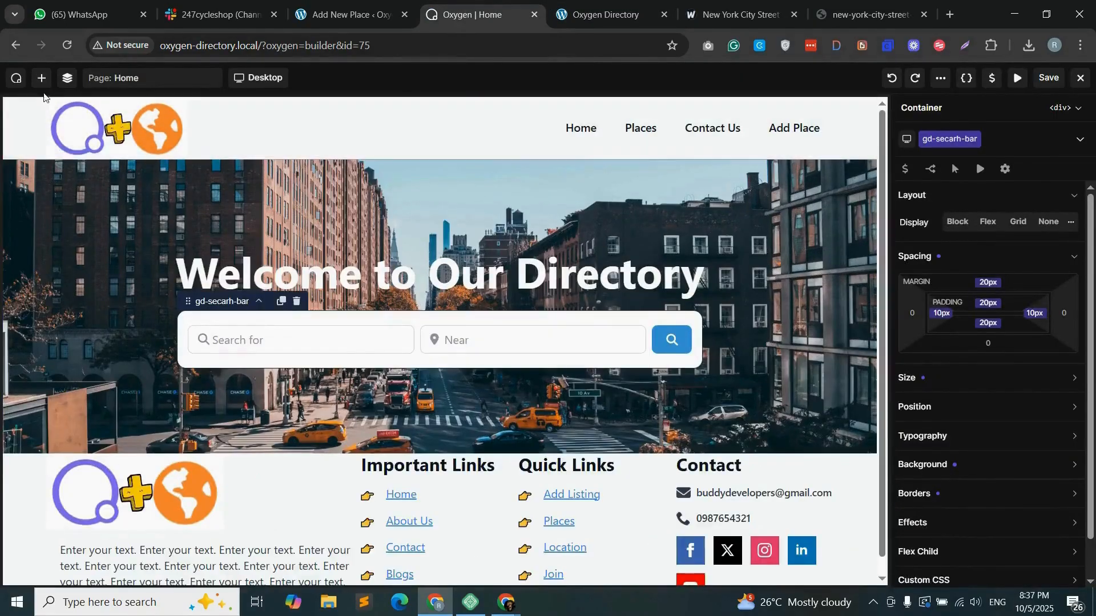
left_click(41, 78)
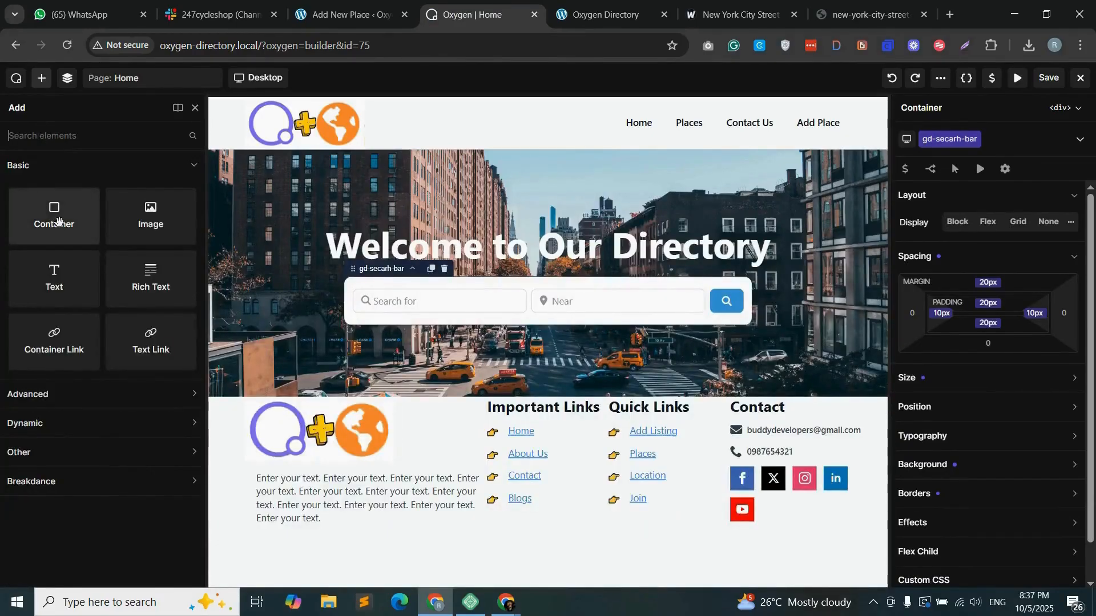
- Add a Container and move it out of main-hero-sectiom so it sits directly below it at the top level
left_click_drag(57, 221, 551, 397)
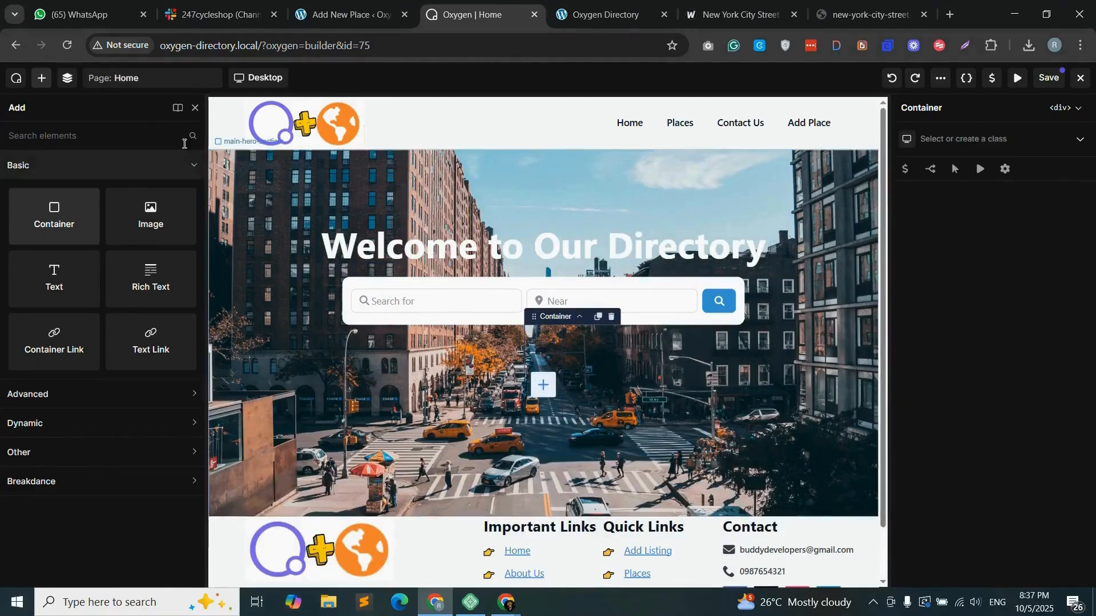
left_click(69, 84)
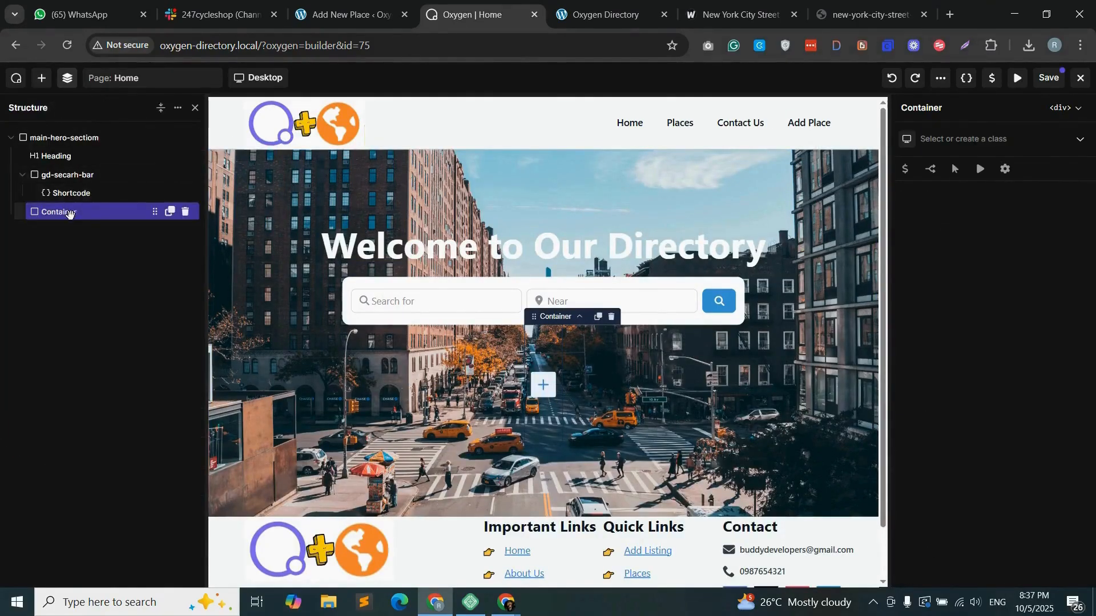
left_click_drag(71, 211, 23, 223)
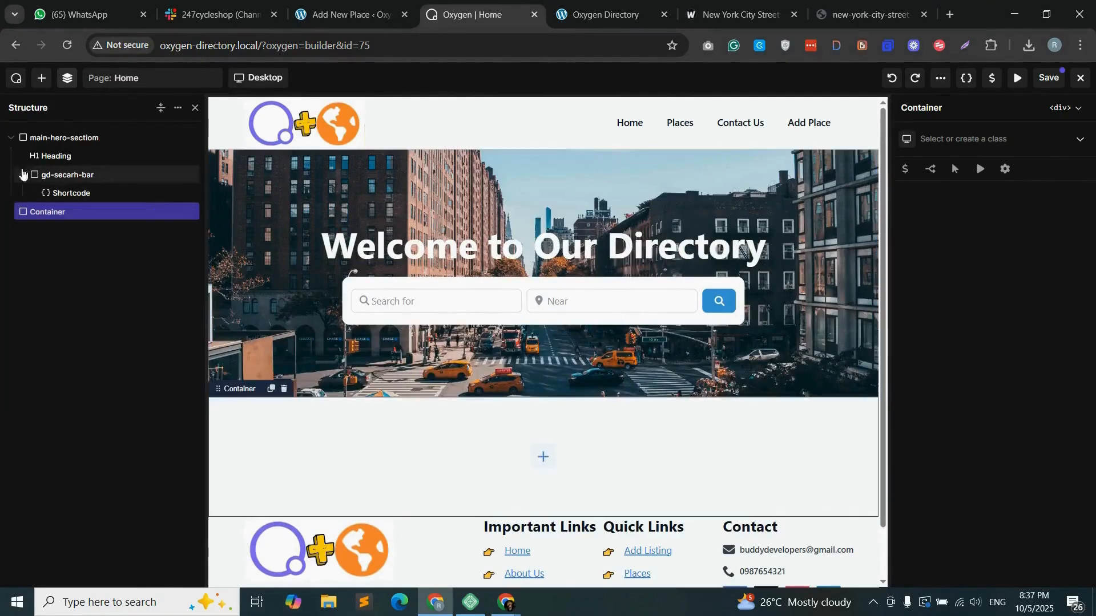
left_click(10, 138)
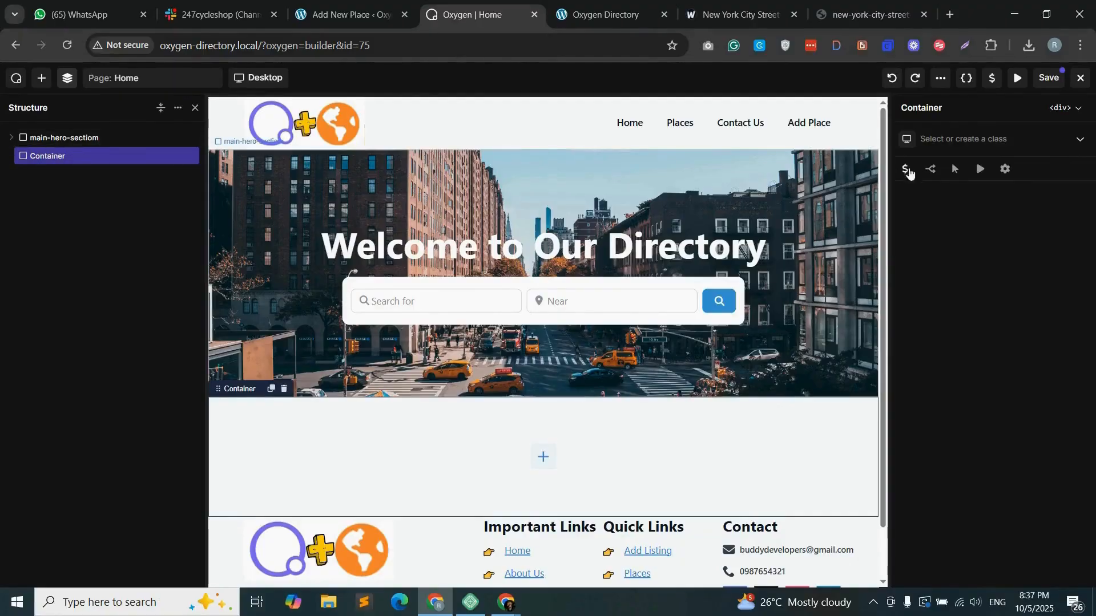
- Create the class gd-category-cotainer and assign it to the new container
left_click(944, 140)
type("gd-category-cotainer")
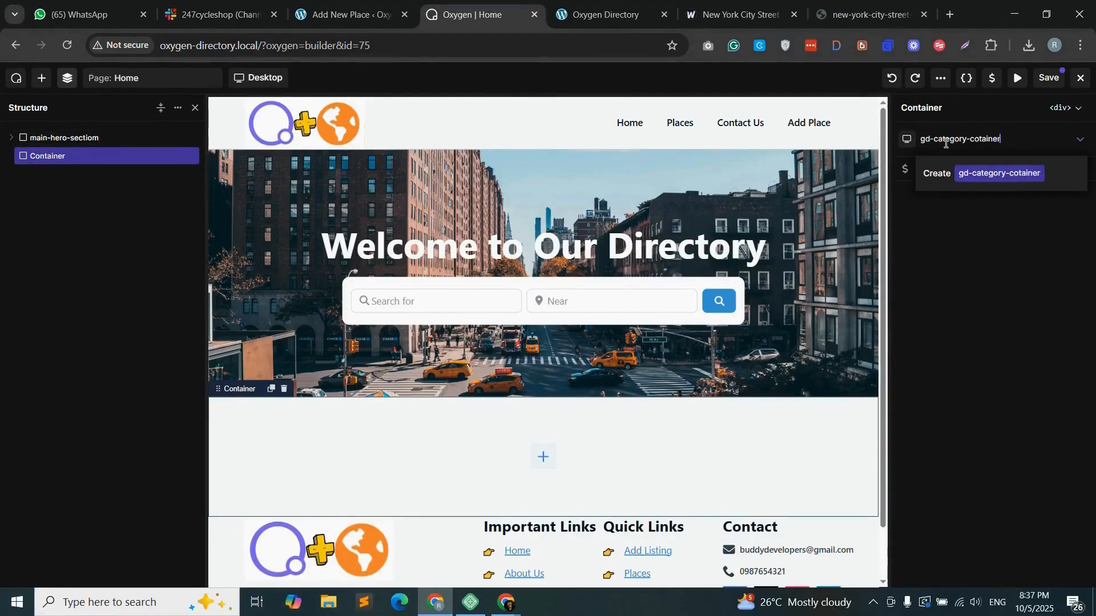
left_click(1000, 173)
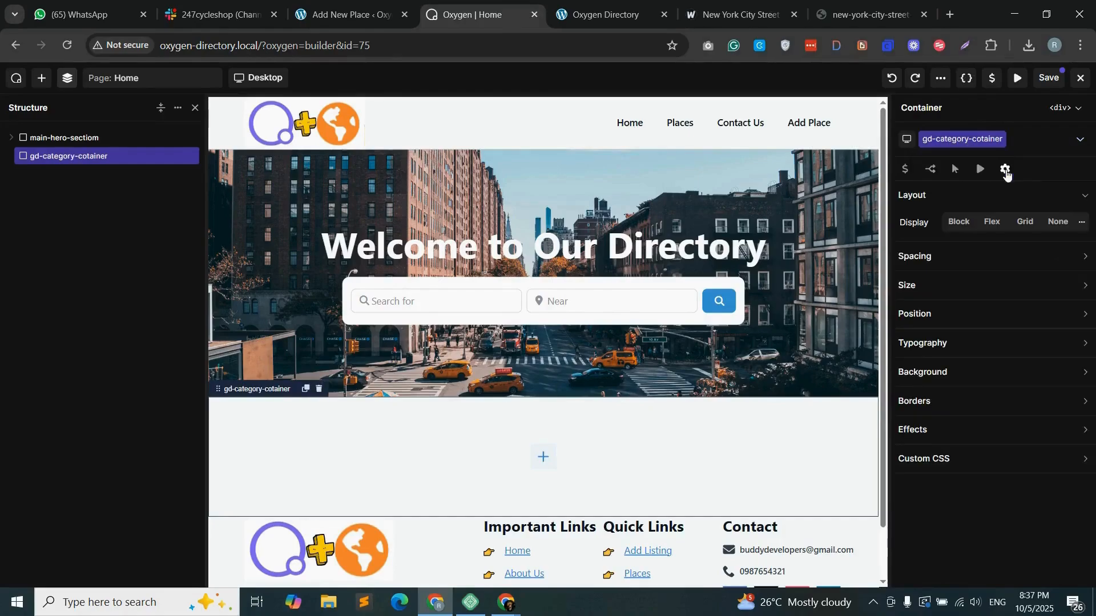
- Add a Heading element inside the gd-category-cotainer container with the text "Best Categories"
left_click(543, 460)
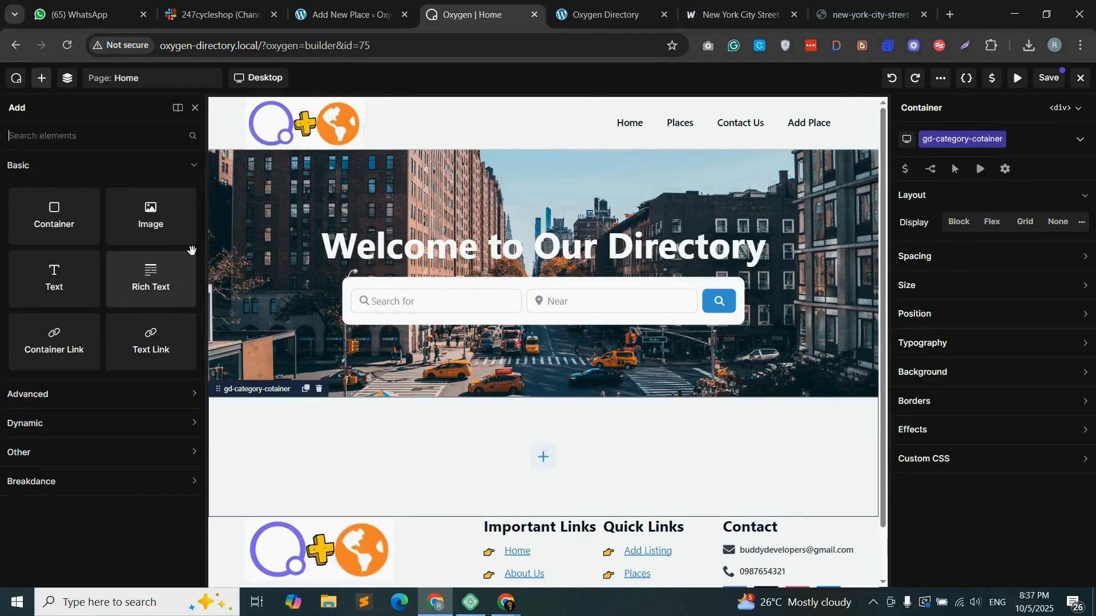
type("heade")
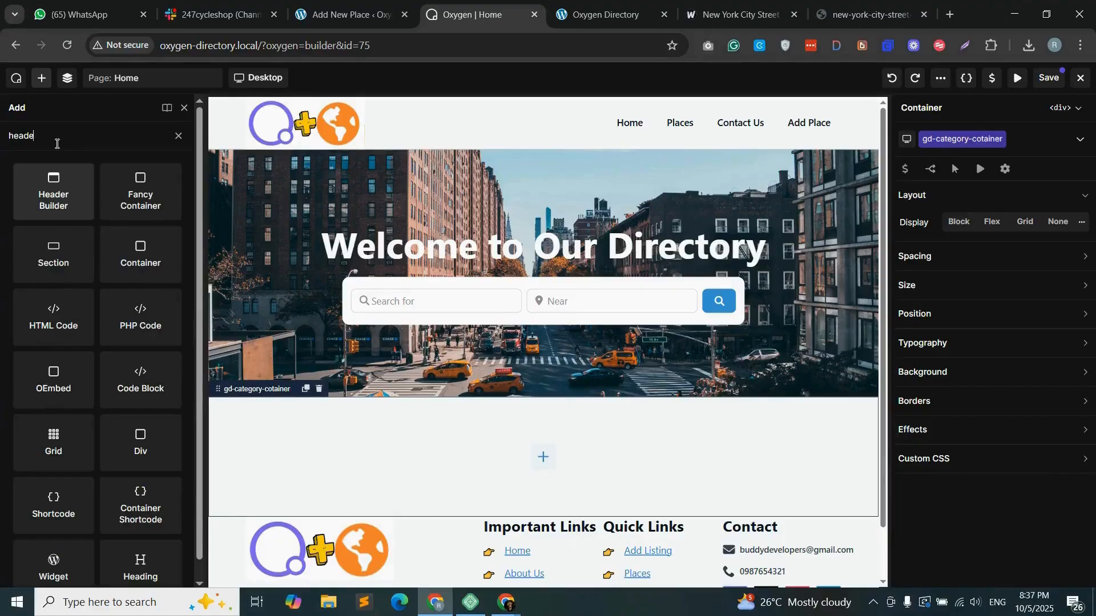
type("r")
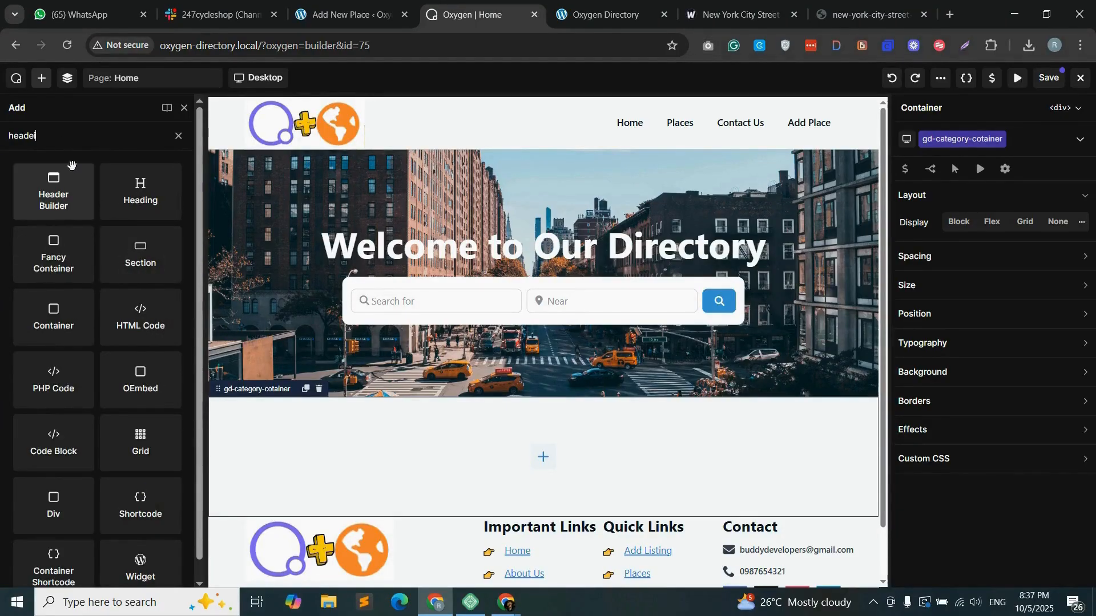
left_click_drag(121, 198, 538, 436)
triple_click(940, 212)
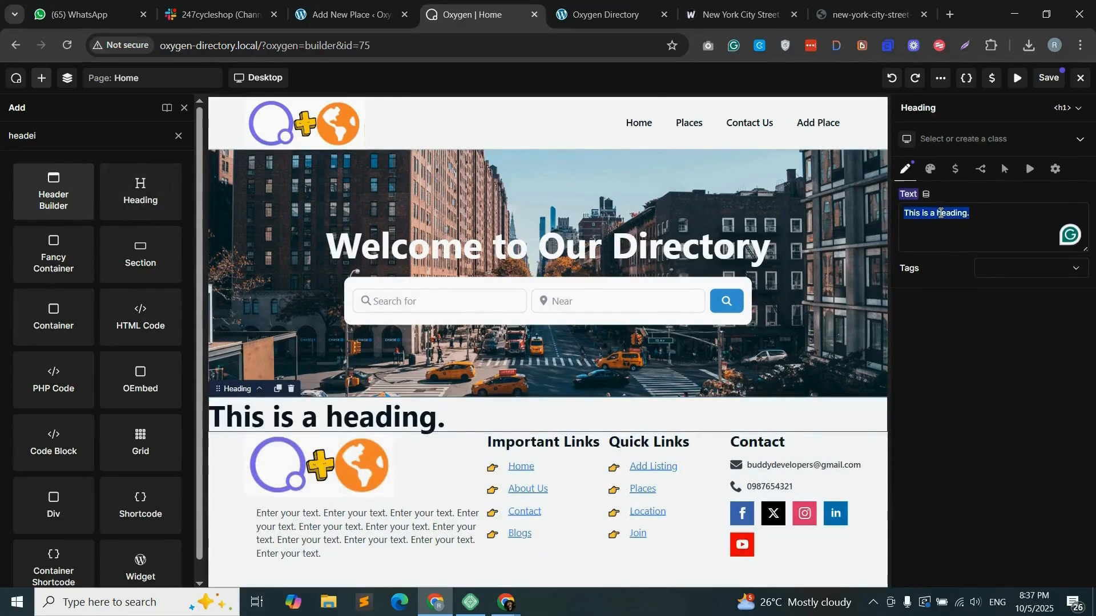
type("Best C")
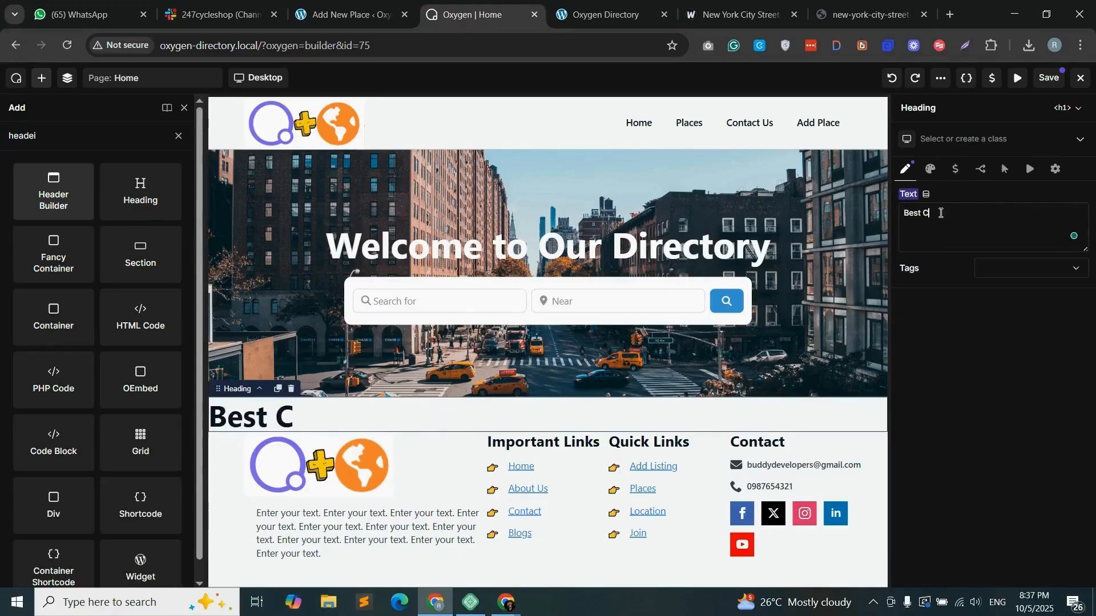
type("ategories")
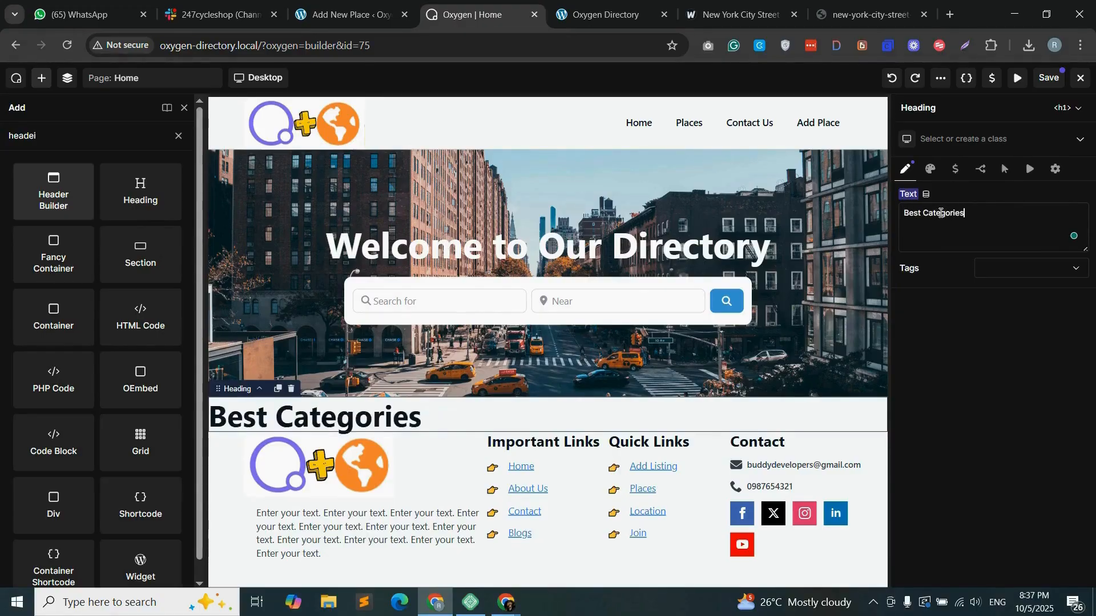
- Centre-align the "Best Categories" heading and set its tag to h2
left_click(930, 169)
left_click(964, 197)
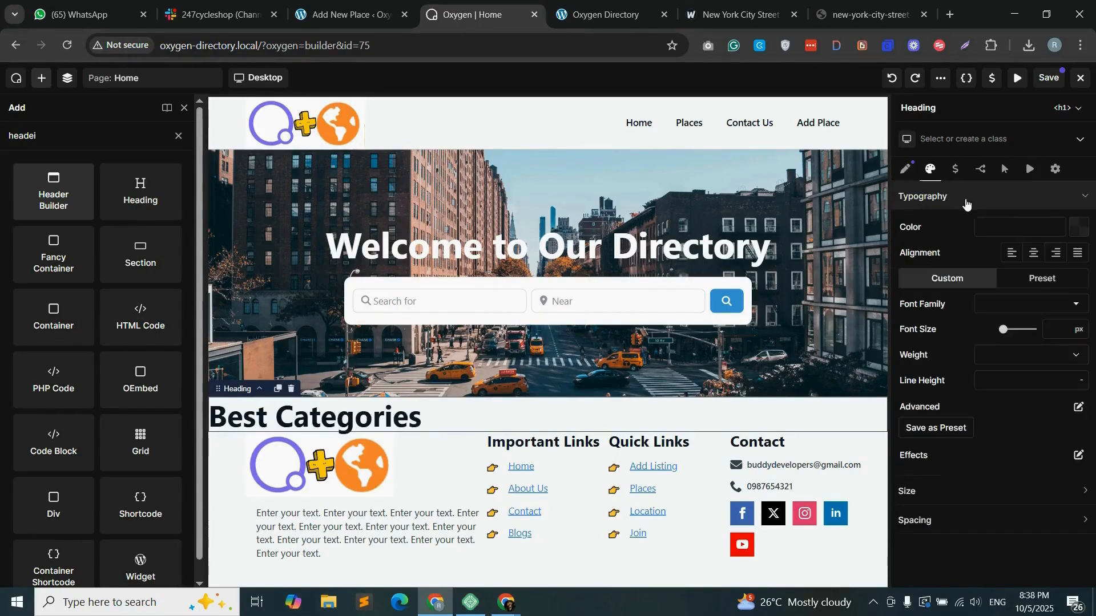
left_click(1034, 254)
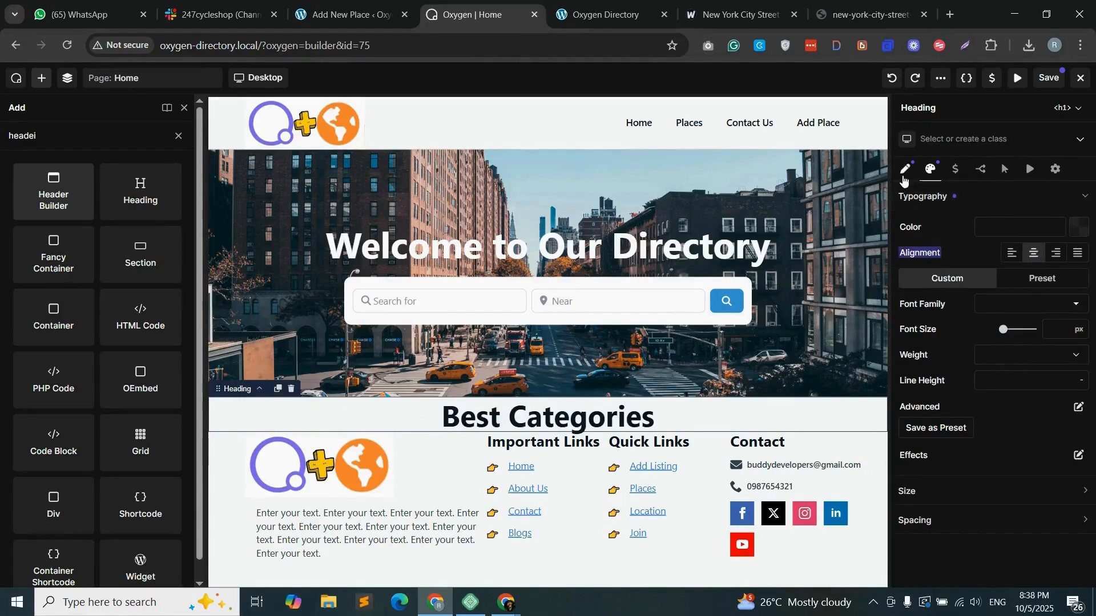
left_click(904, 172)
left_click(1031, 269)
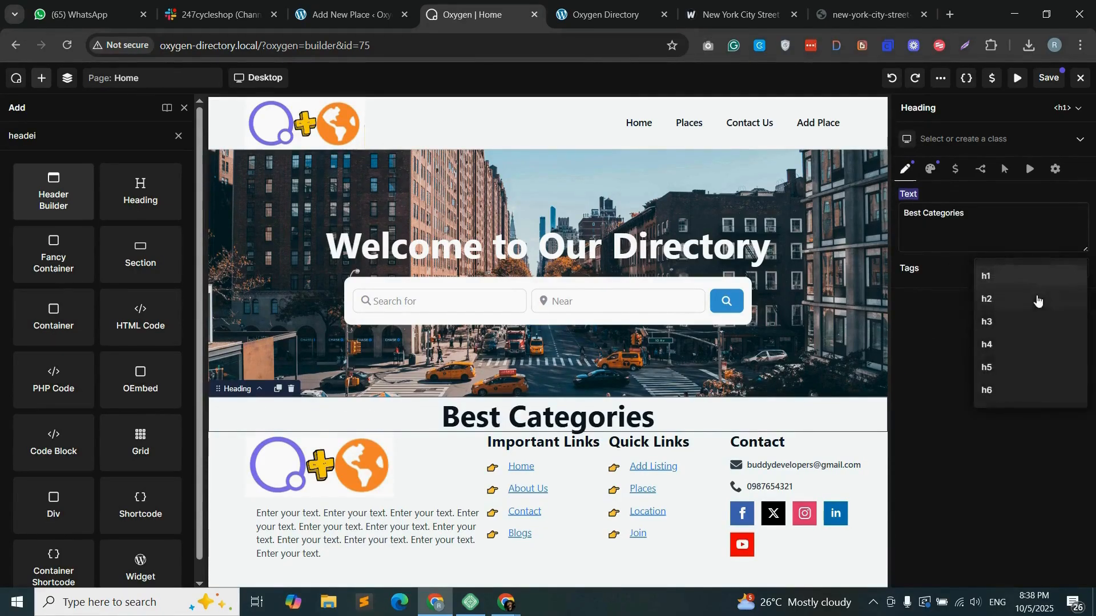
left_click(1004, 308)
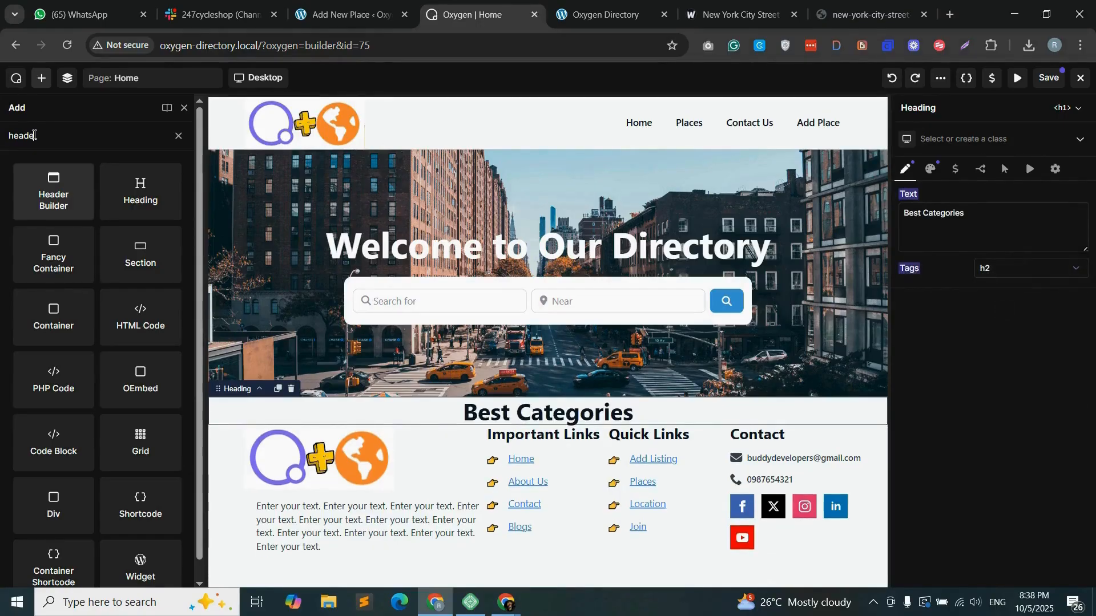
- Add a Shortcode element under the "Best Categories" heading
double_click(35, 135)
type("shor")
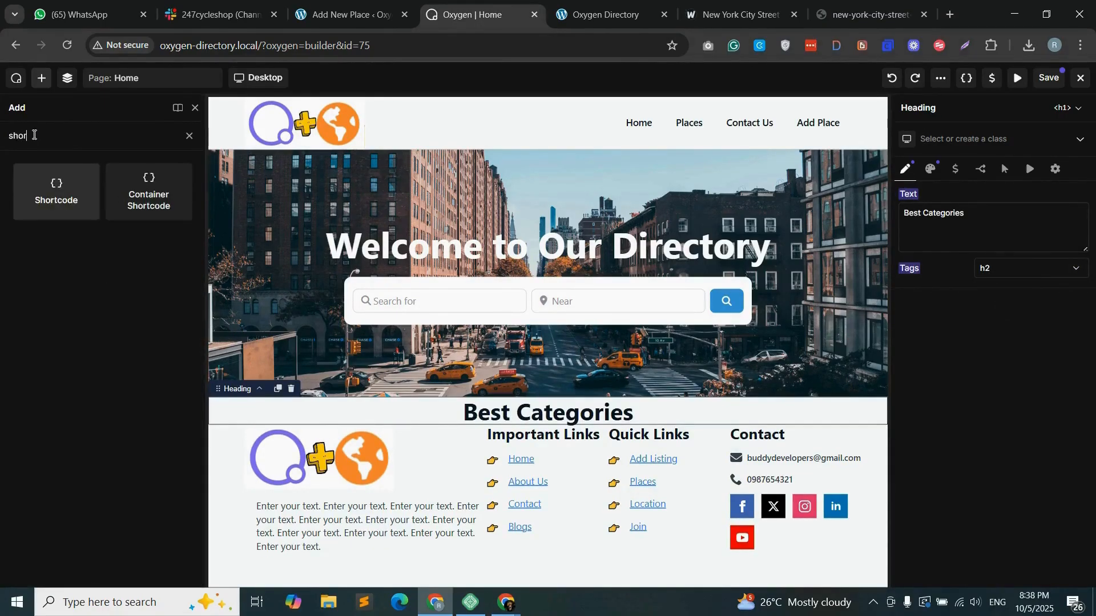
type("y")
key("BackSpace")
left_click_drag(56, 191, 533, 423)
- Switch to the Add New Place page, choose gd_categories (GD > Categories) in the shortcode builder and copy the generated shortcode
left_click(343, 14)
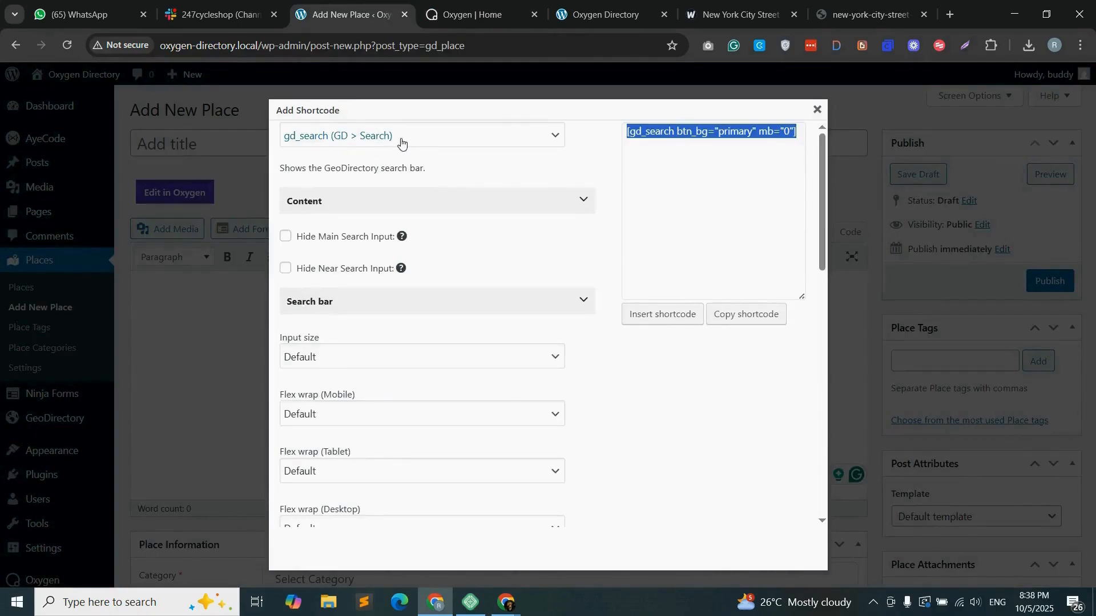
left_click(454, 140)
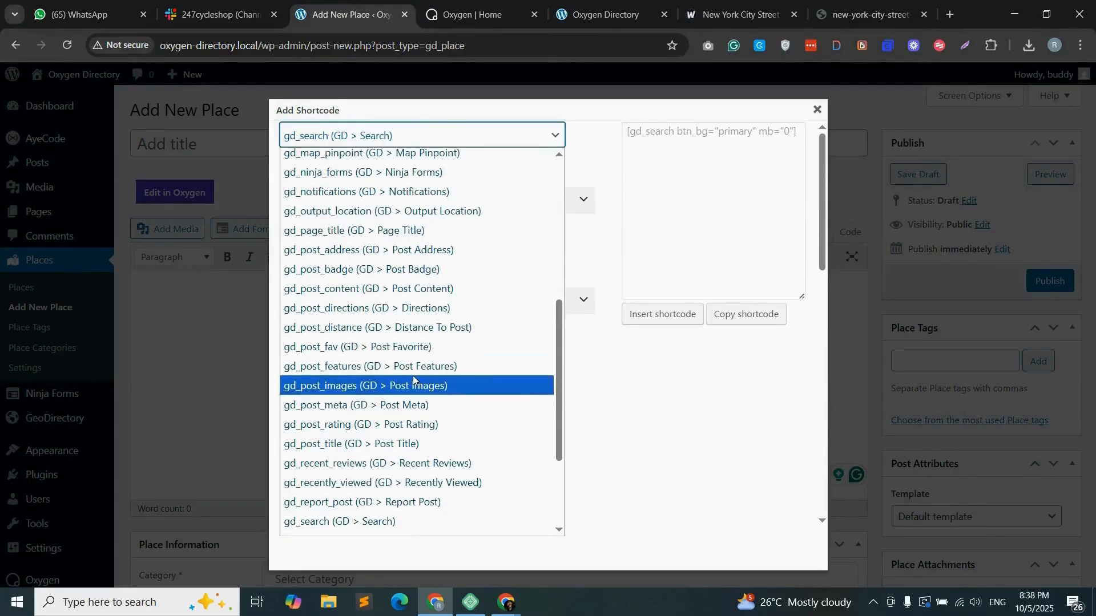
scroll(395, 368, "up", 2)
scroll(395, 368, "up", 4)
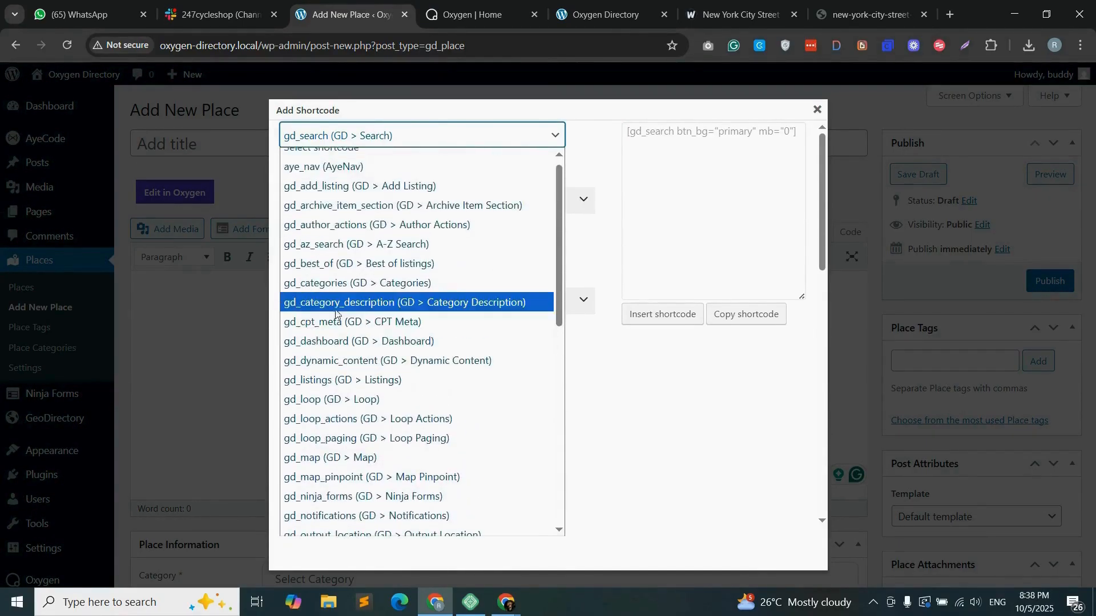
left_click(358, 284)
left_click(745, 315)
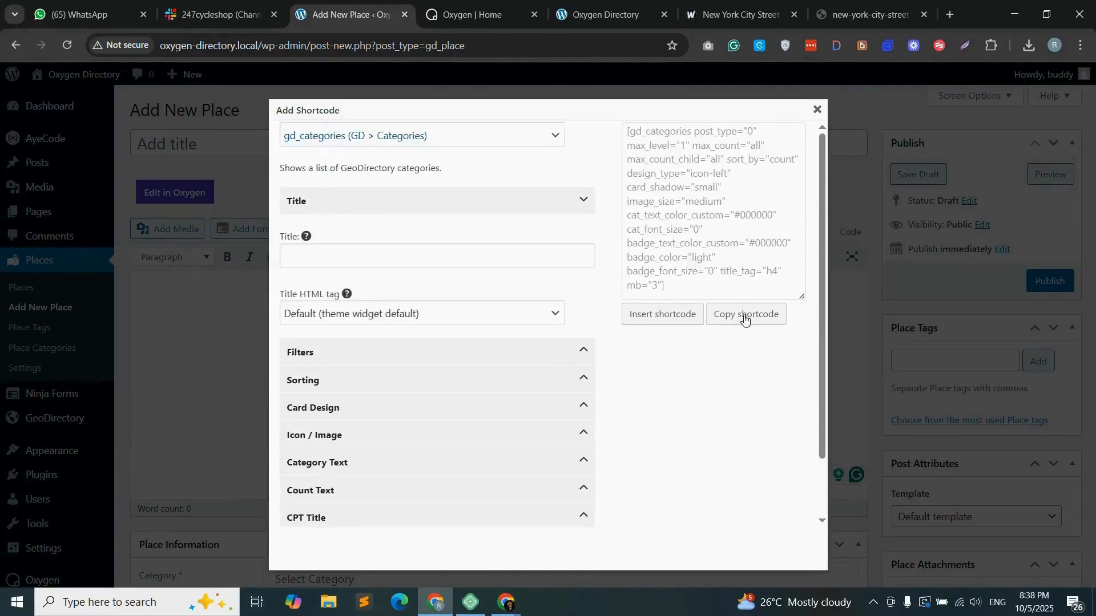
left_click(676, 227)
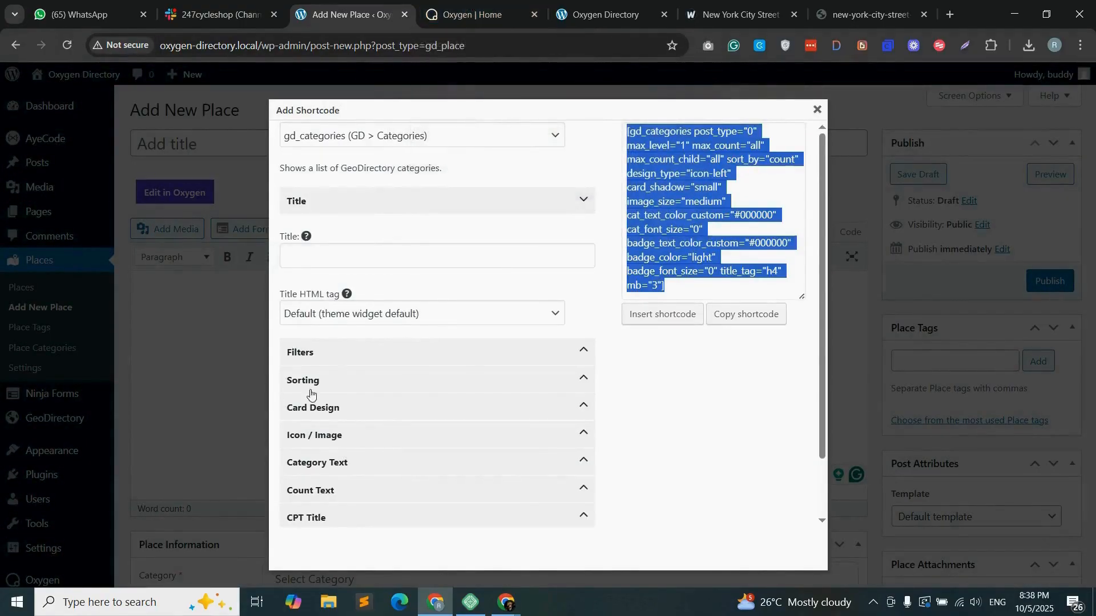
- Expand the Filters settings of the categories shortcode and choose Auto as the post type
left_click(363, 355)
scroll(372, 370, "down", 2)
left_click(378, 304)
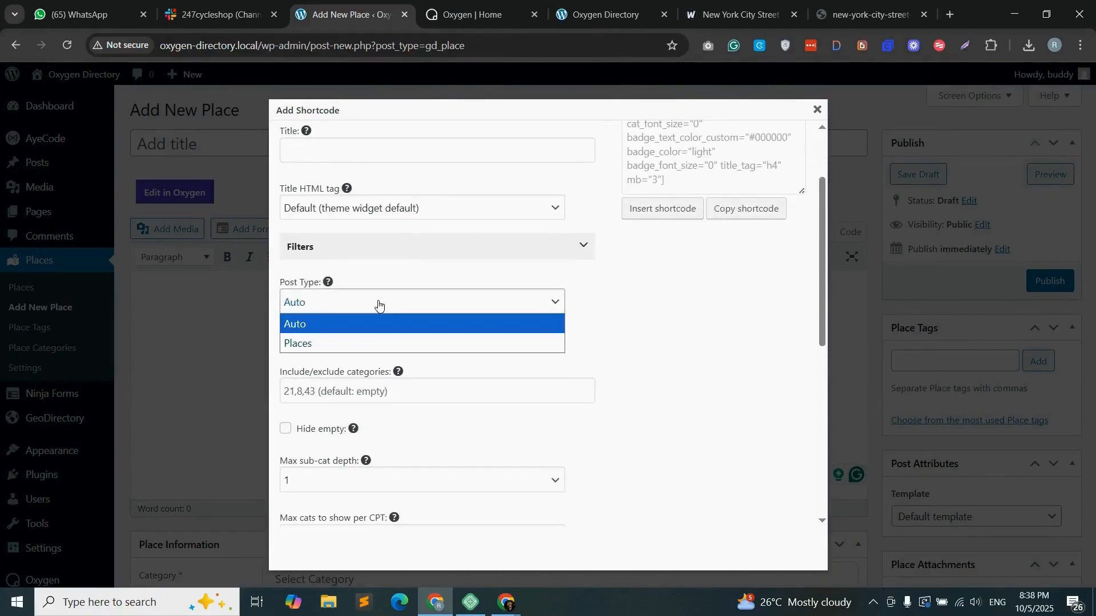
left_click(299, 323)
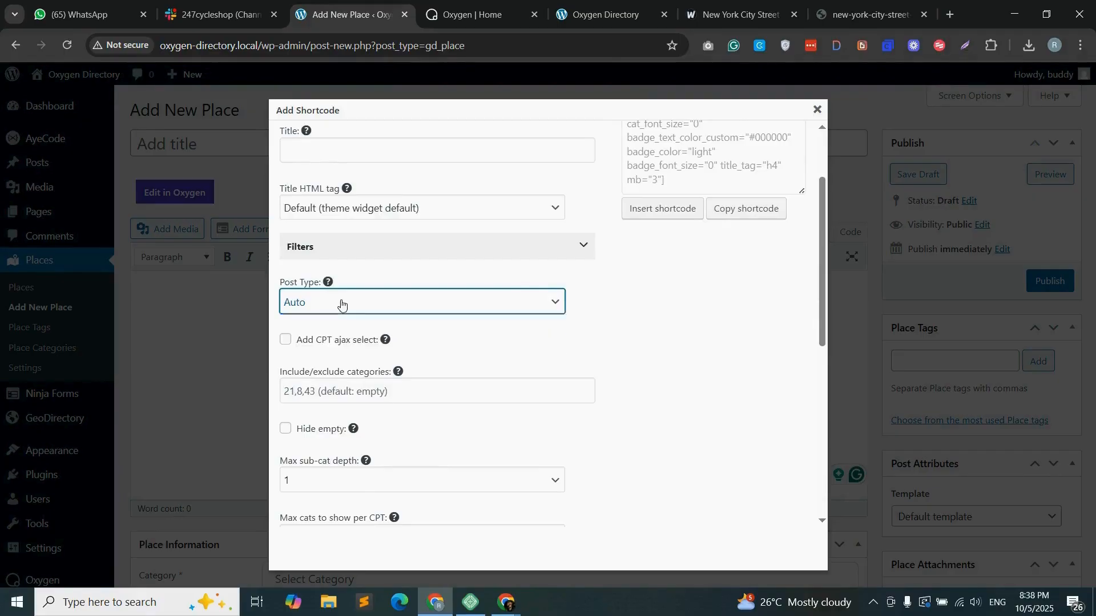
scroll(322, 328, "down", 2)
scroll(322, 328, "down", 4)
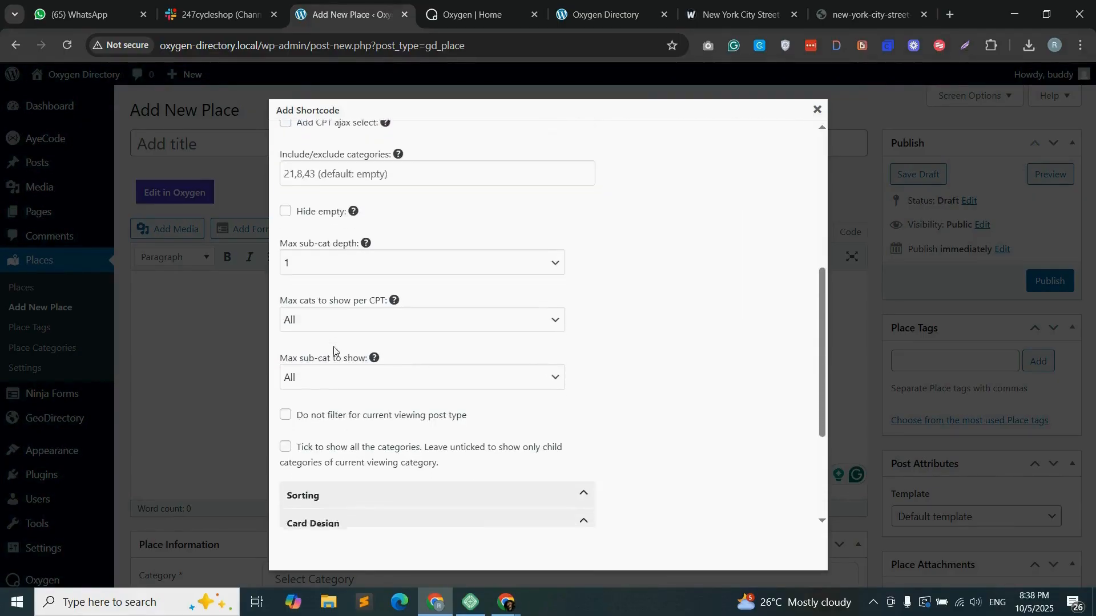
- Set the sorting of the categories shortcode to A-Z
left_click(347, 393)
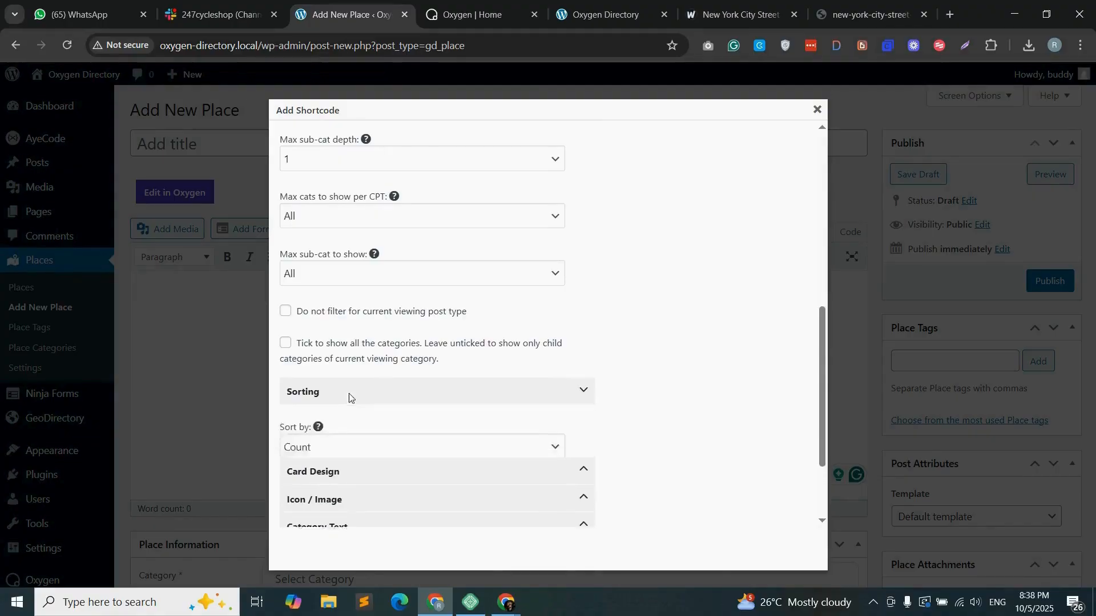
scroll(350, 396, "down", 2)
left_click(359, 368)
left_click(297, 407)
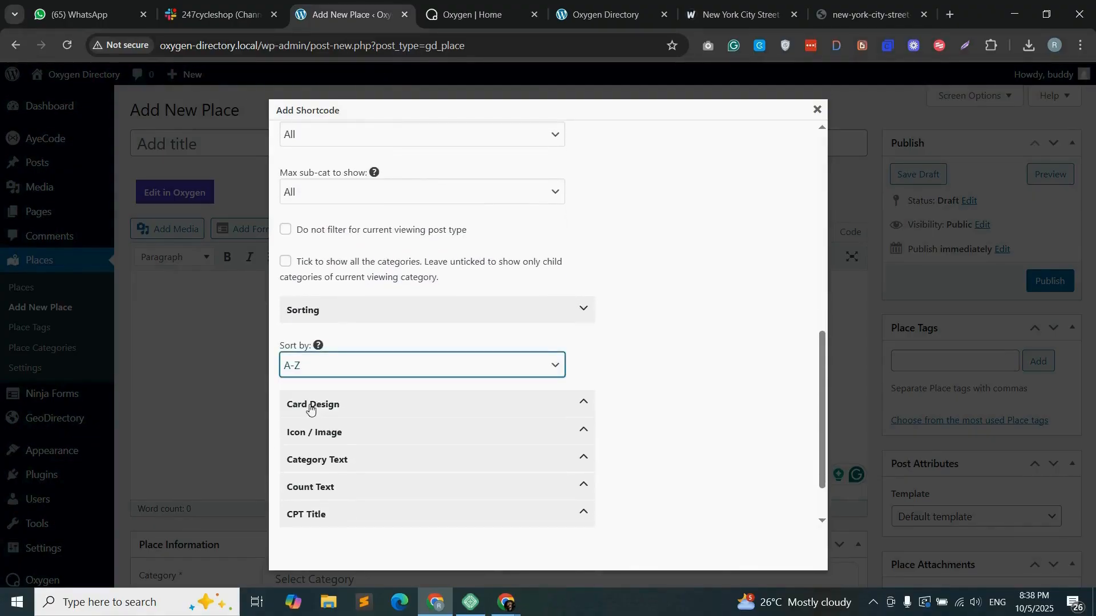
- Set the card design type of the categories shortcode to Icon Top
scroll(320, 399, "down", 1)
left_click(366, 355)
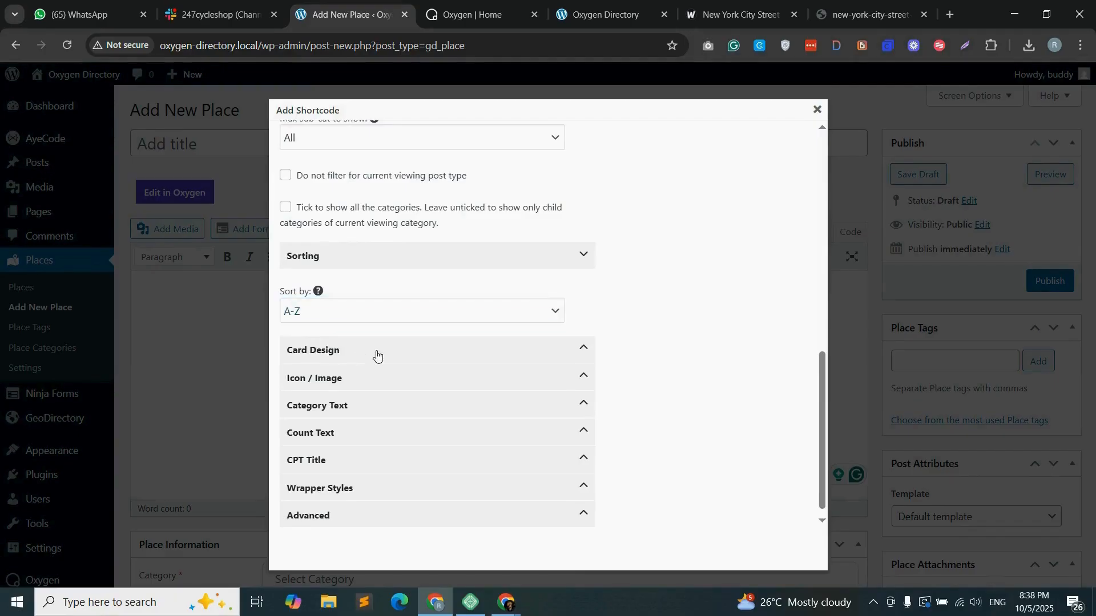
scroll(342, 342, "down", 1)
left_click(339, 330)
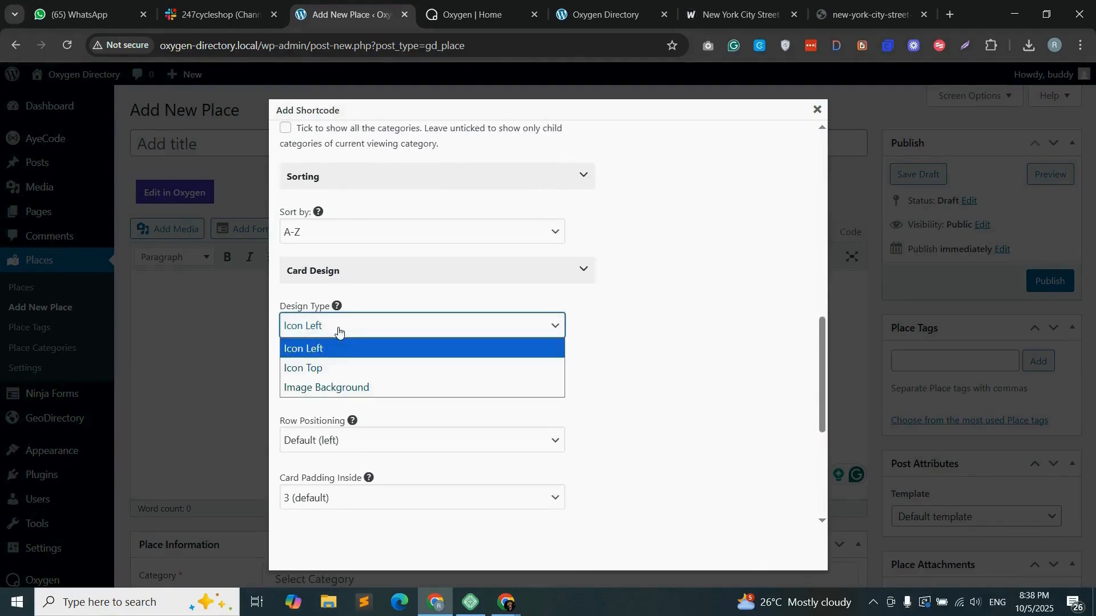
left_click(337, 368)
- Set the icon size of the category cards to XL in the Icon / Image settings
scroll(354, 299, "down", 2)
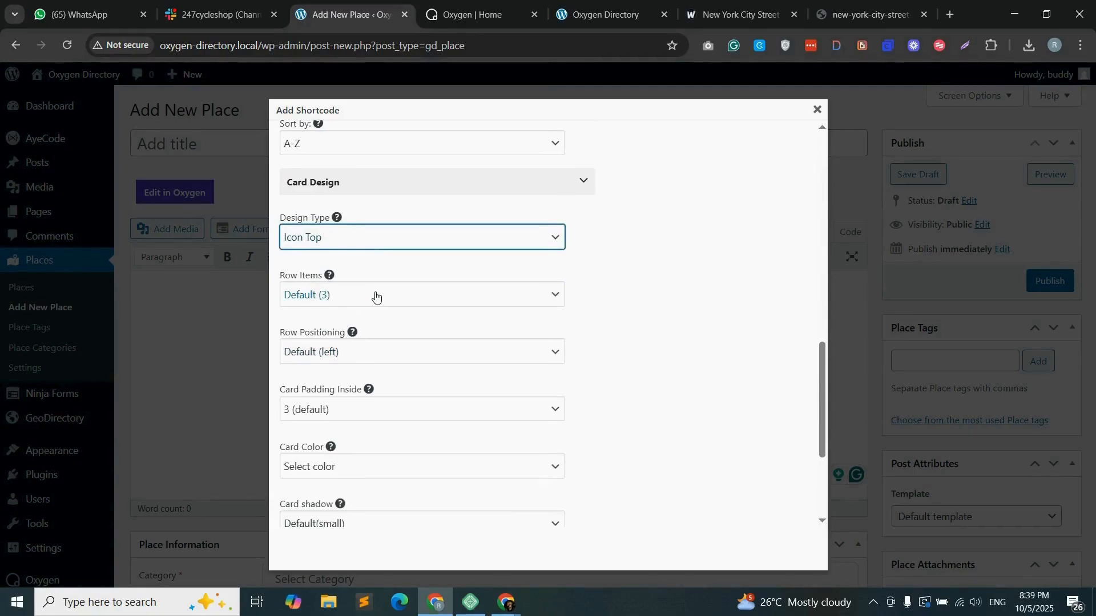
scroll(376, 296, "down", 5)
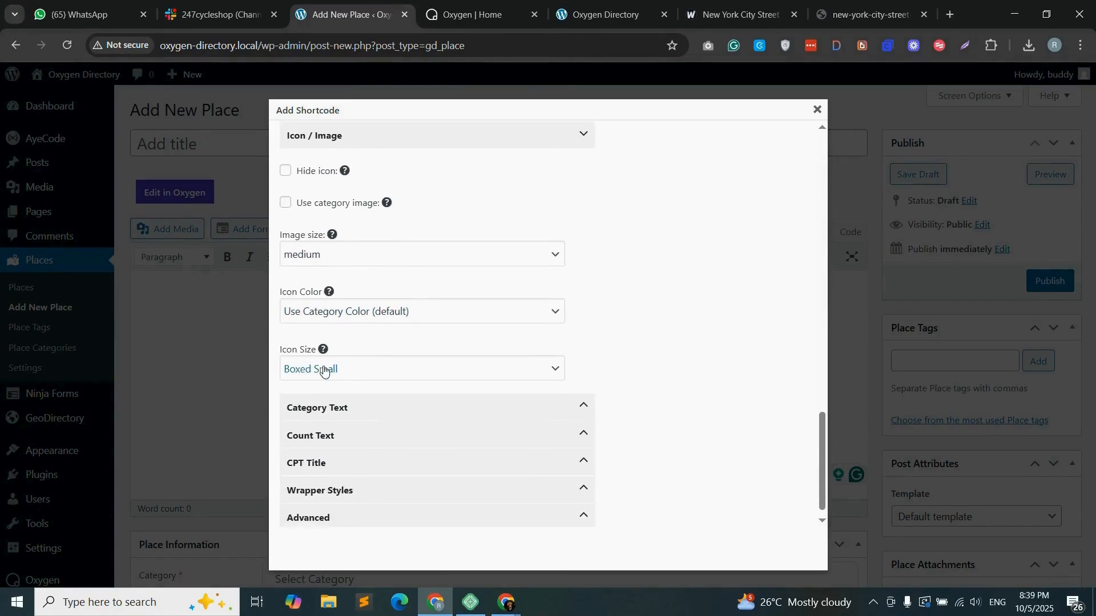
left_click(371, 371)
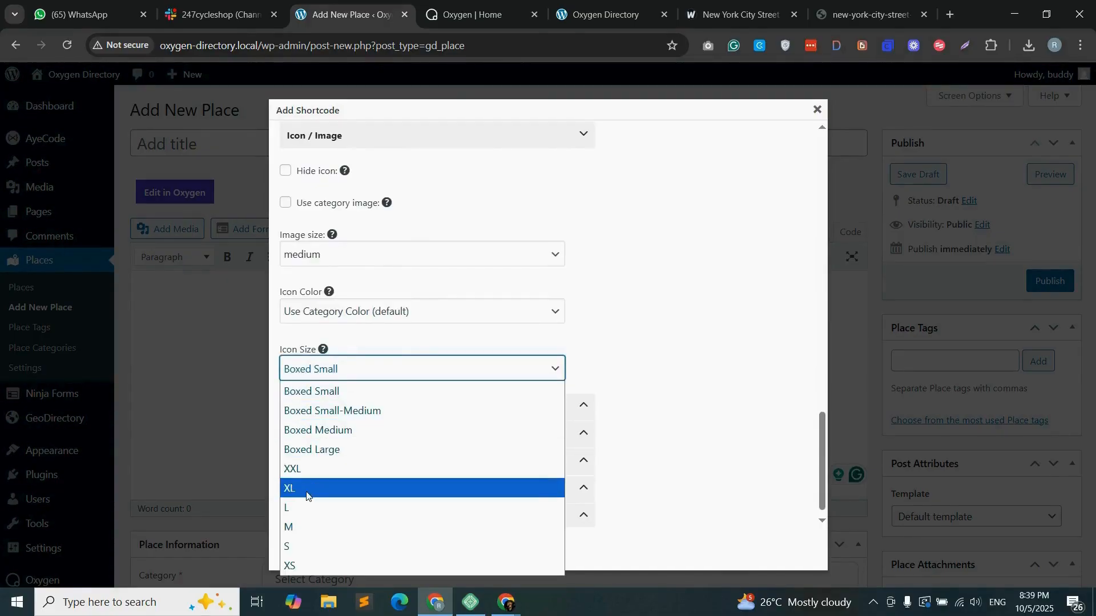
left_click(307, 489)
- Expand the Category Text settings of the categories shortcode and set the text color to Black
scroll(360, 443, "down", 1)
left_click(381, 392)
scroll(319, 395, "down", 2)
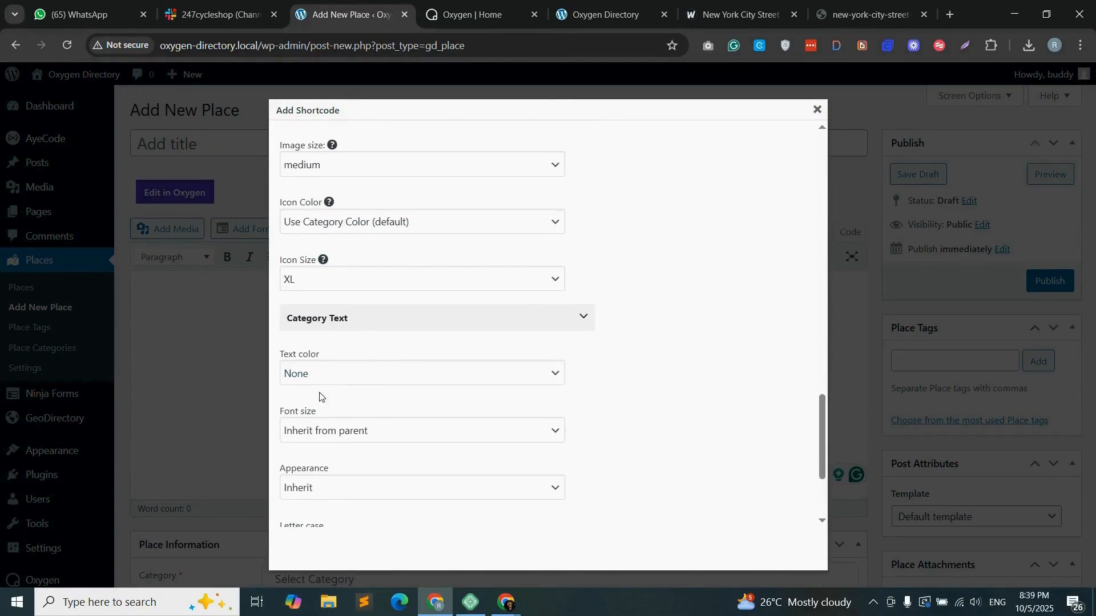
scroll(365, 377, "down", 2)
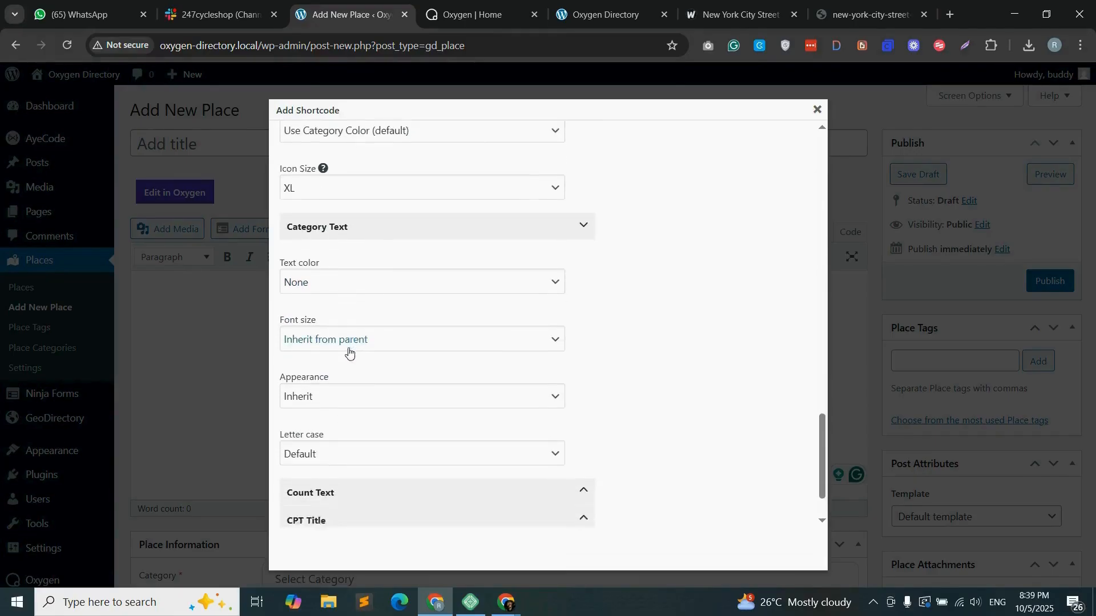
left_click(325, 271)
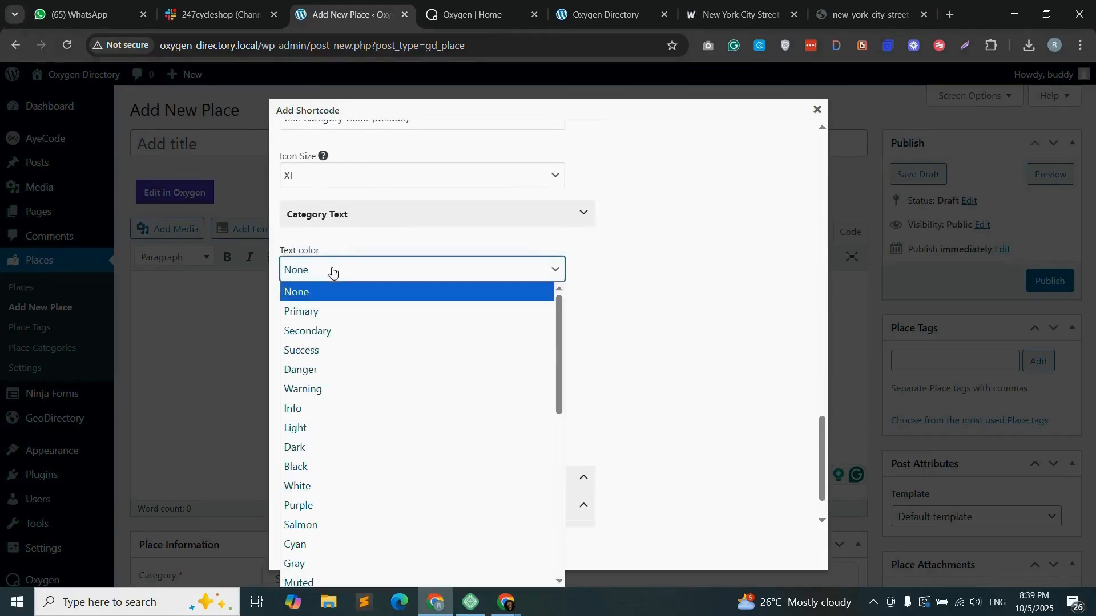
left_click(306, 467)
- Copy the generated gd_categories shortcode and paste it into the empty Shortcode element below the Best Categories heading in the Oxygen builder
left_click(756, 316)
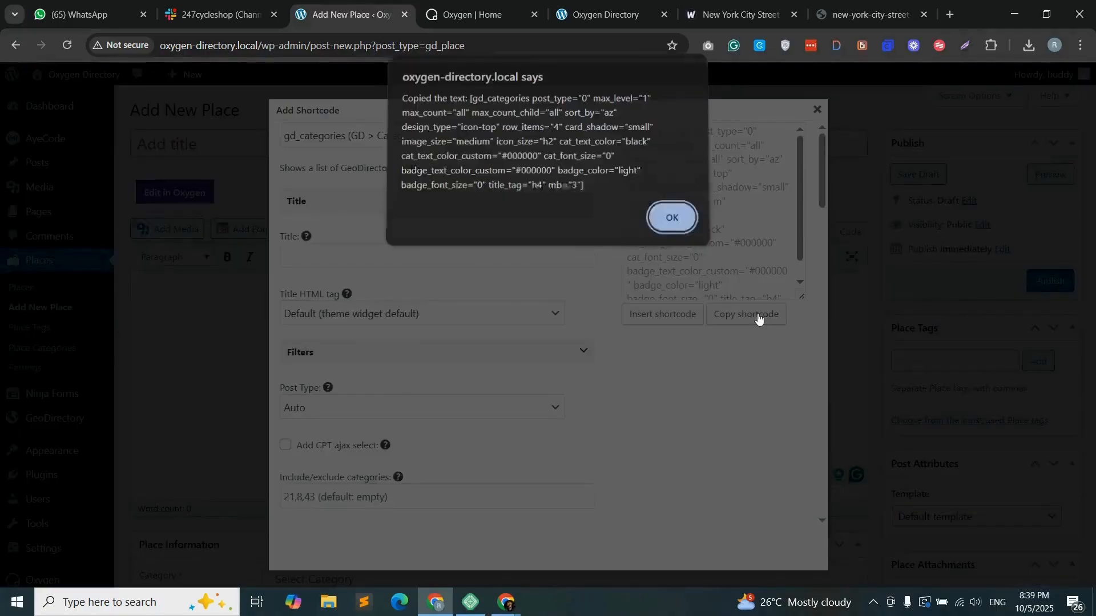
left_click(672, 223)
left_click(473, 14)
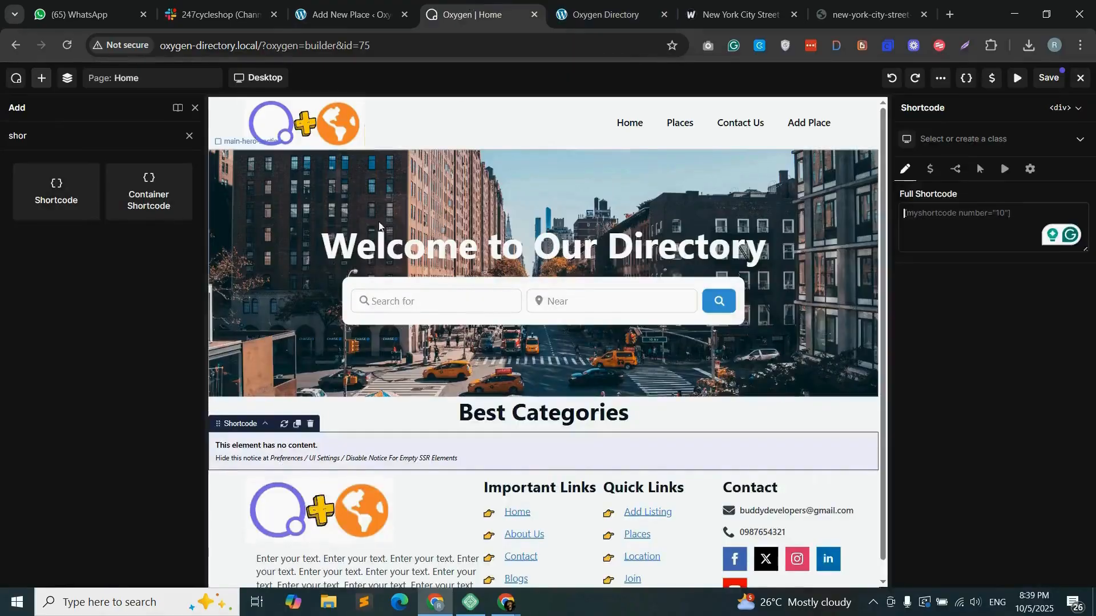
left_click(953, 216)
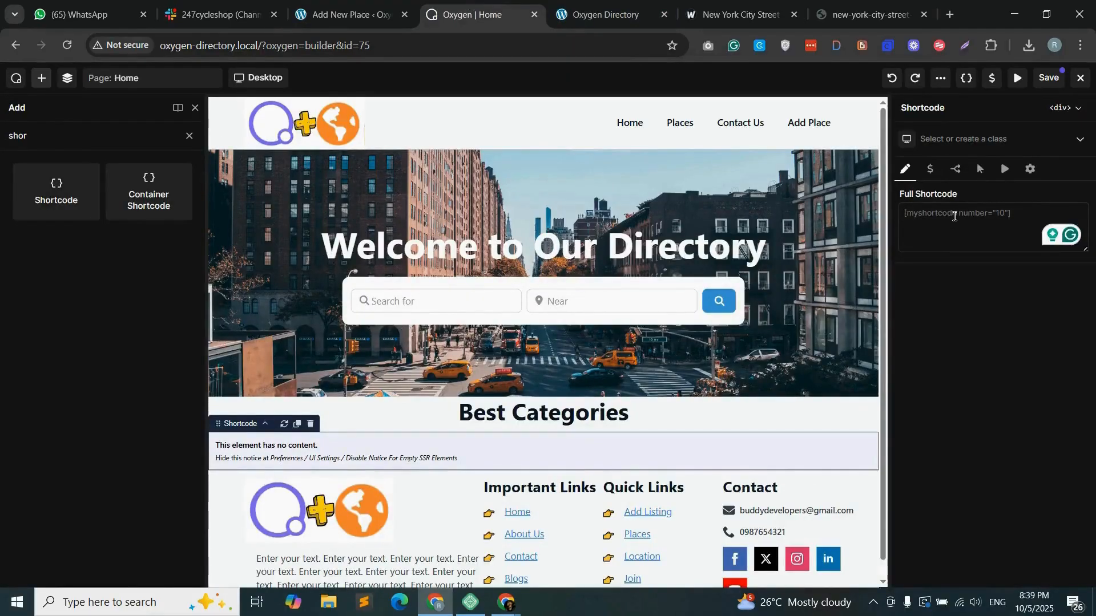
right_click(955, 216)
left_click(827, 379)
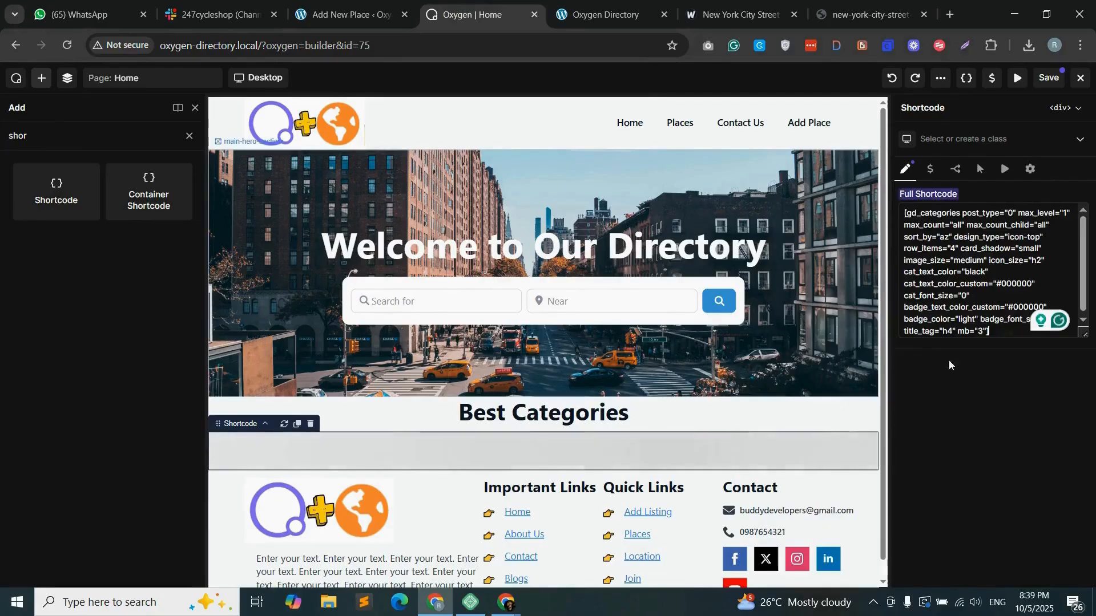
scroll(563, 381, "down", 3)
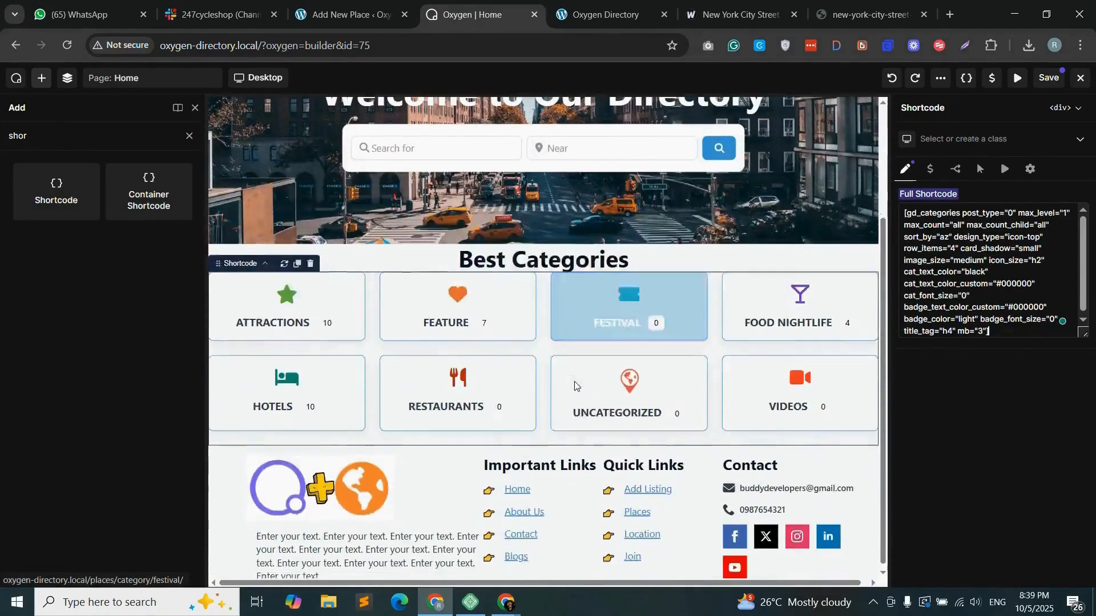
scroll(477, 362, "up", 1)
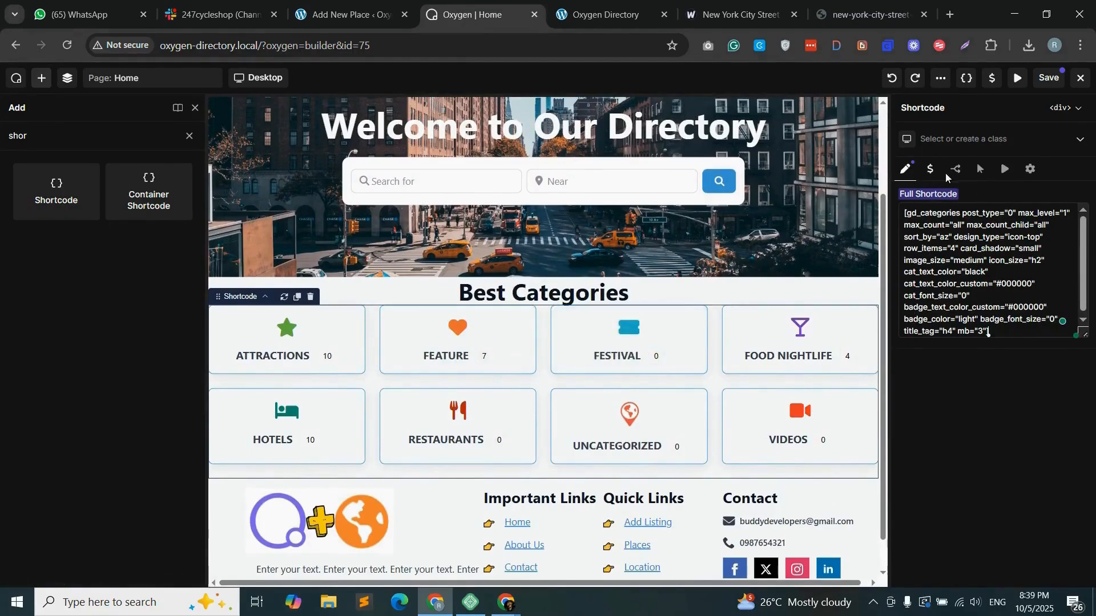
- Create the class gd-cattegories on the Shortcode element and give it 20 px top and bottom padding
left_click(968, 137)
type("gd-cattegories")
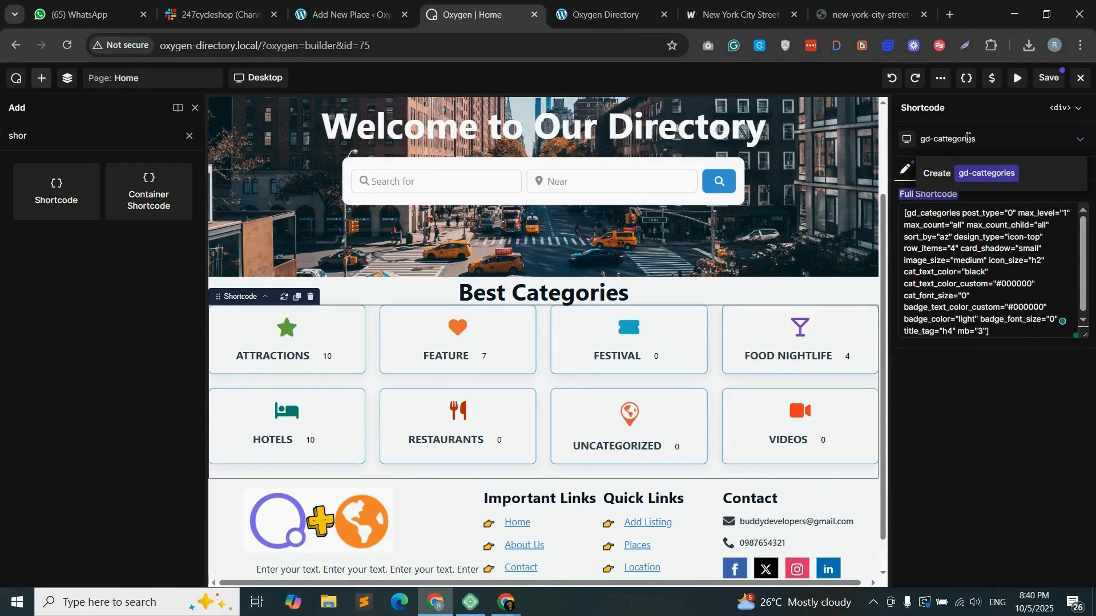
left_click(970, 173)
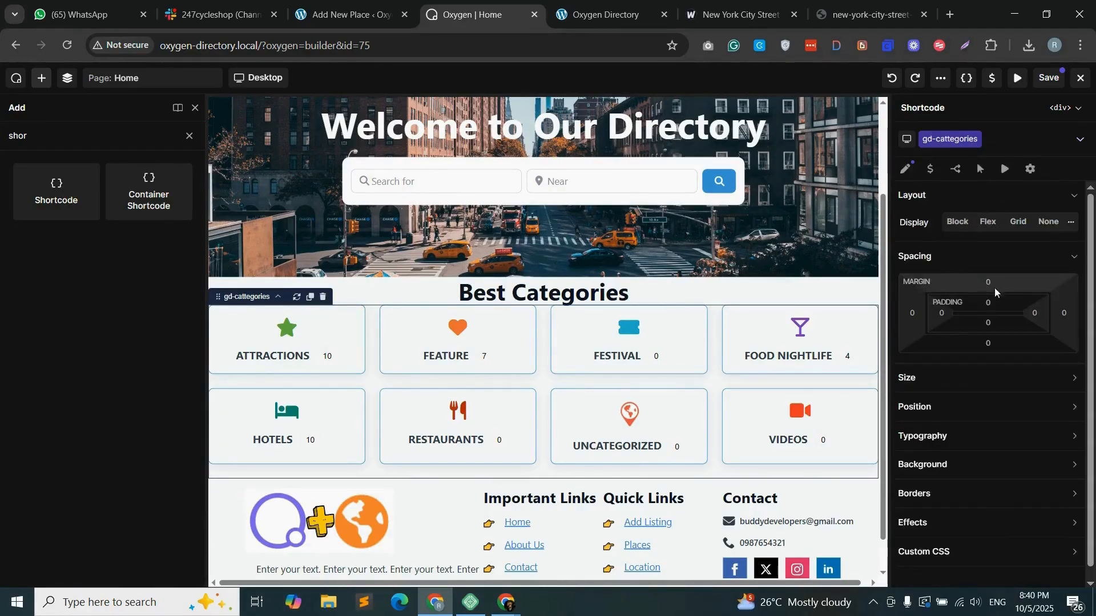
left_click(990, 303)
type("20")
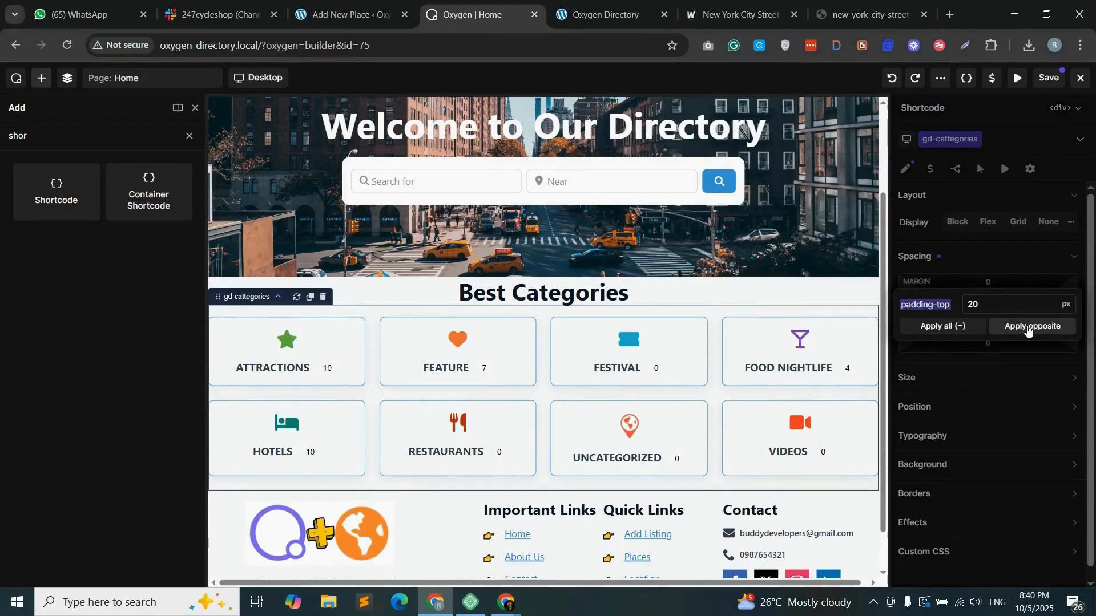
left_click(1027, 328)
- Set the top and bottom padding of the gd-category-cotainer element to 40 px
left_click(68, 77)
left_click(103, 157)
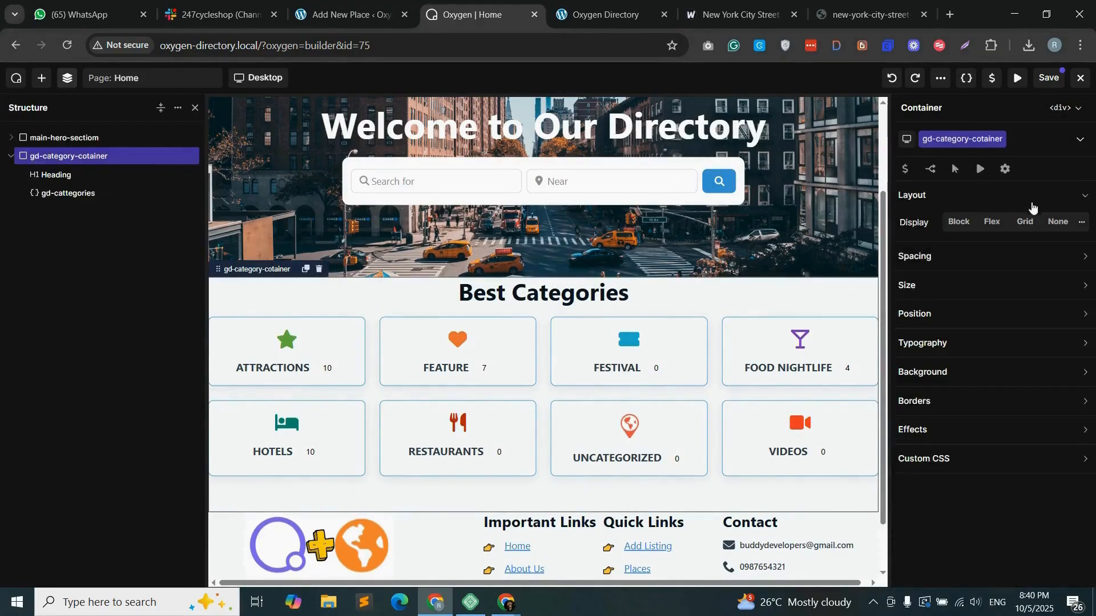
left_click(954, 263)
left_click(989, 311)
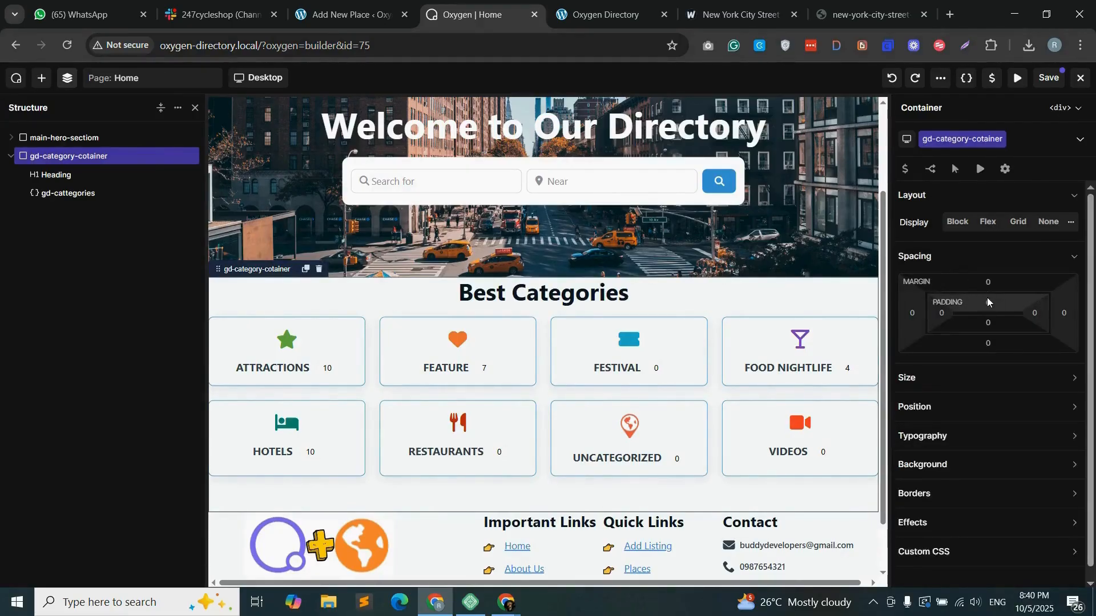
type("40")
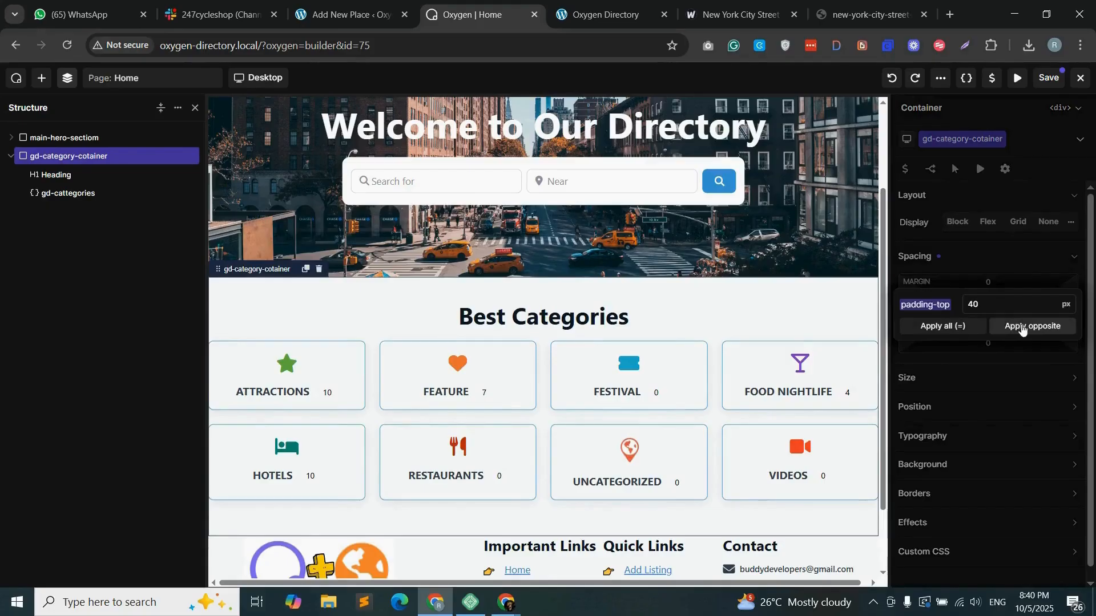
left_click(1052, 332)
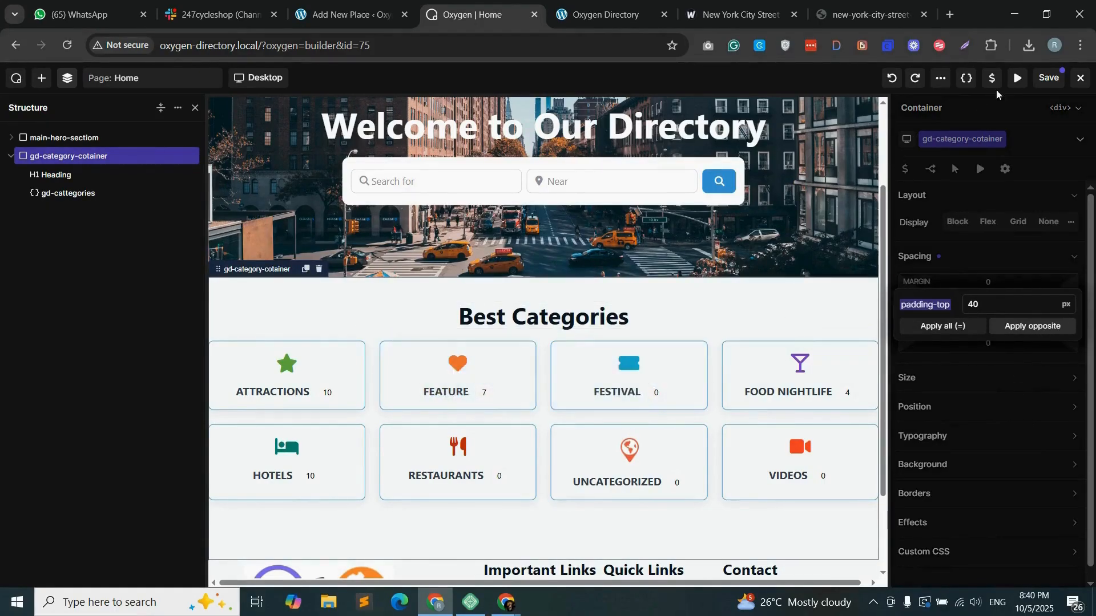
- Save the page and reload the live Oxygen Directory home page to review the Best Categories section
left_click(1047, 80)
left_click(605, 14)
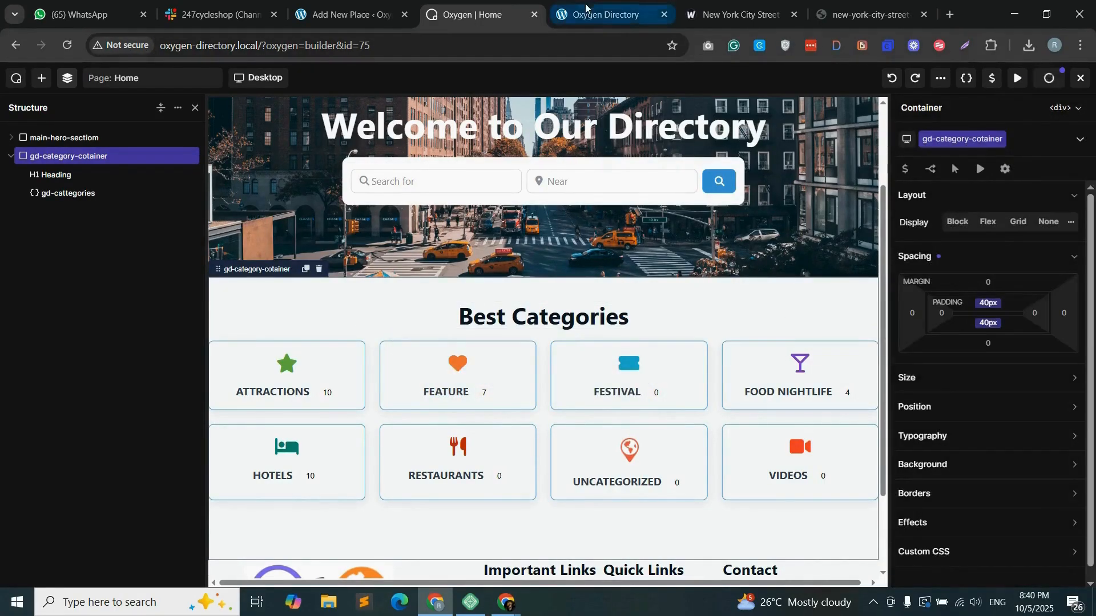
left_click(67, 45)
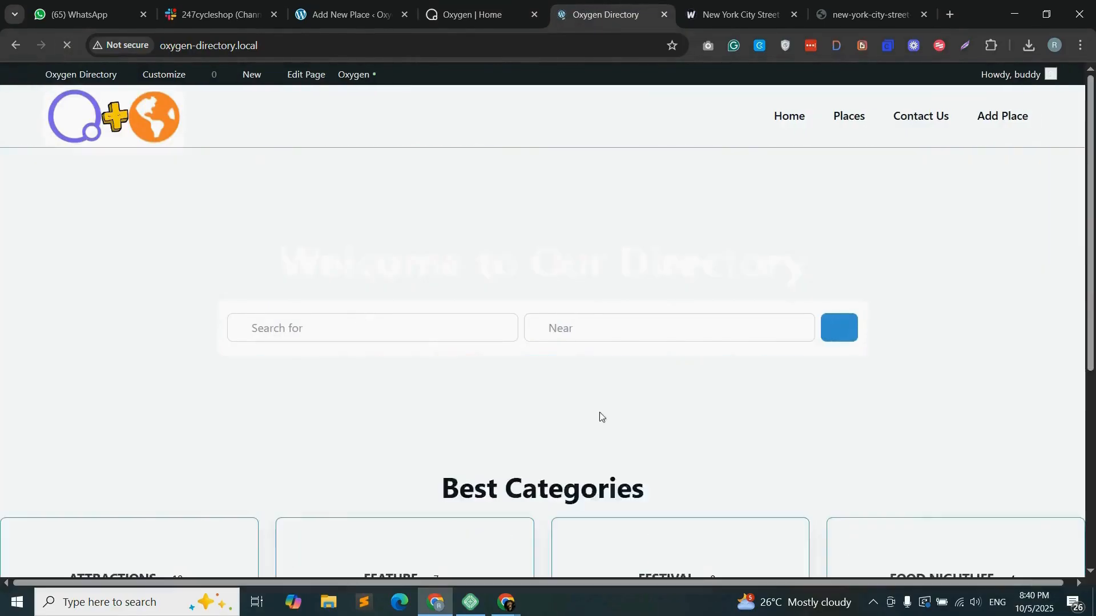
scroll(599, 412, "down", 3)
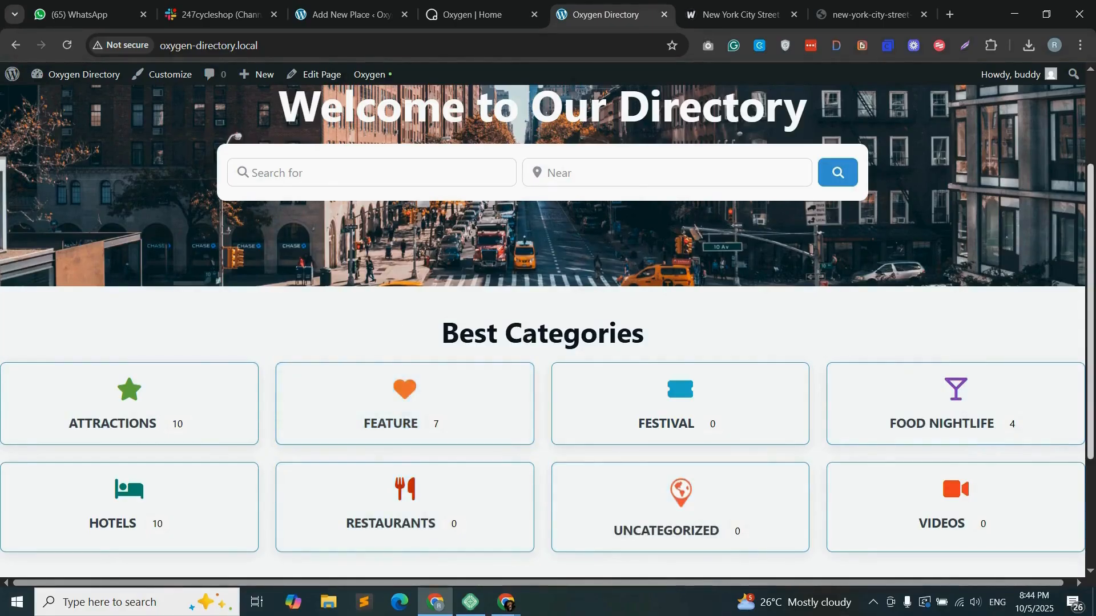
scroll(394, 315, "up", 3)
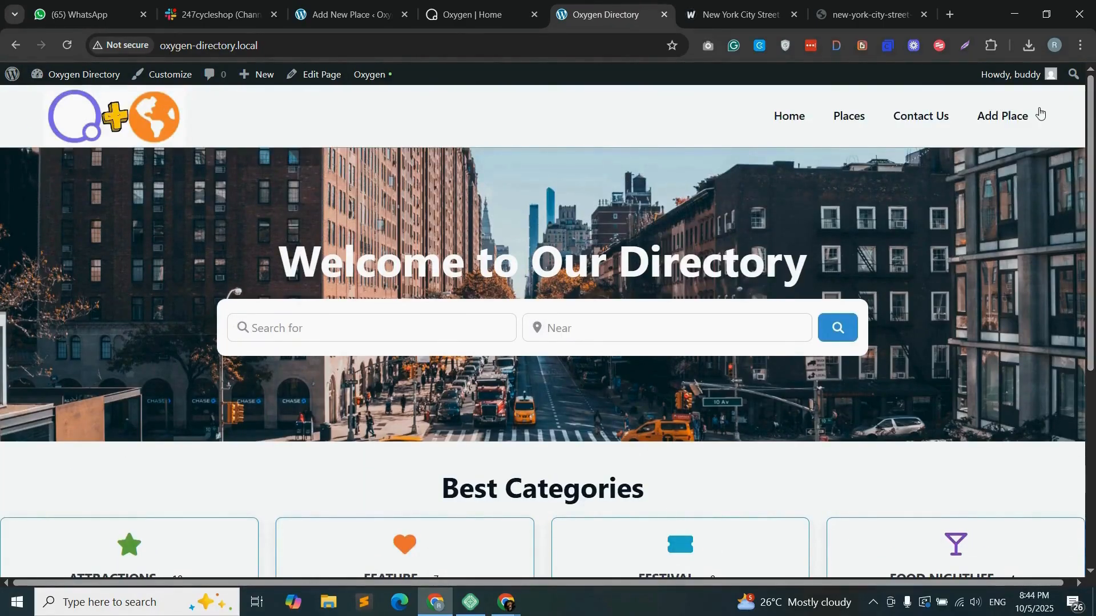
- Add a new container inside gd-category-cotainer in the Oxygen builder and move the heading and the gd-cattegories shortcode into it
left_click(487, 9)
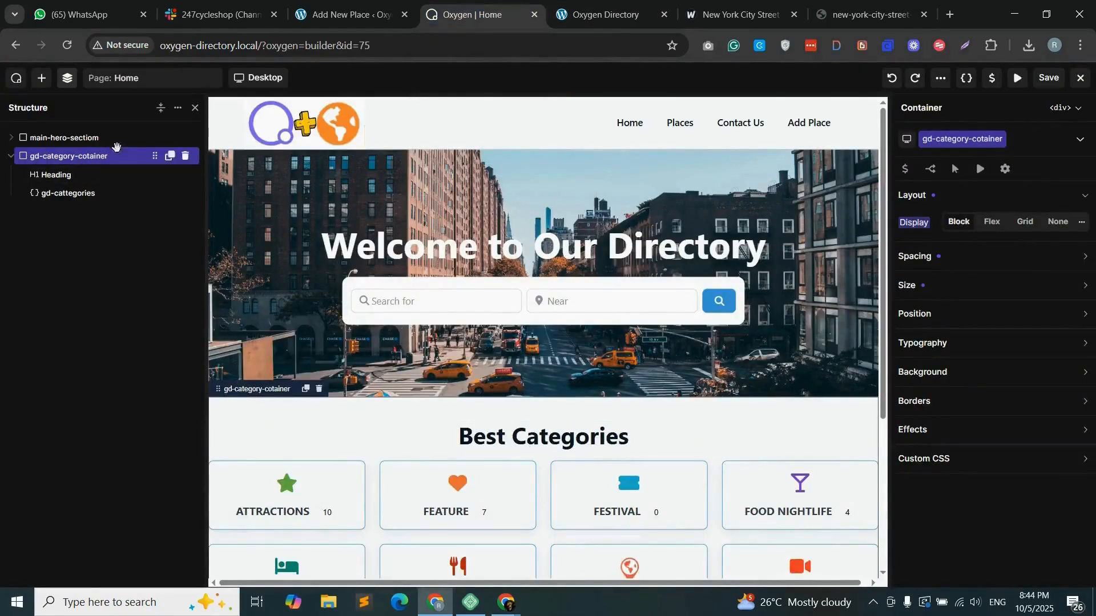
left_click(41, 78)
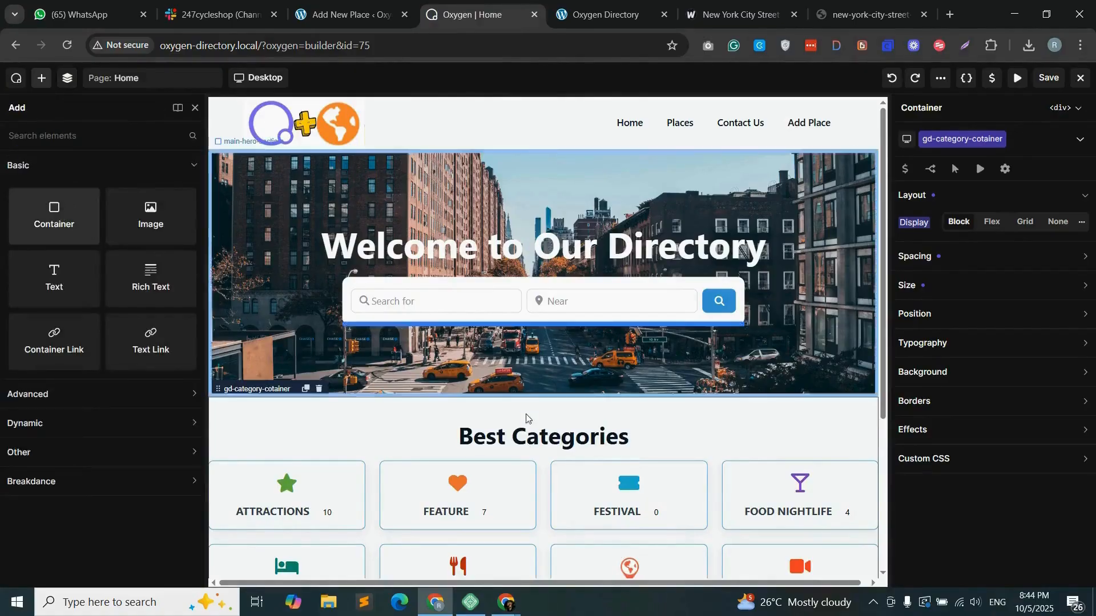
left_click(54, 217)
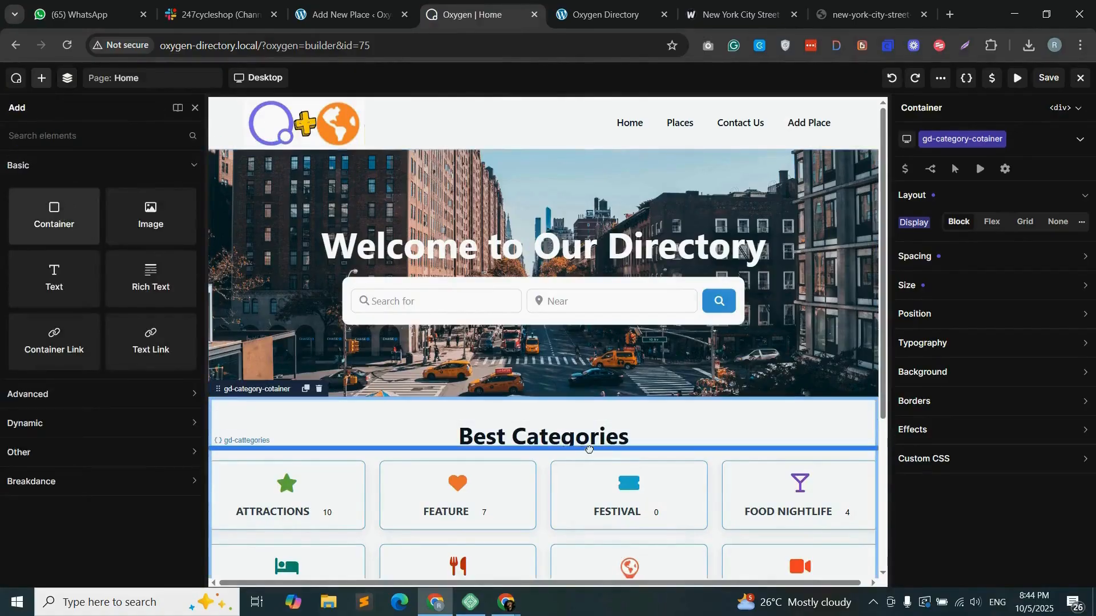
left_click(67, 78)
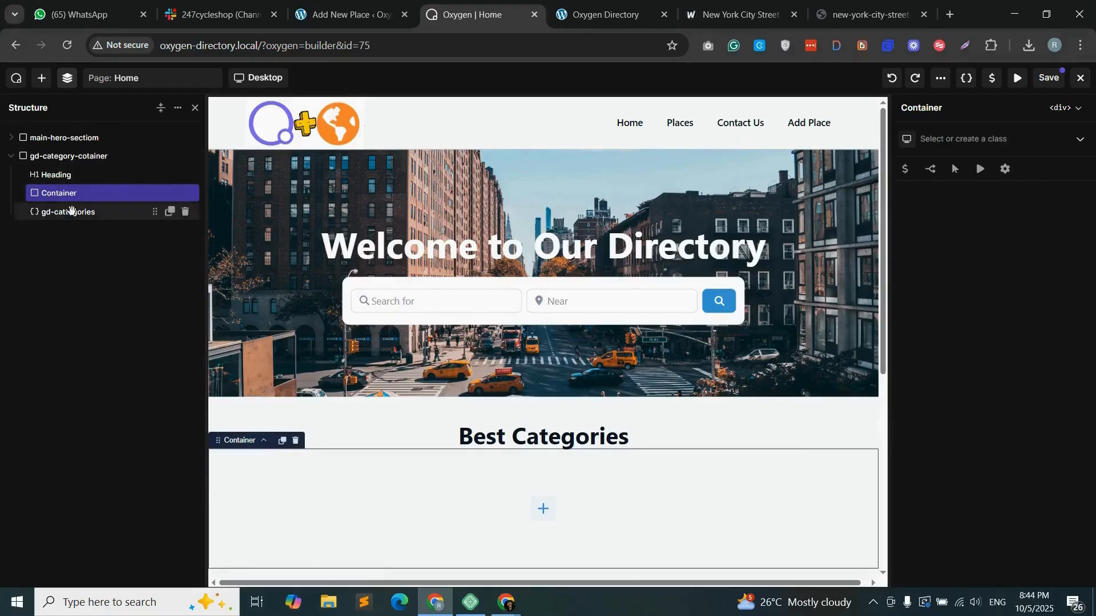
left_click(69, 175)
left_click_drag(91, 189, 71, 212)
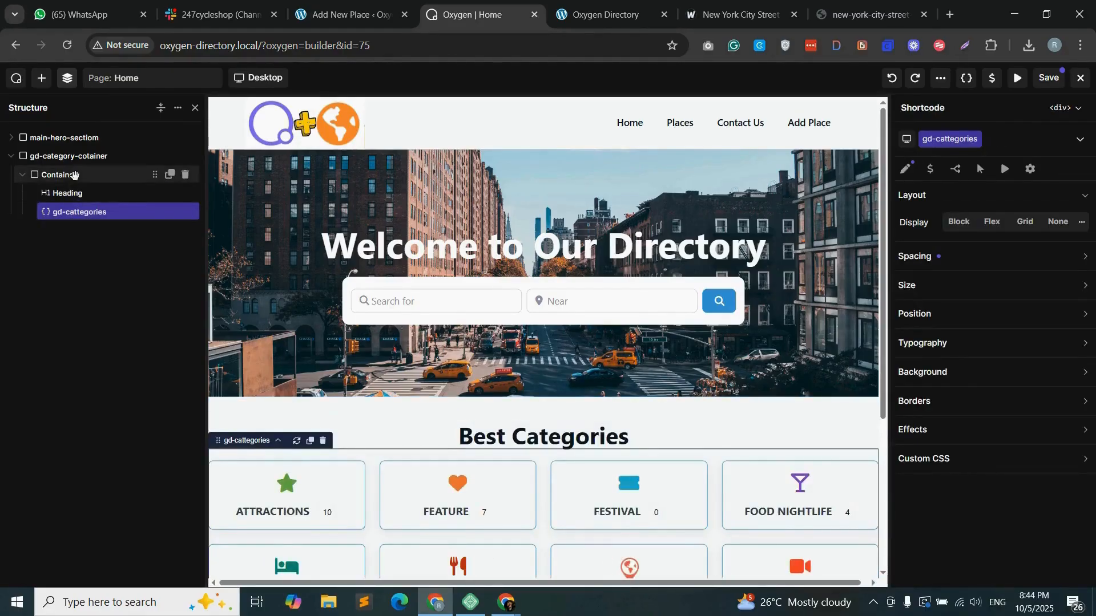
- Create the class conatinet-cat on the new inner container and set its width to 90%
left_click(74, 181)
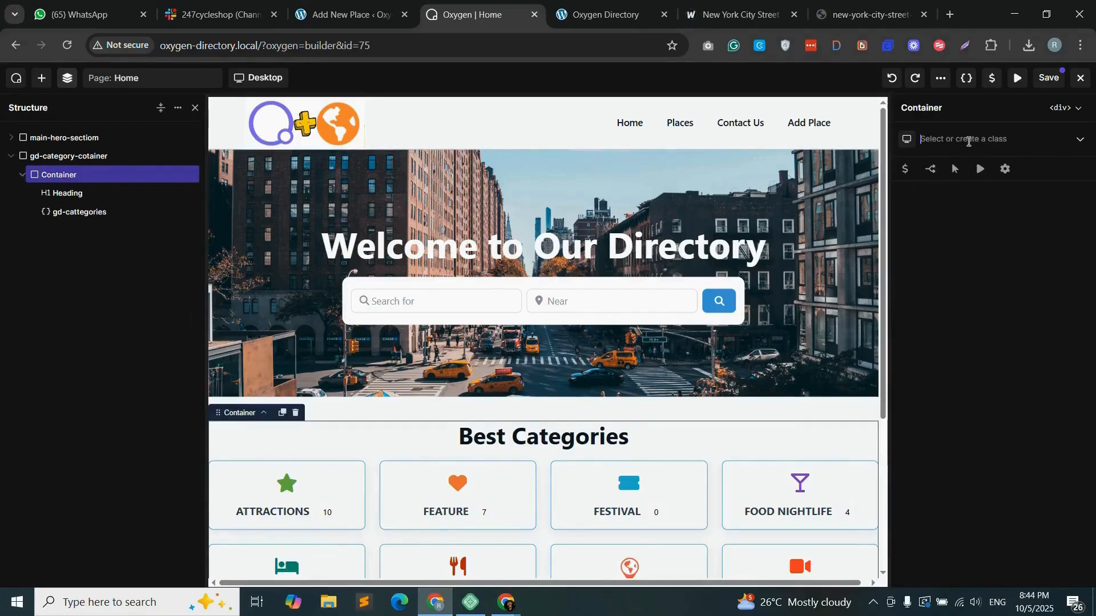
left_click(965, 139)
type("con")
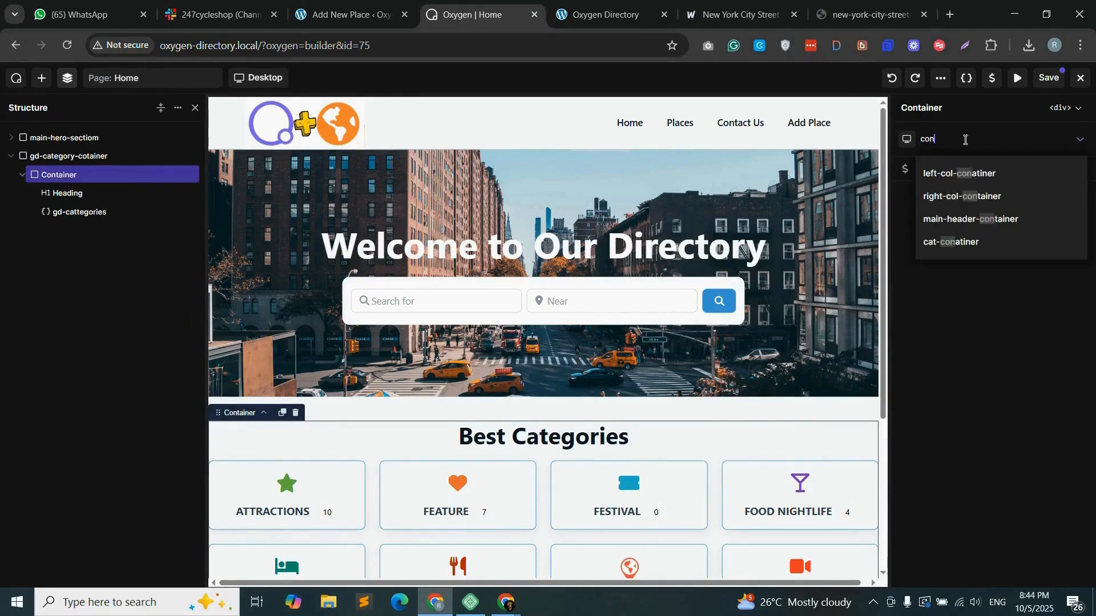
type("atinet-cat")
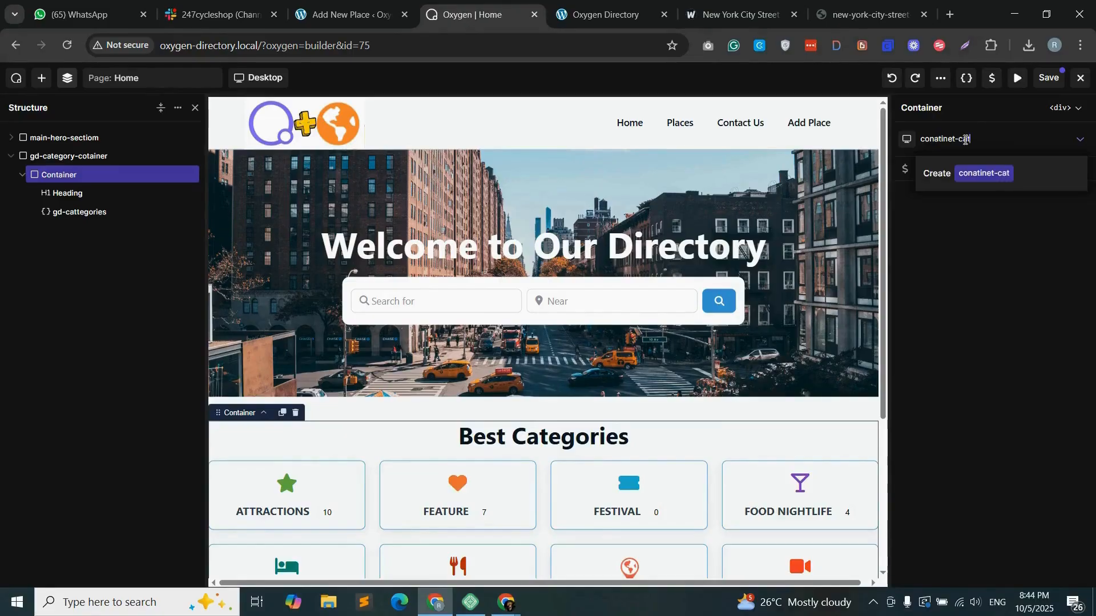
left_click(976, 313)
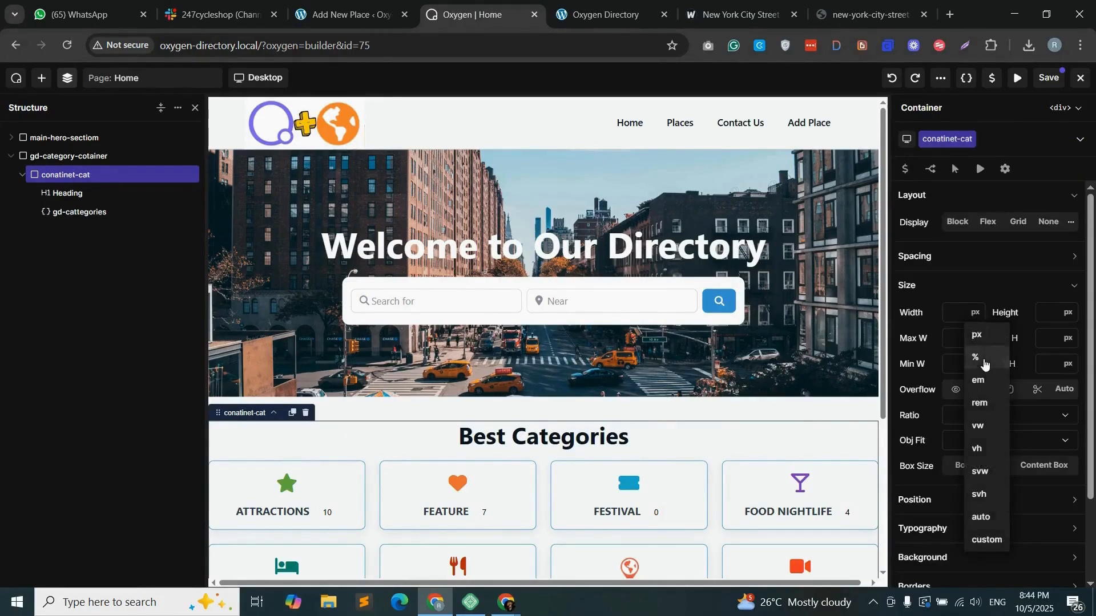
left_click(980, 358)
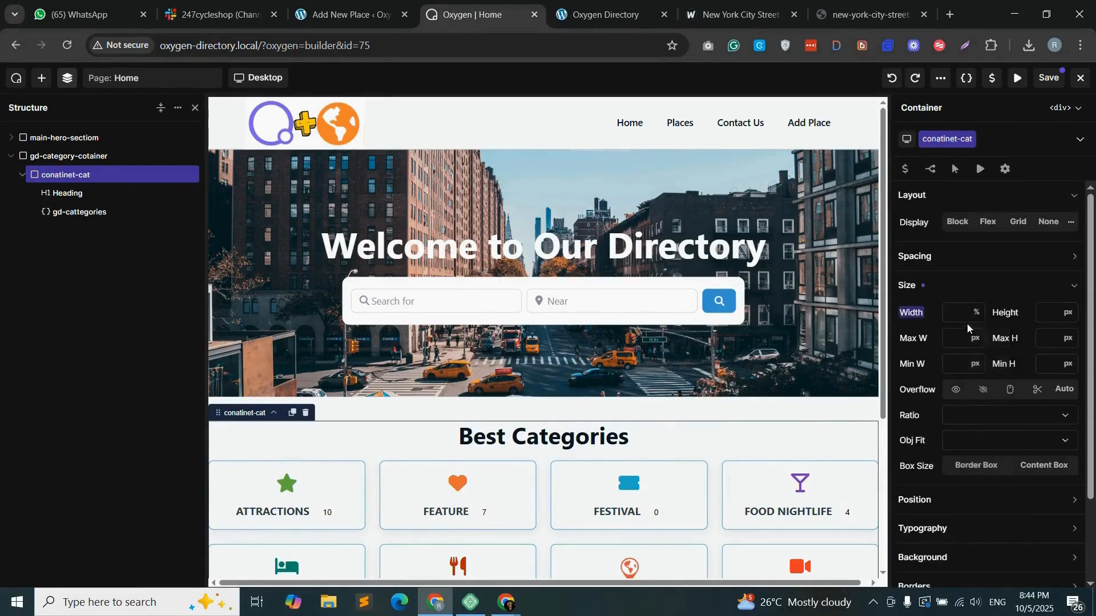
left_click(963, 314)
type("90")
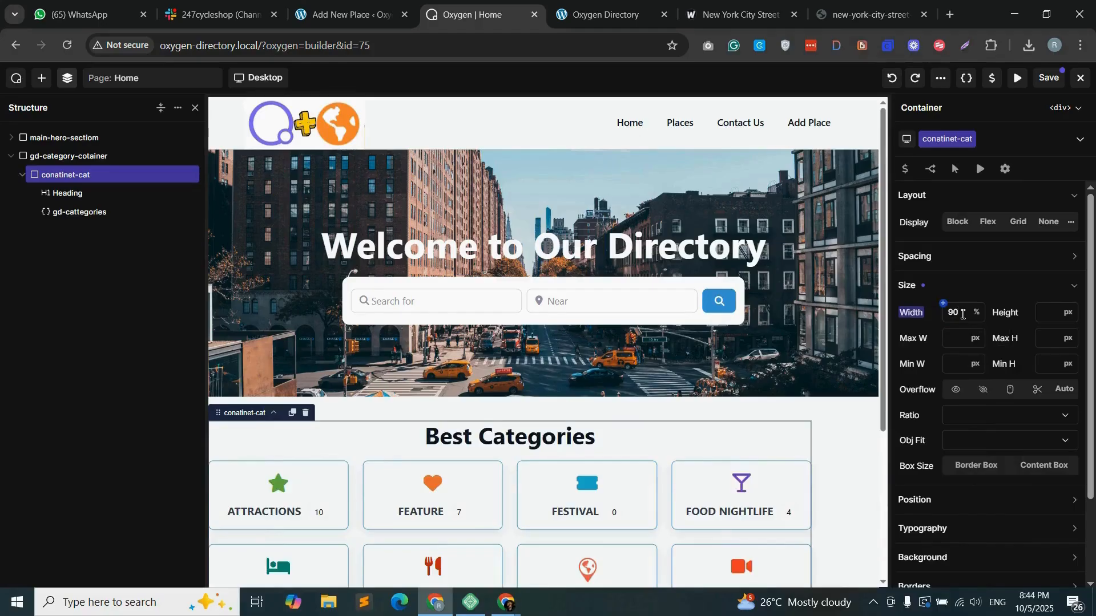
- Set the display of gd-category-cotainer to Flex with horizontal flow and save the page
left_click(80, 155)
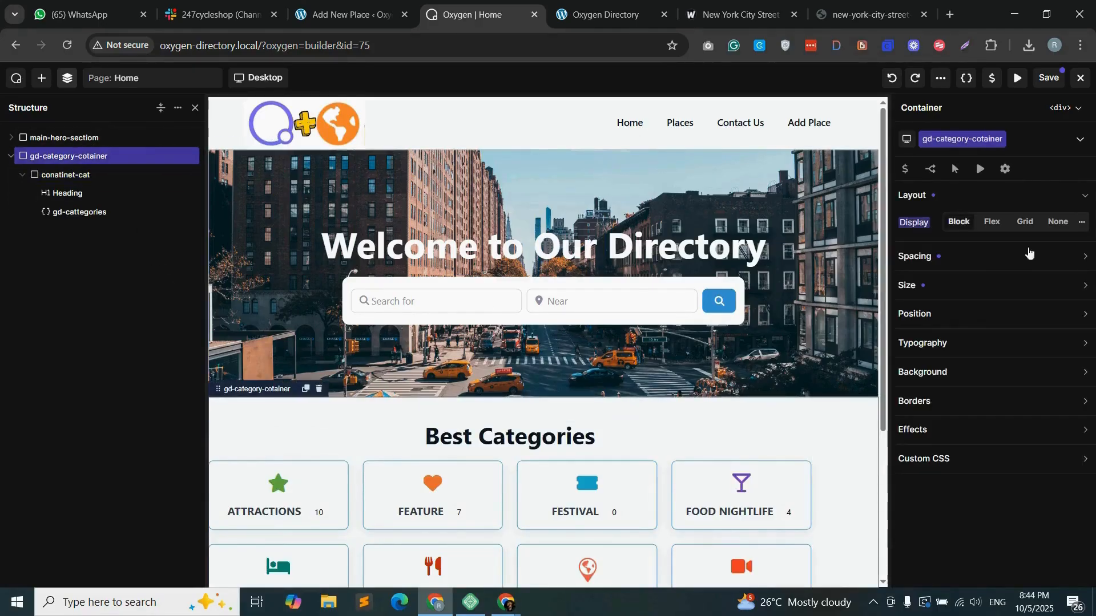
left_click(990, 221)
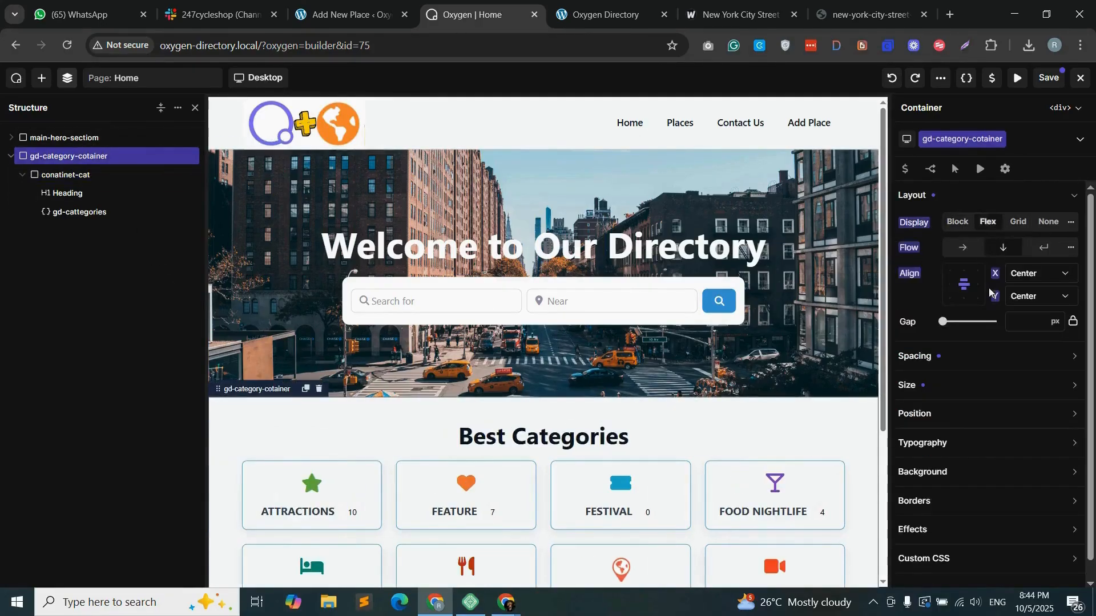
left_click(963, 250)
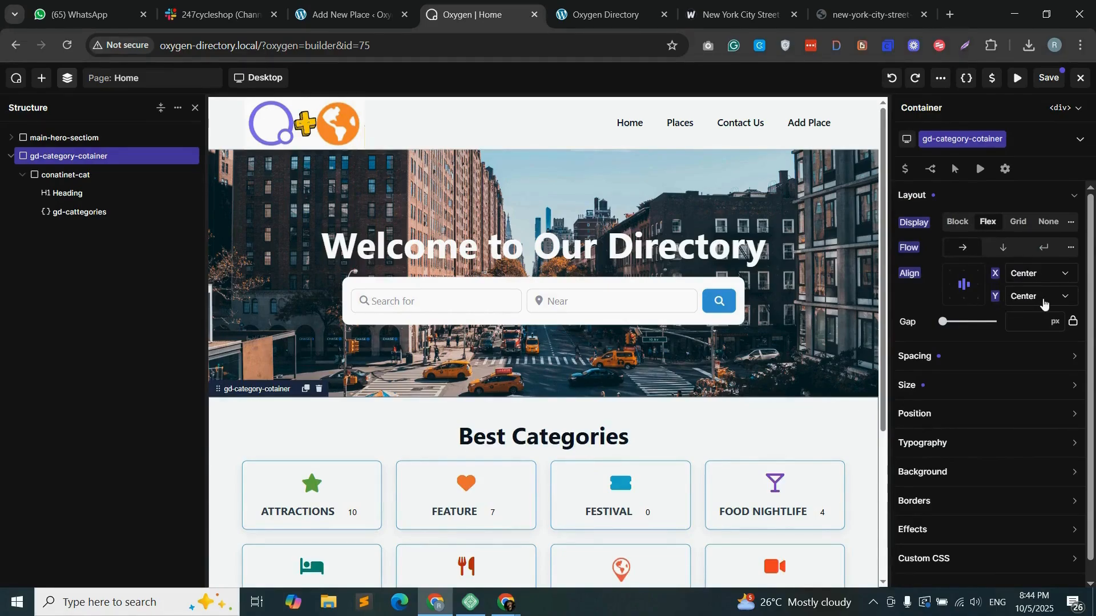
left_click(1047, 80)
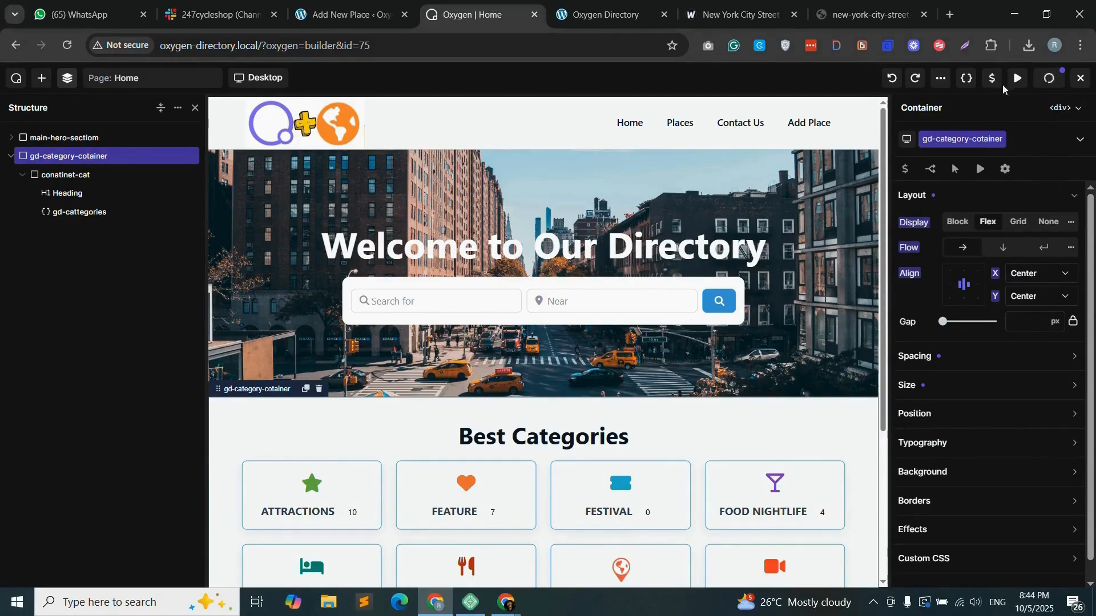
- Reload the live Oxygen Directory home page and review the layout of the Best Categories section
left_click(591, 13)
left_click(66, 44)
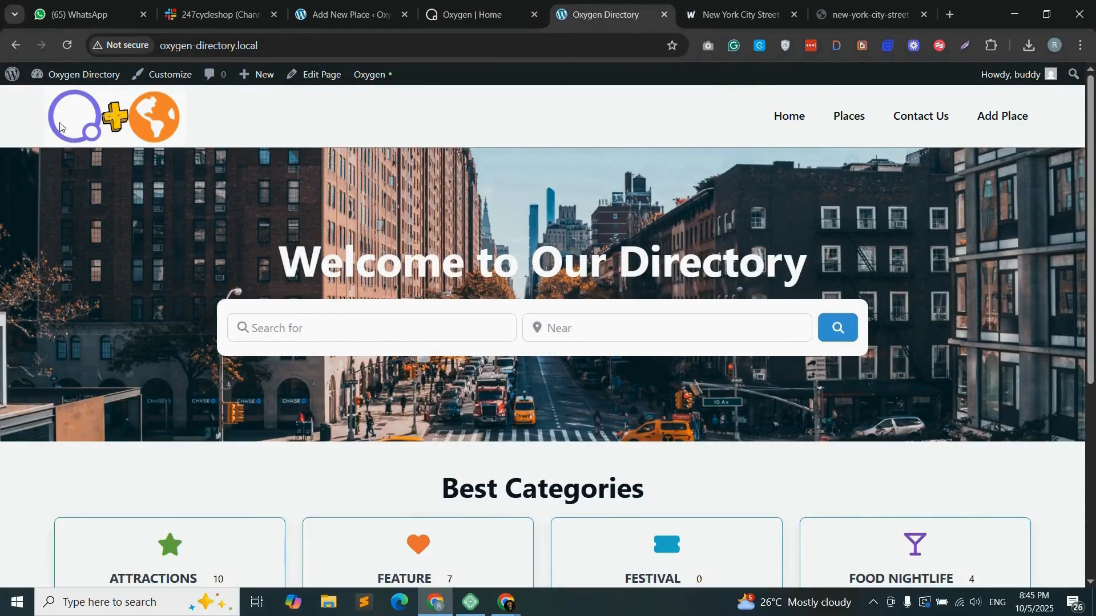
scroll(57, 131, "down", 5)
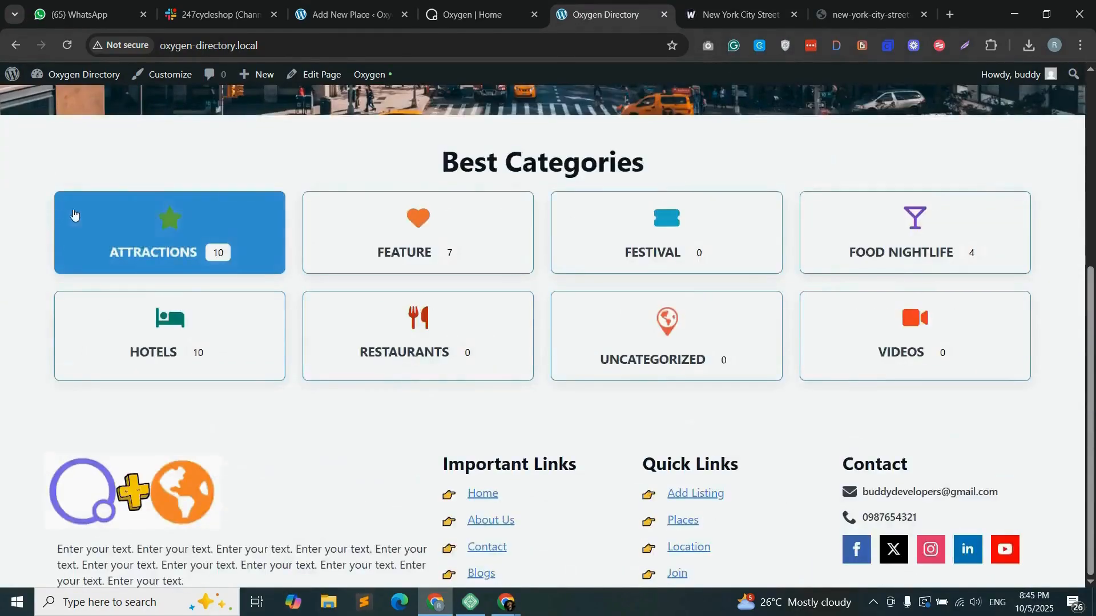
scroll(73, 215, "up", 5)
scroll(73, 214, "down", 5)
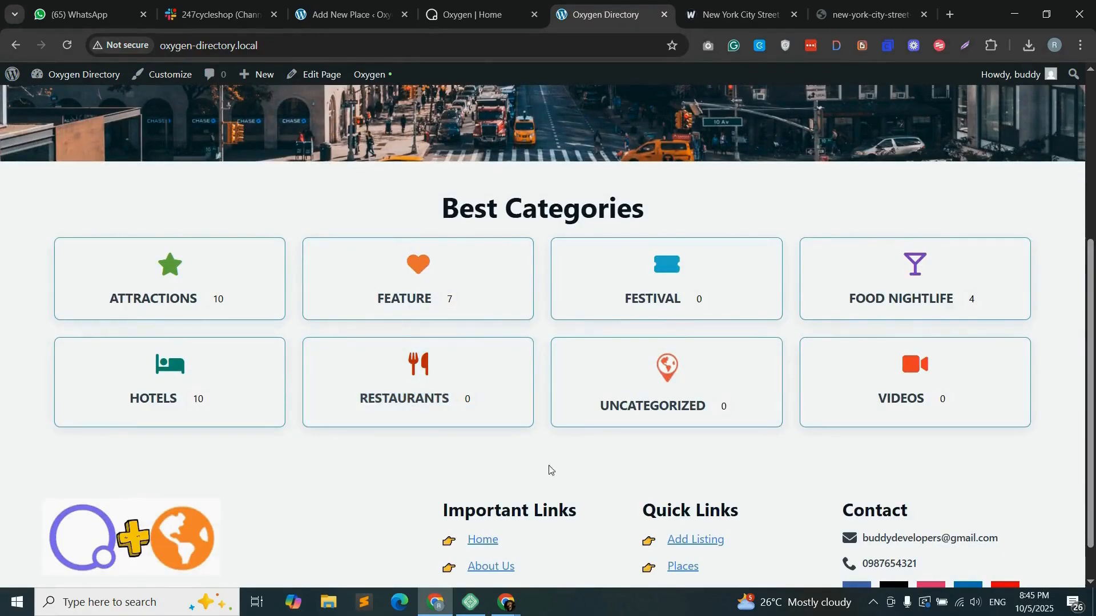
- In the Oxygen builder, add a new top-level container directly after gd-category-cotainer in the page structure
left_click(463, 7)
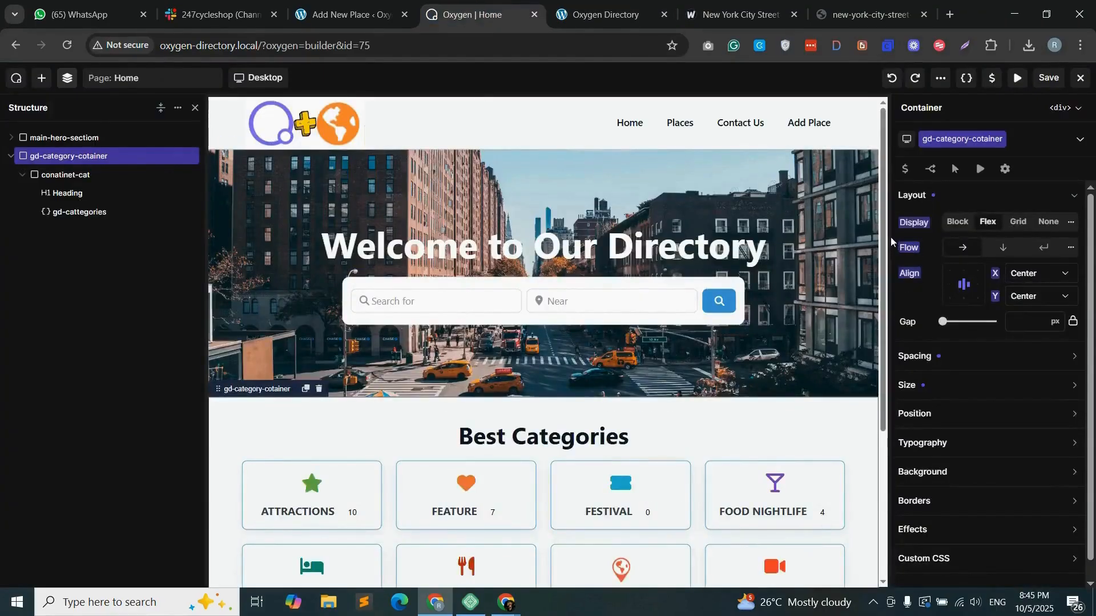
left_click_drag(883, 251, 885, 410)
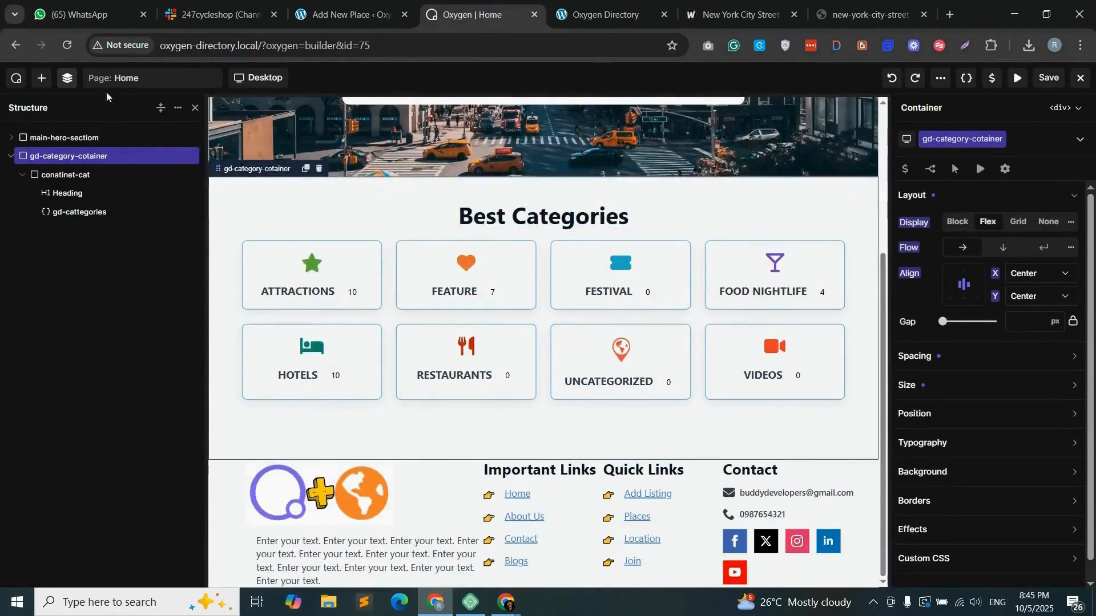
left_click(42, 79)
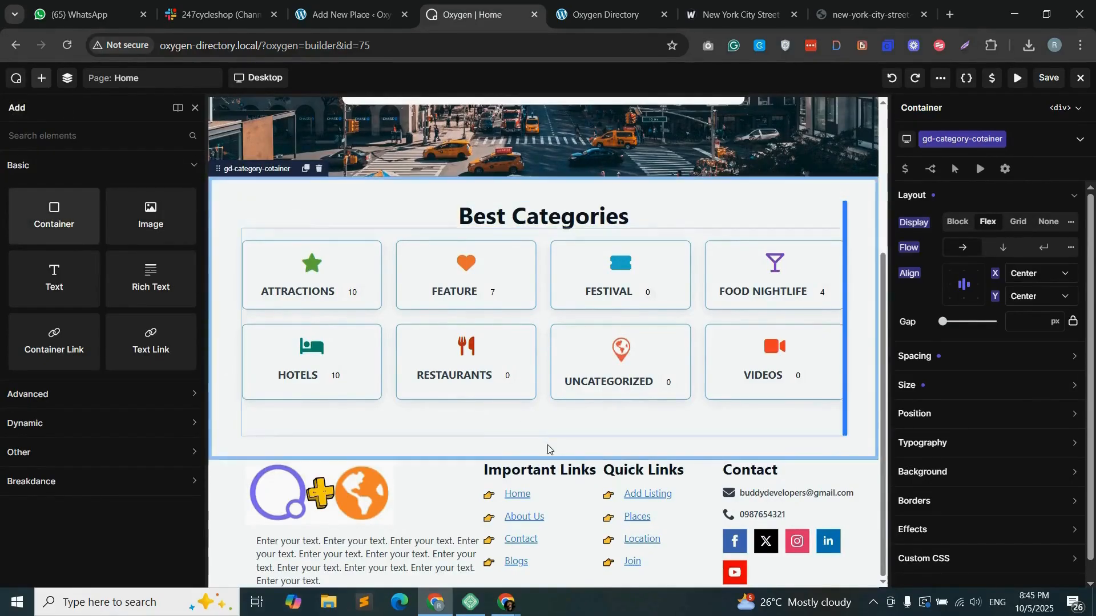
left_click_drag(547, 447, 547, 447)
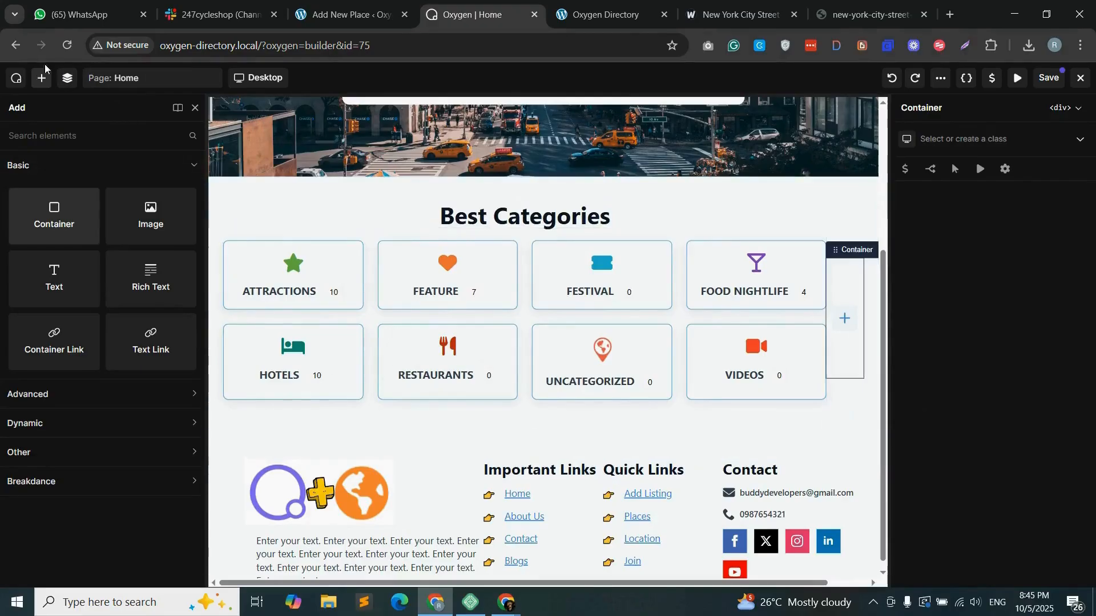
left_click(68, 79)
left_click_drag(77, 230, 13, 230)
left_click(10, 156)
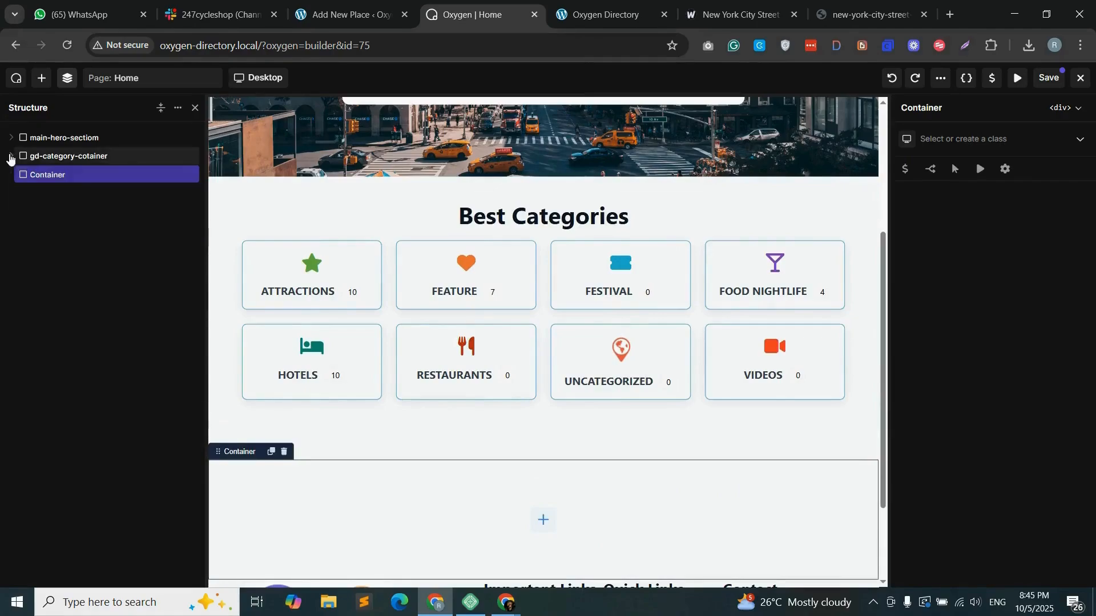
- Create the class gd-listings-container on the new empty container
left_click(945, 139)
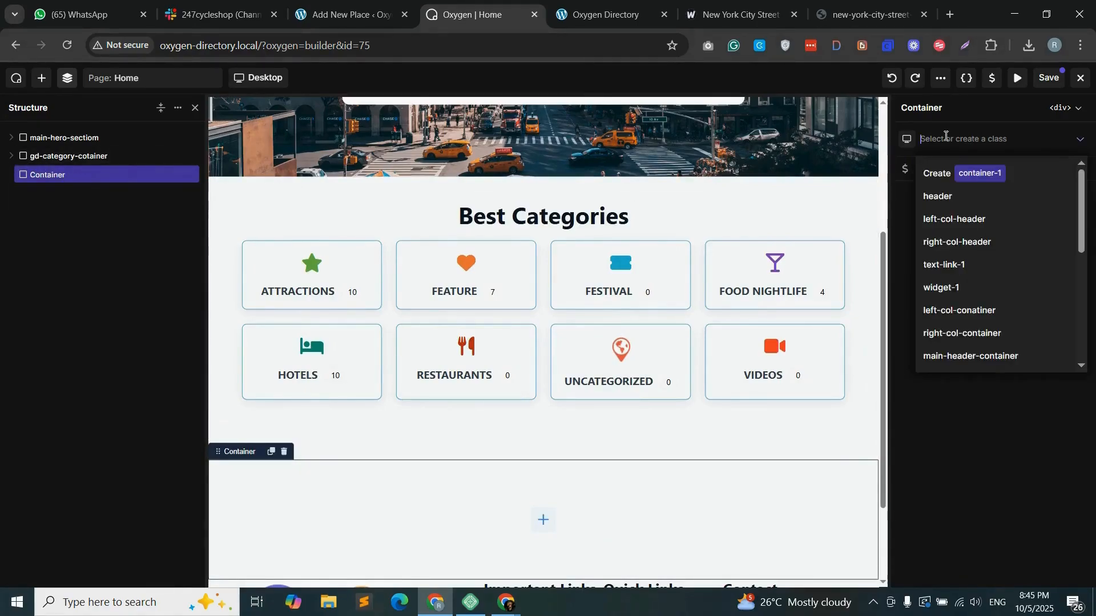
type("lis")
key("ctrl+a")
type("gd-listings-container")
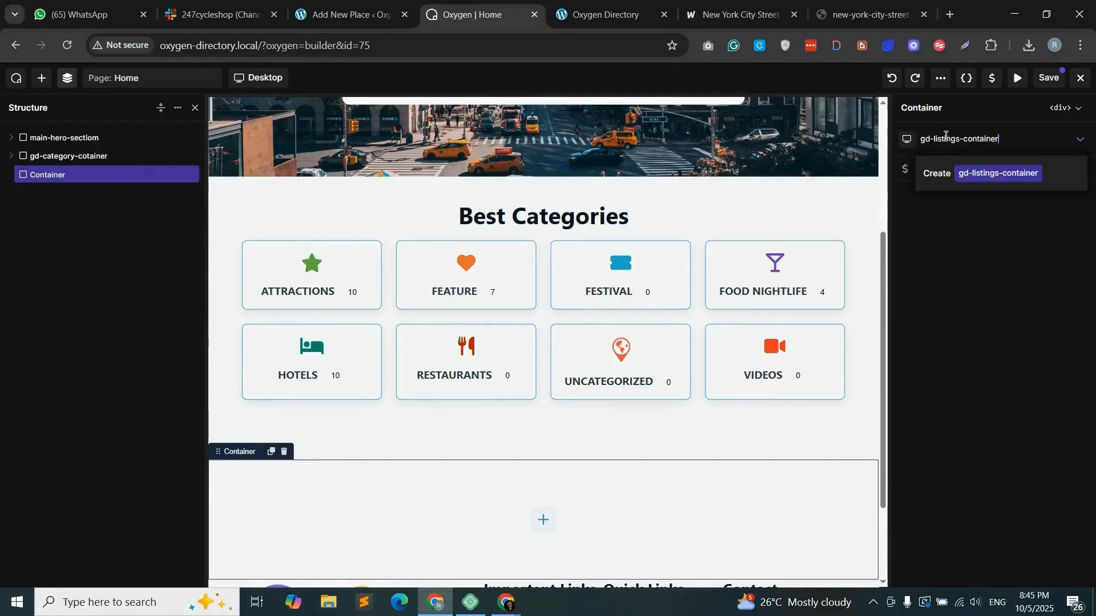
left_click(971, 173)
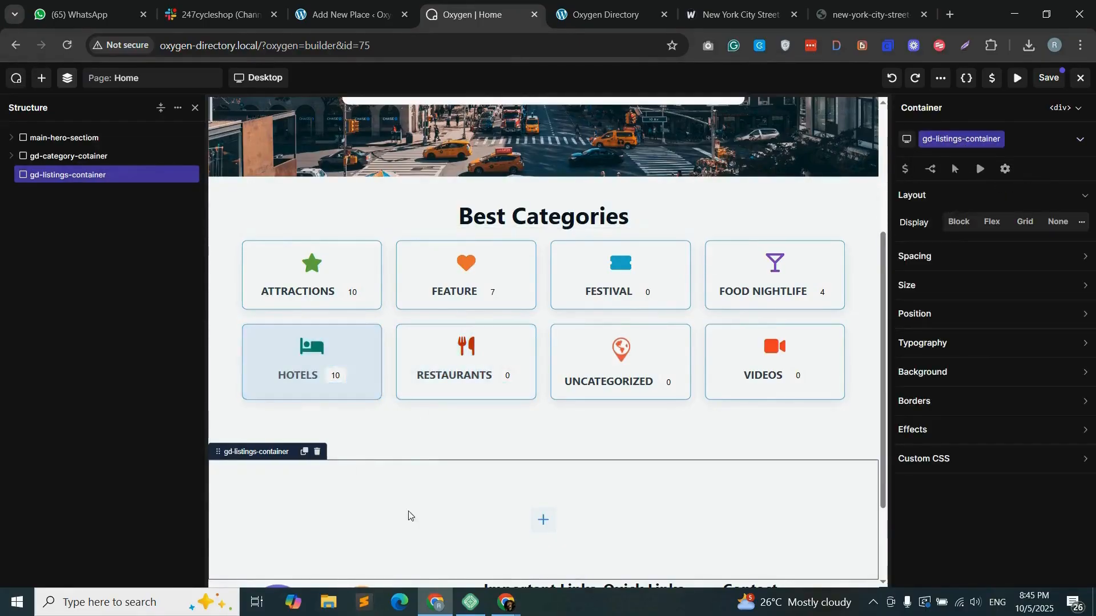
- Duplicate the Best Categories heading, move the copy into gd-listings-container and change its text to "Best Listings"
left_click(656, 216)
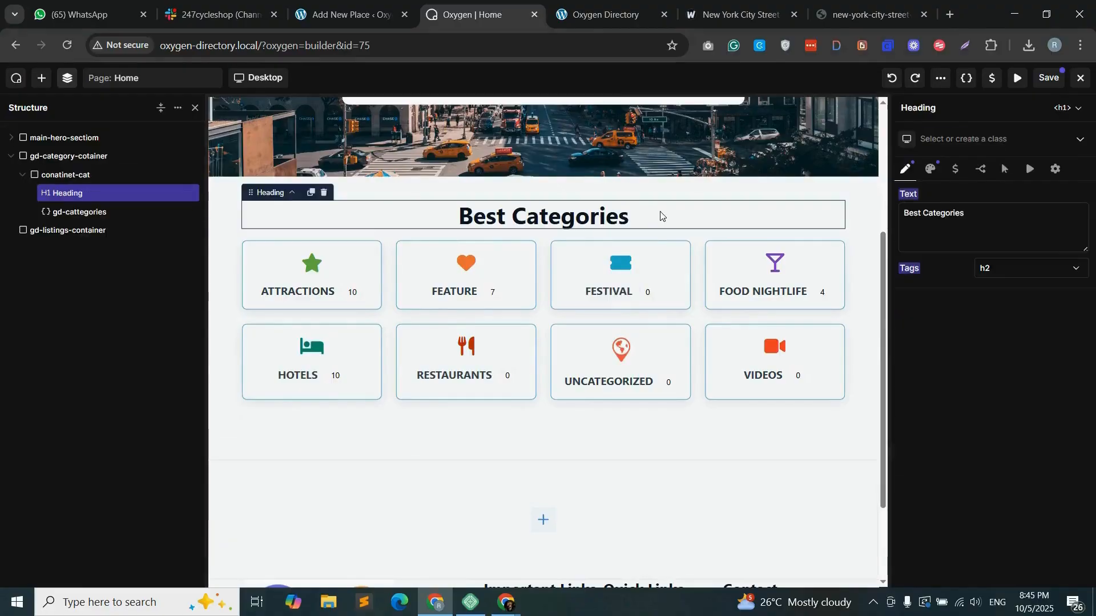
left_click(311, 194)
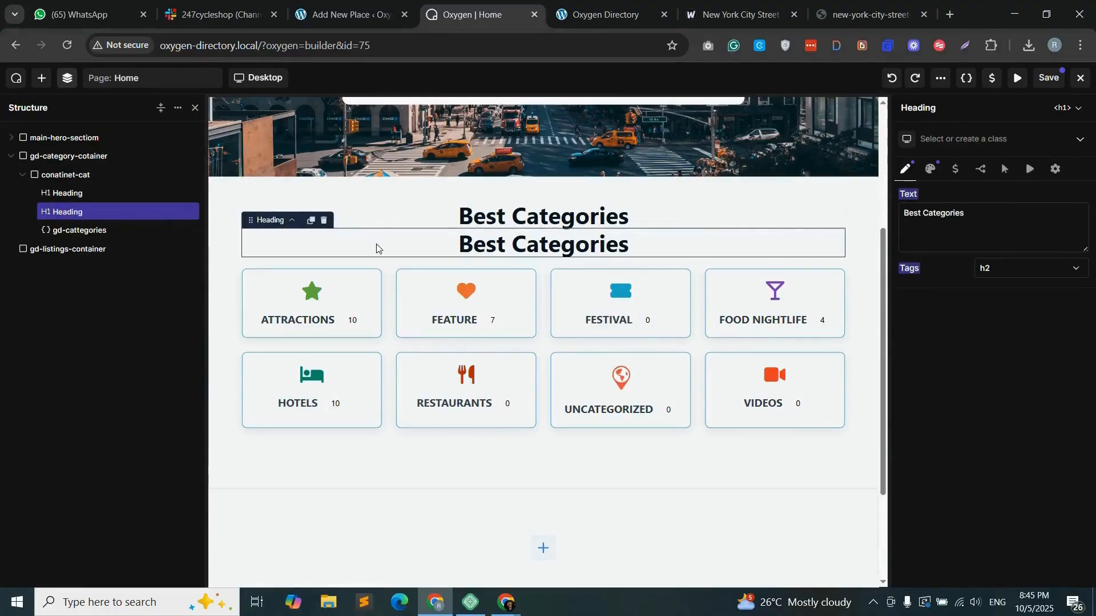
left_click_drag(406, 529, 412, 527)
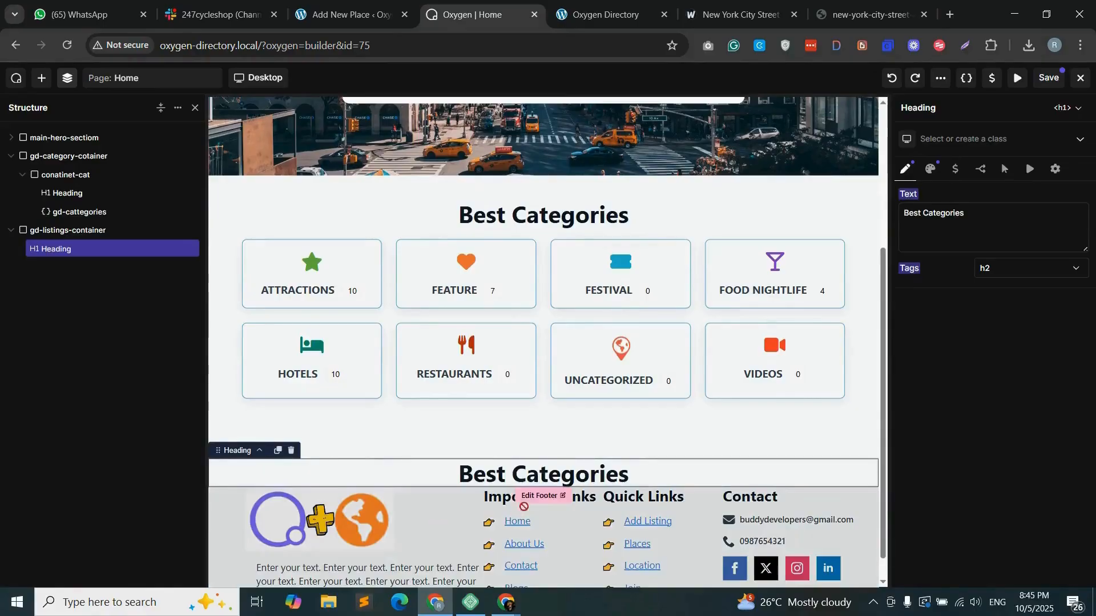
double_click(934, 214)
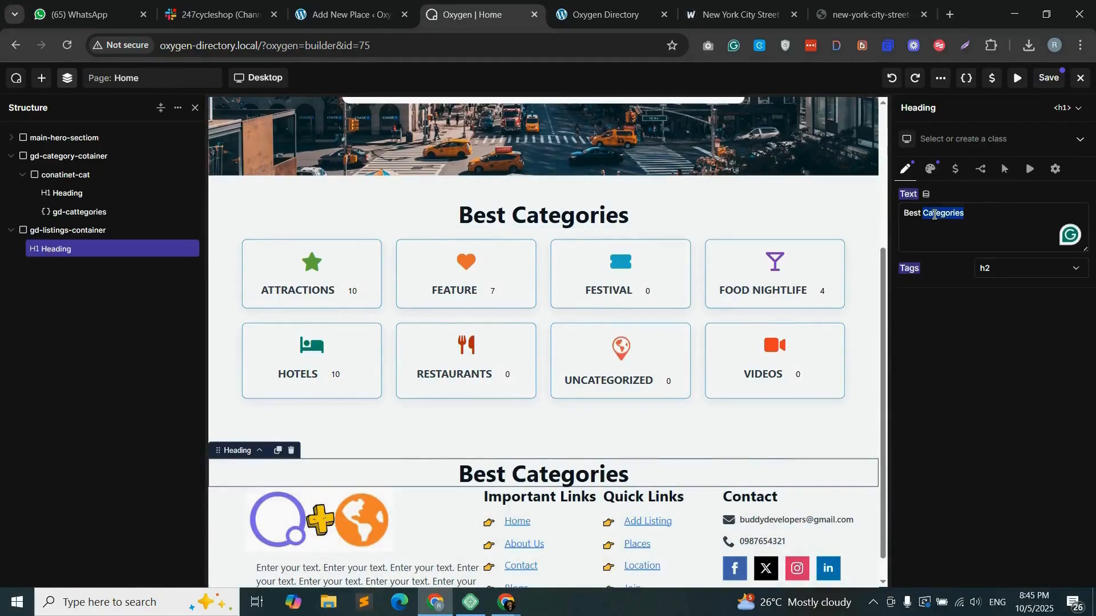
type("Listings")
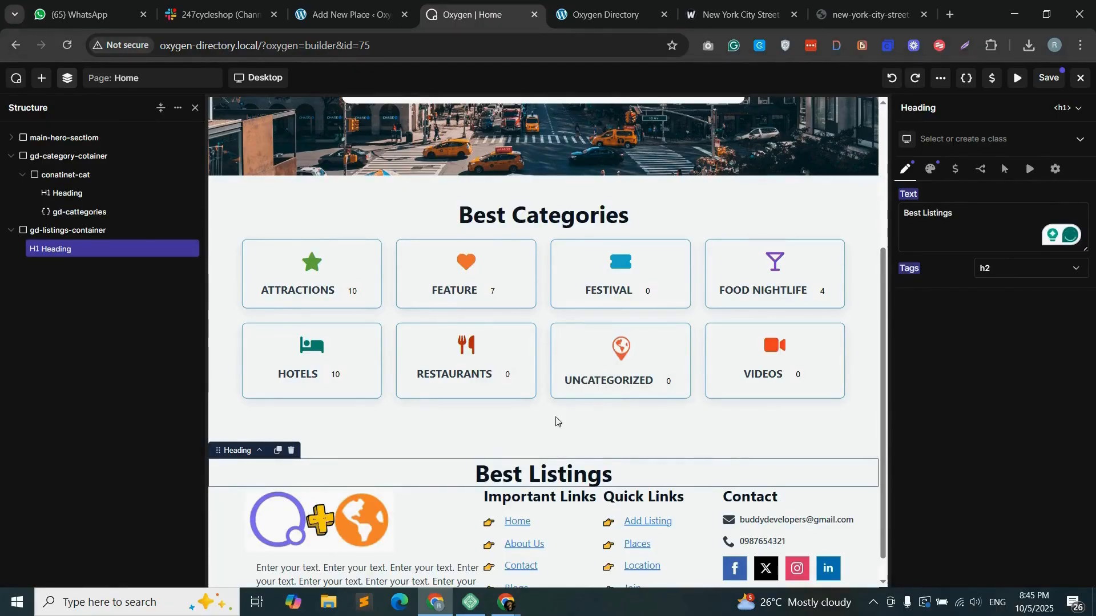
- Add a Shortcode element below the Best Listings heading
left_click(42, 78)
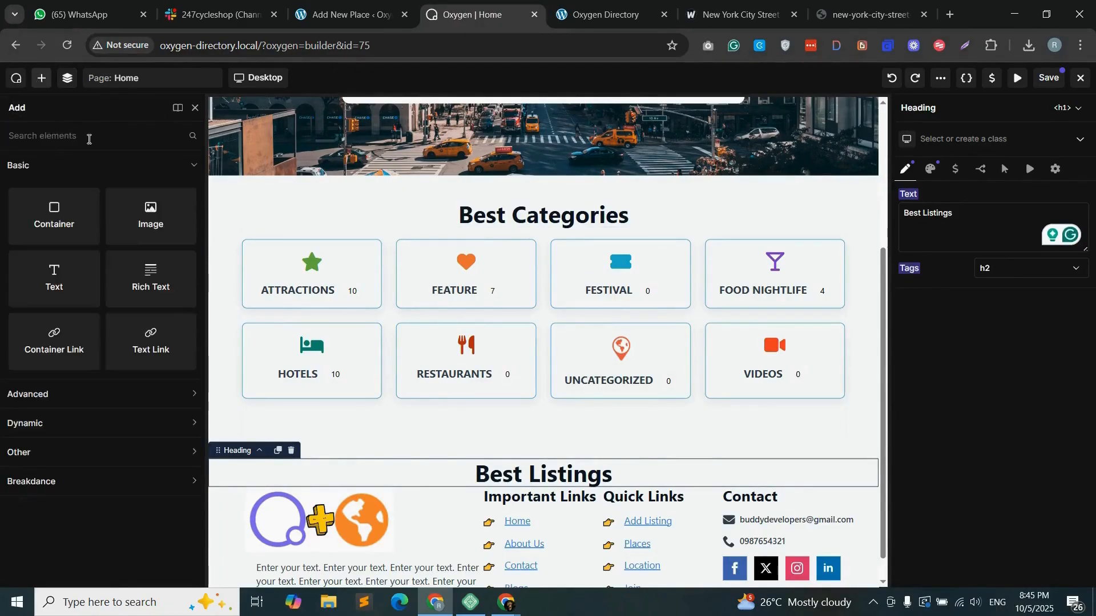
type("shortc")
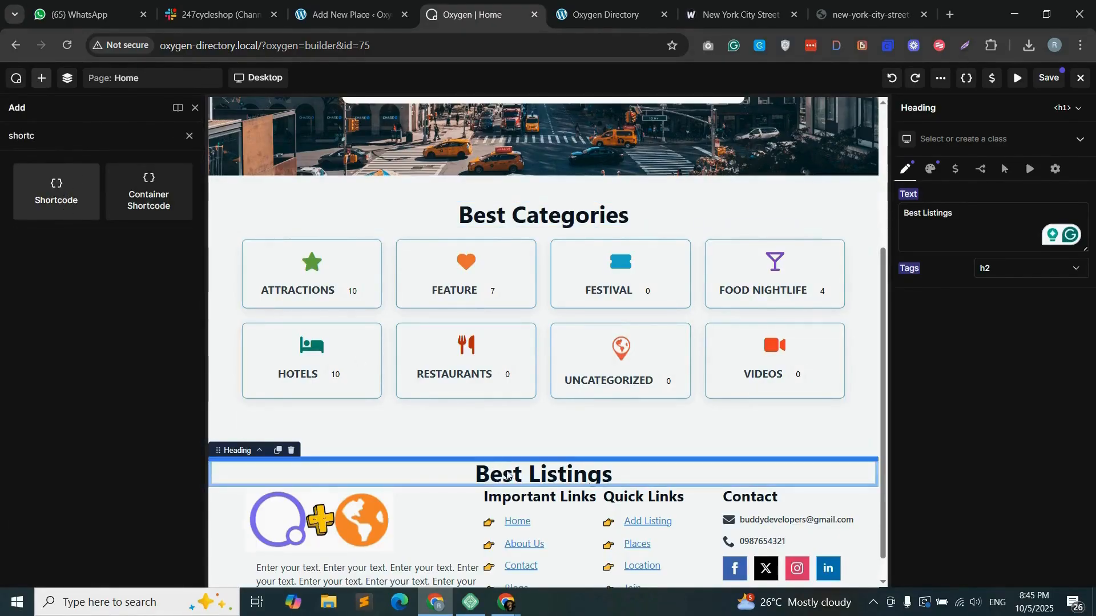
- In the WordPress Add Shortcode dialog, configure a gd_listings shortcode with post limit 6, layout 3, border 0 and shadow-sm shadow, and copy it
left_click(343, 2)
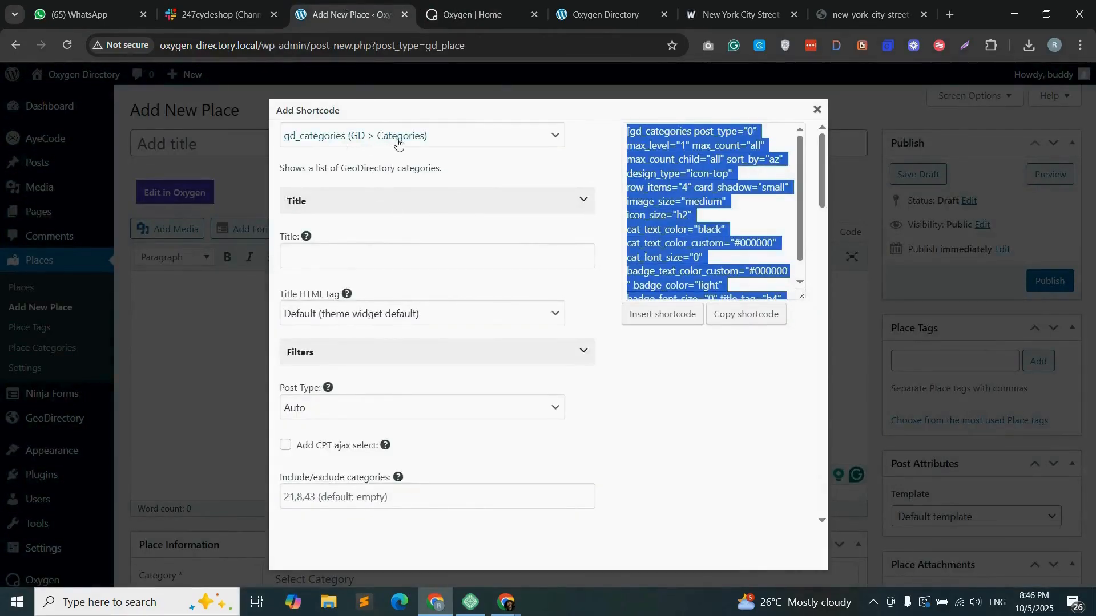
left_click(437, 141)
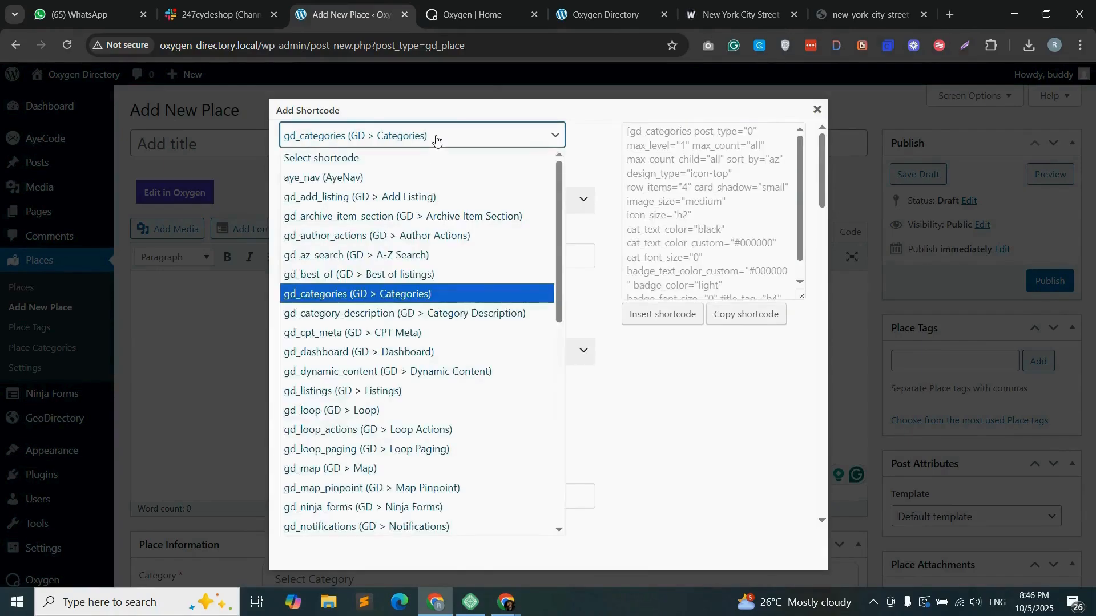
left_click(386, 394)
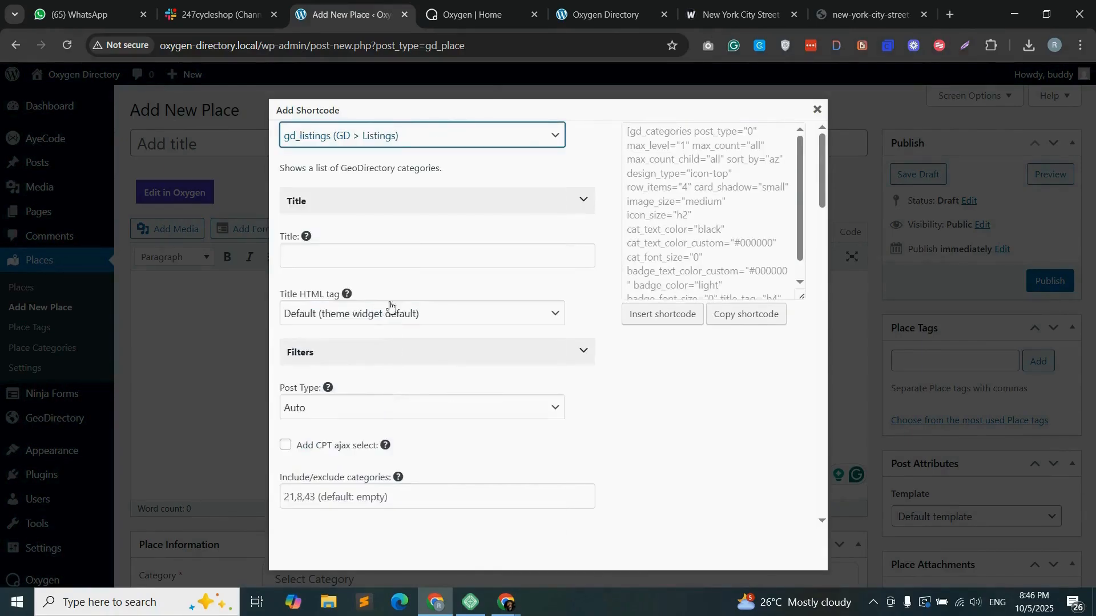
left_click(337, 352)
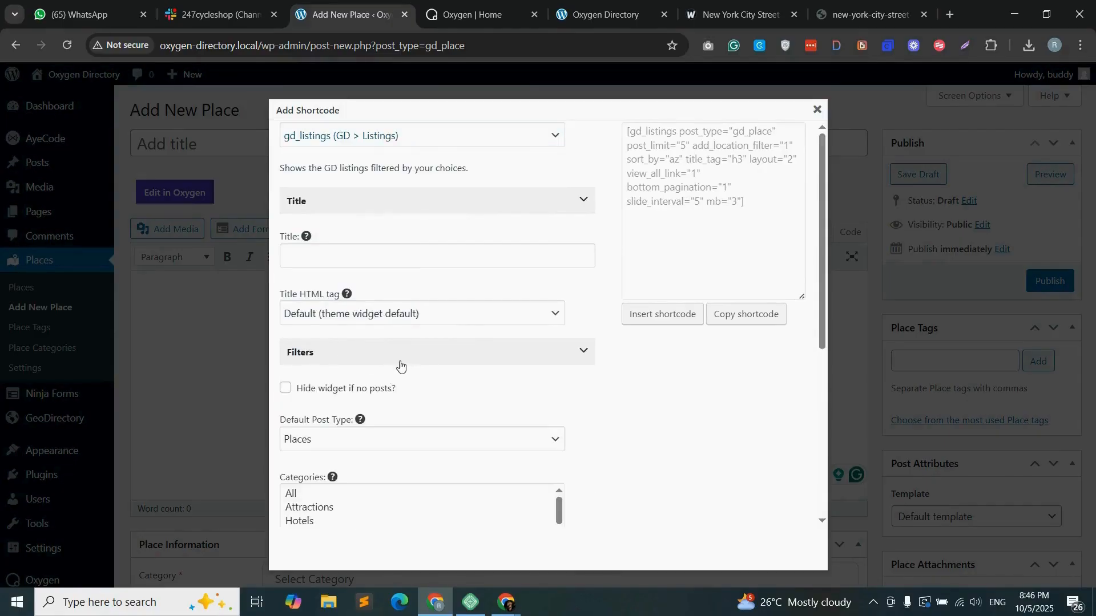
scroll(399, 360, "down", 2)
scroll(399, 354, "up", 2)
left_click(758, 318)
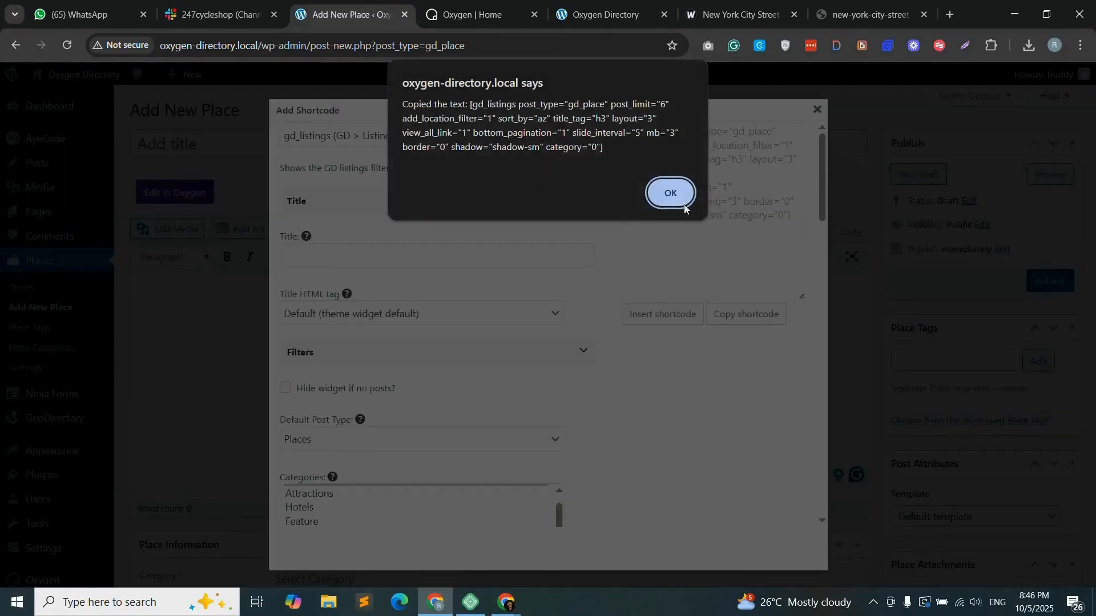
left_click(662, 194)
- Paste the copied gd_listings shortcode into the new Shortcode element in the Oxygen builder
left_click(473, 14)
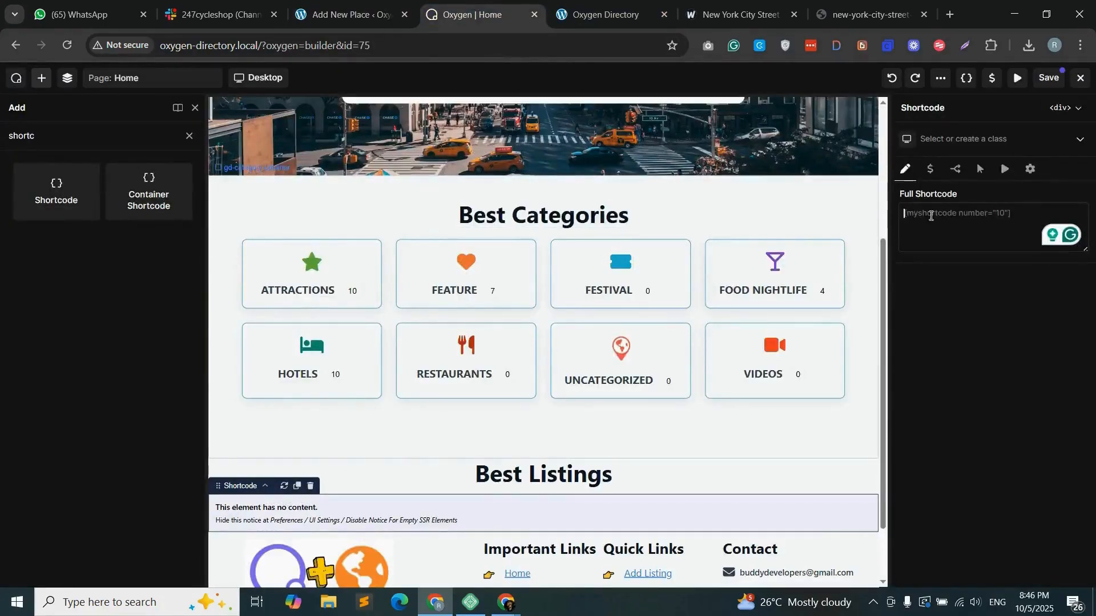
right_click(968, 216)
left_click(823, 378)
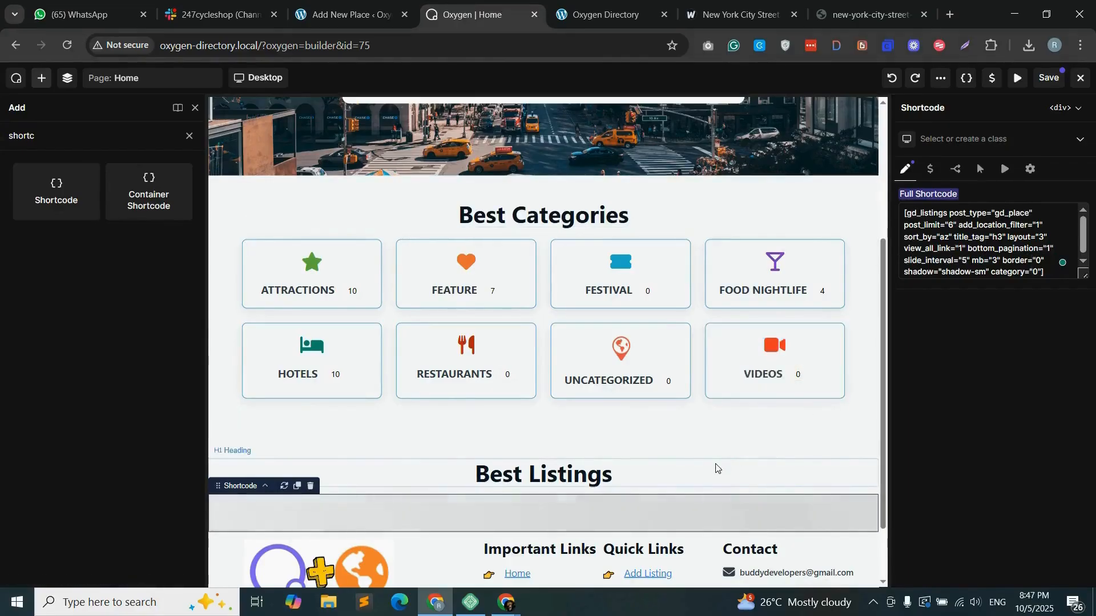
- Create the class listings-title on the Best Listings heading
scroll(718, 465, "down", 2)
type("isti")
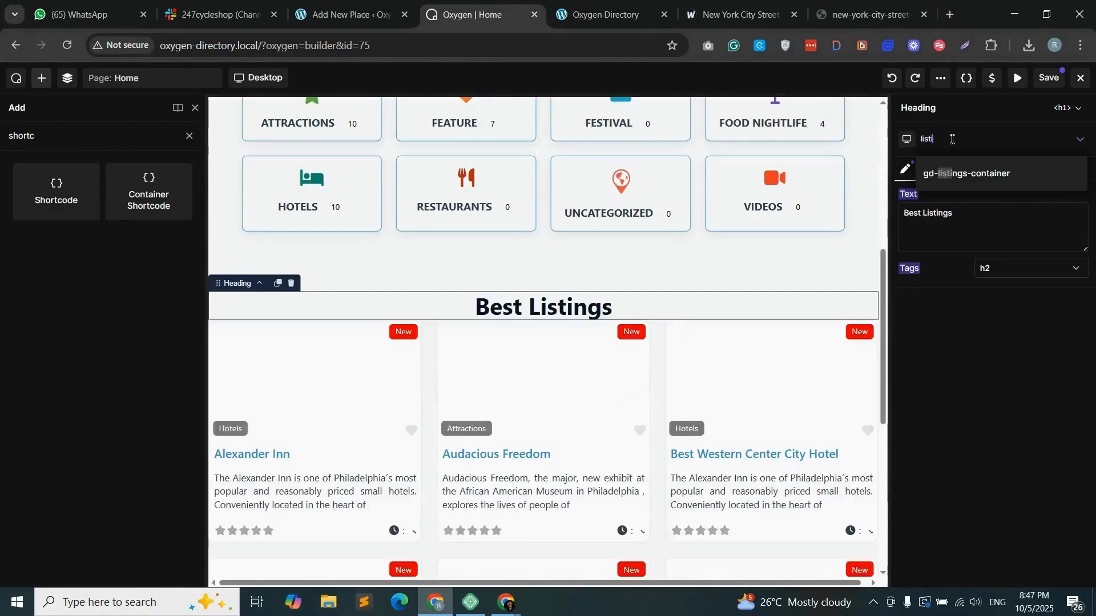
type("ngs-tit")
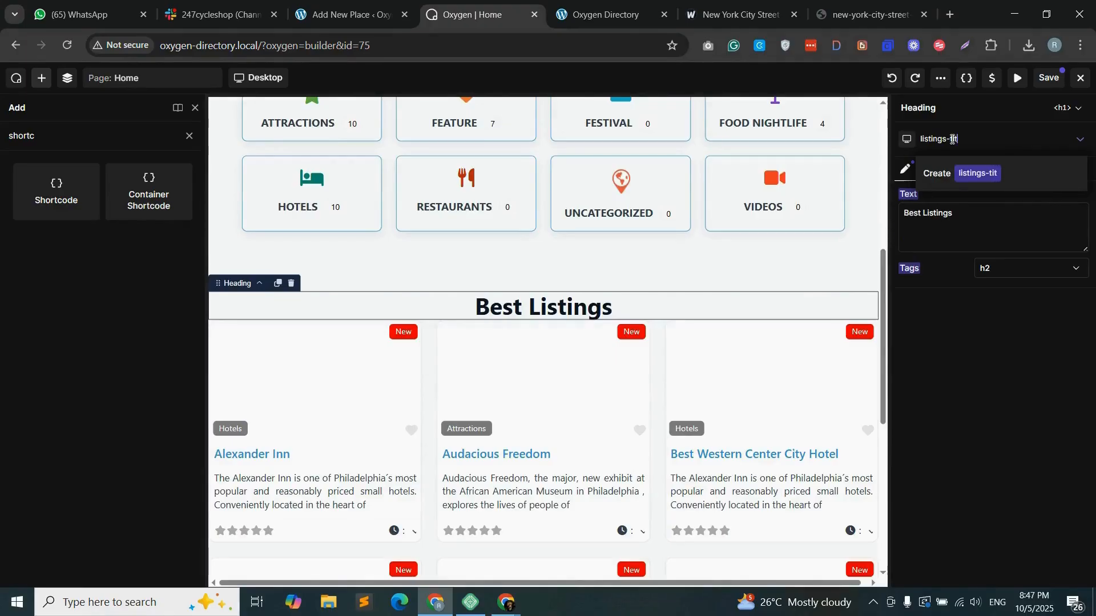
type("le")
left_click(1000, 171)
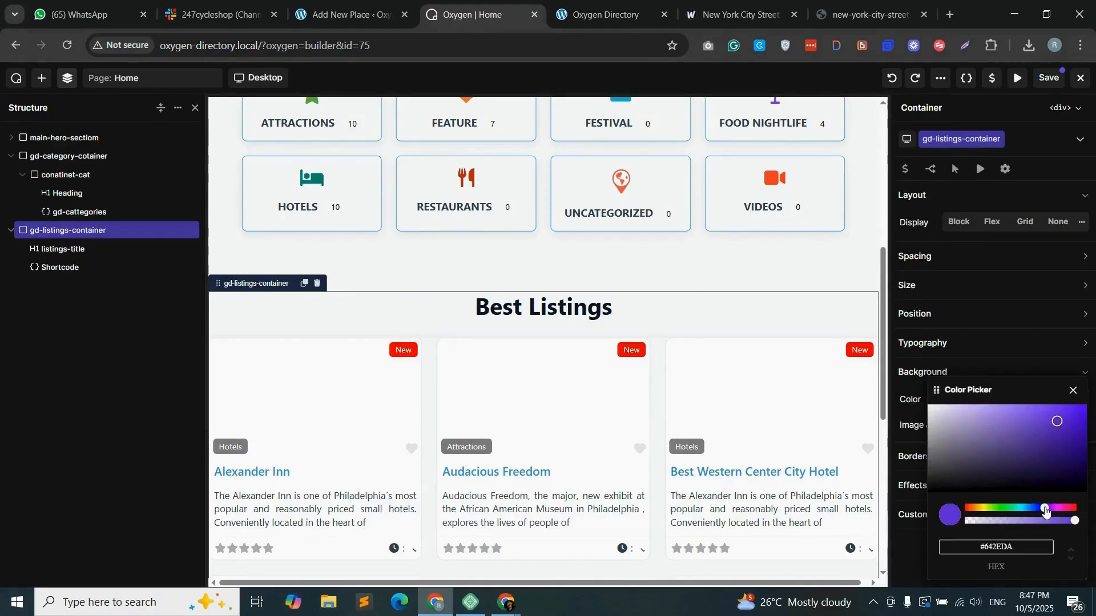
- Set the background colour of gd-listings-container to #642EDA0A and add an inner container between its heading and shortcode
left_click_drag(1066, 523, 970, 523)
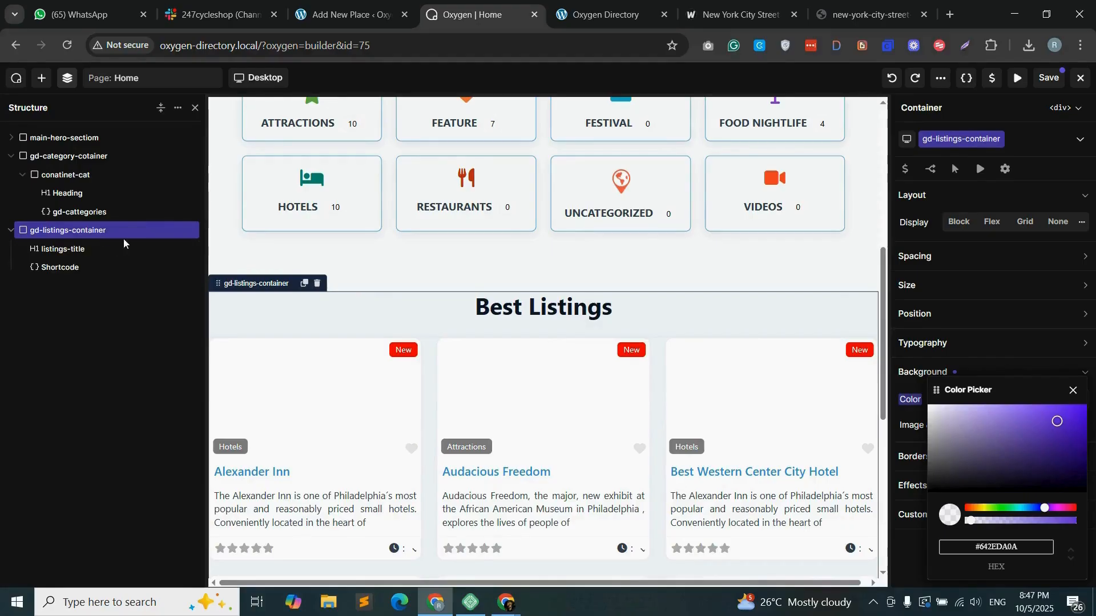
left_click(41, 78)
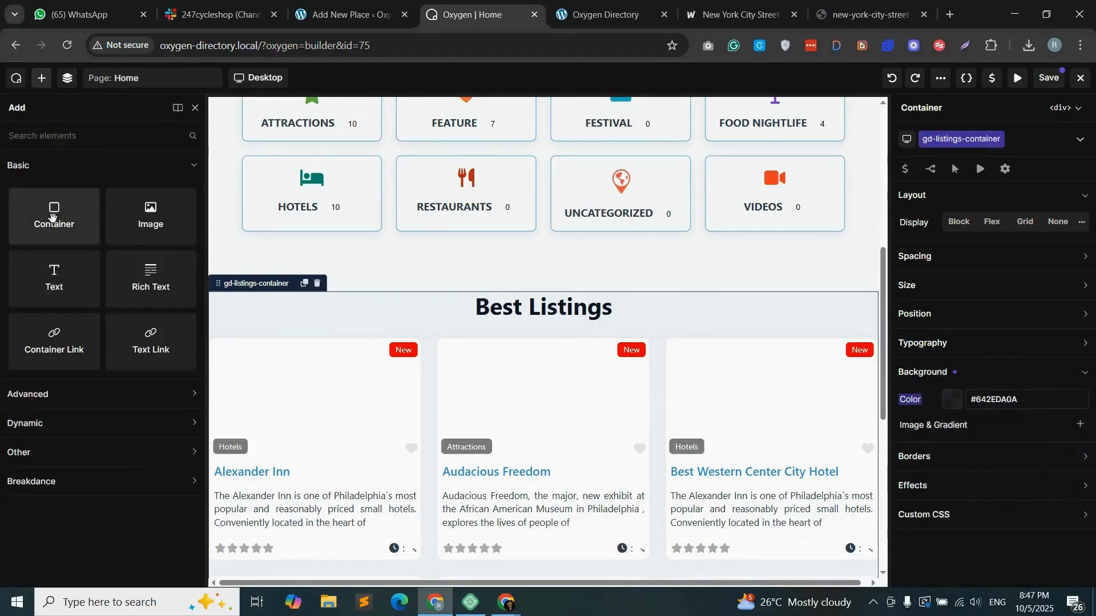
left_click_drag(507, 331, 515, 328)
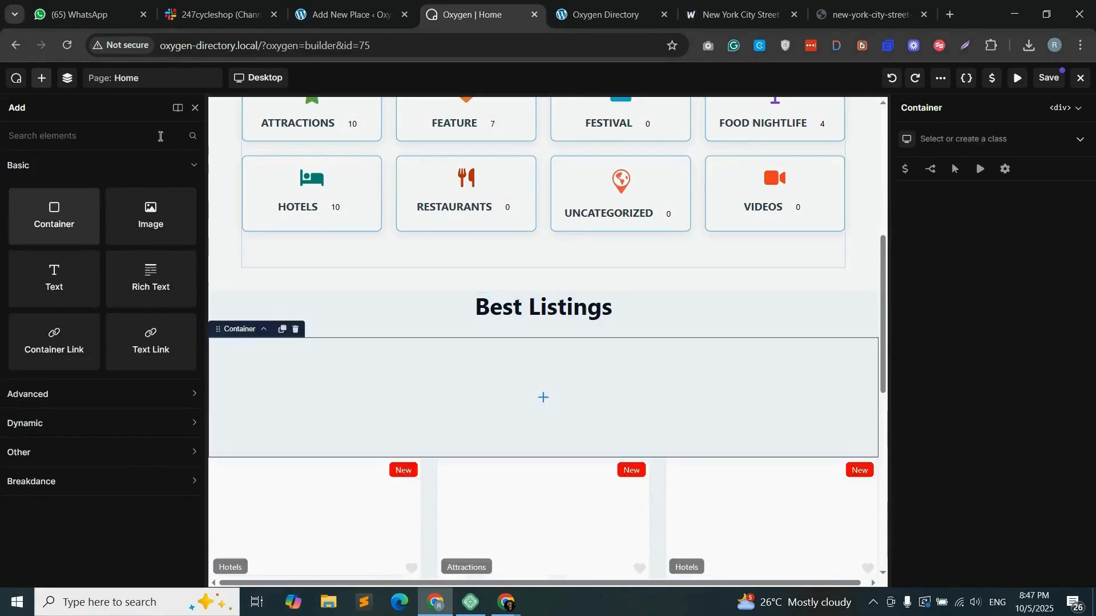
- Assign the class conatinet-cat to the empty container in gd-listings-container and move the listings-title heading and the shortcode into it
left_click(67, 82)
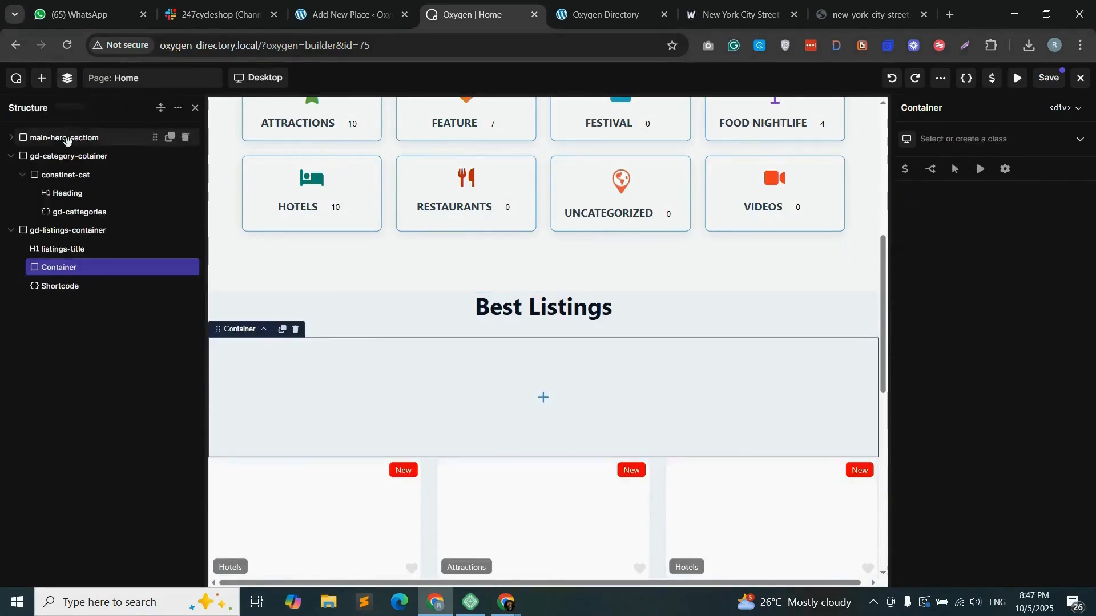
left_click(97, 175)
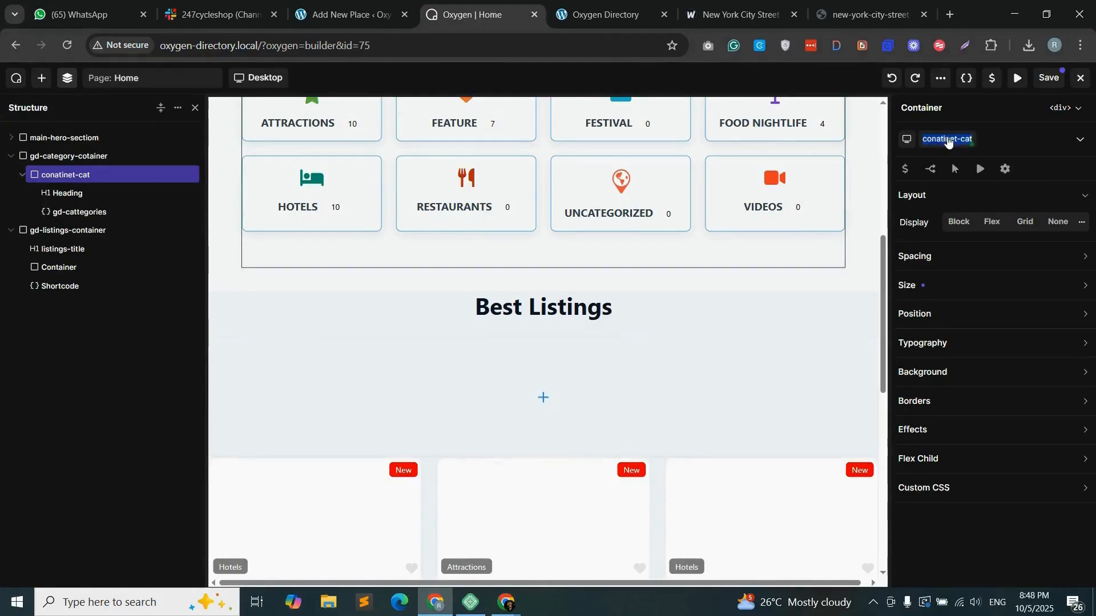
left_click(69, 266)
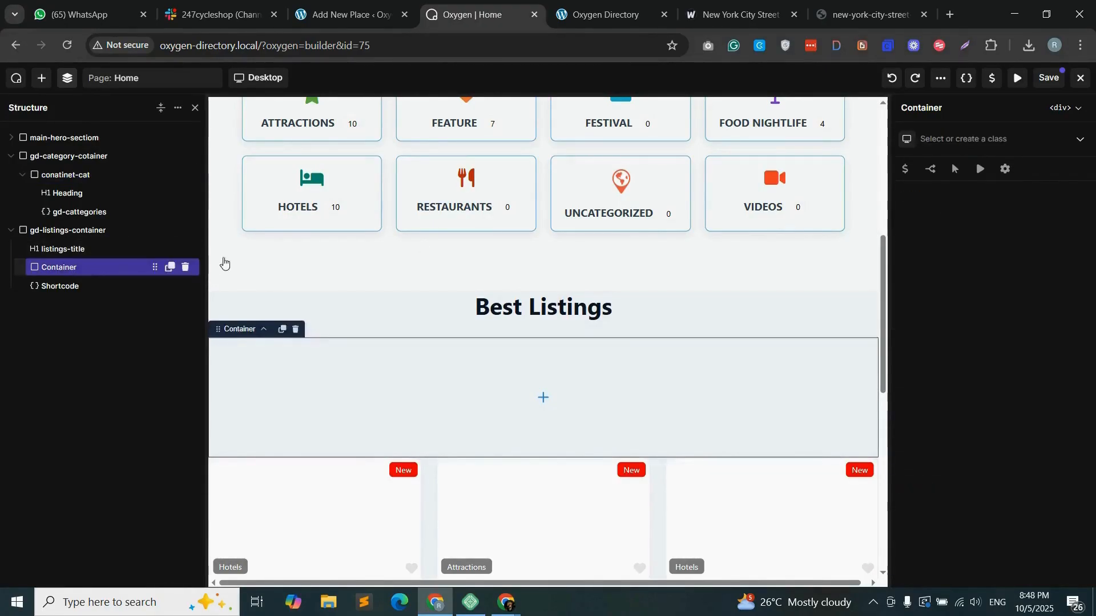
left_click(958, 139)
type("conatinet-cat")
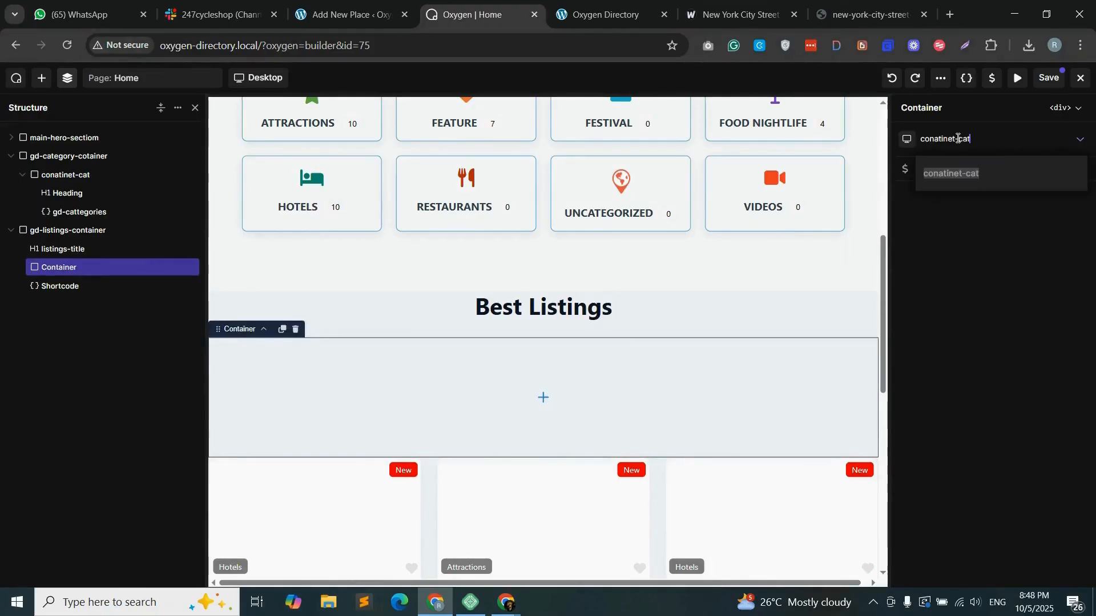
left_click(973, 177)
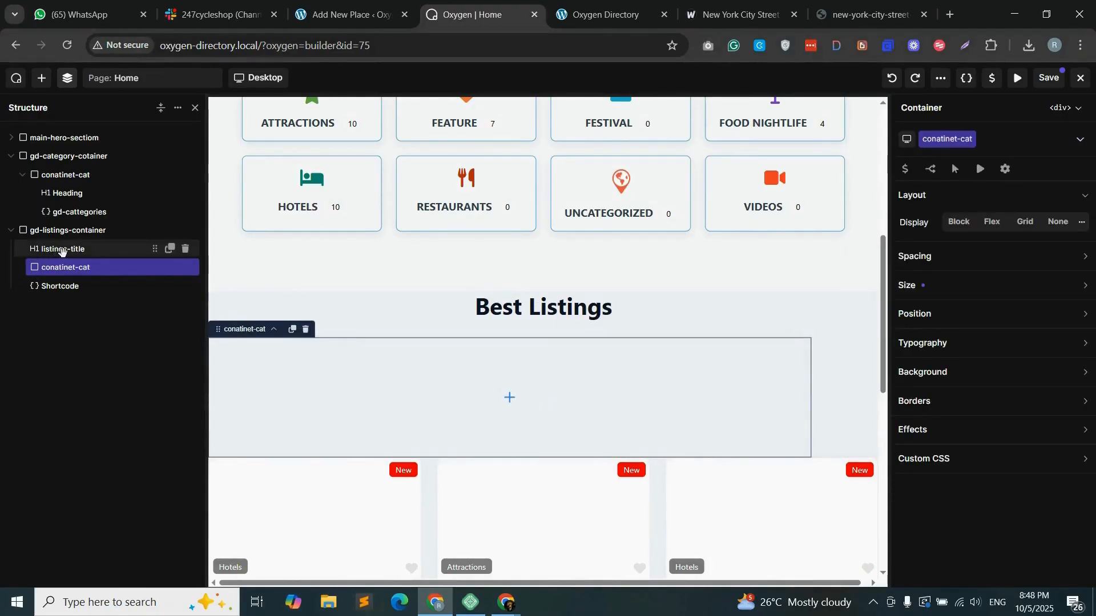
left_click_drag(61, 249, 102, 267)
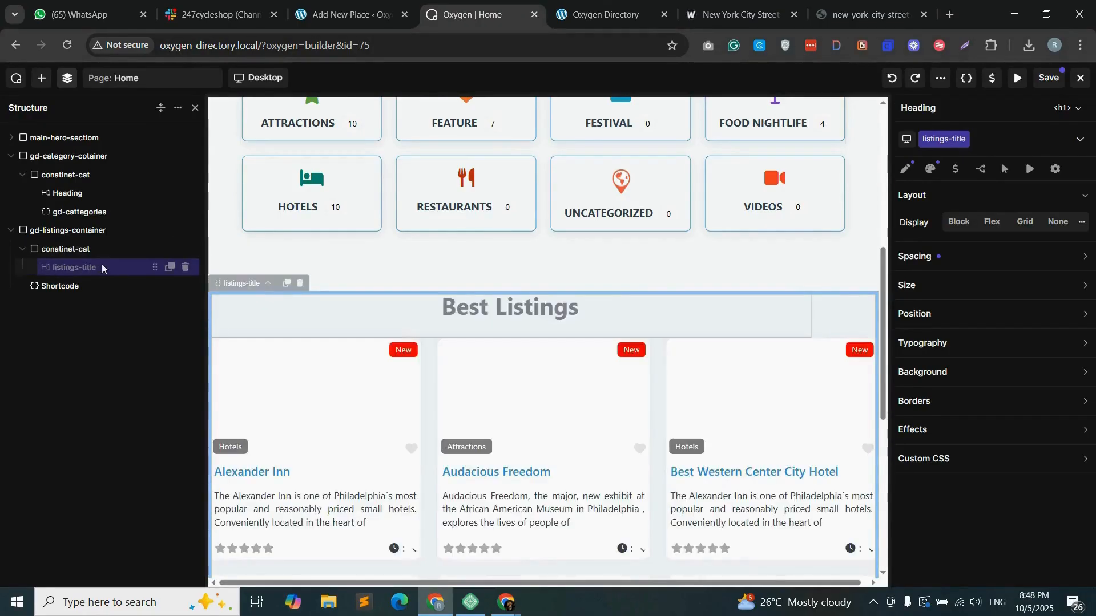
left_click(72, 286)
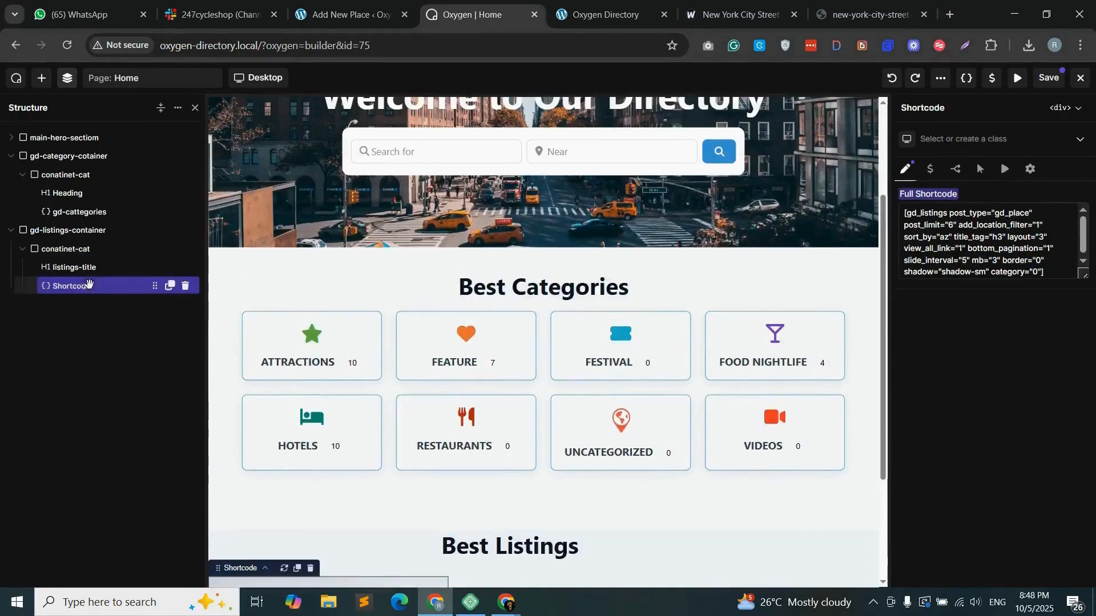
- Set gd-listings-container to flex display with its content centred on both the X and Y axes
left_click(80, 231)
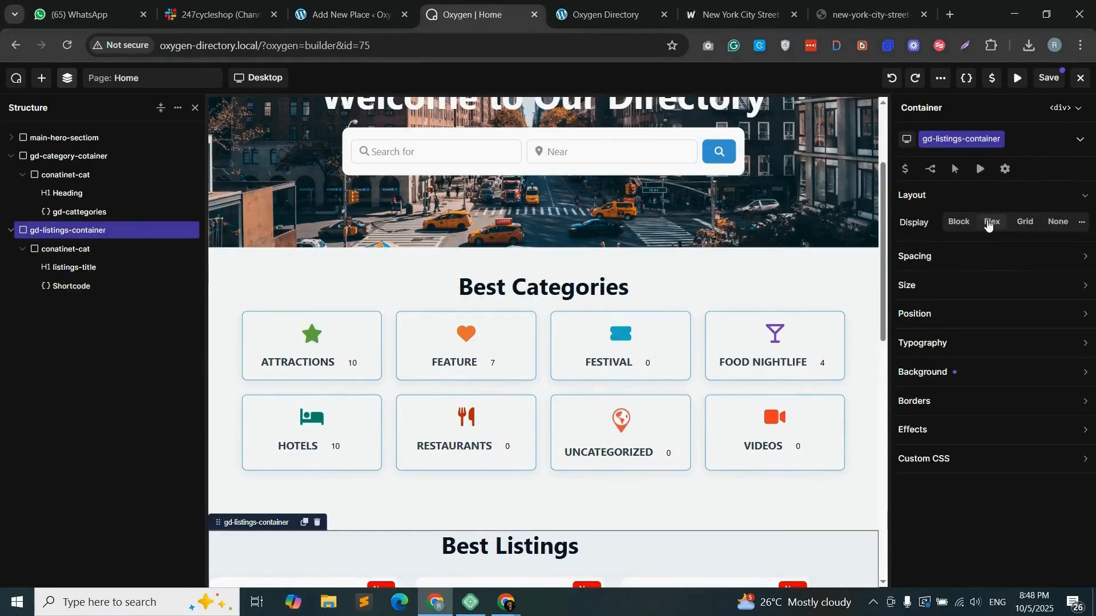
left_click(991, 223)
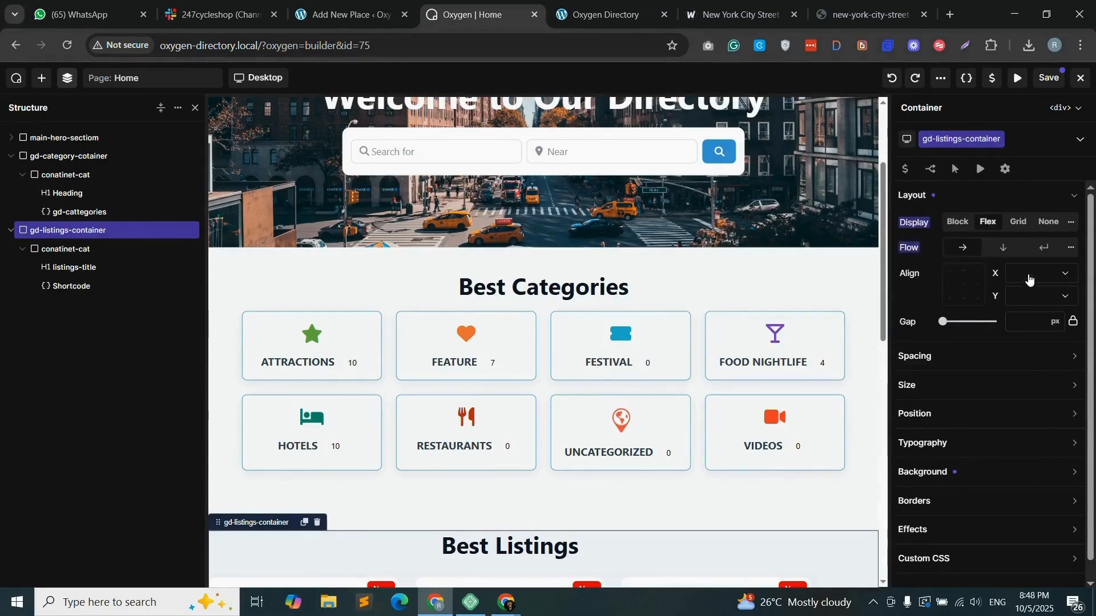
left_click(1029, 279)
left_click(1033, 303)
left_click(1050, 297)
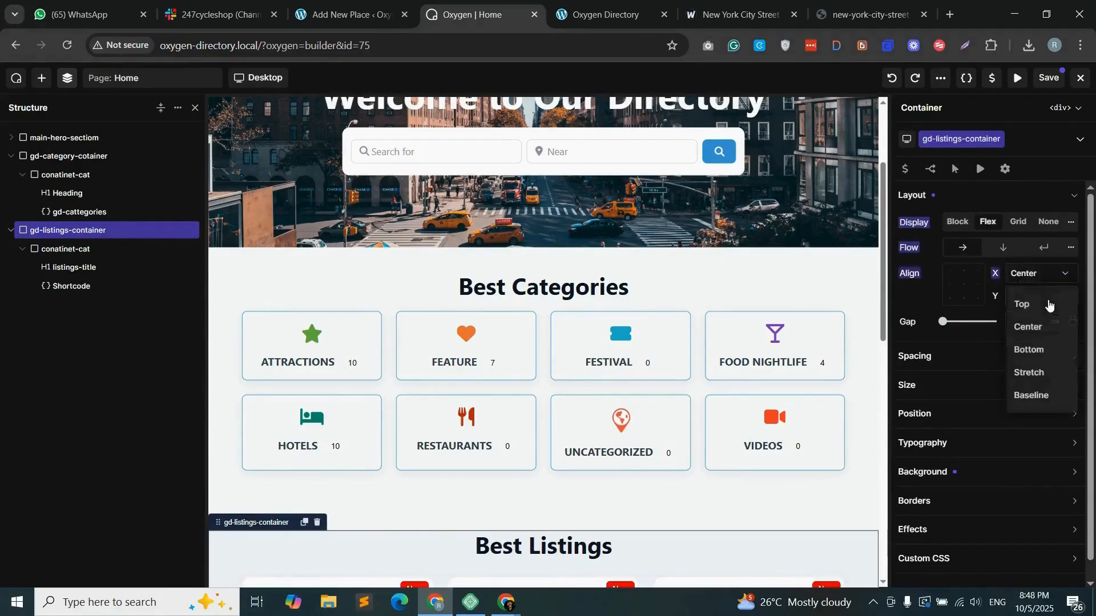
left_click(1034, 326)
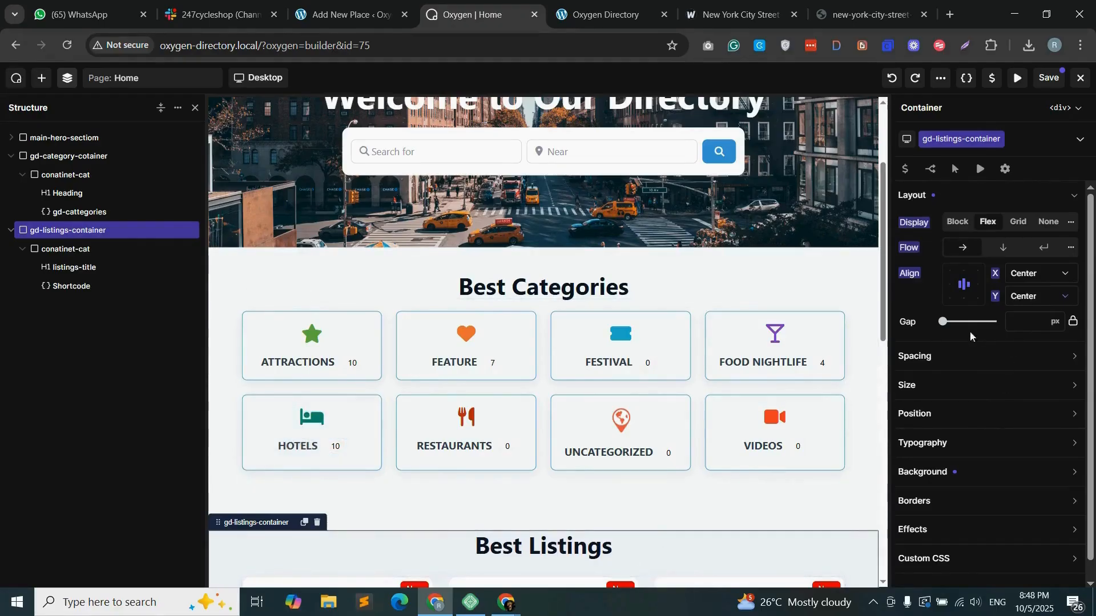
- Set the top and bottom padding of gd-listings-container to 40 px and save the page
left_click(943, 357)
left_click(992, 404)
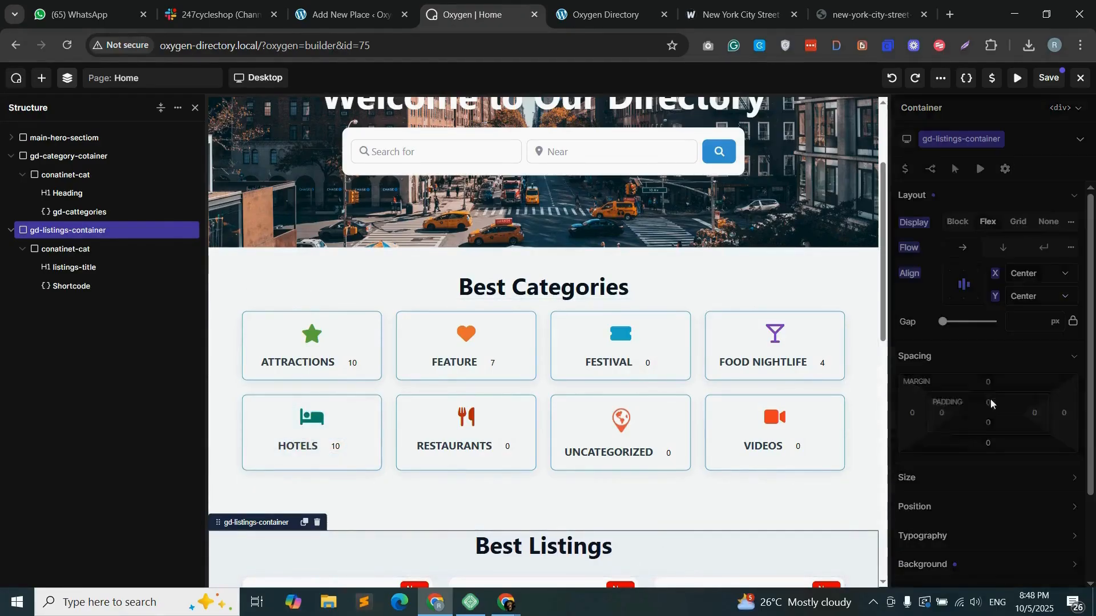
type("30")
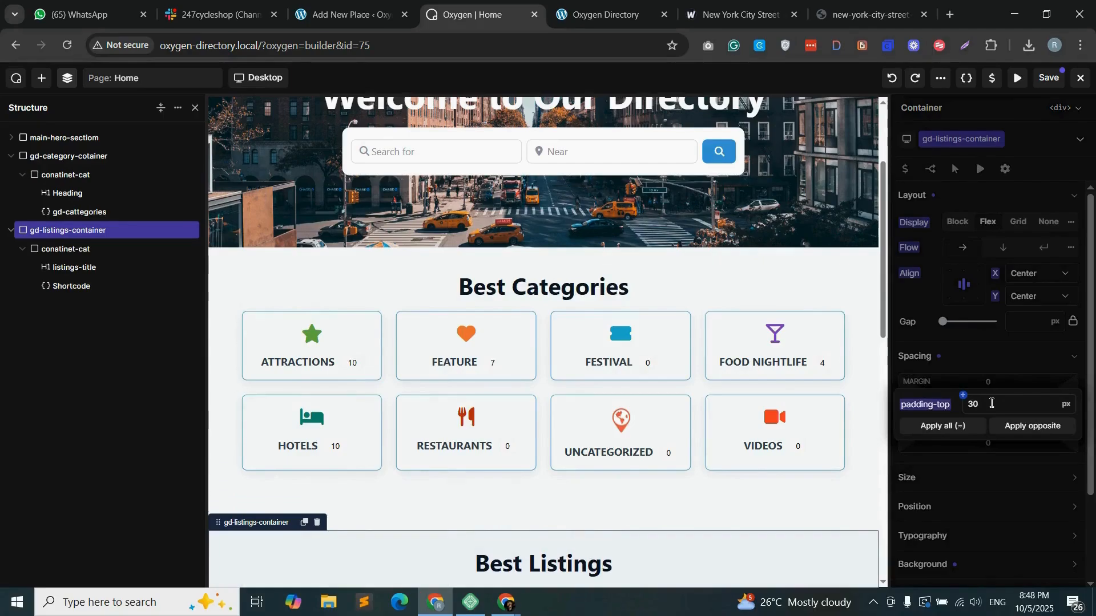
key("BackSpace")
key("BackSpace")
type("40")
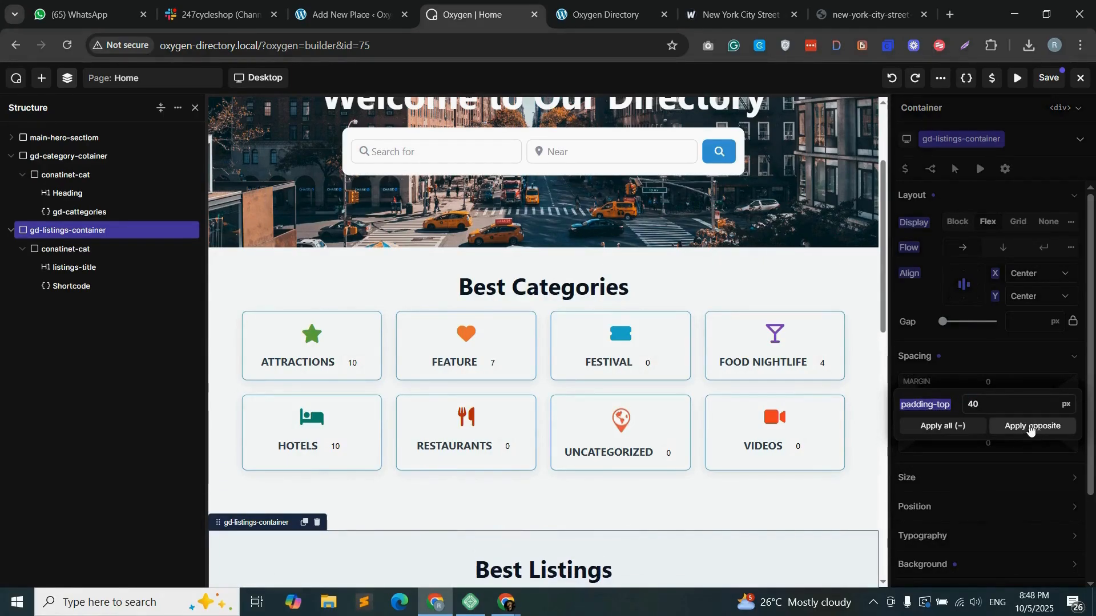
left_click(1031, 427)
left_click(1044, 80)
- Reload the live home page and examine the Best Listings section down to the View all button and footer
left_click(589, 6)
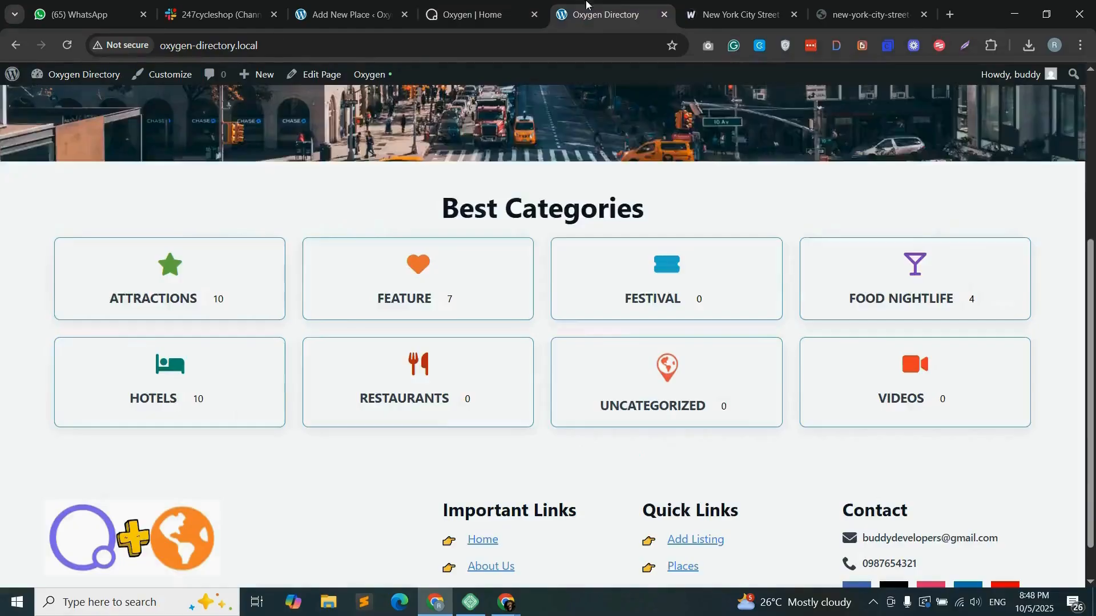
left_click(68, 45)
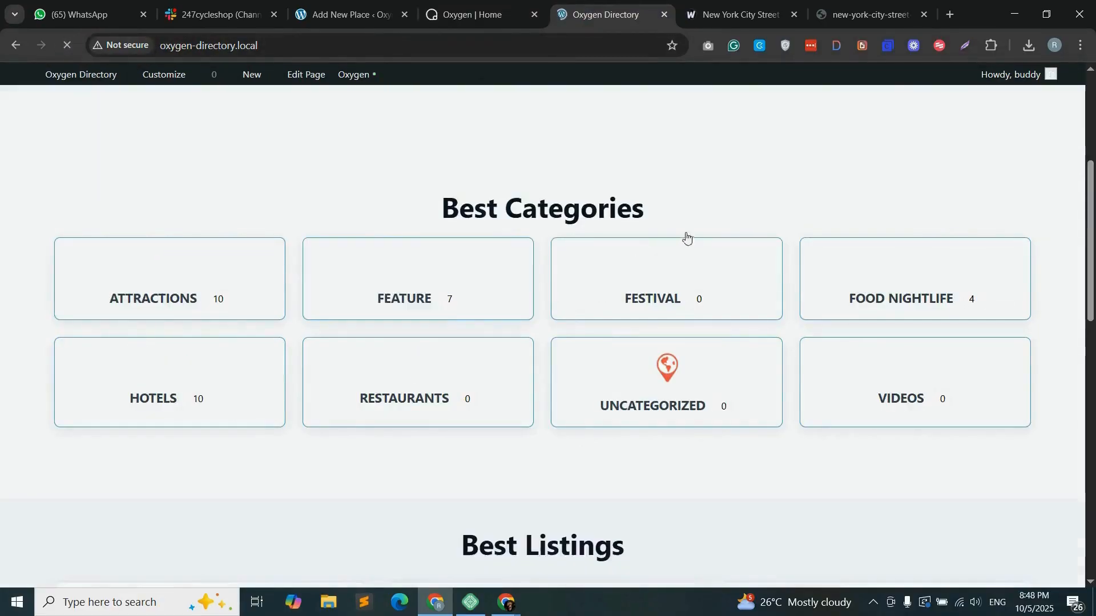
scroll(679, 296, "down", 2)
scroll(662, 340, "down", 5)
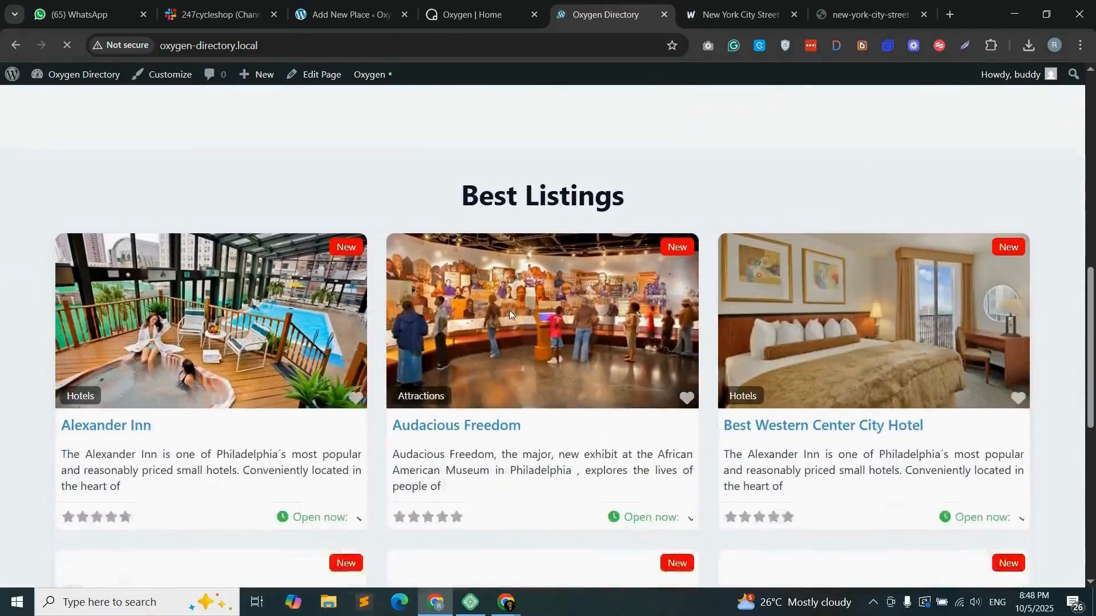
scroll(645, 404, "down", 2)
scroll(645, 404, "down", 6)
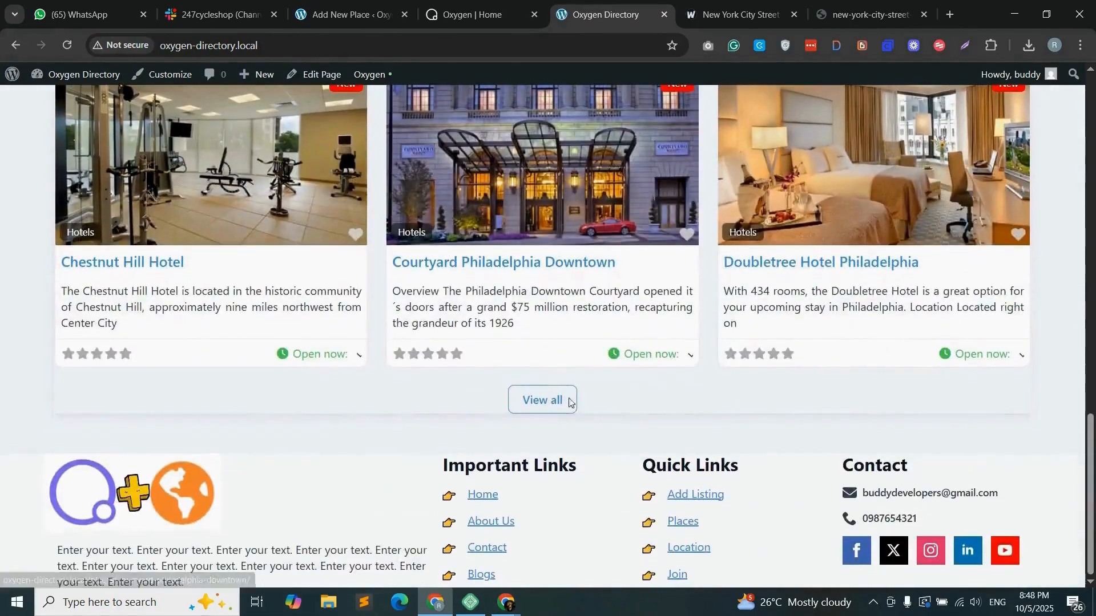
scroll(622, 409, "up", 2)
scroll(371, 408, "down", 2)
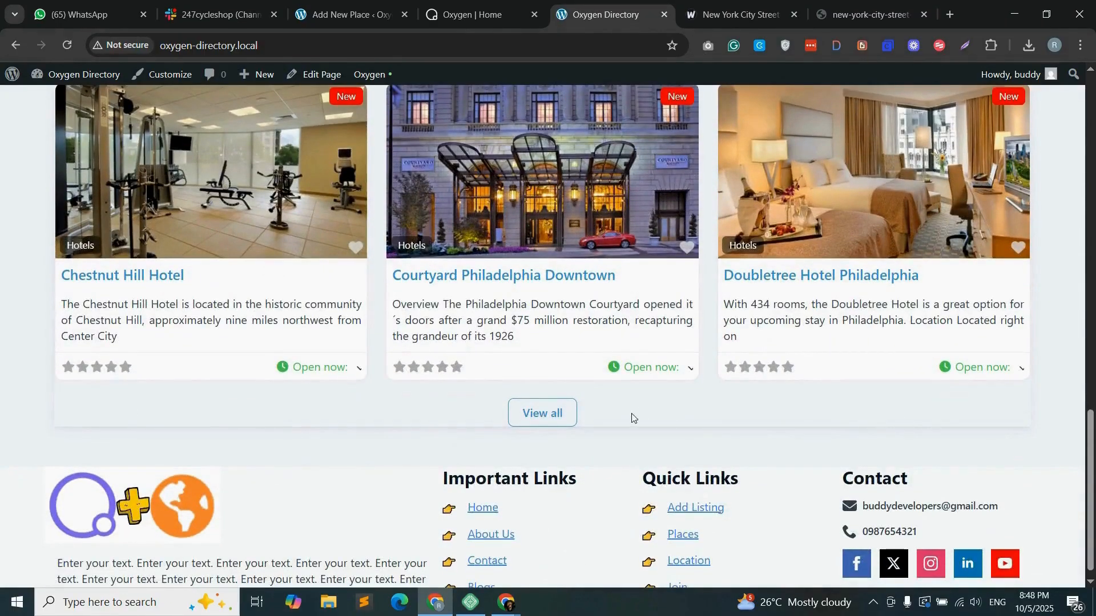
scroll(517, 207, "up", 1)
- Back in the Oxygen builder, change the shadow attribute of the gd_listings shortcode to none and save the page
left_click(473, 16)
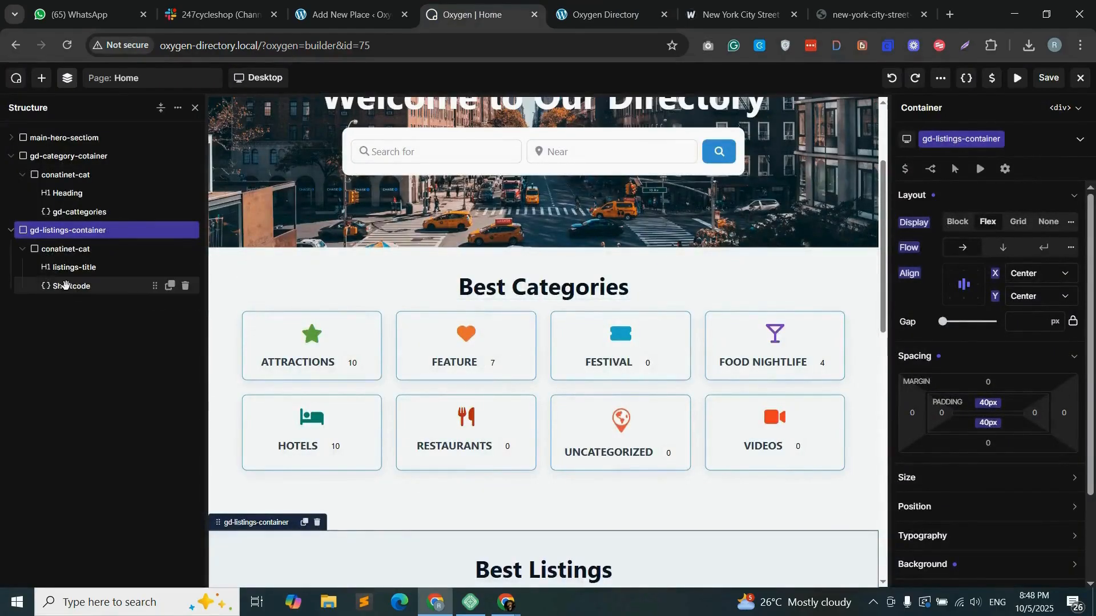
left_click(90, 289)
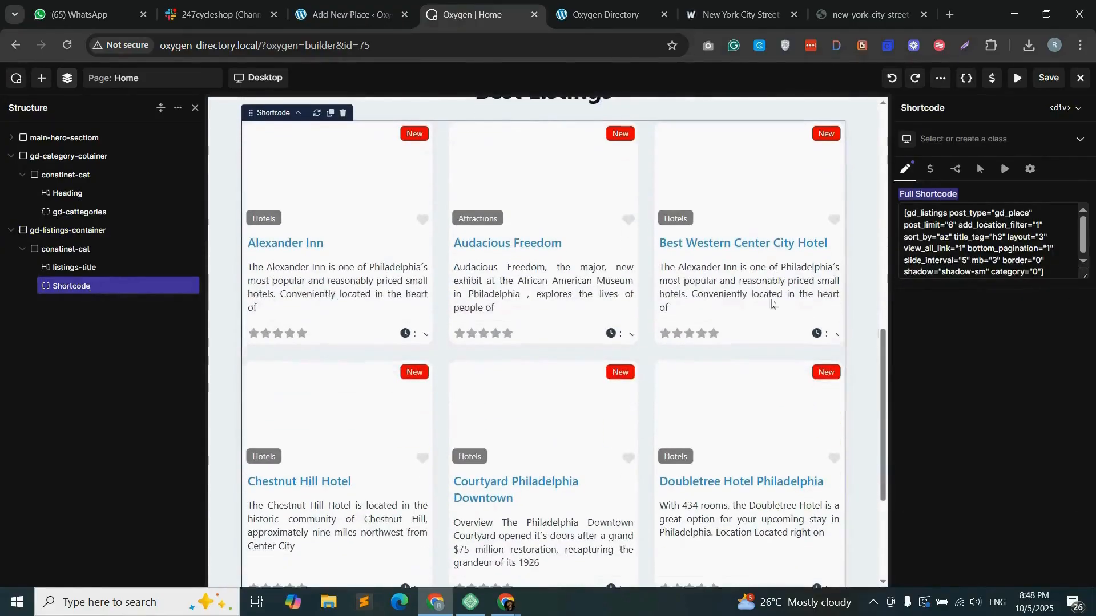
scroll(992, 253, "down", 1)
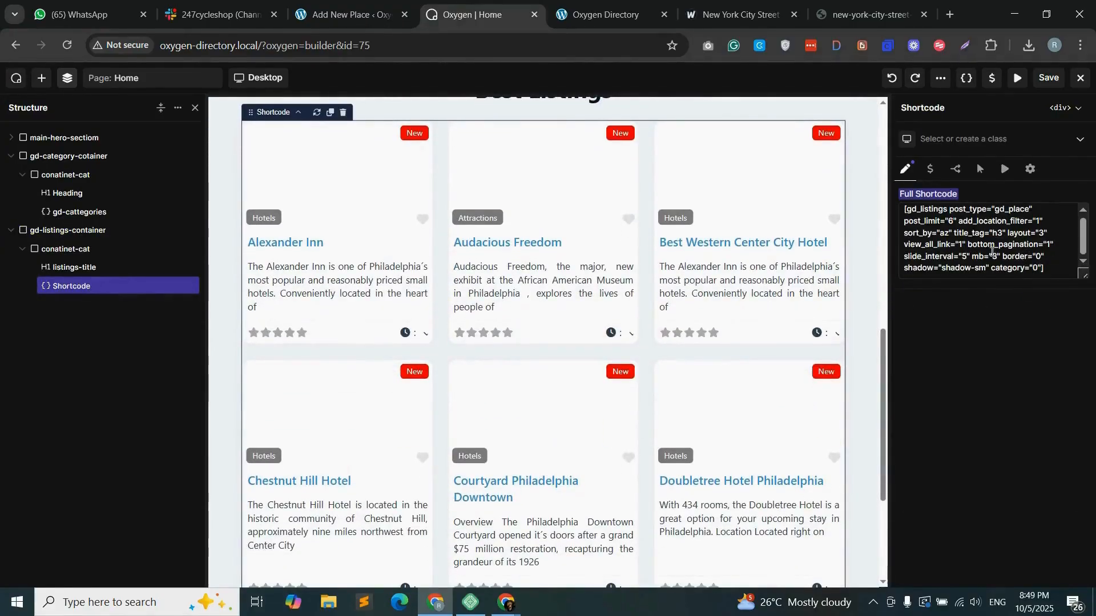
left_click_drag(985, 268, 942, 268)
type("none")
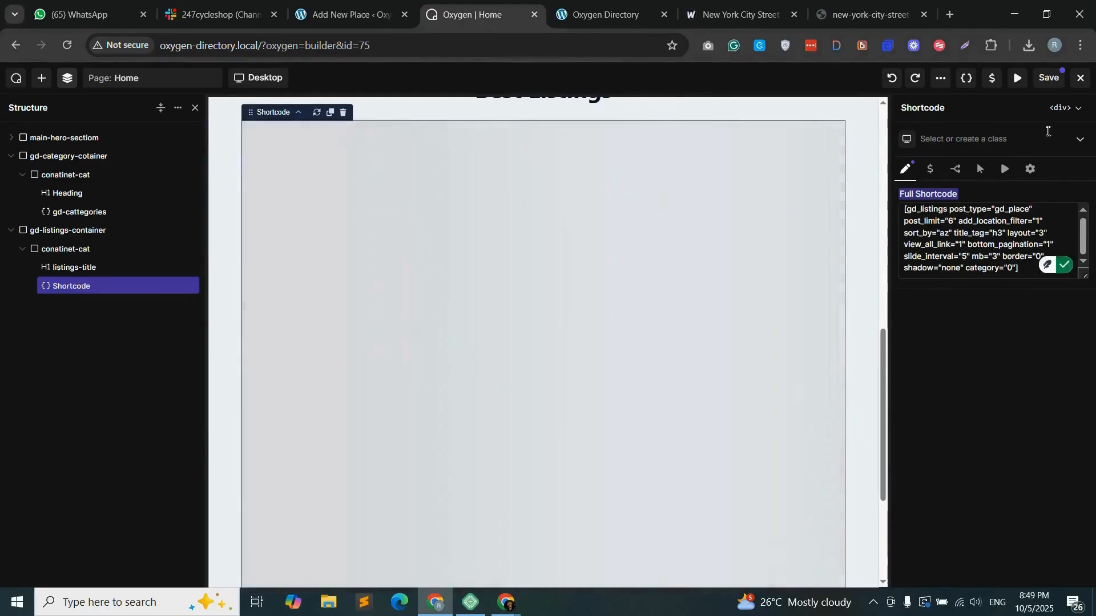
left_click(1047, 78)
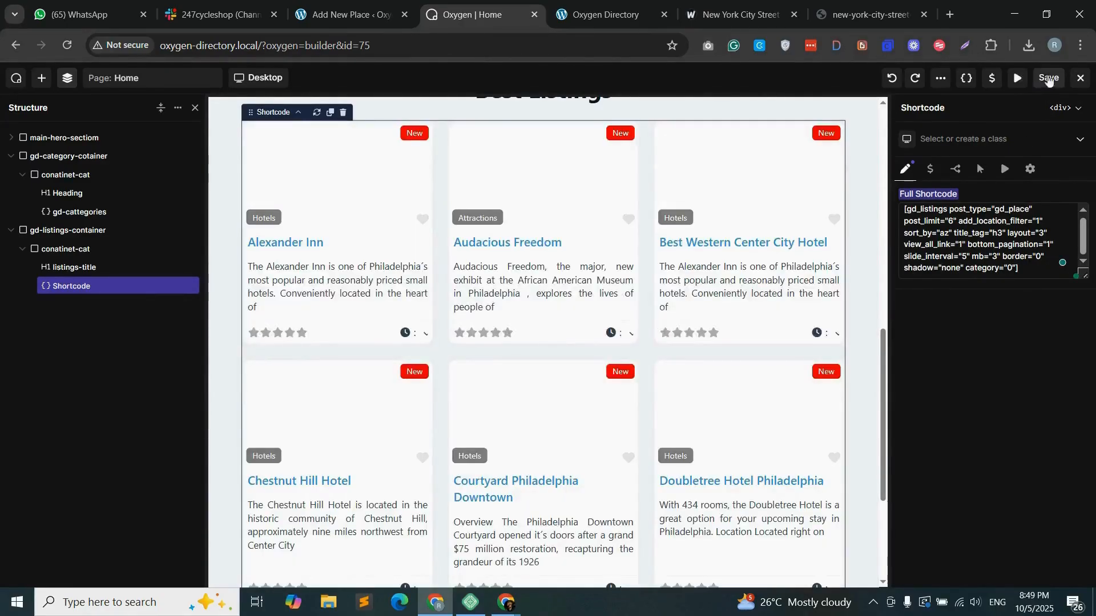
- Reload the live home page and check the listings section's shadow and the overall page layout
left_click(596, 9)
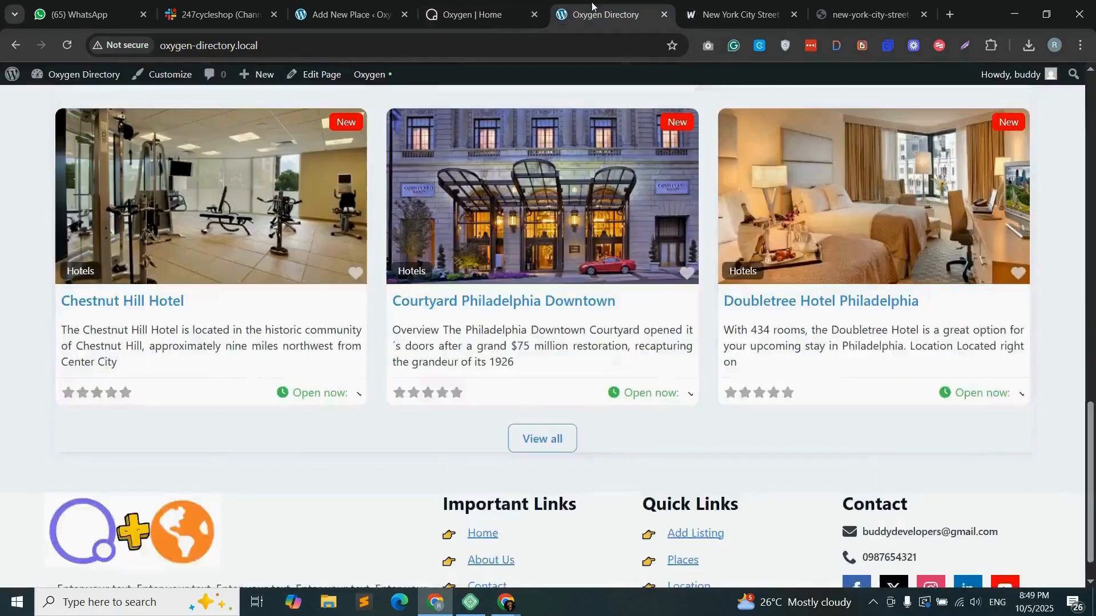
left_click(68, 46)
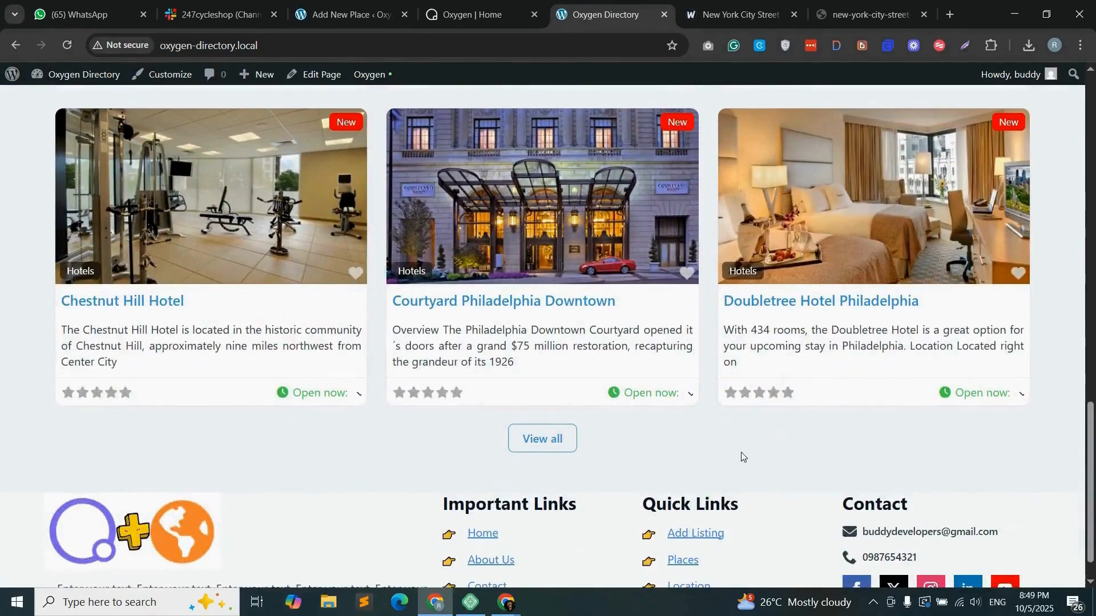
scroll(741, 456, "up", 3)
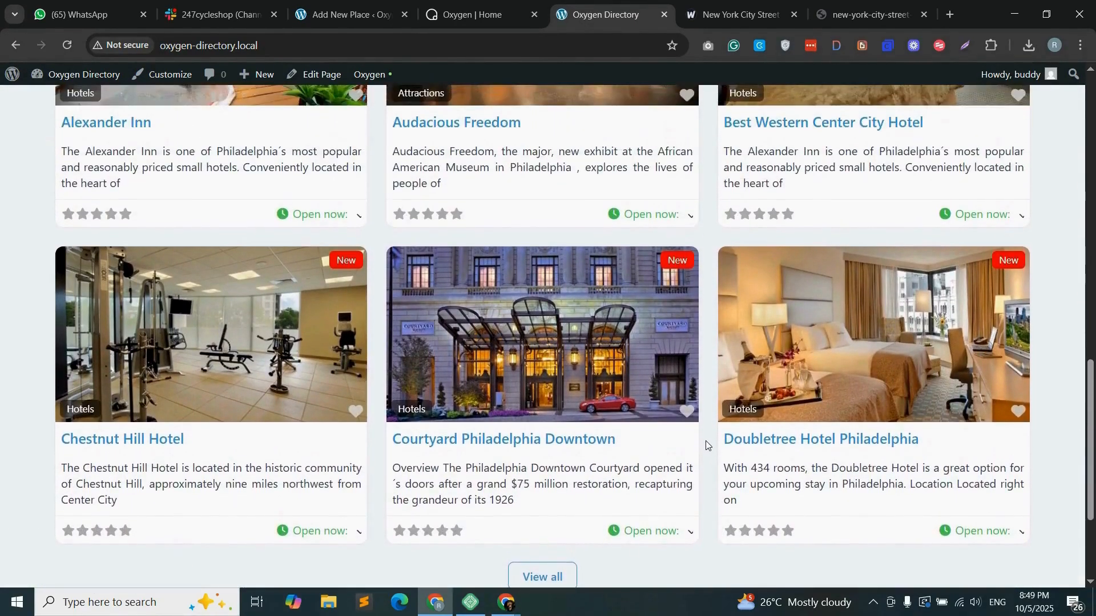
scroll(706, 445, "up", 13)
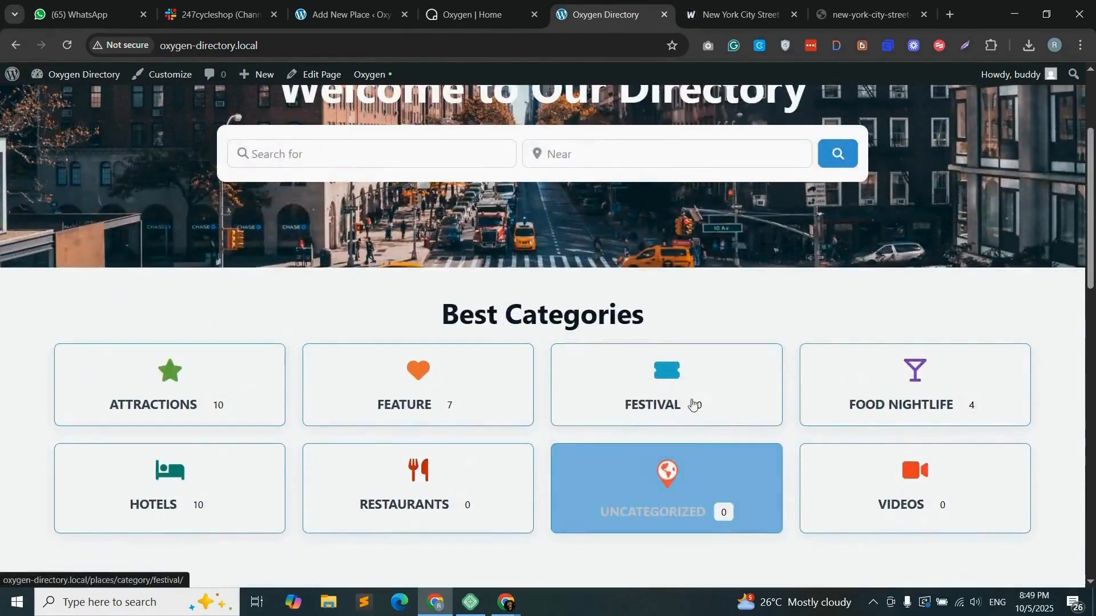
left_click_drag(1090, 239, 1089, 526)
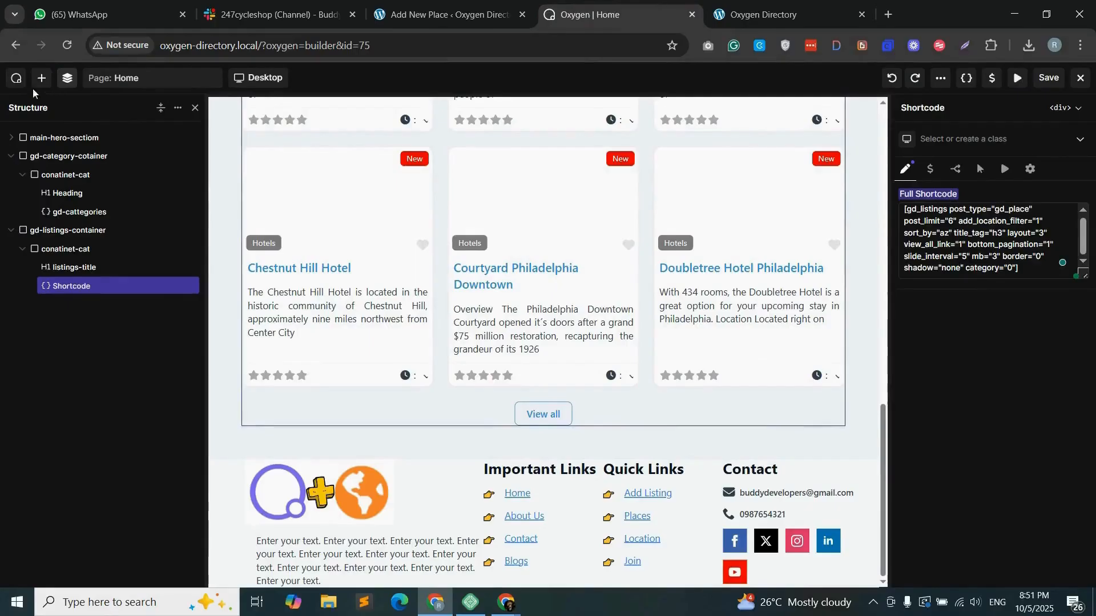
- Add a container below gd-listings-container in the Oxygen builder and create the class explore-container on it
left_click(42, 80)
left_click_drag(55, 231, 545, 468)
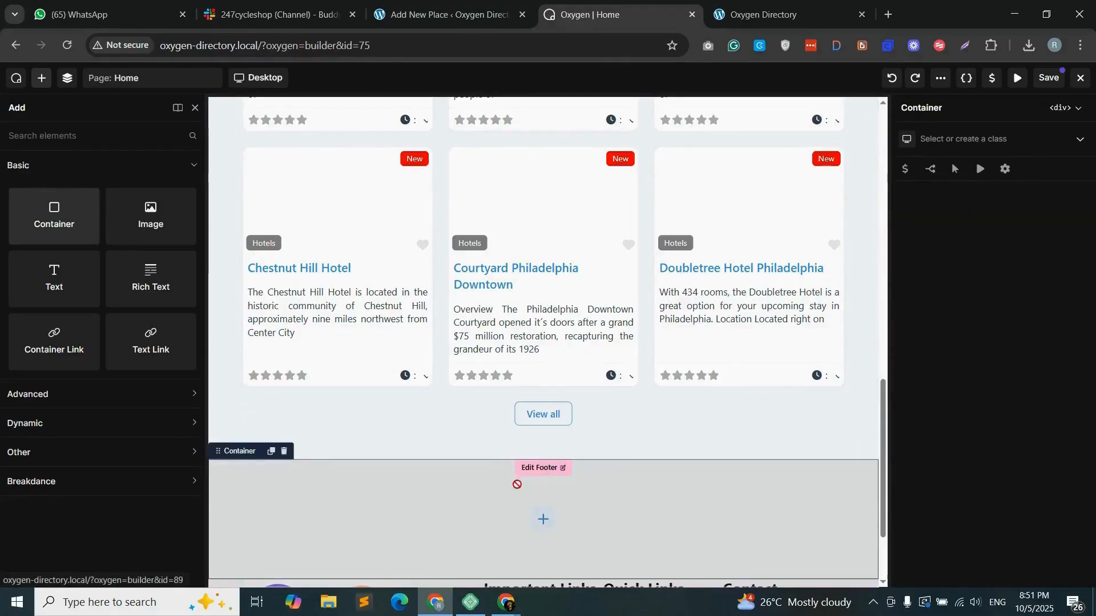
left_click(67, 80)
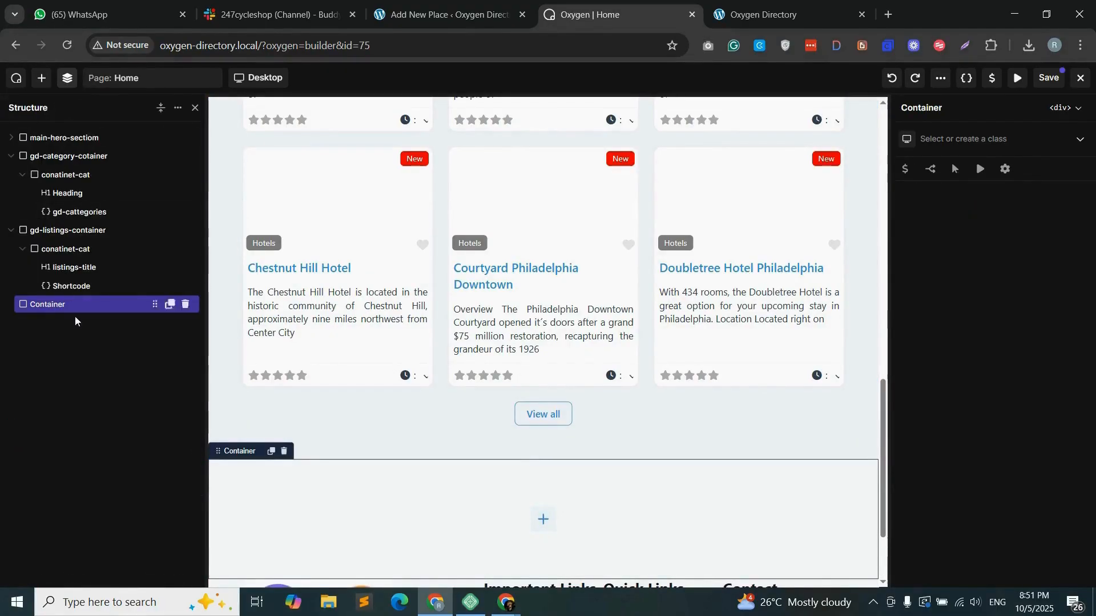
left_click(966, 139)
type("explore-container")
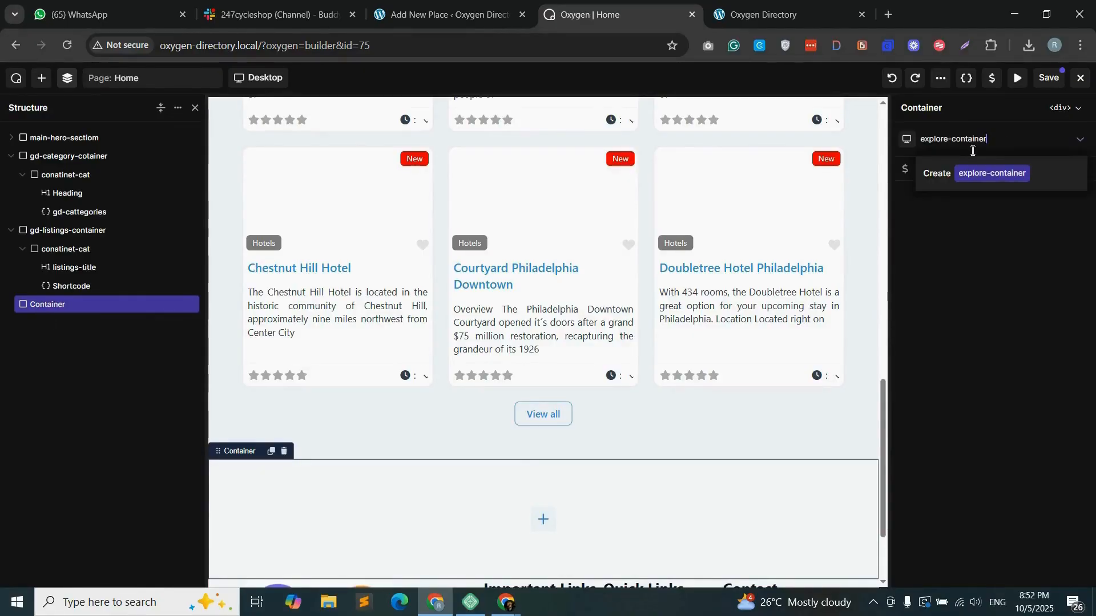
left_click(1002, 172)
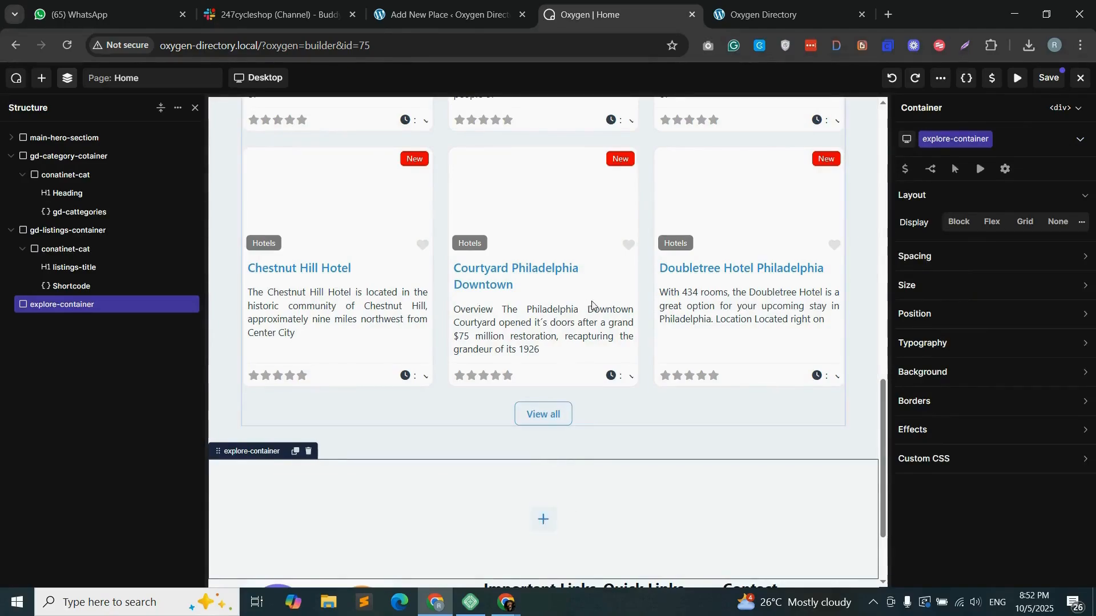
- Duplicate the Best Listings heading and move the copy into explore-container
scroll(583, 302, "up", 4)
scroll(583, 303, "up", 2)
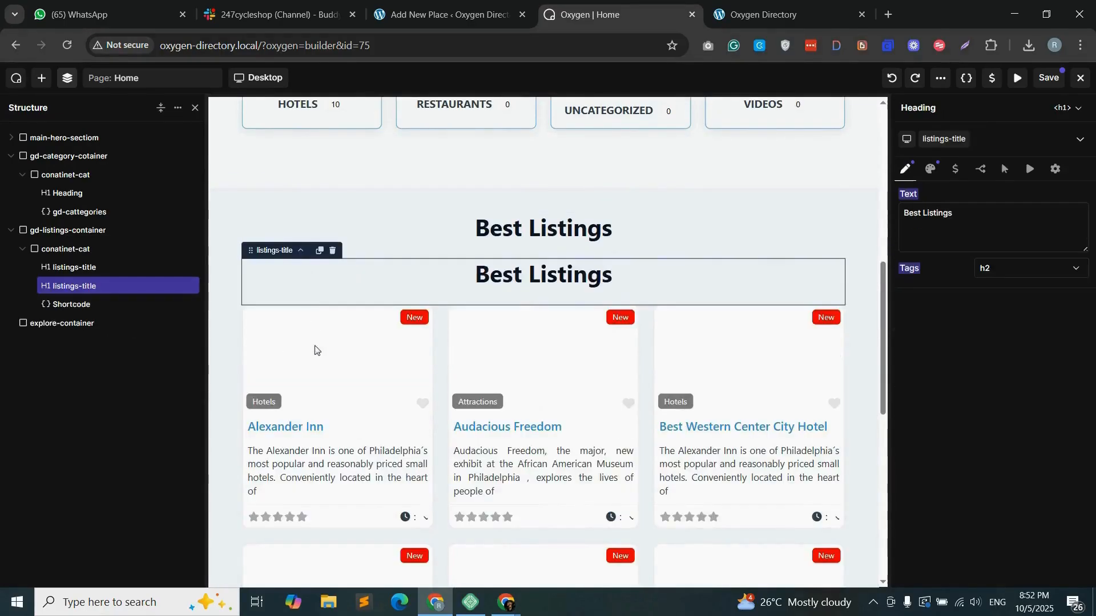
left_click_drag(314, 346, 442, 523)
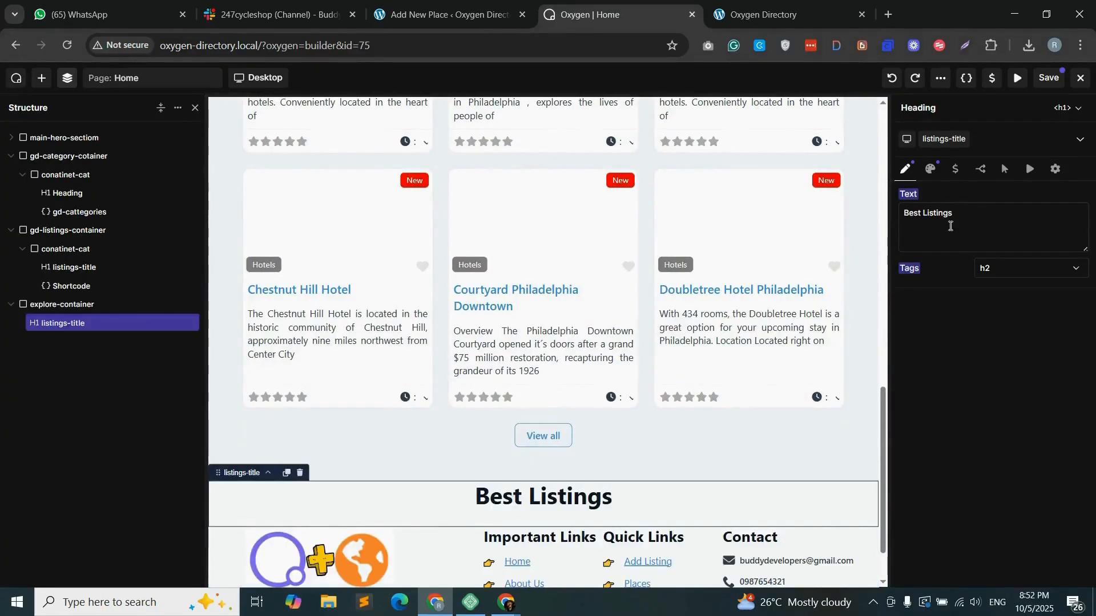
- Change the text of the copied heading in explore-container to Explore
triple_click(938, 212)
type("Expl")
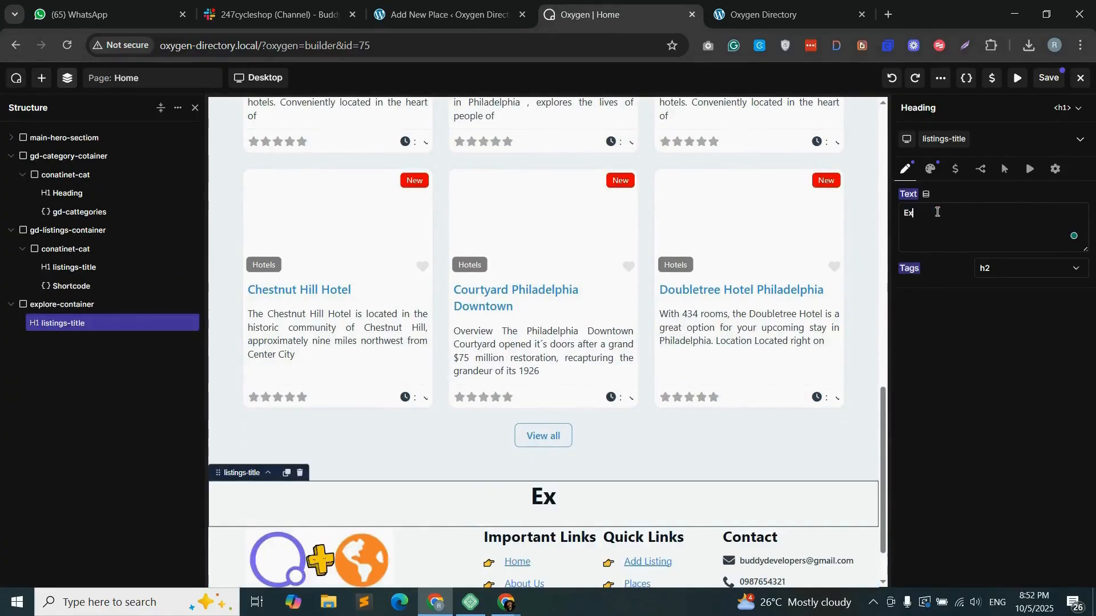
type("ore")
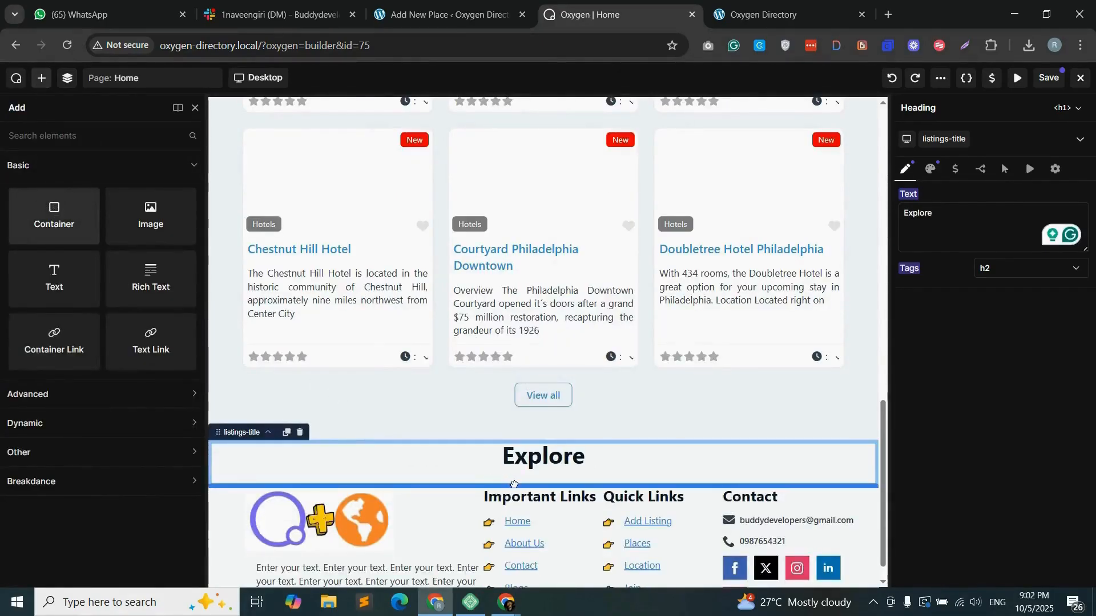
- Add a container below the Explore heading, duplicate it twice, and nest the two copies inside the first container
left_click(514, 484)
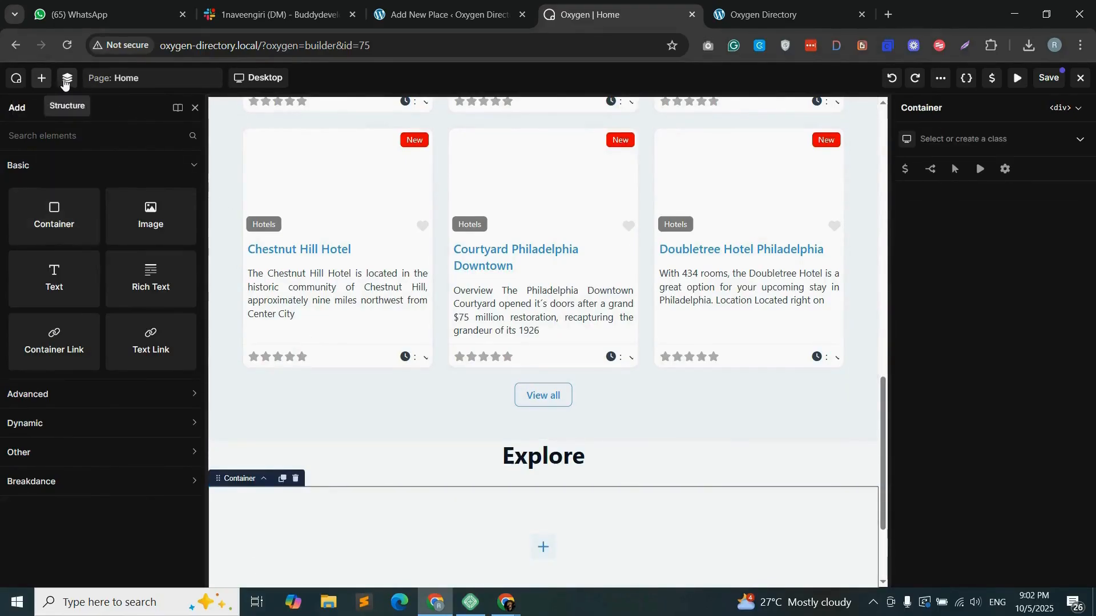
left_click(67, 78)
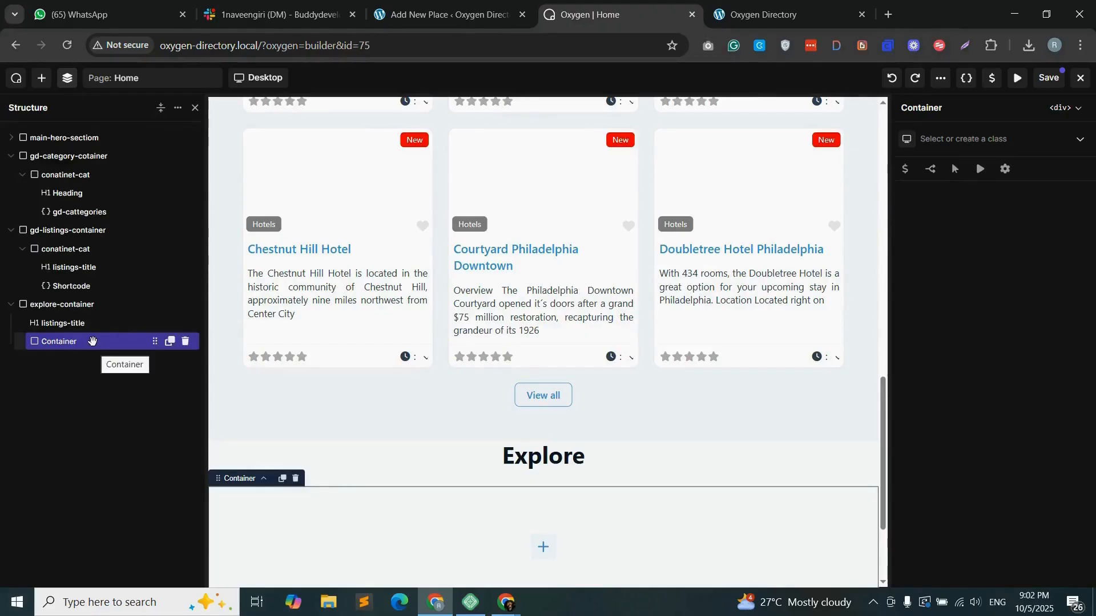
left_click(170, 342)
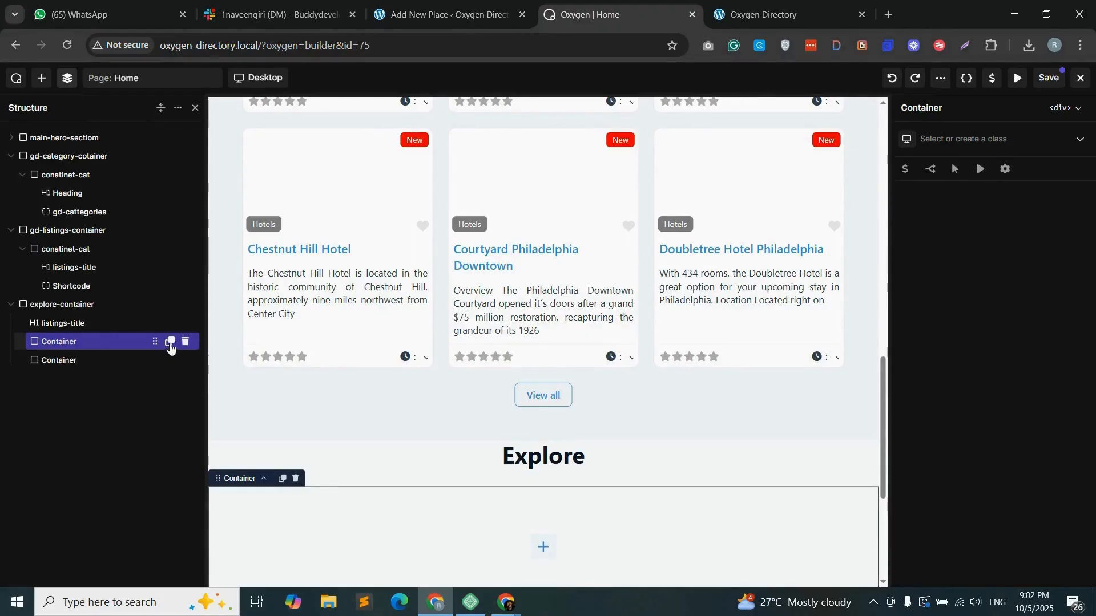
left_click(170, 342)
left_click(55, 361)
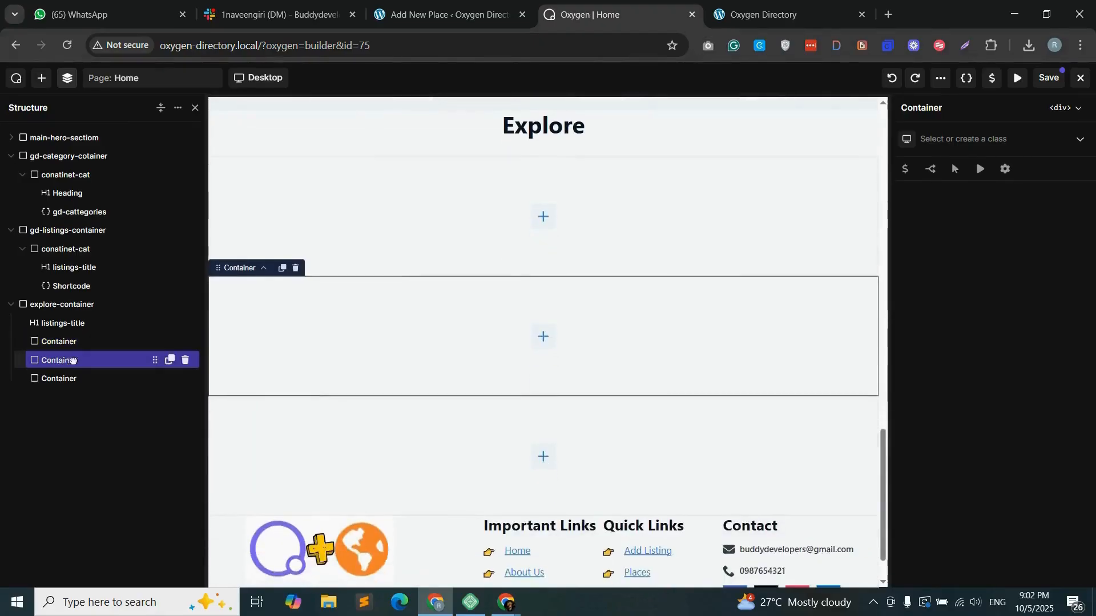
left_click_drag(57, 361, 44, 379)
left_click(57, 379)
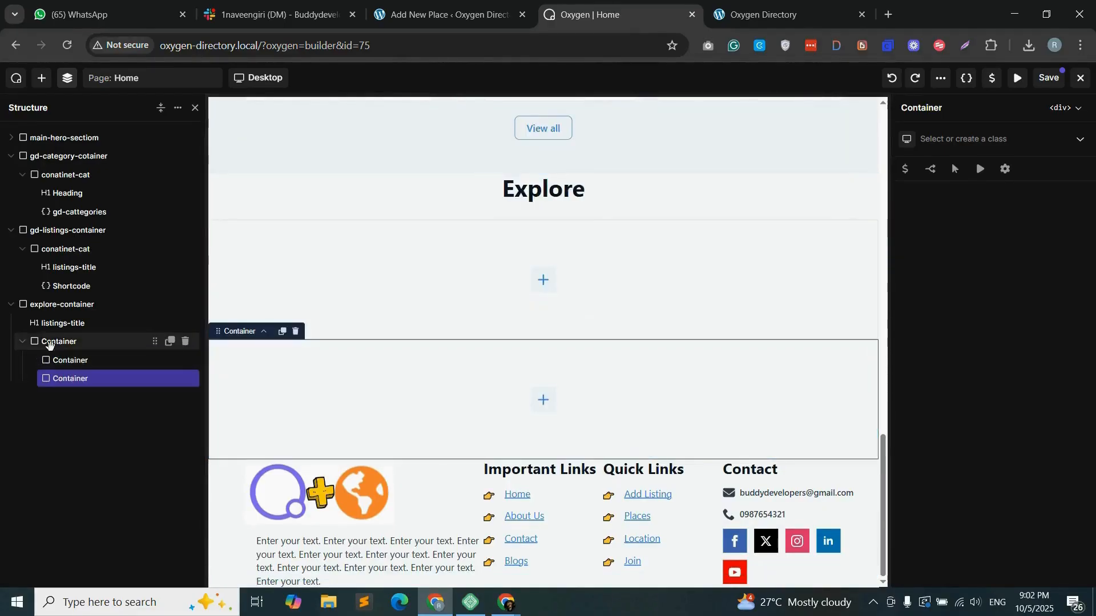
- Create the class ex-container-main on the parent container below the Explore heading
left_click(77, 342)
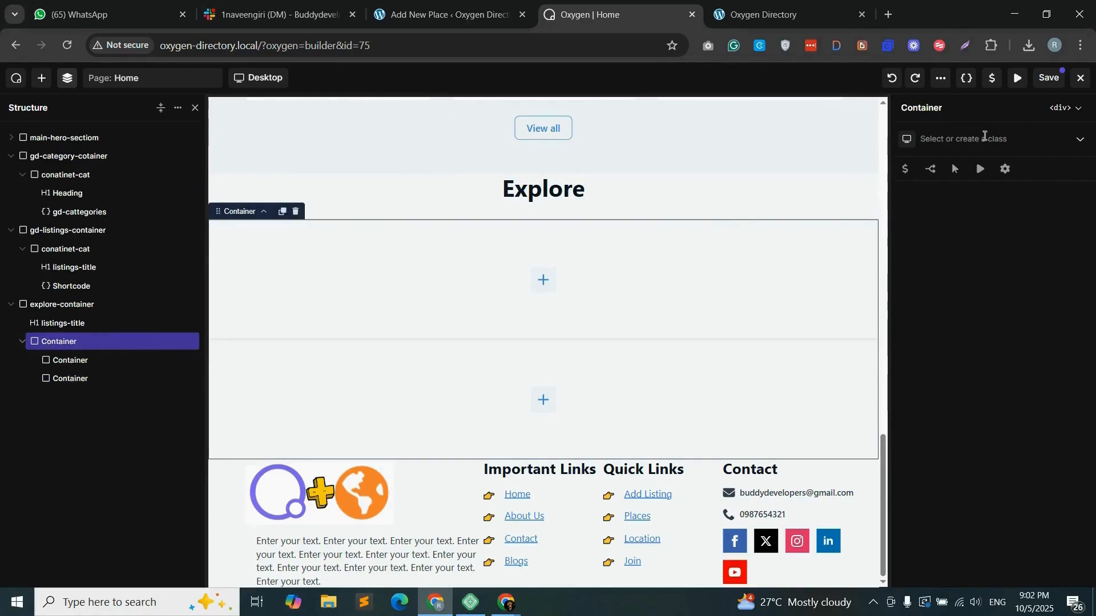
left_click(971, 138)
type("ex-container-main")
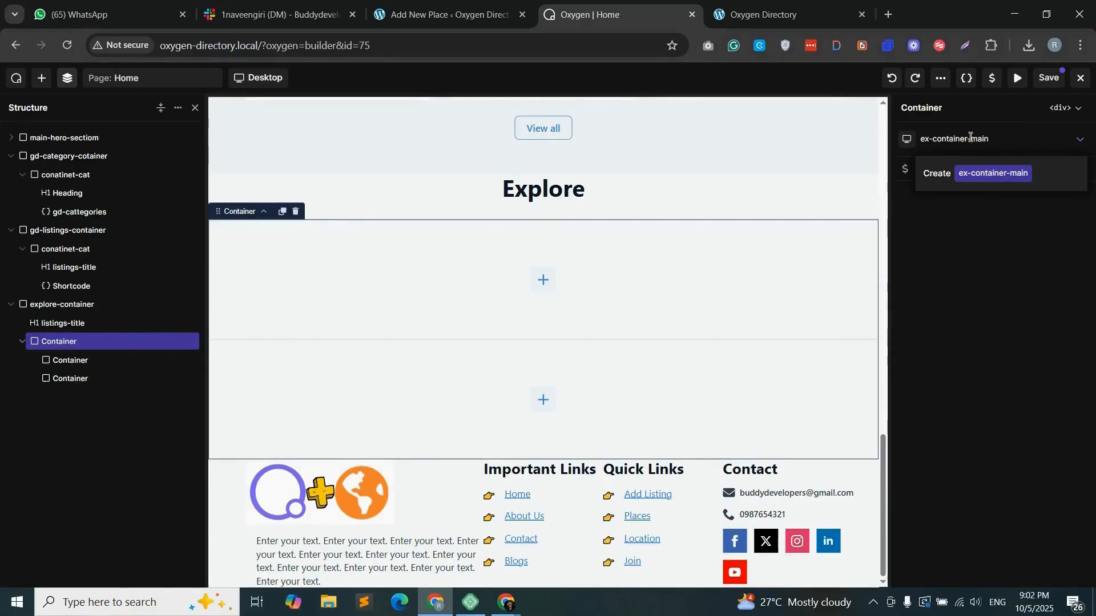
left_click(992, 175)
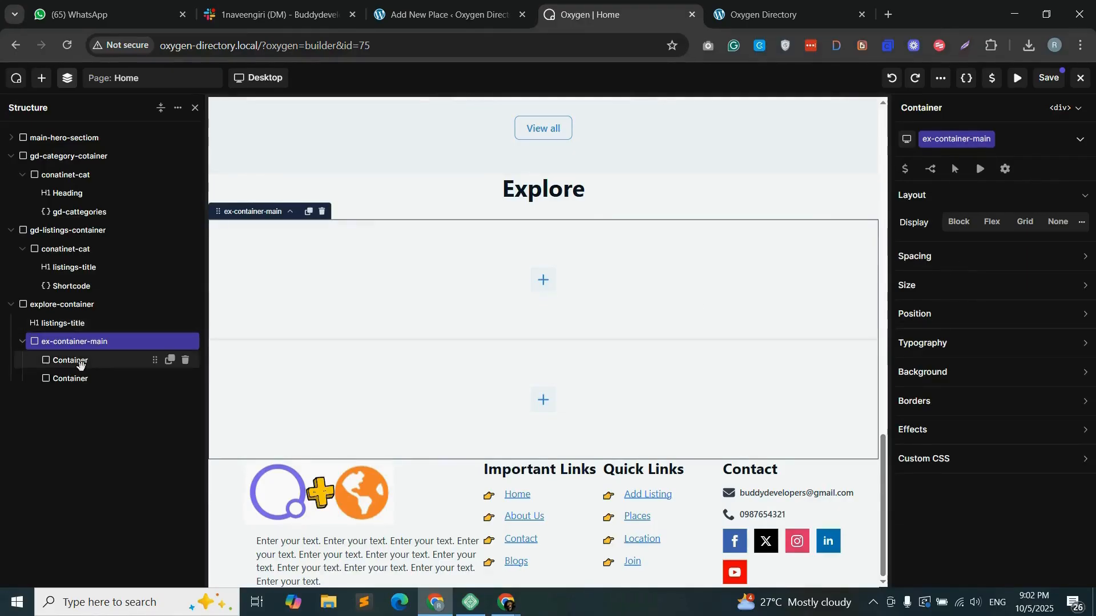
- Create the class ex-col-1 on the first nested container and ex-col-2 on the second
left_click(87, 362)
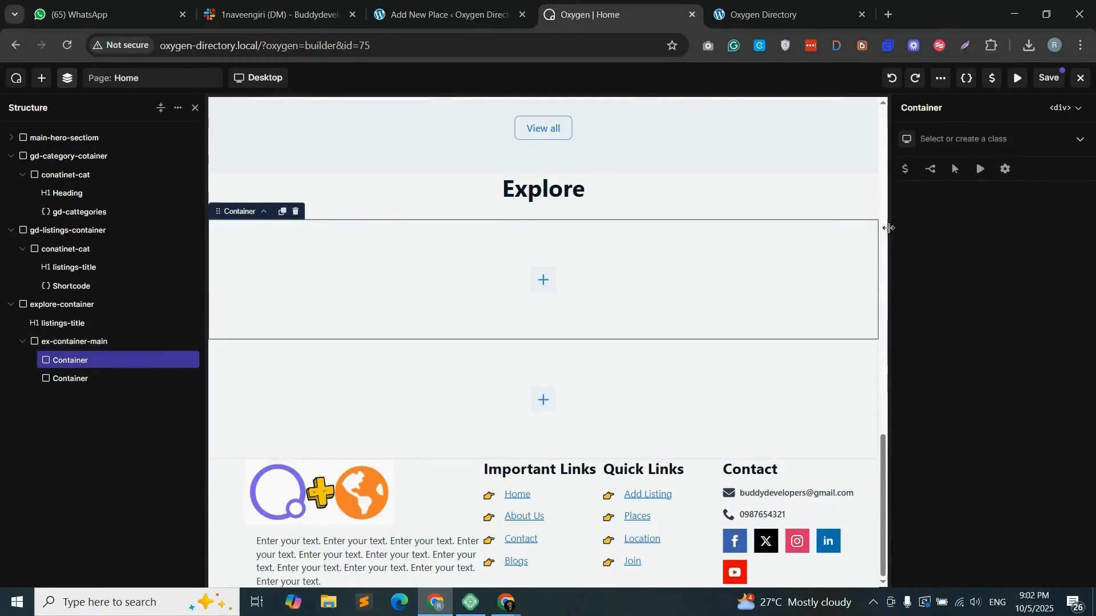
left_click(971, 137)
type("ex-col-1")
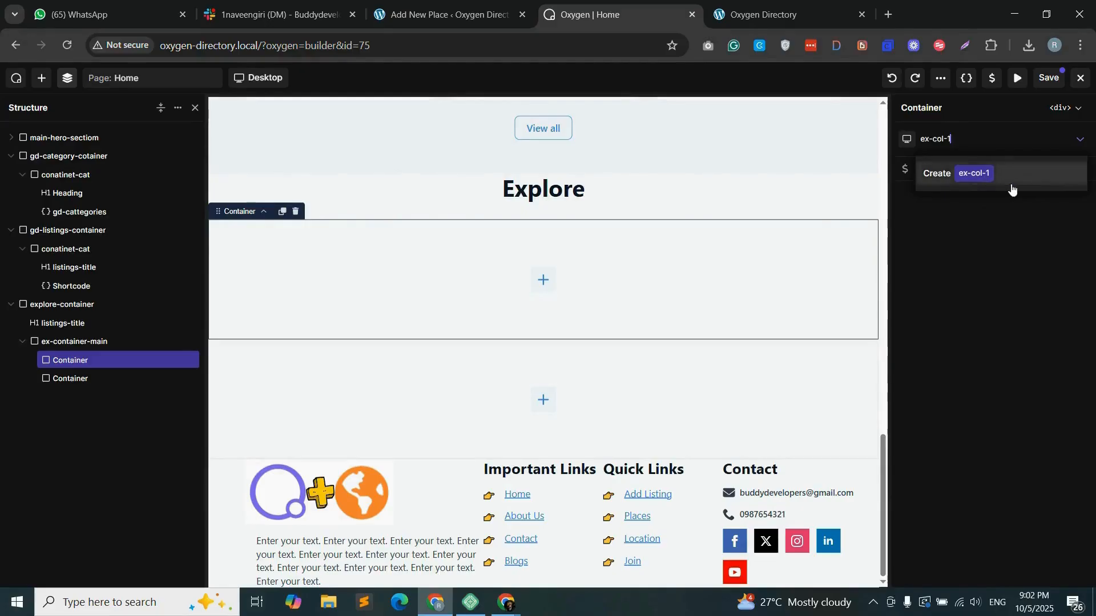
left_click(1011, 185)
left_click(86, 379)
left_click(960, 140)
type("ex-")
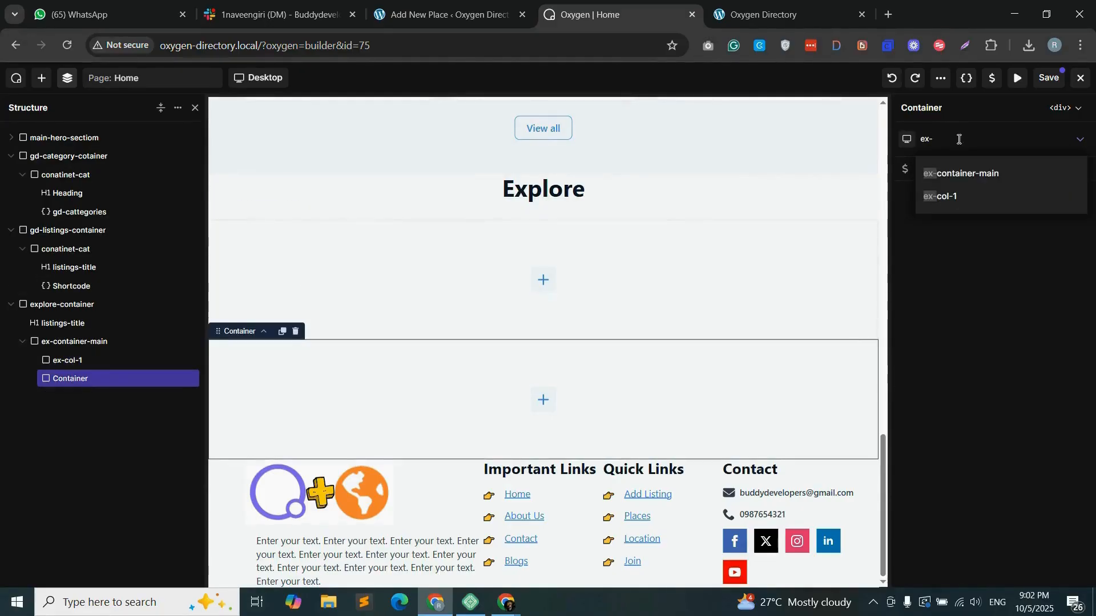
type("col-2")
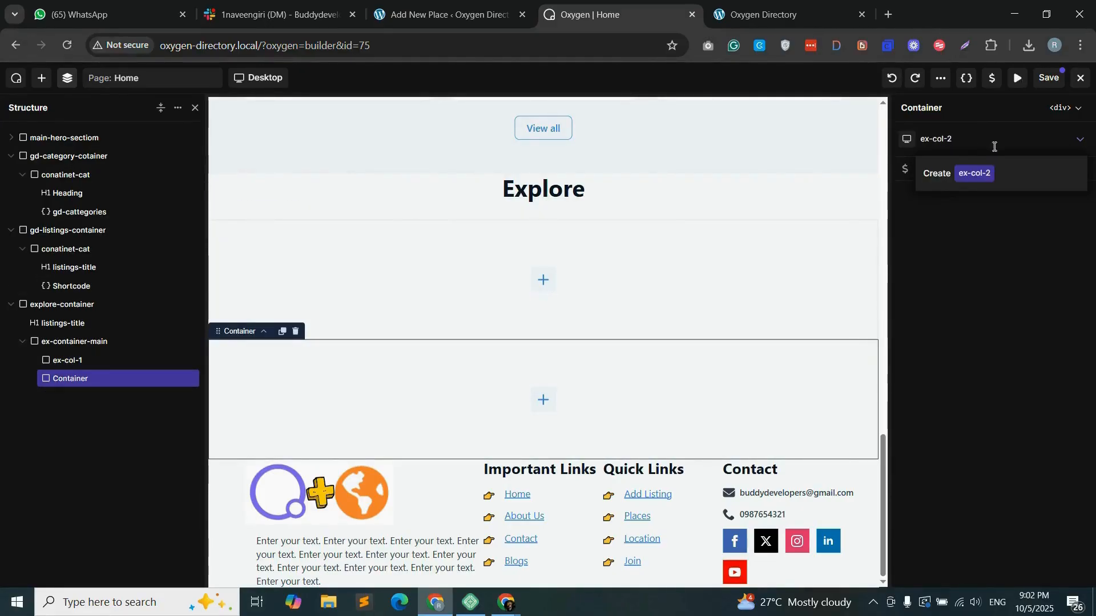
left_click(998, 173)
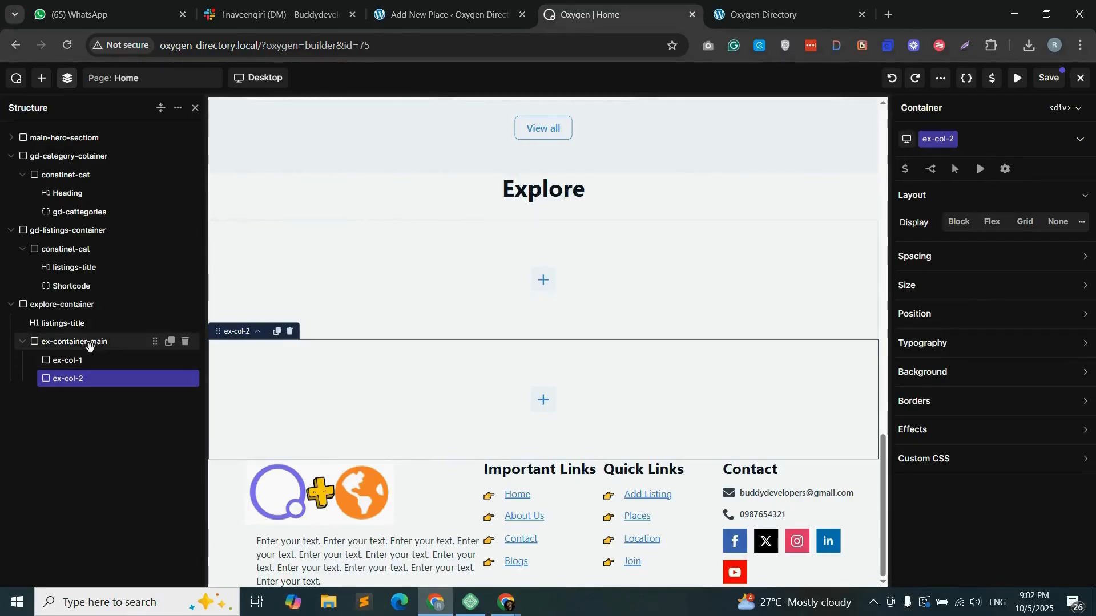
- Set ex-container-main to a flex row layout with both horizontal and vertical alignment at Center
left_click(106, 342)
left_click(992, 221)
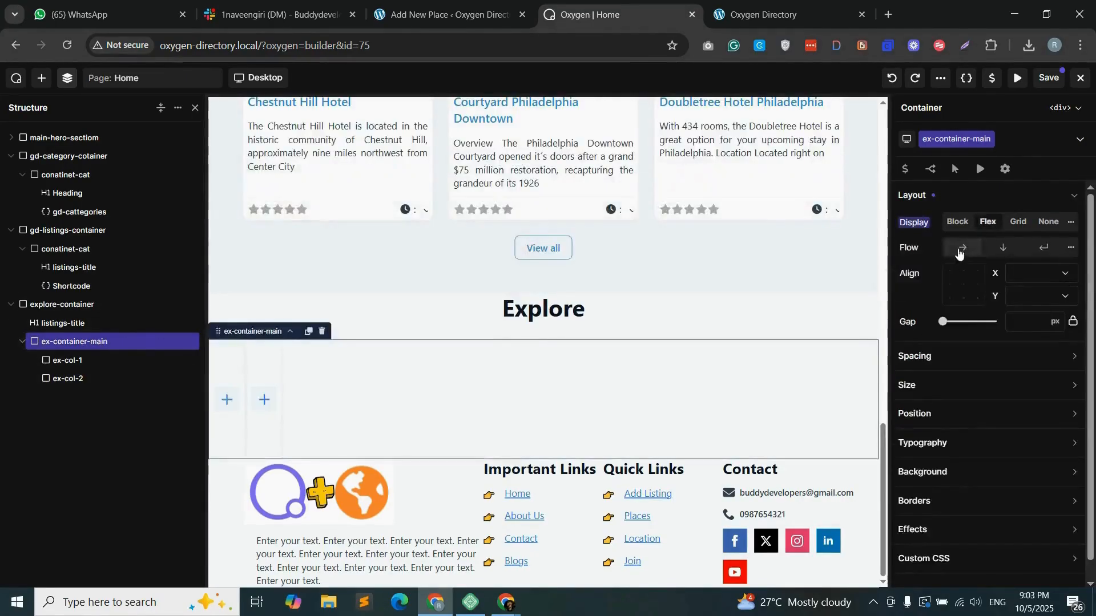
left_click(963, 249)
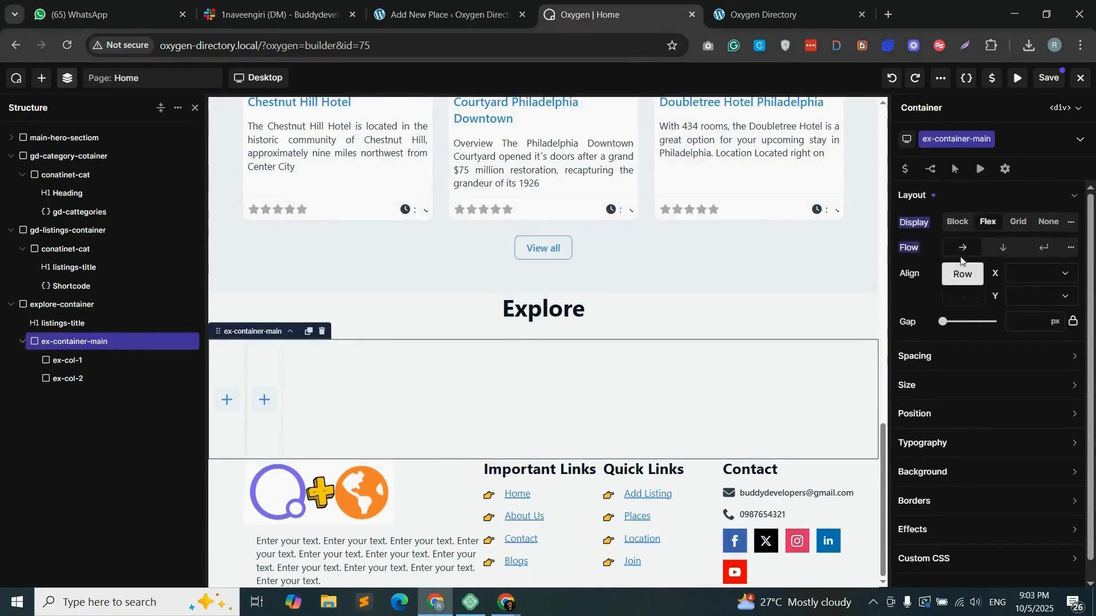
left_click(1048, 275)
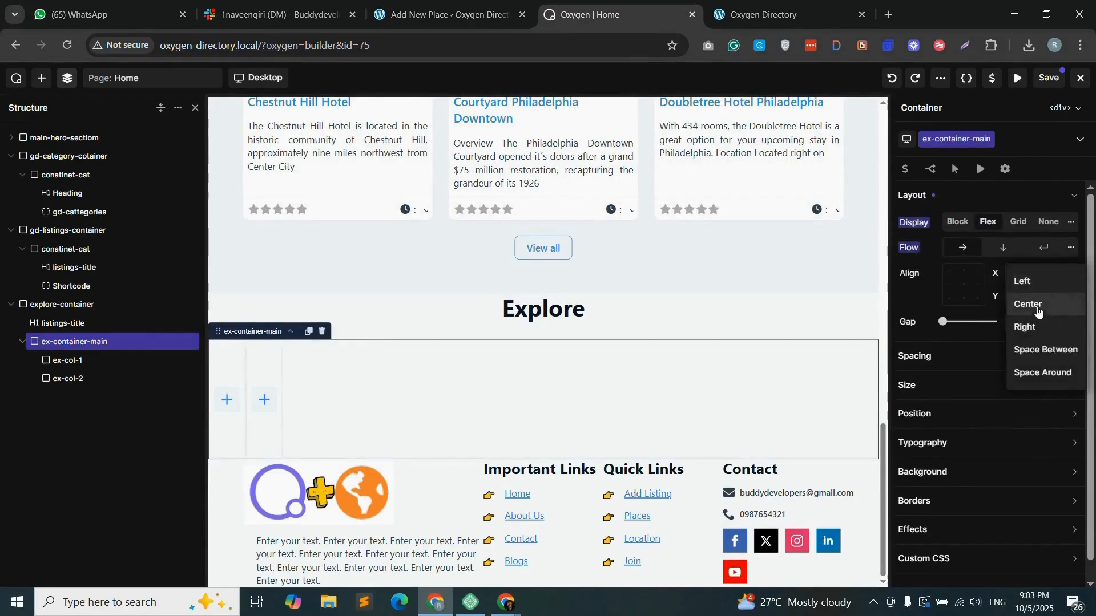
left_click(1033, 306)
left_click(1041, 300)
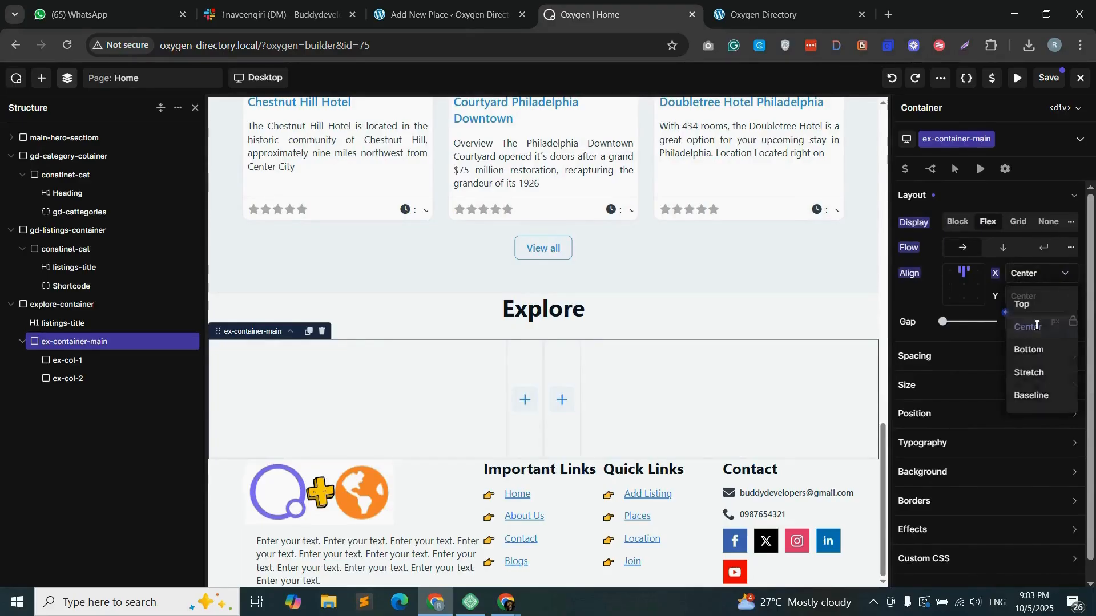
left_click(1037, 326)
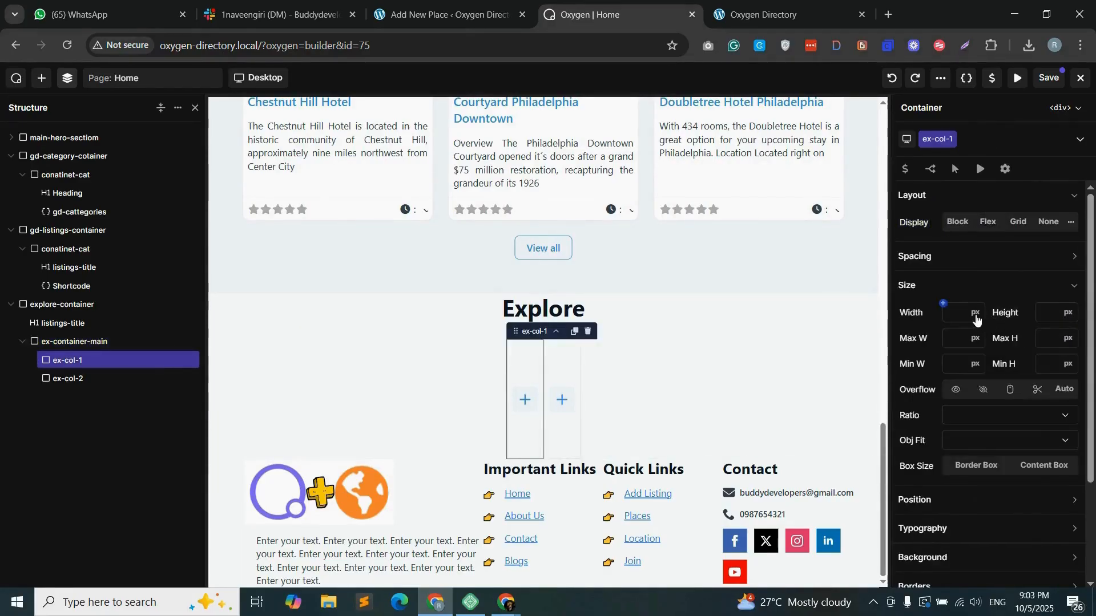
- Set the width of both ex-col-1 and ex-col-2 to 50%
left_click(975, 313)
left_click(976, 358)
left_click(958, 312)
type("50")
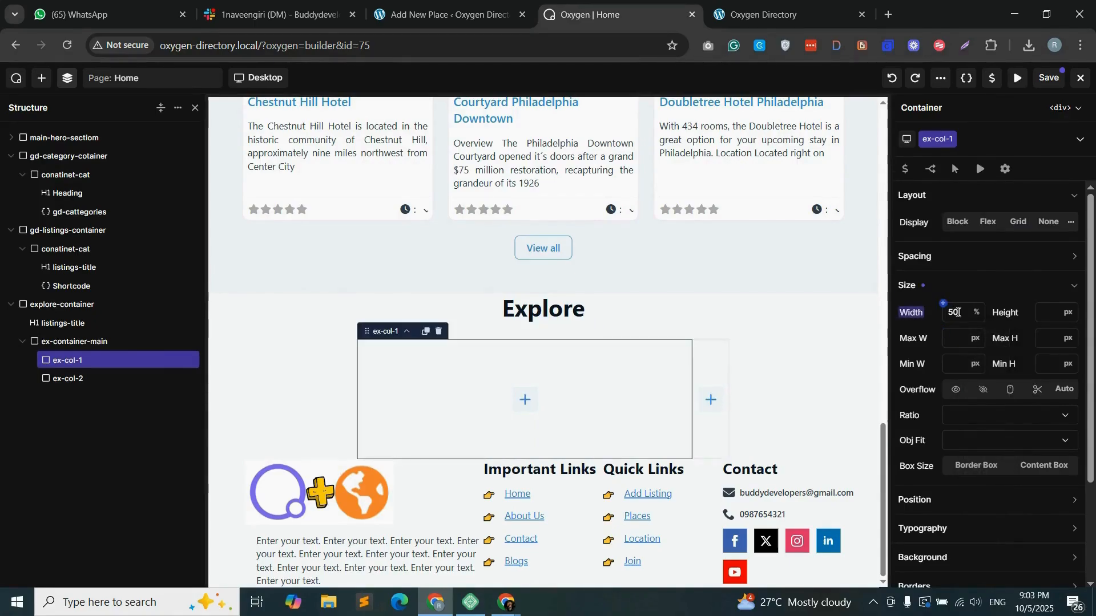
left_click(103, 379)
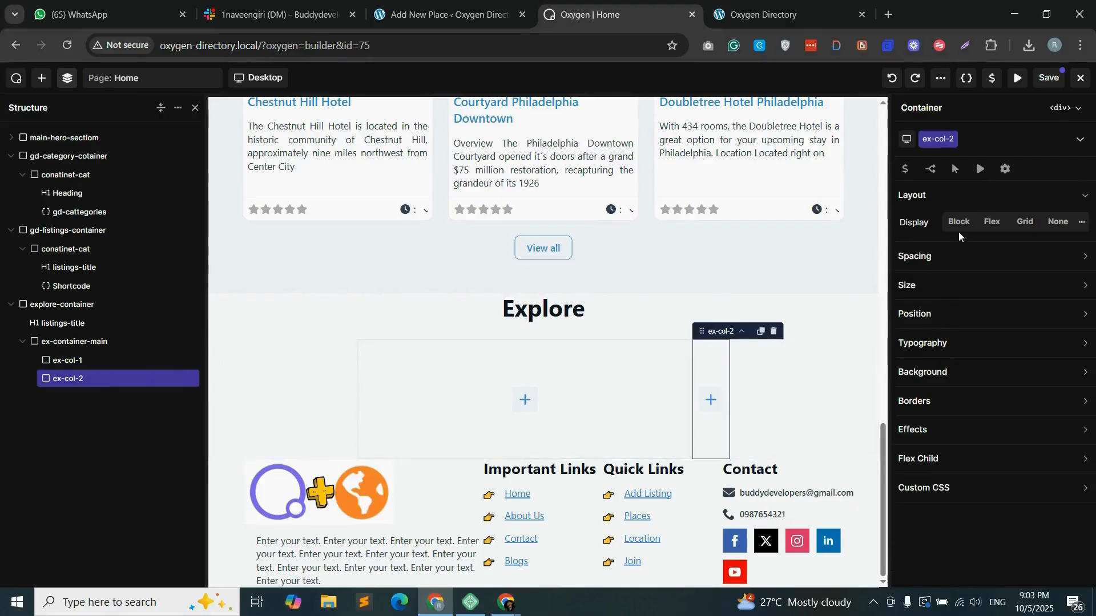
left_click(933, 294)
left_click(975, 313)
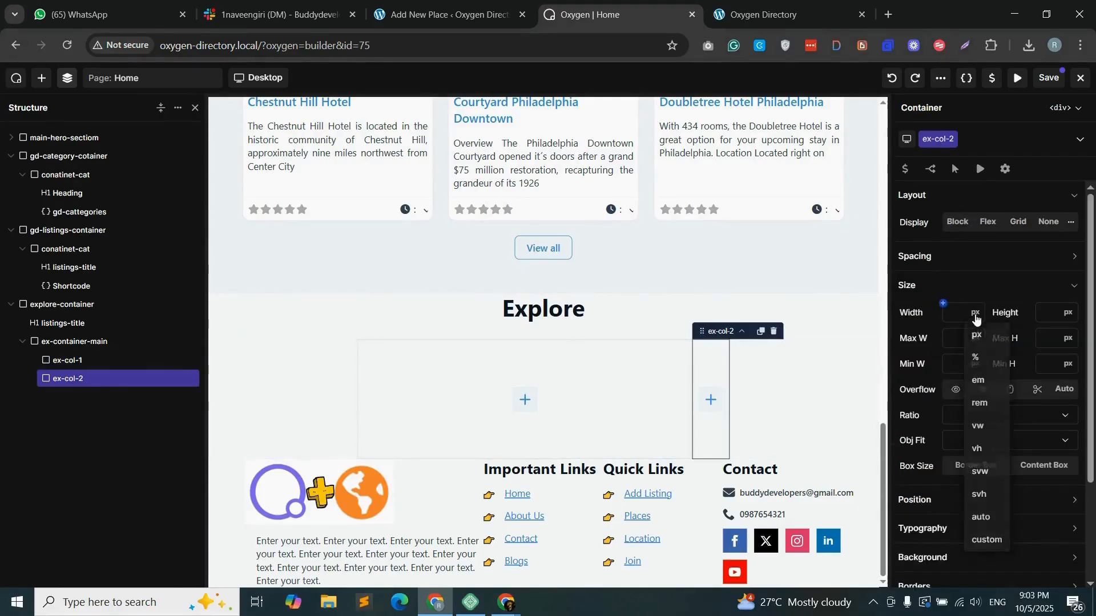
left_click(976, 358)
type("50")
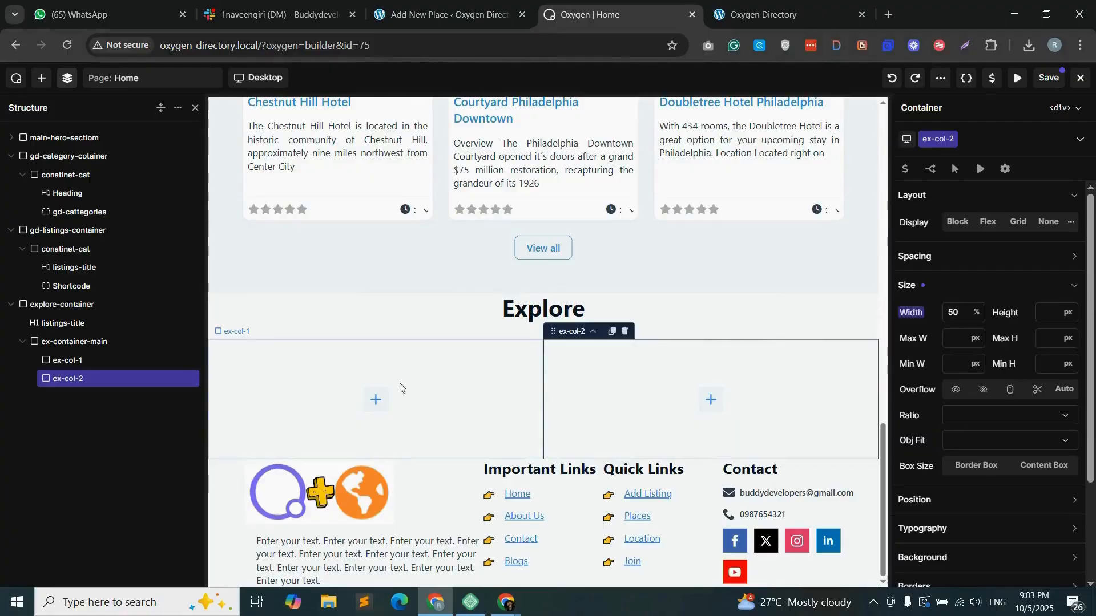
- On the Add New Place page, set the gd_listings shortcode to List view with 5 posts to show and copy it
left_click(332, 387)
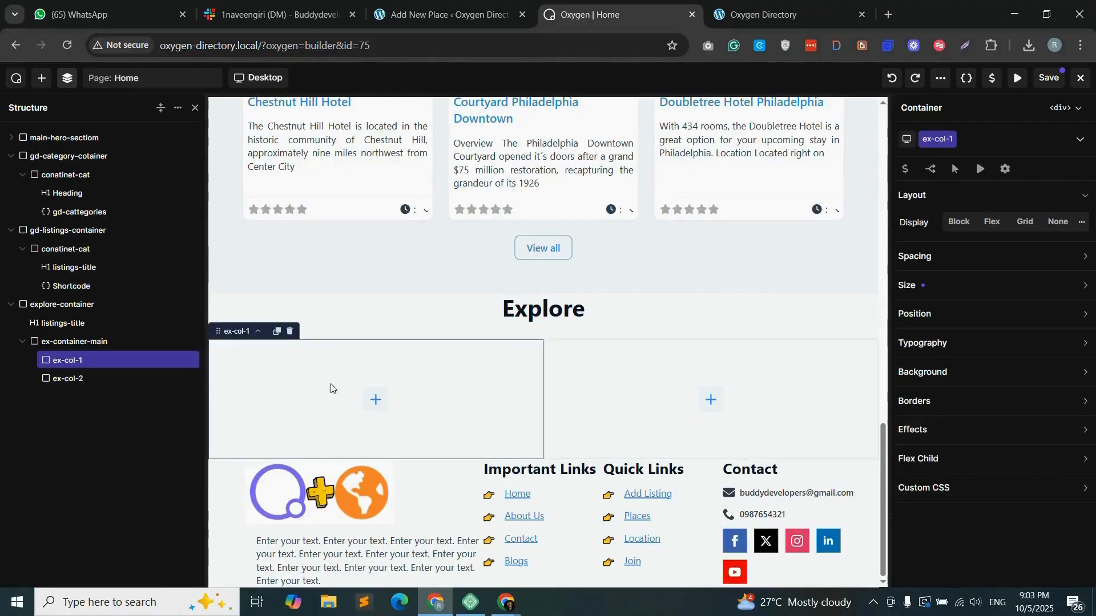
left_click(376, 403)
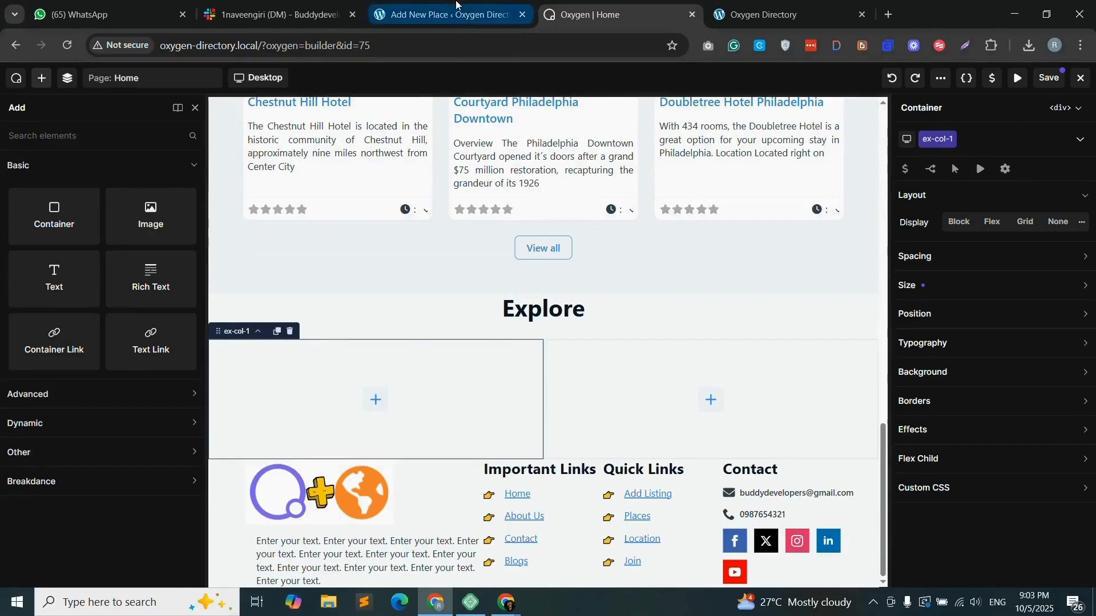
left_click(443, 15)
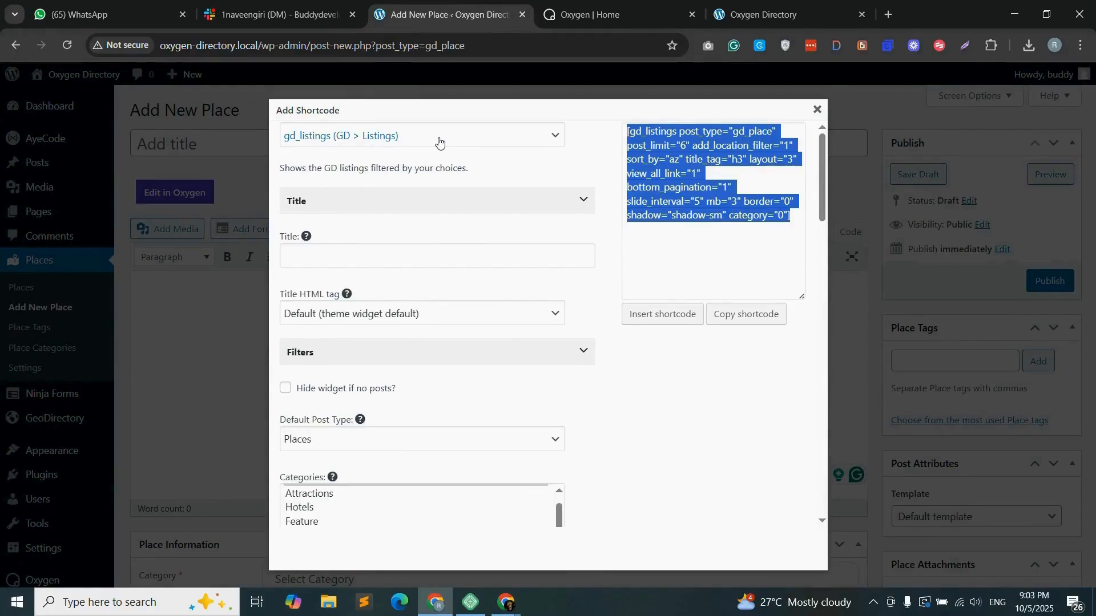
scroll(421, 306, "down", 10)
left_click(371, 346)
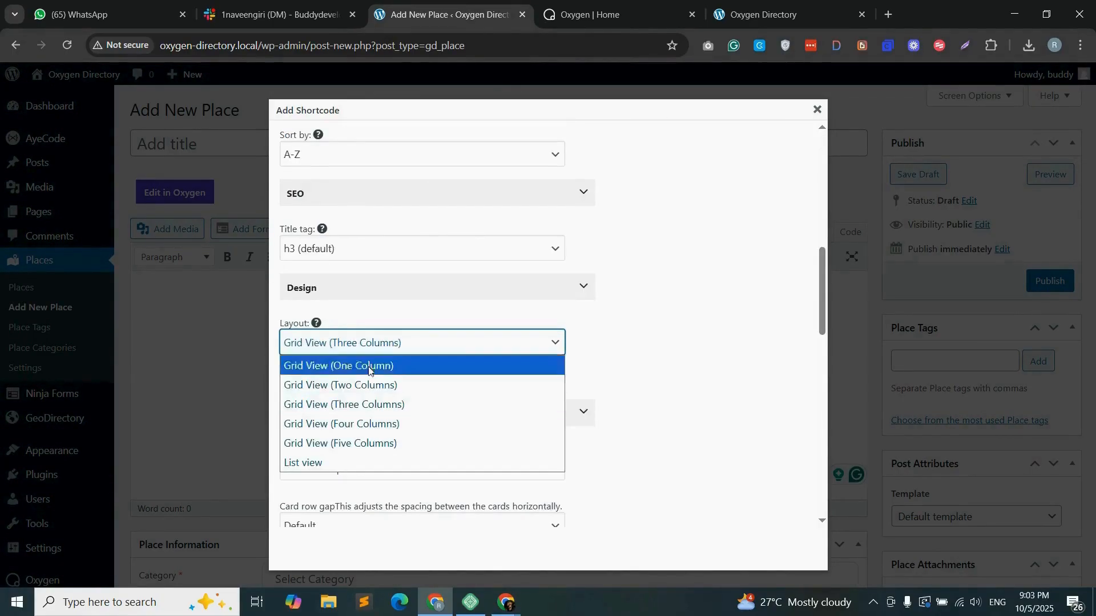
left_click(339, 463)
scroll(593, 360, "up", 2)
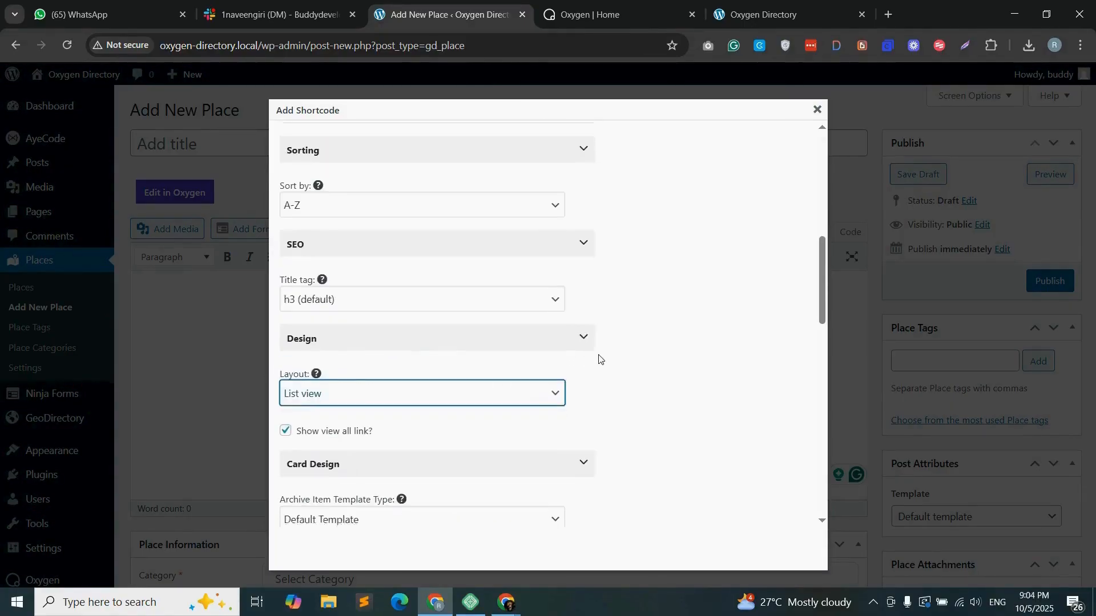
scroll(598, 358, "up", 5)
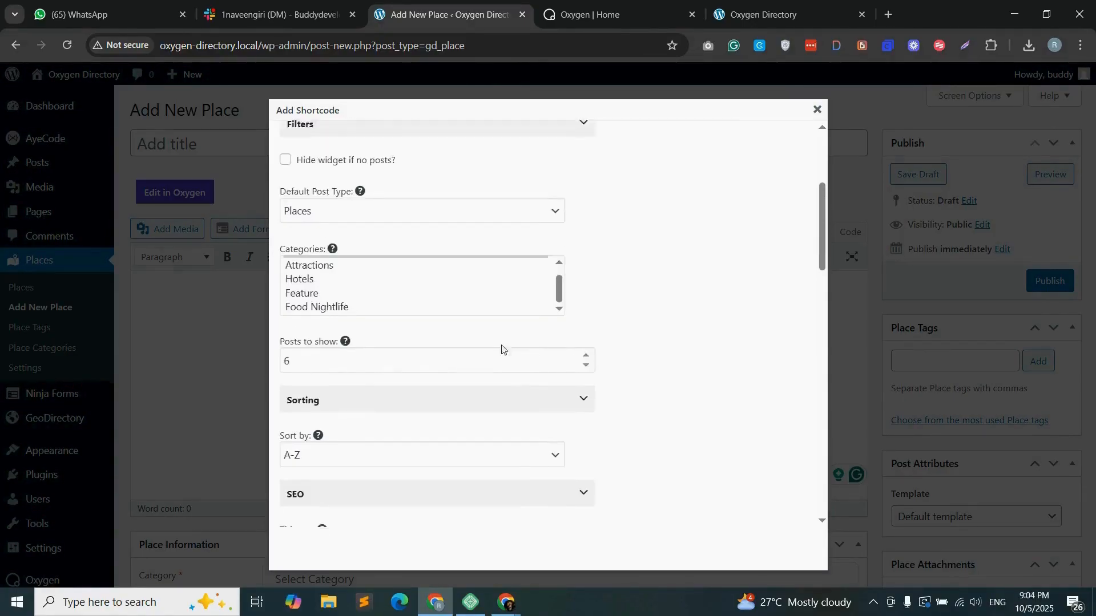
scroll(713, 343, "up", 3)
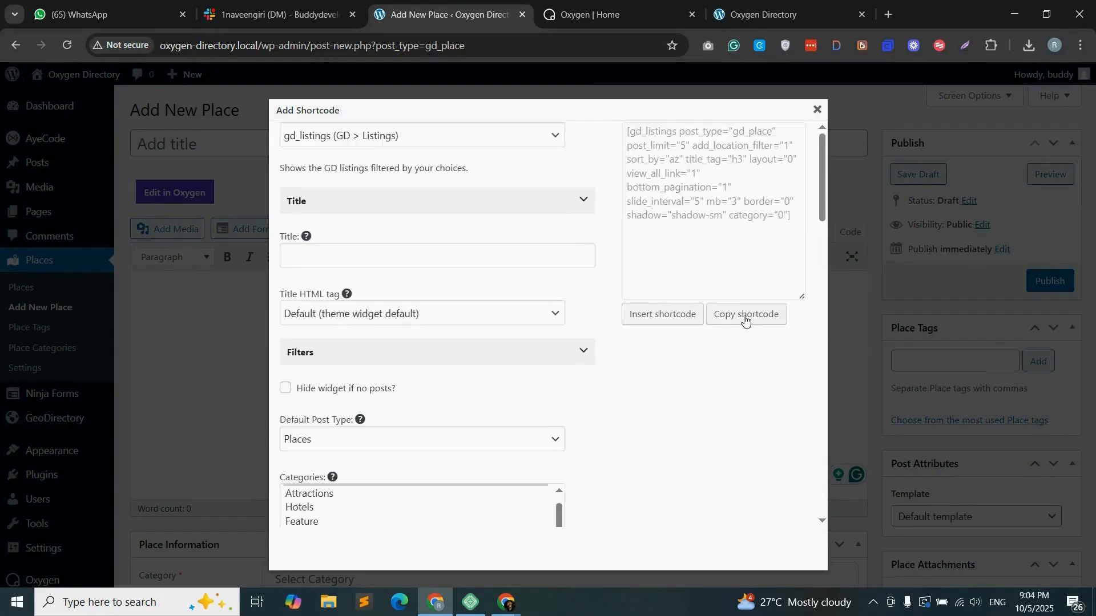
left_click(749, 315)
left_click(666, 192)
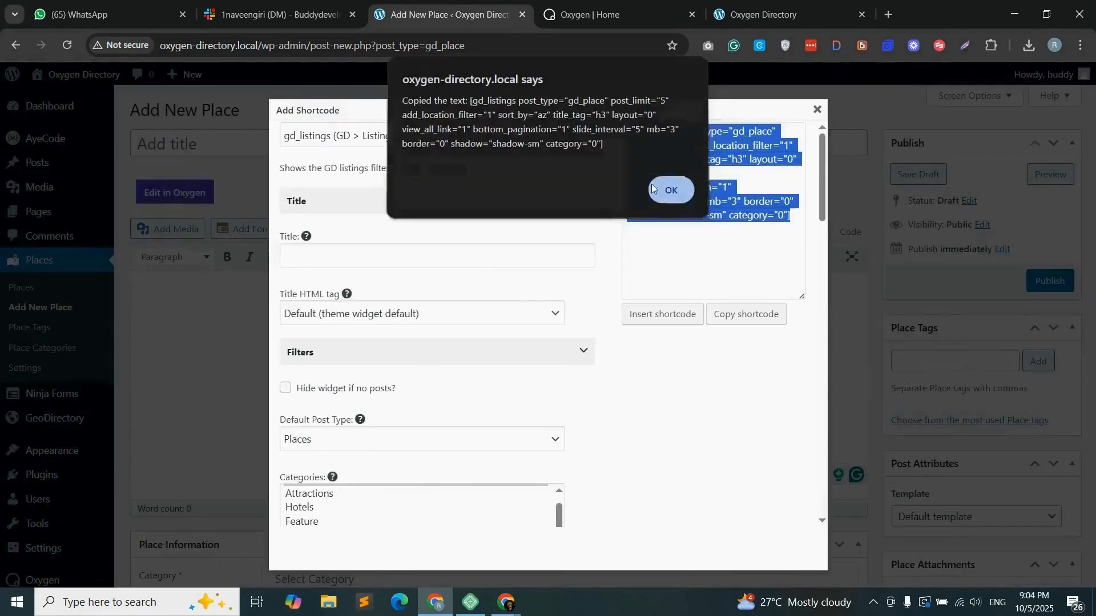
- In the Oxygen builder, add a Shortcode element inside ex-col-1 and paste the copied gd_listings shortcode into it
left_click(610, 15)
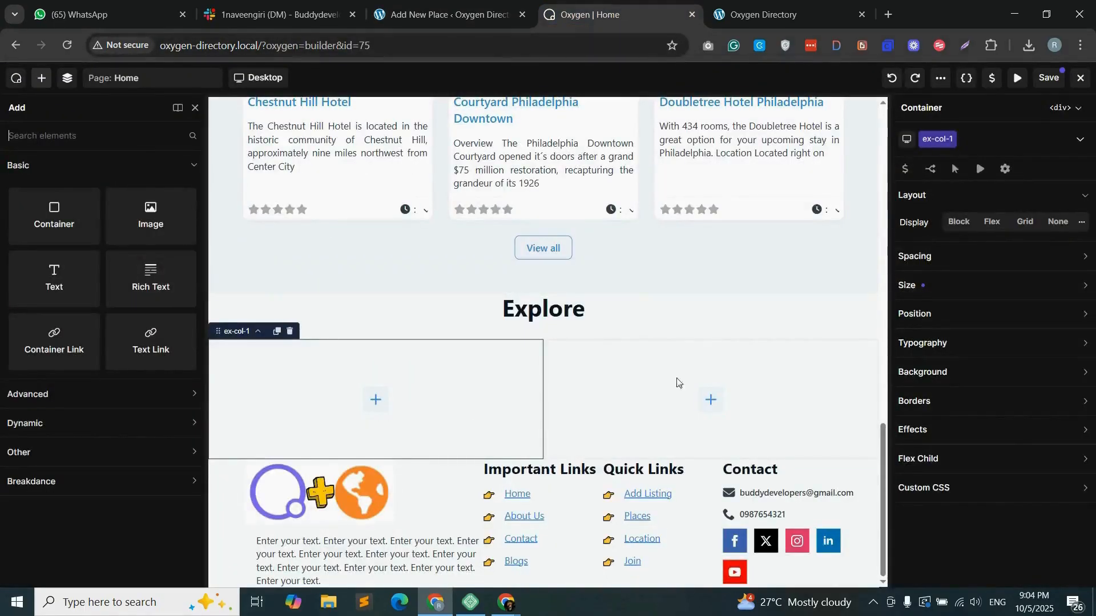
left_click(97, 136)
type("shor")
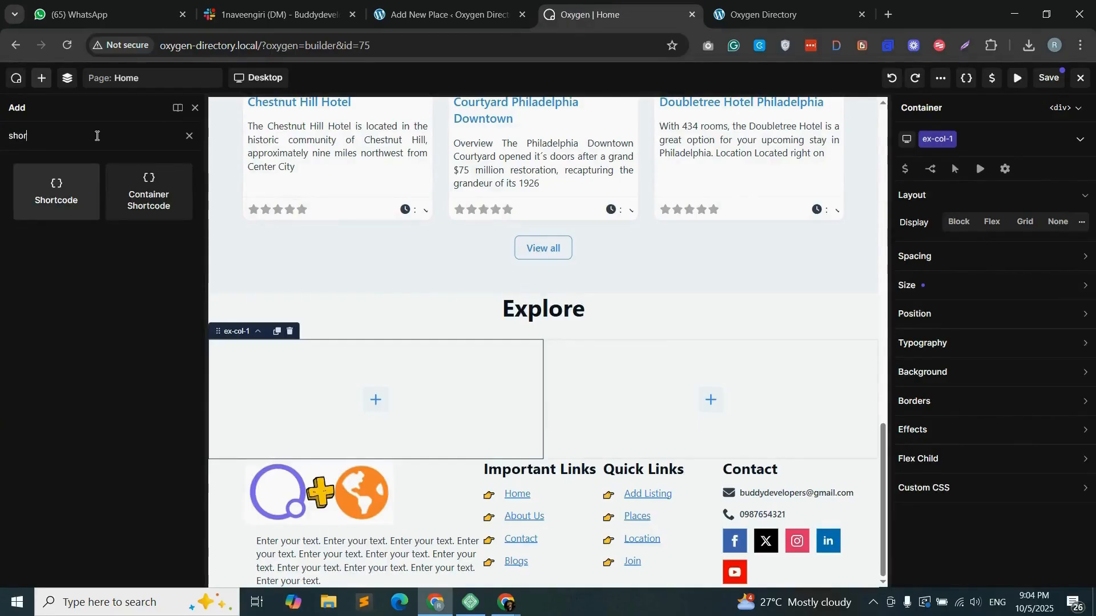
left_click_drag(67, 200, 355, 404)
left_click(958, 215)
right_click(960, 213)
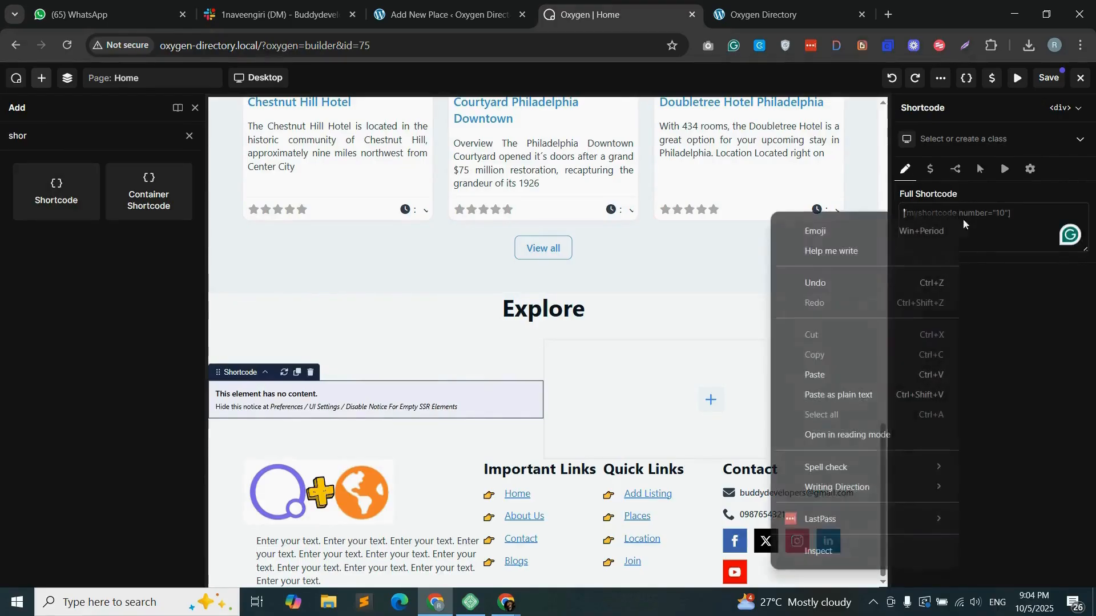
left_click(839, 375)
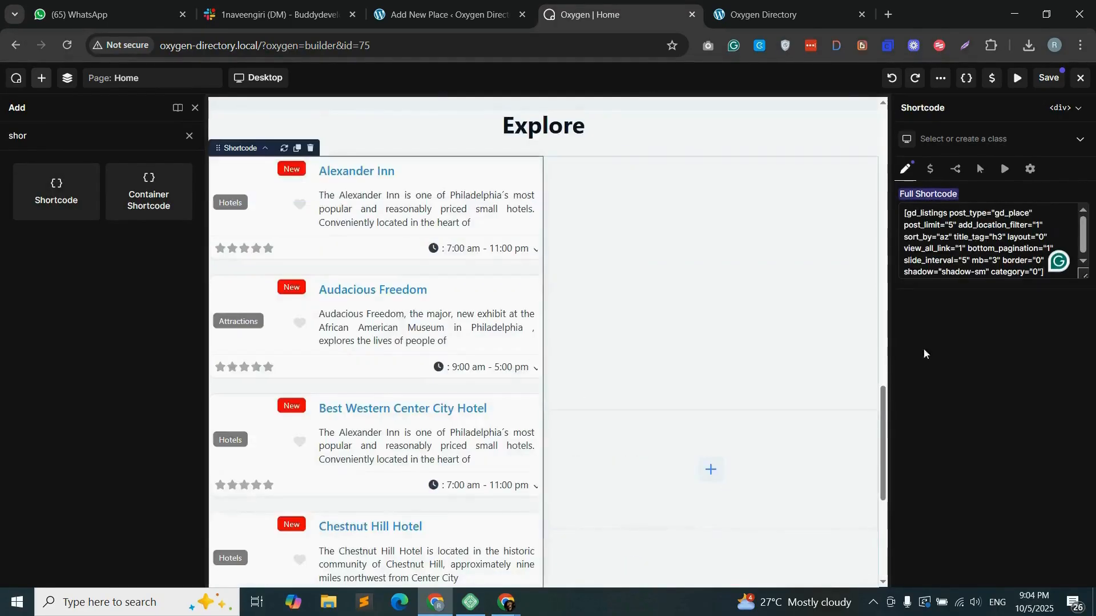
- In the ex-col-1 listings shortcode, change both slide_interval and post_limit to 4
scroll(408, 394, "down", 3)
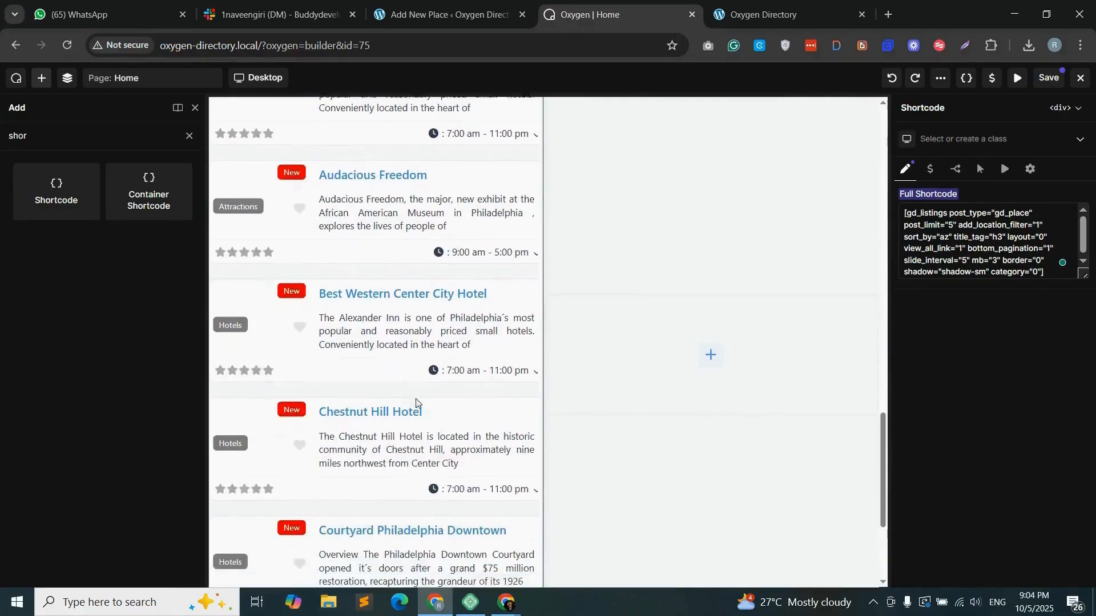
scroll(419, 420, "up", 4)
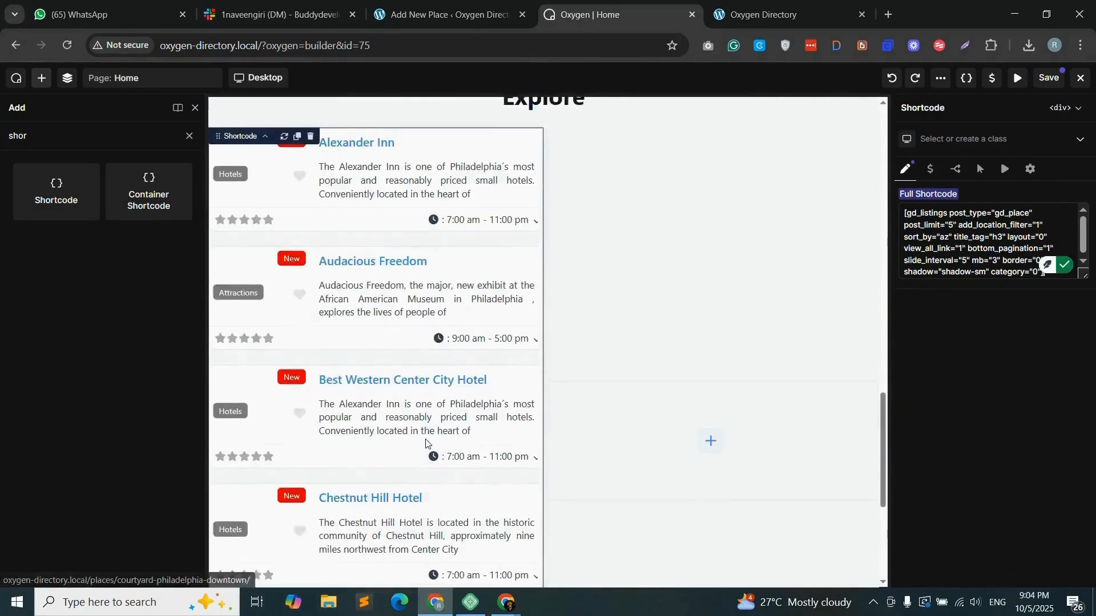
scroll(399, 342, "down", 5)
scroll(391, 367, "up", 3)
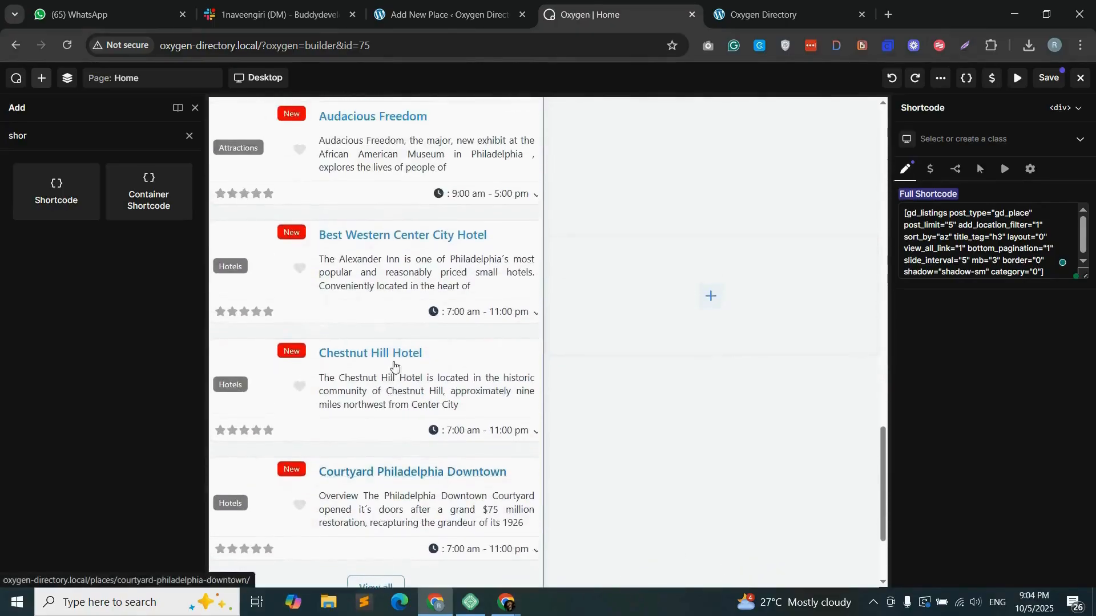
left_click(966, 262)
key("BackSpace")
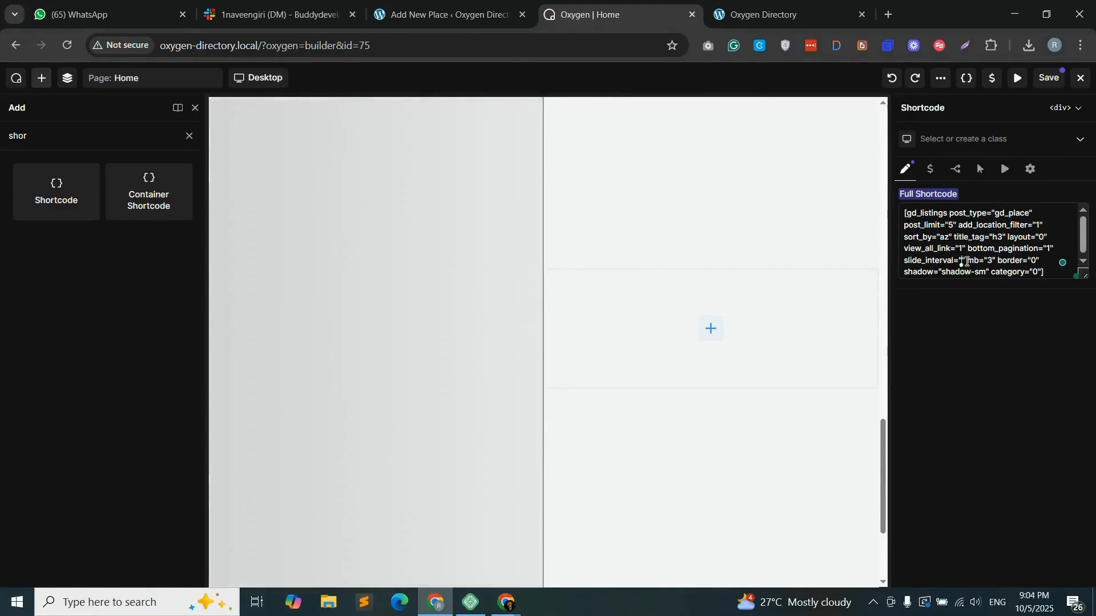
type("4")
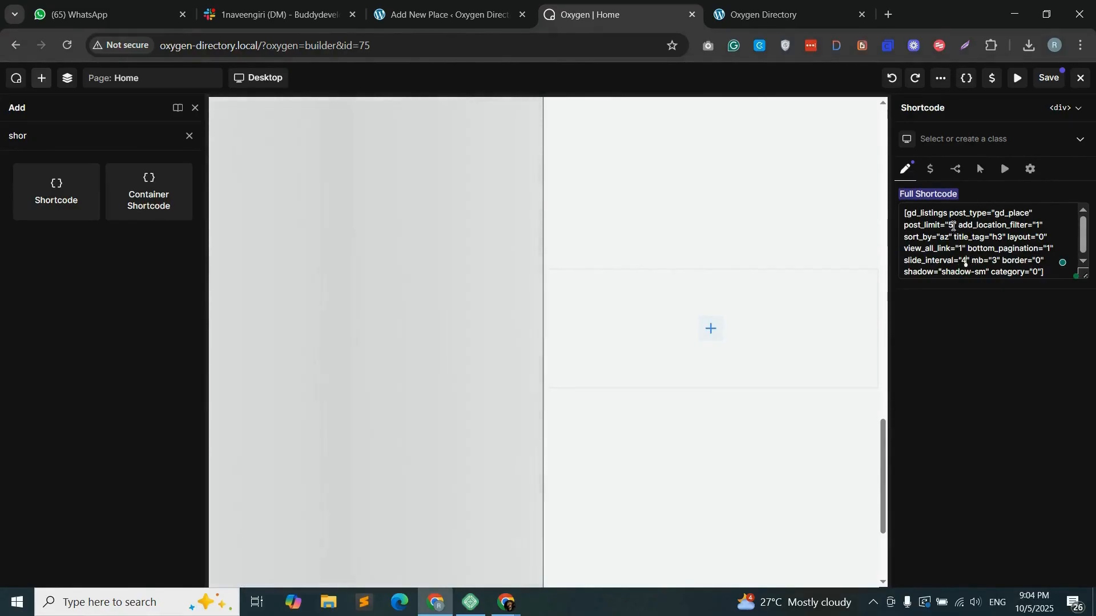
left_click(953, 226)
key("BackSpace")
type("4")
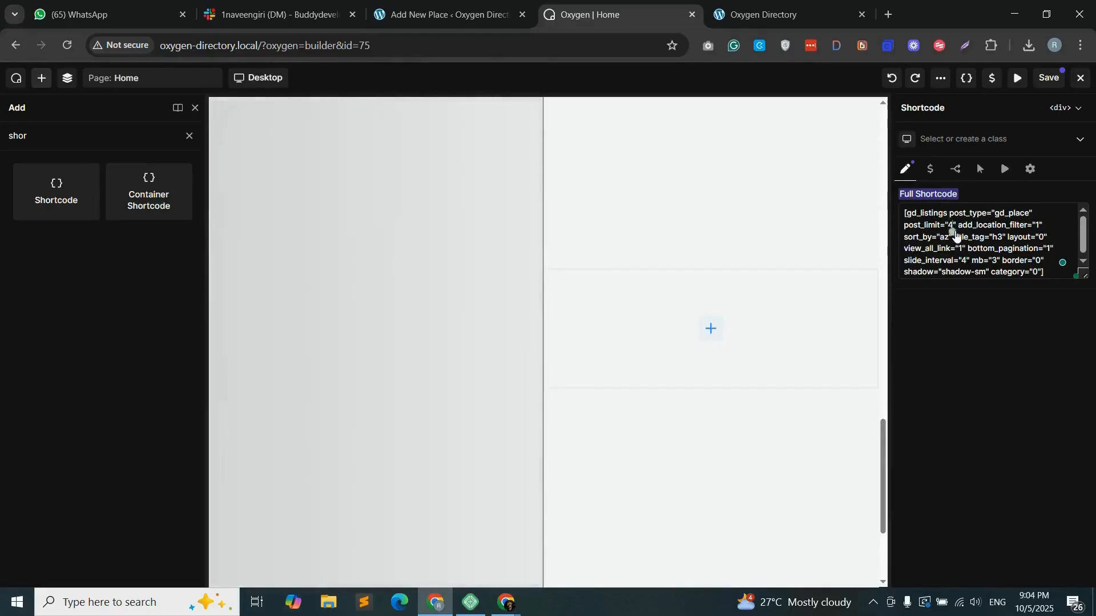
scroll(458, 343, "up", 2)
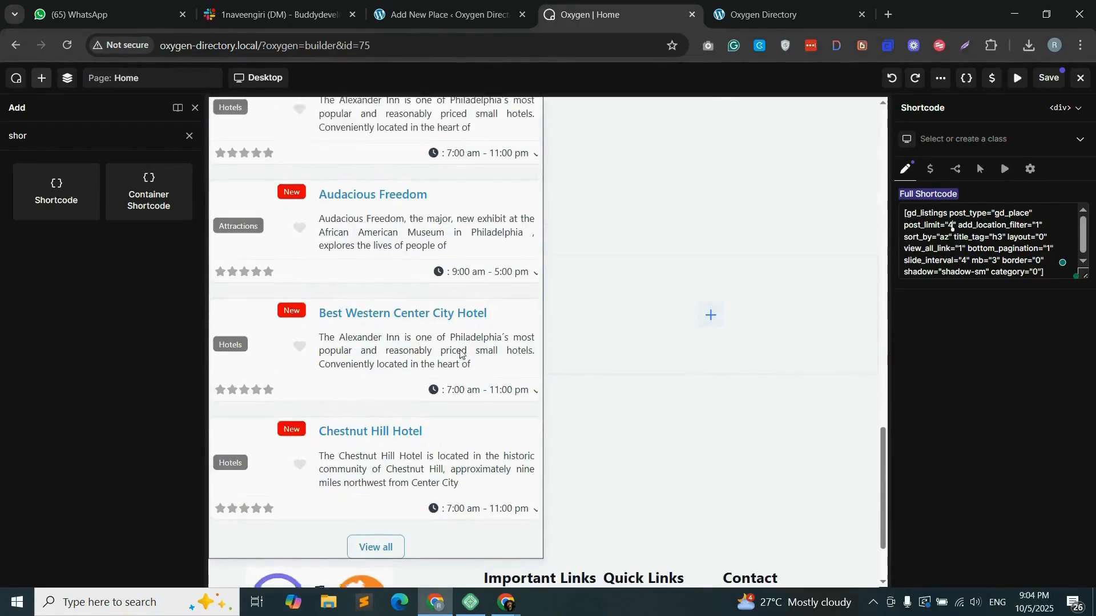
scroll(403, 510, "up", 1)
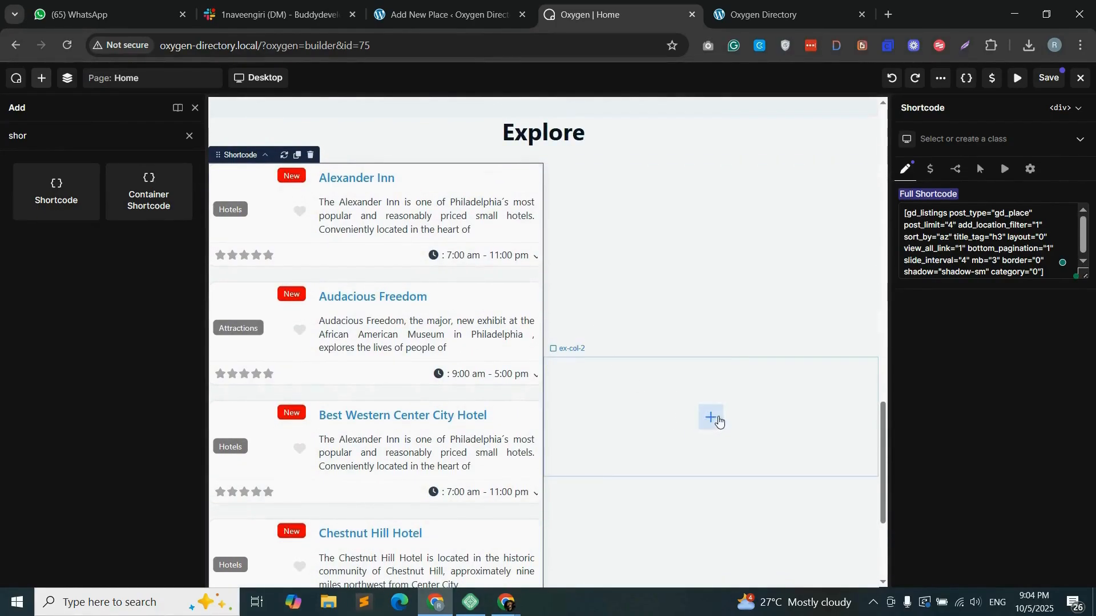
- Add a Shortcode element to ex-col-2 and fill it with the gd_map shortcode copied from the Add New Place page, with height 820px
left_click(717, 420)
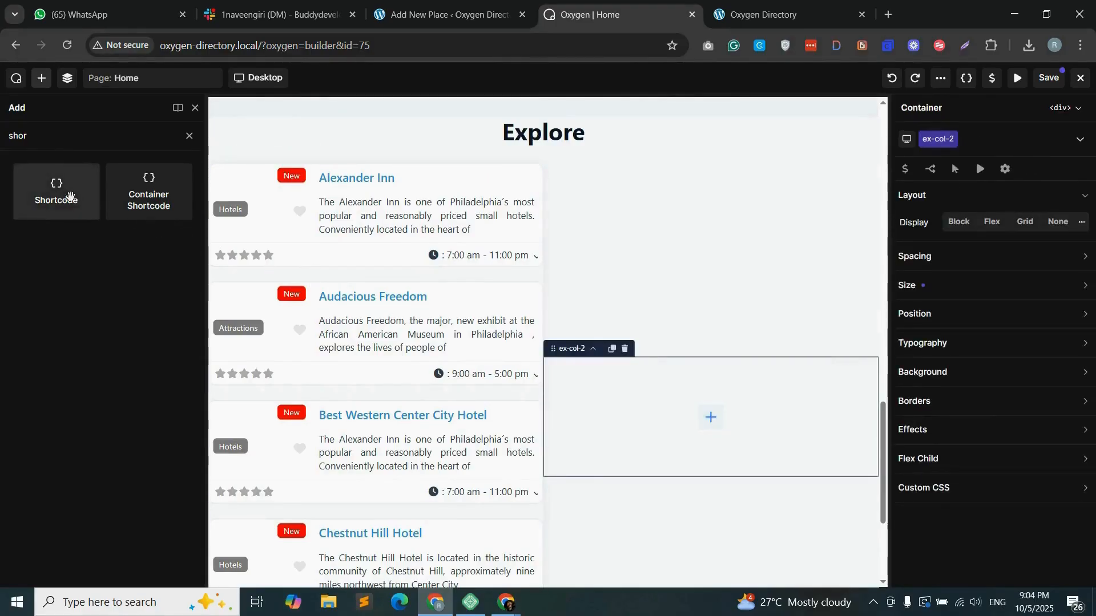
left_click_drag(745, 373, 735, 406)
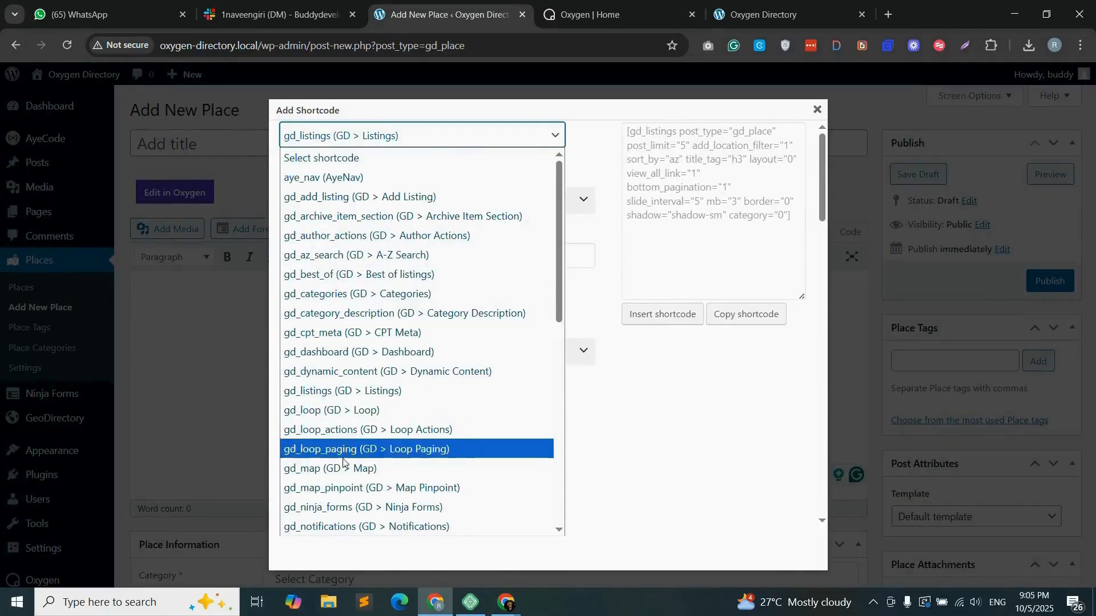
left_click(359, 474)
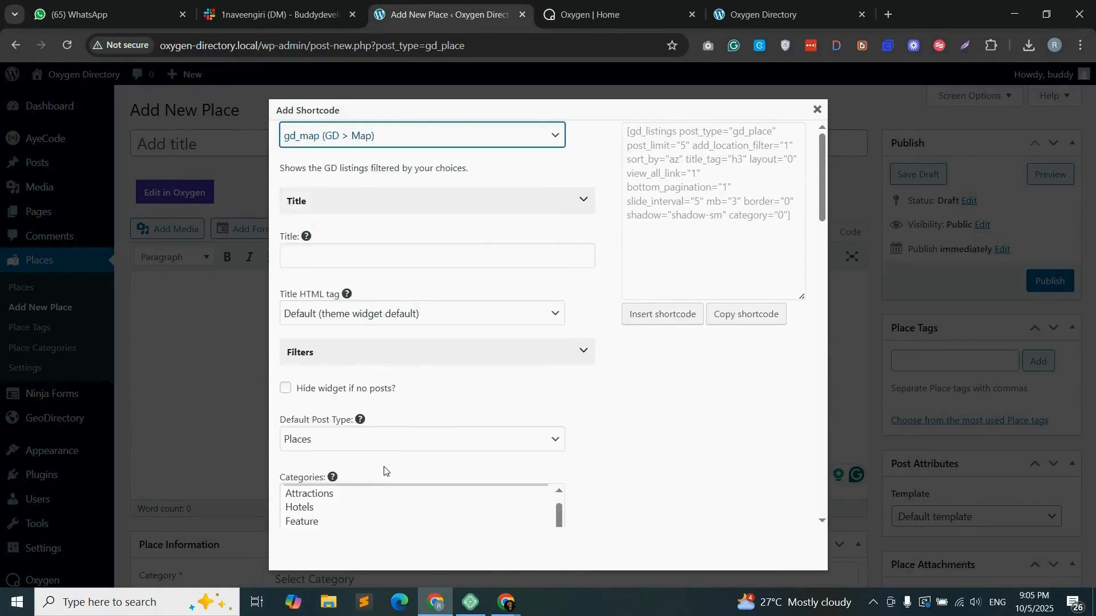
left_click(733, 318)
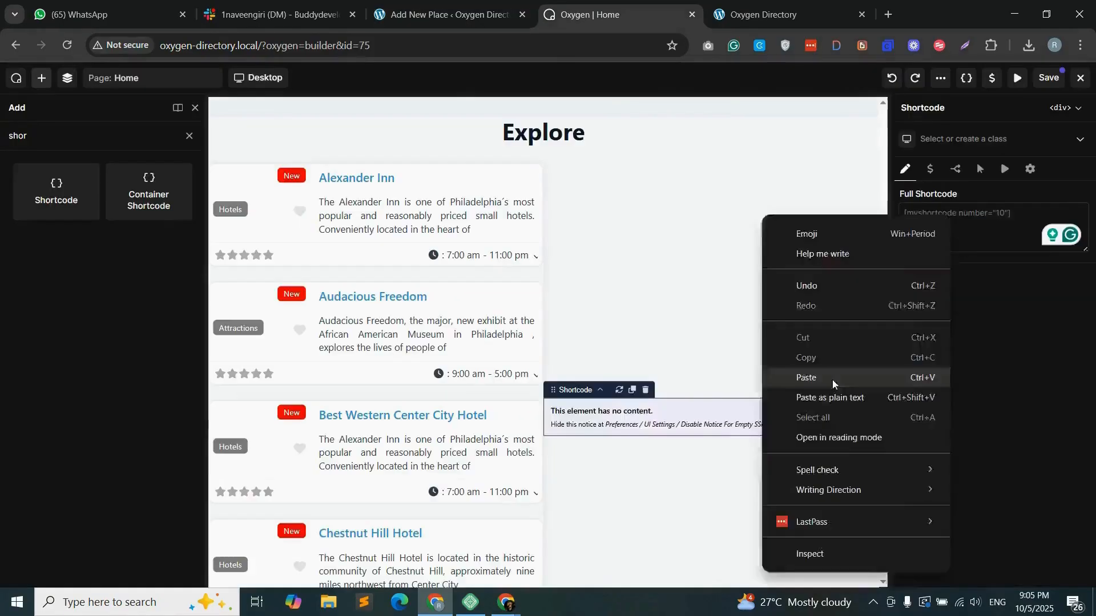
left_click(832, 379)
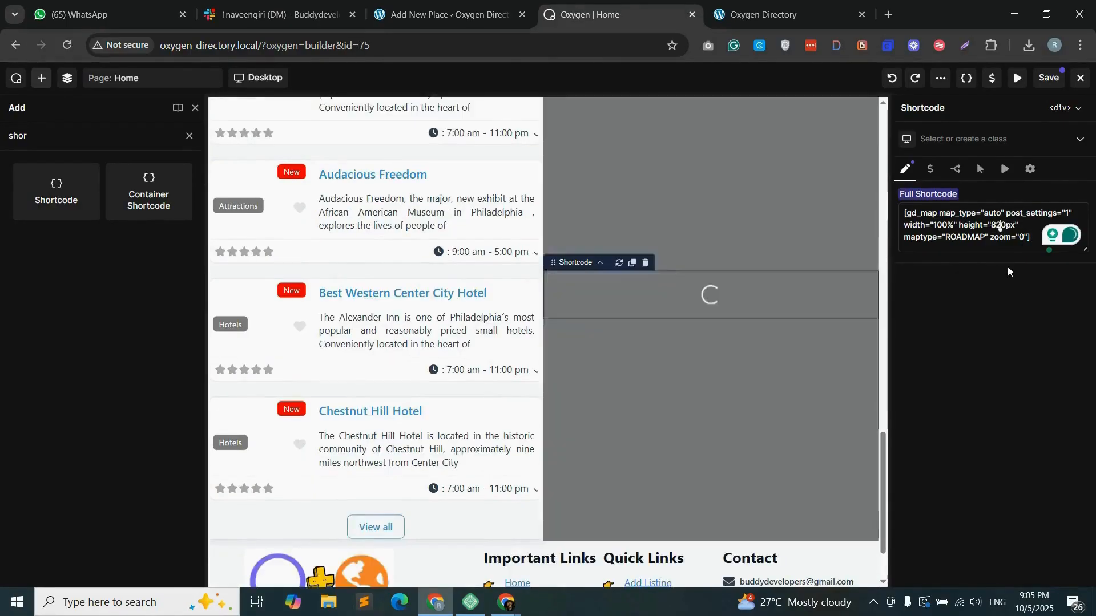
- Save the Home page and reload the live site to check the listings and map in the Explore section
left_click(1053, 81)
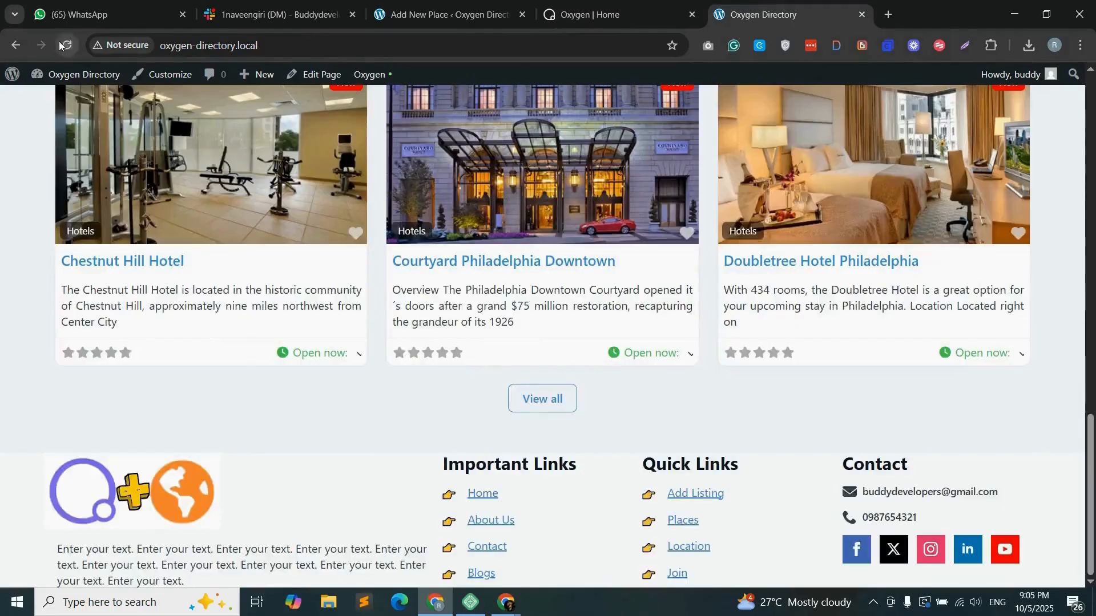
left_click(62, 45)
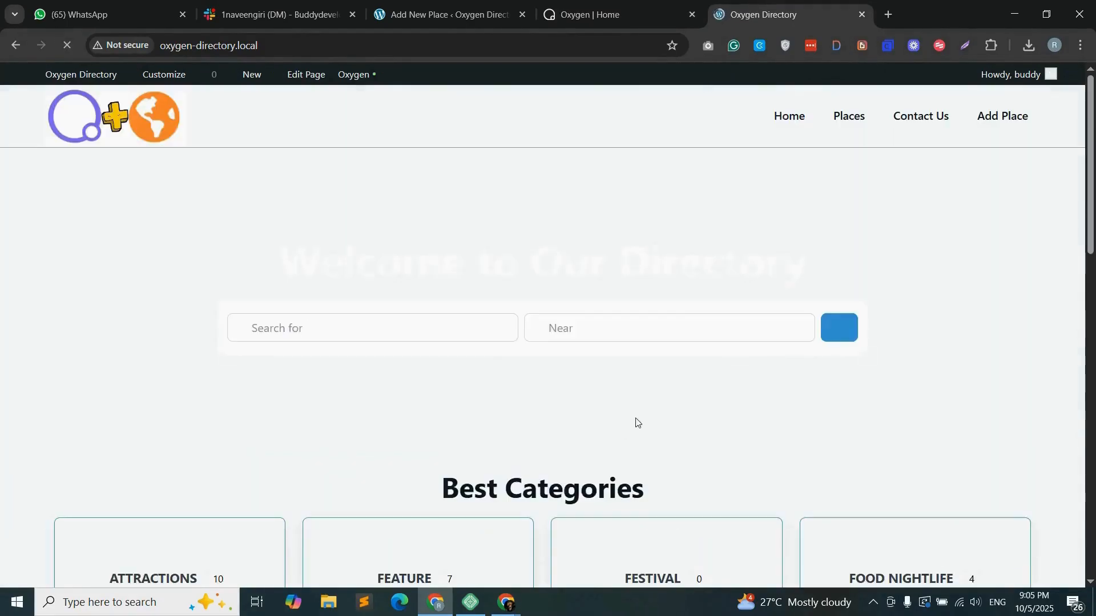
scroll(637, 423, "down", 15)
scroll(637, 423, "down", 6)
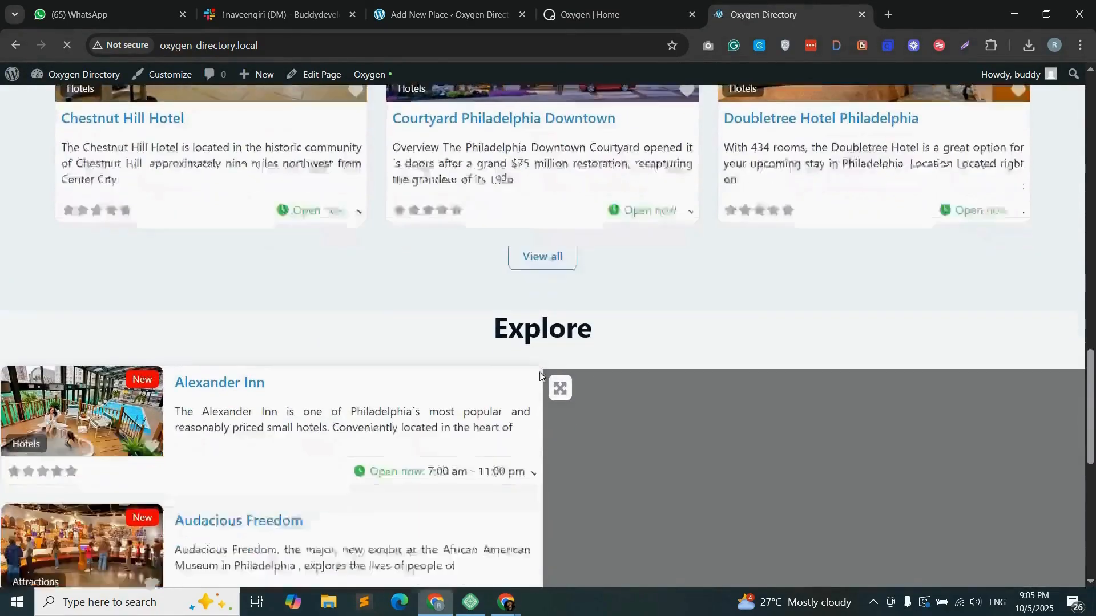
scroll(430, 377, "down", 4)
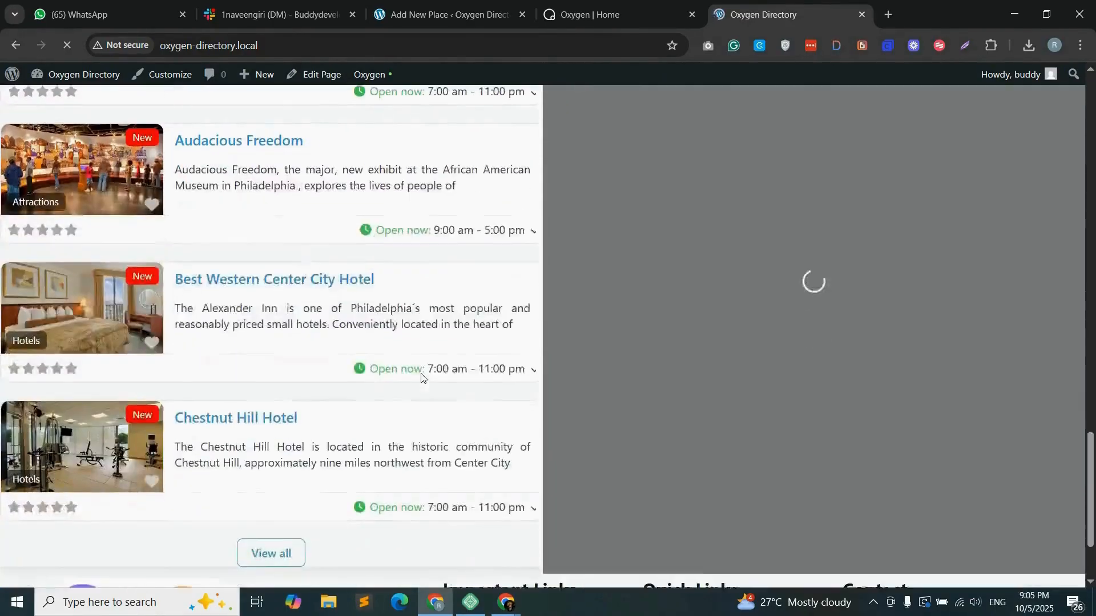
scroll(533, 382, "up", 1)
scroll(533, 382, "up", 5)
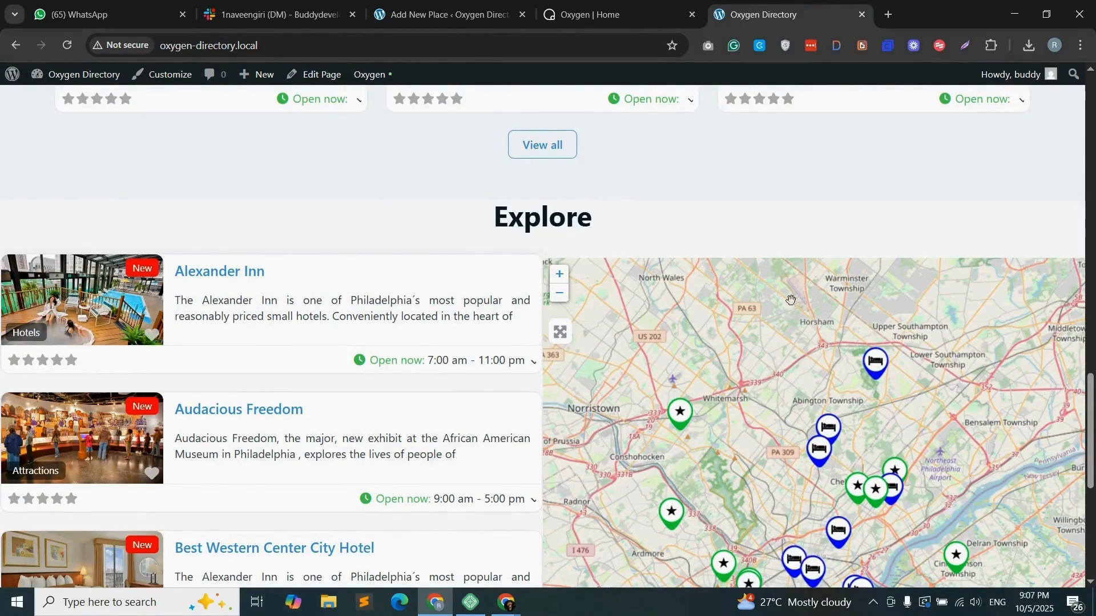
scroll(167, 312, "up", 4)
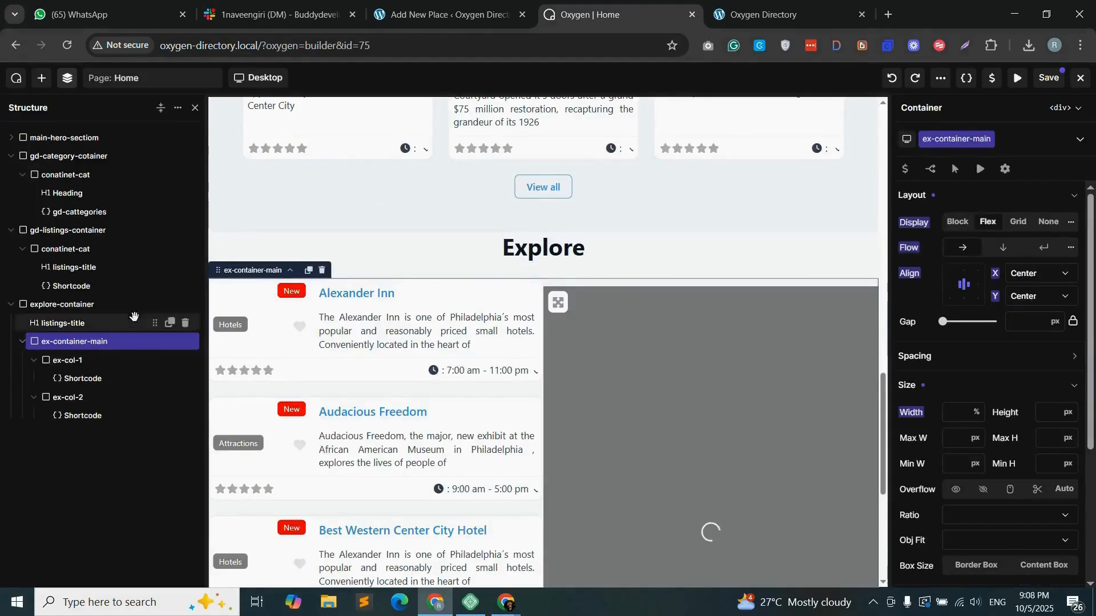
- Add a new Container below the Explore heading and nest ex-container-main inside it
left_click(40, 79)
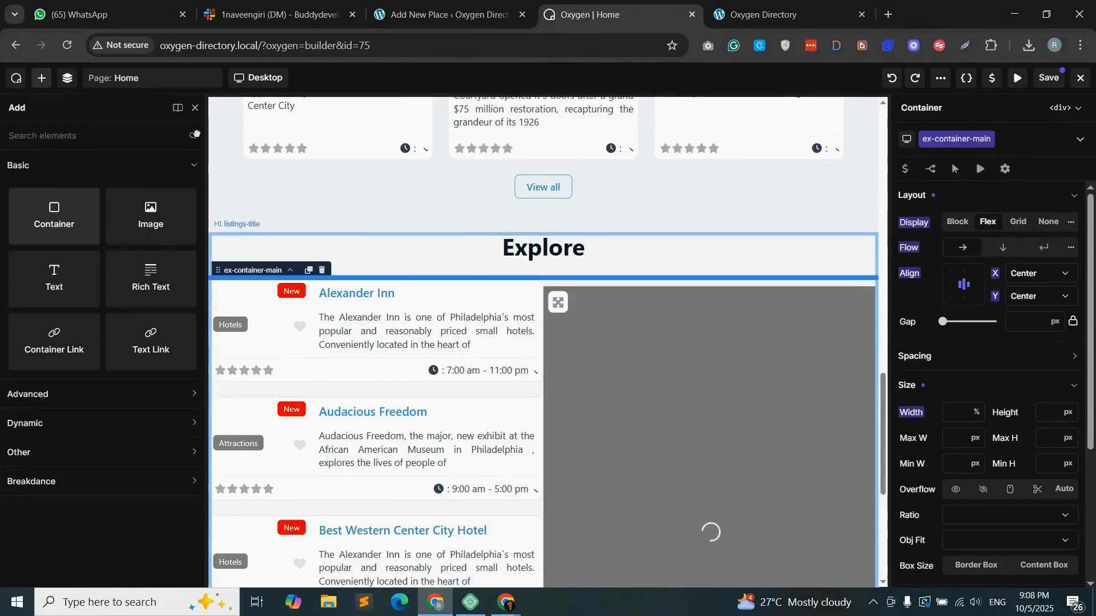
left_click(54, 217)
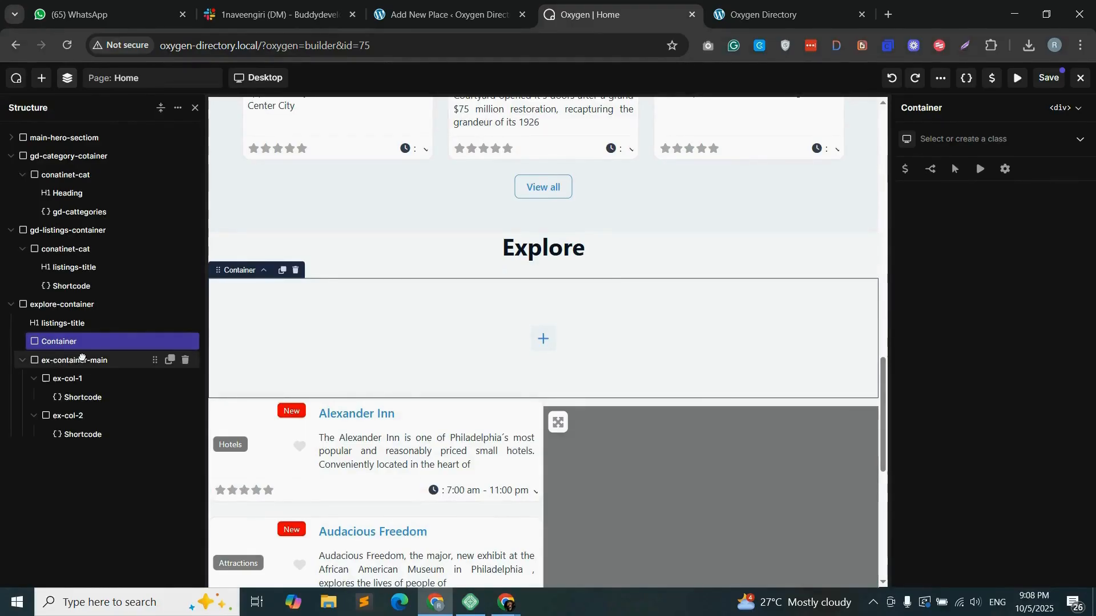
left_click_drag(80, 357, 84, 355)
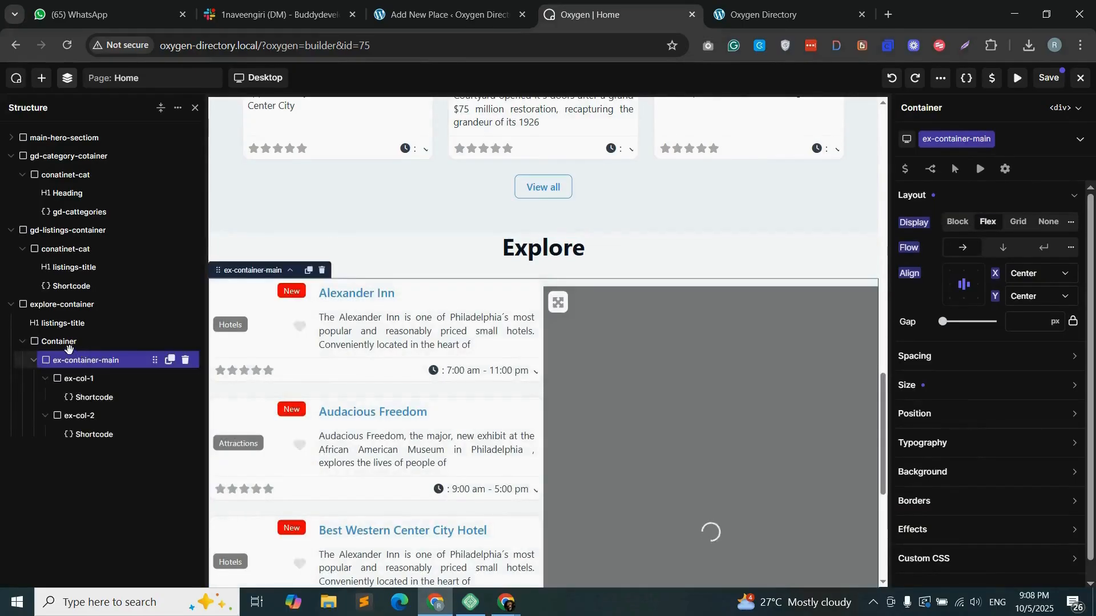
- Create the class explore-map-listings on the new container wrapping ex-container-main
left_click(67, 346)
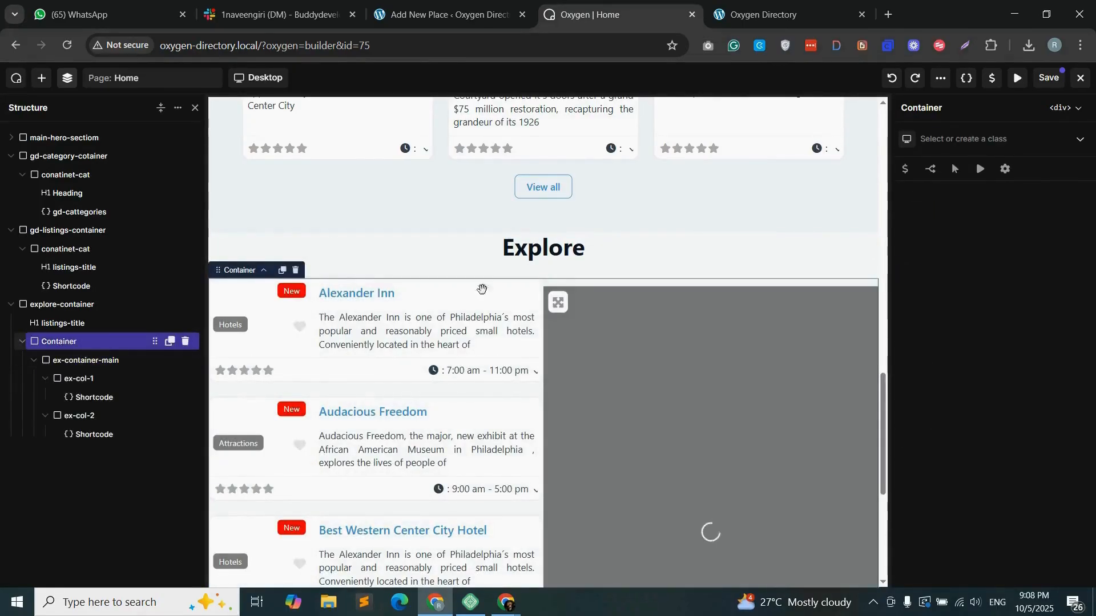
left_click(962, 140)
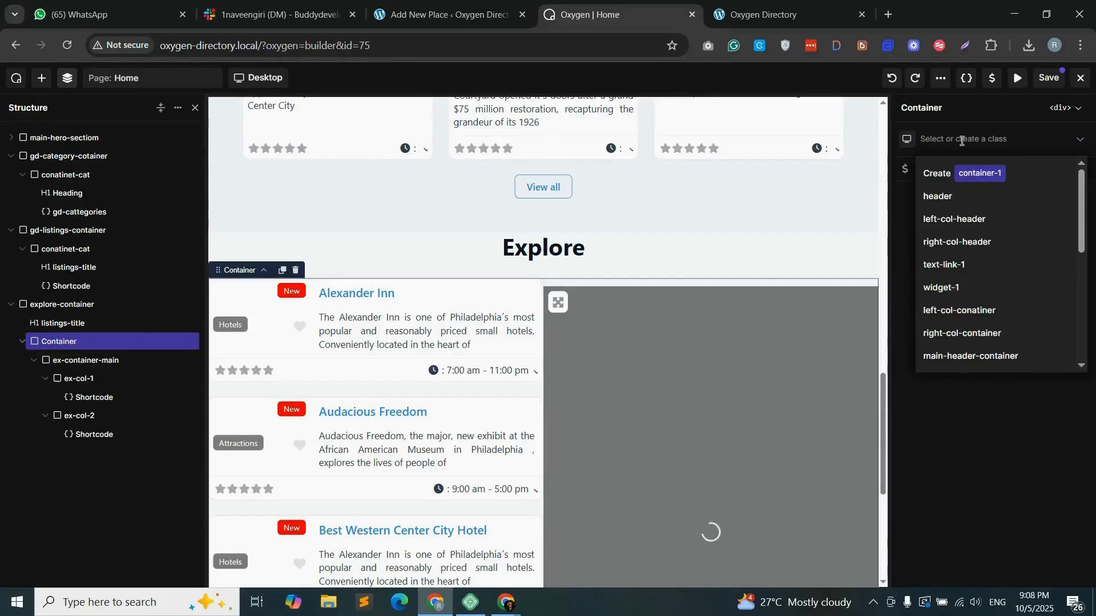
type("explore-map-listings")
left_click(1012, 178)
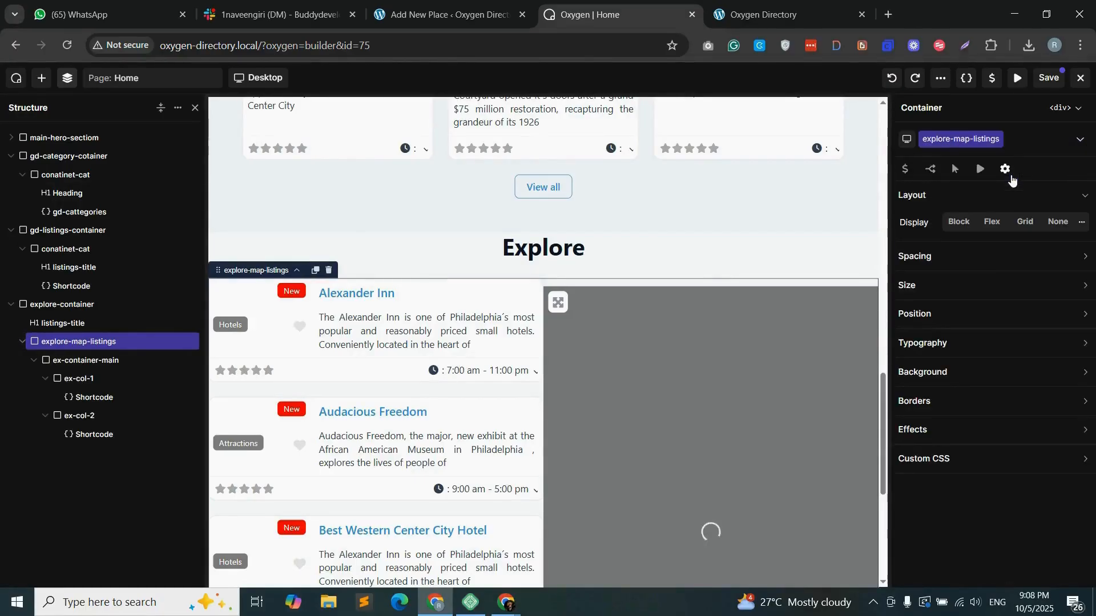
- Set explore-map-listings to a flex row layout with both horizontal and vertical alignment at Center
left_click(991, 222)
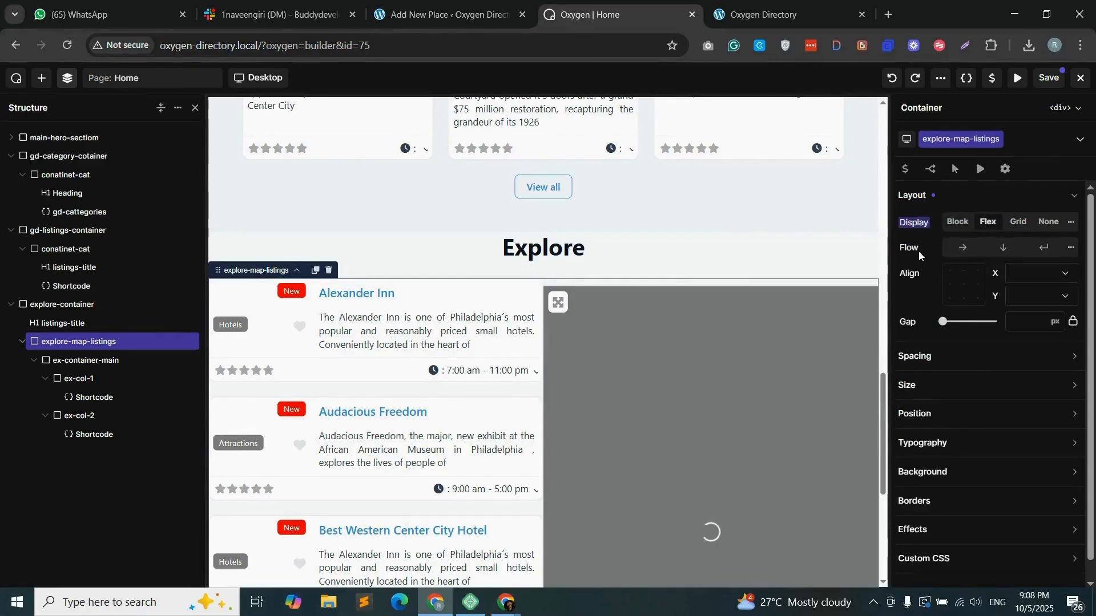
left_click(969, 254)
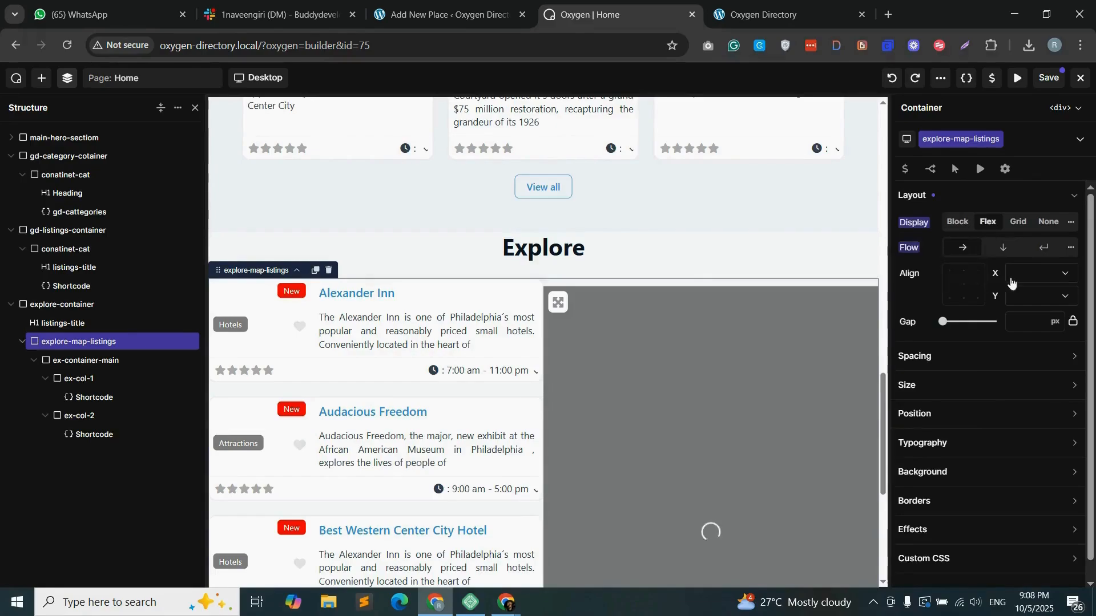
left_click(1048, 282)
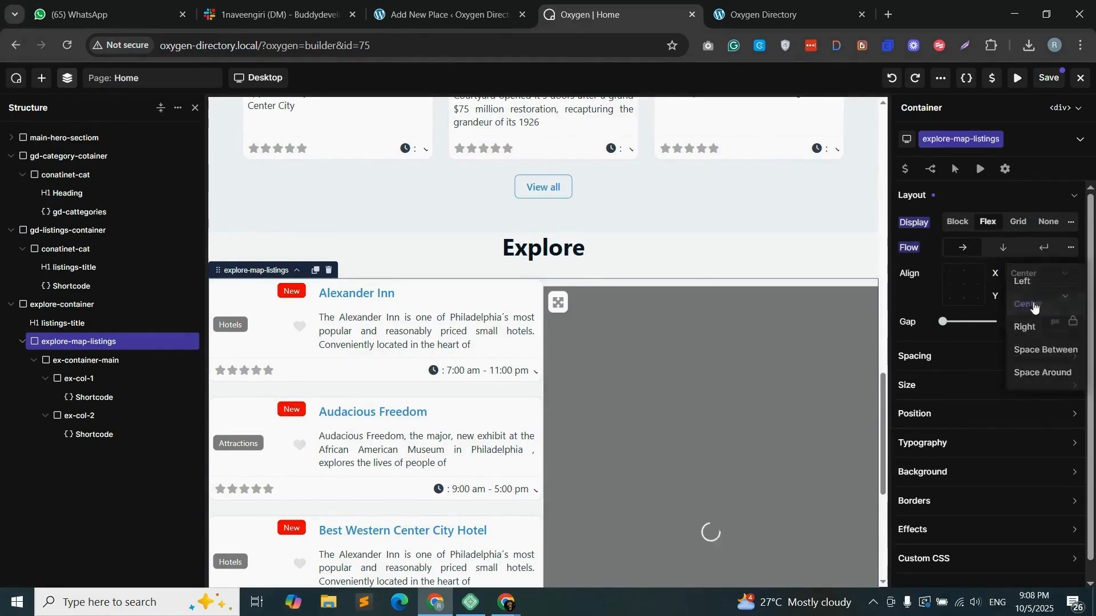
left_click(1031, 303)
left_click(1039, 296)
left_click(1028, 324)
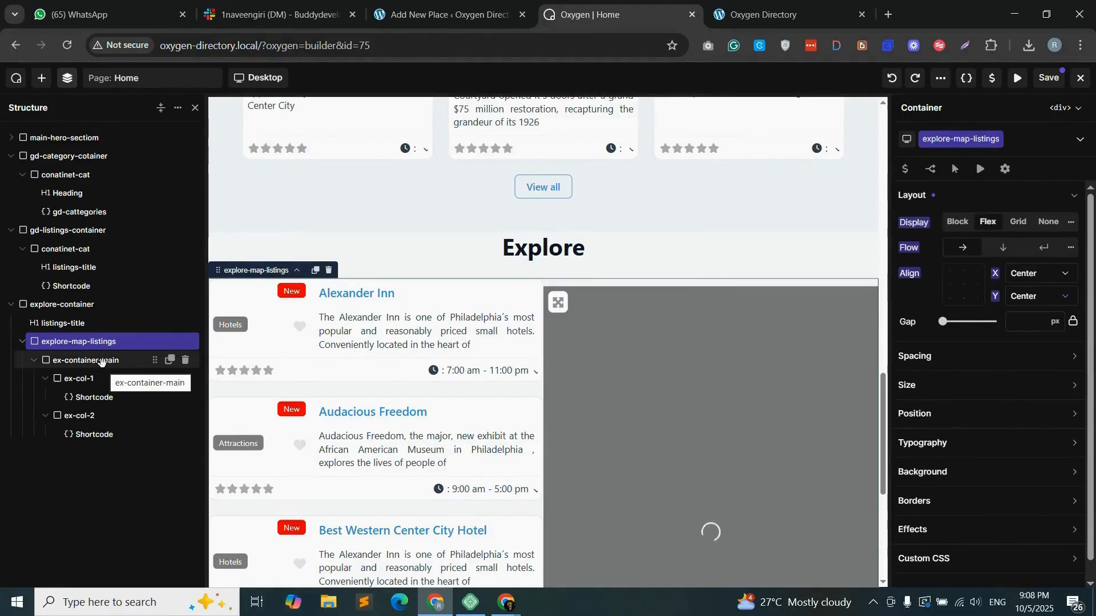
- Set the width of ex-container-main to 90%
left_click(101, 360)
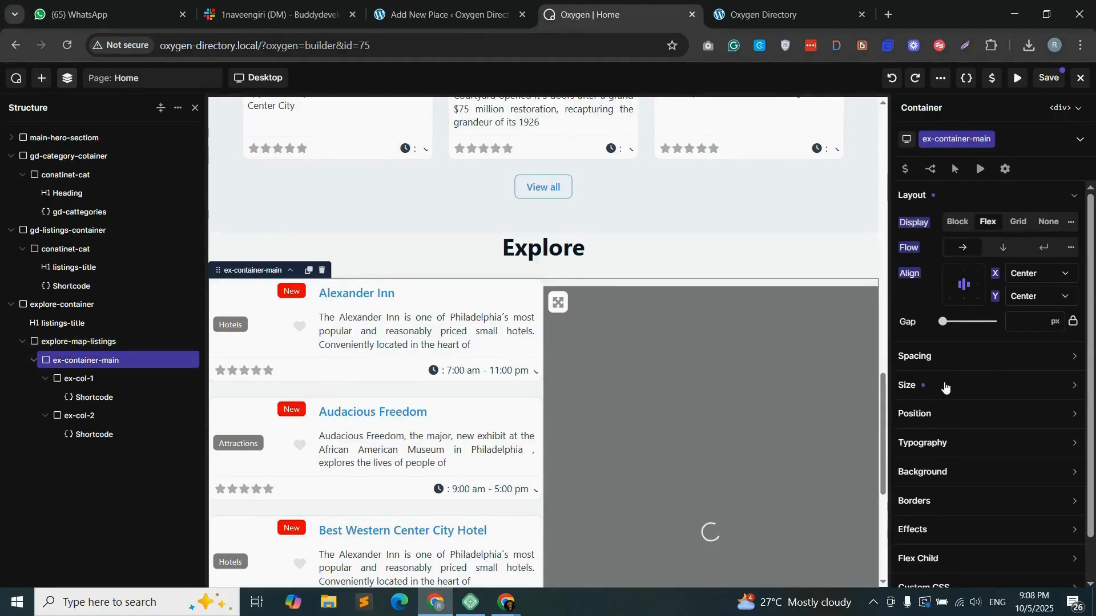
left_click(945, 387)
left_click(977, 417)
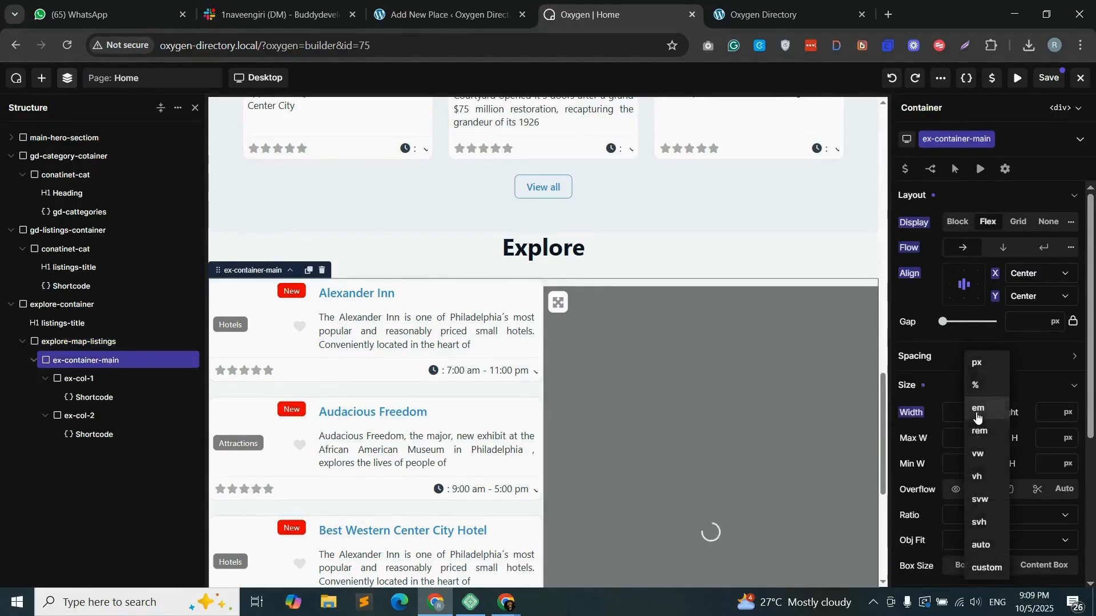
left_click(967, 418)
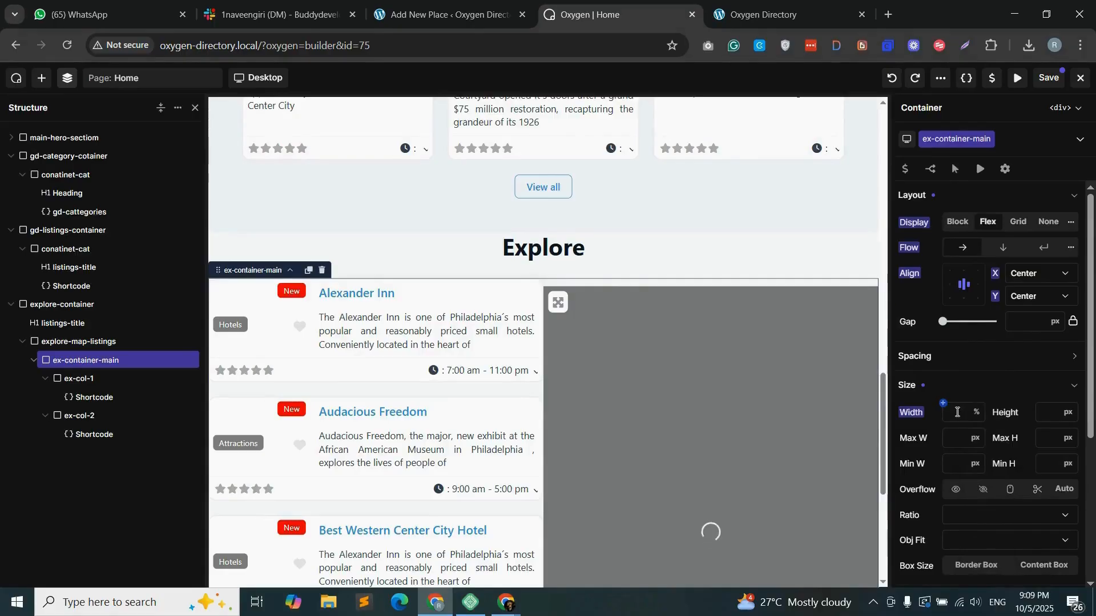
left_click(957, 412)
type("90")
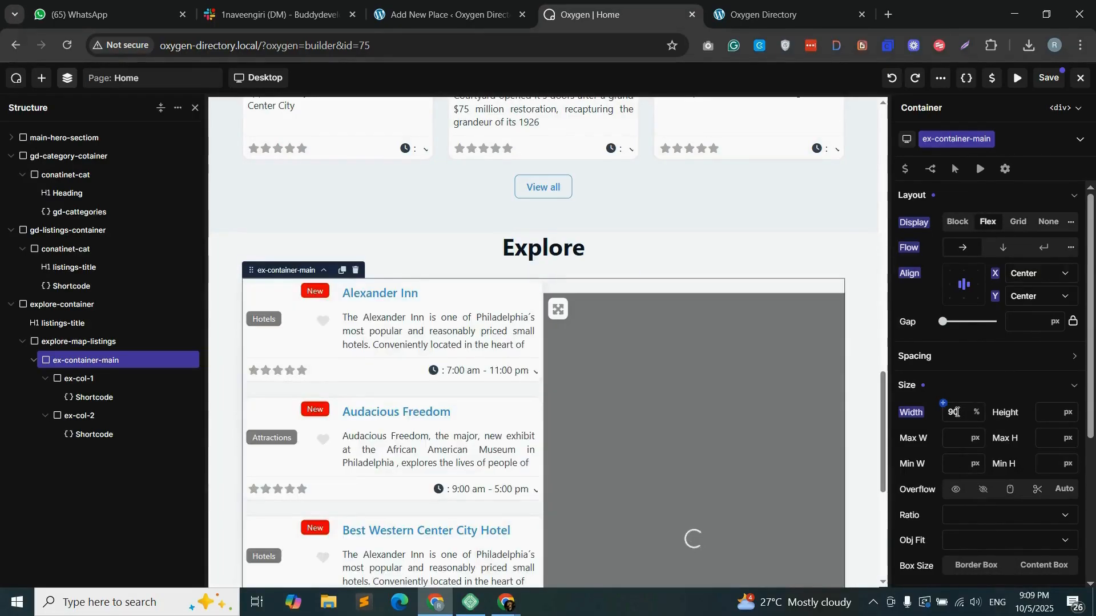
- Save the page and reload the live site to check the Explore section's width
left_click(1046, 80)
left_click(765, 14)
left_click(67, 50)
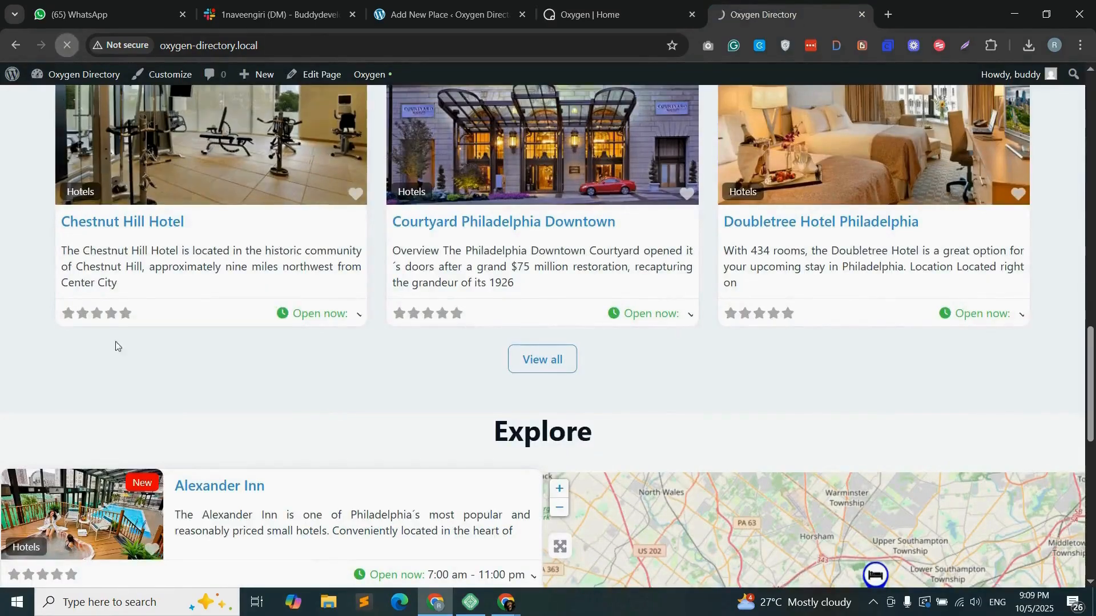
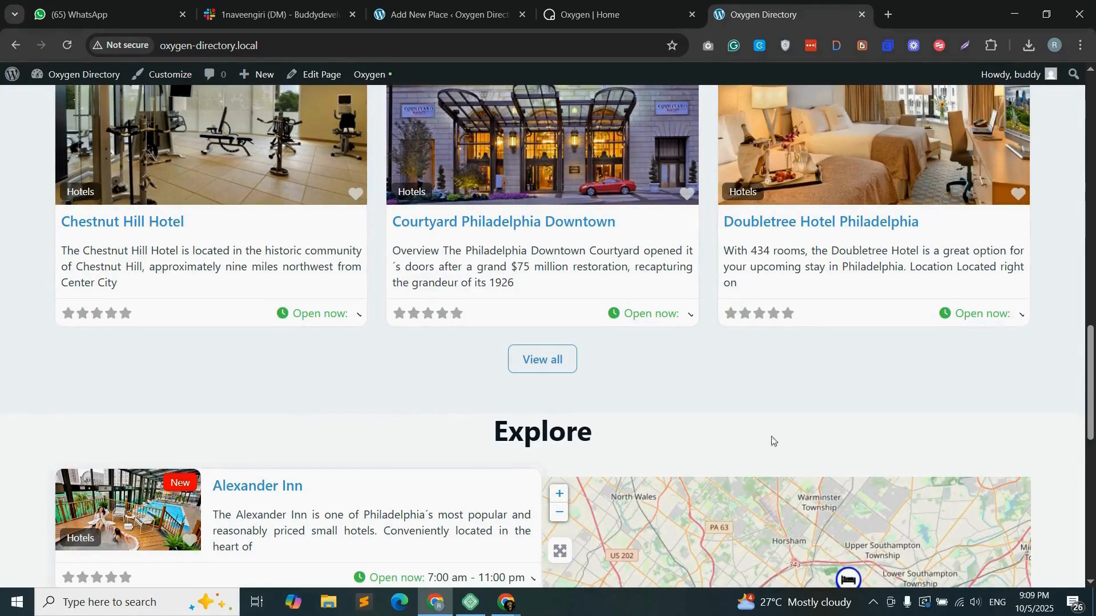
scroll(771, 440, "down", 3)
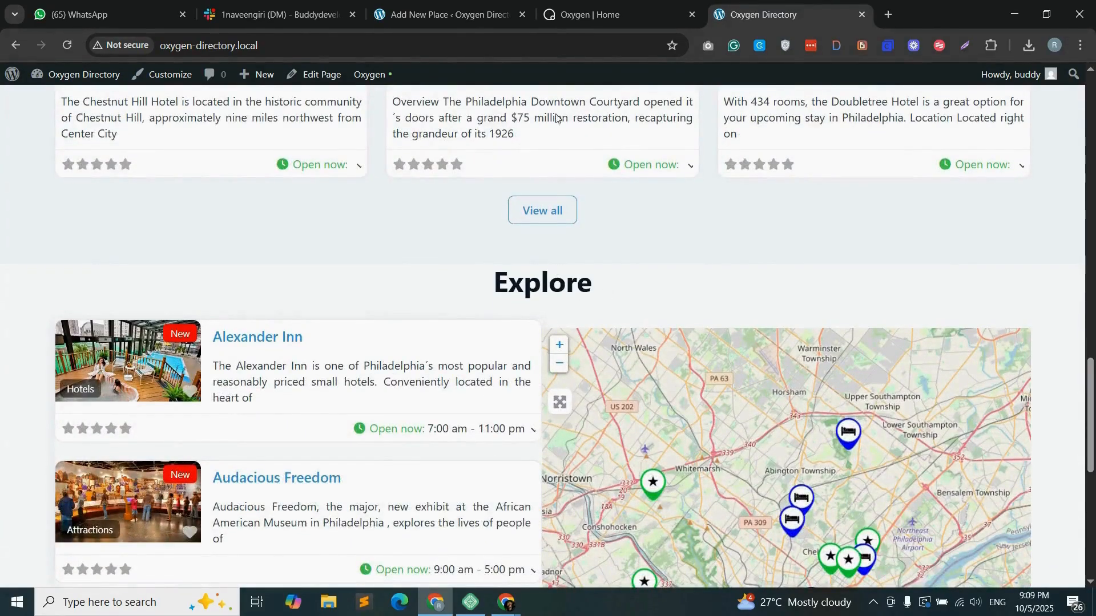
- Set the top and bottom padding of explore-container to 40 px
left_click(571, 11)
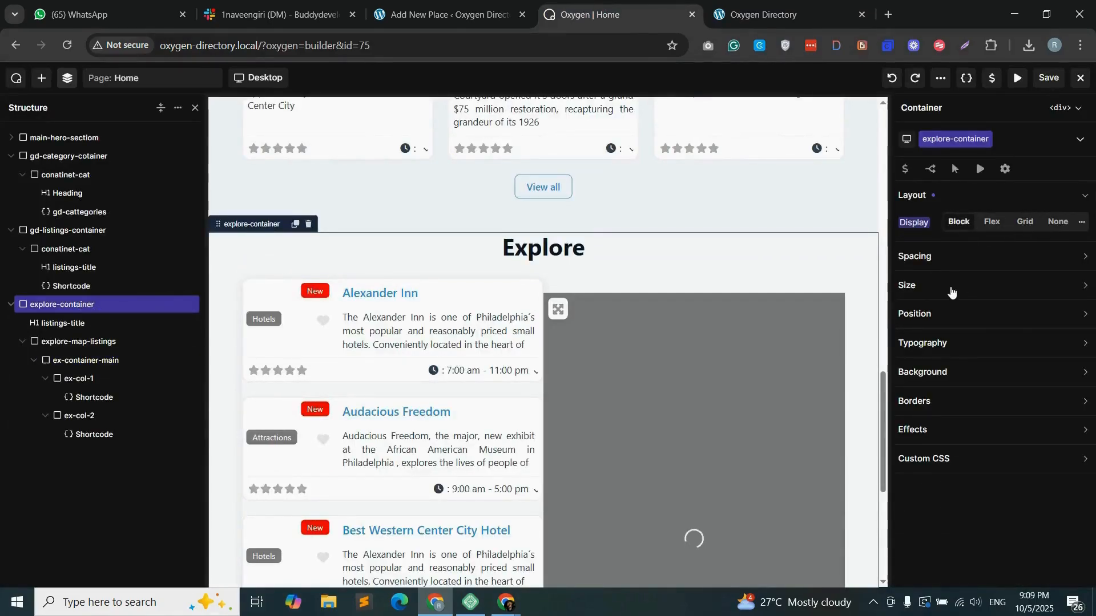
left_click(960, 260)
left_click(987, 302)
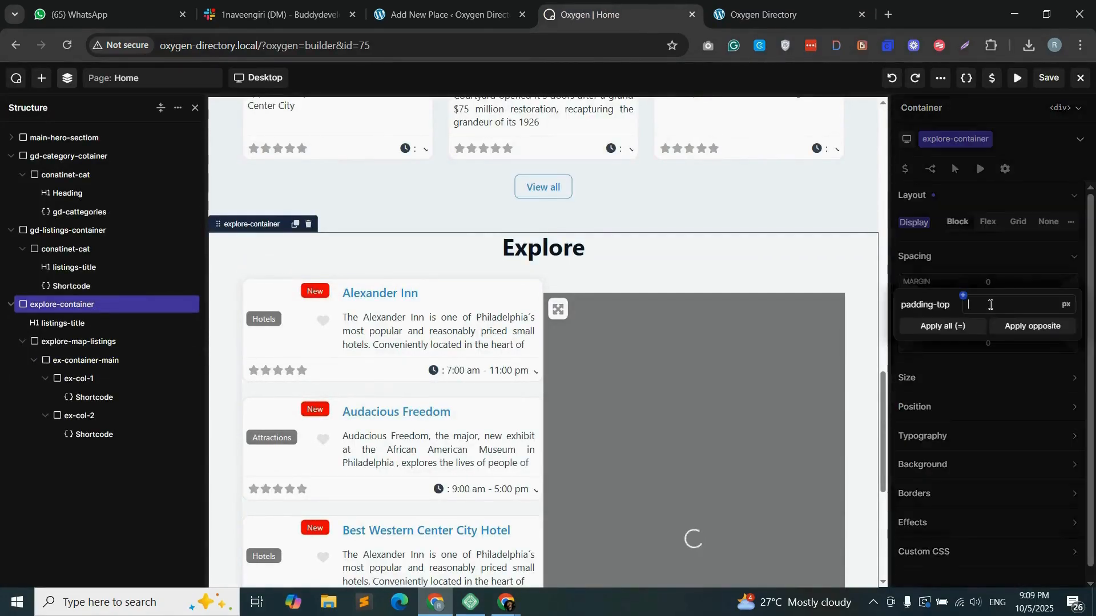
type("40")
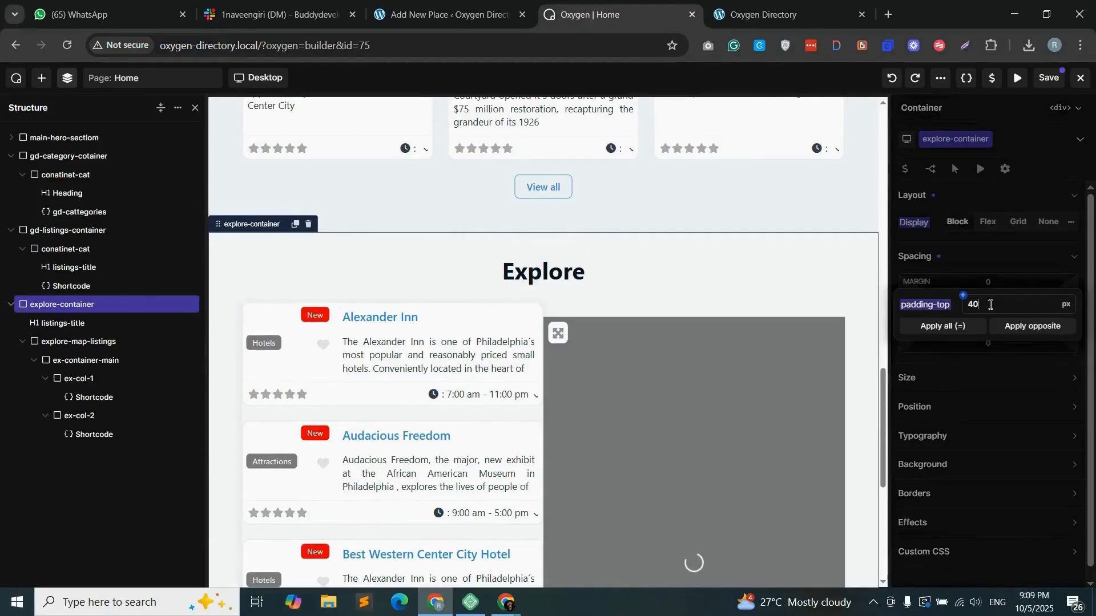
left_click(1028, 331)
- Save the padding change and reload the live site to check the spacing around the Explore listings and map
left_click(1050, 77)
left_click(770, 16)
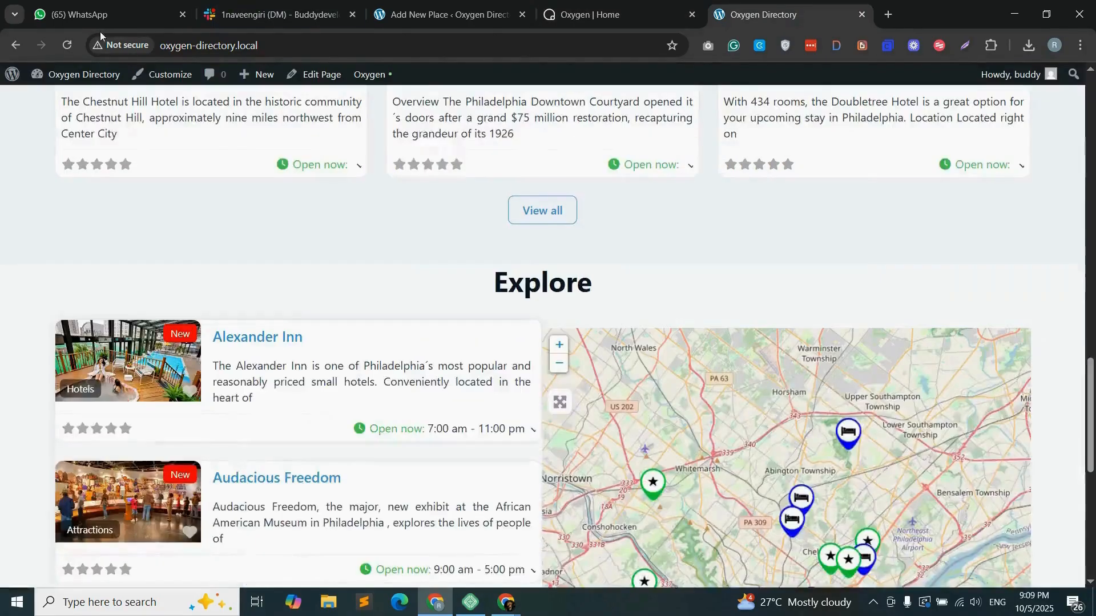
left_click(67, 45)
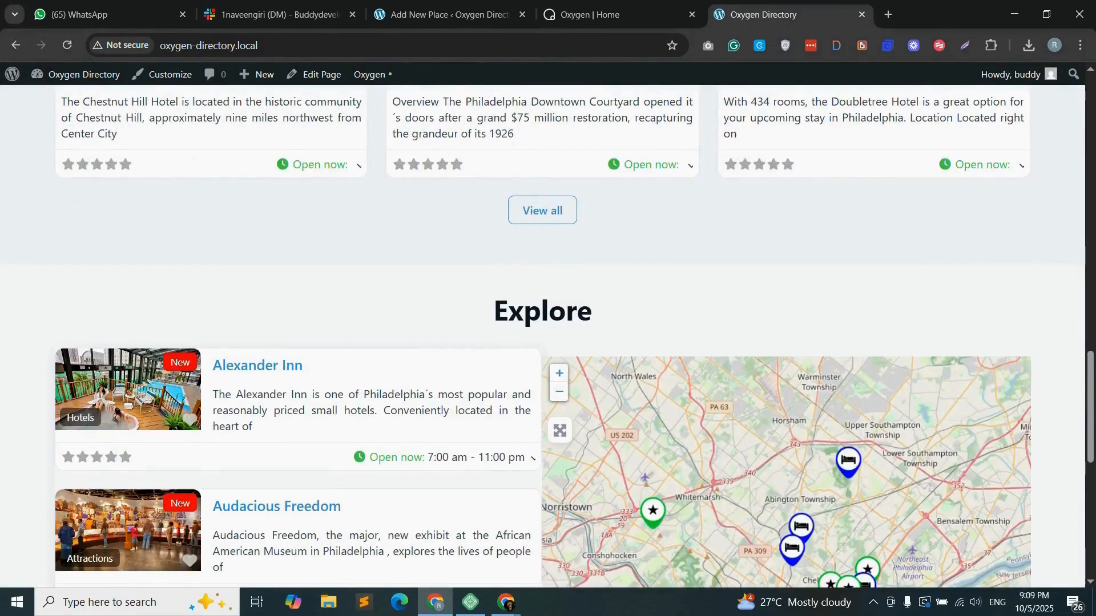
left_click_drag(1092, 408, 1092, 521)
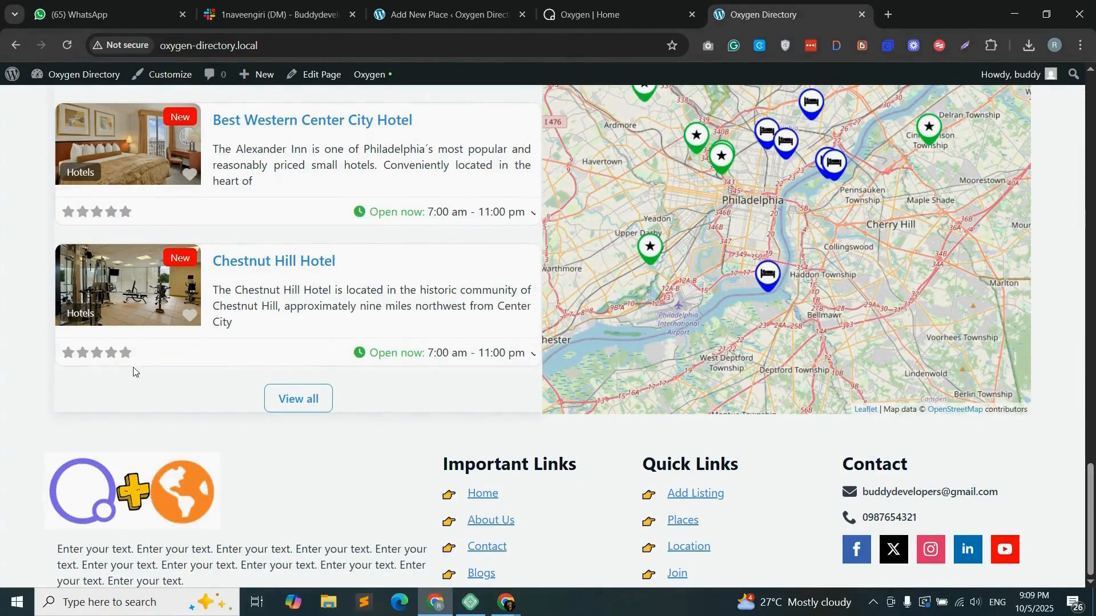
- Change the shadow value to none in the gd_listings shortcode inside ex-col-1
left_click(594, 15)
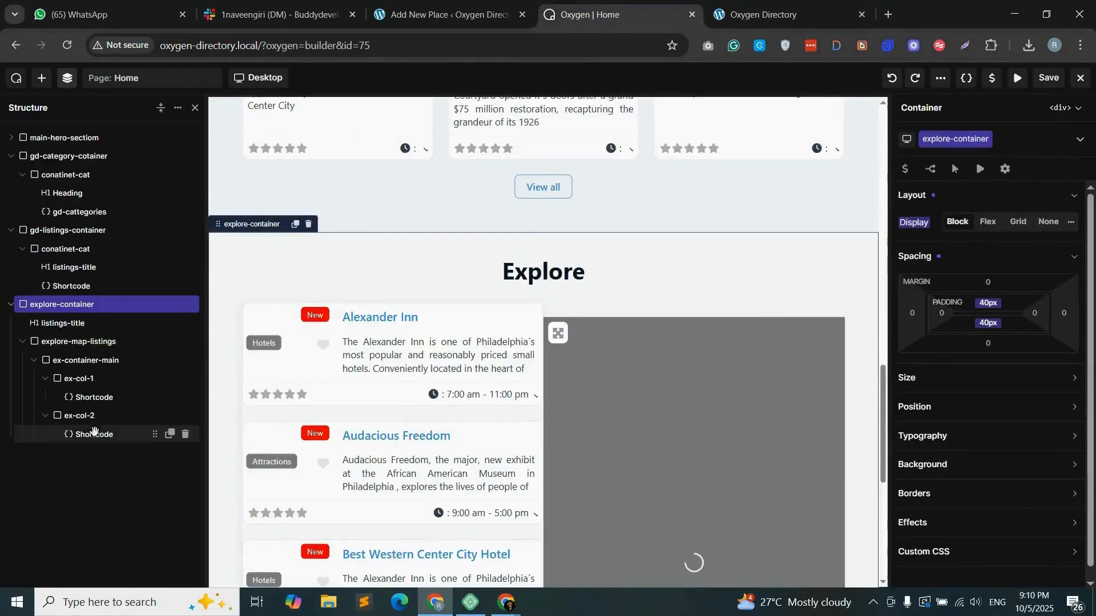
left_click(105, 399)
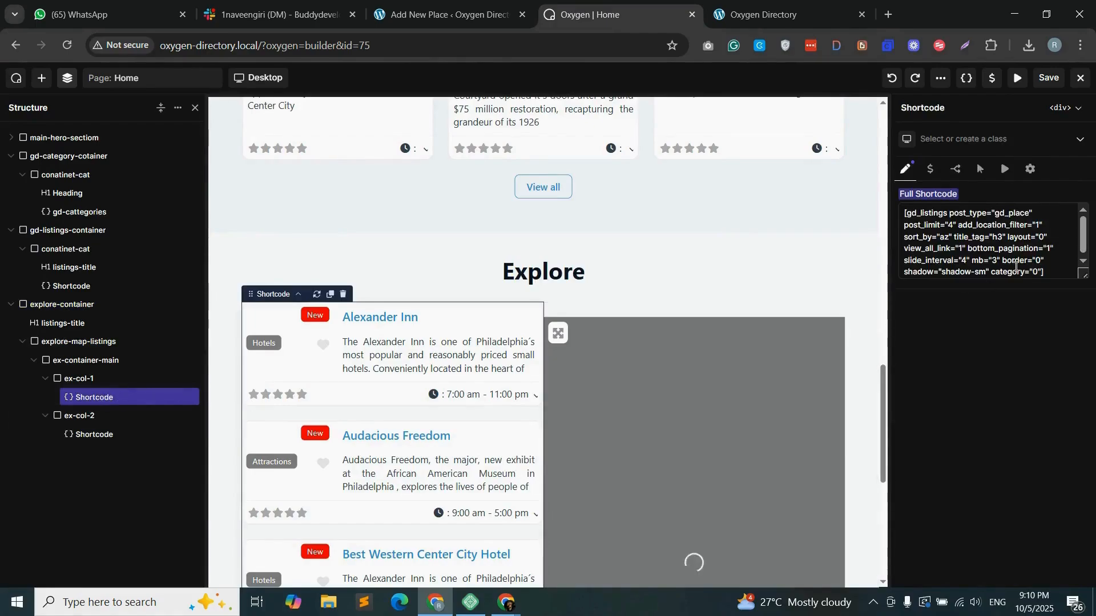
left_click_drag(986, 278, 943, 275)
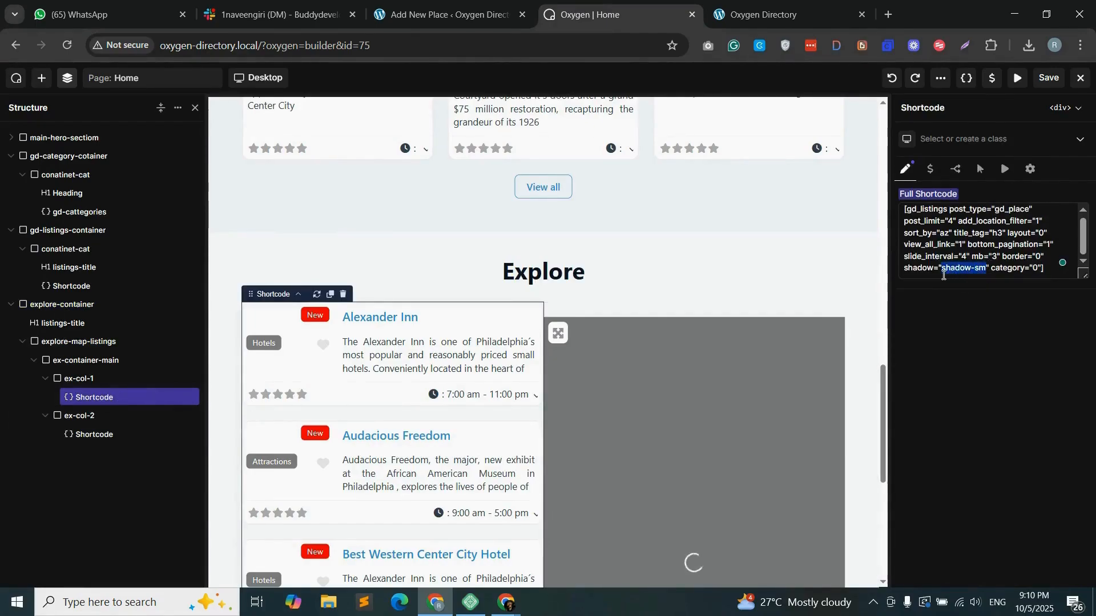
type("none")
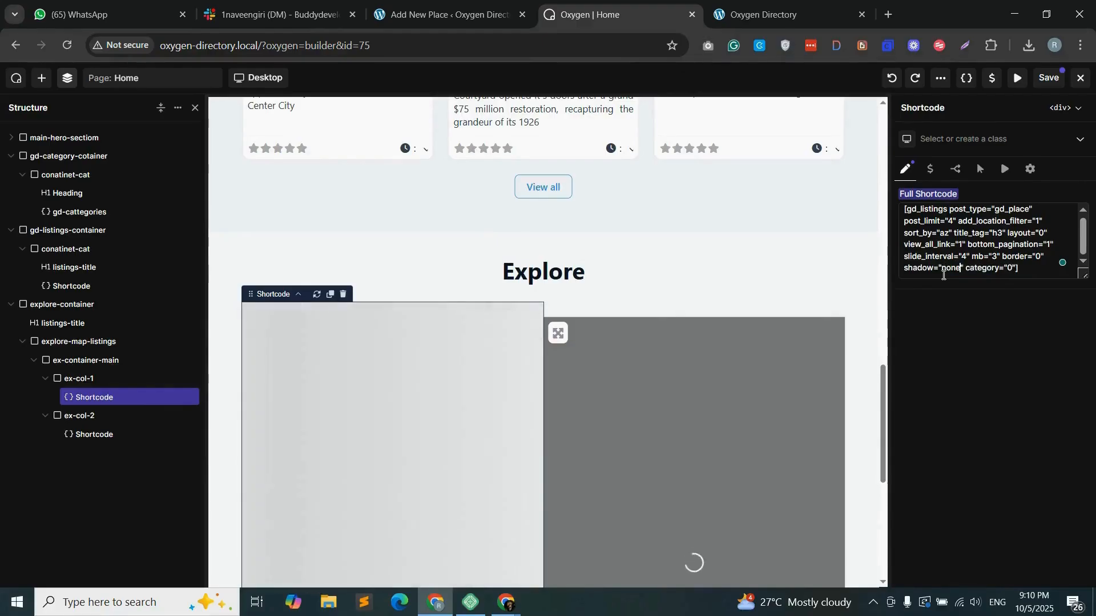
- Add a new Container below the Explore listings and map, and move it out of explore-container to the top level
scroll(526, 437, "down", 6)
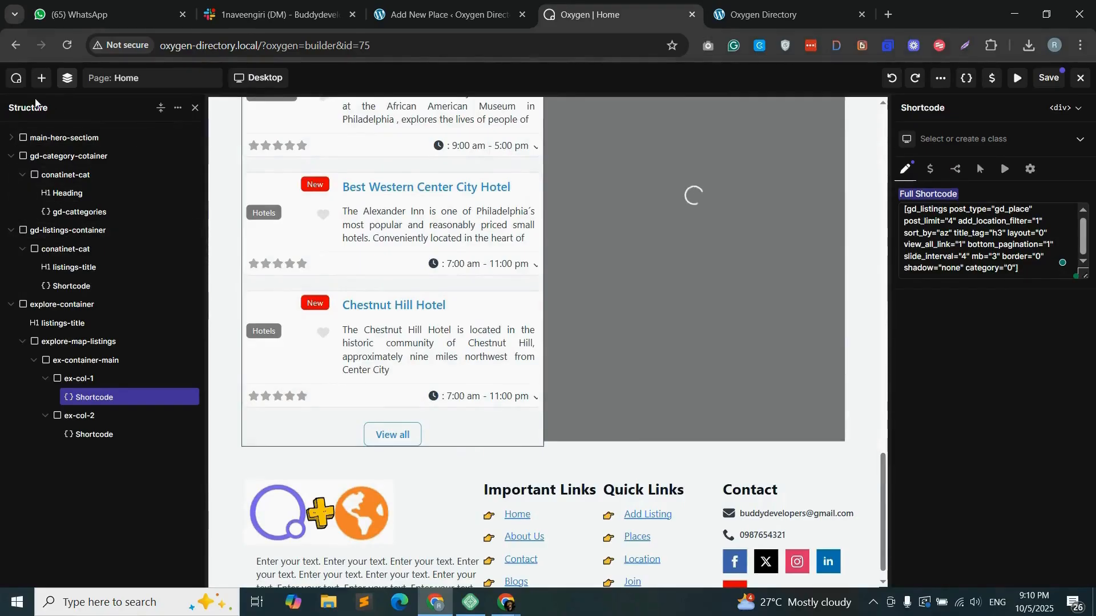
left_click(42, 80)
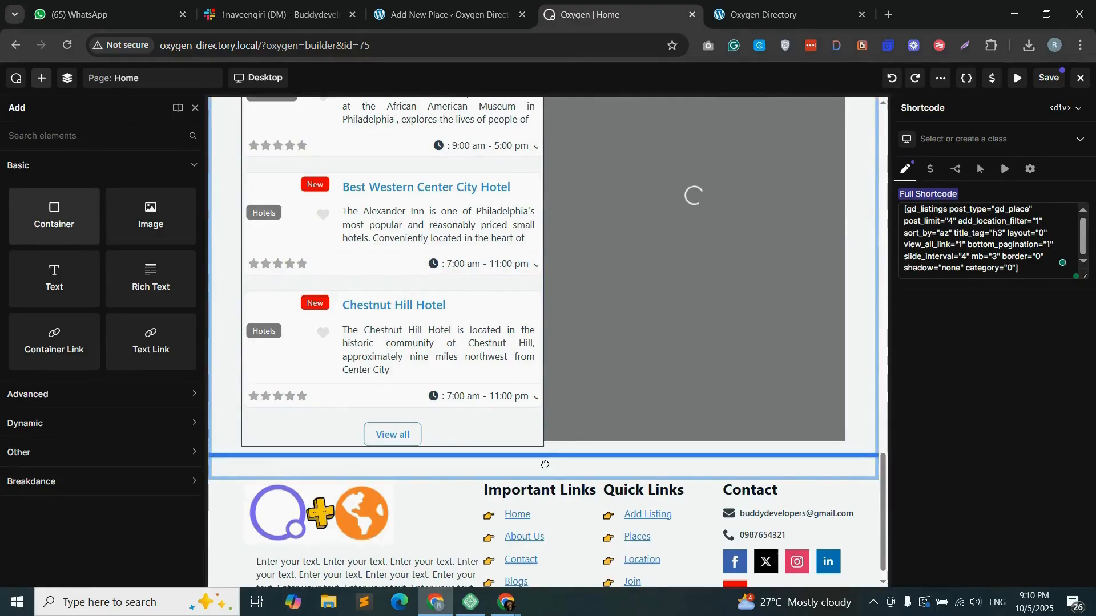
left_click(545, 464)
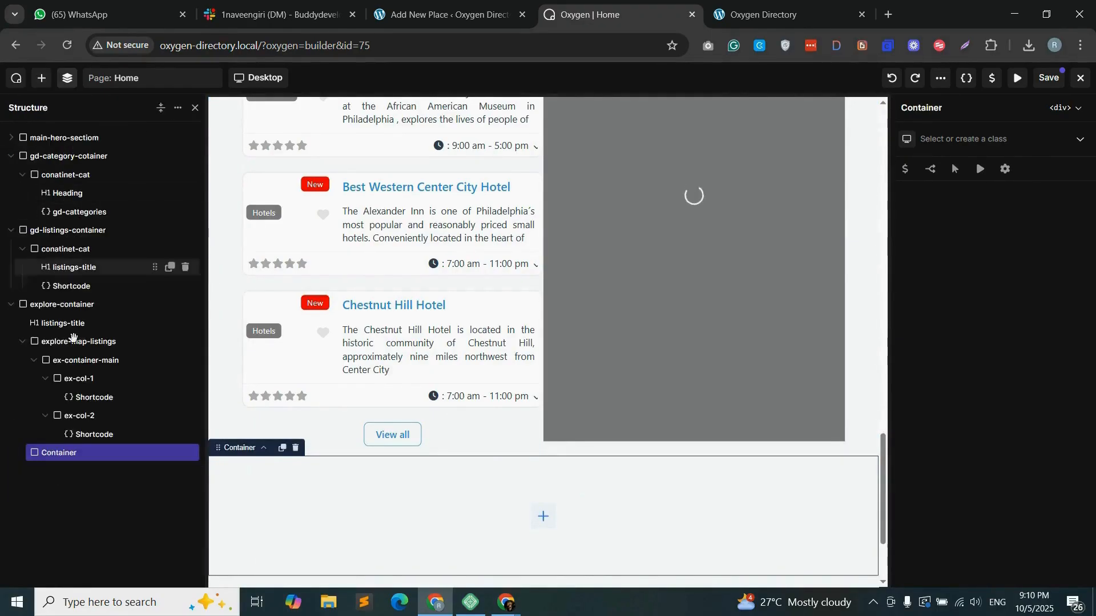
left_click_drag(29, 453, 14, 452)
- Duplicate the new top-level Container twice and nest both copies inside the original
left_click(169, 324)
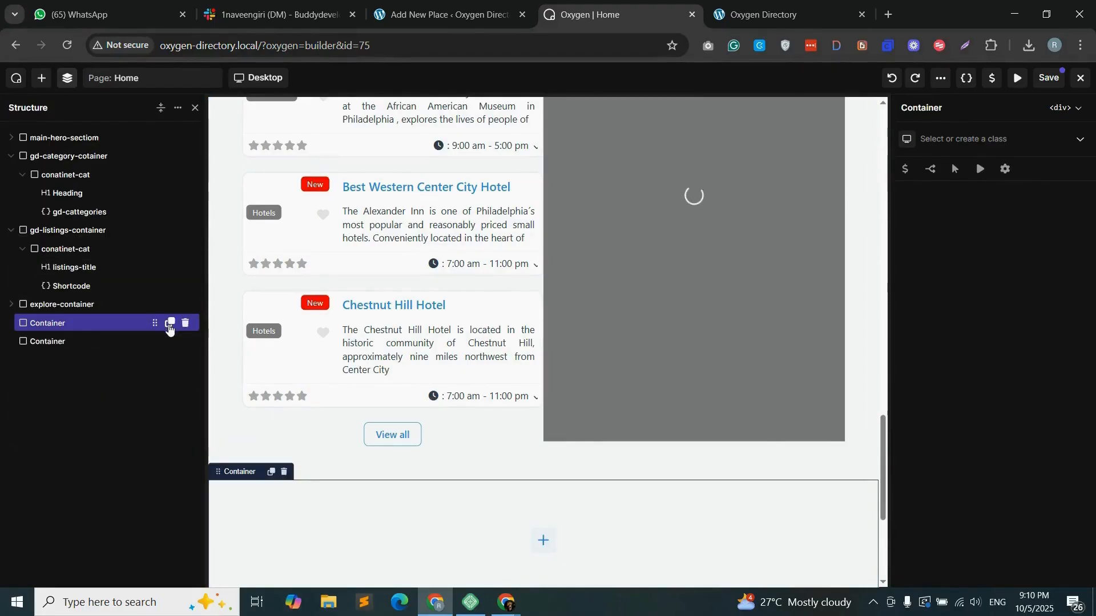
left_click(168, 325)
left_click(76, 341)
mouse_move(77, 341)
left_mouse_down()
mouse_move(105, 320)
mouse_move(95, 342)
left_mouse_up()
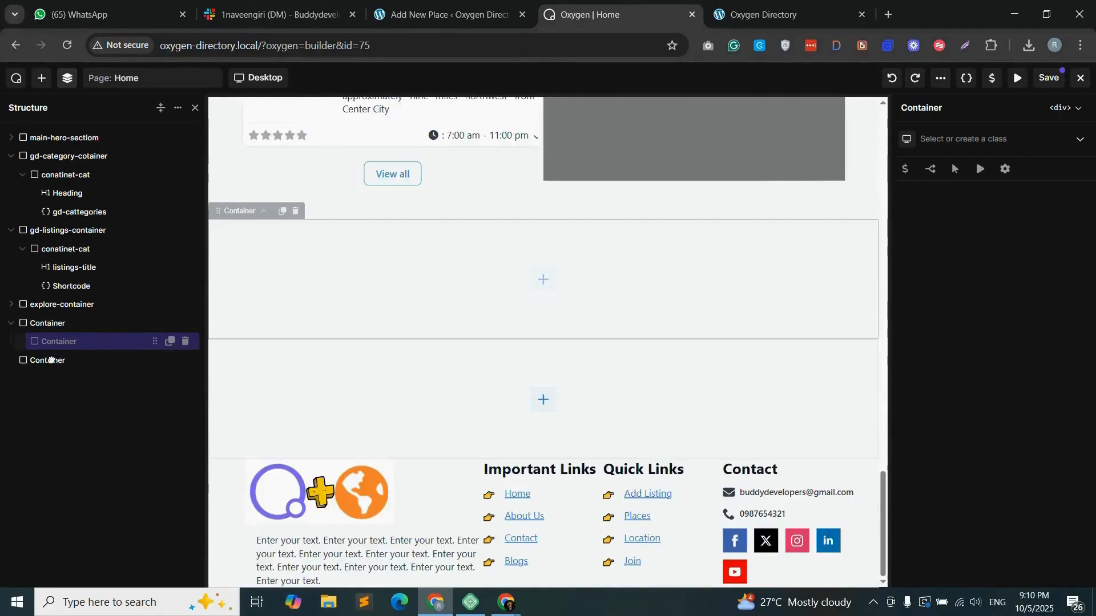
left_click(52, 359)
left_click_drag(81, 353, 50, 325)
- Create the class cta-main-container on the outer Container that holds the two nested ones
left_click(51, 324)
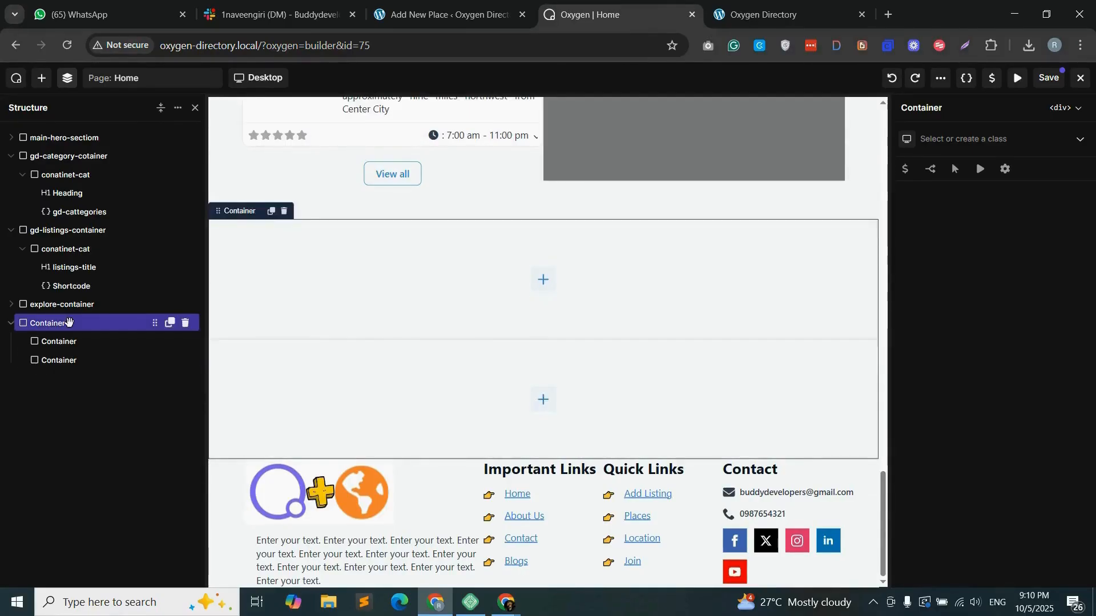
left_click(983, 137)
type("cta")
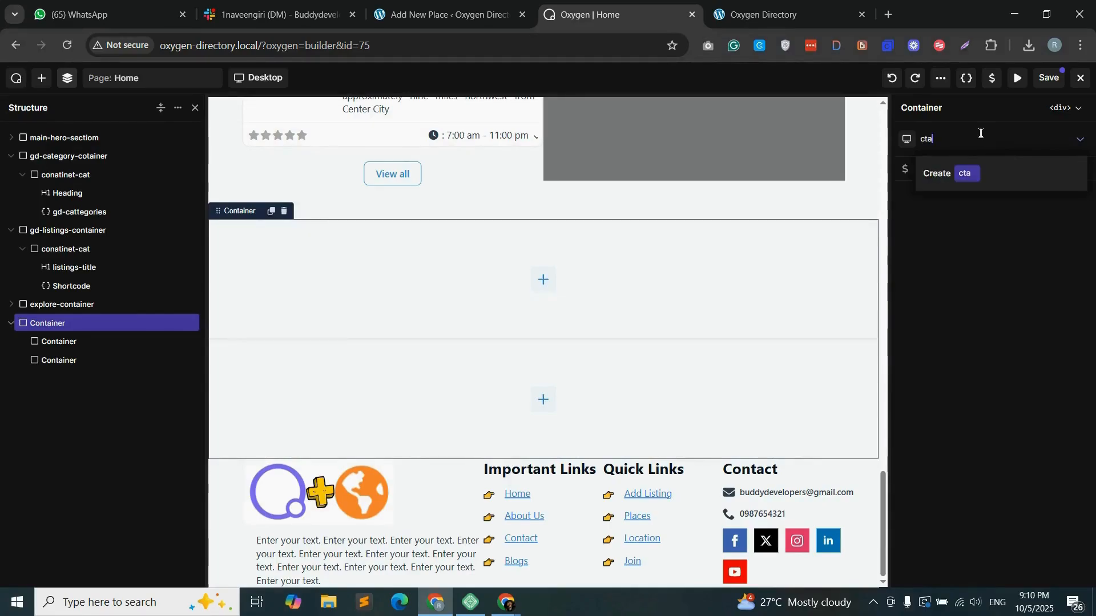
type("-maon-container")
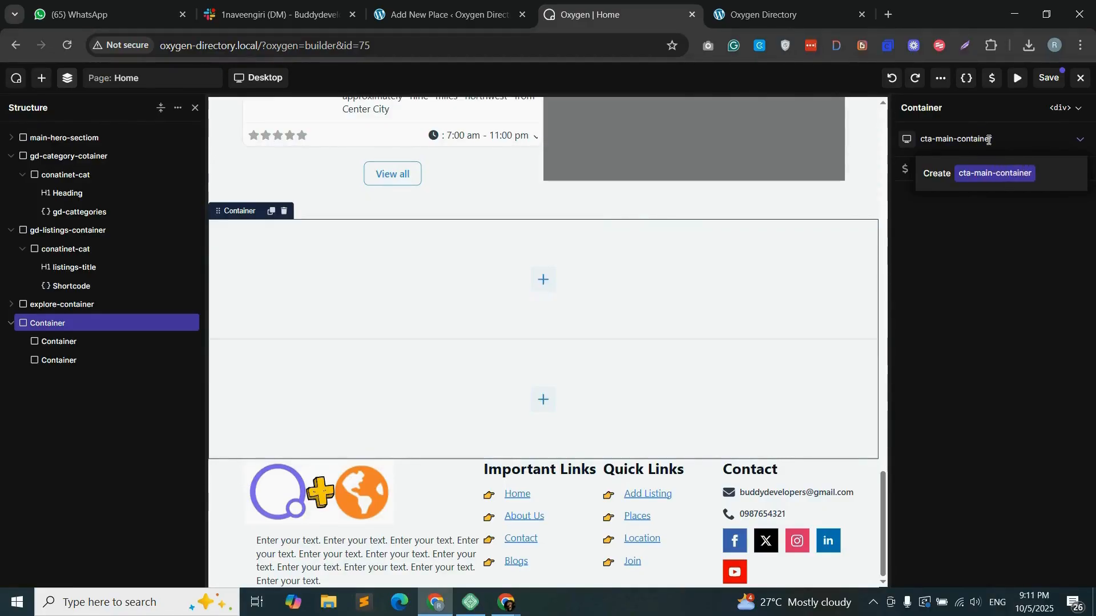
left_click(994, 173)
- Lay out cta-main-container as a flex row with horizontal and vertical alignment at Center
left_click(1033, 278)
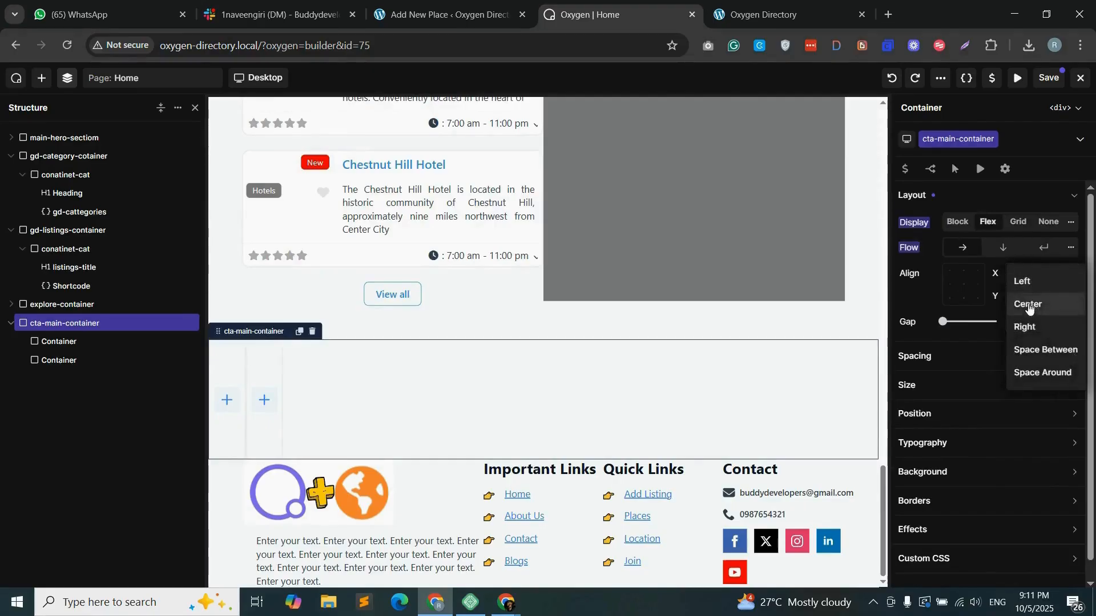
left_click(1027, 304)
left_click(1042, 303)
left_click(1030, 321)
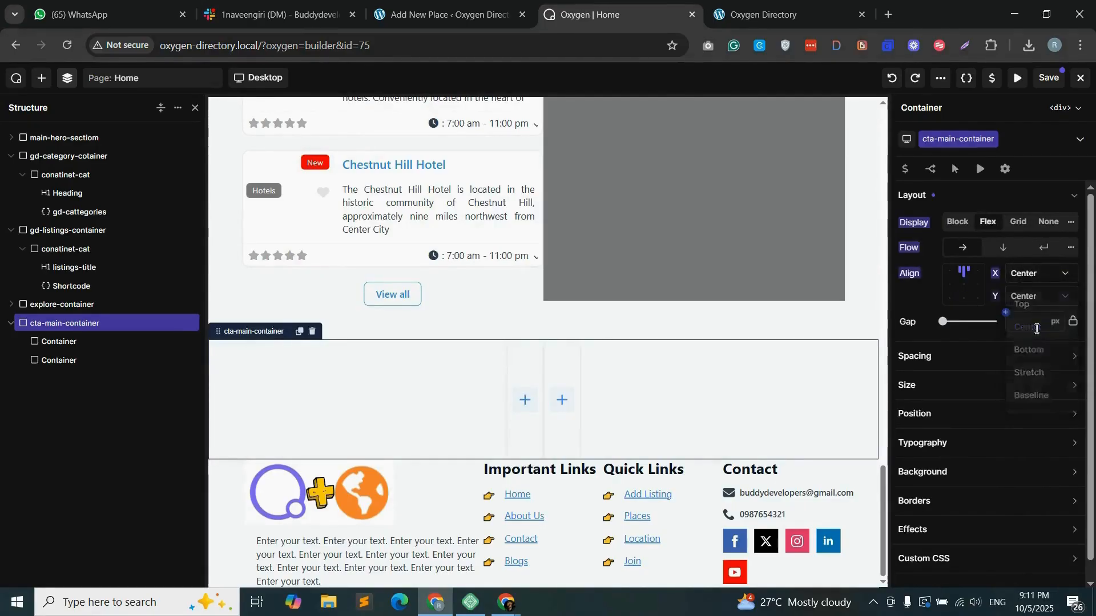
- Create the class cta-main-1 on the first nested Container and cta-main-2 on the second
left_click(103, 342)
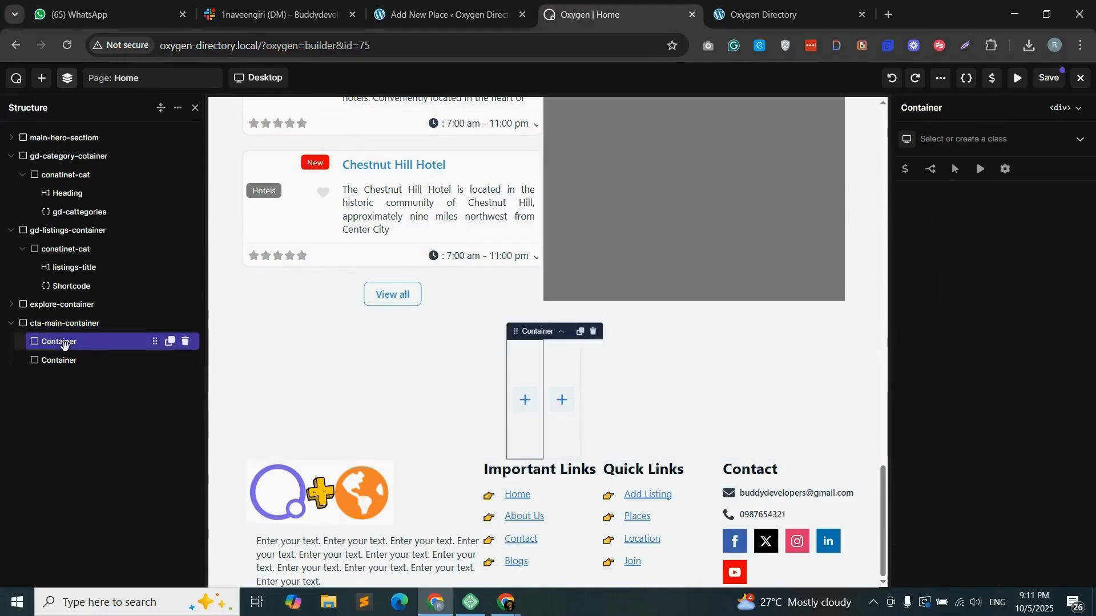
left_click(959, 137)
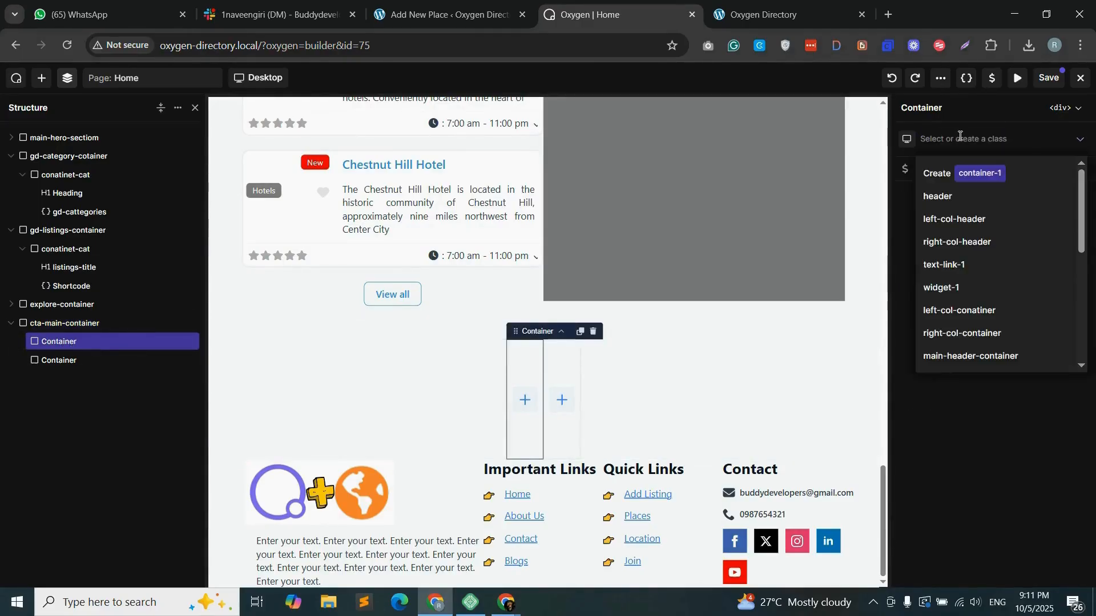
type("cta-")
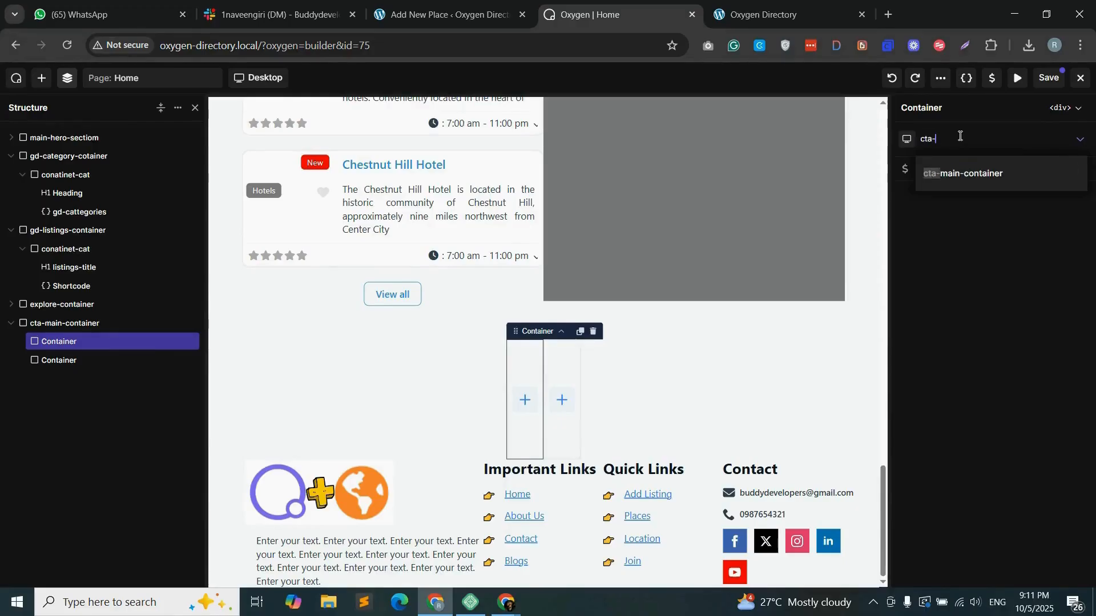
type("main-1")
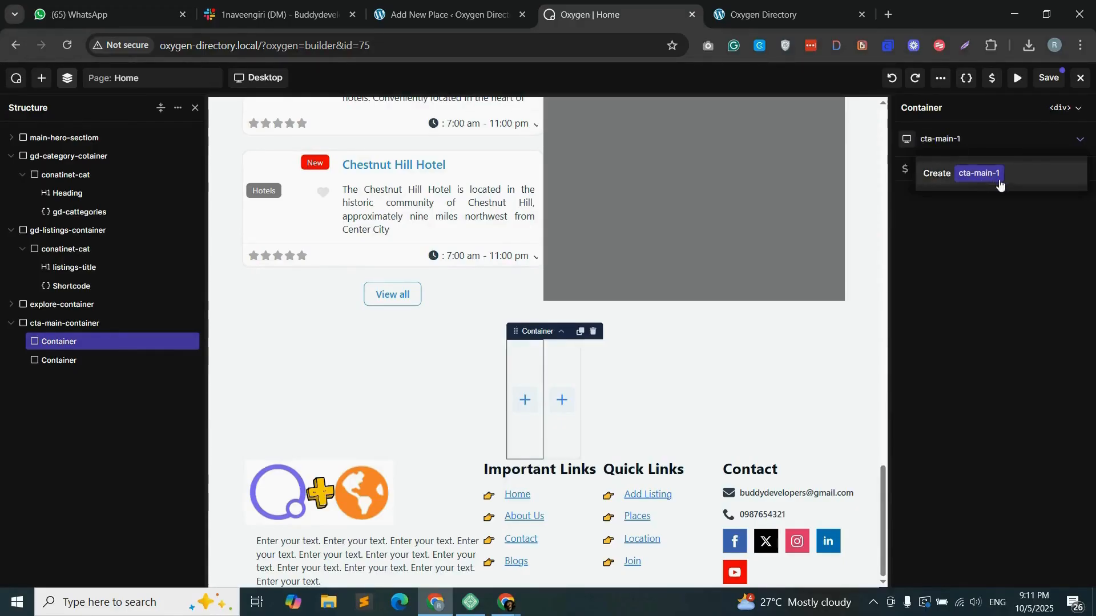
key("Return")
type("cta-main-2")
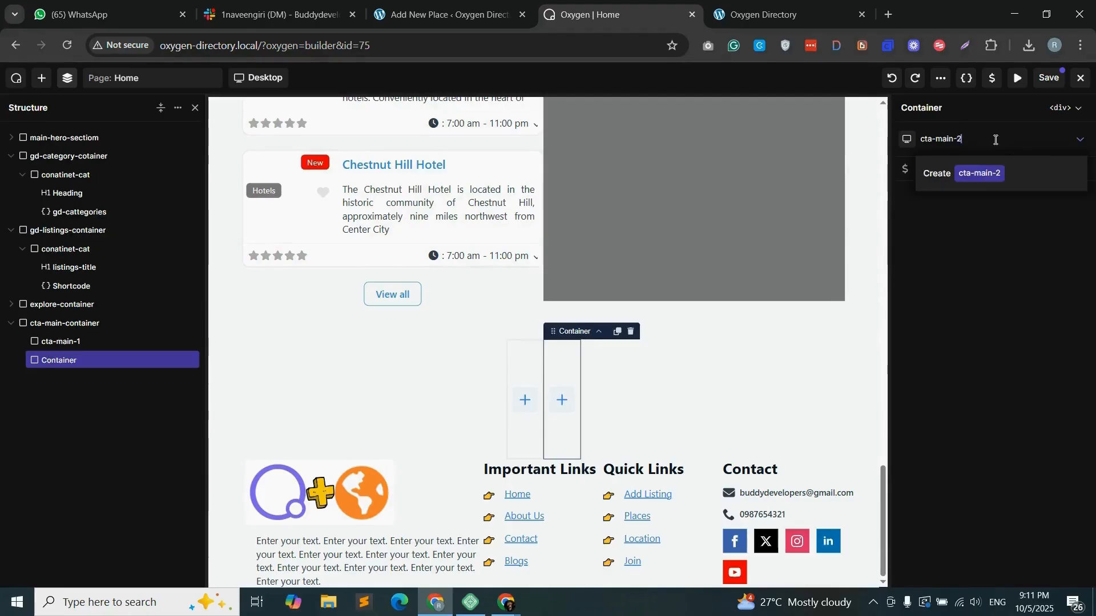
left_click(1007, 173)
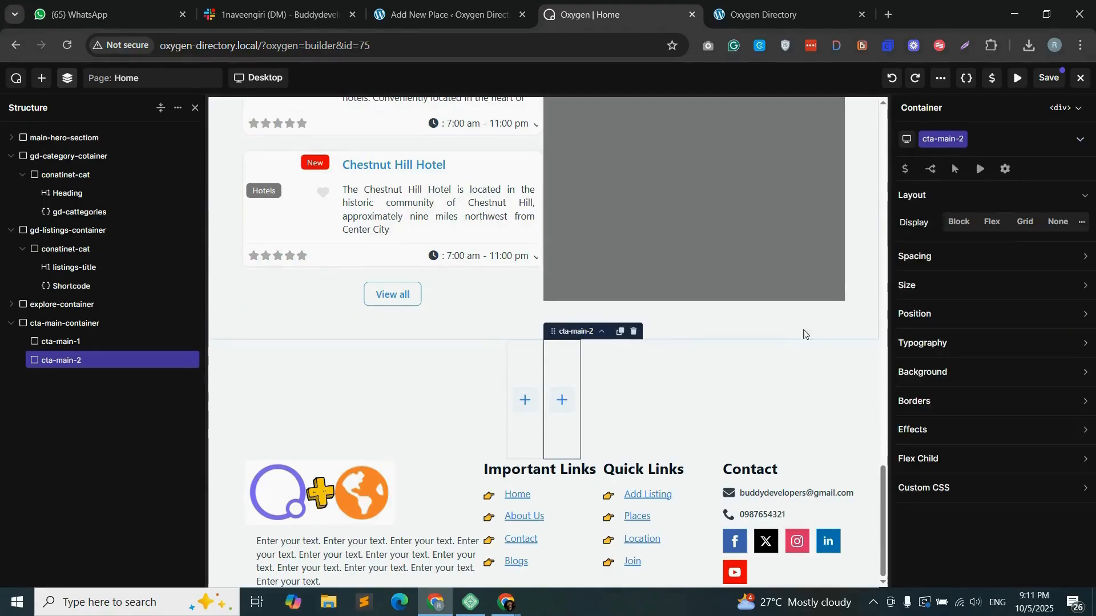
- Set the width of cta-main-2 to 50%
left_click(941, 288)
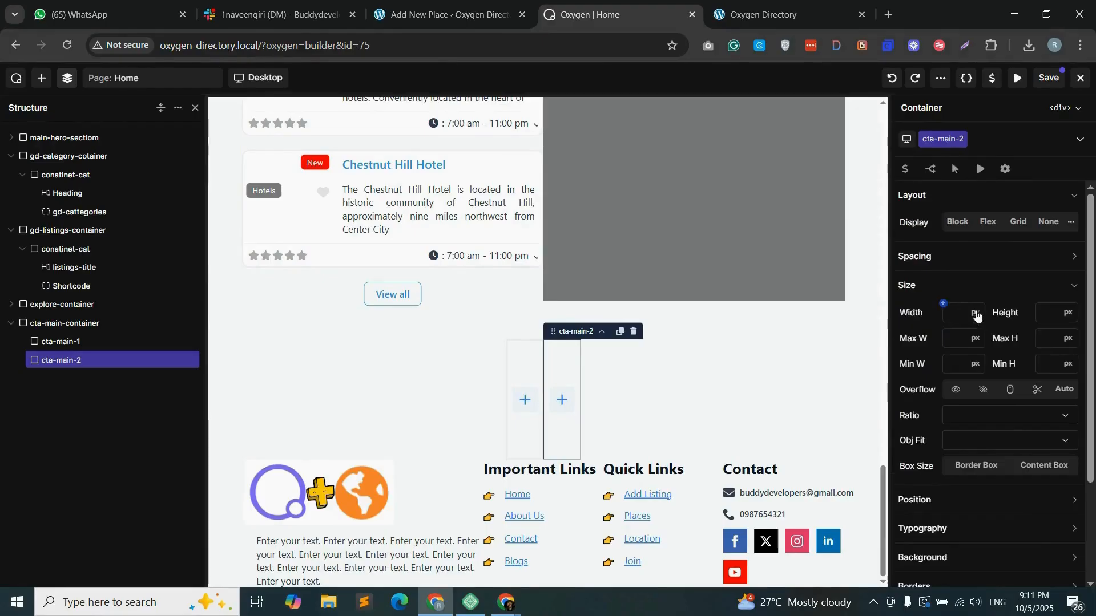
left_click(975, 313)
left_click(982, 360)
type("50")
- Set the width of the cta-main-1 container to 50%
left_click(65, 341)
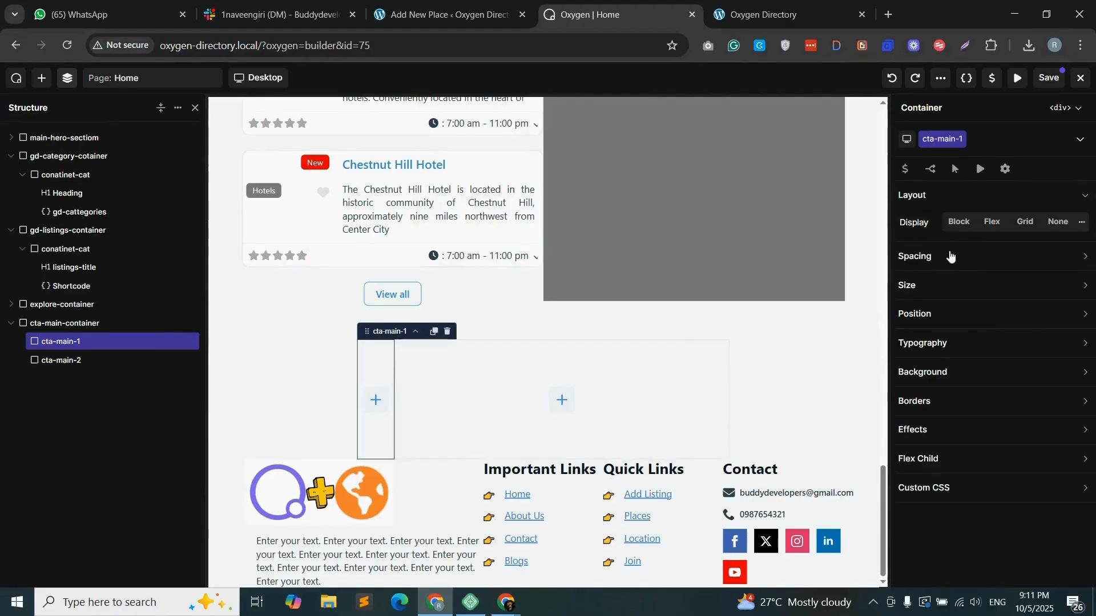
left_click(933, 286)
left_click(962, 311)
type("50")
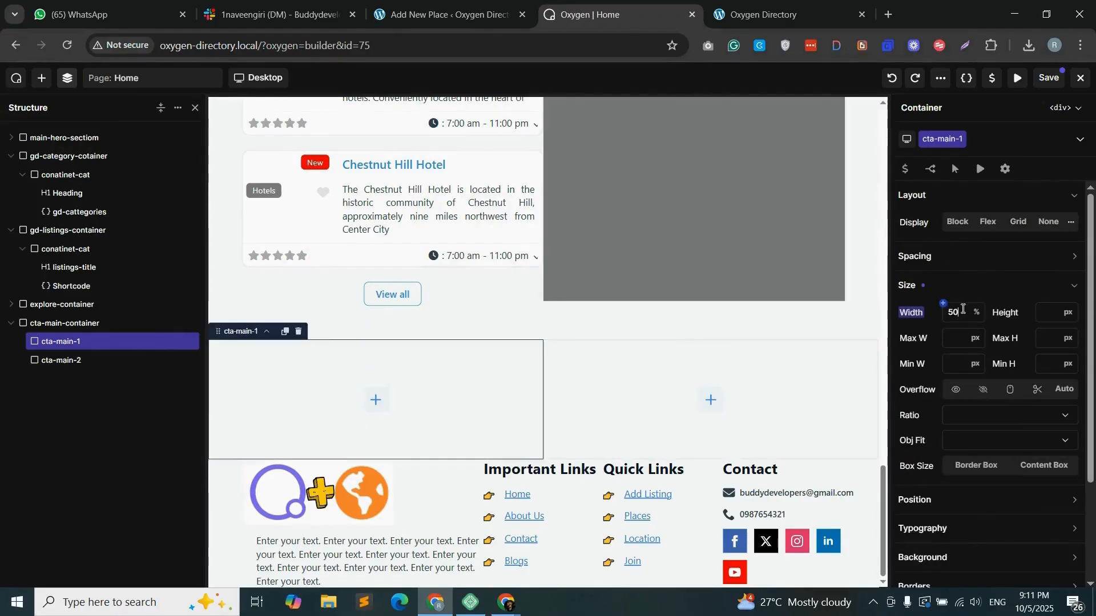
left_click(971, 289)
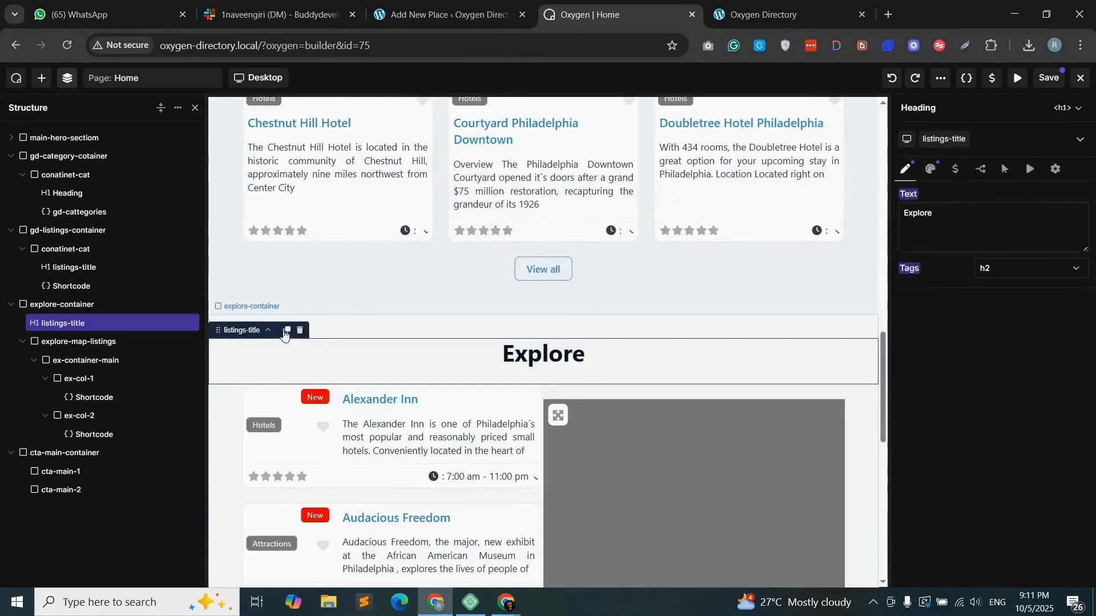
- Duplicate the Explore heading and move the copy into the cta-main-1 container
left_click(285, 331)
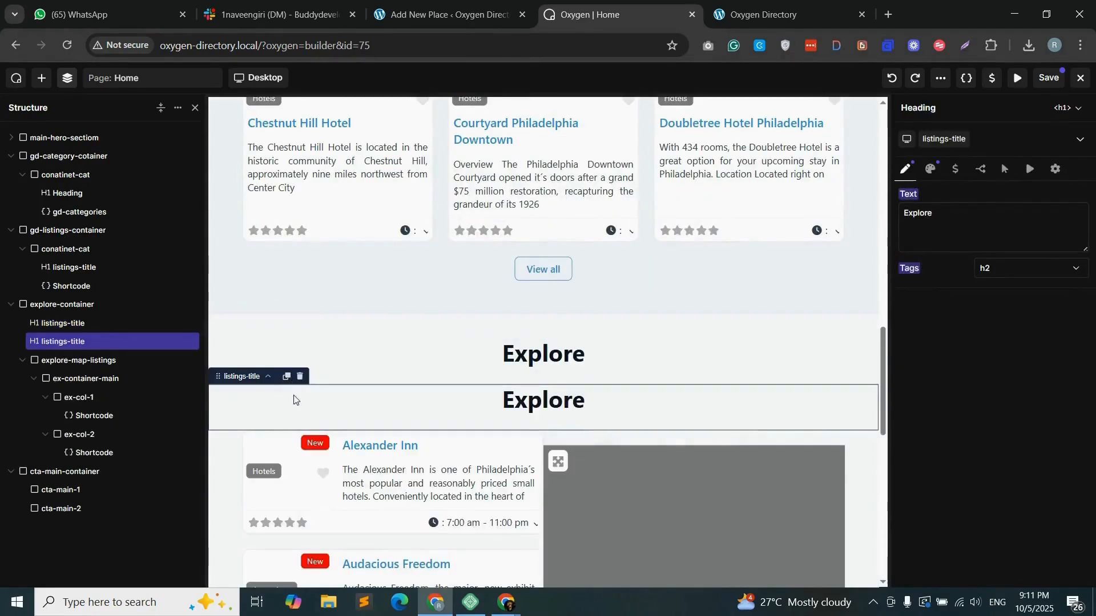
scroll(343, 507, "down", 6)
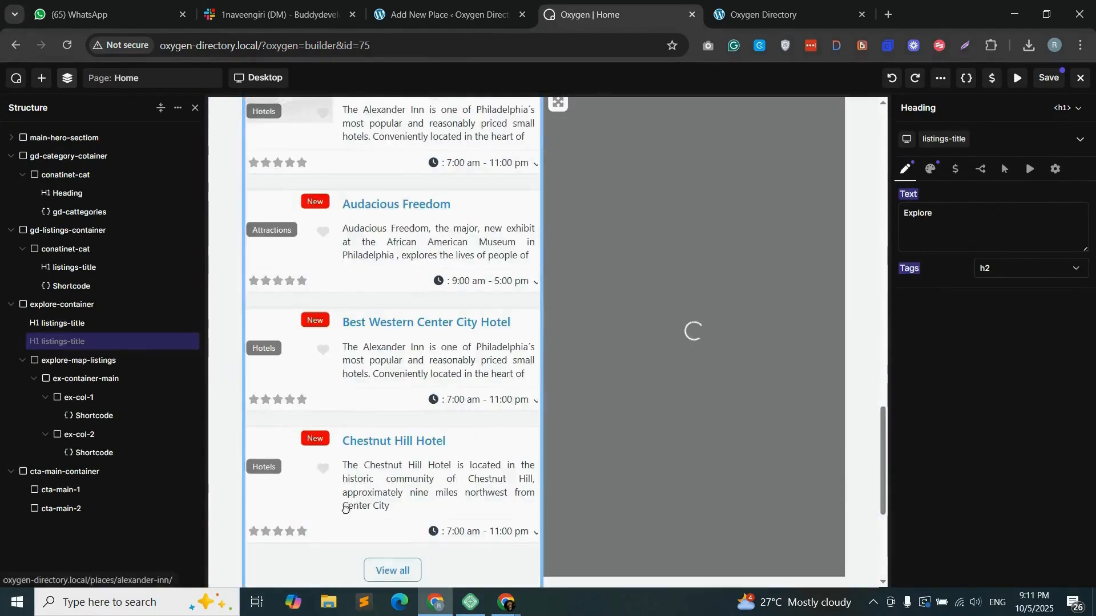
scroll(346, 455, "down", 4)
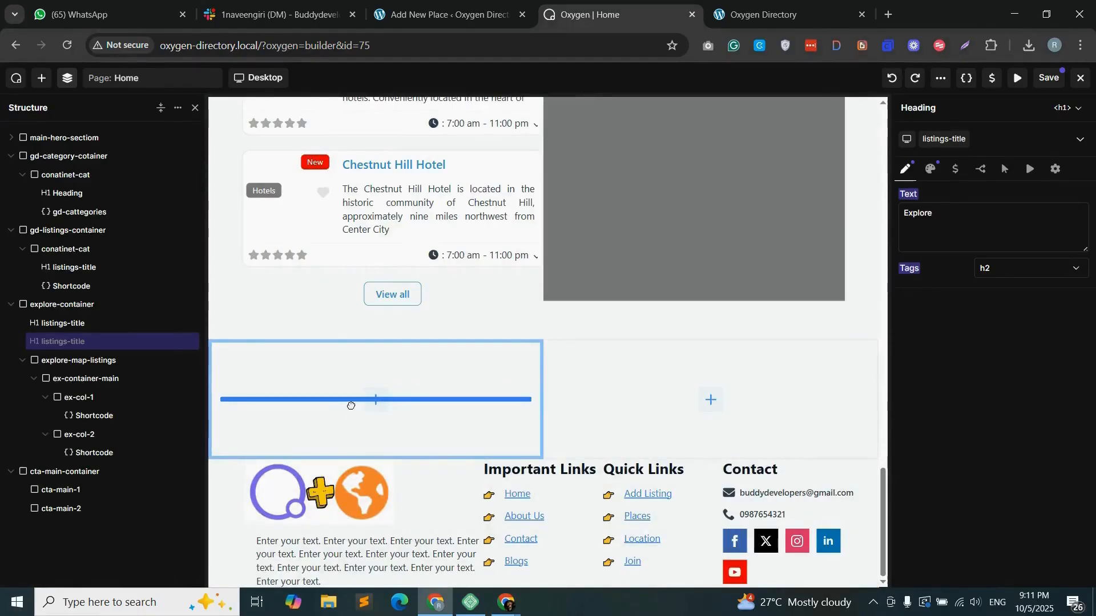
left_click_drag(351, 405, 351, 406)
- Change the copied heading's text to "Add Your Listing Today" and align it left
double_click(917, 213)
type("Add Your")
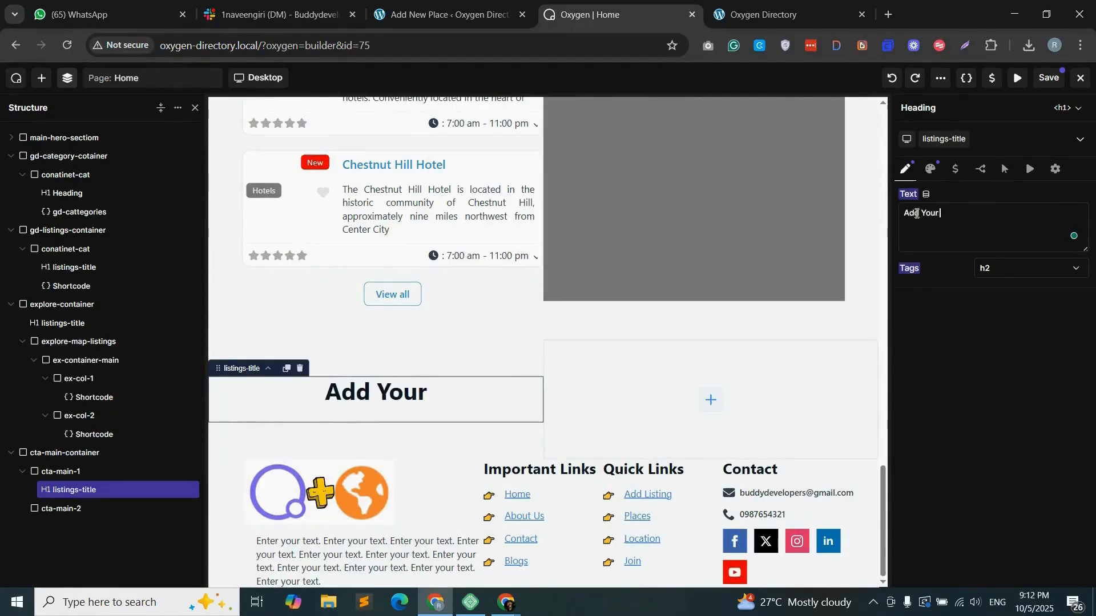
type(" Listing T")
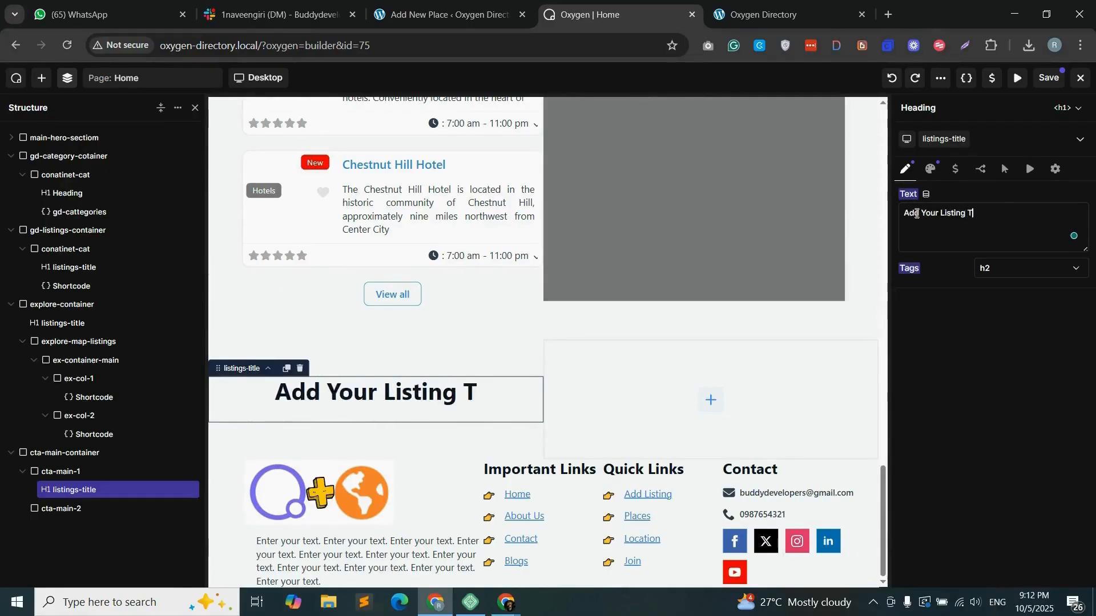
type("oday")
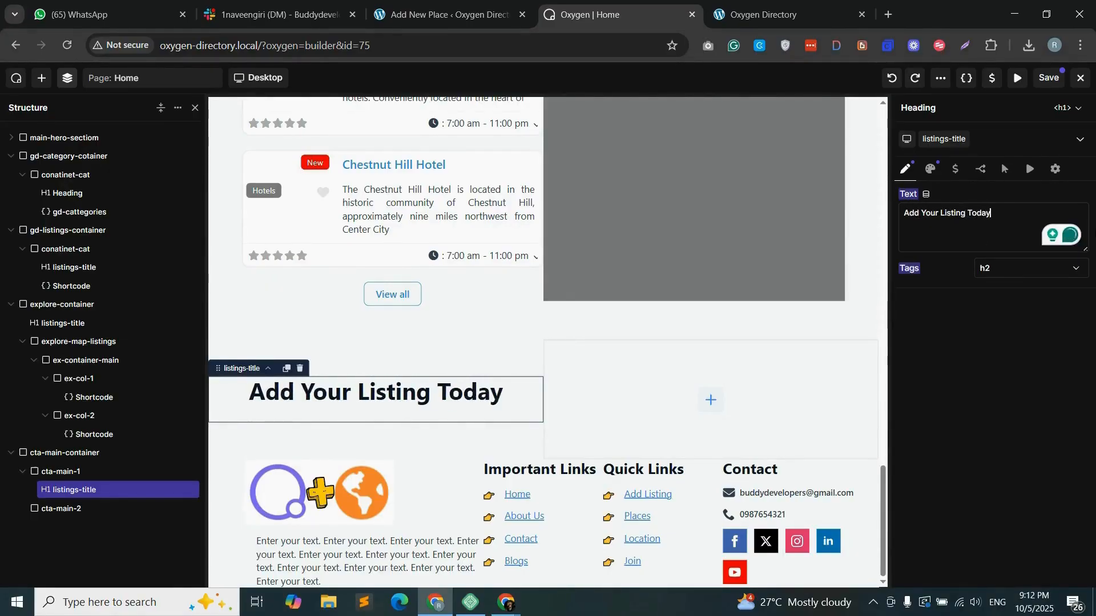
left_click(931, 169)
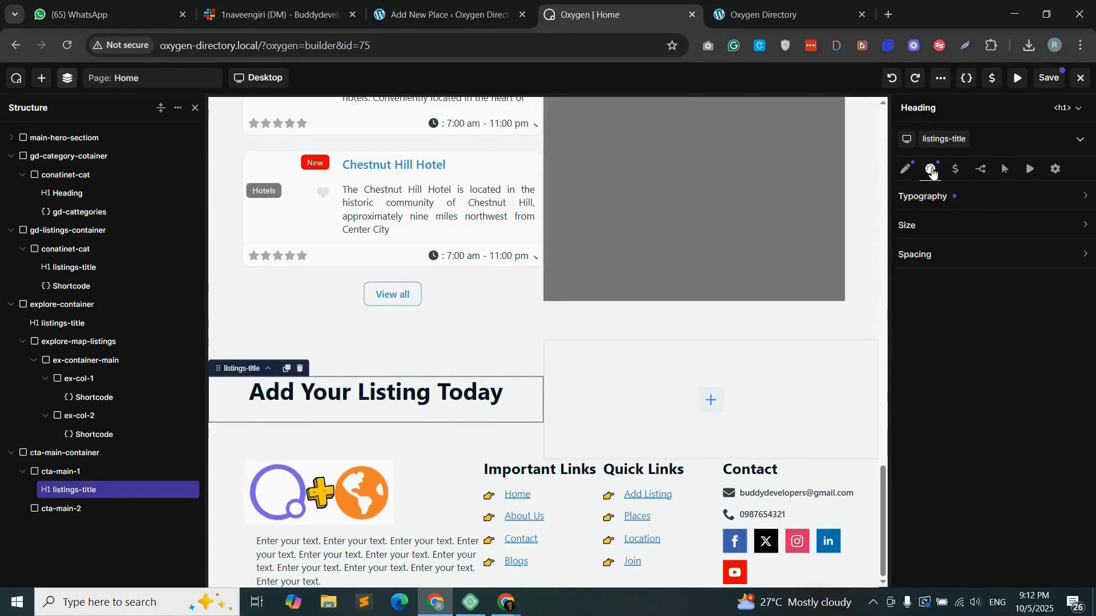
left_click(982, 204)
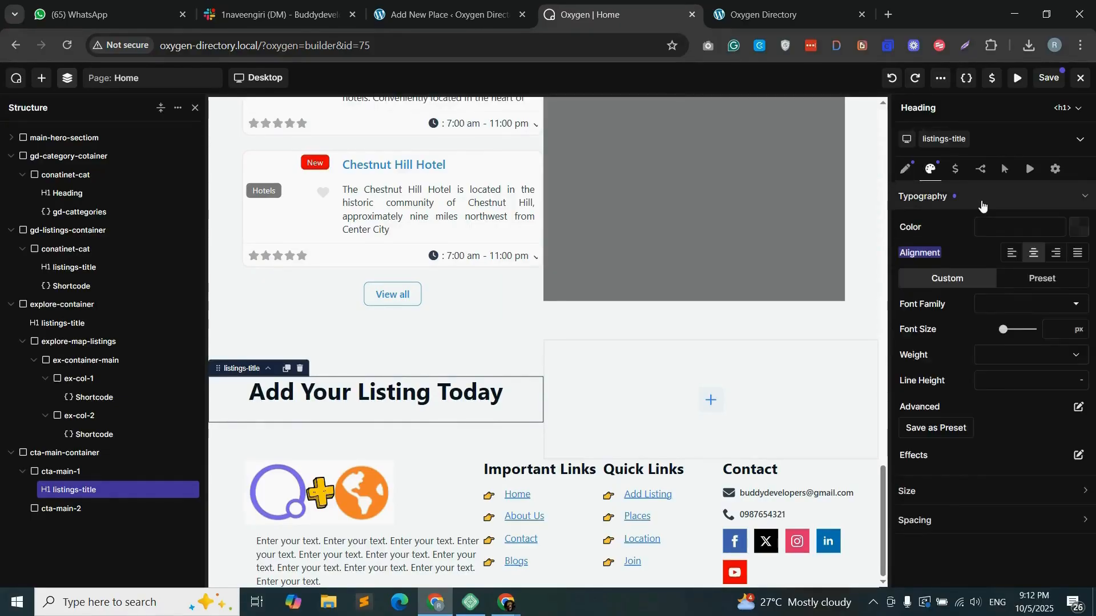
left_click(1012, 254)
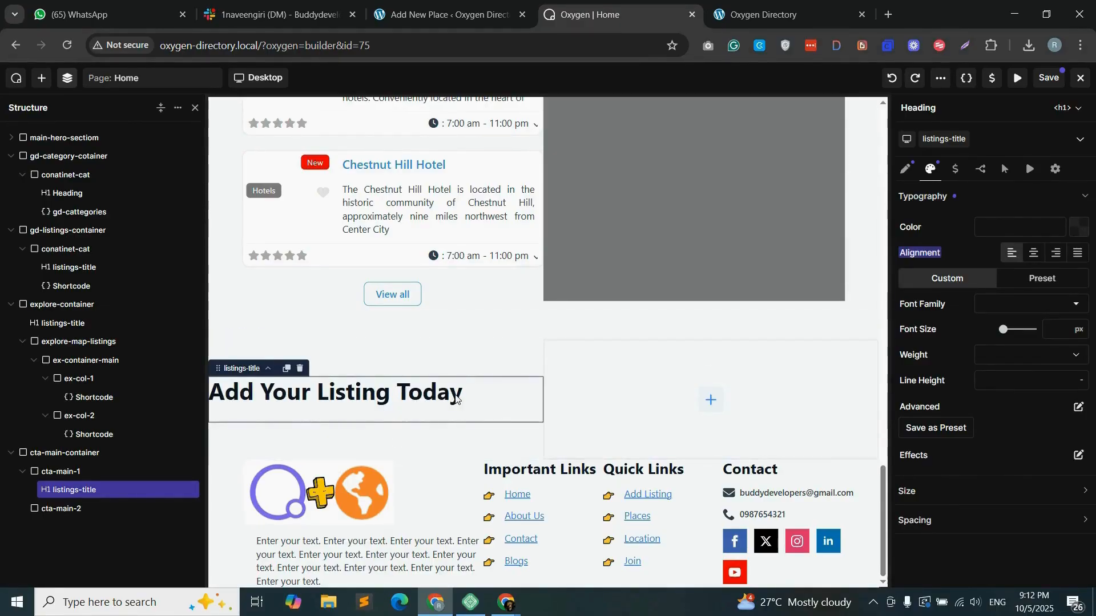
- Add a Text element below the "Add Your Listing Today" heading in cta-main-1
left_click(42, 78)
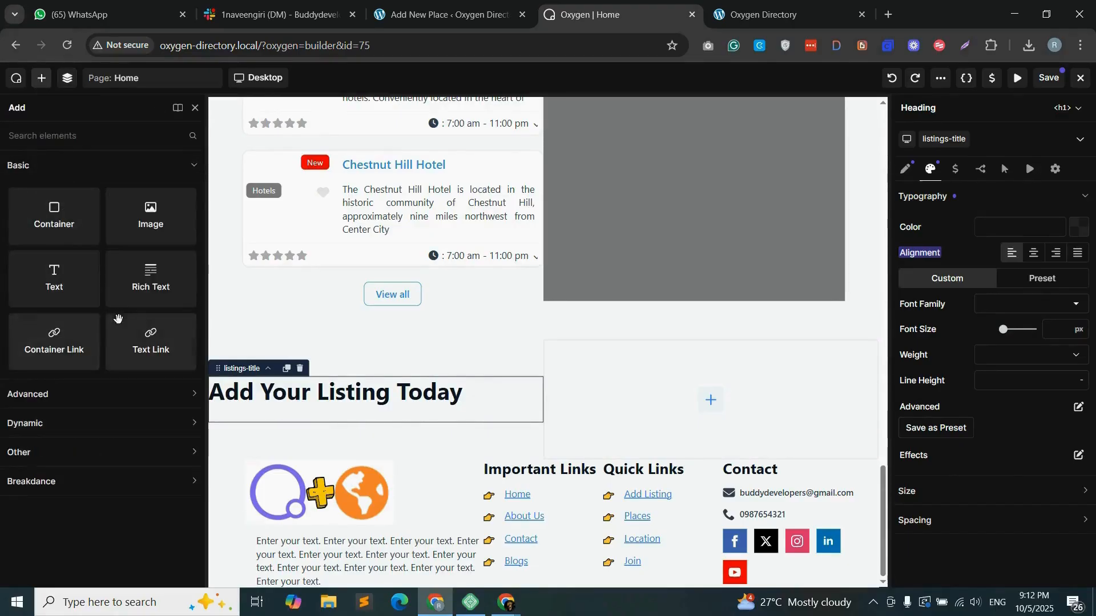
left_click_drag(335, 399, 340, 402)
left_click_drag(800, 343, 800, 342)
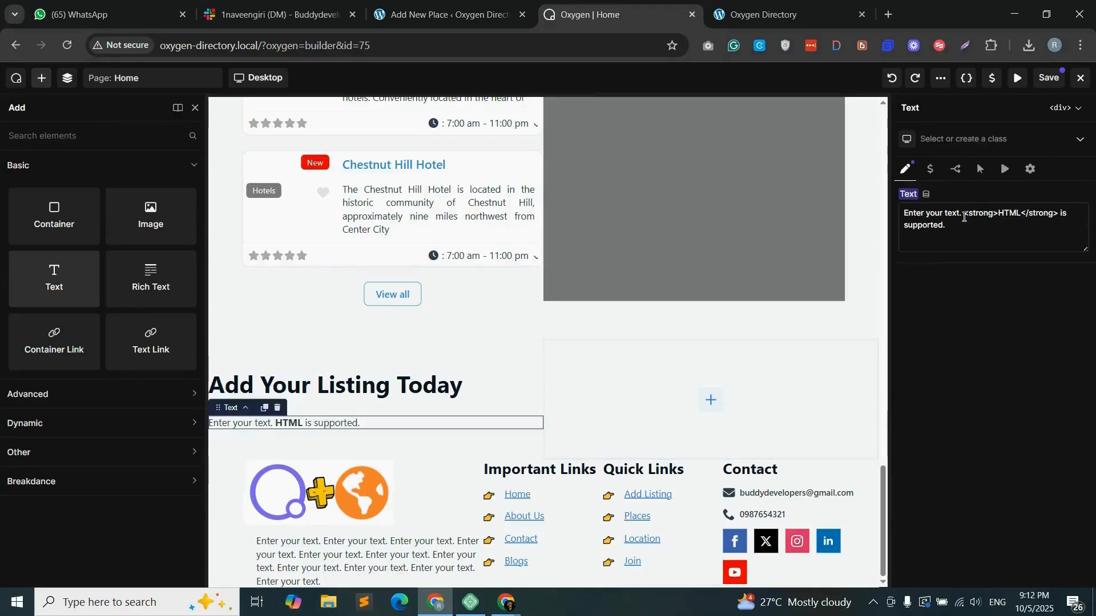
- Replace the new Text element's default content with "Enter your text." repeated ten times
left_click_drag(961, 214, 905, 213)
key("ctrl+x")
key("ctrl+a")
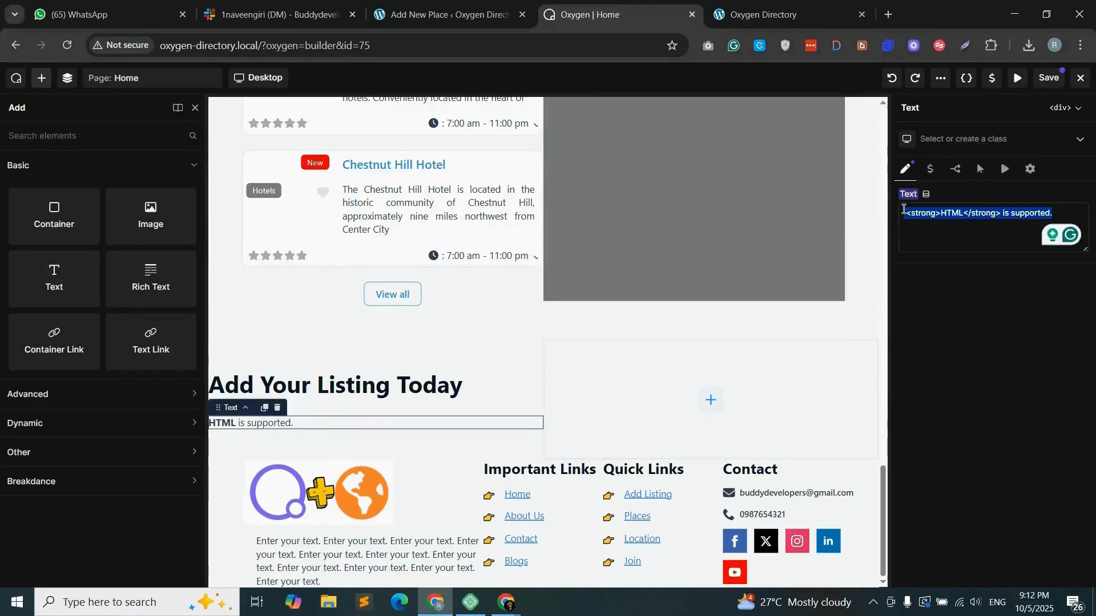
key("ctrl+v")
key("ctrl+v")
key("ctrl+v")
key("ctrl+v")
key("ctrl+v")
key("ctrl+v")
key("ctrl+v")
key("ctrl+v")
key("ctrl+v")
key("ctrl+v")
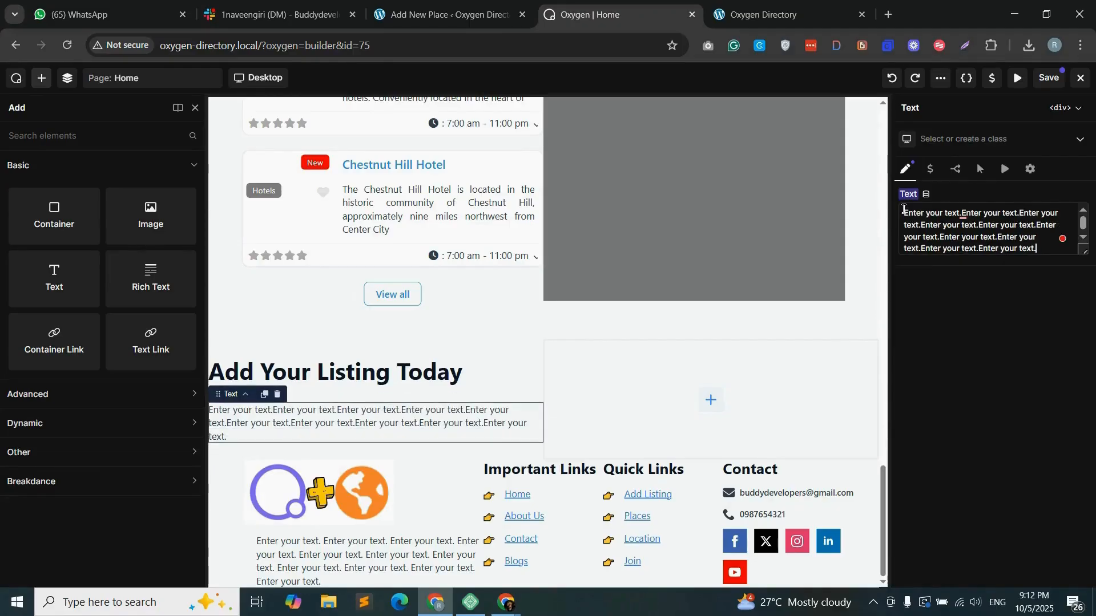
- Find the Button element and add it inside the cta-main-2 container
left_click(711, 402)
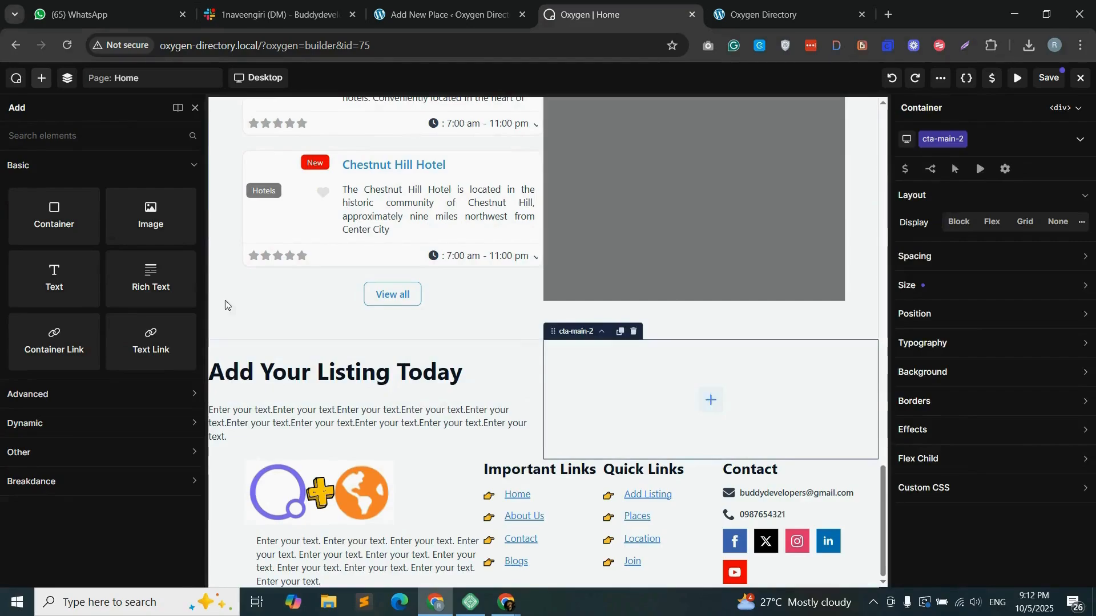
left_click(103, 134)
type("butt")
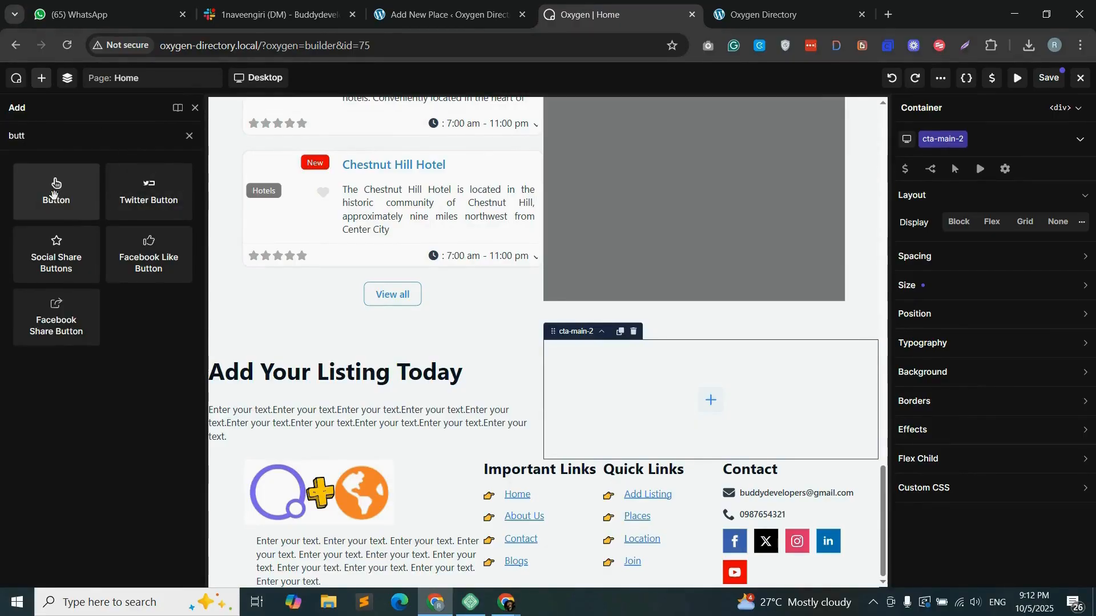
left_click_drag(581, 380, 683, 399)
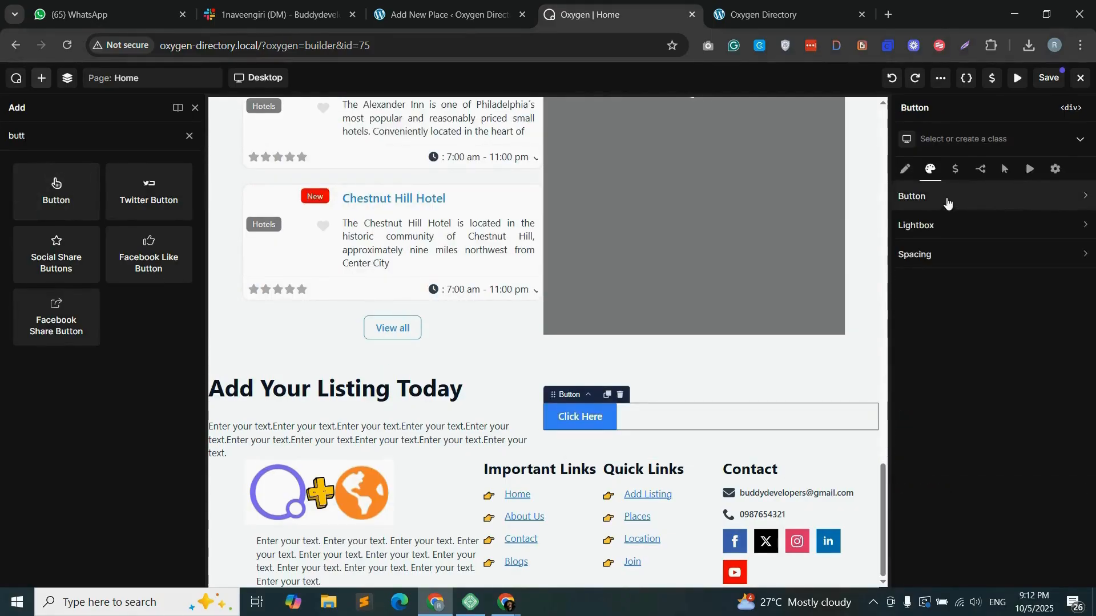
- Switch the button to the Custom style and set its size to Large
left_click(948, 200)
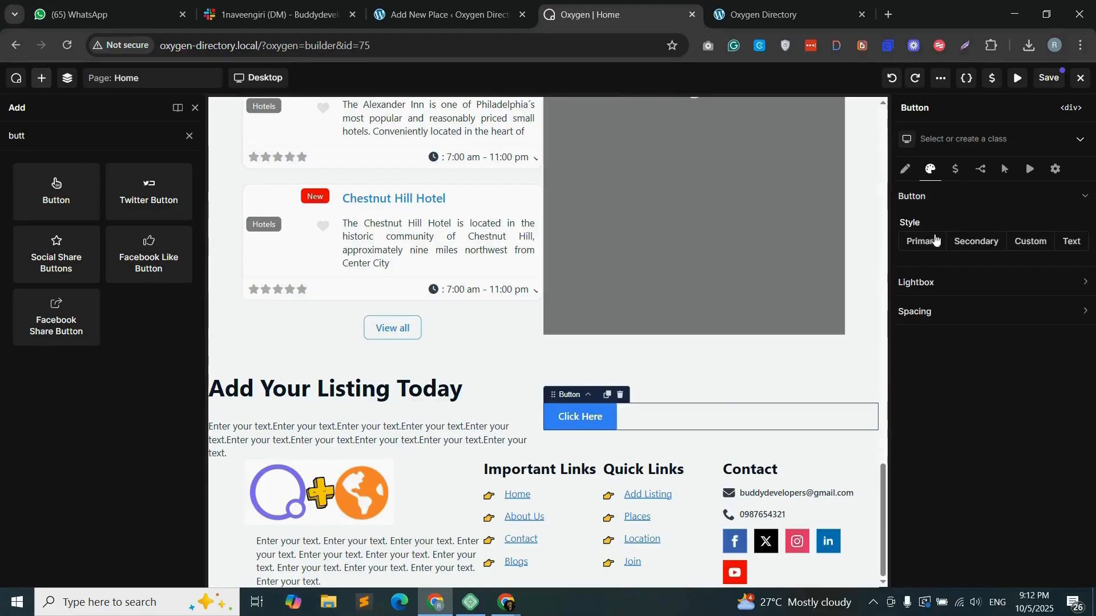
left_click(1032, 242)
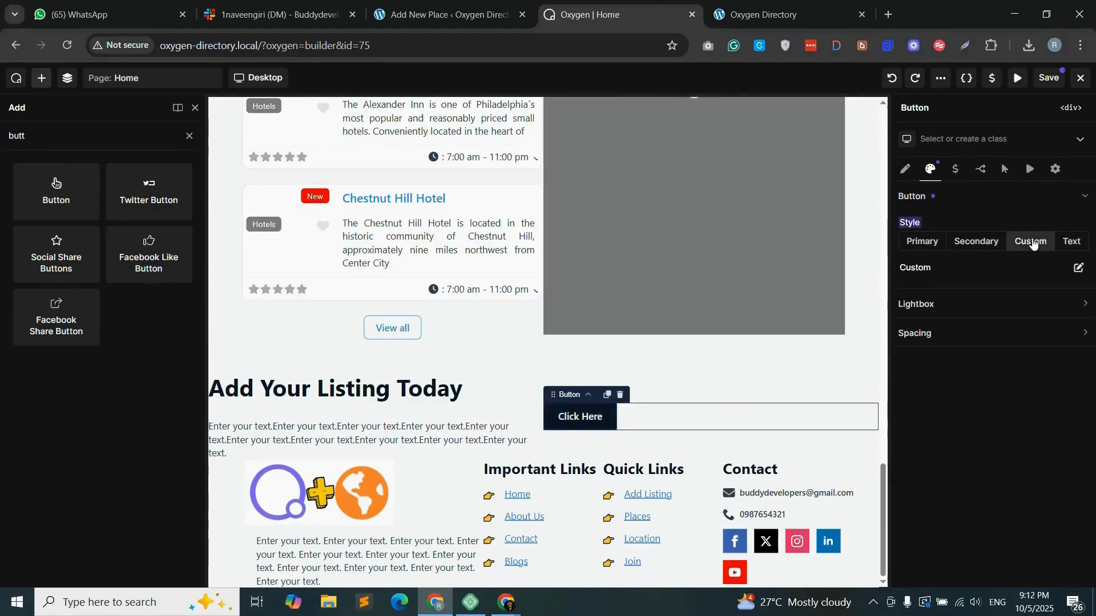
left_click(1077, 270)
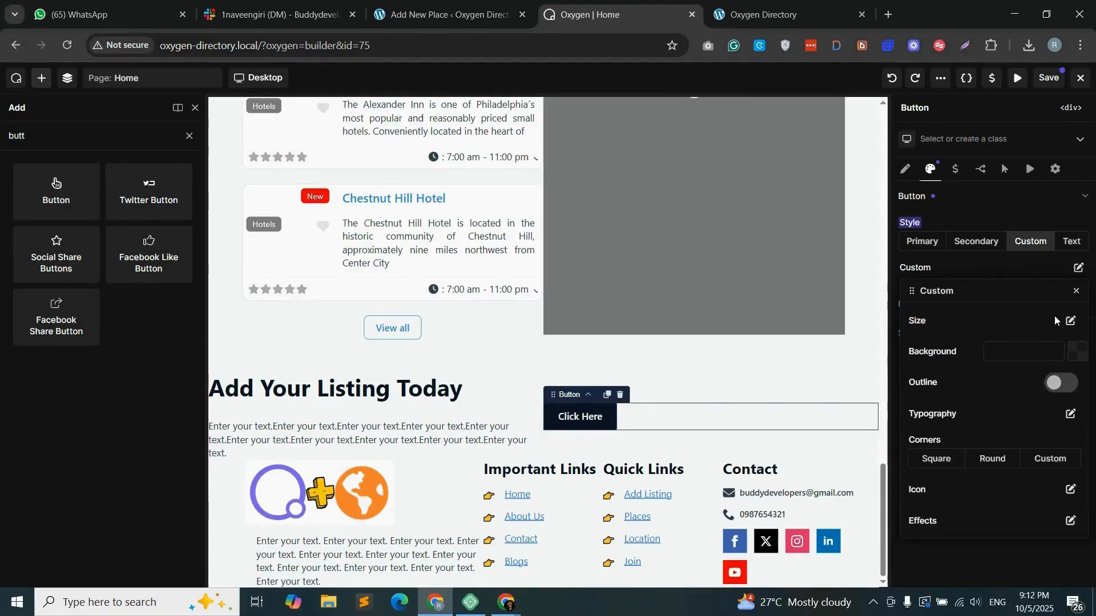
left_click(1071, 323)
left_click(1020, 352)
left_click(998, 427)
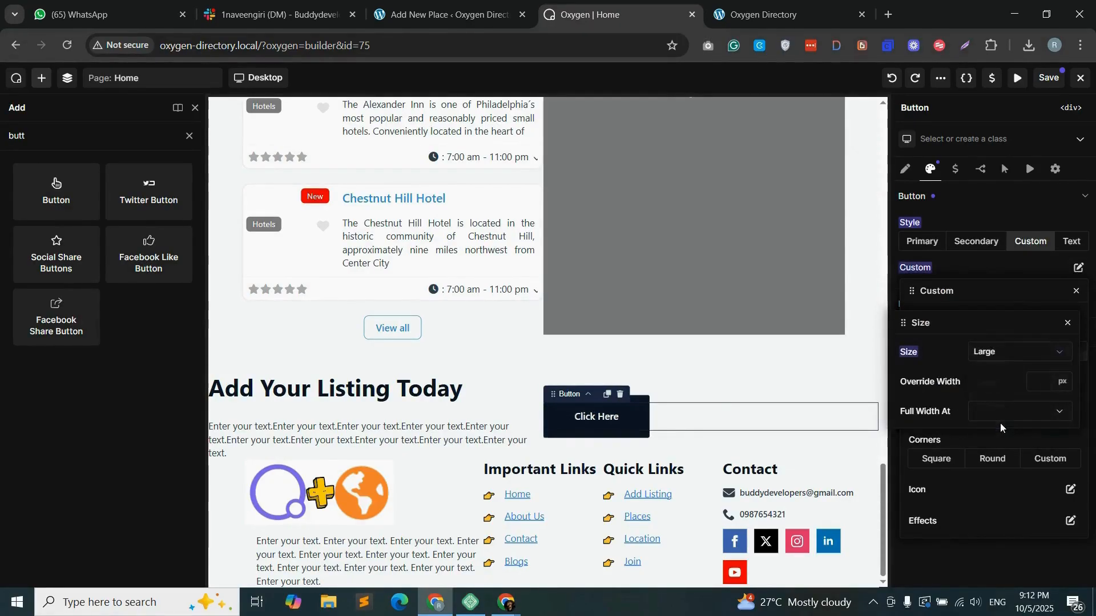
left_click(1010, 353)
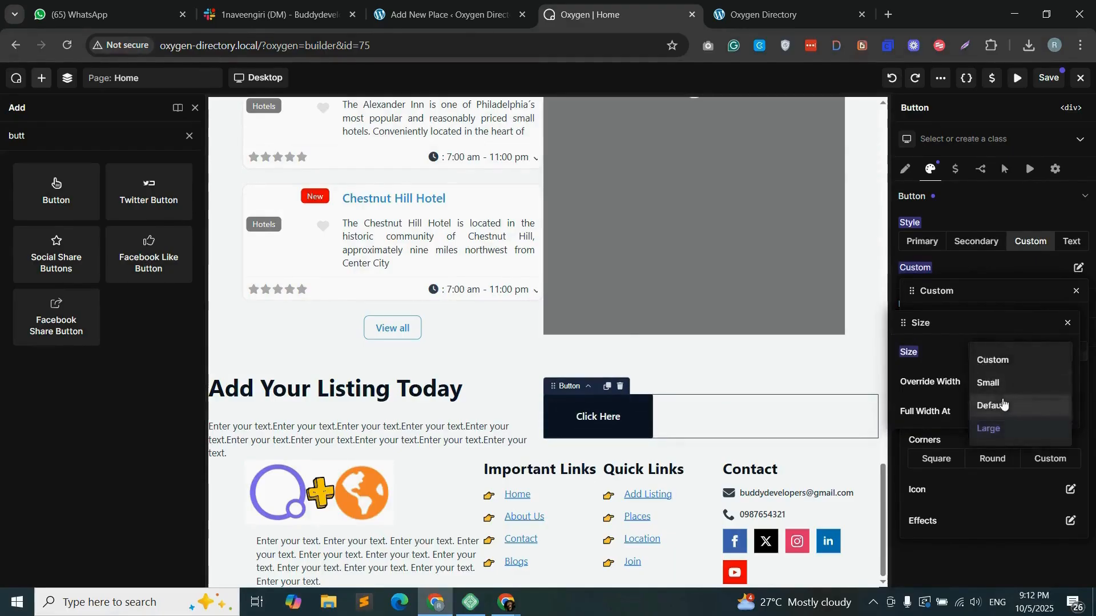
- Give the button Round corners and add the "arrow up right" icon from the icon library
left_click(989, 465)
left_click(946, 464)
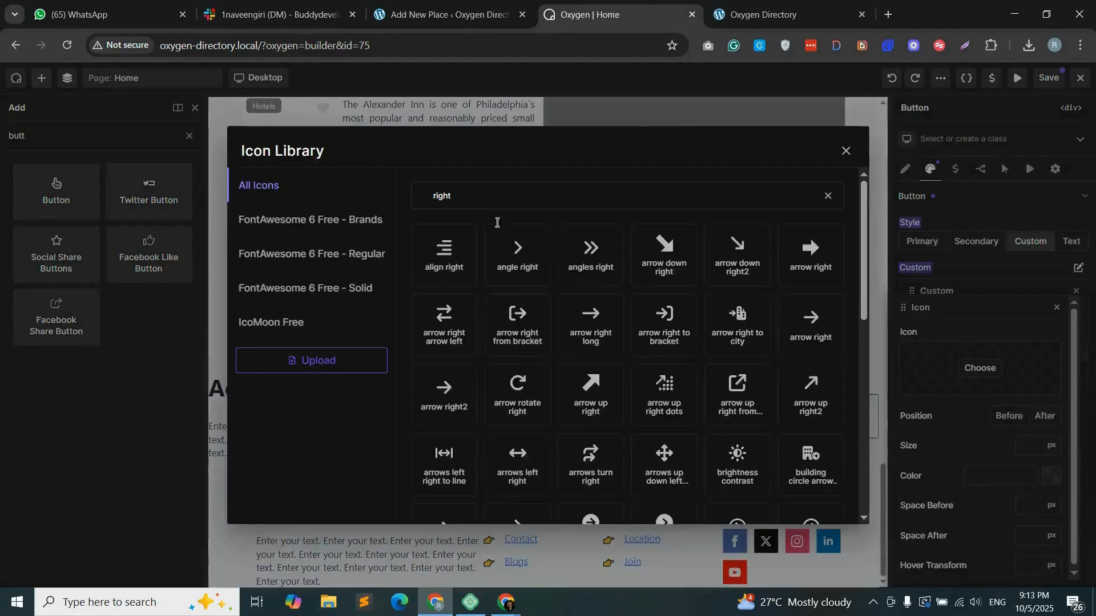
left_click(597, 393)
- Change the button's text to "Add Listing"
left_click(905, 169)
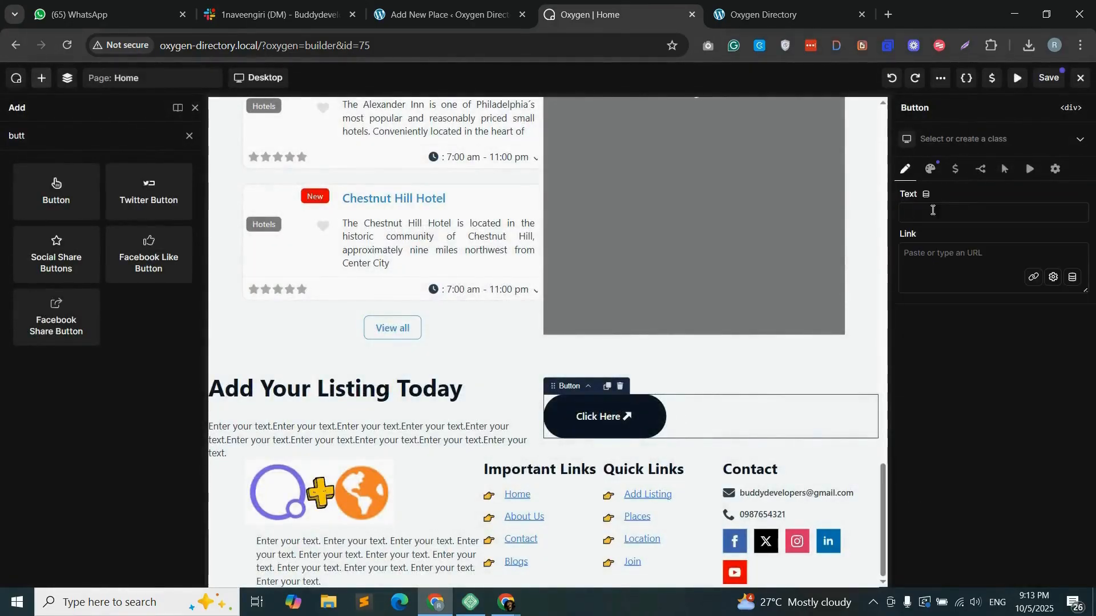
type("A")
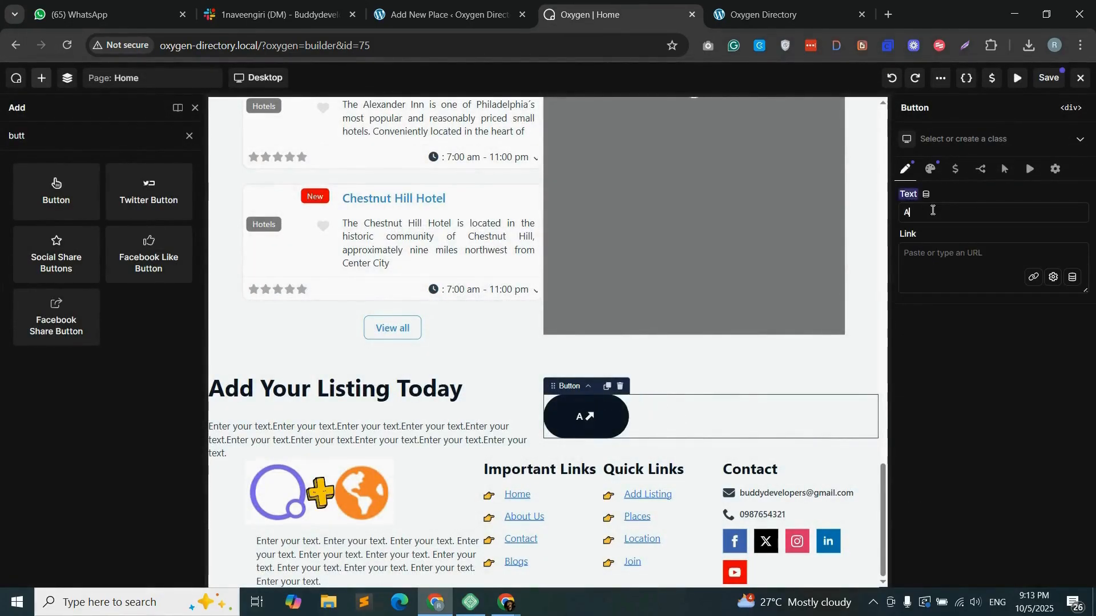
type("dd Listing")
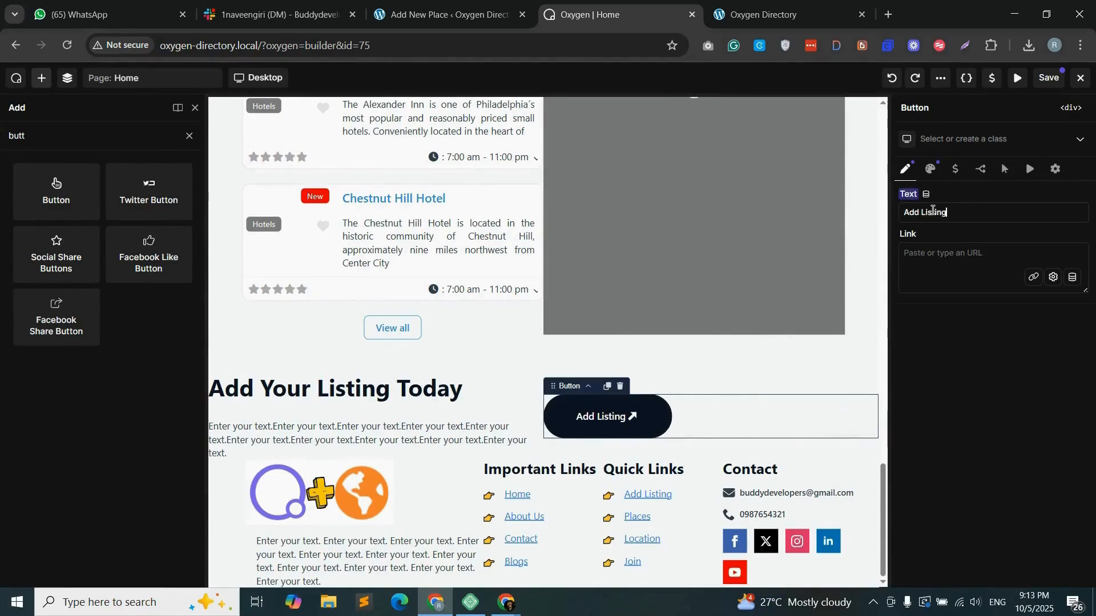
left_click(963, 257)
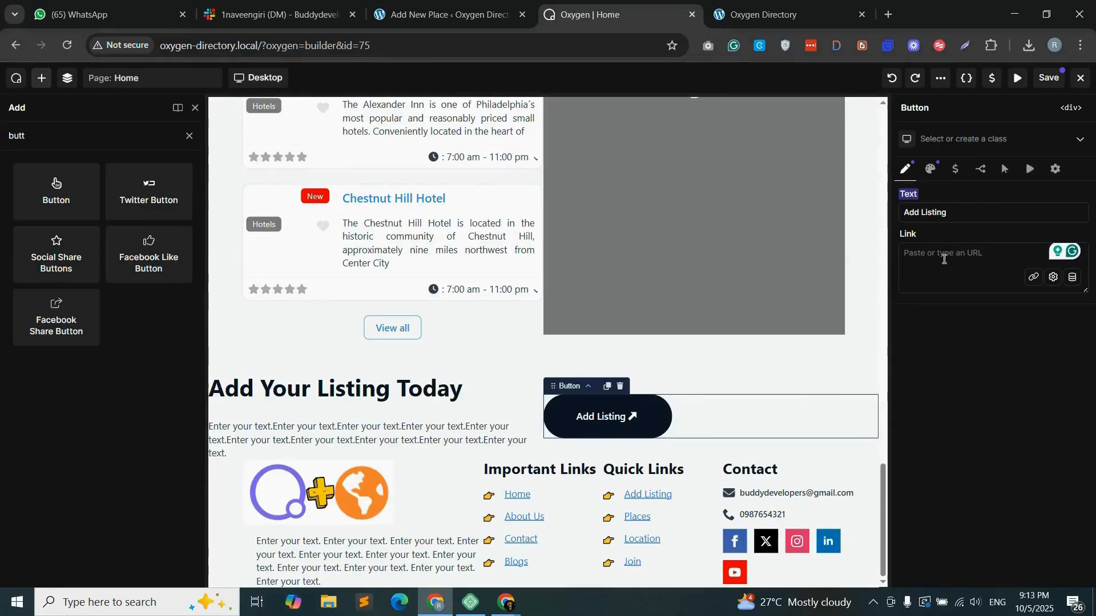
- Lay out cta-main-2 as a flex row with its horizontal alignment set to Right
left_click(68, 79)
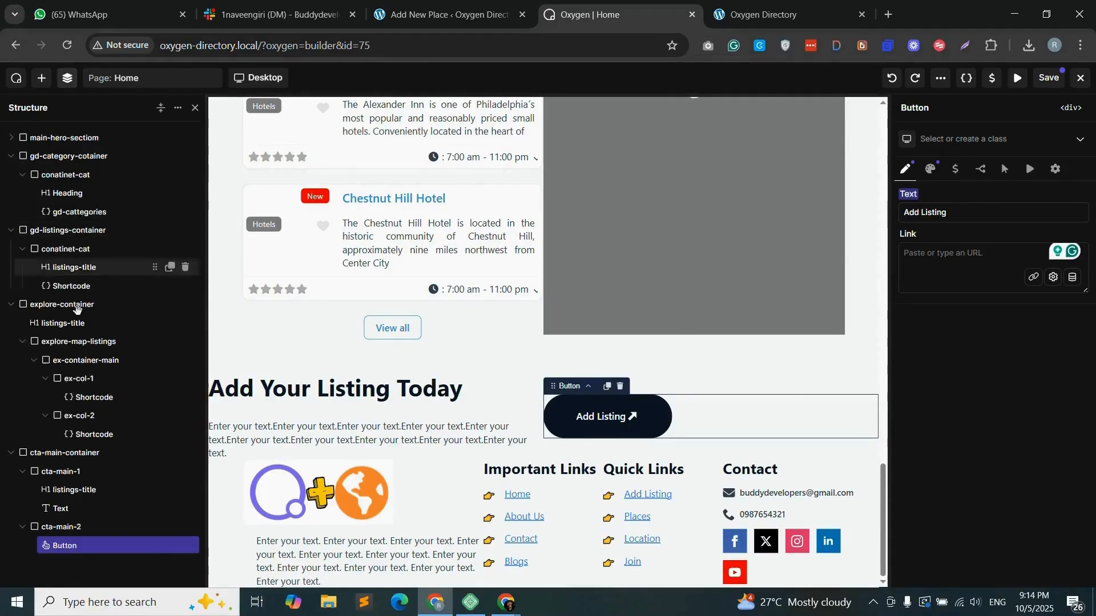
left_click(84, 527)
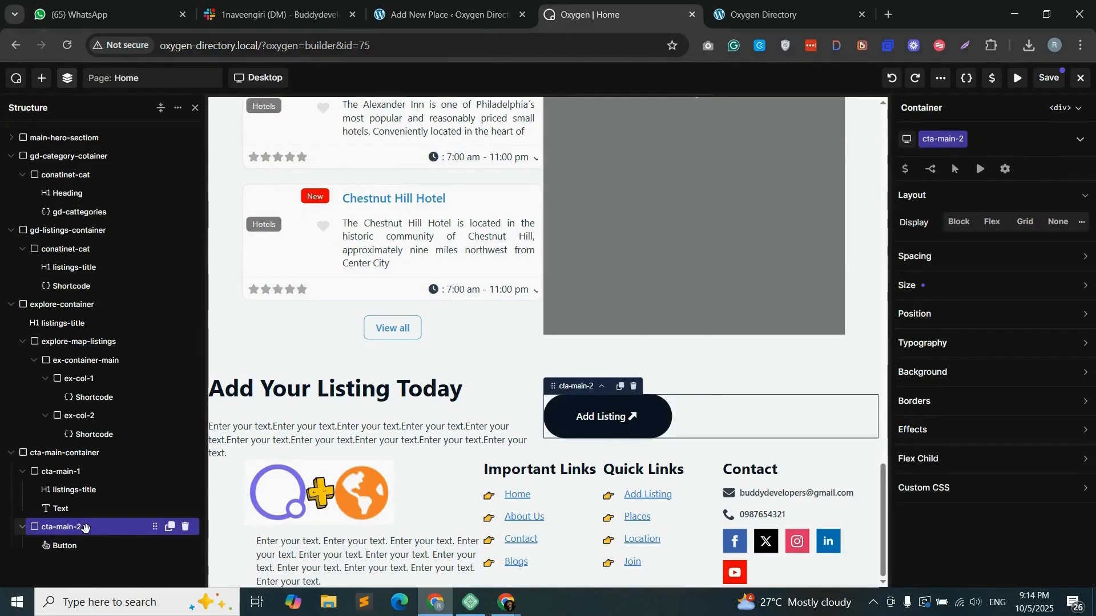
left_click(991, 225)
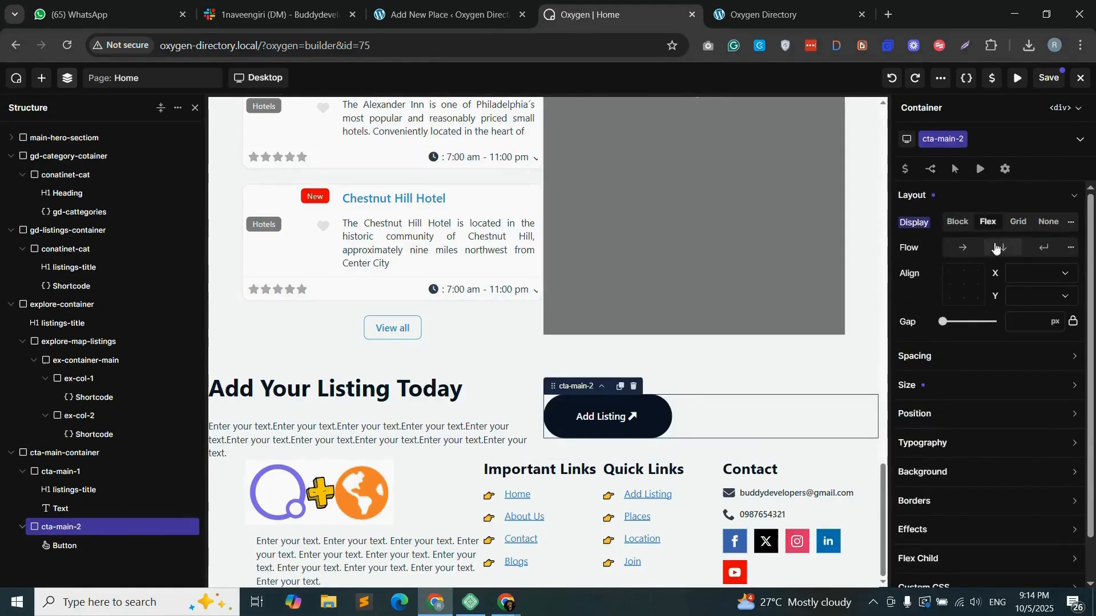
left_click(963, 250)
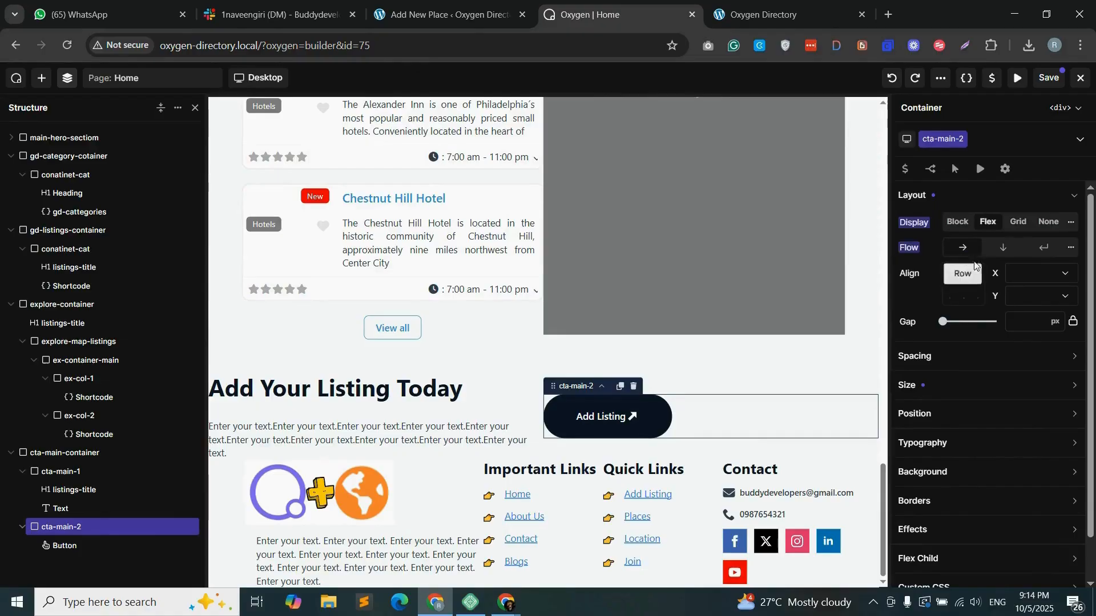
left_click(1044, 275)
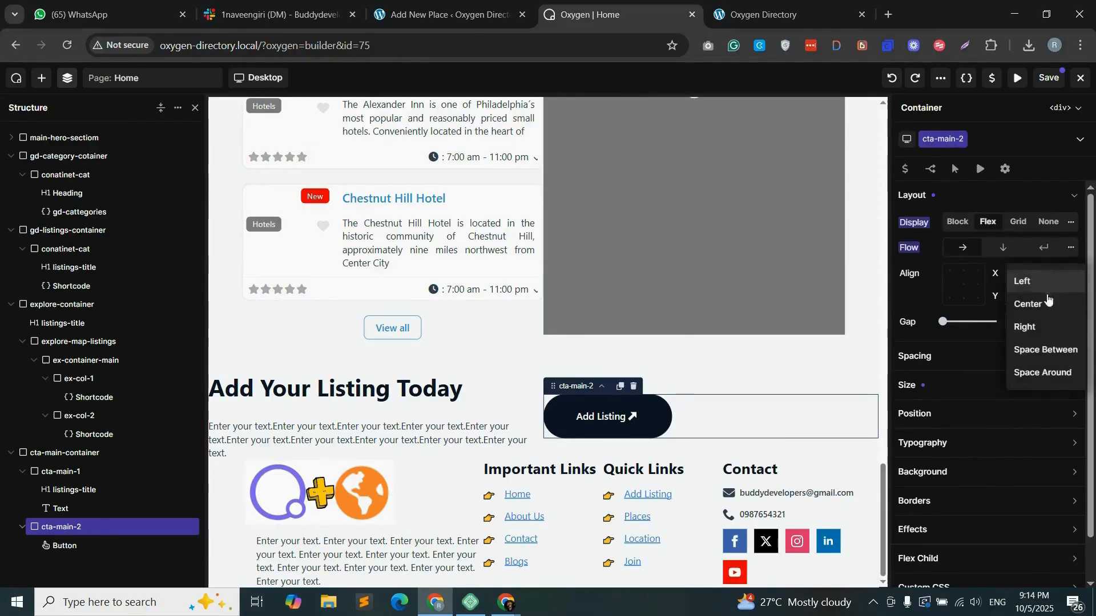
left_click(1036, 327)
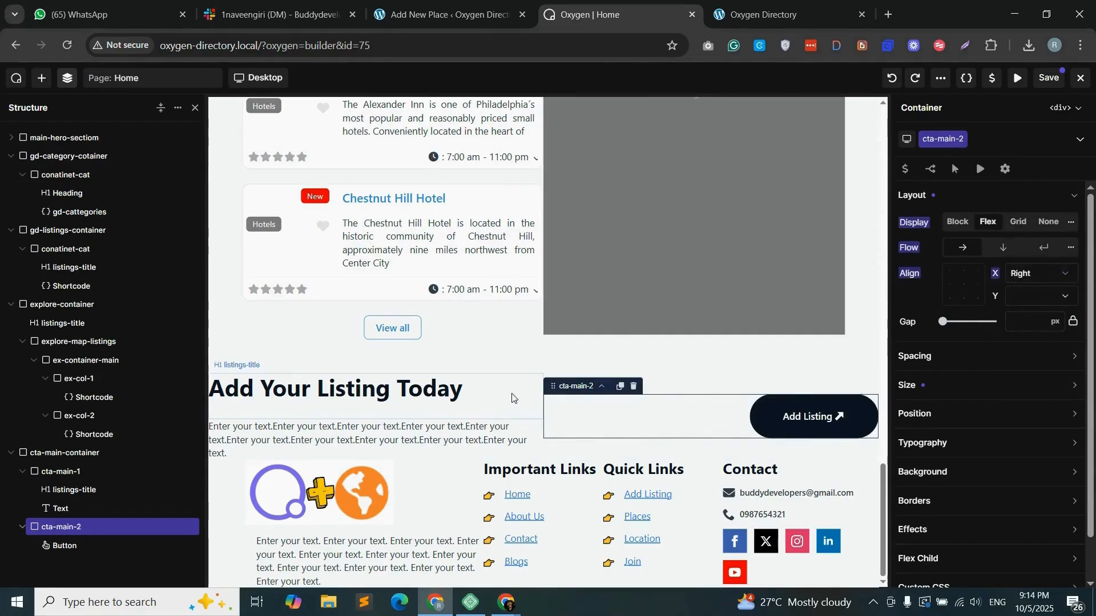
- Set the top and bottom padding of cta-main-container to 40 px
left_click(63, 454)
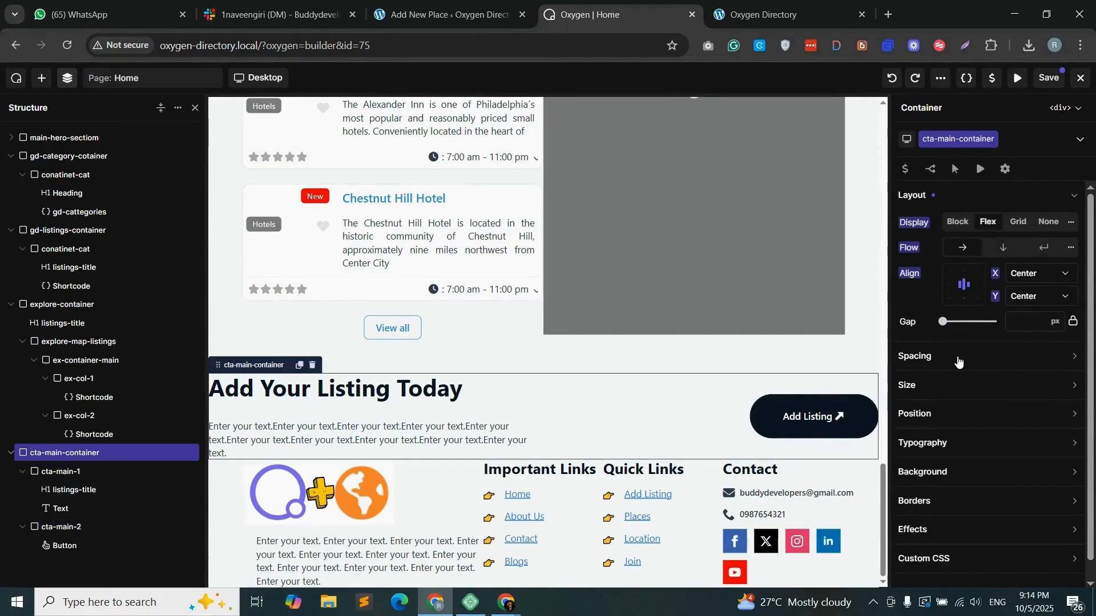
left_click(958, 358)
left_click(988, 403)
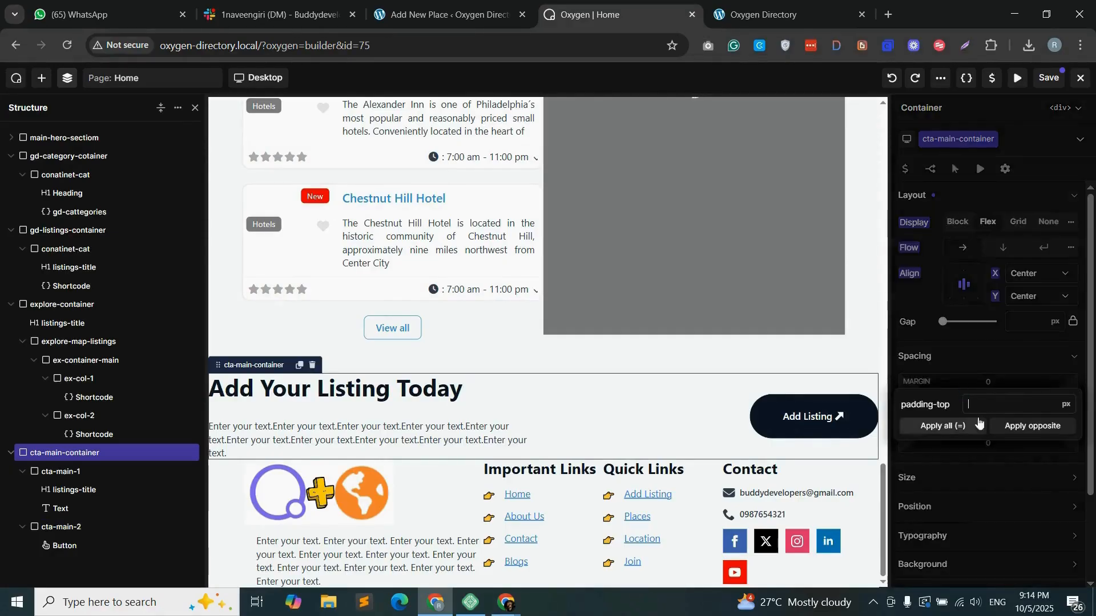
type("40")
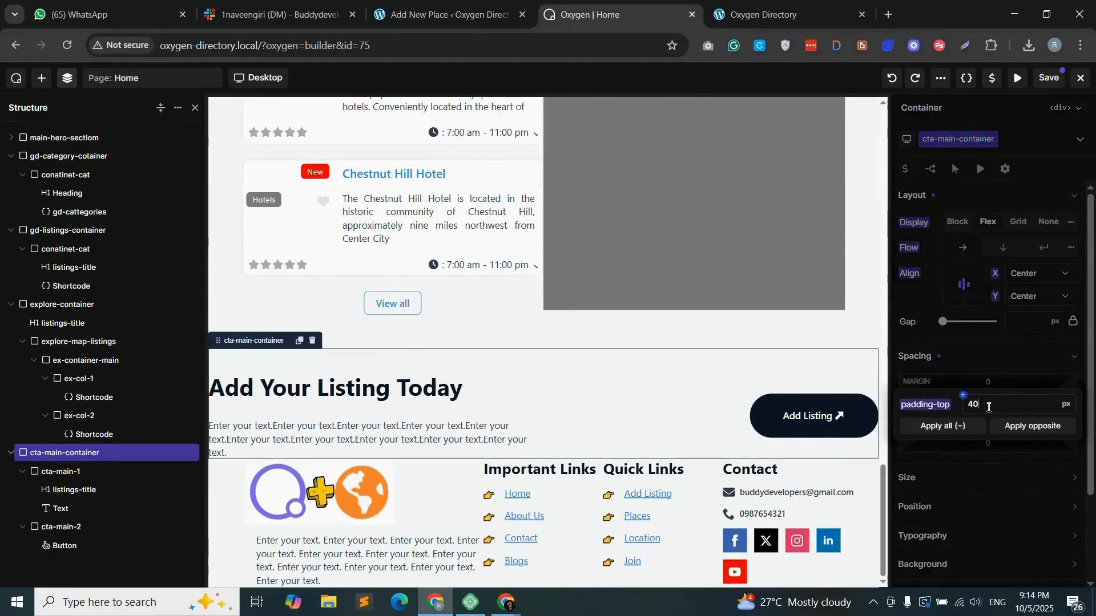
left_click(1037, 427)
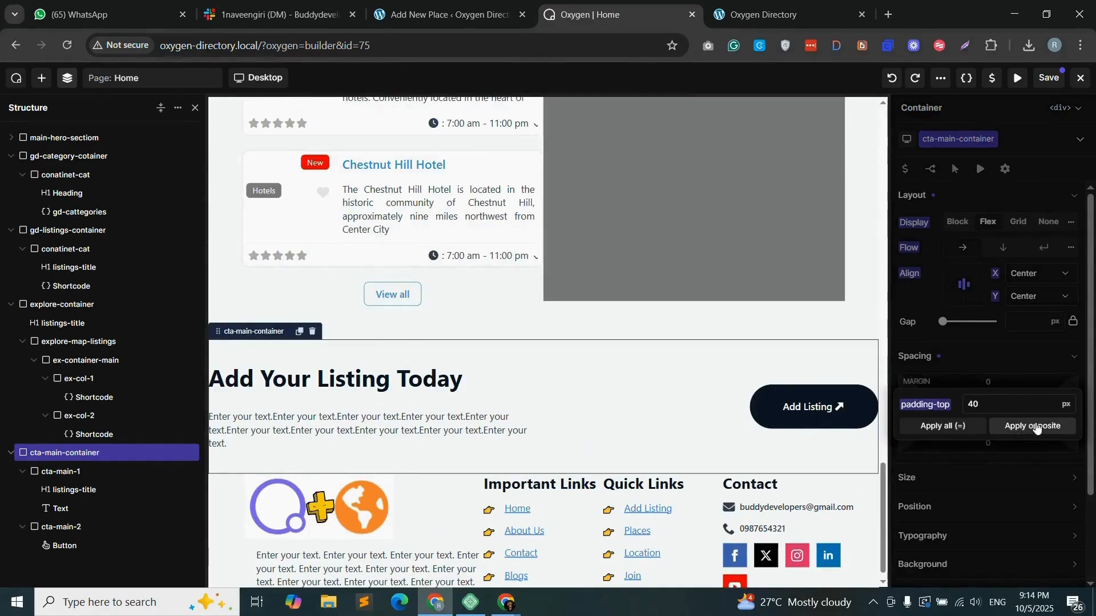
left_click(980, 445)
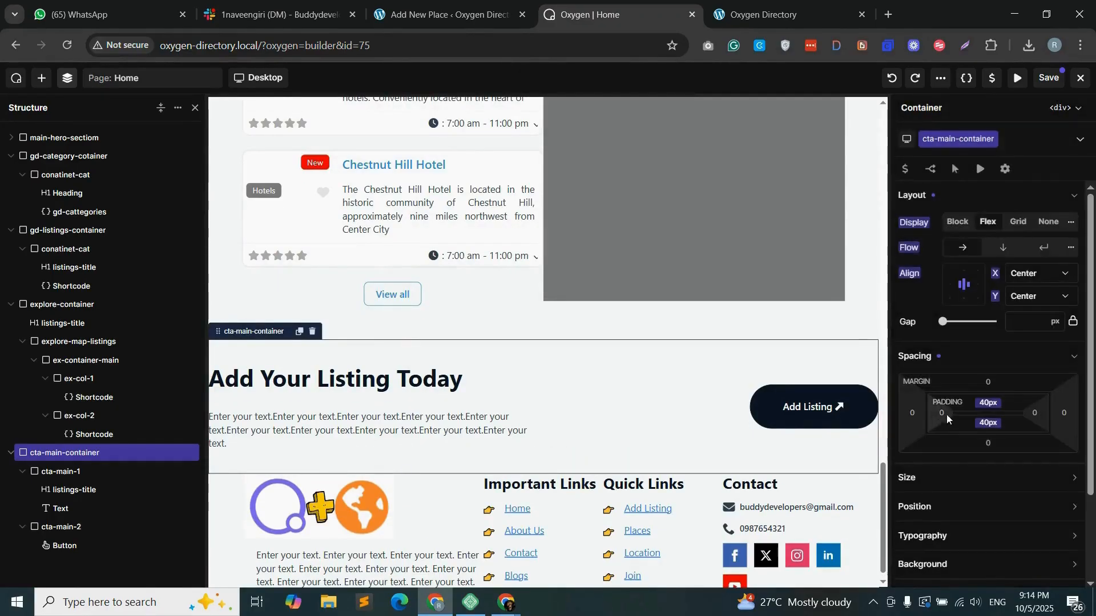
- Give cta-main-container an orange background color
left_click(944, 413)
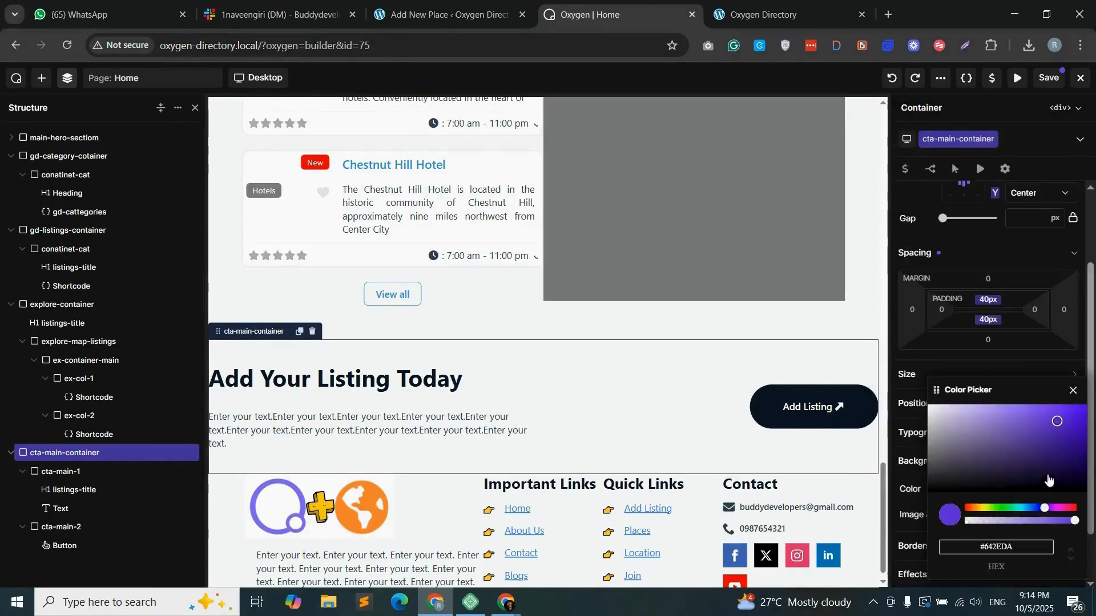
left_click_drag(1067, 446, 1073, 448)
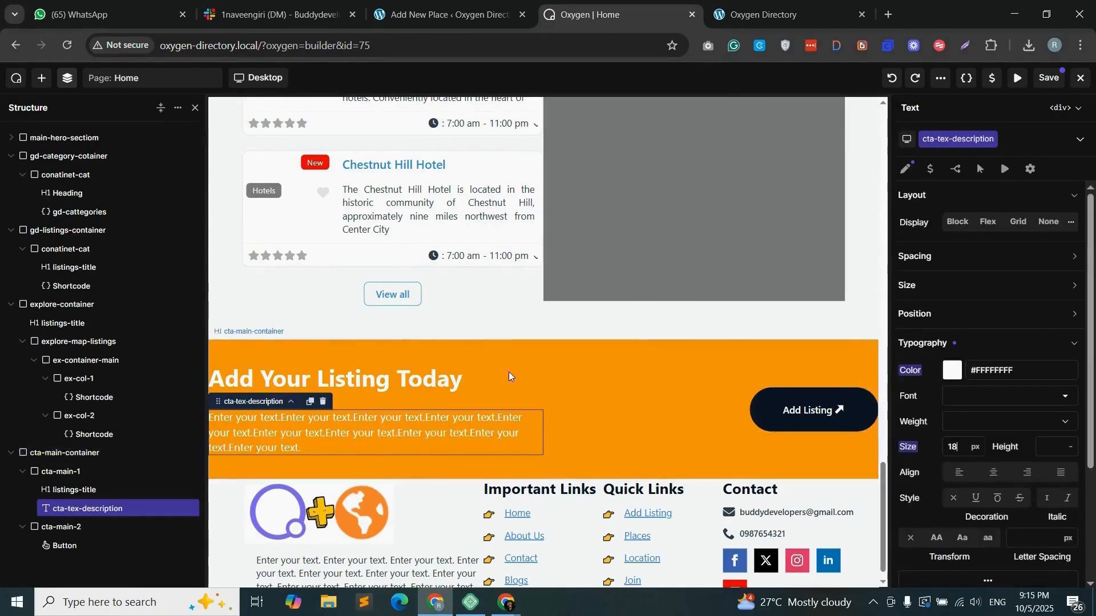
- Set the left and right padding of cta-main-container to 60 px
left_click(83, 454)
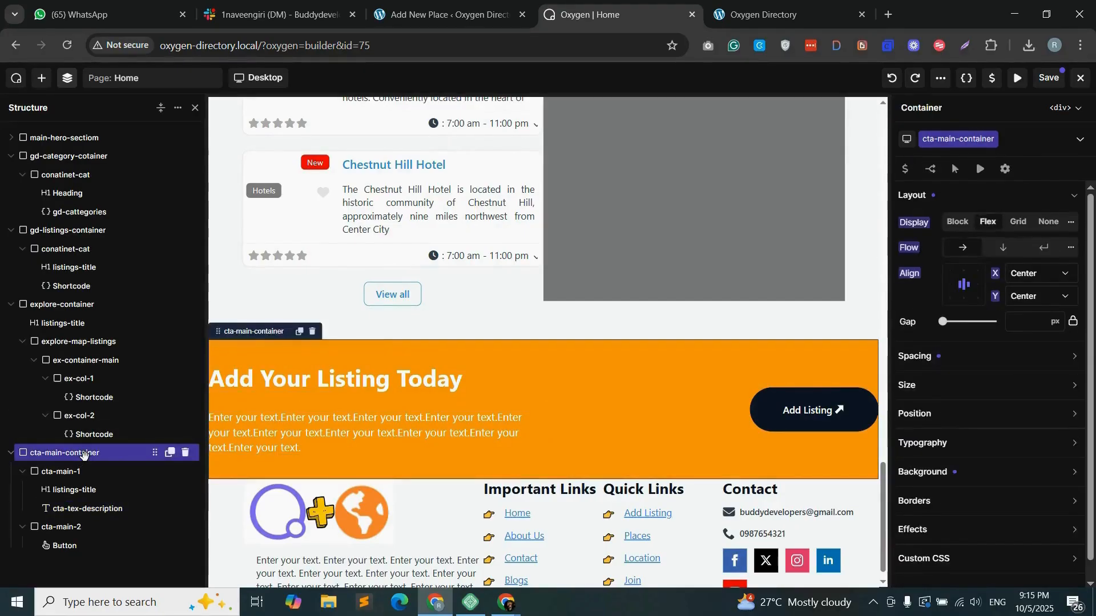
left_click(963, 357)
left_click(942, 414)
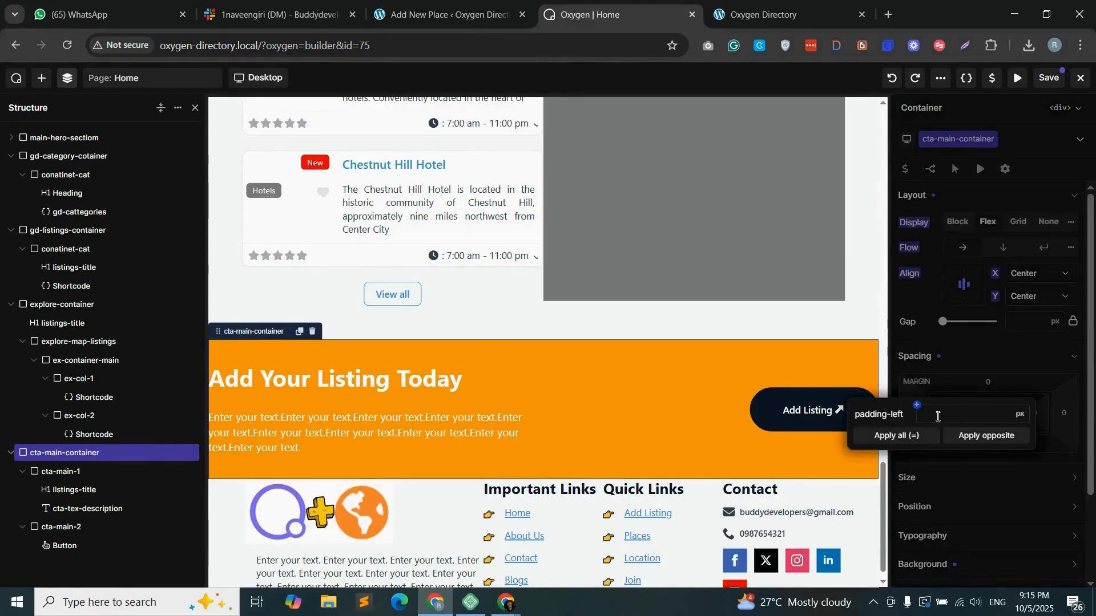
type("40")
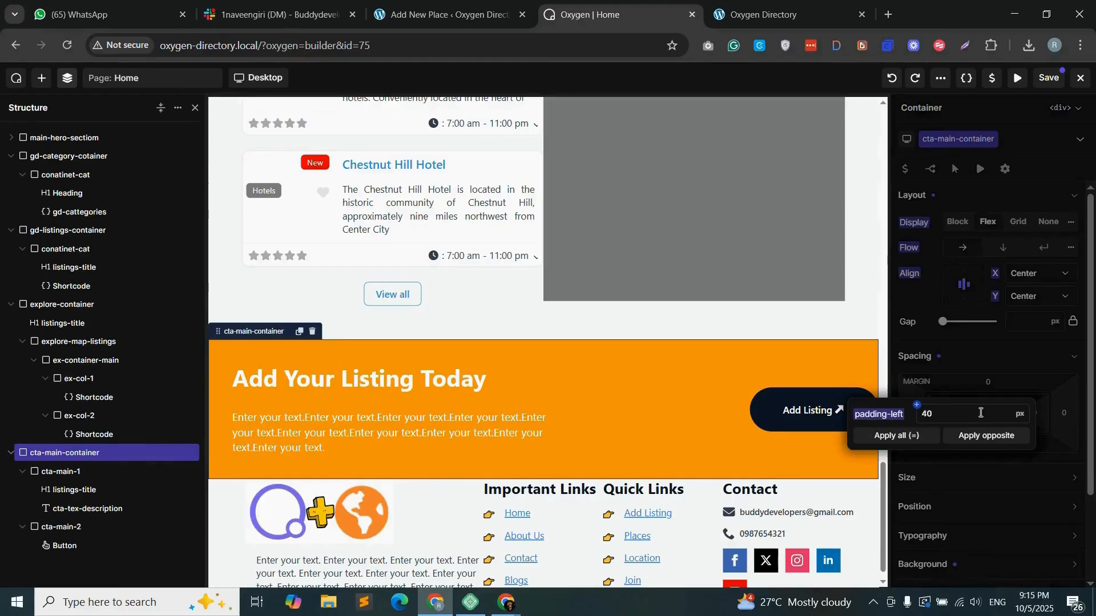
key("BackSpace")
key("BackSpace")
type("60")
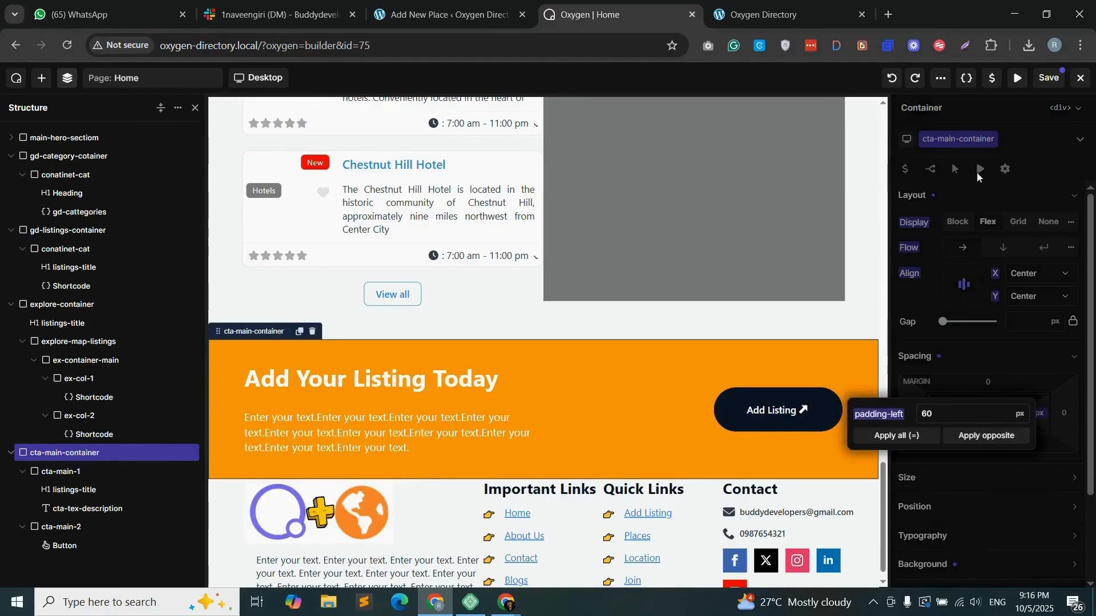
- Save the page and check the call-to-action section on the reloaded live home page
left_click(1046, 76)
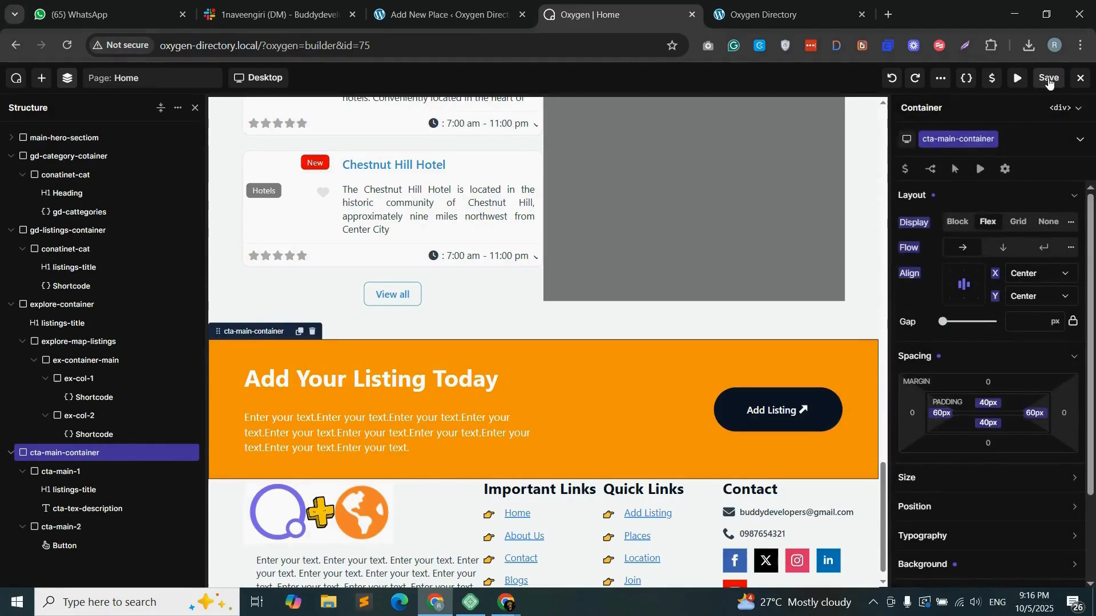
left_click(790, 12)
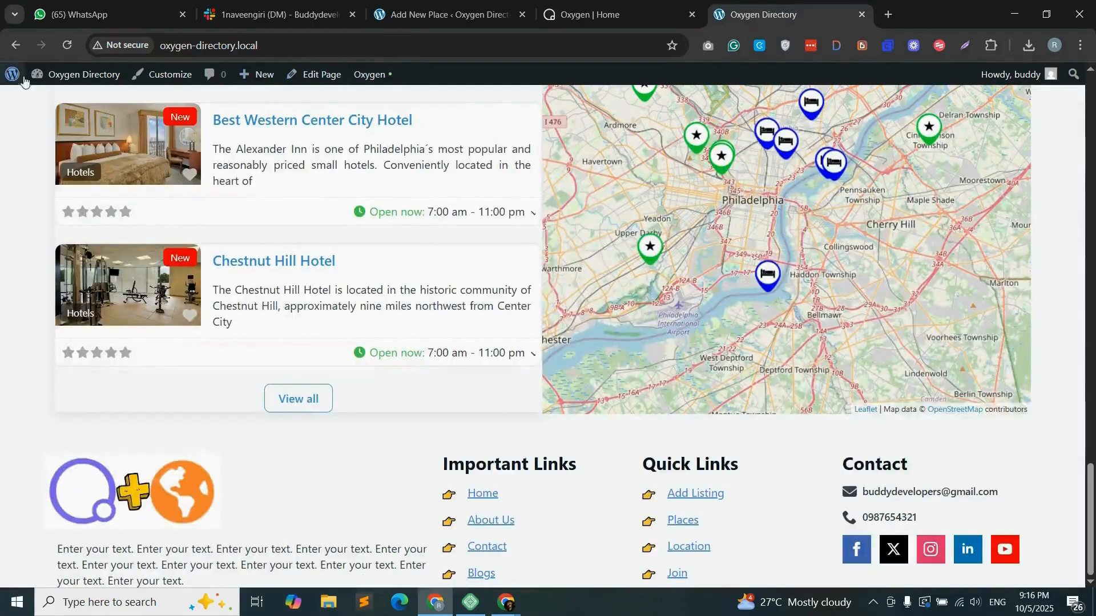
left_click(68, 45)
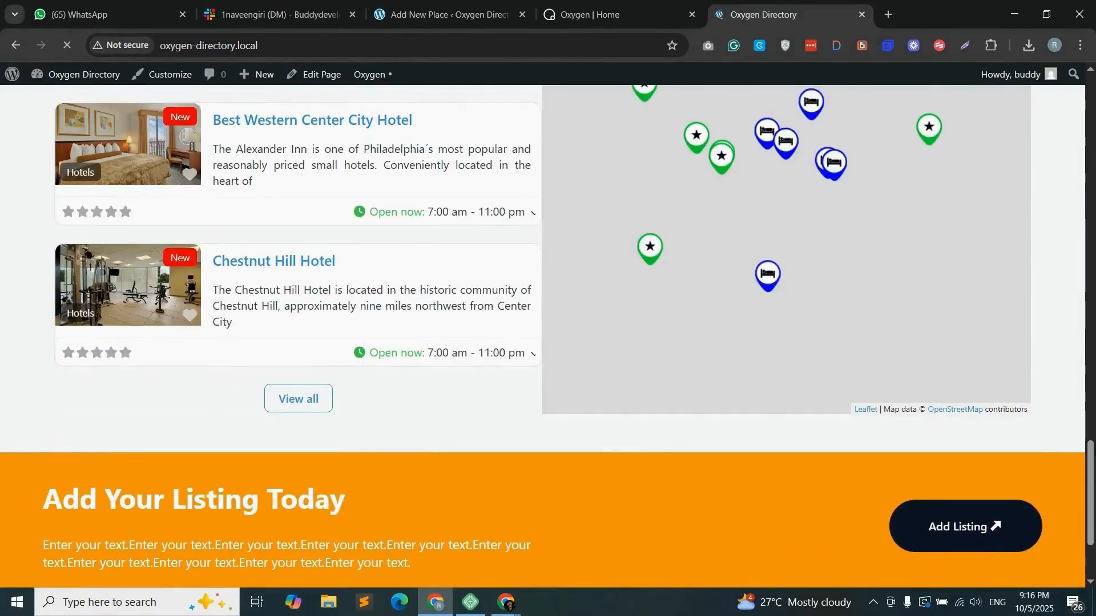
scroll(349, 349, "down", 2)
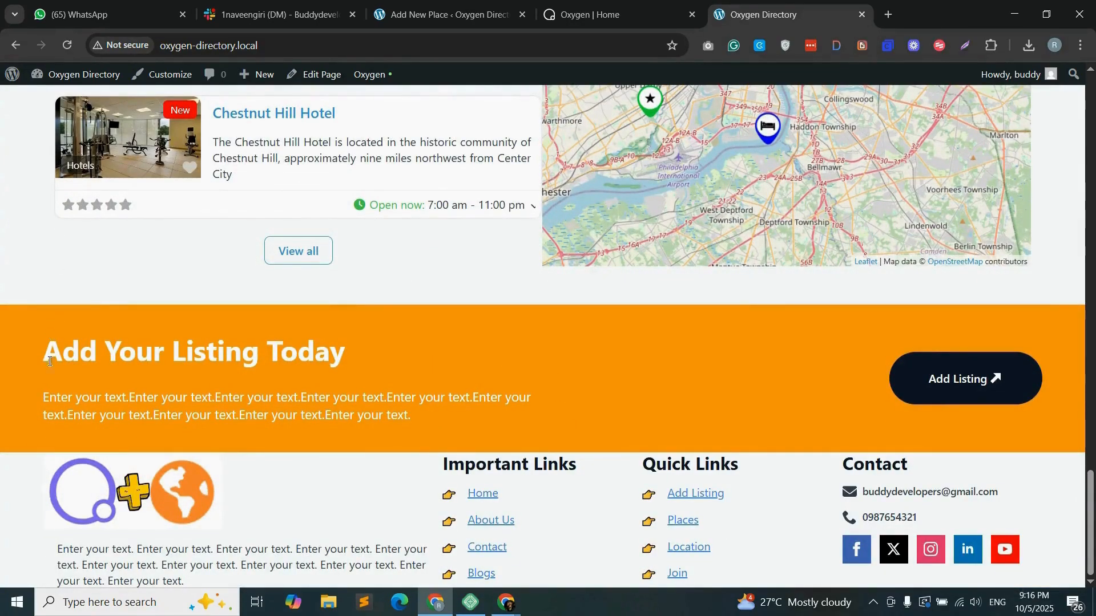
- Back in the Oxygen builder, set the left and right padding of cta-main-container to 70 px
left_click(628, 14)
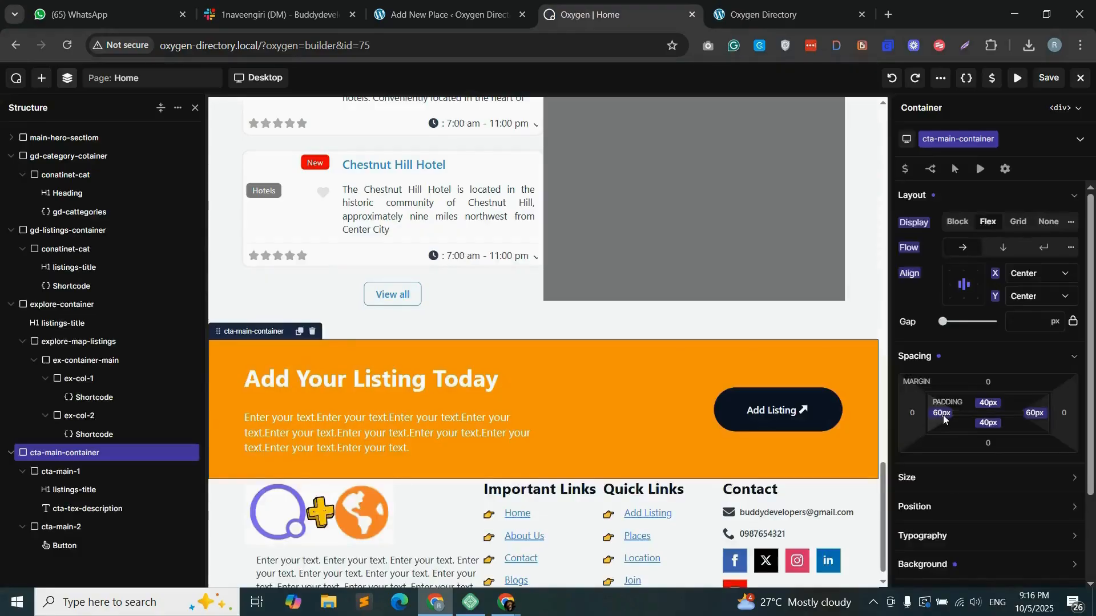
left_click(943, 415)
left_click(941, 414)
left_click(938, 414)
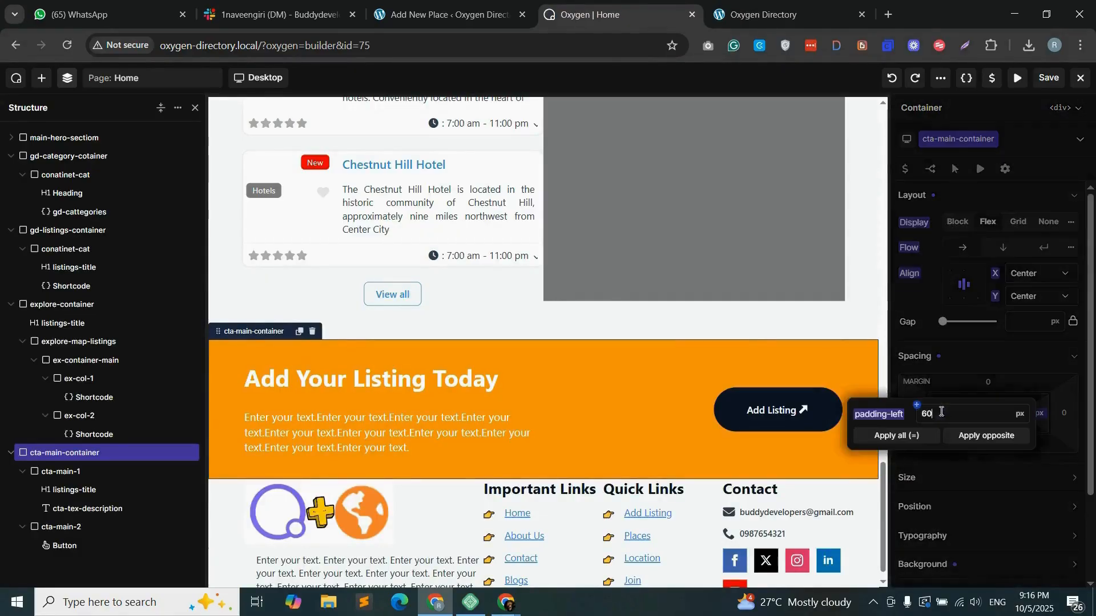
double_click(937, 413)
type("70")
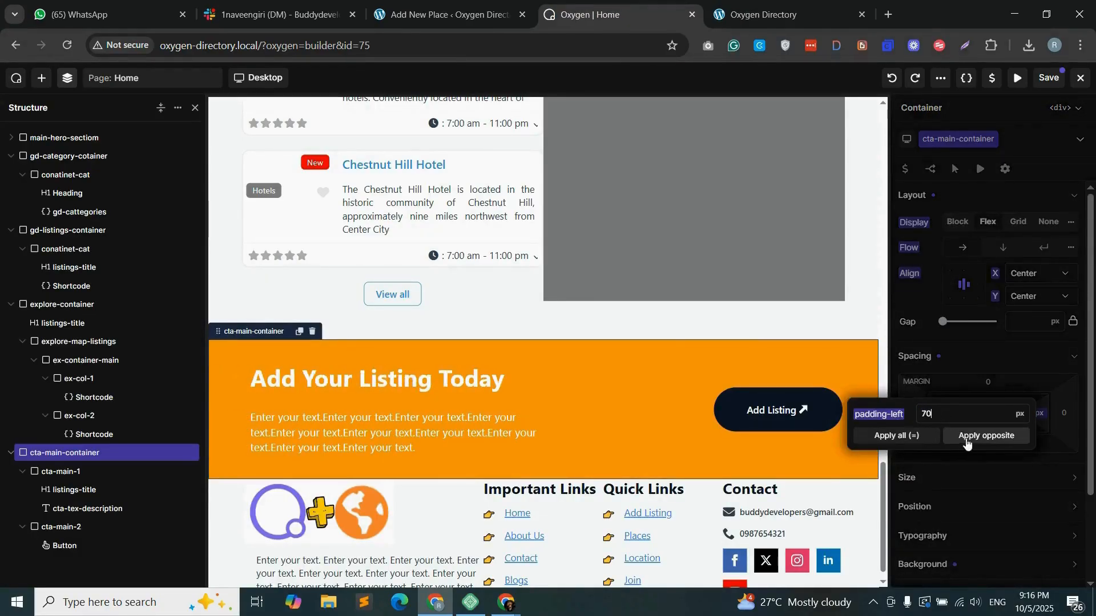
left_click(980, 437)
- Check the gap above the footer on the live page, set cta-main-container's bottom margin to 60 px and save the page
left_click(782, 14)
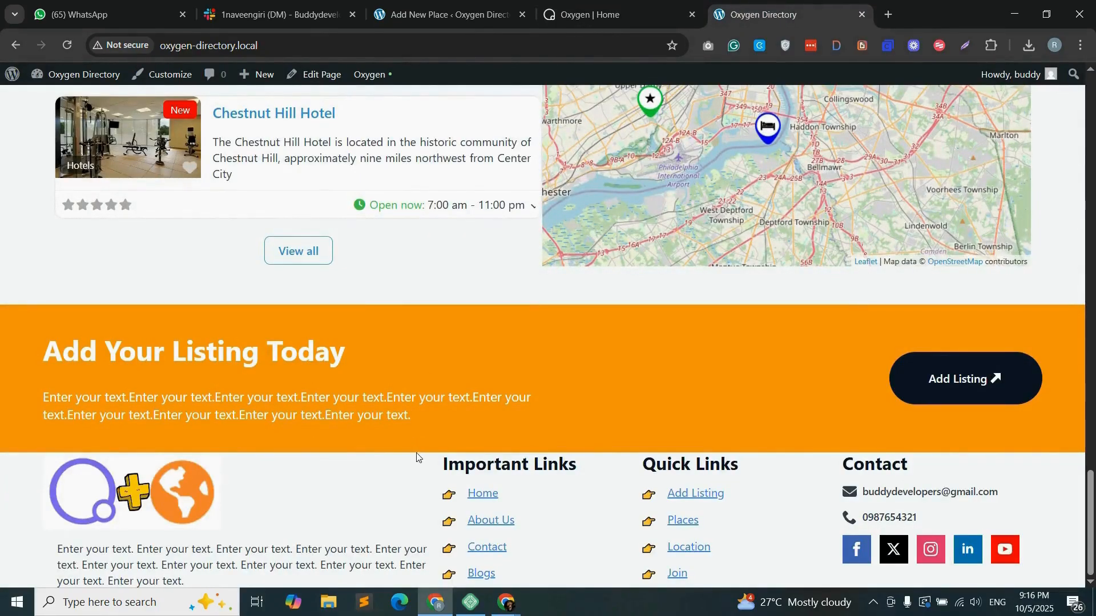
left_click(594, 15)
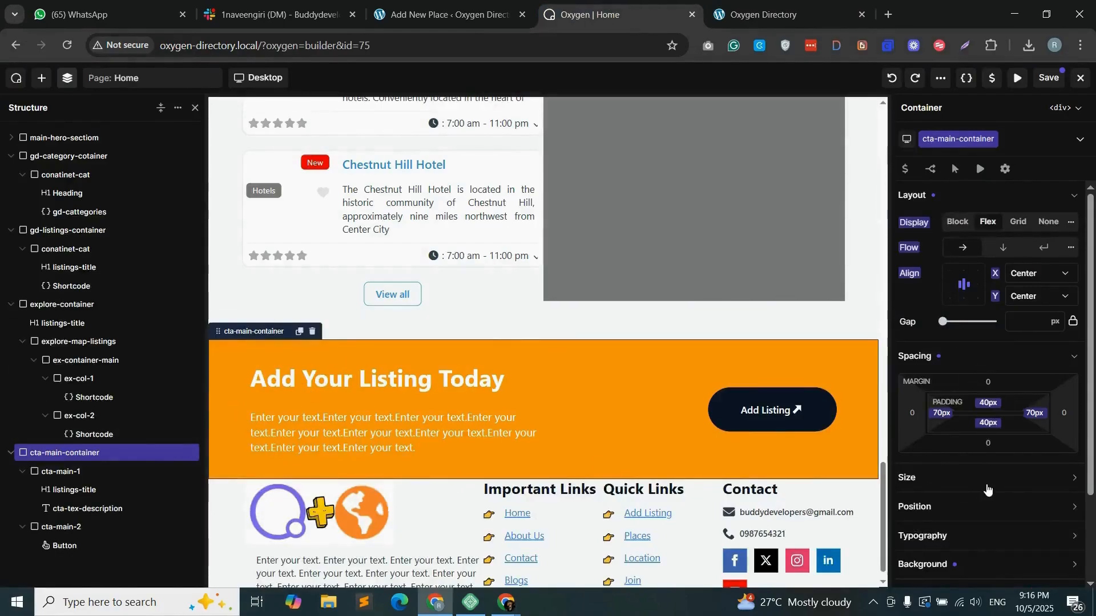
left_click(989, 444)
type("60")
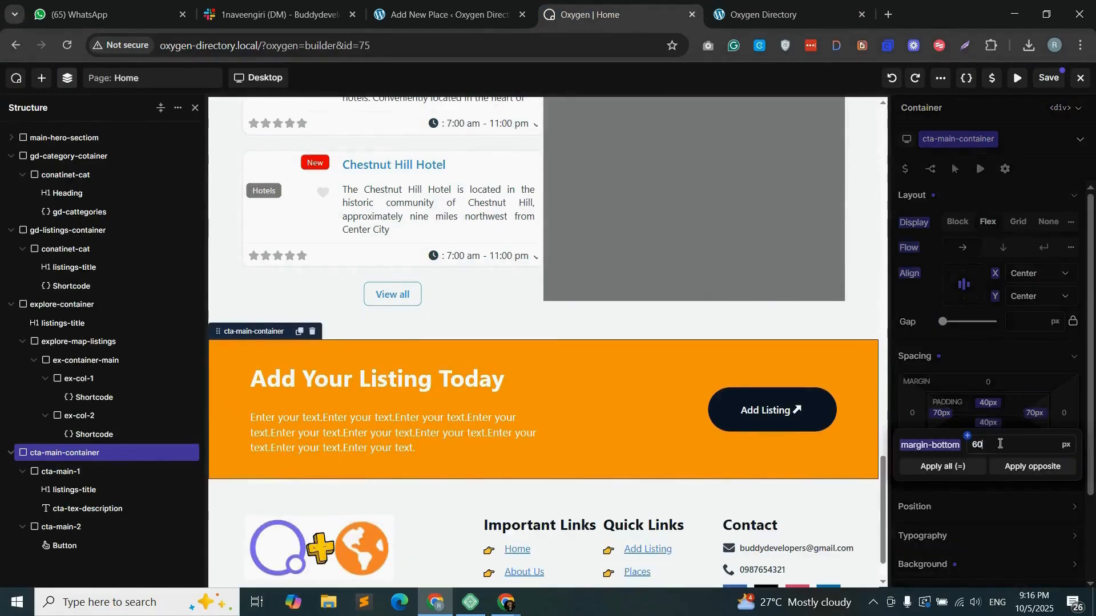
left_click(1046, 79)
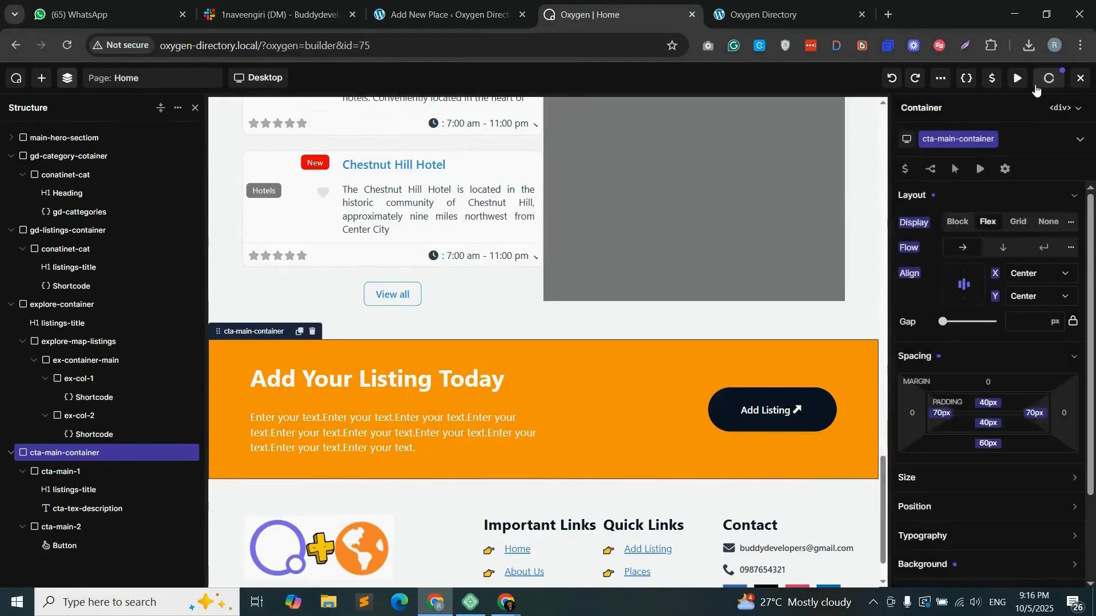
- Reload the live home page and check the call-to-action's padding and its spacing above the footer
left_click(779, 11)
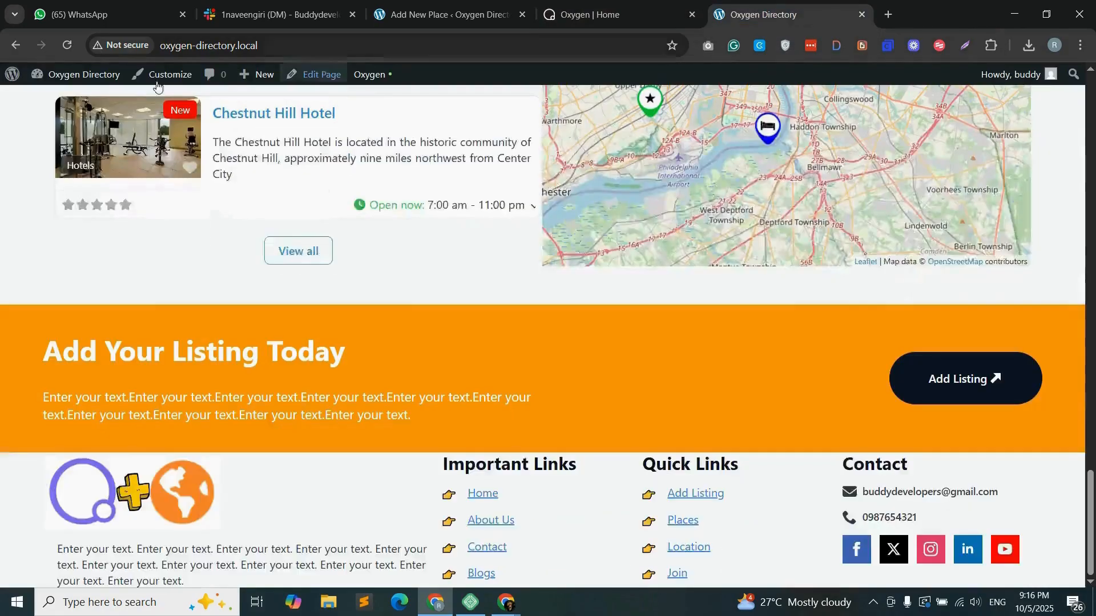
left_click(67, 44)
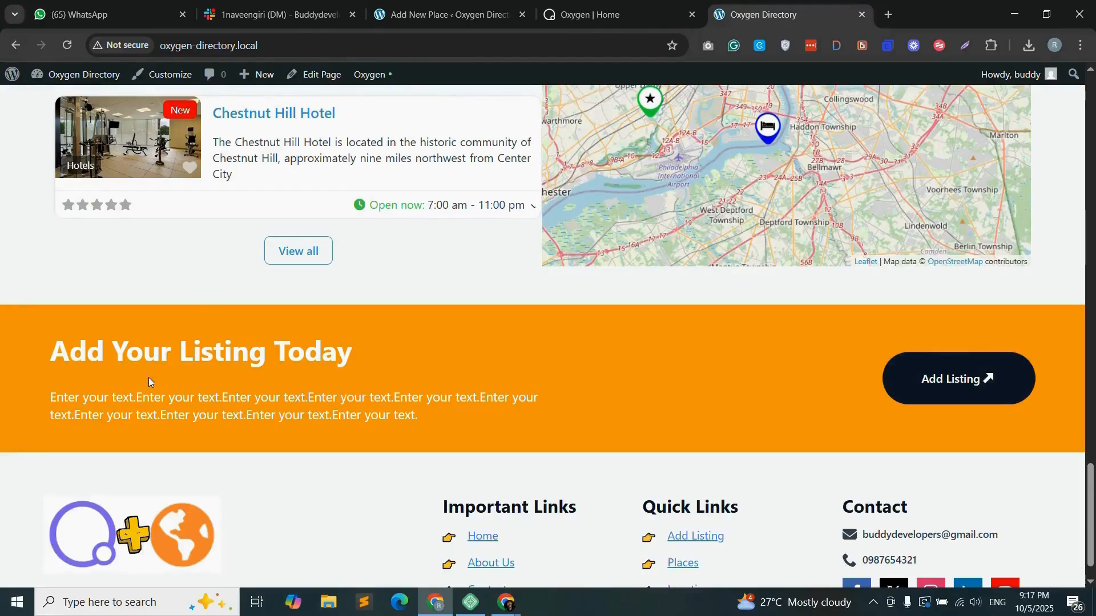
left_click_drag(1091, 538, 1093, 547)
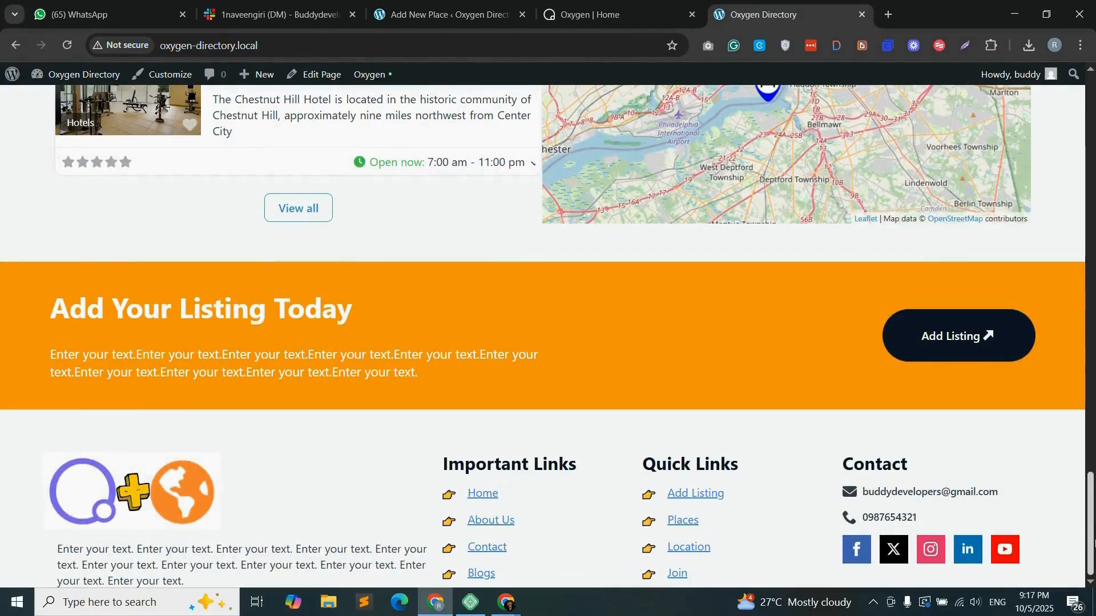
- Review the finished live home page, including the hero search, categories, listings, Explore map and call-to-action sections
left_click_drag(1092, 538, 1093, 169)
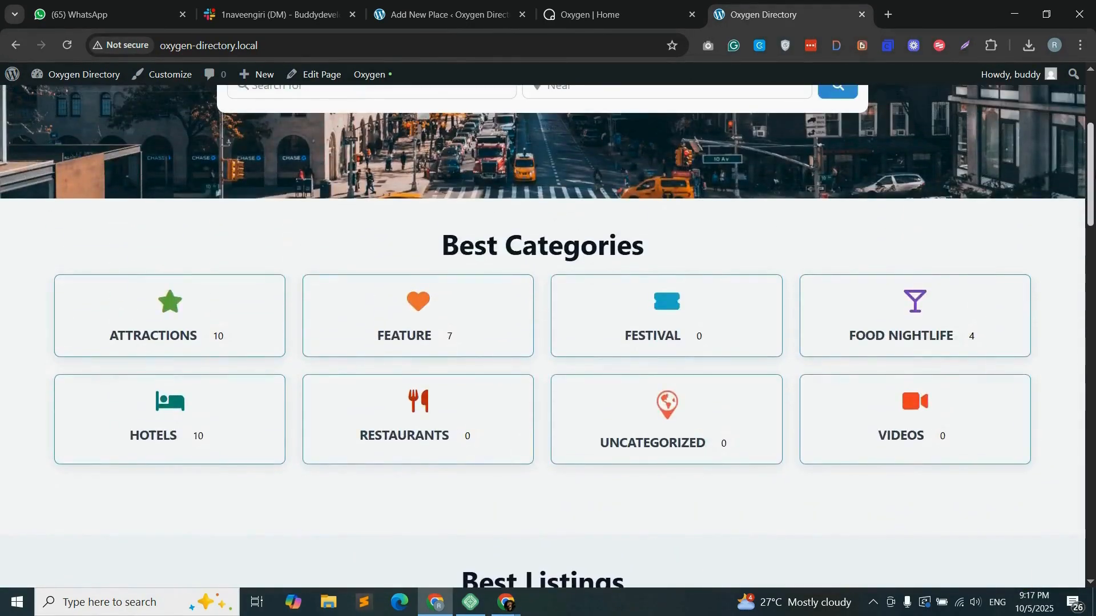
scroll(583, 323, "up", 4)
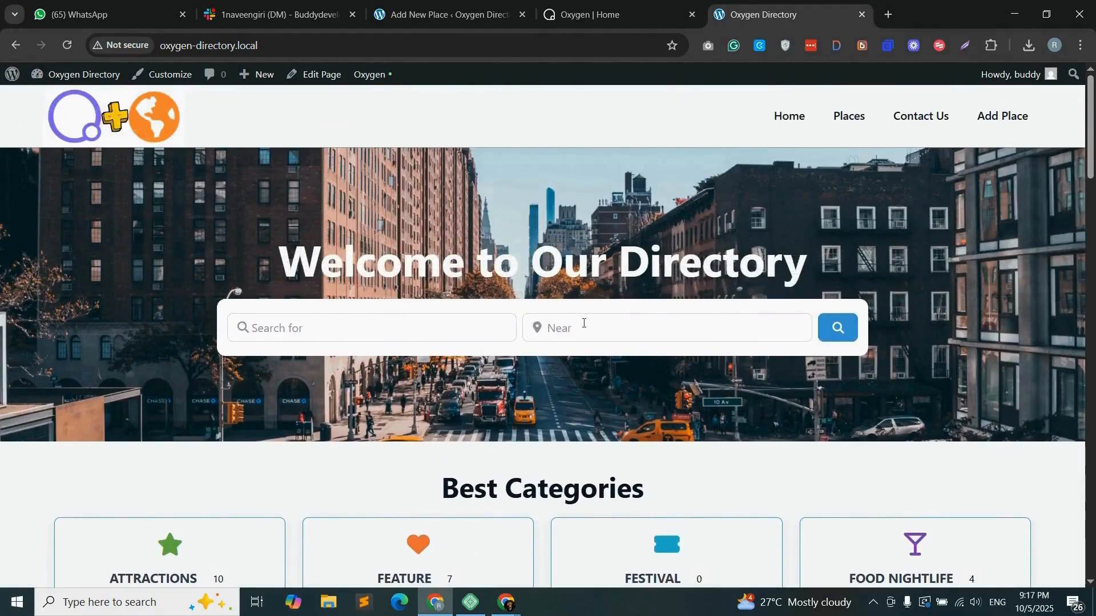
left_click(318, 324)
left_click(576, 327)
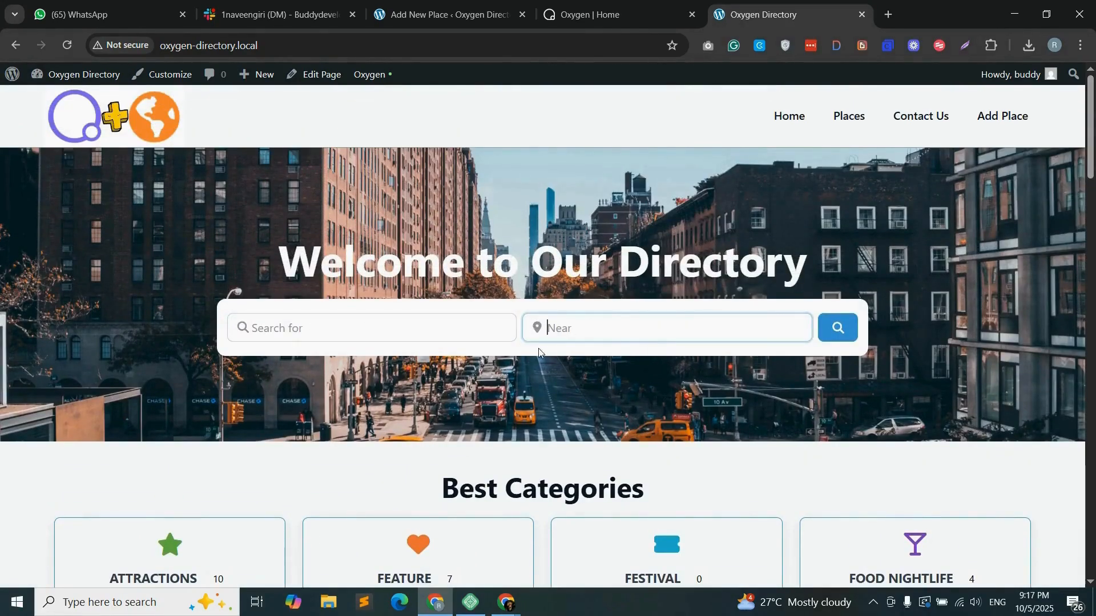
left_click_drag(282, 263, 399, 264)
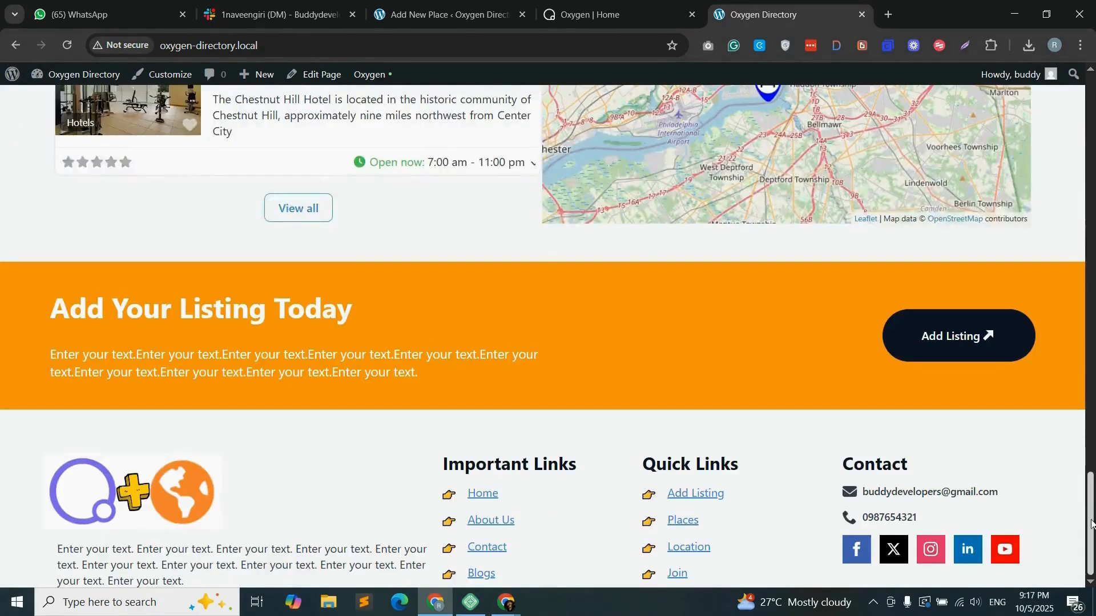
left_click_drag(1092, 524, 1091, 174)
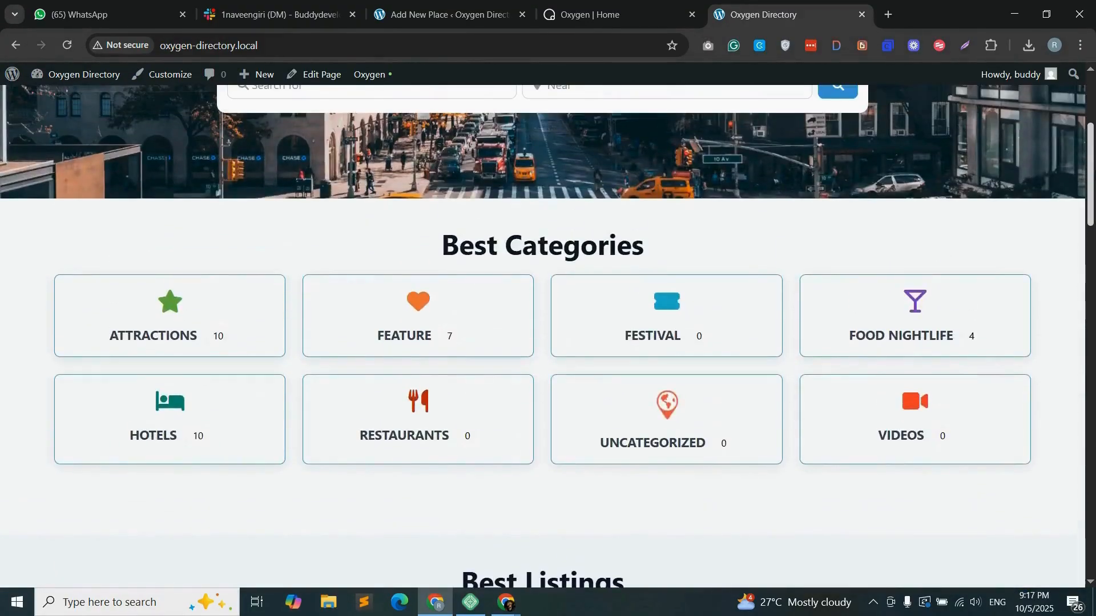
left_click_drag(1091, 174, 1091, 157)
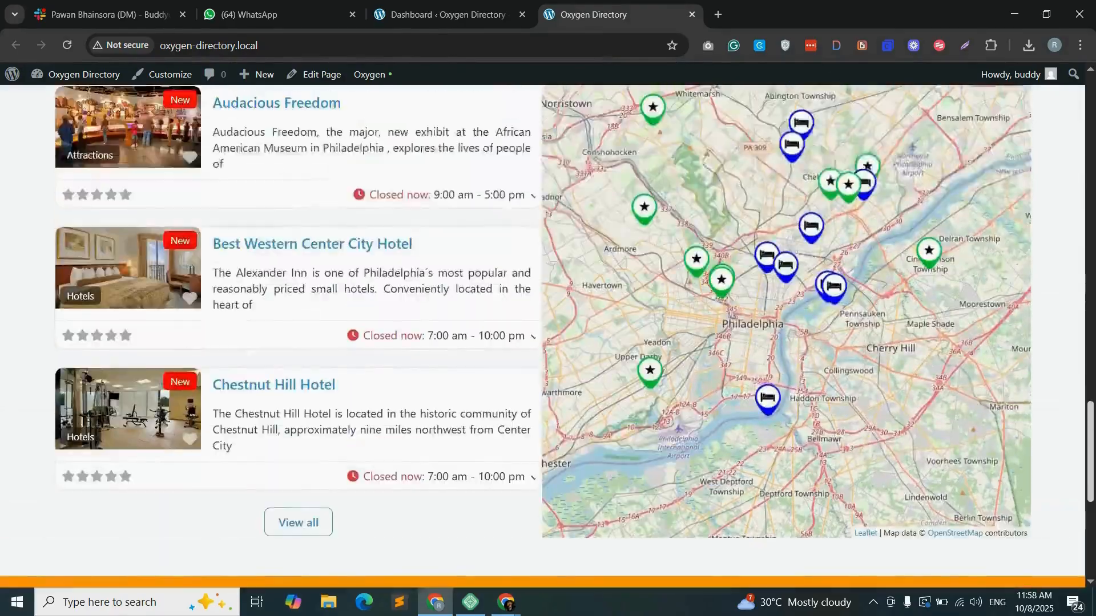
scroll(548, 337, "up", 5)
scroll(547, 337, "up", 10)
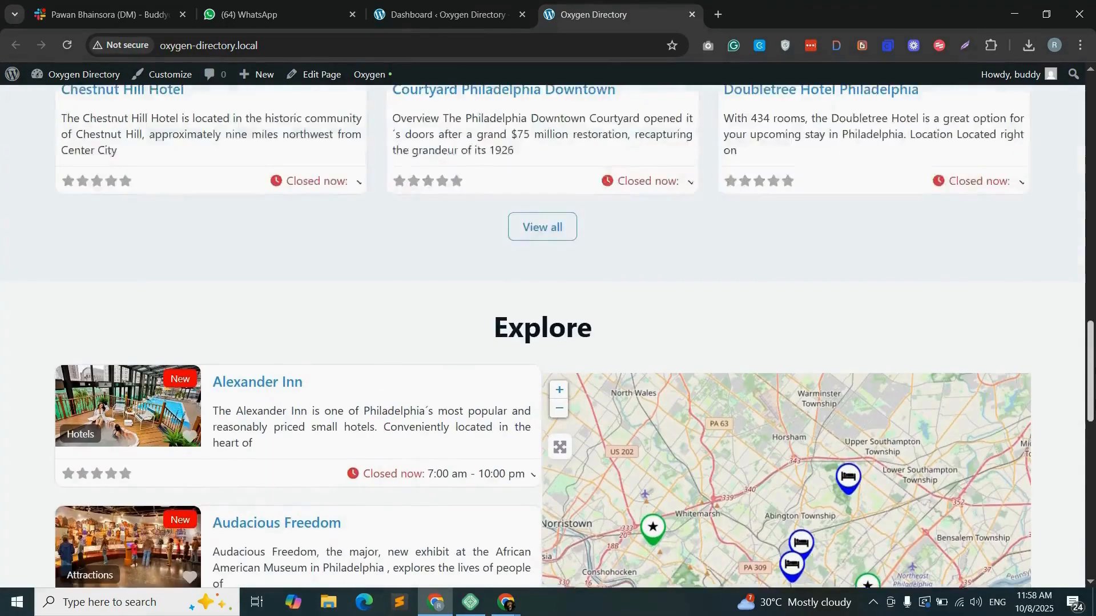
scroll(547, 336, "up", 10)
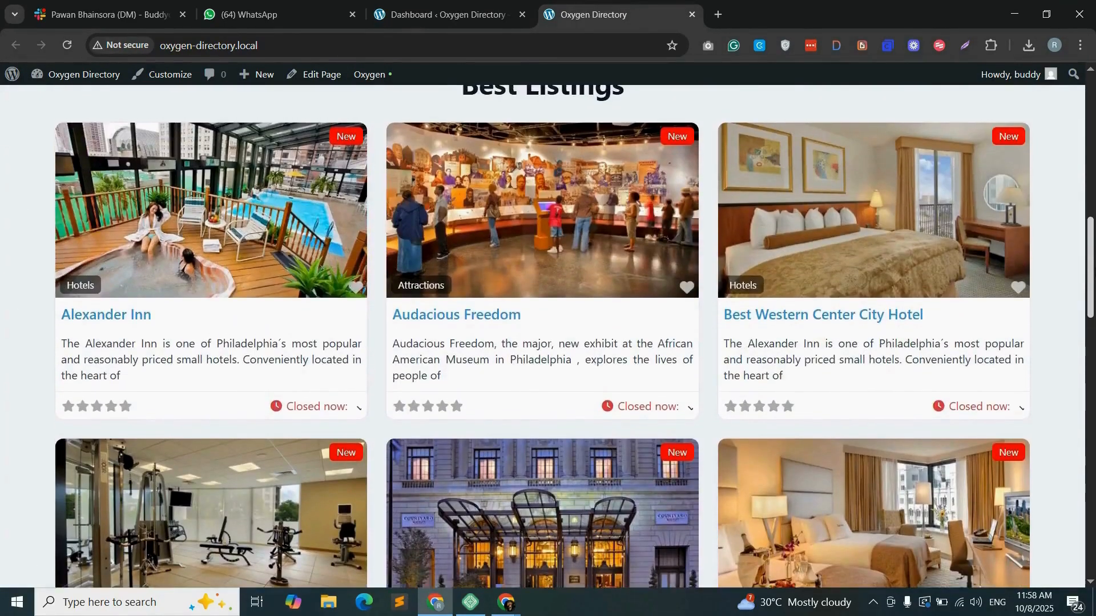
scroll(547, 337, "up", 4)
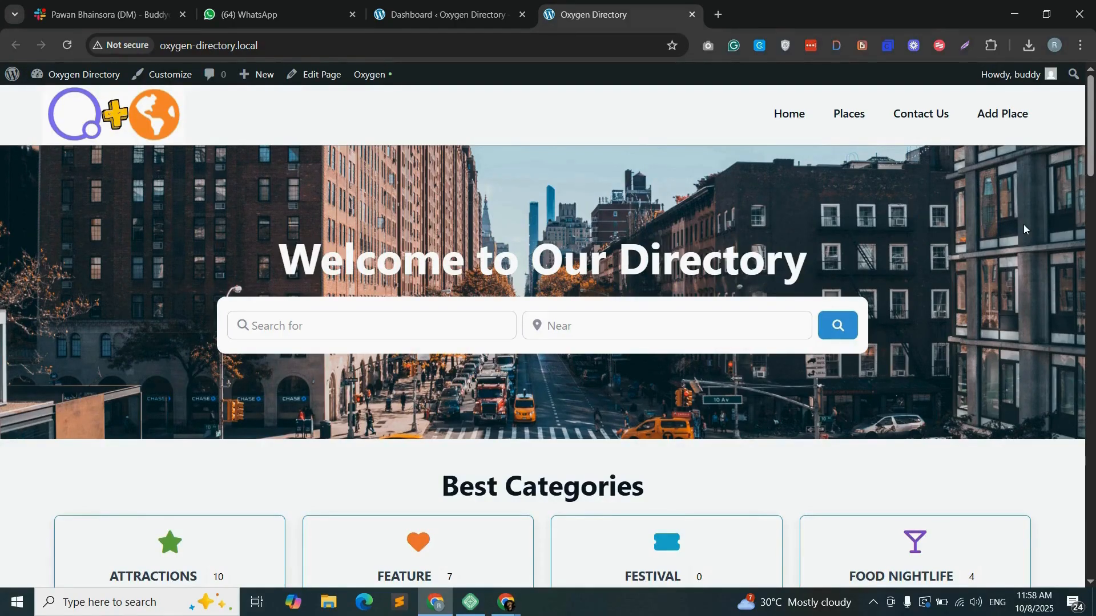
- From the WordPress dashboard, add an Oxygen template titled GD Archive that applies to All Archives
key("ctrl+shift+Tab")
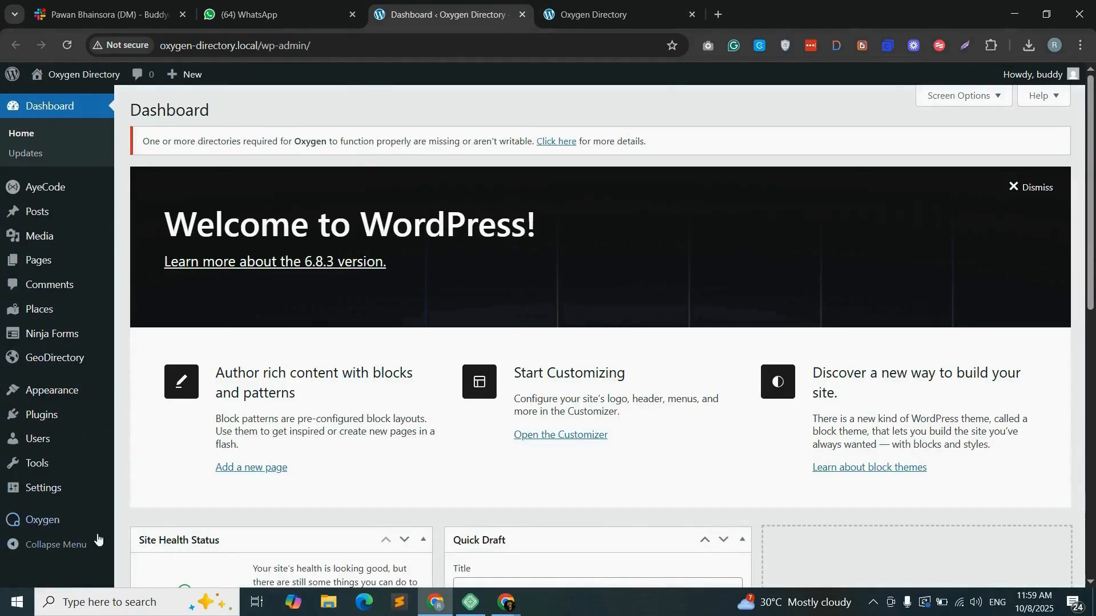
mouse_move(69, 528)
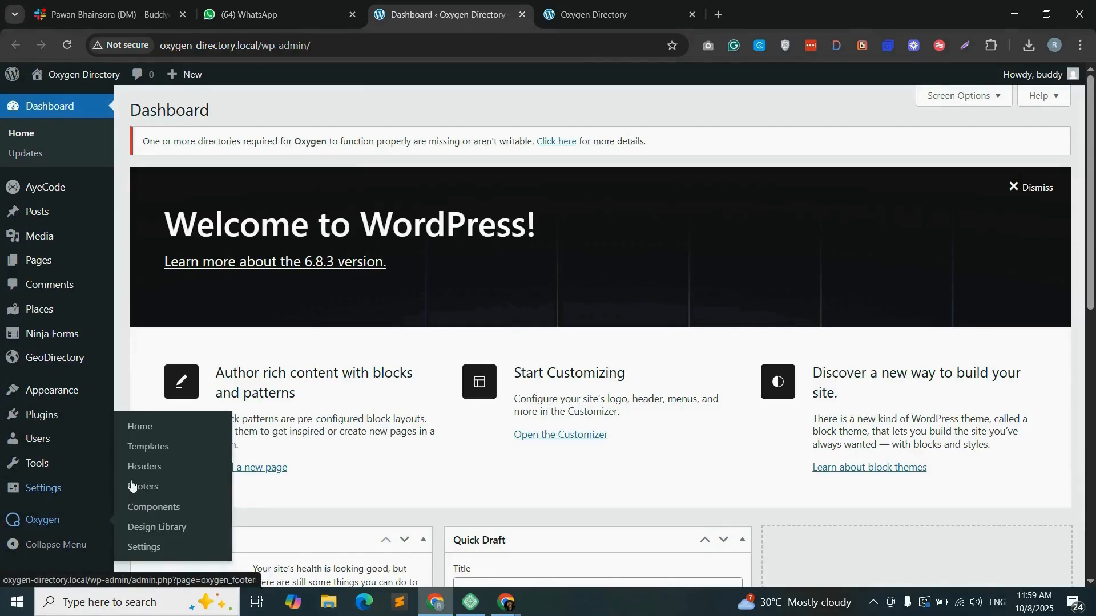
left_click(160, 452)
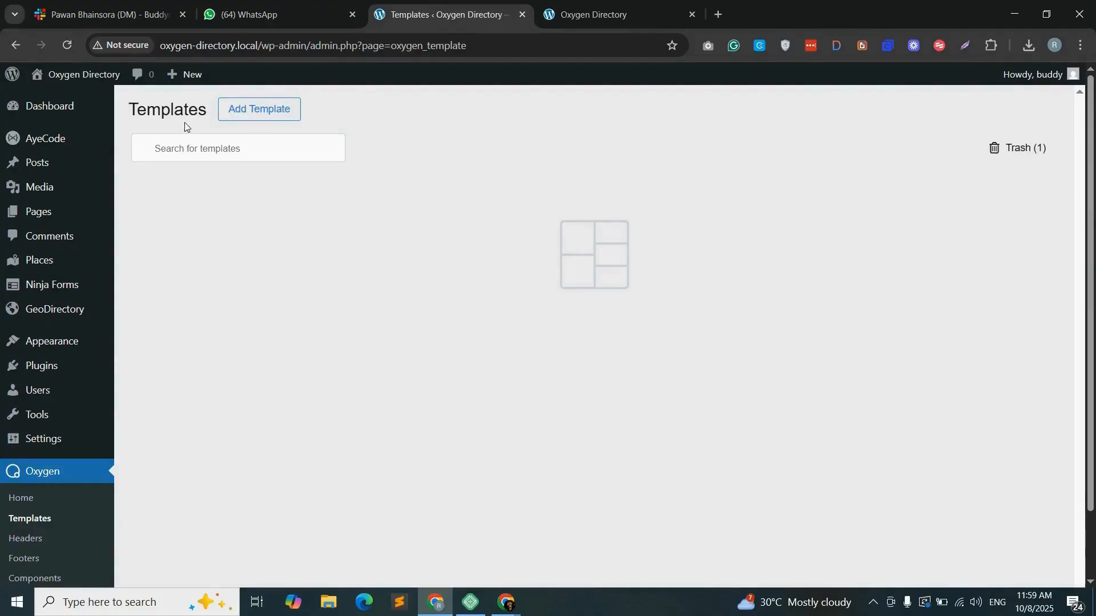
left_click(264, 114)
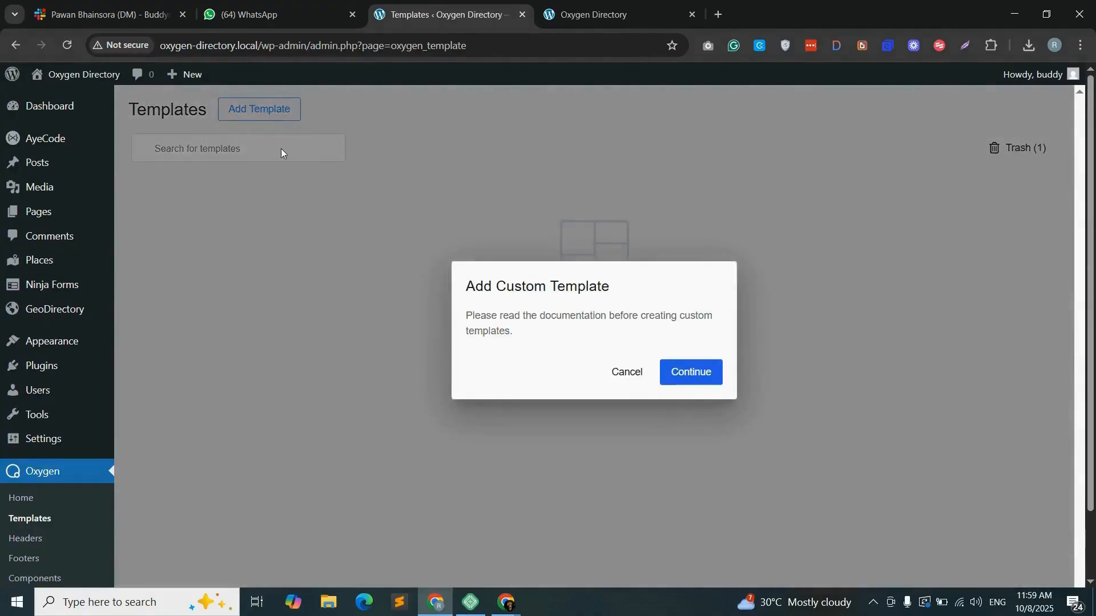
left_click(704, 371)
type("GD Archive")
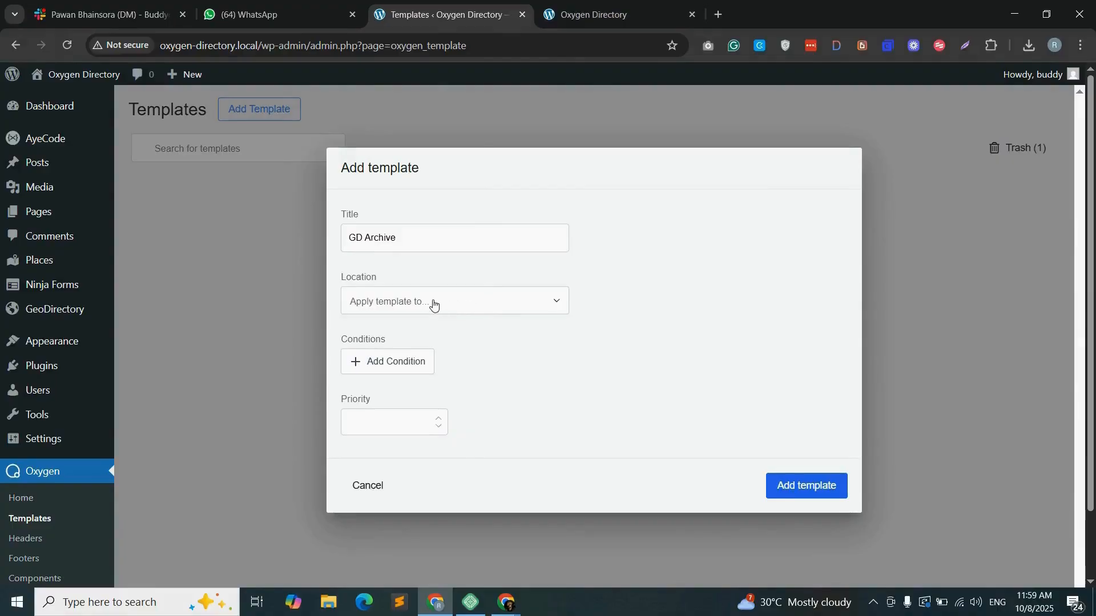
left_click(450, 305)
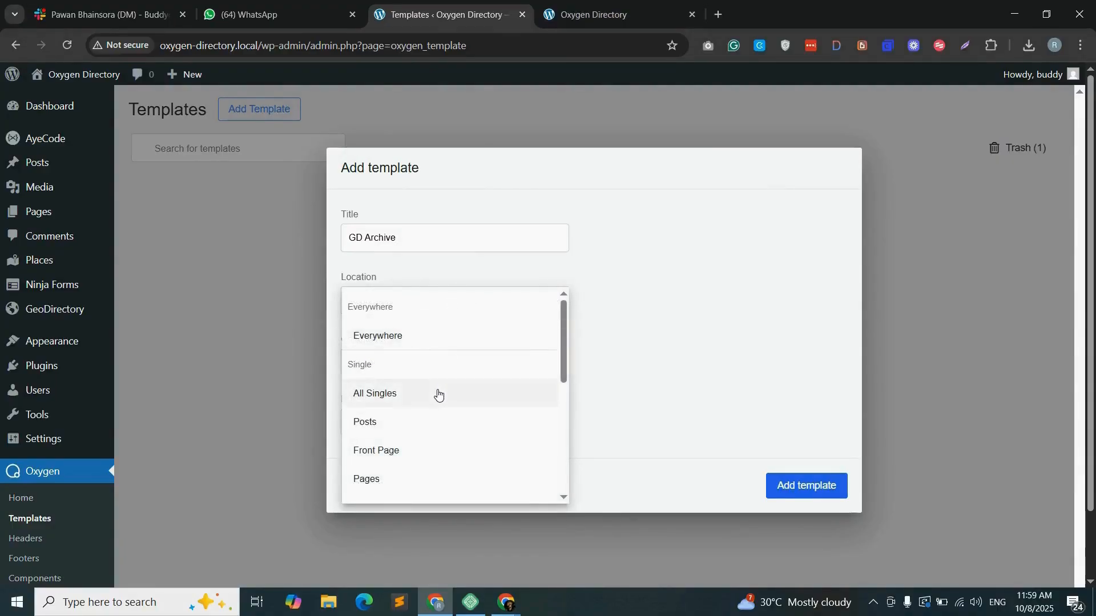
scroll(437, 393, "down", 5)
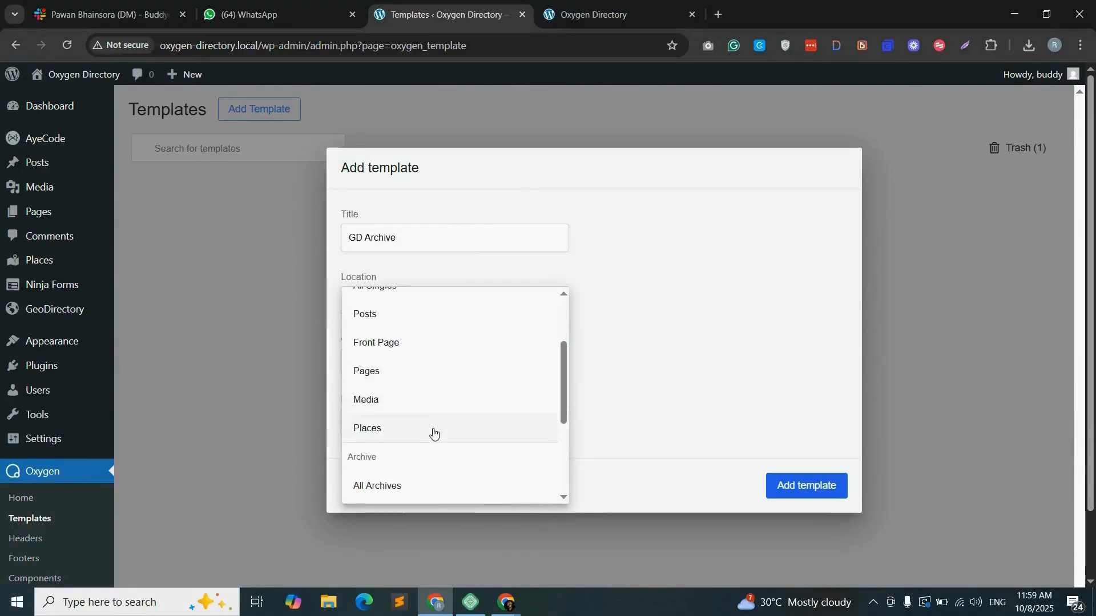
left_click(419, 460)
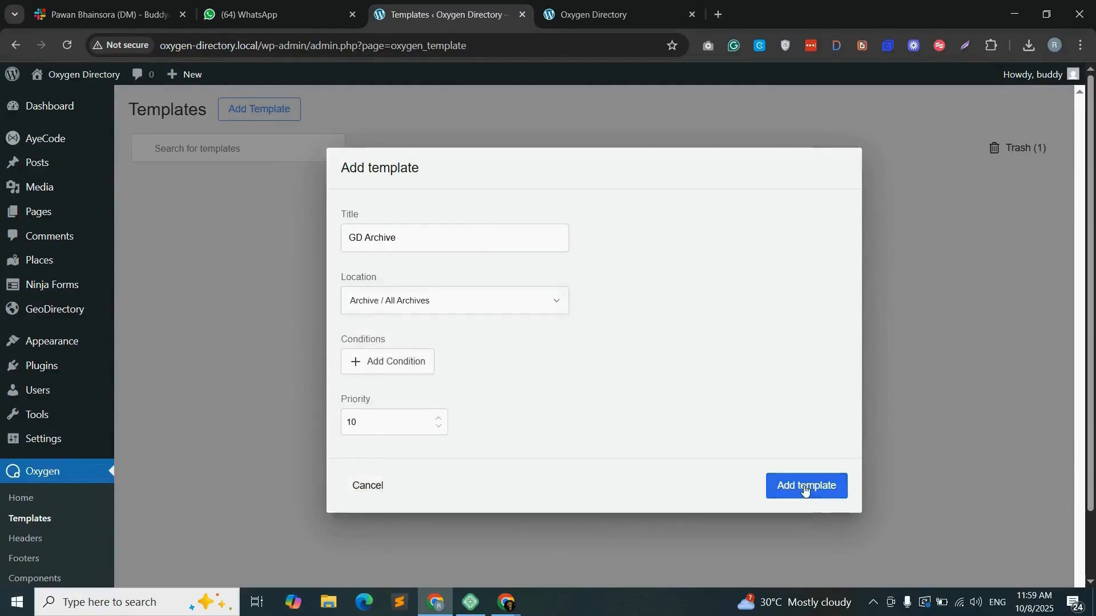
left_click(807, 486)
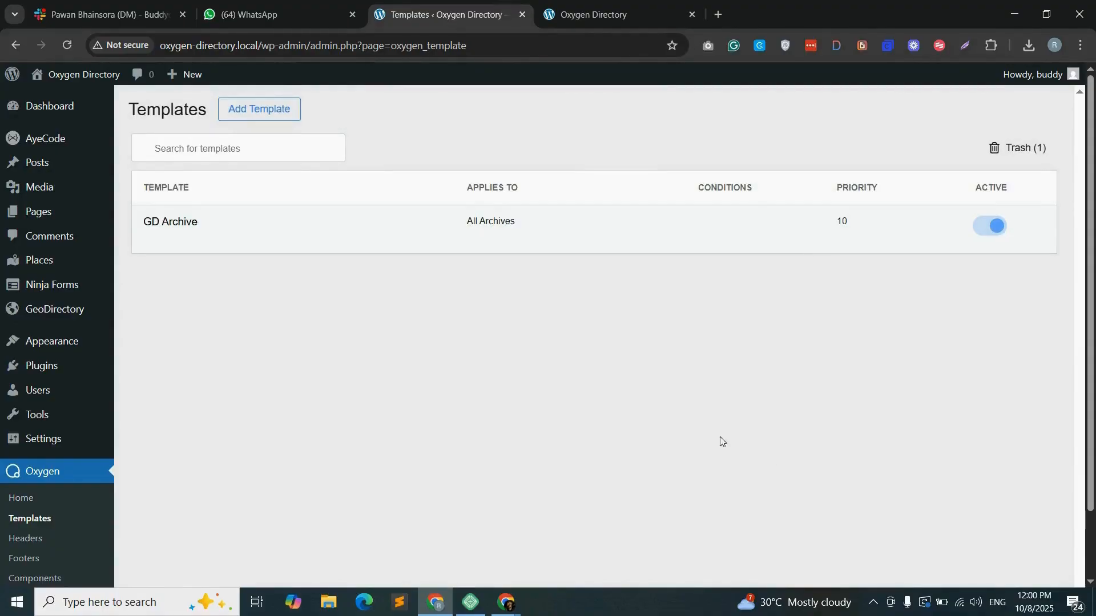
- Open the GD Archive template in the Oxygen builder and add a container with the new class archive-hero-container
mouse_move(181, 238)
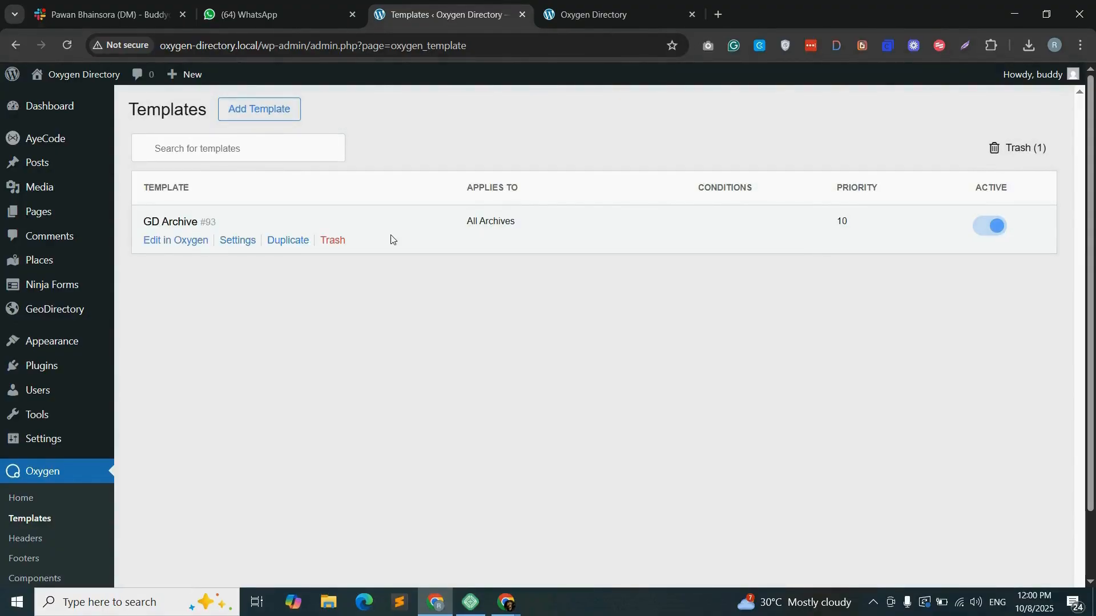
left_click(171, 247)
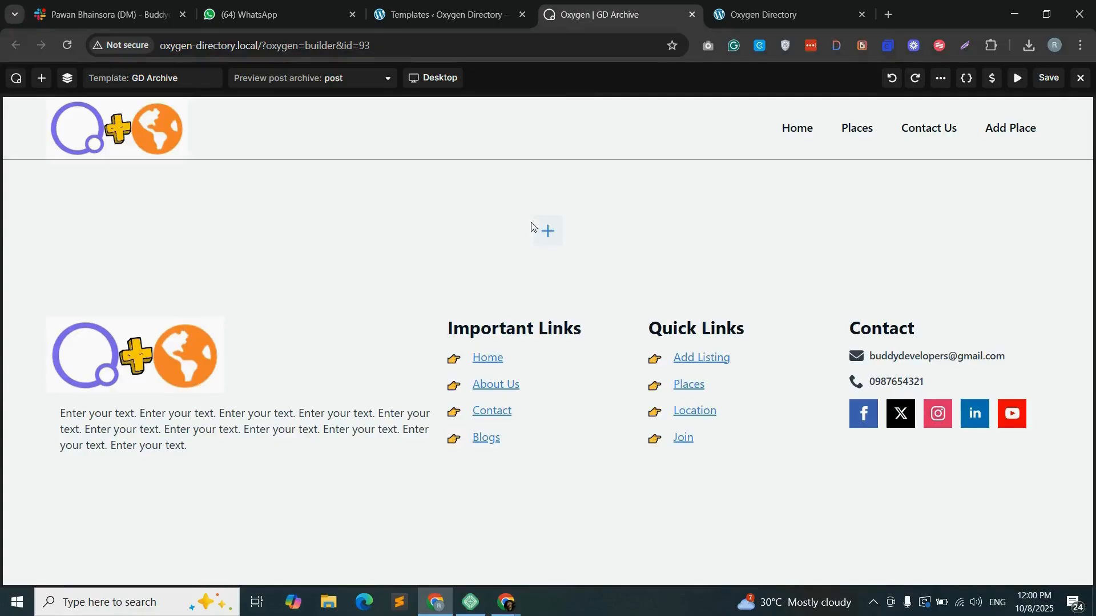
left_click(546, 230)
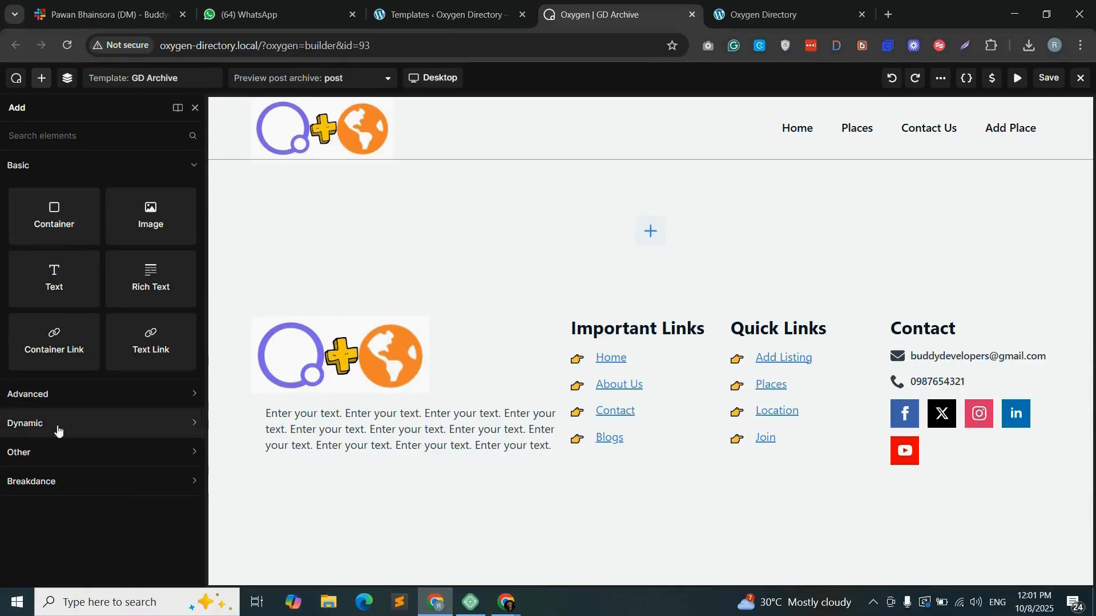
left_click_drag(44, 220, 385, 219)
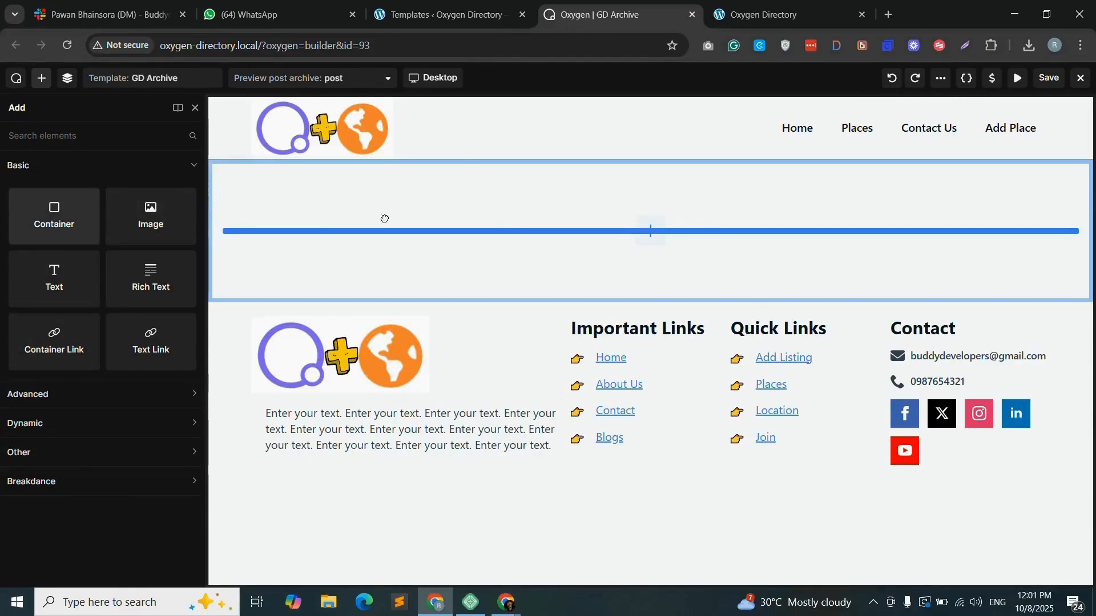
left_click_drag(490, 217, 492, 220)
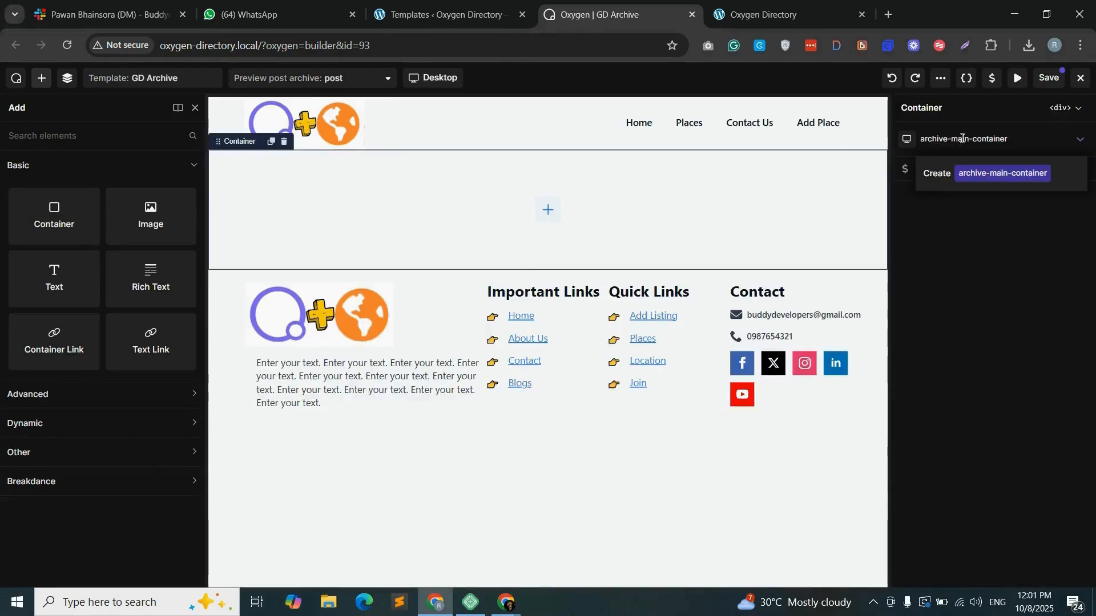
double_click(964, 139)
type("hero")
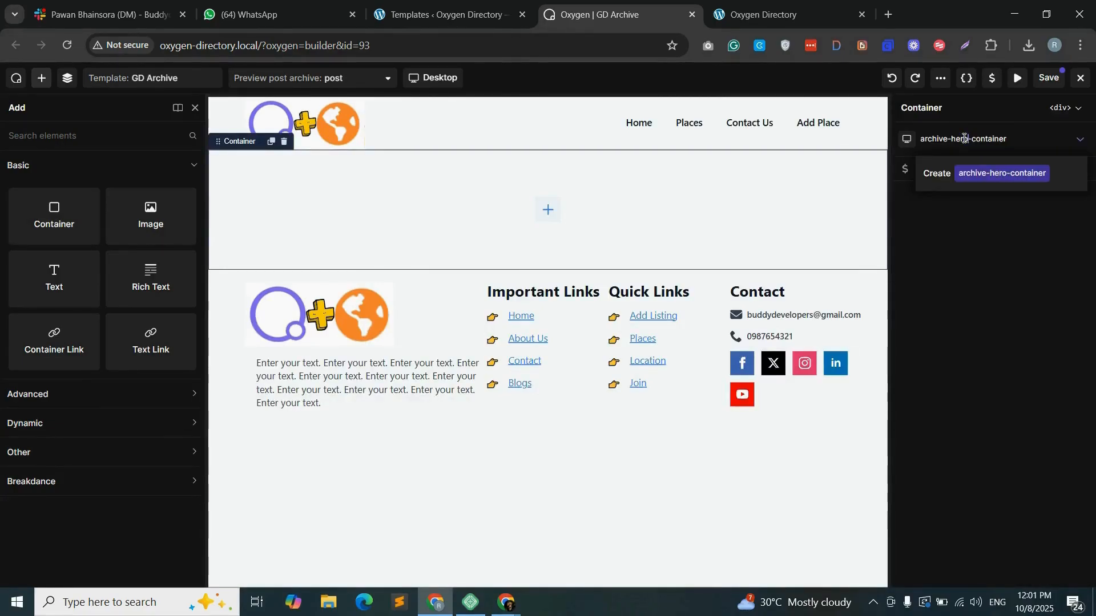
left_click(1005, 173)
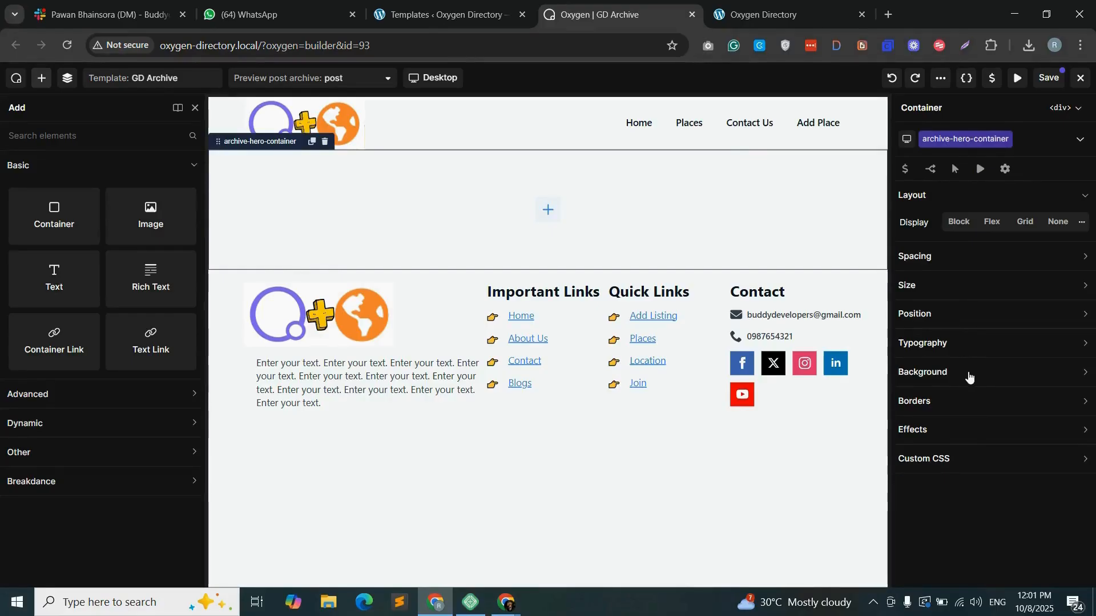
- Give archive-hero-container an orange #F68D20 background and place a Heading element inside it
left_click(997, 382)
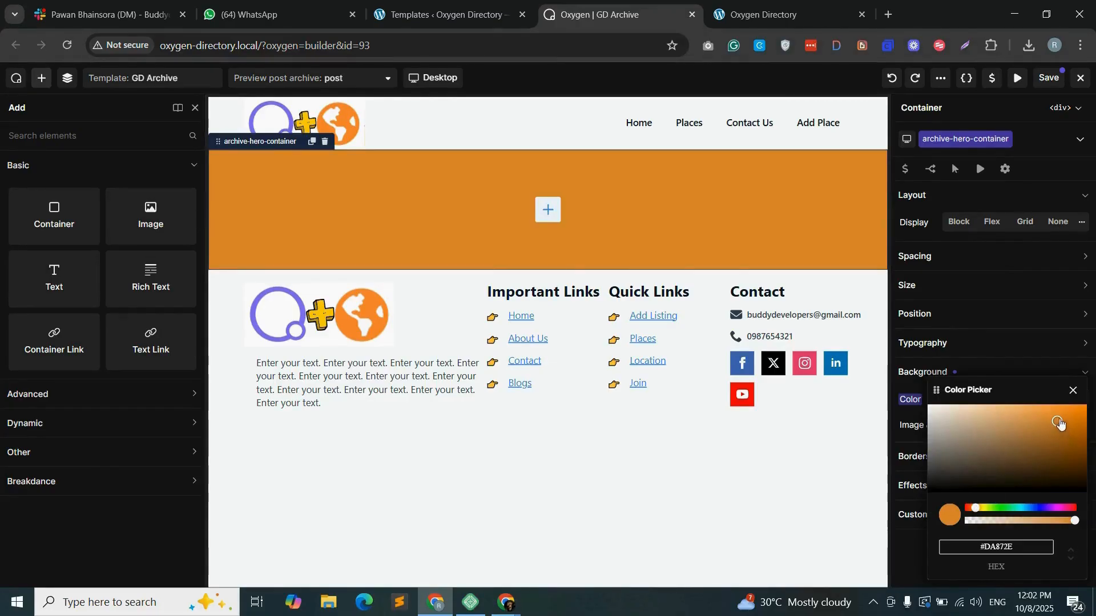
left_click_drag(1060, 421, 1068, 417)
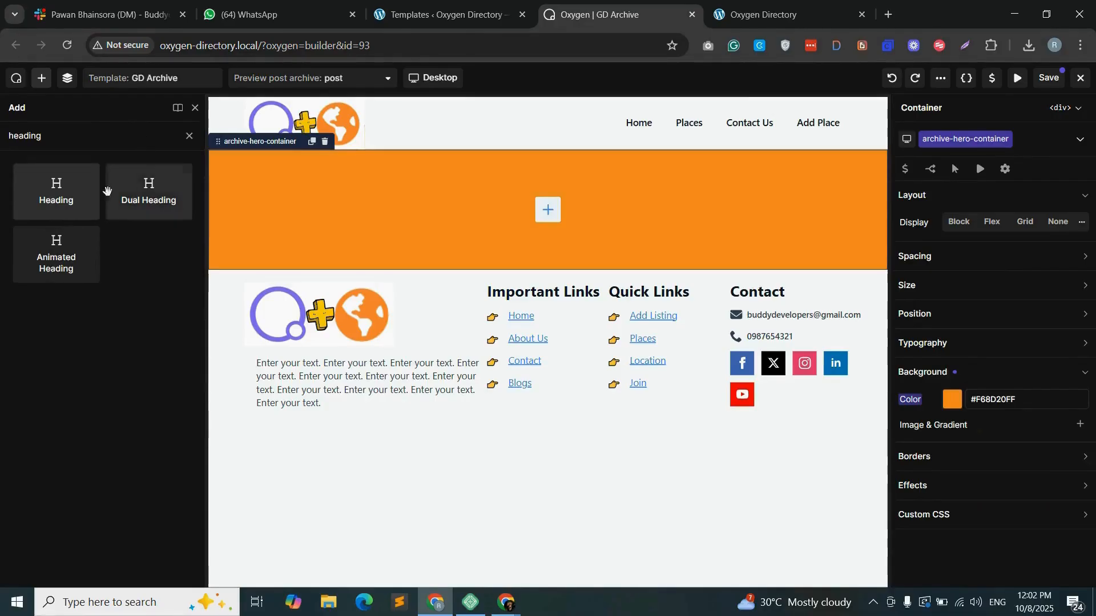
left_click_drag(97, 205, 455, 198)
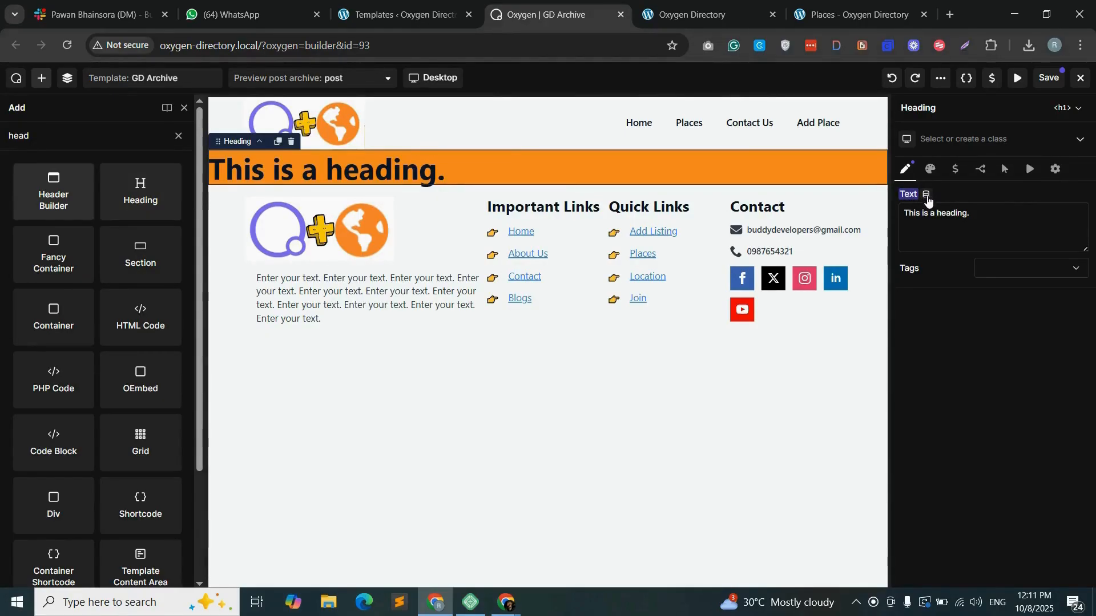
- Set the heading's text to the dynamic Archive Title, save the template and reload the live Places page
left_click(928, 197)
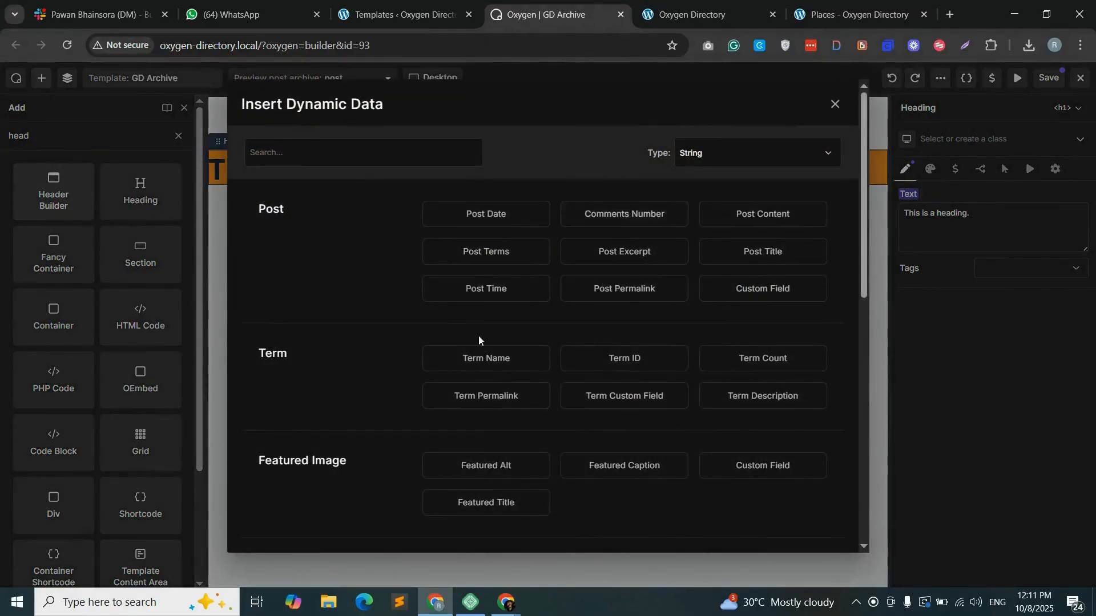
scroll(559, 342, "down", 4)
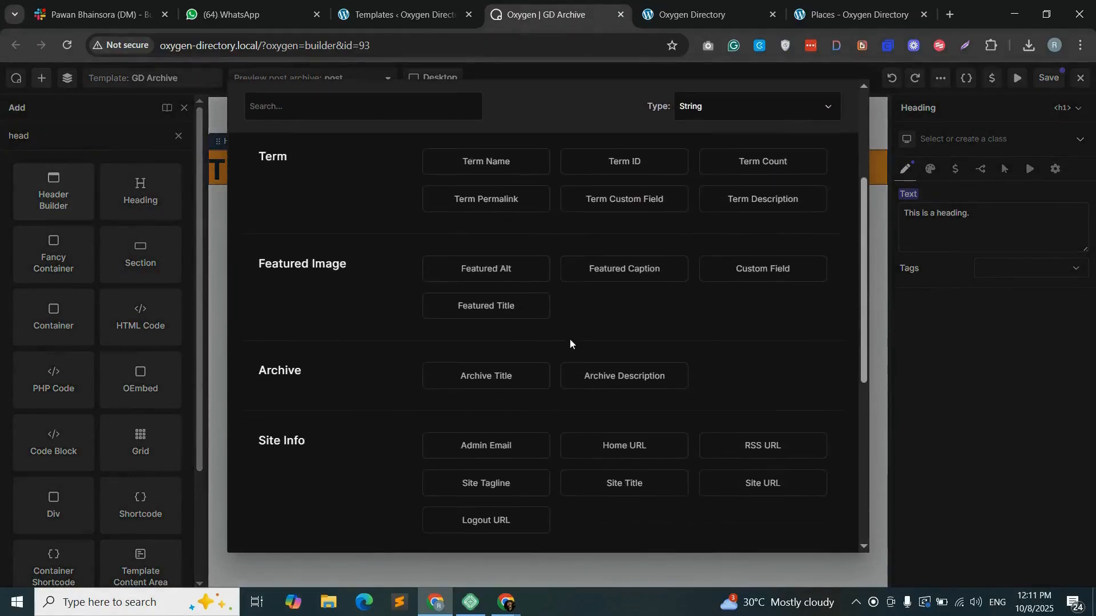
left_click(485, 359)
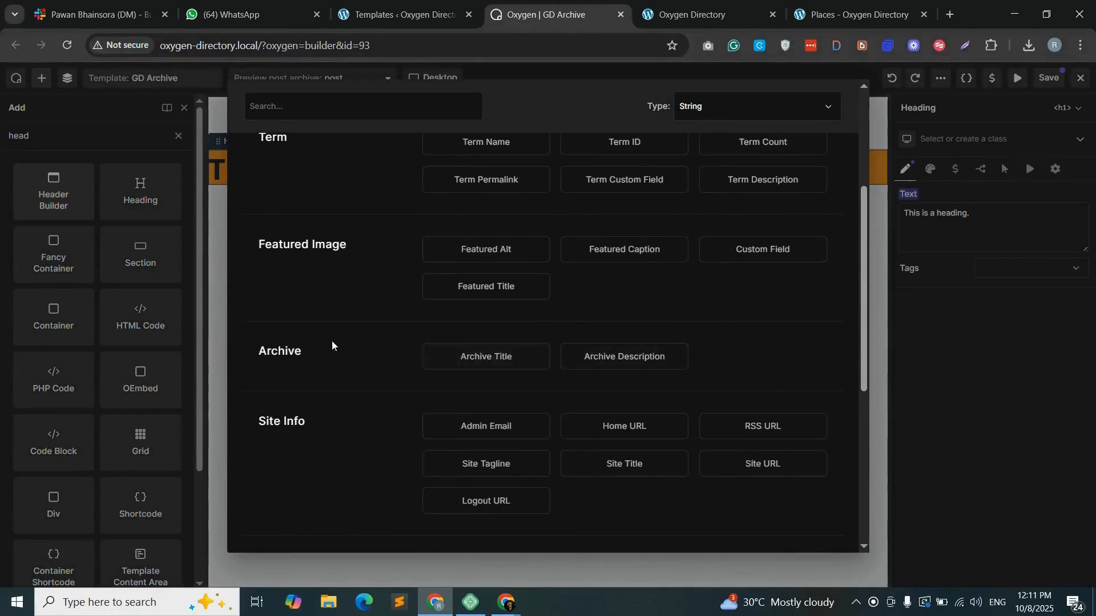
left_click(1052, 80)
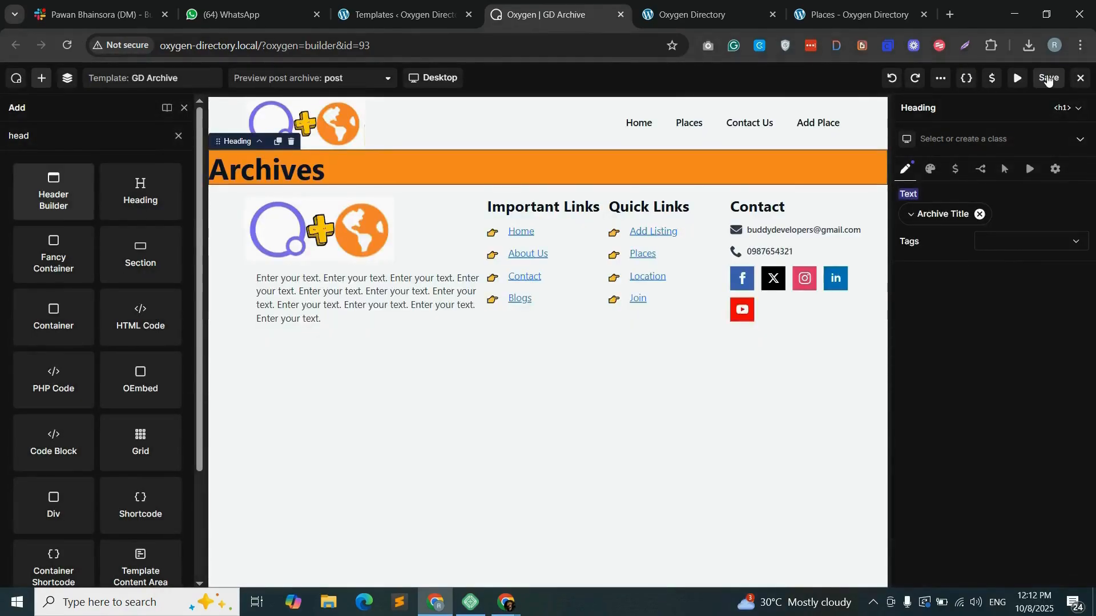
left_click(835, 8)
left_click(73, 45)
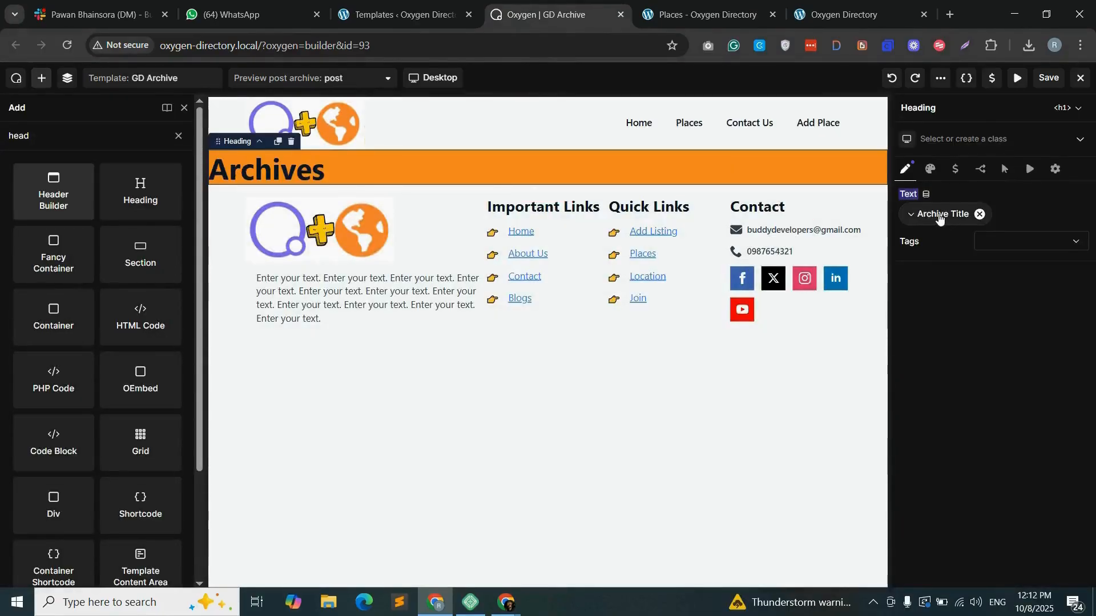
- Enable Disable Prefix for the heading's Archive Title and check the heading on the live Places page
left_click(940, 217)
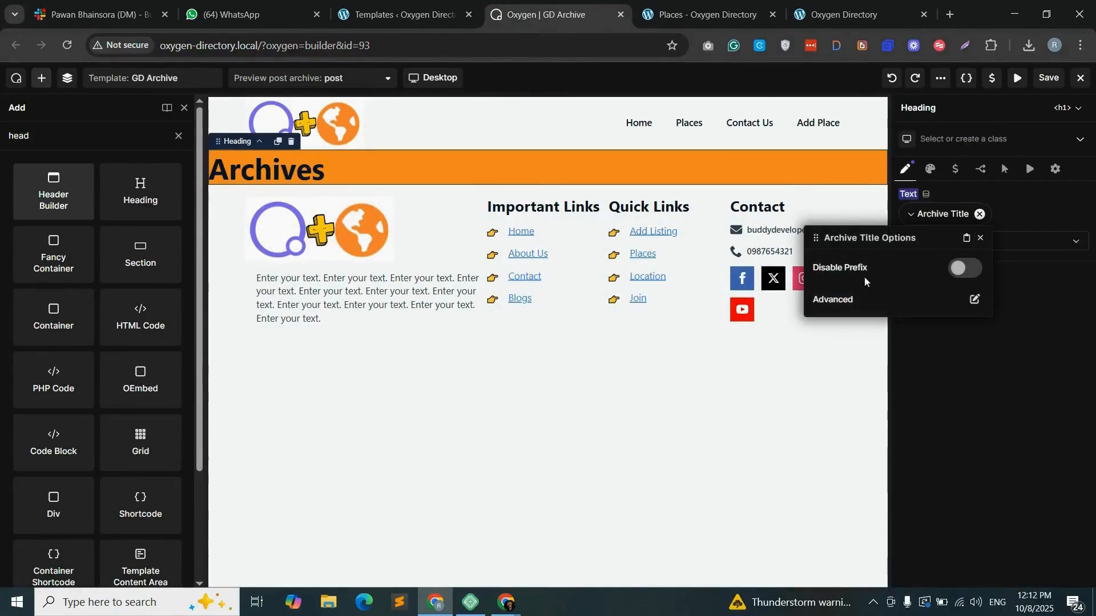
left_click(963, 269)
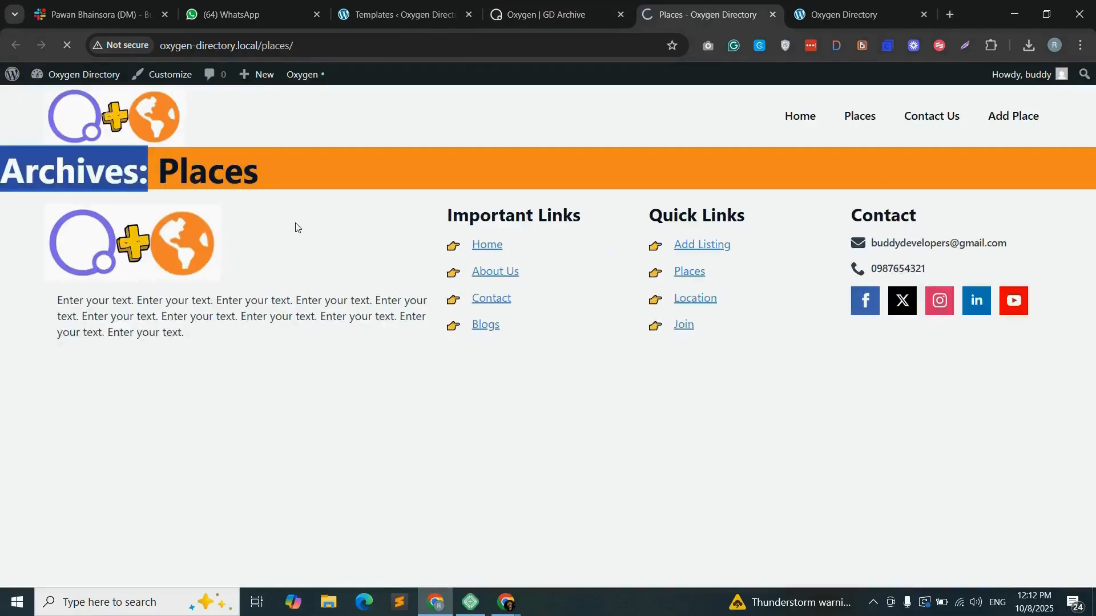
left_click_drag(8, 175, 112, 170)
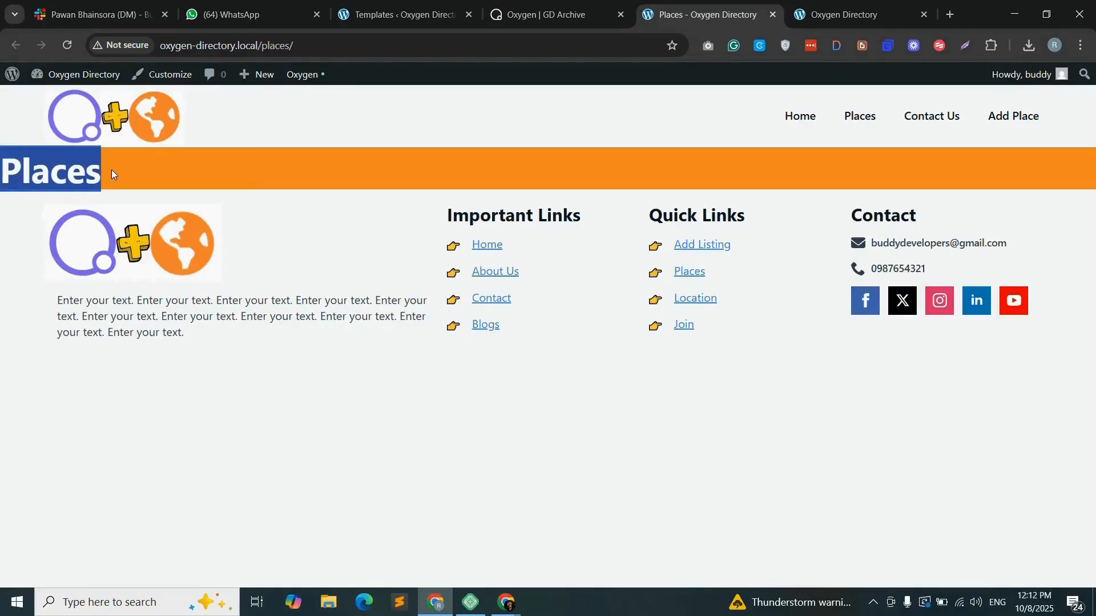
left_click(112, 170)
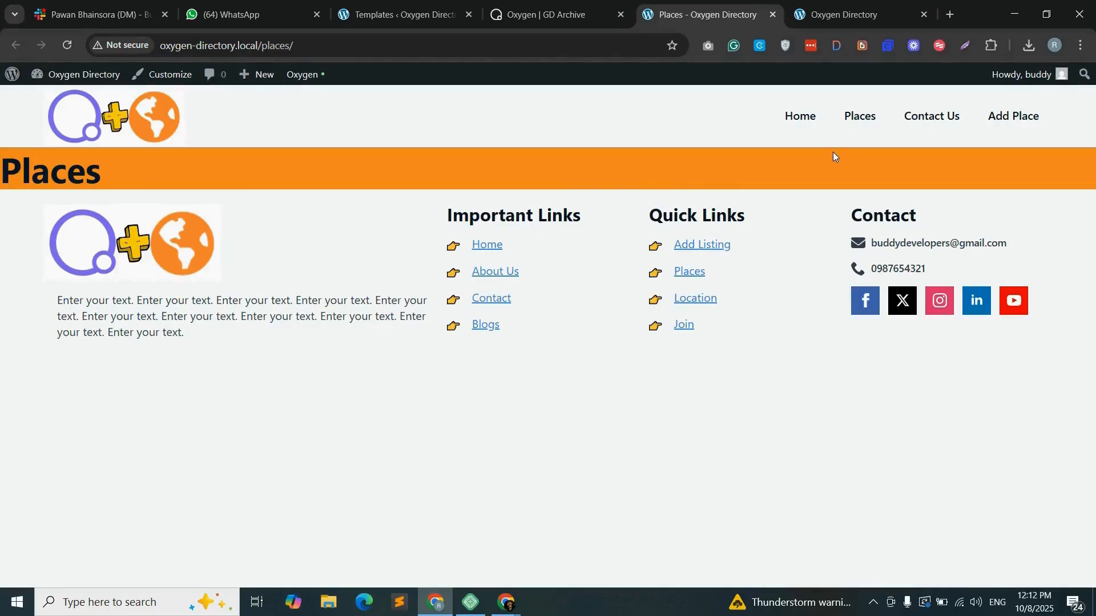
- Back in the builder, prepend "All" to the heading's Archive Title and save the template
key("ctrl+Page_Up")
left_click(942, 215)
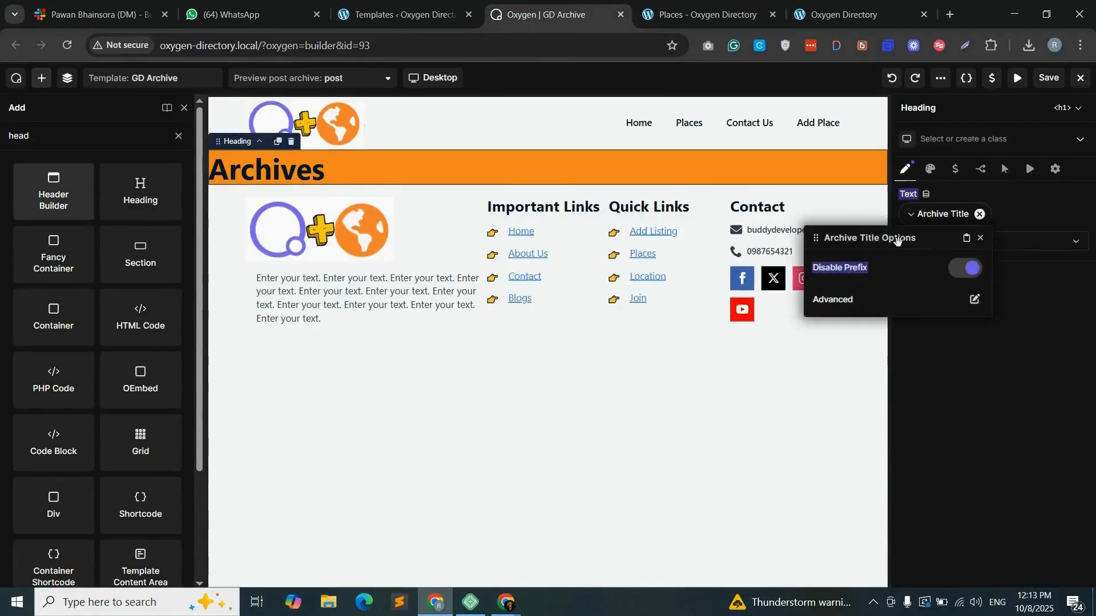
left_click(974, 300)
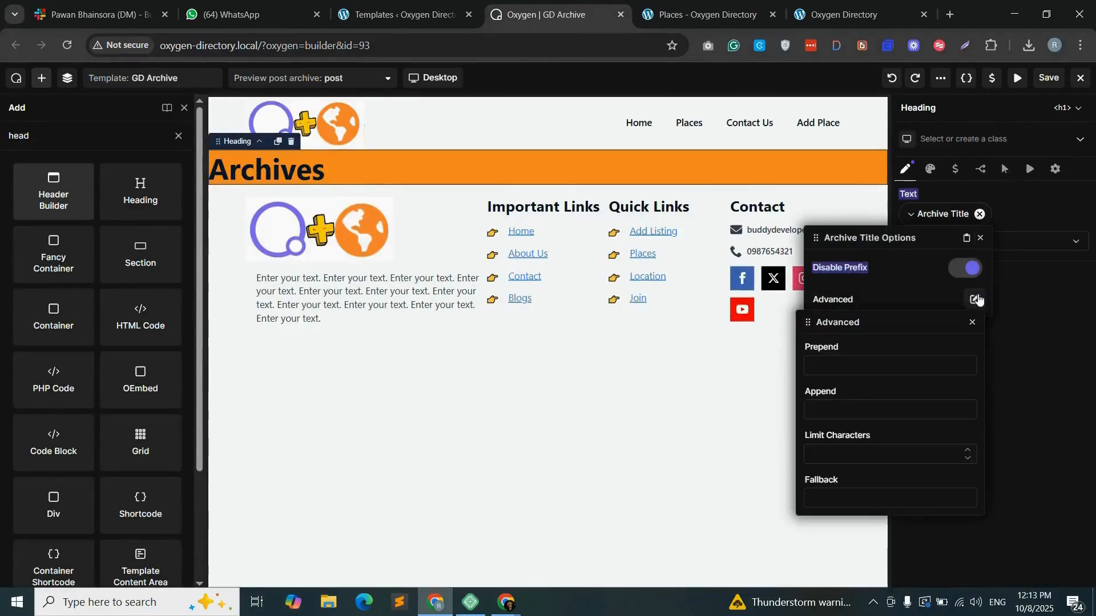
left_click(827, 368)
type("All")
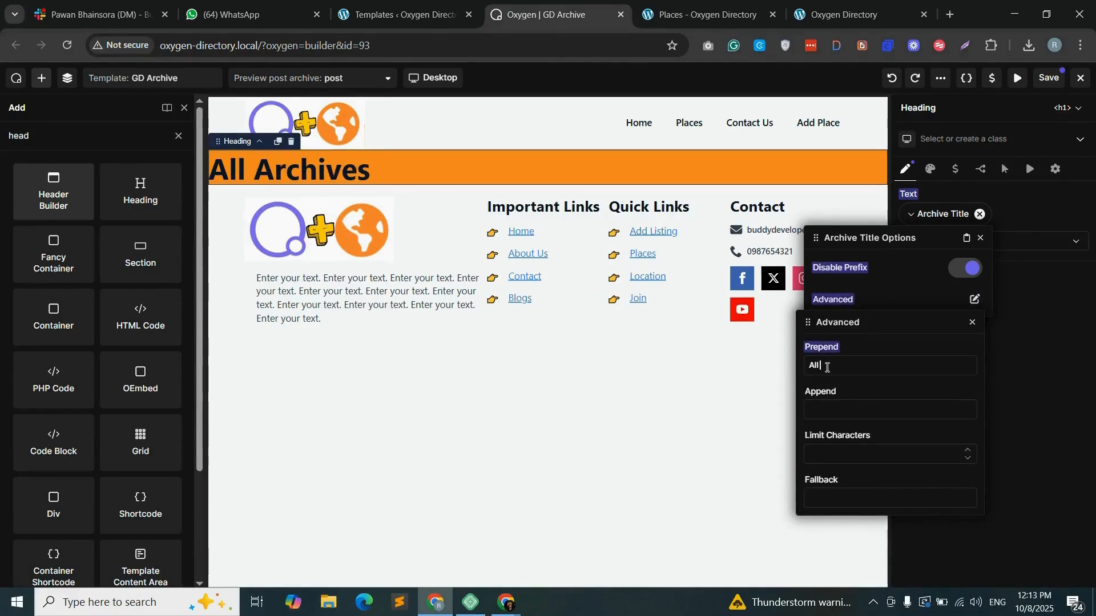
left_click(1049, 78)
- Reload the live Places page and check the prepended text in the hero heading
left_click(712, 10)
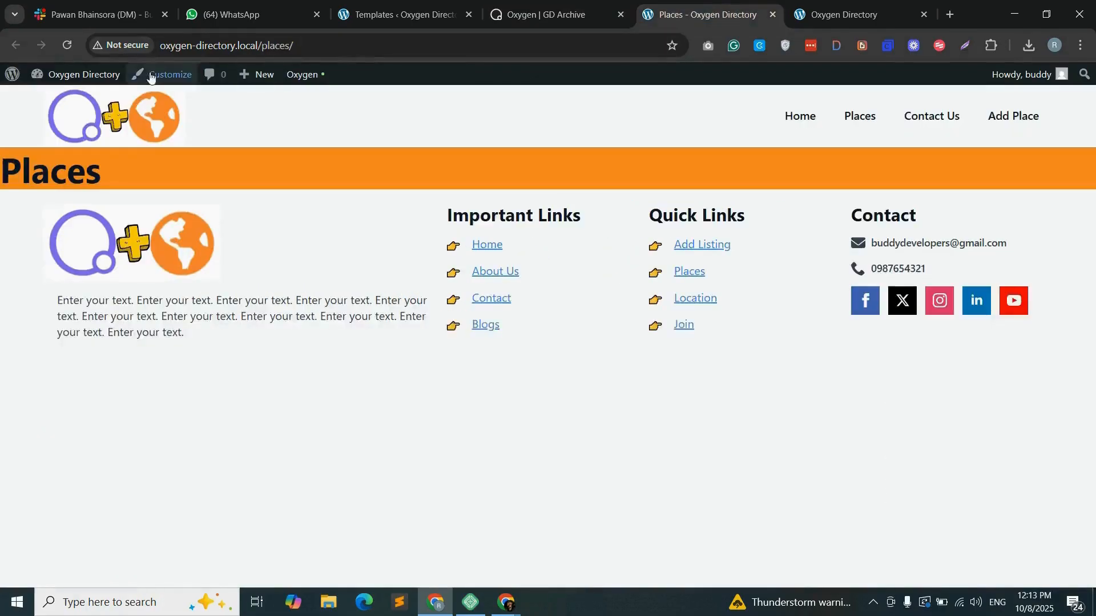
left_click(67, 45)
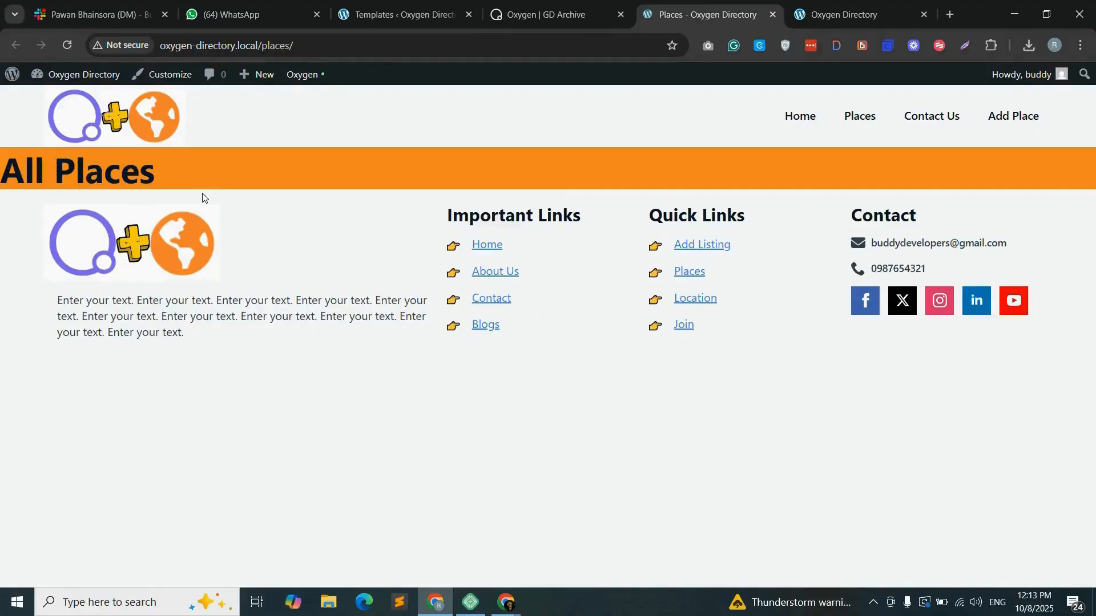
left_click_drag(1, 167, 226, 171)
left_click(185, 169)
- Set the archive heading's tag to h2, center its text and color it white (#FFFFFF)
left_click(557, 15)
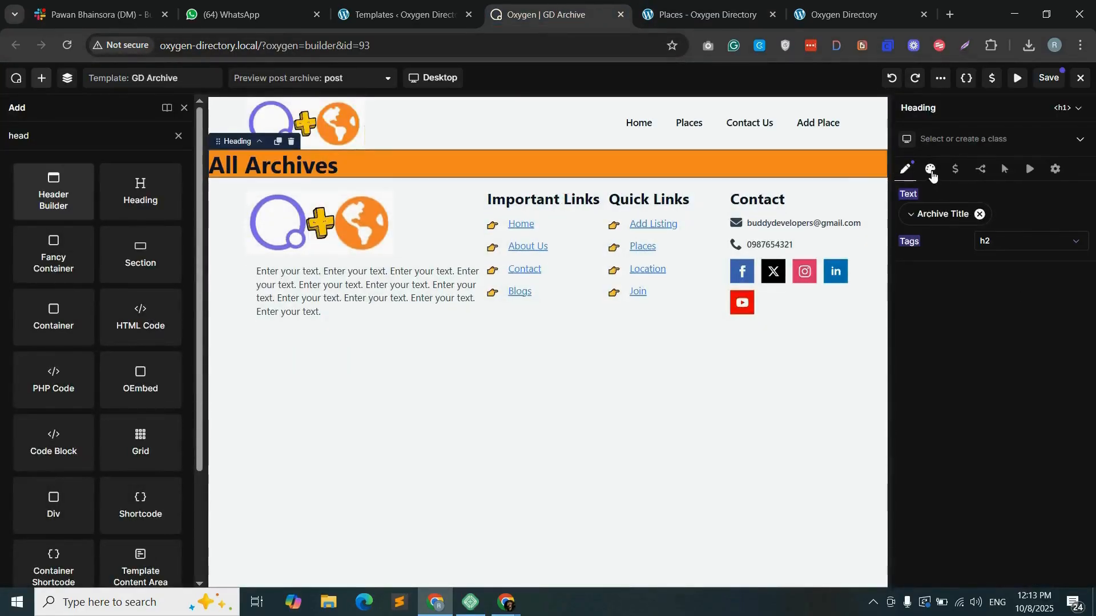
left_click(931, 171)
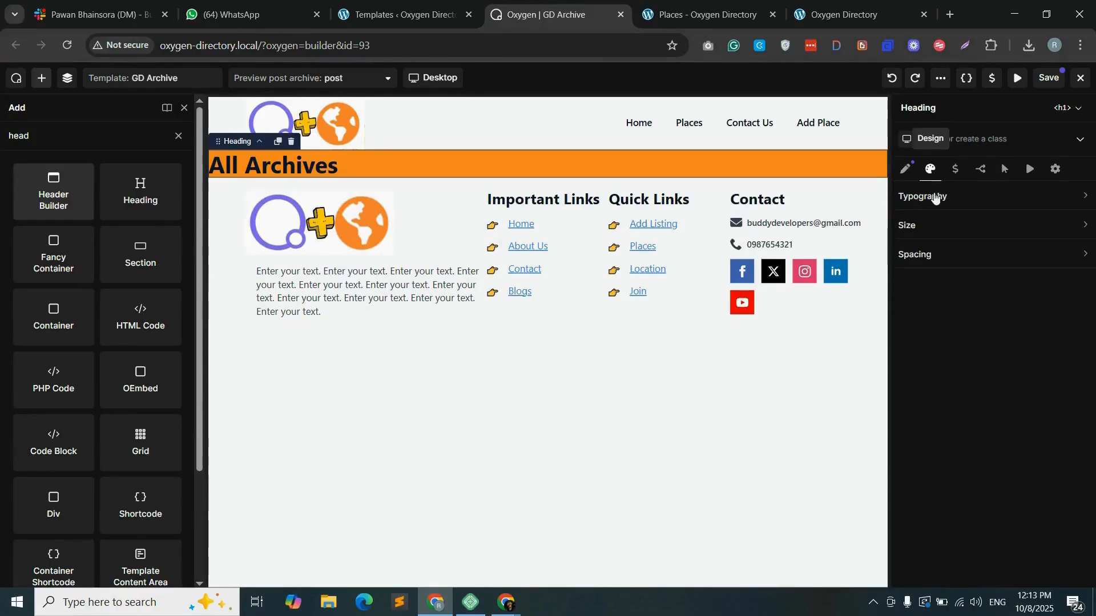
left_click(973, 196)
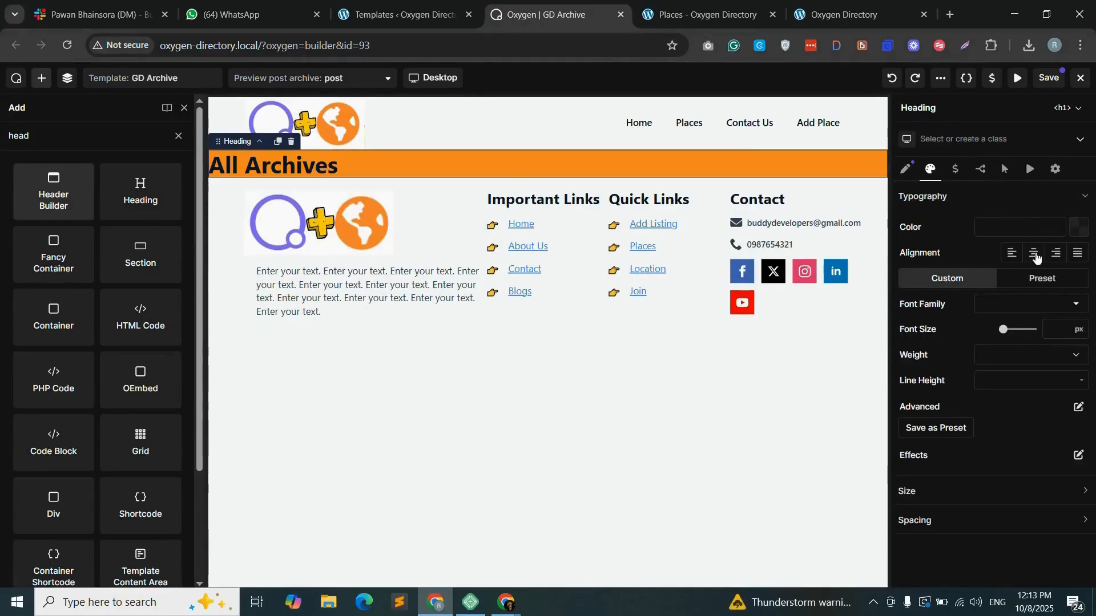
left_click(1034, 253)
left_click(1079, 229)
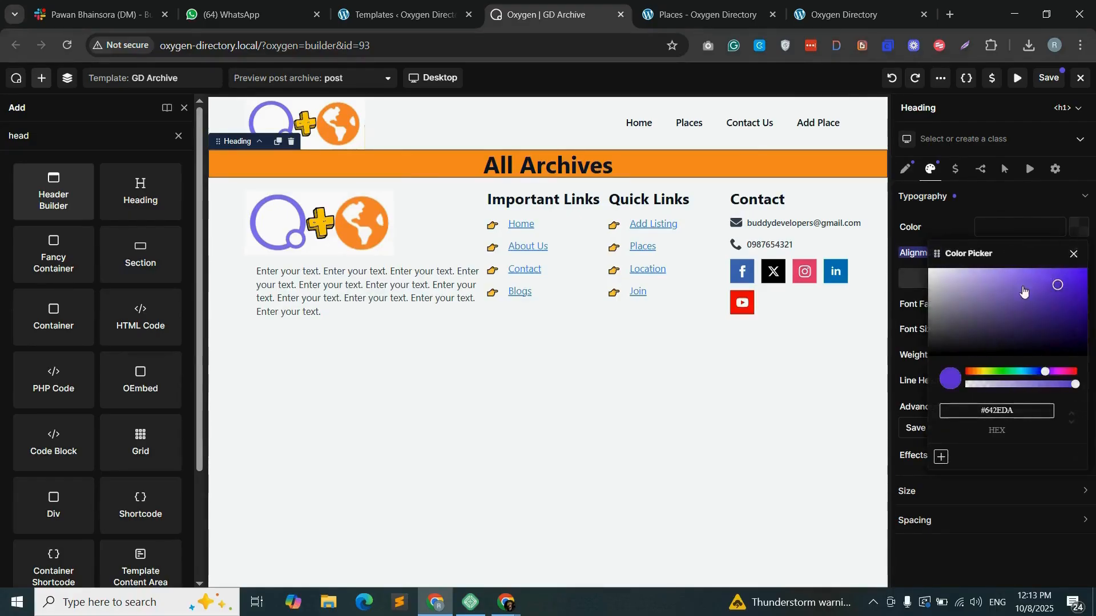
left_click_drag(1023, 292, 916, 266)
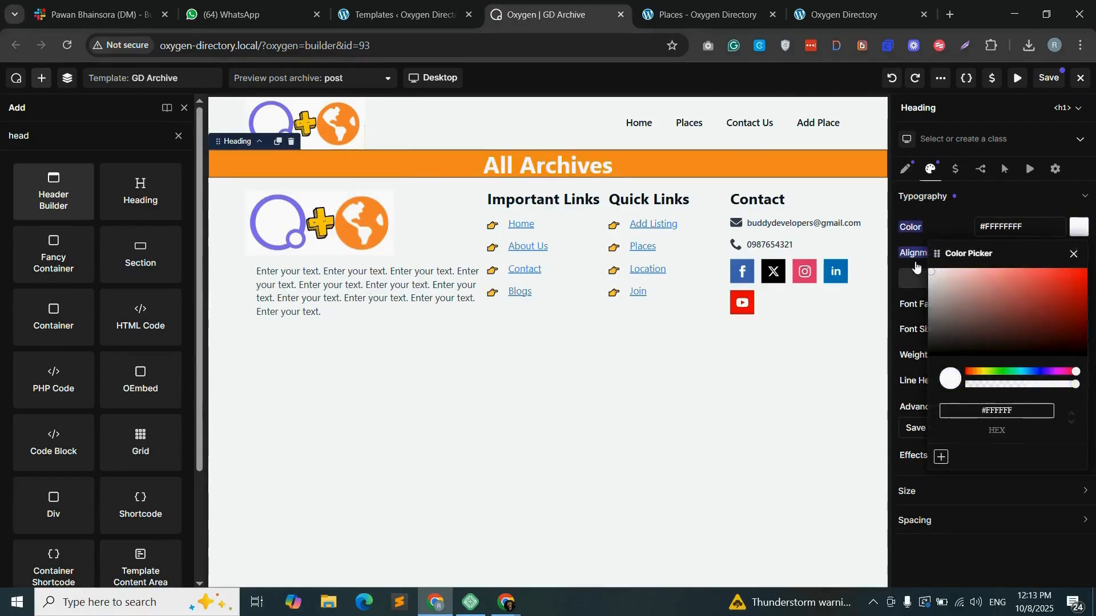
- Open the Add New Place page in a new tab, switch it to the default editor and bring up the shortcode builder
left_click(953, 222)
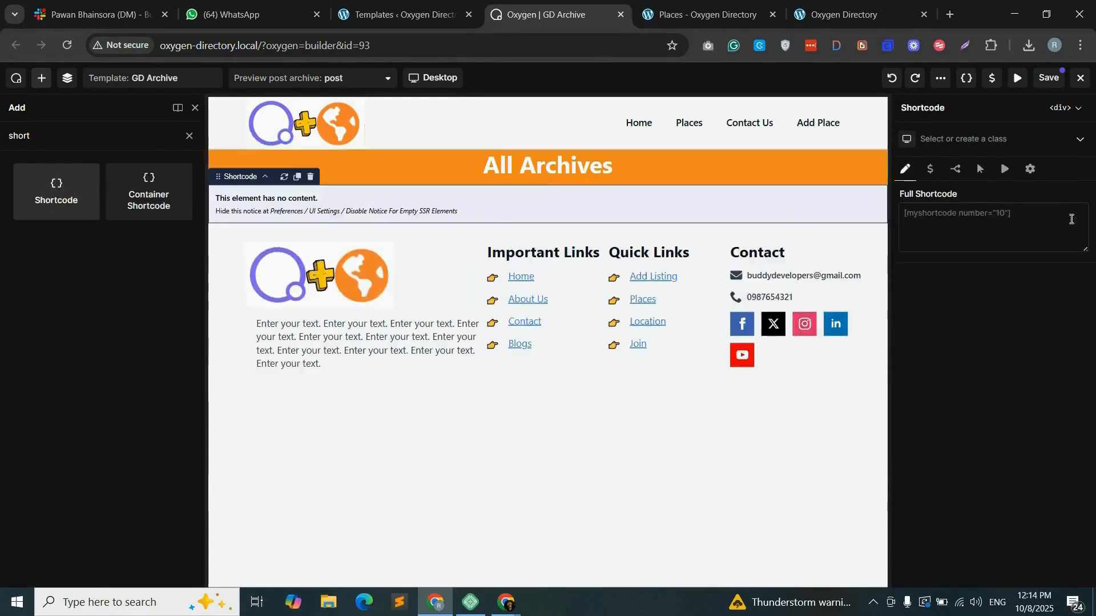
left_click(967, 216)
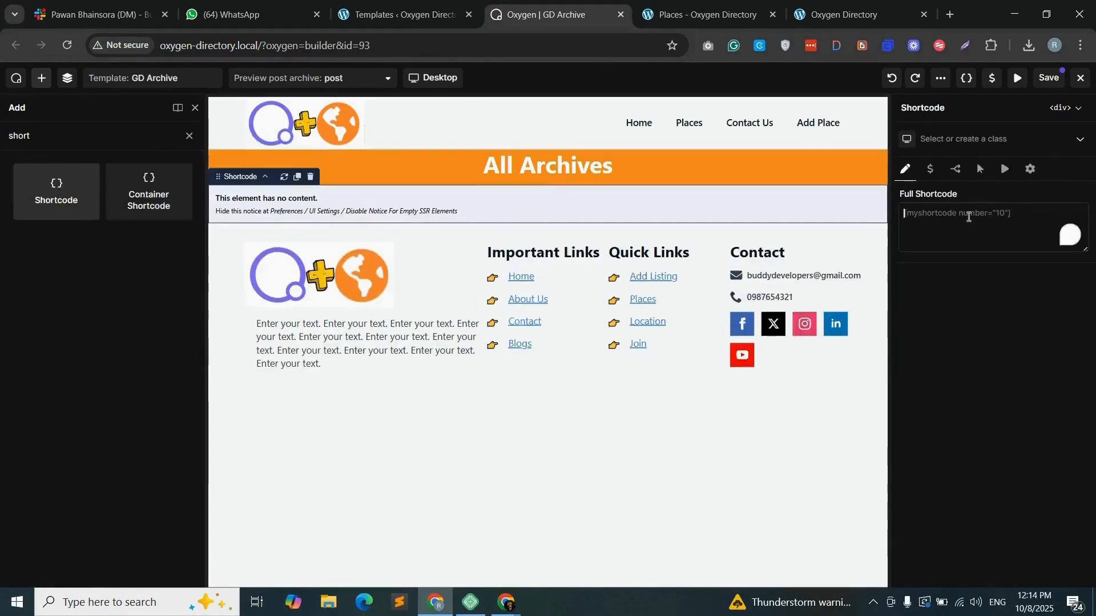
left_click(379, 7)
mouse_move(54, 264)
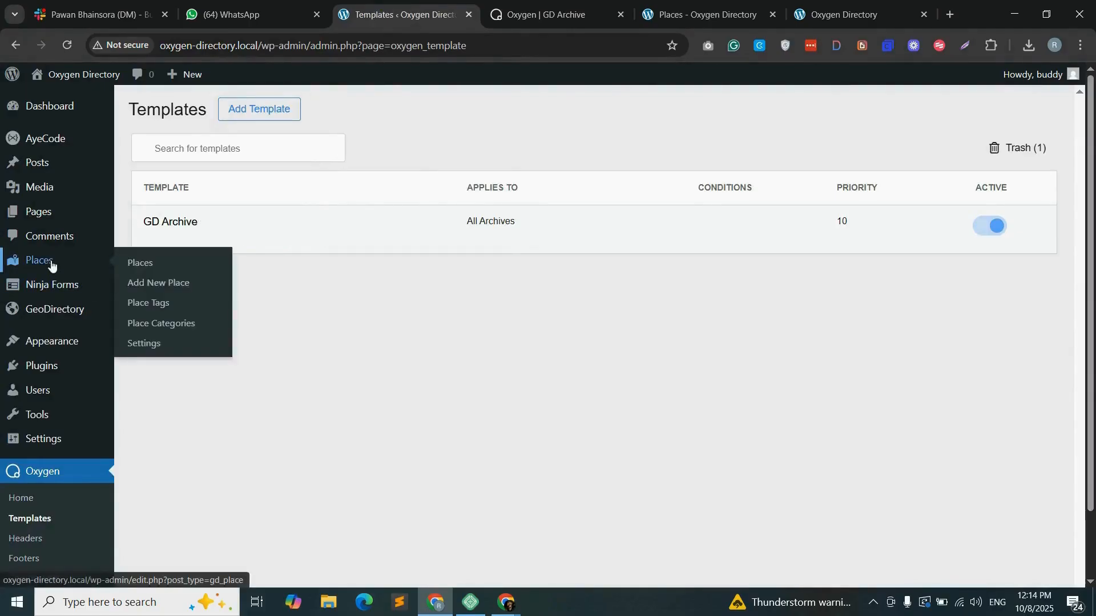
right_click(169, 283)
left_click(239, 295)
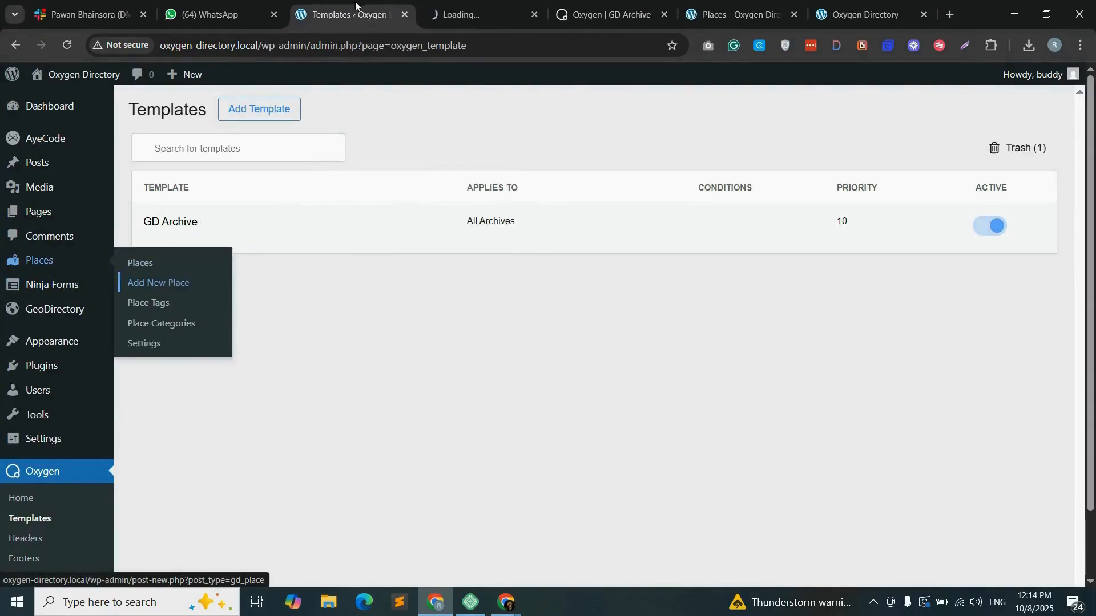
left_click(439, 4)
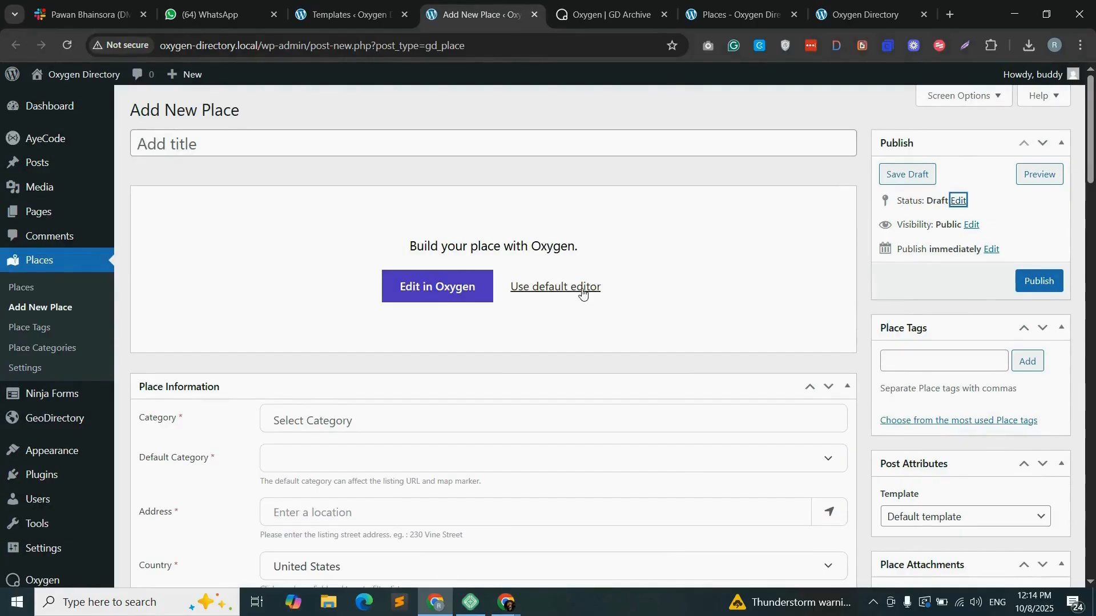
left_click(566, 289)
left_click(298, 229)
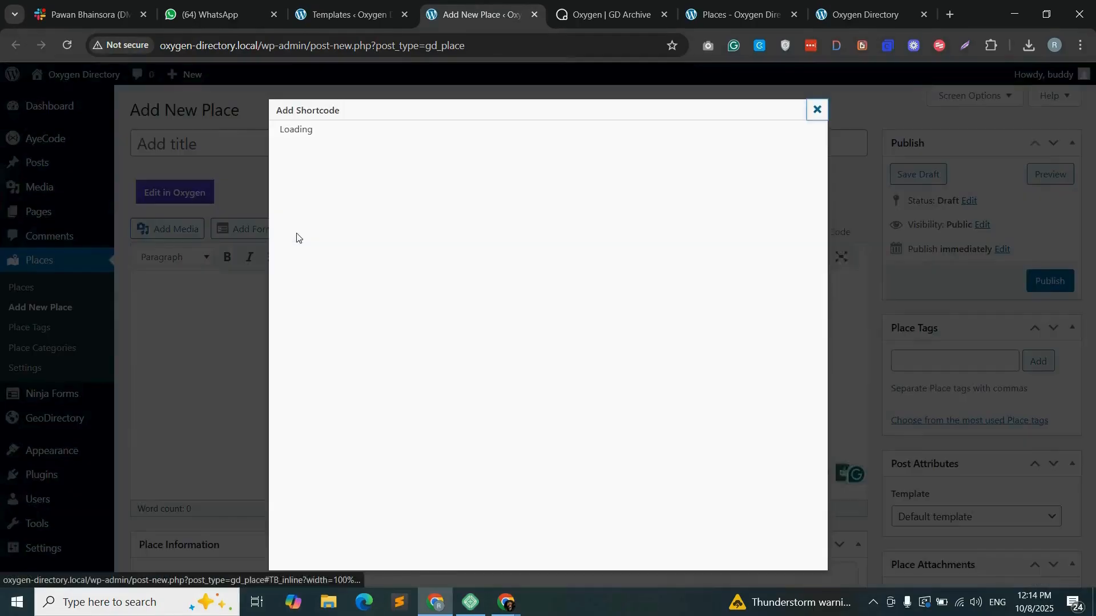
- Select gd_search (GD > Search) in the shortcode builder and copy its generated shortcode
left_click(423, 136)
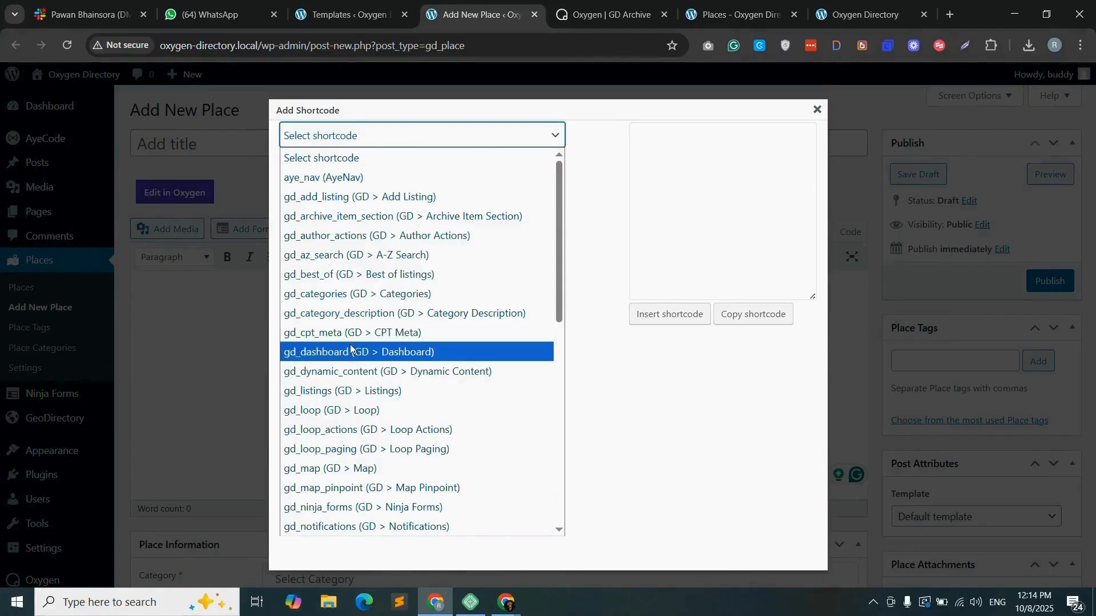
scroll(354, 350, "down", 5)
scroll(361, 443, "down", 3)
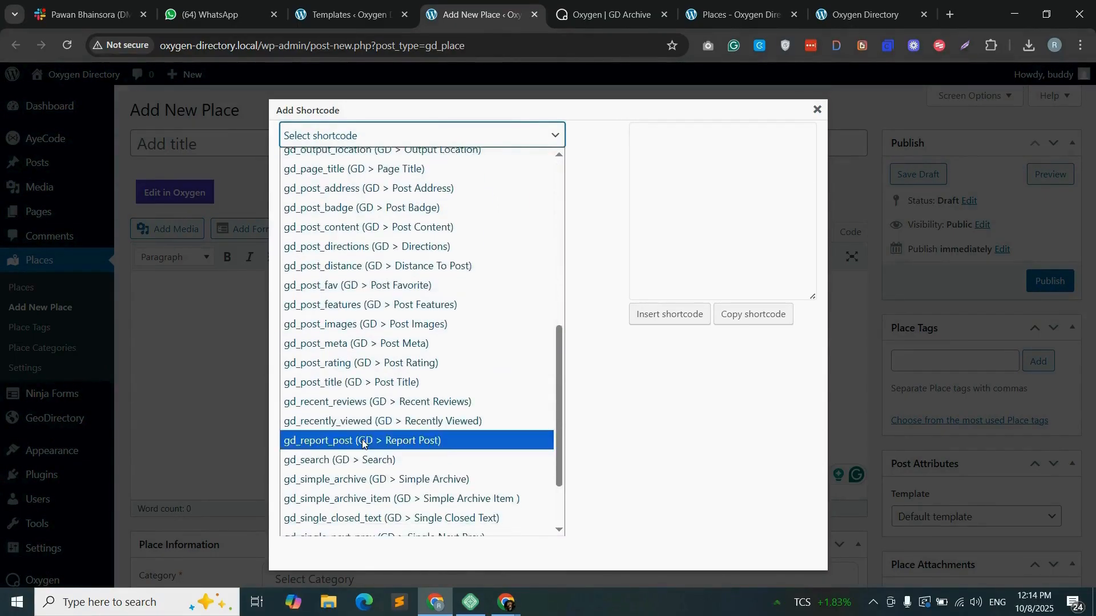
left_click(349, 434)
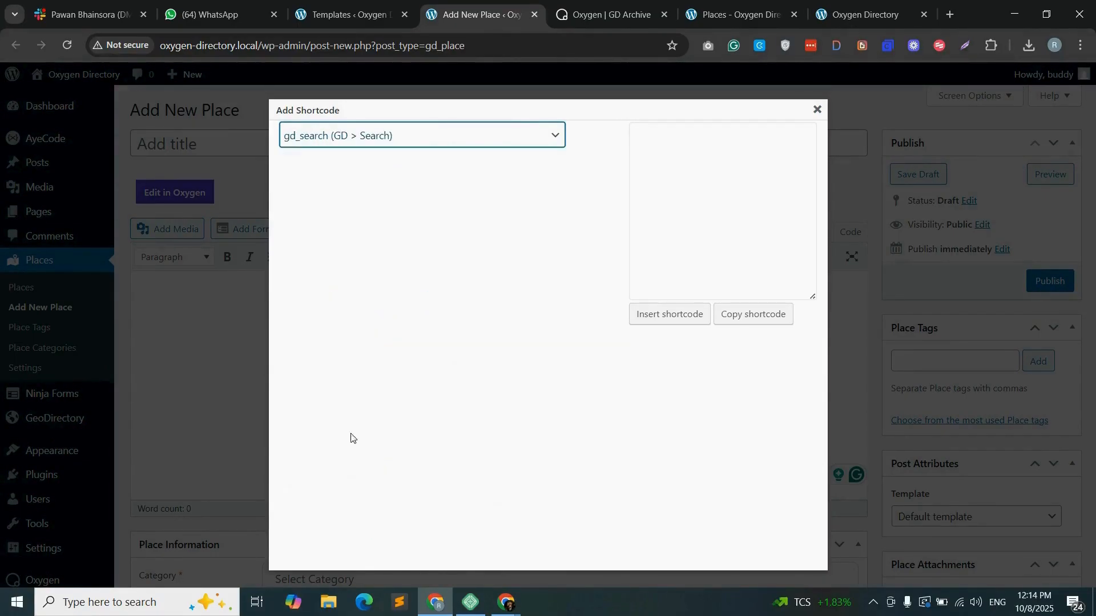
left_click(753, 320)
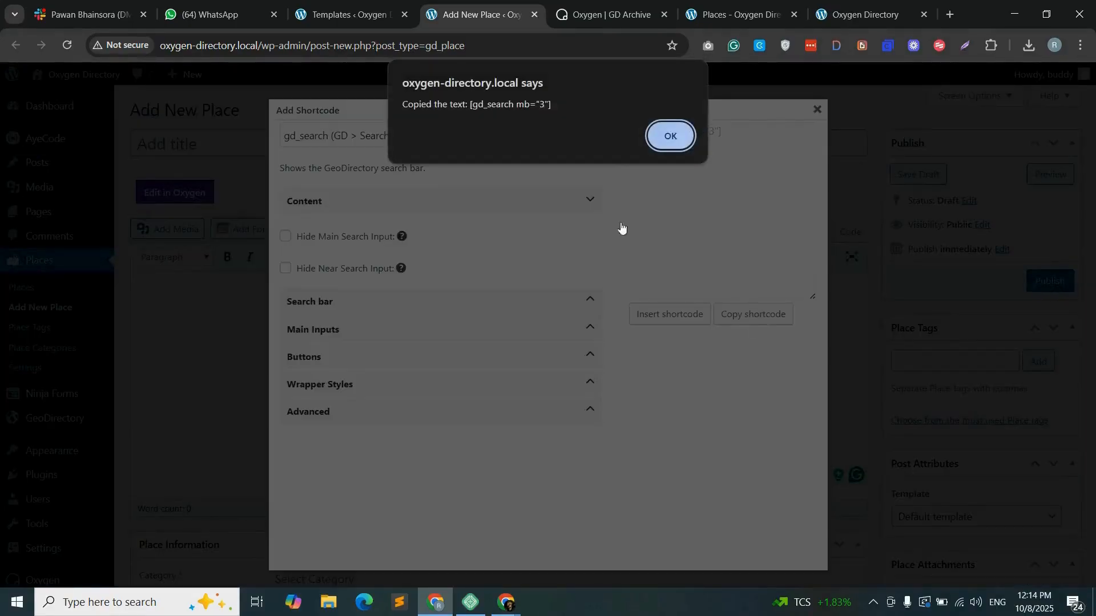
key("Return")
- Paste [gd_search mb="3"] as the full shortcode of the empty Shortcode element in the GD Archive template
left_click(622, 2)
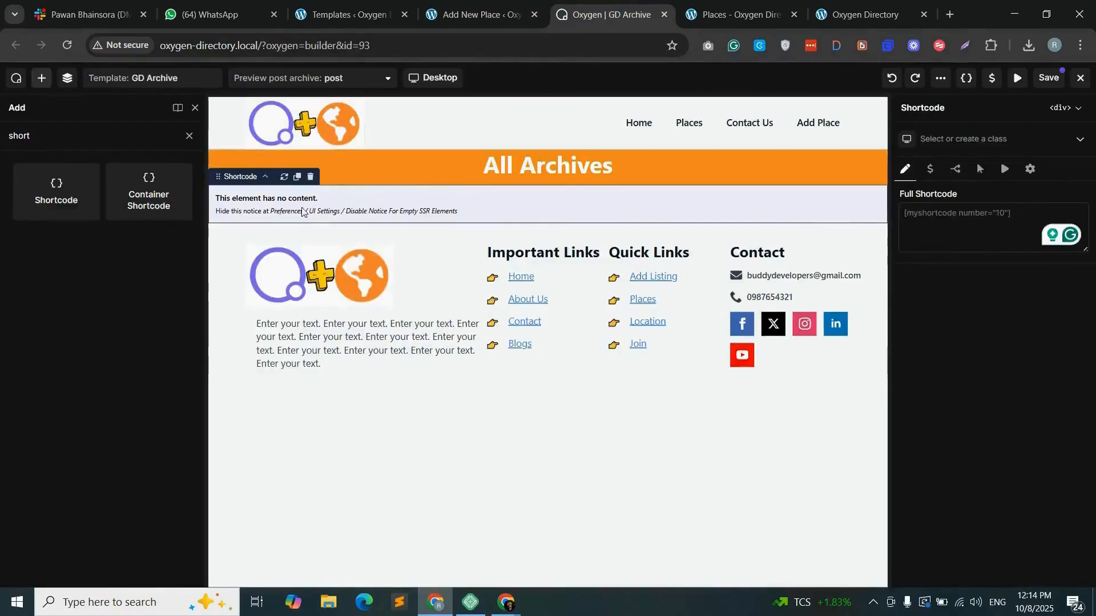
right_click(953, 216)
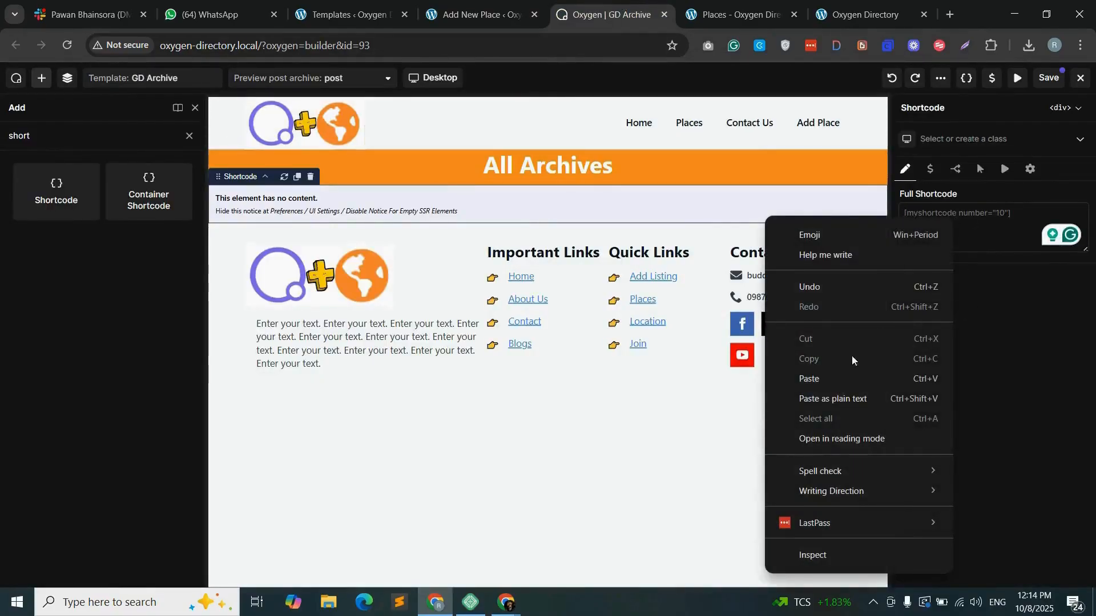
left_click(817, 381)
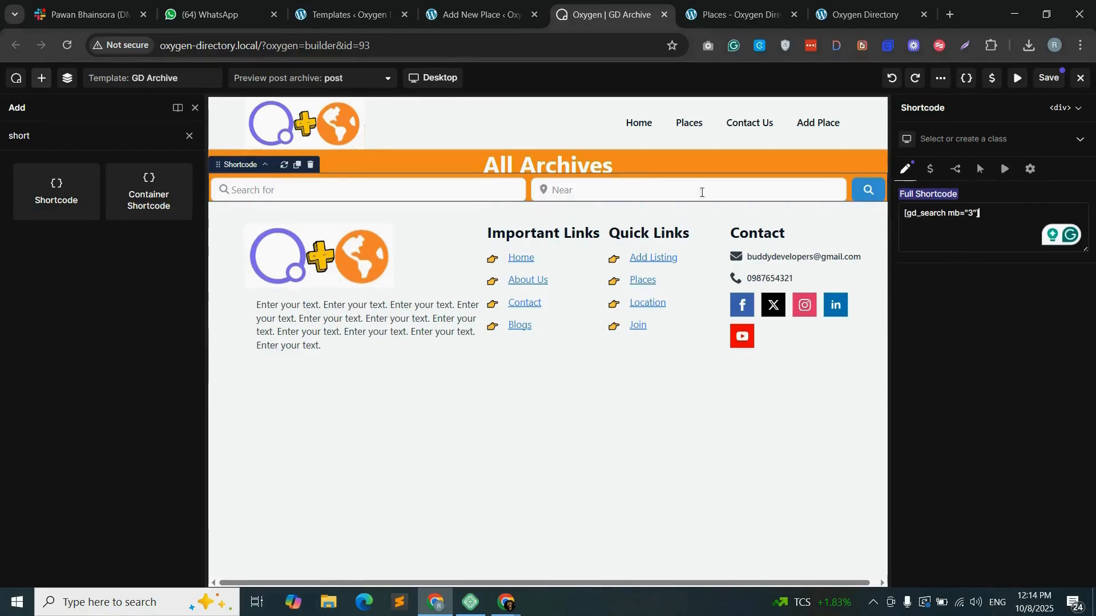
- Set the padding of archive-hero-container to 50 px on all sides
left_click(68, 79)
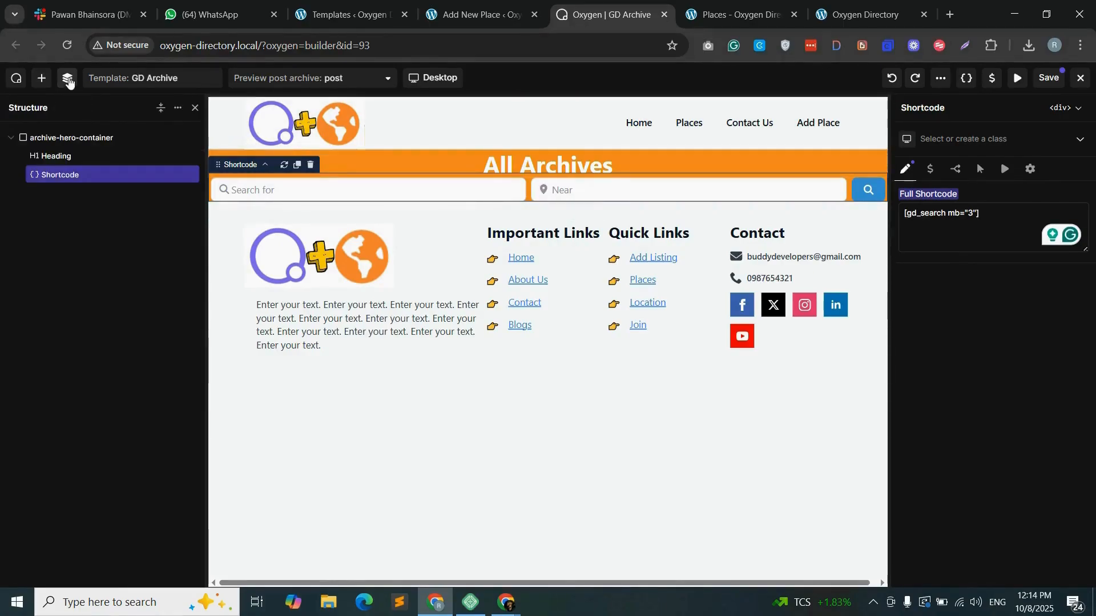
left_click(63, 138)
left_click(985, 256)
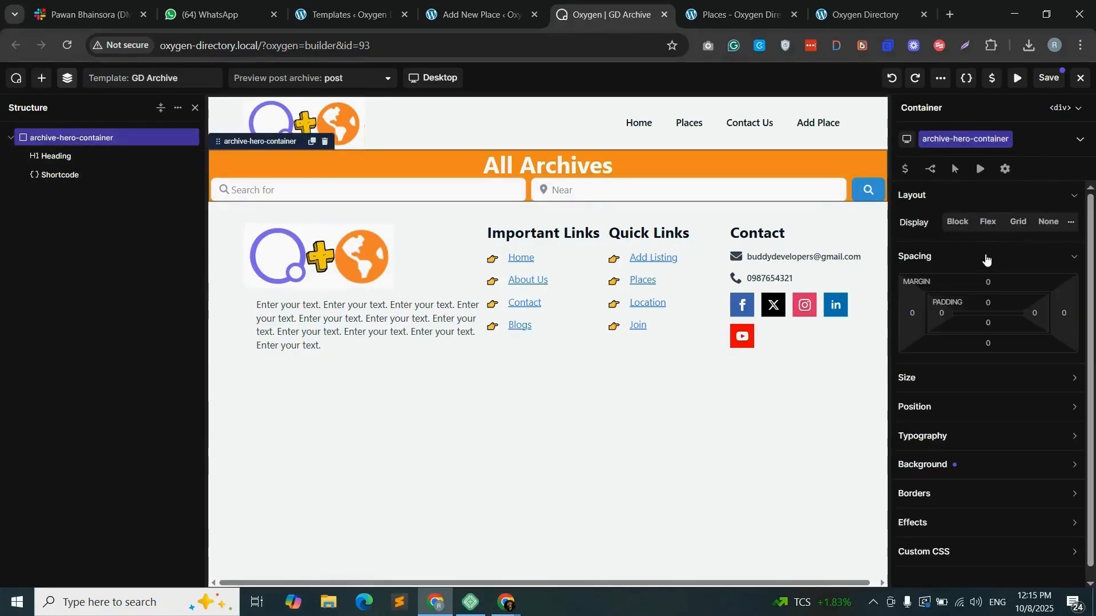
left_click(941, 313)
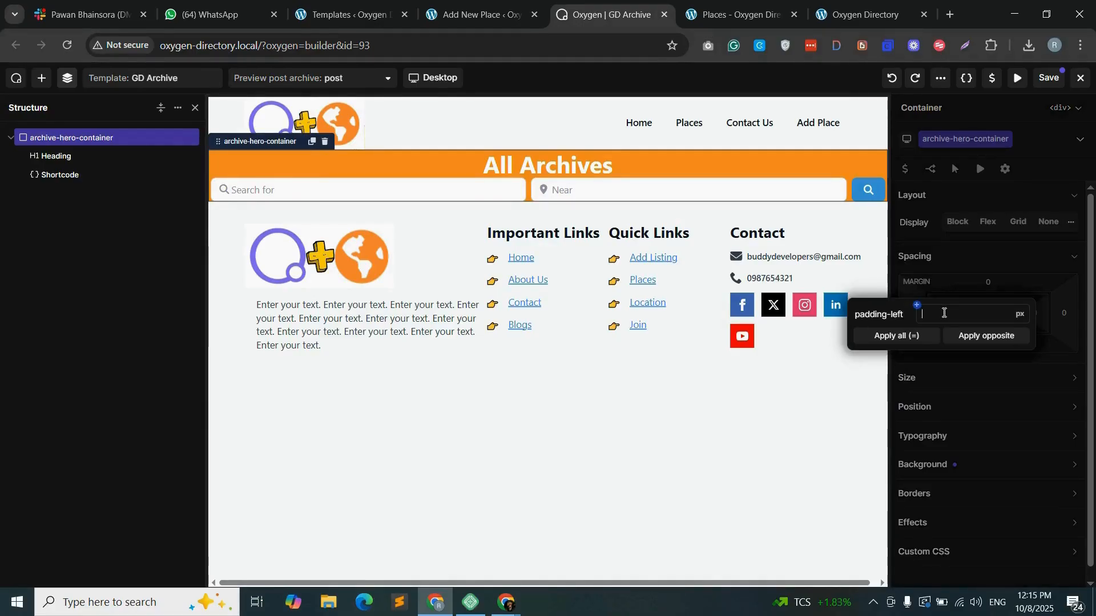
type("50")
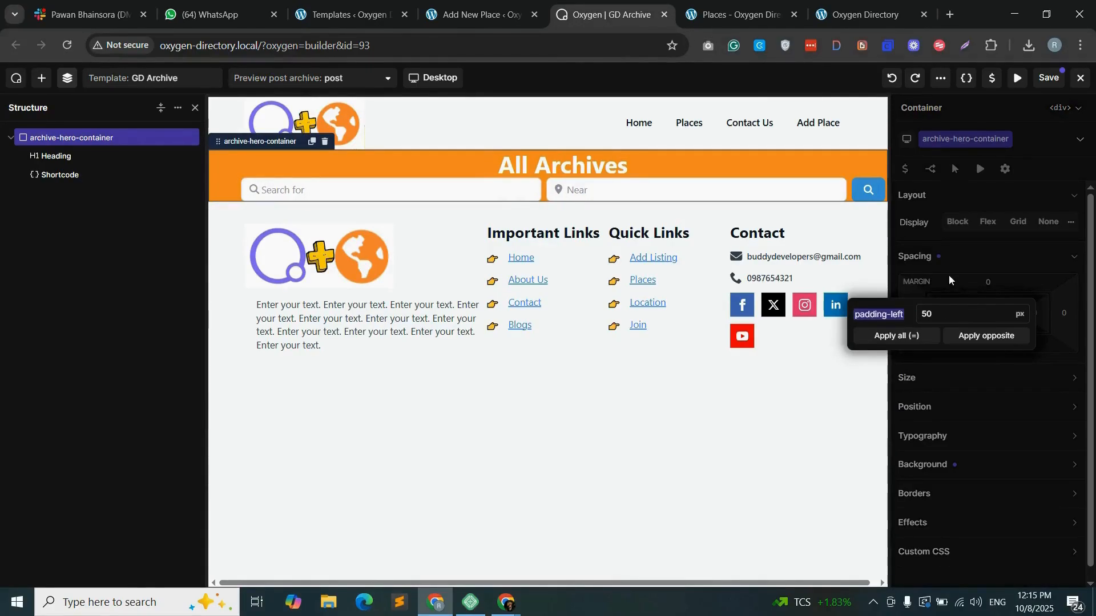
left_click(994, 341)
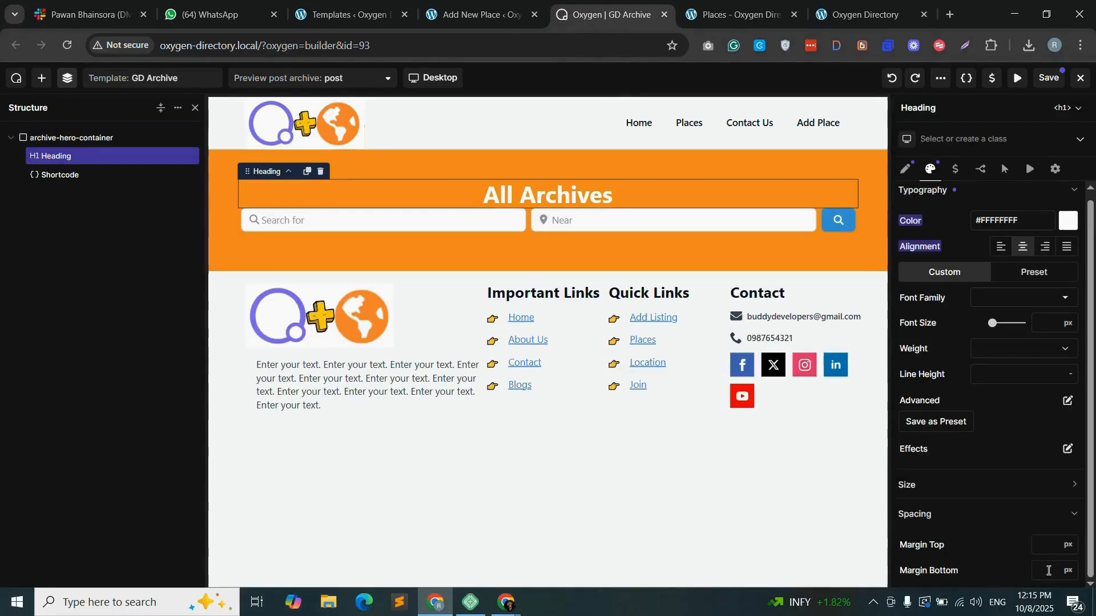
- Set the All Archives heading's bottom margin to 20 px and save the template
type("20")
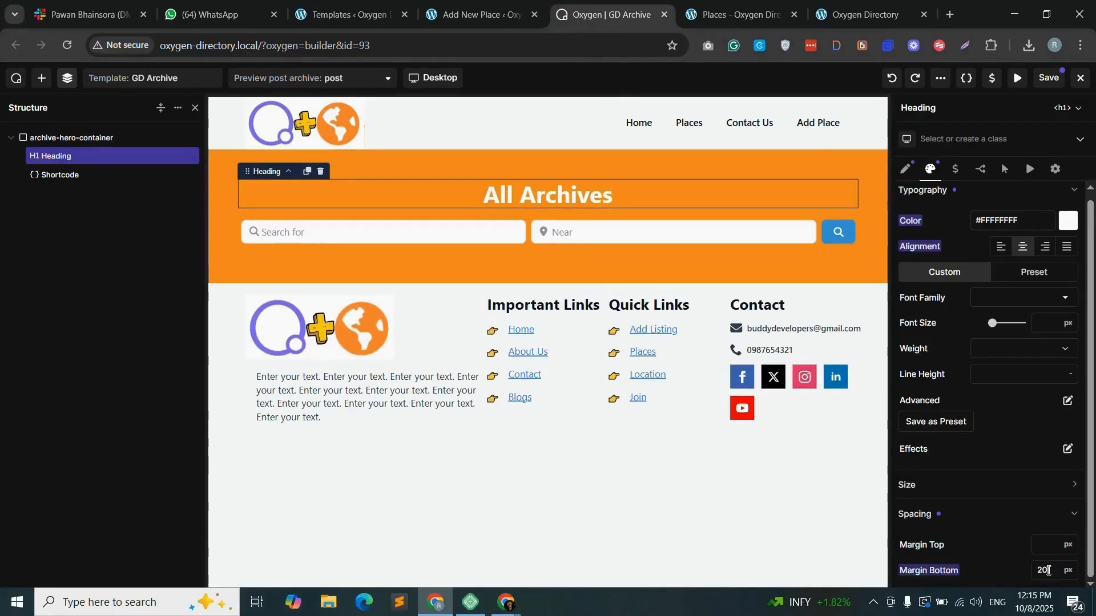
left_click(1047, 80)
- Check the hero heading and search bar on the live Places page
key("ctrl+Tab")
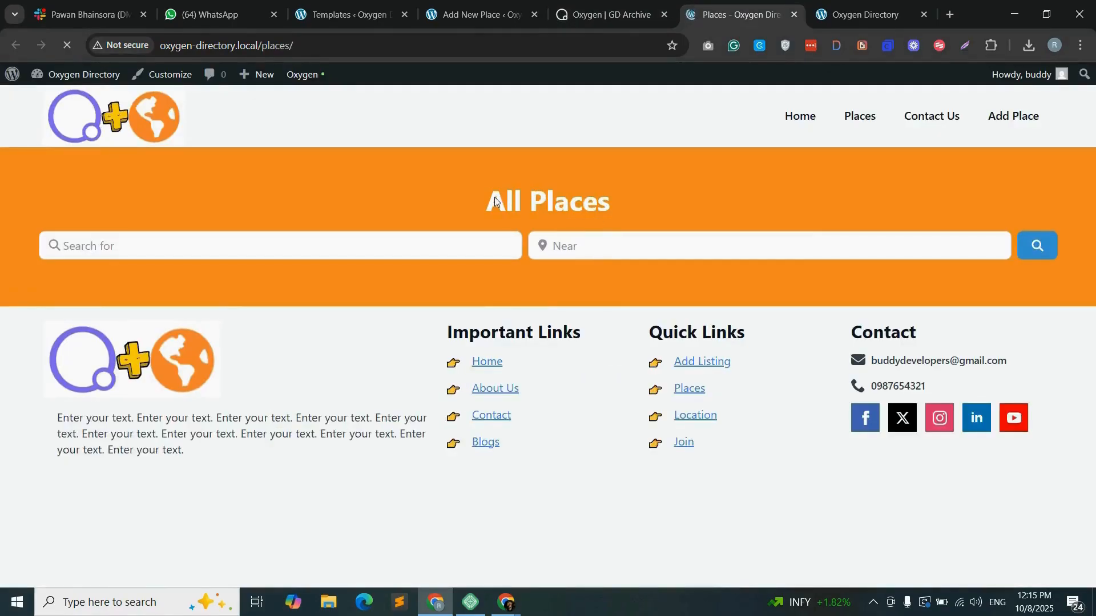
left_click_drag(494, 197, 619, 200)
left_click(644, 200)
left_click_drag(484, 203, 600, 195)
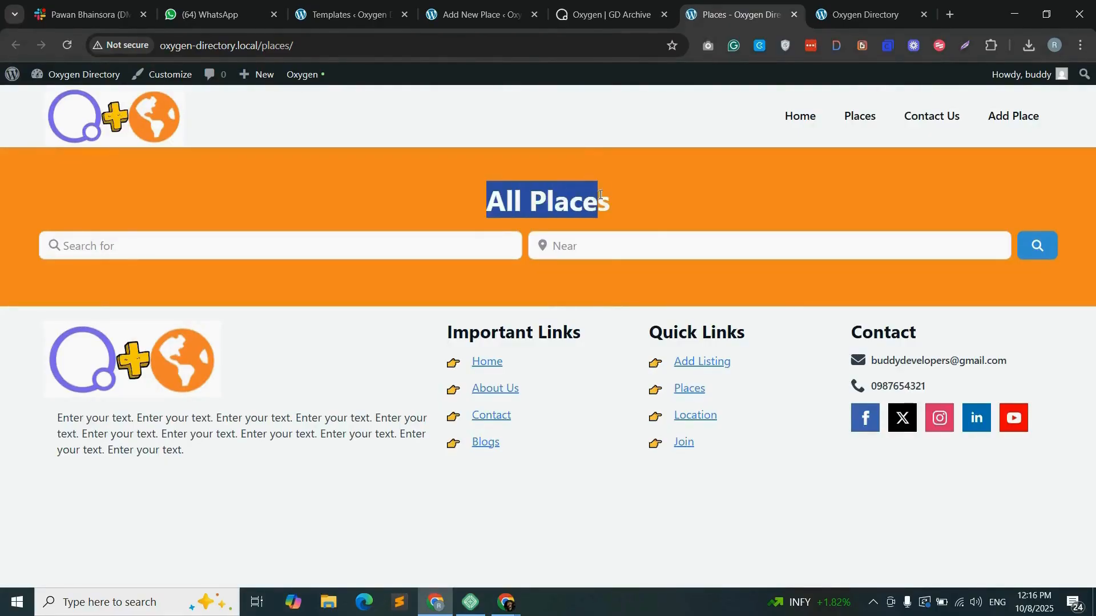
left_click(643, 203)
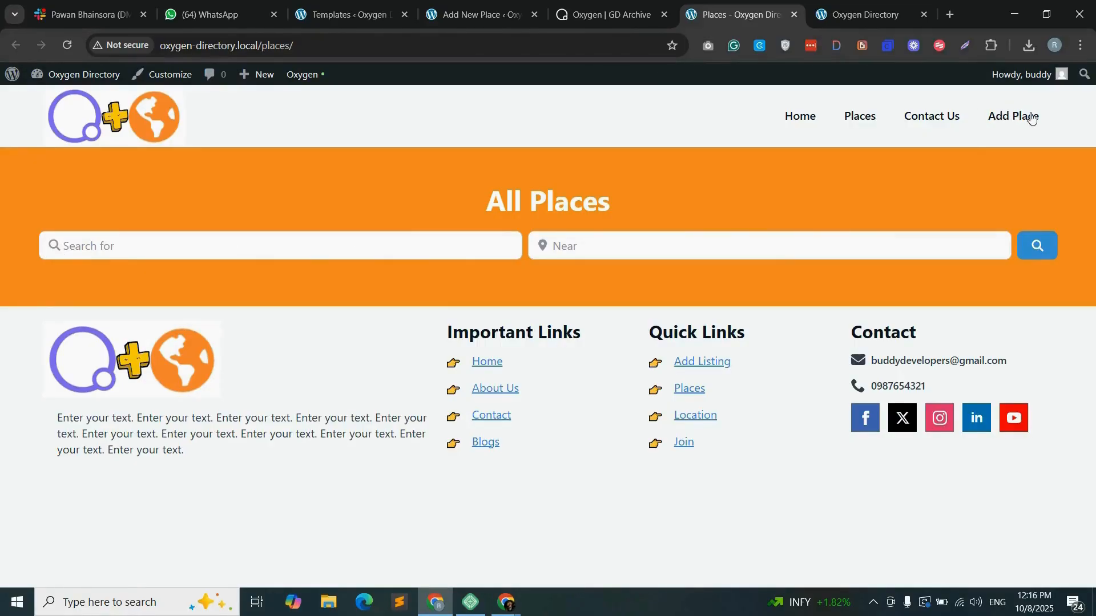
- Add a container below the heading in the GD Archive template and move the search shortcode inside it
key("ctrl+shift+Tab")
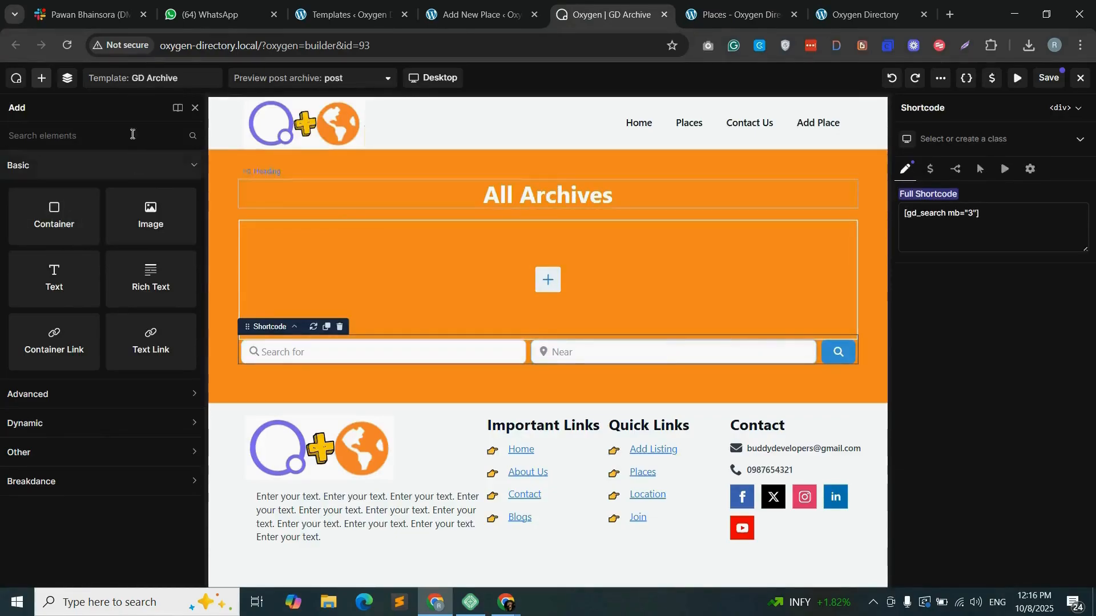
left_click(67, 78)
left_click_drag(63, 192, 85, 177)
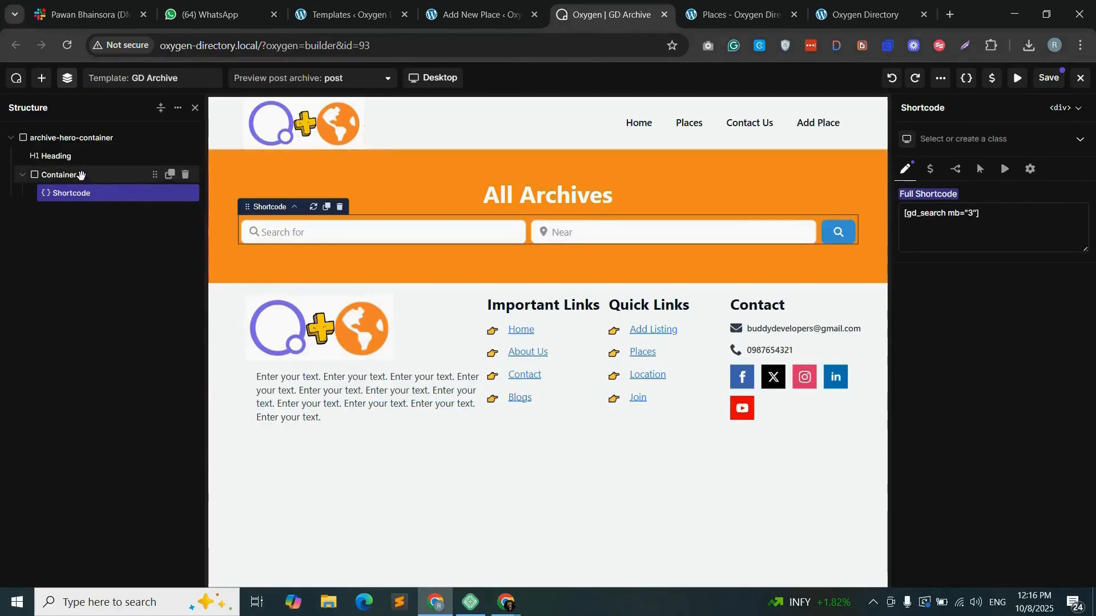
- Create the class gd-search-container and assign it to the container around the search shortcode
left_click(83, 175)
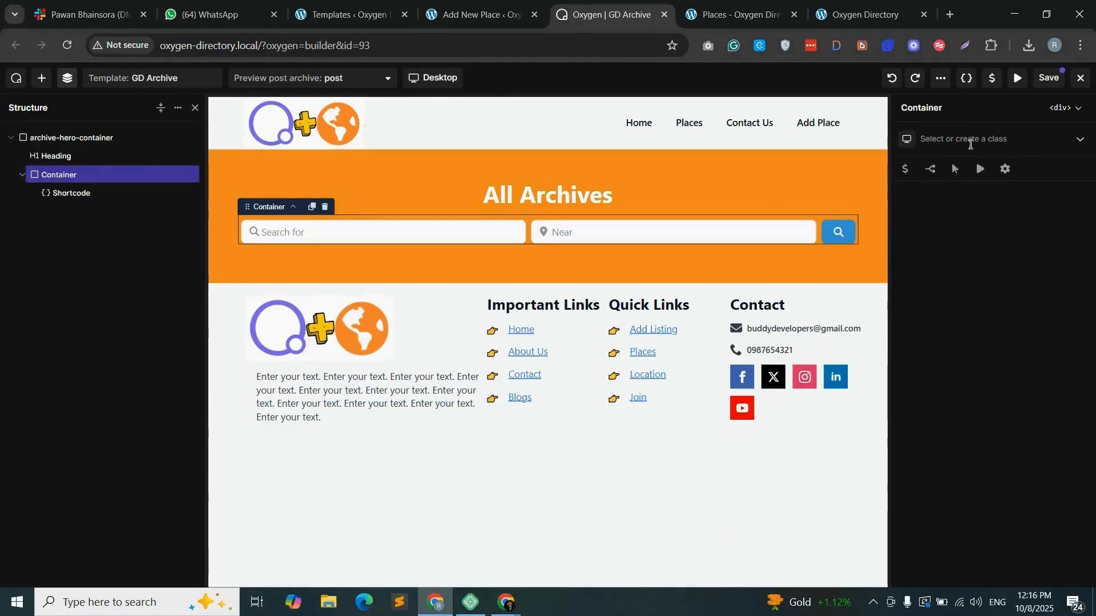
left_click(943, 139)
type("g")
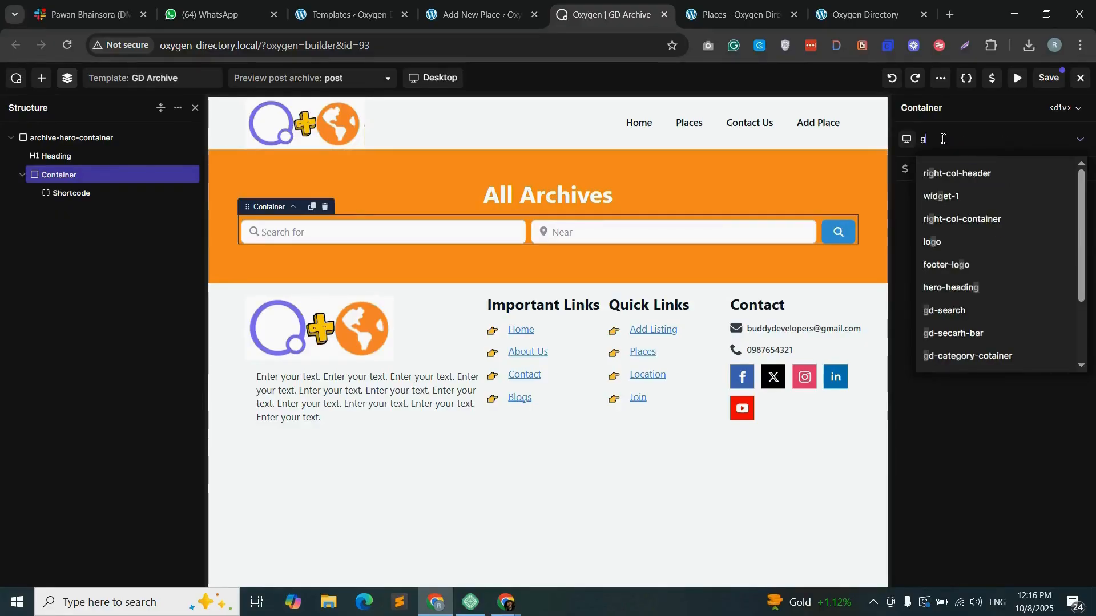
type("d-search")
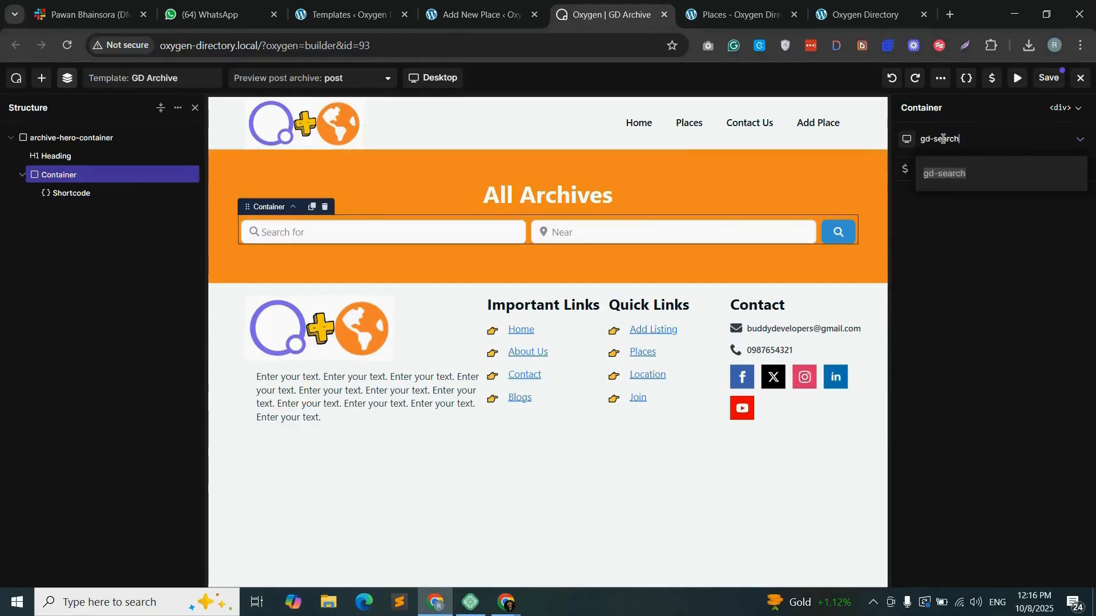
type("-contaimne")
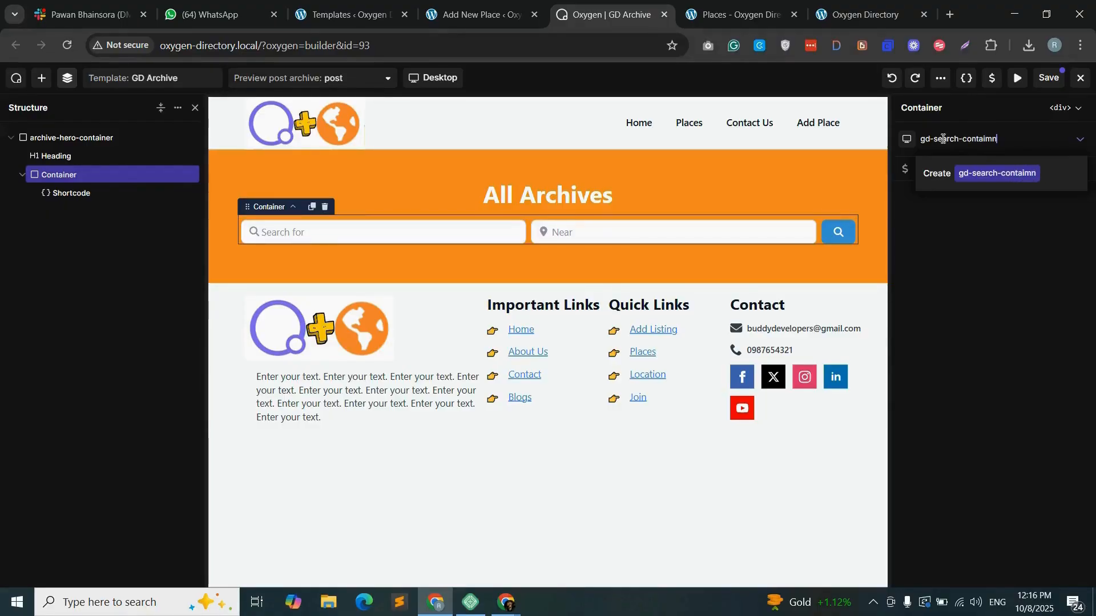
key("BackSpace")
key("BackSpace")
key("BackSpace")
type("ner")
left_click(1017, 177)
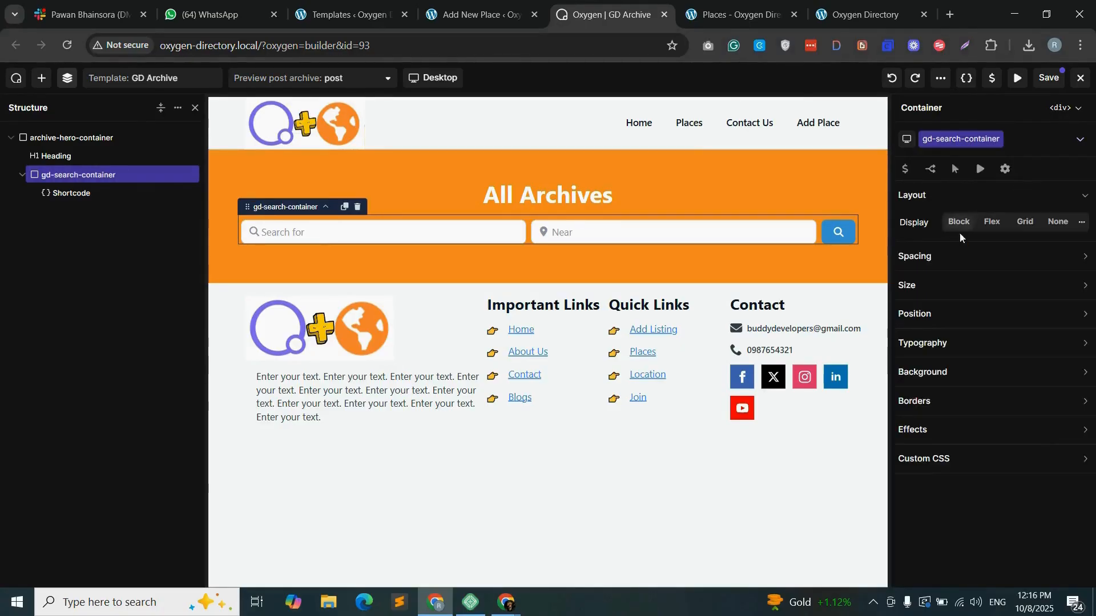
- Set the left and right padding of gd-search-container to 50 px and save the template
left_click(943, 287)
left_click(947, 312)
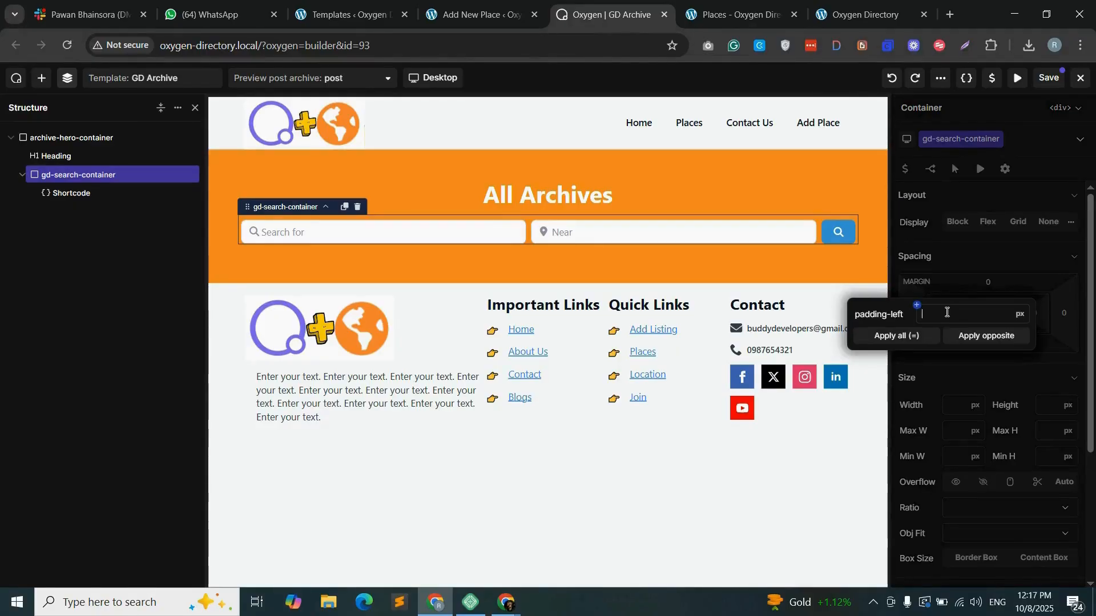
type("50")
left_click(1003, 339)
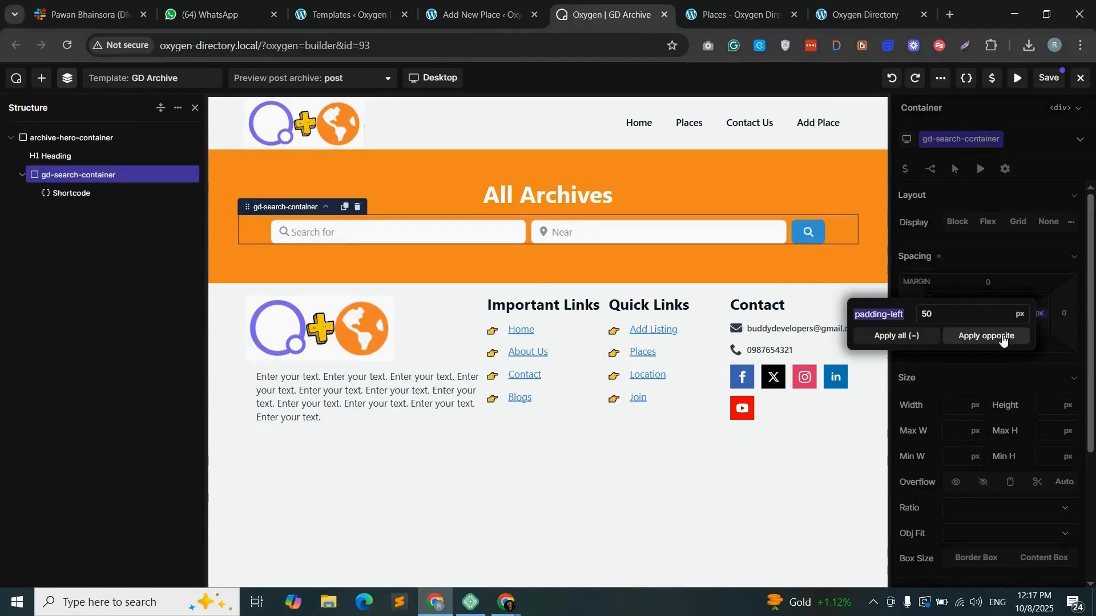
left_click(1048, 78)
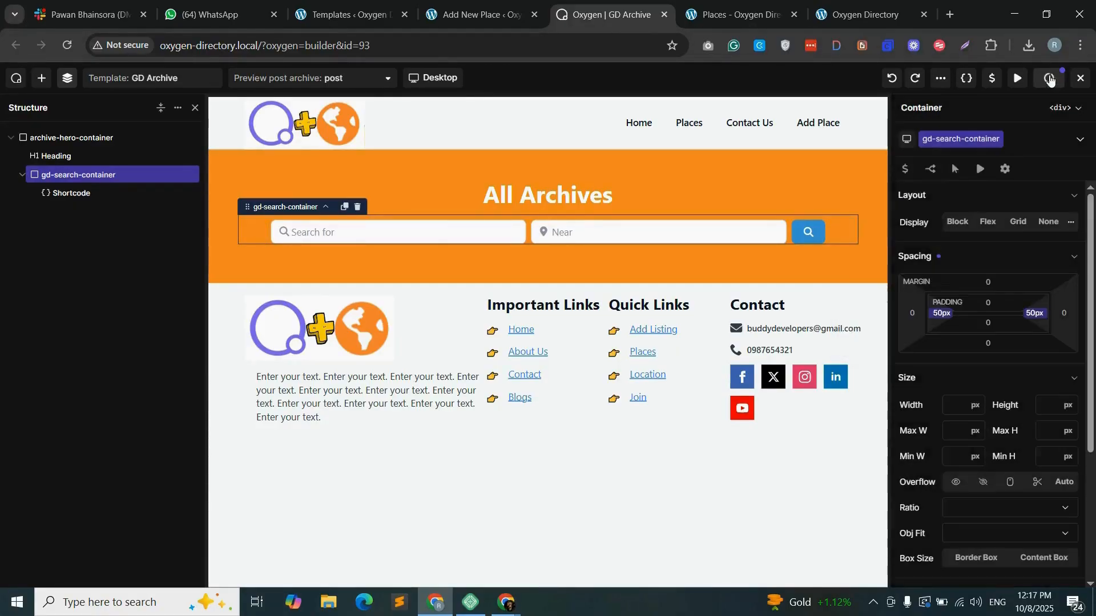
- Reload the live Places page to check the search bar's side spacing, and return to the template builder
left_click(724, 7)
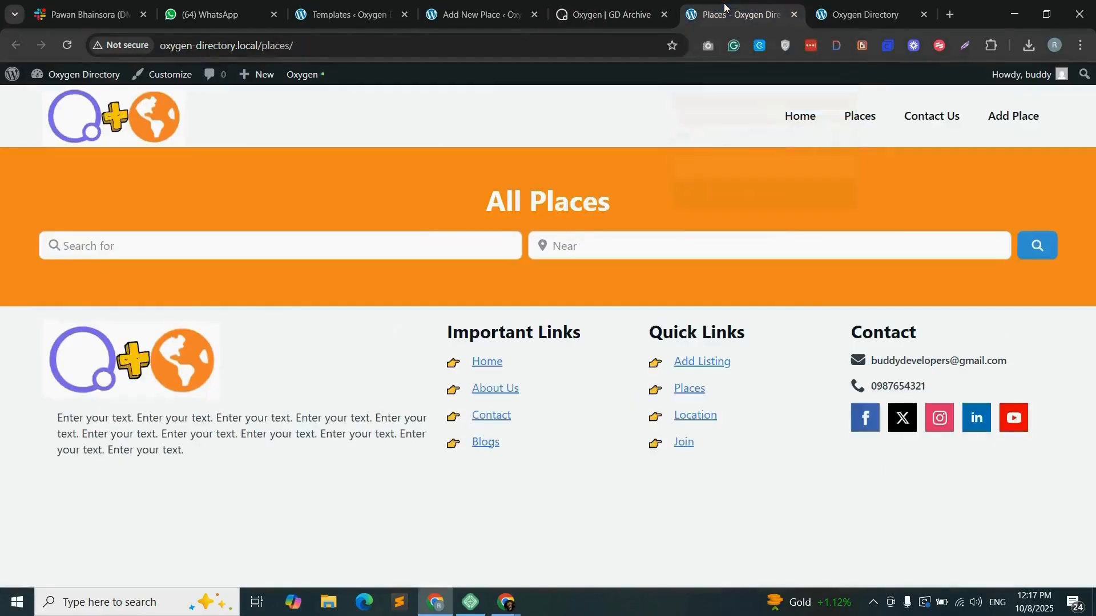
left_click(62, 49)
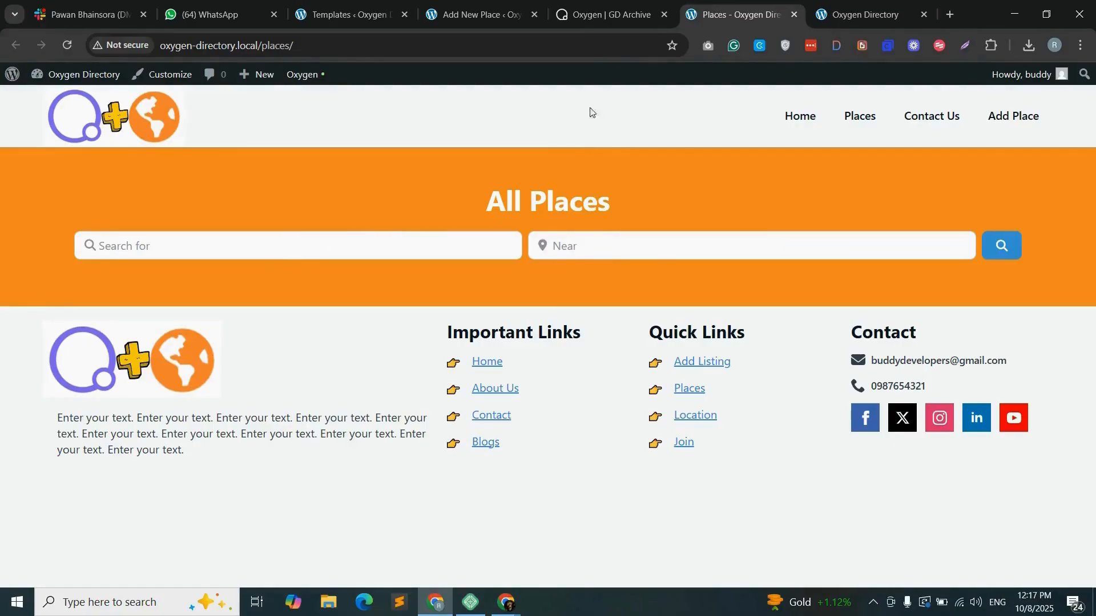
left_click(597, 14)
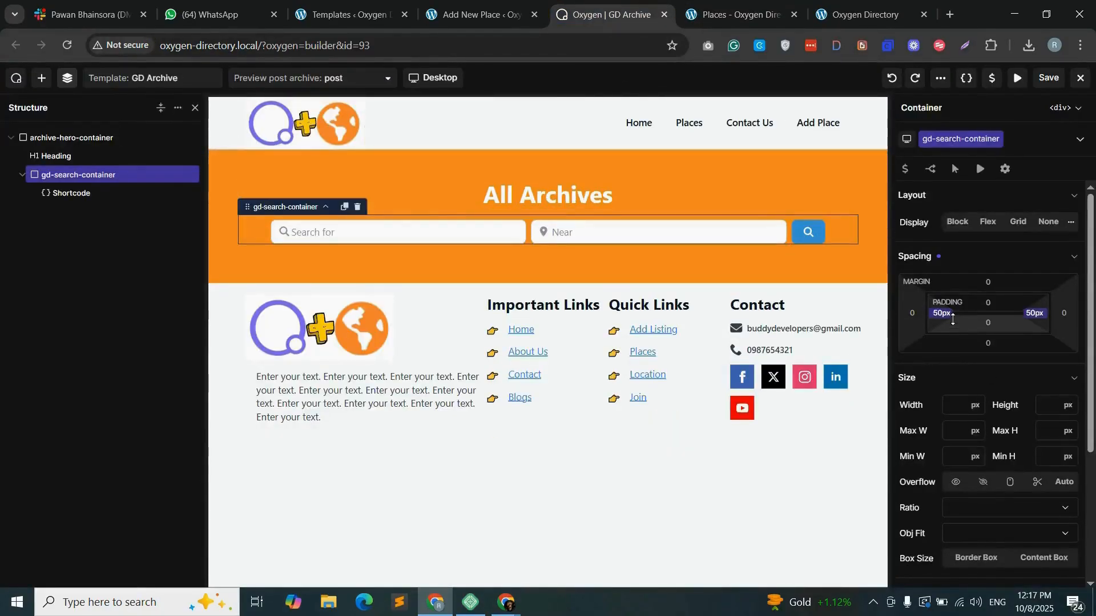
- Set the left and right padding of gd-search-container to 150 px and save the template
left_click(948, 317)
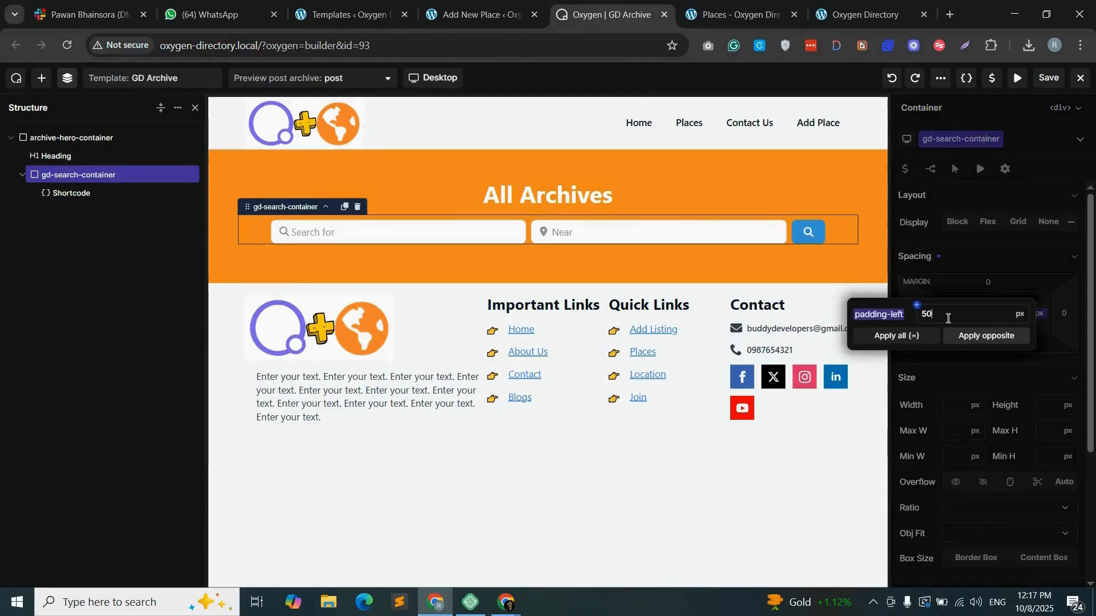
type("1")
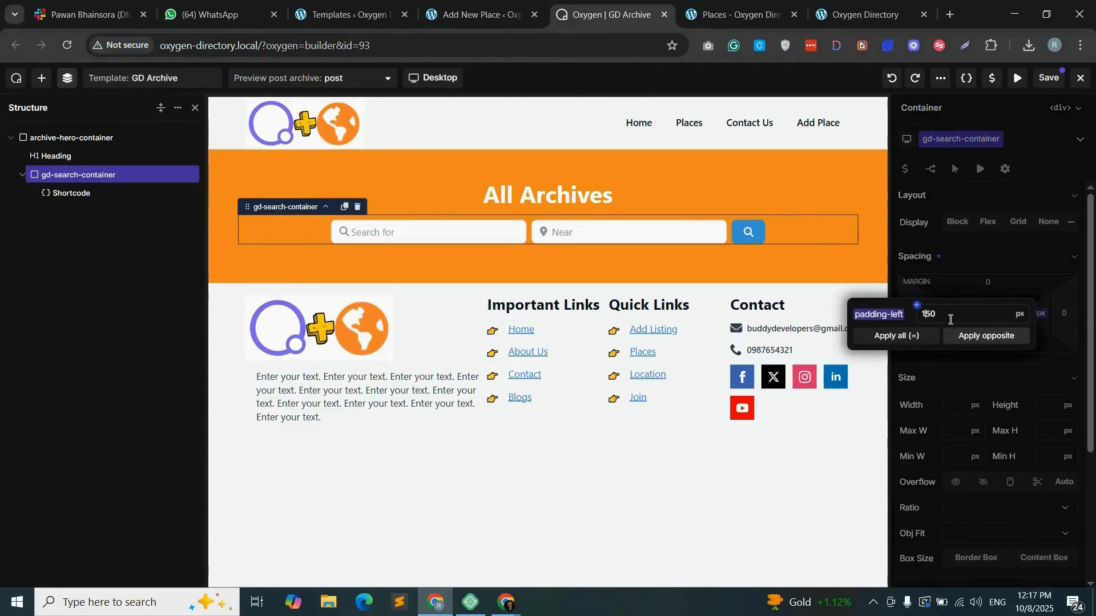
left_click(993, 337)
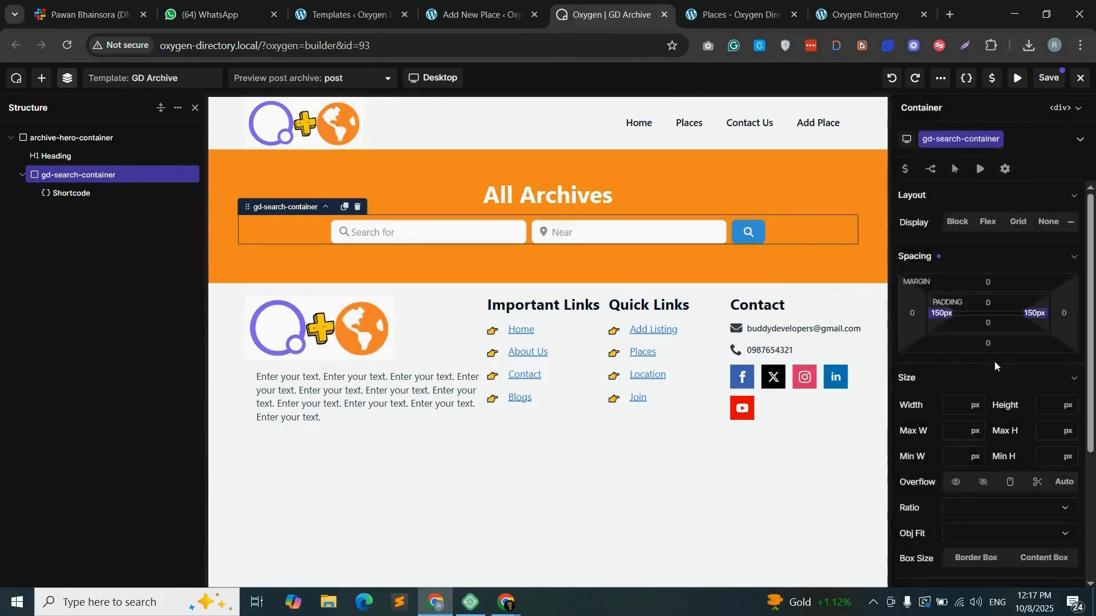
left_click(1049, 78)
- Reload the live Places page to check the hero heading and the narrower search bar, and return to the template builder
key("ctrl+Tab")
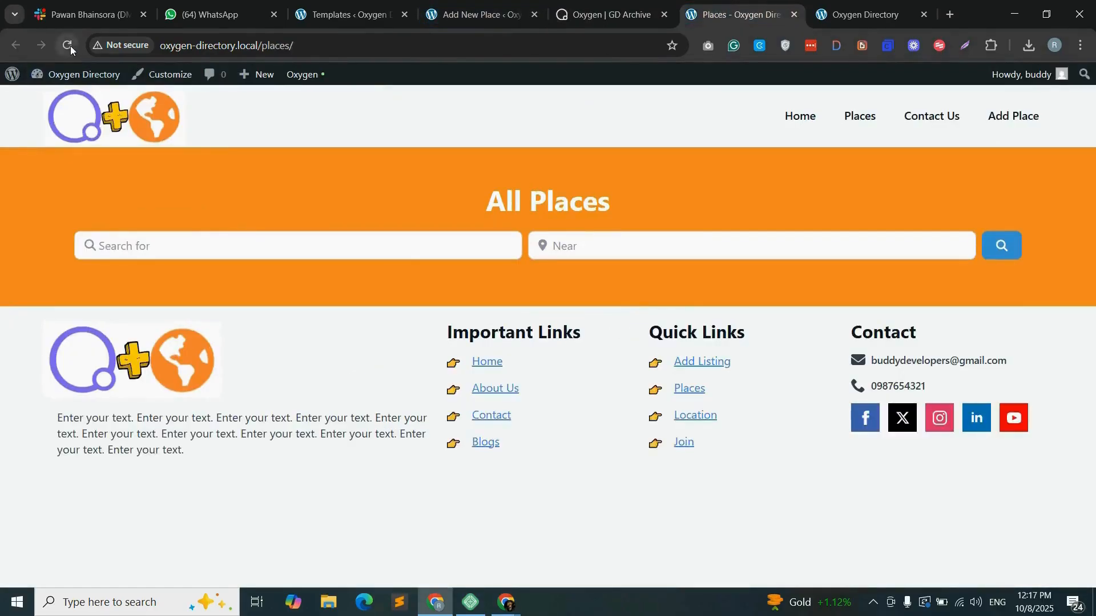
left_click(68, 45)
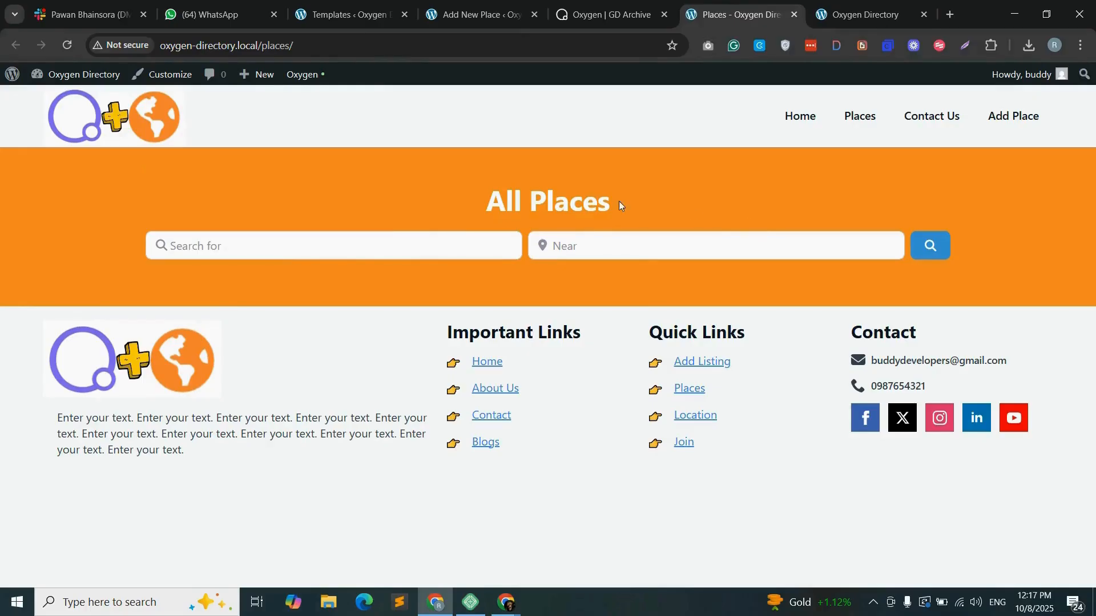
left_click_drag(480, 201, 626, 200)
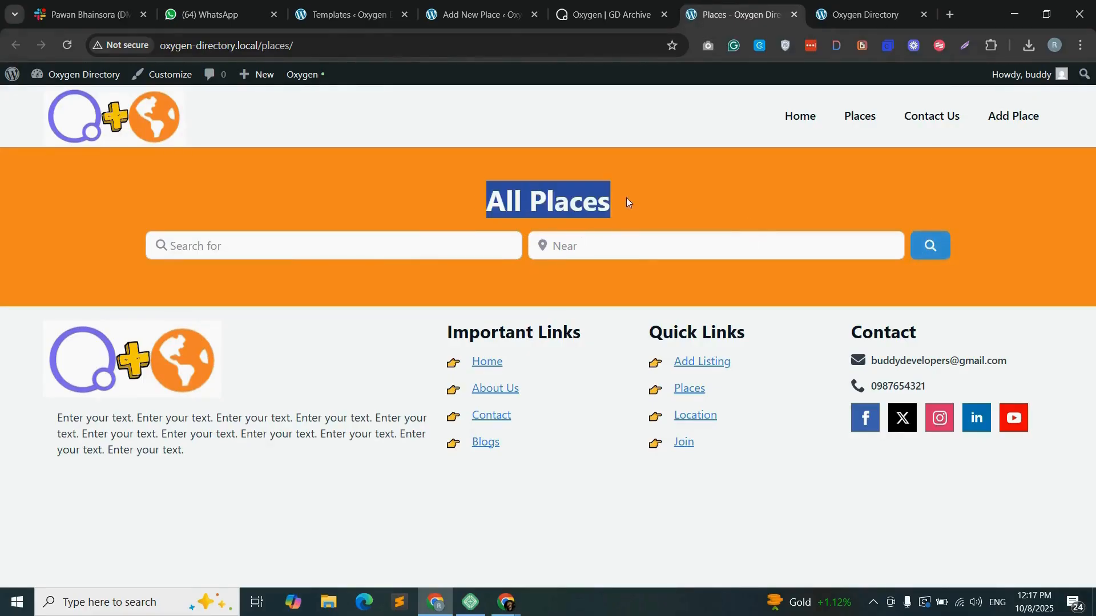
left_click(638, 209)
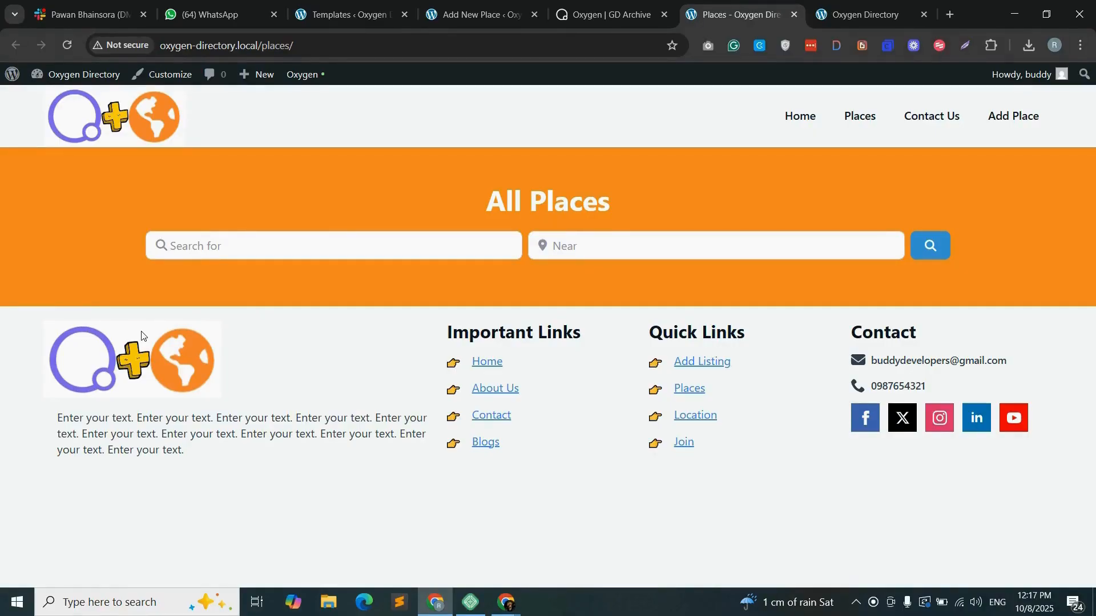
key("ctrl+Page_Up")
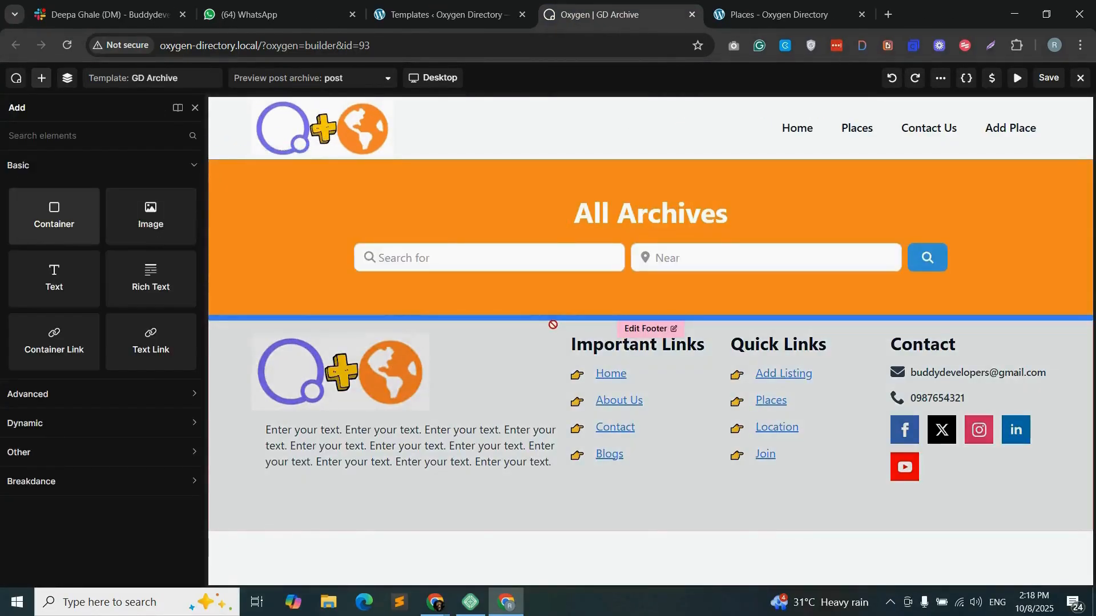
- Add a container between the hero section and the footer and assign it the new class map-listing-container
left_click_drag(552, 324, 549, 323)
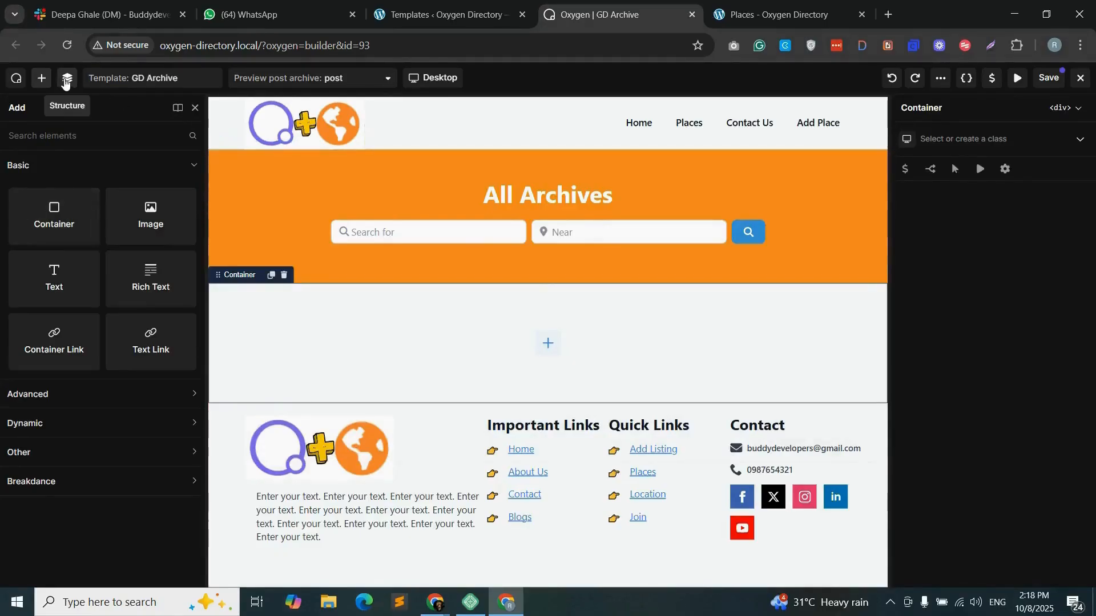
left_click(67, 82)
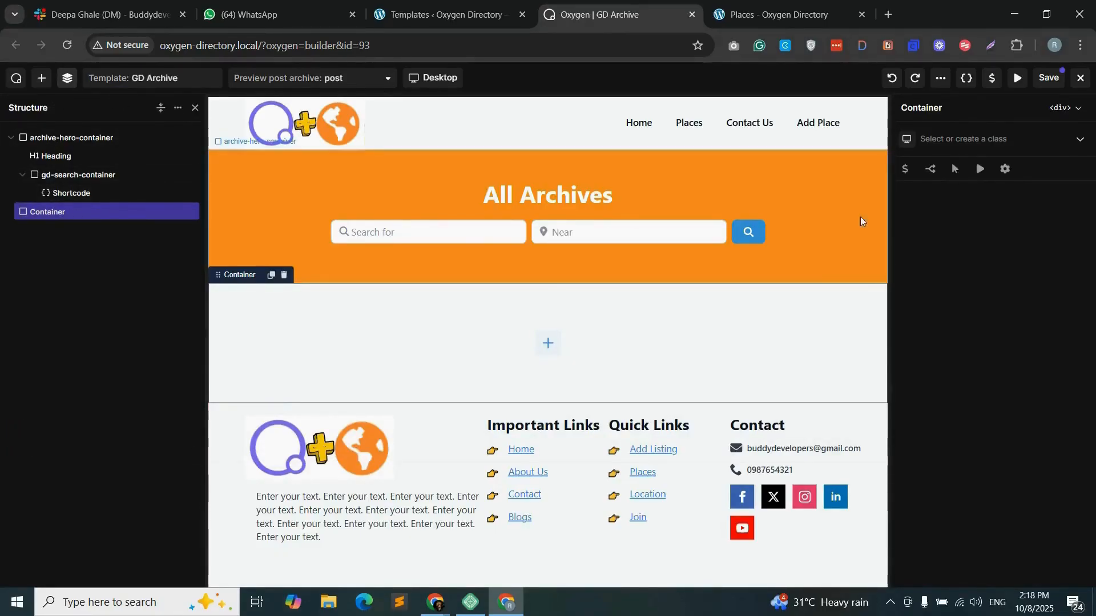
left_click(984, 140)
type("map-listing")
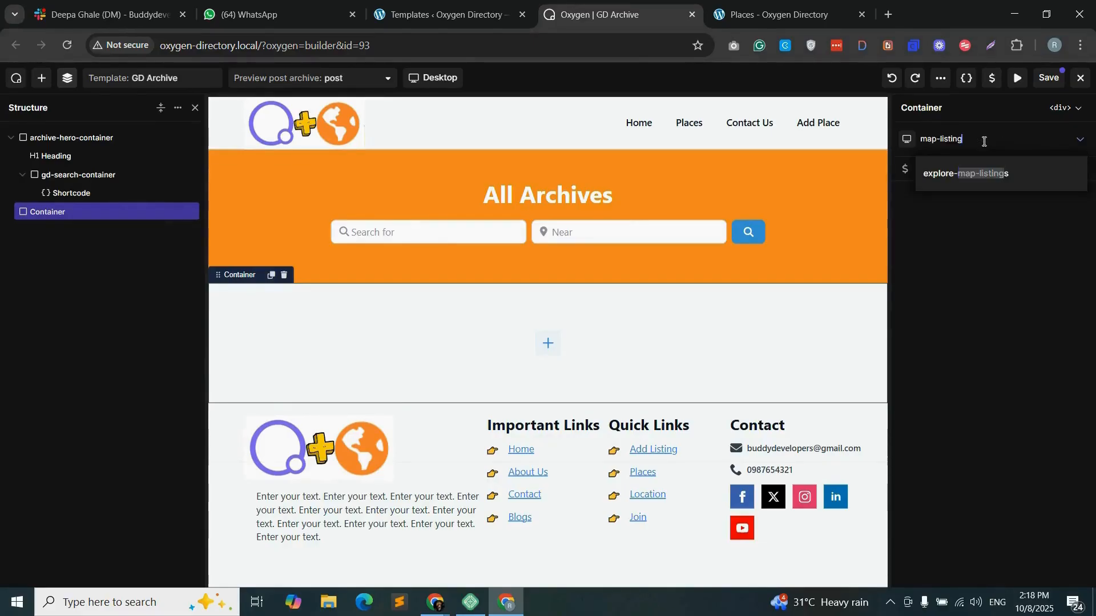
type("-container")
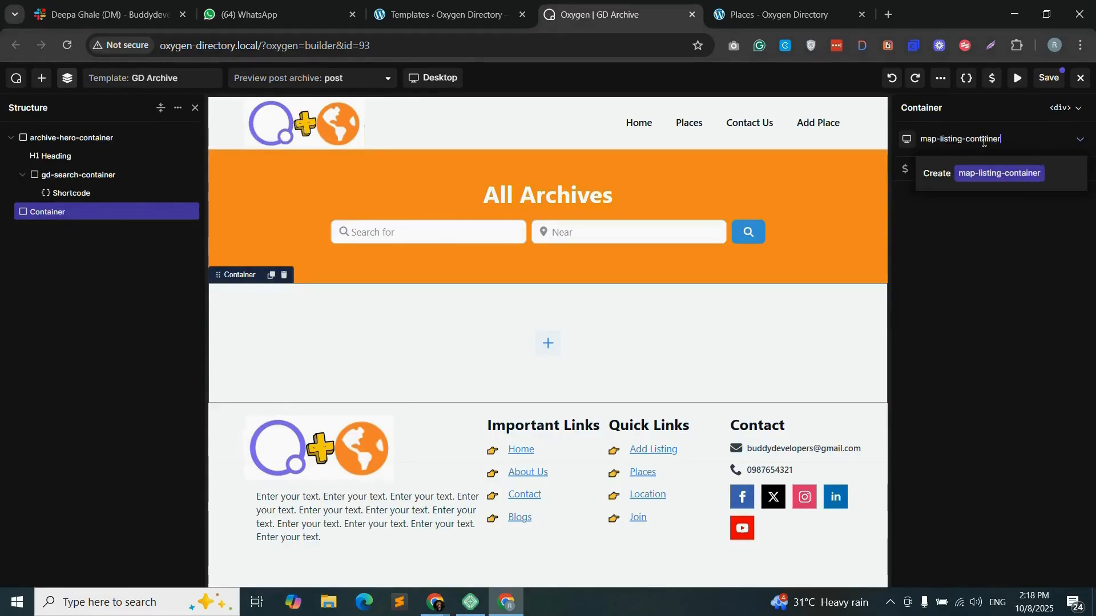
left_click(1024, 174)
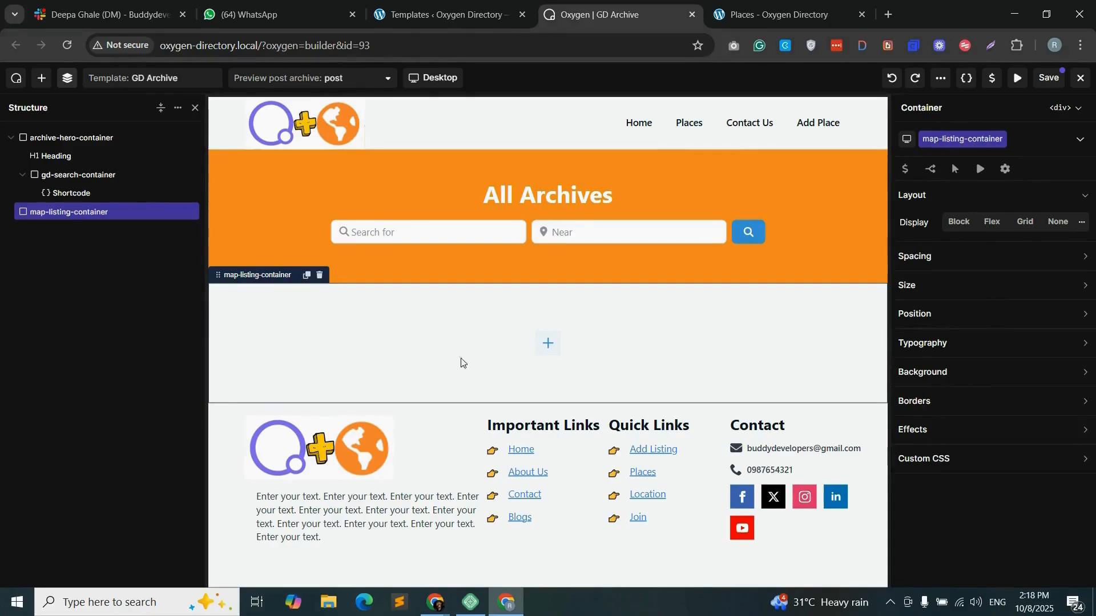
- Add a container inside map-listing-container and duplicate it to make two inner containers
left_click(548, 344)
left_click_drag(56, 217, 437, 340)
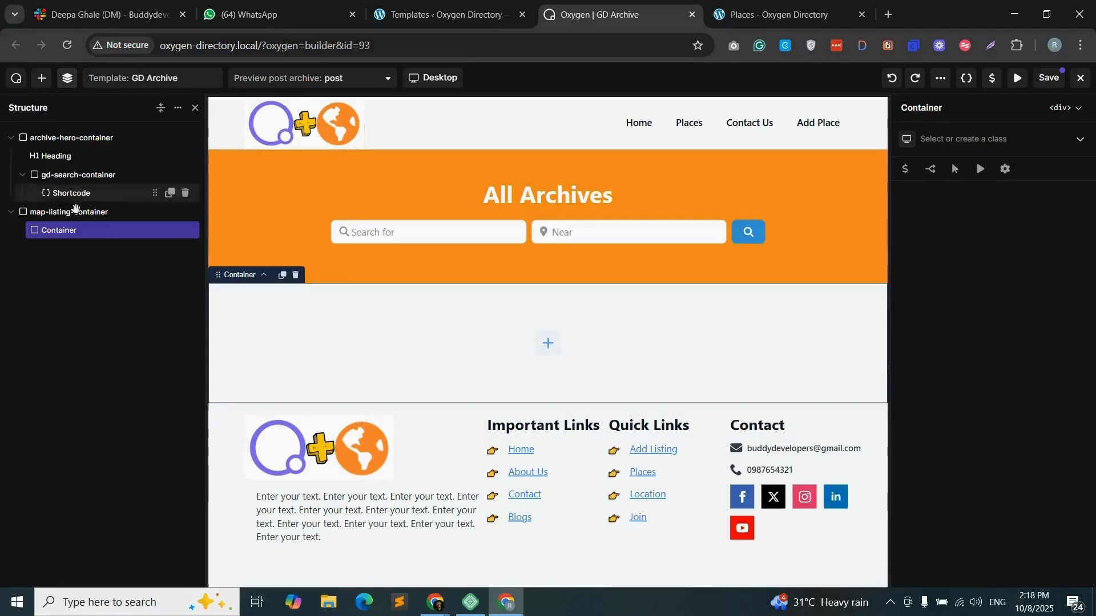
left_click(170, 230)
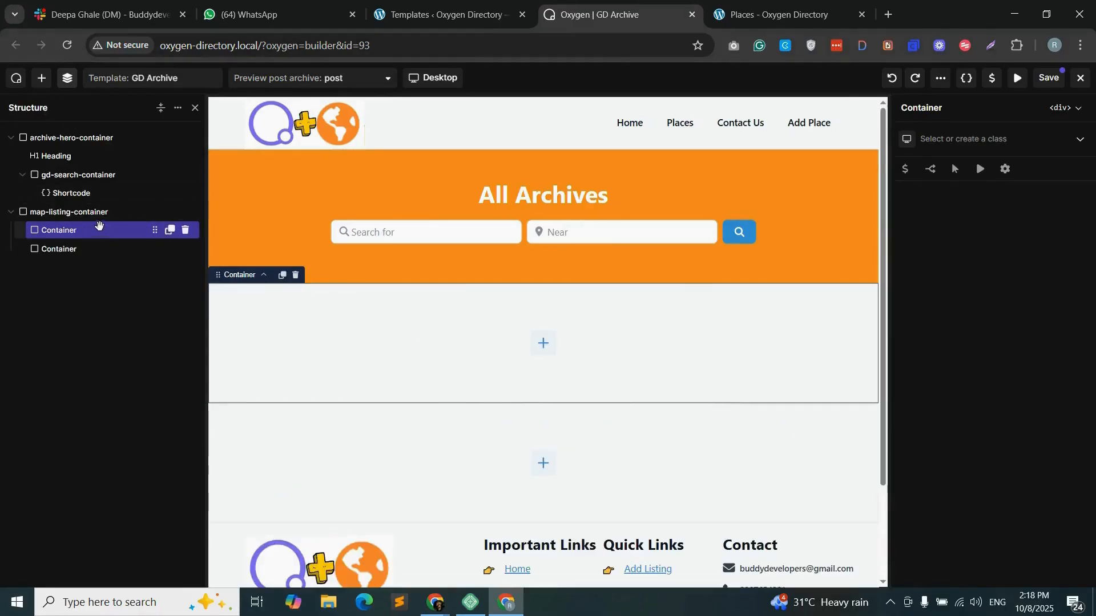
- Assign the new class listing-col to the first inner container and map-col to the second
left_click(959, 138)
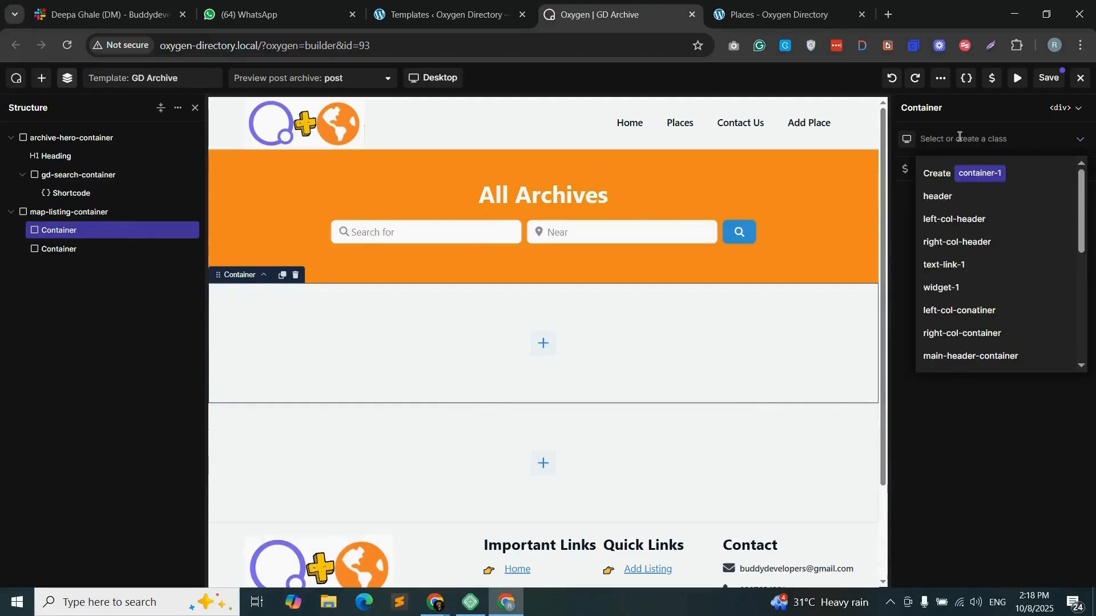
type("listing-col")
key("Return")
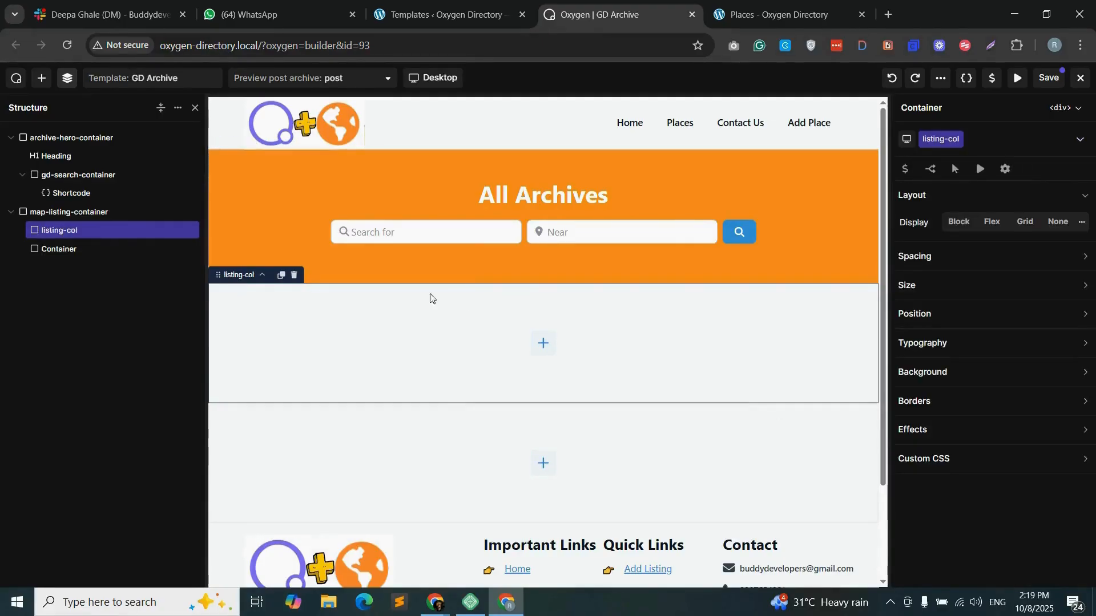
left_click(90, 249)
left_click(942, 139)
type("map-col")
key("Return")
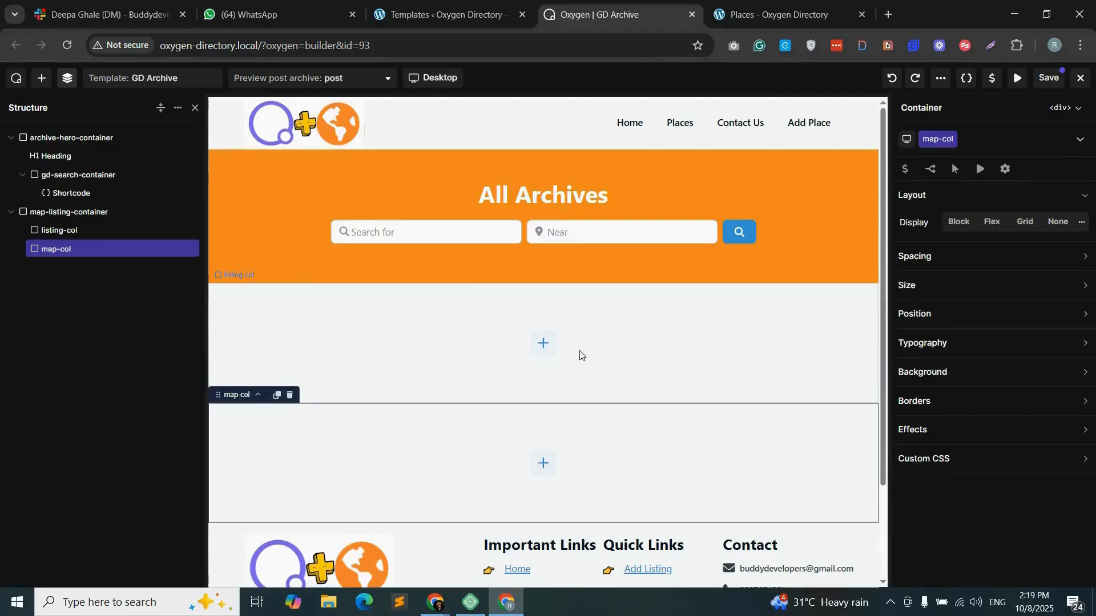
- Lay out map-listing-container as a horizontal flex row and set the width of listing-col to 50%
left_click(83, 212)
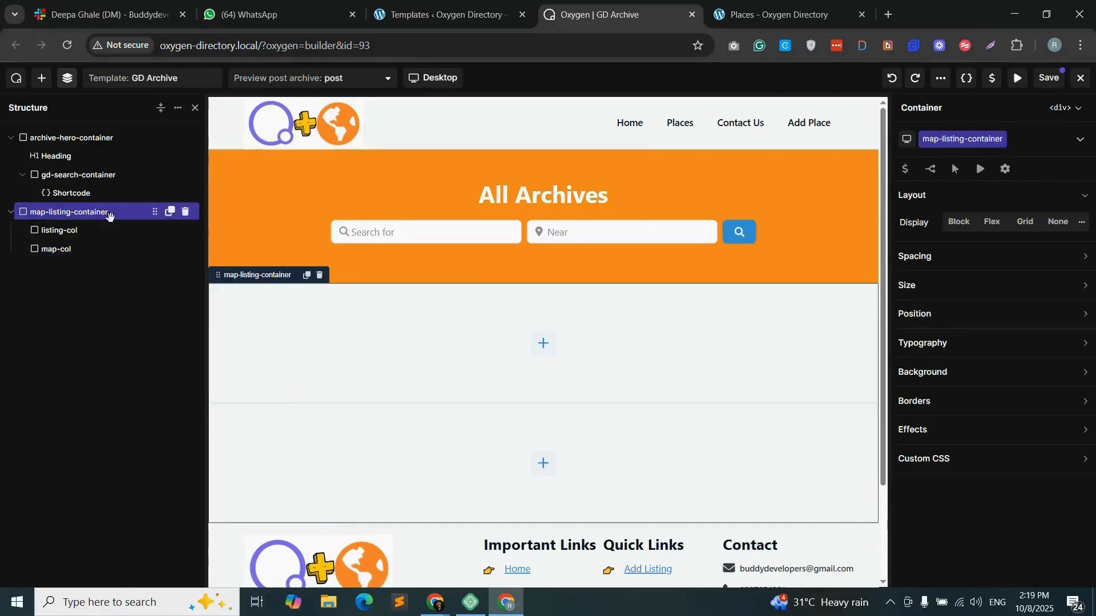
left_click(992, 222)
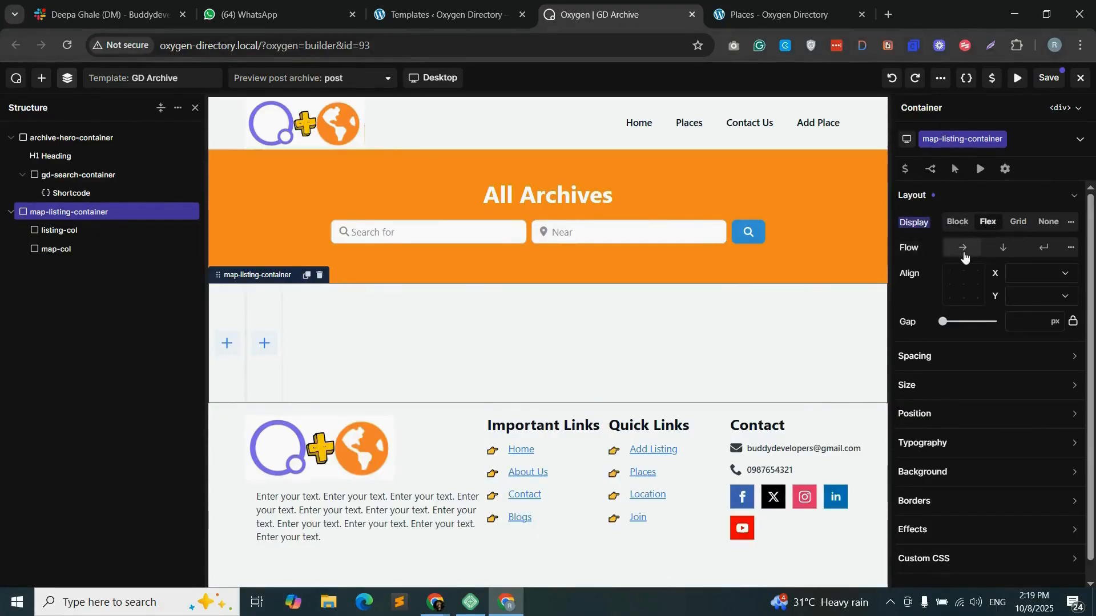
left_click(94, 230)
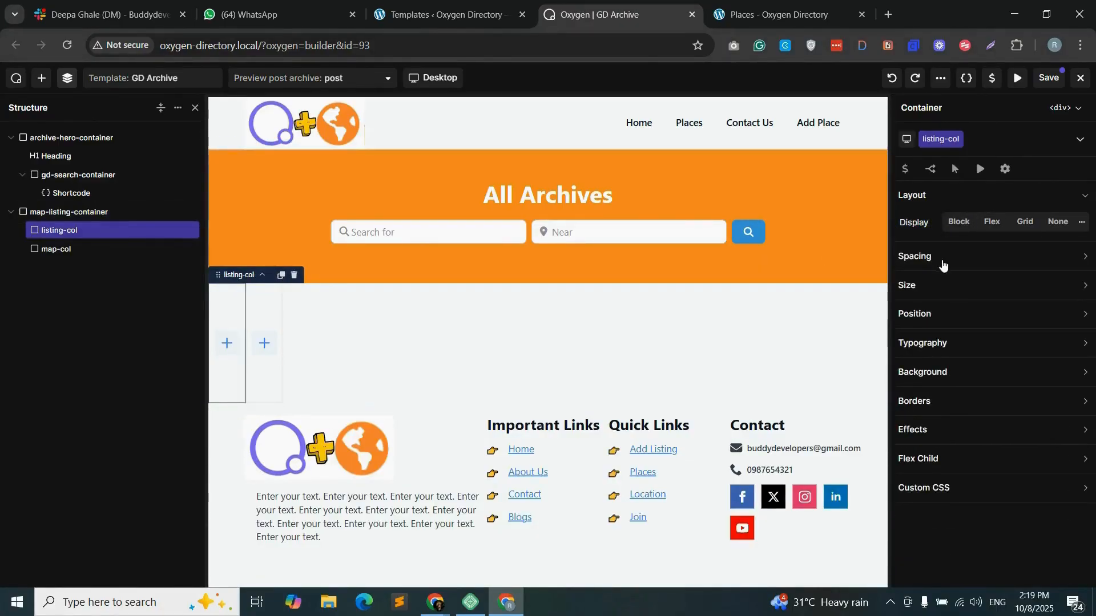
left_click(936, 288)
left_click(975, 314)
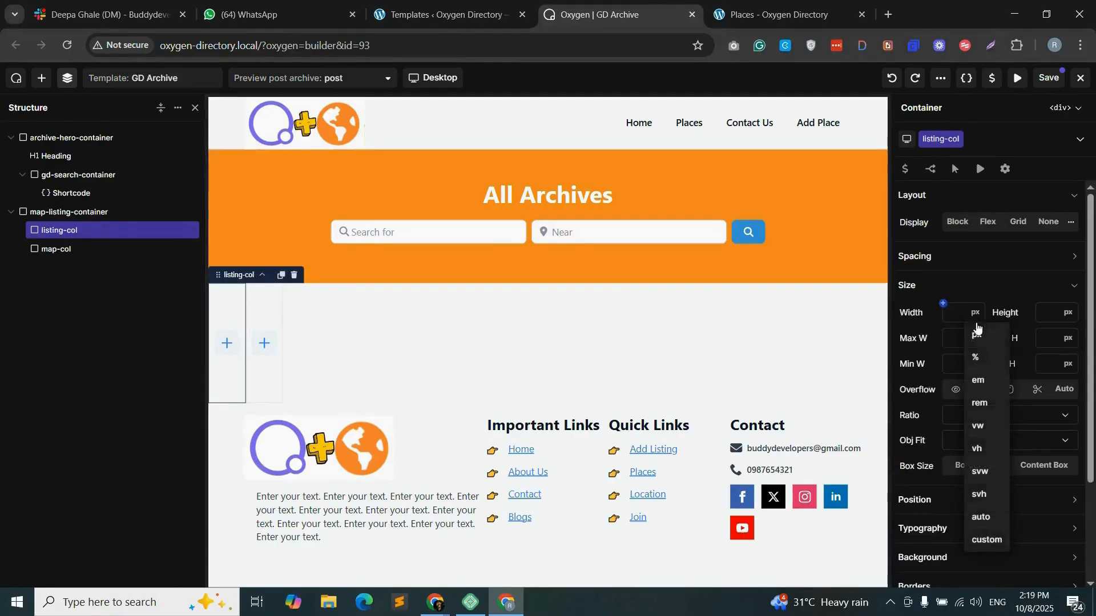
left_click(975, 357)
left_click(957, 311)
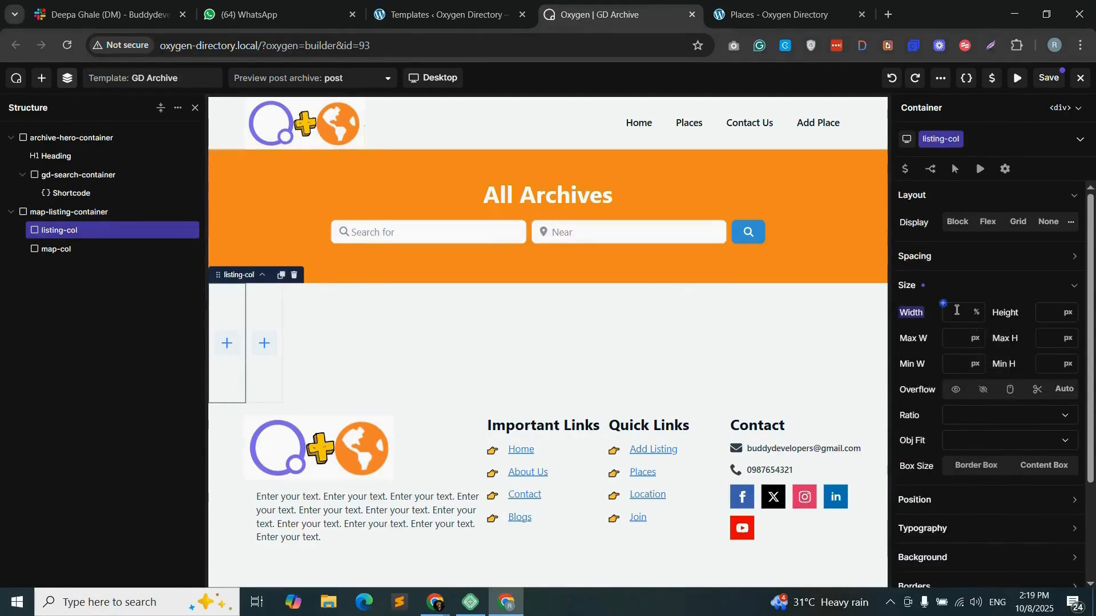
type("50")
- Set the width of map-col to 50%
left_click(87, 251)
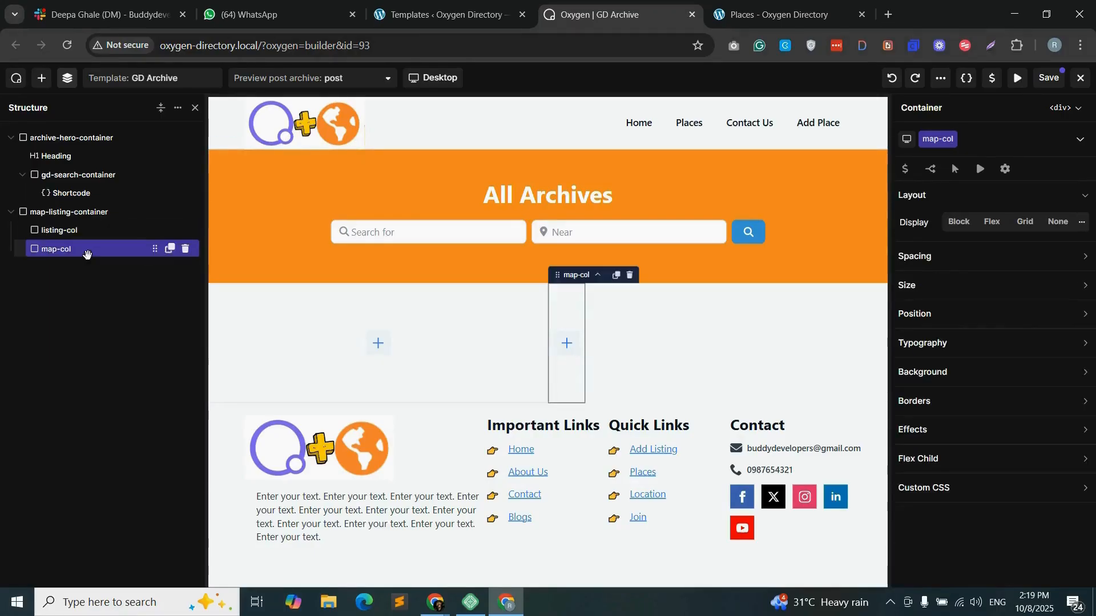
left_click(938, 291)
left_click(975, 312)
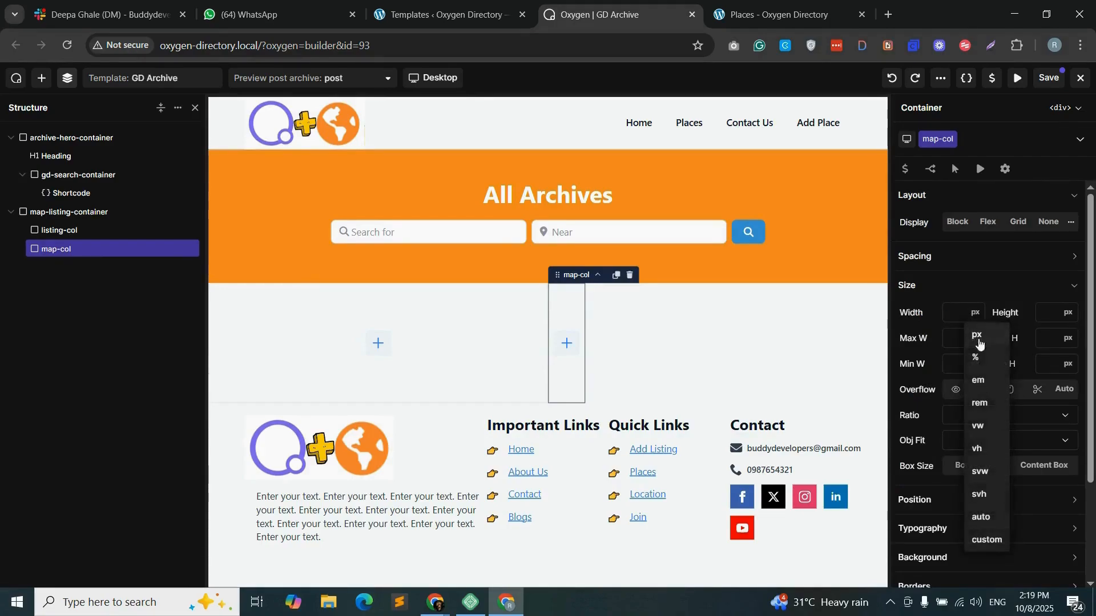
left_click(975, 359)
left_click(961, 315)
type("50")
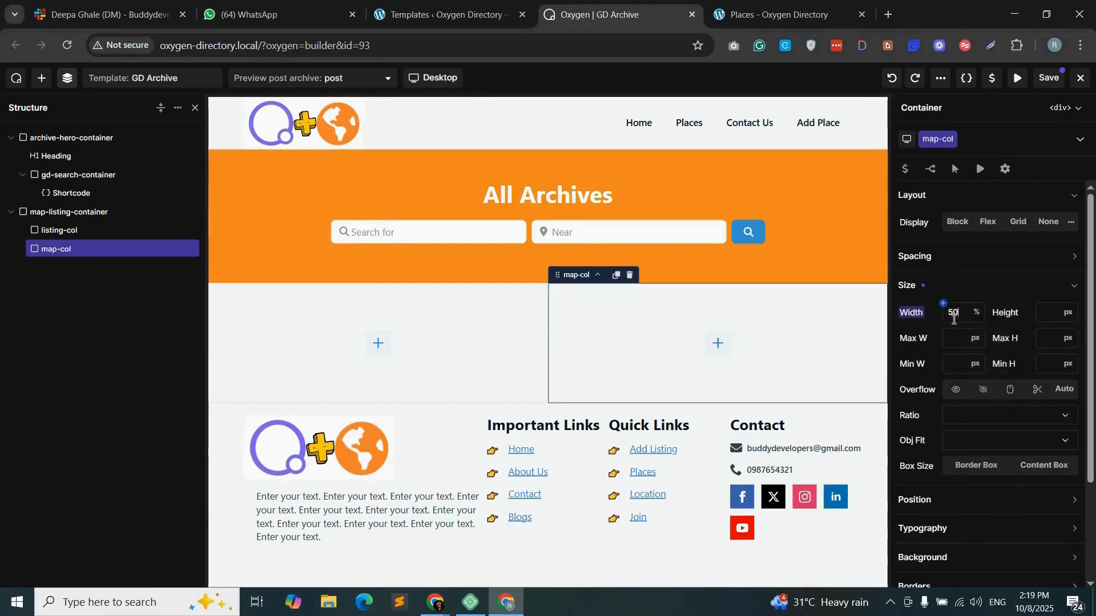
- Wrap map-listing-container in a new container with the class map-listing-main-container
left_click(68, 212)
left_click(40, 80)
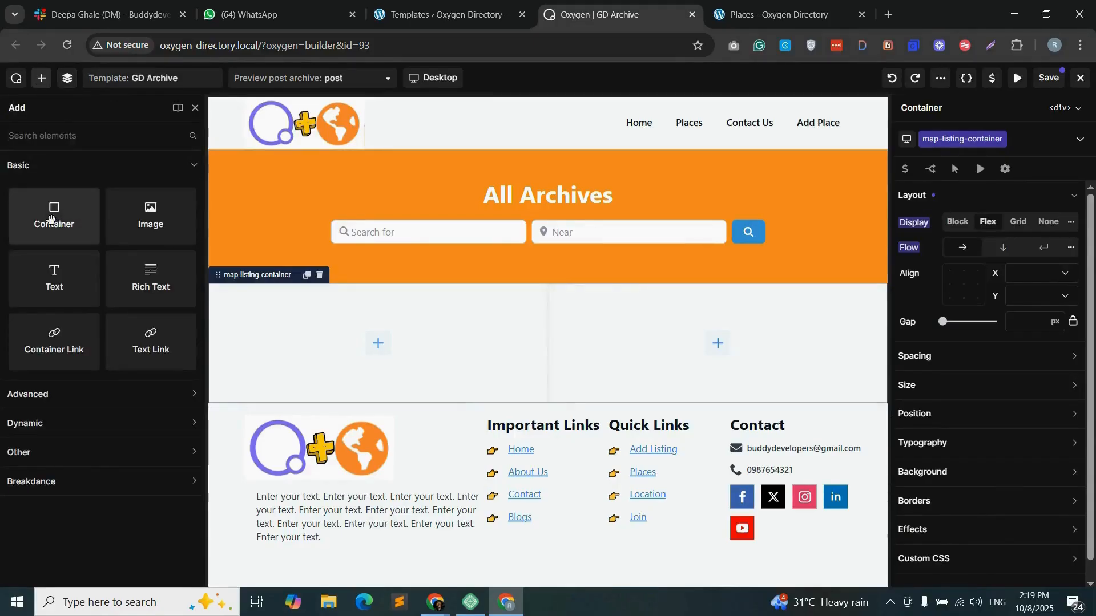
left_click_drag(54, 220, 550, 410)
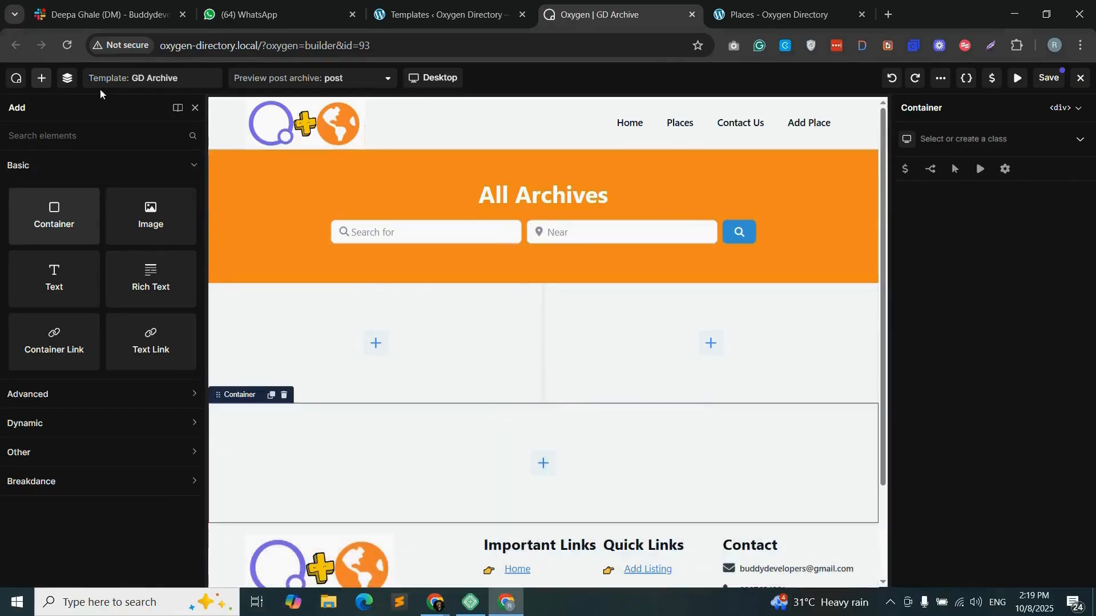
left_click(67, 79)
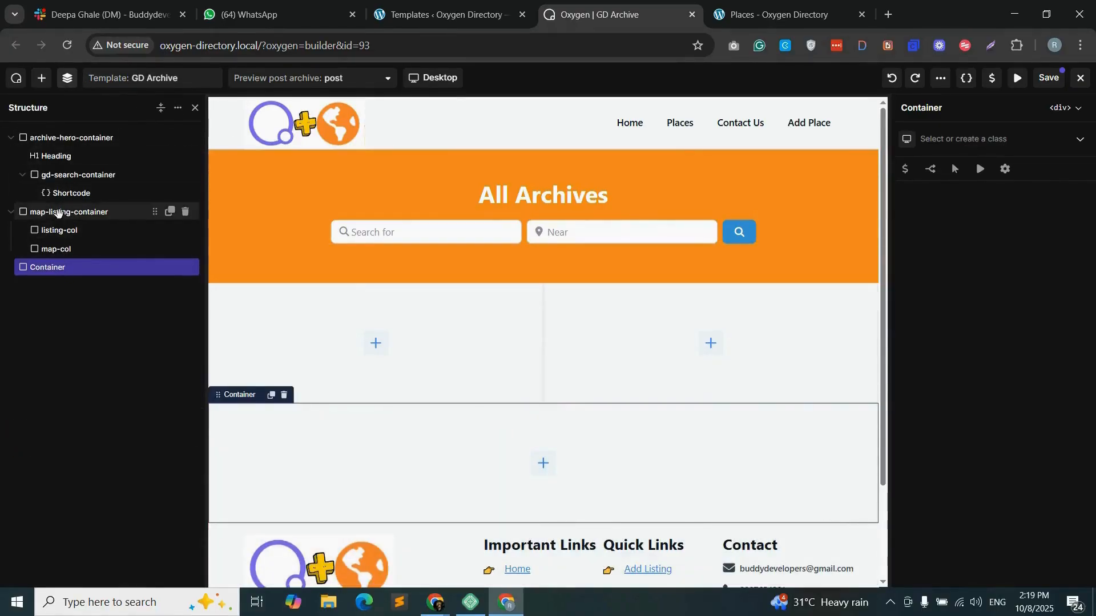
left_click_drag(54, 212, 141, 231)
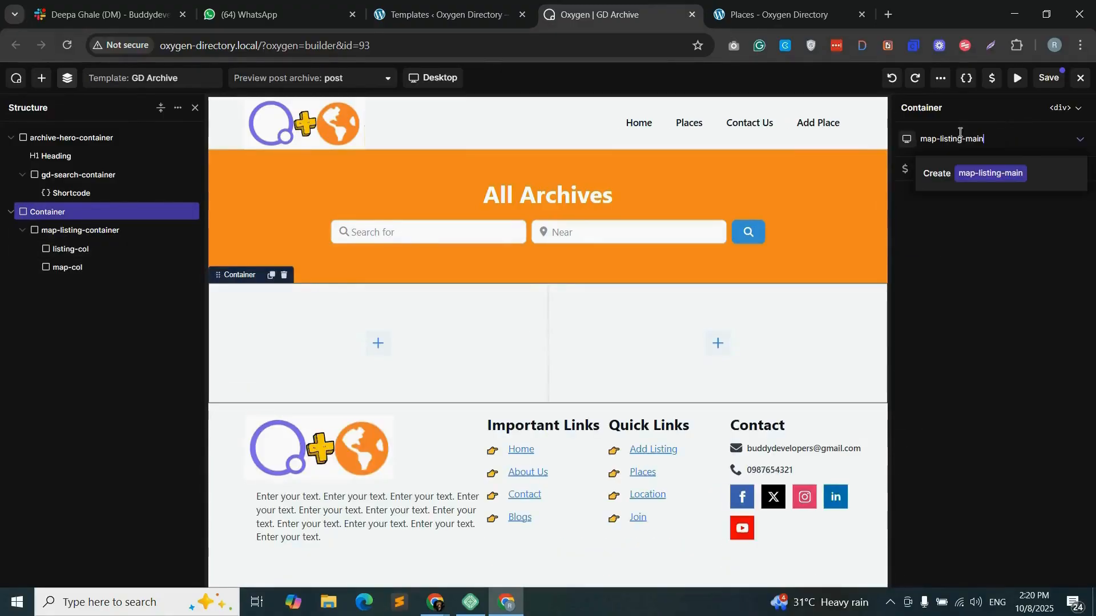
type("container")
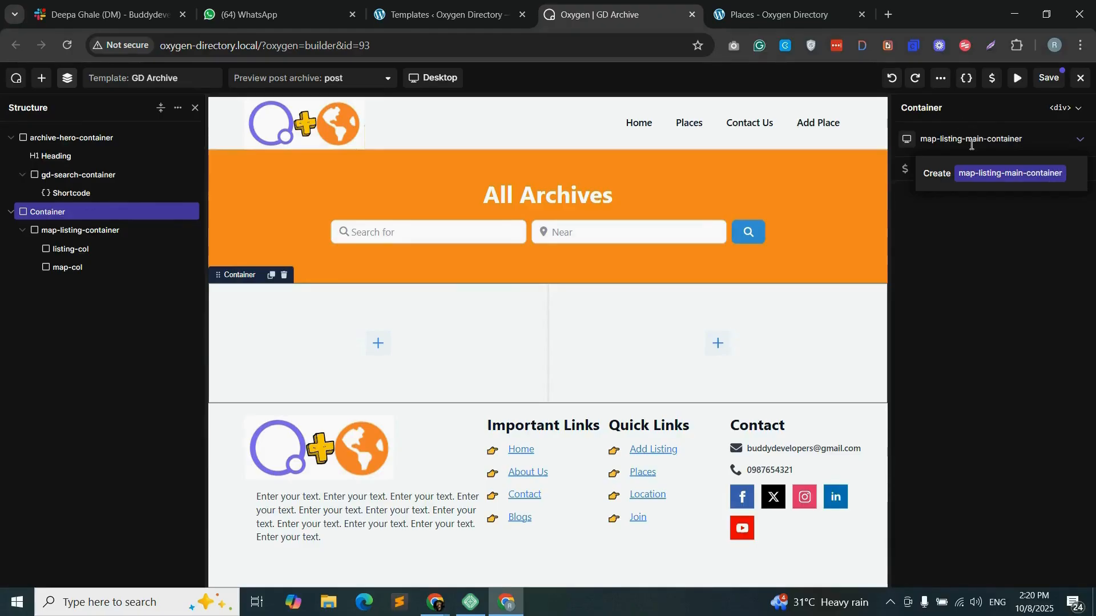
left_click(982, 172)
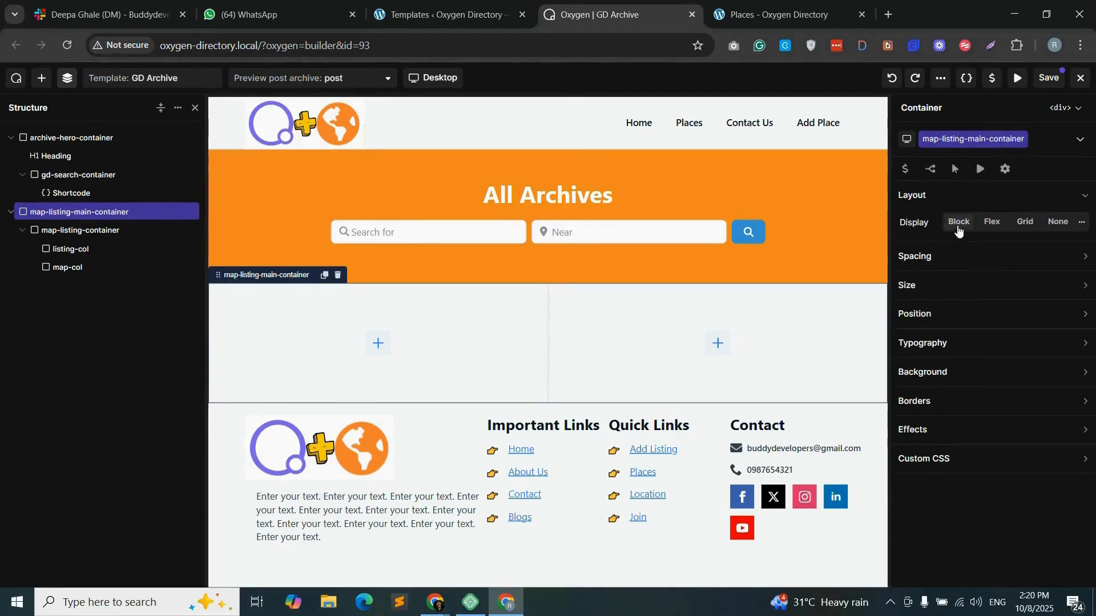
- Lay out map-listing-main-container as a horizontal flex row with its content centered on both the X and Y axes
left_click(991, 221)
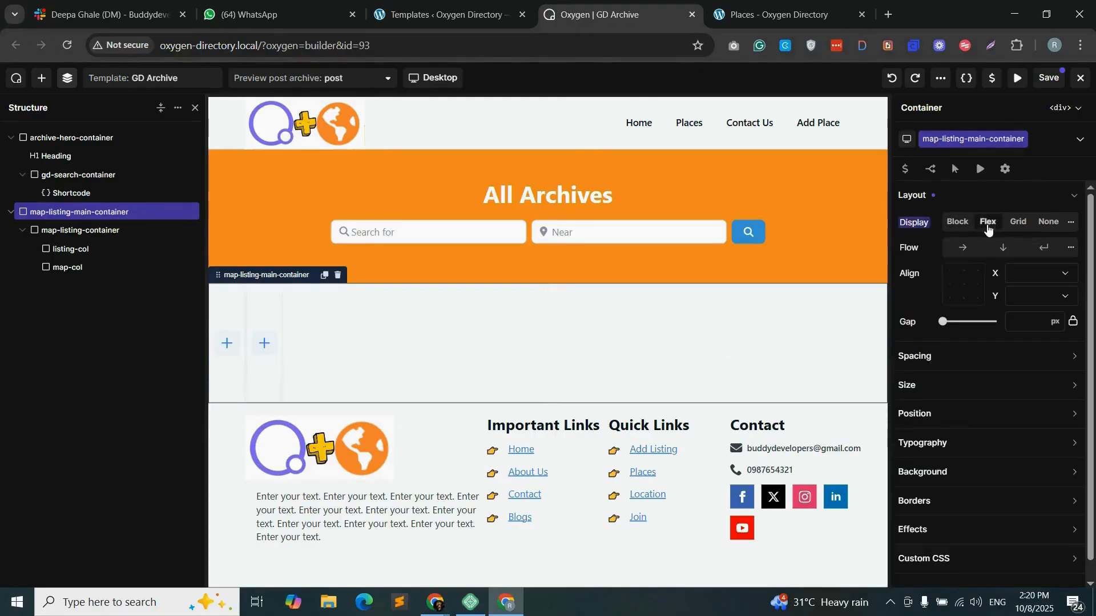
left_click(963, 256)
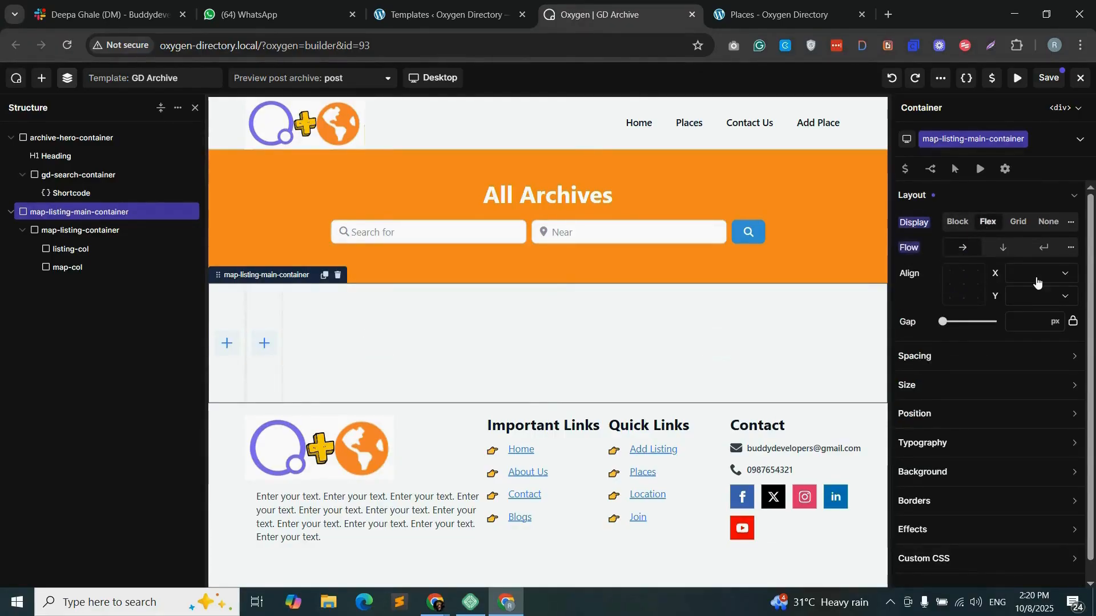
left_click(1037, 282)
left_click(1027, 303)
left_click(1052, 300)
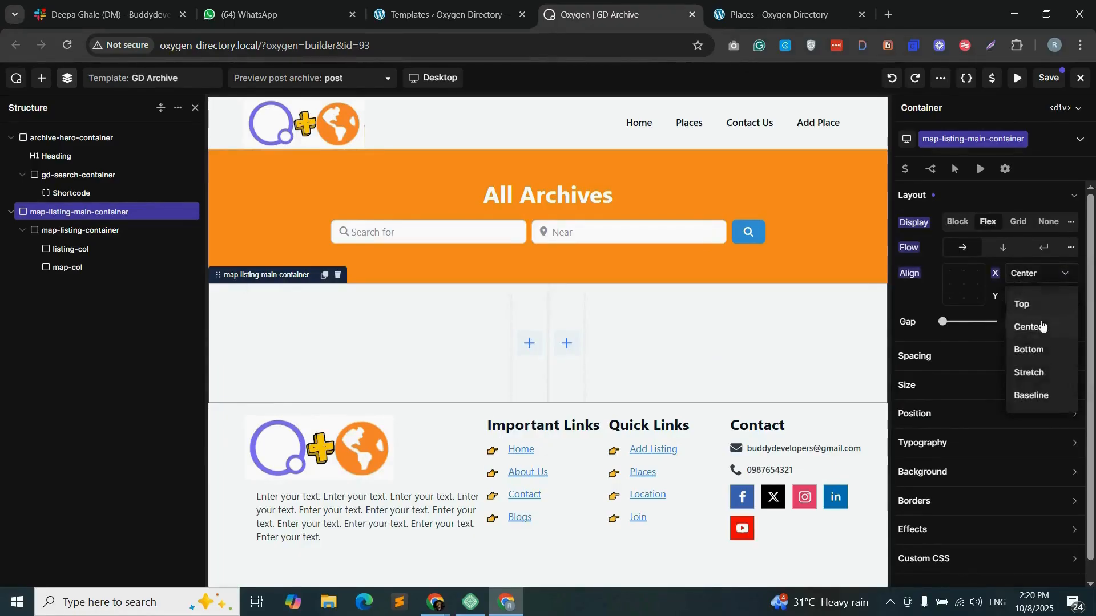
left_click(1042, 326)
- Set the width of map-listing-container to 90%
left_click(82, 231)
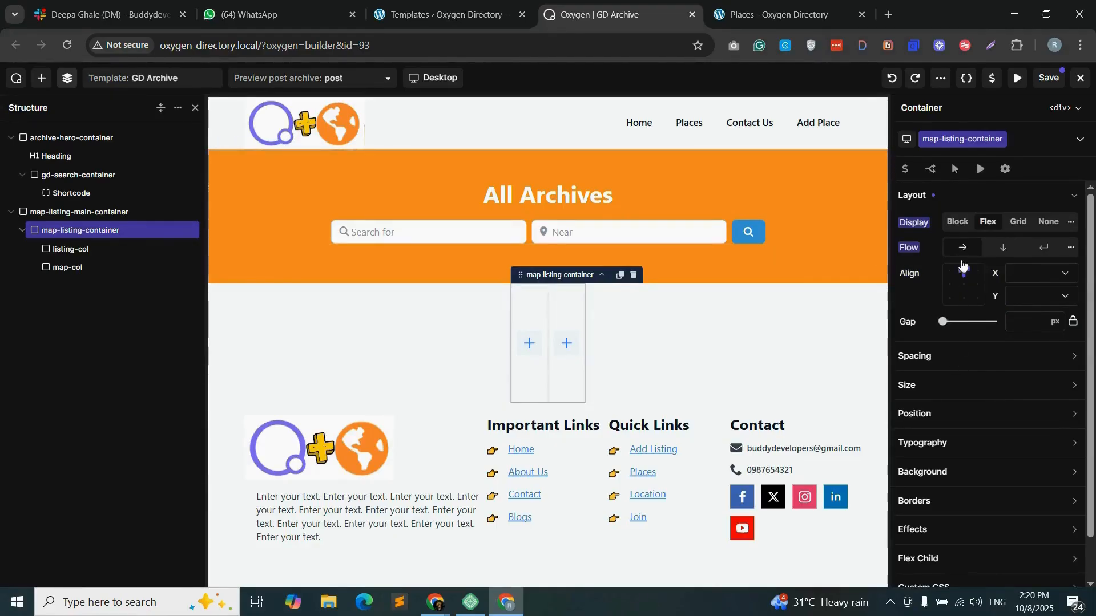
left_click(962, 385)
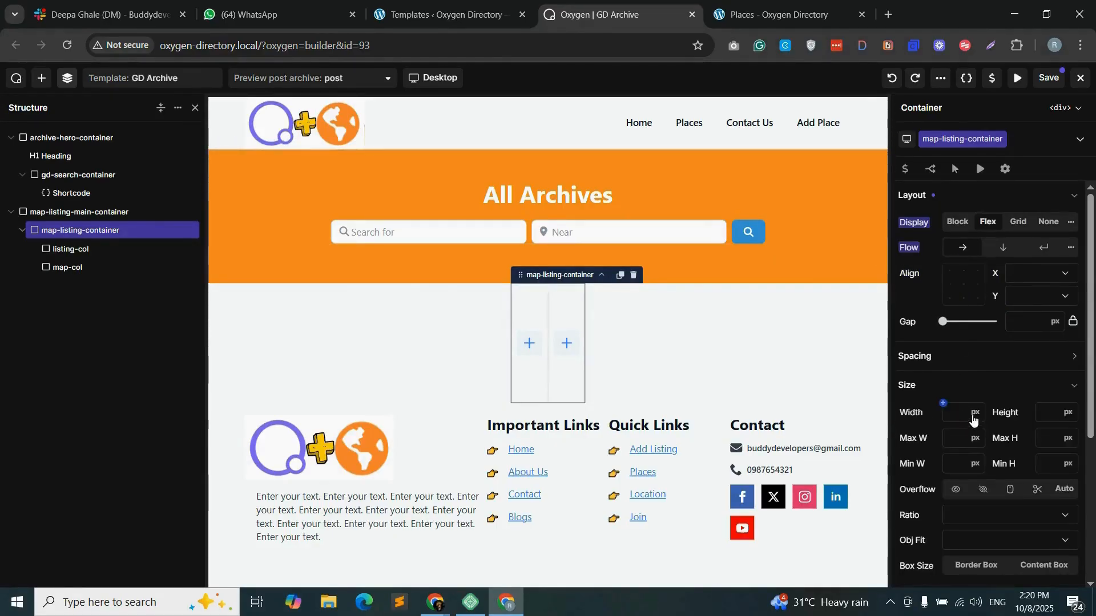
left_click(975, 417)
left_click(976, 385)
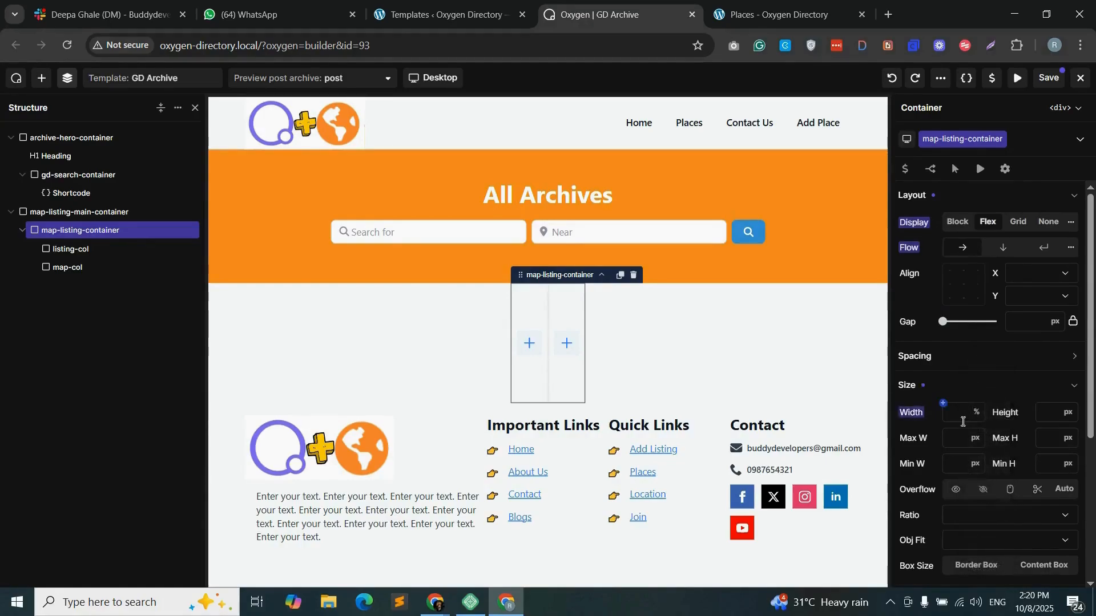
type("90")
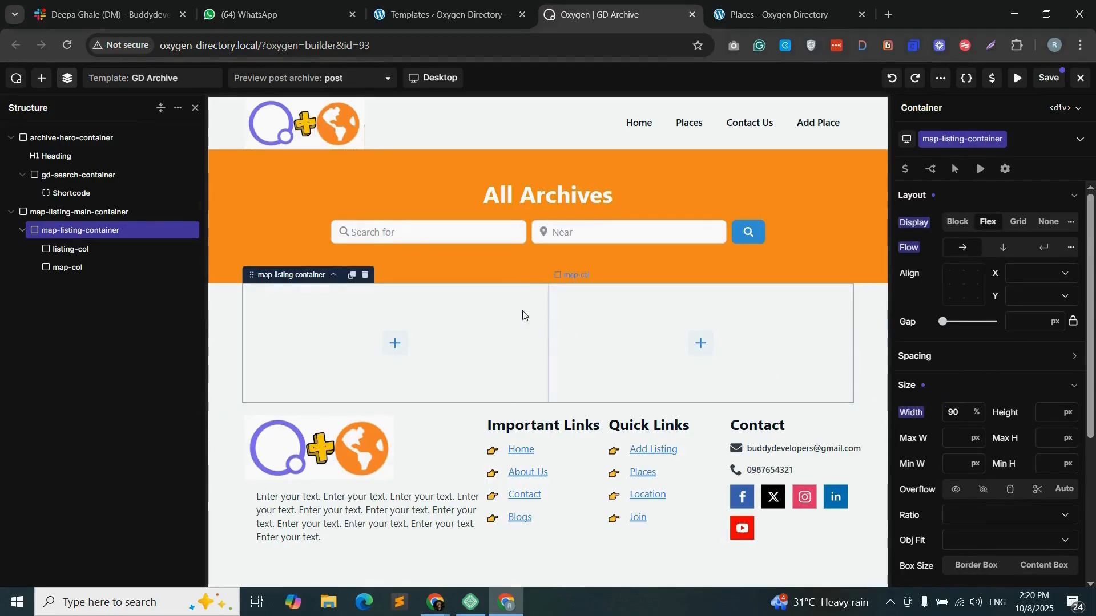
- Add a Shortcode element inside listing-col
left_click(394, 343)
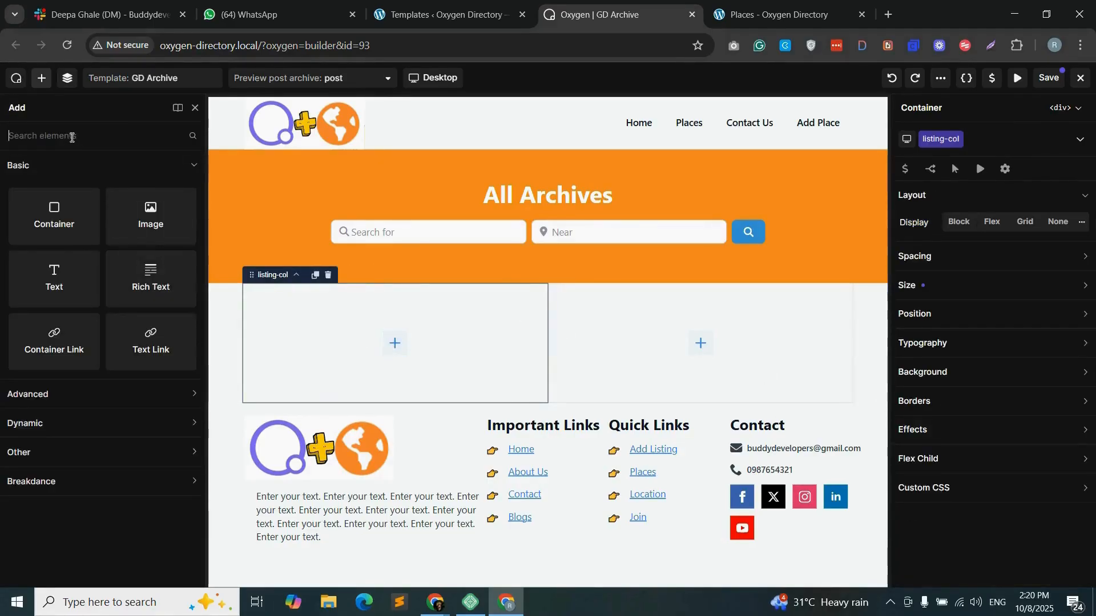
type("sho")
left_click_drag(52, 184, 313, 308)
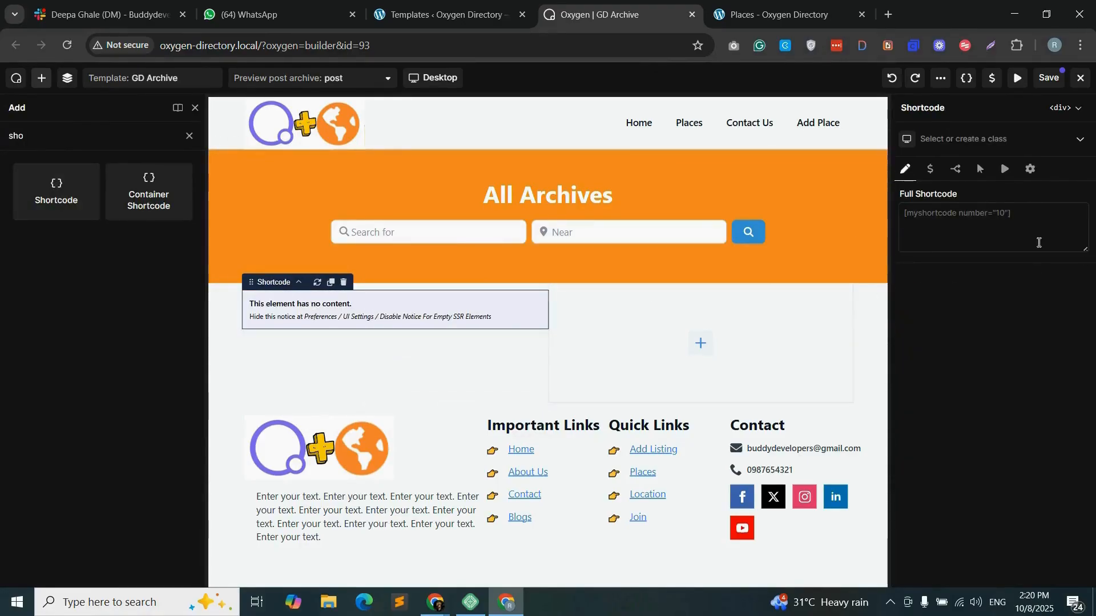
left_click(986, 220)
- Switch to the WordPress admin, start a new place in the default editor and open its Add Shortcode dialog
left_click(394, 348)
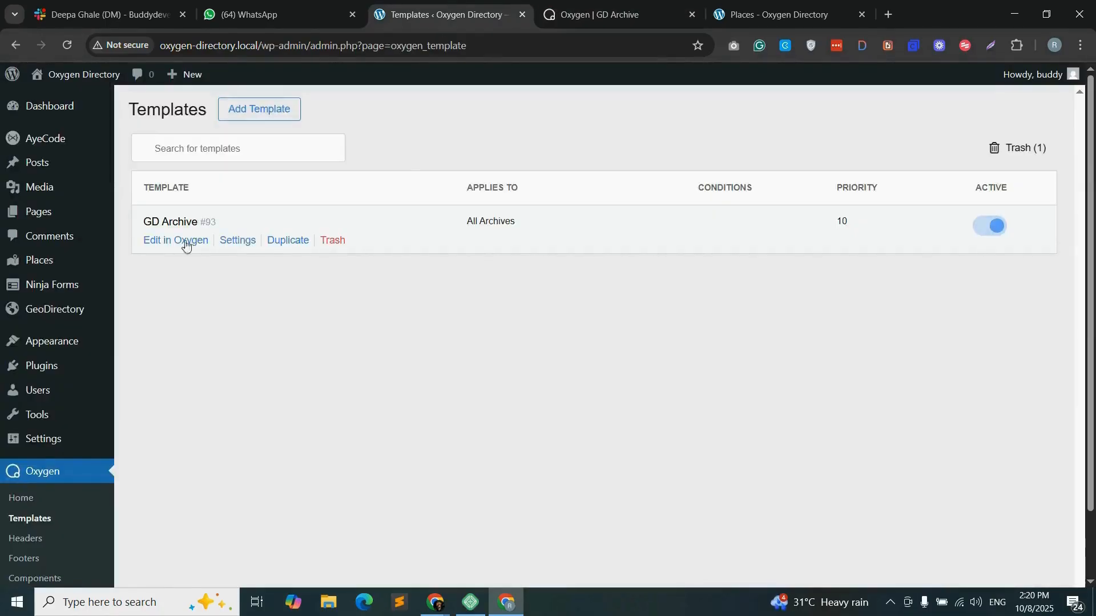
mouse_move(57, 259)
left_click(163, 282)
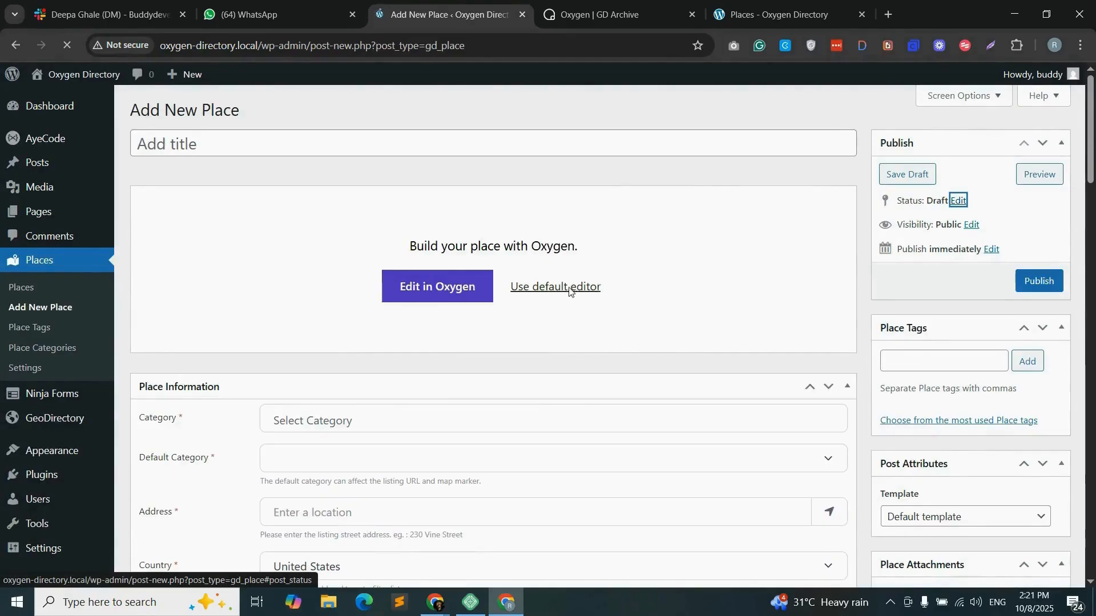
left_click(569, 289)
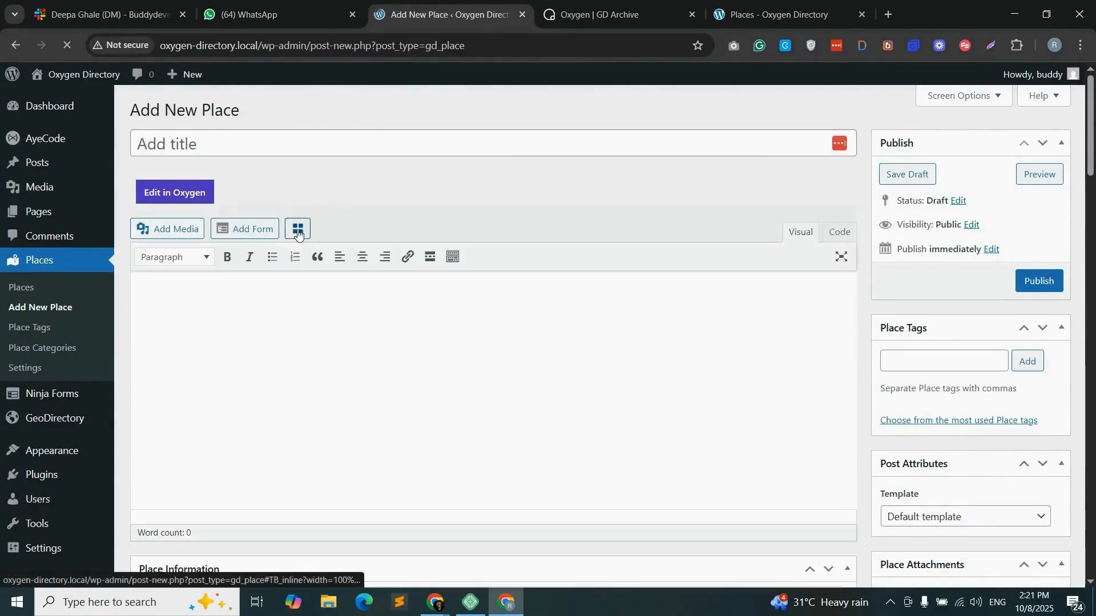
left_click(298, 234)
- Generate the gd_loop_actions (GD > Loop Actions) shortcode and copy it to the clipboard
left_click(390, 143)
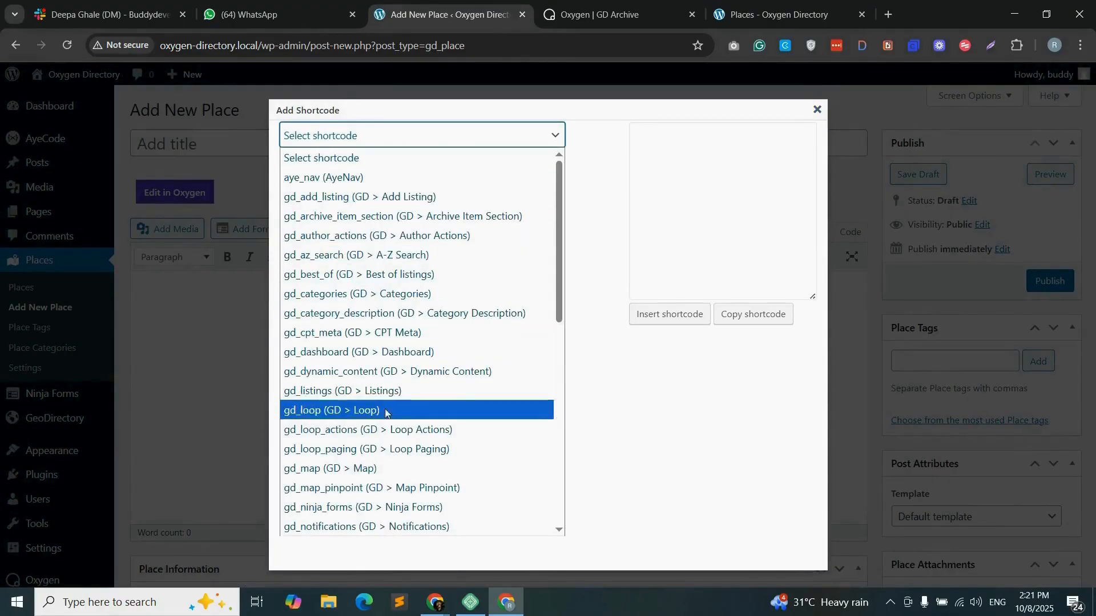
left_click(360, 432)
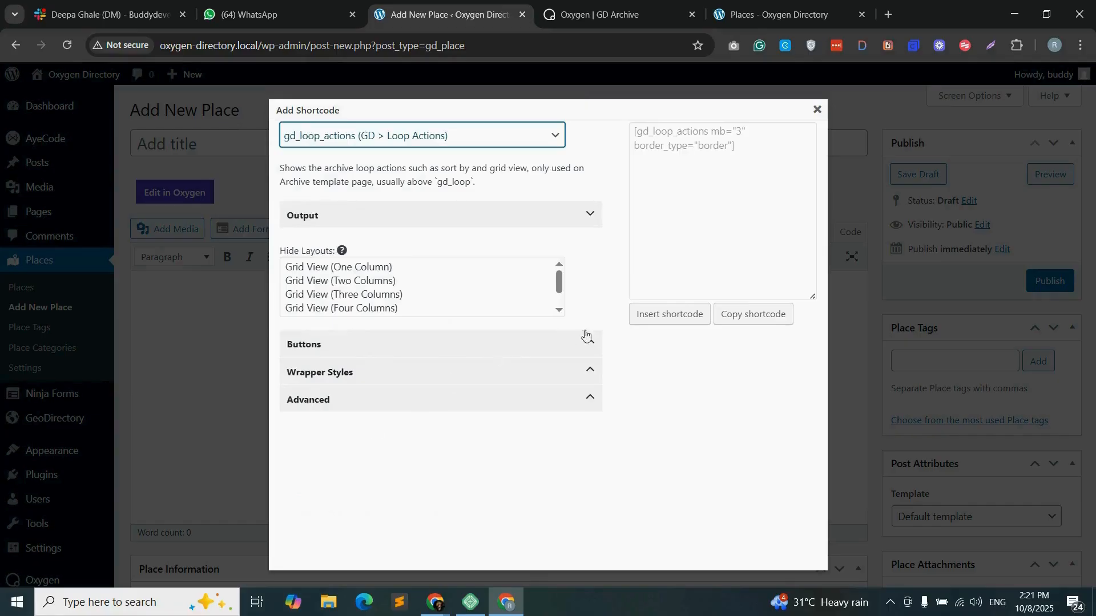
left_click(751, 315)
key("ctrl+c")
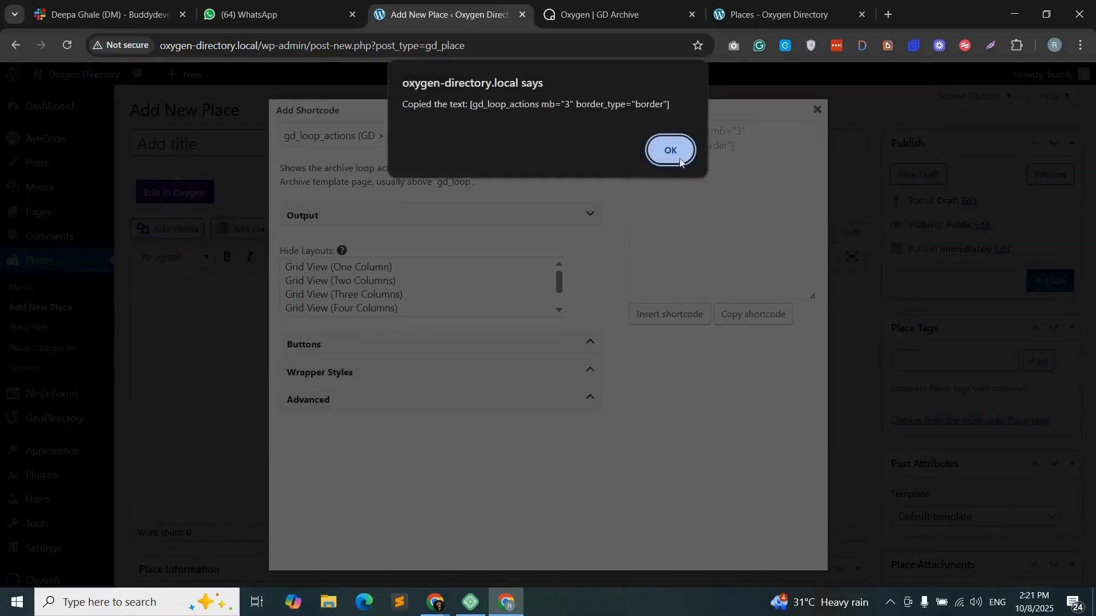
left_click(667, 149)
- Switch back to the Oxygen builder, paste the gd_loop_actions code into the Shortcode element and change border_type to "none"
left_click(596, 4)
right_click(936, 212)
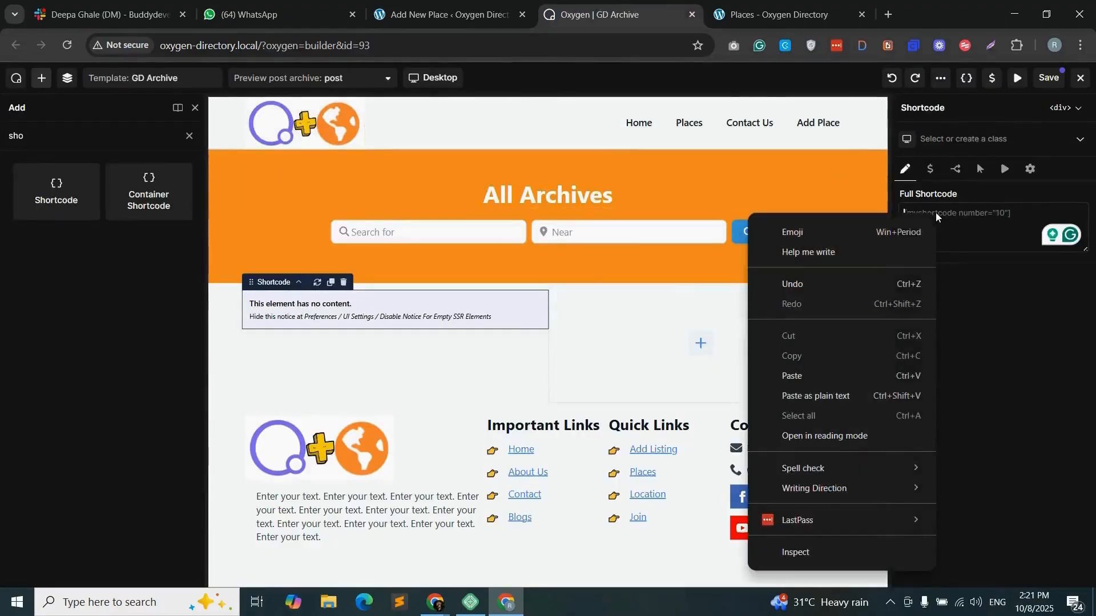
left_click(908, 375)
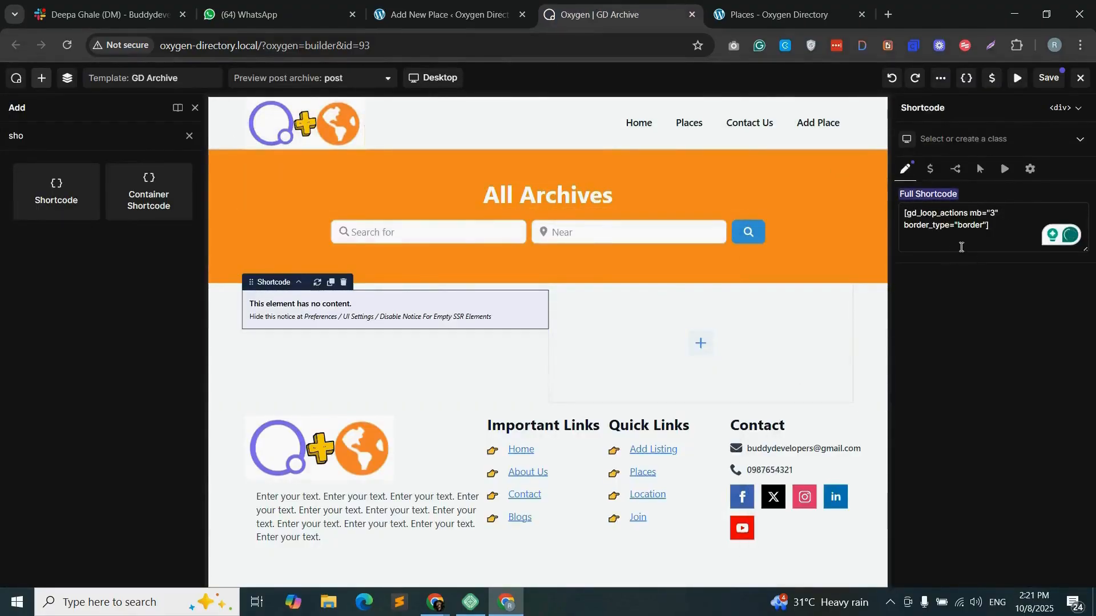
double_click(964, 226)
type("none")
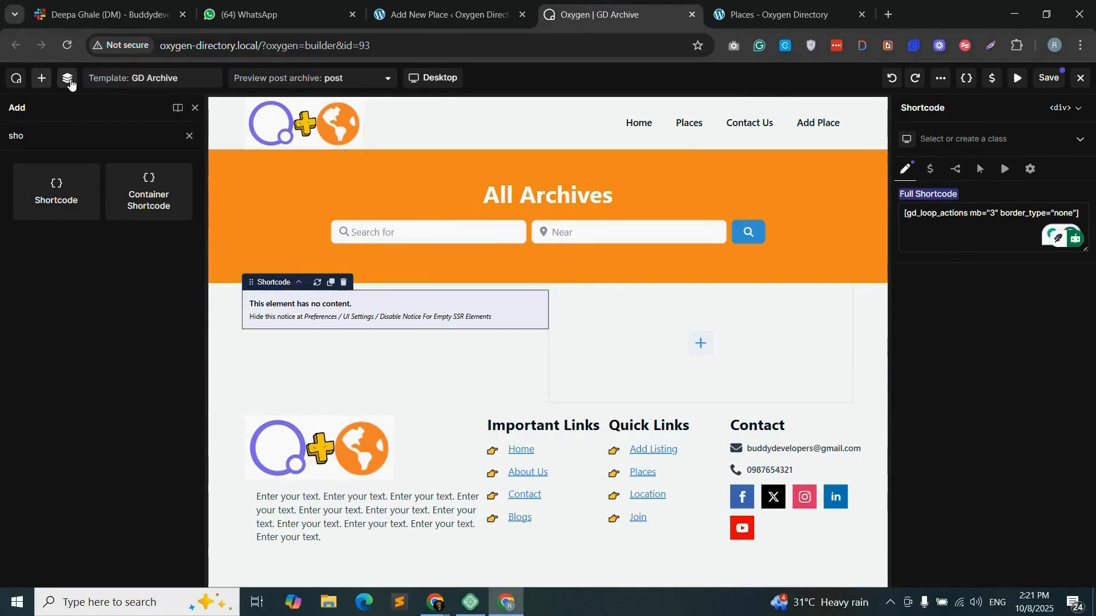
- Duplicate the Shortcode element in listing-col and clear the shortcode text of the copy
left_click(68, 80)
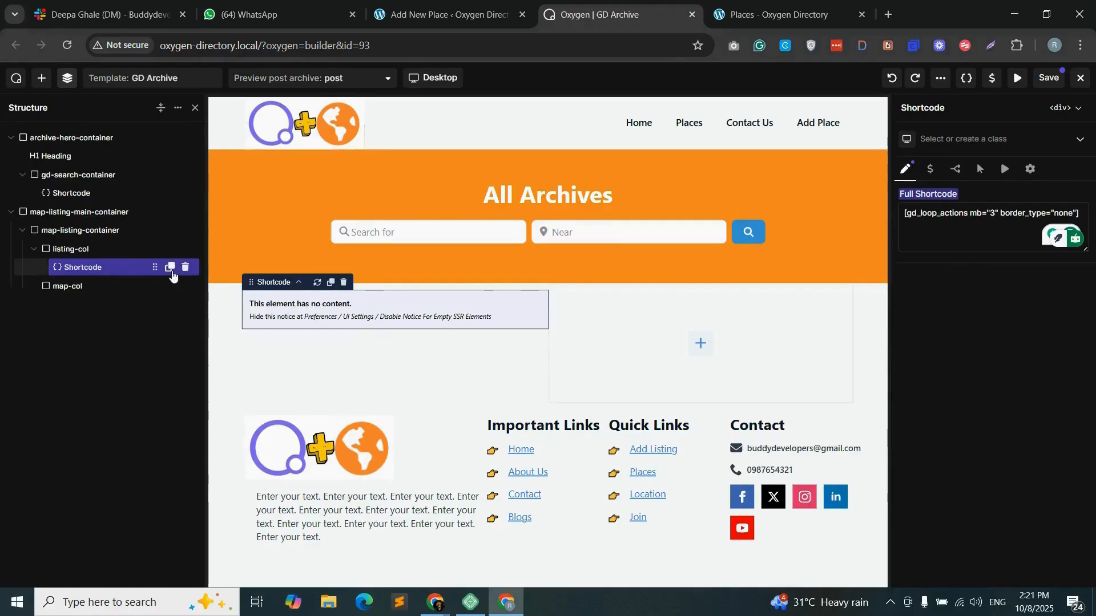
left_click(170, 267)
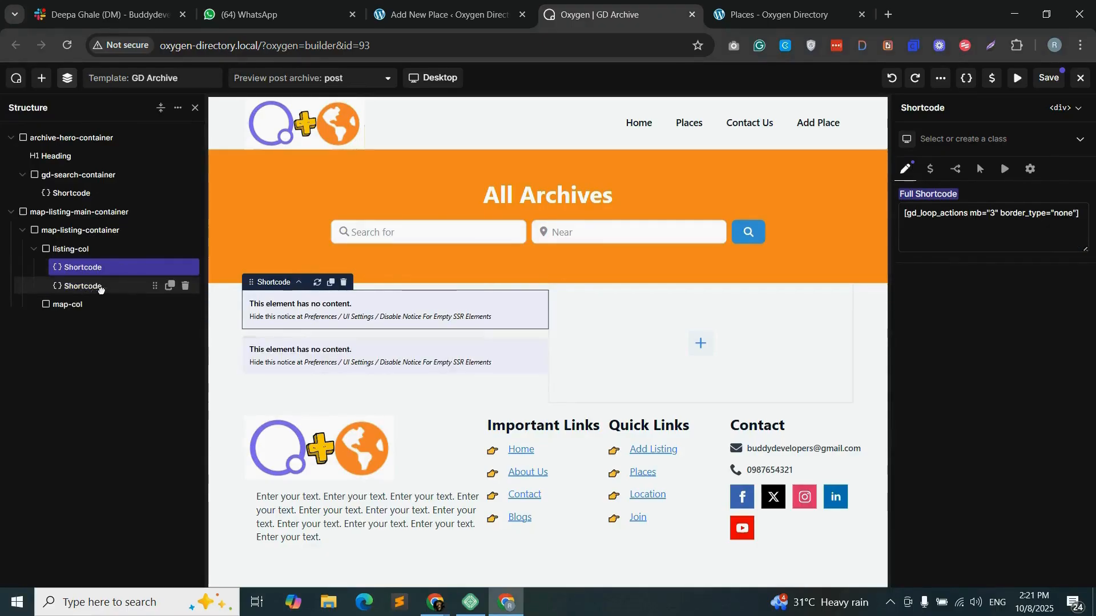
triple_click(975, 220)
key("BackSpace")
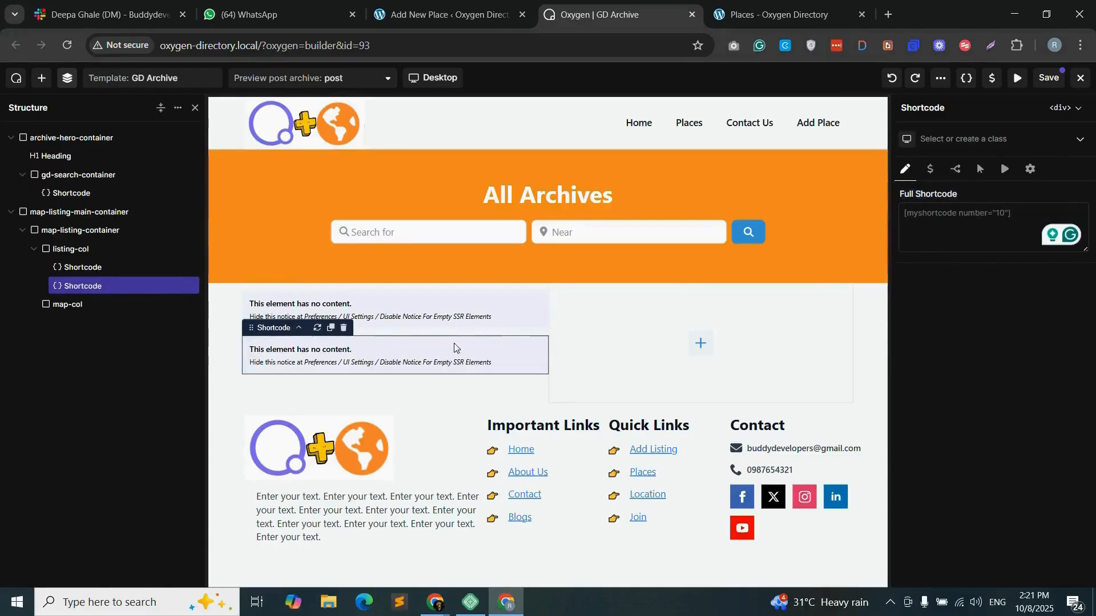
- In the WordPress Add Shortcode dialog, choose gd_loop with the Grid View (Two Columns) layout and a Small card shadow
key("ctrl+shift+Tab")
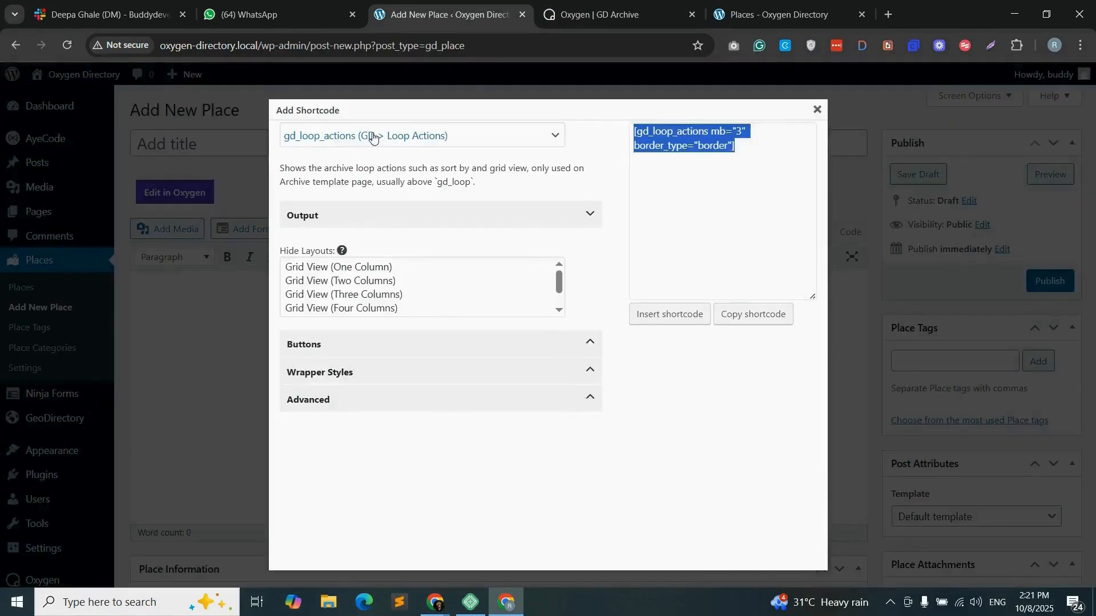
left_click(406, 136)
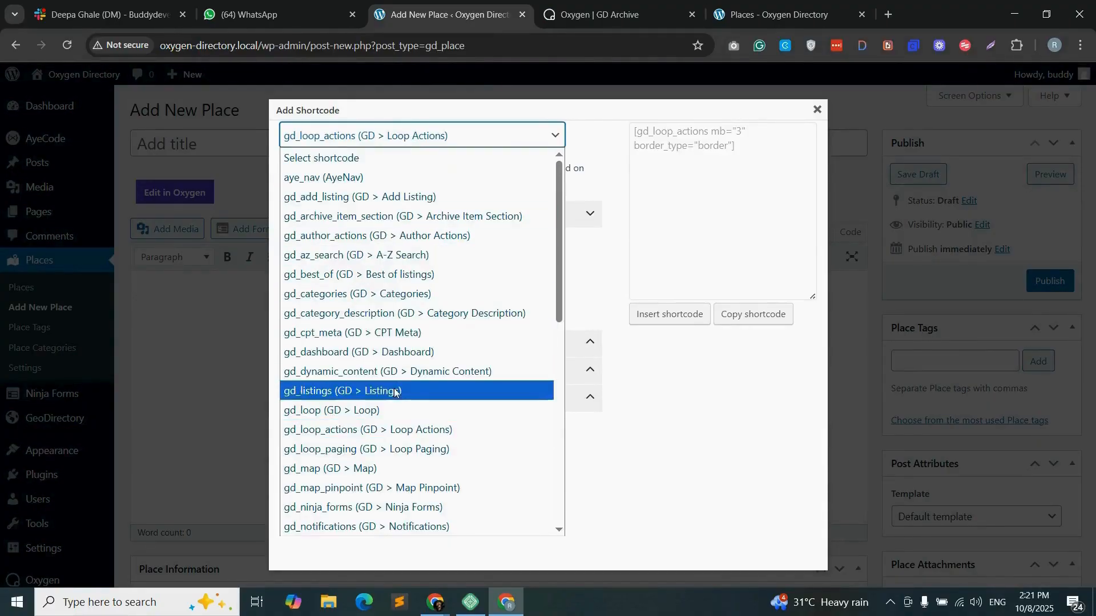
left_click(362, 410)
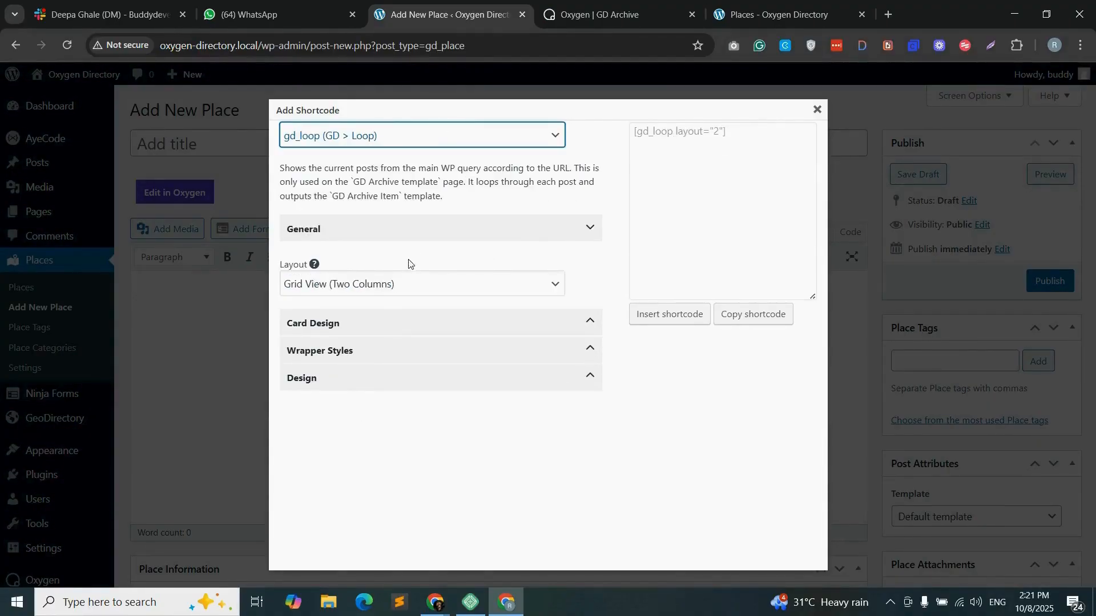
left_click(417, 289)
left_click(417, 290)
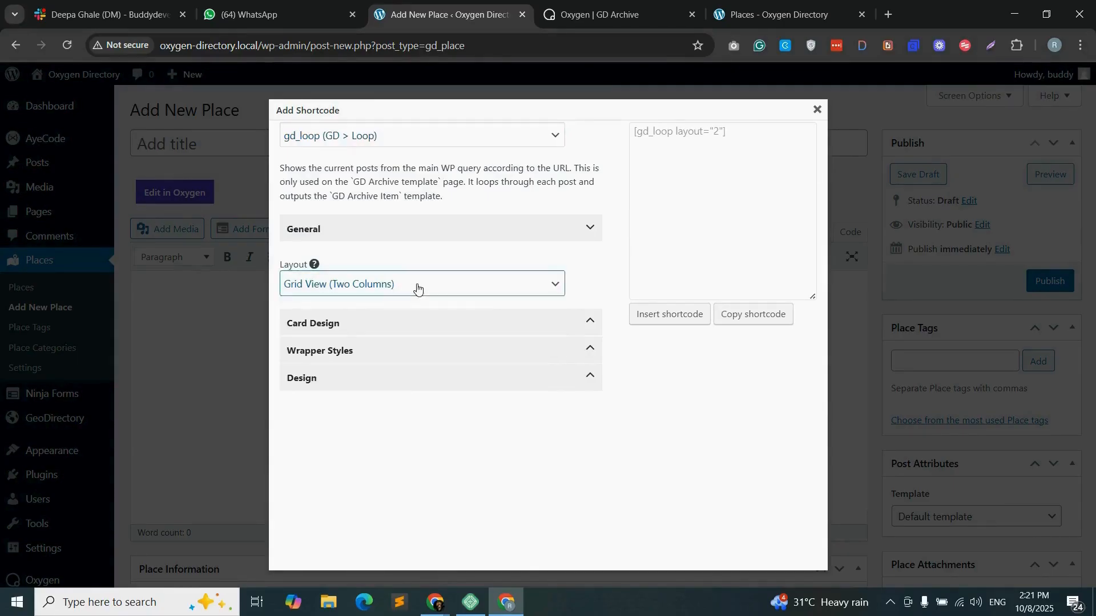
left_click(363, 438)
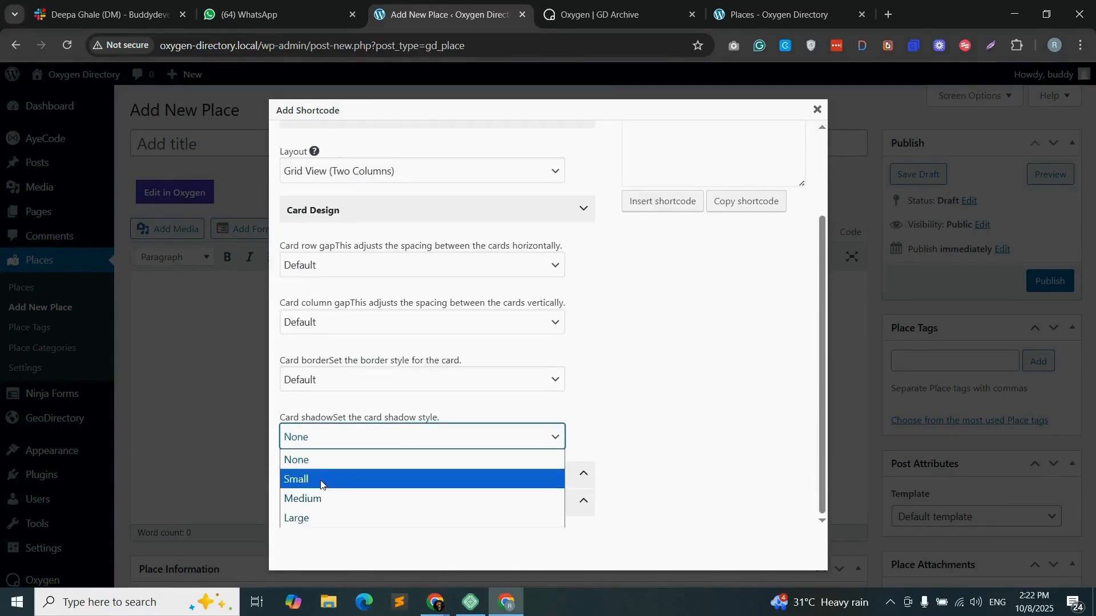
left_click(320, 484)
- Set the gd_loop wrapper's border color to None and copy the generated shortcode
left_click(418, 473)
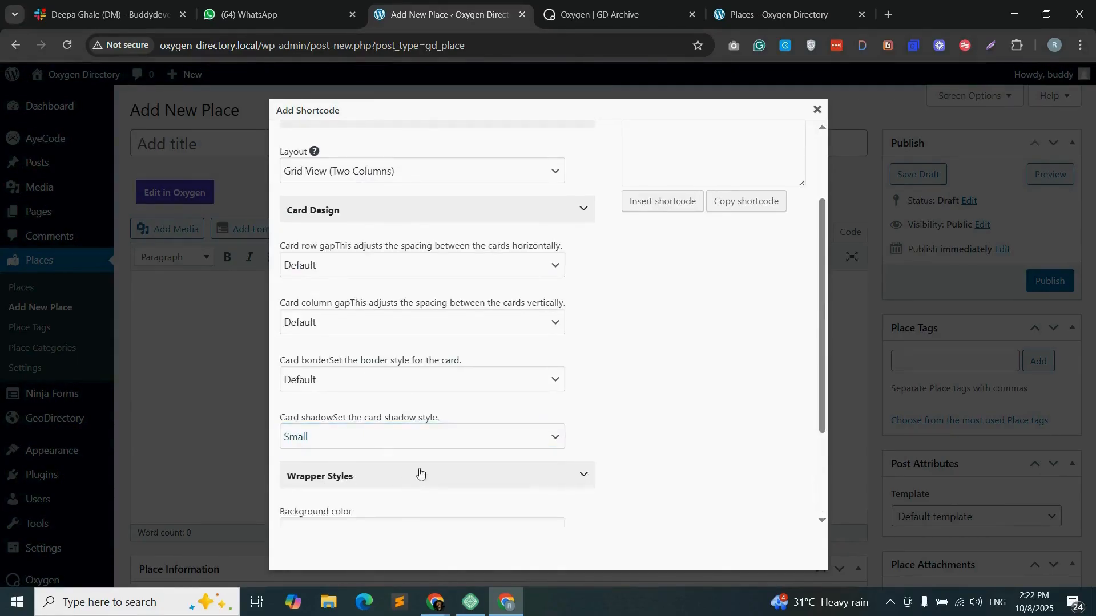
scroll(388, 399, "down", 5)
left_click(350, 292)
left_click(323, 334)
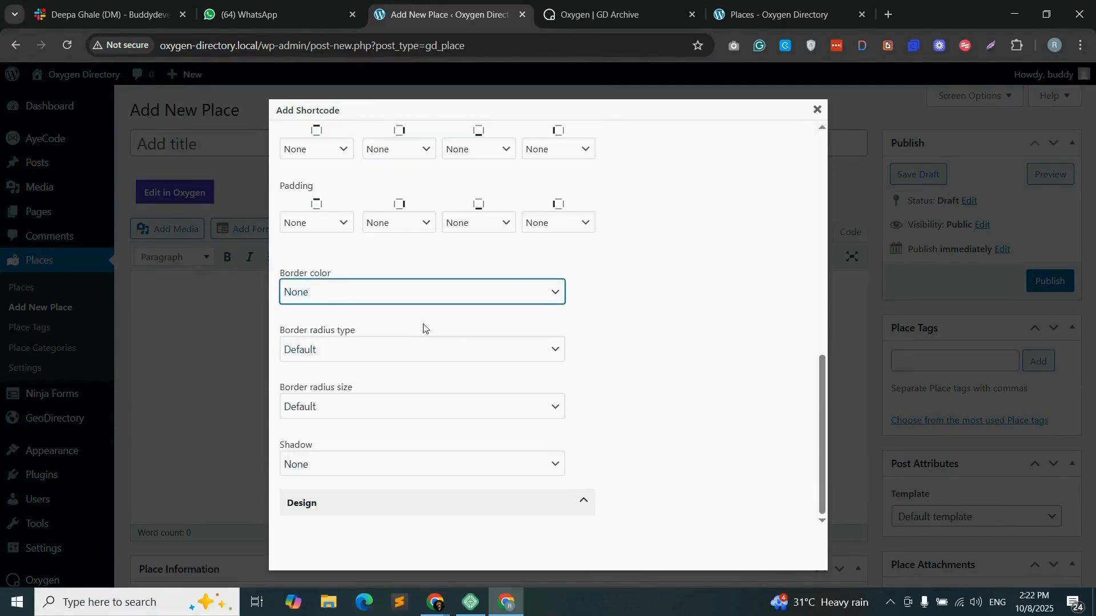
left_click(384, 497)
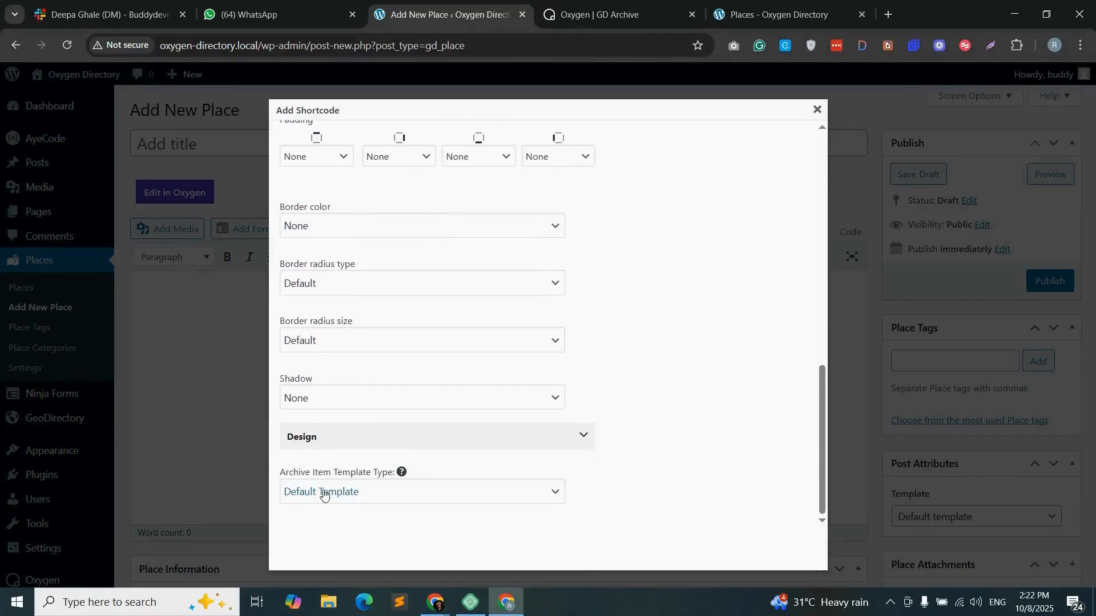
scroll(328, 489, "up", 15)
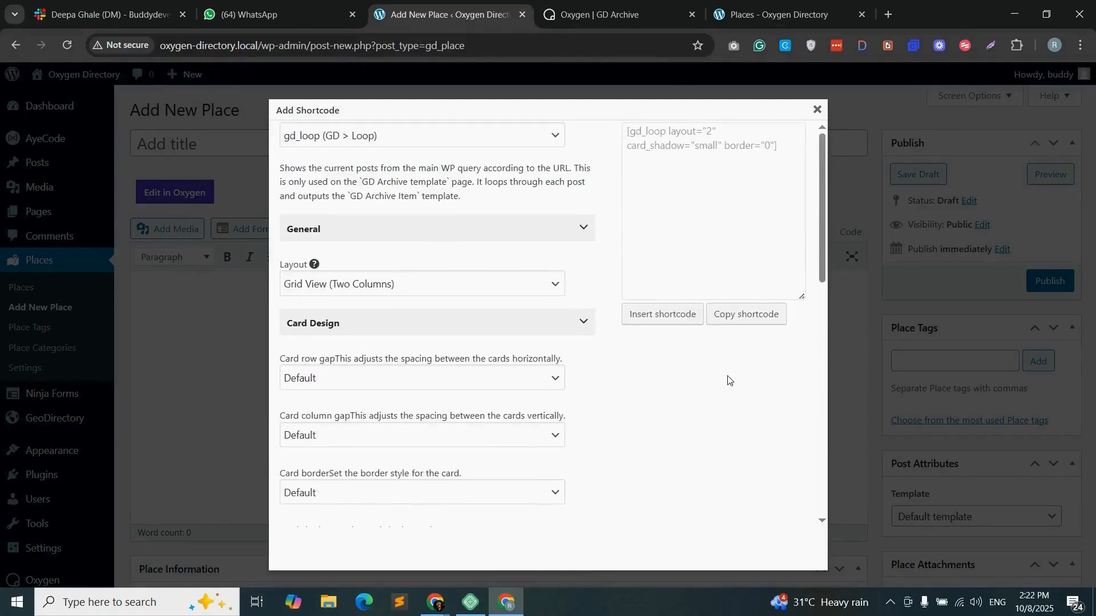
left_click(751, 321)
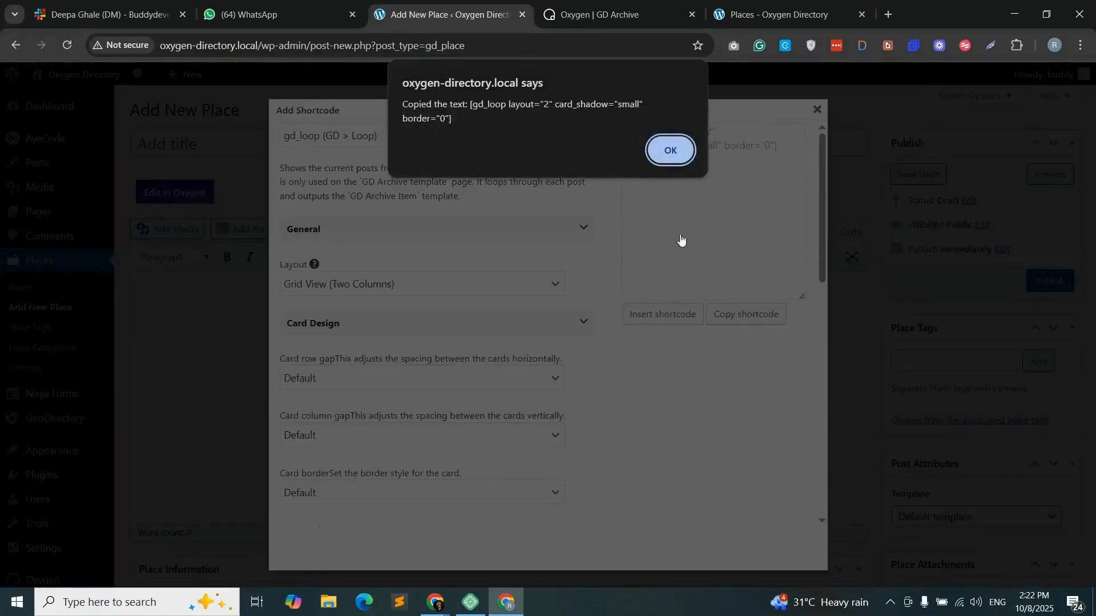
left_click(672, 150)
- Switch to the Oxygen builder and paste the gd_loop code into the second Shortcode element of listing-col
left_click(599, 14)
right_click(961, 212)
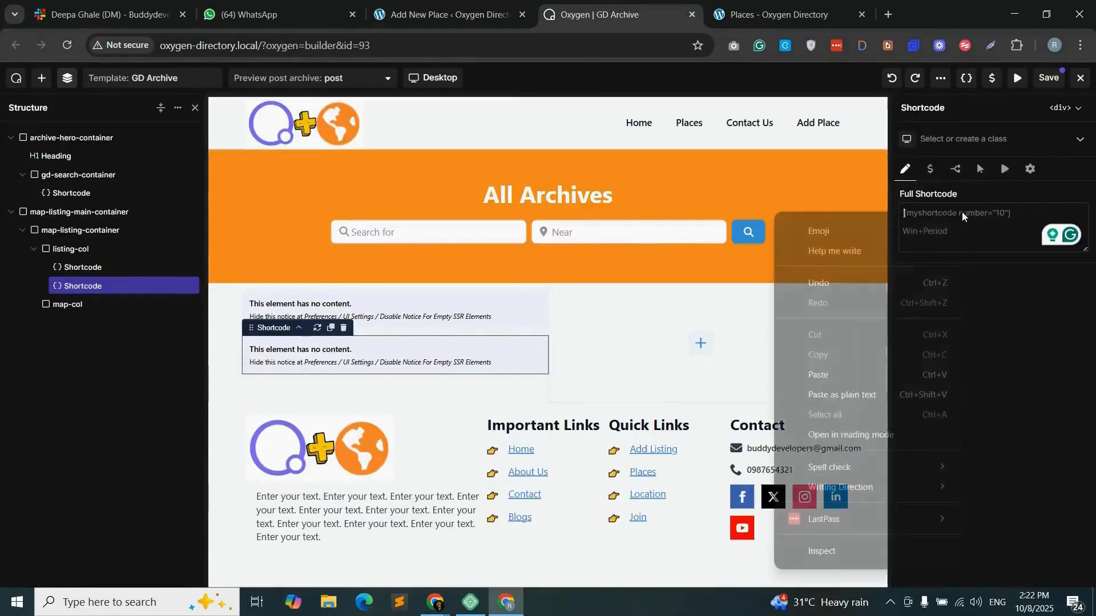
left_click(855, 375)
- Duplicate the gd_loop Shortcode element and empty the shortcode text of the new third element
left_click(170, 286)
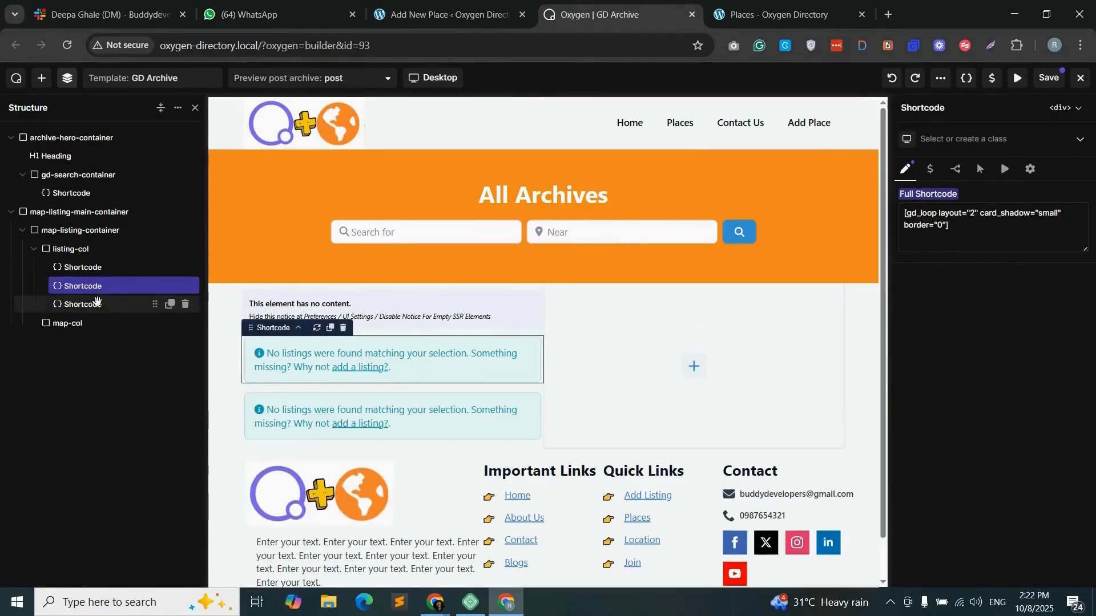
left_click(97, 302)
left_click(948, 226)
key("ctrl+a")
key("BackSpace")
- Copy the gd_loop_paging shortcode from the WordPress Add Shortcode dialog into Oxygen's third listing-col Shortcode element with border_type="none" and save the template
left_click(448, 14)
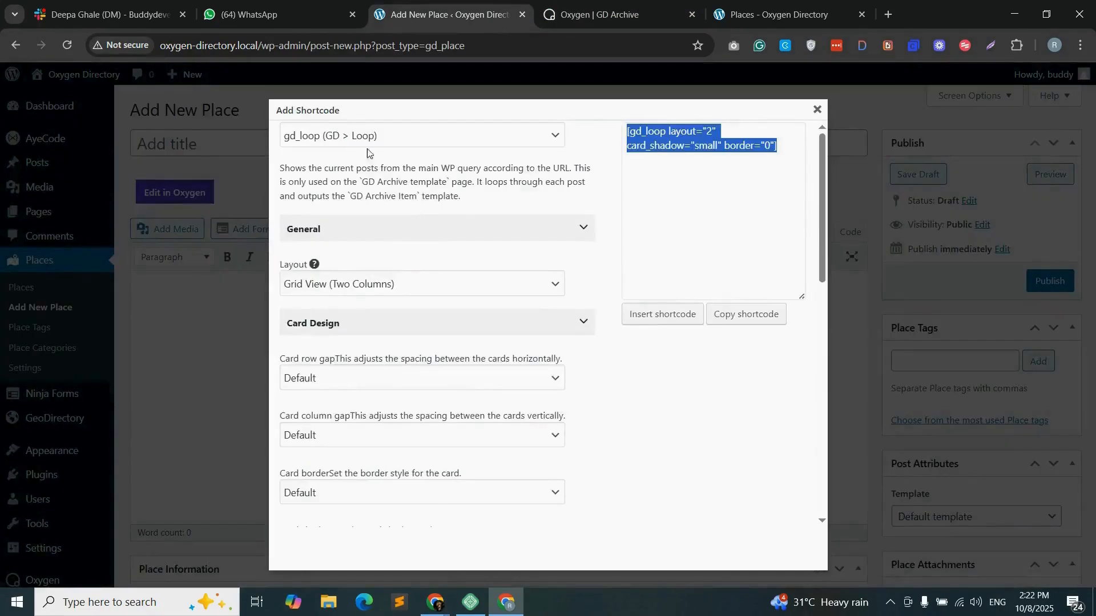
left_click(403, 140)
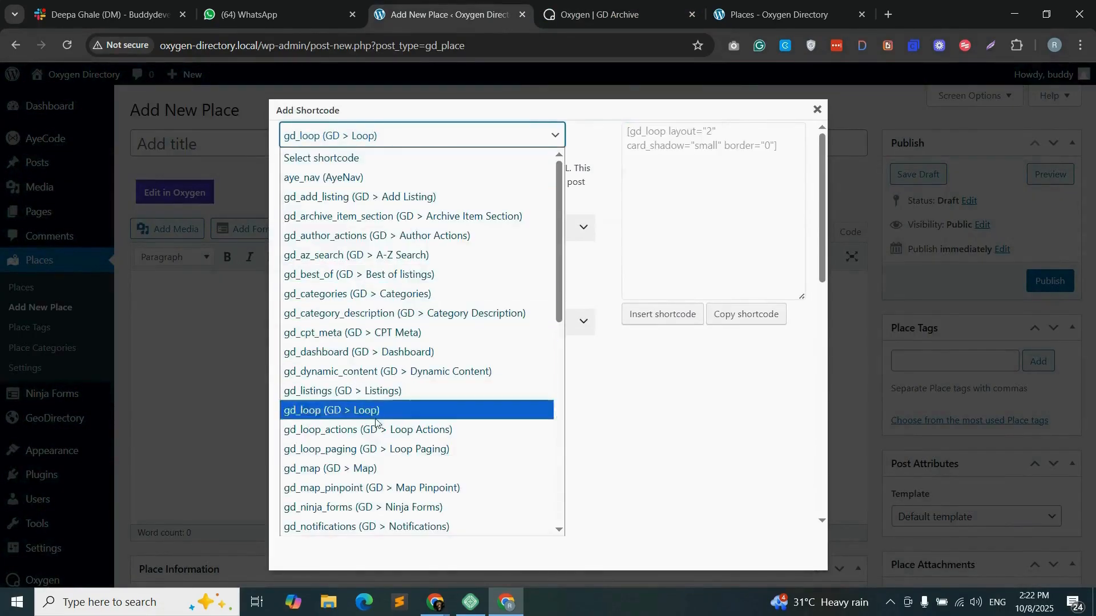
left_click(359, 449)
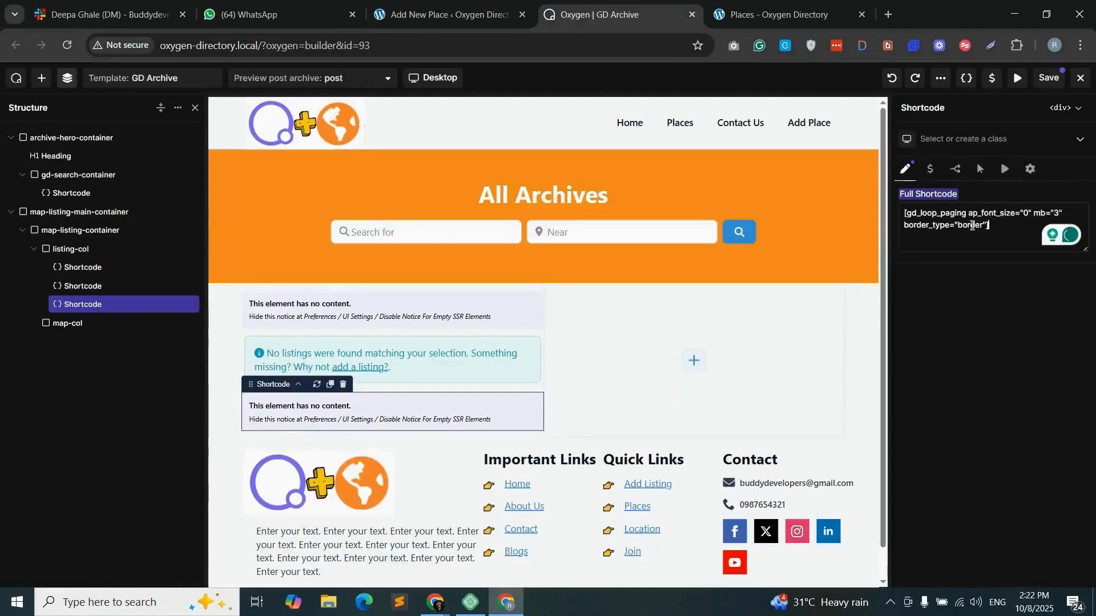
type("none")
left_click(1048, 78)
- Reload the Places page, try the listings' Grid 3, List, Grid 1 and Grid 2 views, and check the pagination below them
left_click(771, 7)
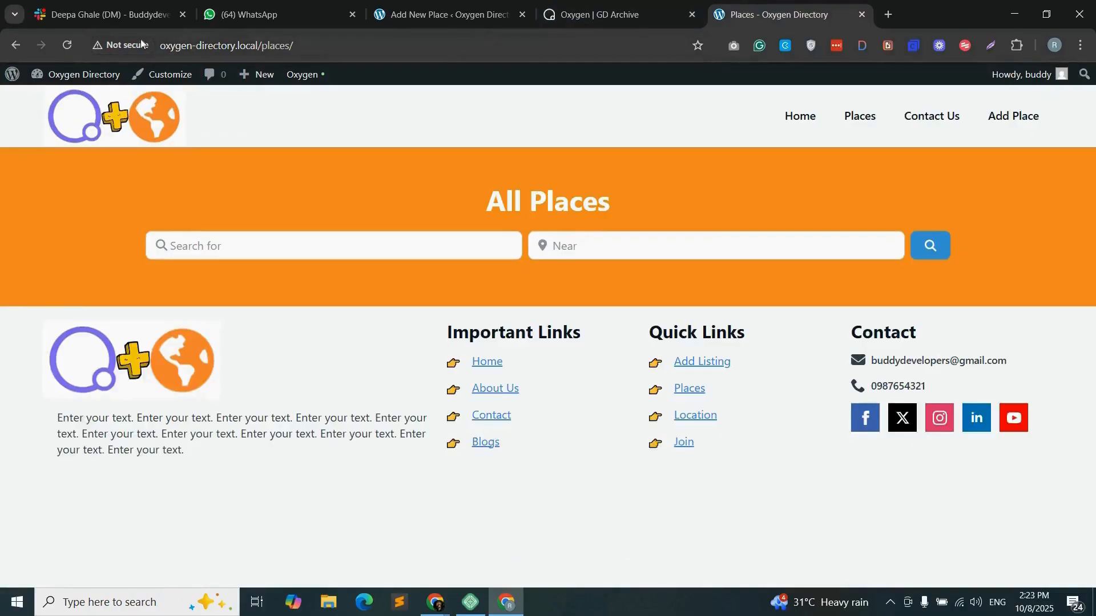
left_click(69, 46)
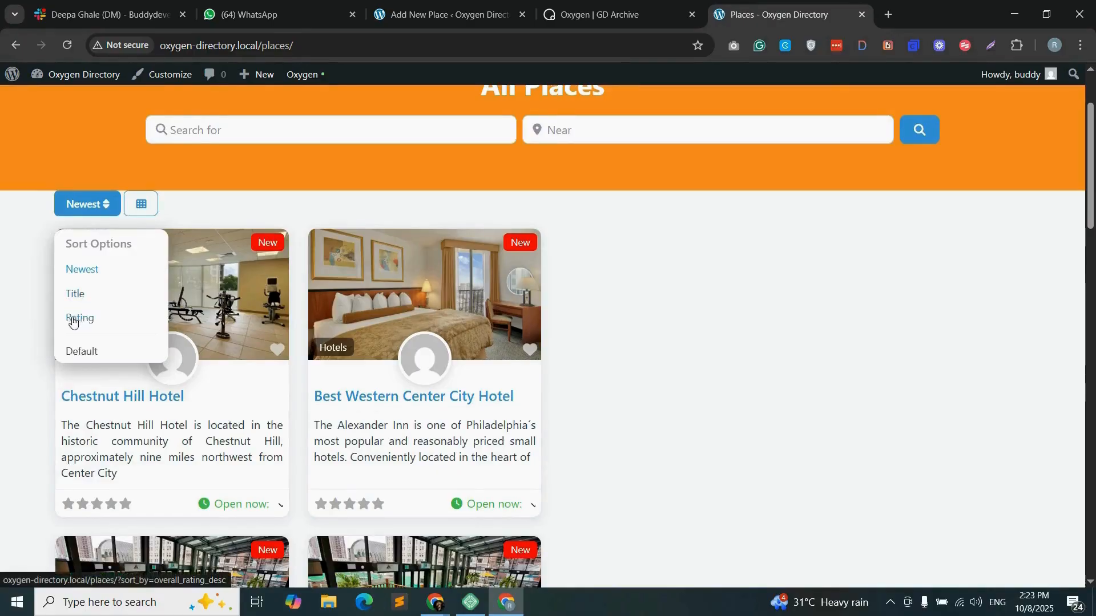
left_click(102, 205)
left_click(146, 208)
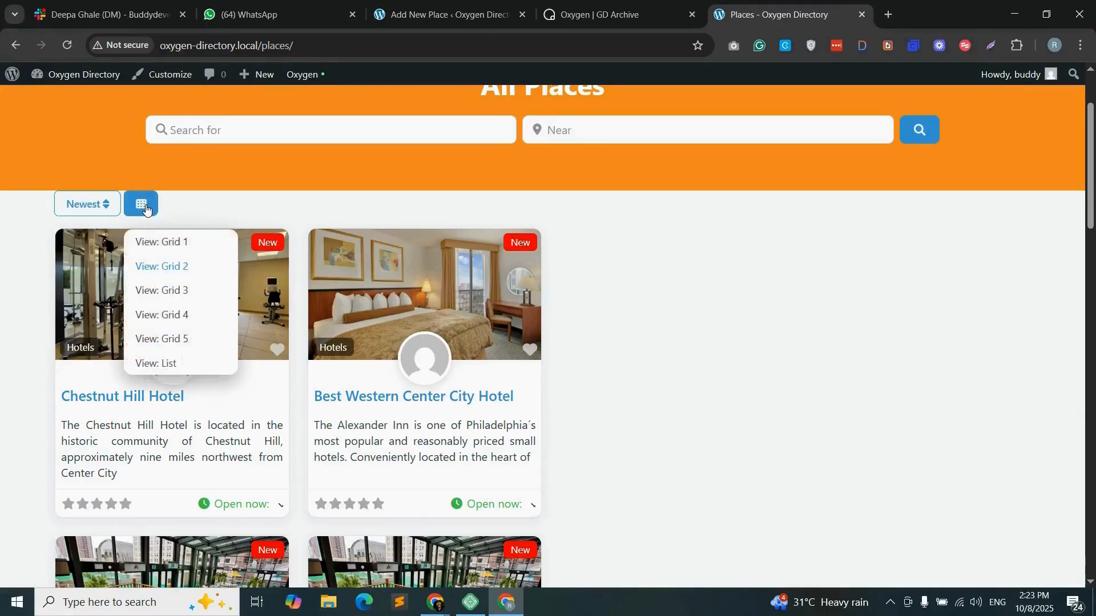
left_click(173, 291)
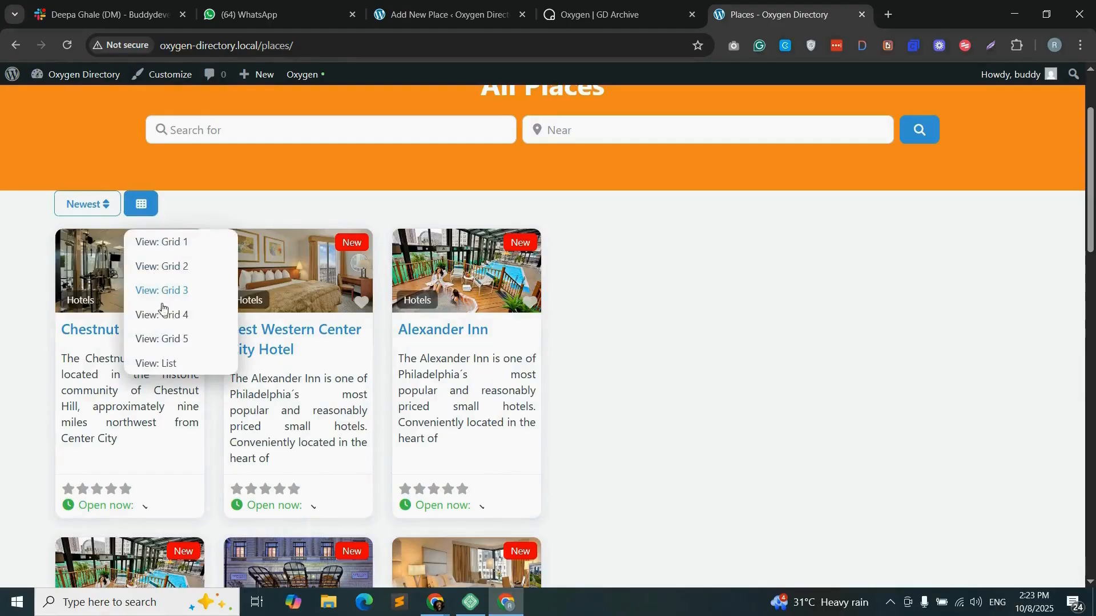
left_click(167, 361)
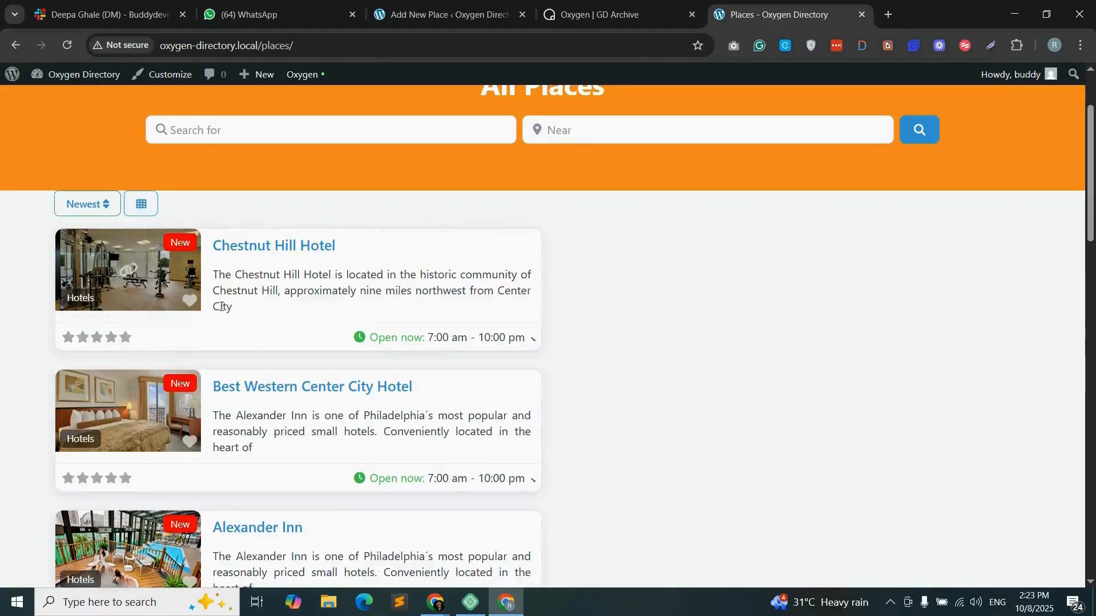
left_click(151, 203)
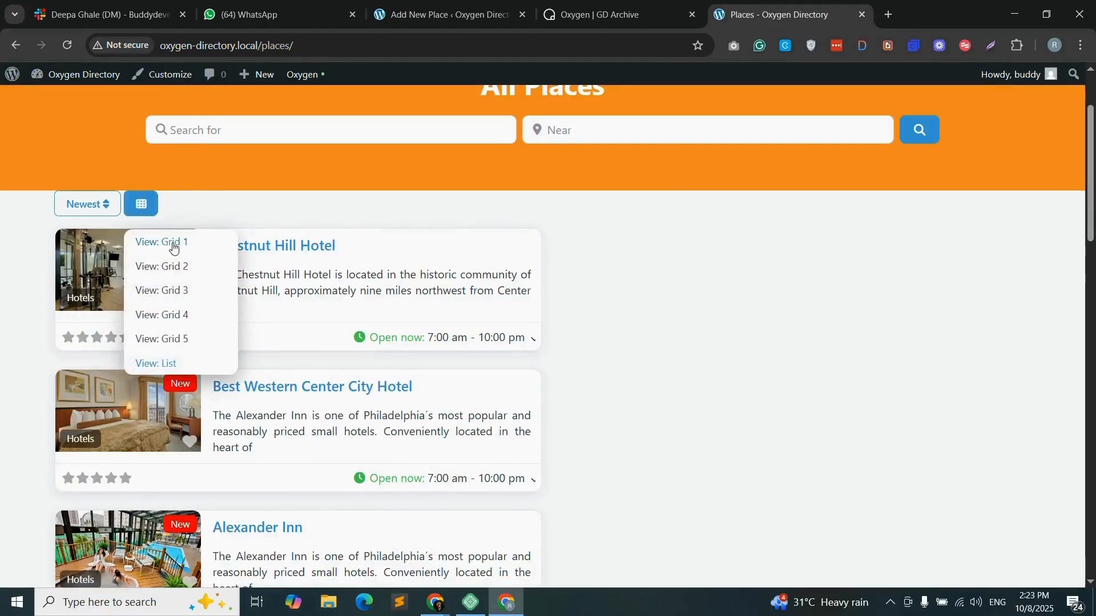
left_click(174, 244)
left_click(144, 208)
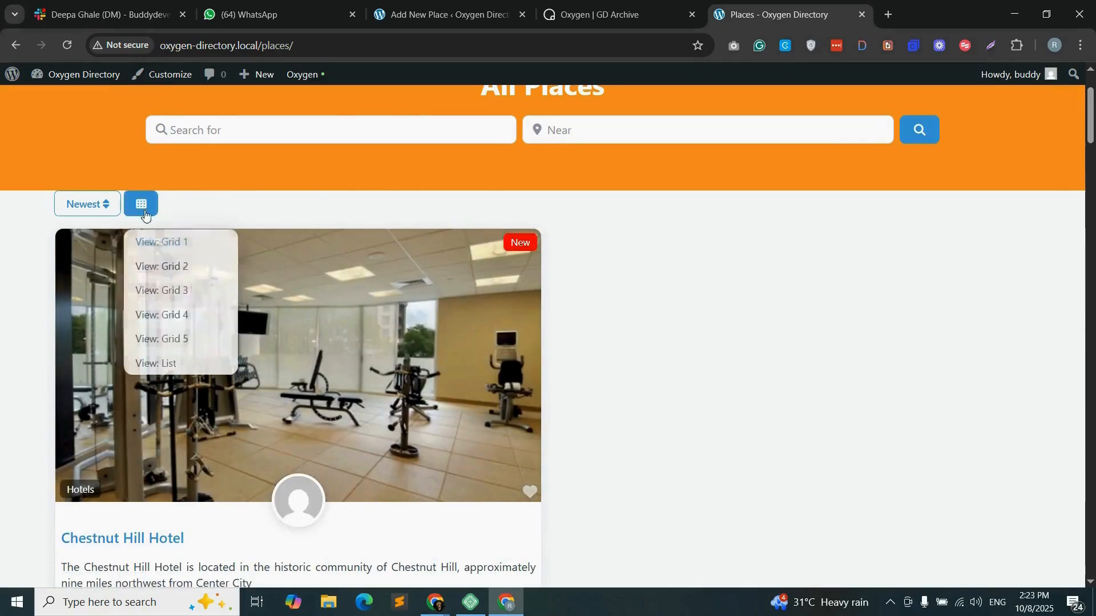
left_click(184, 269)
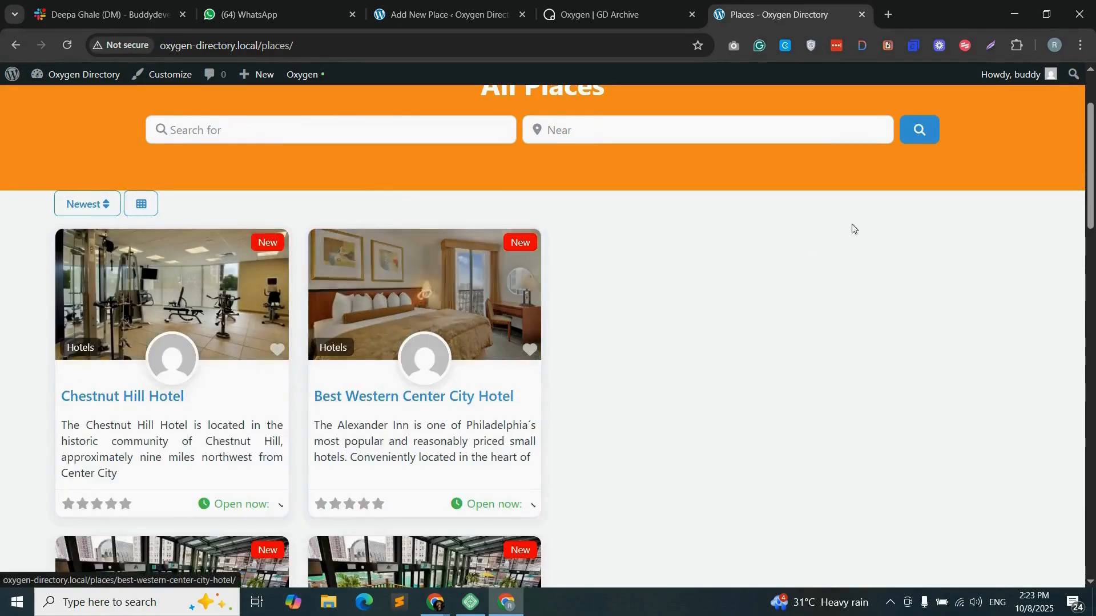
scroll(1090, 182, "down", 3)
scroll(548, 336, "down", 15)
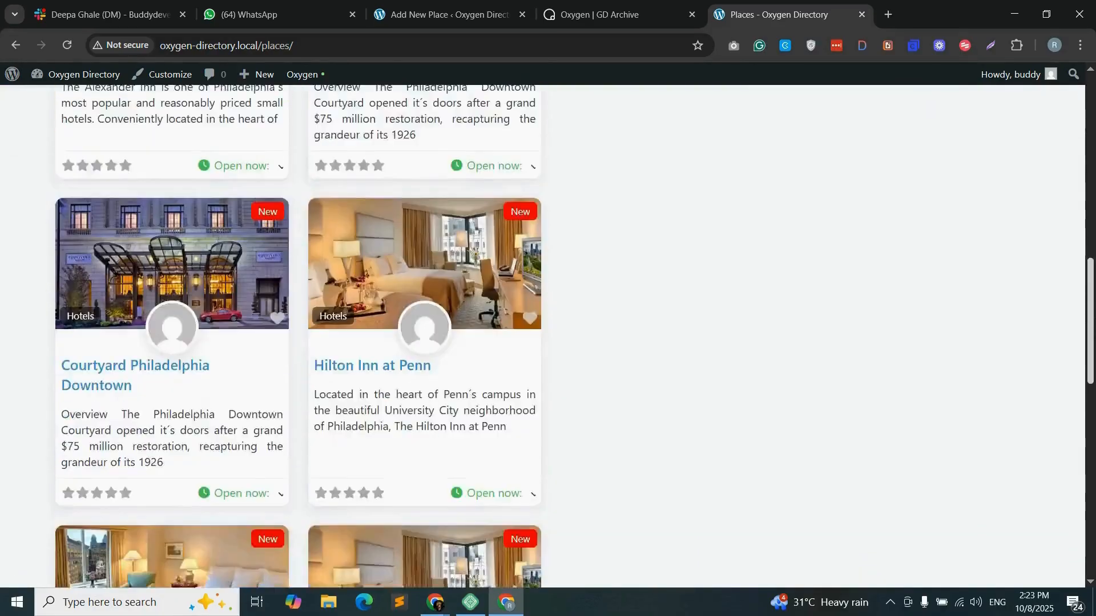
scroll(515, 486, "down", 6)
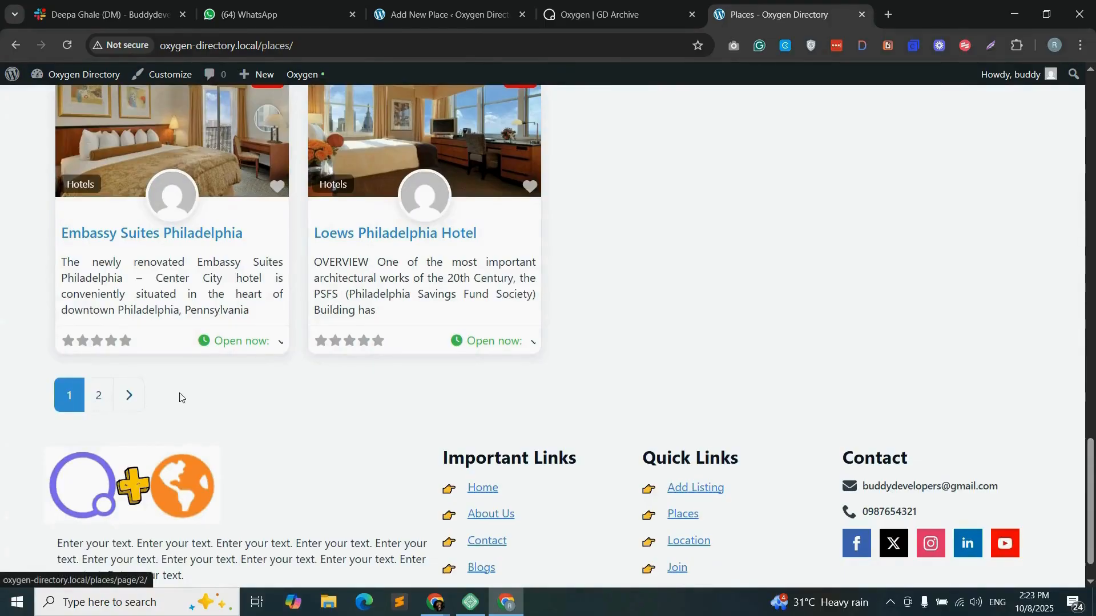
scroll(581, 363, "up", 15)
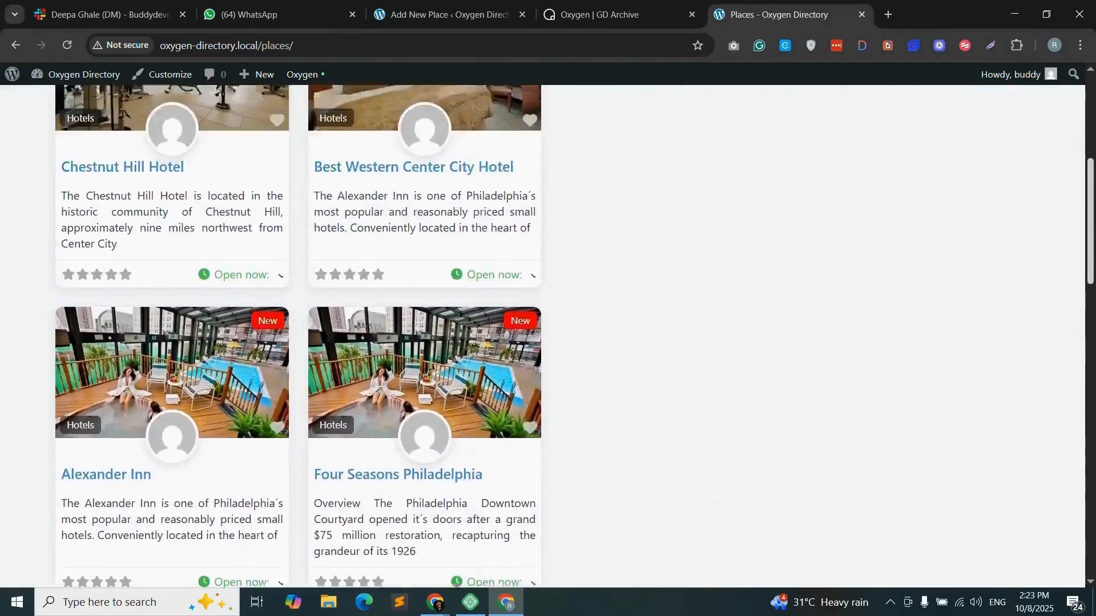
- Return to the Oxygen builder, duplicate the paging Shortcode element into map-col, and empty the copy's shortcode text
key("ctrl+shift+Tab")
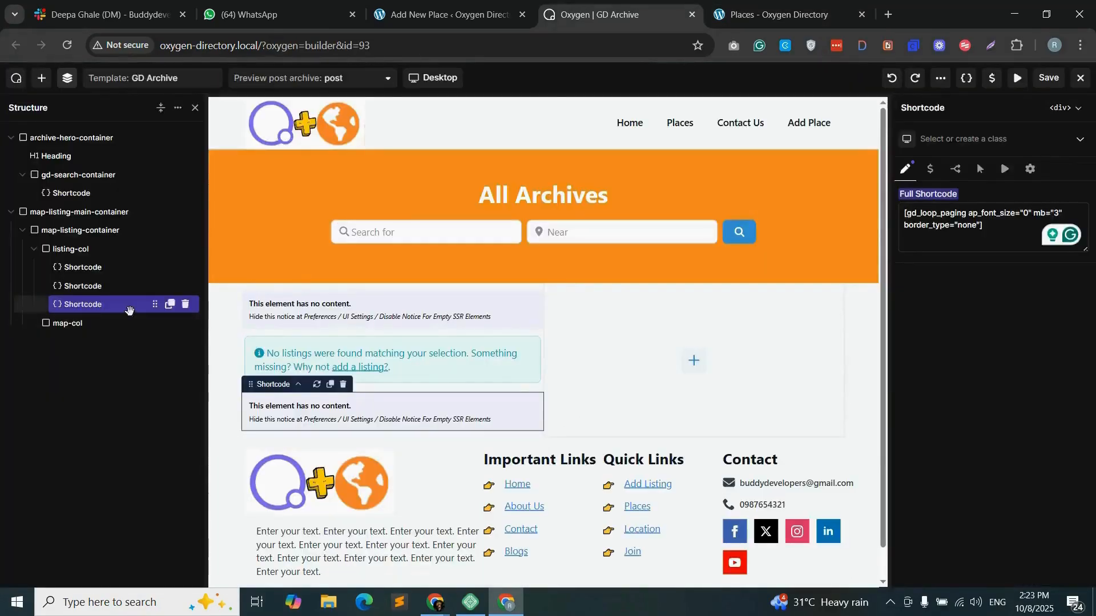
left_click(170, 304)
left_click_drag(132, 310, 89, 342)
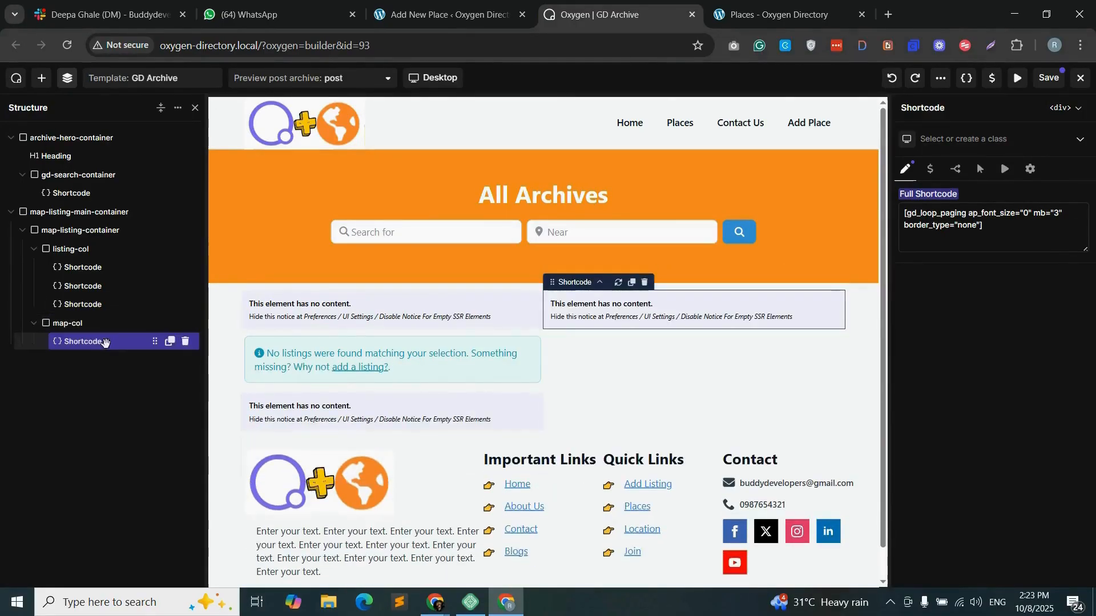
left_click(957, 226)
key("ctrl+a")
key("BackSpace")
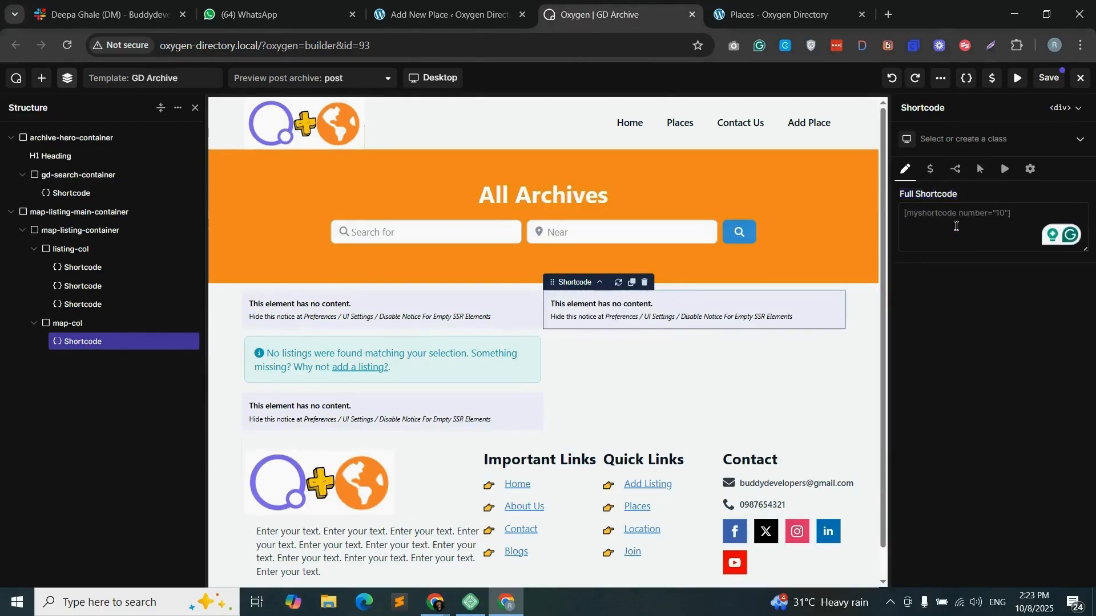
- Switch to the WordPress Add Shortcode dialog, choose gd_map (GD > Map), and copy its generated shortcode
left_click(412, 5)
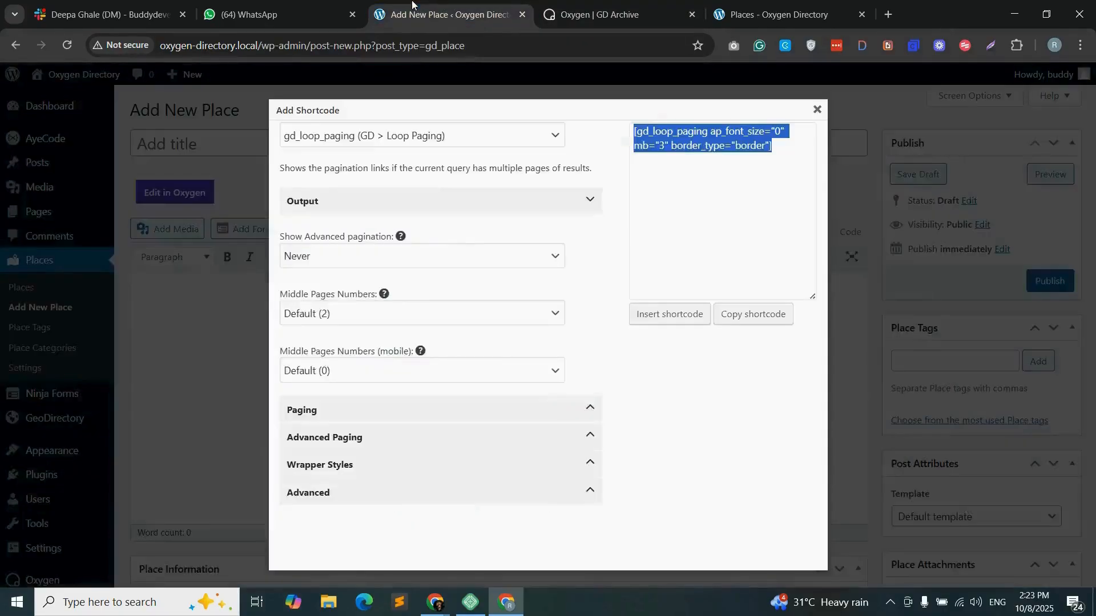
left_click(438, 140)
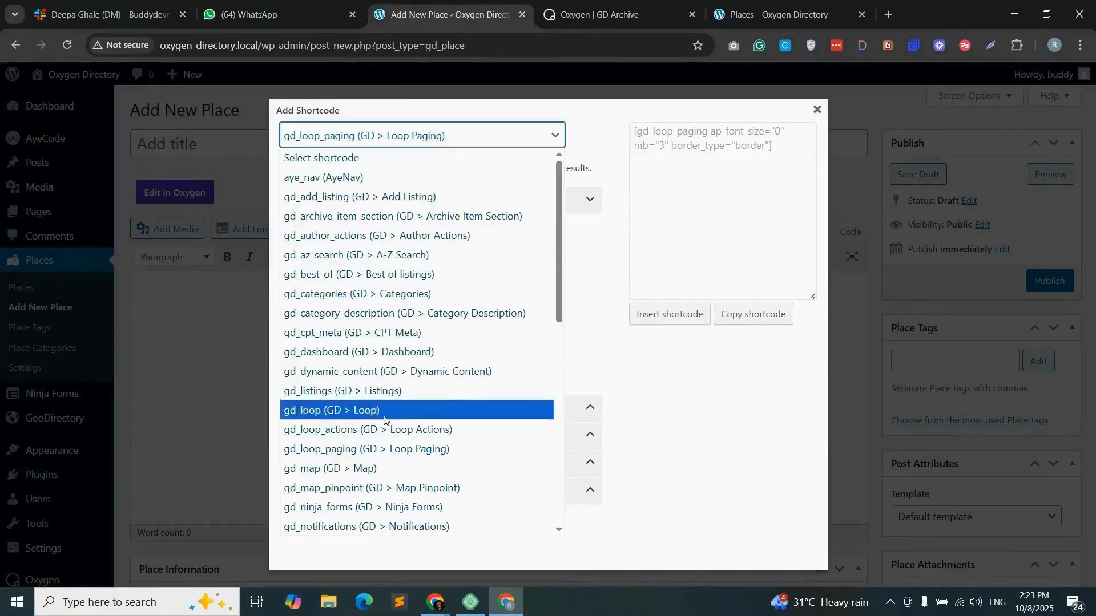
left_click(371, 469)
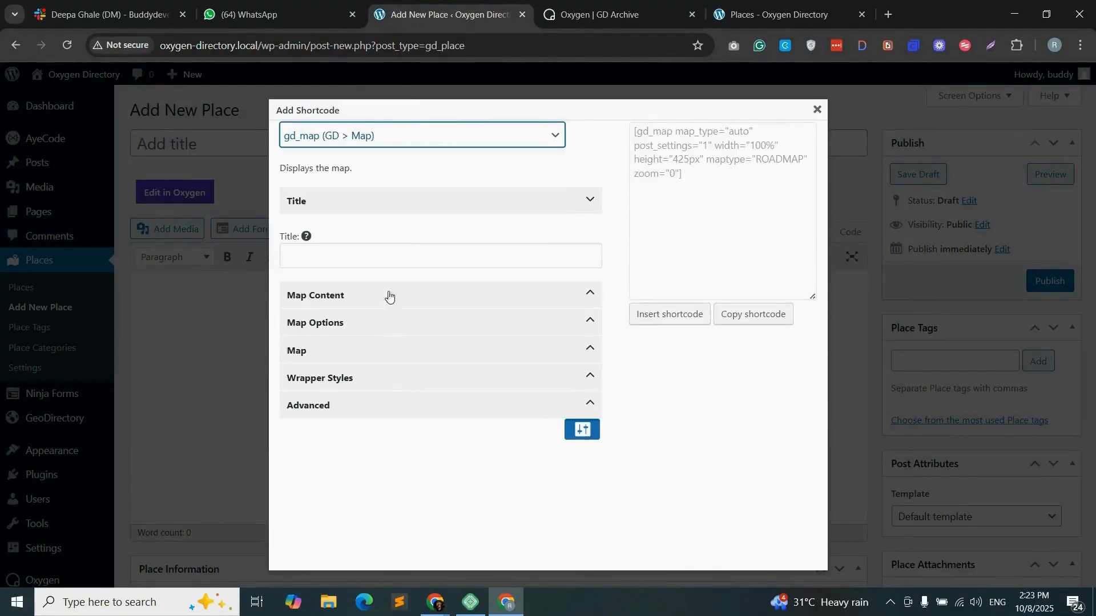
left_click(760, 315)
key("Return")
- Switch to Oxygen, paste the gd_map code into map-col's Shortcode element with height="100vh", and save the template
left_click(599, 14)
right_click(938, 218)
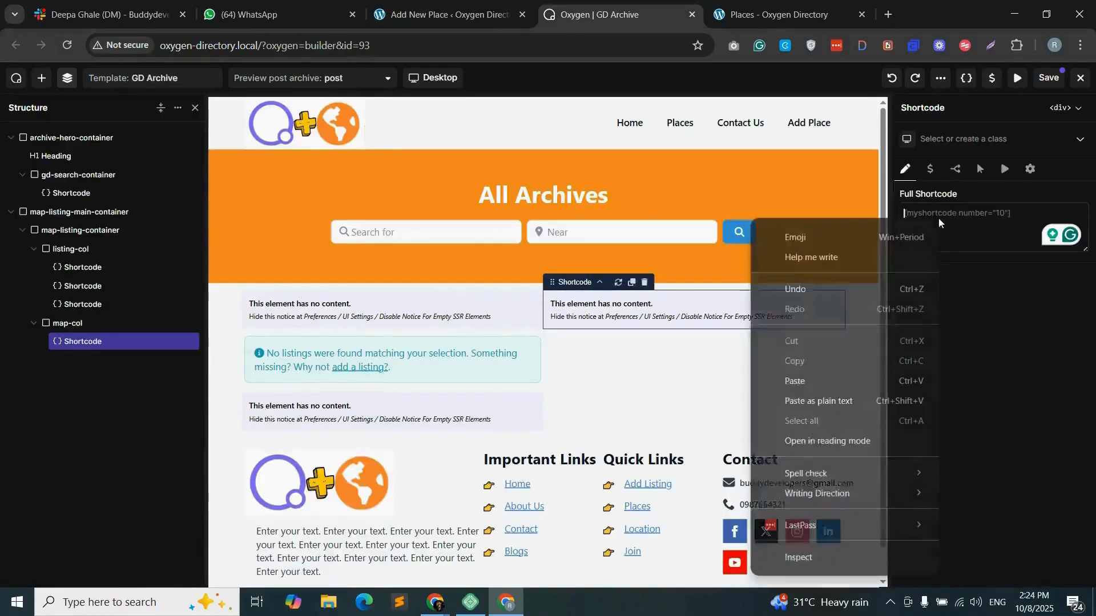
left_click(805, 378)
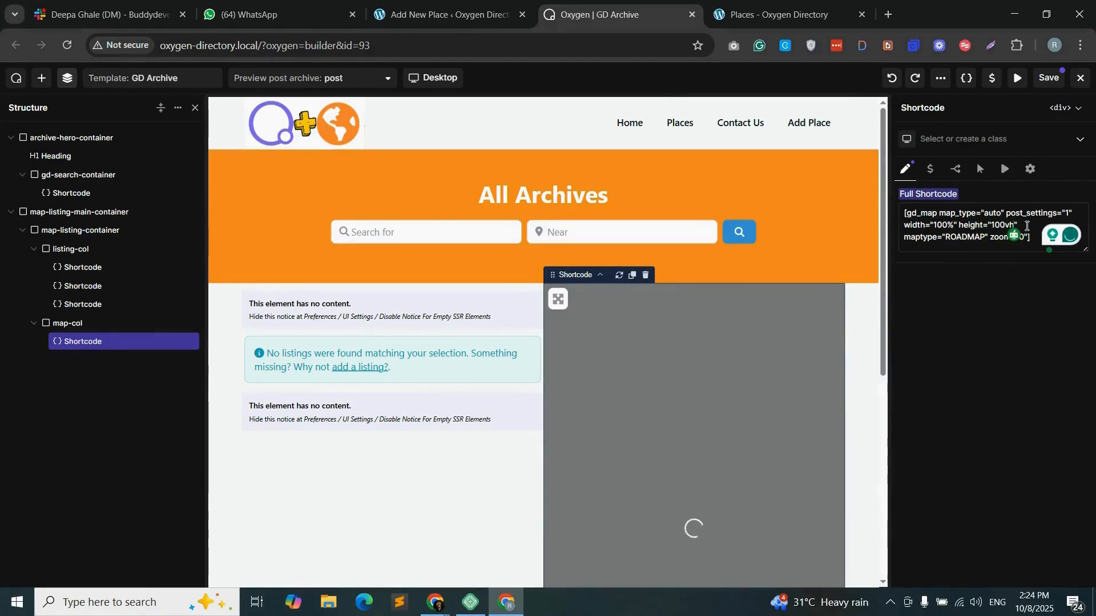
left_click(1051, 79)
- Reload the Places page and examine how the map column sits beside the full length of the listings
left_click(779, 14)
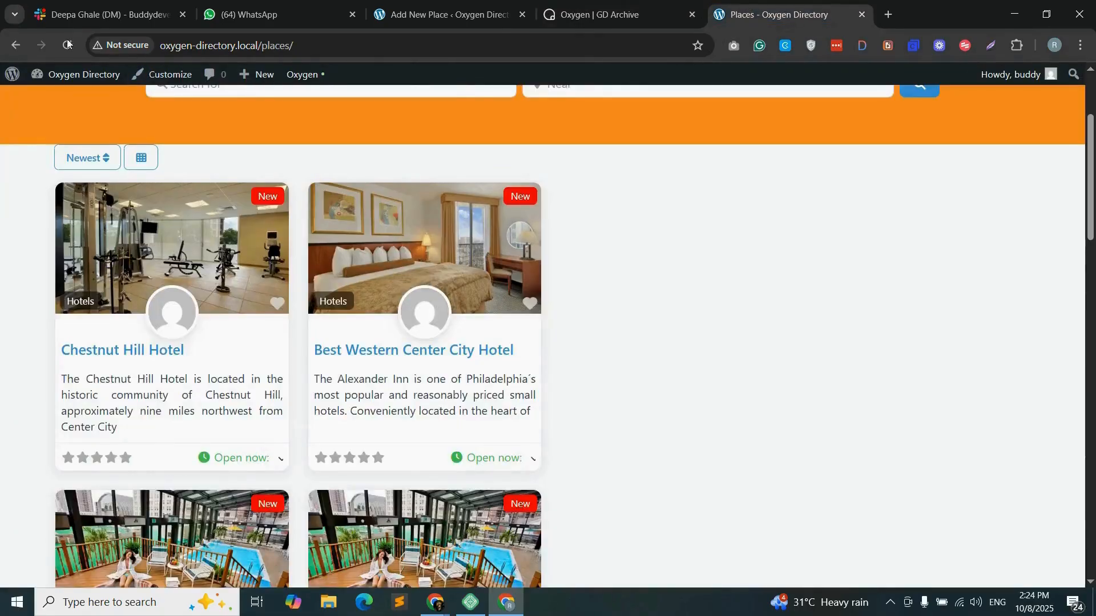
left_click(67, 44)
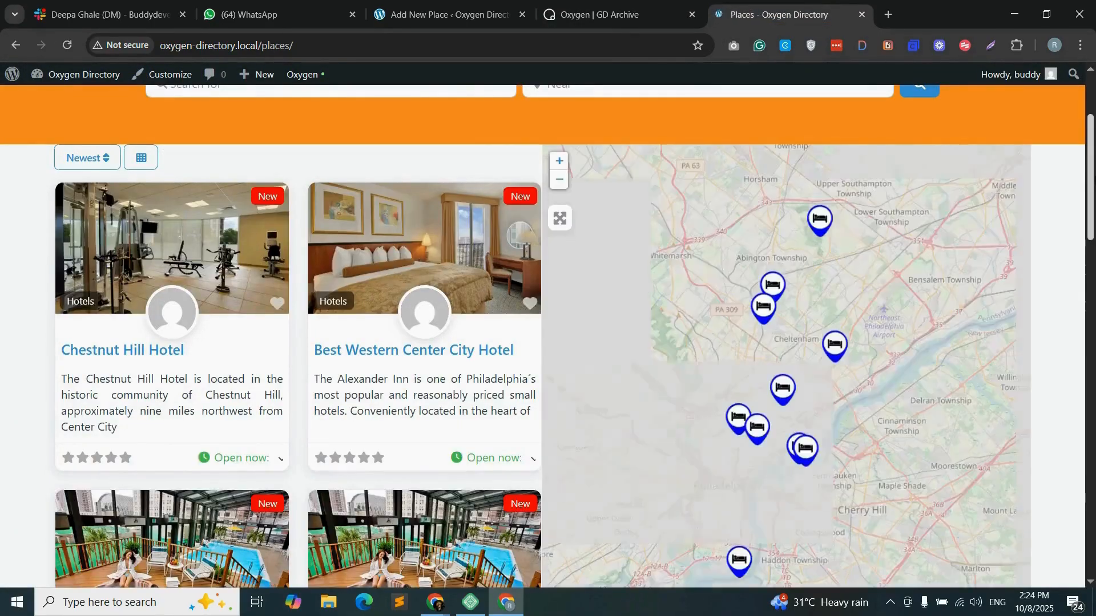
scroll(1035, 234, "down", 6)
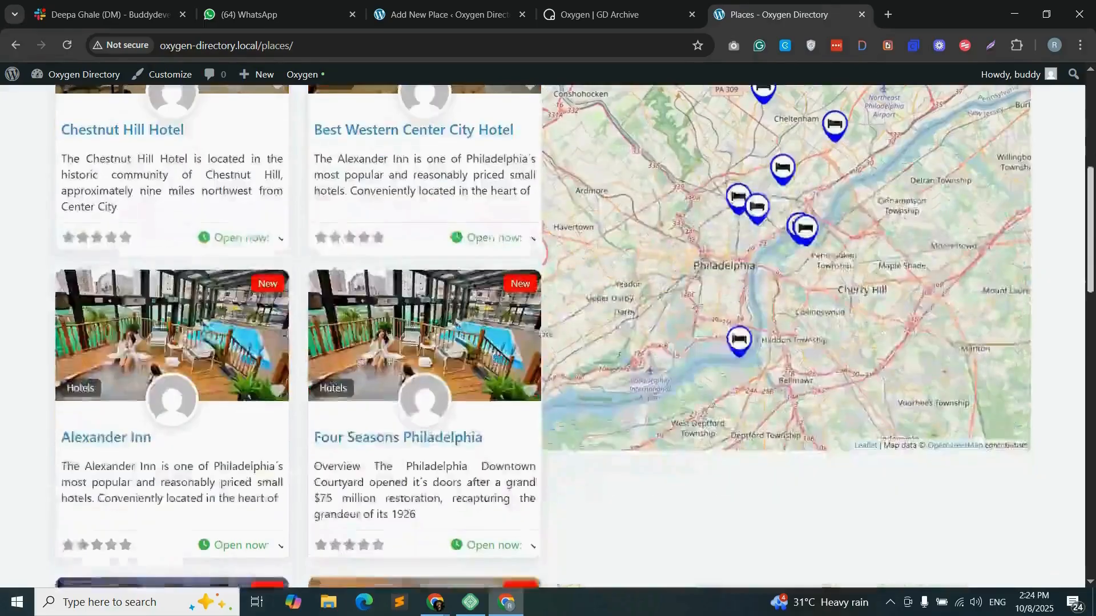
scroll(1035, 234, "up", 6)
scroll(571, 337, "down", 20)
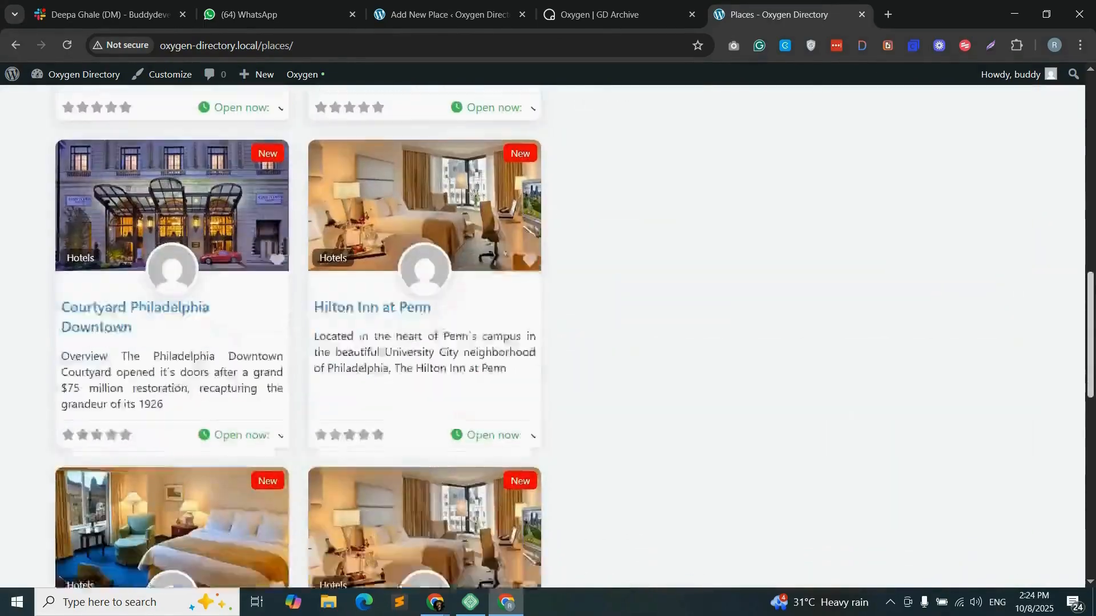
scroll(571, 336, "up", 20)
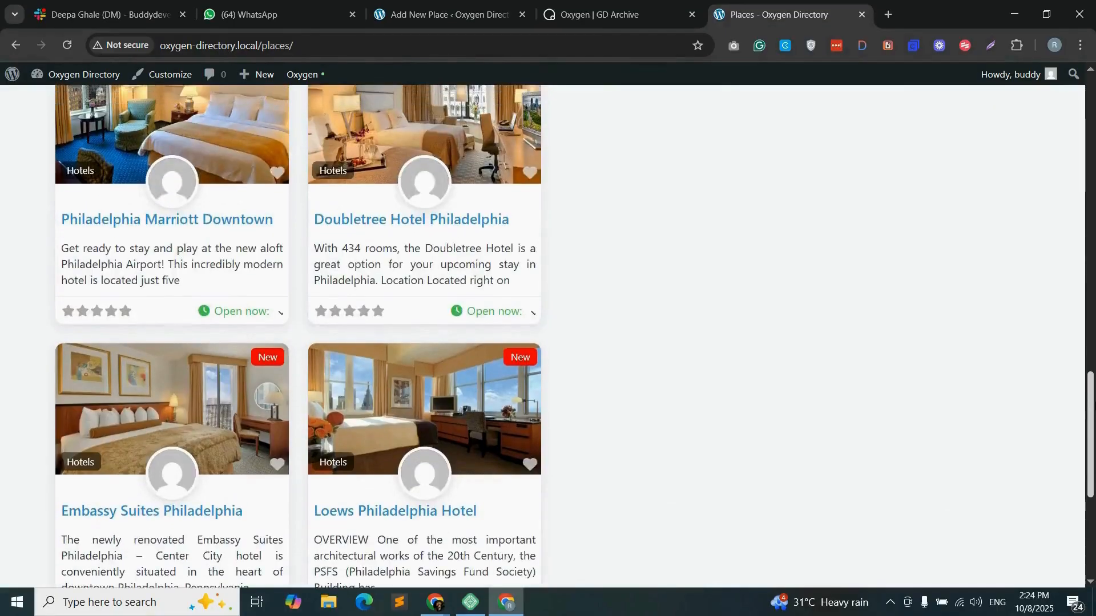
scroll(263, 281, "up", 6)
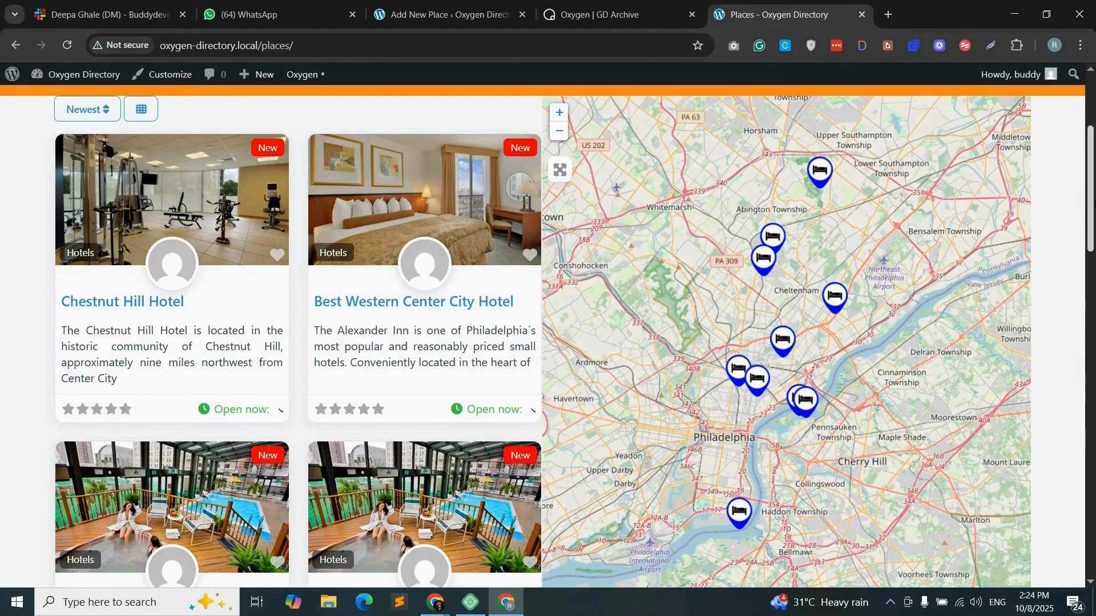
scroll(293, 362, "up", 2)
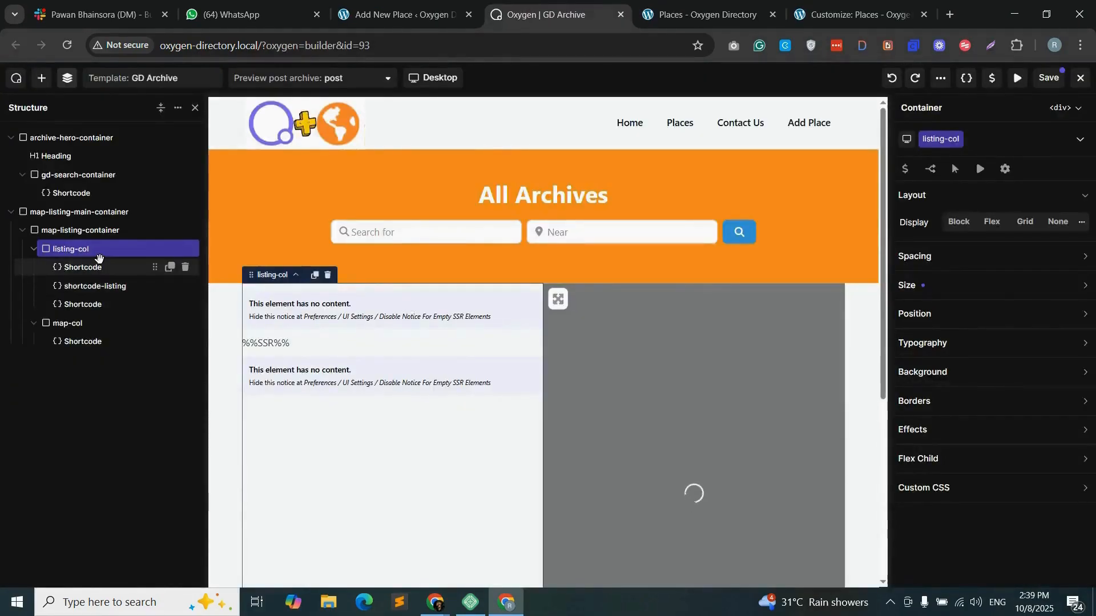
- Add a Container inside listing-col and move the shortcode-listing and paging Shortcode elements into it
left_click(108, 258)
left_click(41, 78)
left_click(68, 215)
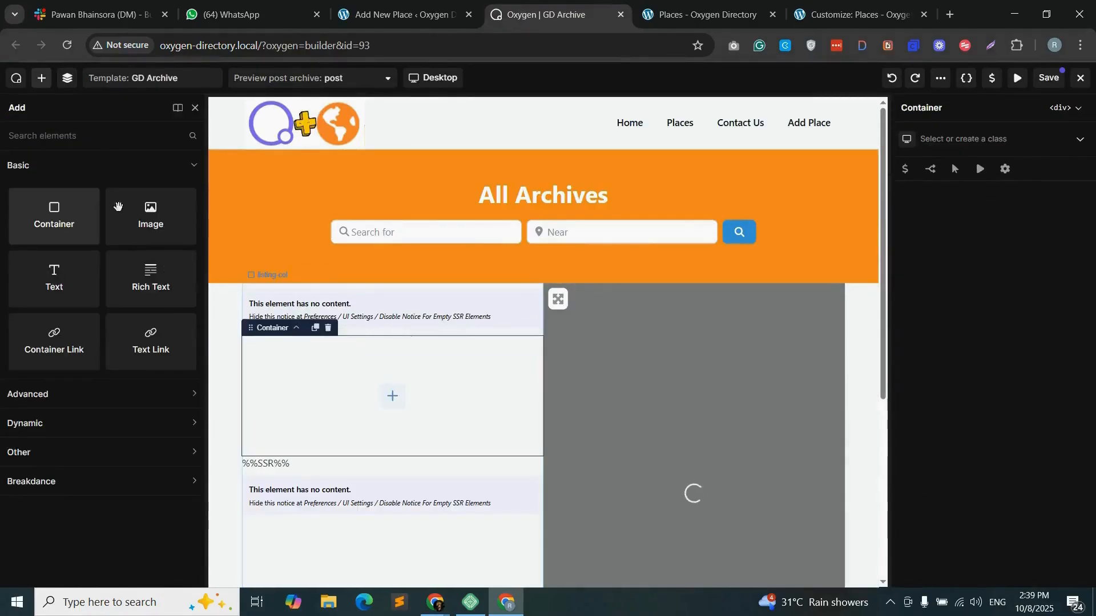
left_click(67, 78)
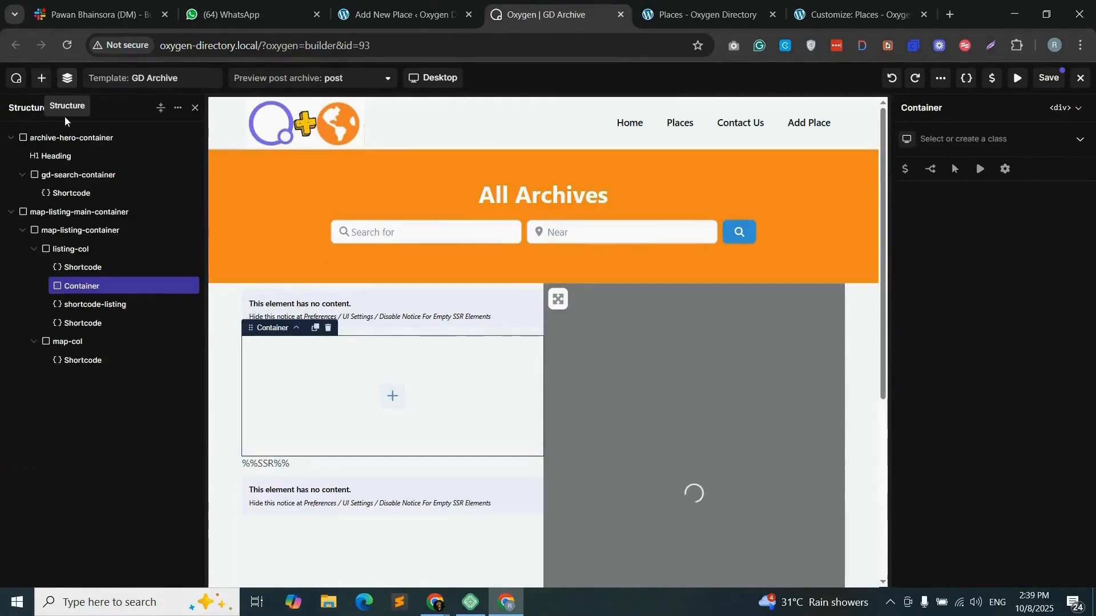
left_click(104, 305)
mouse_move(104, 307)
left_mouse_down()
mouse_move(121, 300)
mouse_move(96, 322)
left_mouse_up()
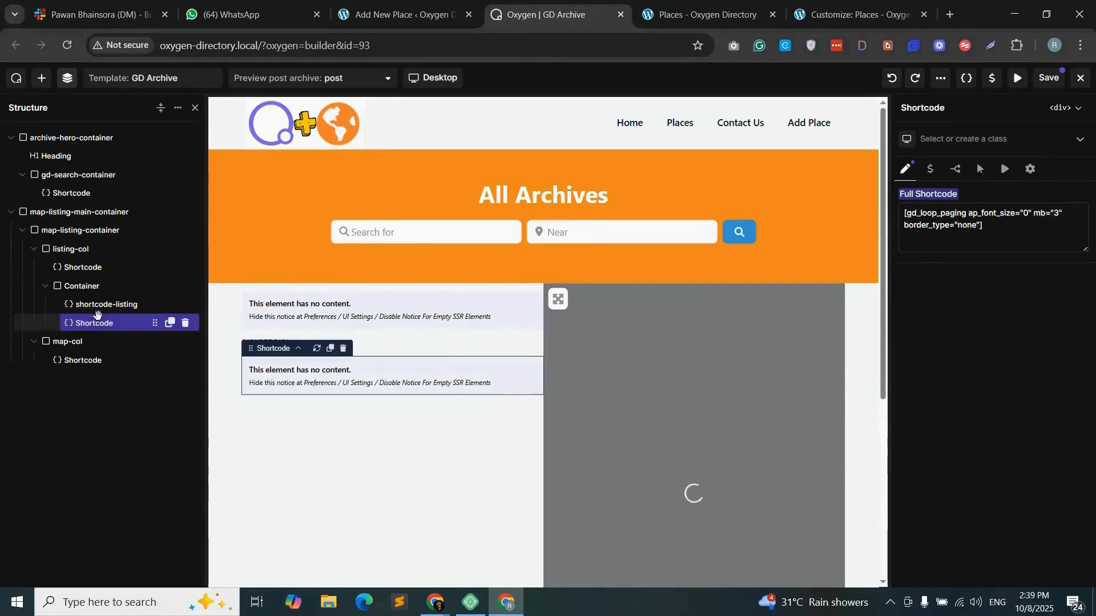
- Create the class scroll-listings-col on the Container that holds the listing and paging shortcodes inside listing-col
left_click(91, 290)
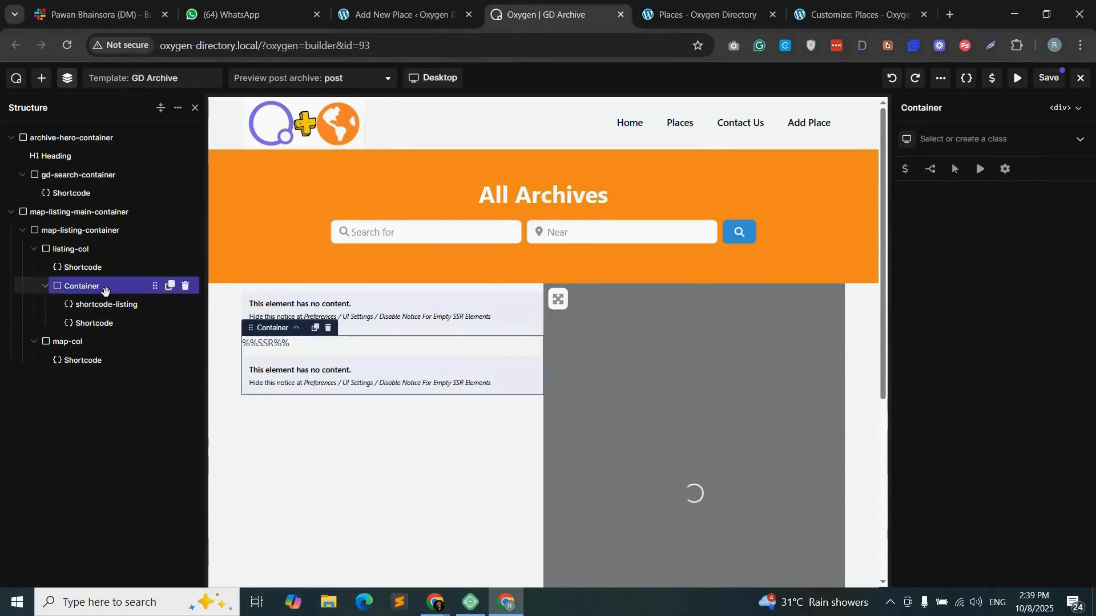
left_click(973, 140)
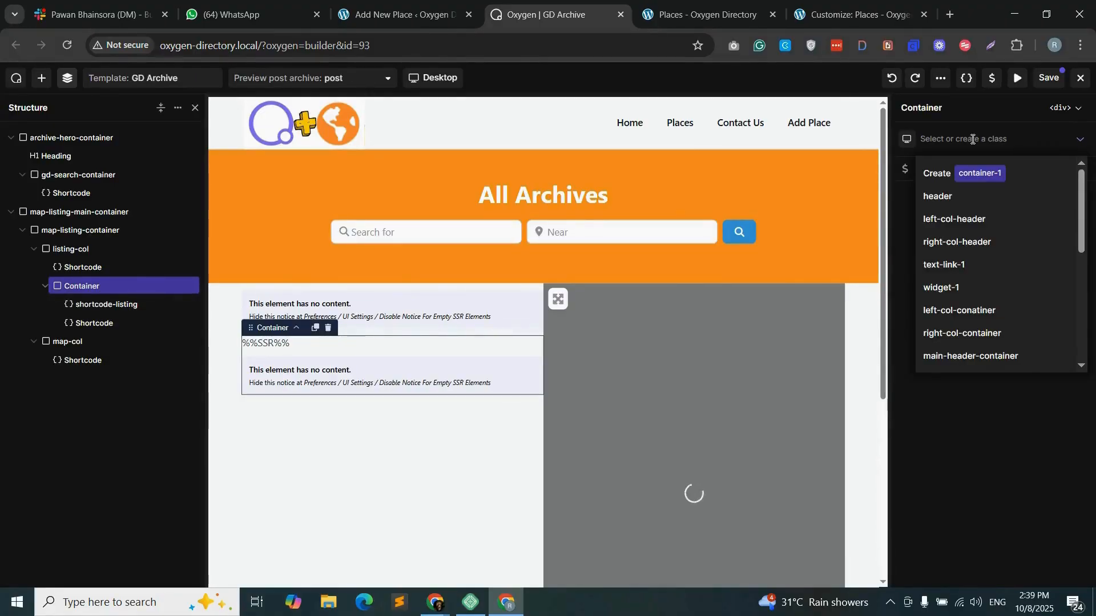
type("scroll-")
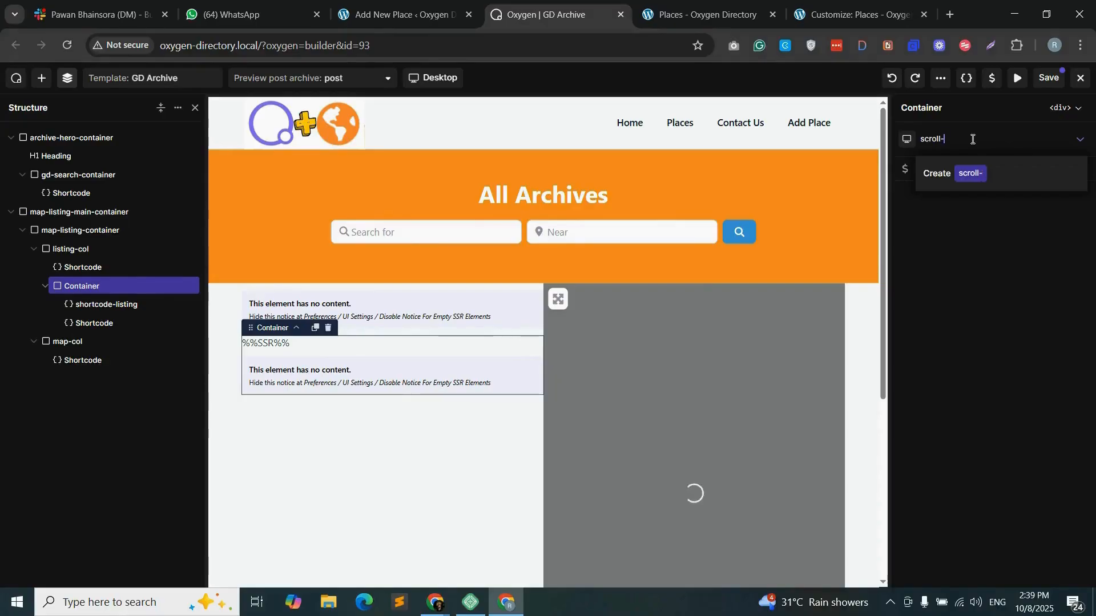
type("listings-col")
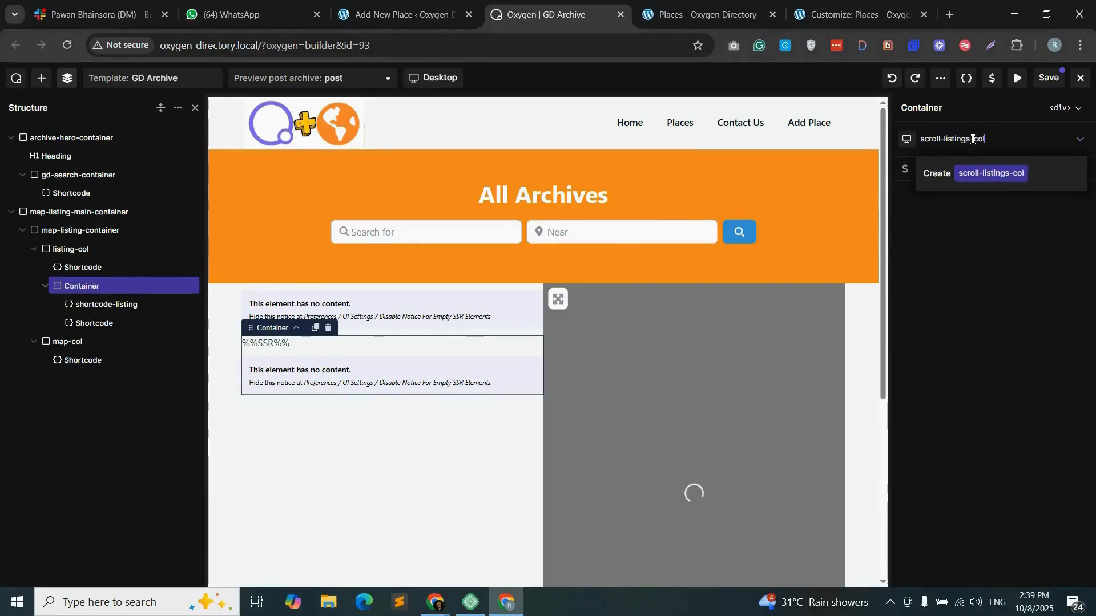
left_click(1004, 174)
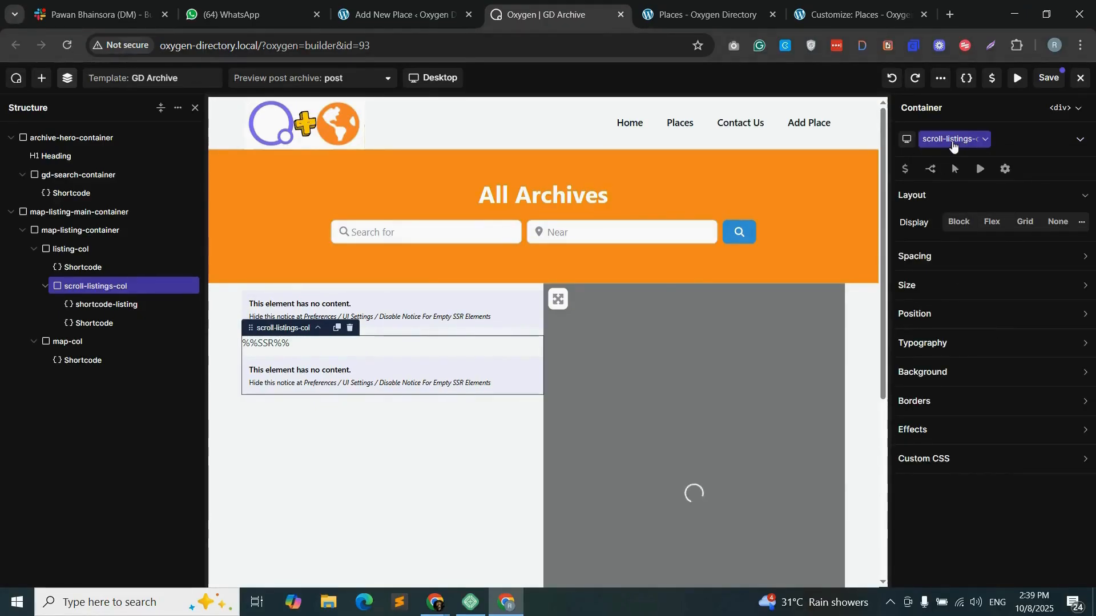
- In the WordPress Customizer's Additional CSS, add and publish a .scroll-listings-col rule with max-height:700px, overflow-y:auto and overflow-x:hidden
key("ctrl+Tab")
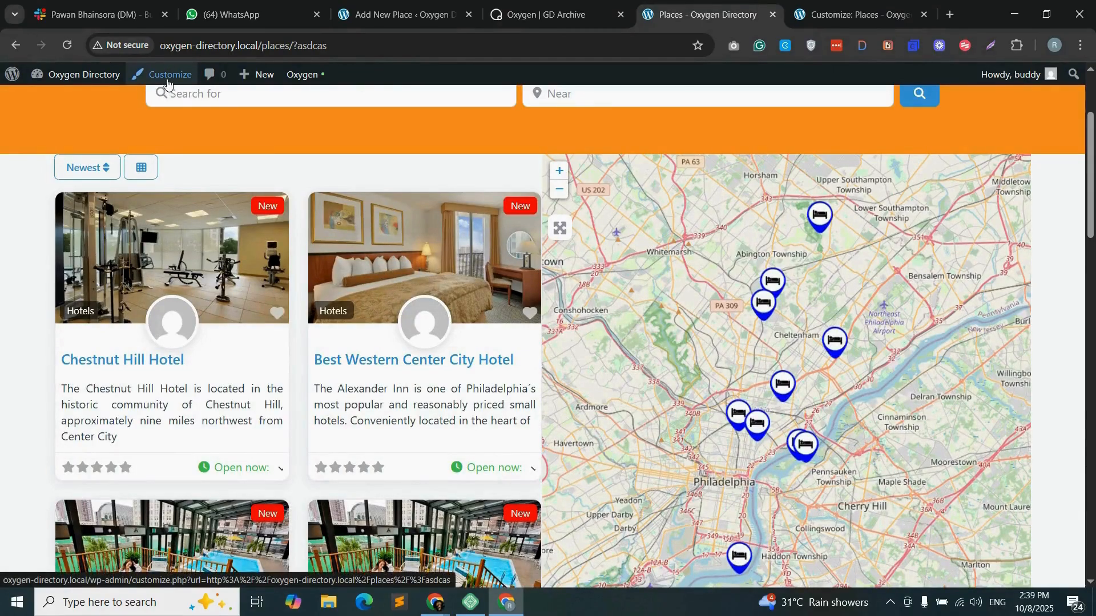
left_click(167, 79)
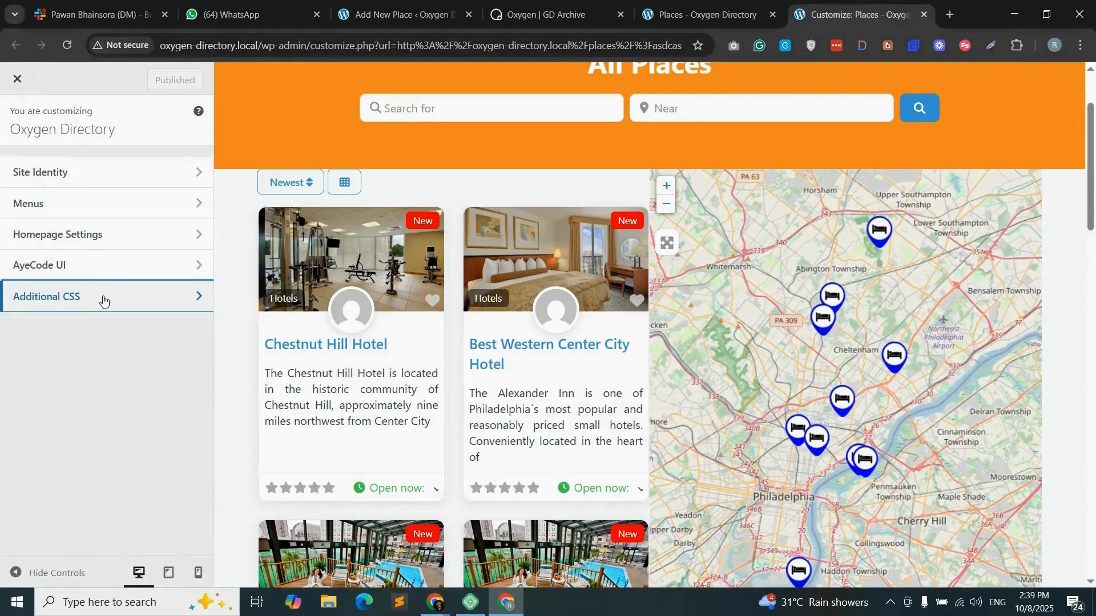
left_click(141, 302)
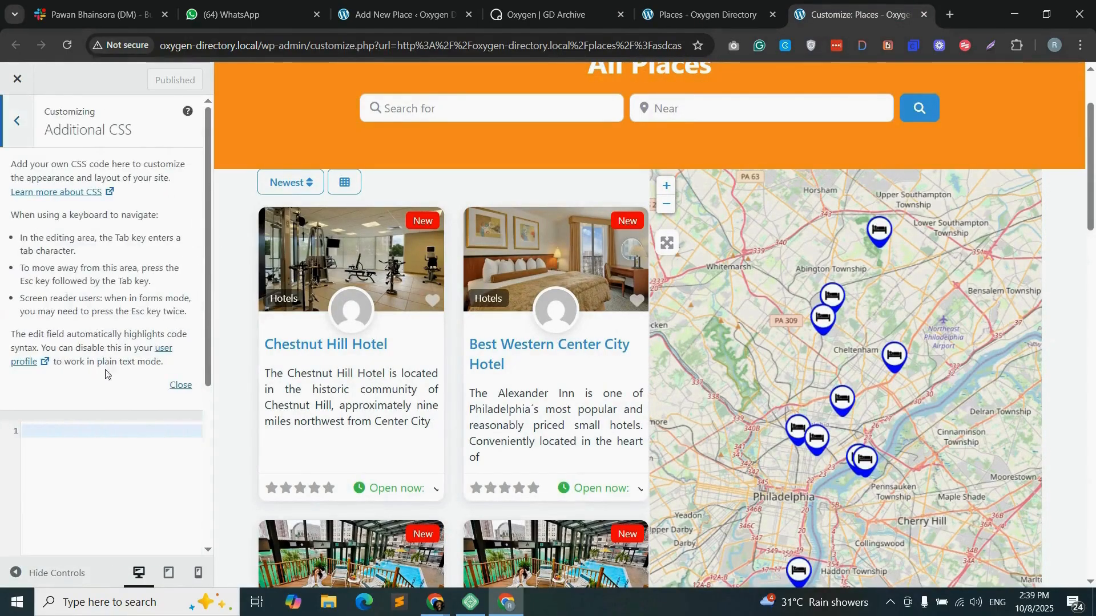
left_click(49, 431)
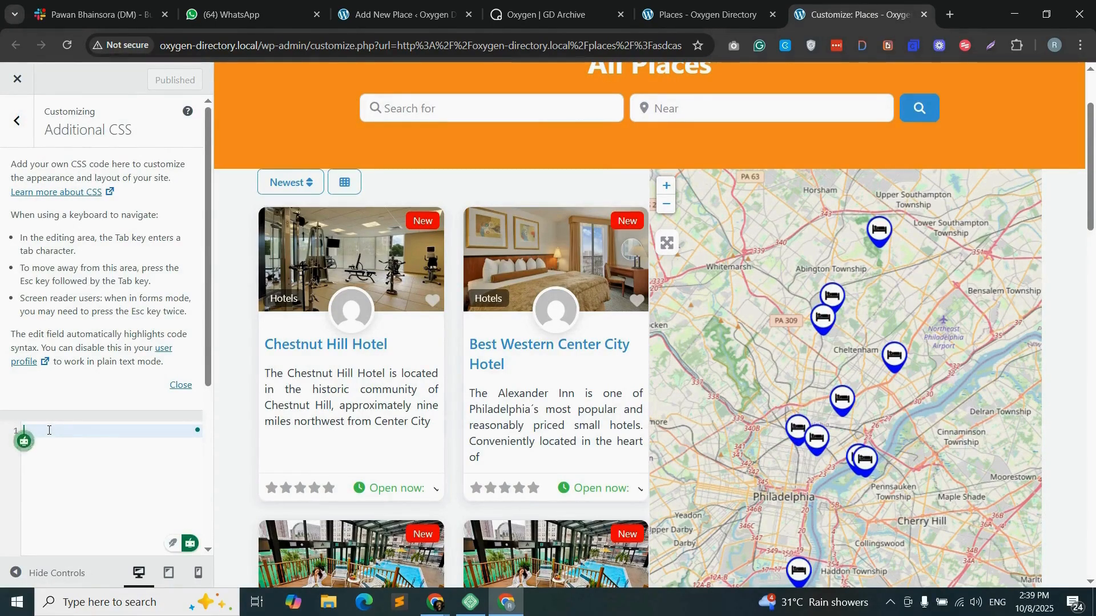
type(".")
type("scroll-listings-col")
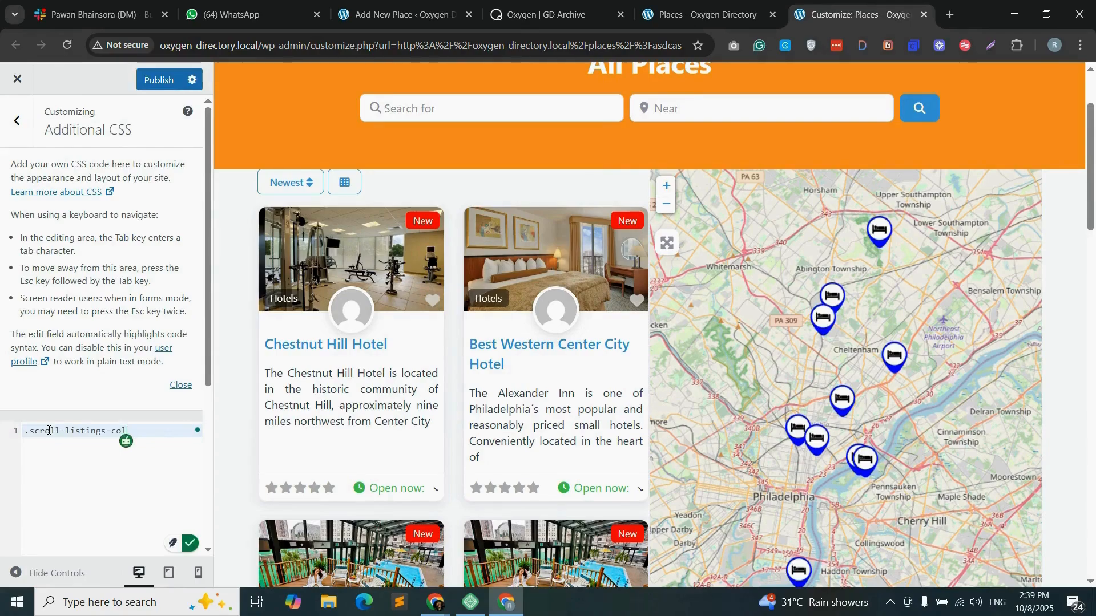
type("{   max-height:700px;   overflow-y:auto;   overflow-x:hidden; }")
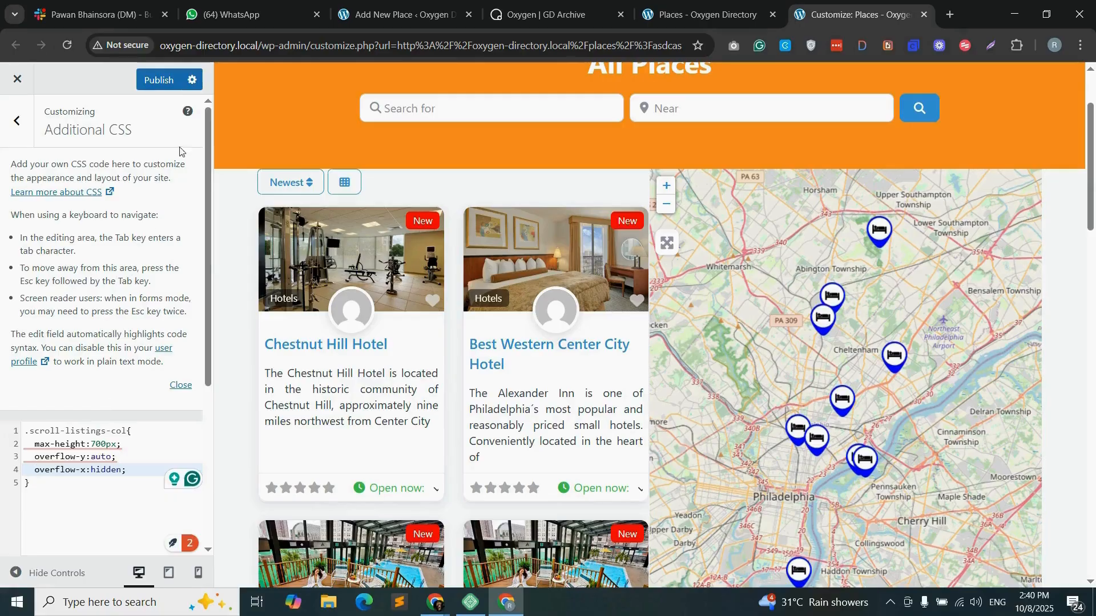
left_click(163, 82)
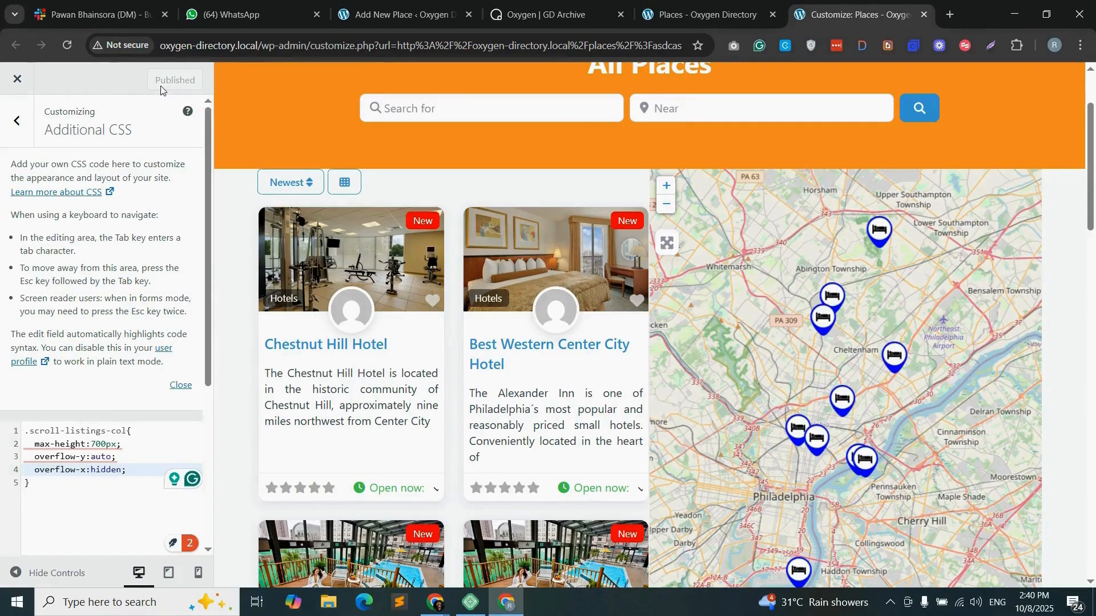
- Save the GD Archive template in Oxygen and check how the listings scroll on the reloaded Places page
left_click(709, 4)
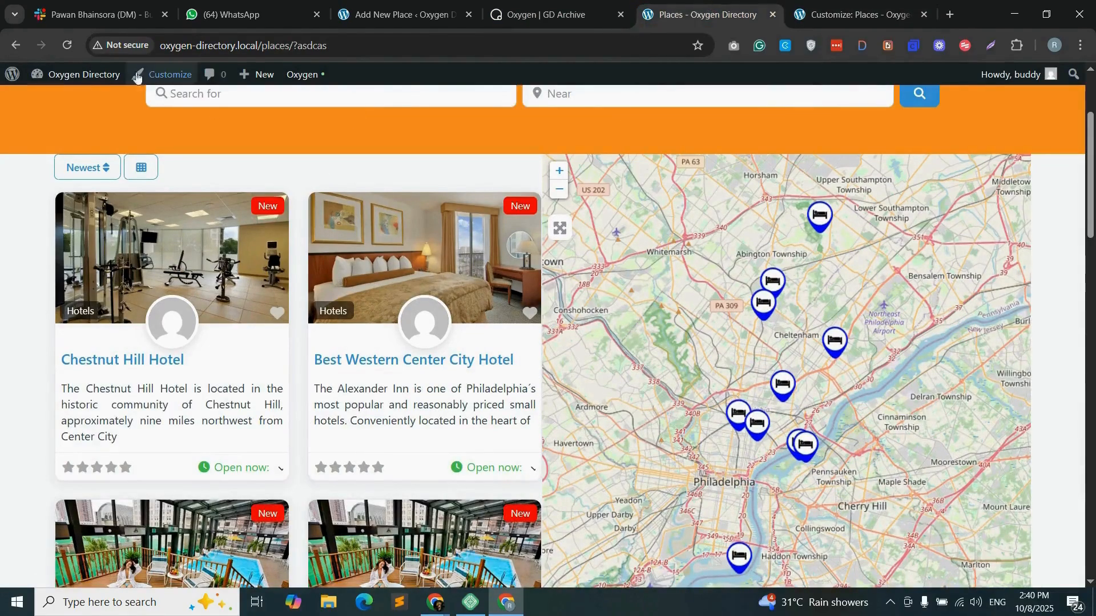
left_click(562, 12)
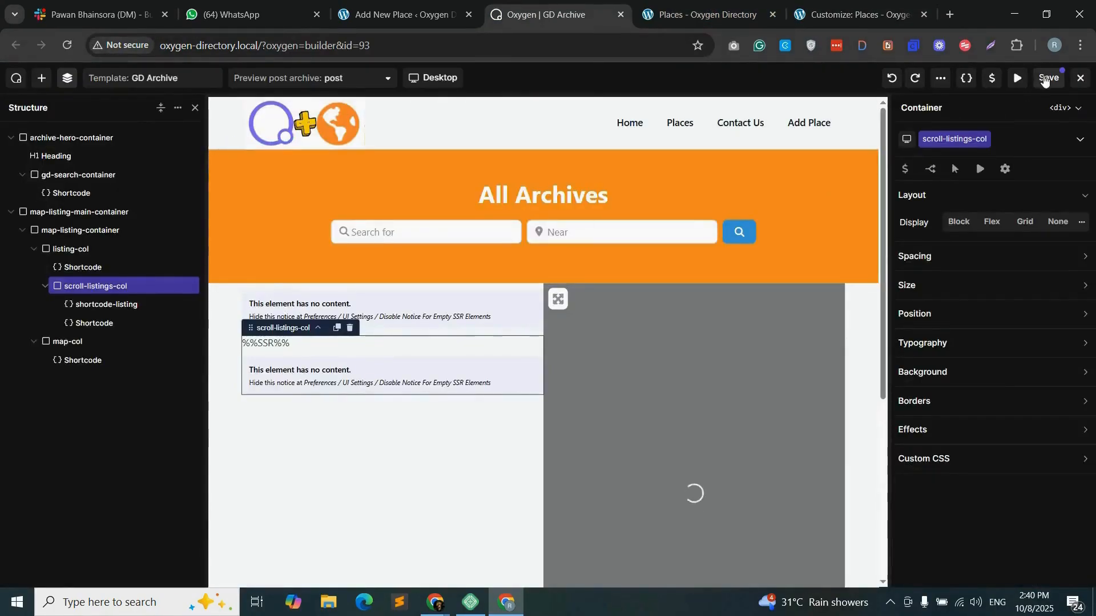
key("ctrl+Tab")
left_click(68, 50)
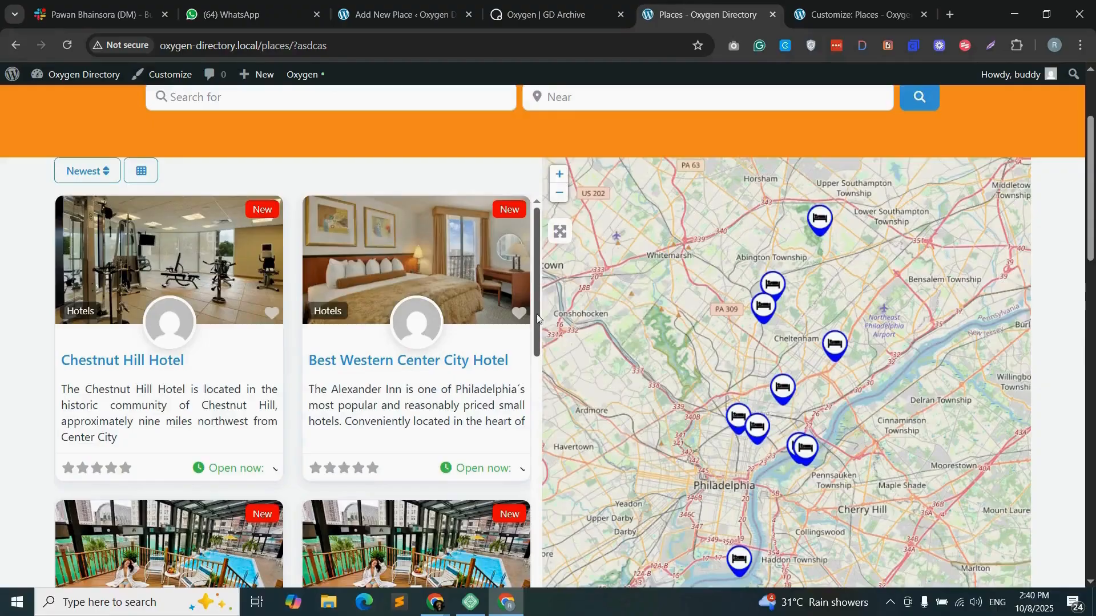
scroll(463, 378, "down", 8)
scroll(463, 379, "down", 10)
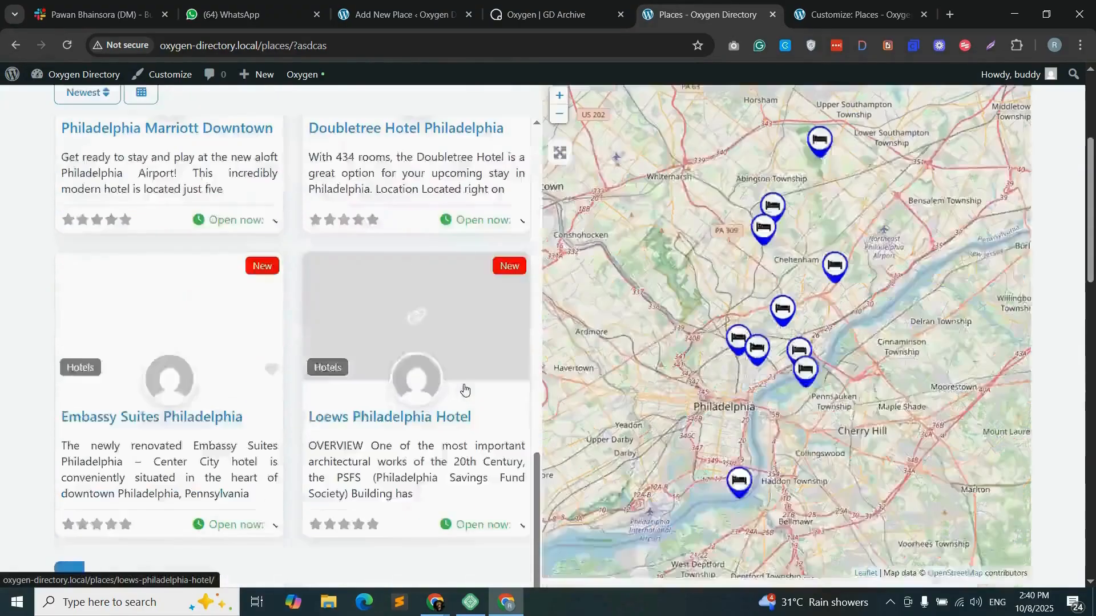
scroll(275, 391, "up", 15)
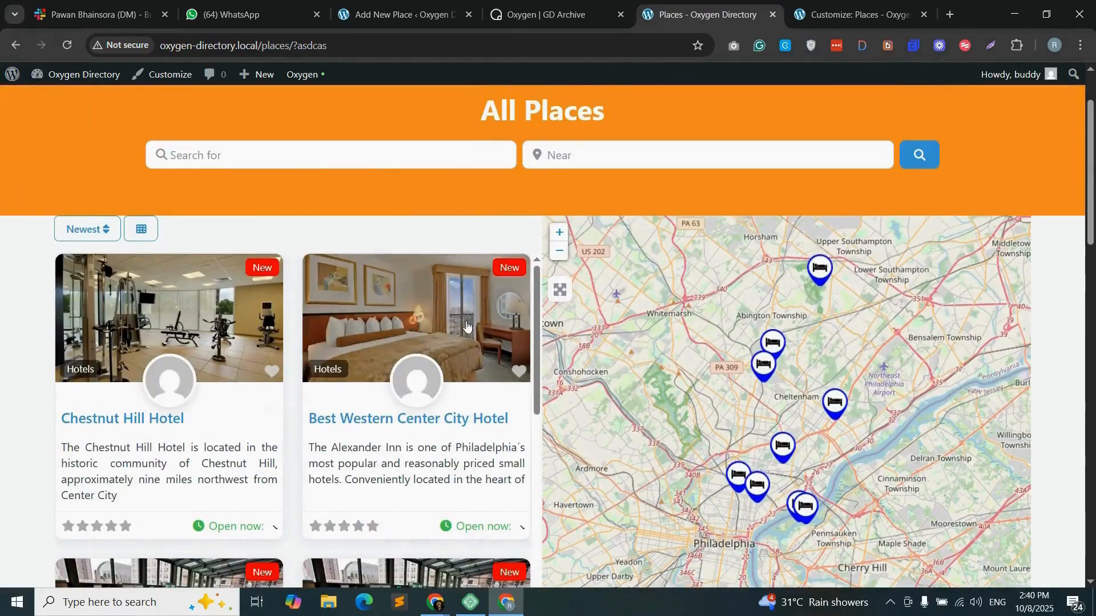
- Set height="740px" in map-col's gd_map shortcode, save the template, and compare map and listings on the reloaded Places page
left_click(577, 14)
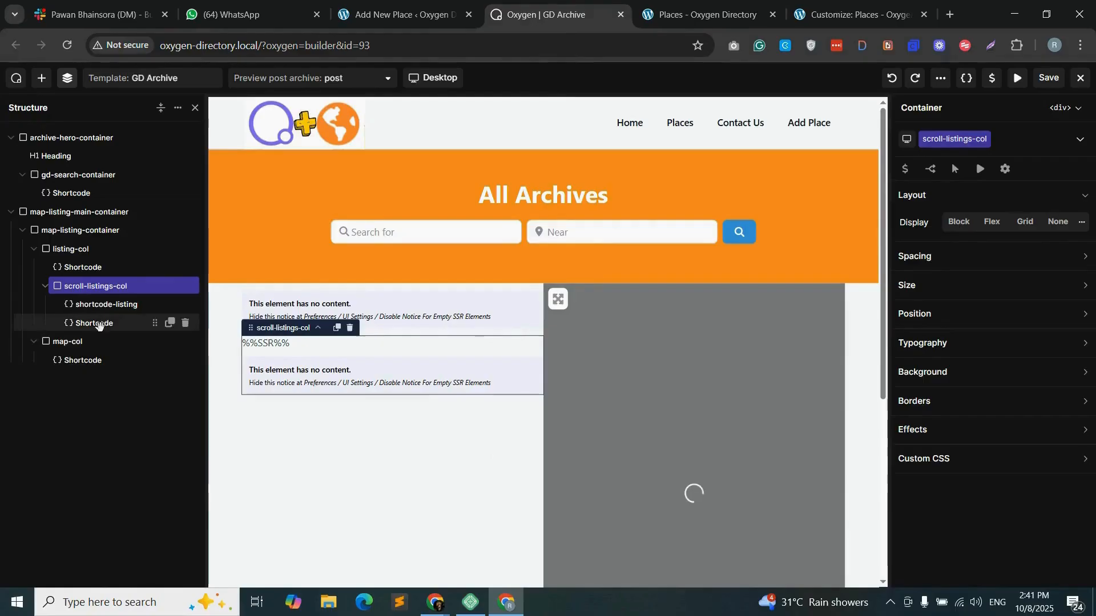
left_click(80, 360)
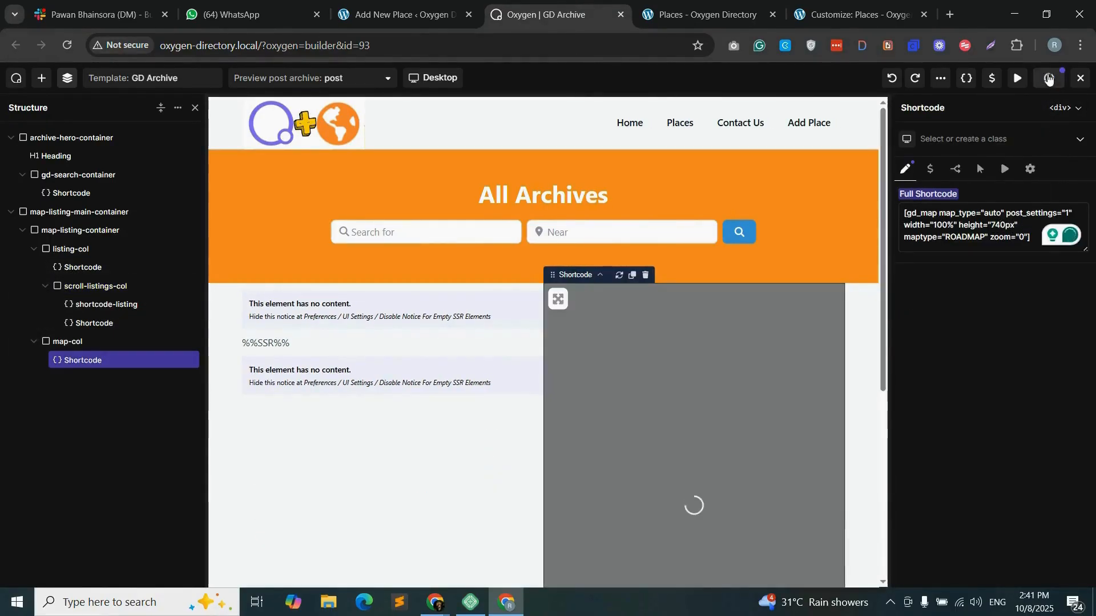
left_click(703, 14)
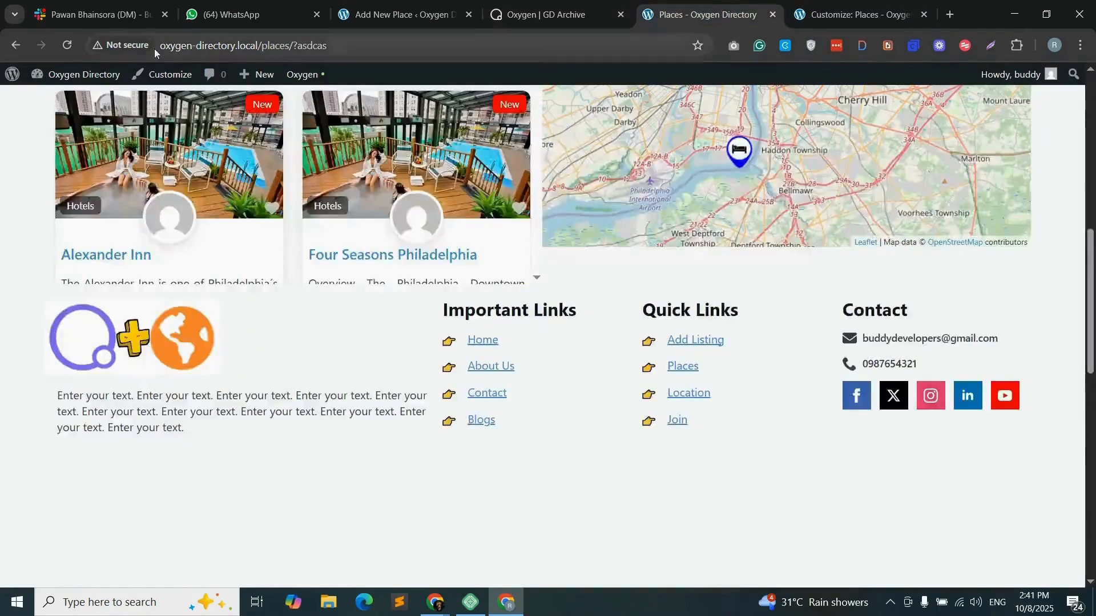
left_click(69, 46)
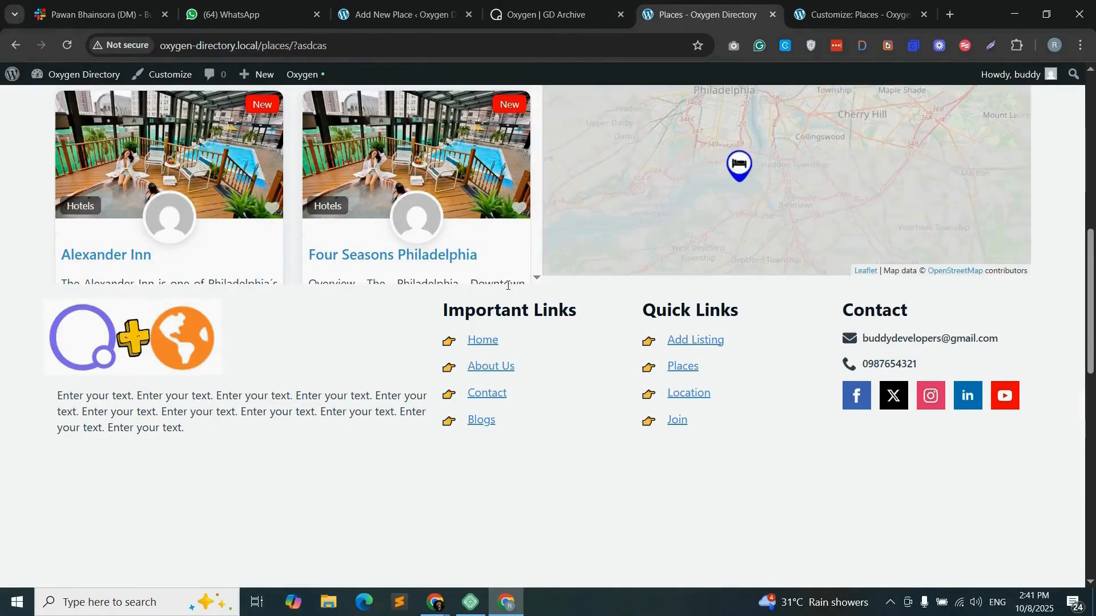
scroll(489, 306, "down", 1)
scroll(399, 290, "up", 6)
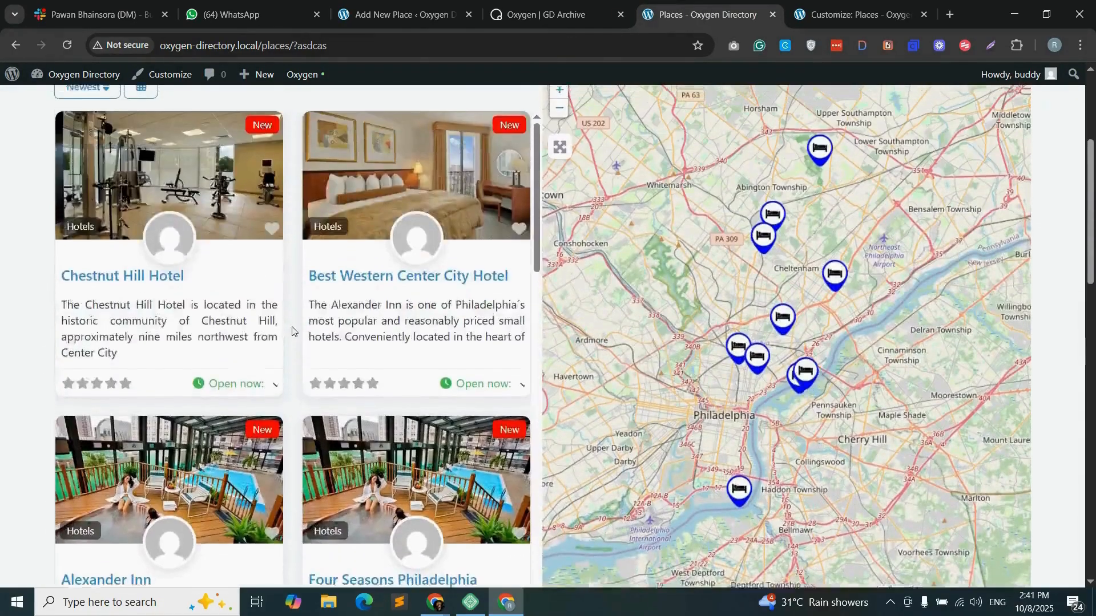
scroll(300, 332, "down", 15)
scroll(344, 347, "up", 20)
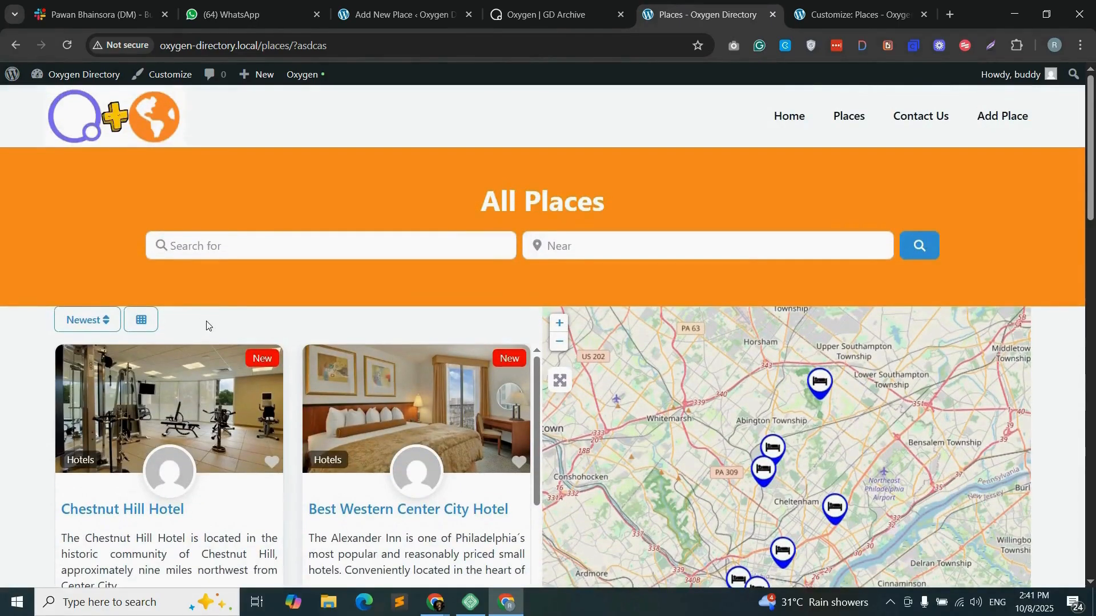
- Set listing-col's top padding to 30 px in Oxygen, save the template, and reload the Places page
key("ctrl+shift+Tab")
left_click(103, 251)
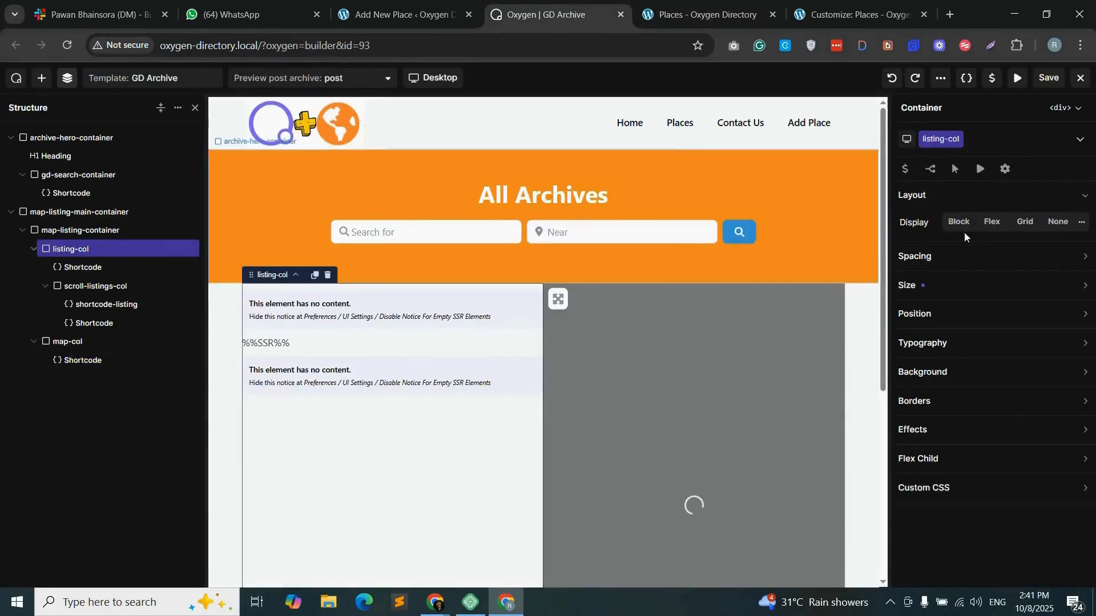
left_click(954, 314)
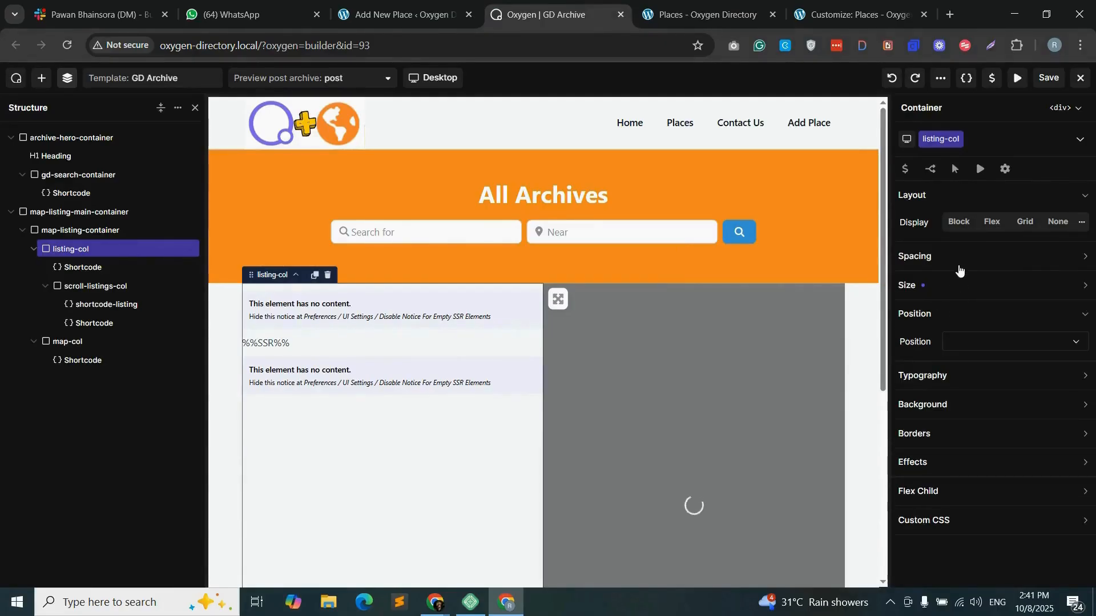
left_click(970, 257)
left_click(990, 304)
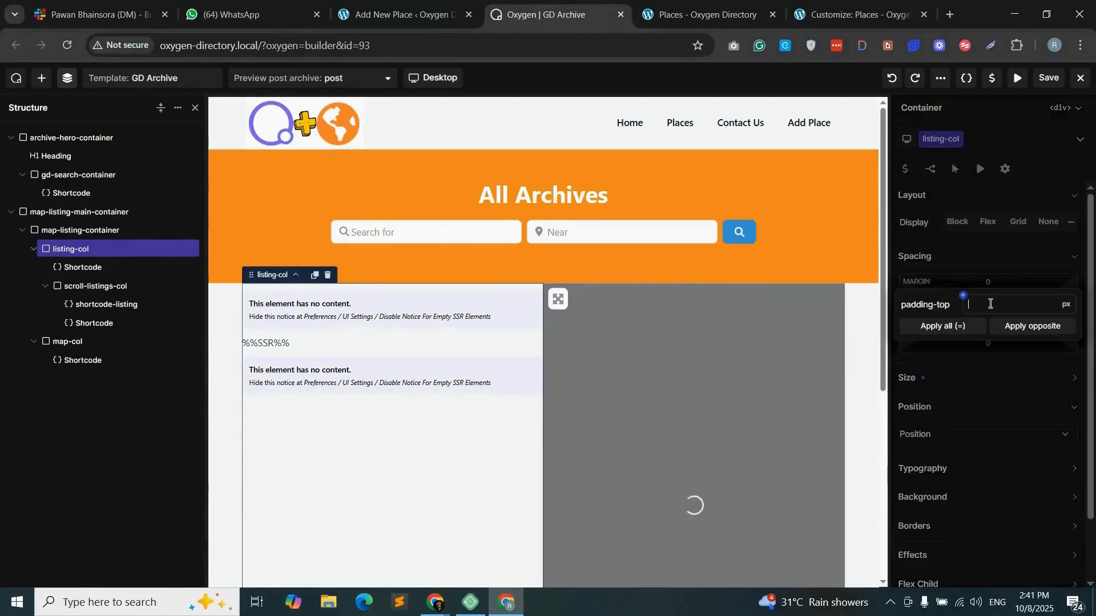
type("30")
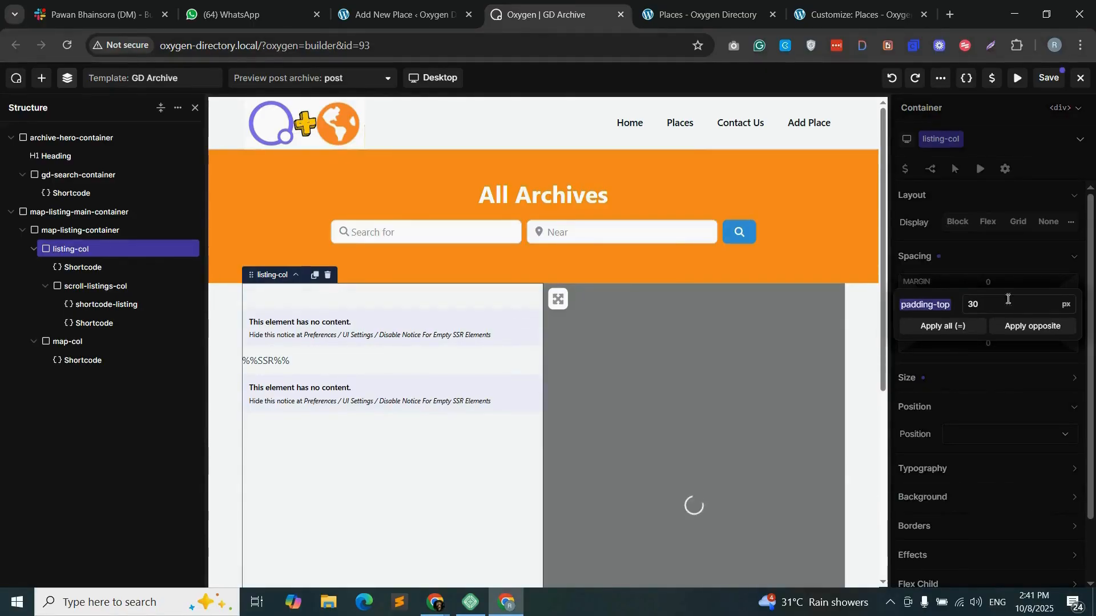
left_click(1044, 82)
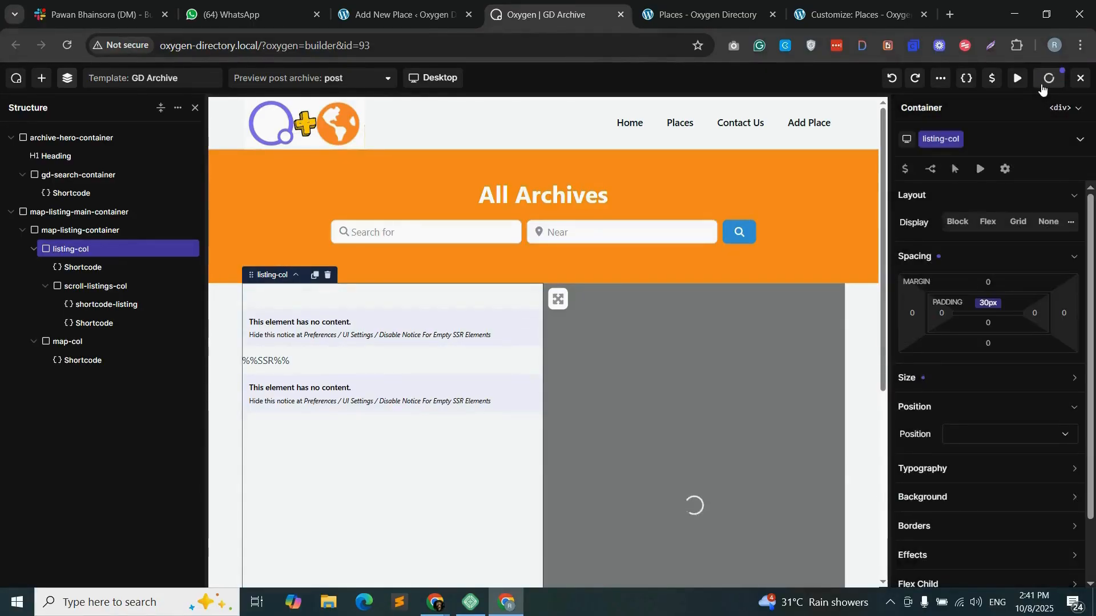
left_click(708, 14)
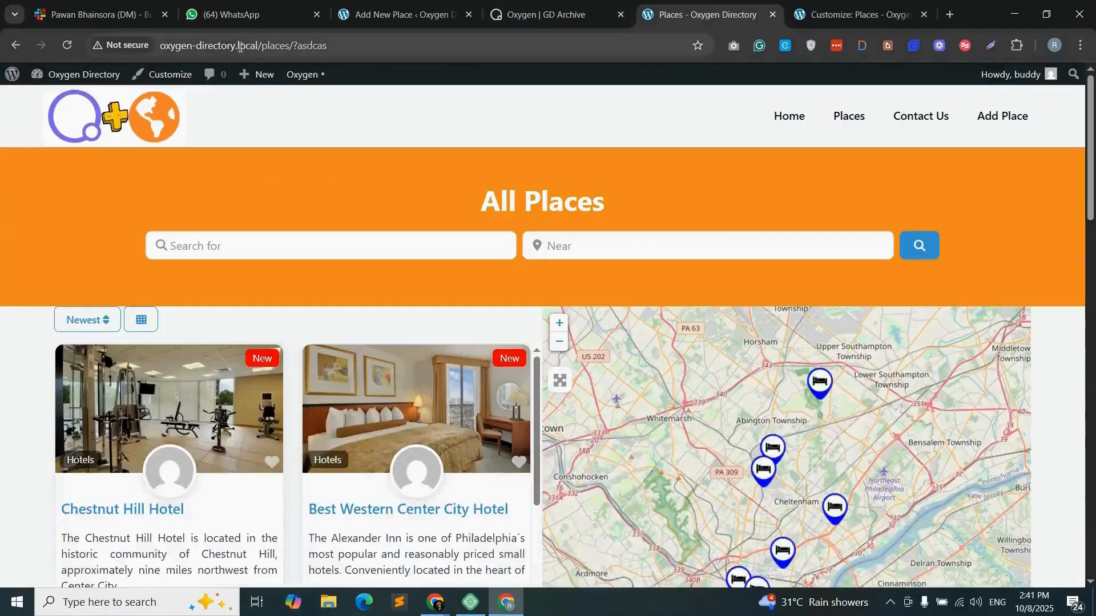
left_click(68, 47)
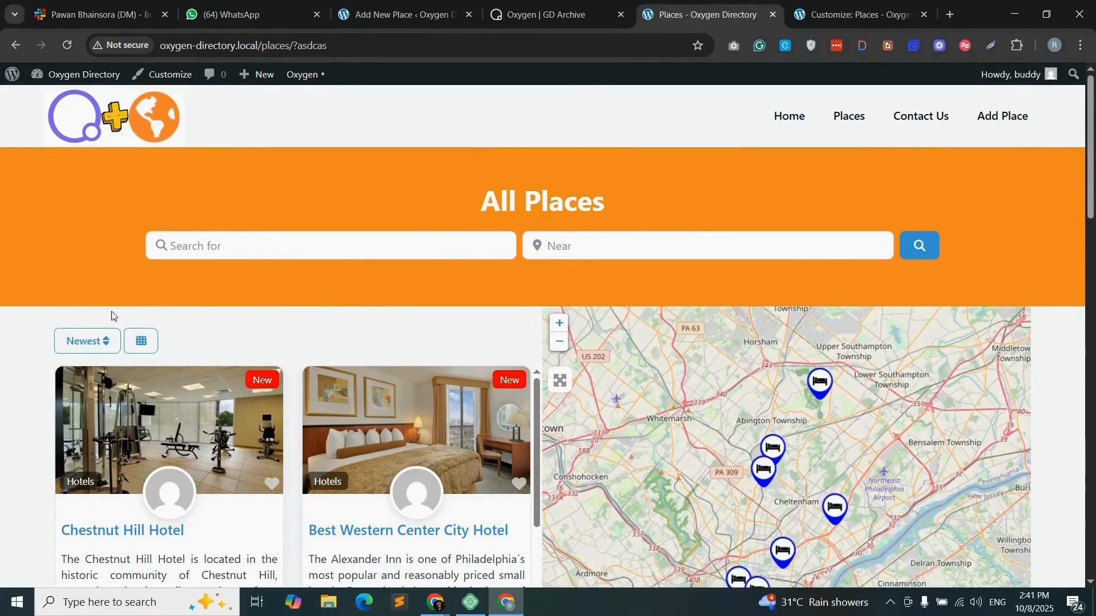
- Set listing-col's top padding to 25 px in Oxygen, save the template, and check the spacing on the reloaded Places page
left_click(570, 17)
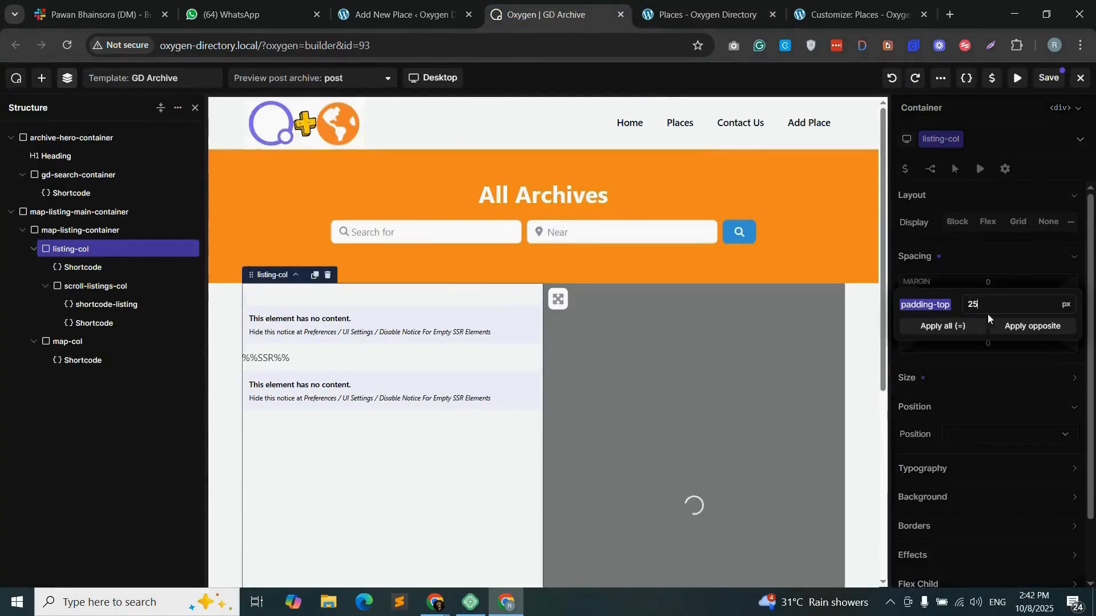
type("25")
key("Return")
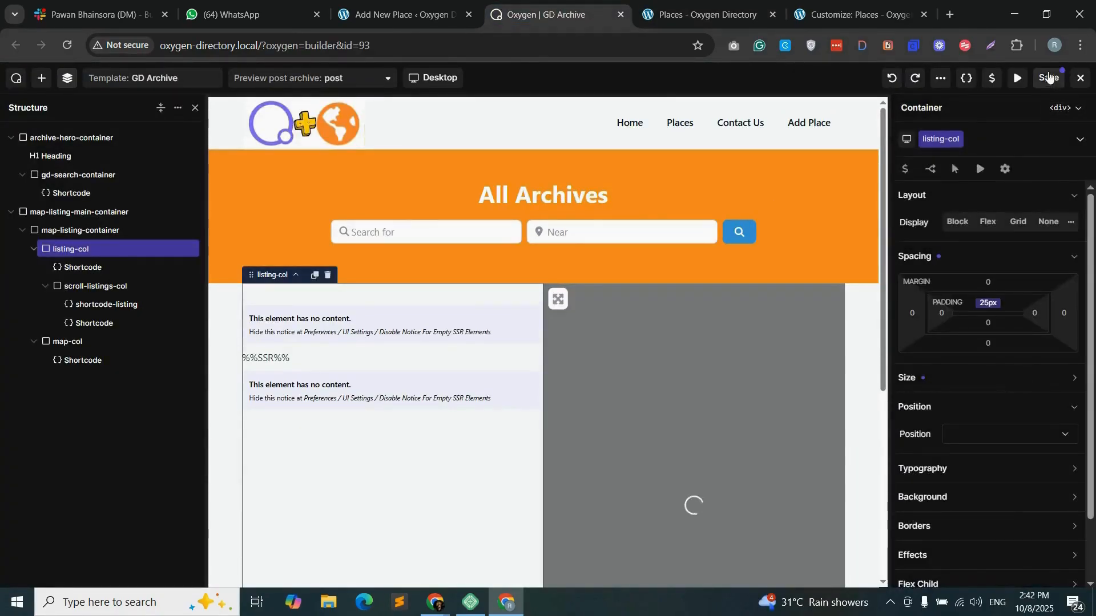
left_click(704, 14)
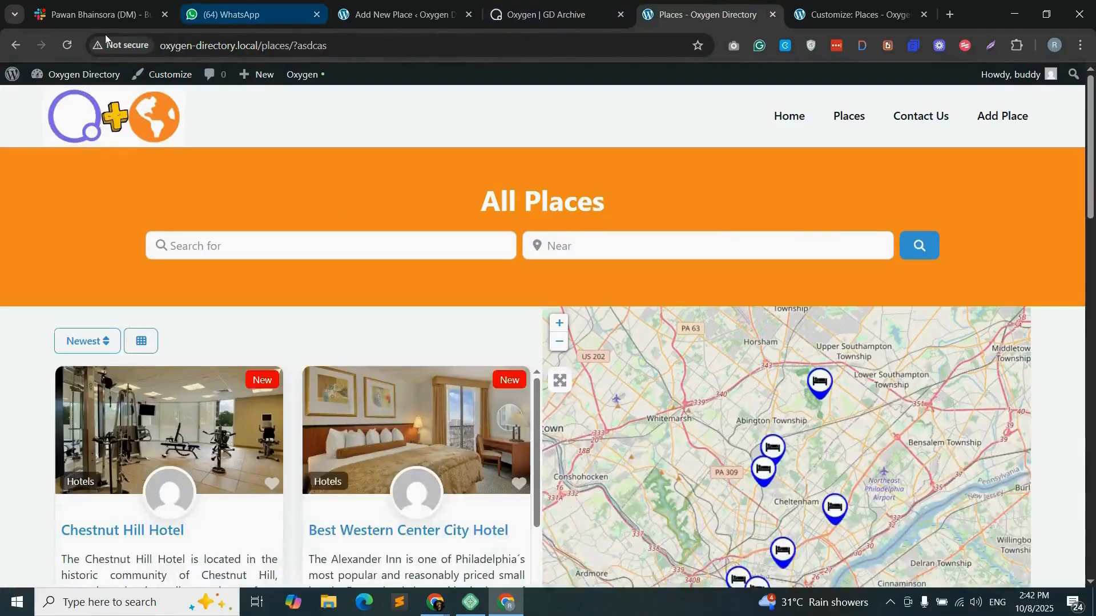
left_click(67, 44)
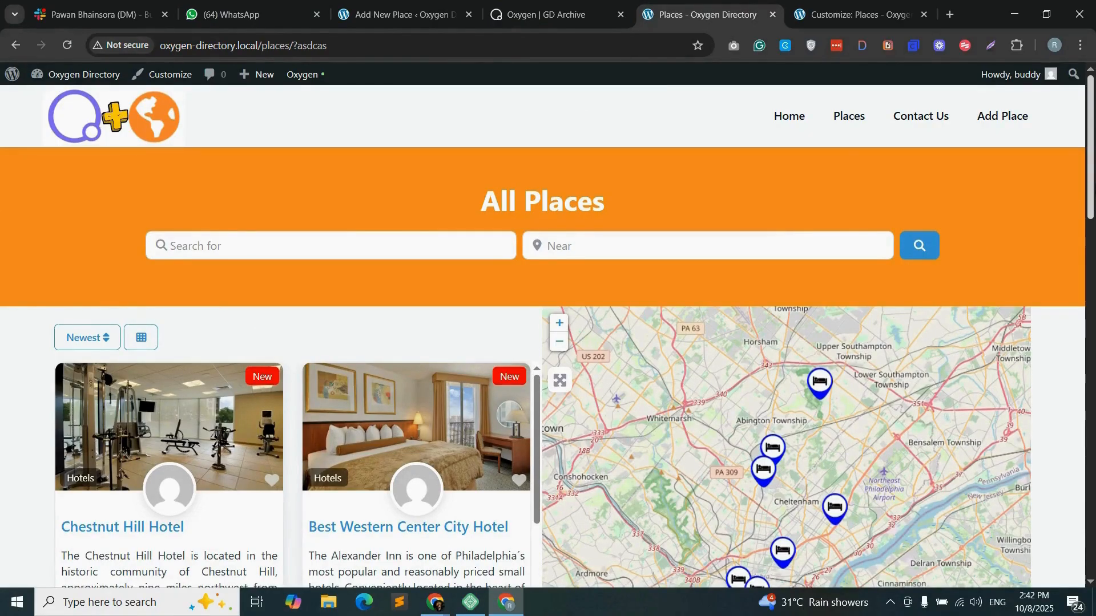
scroll(1089, 228, "down", 5)
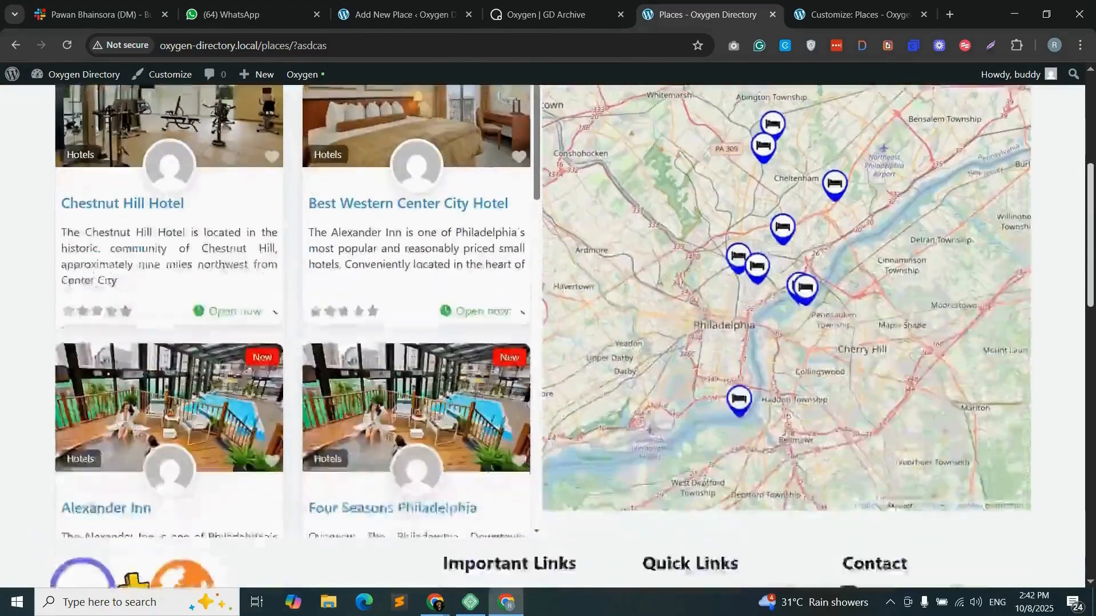
- Review the All Places hero heading, the sort options and the layout control on the Places page
scroll(599, 196, "down", 2)
scroll(600, 195, "up", 10)
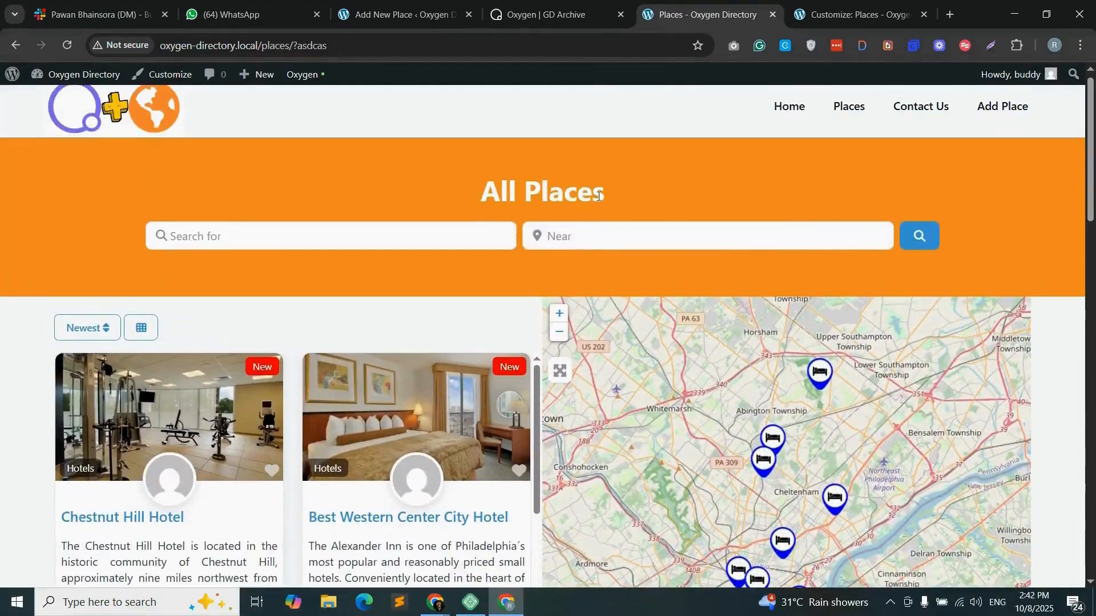
left_click_drag(481, 192, 616, 201)
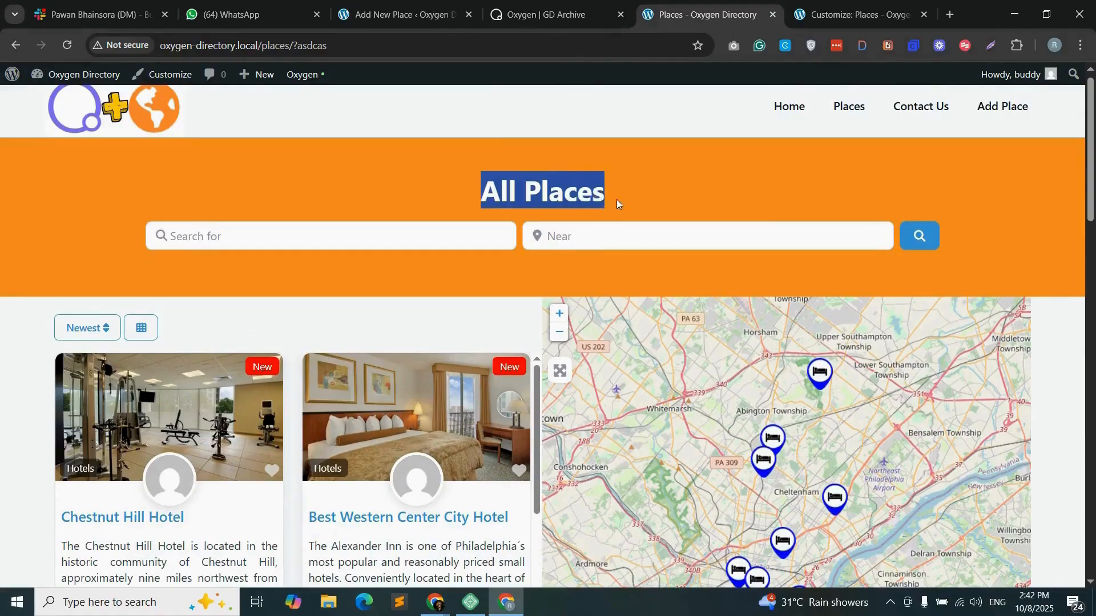
left_click(525, 251)
left_click(88, 330)
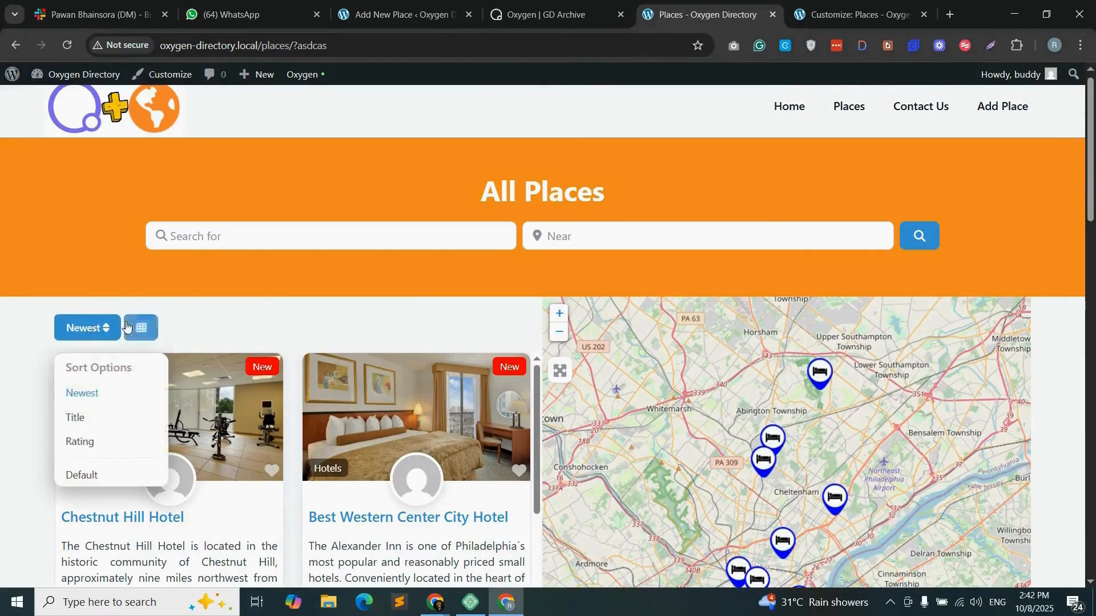
left_click(140, 329)
left_click(279, 335)
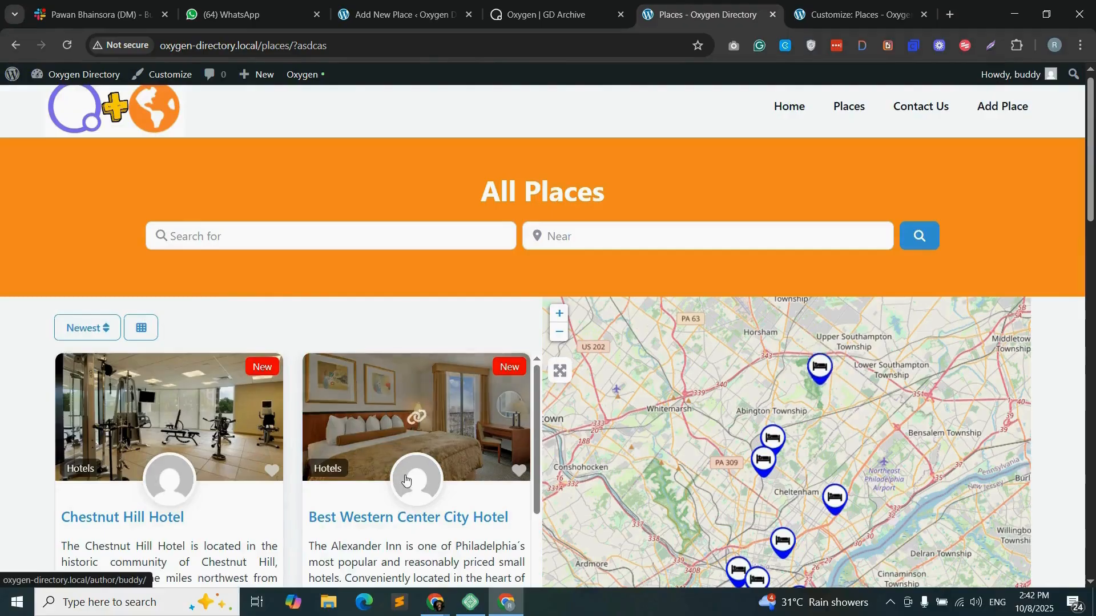
- Check how the listings column scrolls beside the map and open page 2 of the listings
scroll(408, 486, "down", 4)
scroll(1092, 385, "down", 1)
scroll(1092, 385, "down", 3)
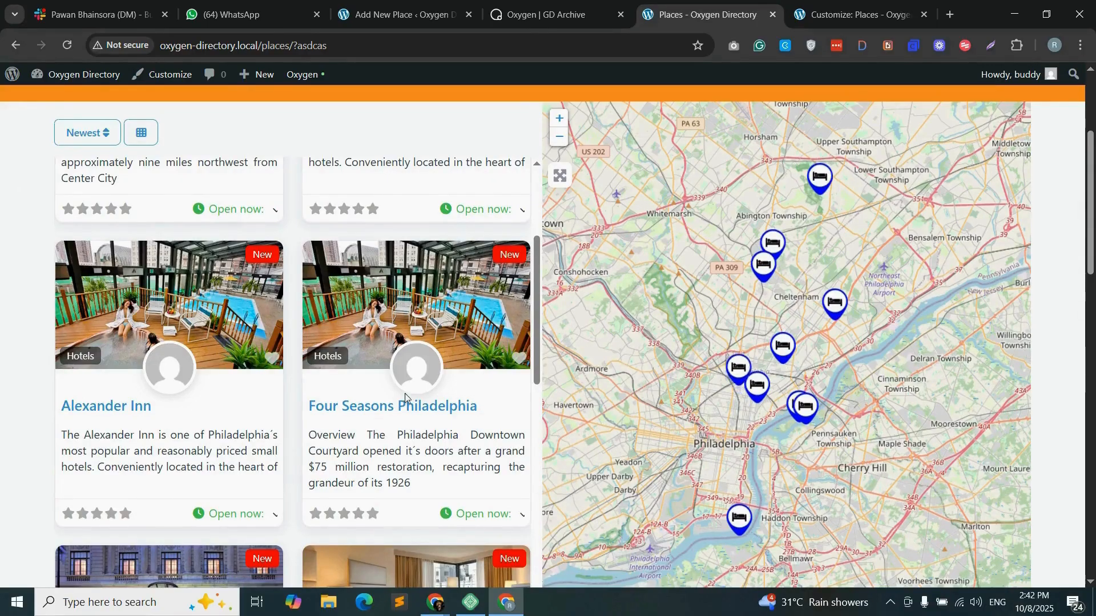
scroll(417, 406, "down", 10)
scroll(391, 428, "down", 6)
scroll(114, 279, "down", 1)
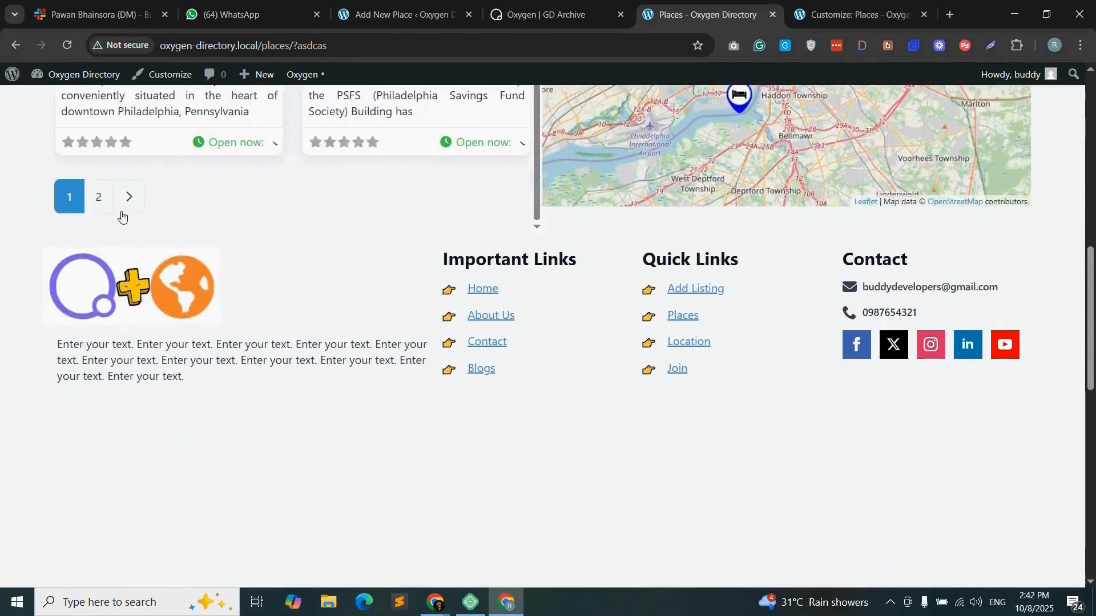
left_click(98, 194)
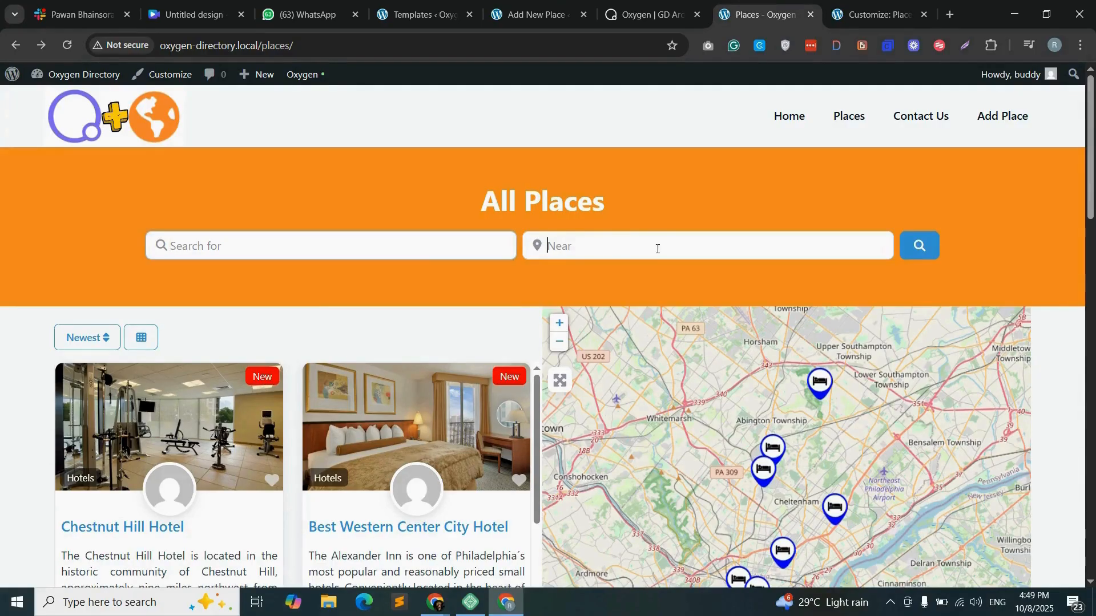
- Add a custom Oxygen template titled "GD search", applied to Search Results with priority 11
key("ctrl+4")
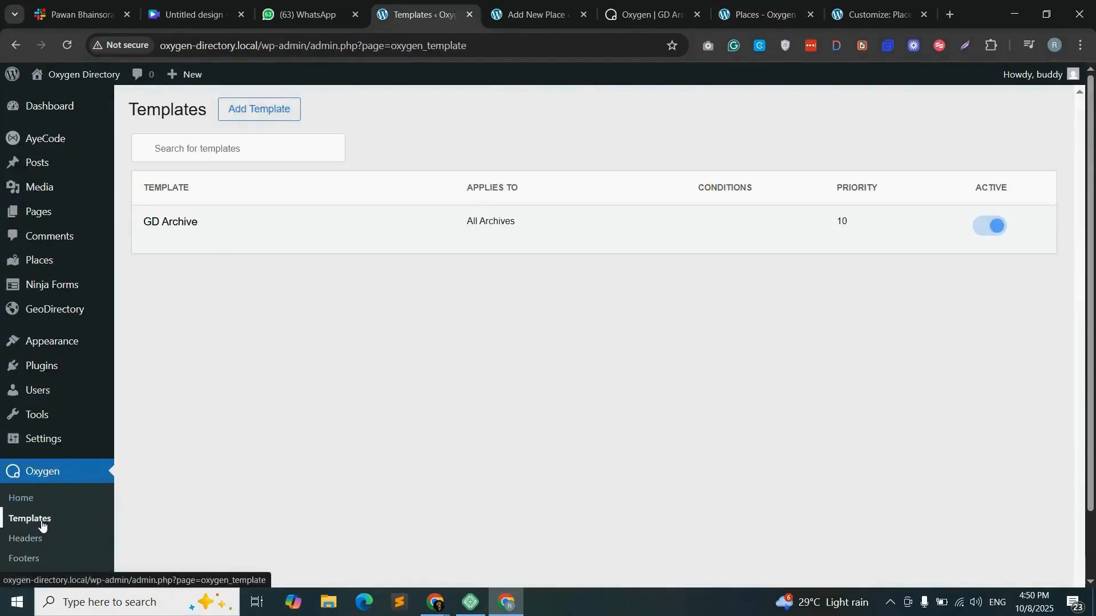
left_click(267, 114)
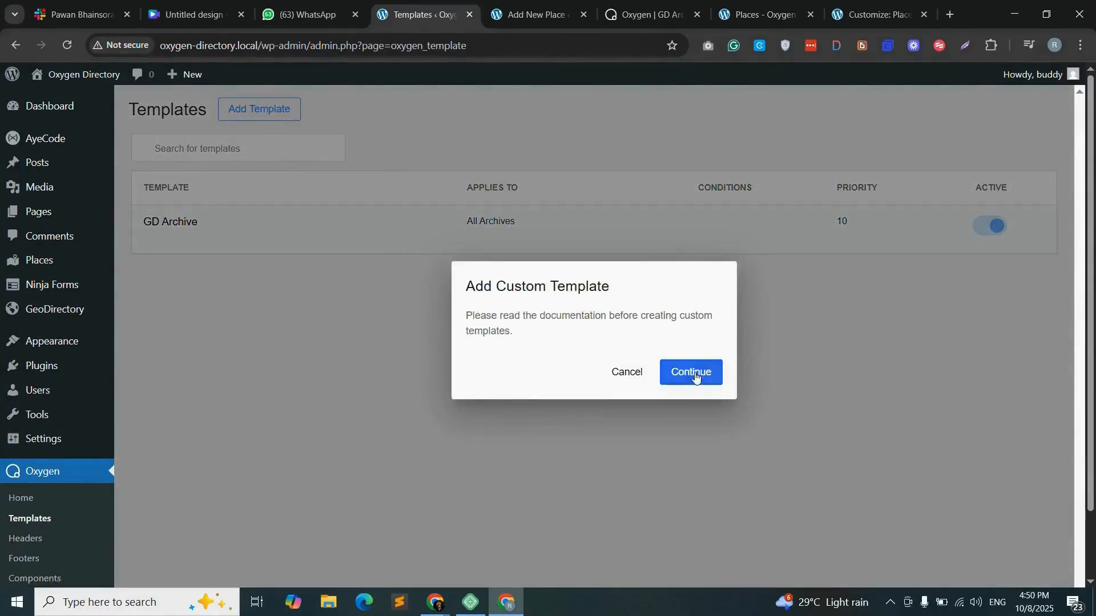
left_click(693, 372)
left_click(401, 244)
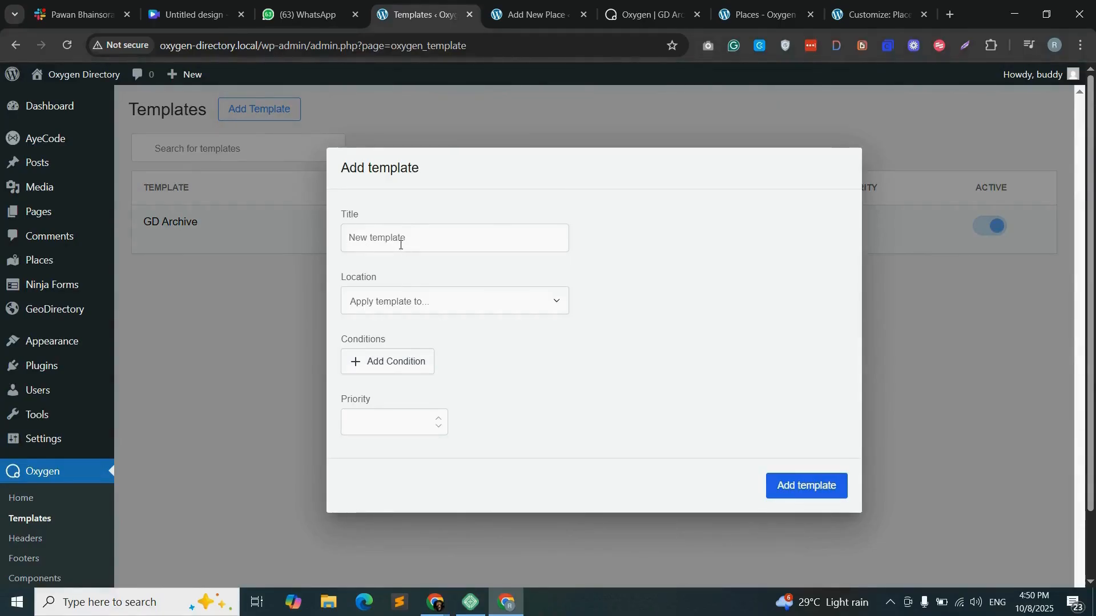
type("GD search")
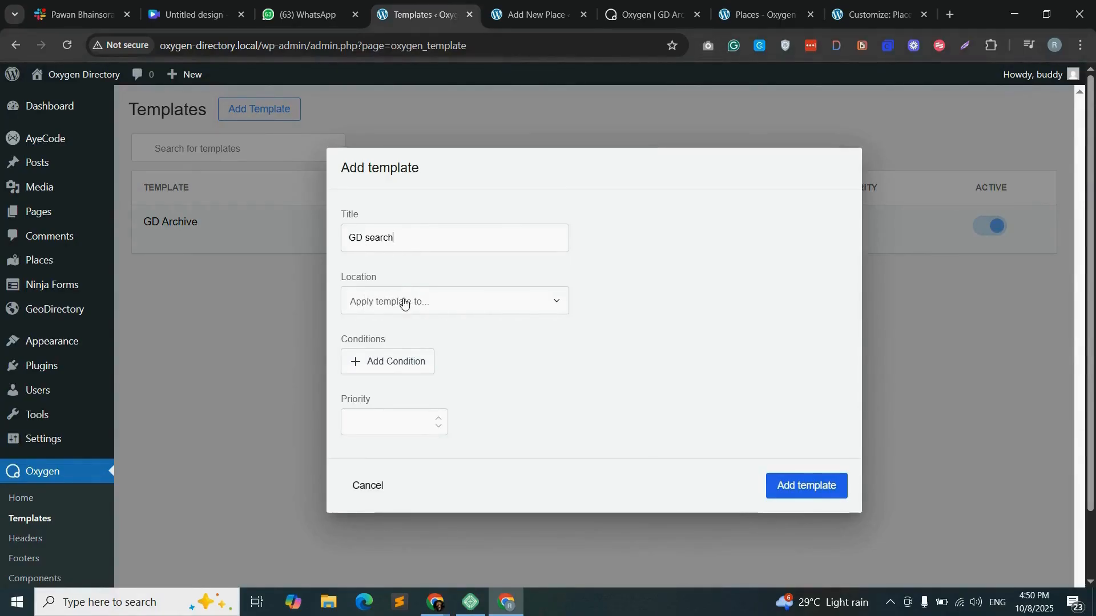
left_click(465, 305)
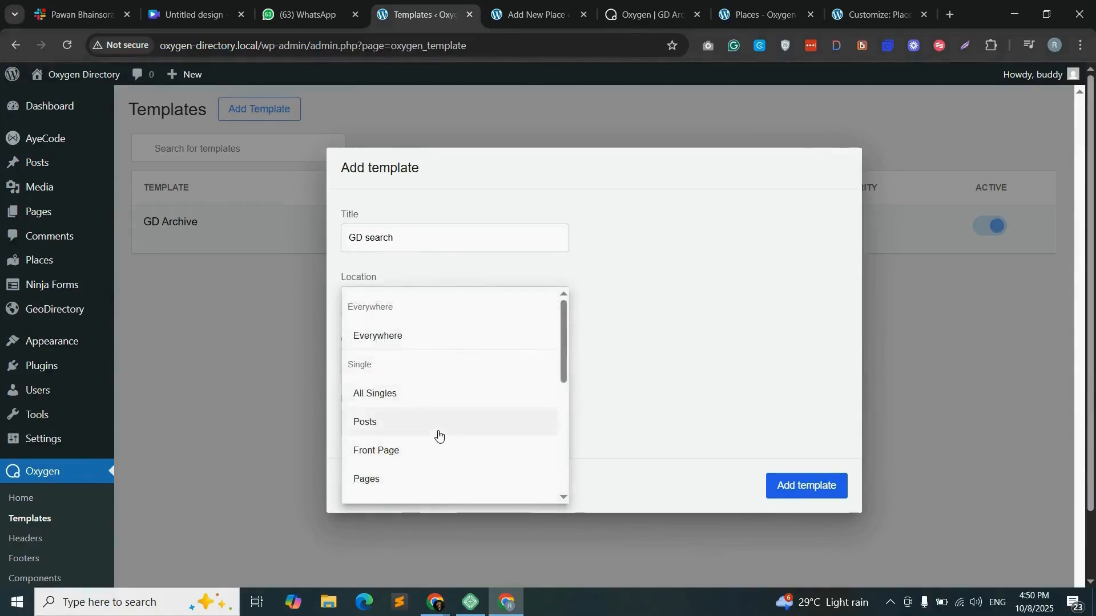
scroll(440, 436, "down", 5)
left_click(405, 484)
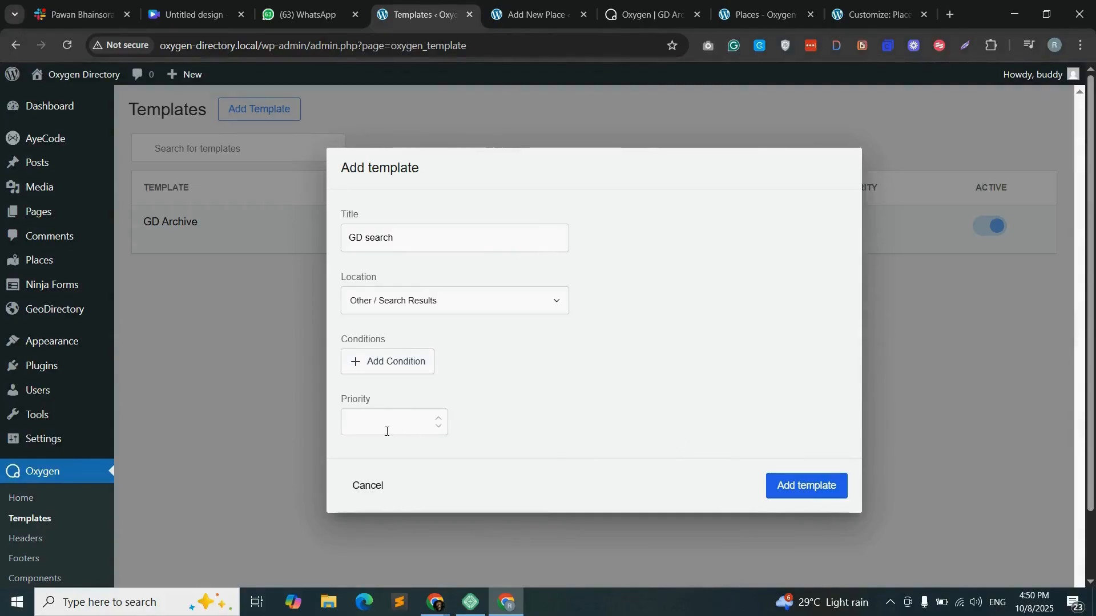
type("11")
left_click(813, 487)
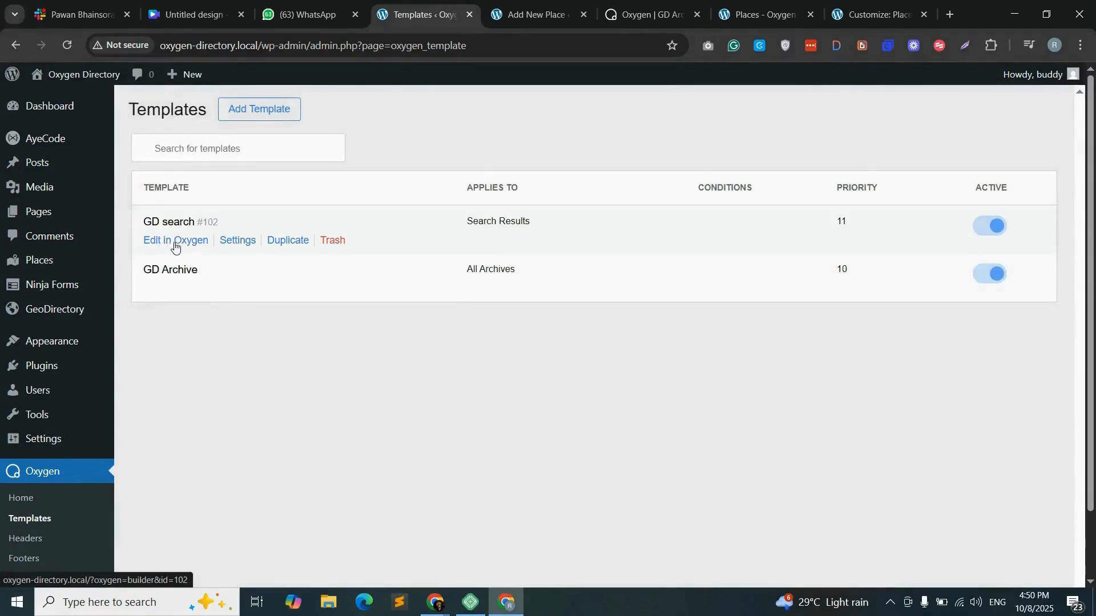
- Open the GD search template in Oxygen and paste in a copy of archive-hero-container from the GD Archive template
left_click(178, 242)
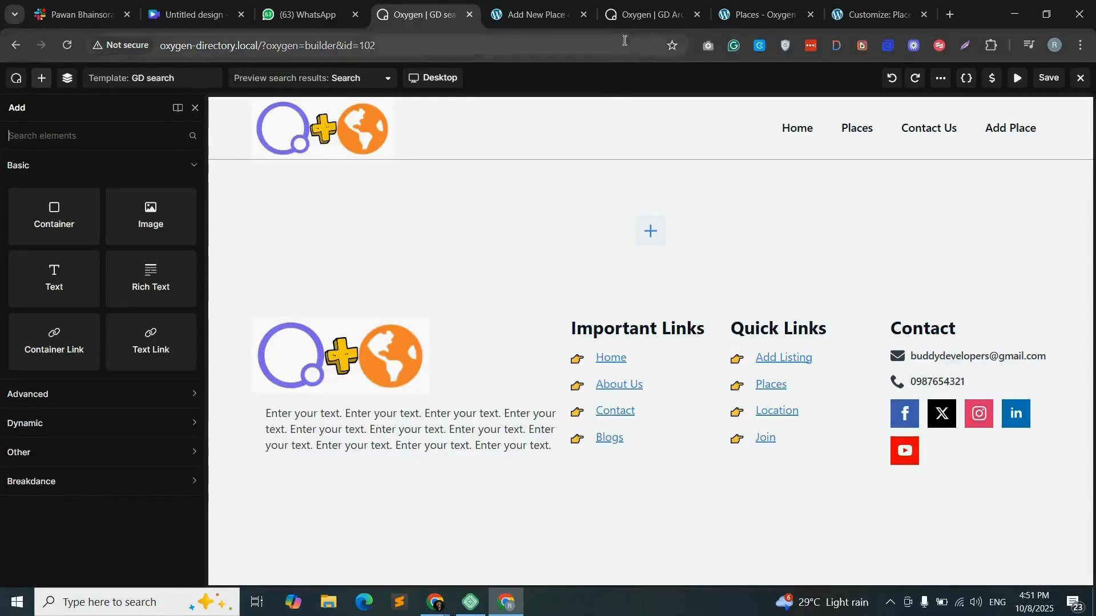
left_click_drag(649, 14, 576, 40)
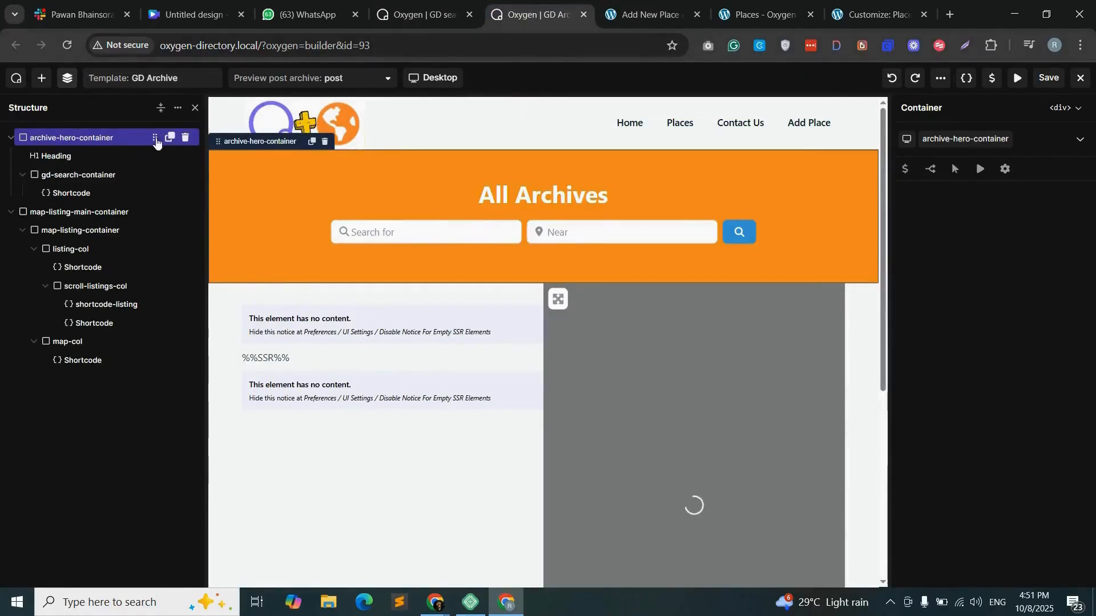
right_click(122, 137)
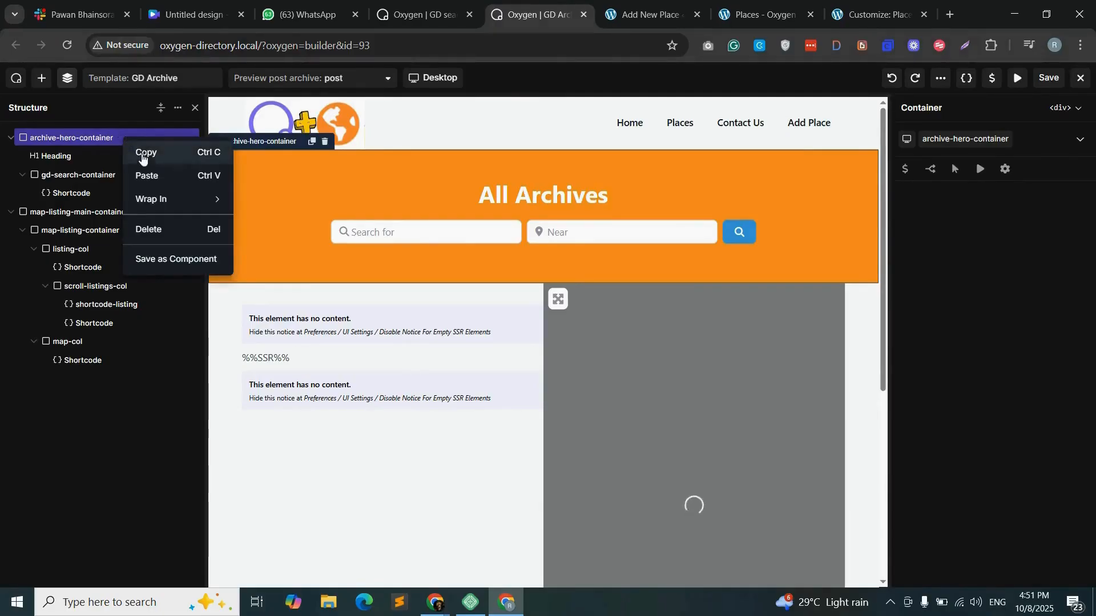
key("ctrl+shift+Tab")
left_click(68, 80)
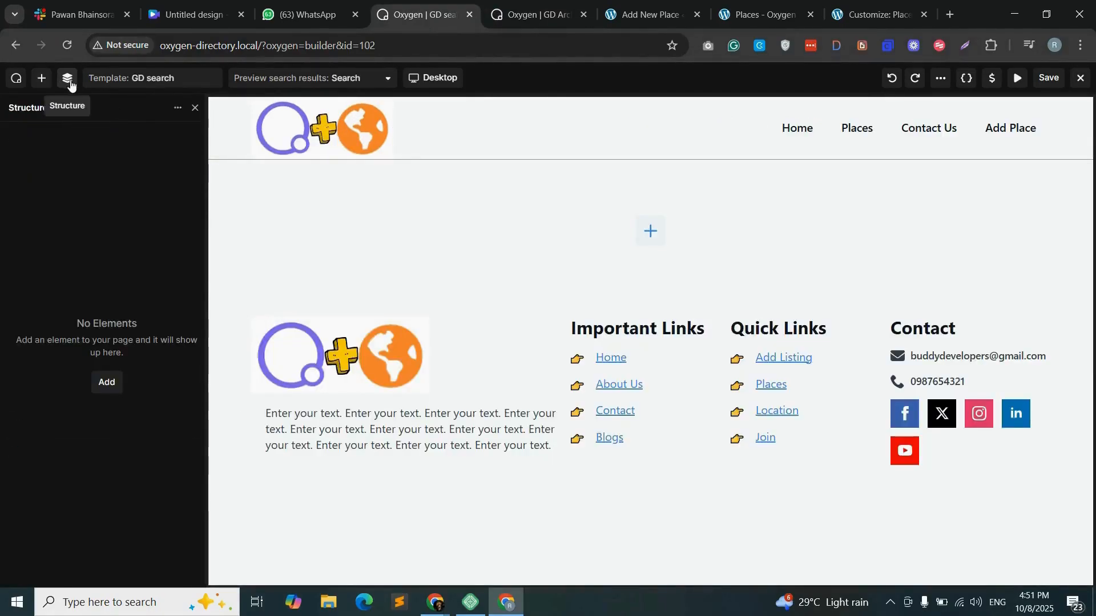
right_click(87, 225)
left_click(125, 258)
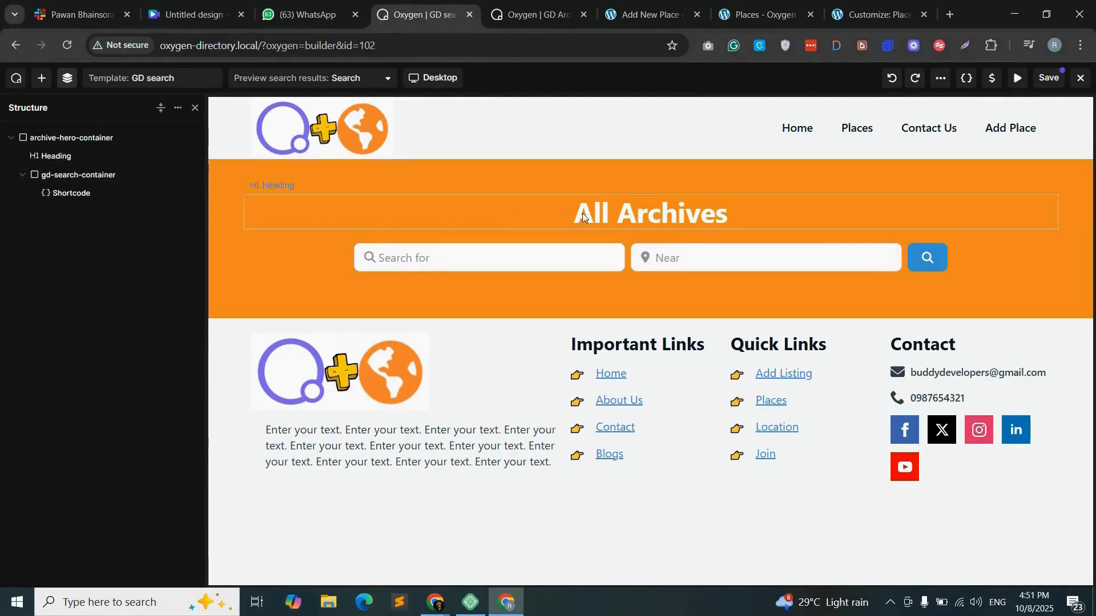
- Copy map-listing-main-container from the GD Archive template and paste it below the hero in GD search
key("ctrl+Tab")
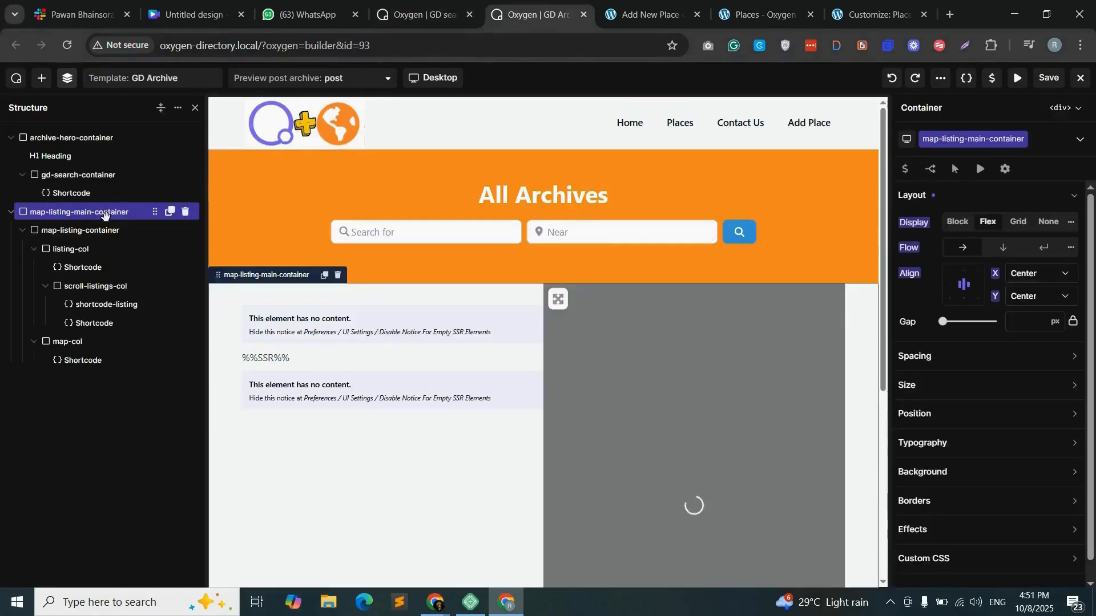
right_click(127, 212)
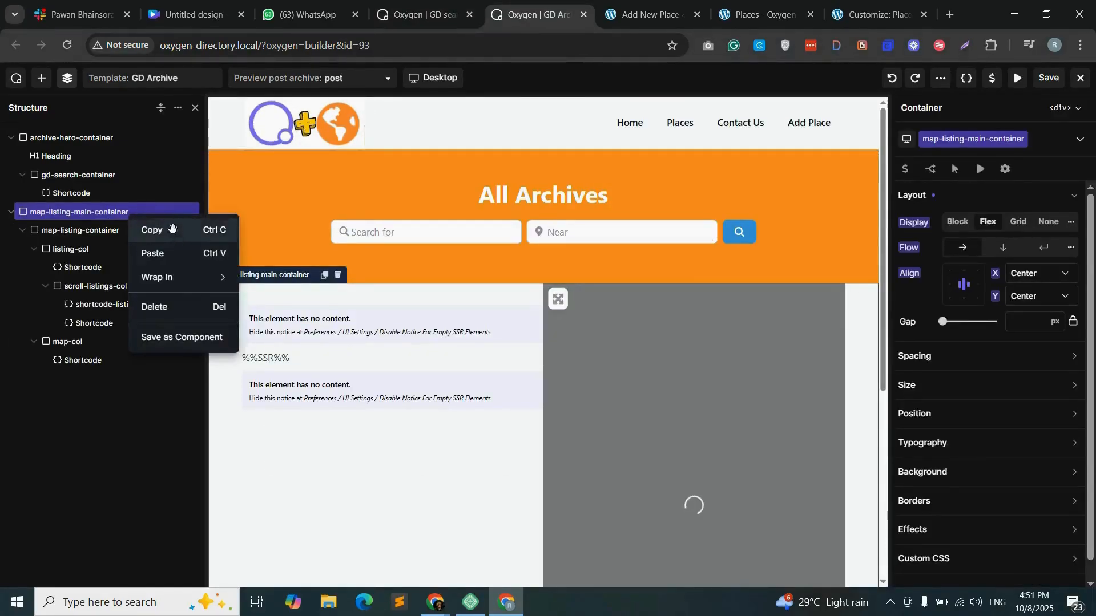
left_click(153, 227)
left_click(418, 16)
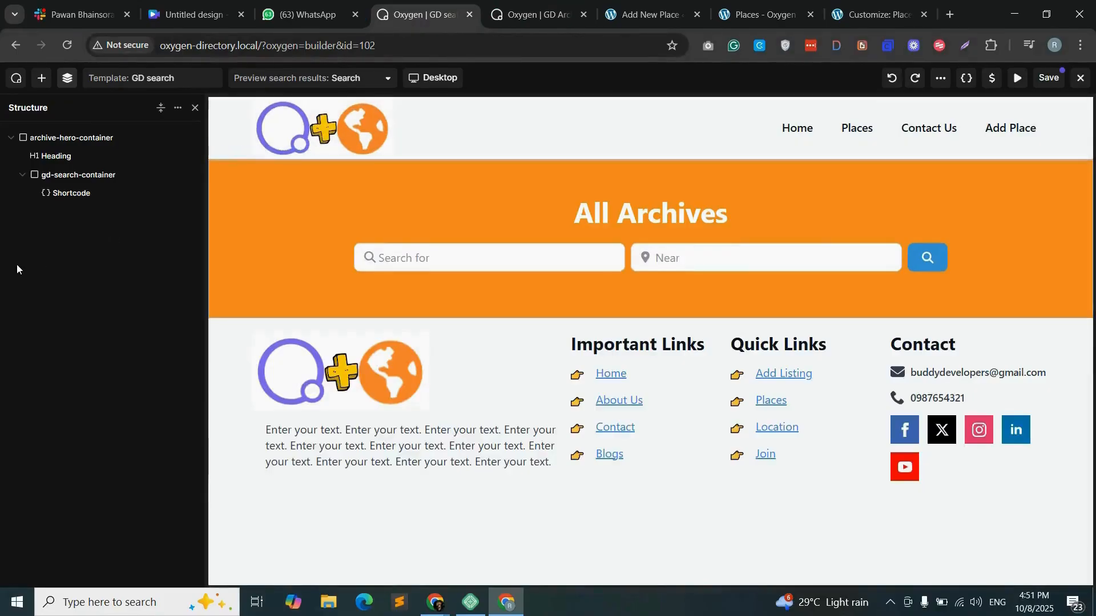
key("ctrl+v")
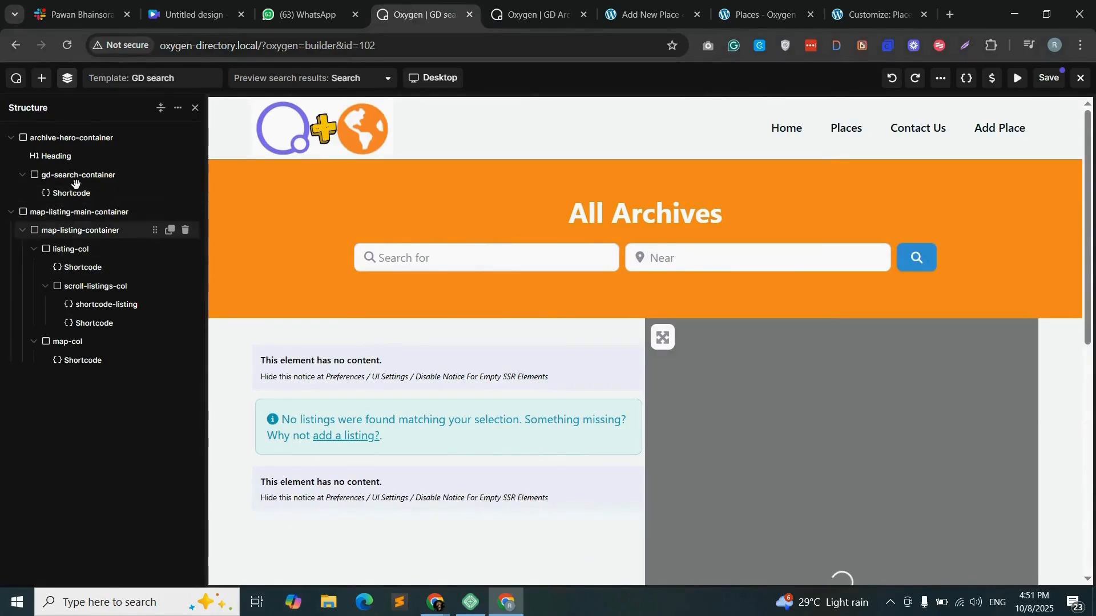
- Move gd-search-container into listing-col above its first shortcode and set its left and right padding to 0
left_click_drag(78, 175, 81, 250)
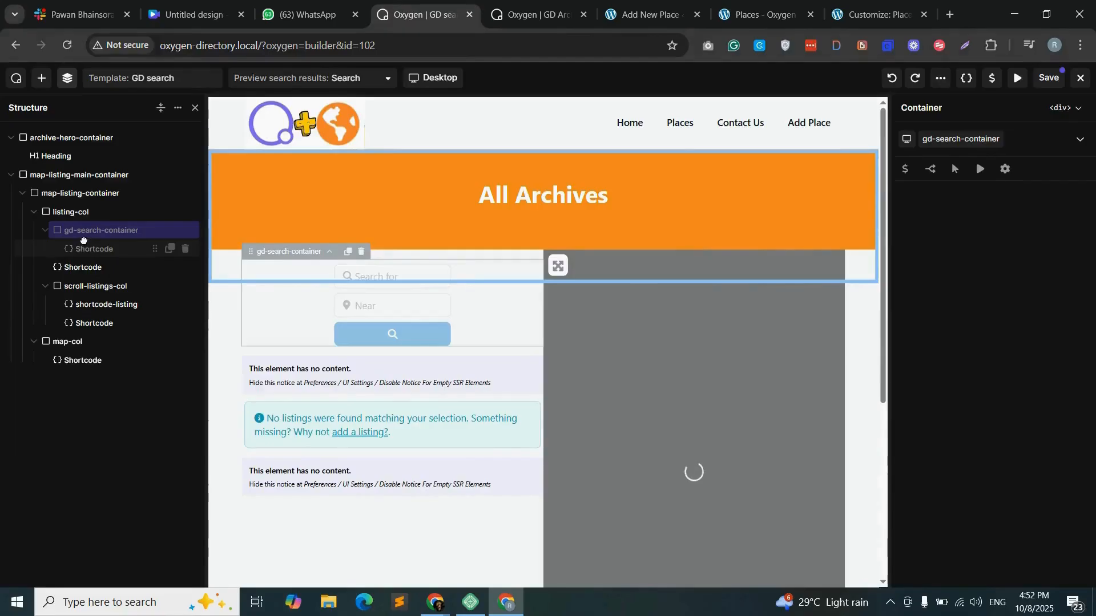
left_click(922, 315)
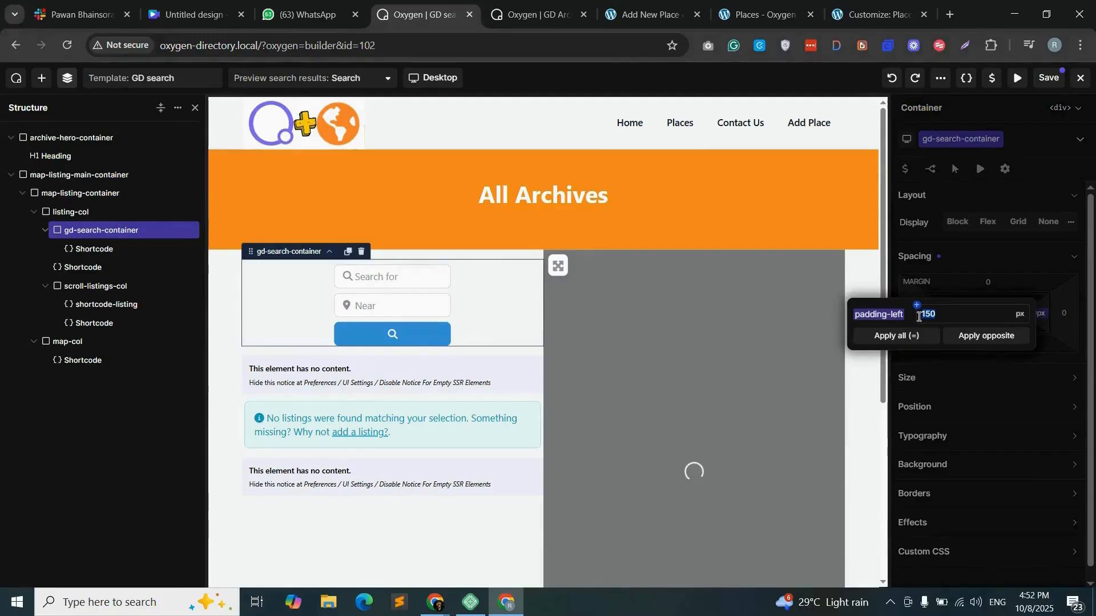
type("0")
left_click(983, 337)
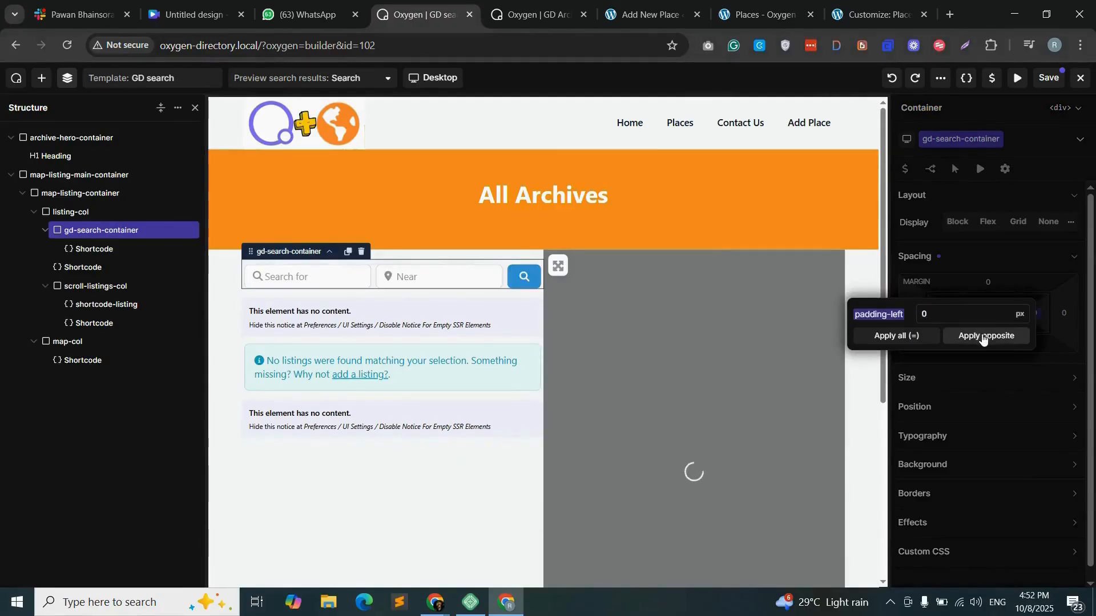
- Save the GD search template, run an empty search from the Places page, and check the search results layout
left_click(1050, 80)
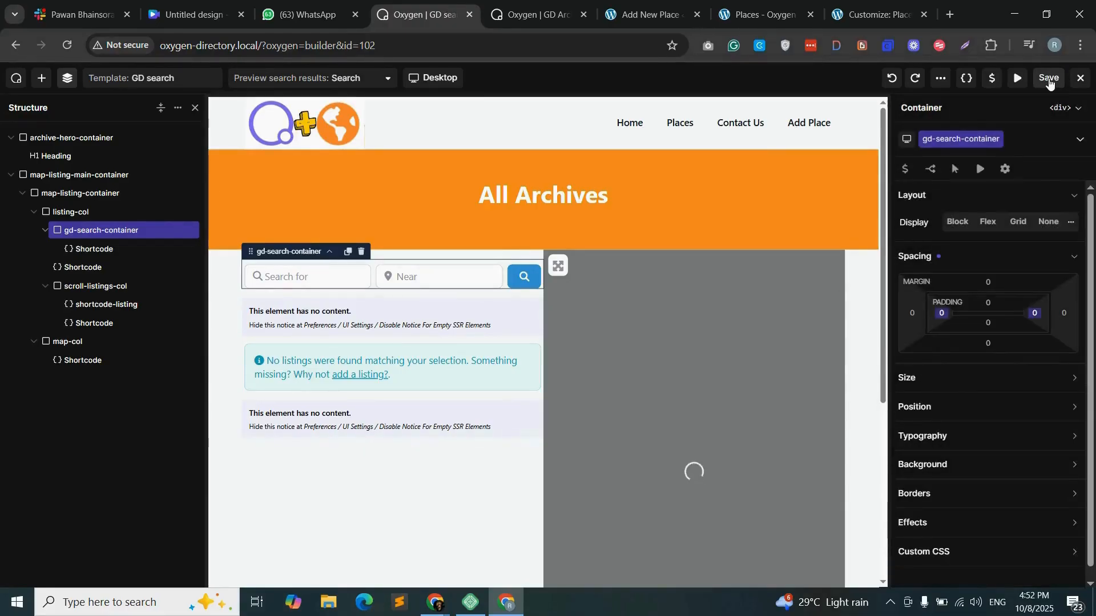
left_click(763, 16)
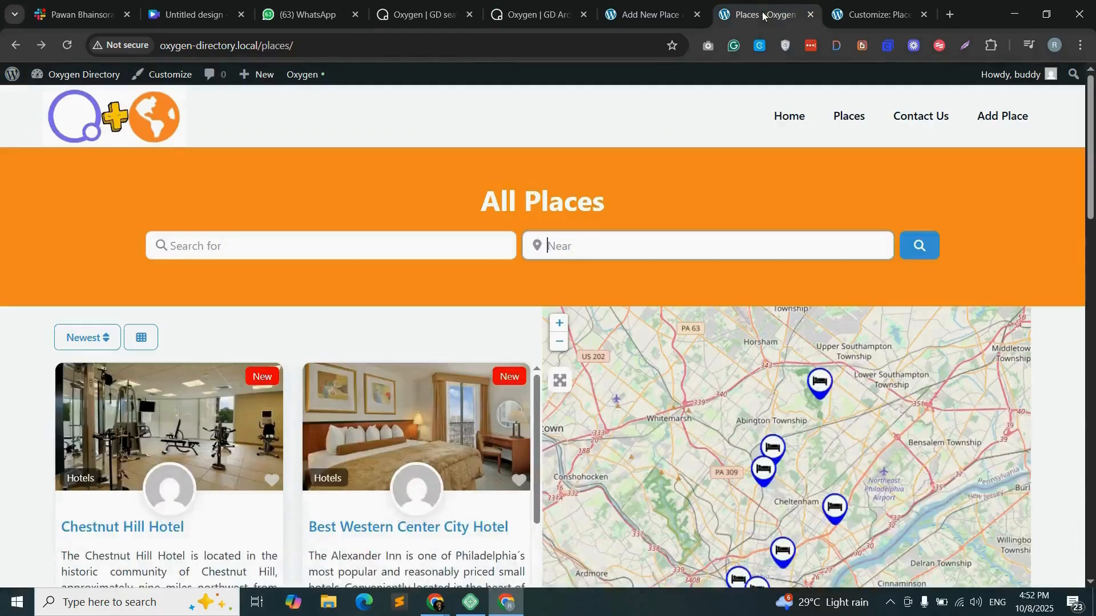
left_click(921, 248)
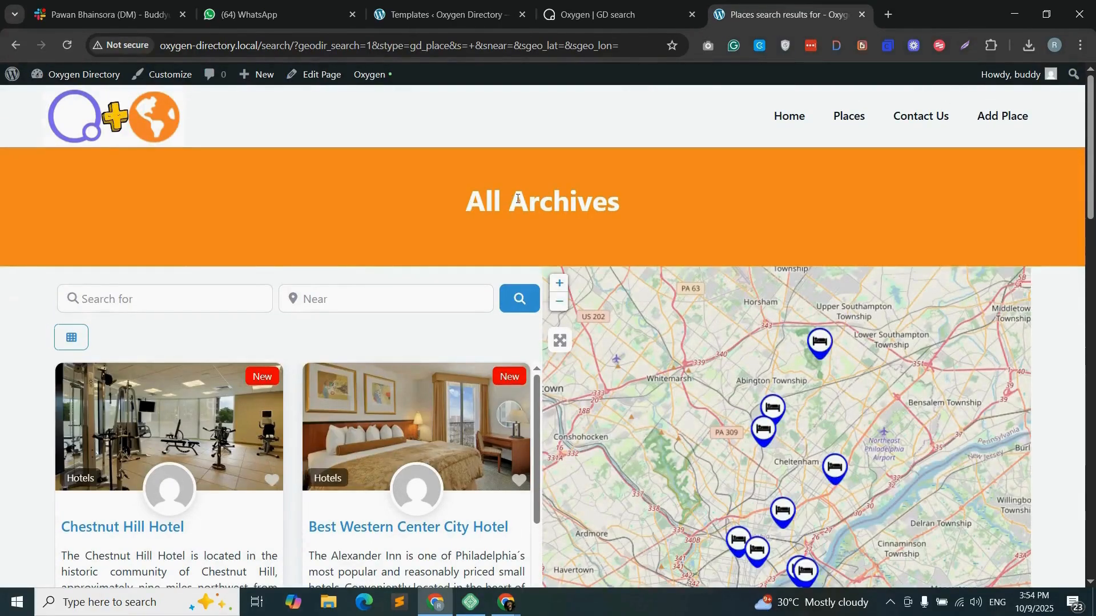
scroll(989, 165, "down", 8)
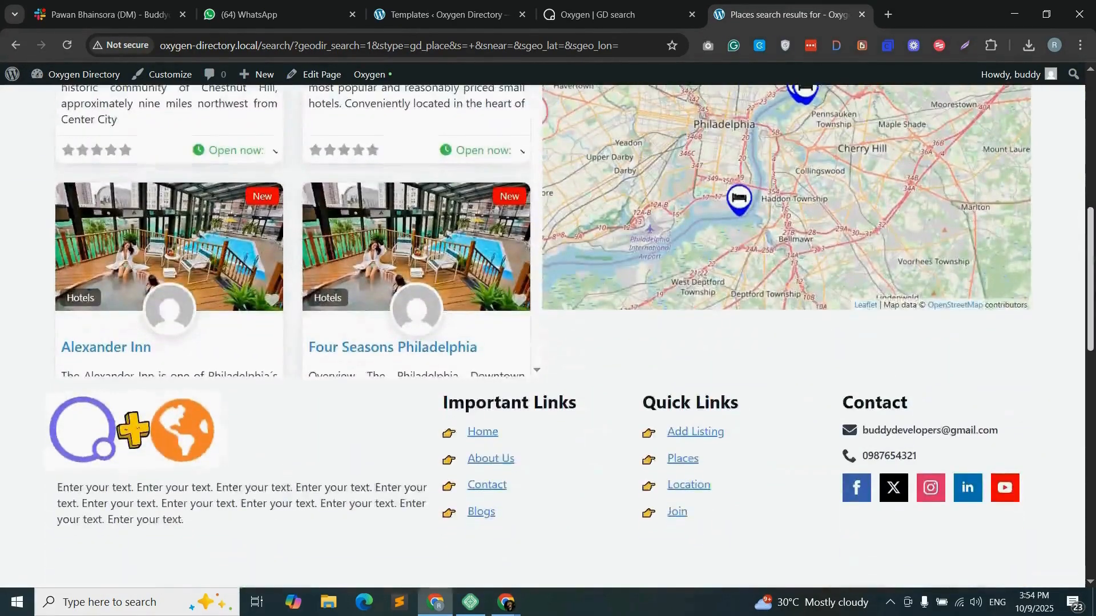
scroll(389, 221, "up", 7)
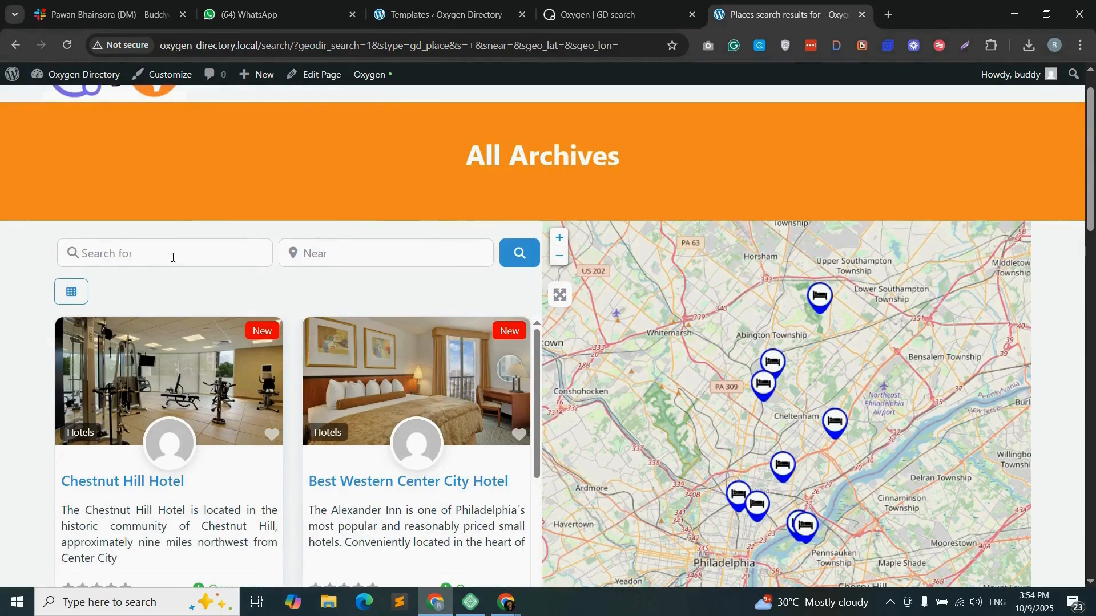
- In the GD search template, set the right padding of listing-col to 20 px
key("ctrl+shift+Tab")
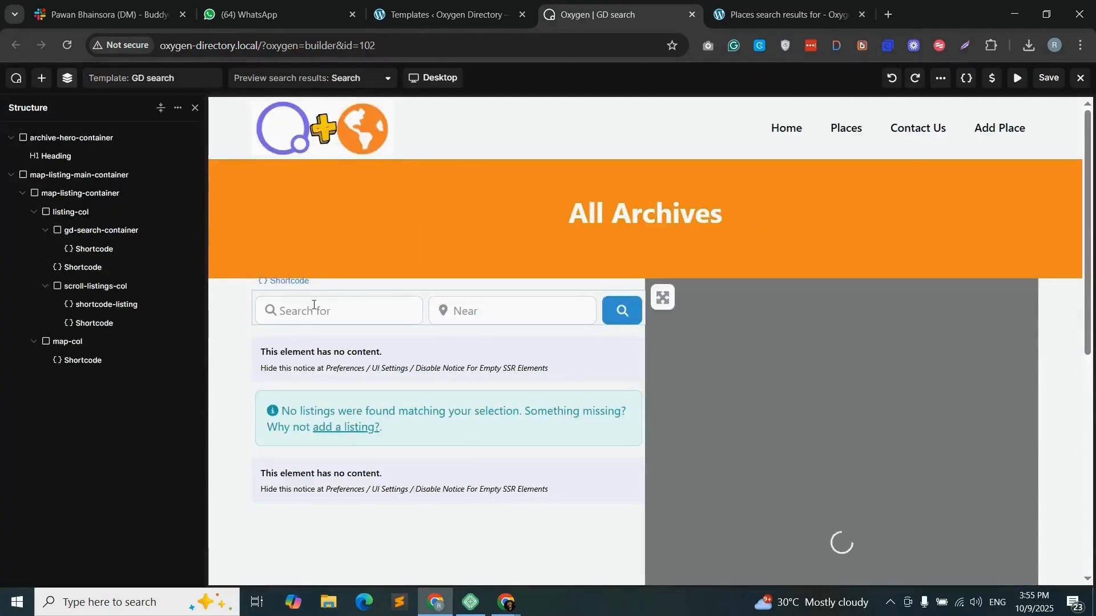
left_click(274, 310)
left_click(90, 232)
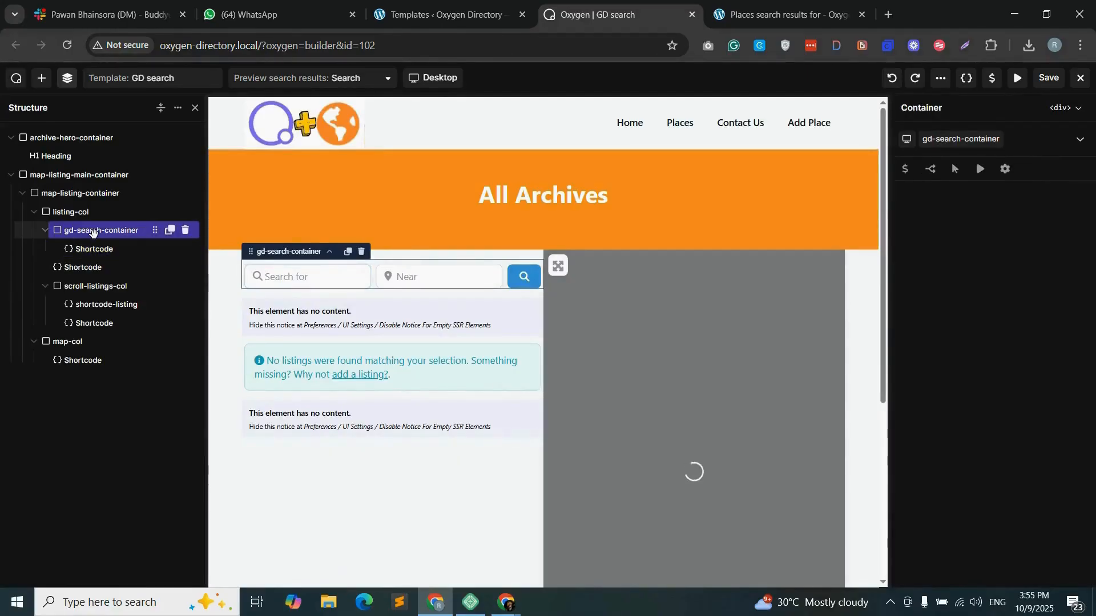
left_click(80, 211)
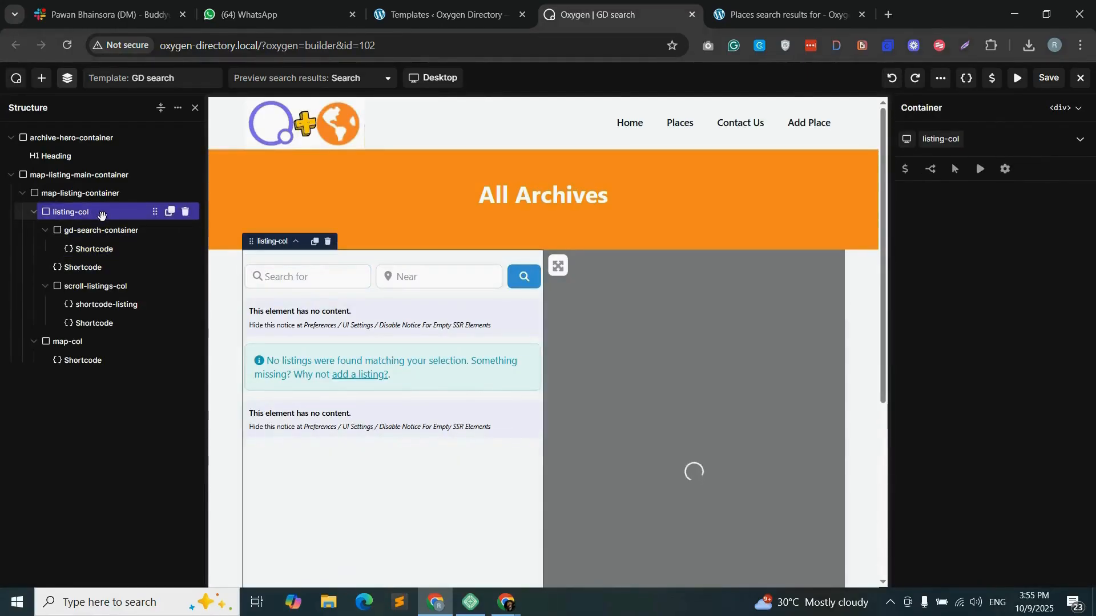
left_click(964, 258)
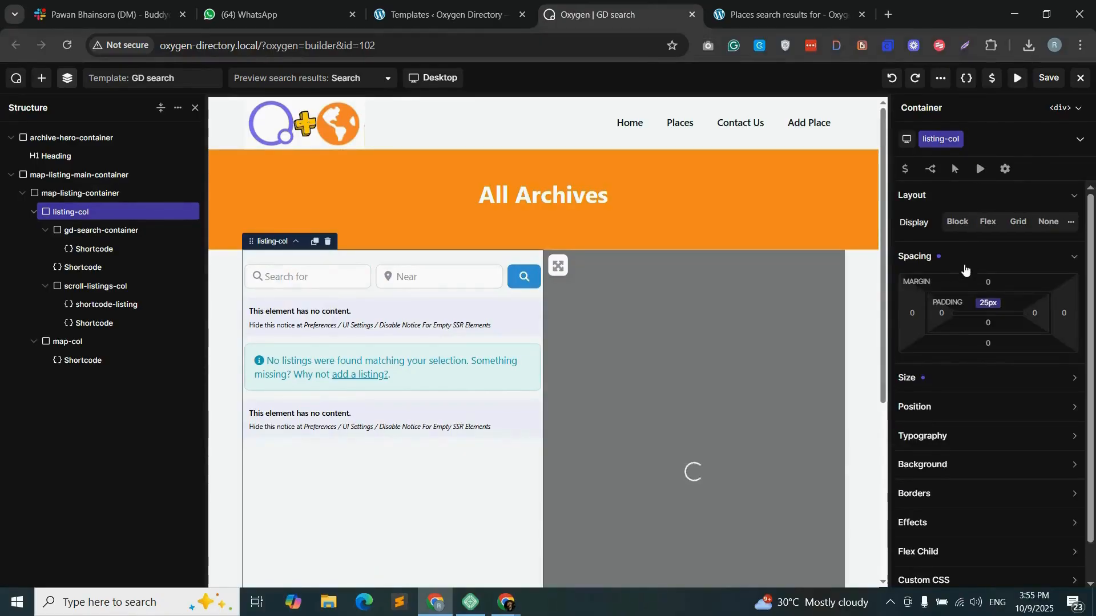
left_click(1034, 313)
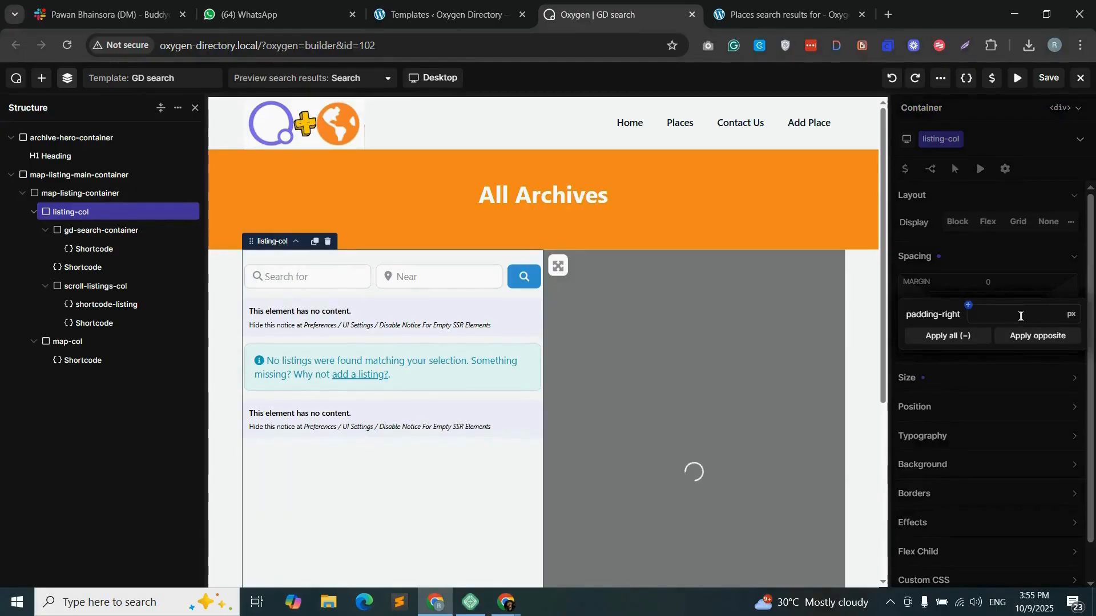
type("20")
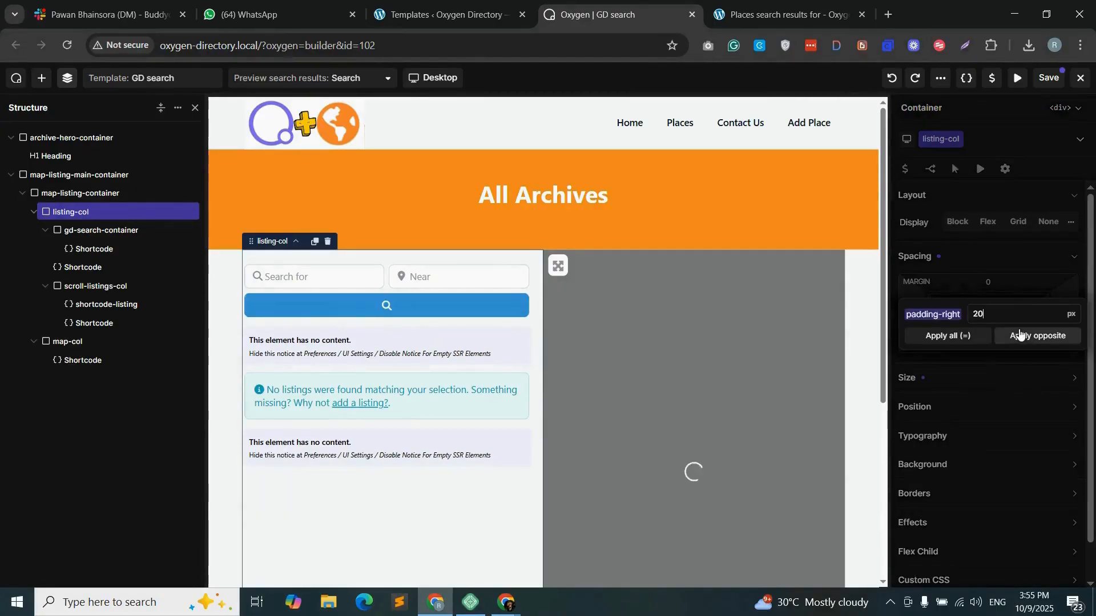
left_click(991, 374)
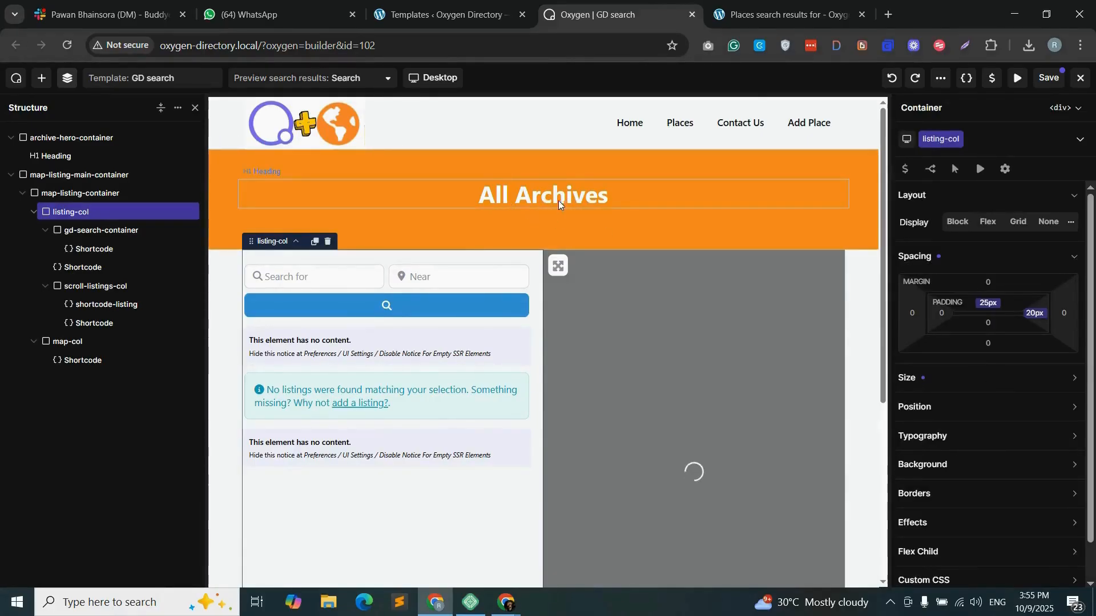
- Change the hero heading text to "Search", save the template and reload the search results page to check the heading and listing spacing
left_click(621, 194)
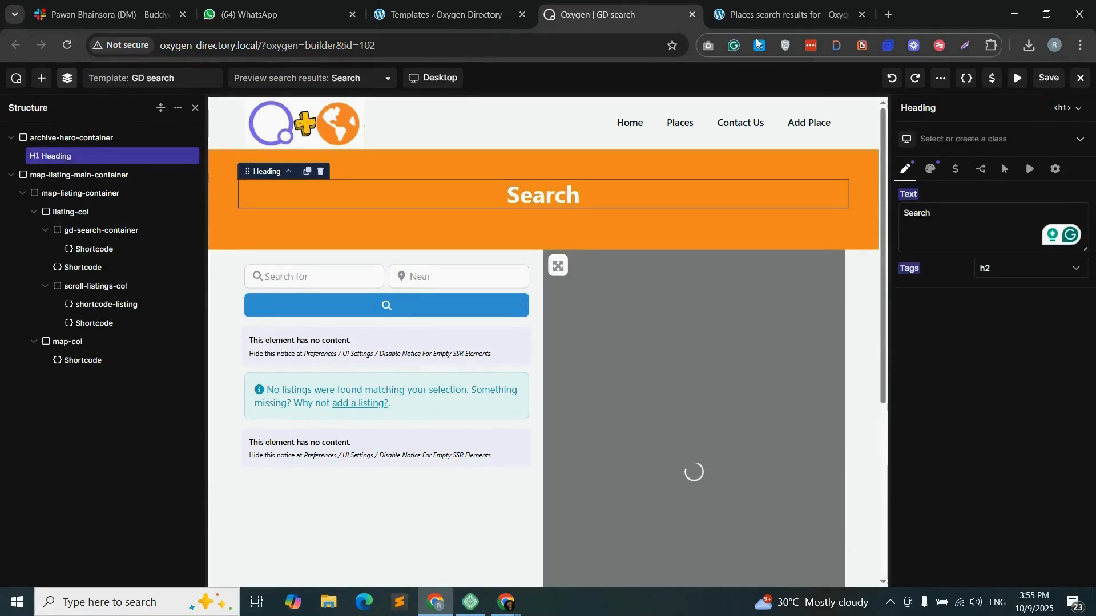
left_click(768, 16)
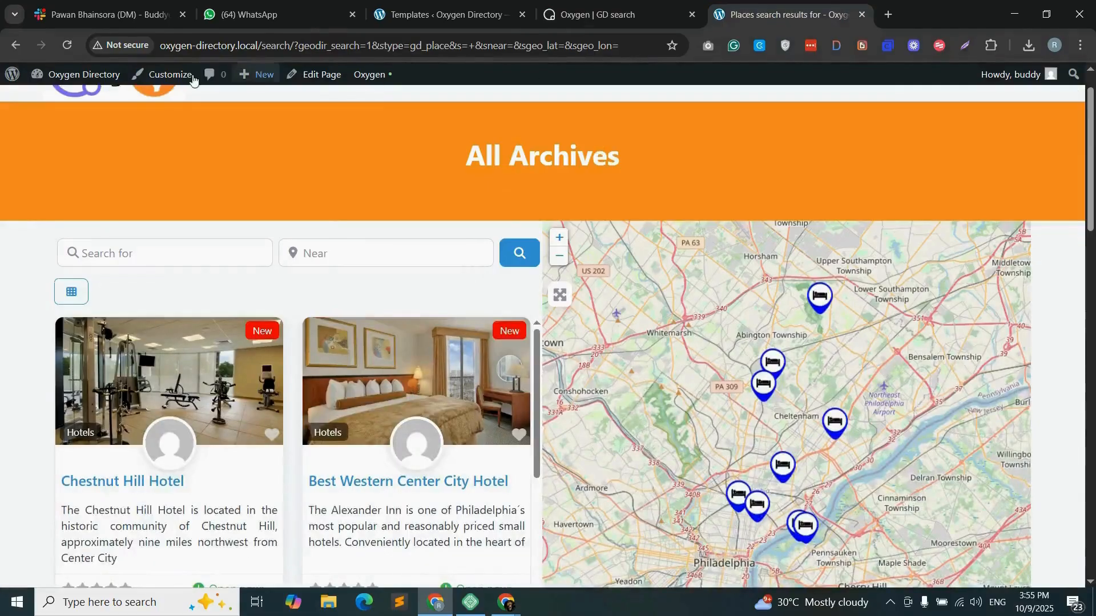
left_click(70, 46)
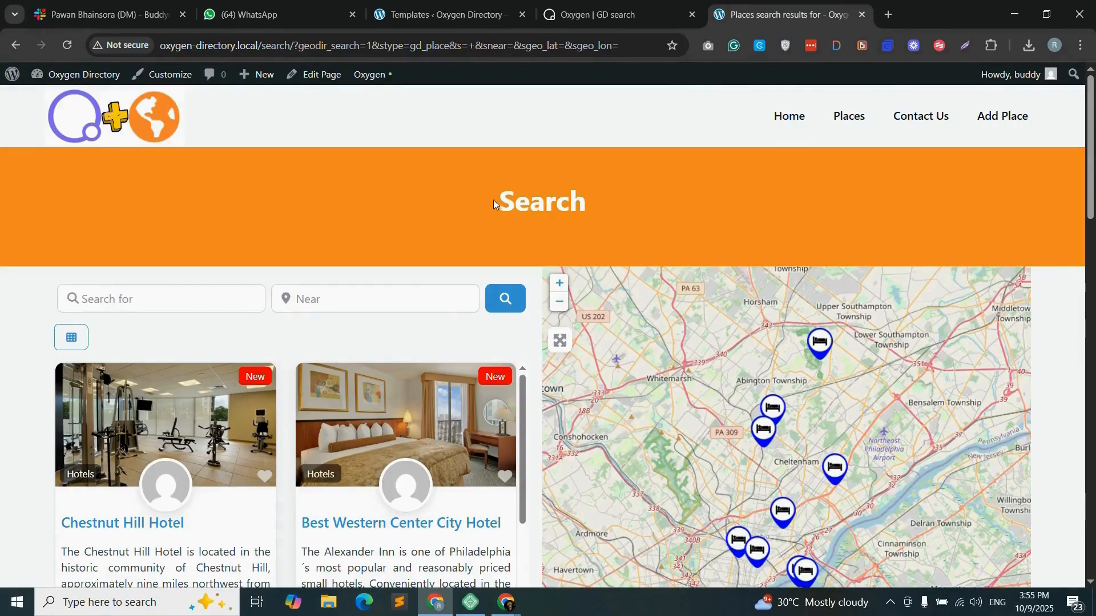
left_click_drag(493, 200, 599, 197)
left_click(365, 235)
scroll(1070, 213, "down", 2)
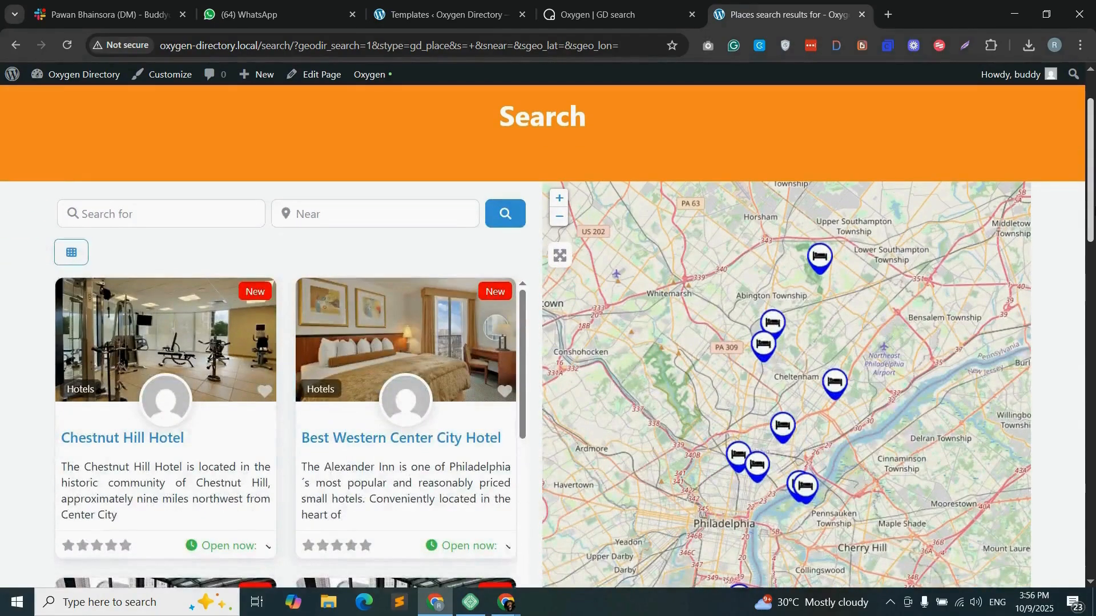
- Open the GD Archive Item page for editing from the archive item entry in GeoDirectory's template page settings
left_click(447, 15)
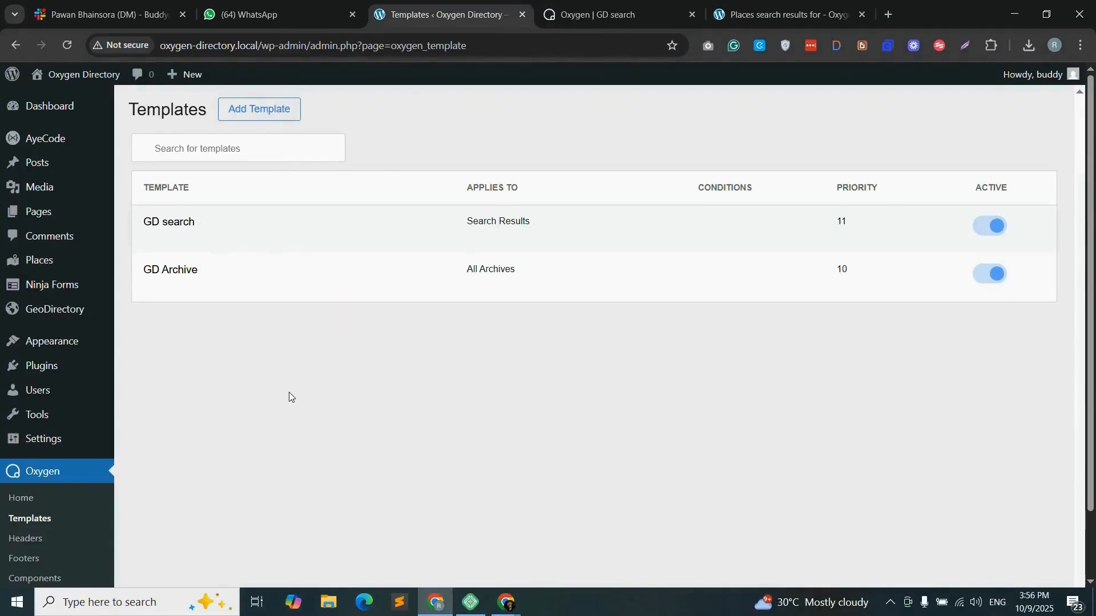
scroll(217, 402, "down", 2)
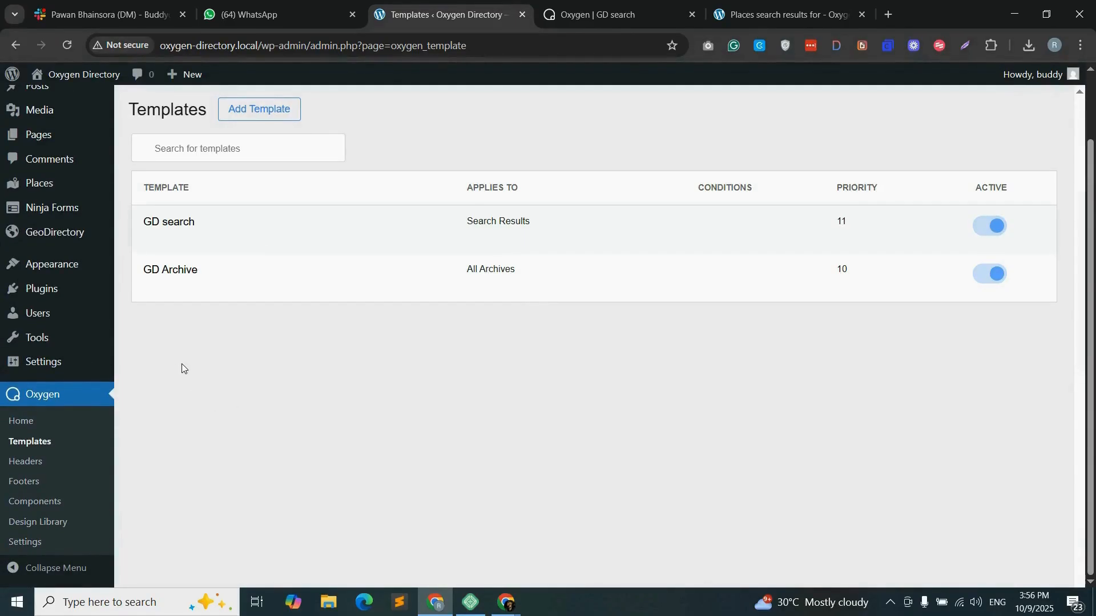
mouse_move(69, 242)
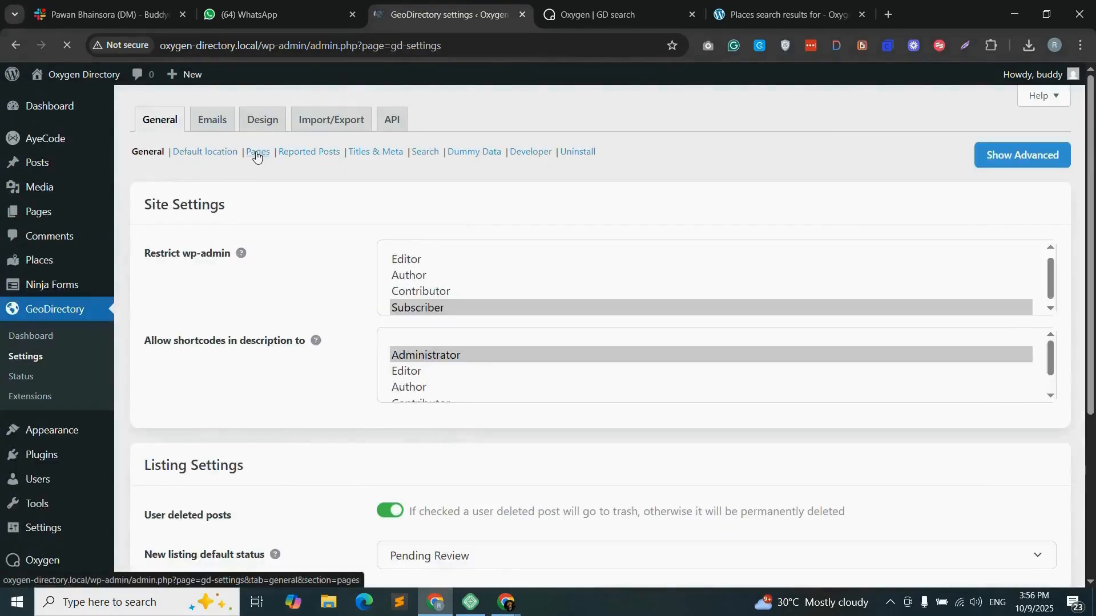
left_click(257, 153)
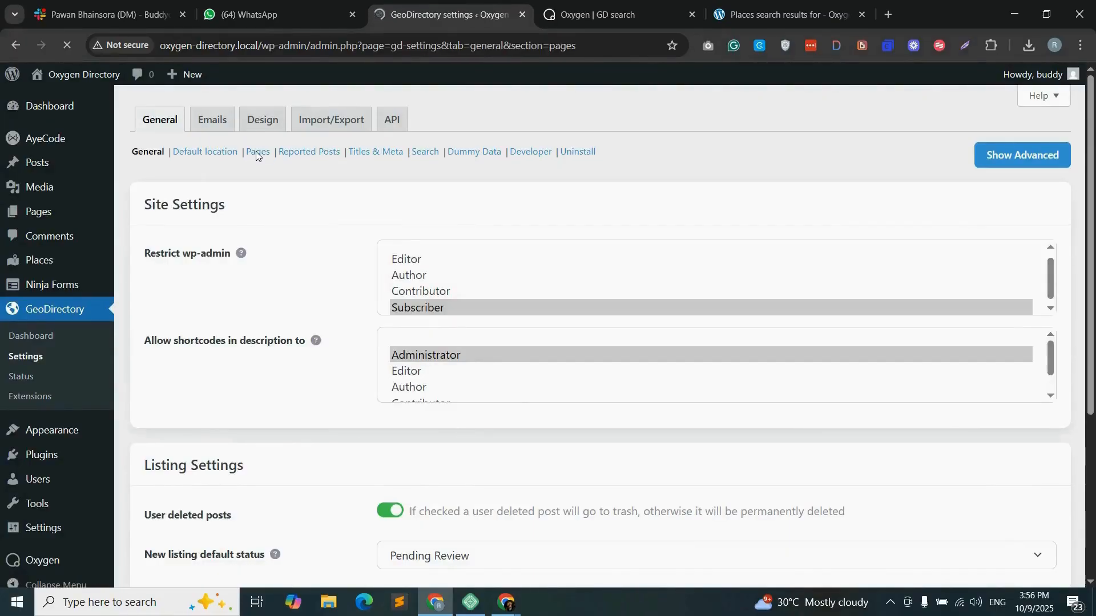
scroll(672, 423, "down", 3)
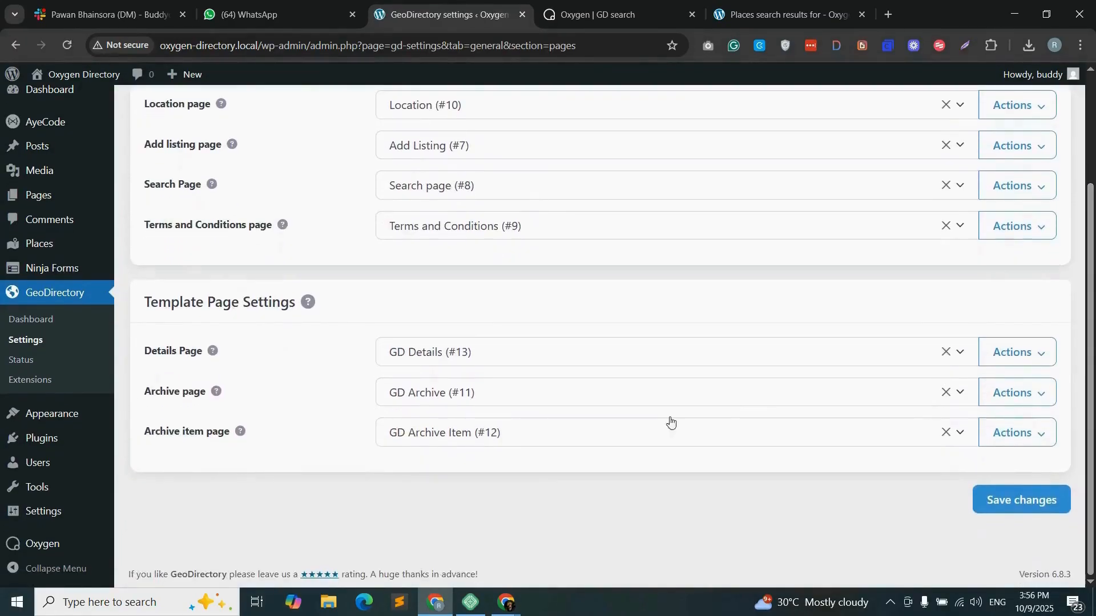
left_click(1015, 433)
left_click(977, 467)
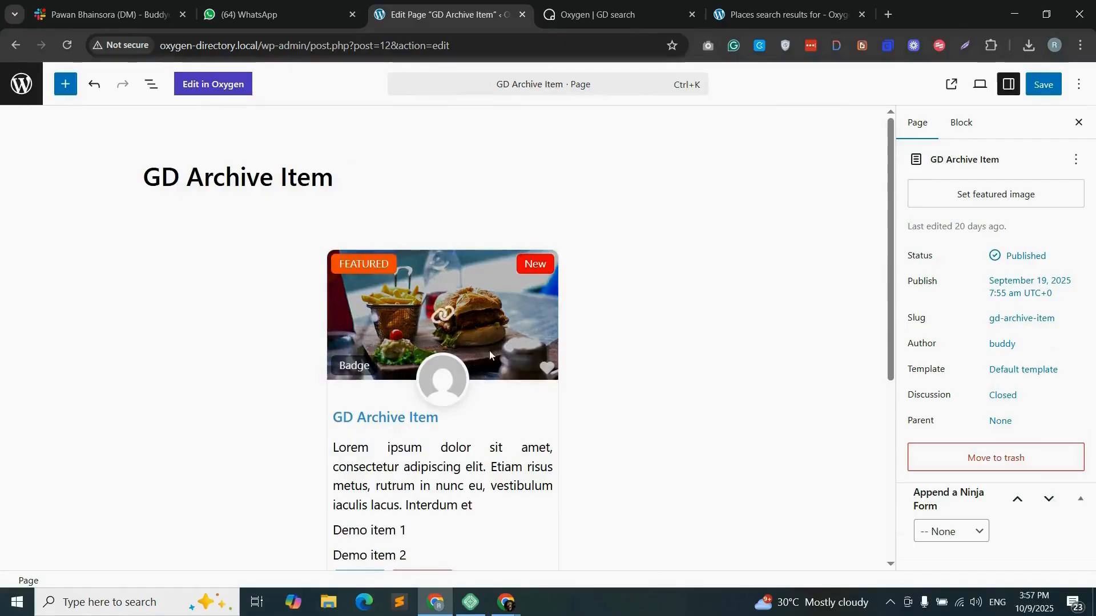
- Review the design options of the GD > Simple Archive Item block and save the GD Archive Item page
left_click(150, 84)
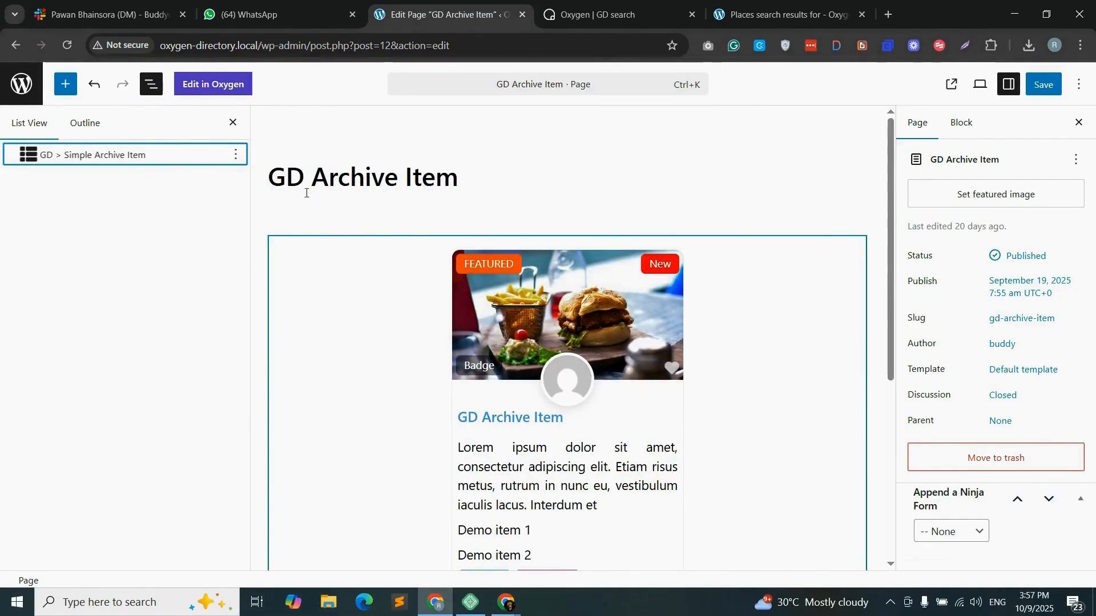
left_click(96, 155)
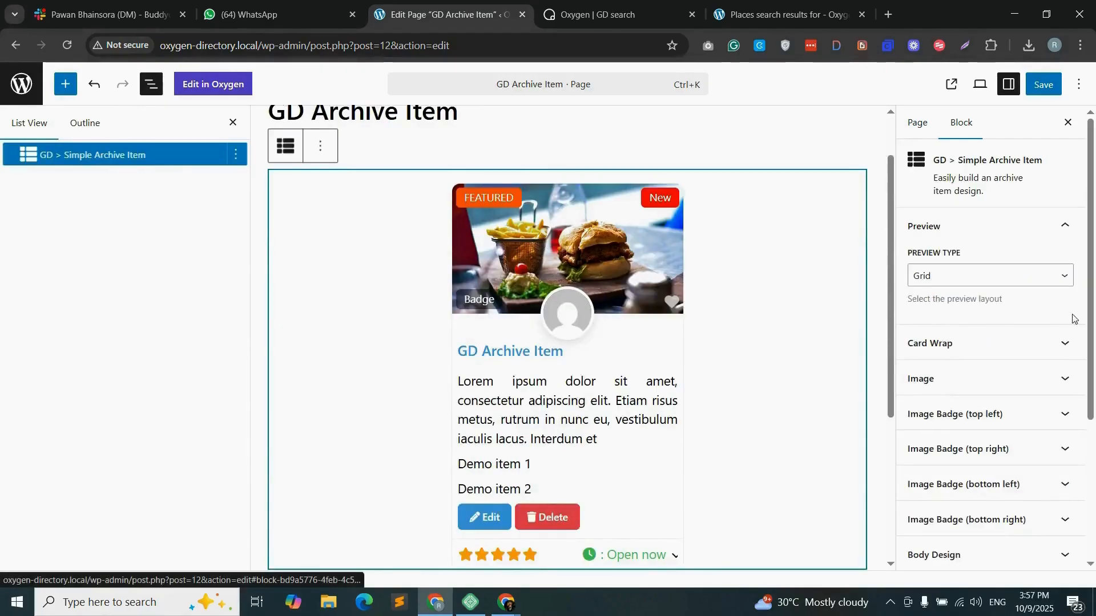
scroll(978, 371, "down", 4)
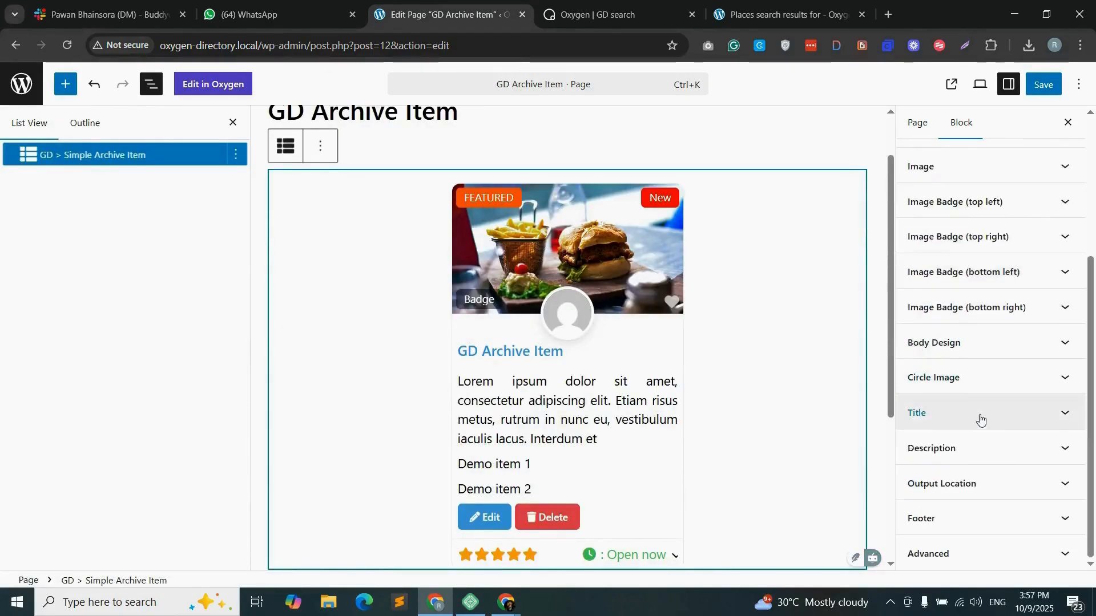
scroll(984, 398, "up", 5)
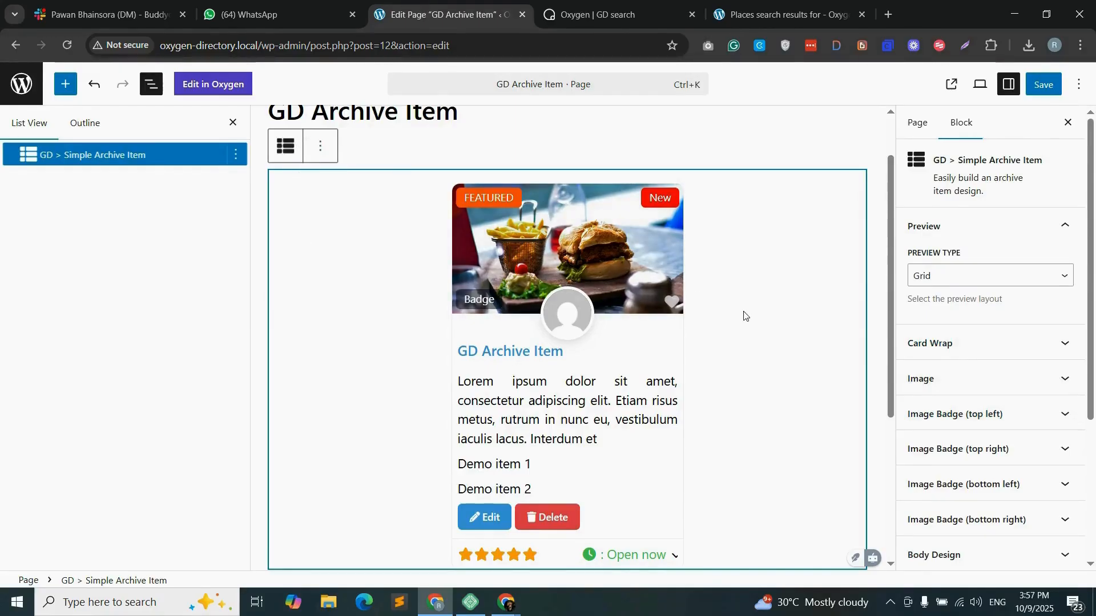
scroll(744, 316, "up", 2)
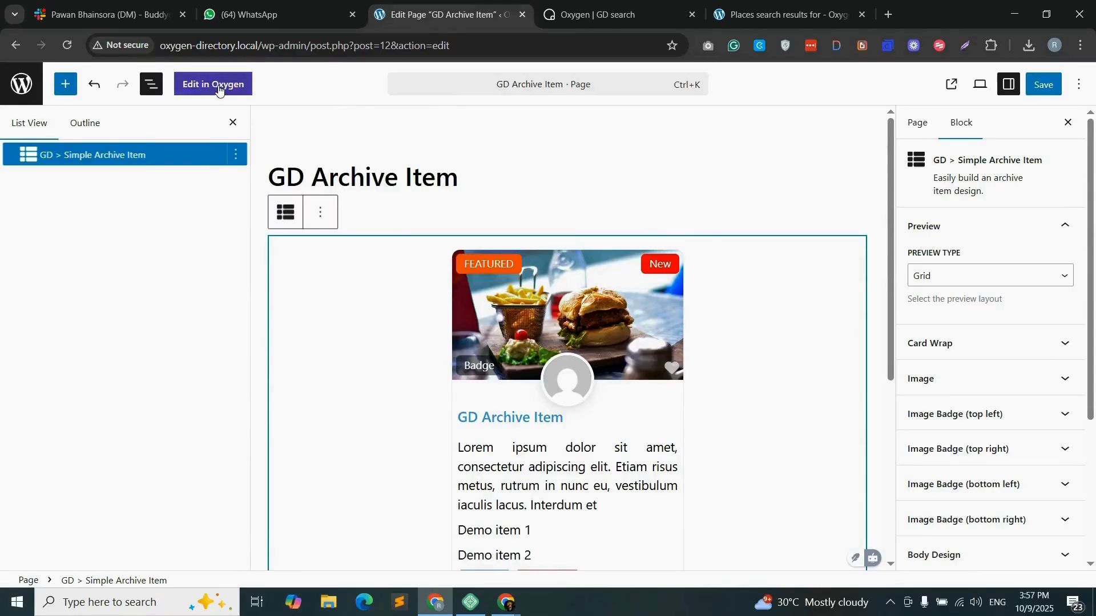
left_click(1044, 88)
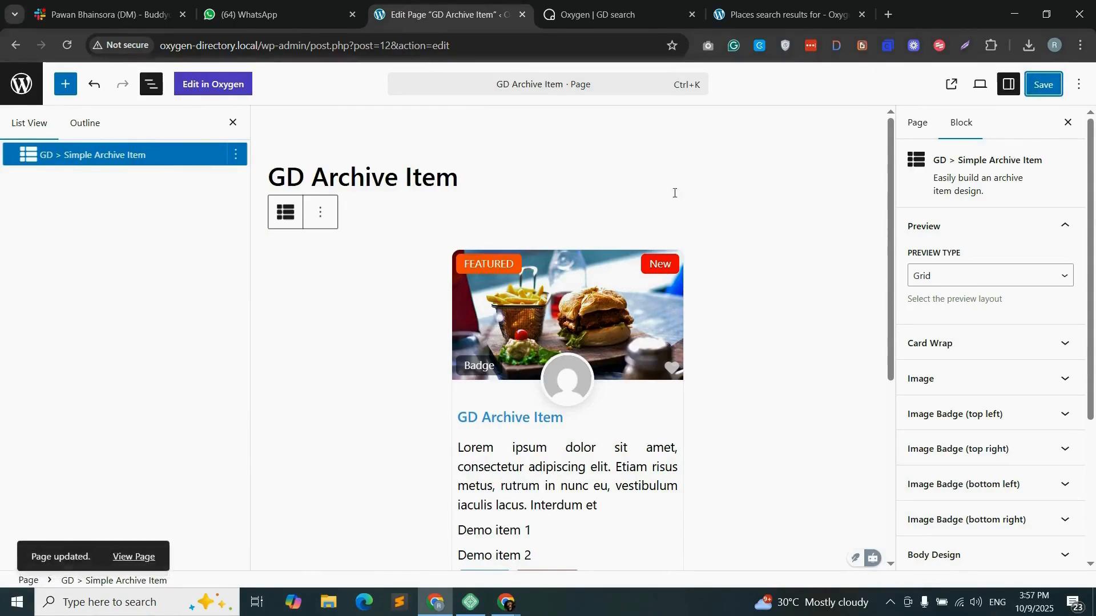
- Check the listing cards on the Places page, run an empty search and examine the search results layout
left_click(763, 8)
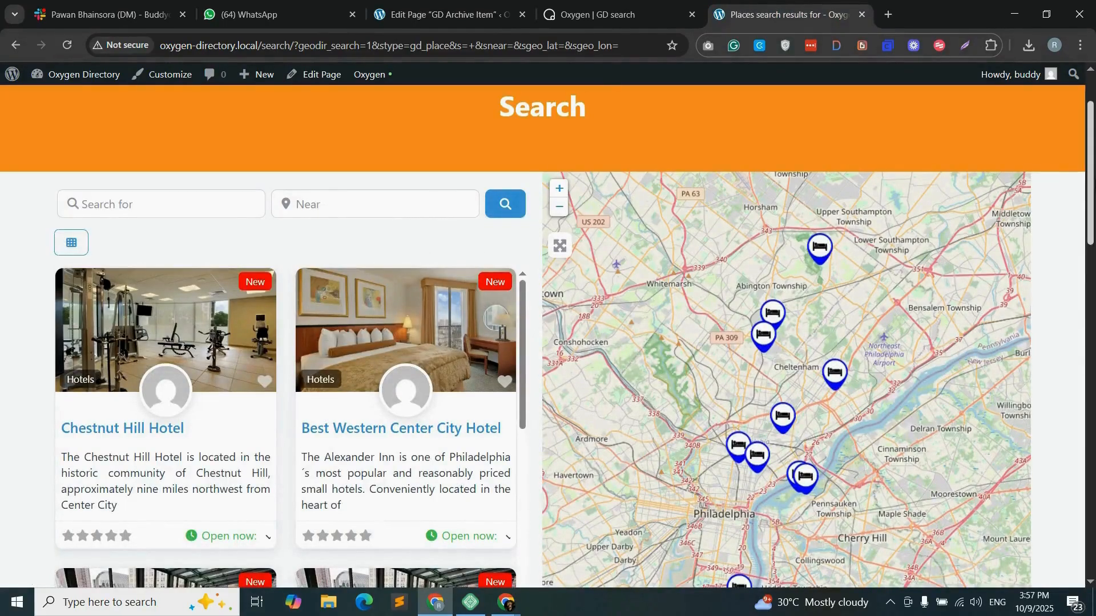
scroll(941, 171, "up", 2)
left_click(852, 120)
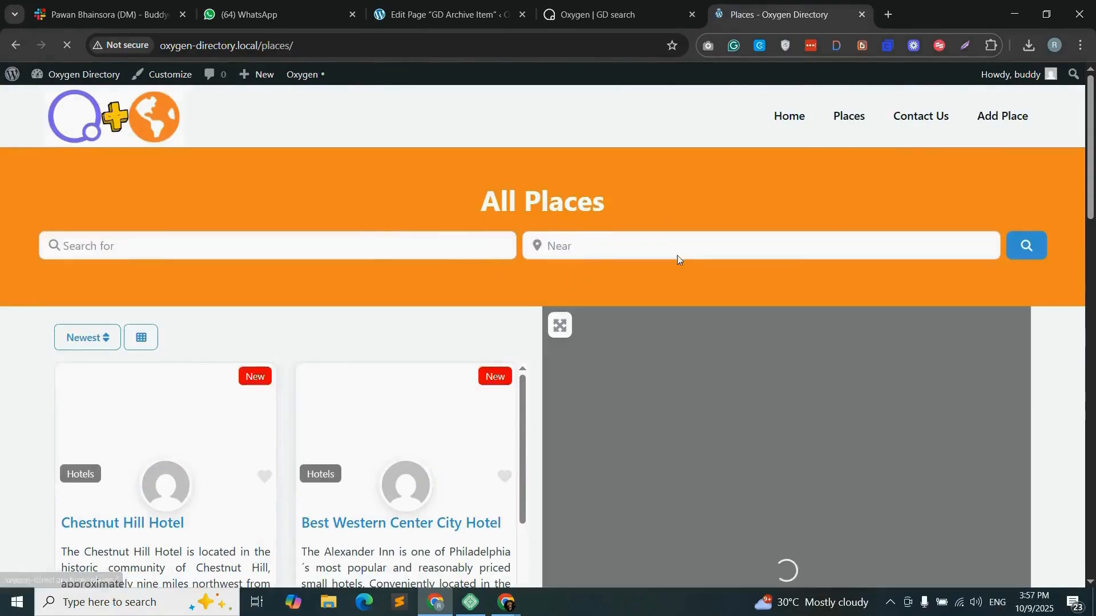
mouse_move(1091, 188)
left_mouse_down()
mouse_move(1093, 318)
mouse_move(1090, 188)
left_mouse_up()
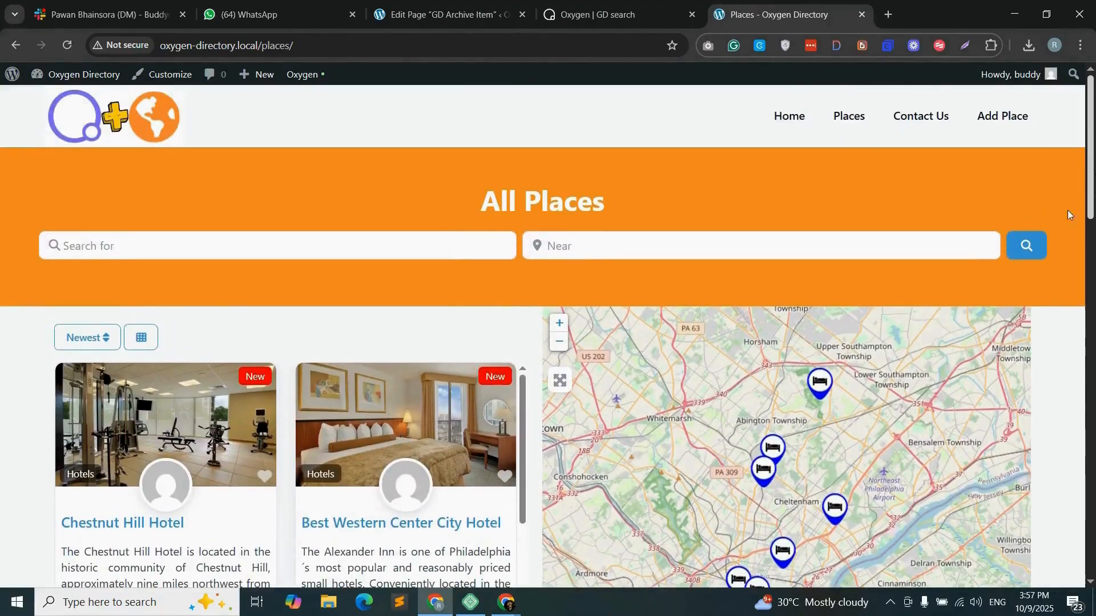
left_click(1029, 245)
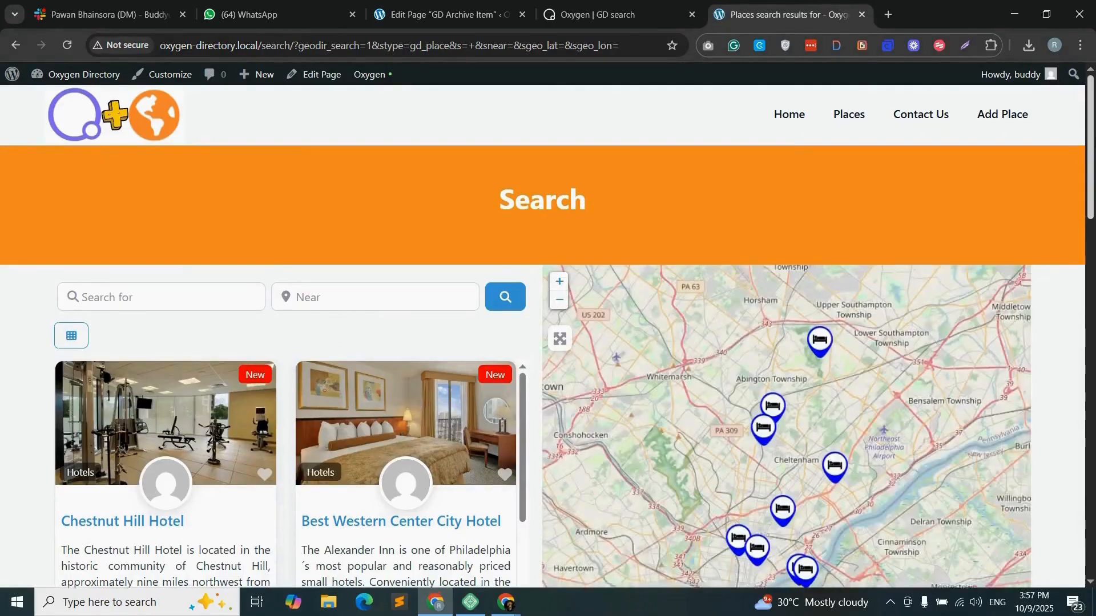
scroll(289, 278, "down", 3)
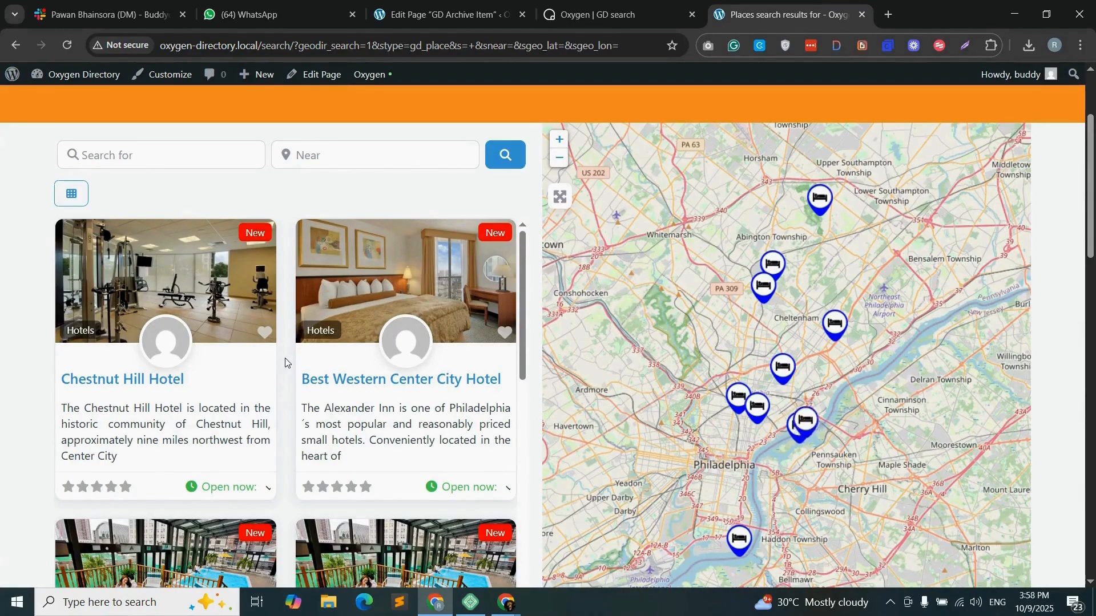
left_click_drag(1092, 230, 1095, 198)
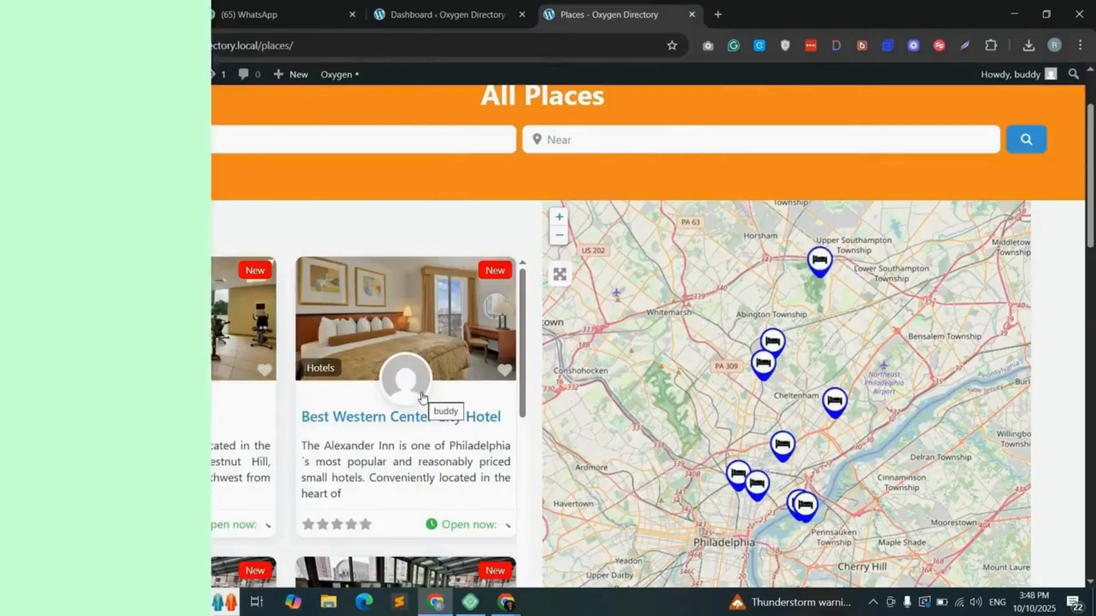
- Add an Oxygen template titled "Single Details" that applies to Single / Places with priority 20
left_click(448, 11)
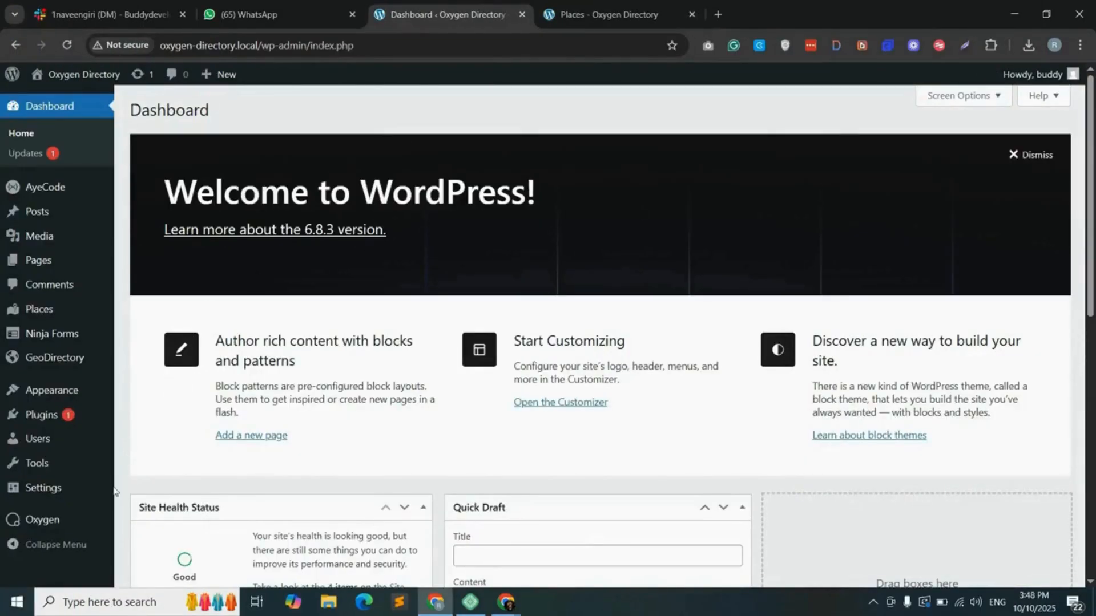
mouse_move(57, 518)
left_click(161, 451)
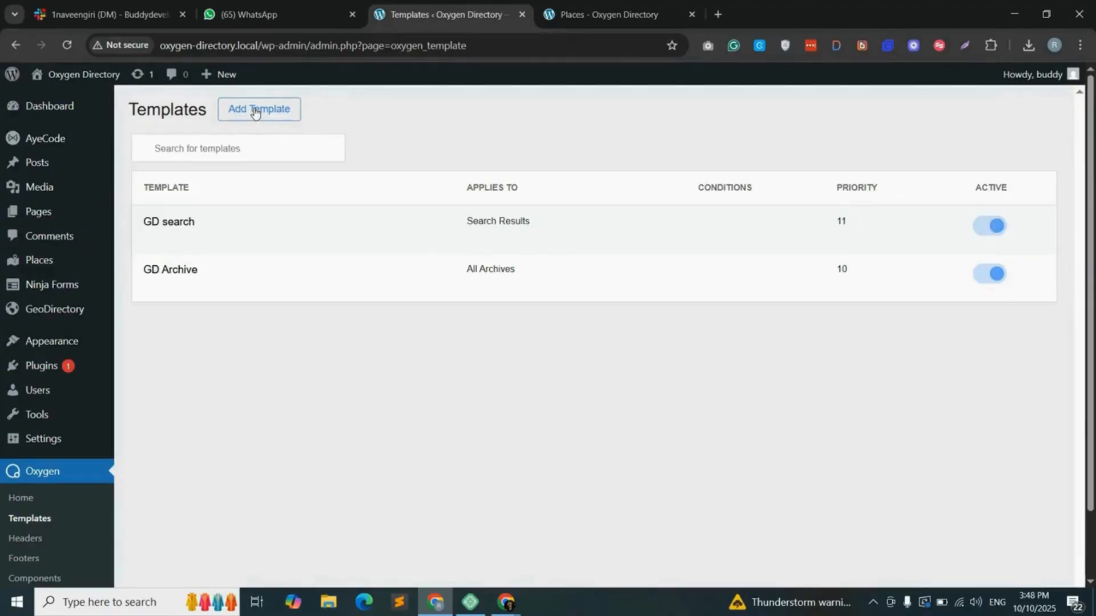
left_click(255, 112)
left_click(695, 375)
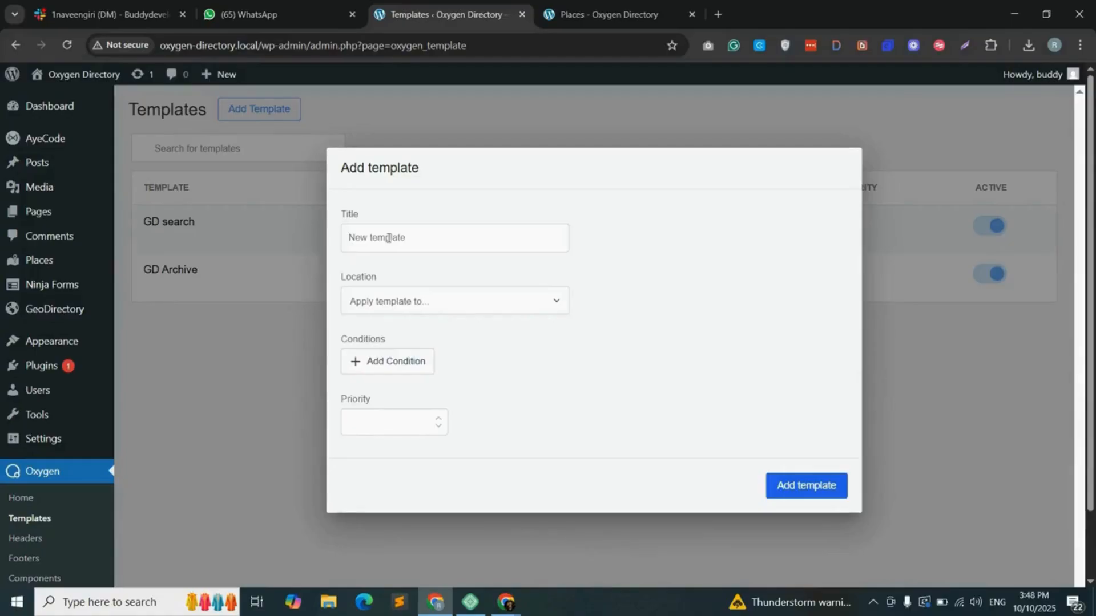
type("Single Details")
left_click(394, 300)
left_click(391, 425)
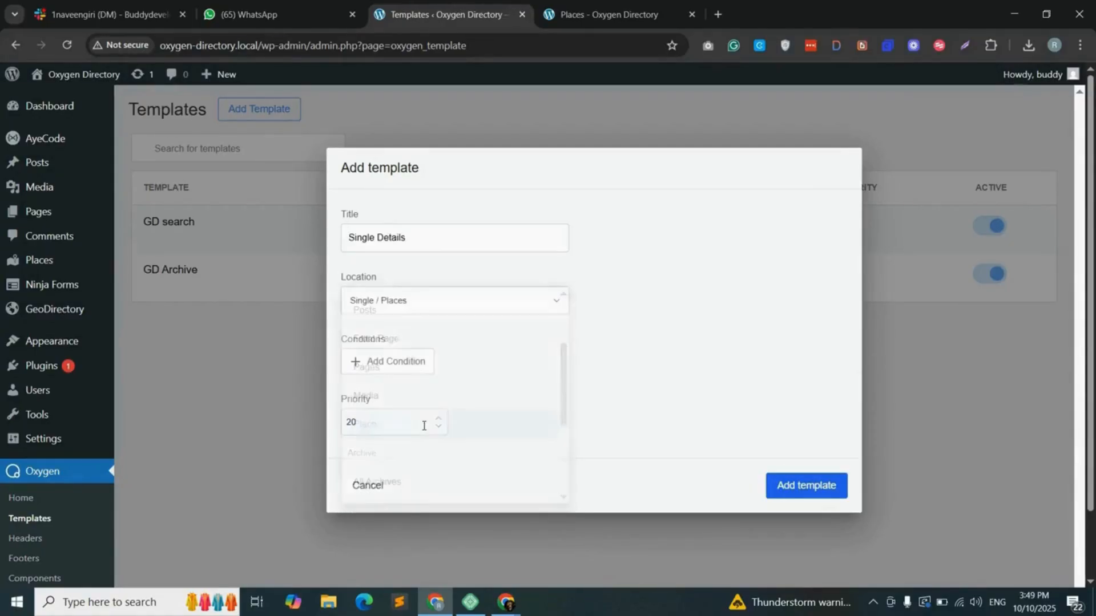
left_click(806, 485)
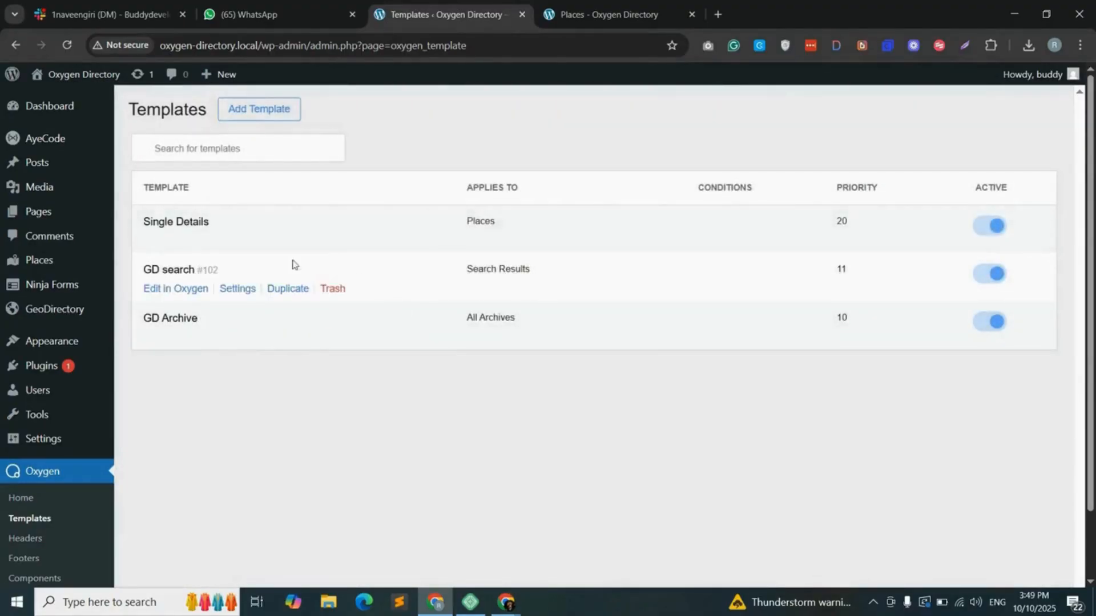
- Open the Single Details template for editing in Oxygen in a separate browser tab and show its element structure
mouse_move(200, 242)
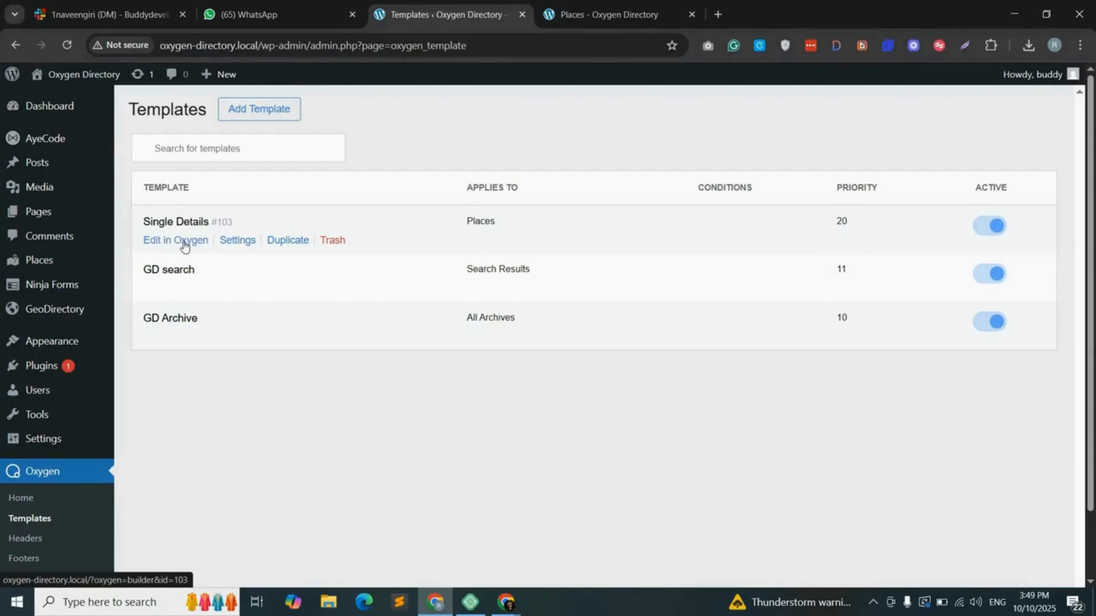
right_click(177, 244)
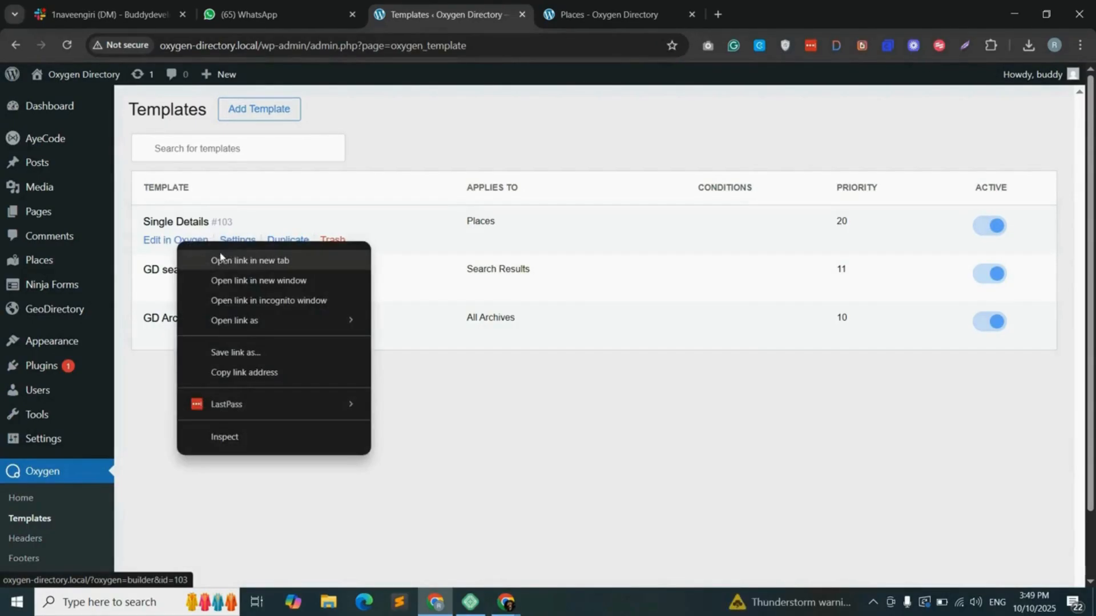
left_click(234, 260)
left_click(626, 18)
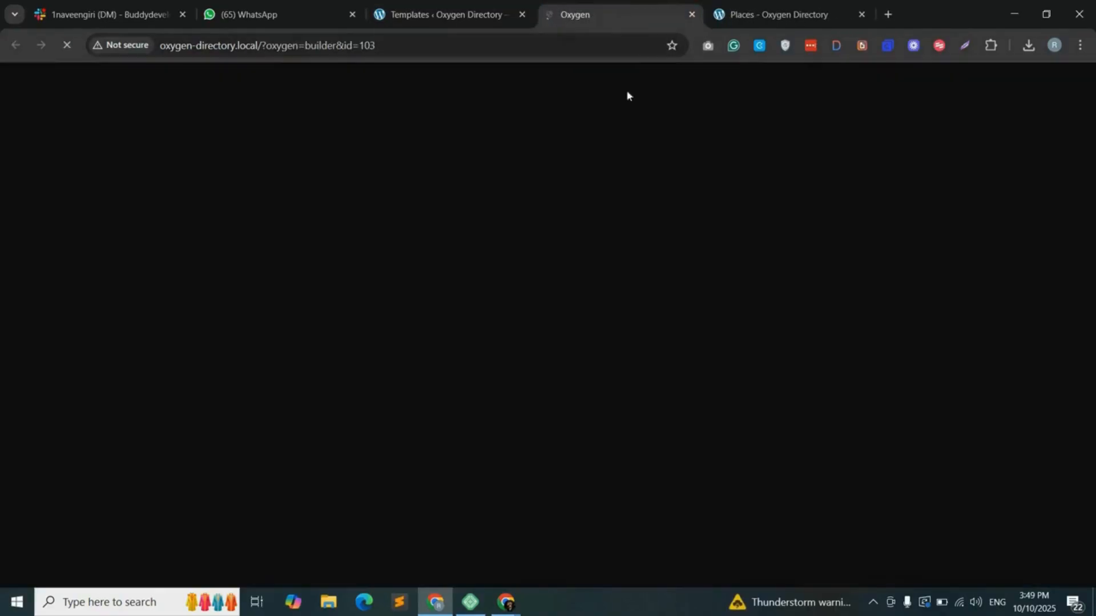
left_click(69, 83)
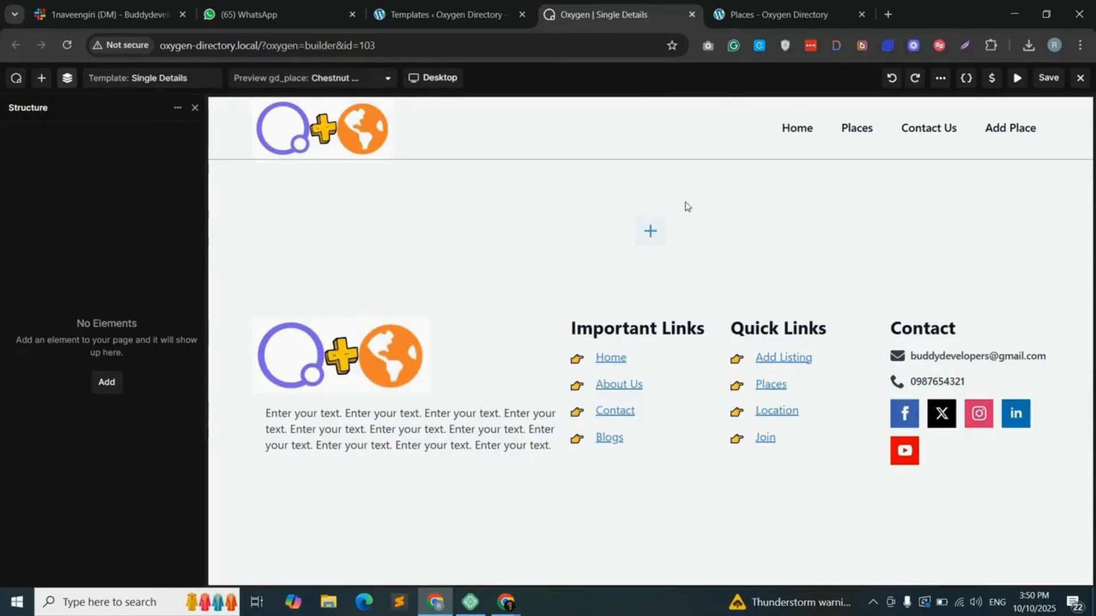
- Add a Container to the empty Single Details template and place a Shortcode element inside it
left_click(650, 231)
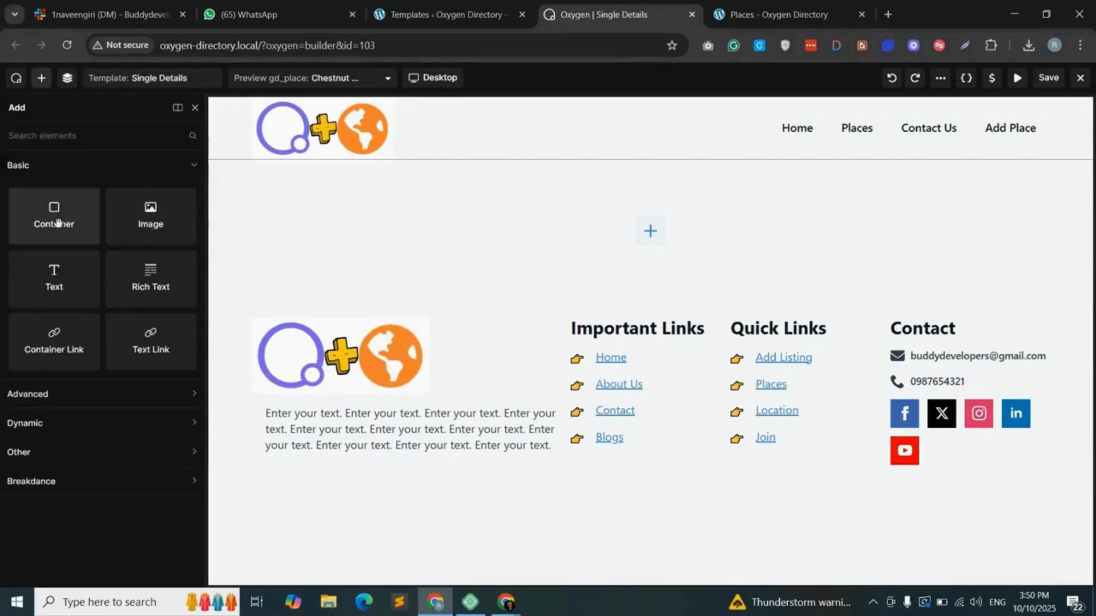
left_click_drag(58, 223, 605, 228)
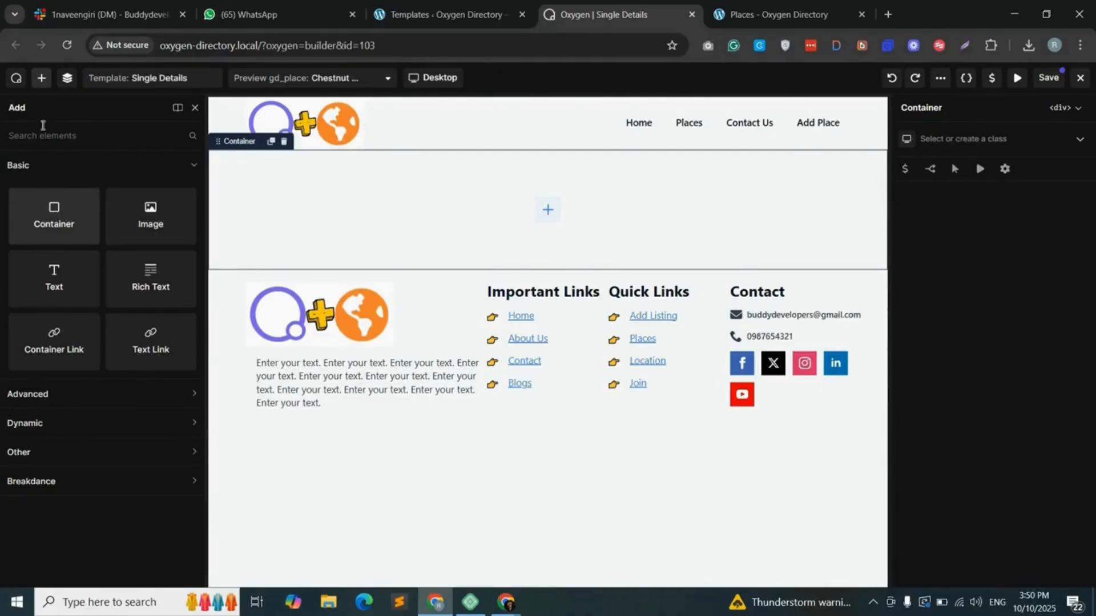
left_click(43, 135)
type("short")
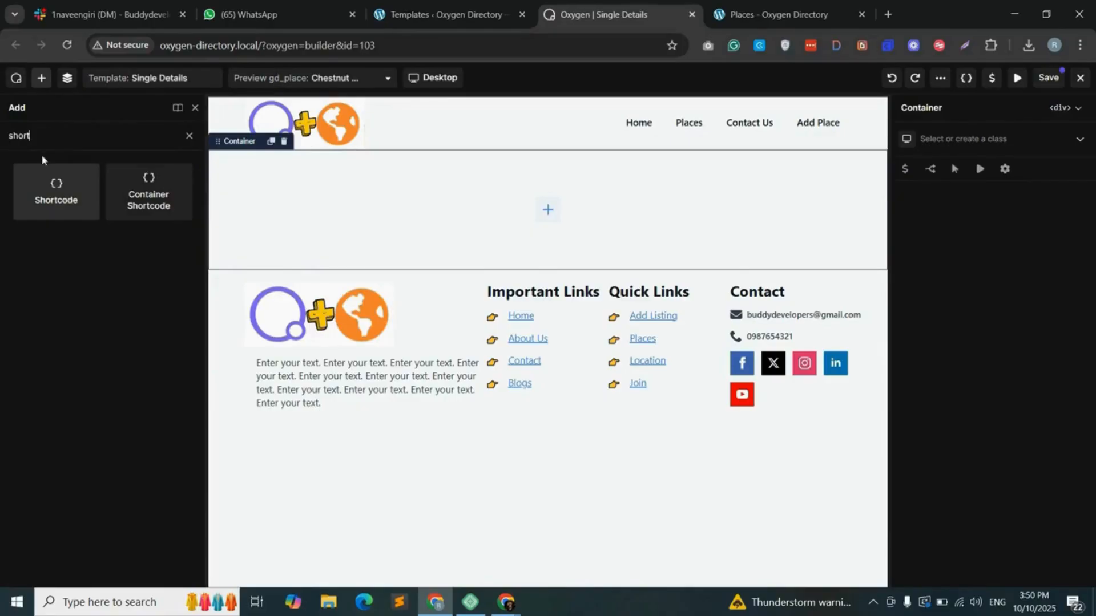
left_click_drag(41, 187, 438, 188)
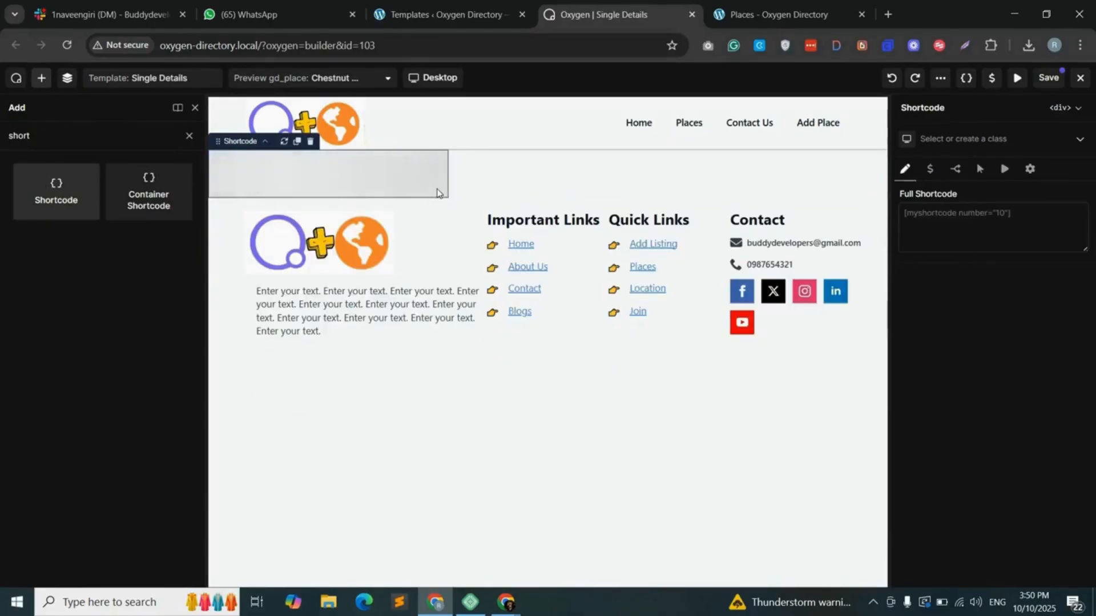
left_click(956, 224)
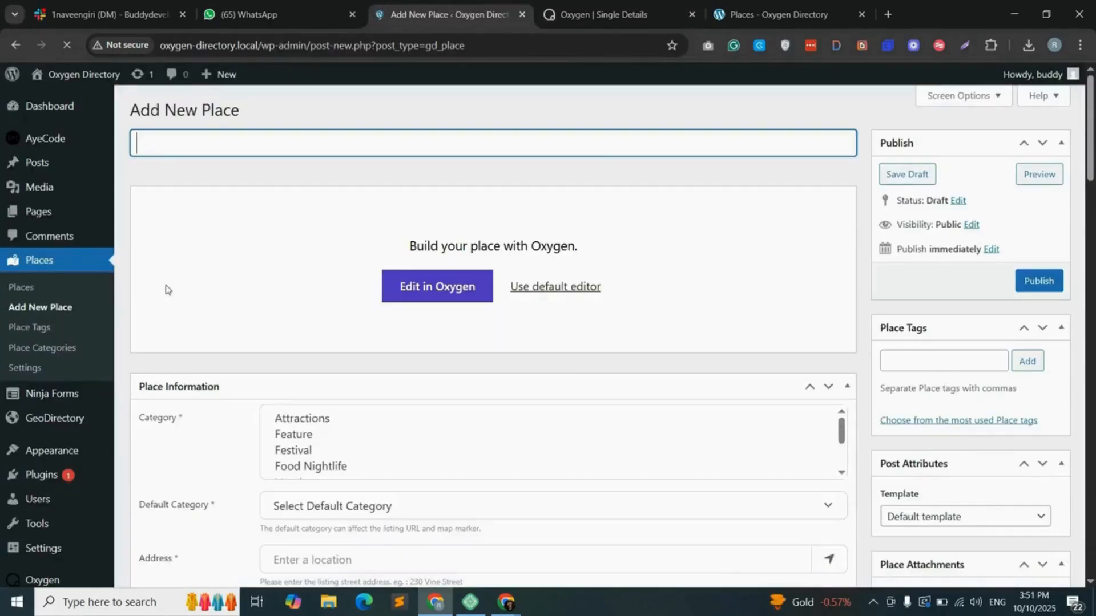
- Switch the new place to the default editor and choose gd_post_images (GD > Post Images) in its shortcode builder
left_click(581, 288)
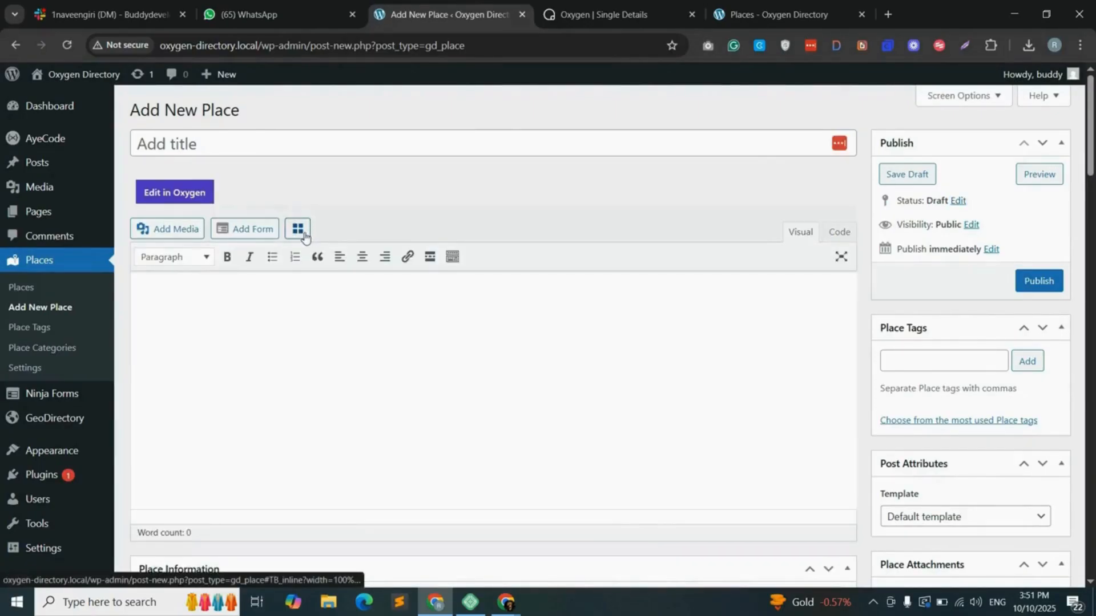
left_click(298, 230)
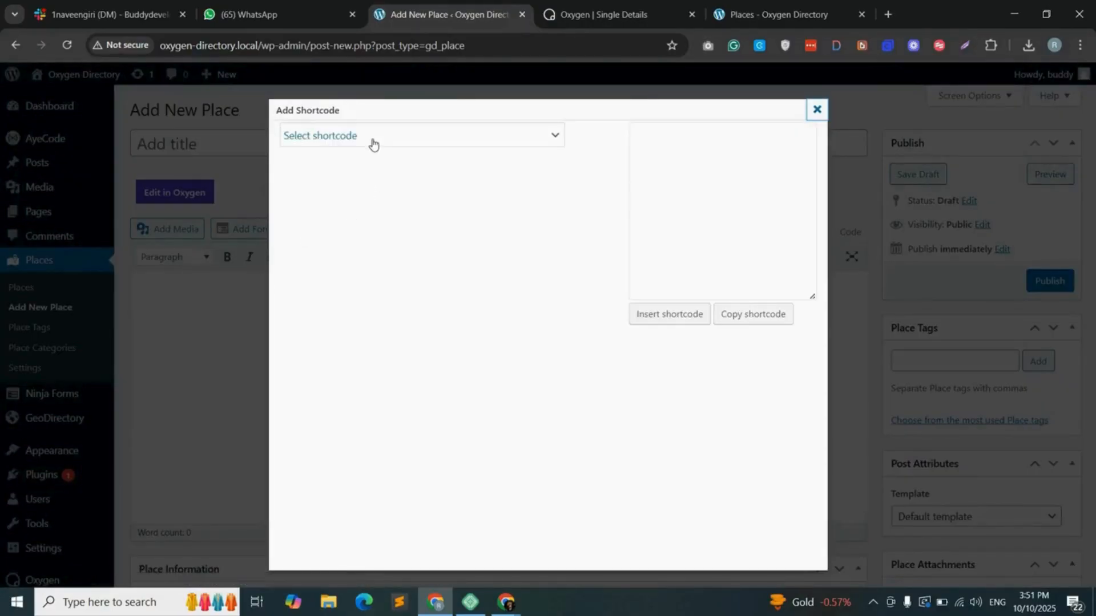
left_click(372, 138)
scroll(370, 353, "down", 5)
left_click(374, 255)
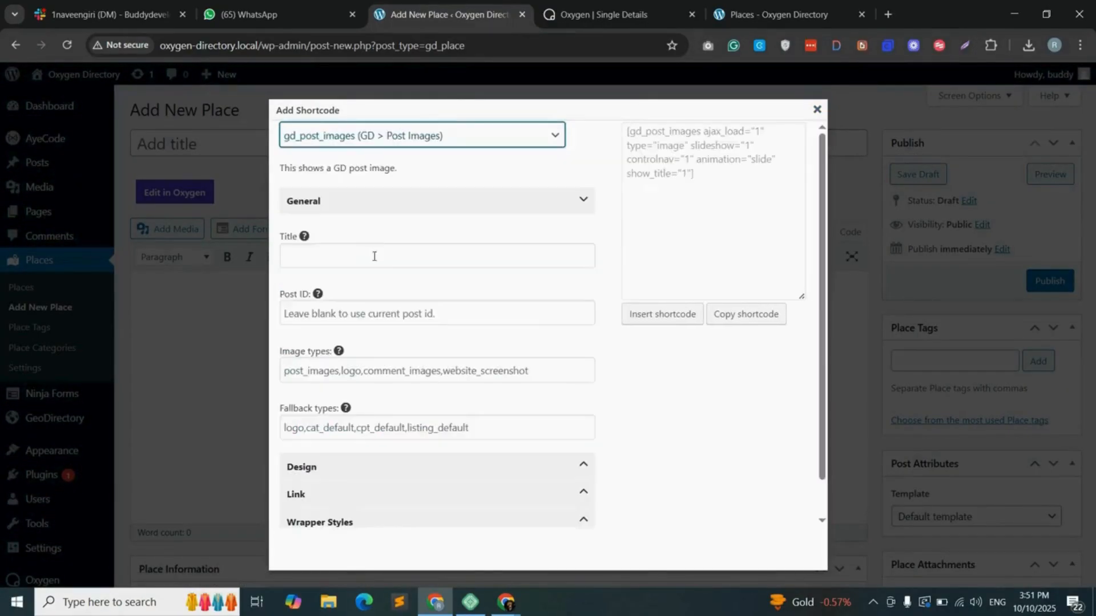
- Set the output type of the gd_post_images shortcode to Slider in its design options
scroll(365, 277, "down", 1)
left_click(382, 432)
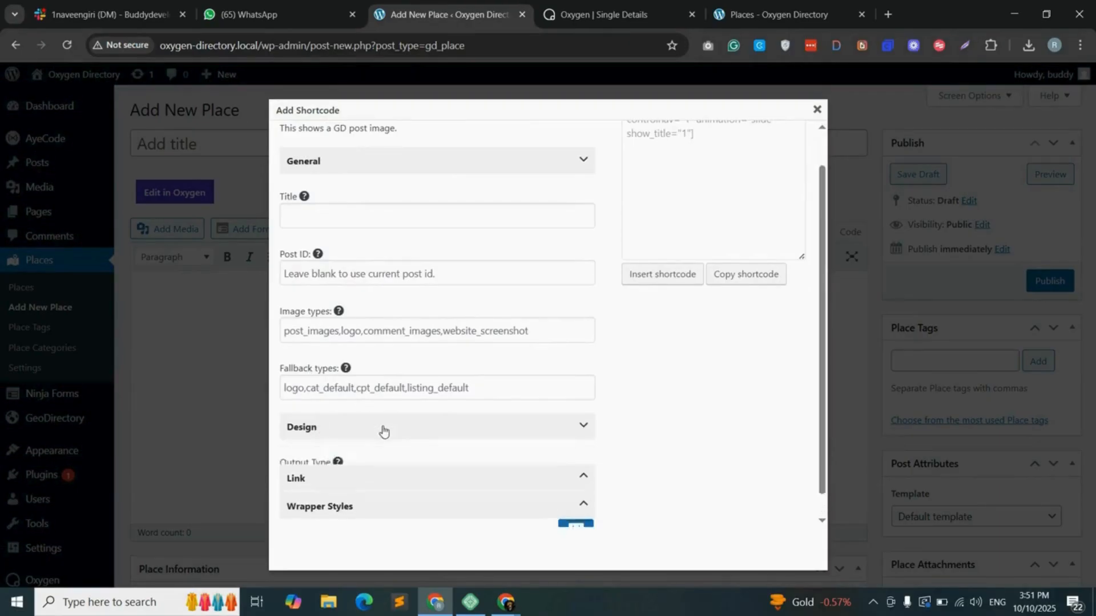
scroll(366, 416, "down", 1)
left_click(385, 424)
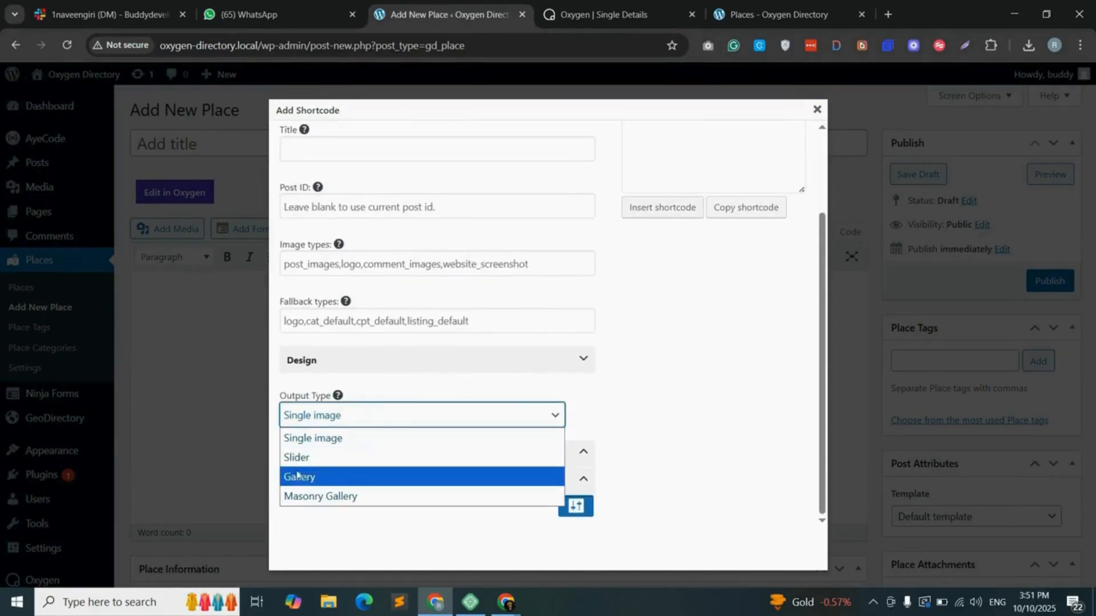
left_click(331, 457)
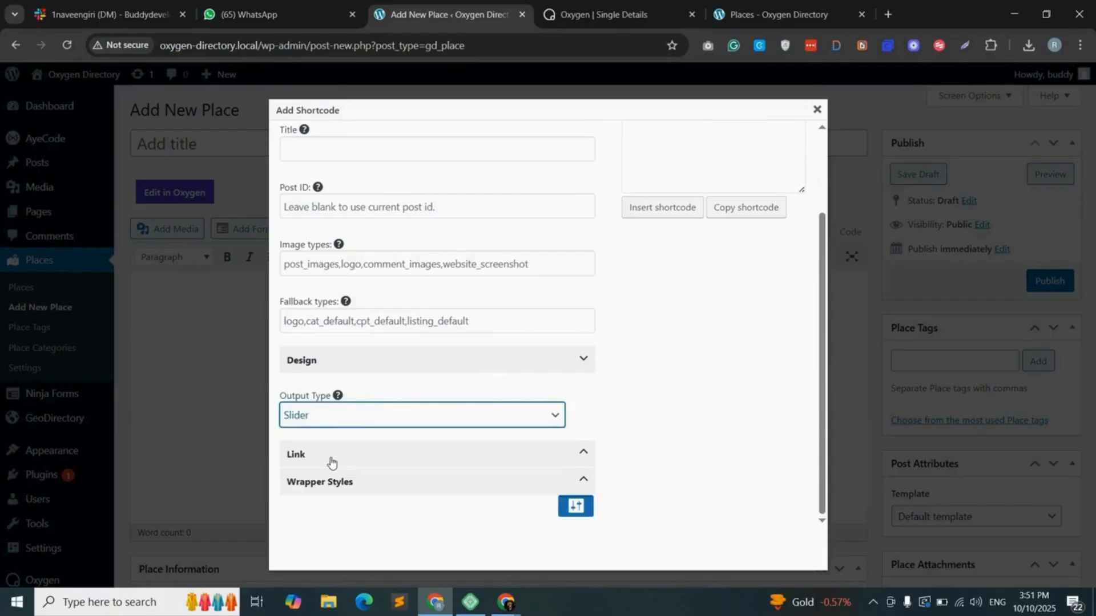
- Examine the link, wrapper style and advanced options of the post images shortcode, including slider animation and image size
left_click(396, 457)
scroll(396, 457, "down", 1)
left_click(361, 482)
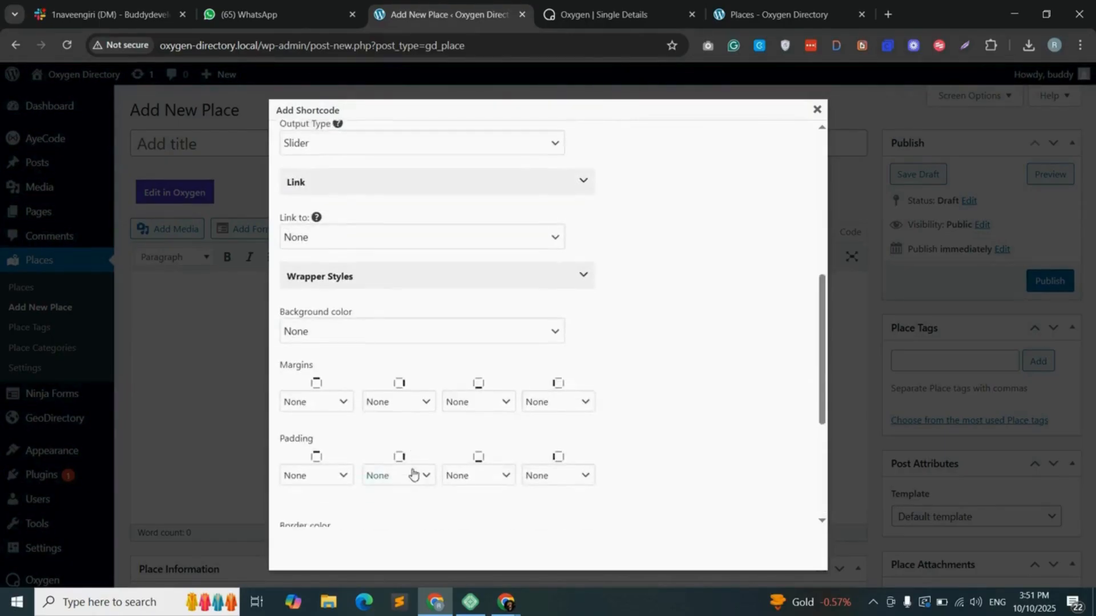
scroll(377, 433, "down", 1)
scroll(337, 354, "down", 1)
scroll(345, 416, "down", 2)
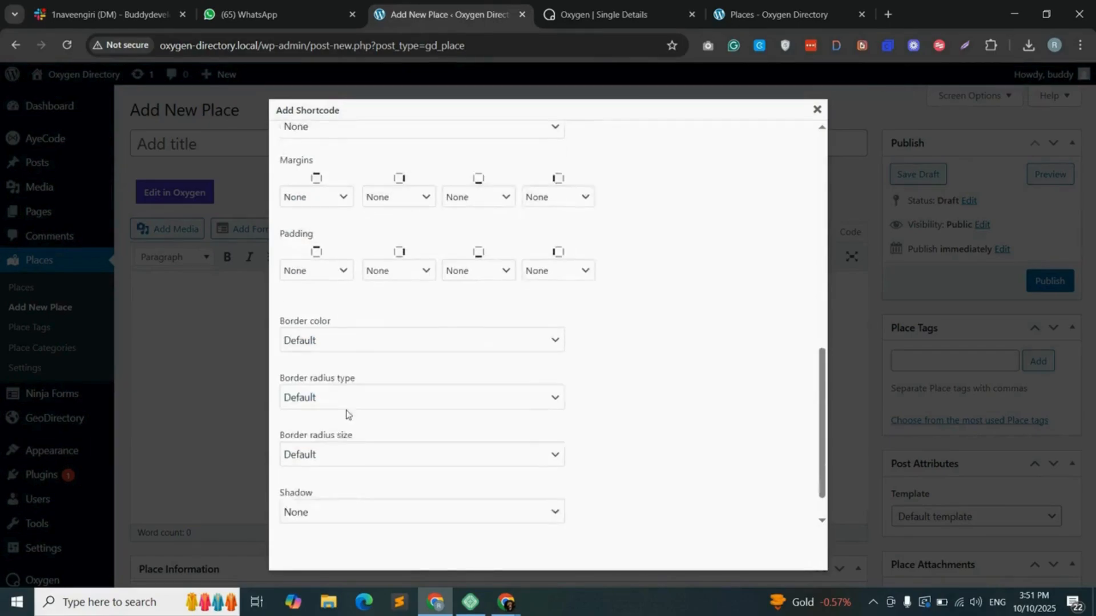
scroll(408, 460, "up", 10)
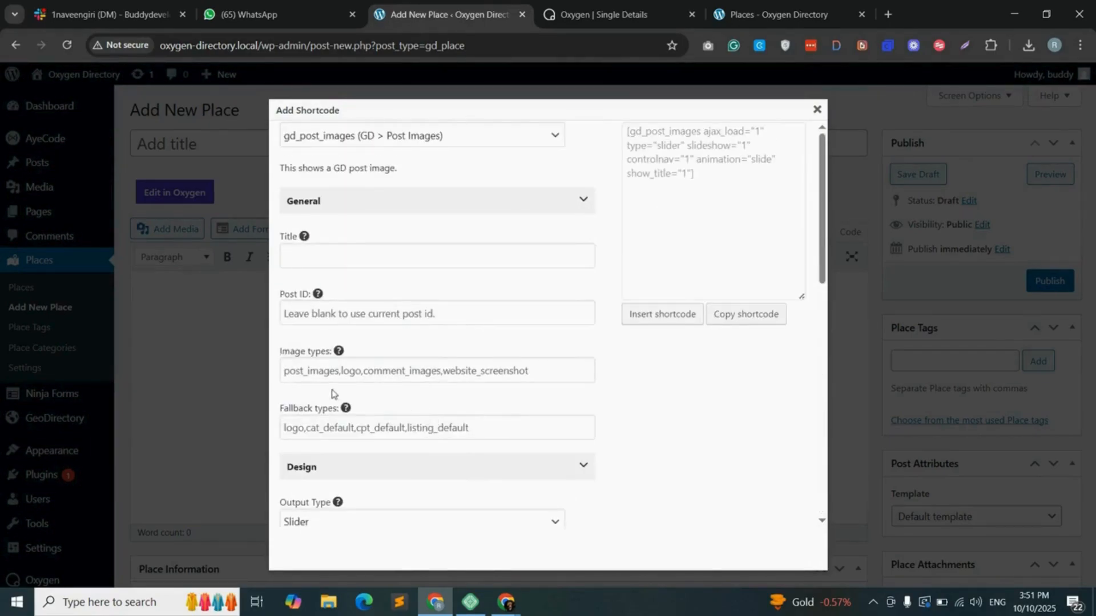
scroll(565, 468, "down", 10)
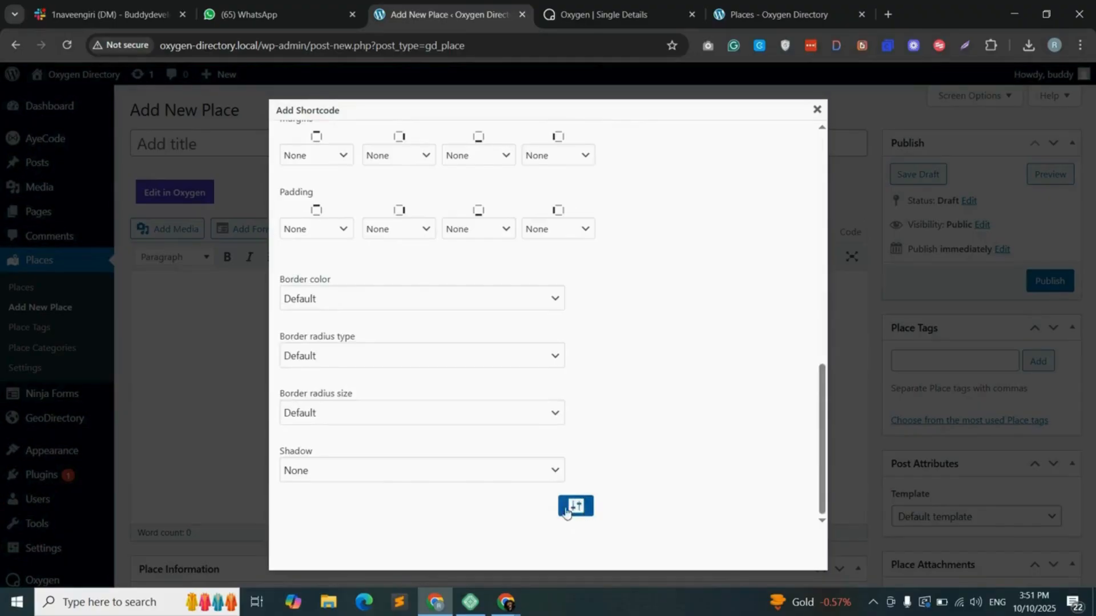
scroll(453, 369, "up", 6)
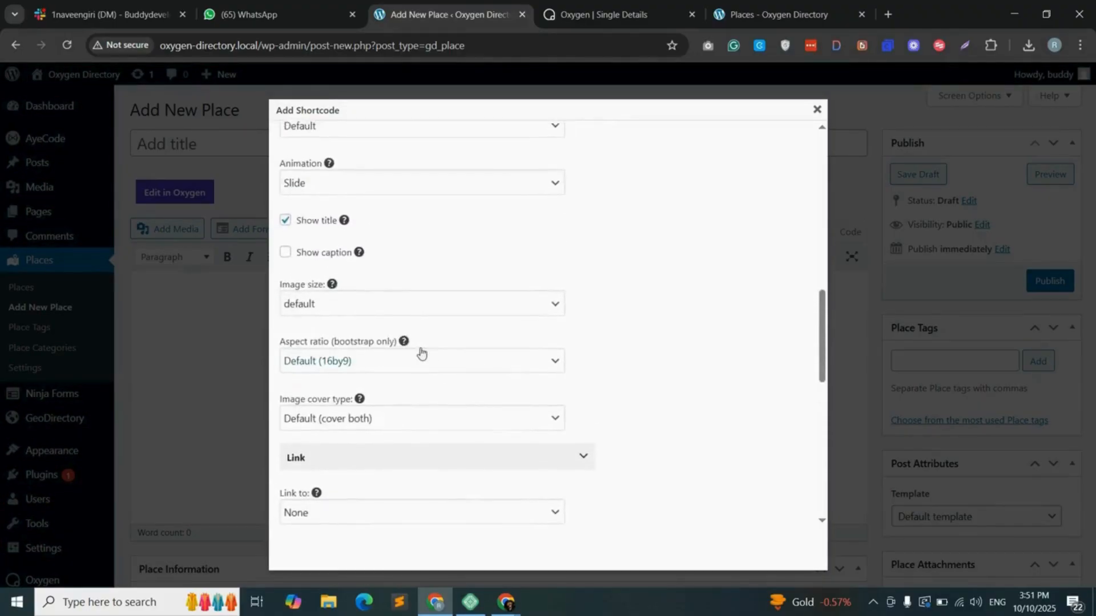
scroll(301, 264, "up", 5)
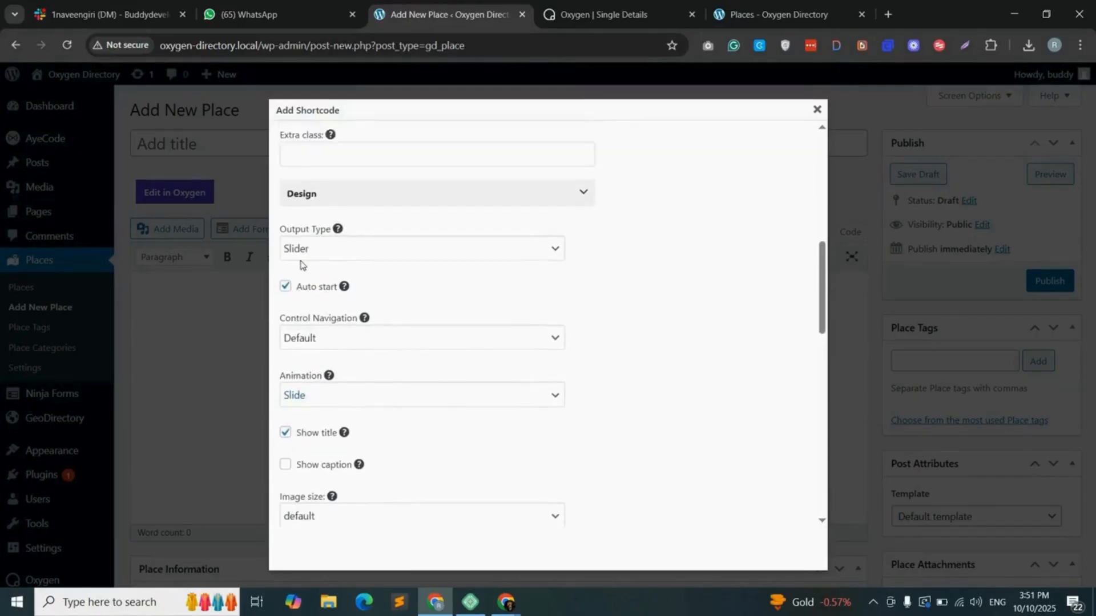
scroll(301, 264, "up", 1)
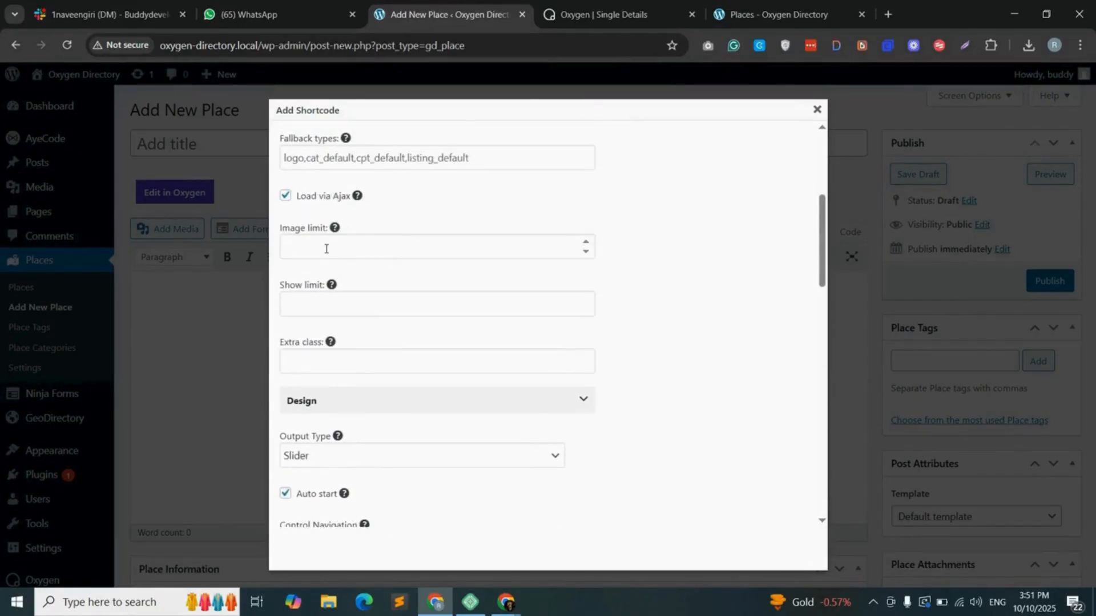
- Set the post images shortcode's show limit to 3 and leave its image limit empty
left_click(326, 249)
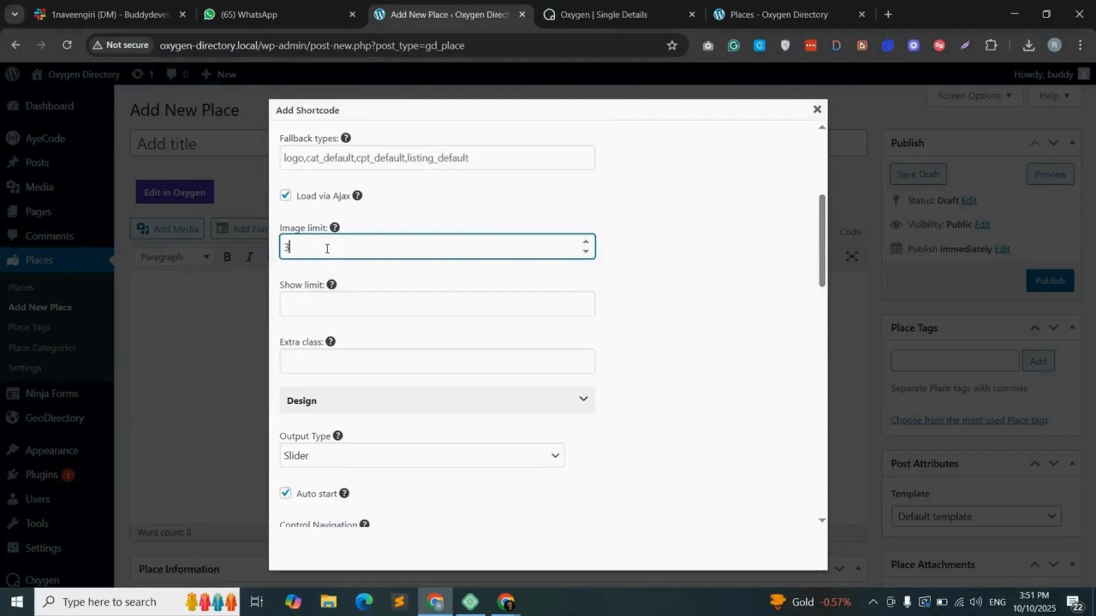
left_click(309, 306)
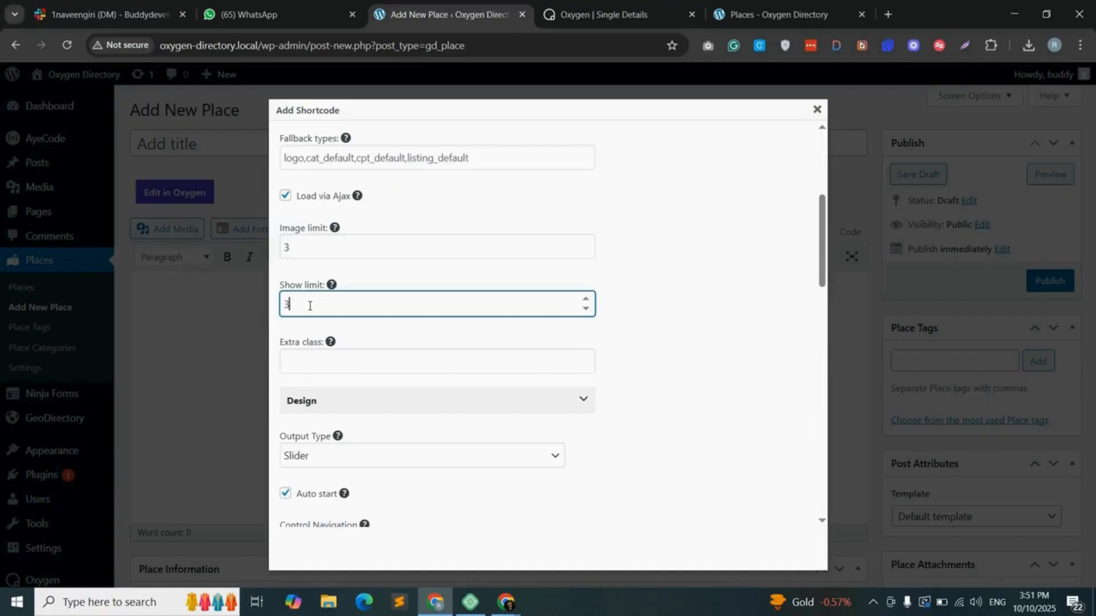
key("shift+Tab")
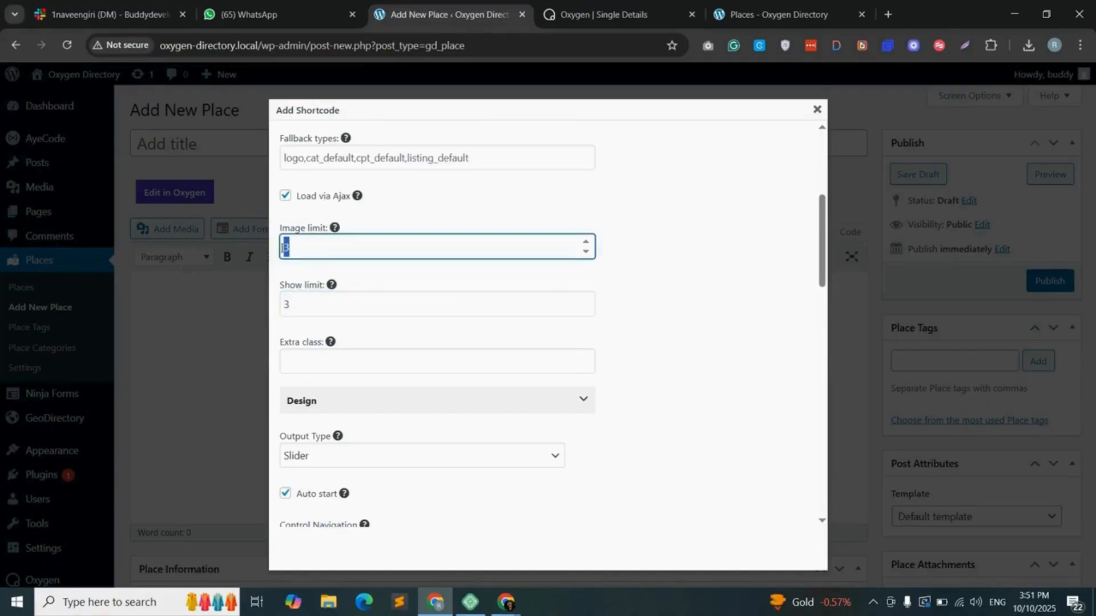
key("BackSpace")
scroll(357, 327, "down", 1)
scroll(712, 316, "up", 5)
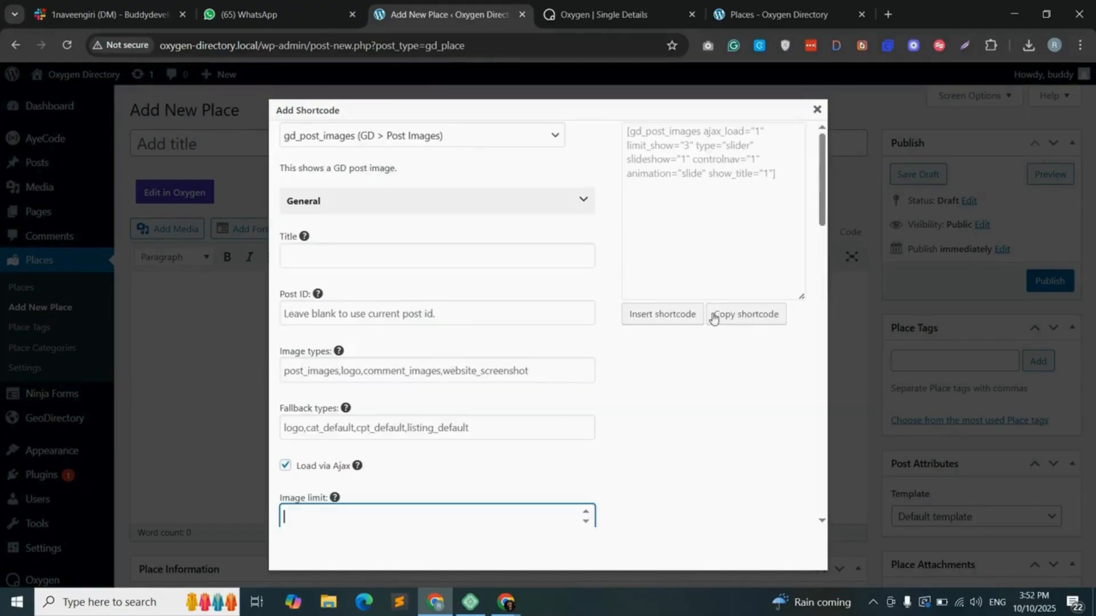
- Copy the generated gd_post_images slider shortcode and paste it into the Shortcode element of the Single Details template
left_click(752, 321)
left_click(668, 165)
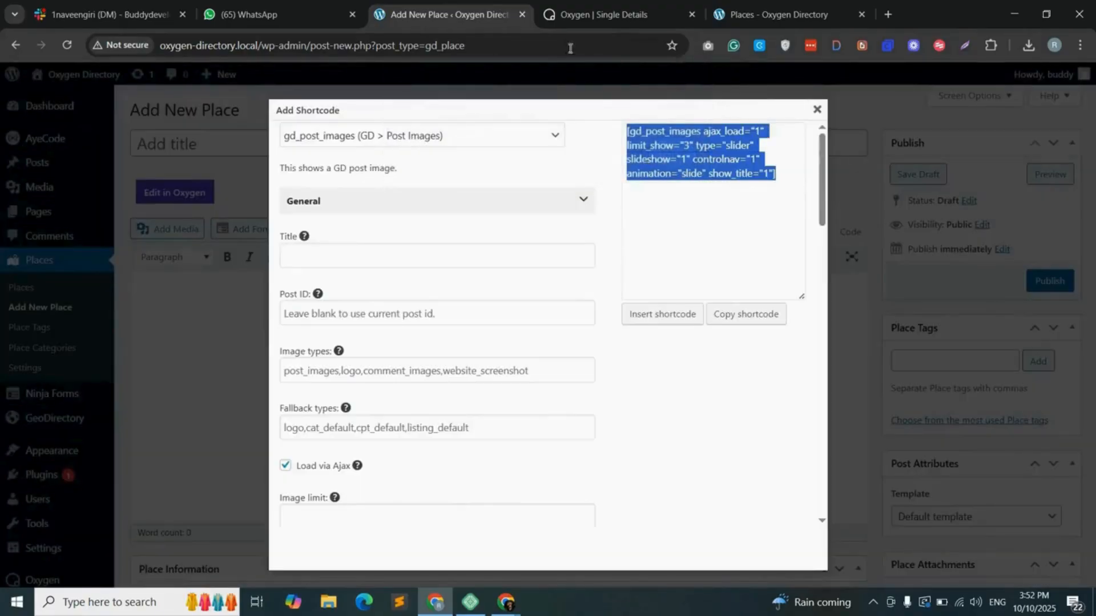
left_click(565, 12)
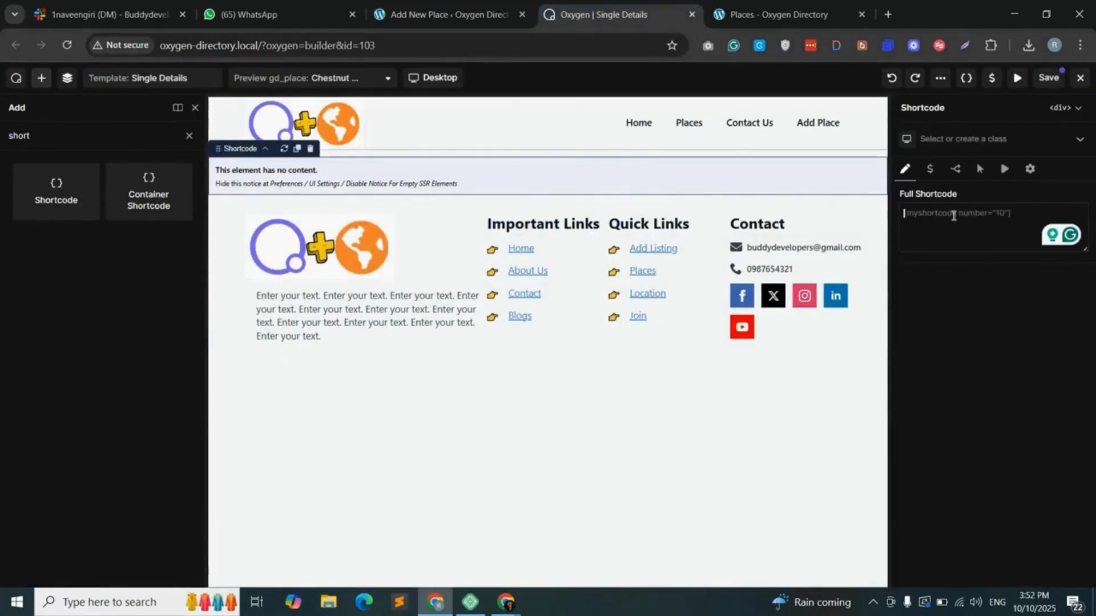
right_click(953, 216)
left_click(822, 378)
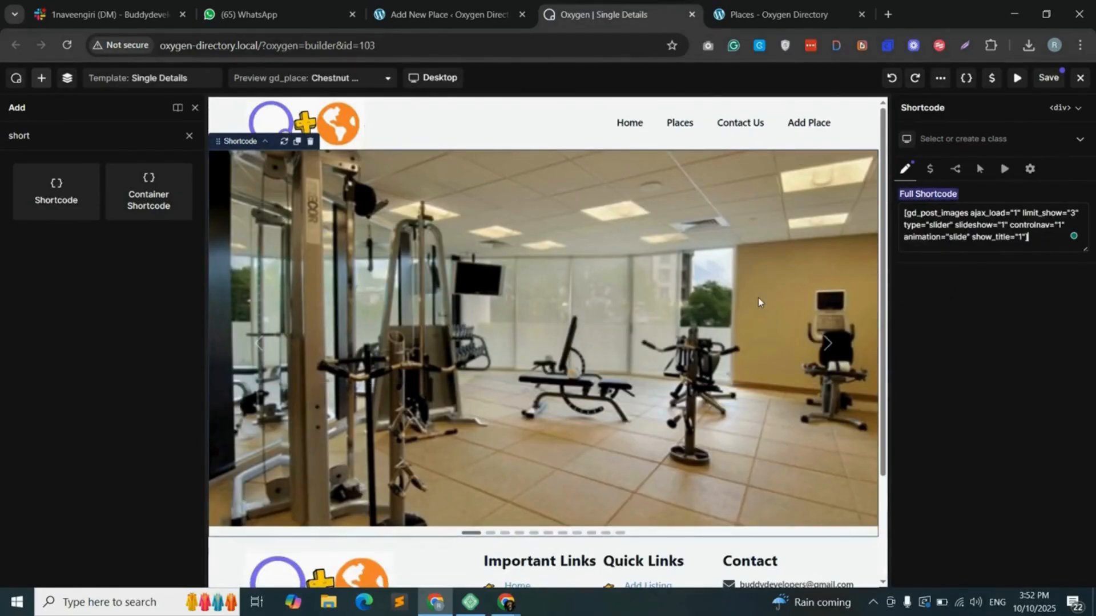
- Open the Best Western Center City Hotel listing on the site and check its image slider by advancing the slides
left_click(762, 14)
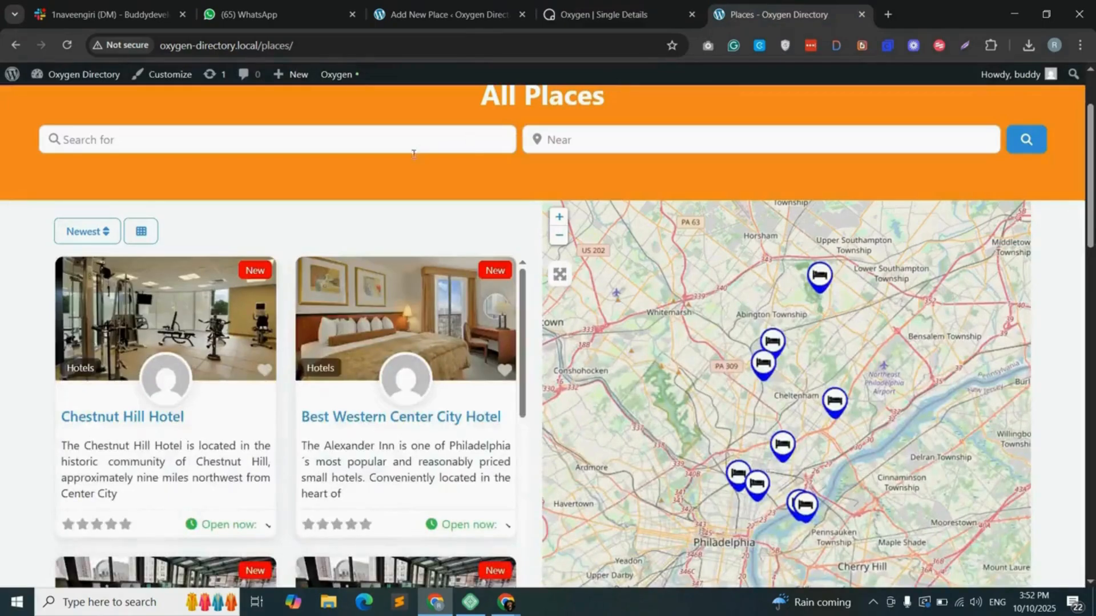
left_click(415, 422)
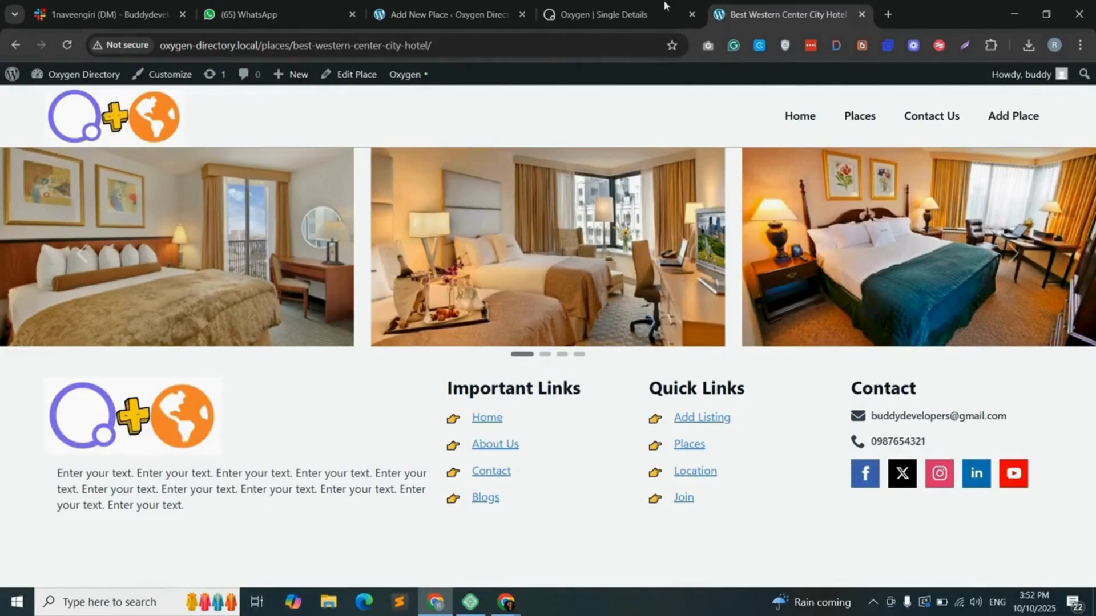
left_click(628, 14)
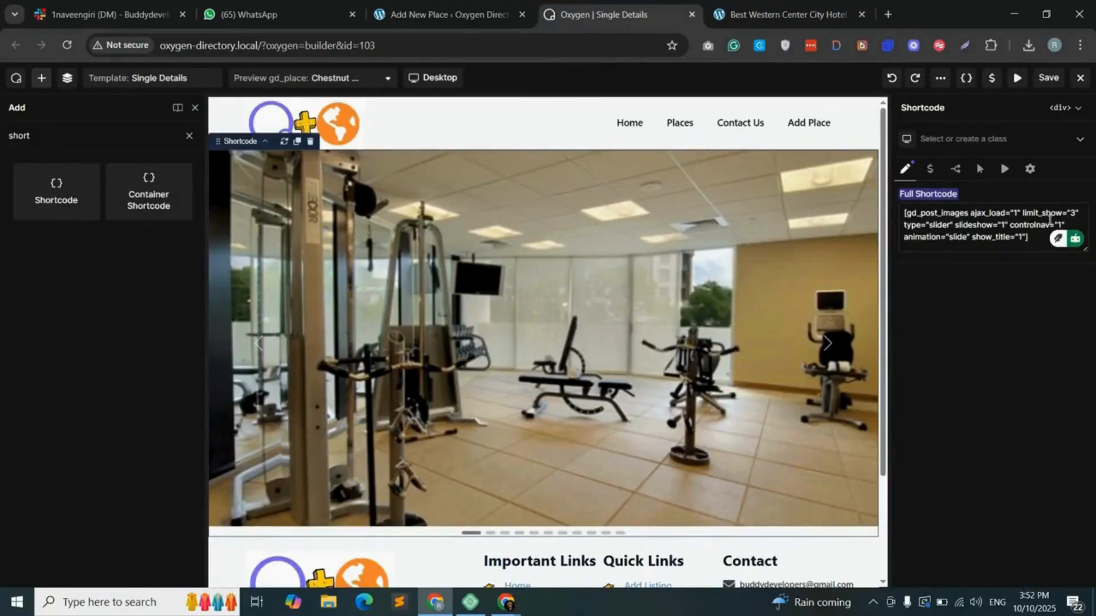
left_click(752, 15)
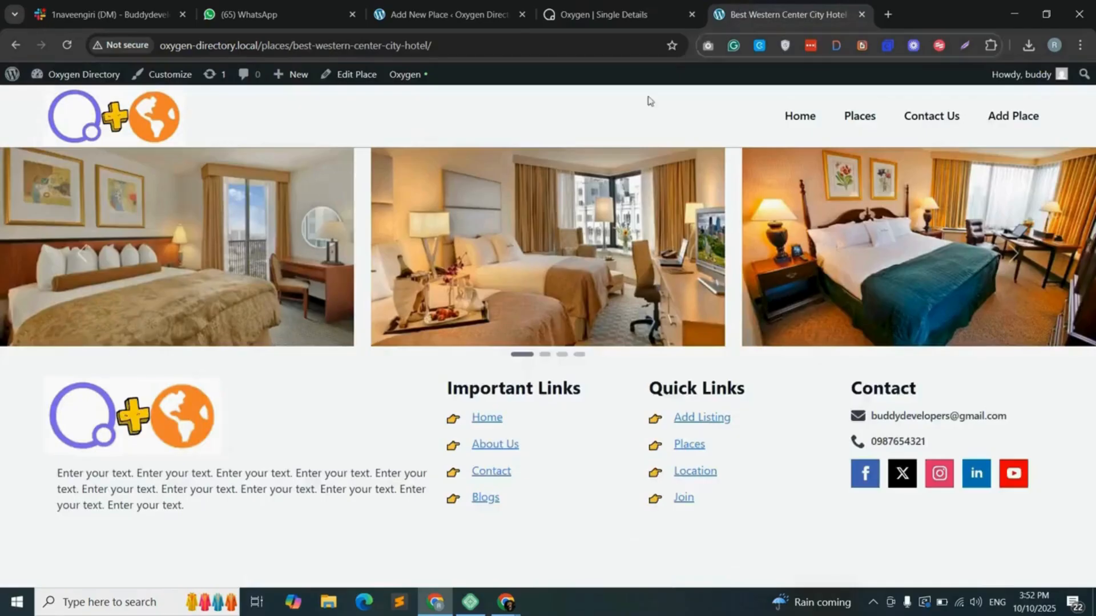
left_click(1016, 255)
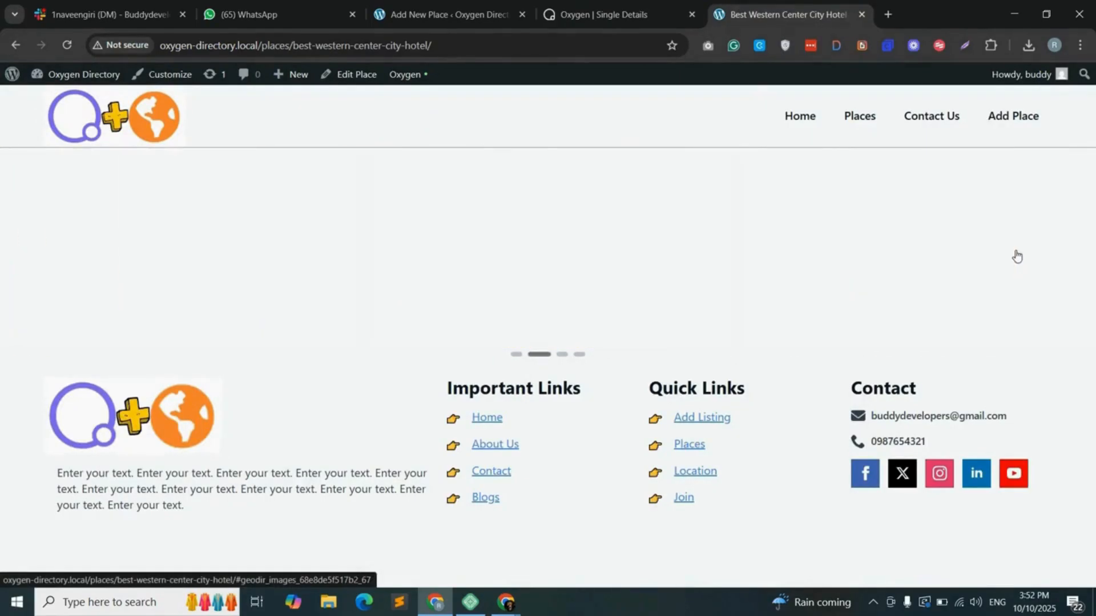
left_click(1016, 256)
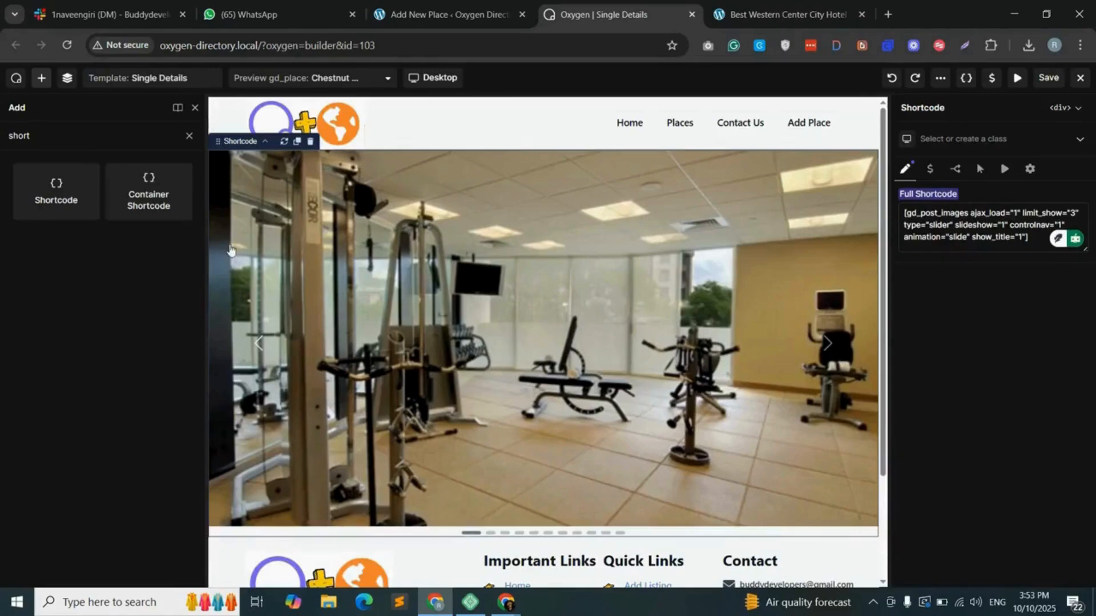
- Add a Container element below the image slider shortcode inside the template's main container
left_click(193, 136)
left_click_drag(50, 218, 383, 529)
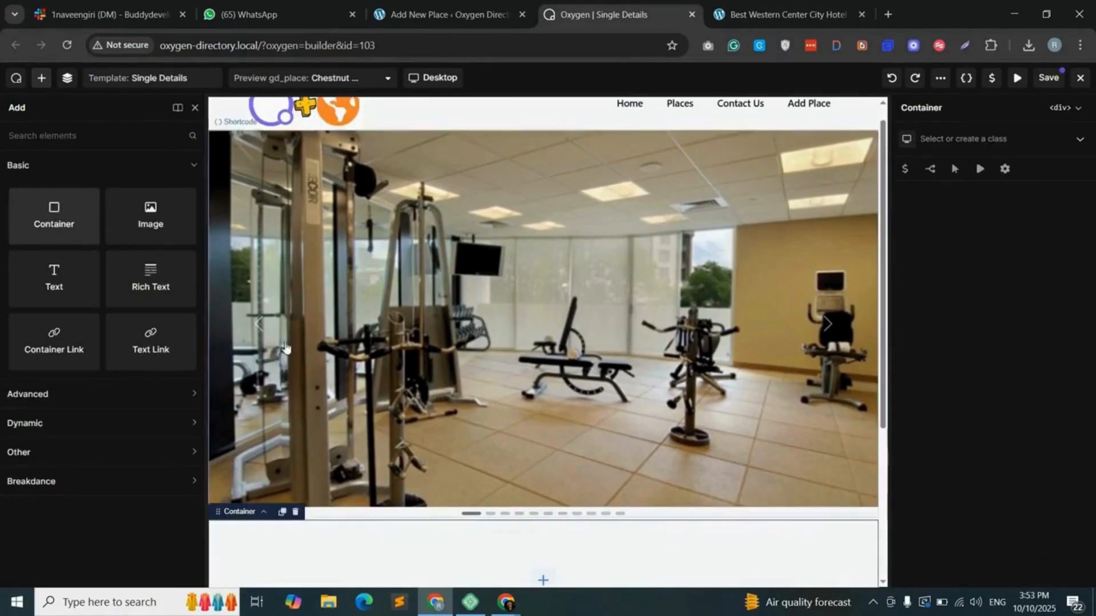
left_click(67, 78)
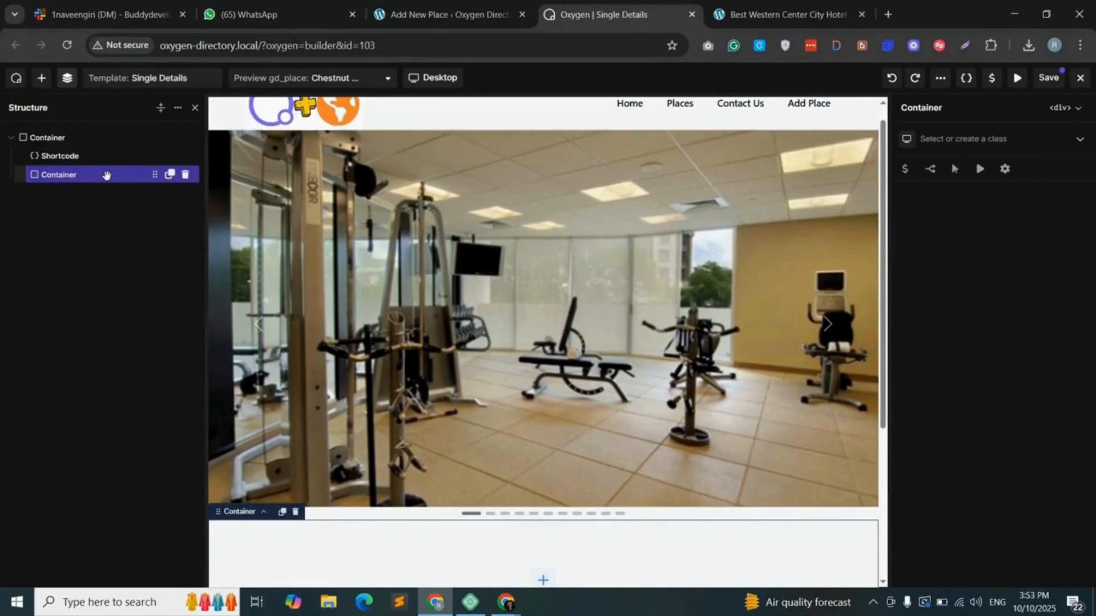
- Add a Heading element inside the empty container below the image slider
scroll(468, 366, "down", 2)
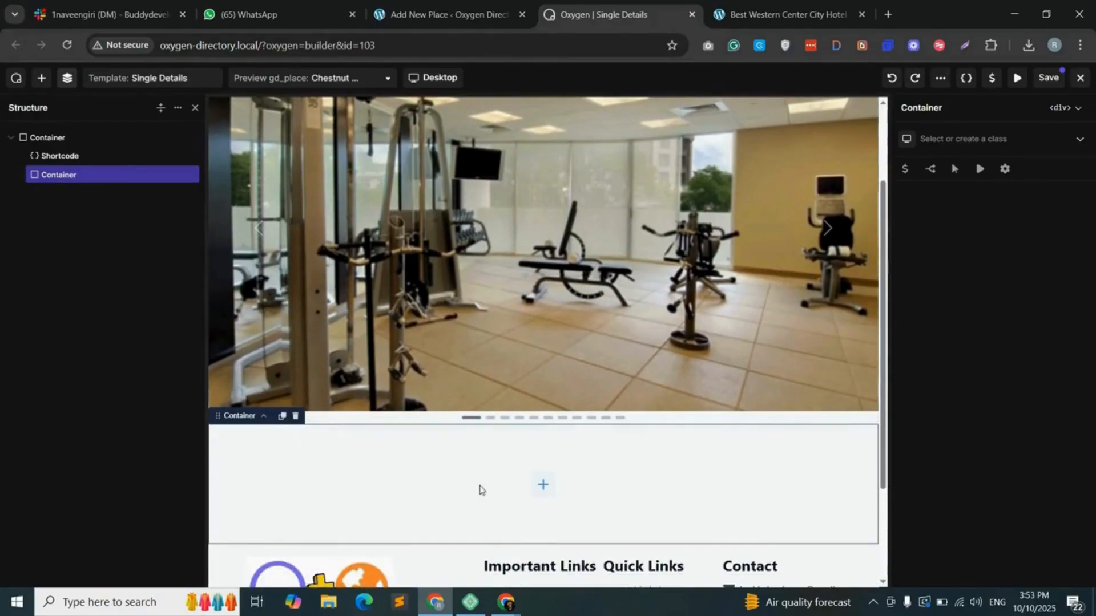
left_click(542, 485)
type("he")
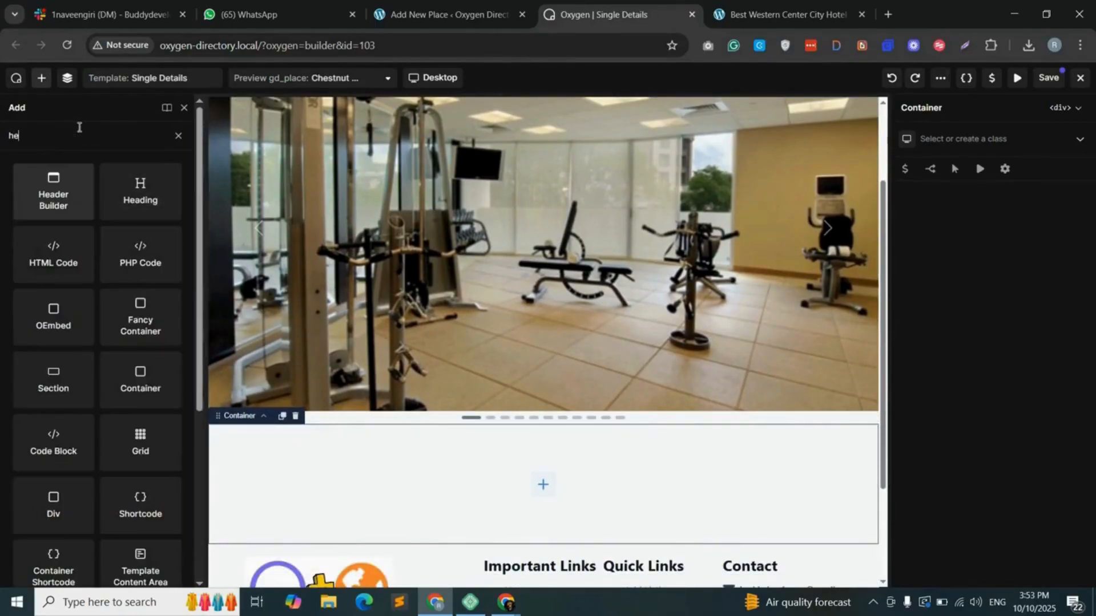
type("ad")
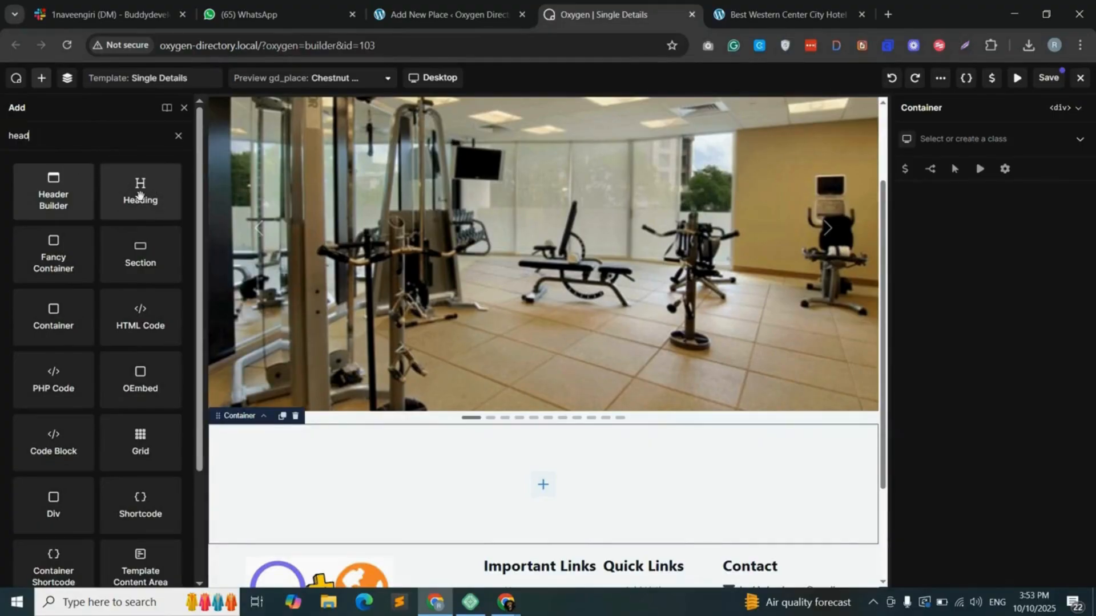
left_click_drag(139, 195, 560, 479)
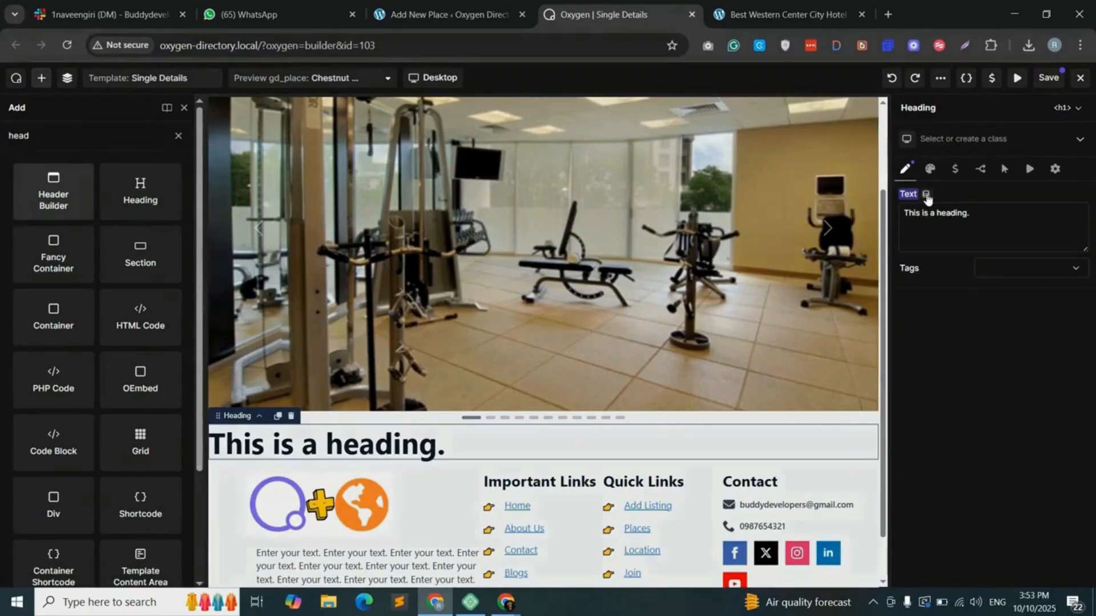
- Bind the heading's text to the dynamic Post Title and set its tag to h2
left_click(926, 197)
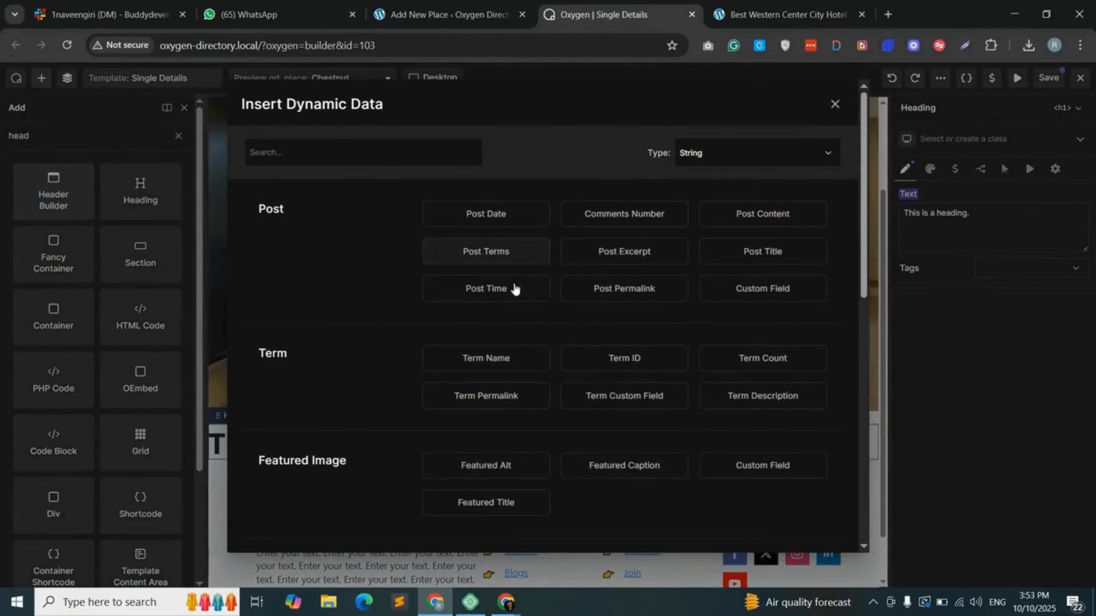
left_click(755, 266)
left_click(1027, 241)
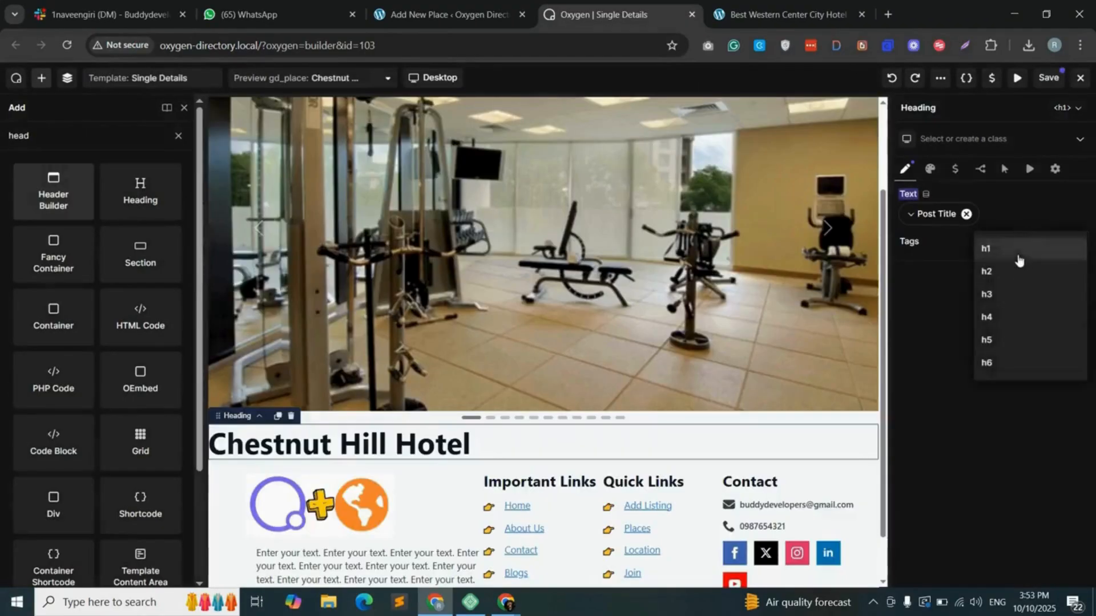
left_click(1000, 274)
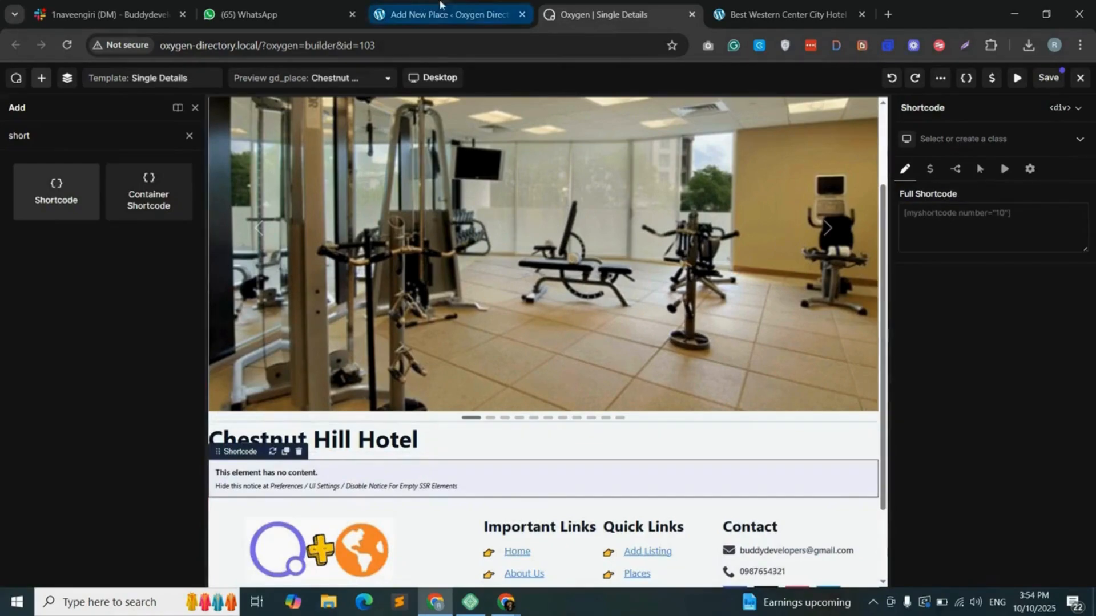
- Choose the gd_post_rating shortcode in the Add New Place page's shortcode generator and keep its style at All
left_click(450, 6)
left_click(471, 145)
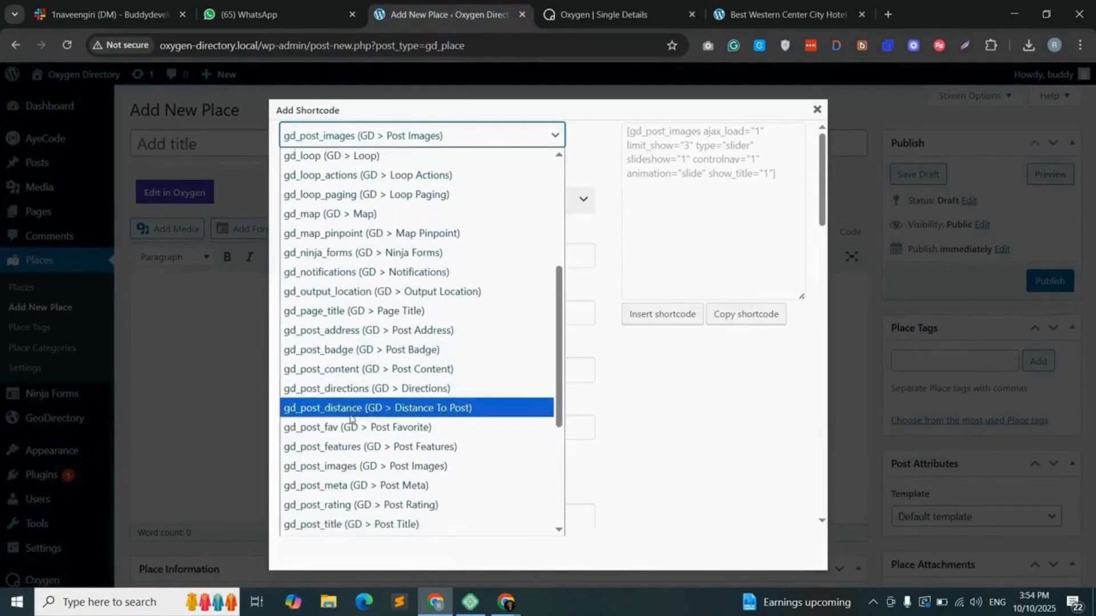
scroll(343, 428, "down", 1)
left_click(320, 488)
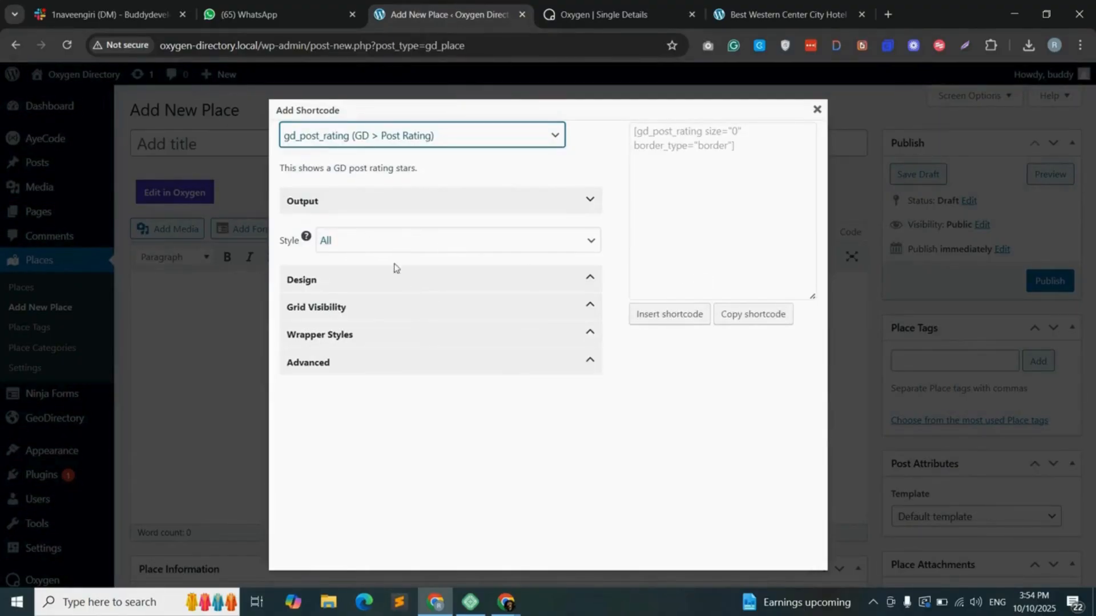
left_click(391, 246)
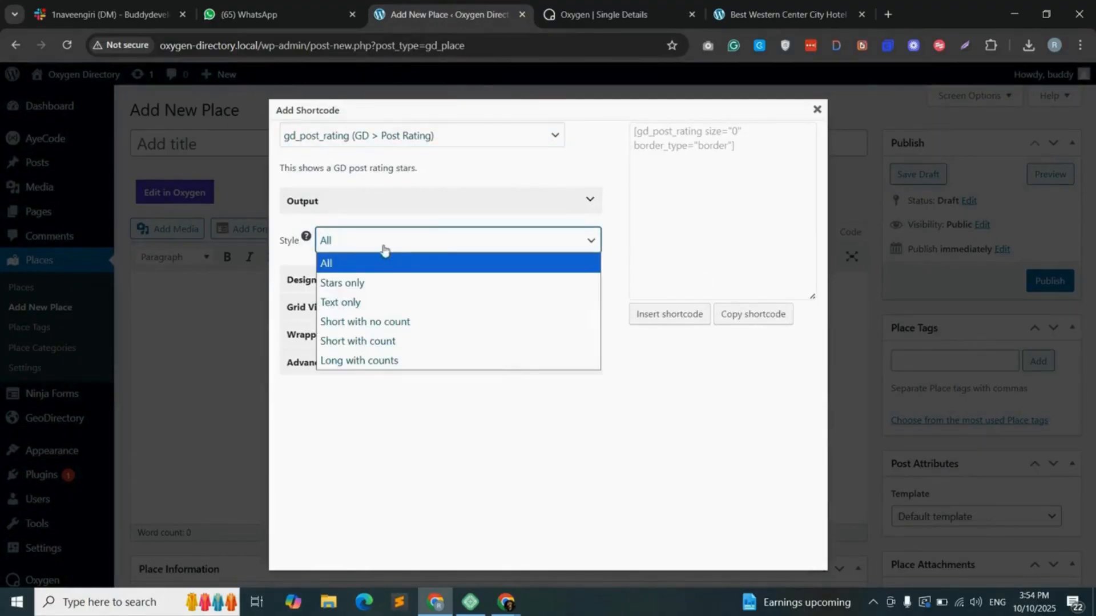
left_click(434, 222)
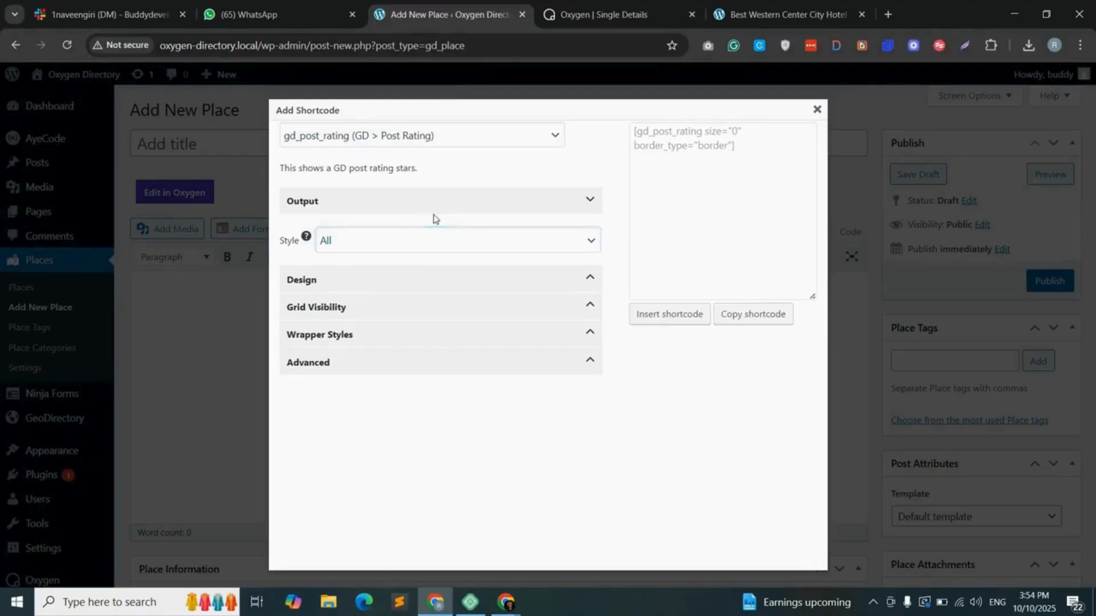
- Set the border color of the post rating shortcode's wrapper to None
left_click(370, 280)
scroll(343, 371, "down", 10)
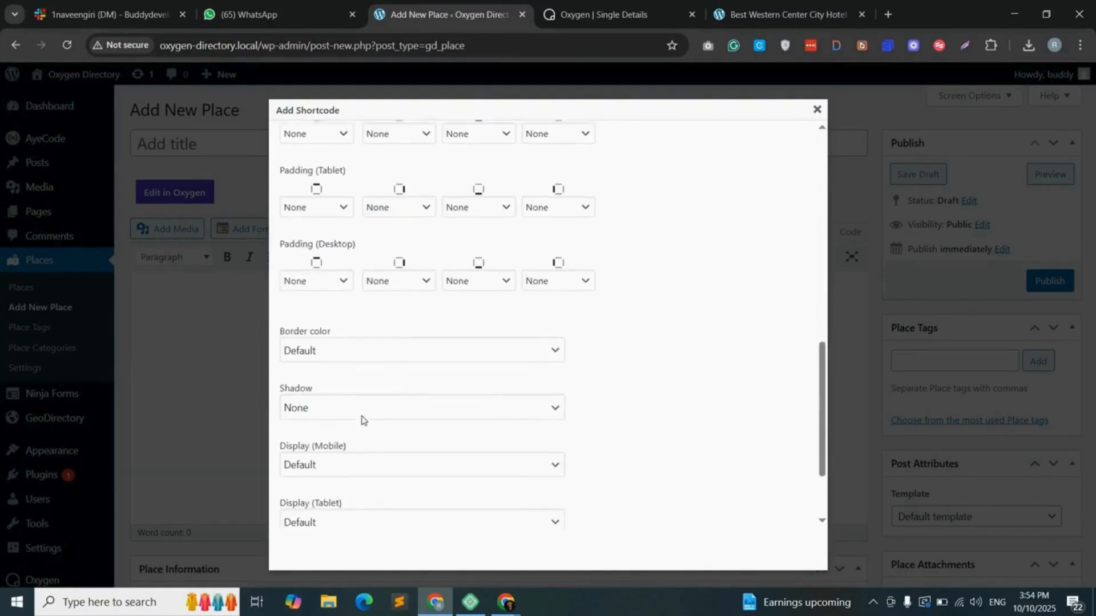
left_click(337, 324)
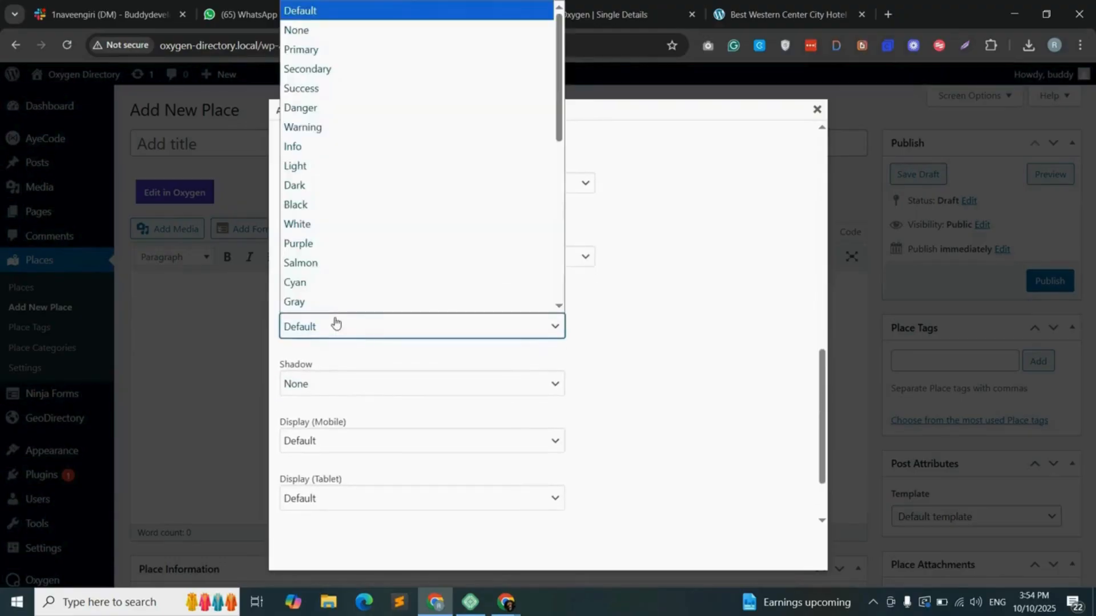
left_click(329, 31)
scroll(714, 329, "up", 10)
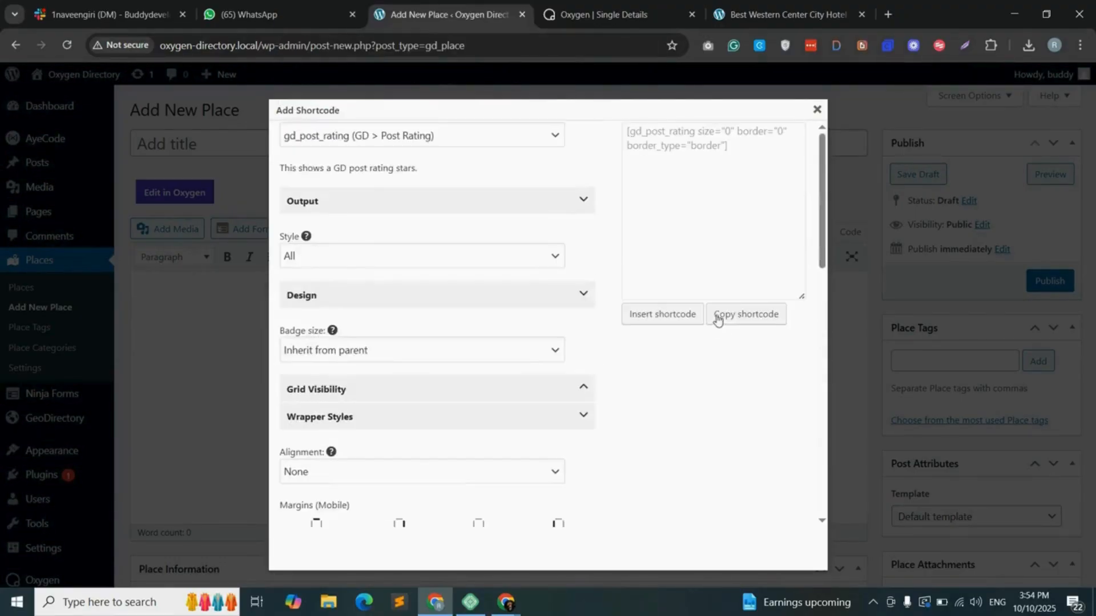
- Copy the generated gd_post_rating shortcode and paste it into the empty Shortcode element below the heading in the Single Details template
left_click(749, 315)
left_click(667, 154)
left_click(555, 6)
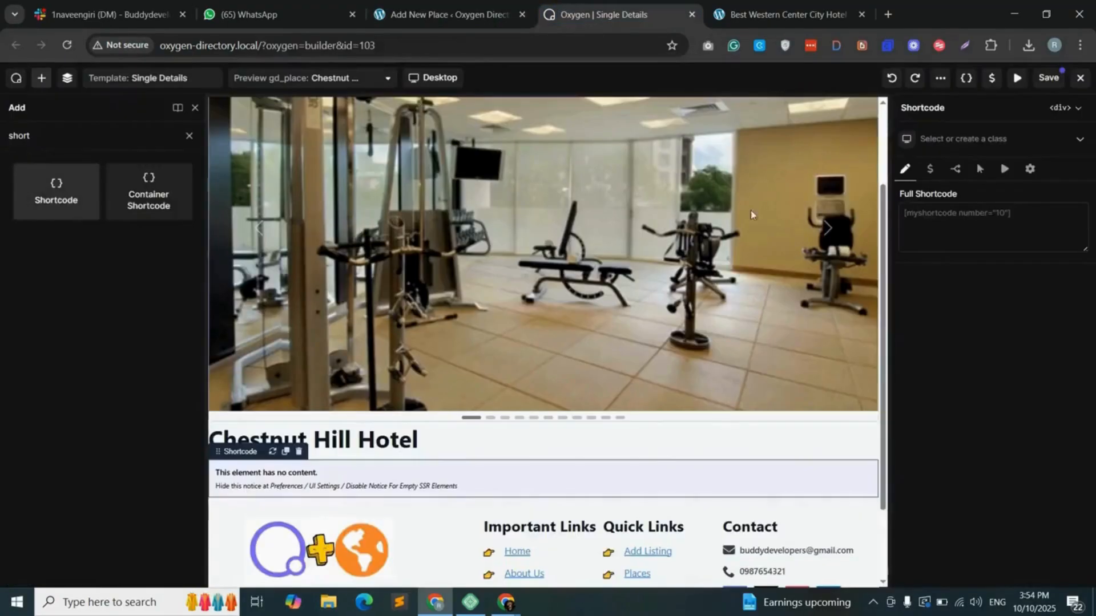
right_click(937, 216)
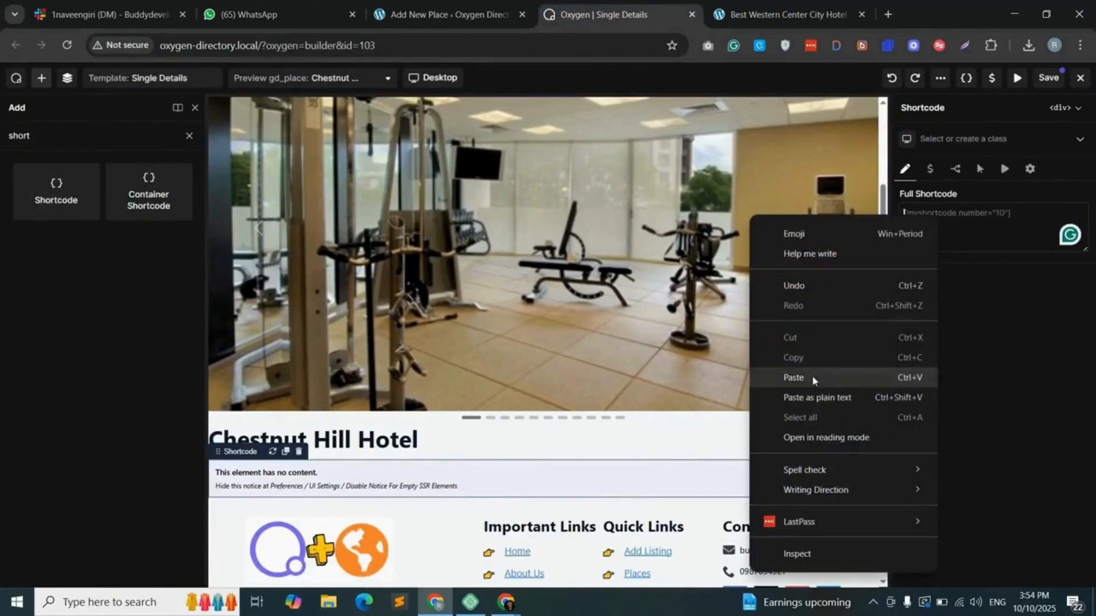
left_click(811, 375)
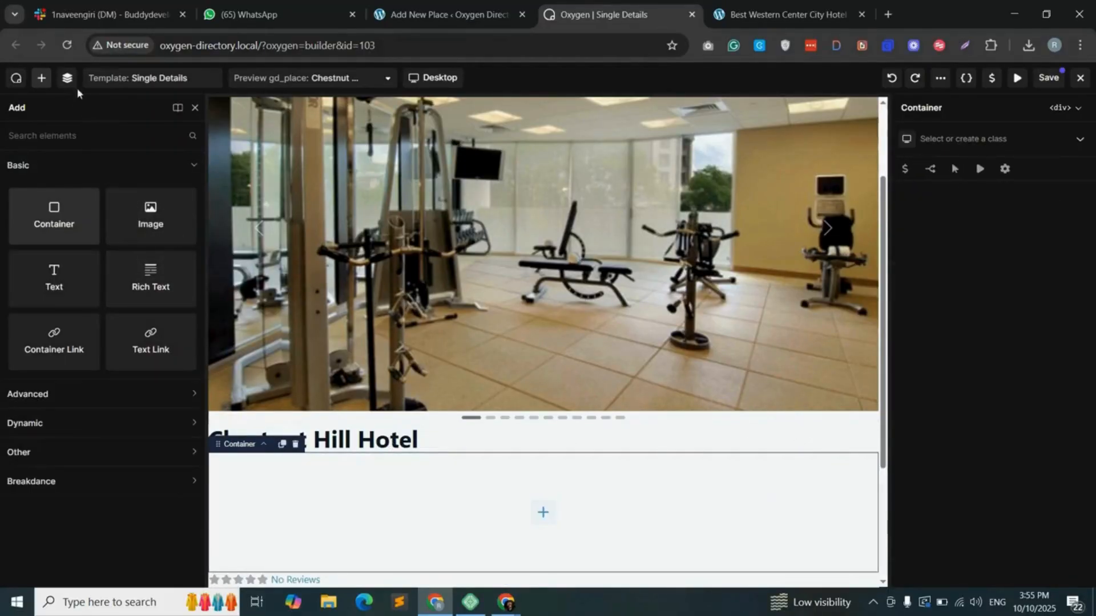
- Duplicate the empty container below the heading and move the heading into the first of the two containers
left_click(66, 77)
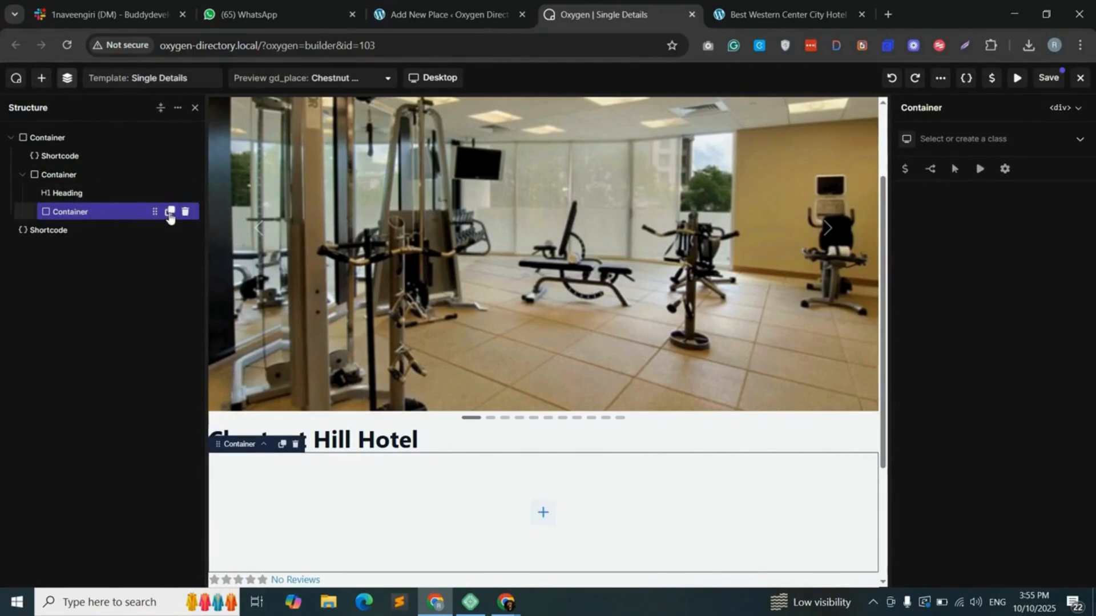
left_click(170, 213)
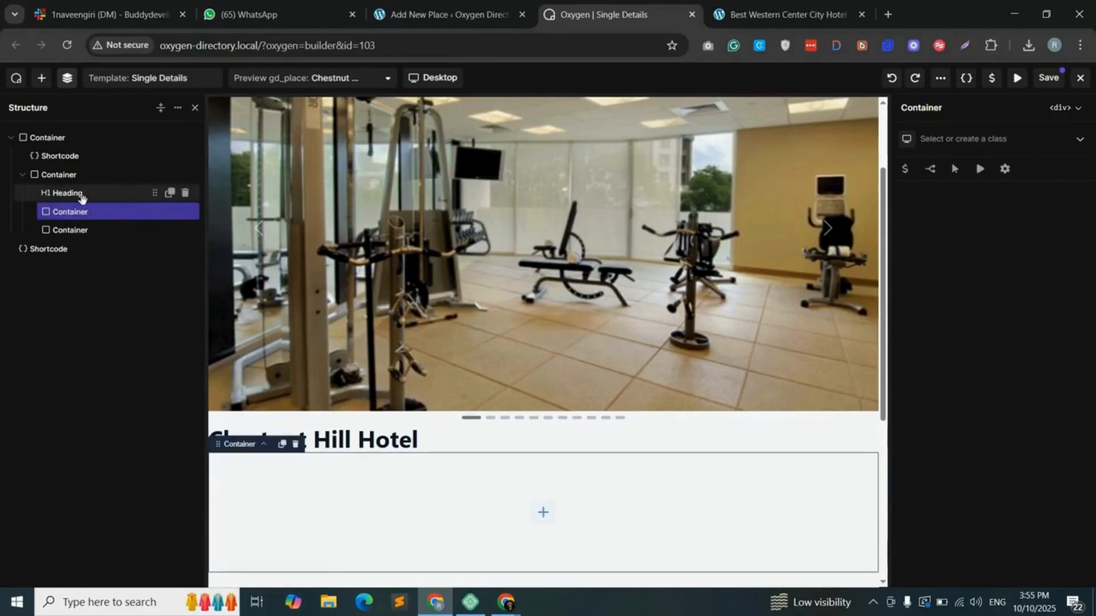
left_click_drag(80, 197, 99, 210)
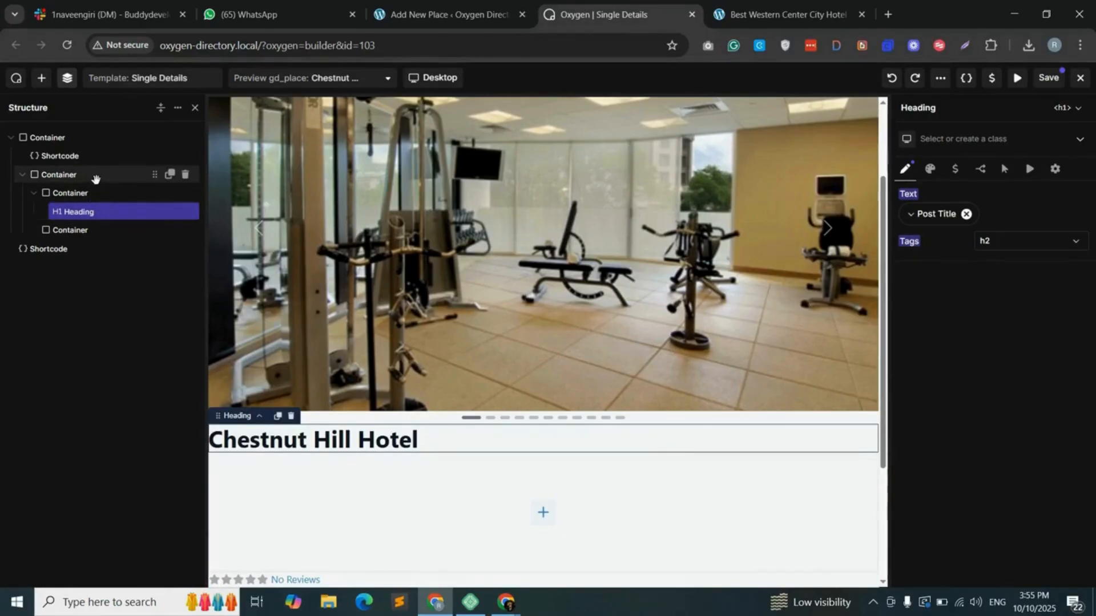
- Create the class post-heading-fav on the container that wraps both inner containers and set its display to Flex
left_click(95, 179)
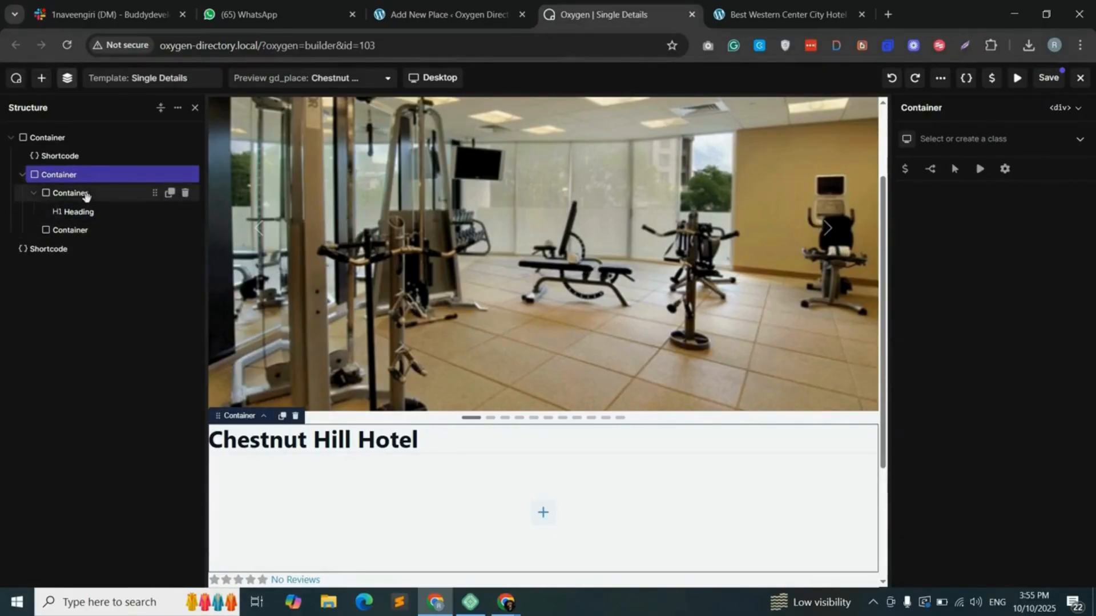
left_click(963, 139)
key("ctrl+v")
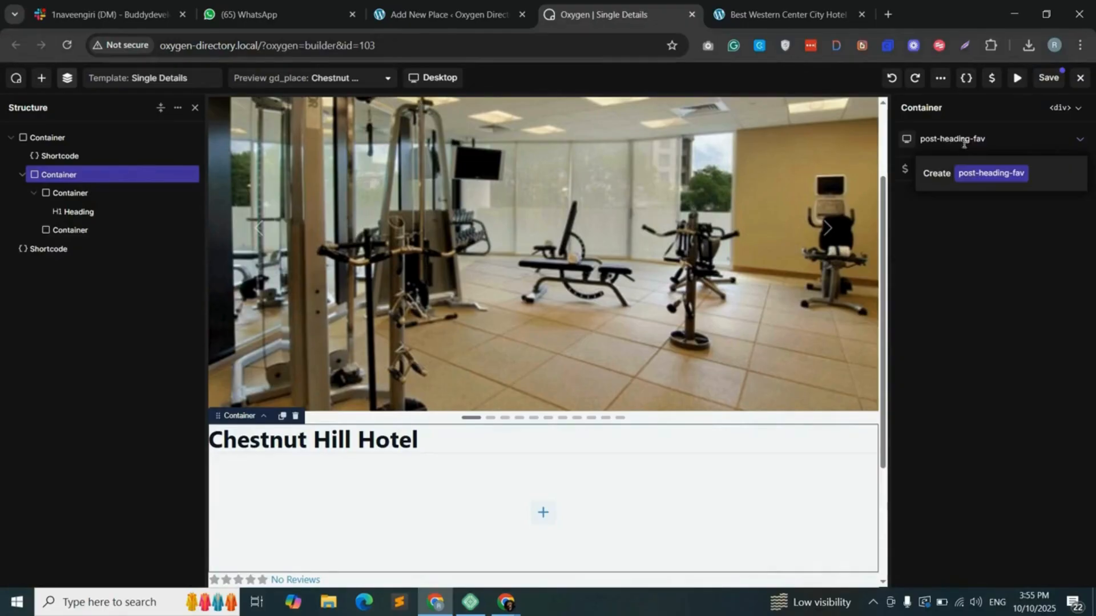
left_click(986, 176)
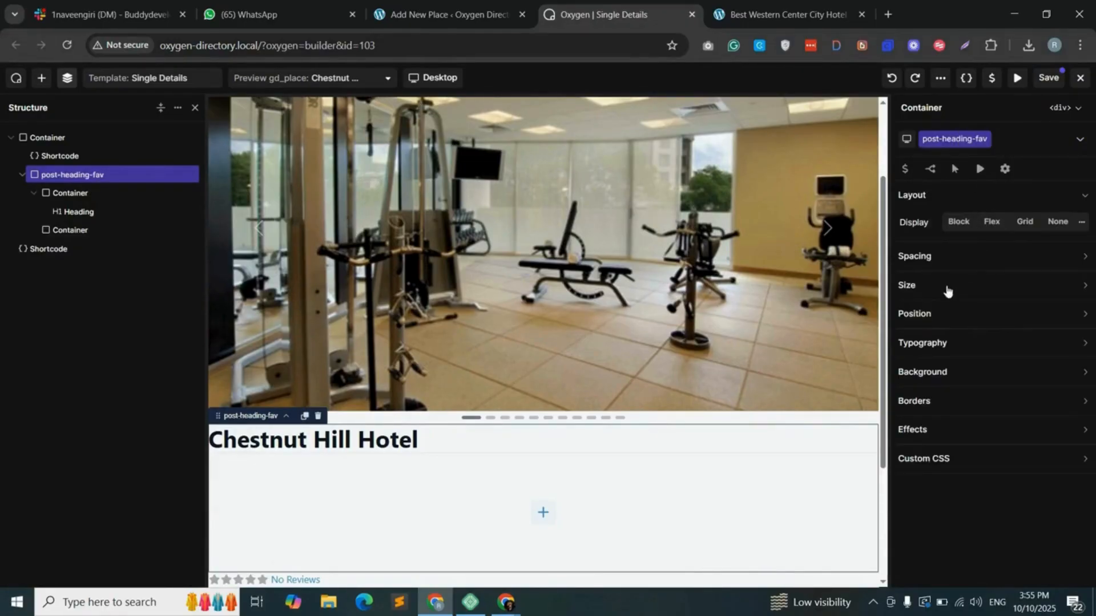
left_click(991, 222)
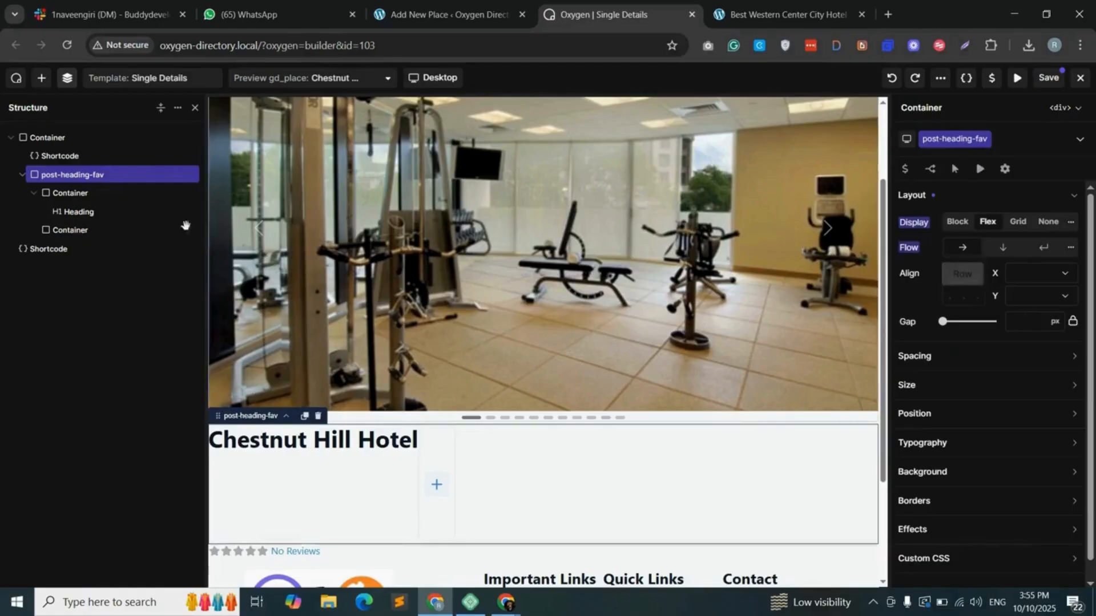
- Create the class post-heading-col on the container holding the heading and set its width to 80%
left_click(70, 193)
left_click(966, 141)
type("post-heading-col")
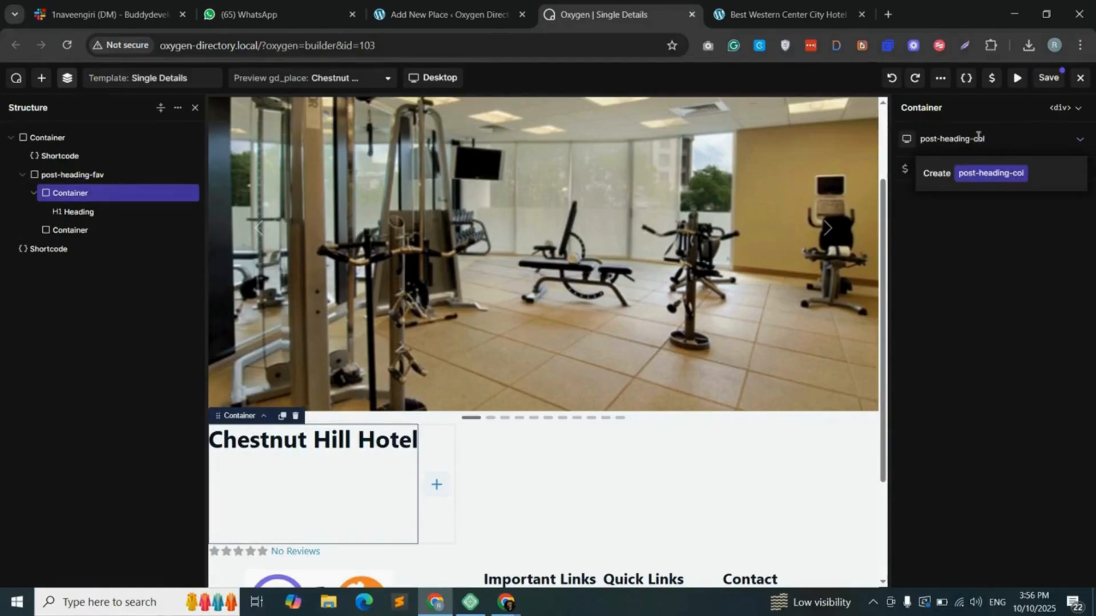
left_click(996, 178)
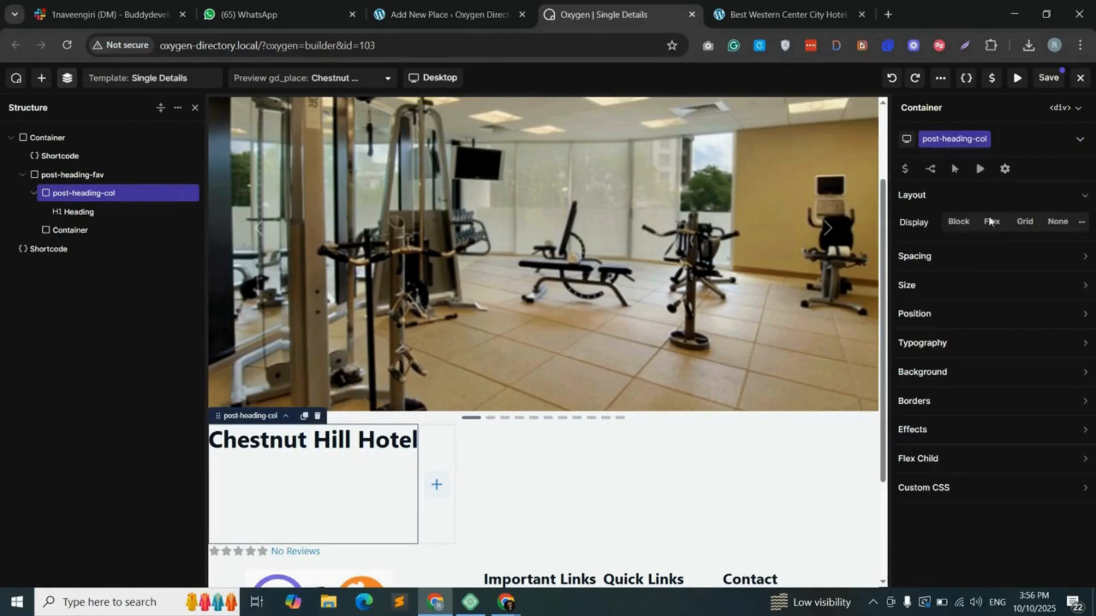
left_click(937, 289)
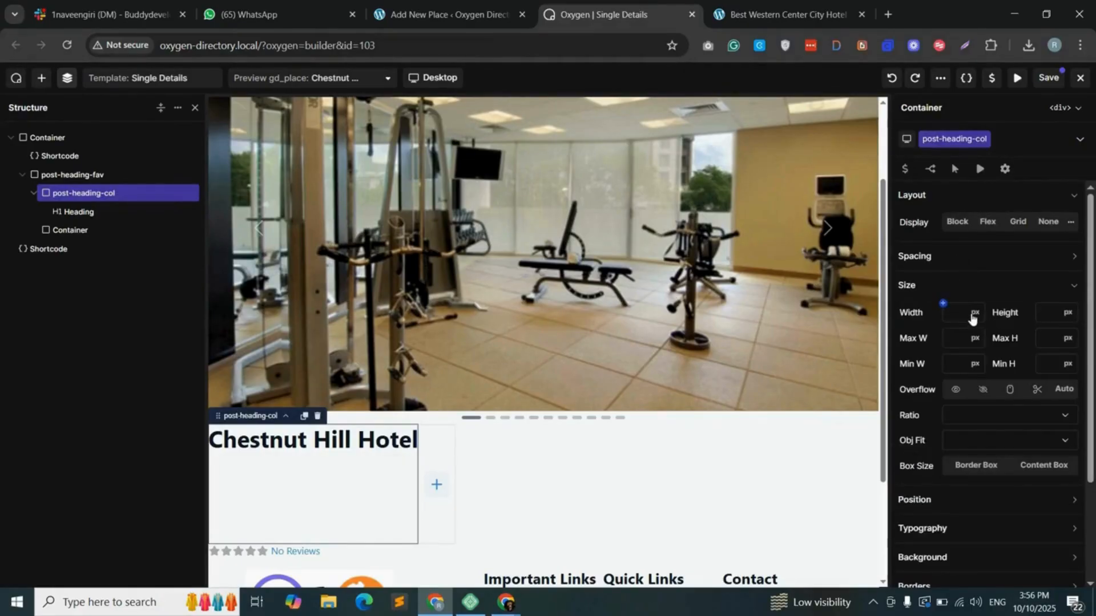
left_click(972, 316)
left_click(977, 357)
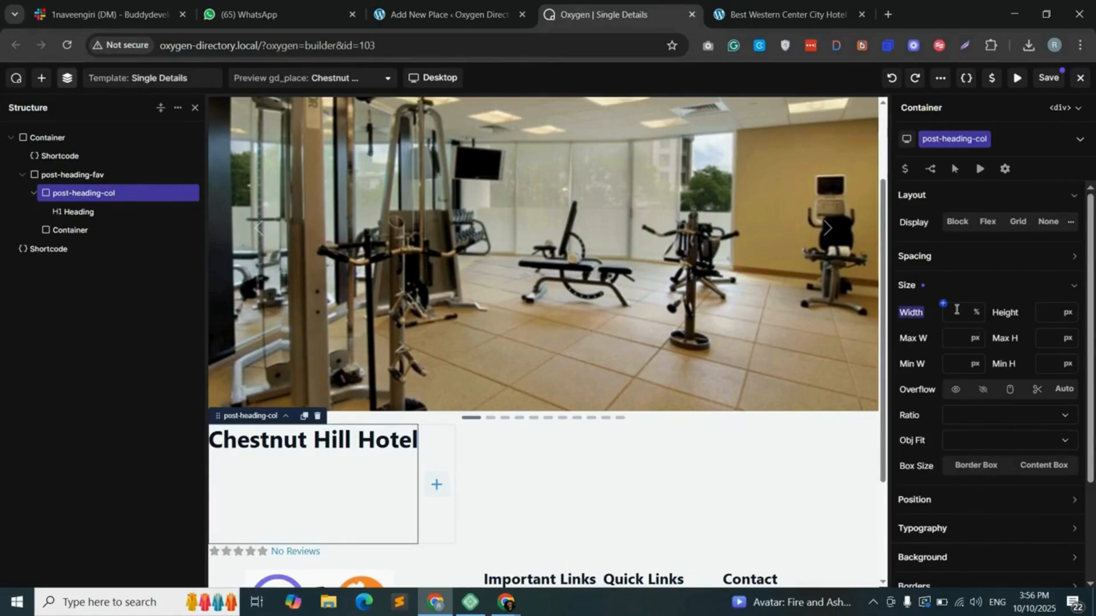
left_click(956, 311)
type("80")
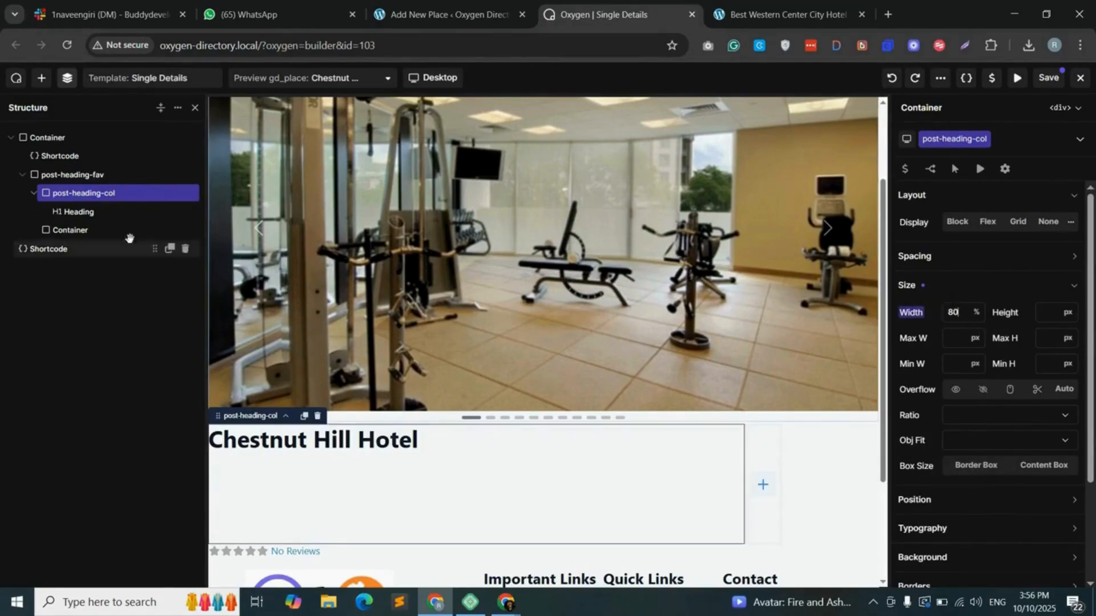
- Give the empty container beside the heading column the class fav-col and set its width to 20%
left_click(79, 231)
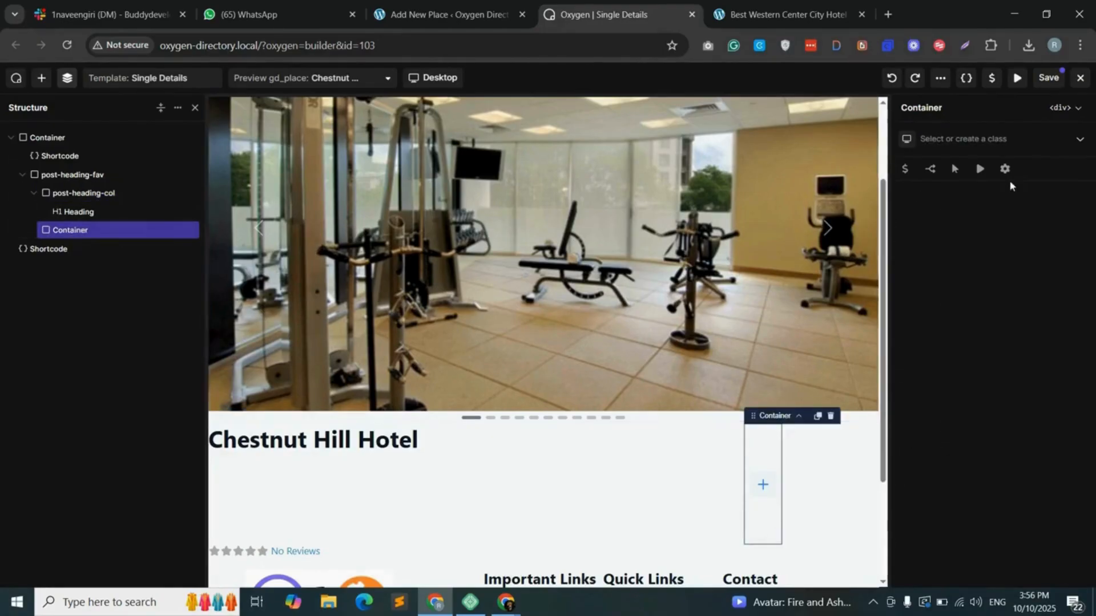
left_click(931, 140)
type("fa-col")
key("Return")
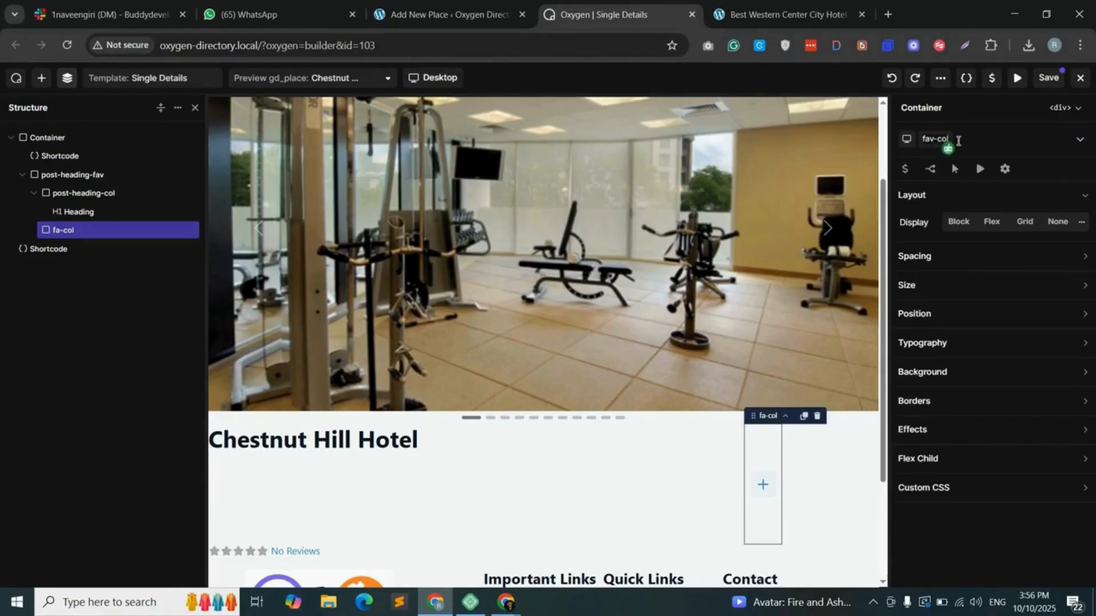
key("Return")
left_click(936, 292)
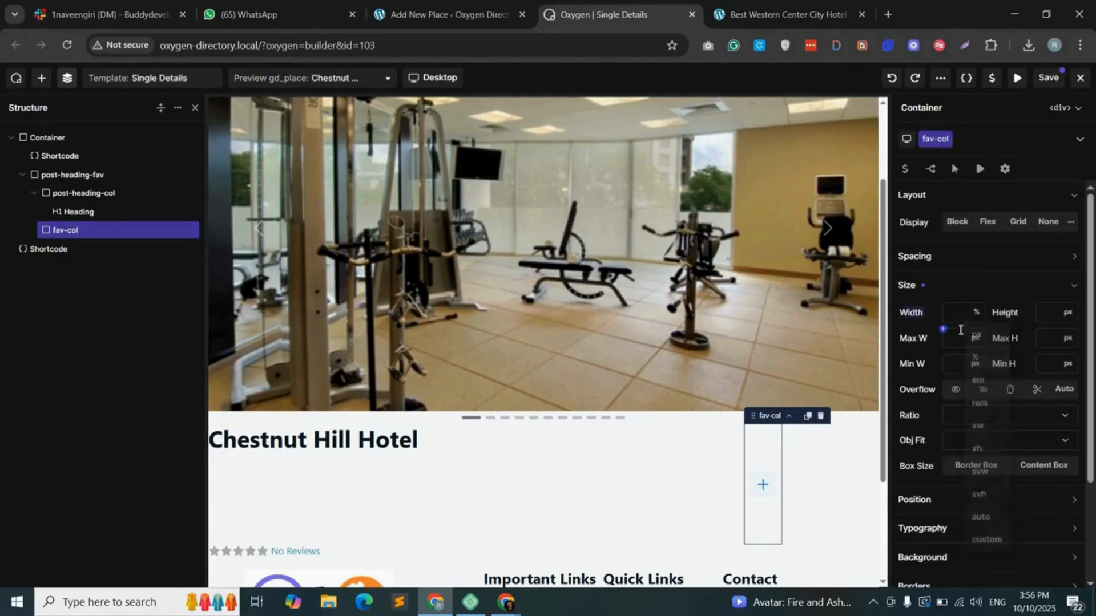
left_click(959, 314)
type("20")
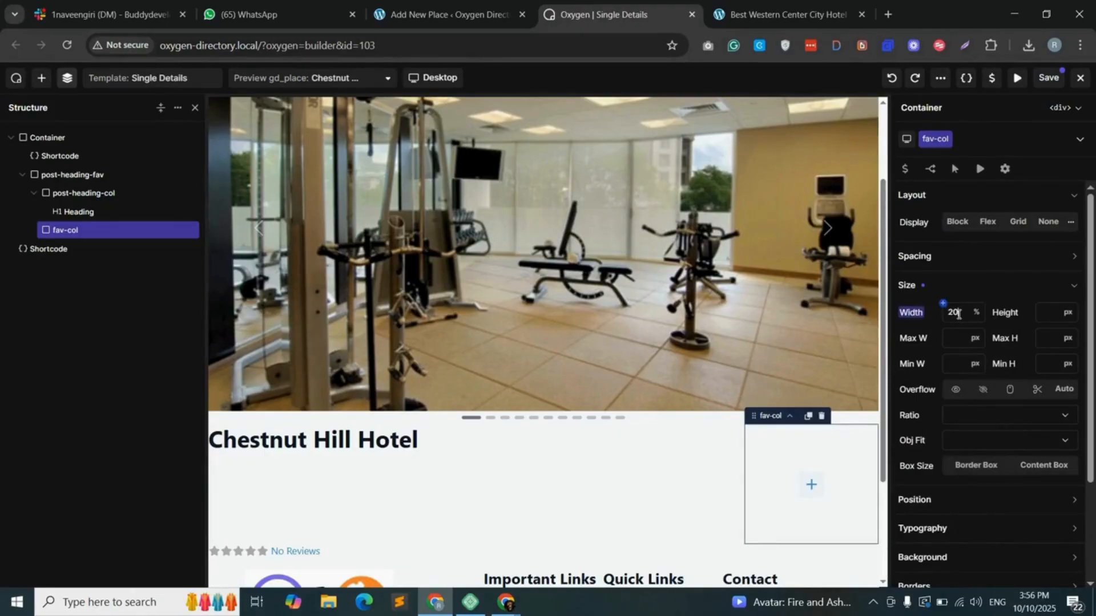
- Add a Shortcode element to the fav-col container and choose gd_post_fav (GD > Post Favorite) in the WordPress shortcode builder
left_click(811, 484)
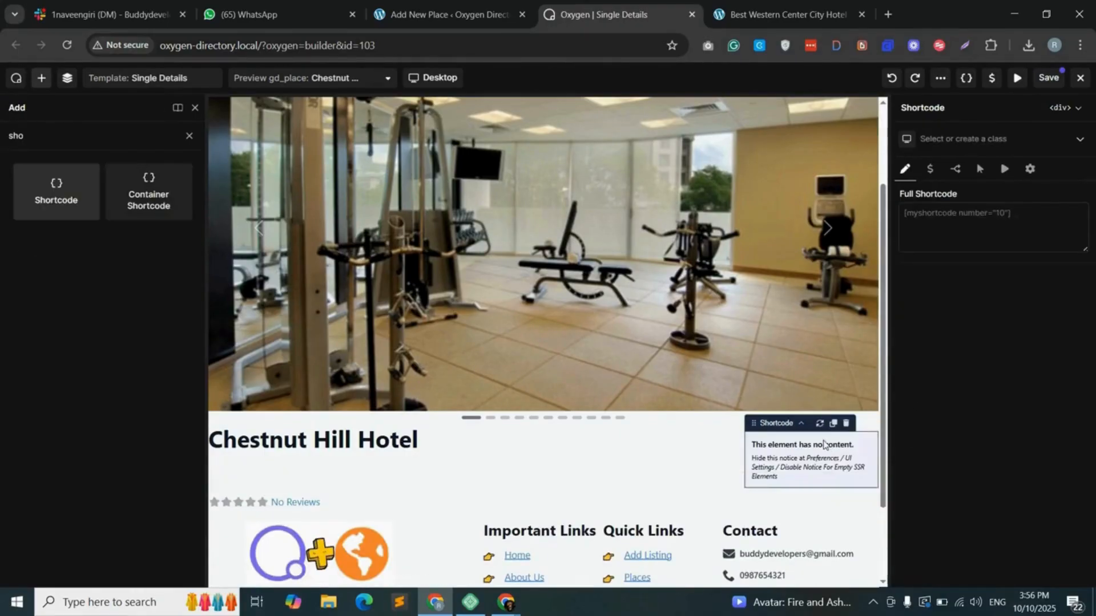
key("ctrl+shift+Tab")
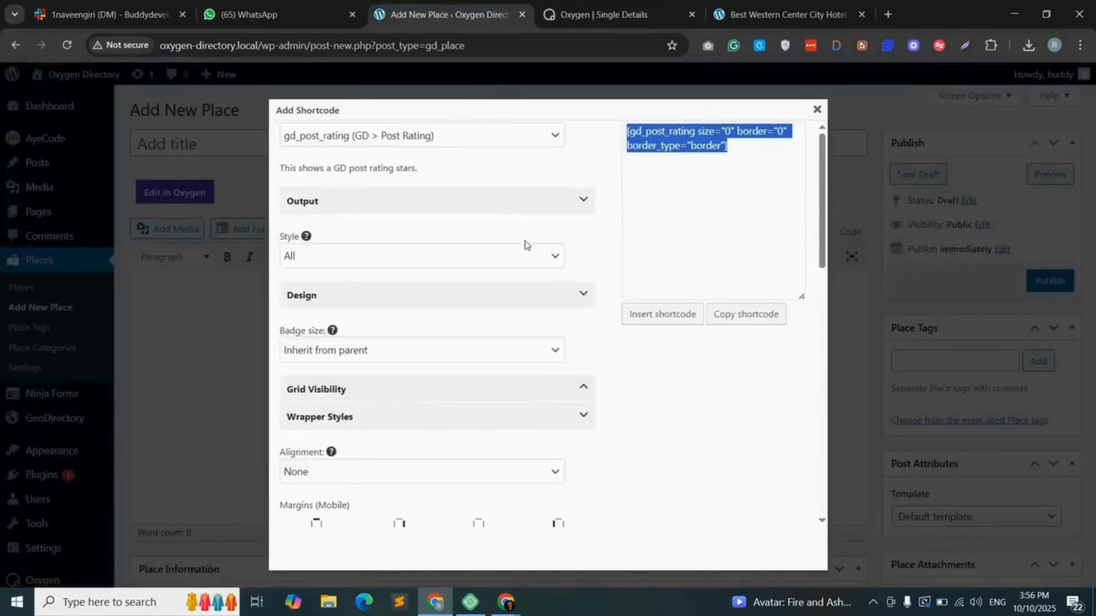
left_click(371, 135)
left_click(360, 437)
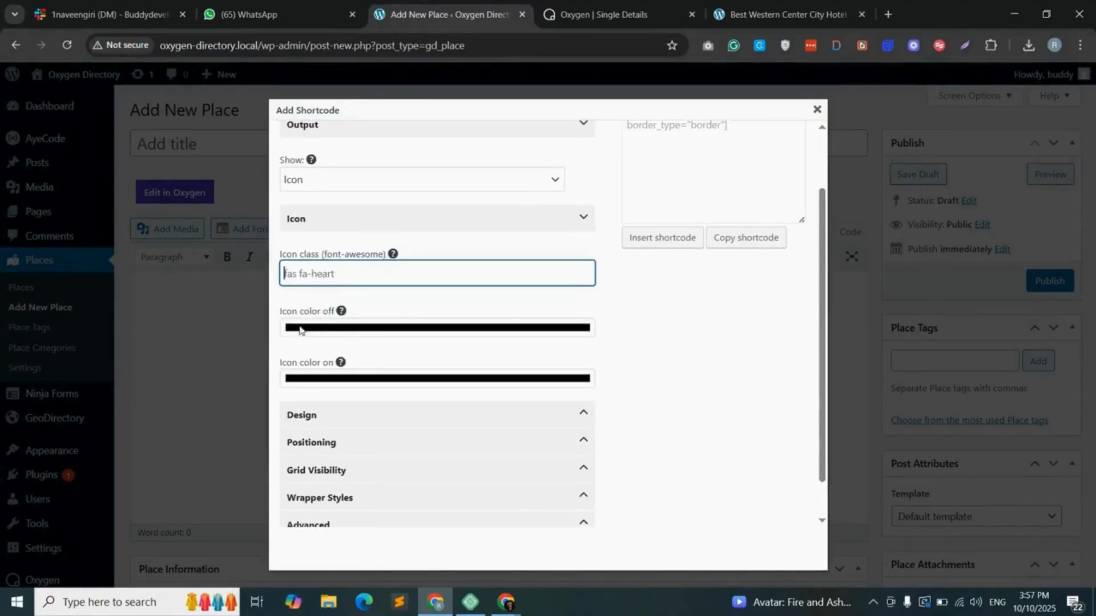
- Set the favorite shortcode's icon color off to light gray #dfd7d7 and its icon color on to red #db0a0a
left_click(360, 329)
left_click_drag(308, 361, 287, 352)
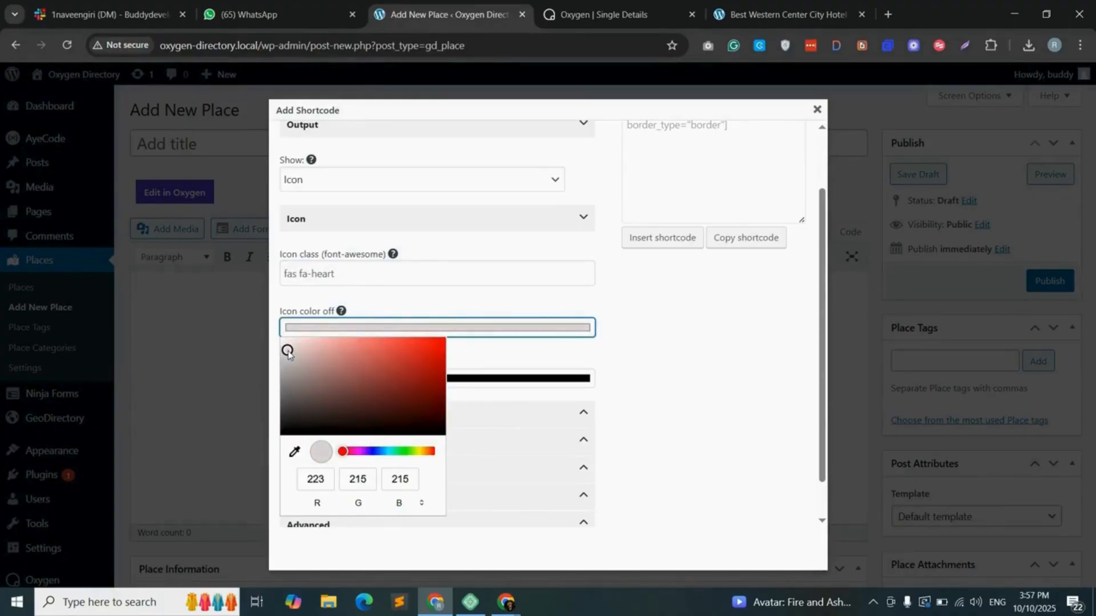
left_click(692, 345)
- Give the favorite shortcode the link type, size h5, right alignment and border color None, and copy the shortcode
scroll(388, 370, "down", 1)
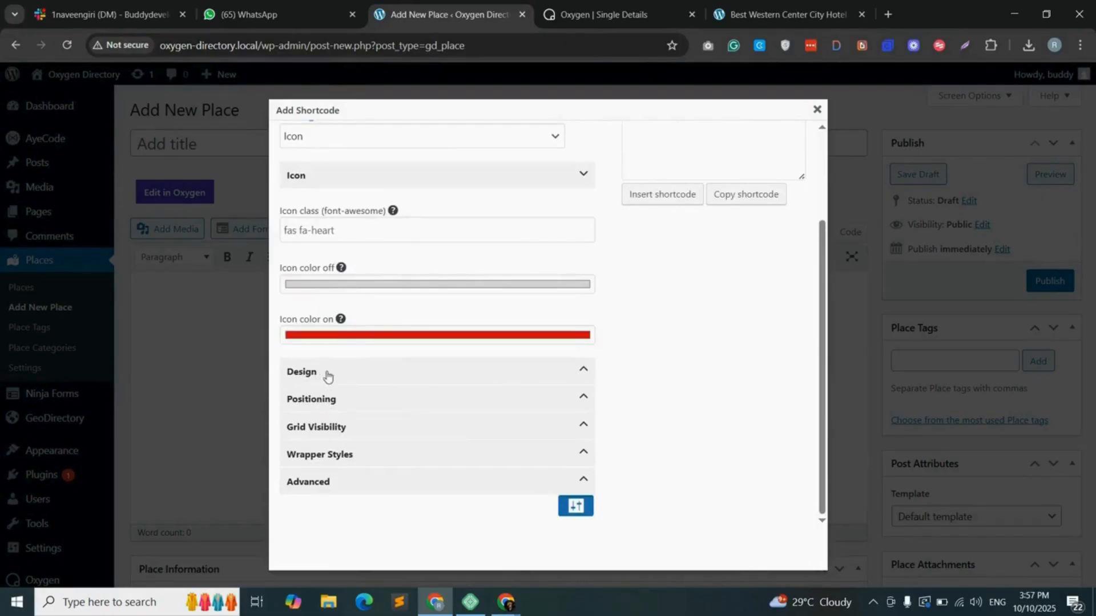
left_click(350, 376)
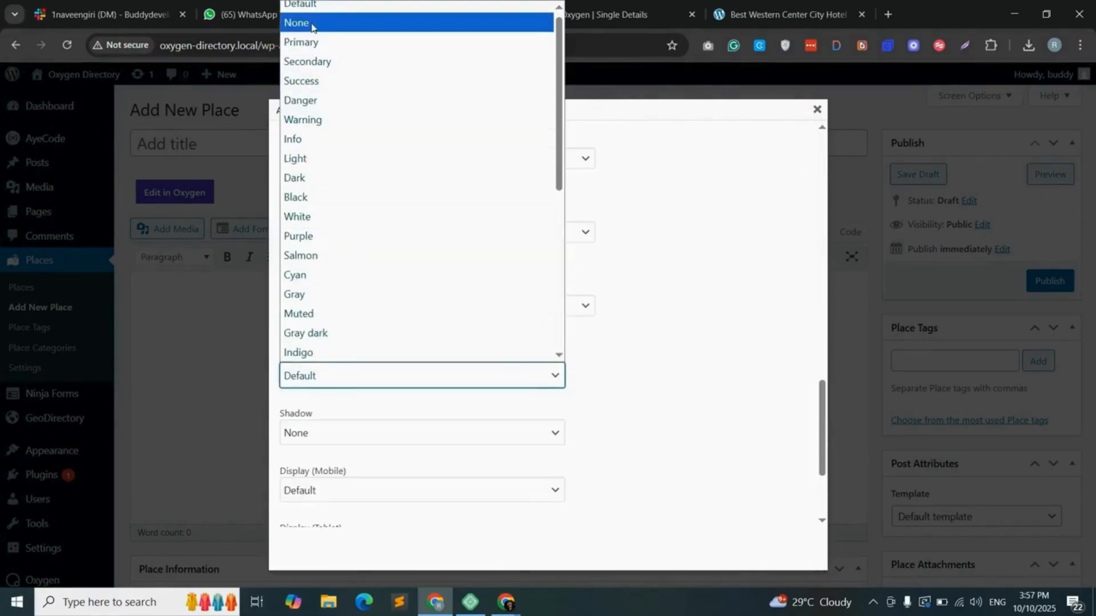
left_click(311, 25)
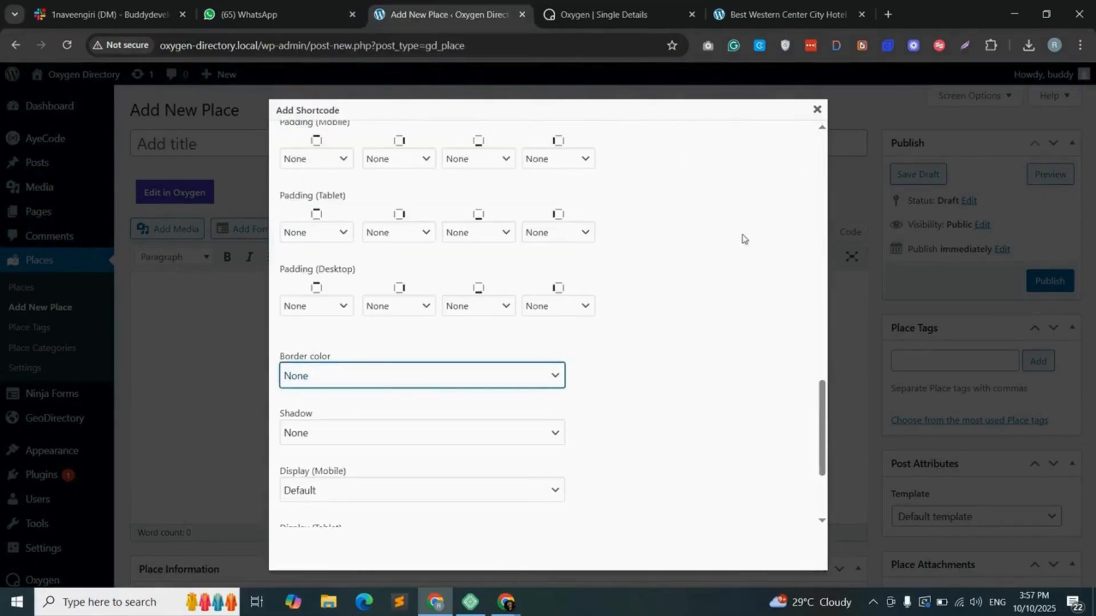
scroll(744, 238, "up", 15)
left_click(745, 315)
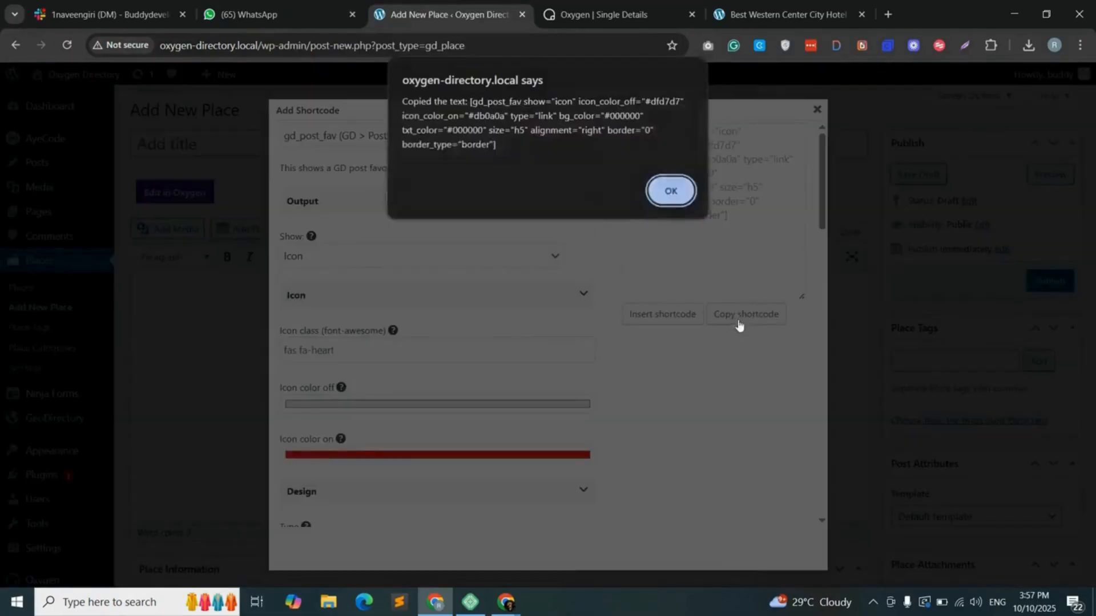
key("Return")
- Paste the favorite shortcode into the Shortcode element in fav-col and change its size to h3
key("ctrl+Tab")
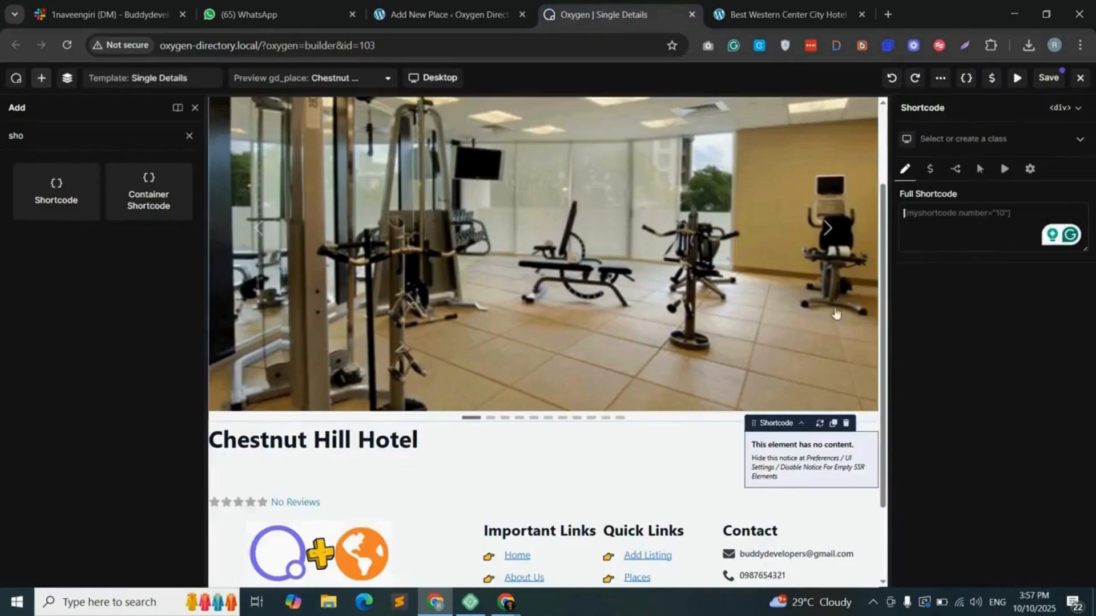
right_click(936, 216)
left_click(812, 378)
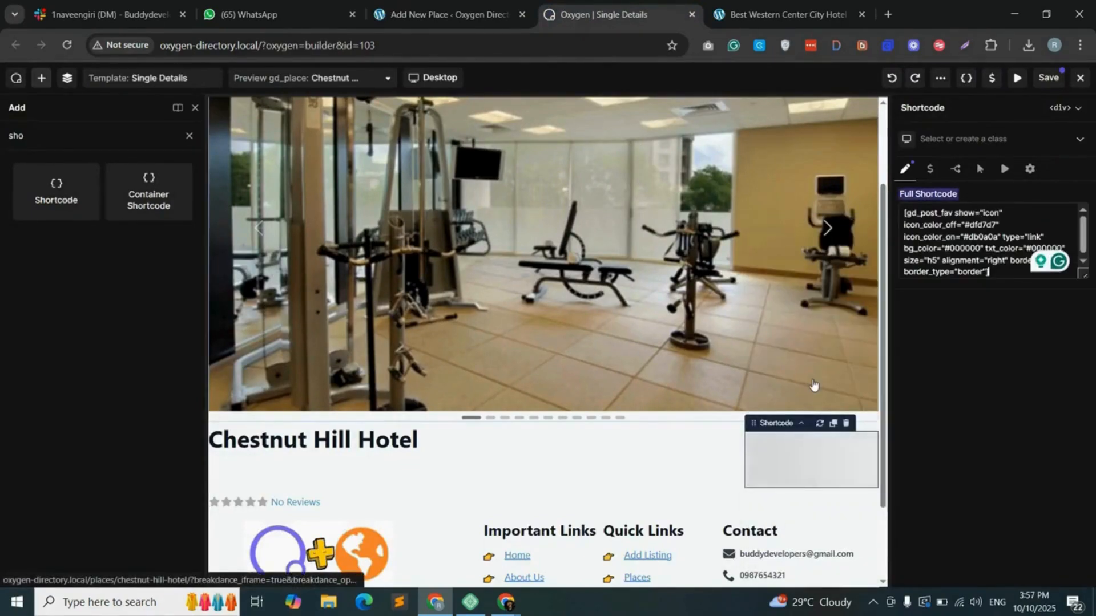
left_click(936, 261)
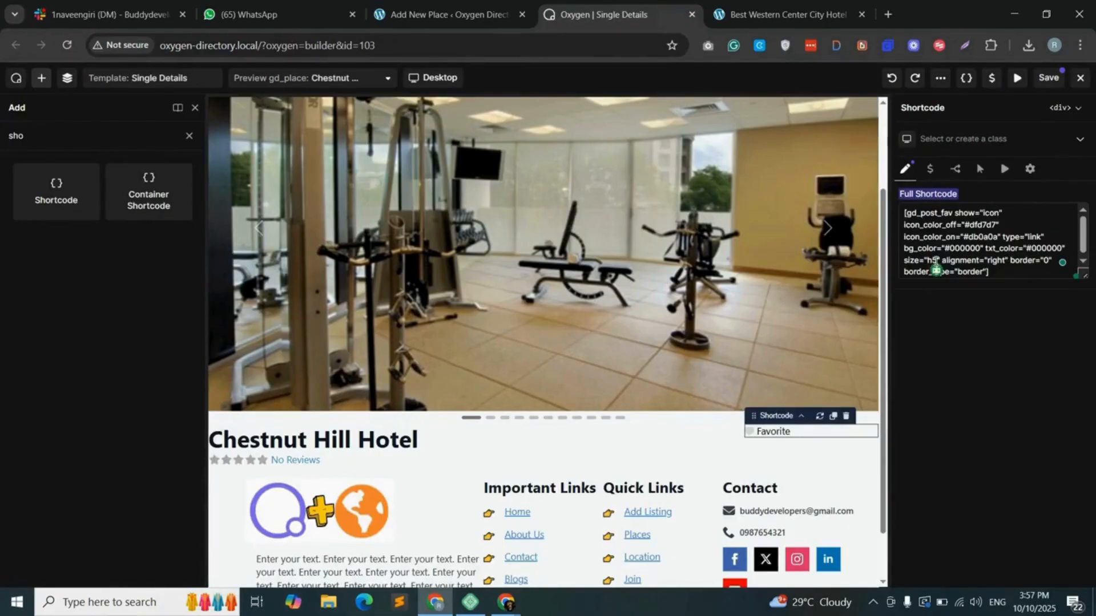
key("BackSpace")
type("3")
left_click(67, 45)
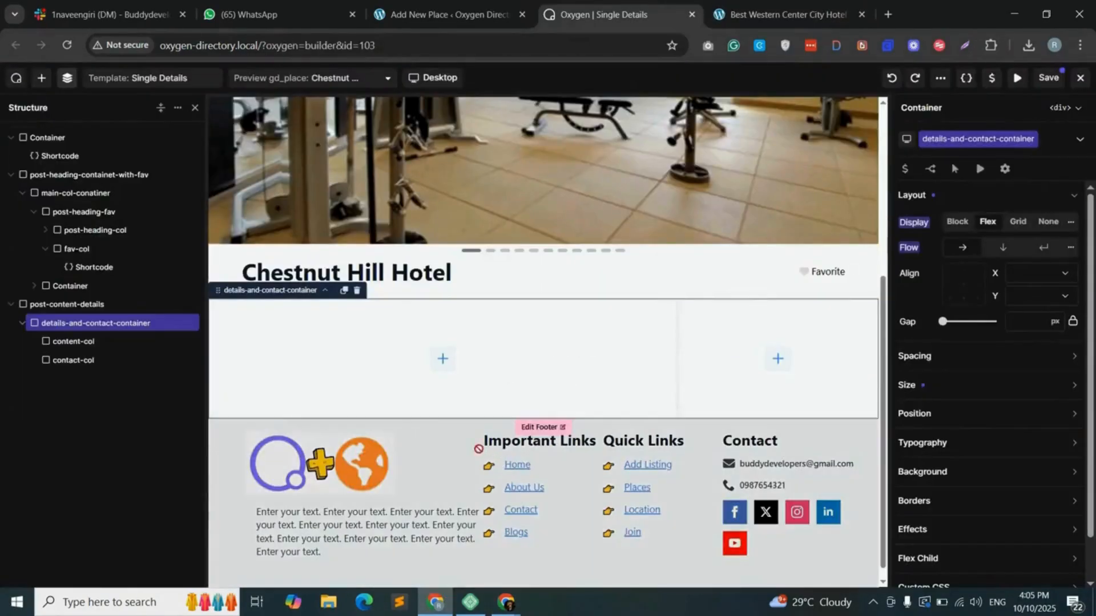
- Add a Shortcode element to the content-col container and choose gd_single_tabs (GD > Single Tabs) in the WordPress shortcode builder
left_click(443, 359)
left_click_drag(394, 362, 395, 363)
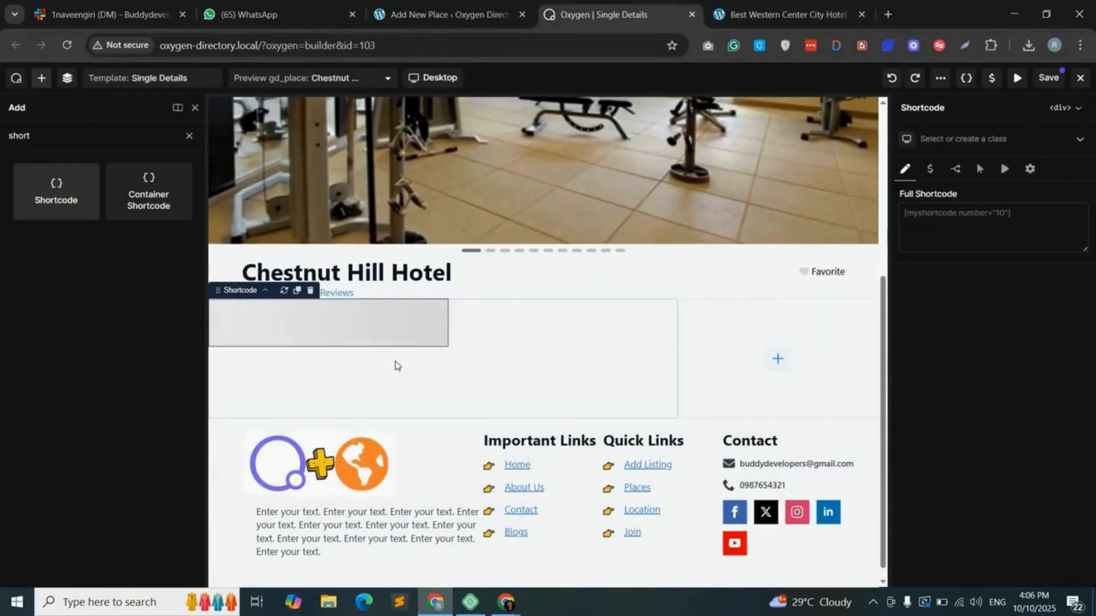
left_click(970, 217)
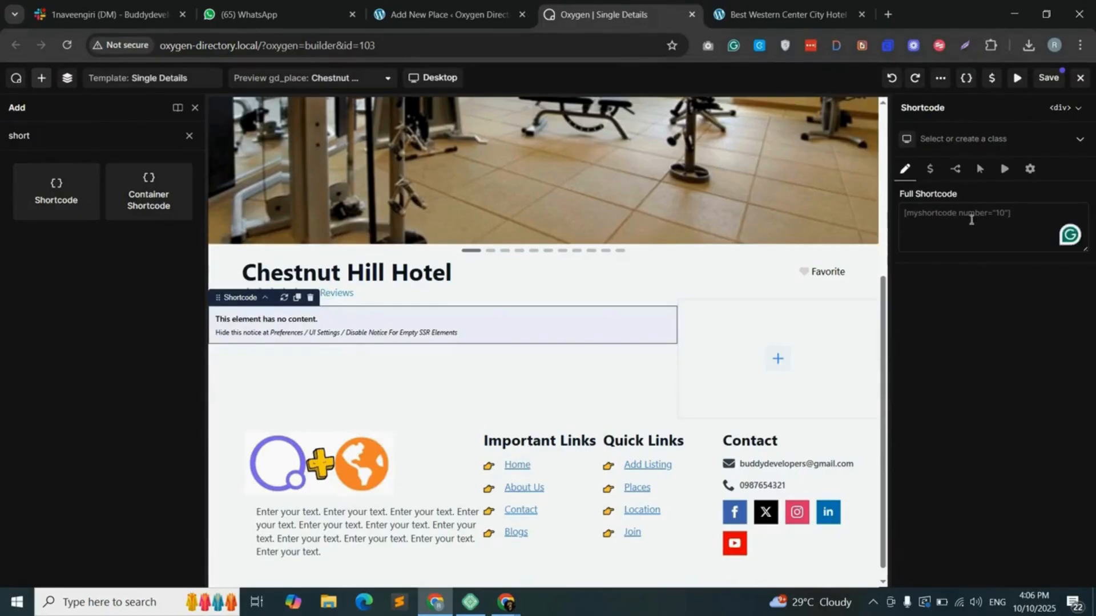
left_click(456, 11)
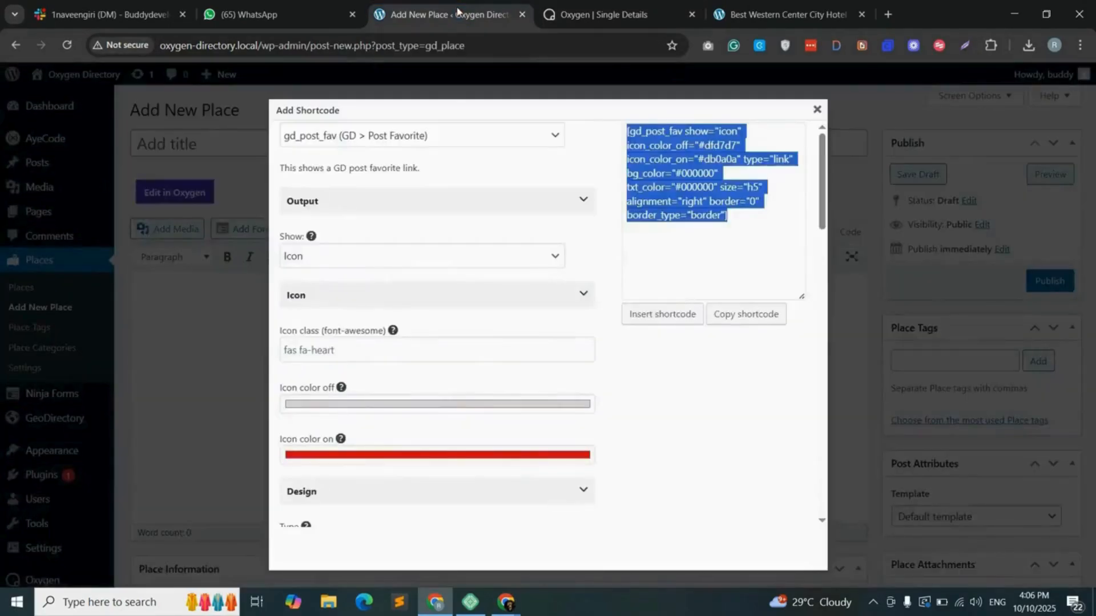
left_click(420, 135)
scroll(372, 487, "down", 6)
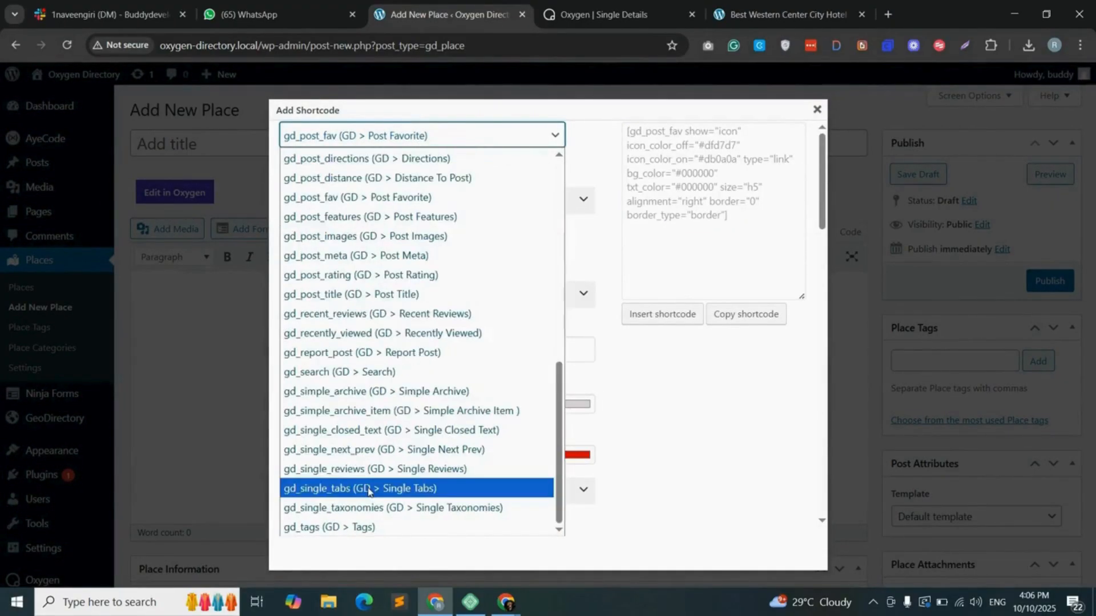
left_click(368, 487)
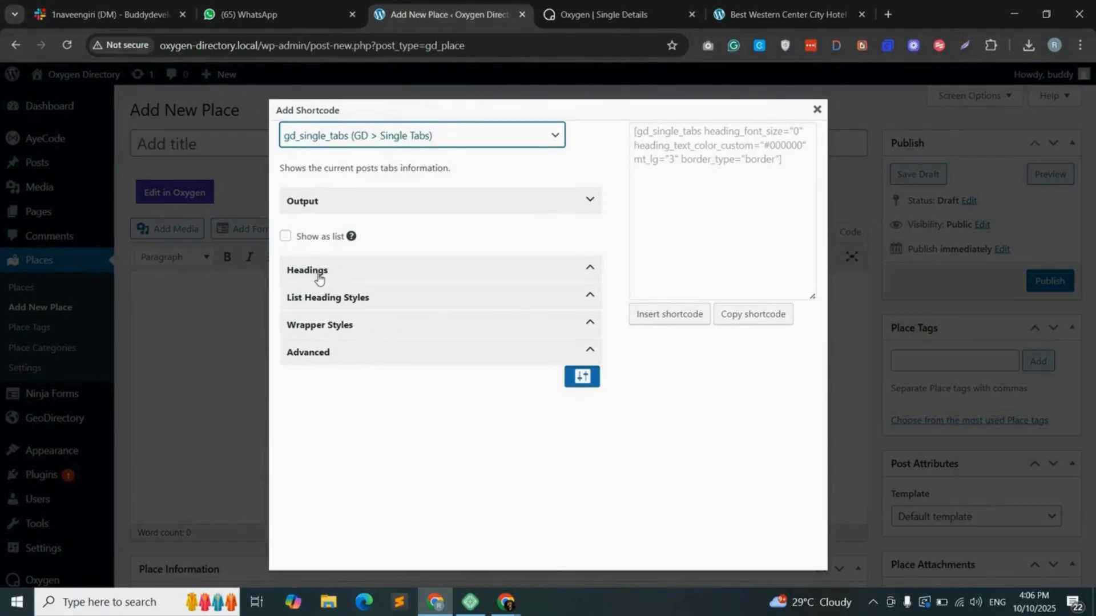
- Set the single tabs shortcode's output type to Head only and its wrapper border color to None
left_click(342, 276)
left_click(367, 288)
left_click(365, 329)
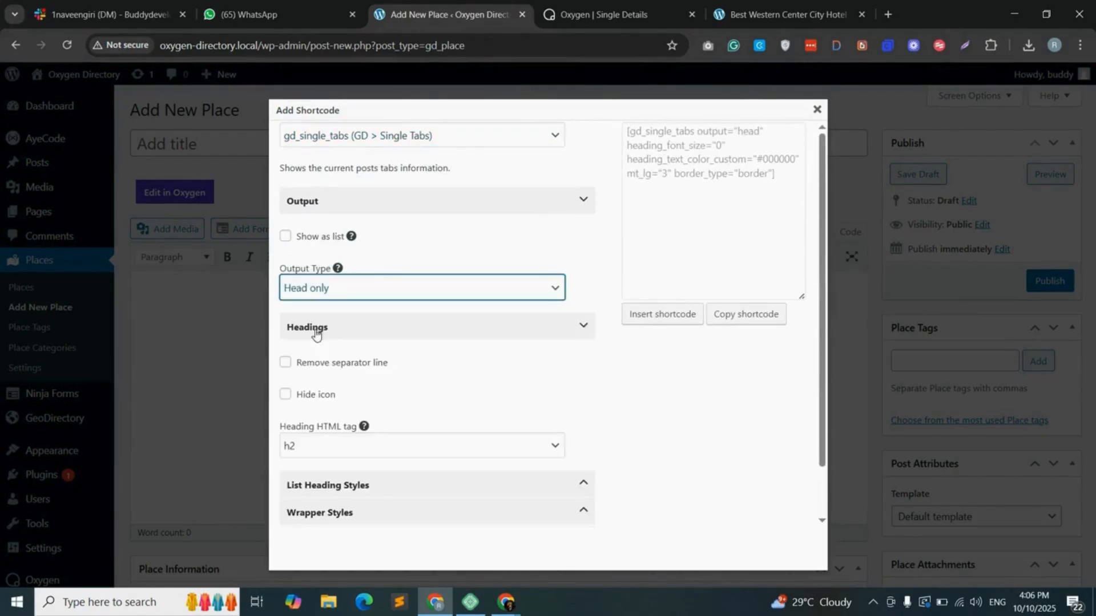
left_click(361, 513)
scroll(399, 447, "down", 10)
left_click(352, 375)
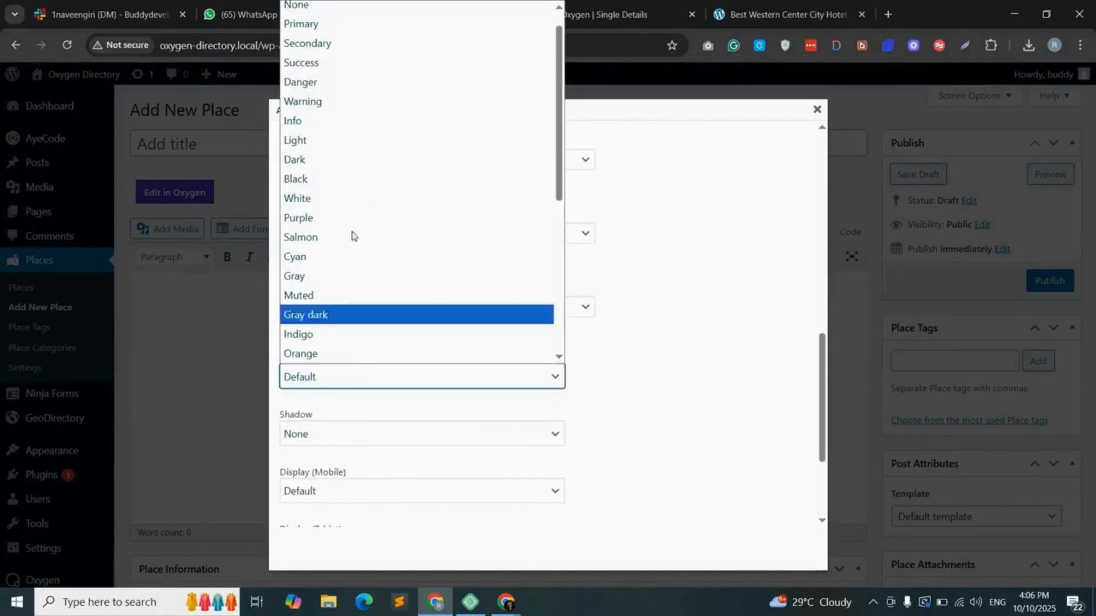
left_click(321, 20)
scroll(761, 394, "up", 2)
scroll(760, 395, "up", 10)
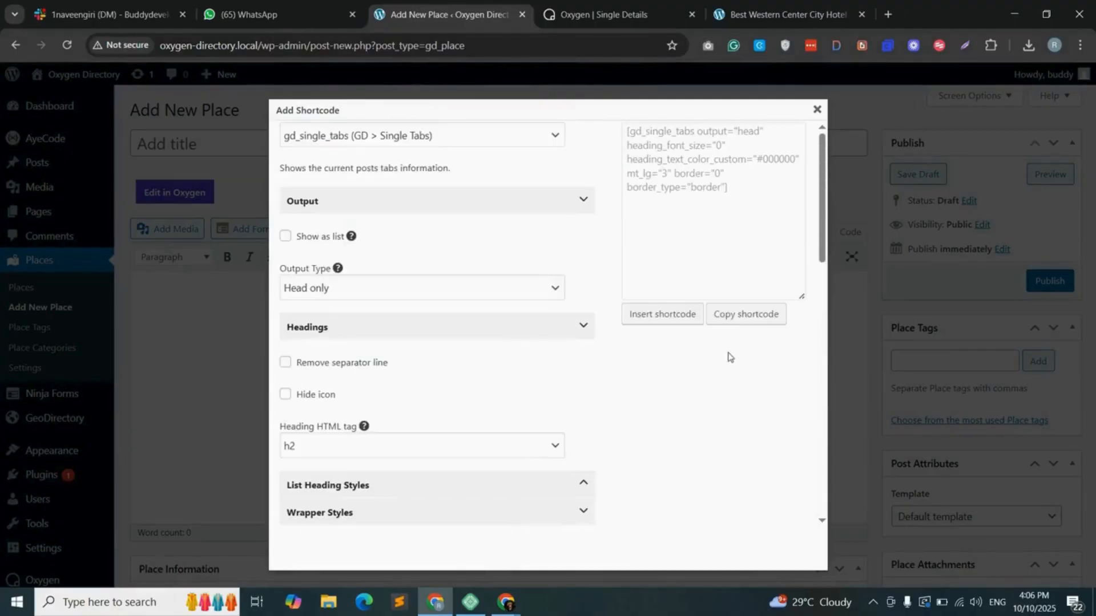
- Copy the Head only tabs shortcode and paste it into the Shortcode element in content-col
left_click(743, 316)
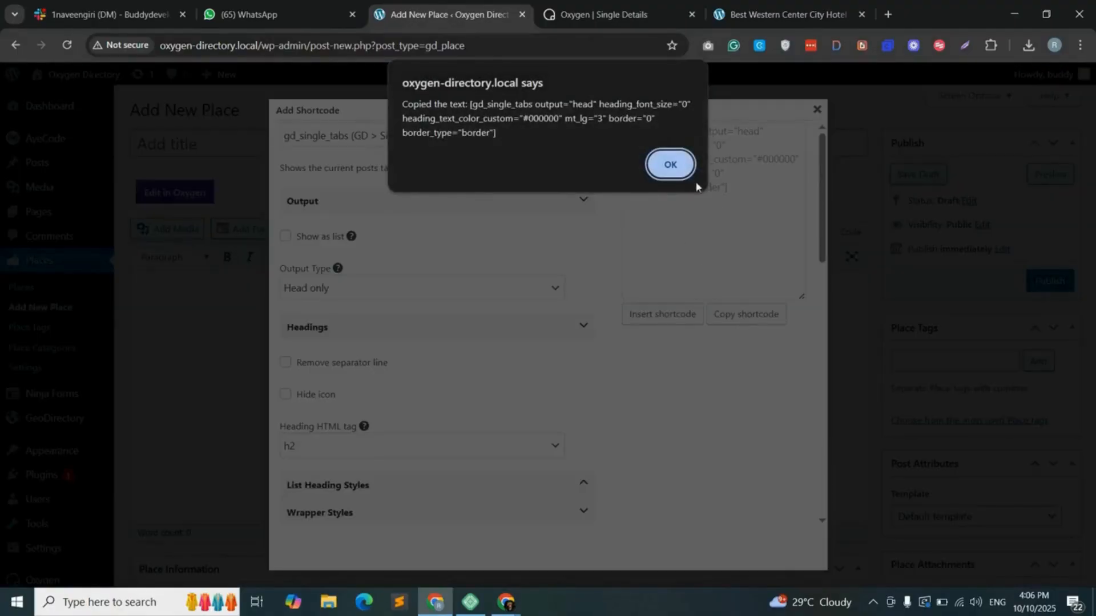
left_click(671, 165)
left_click(604, 14)
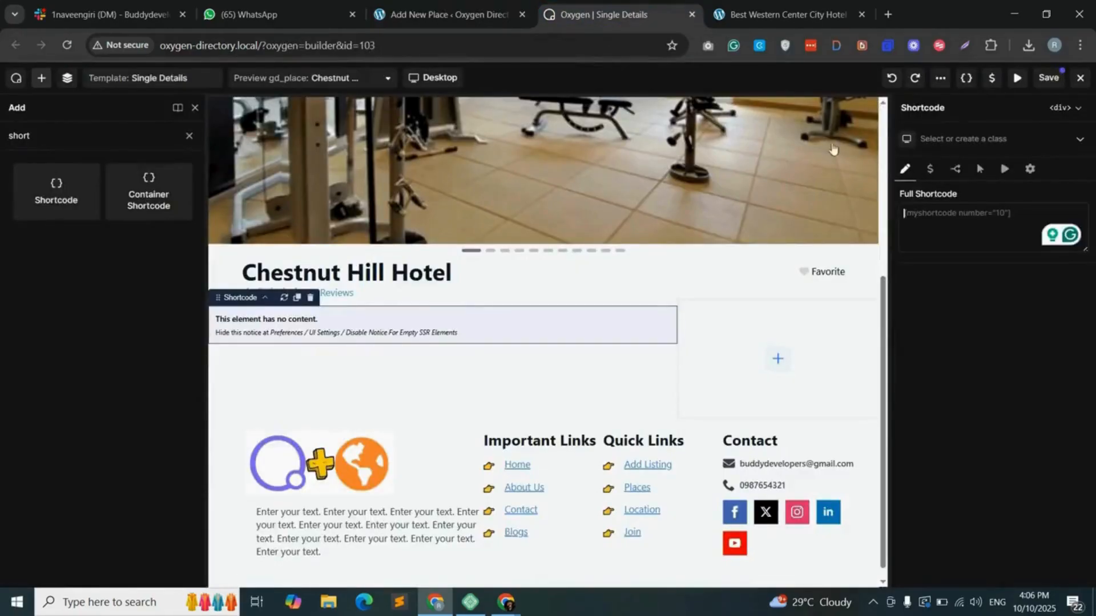
right_click(932, 209)
left_click(788, 371)
- In the shortcode builder, turn on Show as list and set the single tabs output type to Body only
key("ctrl+shift+Tab")
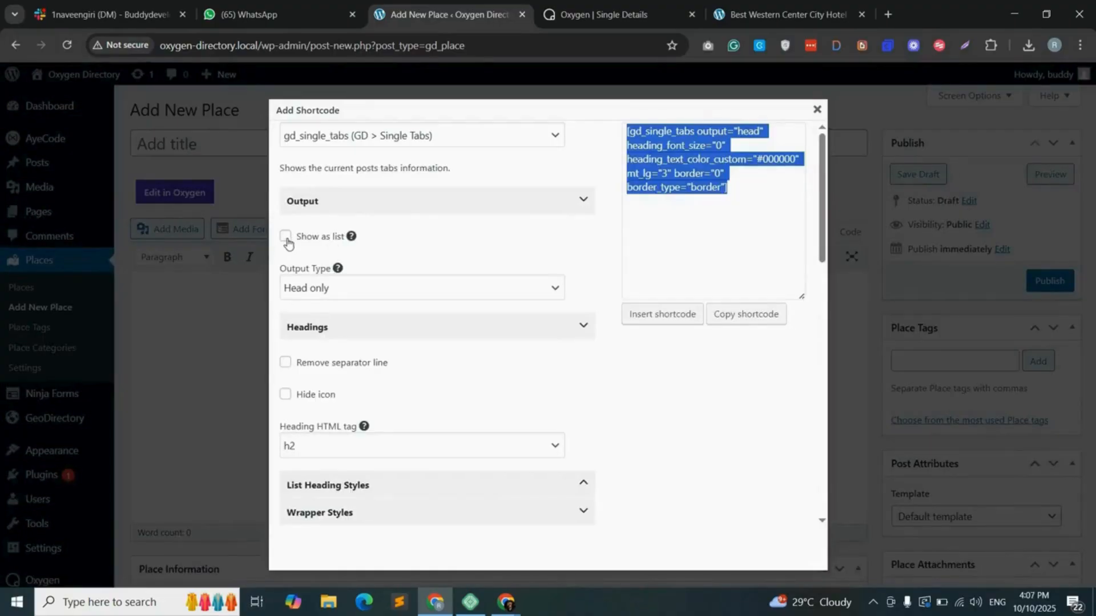
left_click(285, 238)
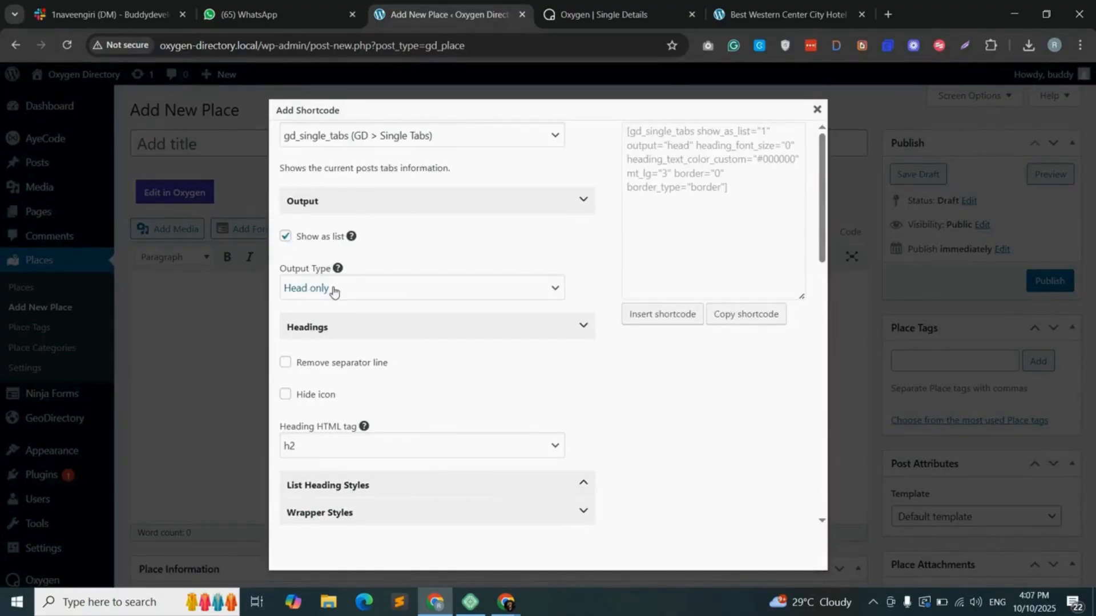
left_click(356, 292)
left_click(314, 349)
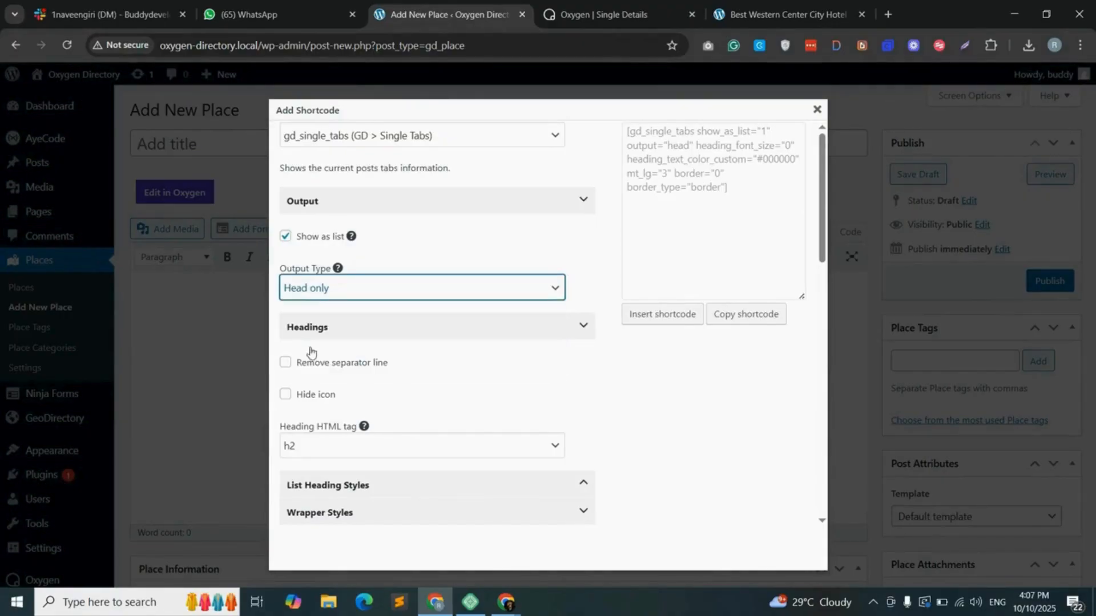
- Copy the Body only tabs shortcode and paste it into the second Shortcode element below the tab headings in content-col
left_click(746, 315)
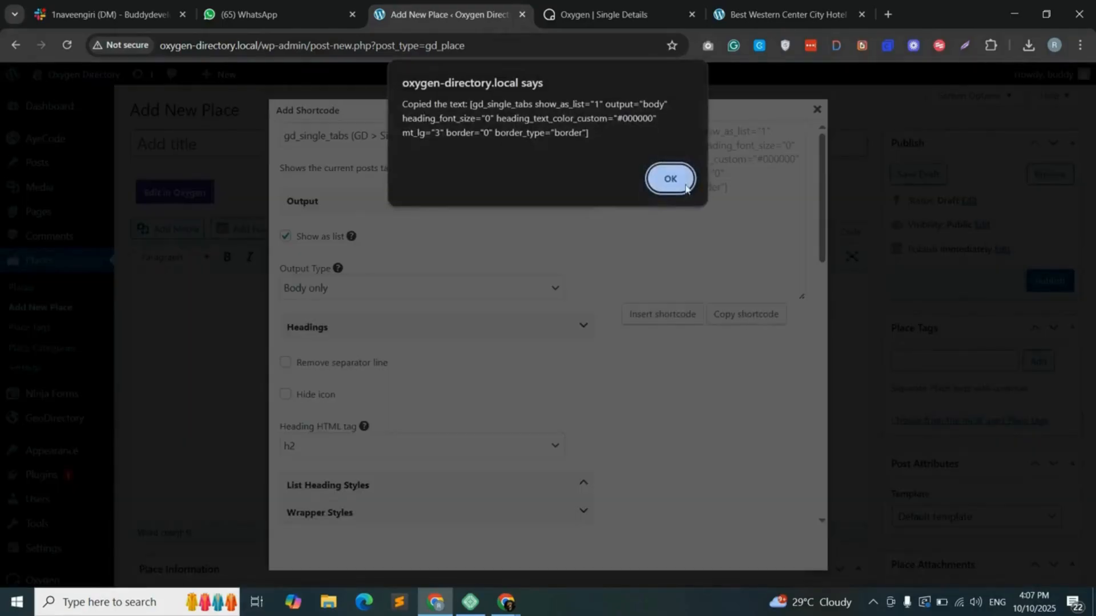
left_click(670, 178)
right_click(941, 214)
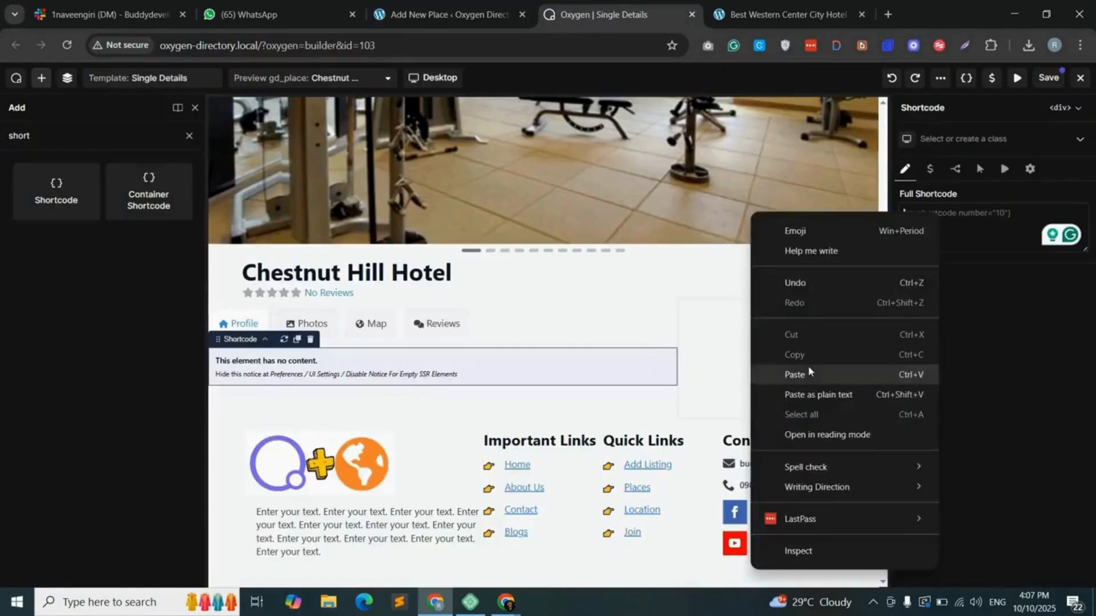
left_click(808, 374)
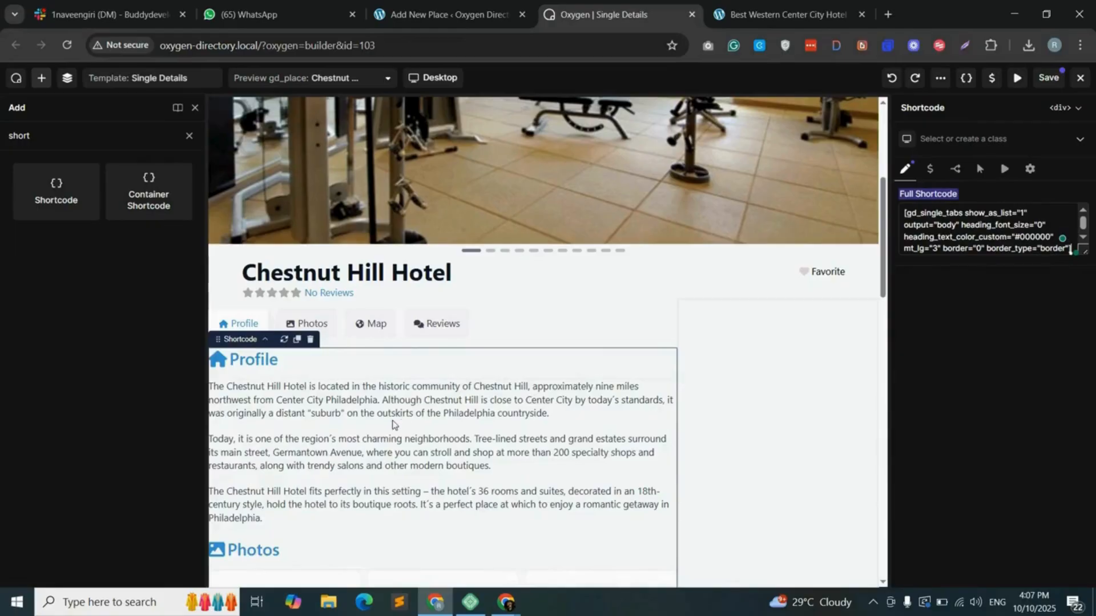
- Add a Shortcode element to the empty contact-col container beside the tabs content
scroll(465, 438, "down", 3)
scroll(465, 439, "down", 5)
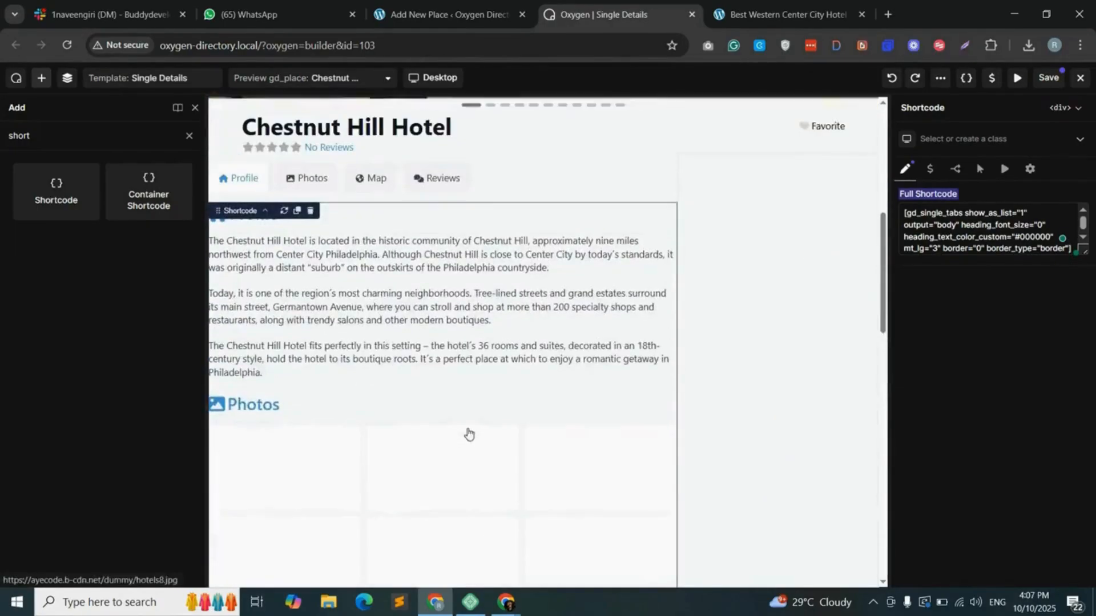
scroll(797, 428, "down", 4)
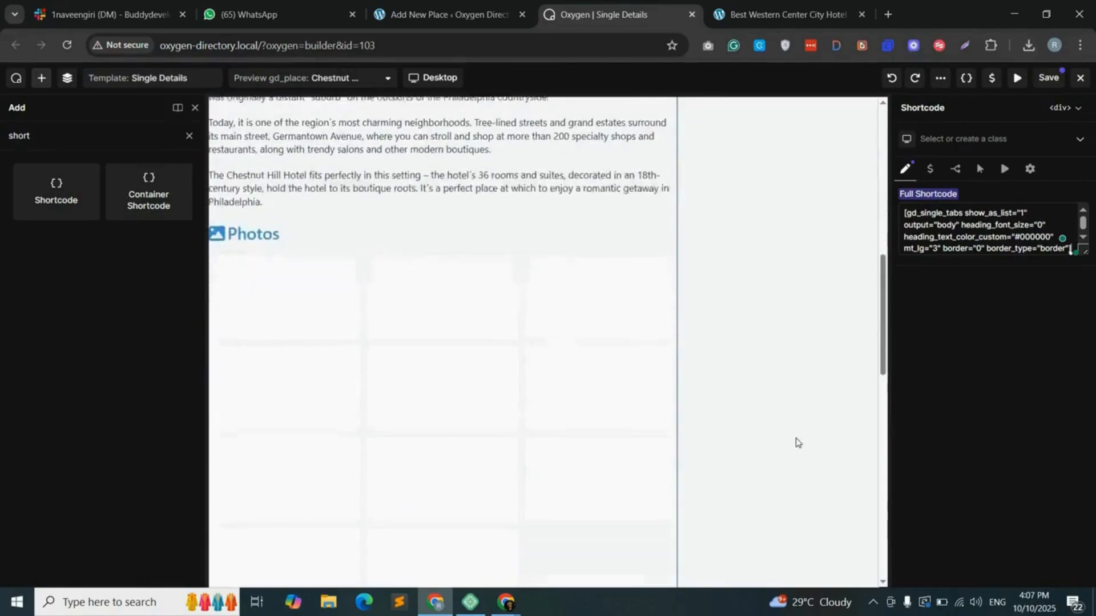
left_click(781, 497)
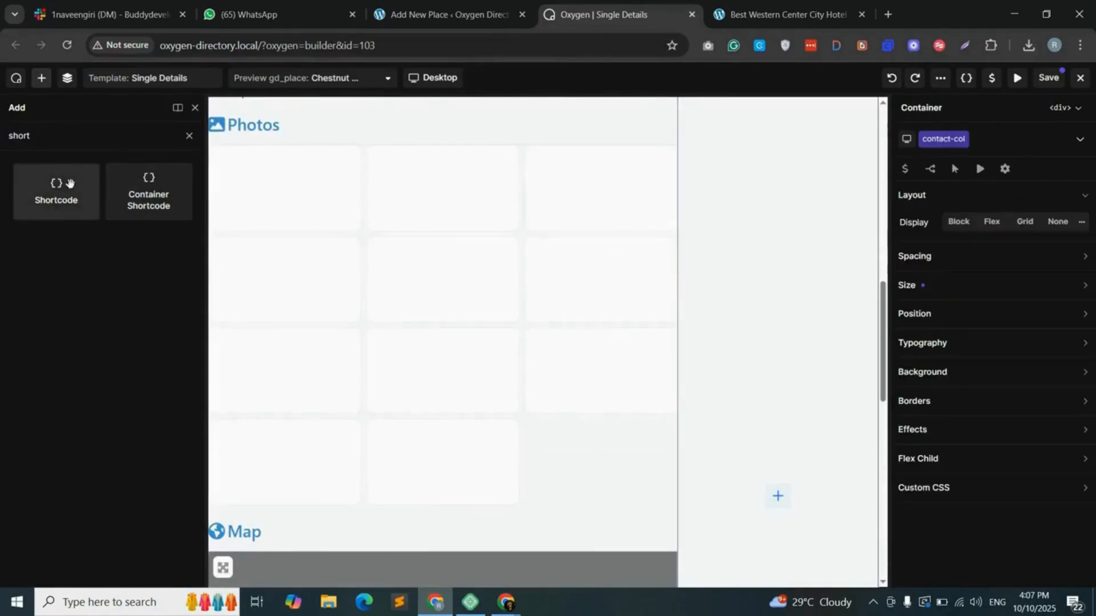
left_click_drag(66, 184, 842, 313)
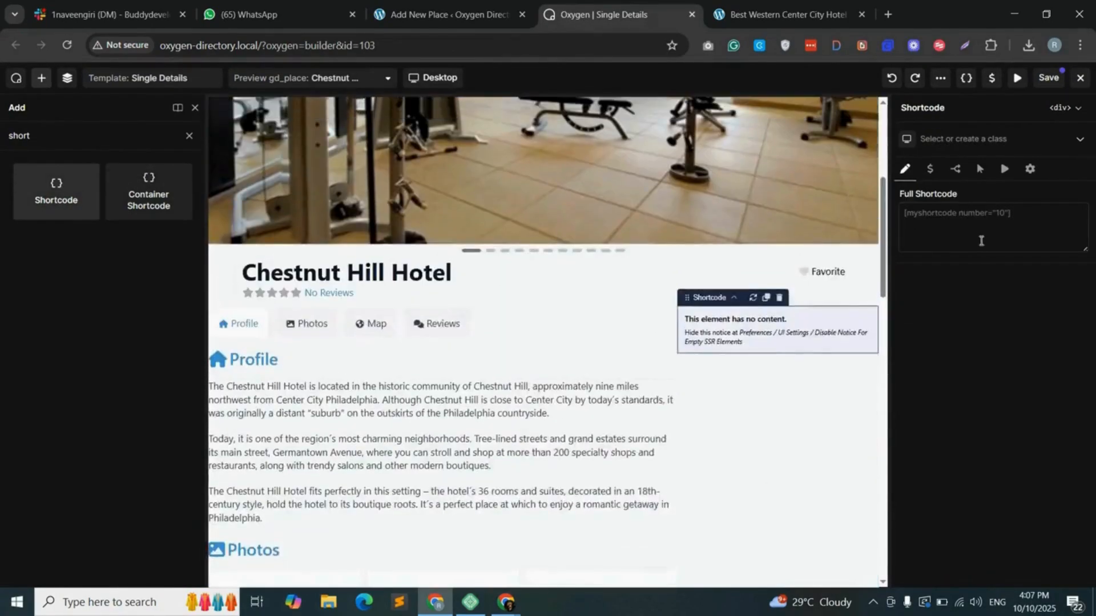
left_click(947, 212)
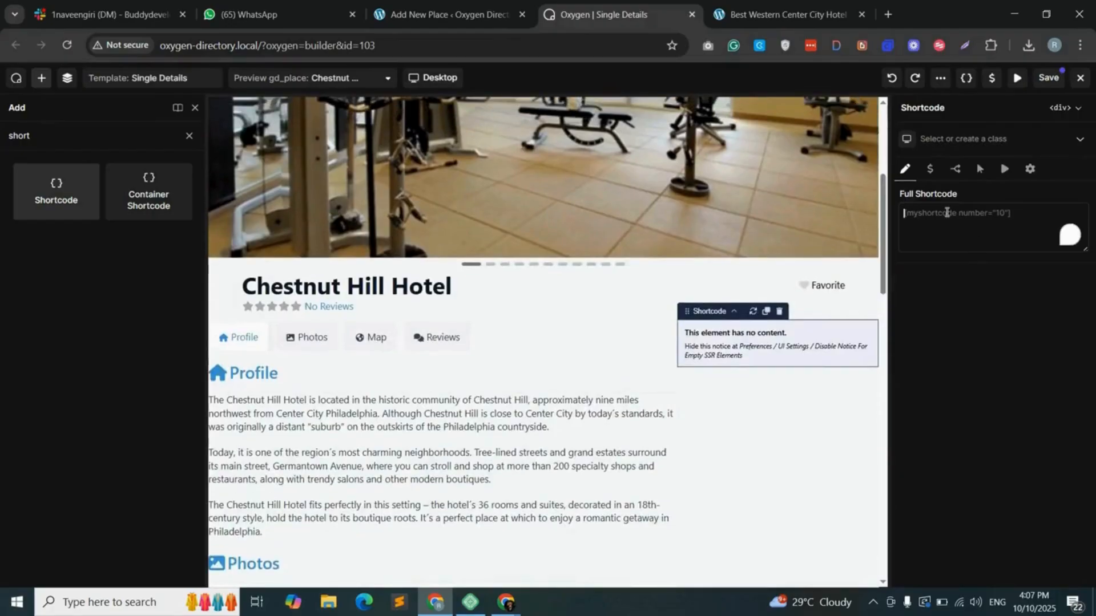
- Copy a gd_output_location shortcode with location Details page sidebar and paste it into the Shortcode element in contact-col
left_click(447, 6)
left_click(420, 140)
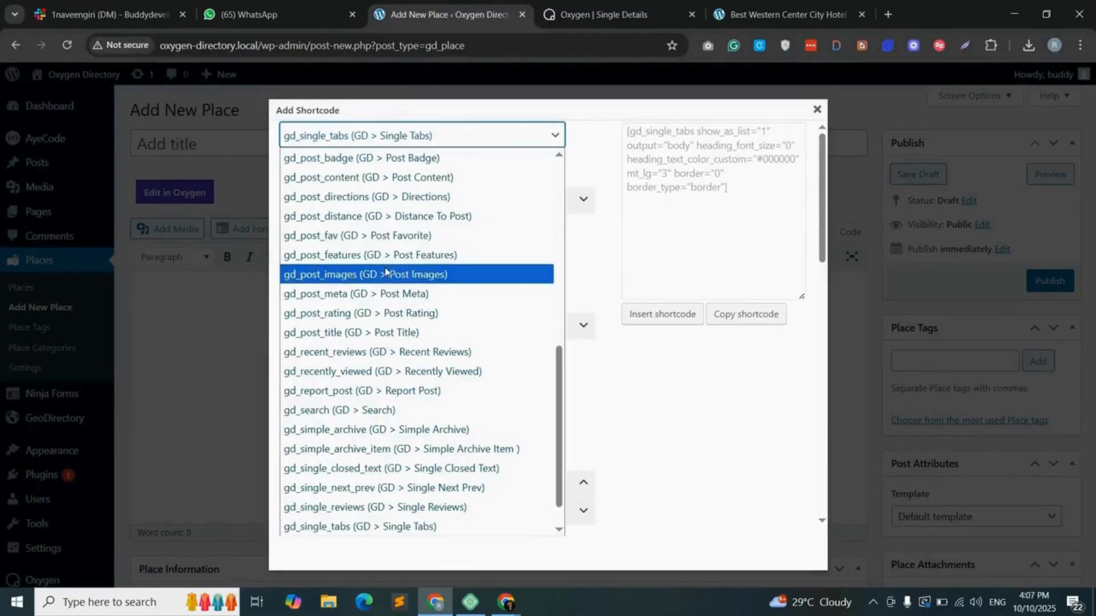
scroll(421, 274, "up", 2)
scroll(421, 323, "up", 4)
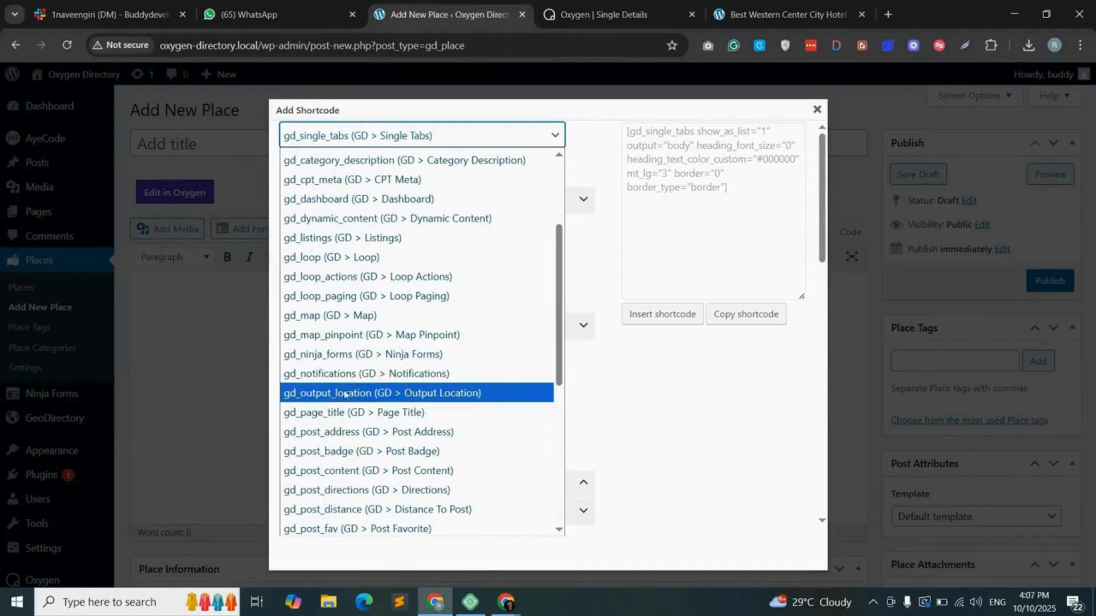
left_click(351, 395)
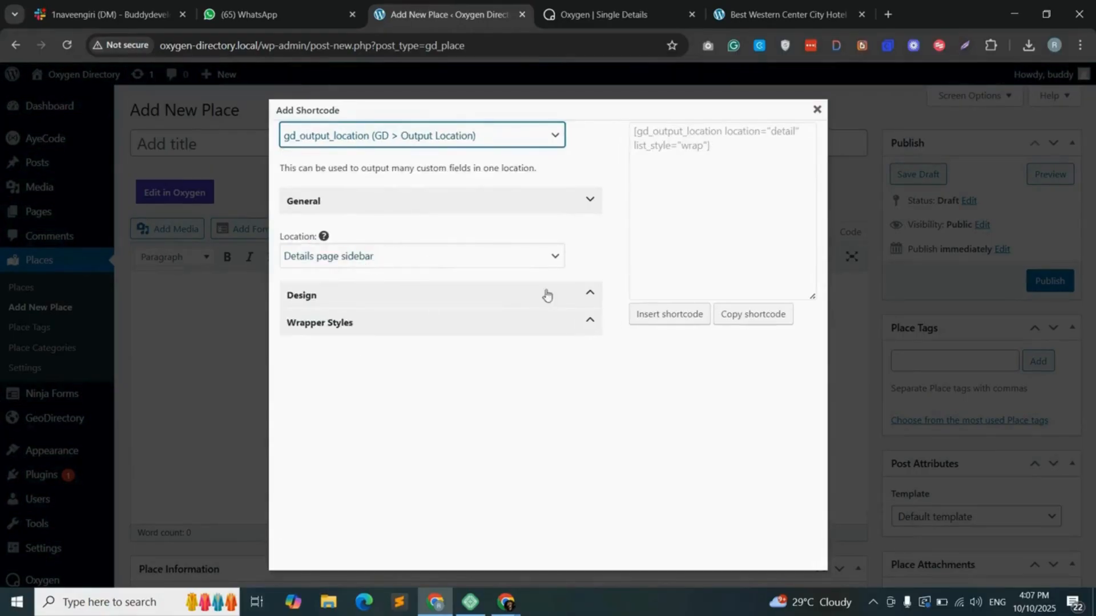
left_click(357, 324)
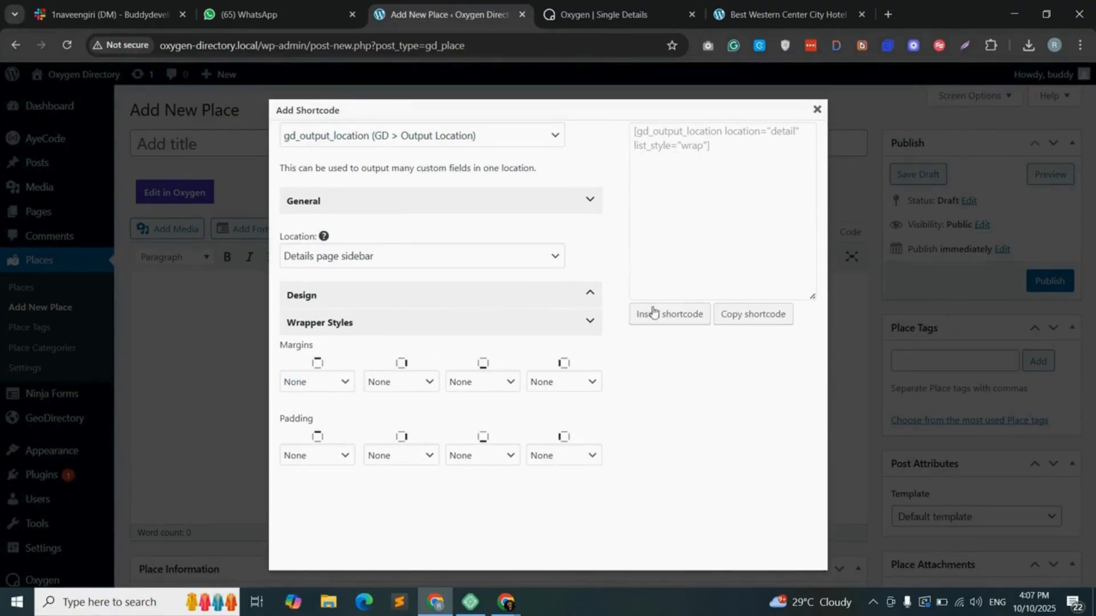
left_click(762, 323)
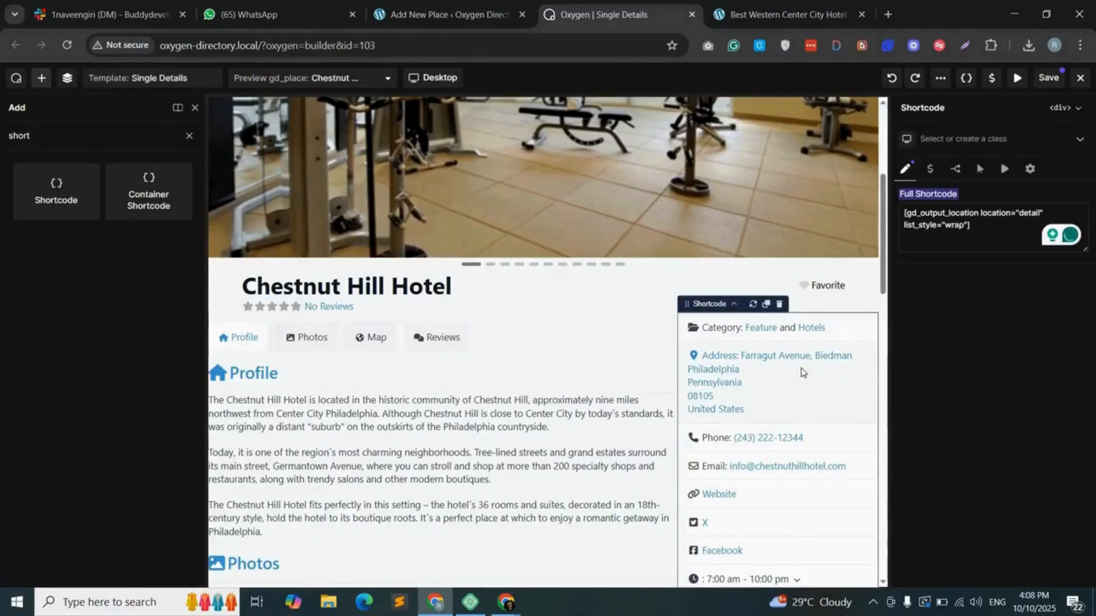
- Save the Single Details template and reload the Best Western Center City Hotel page to check its content sections and contact column
left_click(1048, 79)
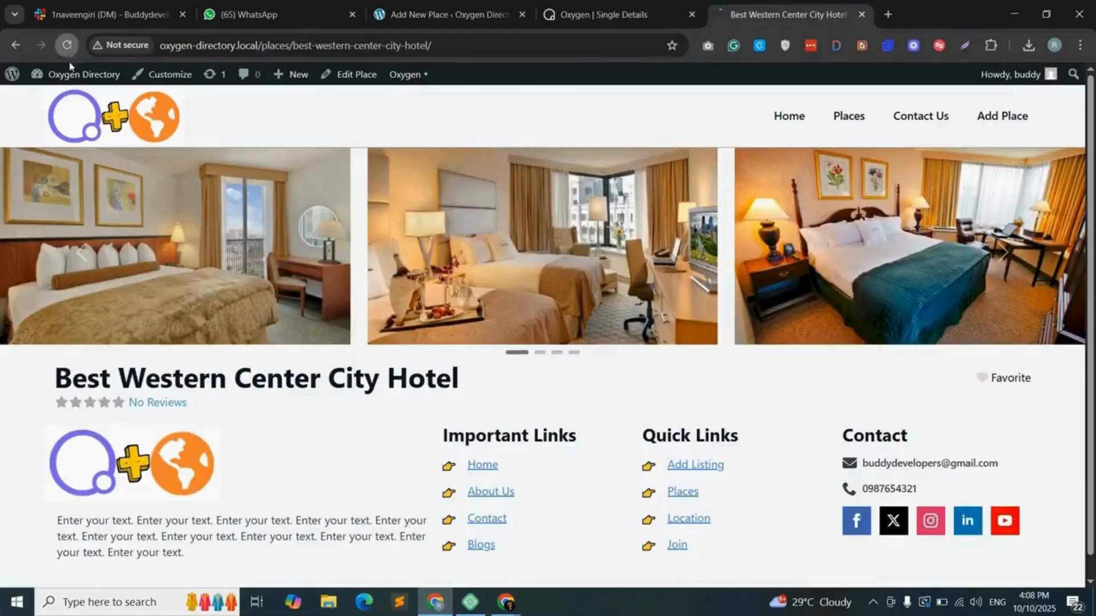
left_click(67, 47)
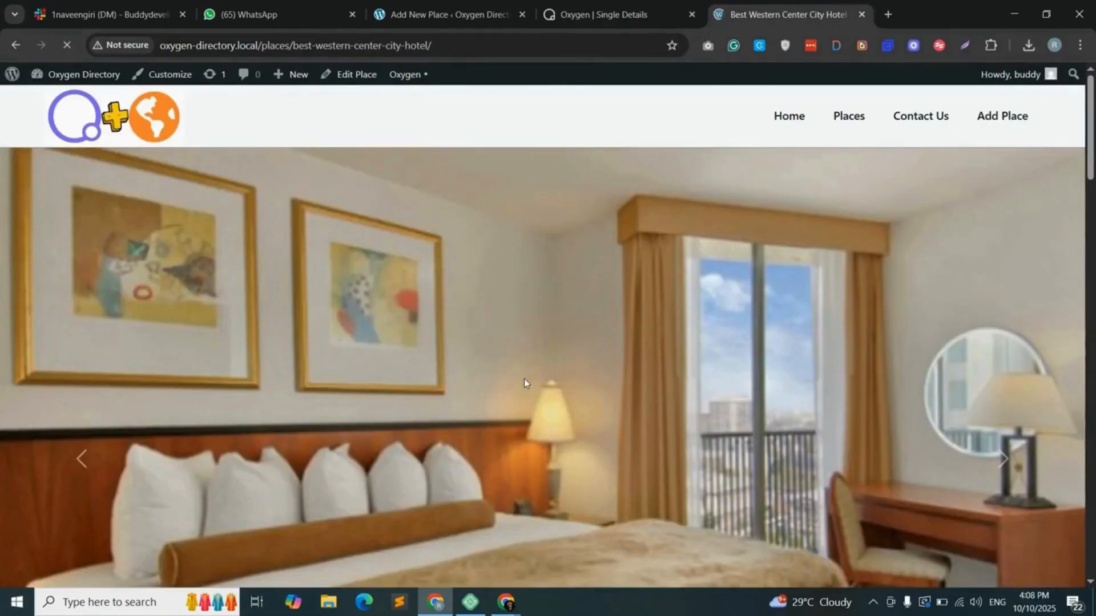
scroll(524, 379, "down", 5)
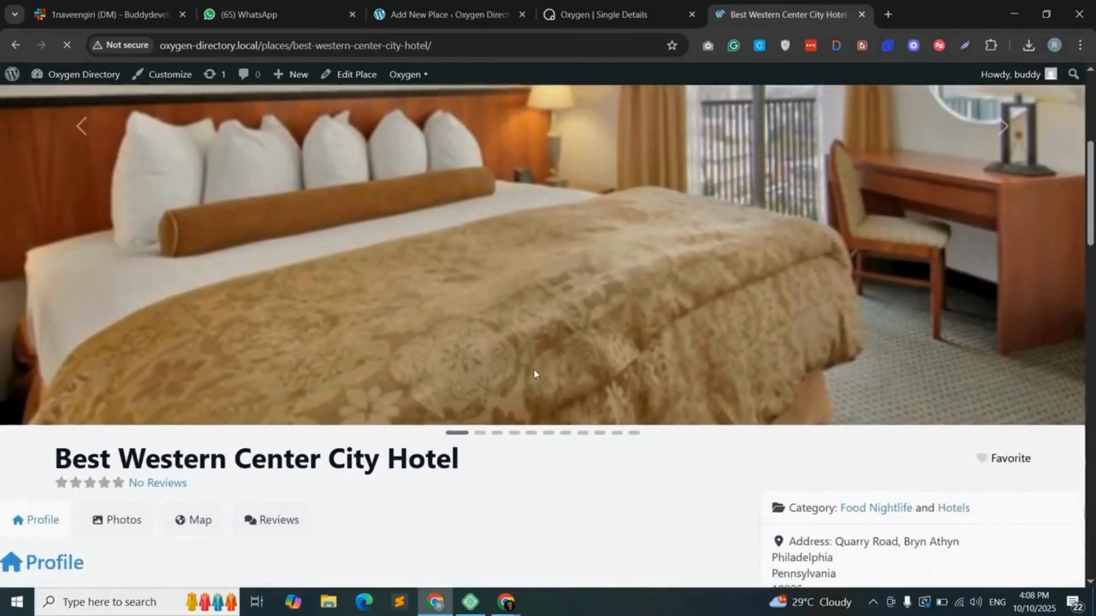
scroll(534, 371, "down", 5)
scroll(544, 313, "down", 6)
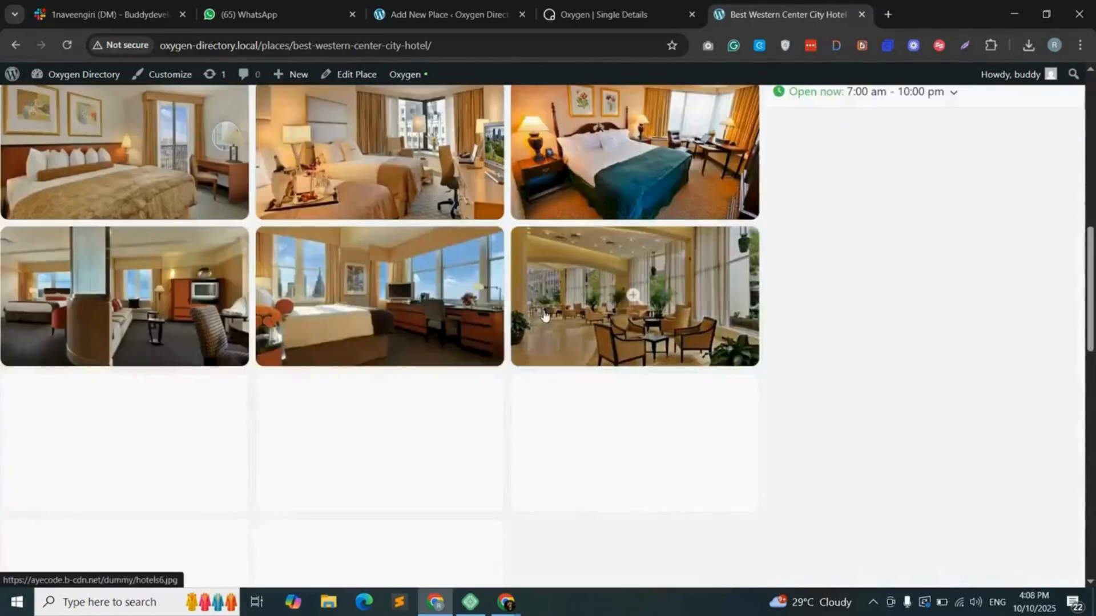
scroll(783, 331, "up", 15)
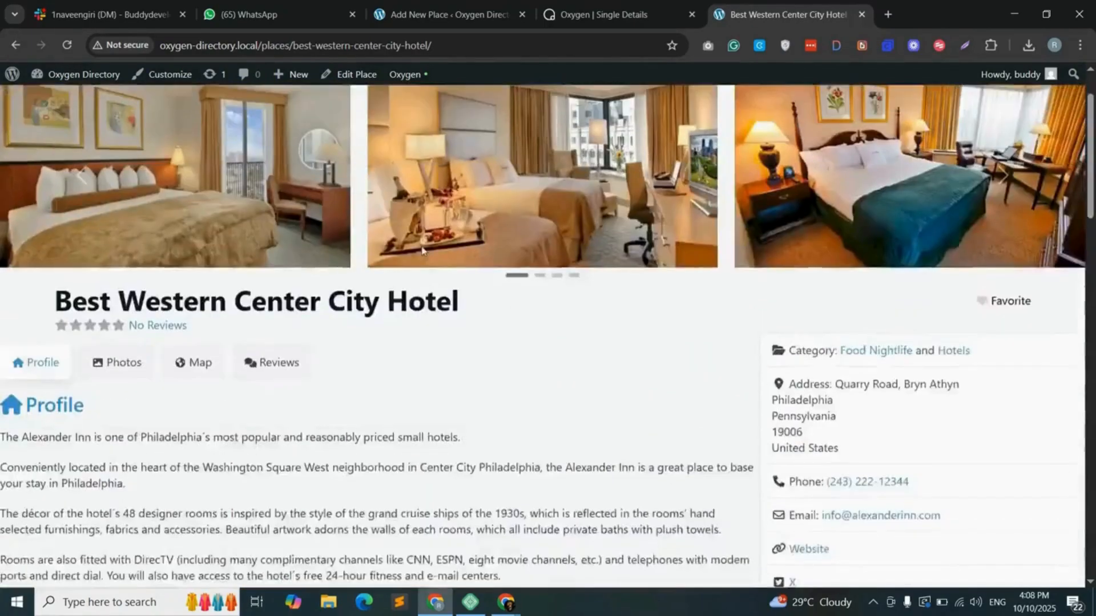
scroll(238, 350, "down", 3)
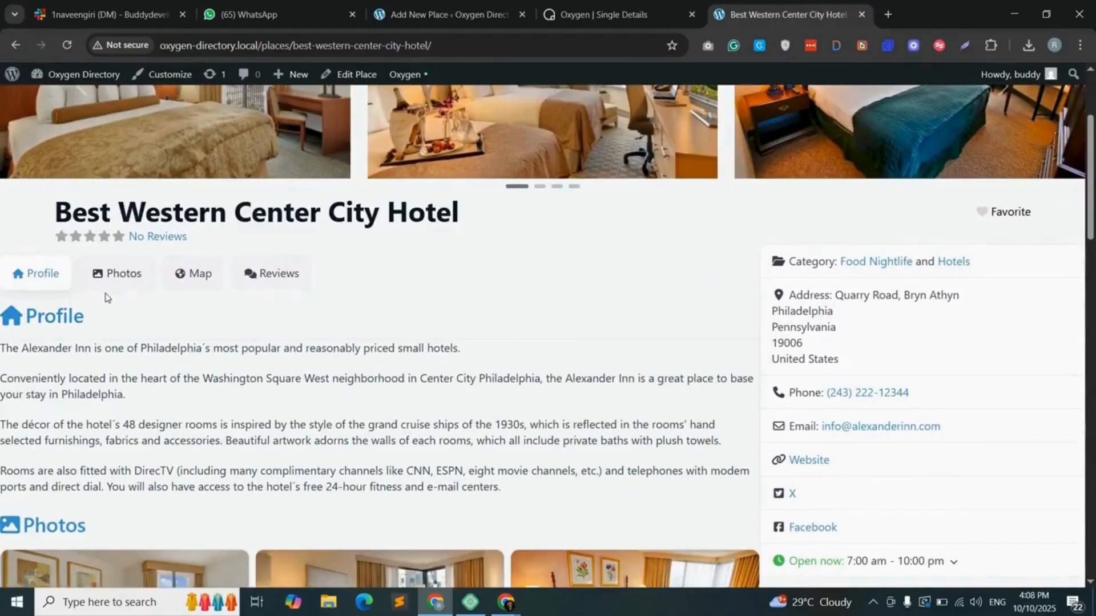
scroll(284, 358, "down", 20)
scroll(297, 356, "up", 20)
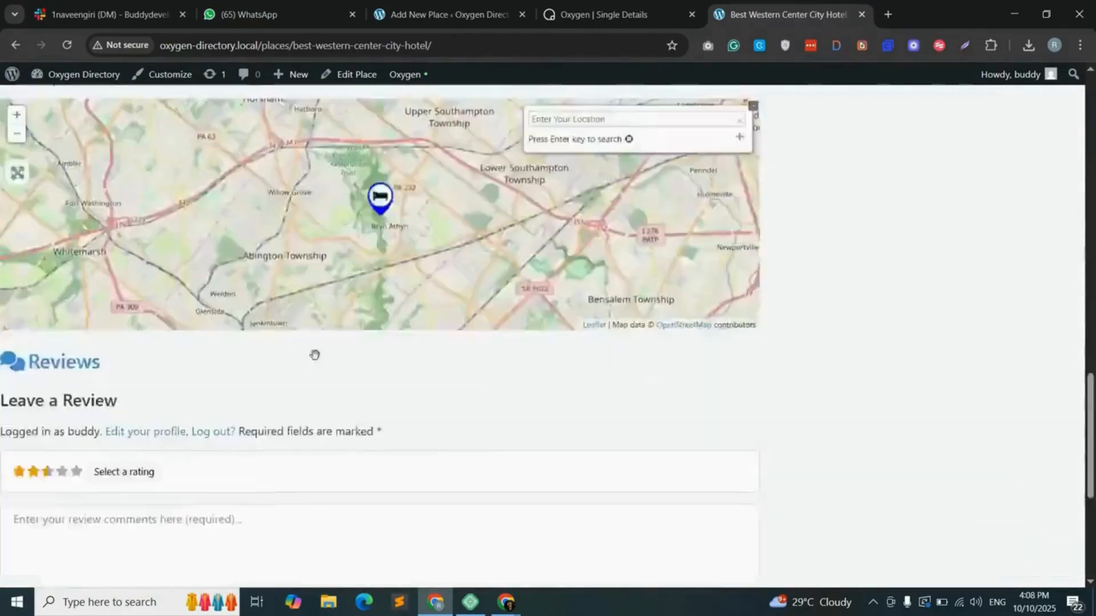
scroll(850, 324, "down", 1)
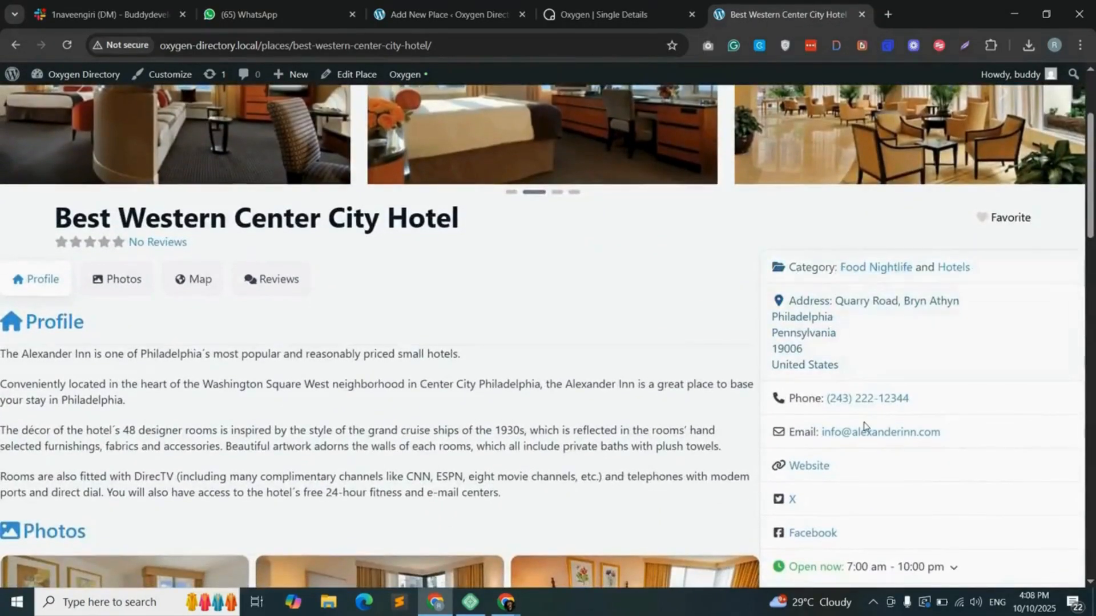
scroll(833, 320, "down", 2)
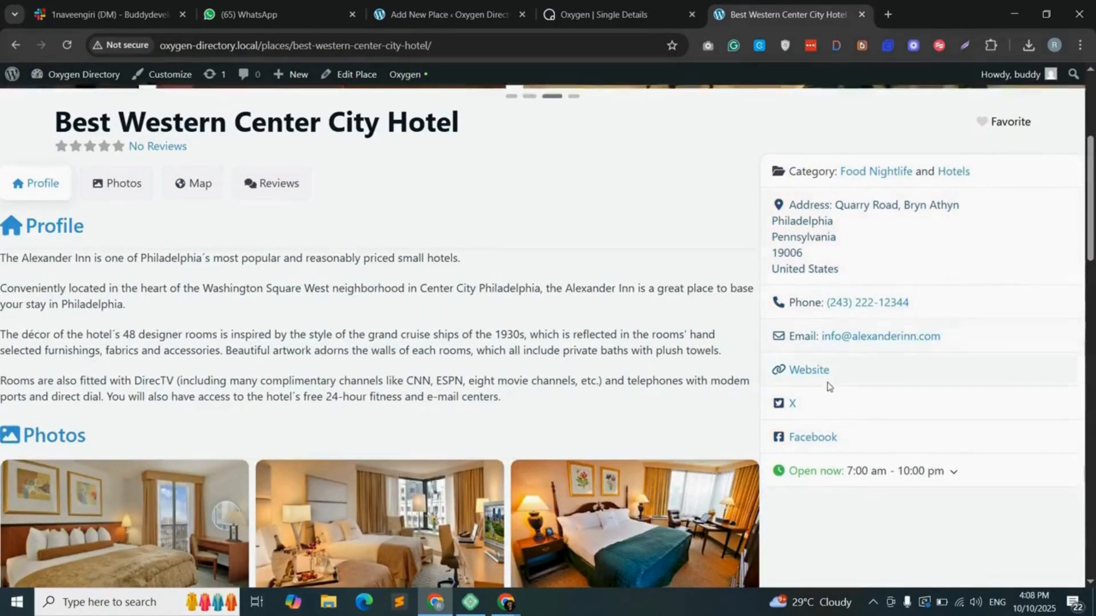
scroll(839, 387, "up", 1)
- Set the width of details-and-contact-container in the Single Details template to 90% and save the template
left_click(629, 12)
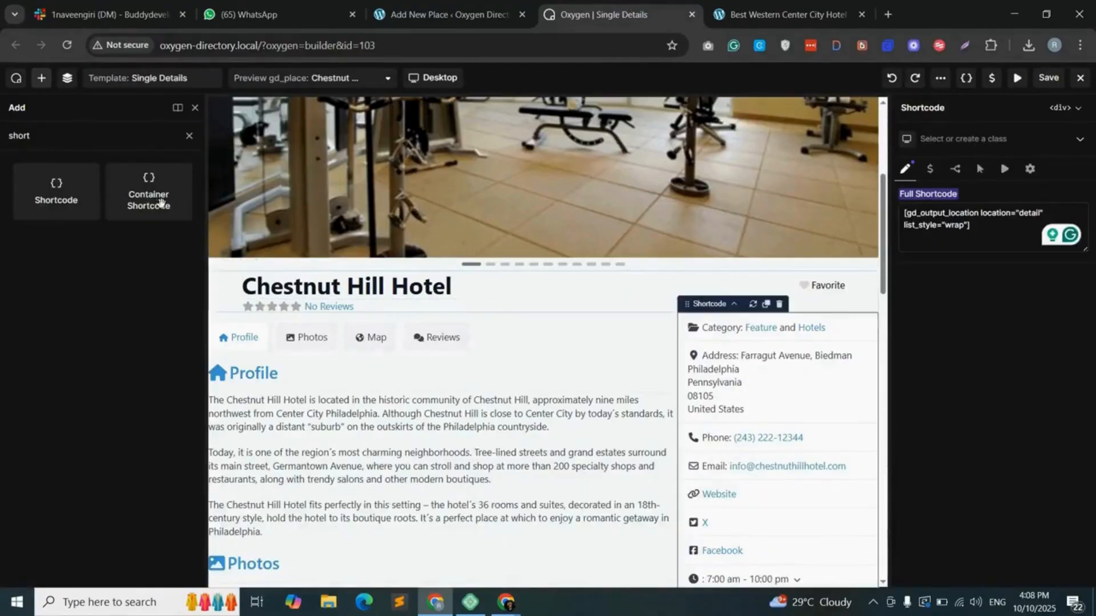
left_click(67, 77)
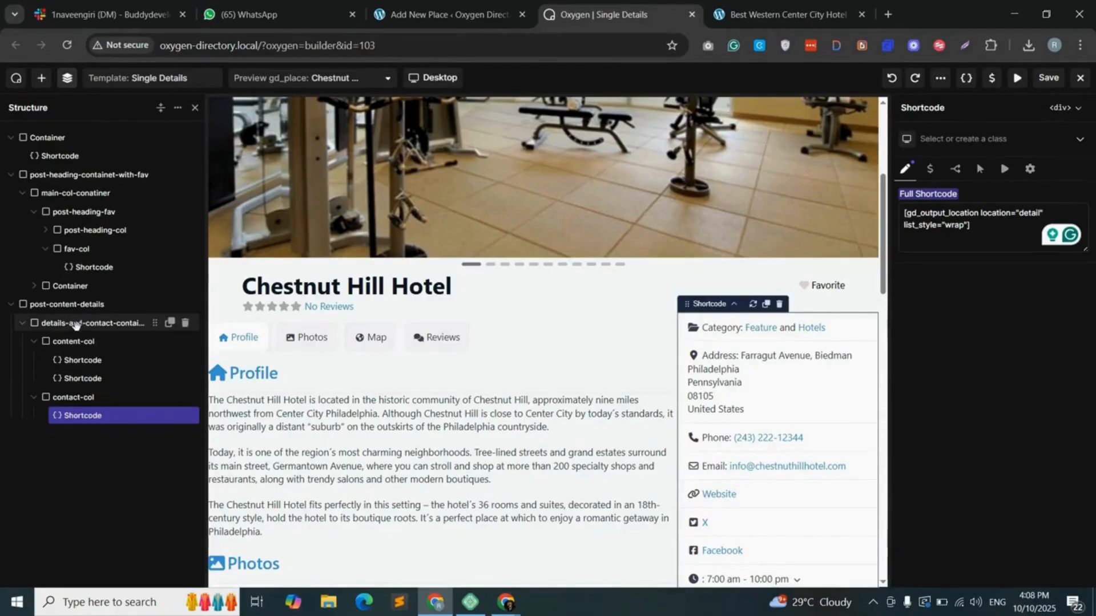
left_click(75, 325)
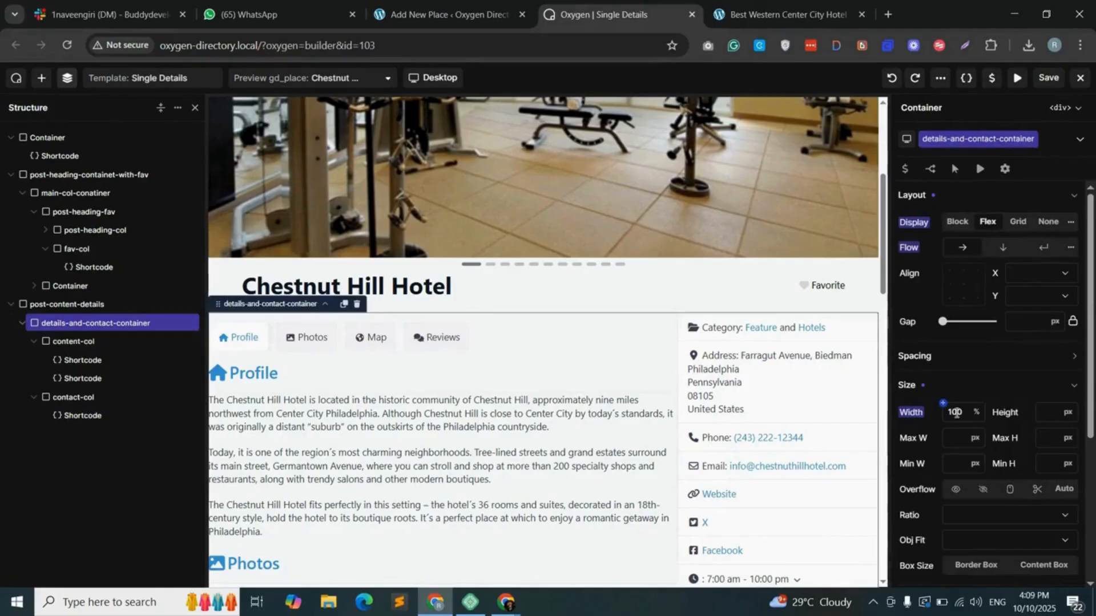
double_click(956, 413)
type("90")
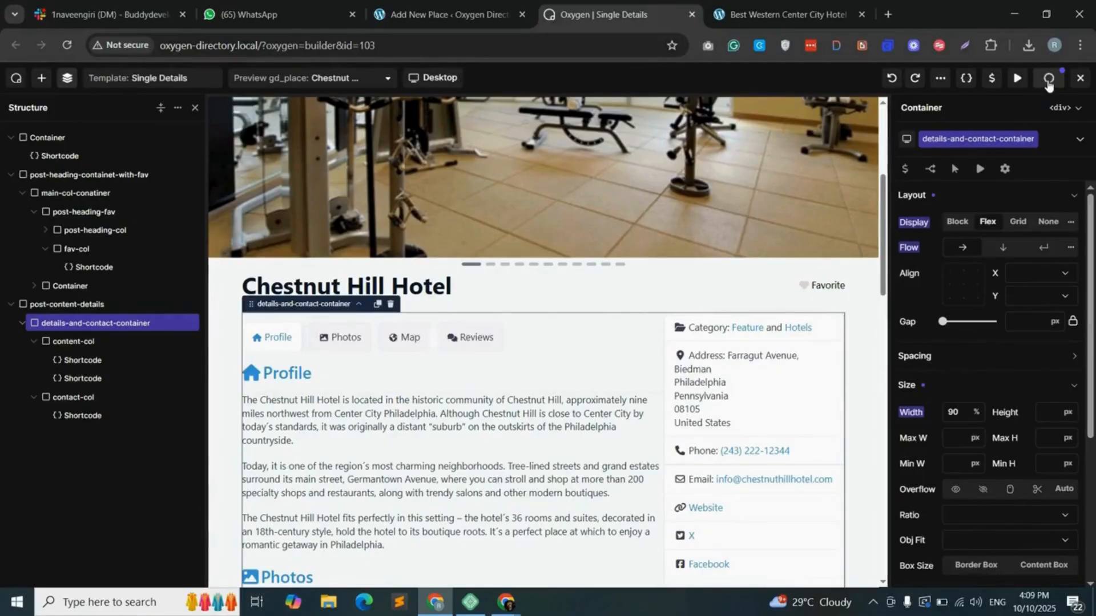
- Reload the Best Western Center City Hotel page and check the side margins of the content and contact columns
left_click(775, 13)
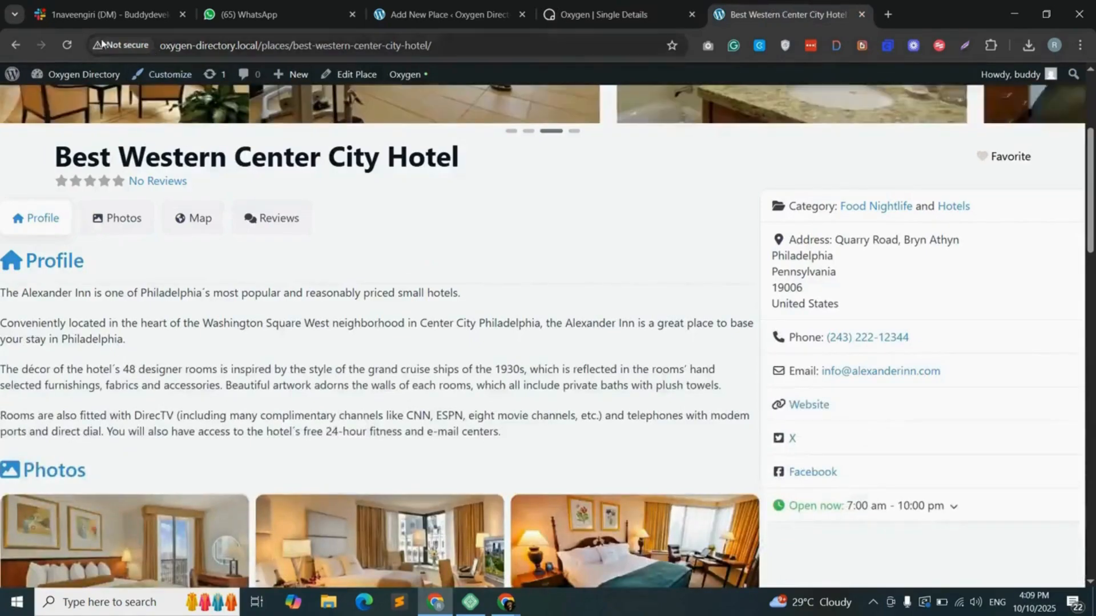
left_click(66, 45)
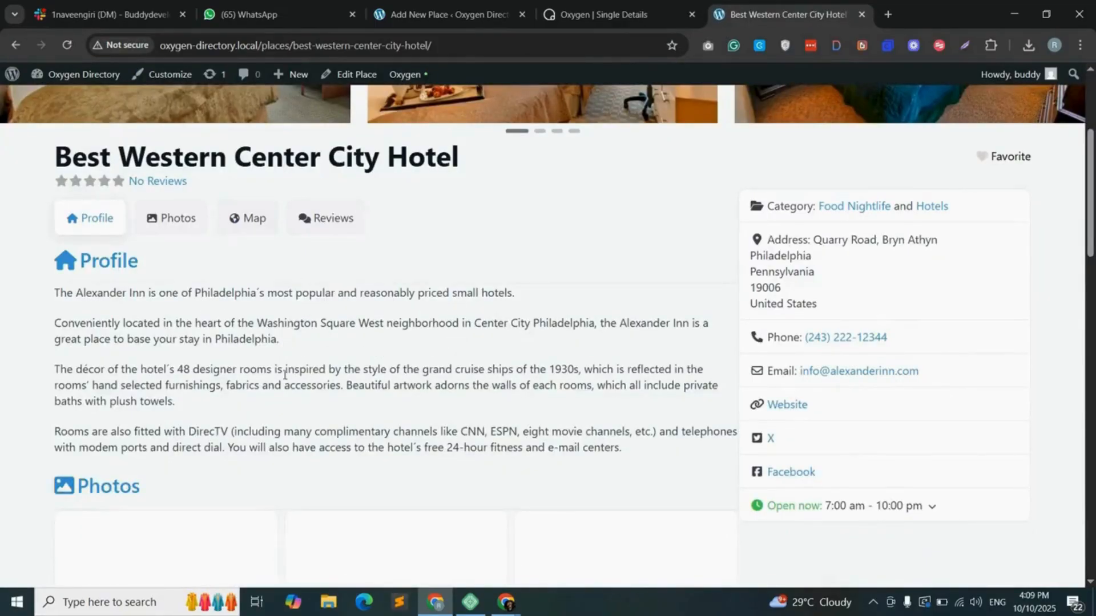
scroll(285, 375, "down", 10)
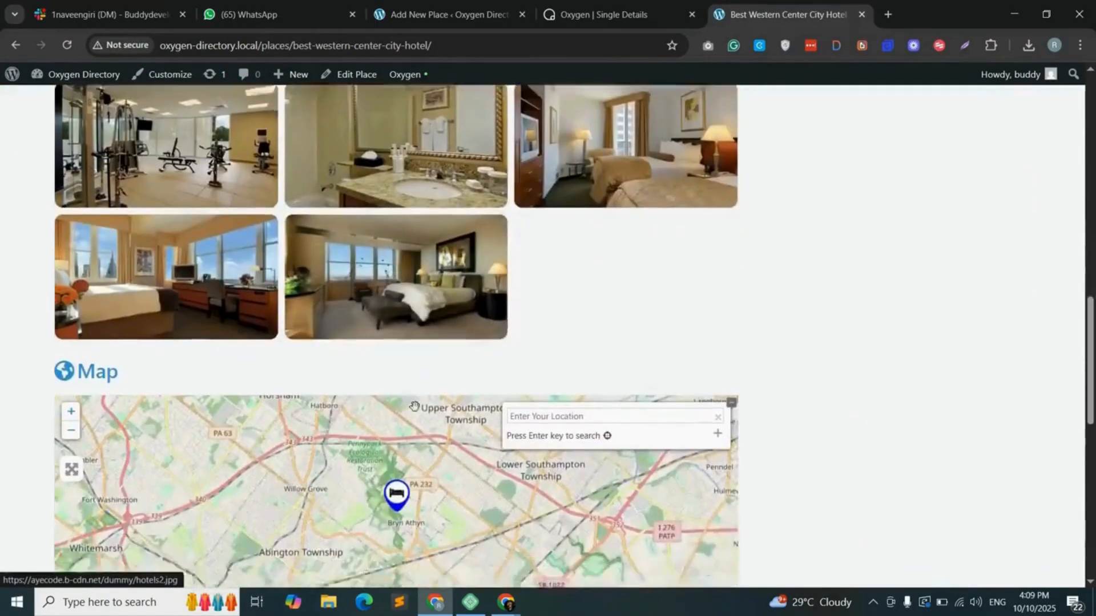
scroll(177, 347, "down", 8)
scroll(425, 386, "up", 12)
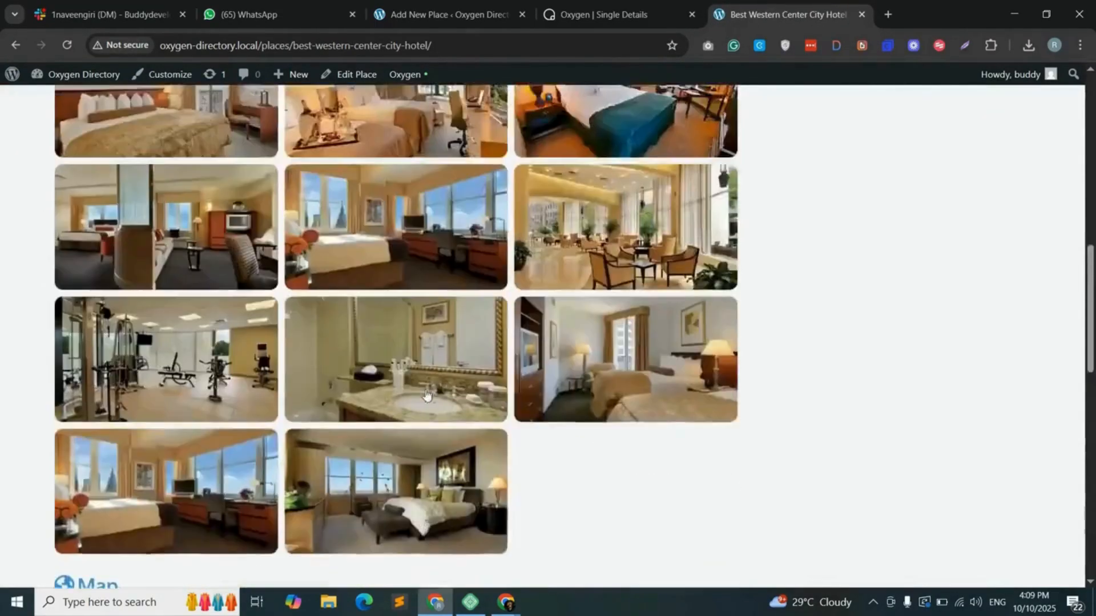
scroll(427, 394, "up", 8)
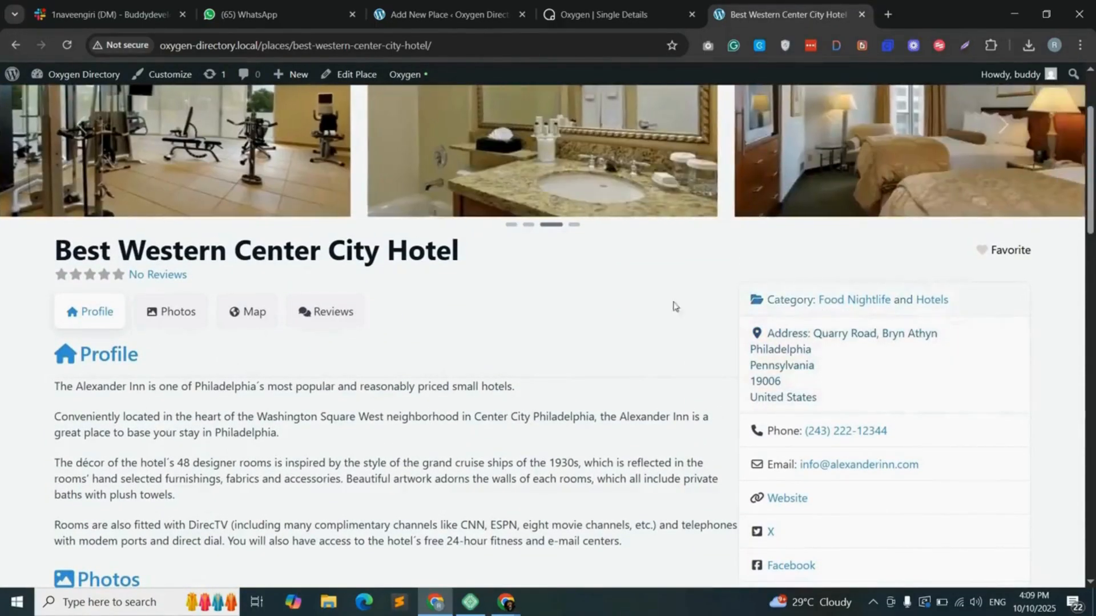
scroll(676, 307, "down", 1)
- Give content-col in the Single Details template an off-white background, #FDFCFB
left_click(626, 7)
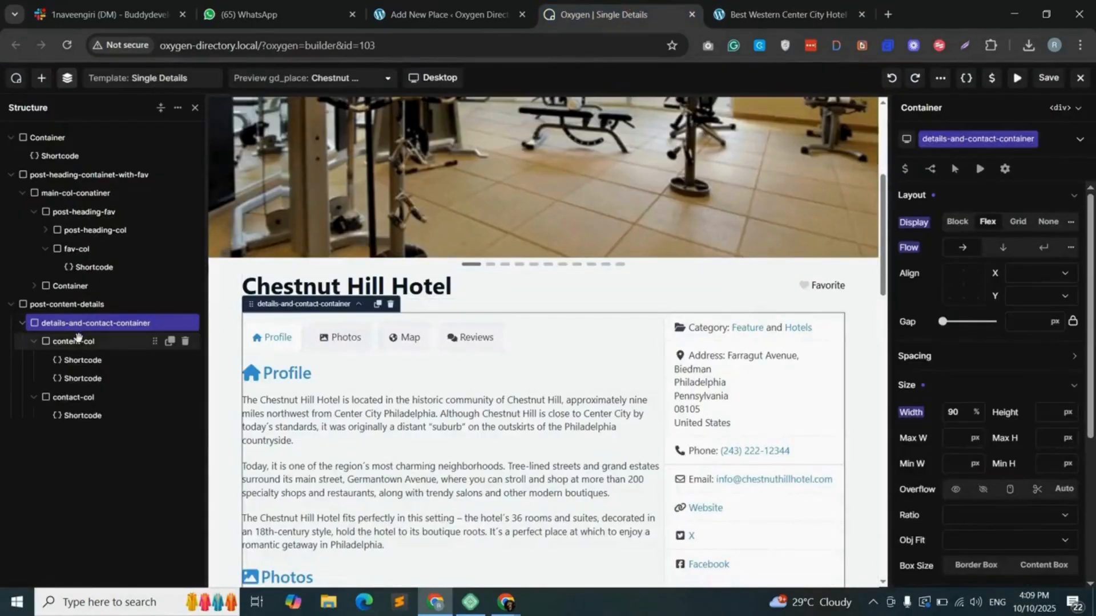
left_click(83, 340)
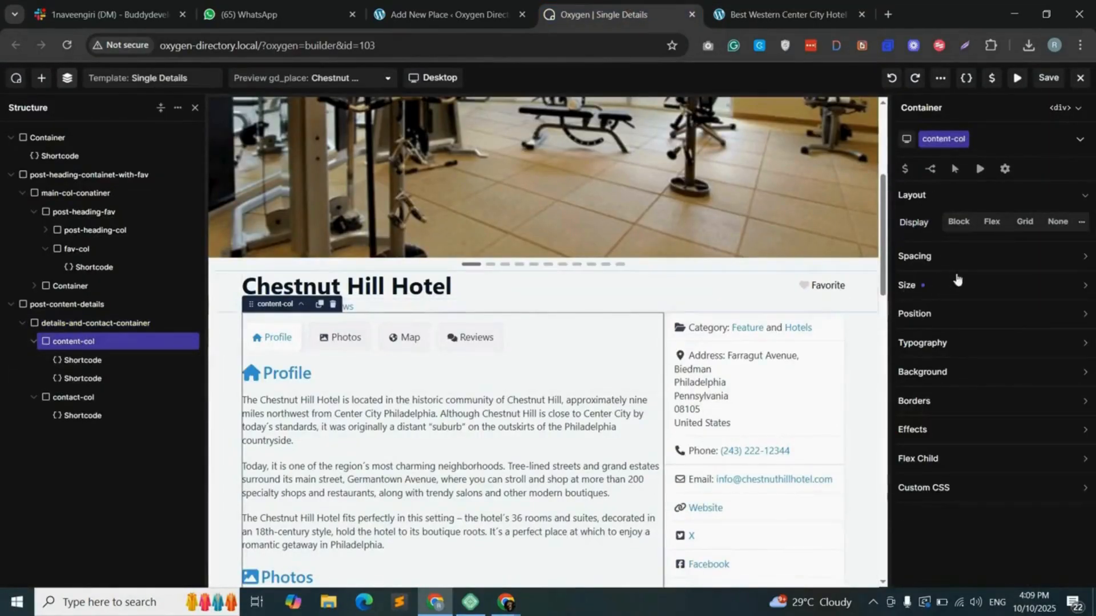
left_click(952, 372)
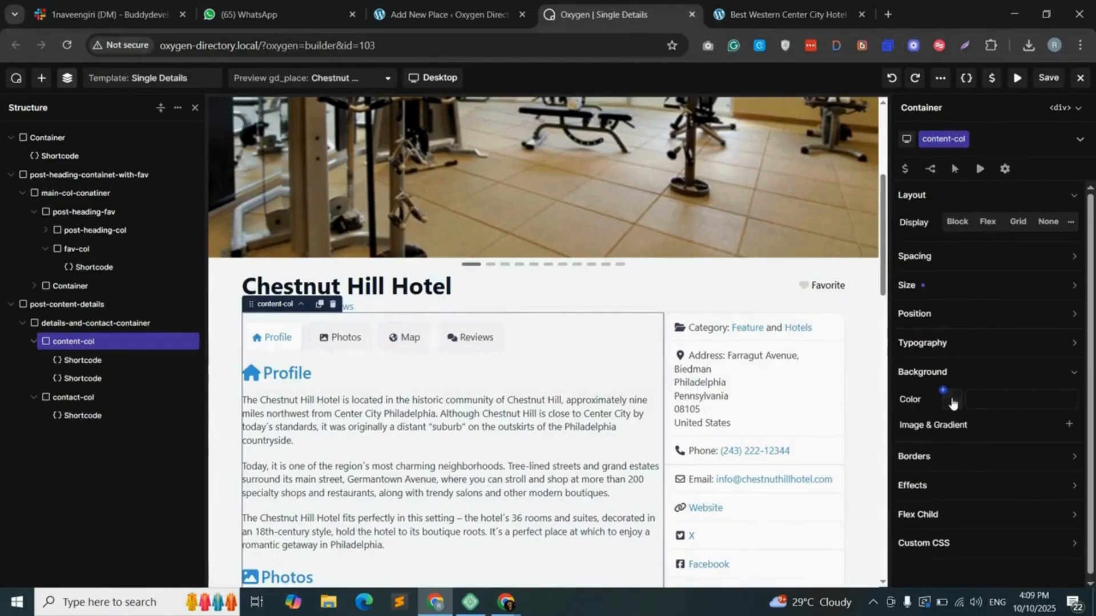
left_click(949, 399)
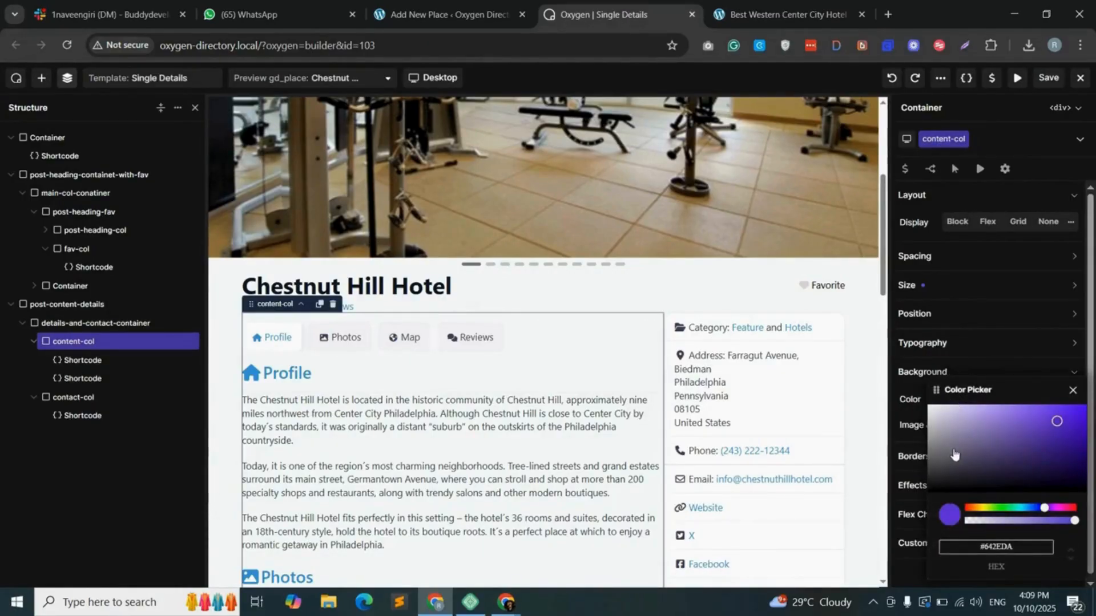
left_click(939, 420)
left_click_drag(931, 411, 929, 410)
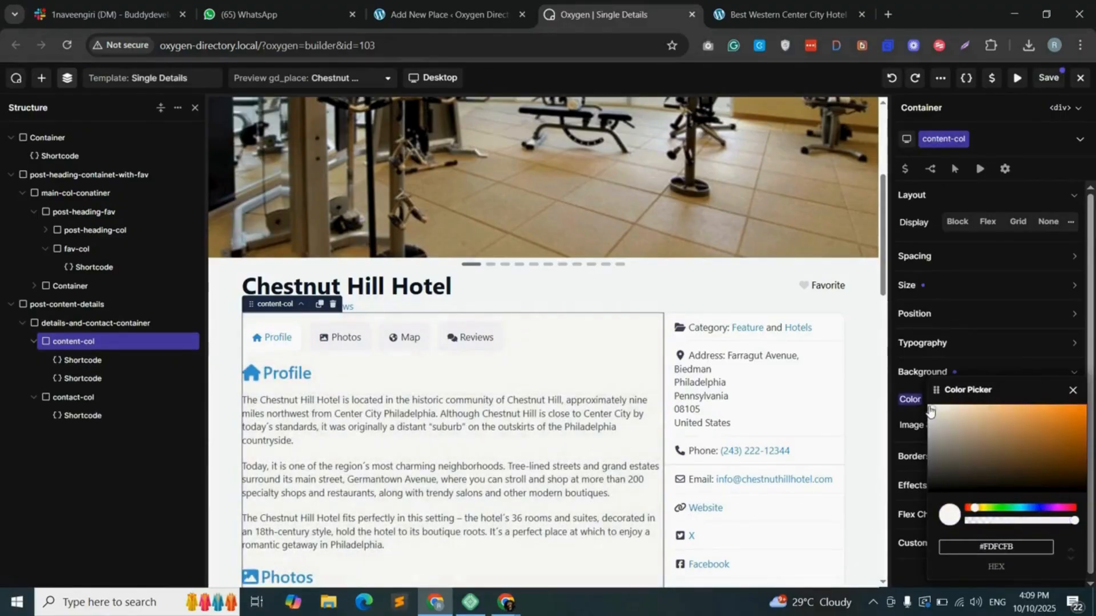
- Apply 30 px padding to all sides of content-col, round its corners with a 12 px radius, and save the template
left_click(959, 260)
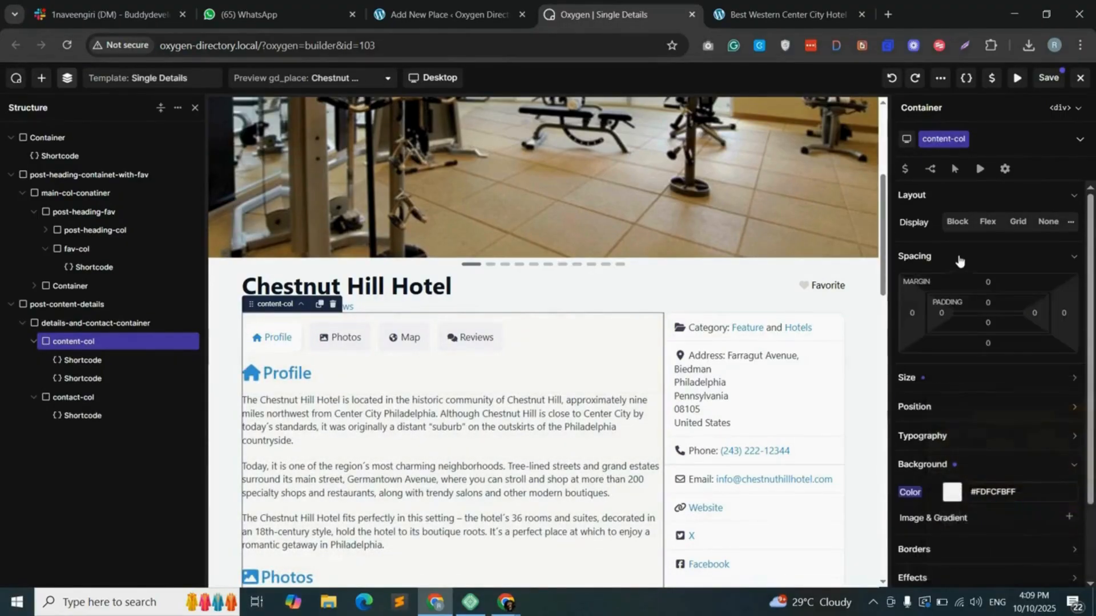
left_click(988, 302)
type("30")
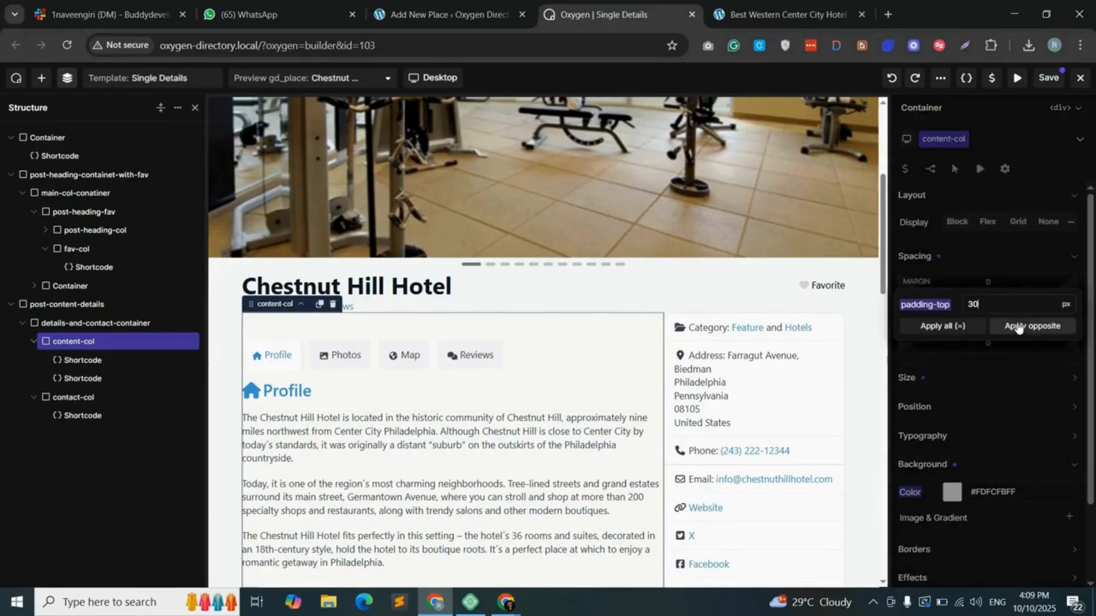
left_click(951, 329)
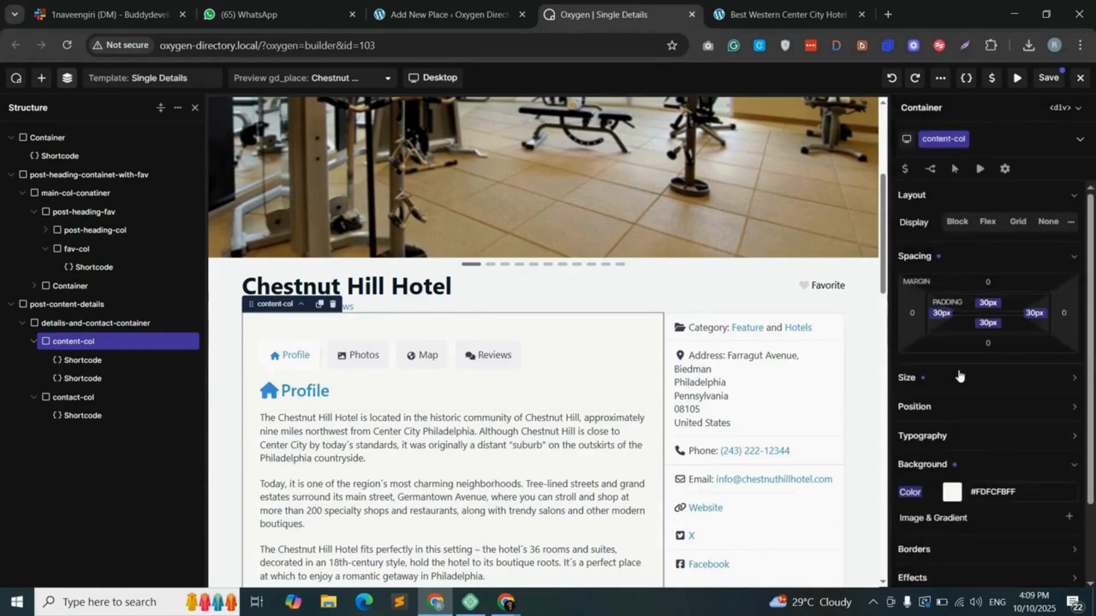
scroll(965, 407, "down", 2)
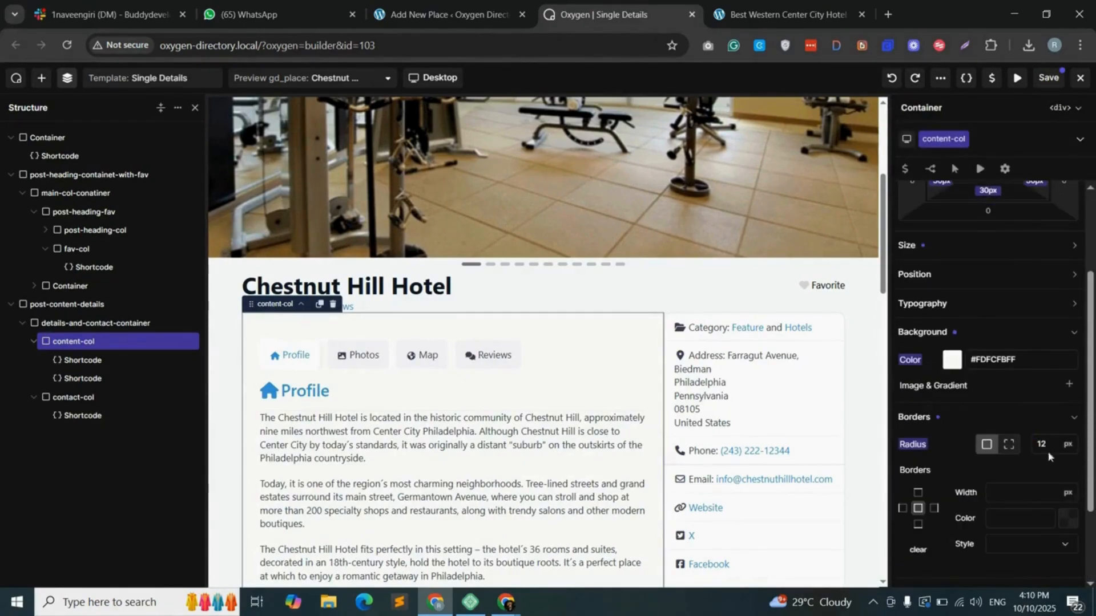
left_click(1050, 78)
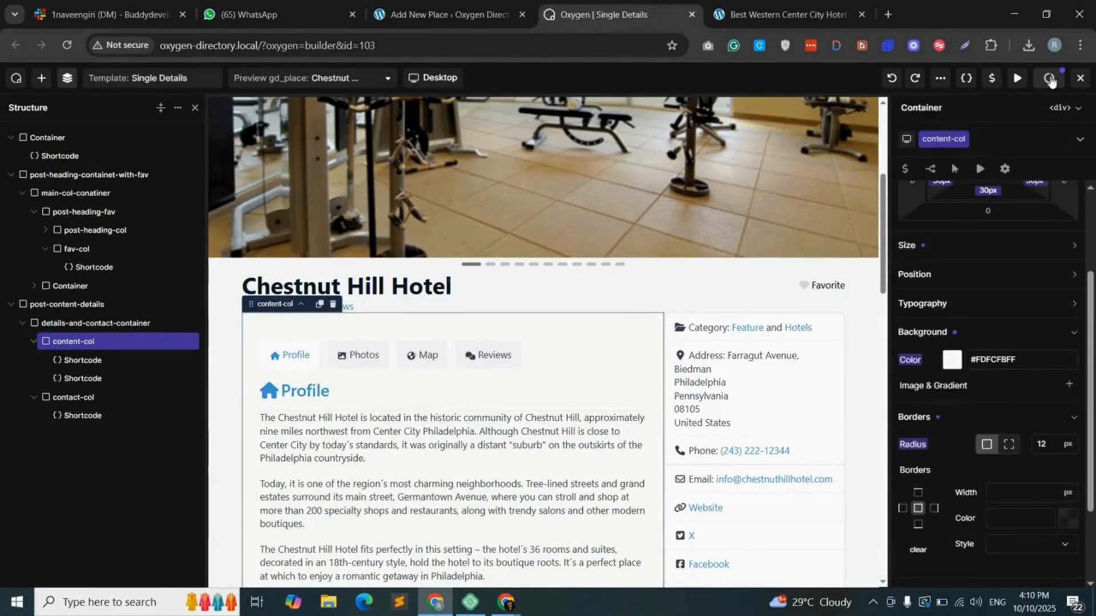
- Reload the Best Western Center City Hotel page and check the background, padding and rounded corners of the content column
left_click(785, 16)
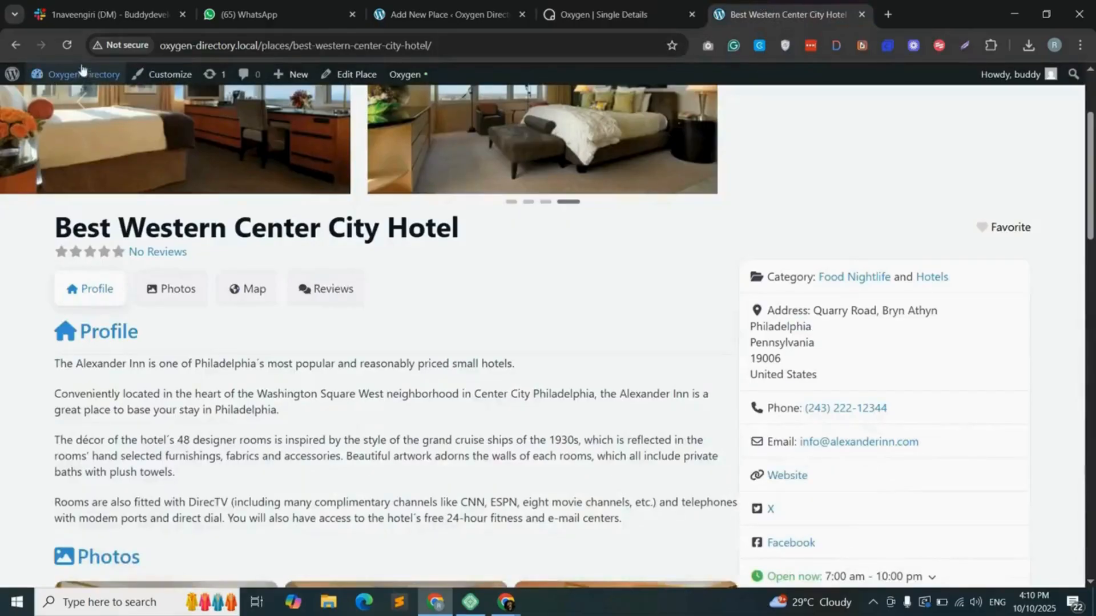
left_click(67, 45)
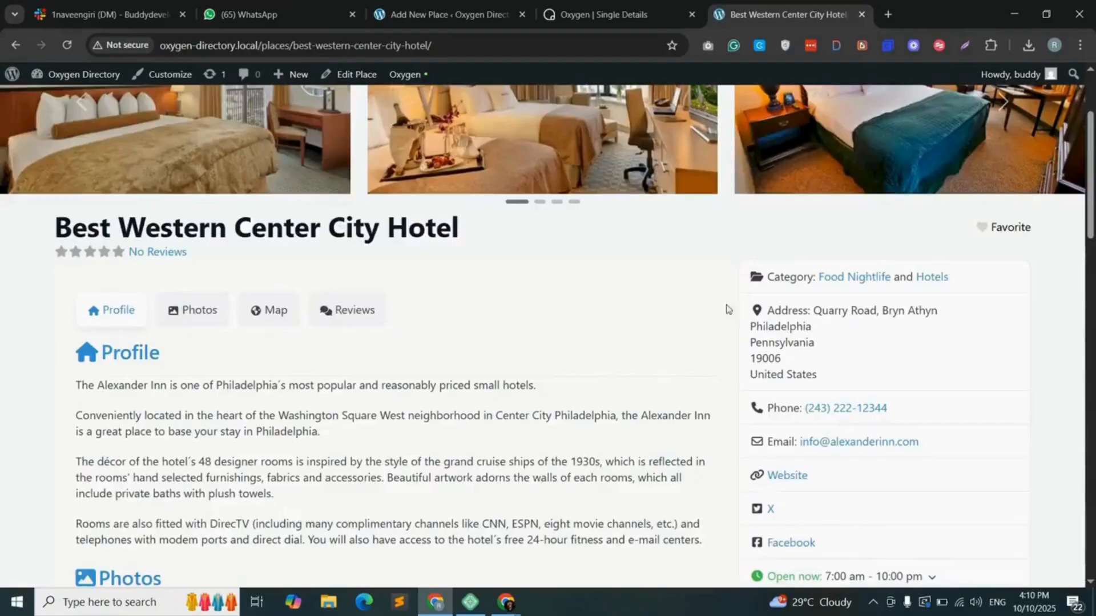
scroll(112, 323, "down", 2)
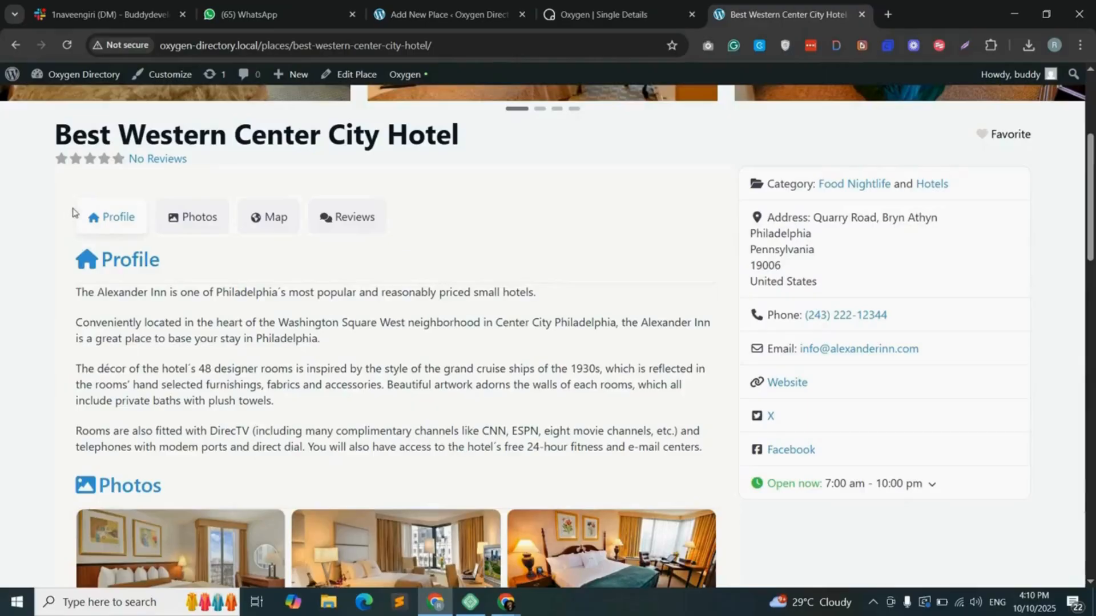
scroll(66, 239, "up", 1)
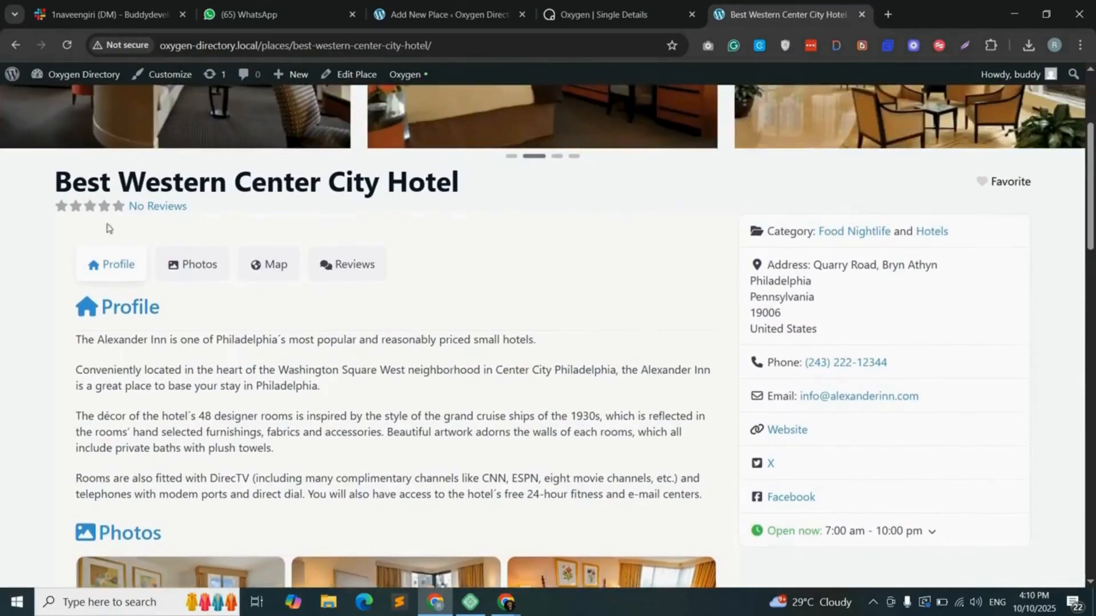
scroll(410, 281, "up", 1)
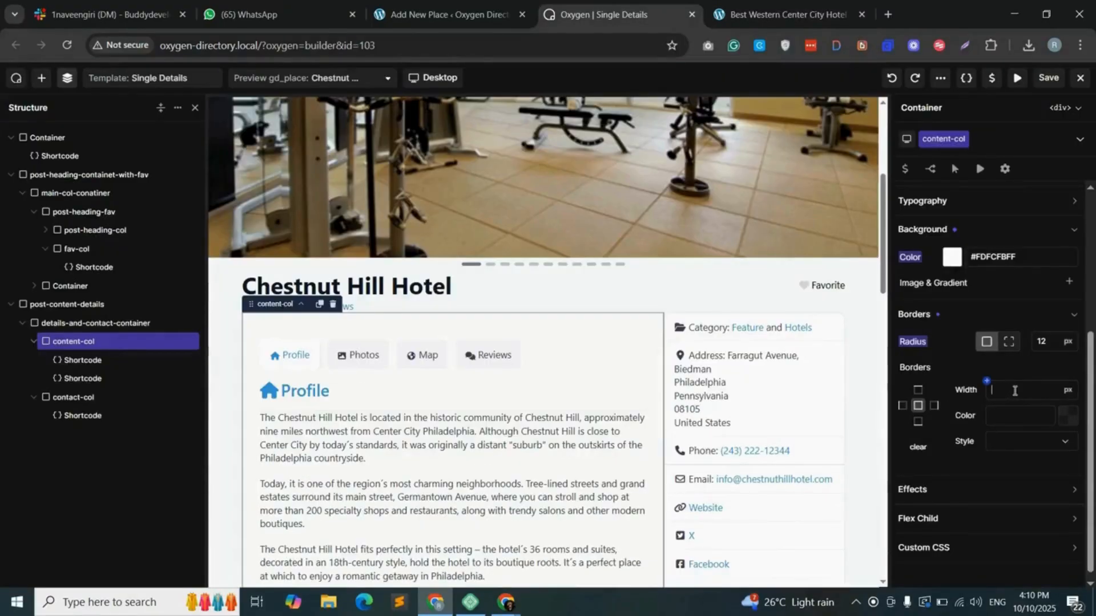
- Add a 1 px dark border around content-col and reload the Best Western Center City Hotel page to check it
left_click(1014, 391)
type("1")
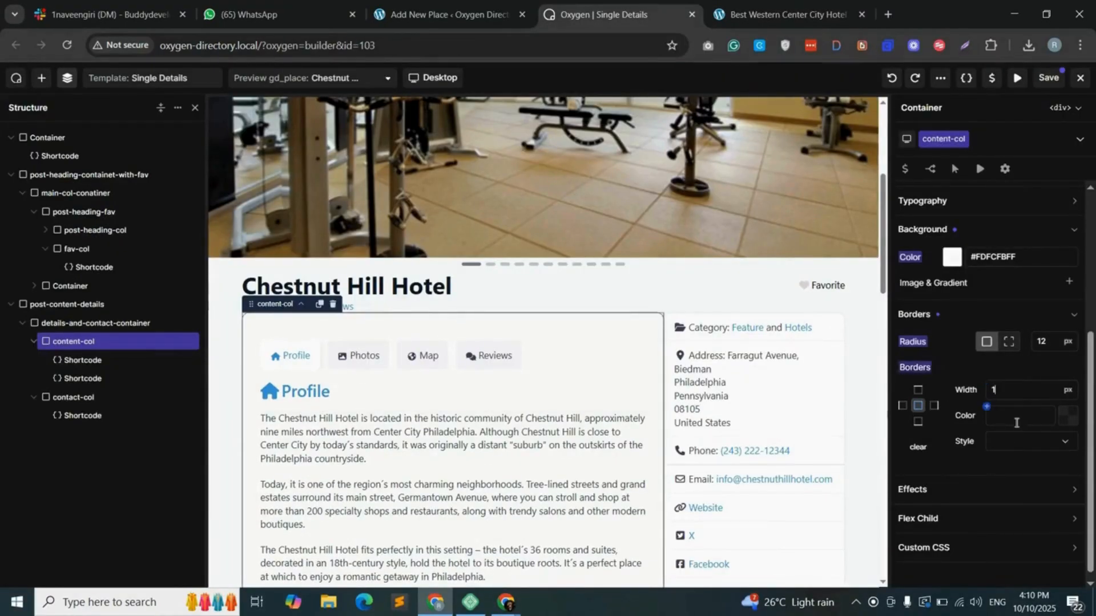
left_click(1069, 422)
left_click(907, 478)
left_click(771, 14)
key("F5")
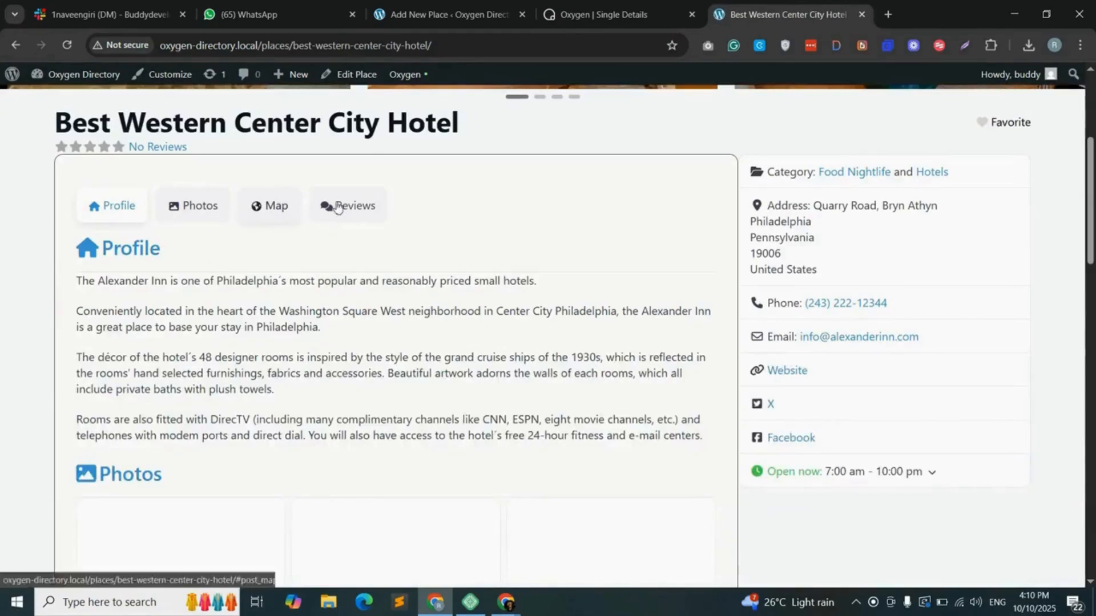
- Soften content-col's border in the Single Details template by making its color mostly transparent, #514F5430
left_click(592, 7)
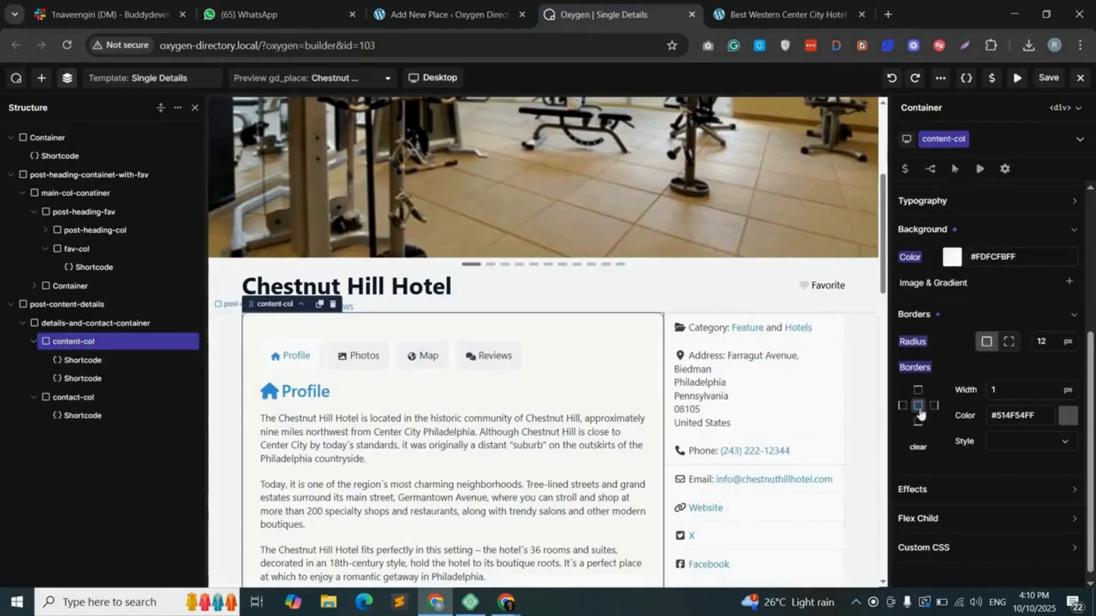
left_click(1065, 418)
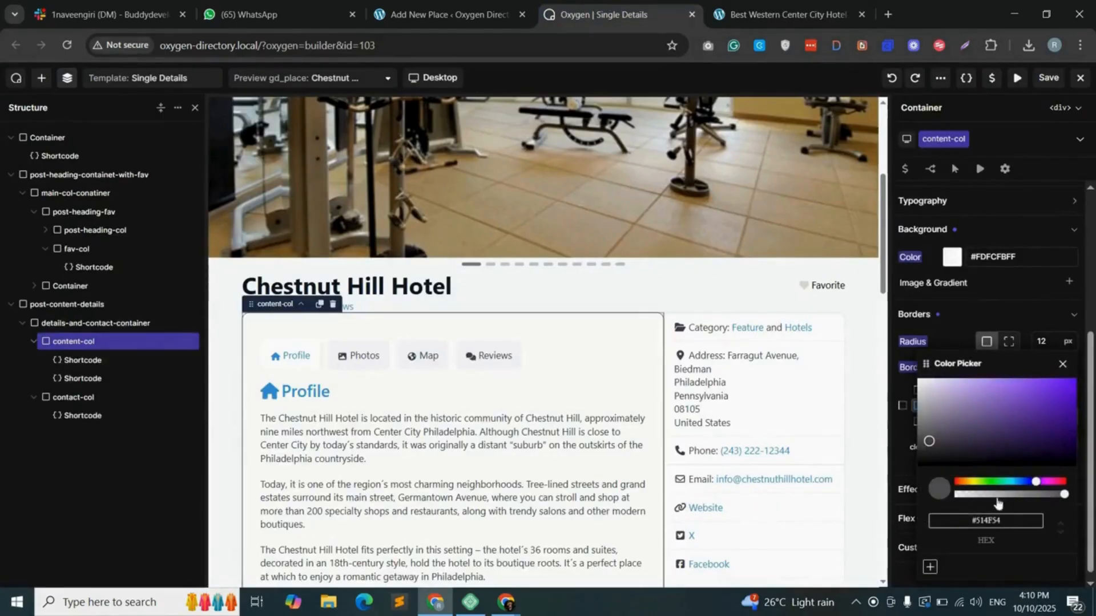
left_click_drag(997, 496, 977, 495)
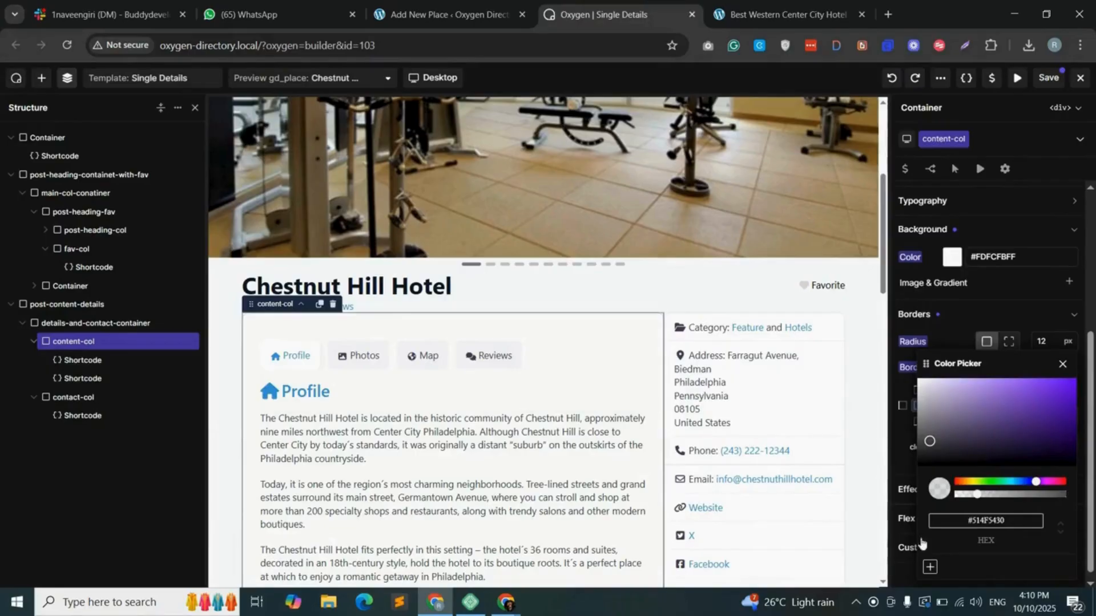
- Give content-col a 30 px margin above and below, and save the template
scroll(970, 257, "up", 3)
left_click(989, 215)
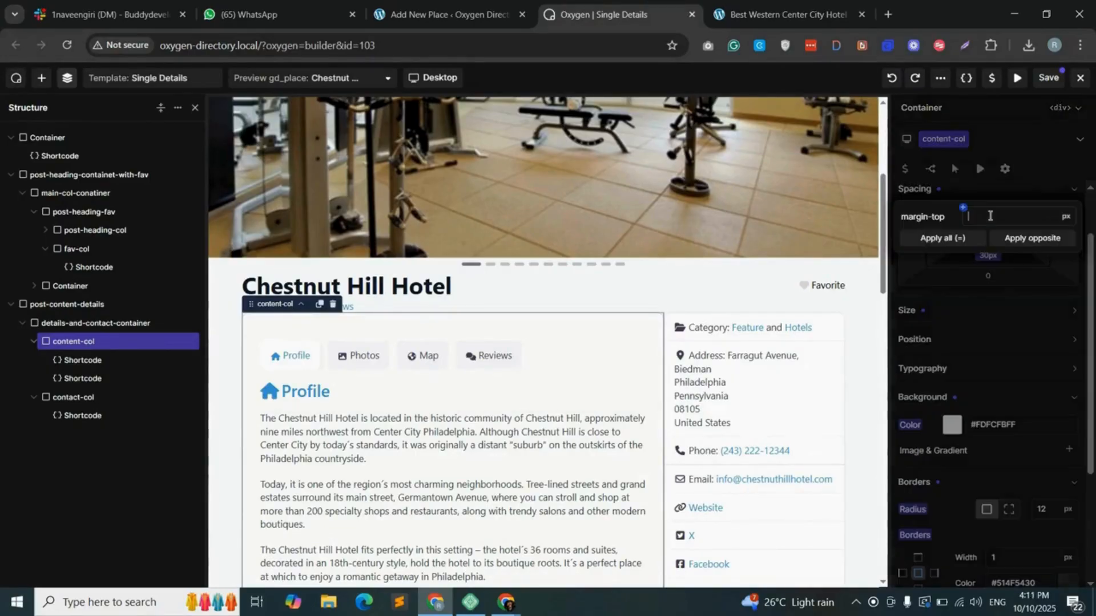
type("30")
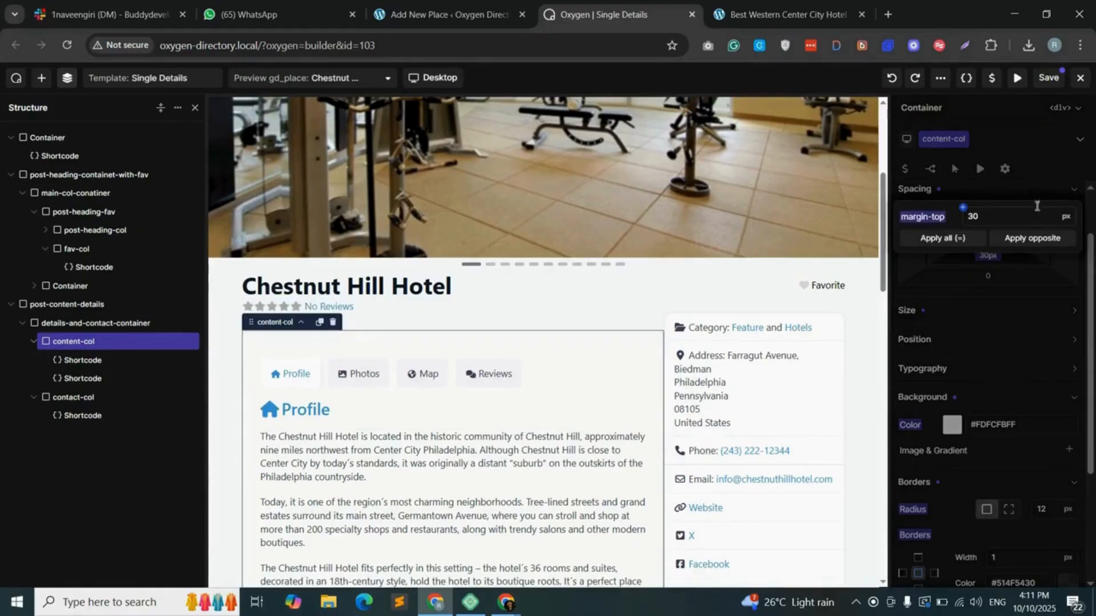
left_click(1032, 238)
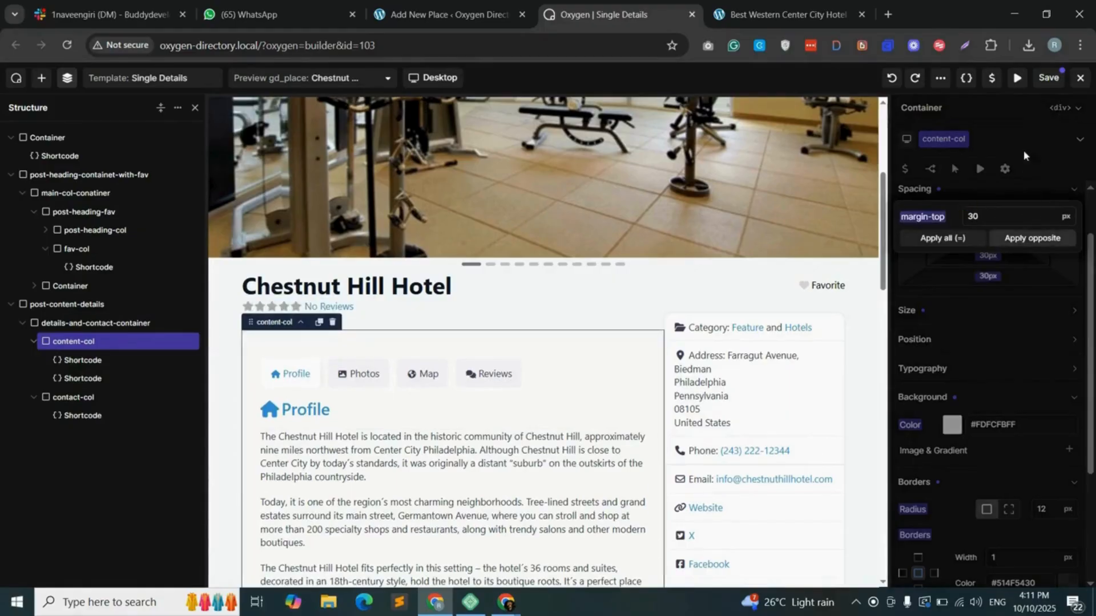
left_click(1048, 82)
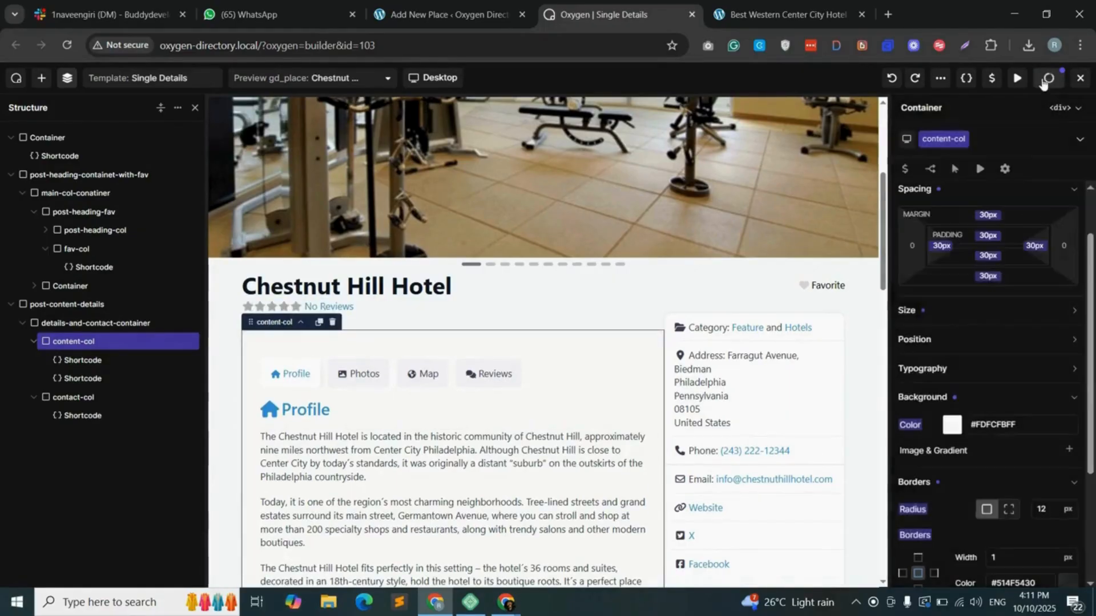
- Reload the Best Western Center City Hotel page and check the content column's lighter border and vertical margins
left_click(767, 10)
key("F5")
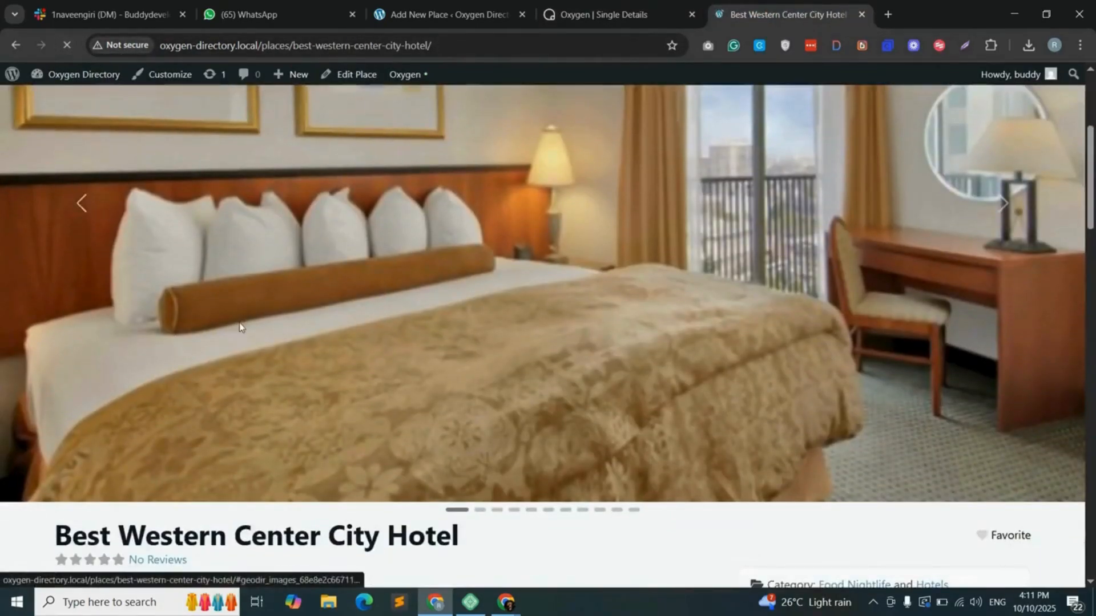
scroll(239, 323, "down", 10)
scroll(522, 313, "up", 5)
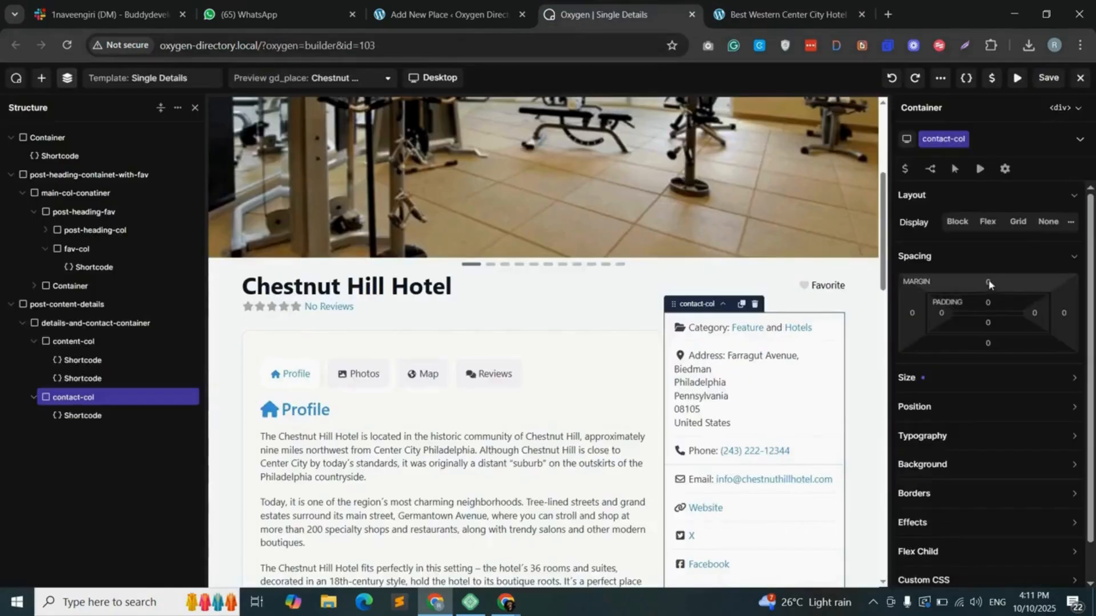
- Apply a 30 px margin above and below contact-col in the Single Details template, and save it
left_click(989, 283)
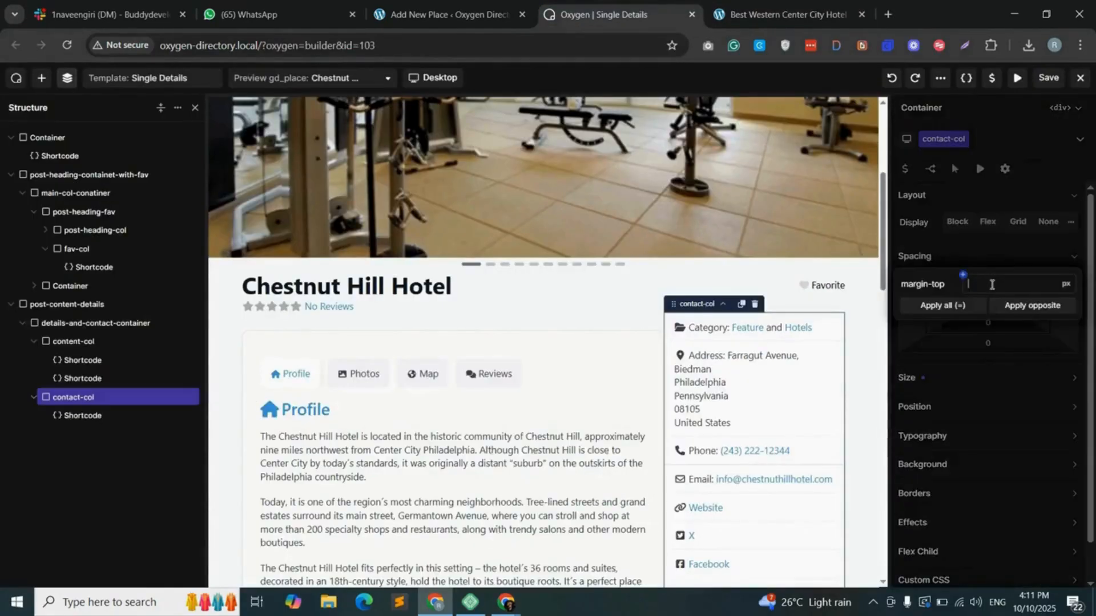
type("3")
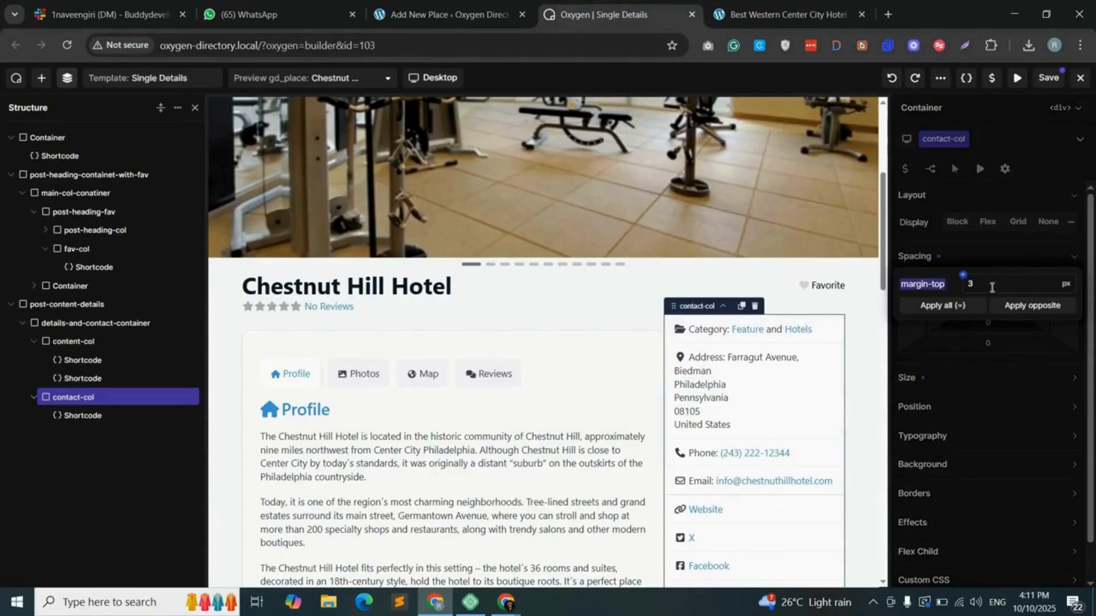
type("0")
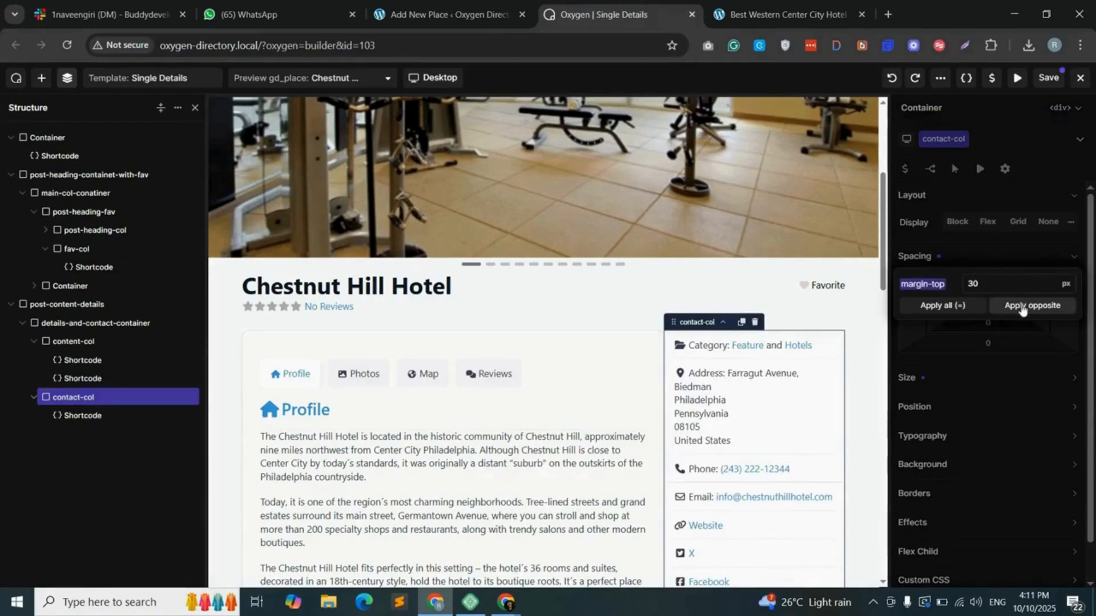
left_click(1021, 308)
left_click(1049, 77)
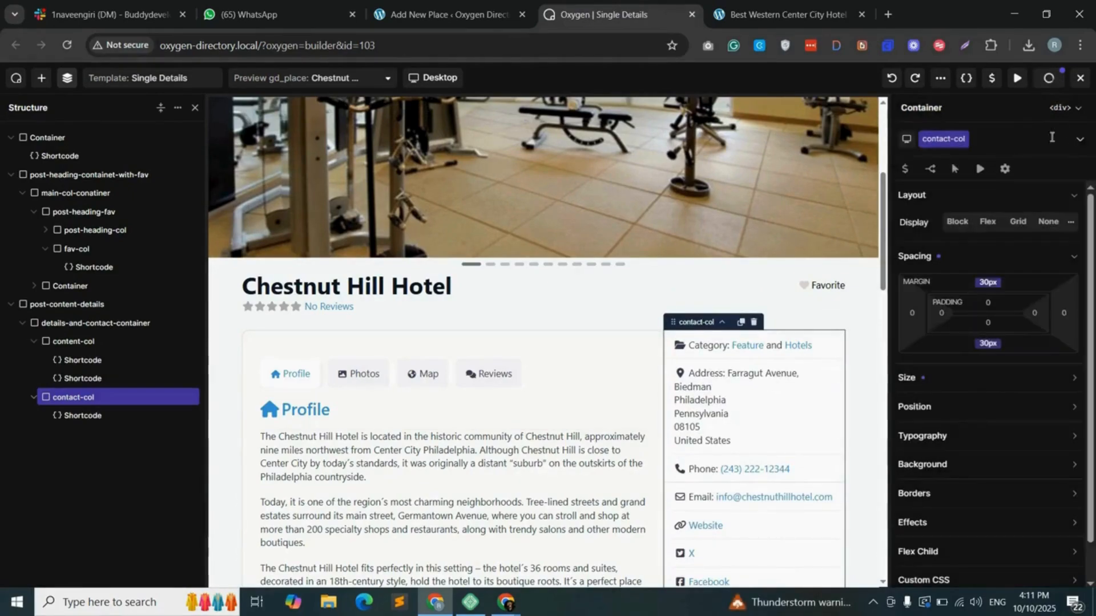
- Reload the Best Western Center City Hotel page and check the alignment of the content and contact columns
left_click(787, 14)
left_click(67, 45)
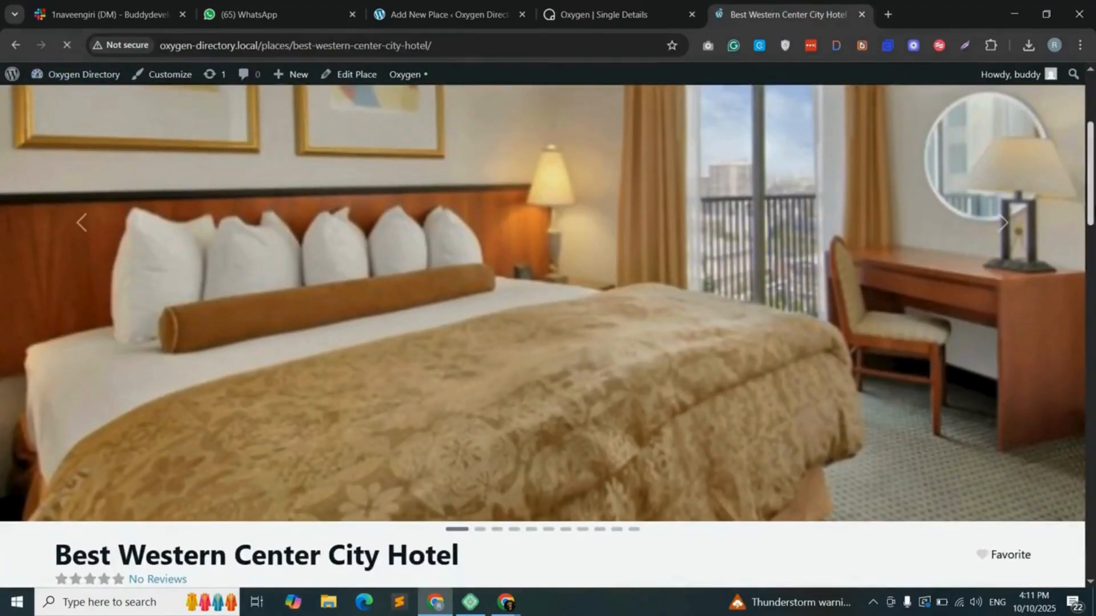
scroll(548, 337, "up", 1)
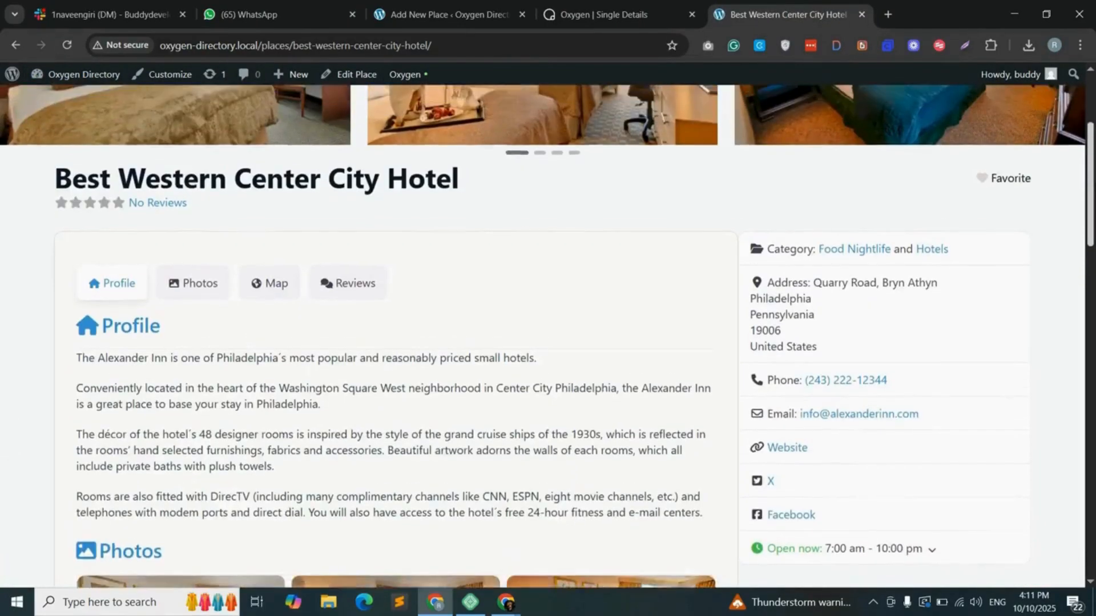
scroll(548, 337, "up", 3)
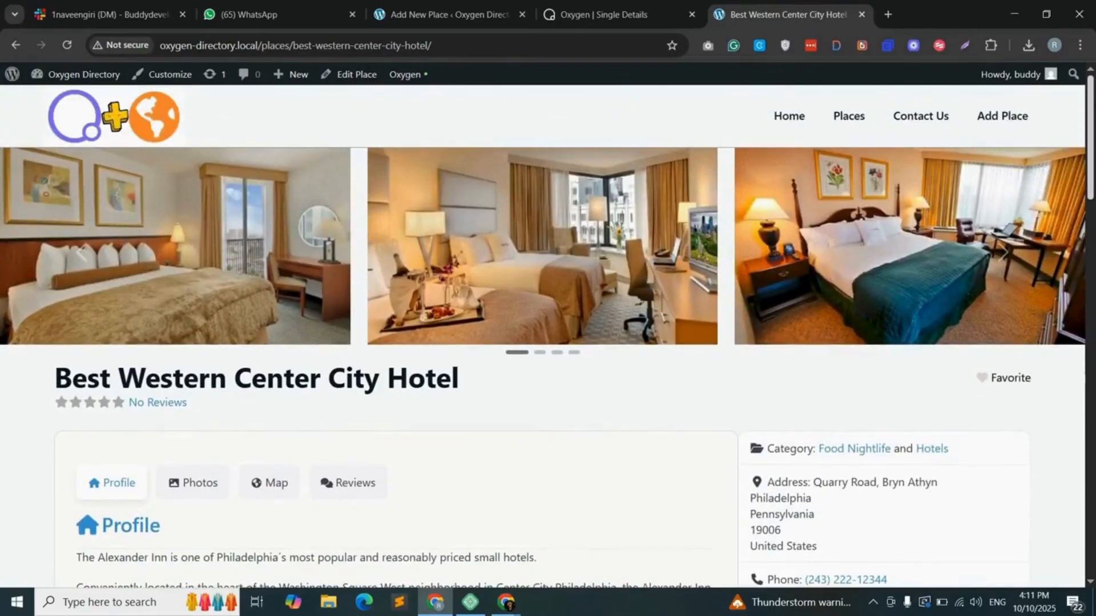
- Add the Best Western Center City Hotel listing to the favorites
scroll(548, 336, "down", 1)
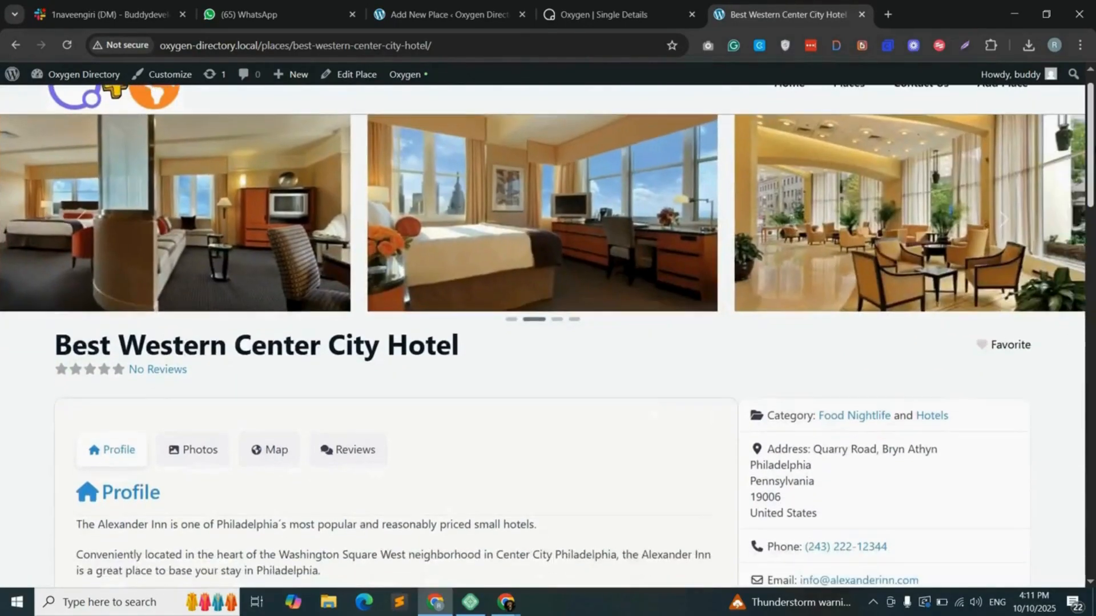
double_click(128, 347)
left_click(983, 345)
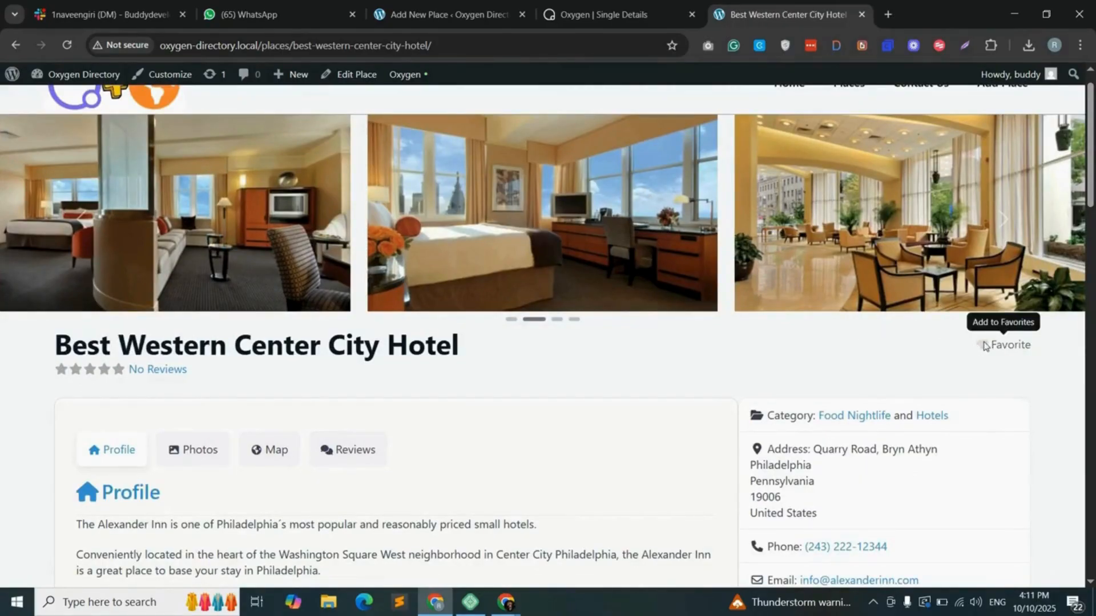
- Jump to the hotel page's Photos, Map and Reviews sections in turn, and look over the finished layout
scroll(208, 162, "down", 5)
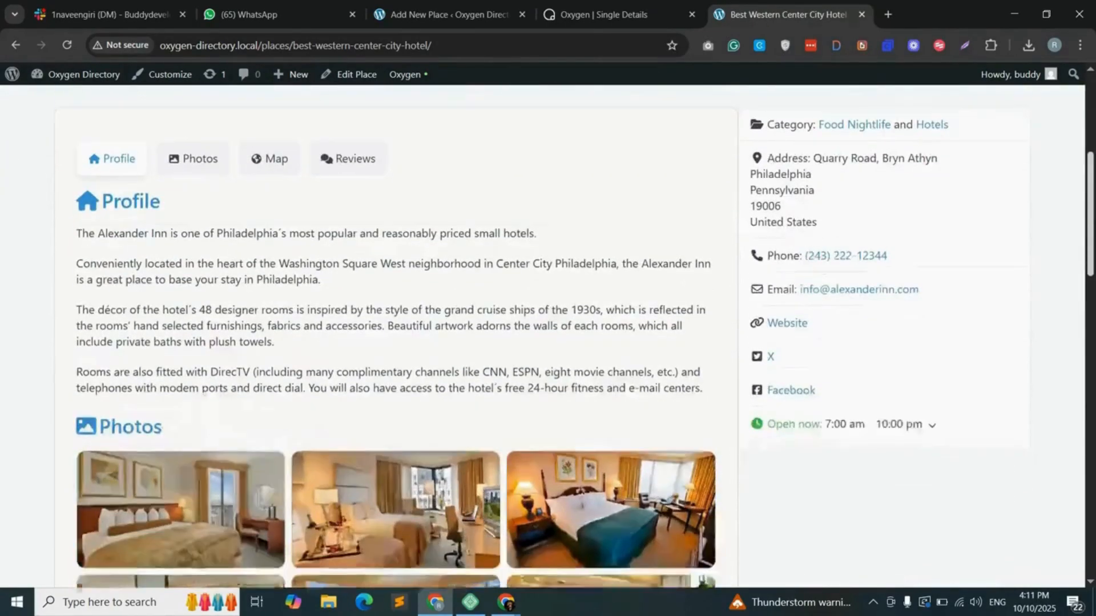
left_click(211, 144)
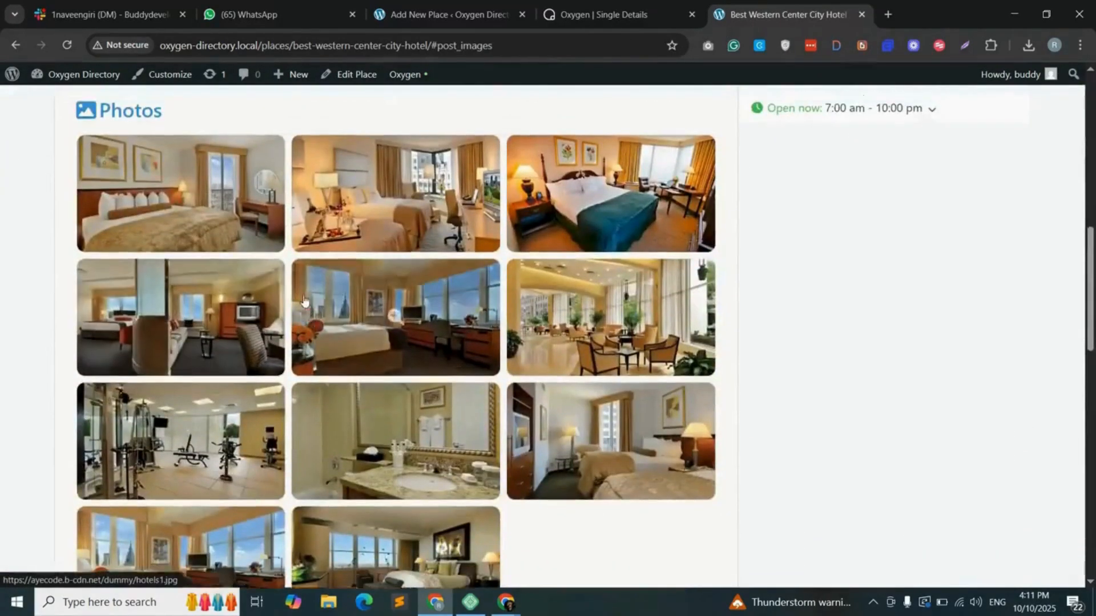
scroll(279, 217, "up", 6)
left_click(277, 194)
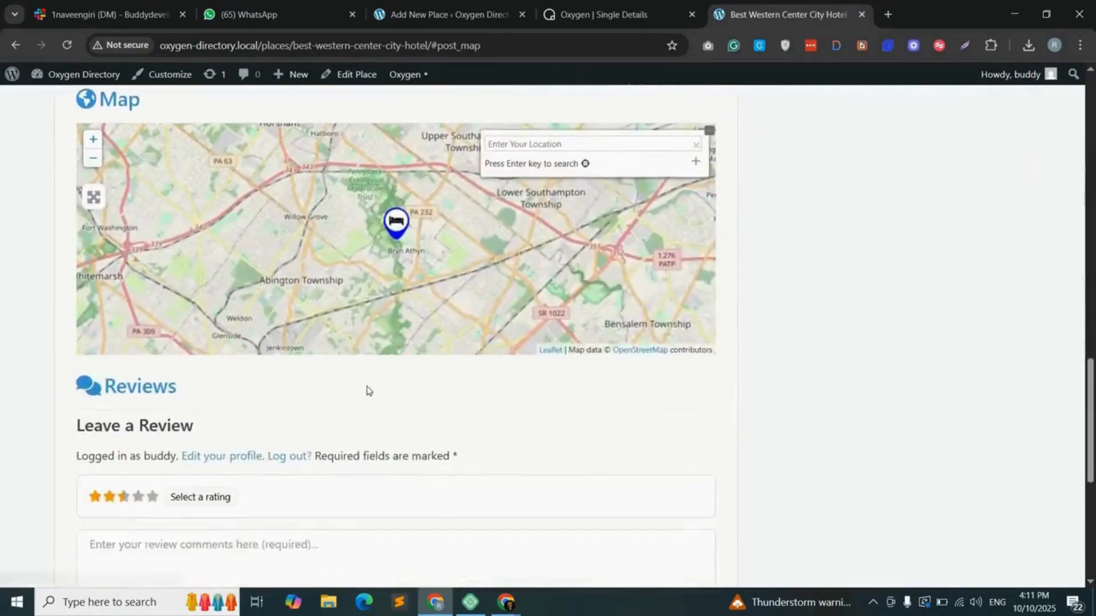
scroll(365, 400, "up", 10)
left_click(355, 243)
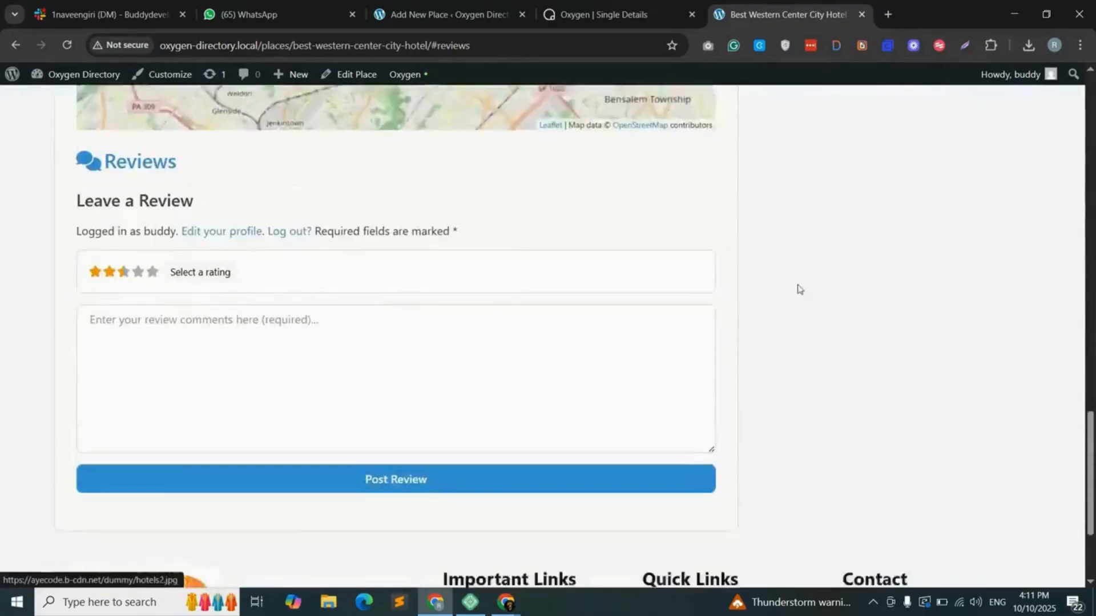
scroll(851, 306, "up", 8)
scroll(853, 309, "up", 8)
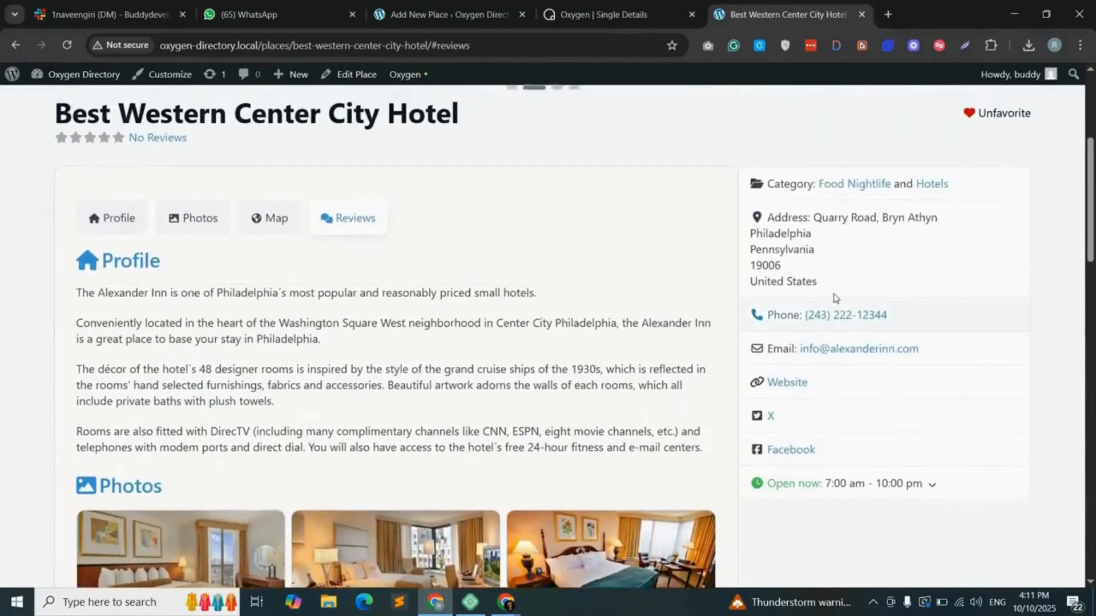
scroll(969, 257, "up", 5)
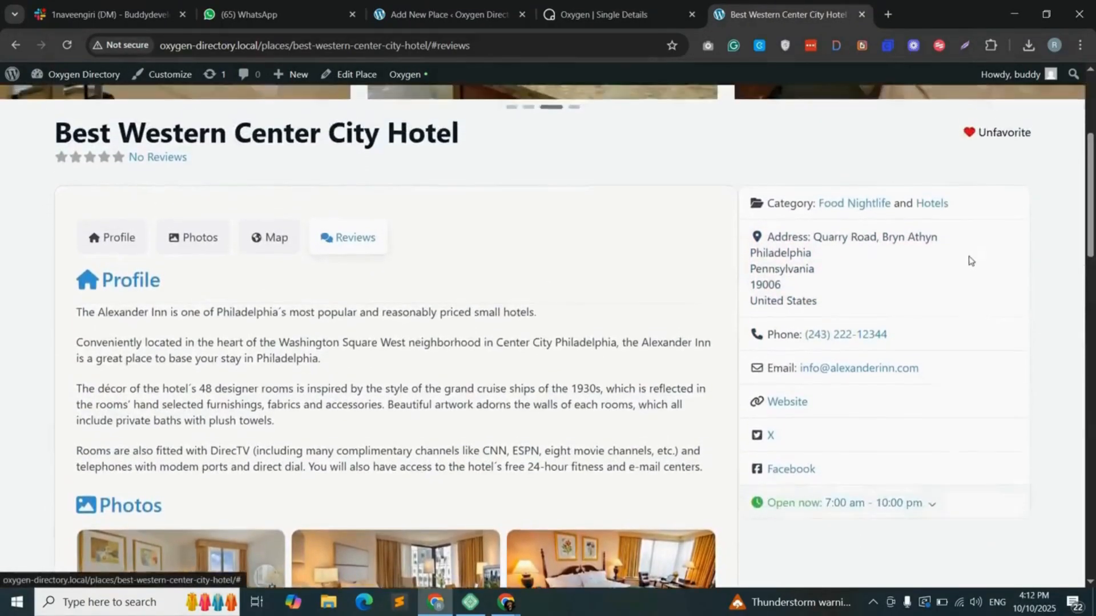
left_click_drag(1093, 112, 1095, 101)
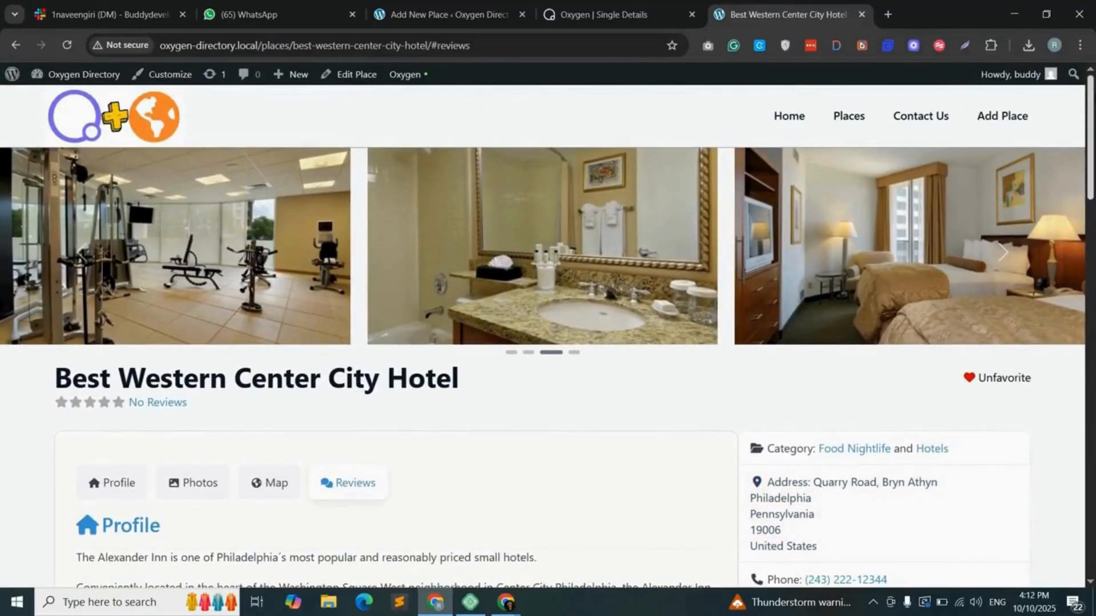
scroll(548, 334, "down", 15)
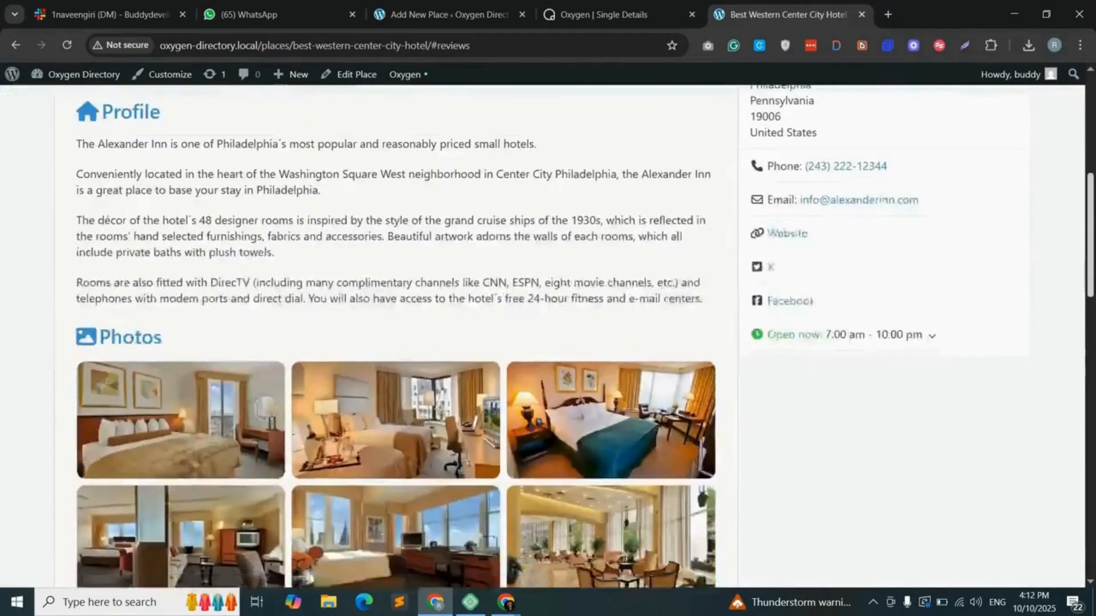
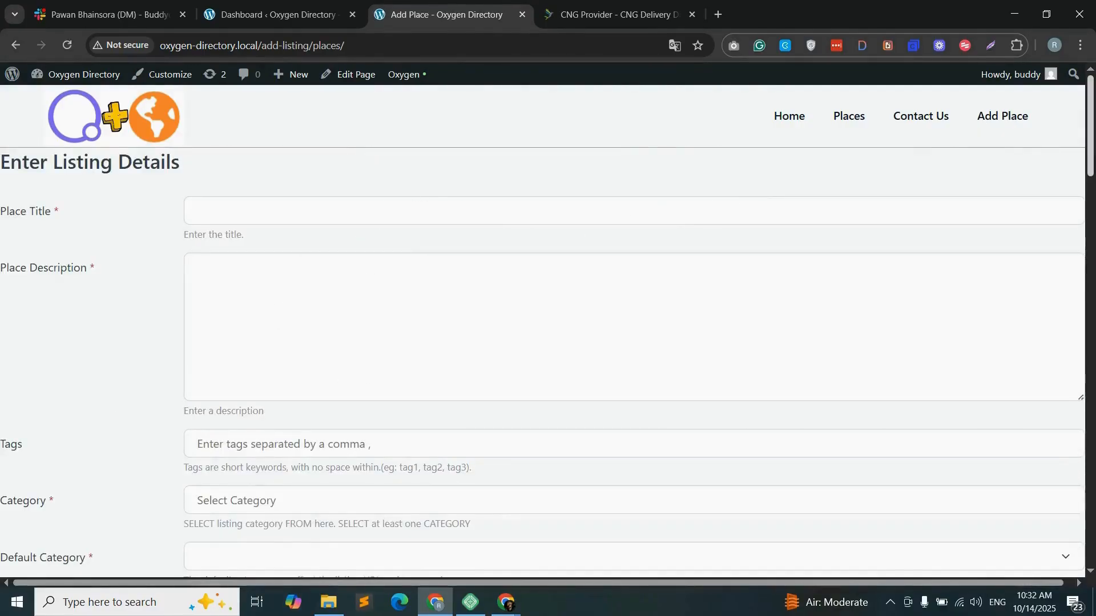
- Look through the front-end Add Place form from the listing title down to the submit and preview options
scroll(461, 342, "down", 8)
scroll(548, 331, "down", 14)
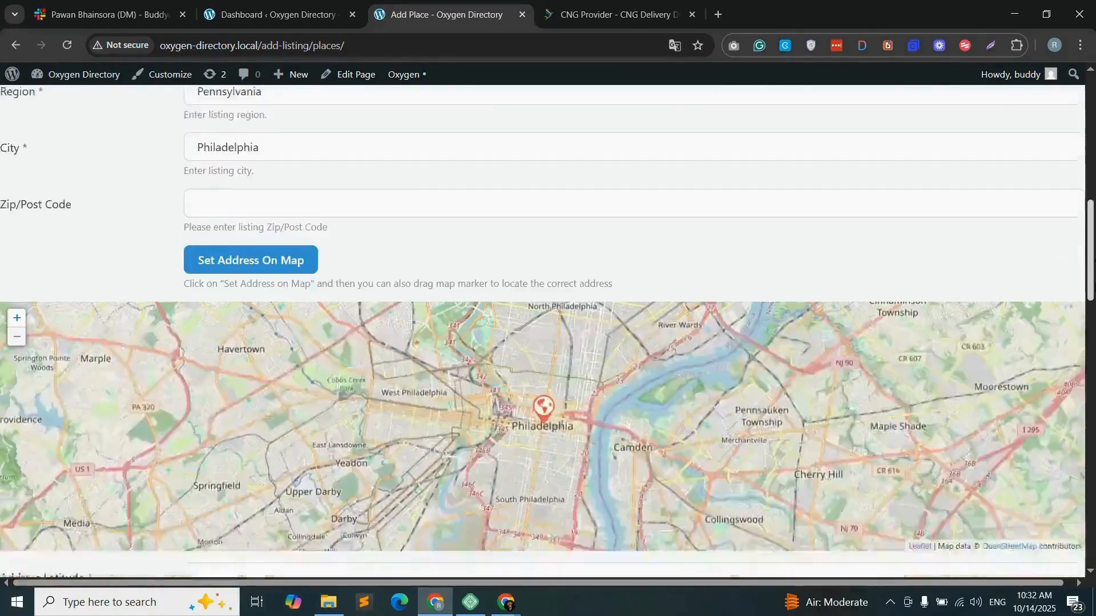
scroll(548, 331, "down", 6)
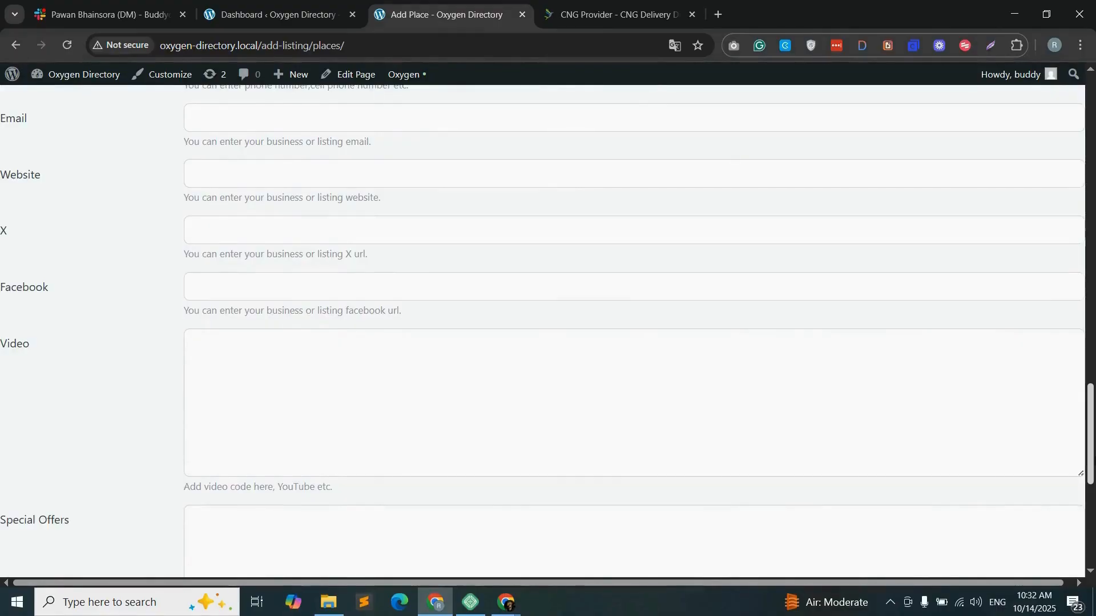
scroll(548, 331, "down", 7)
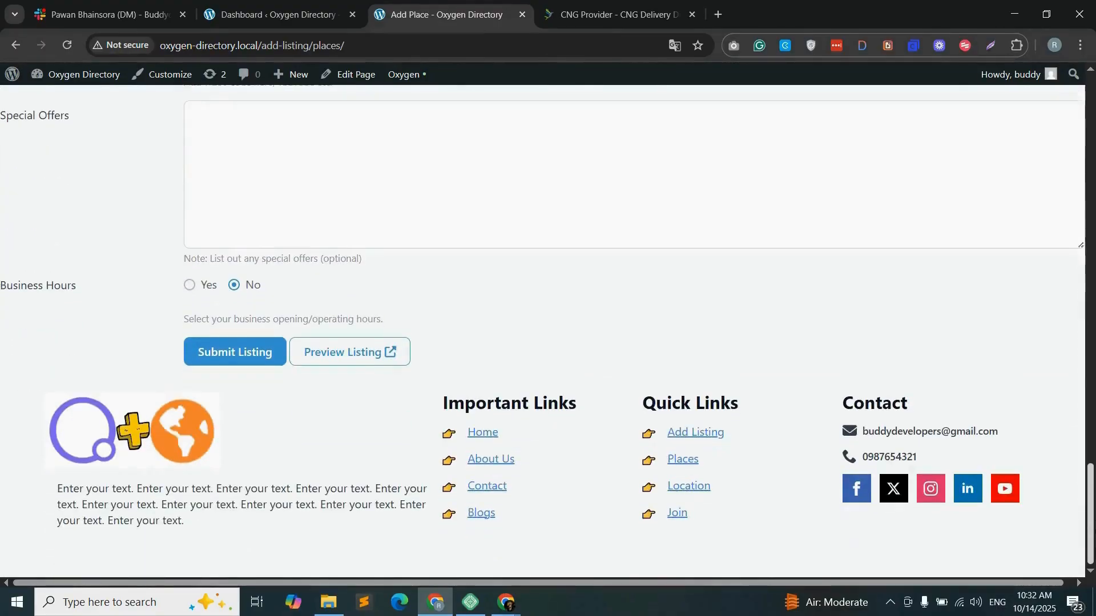
scroll(1092, 137, "up", 20)
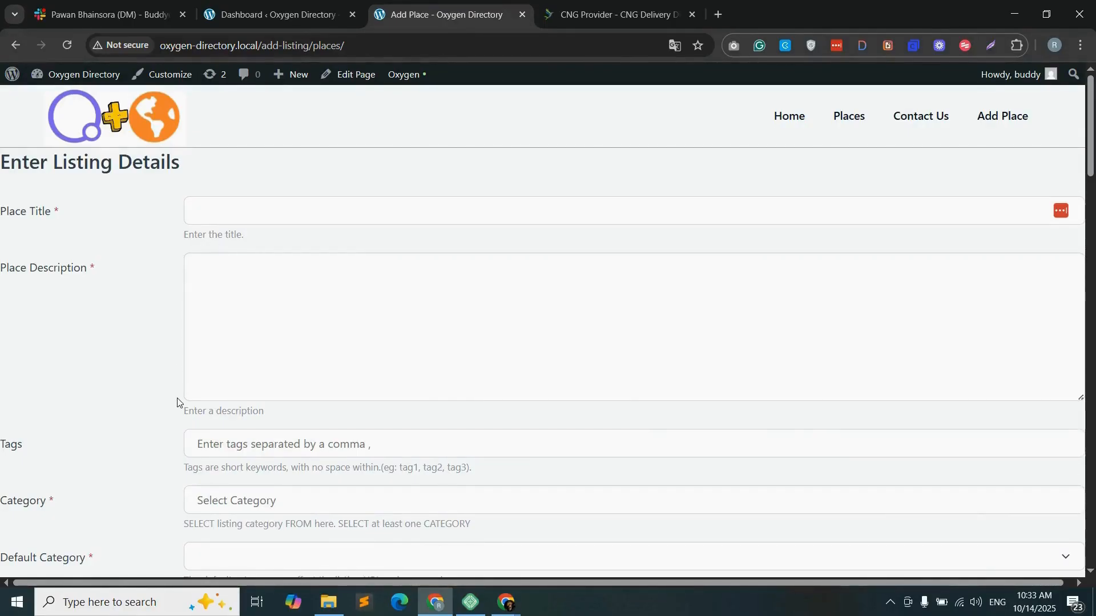
- Switch to the CNG Delivery Directory provider page and examine its membership plans, their features and join options
left_click(585, 14)
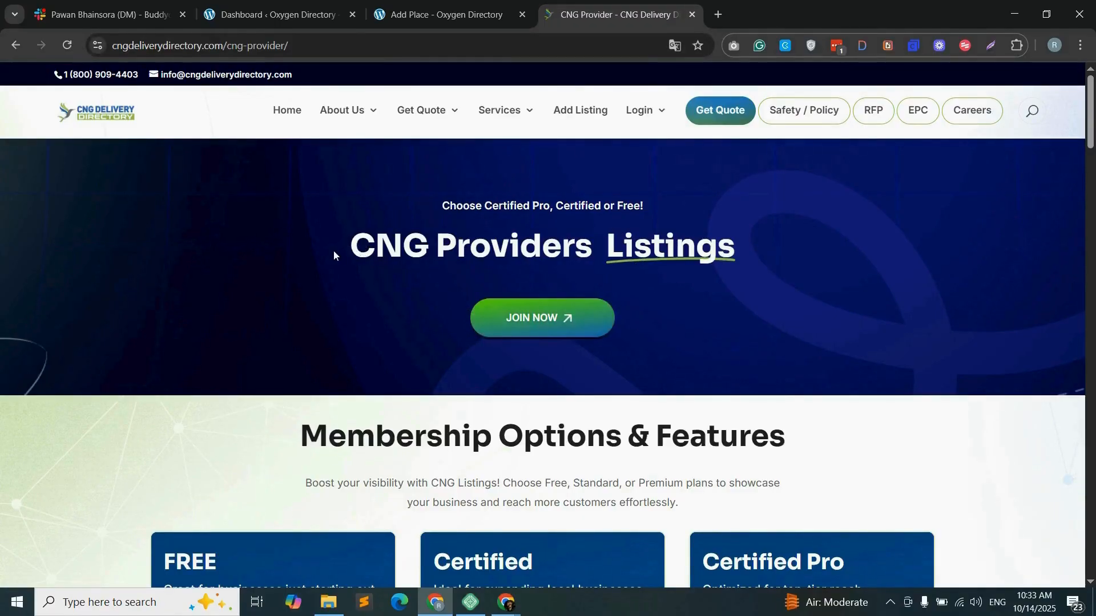
left_click_drag(334, 255, 726, 247)
left_click(726, 247)
scroll(593, 248, "down", 5)
scroll(594, 248, "up", 2)
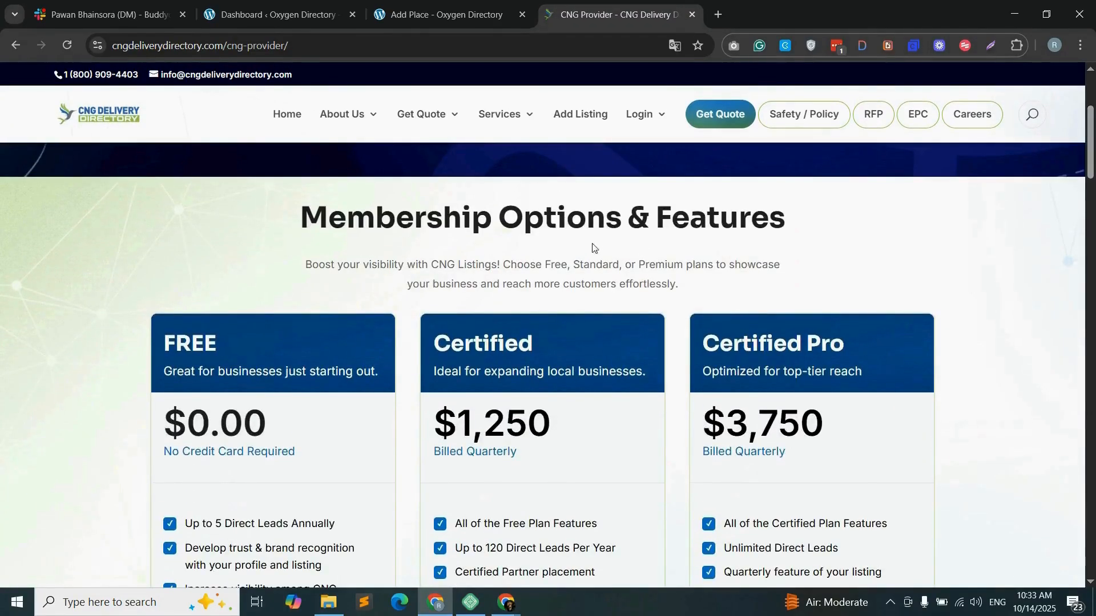
scroll(594, 248, "down", 10)
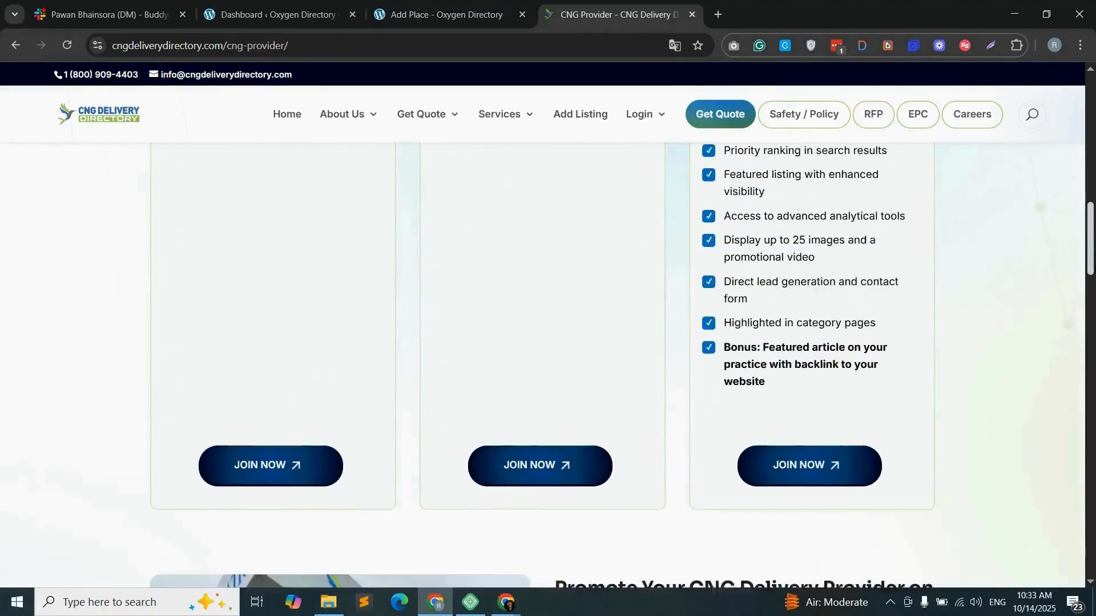
scroll(391, 335, "down", 1)
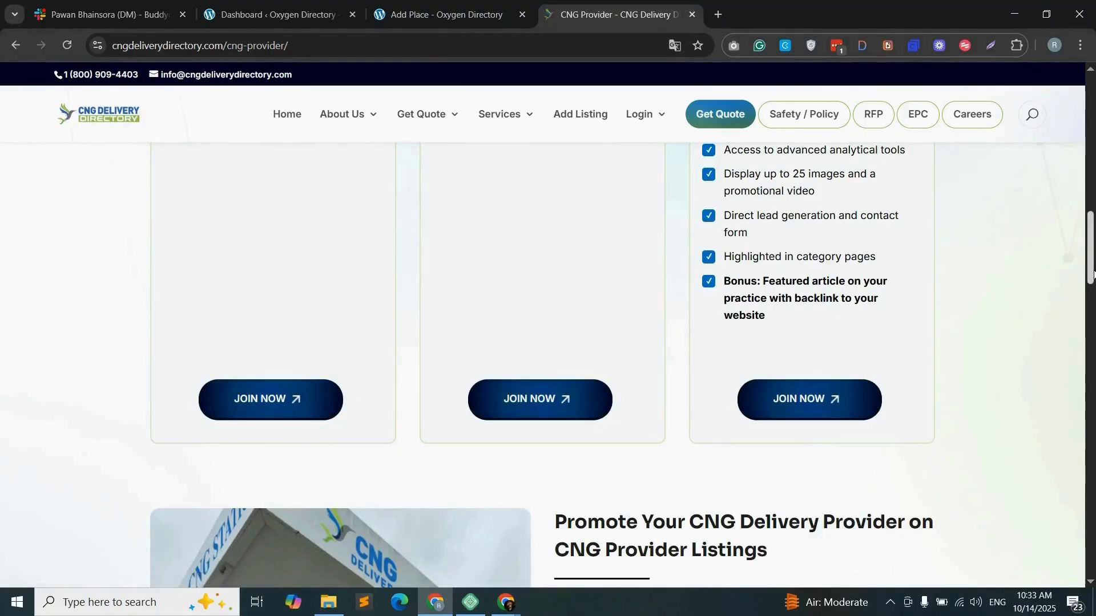
- Follow a membership plan's join option to the registration page, then return to the CNG provider page and look over its plans again
mouse_move(1092, 275)
left_mouse_down()
mouse_move(1092, 187)
mouse_move(1092, 283)
left_mouse_up()
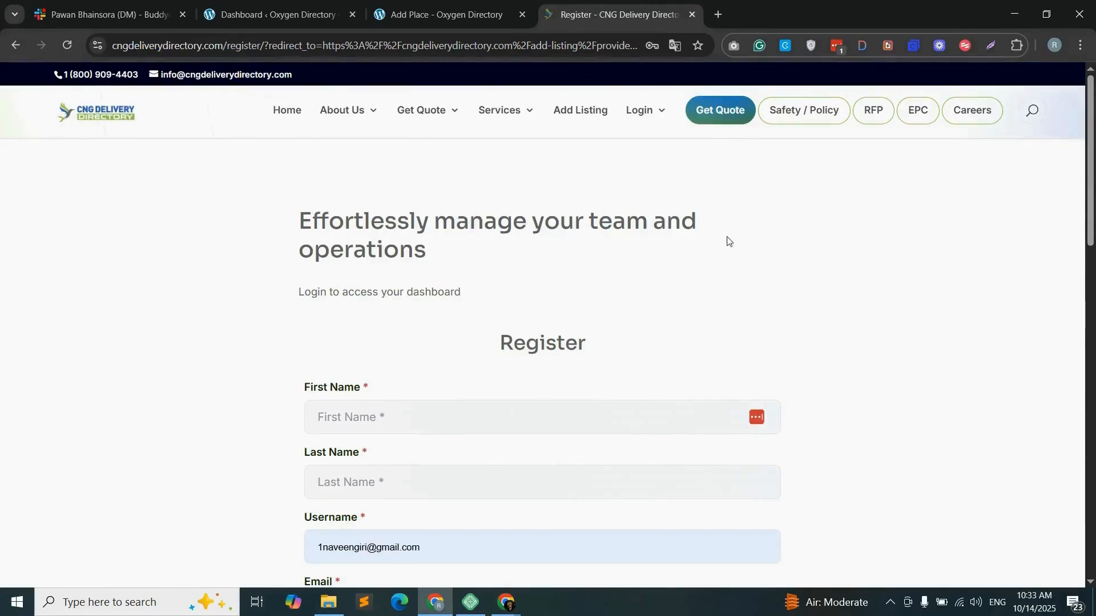
left_click(15, 45)
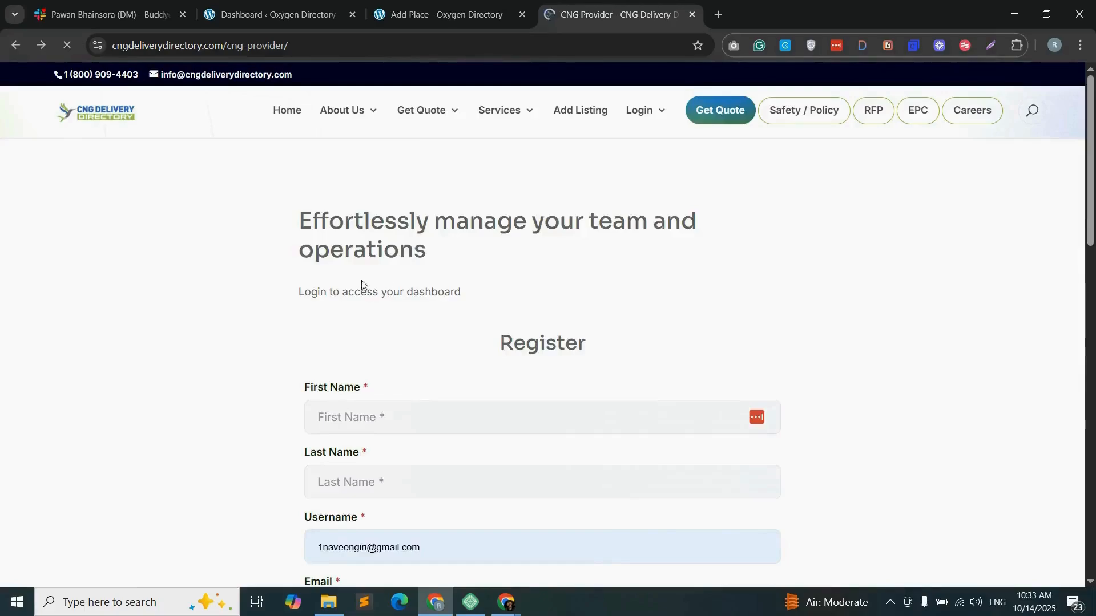
left_click_drag(1092, 257, 1095, 111)
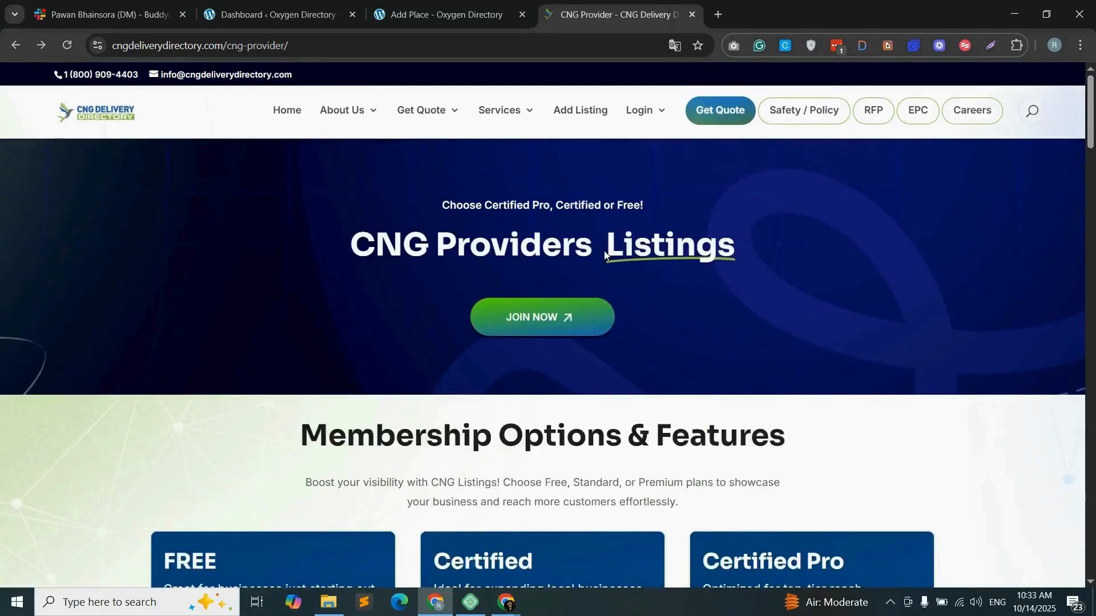
- Switch to the Oxygen Directory dashboard, create and publish a page titled Join, and open it in the Oxygen builder
left_click(292, 11)
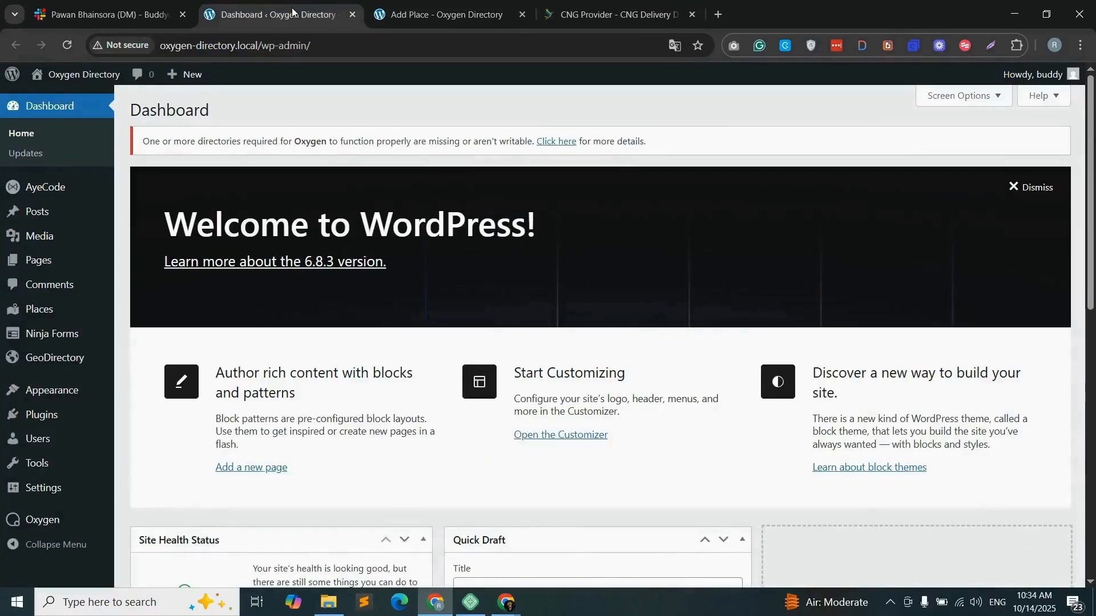
mouse_move(23, 263)
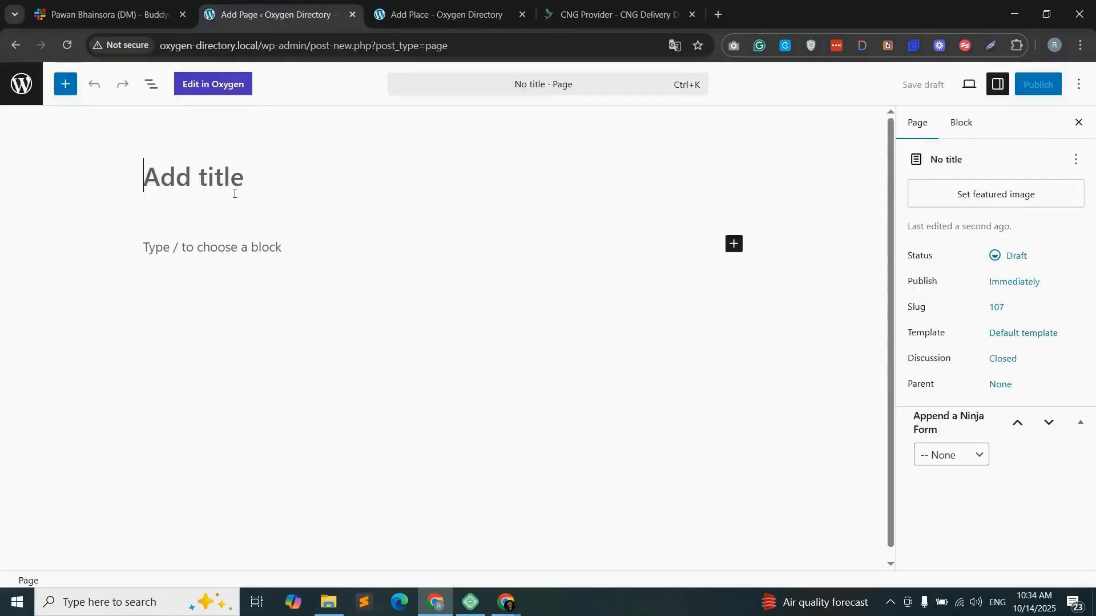
type("Join")
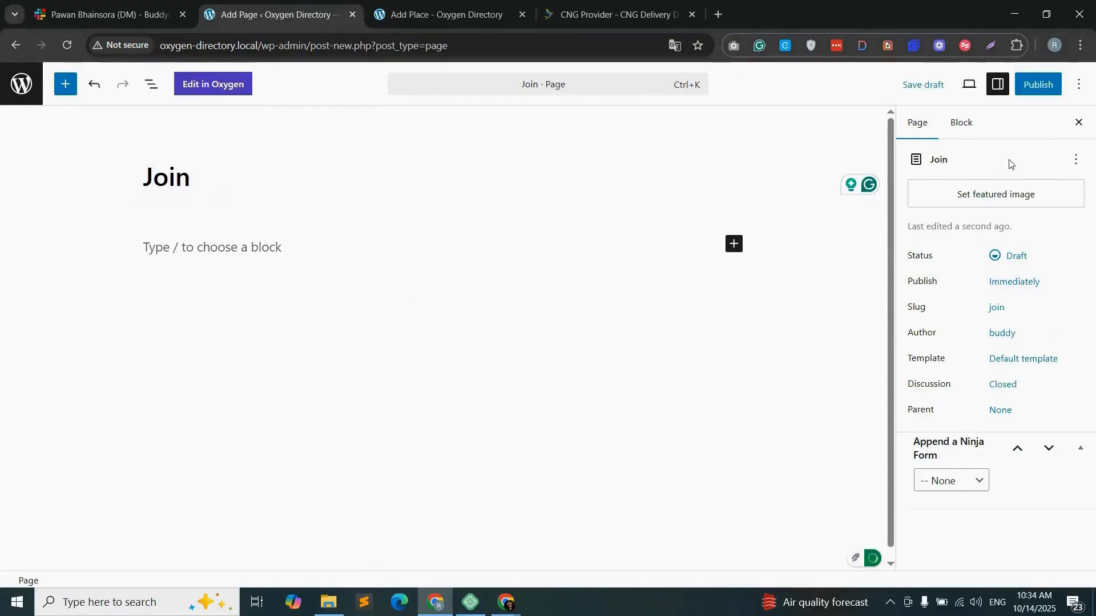
left_click(1037, 91)
left_click(1037, 91)
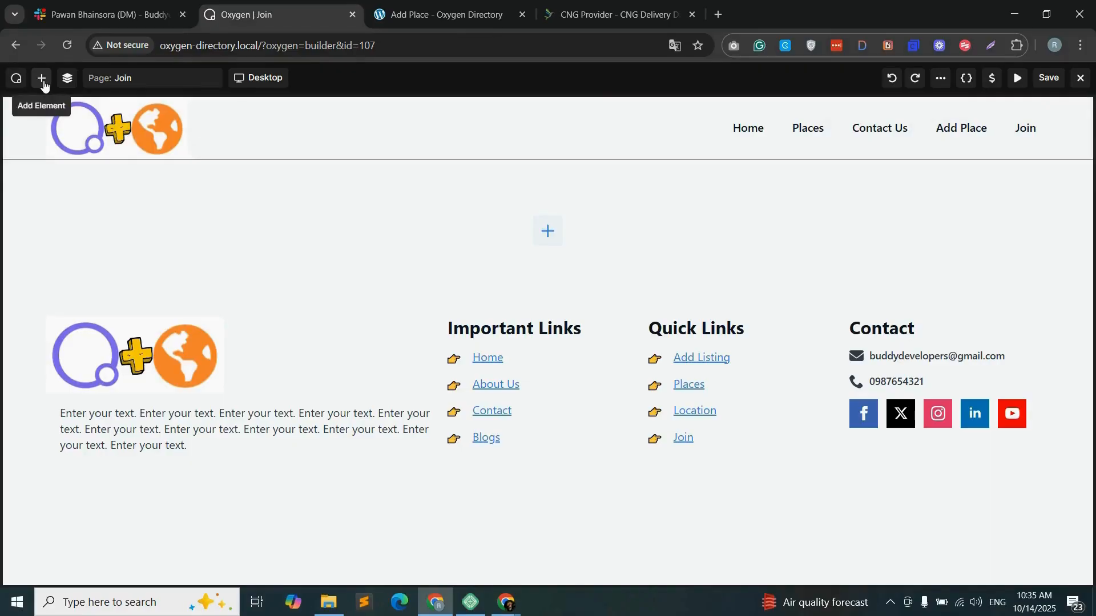
- Add a container to the Join page between header and footer, consulting the reference directory's membership section for the layout
left_click(42, 80)
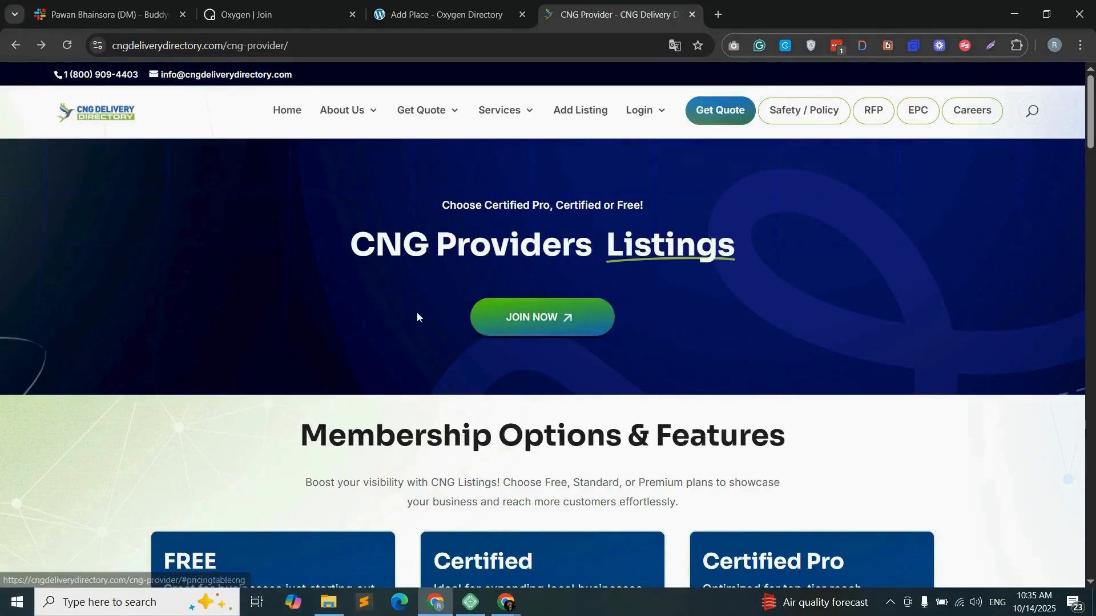
left_click(565, 321)
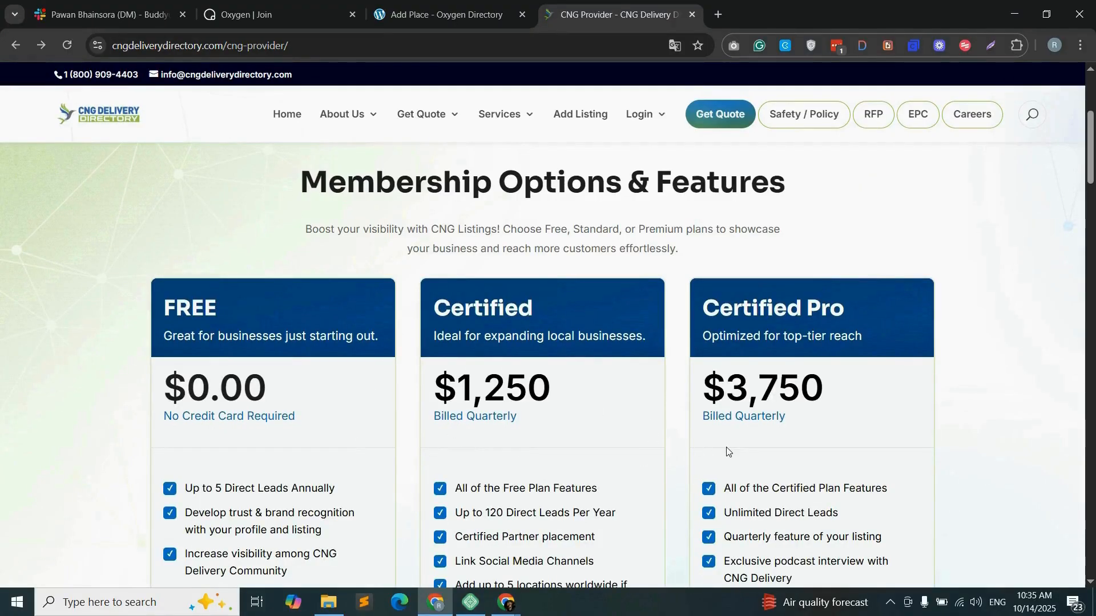
key("ctrl+shift+Tab")
key("ctrl+shift+Tab")
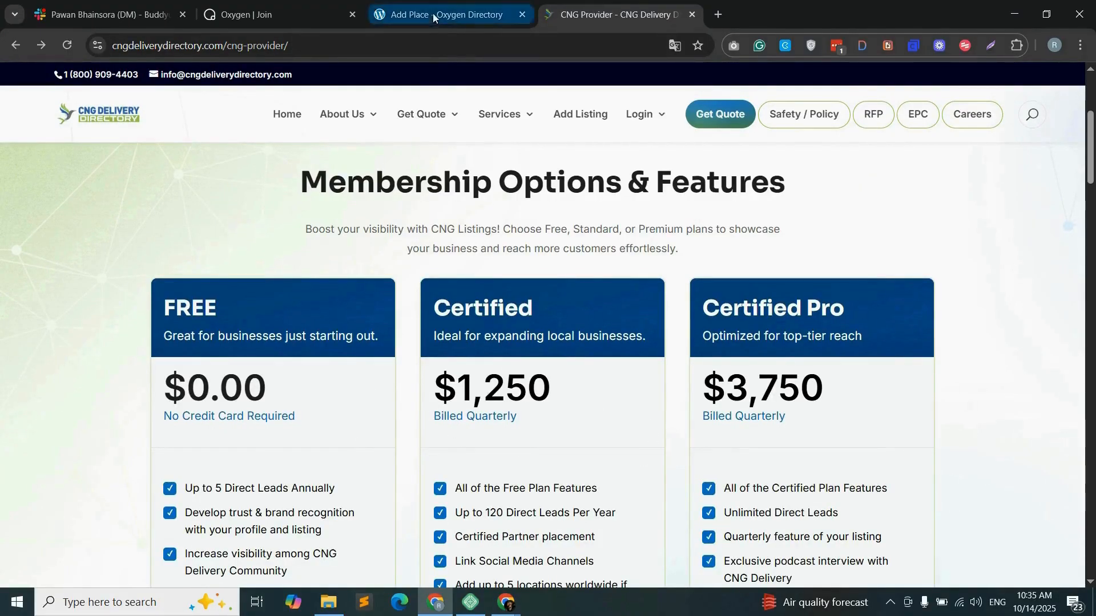
left_click_drag(564, 227, 567, 231)
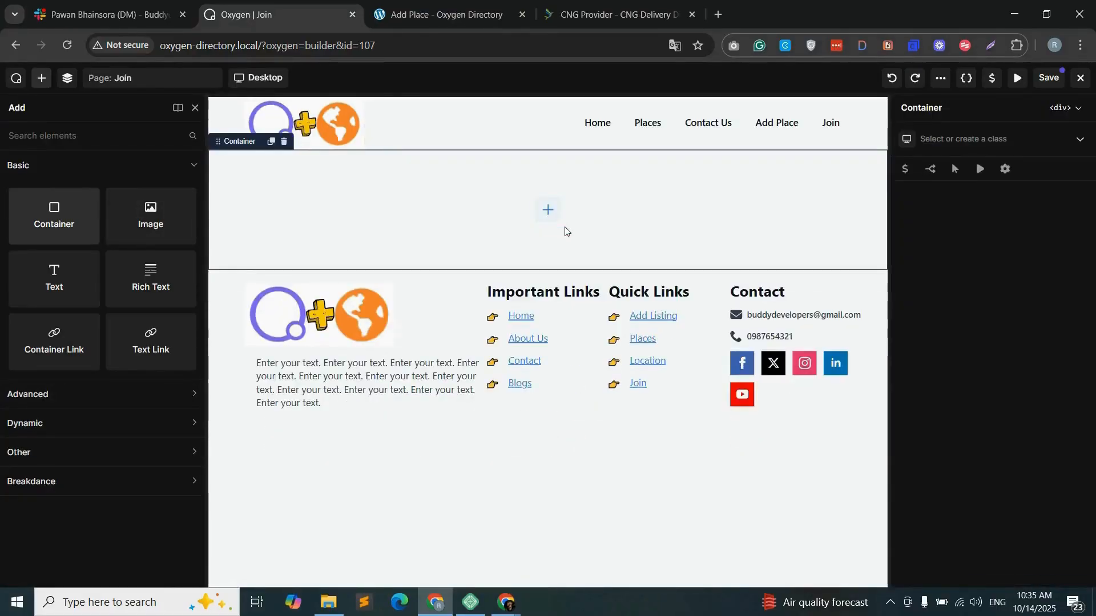
- Insert a heading into the container with the text "Join Our Directory Today"
type("head")
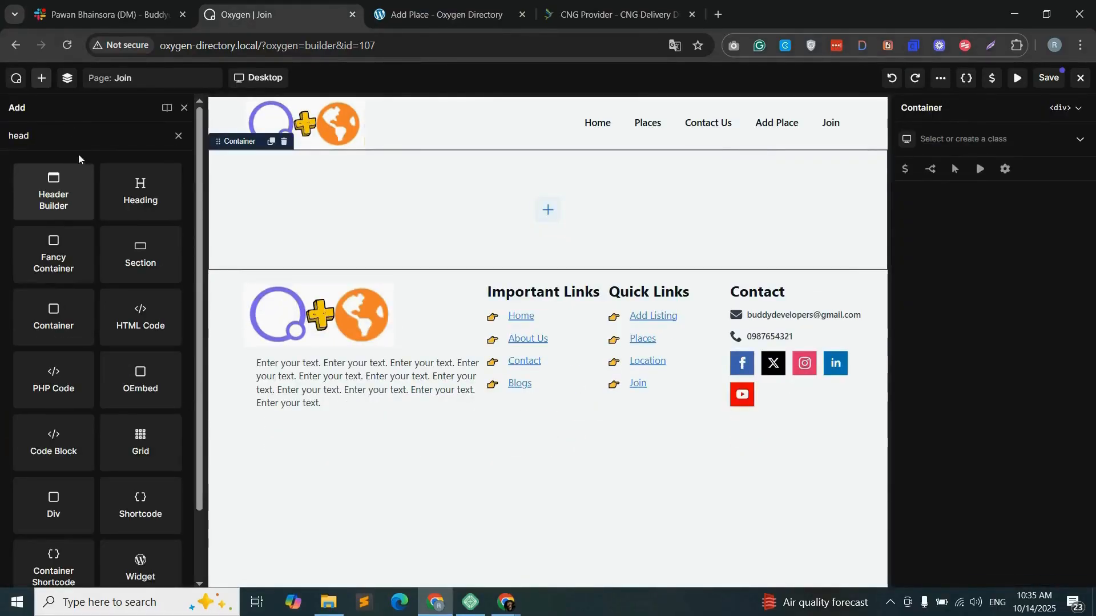
left_click_drag(140, 185, 618, 217)
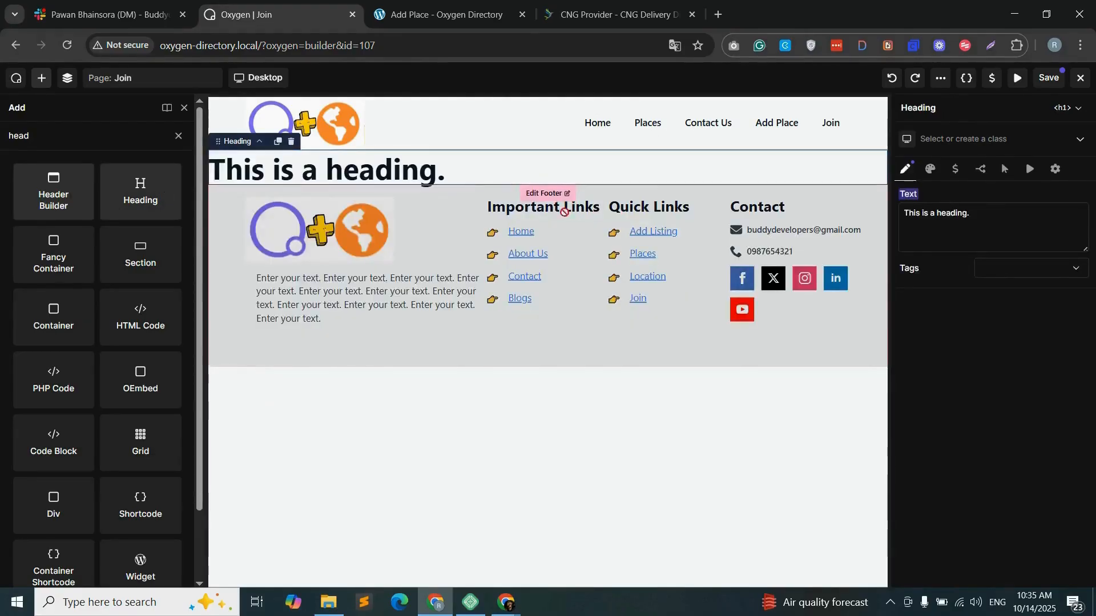
triple_click(928, 220)
type("Join Our D")
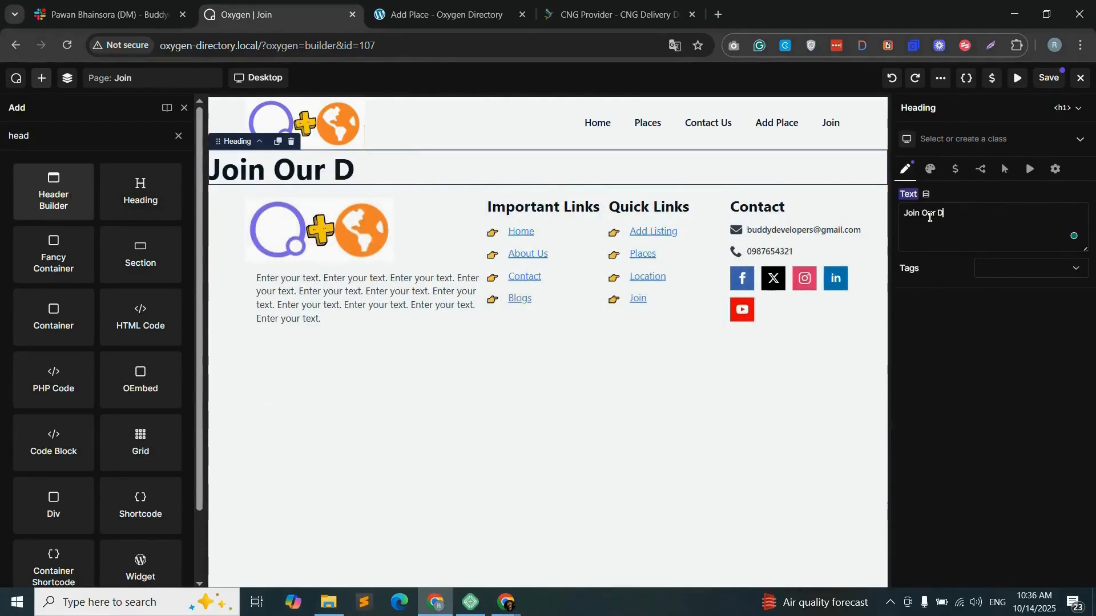
type("irectory Today")
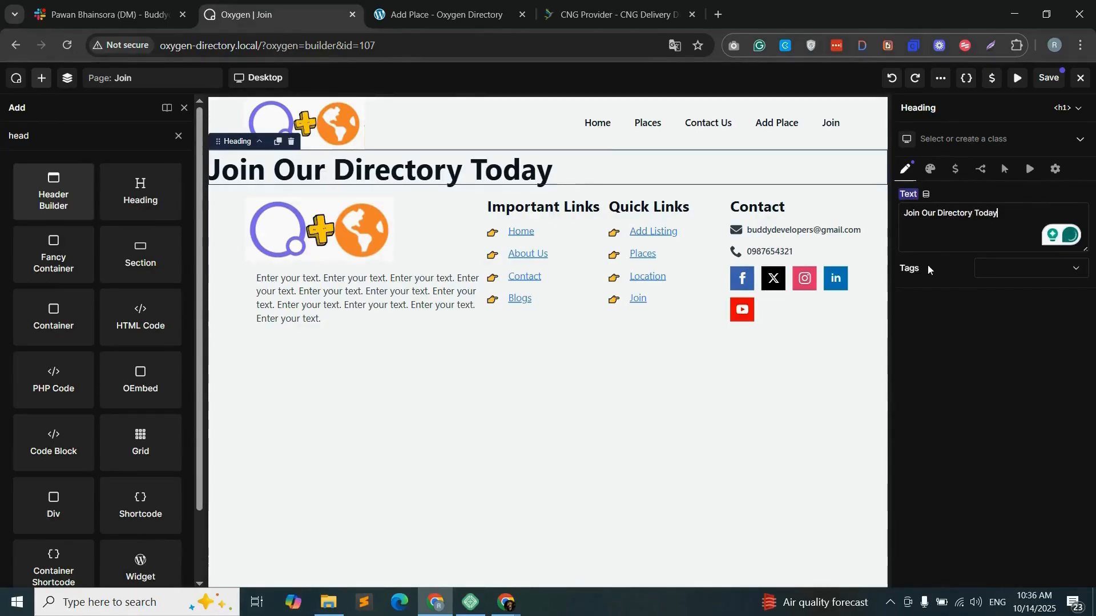
- Center-align the Join page heading
left_click(939, 170)
left_click(980, 197)
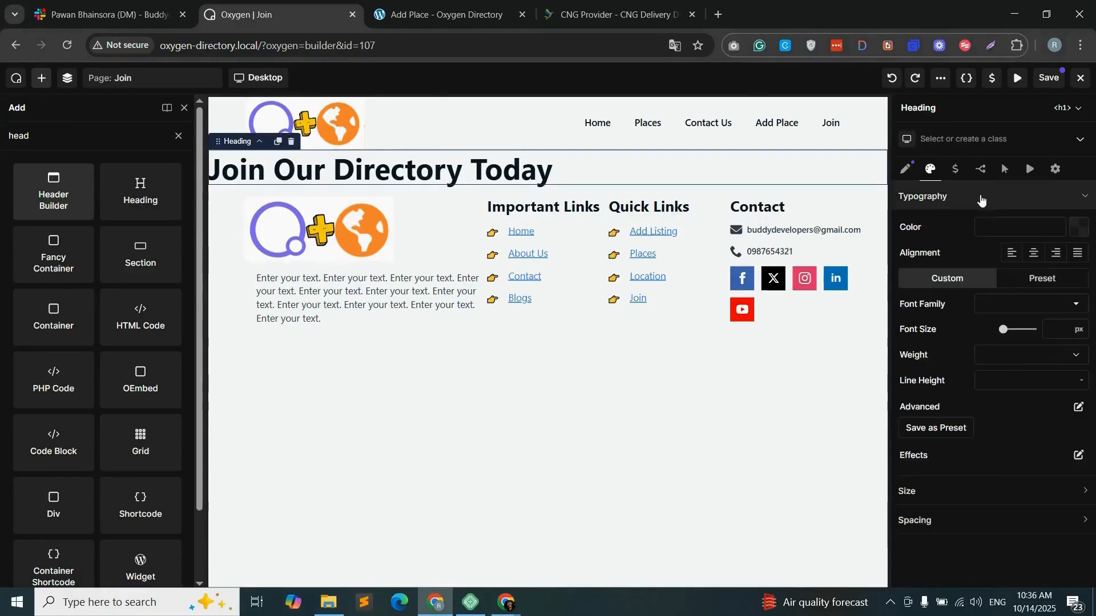
left_click(1039, 260)
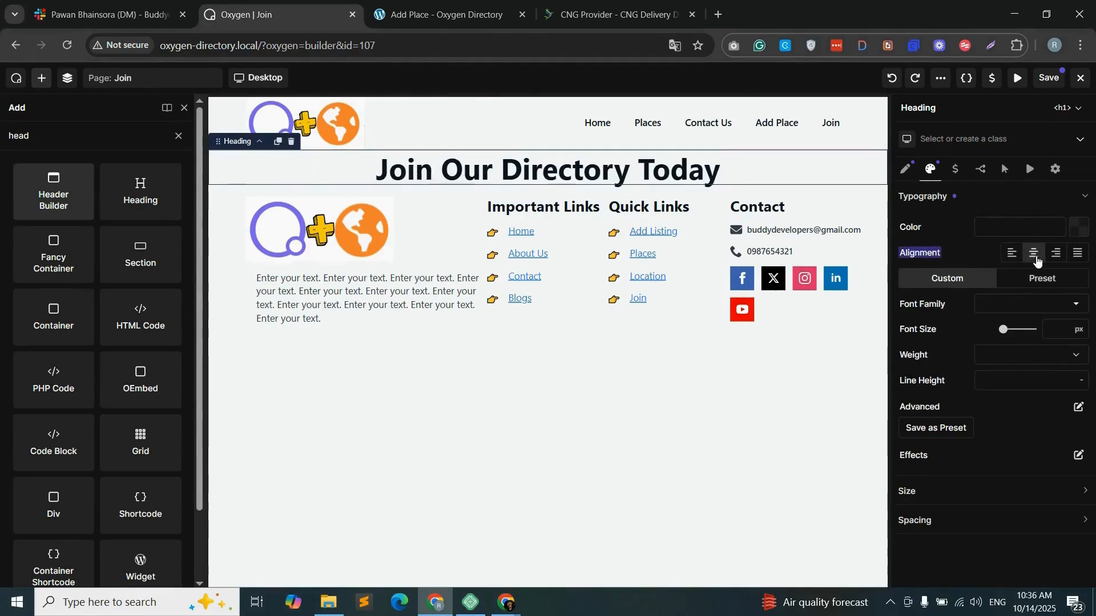
- Select the container around the heading and create the class join-main-container for it
left_click(68, 80)
left_click(80, 137)
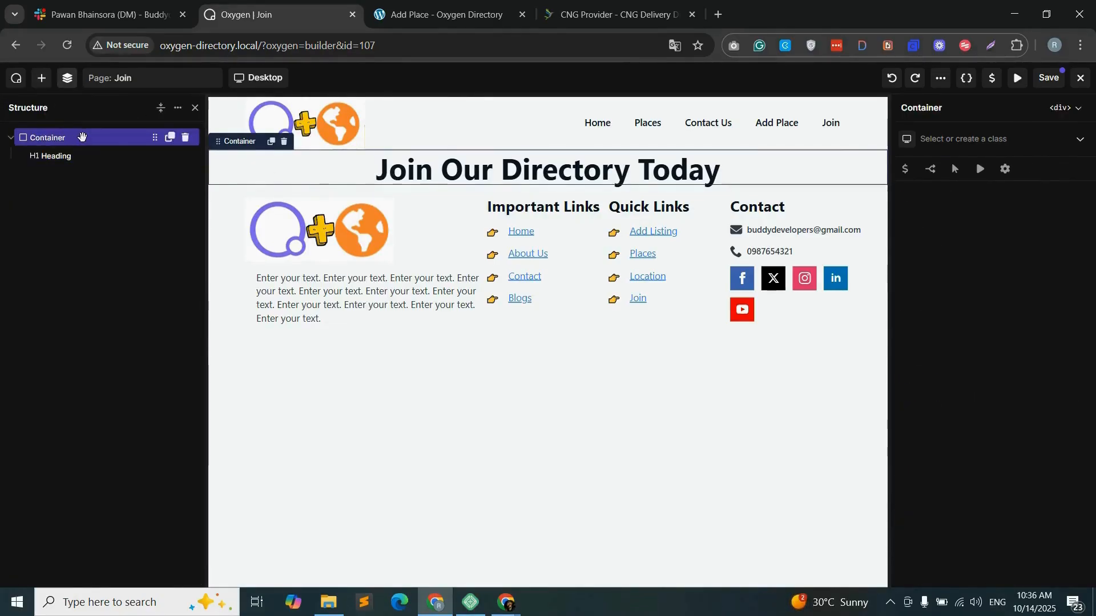
left_click(950, 140)
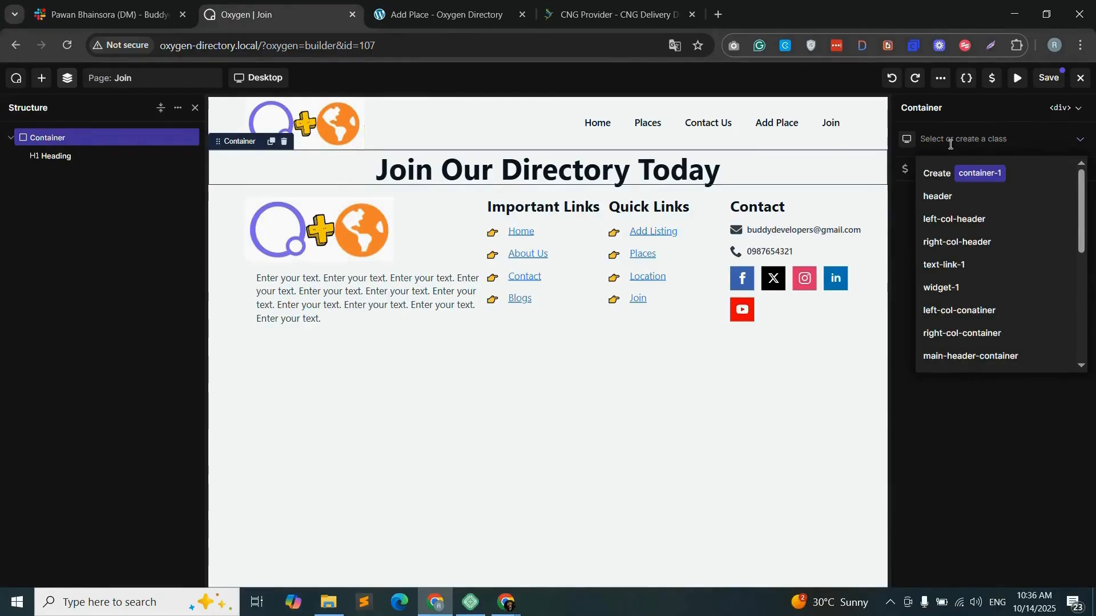
type("join-main-container")
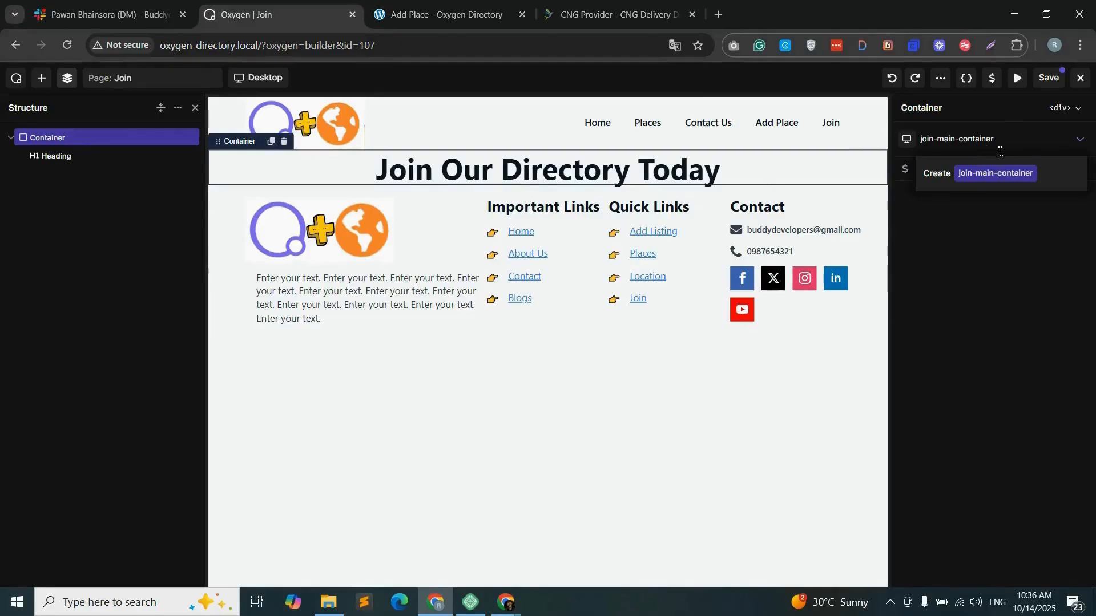
left_click(1001, 174)
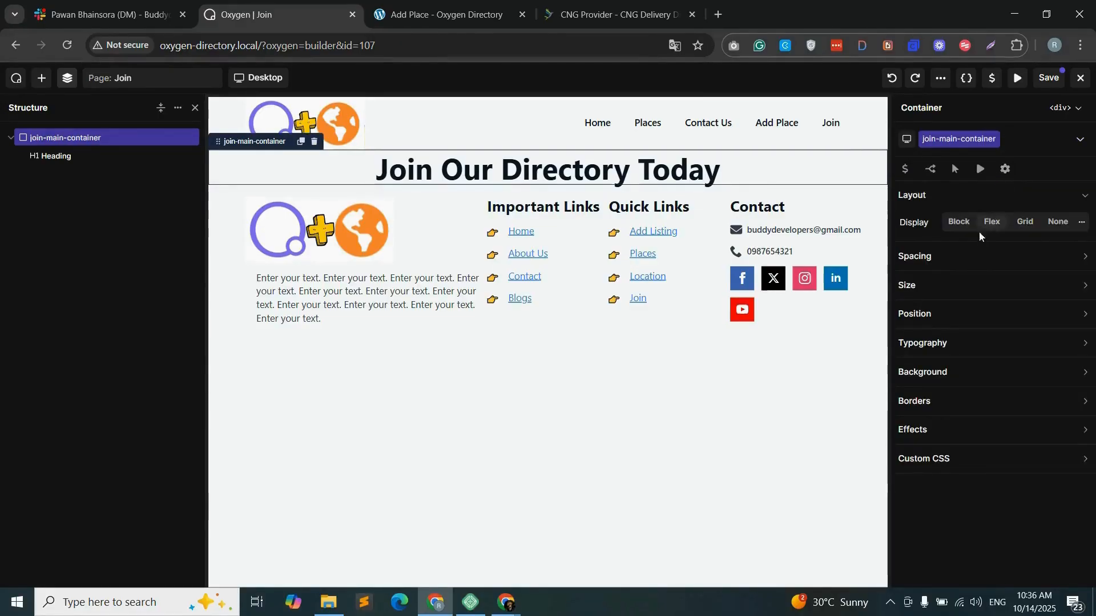
- Give join-main-container an orange background (#FD9220FF) and set its top and bottom padding to 50 px
left_click(957, 373)
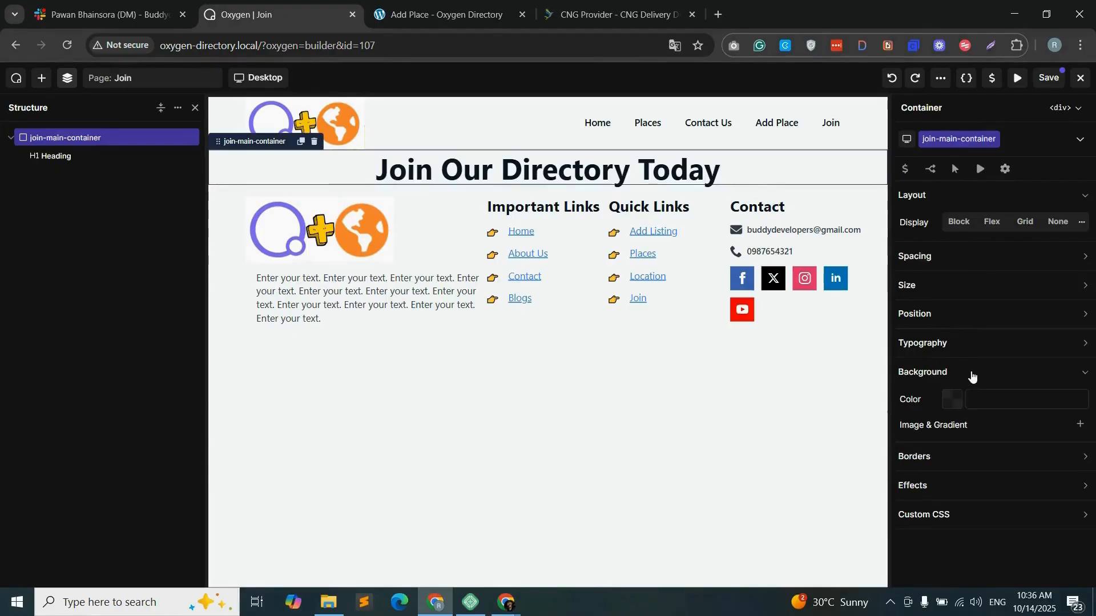
left_click(951, 402)
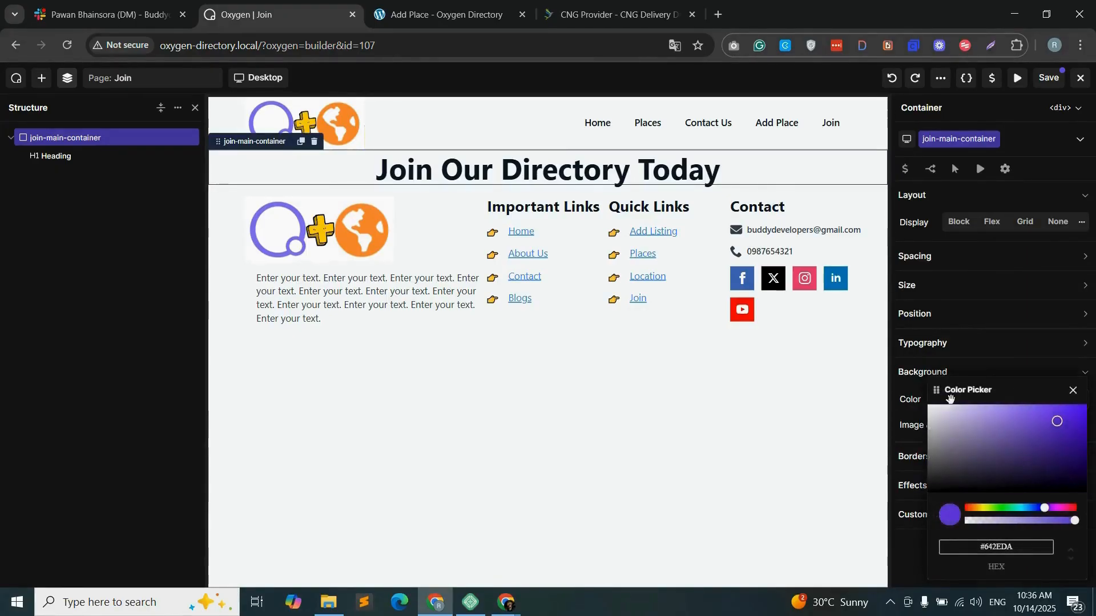
left_click(973, 509)
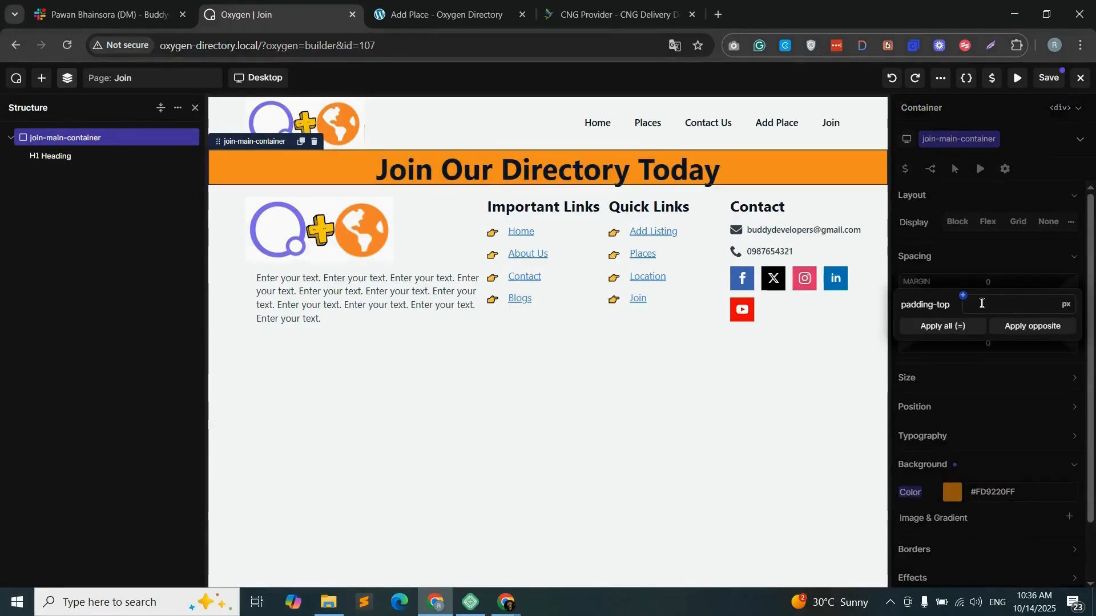
type("50")
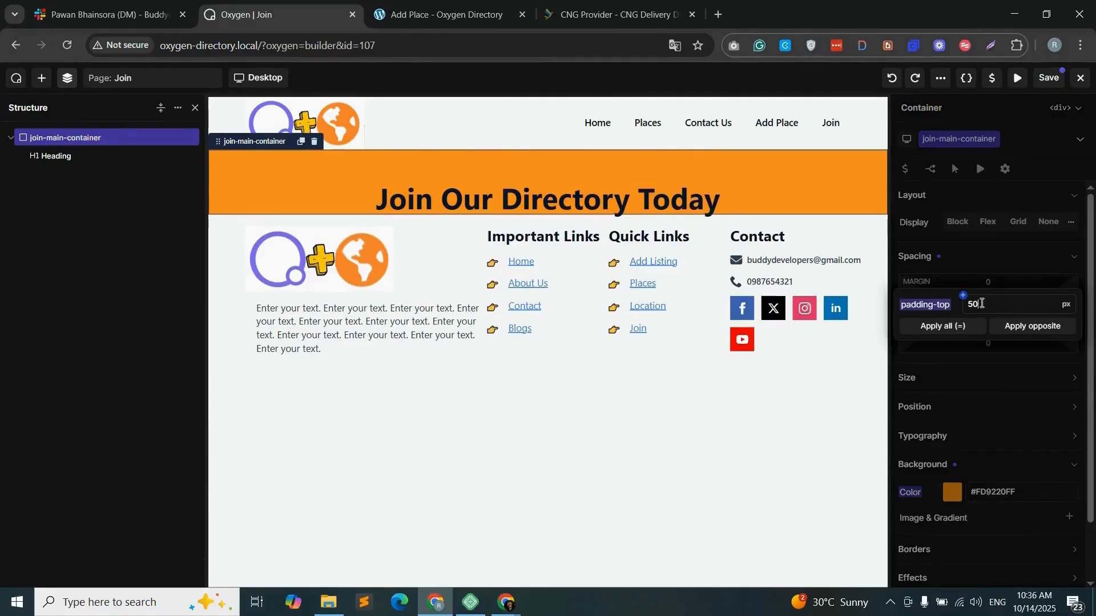
left_click(1032, 334)
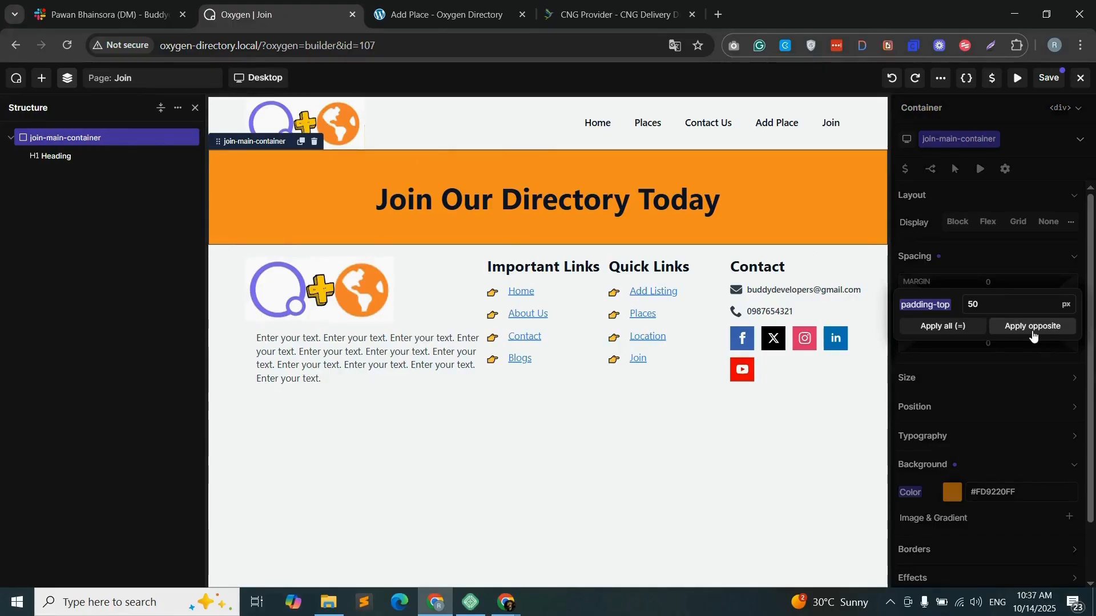
- Add a Fancy Divider directly below the "Join Our Directory Today" heading
left_click(600, 205)
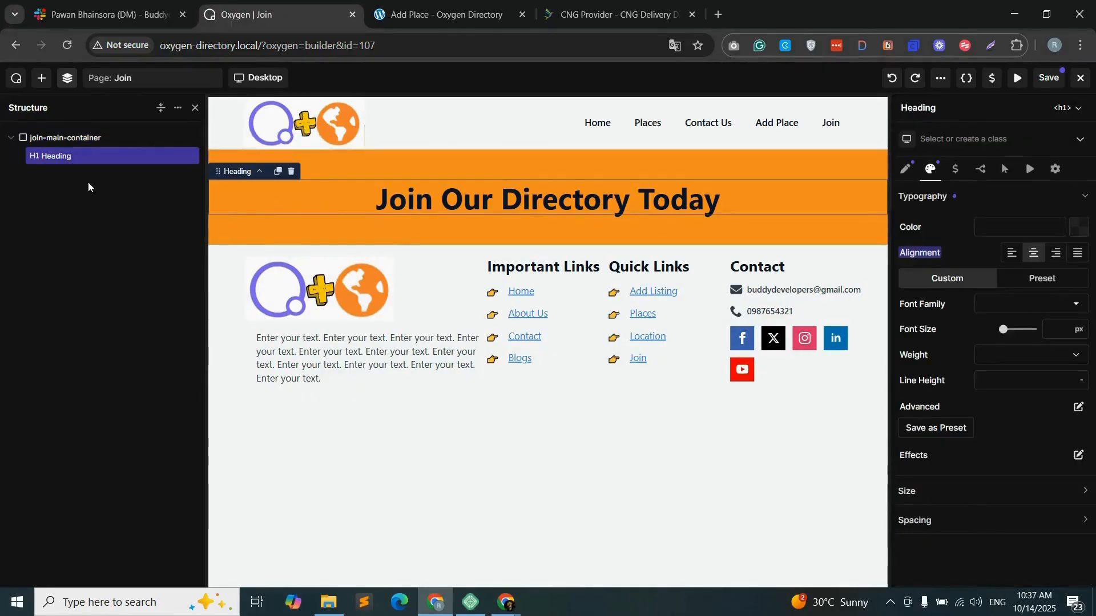
left_click(41, 78)
type("d")
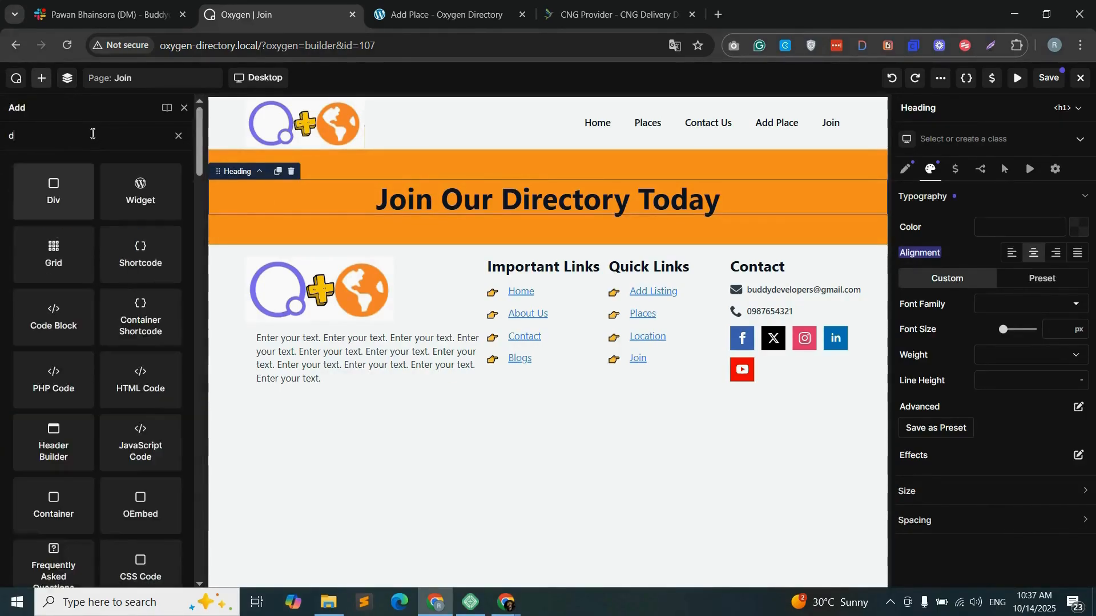
type("ivi")
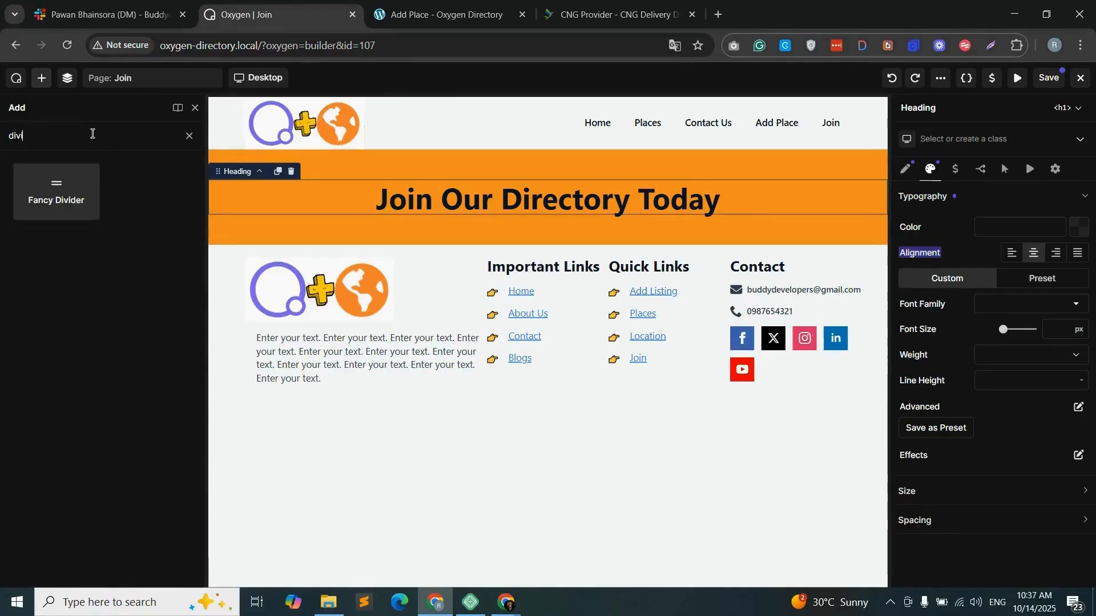
left_click_drag(55, 194, 476, 214)
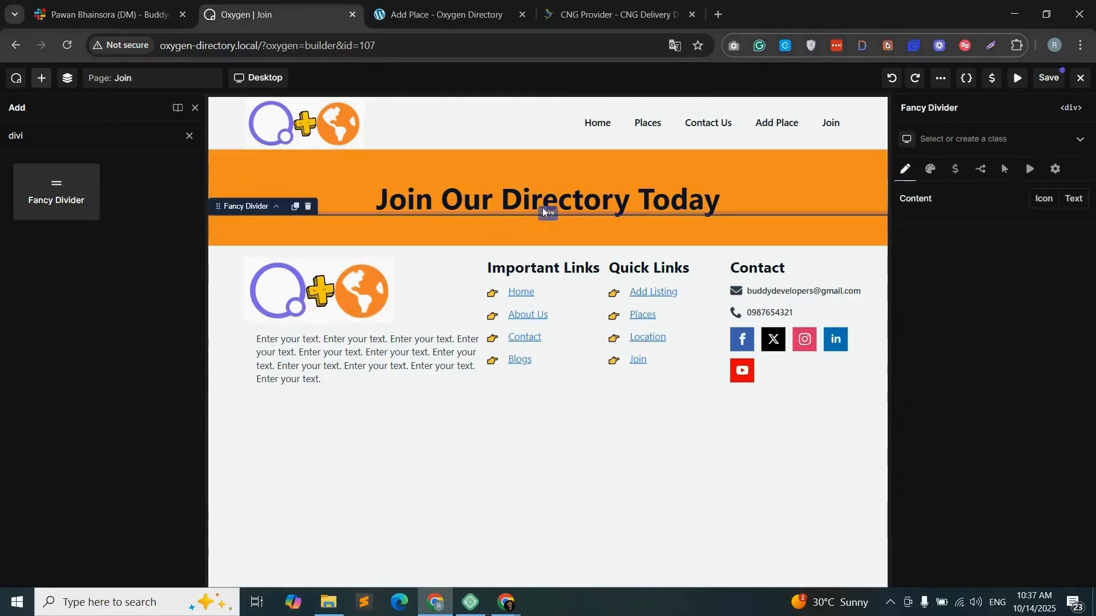
- Create the class join-divider for the divider
left_click(950, 143)
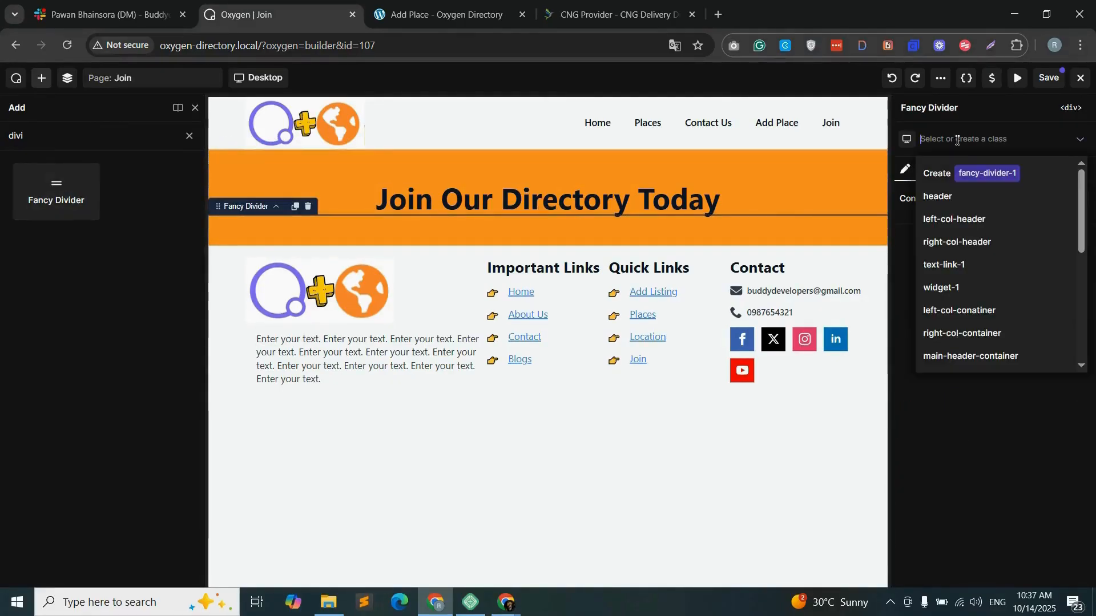
type("join-divider")
left_click(1021, 171)
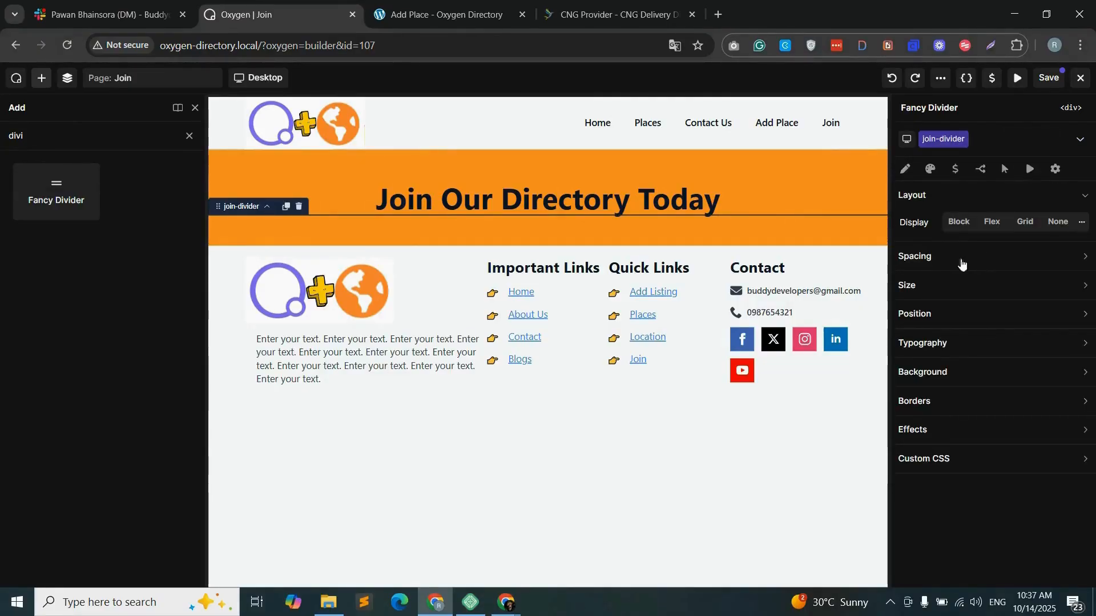
- Set the divider's width to 30 %
left_click(964, 285)
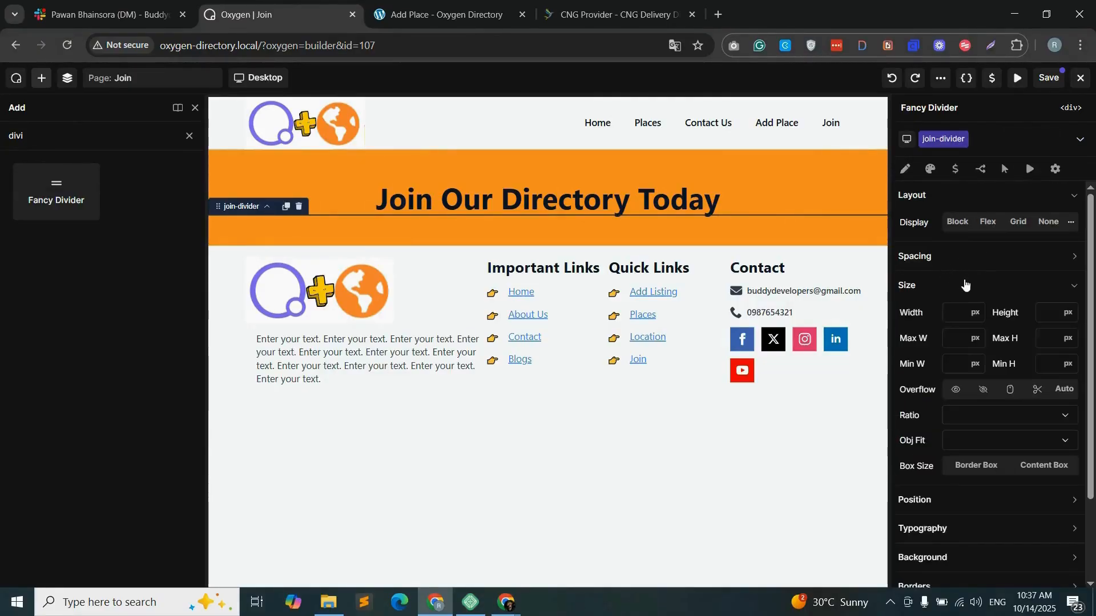
left_click(974, 312)
left_click(974, 357)
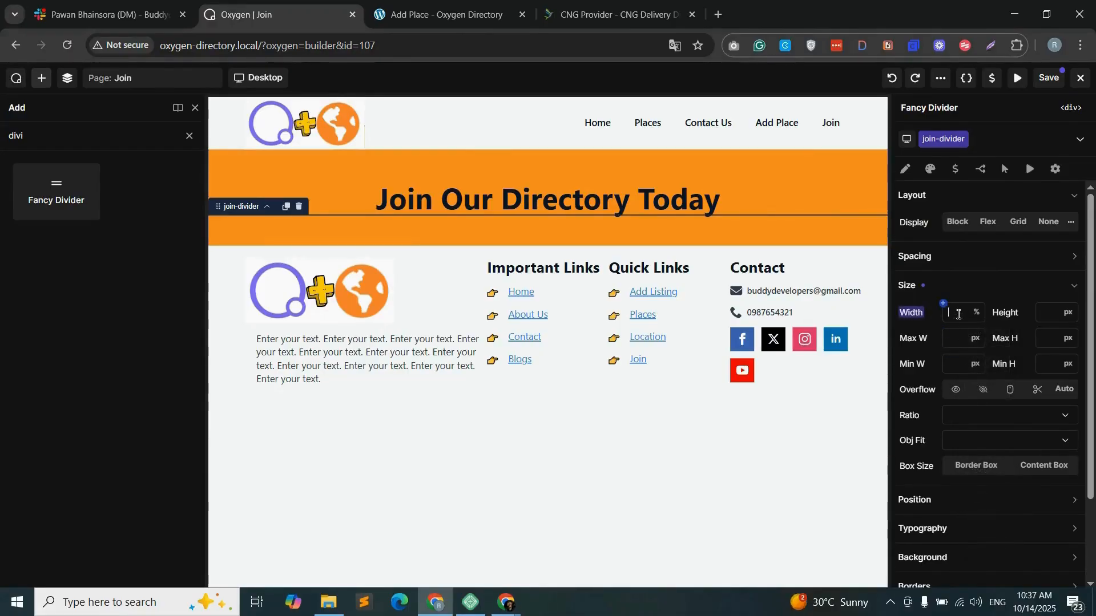
left_click(959, 314)
type("30")
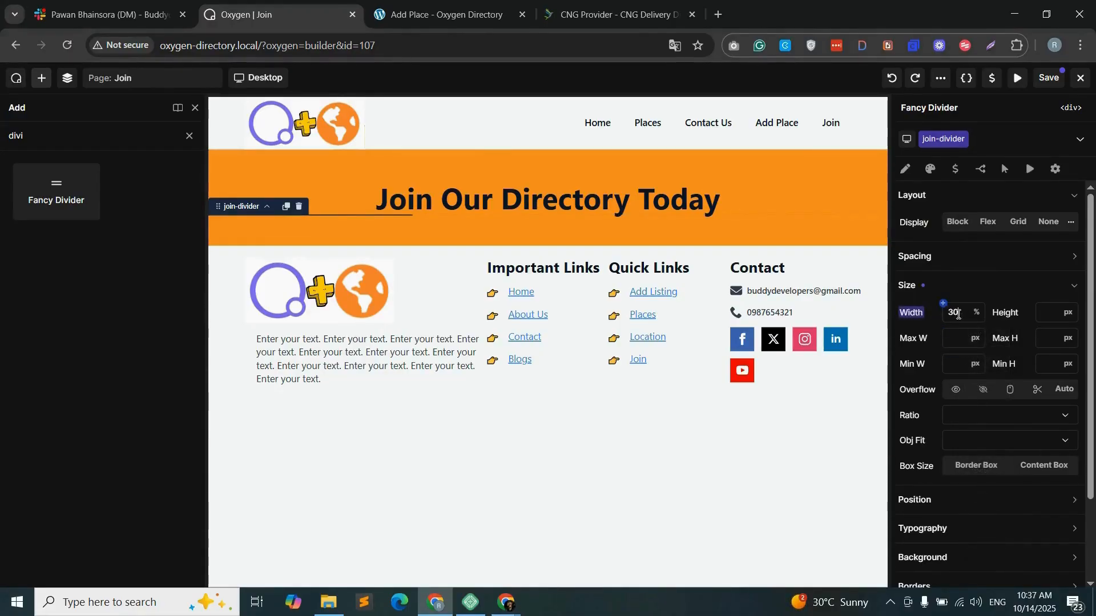
- Give the join-divider a Solid style and a top margin of 20 px
scroll(969, 327, "down", 1)
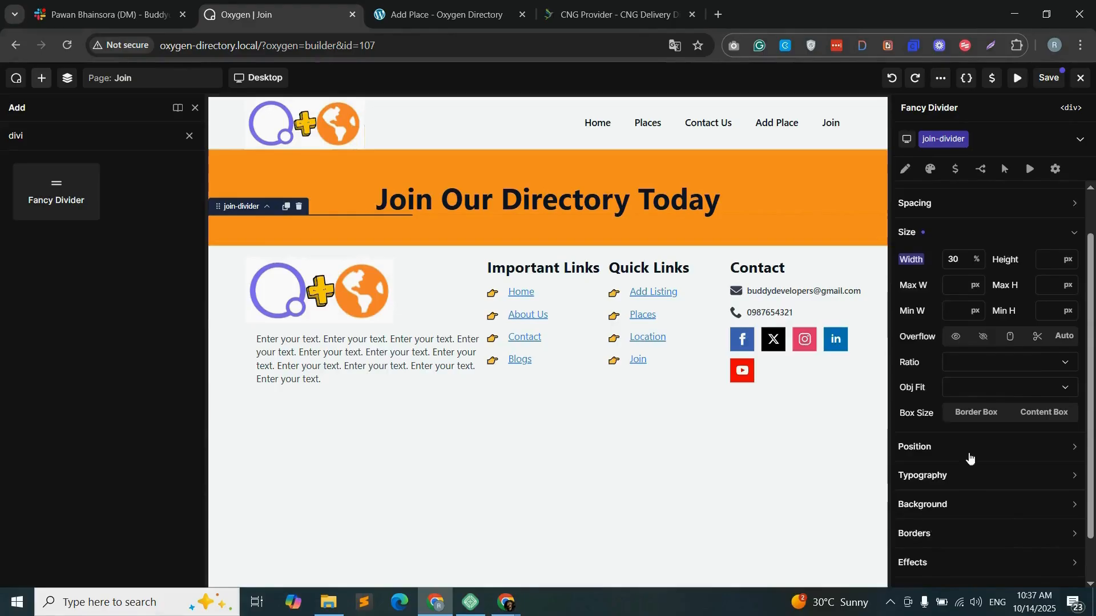
left_click(930, 170)
left_click(953, 198)
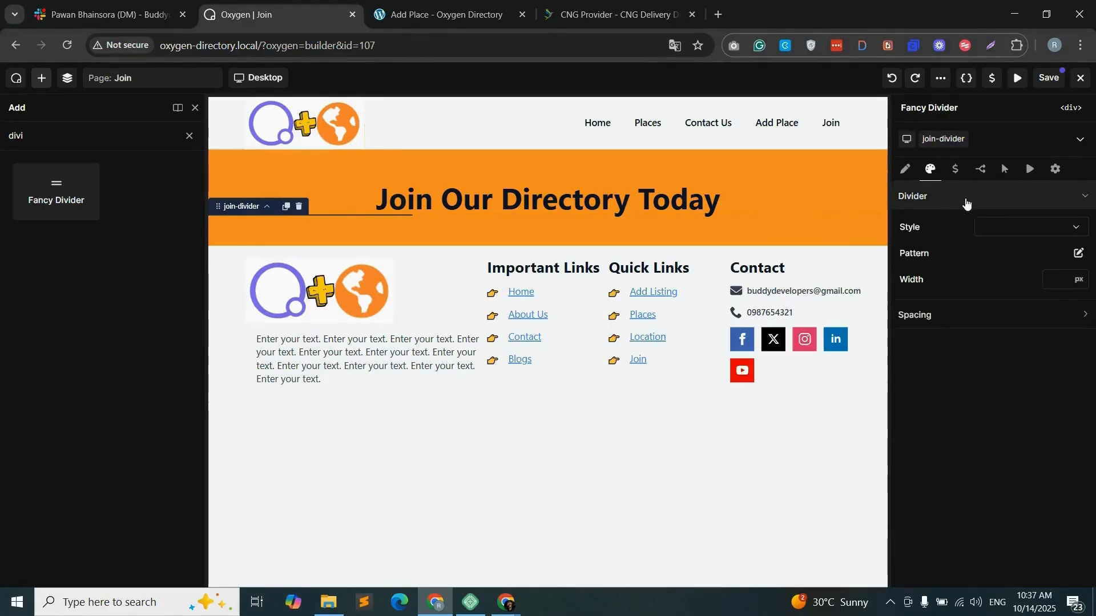
left_click(1033, 231)
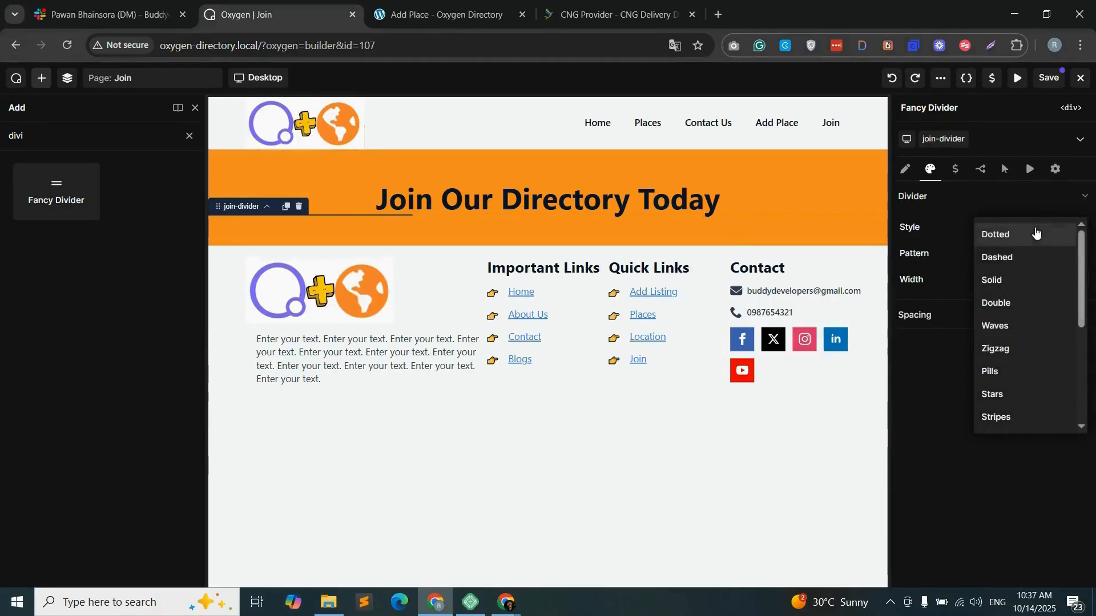
left_click(1007, 281)
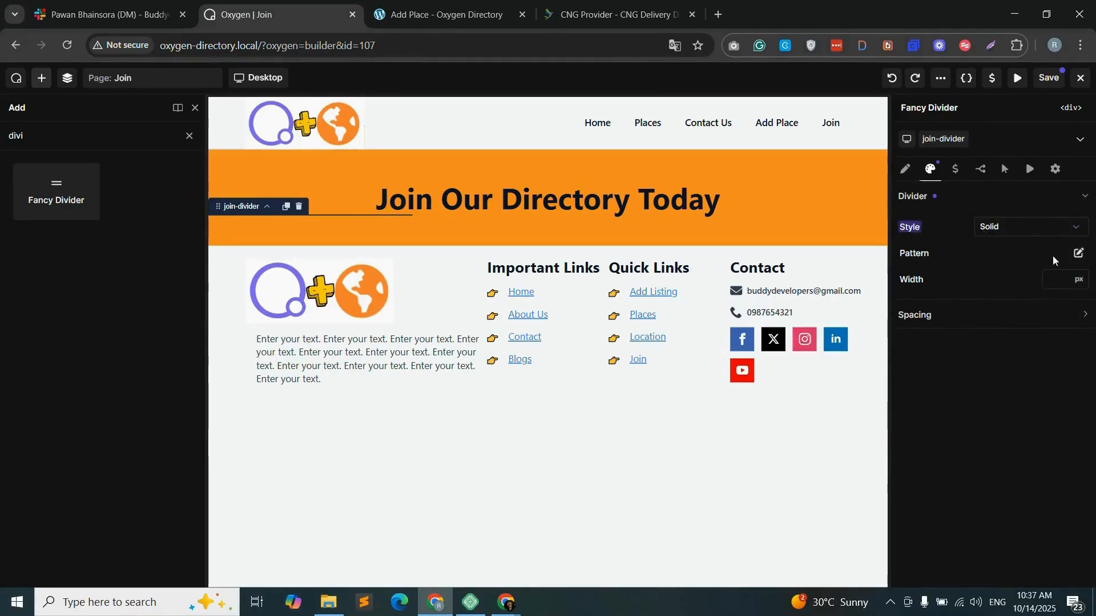
left_click(1009, 317)
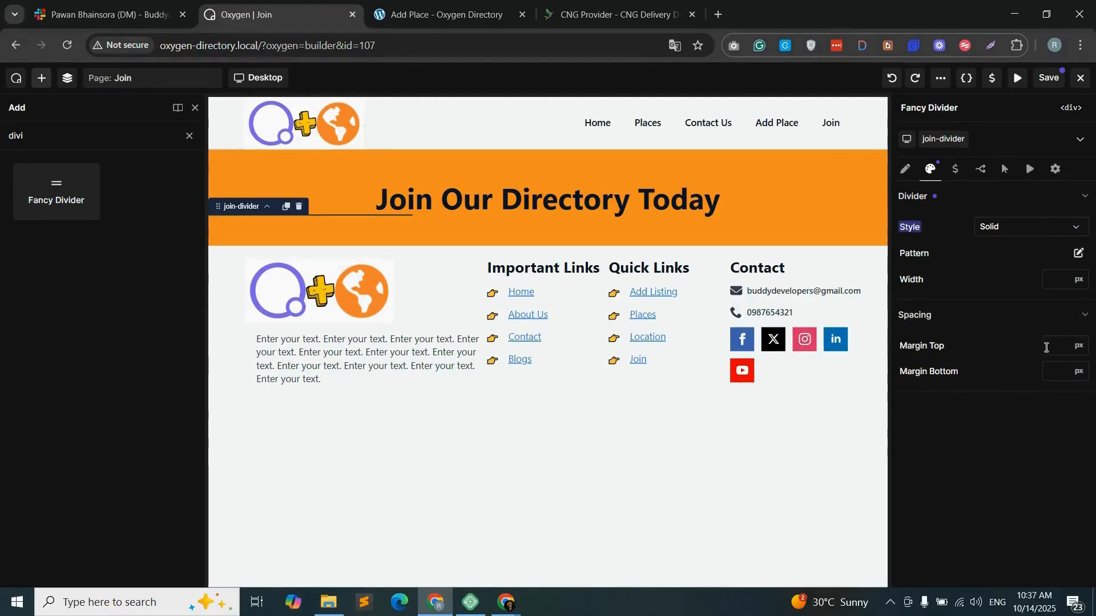
type("20")
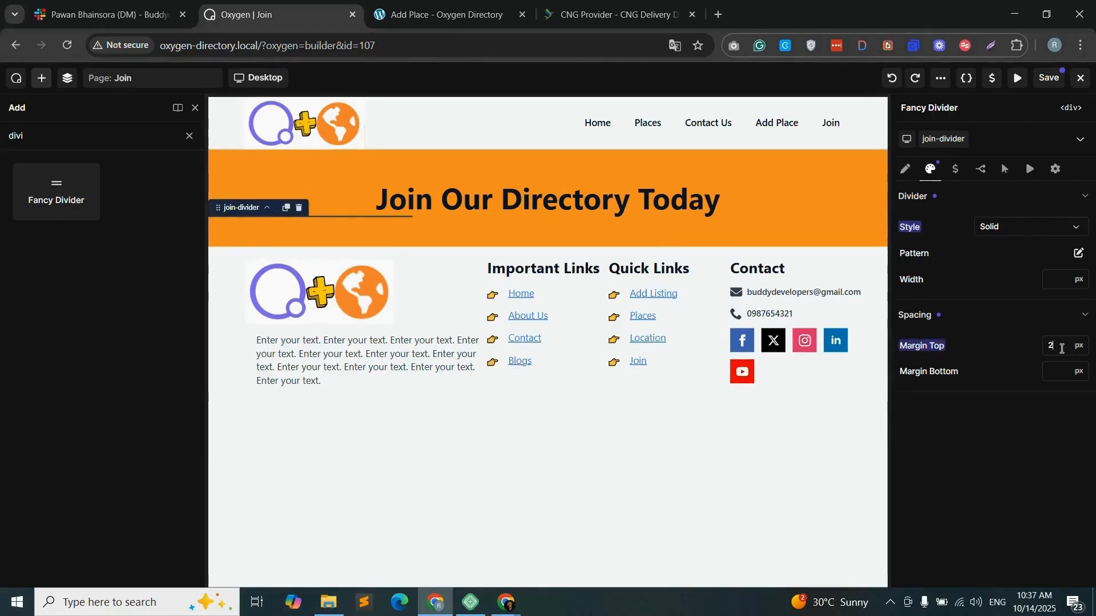
left_click(905, 169)
left_click(942, 139)
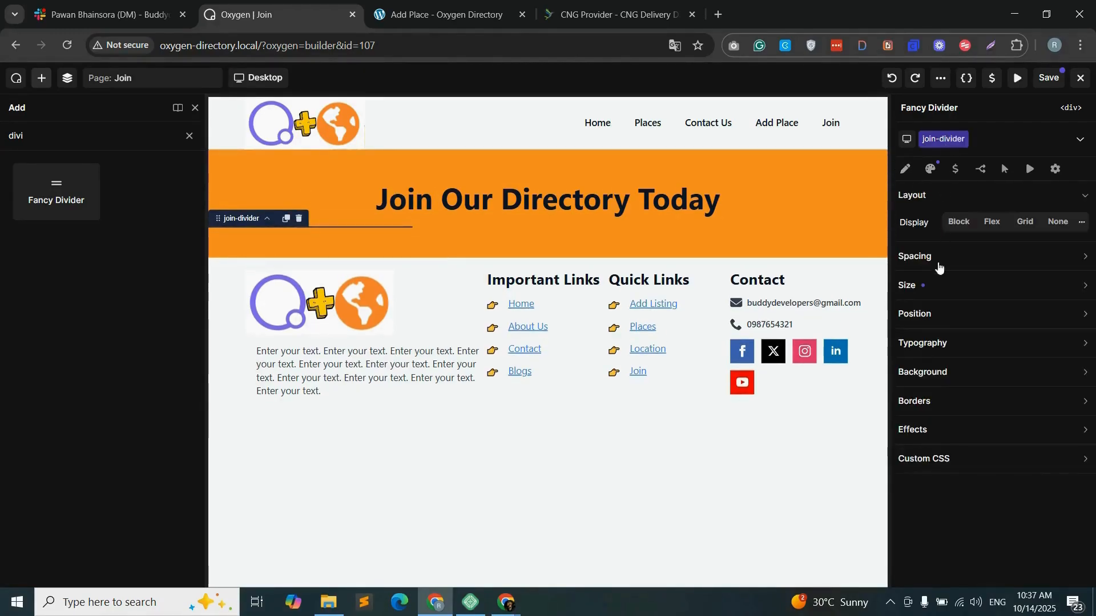
left_click(949, 315)
left_click(1045, 343)
- Set join-main-container to a flex column layout with its content centred both horizontally and vertically
left_click(68, 79)
left_click(81, 139)
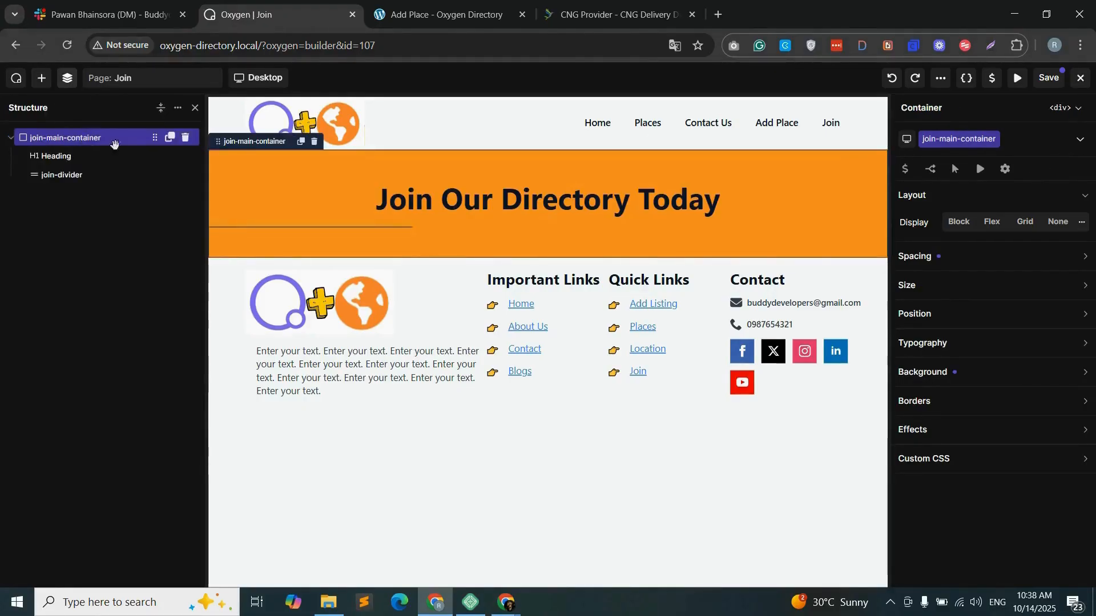
left_click(992, 222)
left_click(1004, 250)
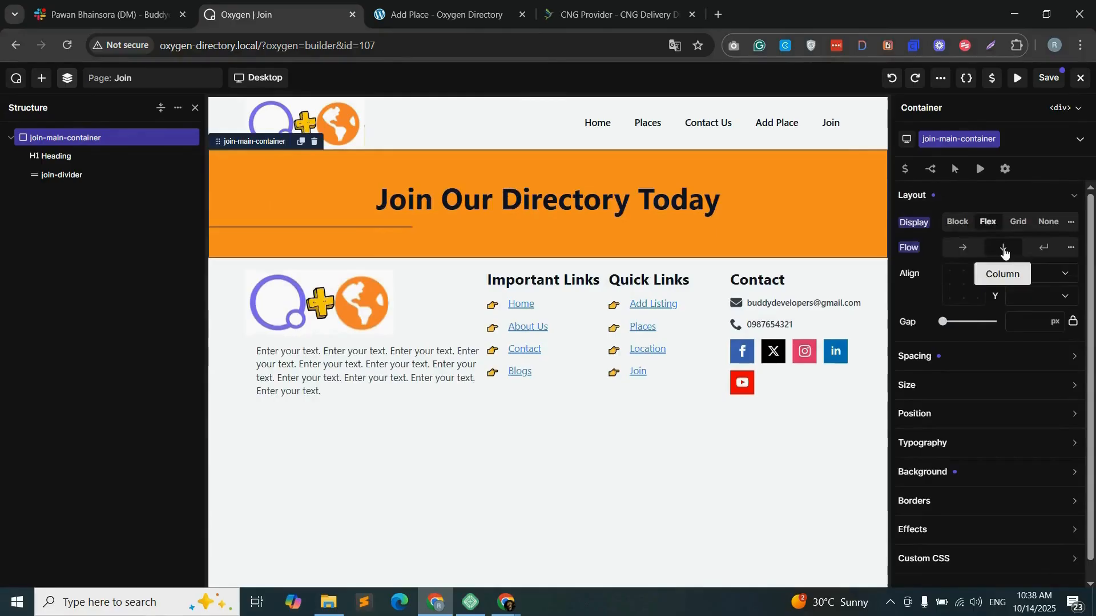
left_click(1040, 274)
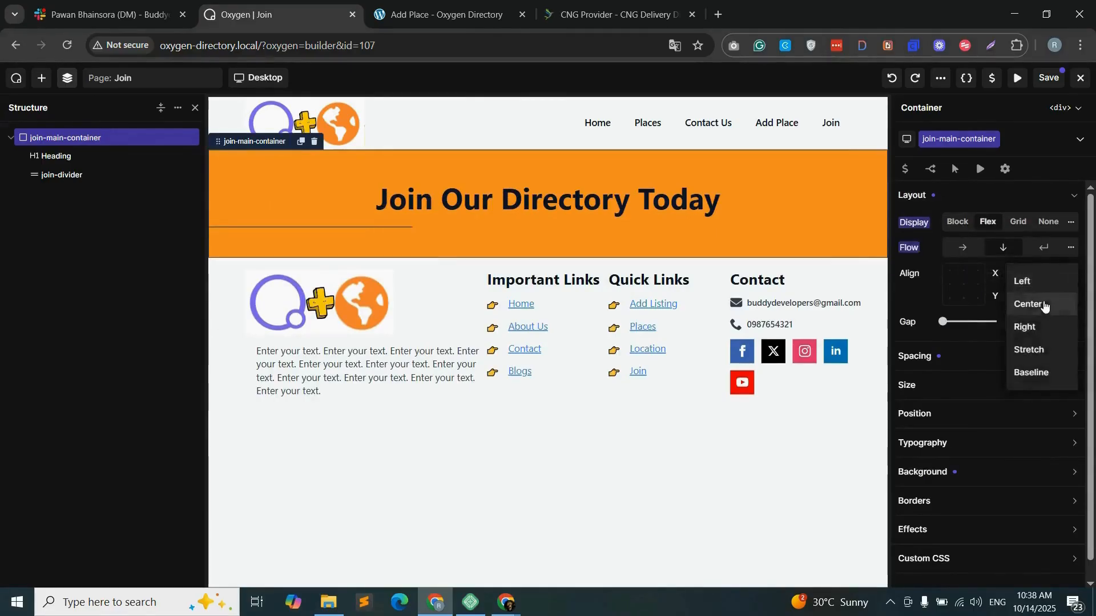
left_click(1036, 312)
left_click(1041, 303)
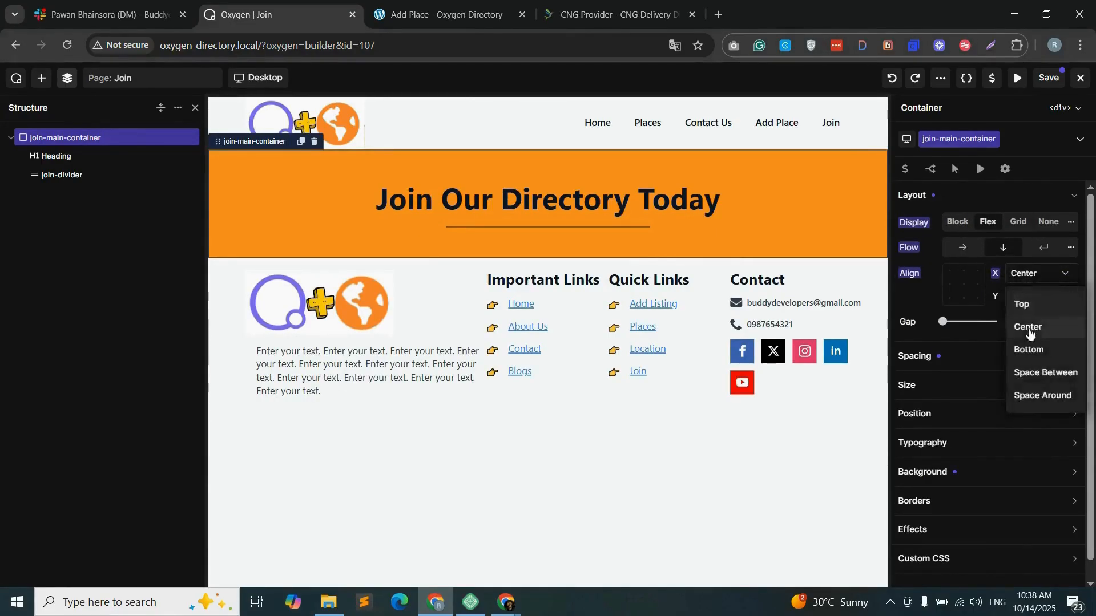
left_click(1031, 326)
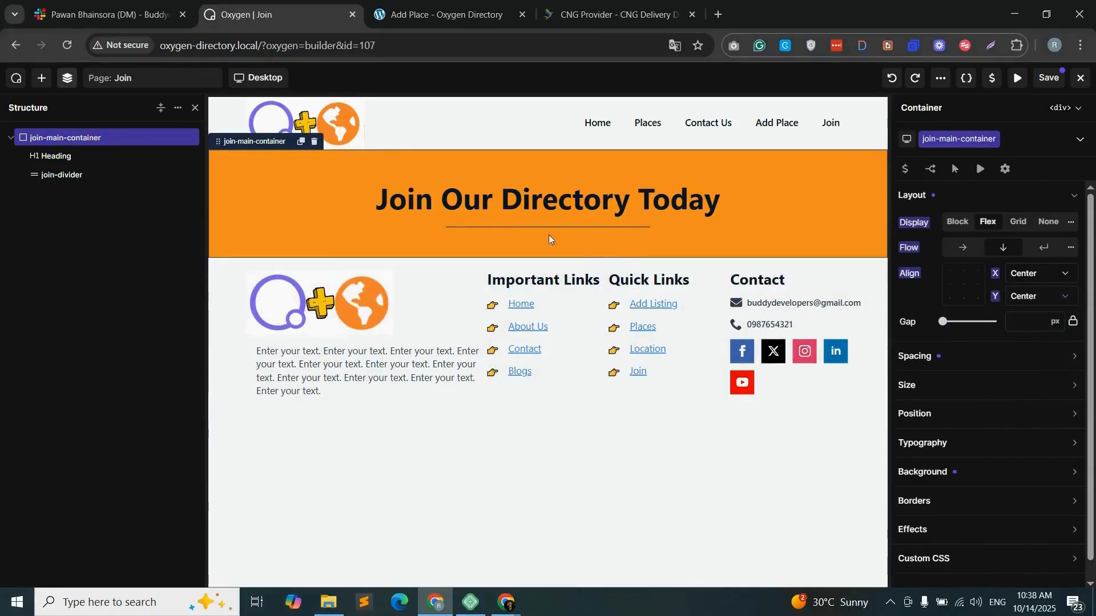
- Add a Text element directly below the join-divider
left_click(79, 176)
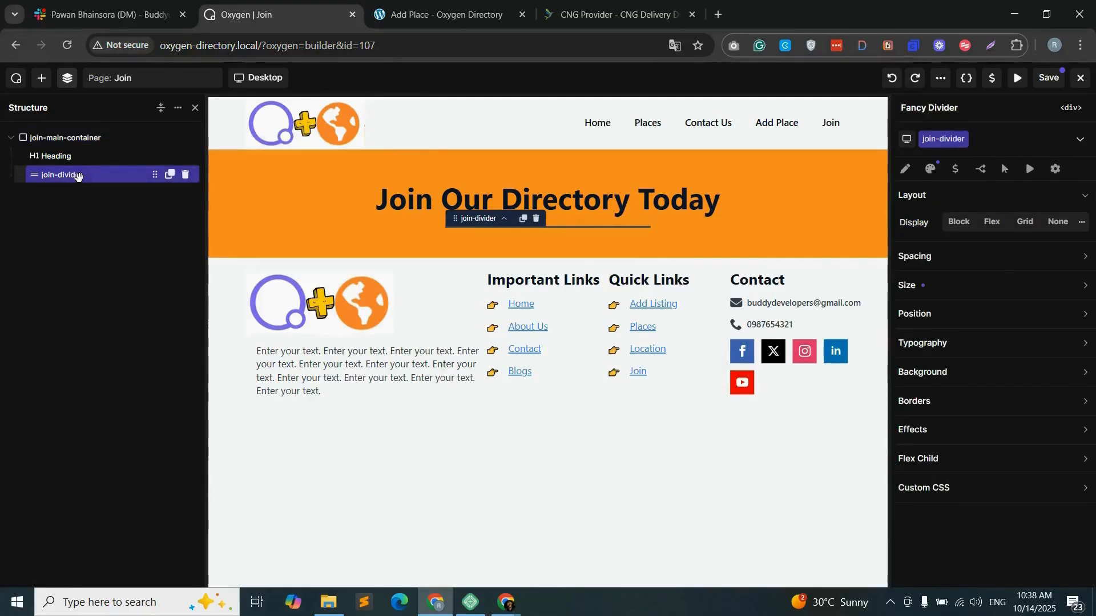
left_click(42, 77)
left_click(55, 279)
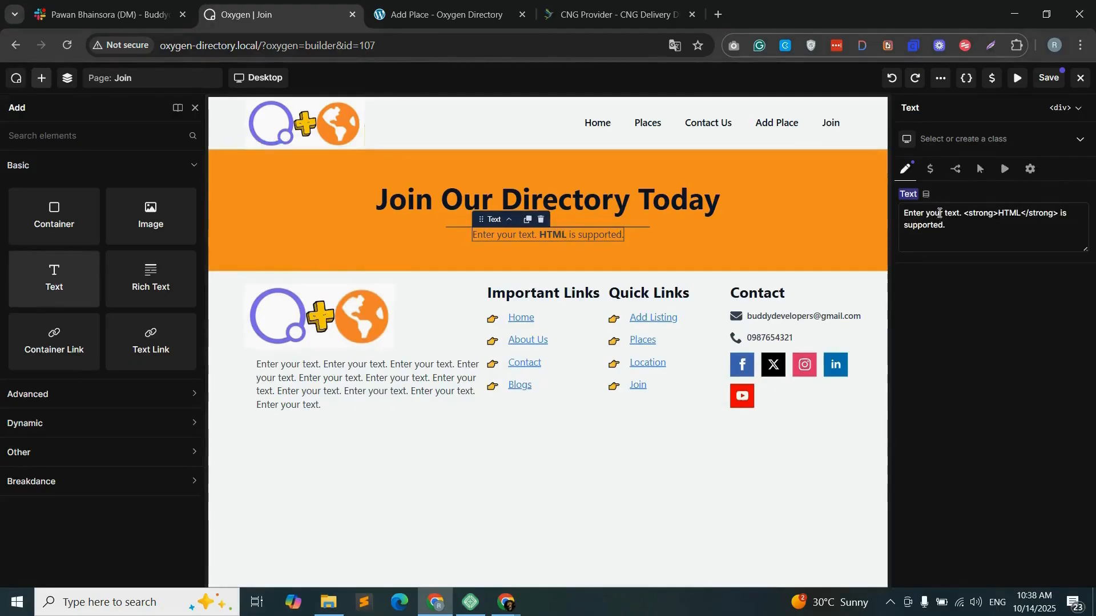
left_click_drag(960, 213, 910, 208)
key("ctrl+x")
key("ctrl+a")
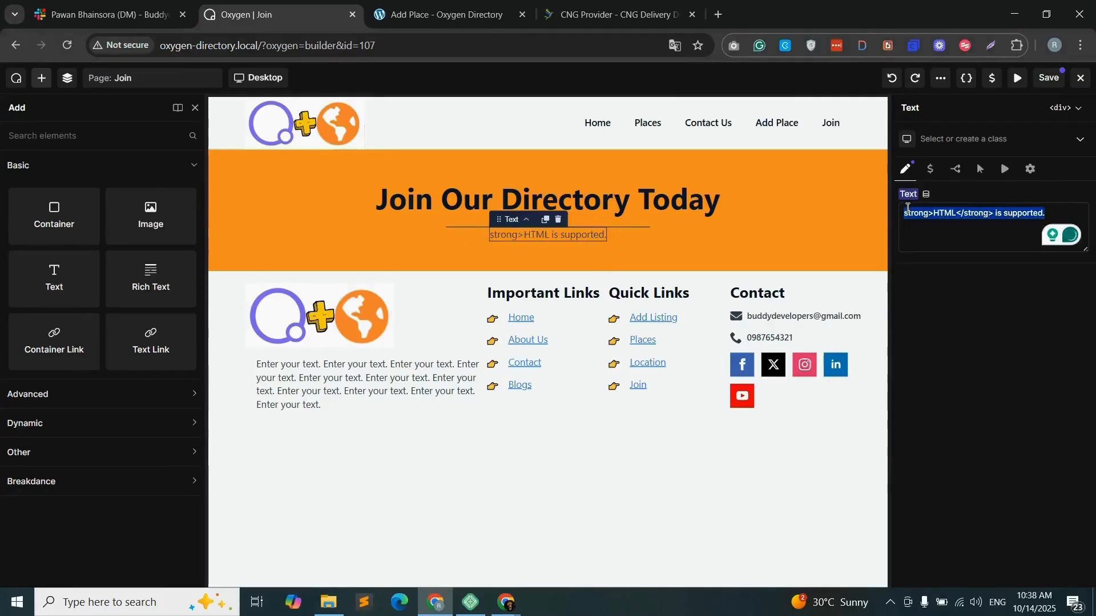
key("ctrl+v")
key("ctrl+v")
key("ctrl+v")
key("ctrl+v")
key("ctrl+v")
key("ctrl+v")
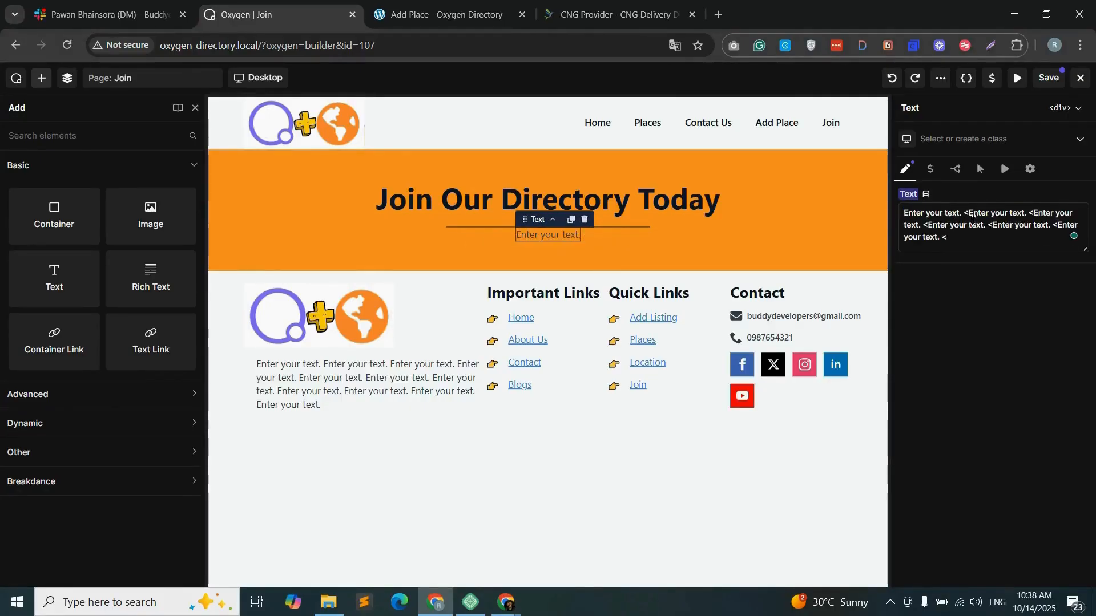
- Fill the new Text element with the sentence "Enter your text." repeated nine times, without any stray characters
left_click_drag(966, 213, 898, 216)
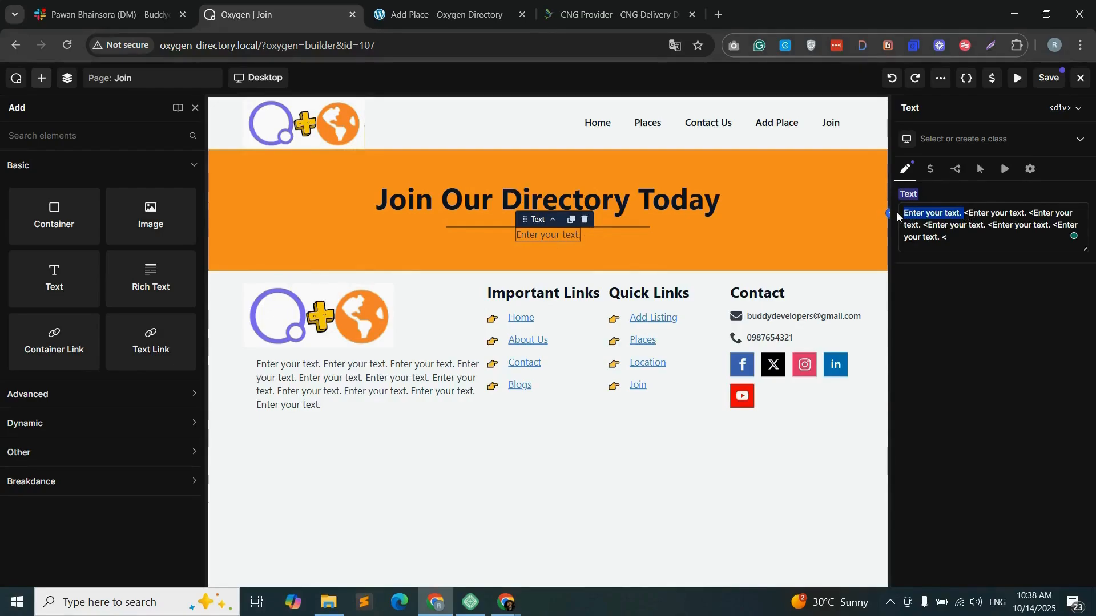
key("ctrl+c")
key("ctrl+a")
key("ctrl+v")
key("ctrl+v")
key("ctrl+v")
key("ctrl+v")
key("ctrl+v")
key("ctrl+v")
key("ctrl+v")
key("ctrl+v")
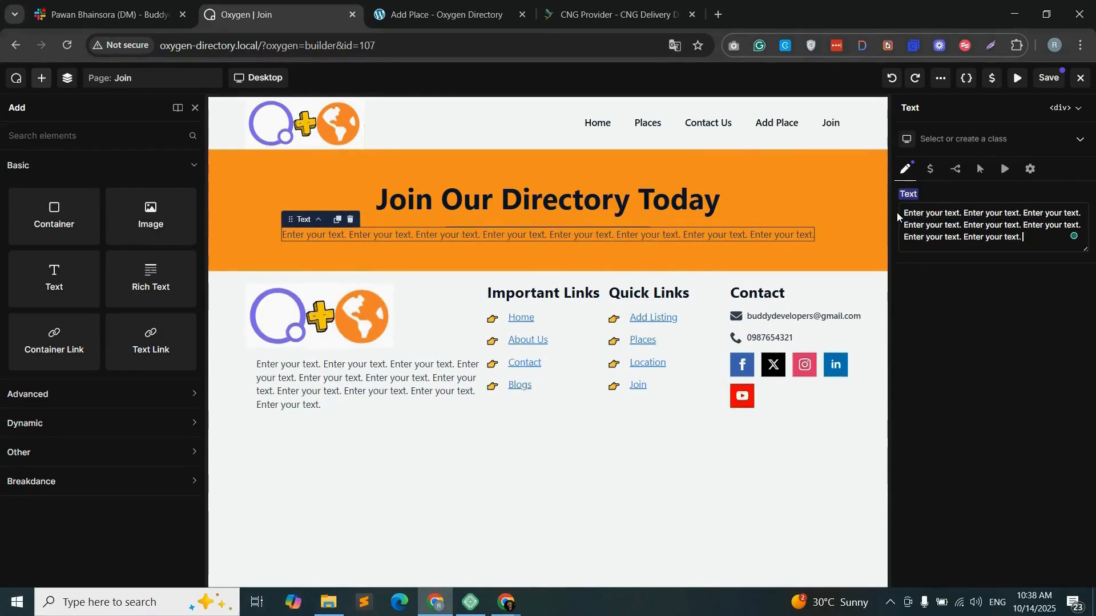
key("ctrl+v")
- Create the class join-her-text for the Text element below the divider
left_click(956, 139)
type("join-her-te")
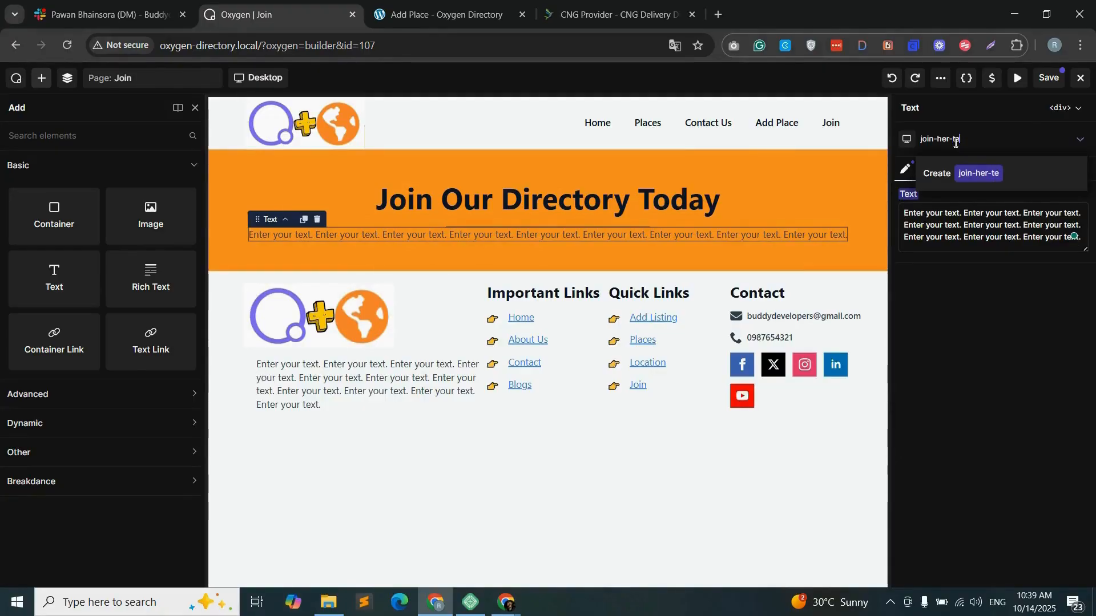
type("xt")
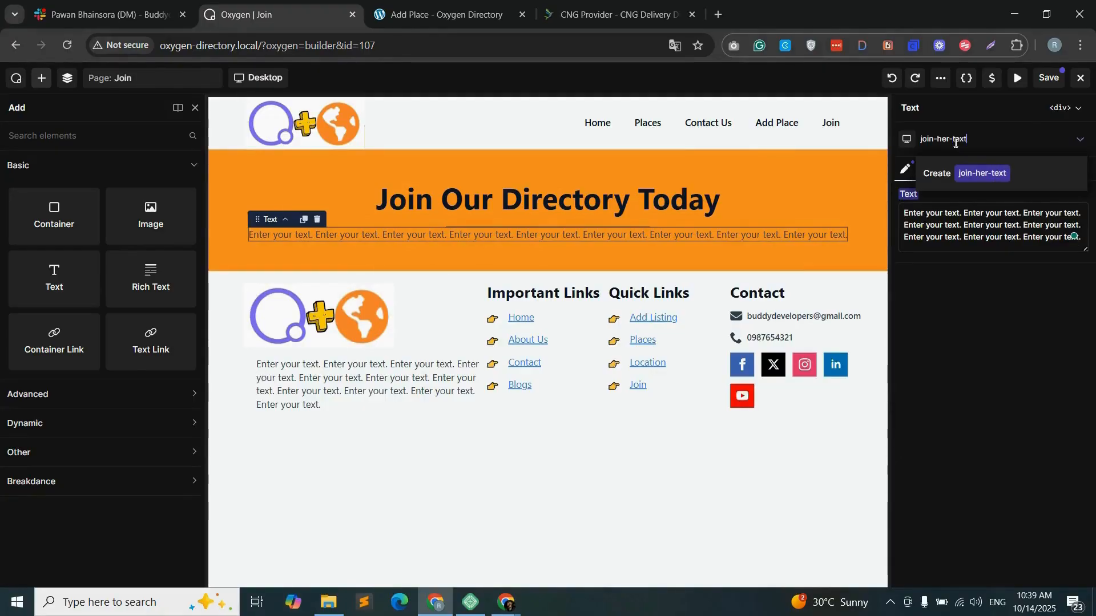
left_click(973, 173)
- Set the left and right padding of join-her-text to 120 px
left_click(965, 263)
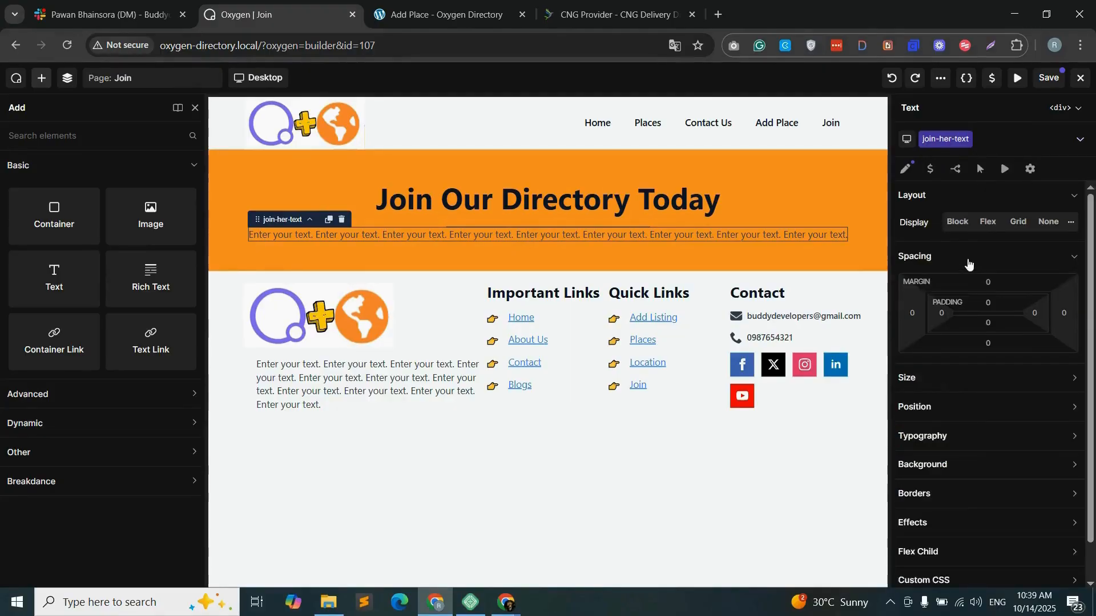
left_click(945, 314)
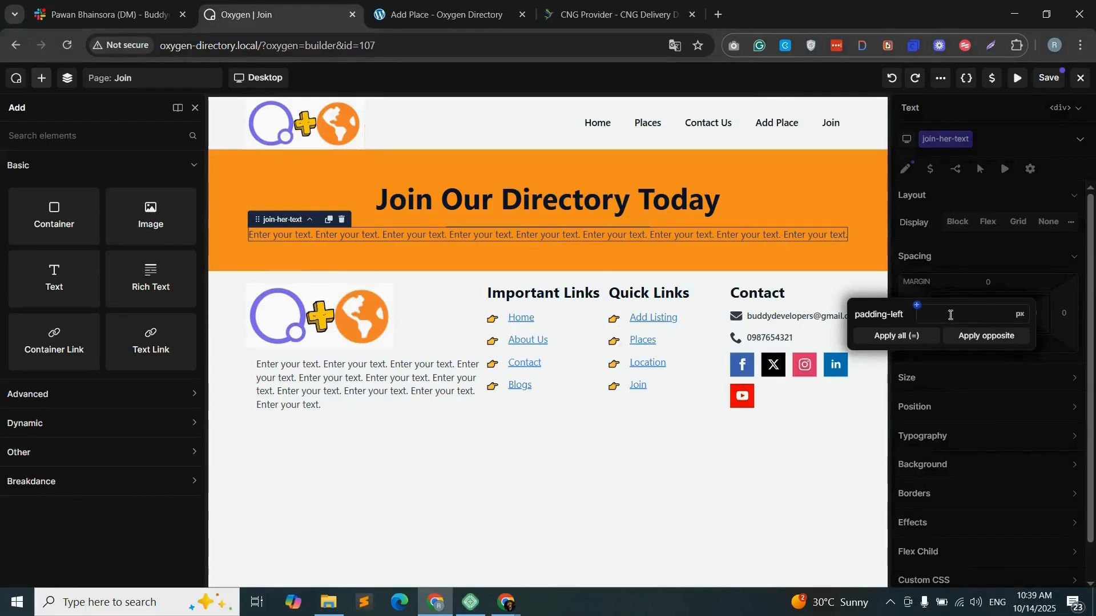
type("120")
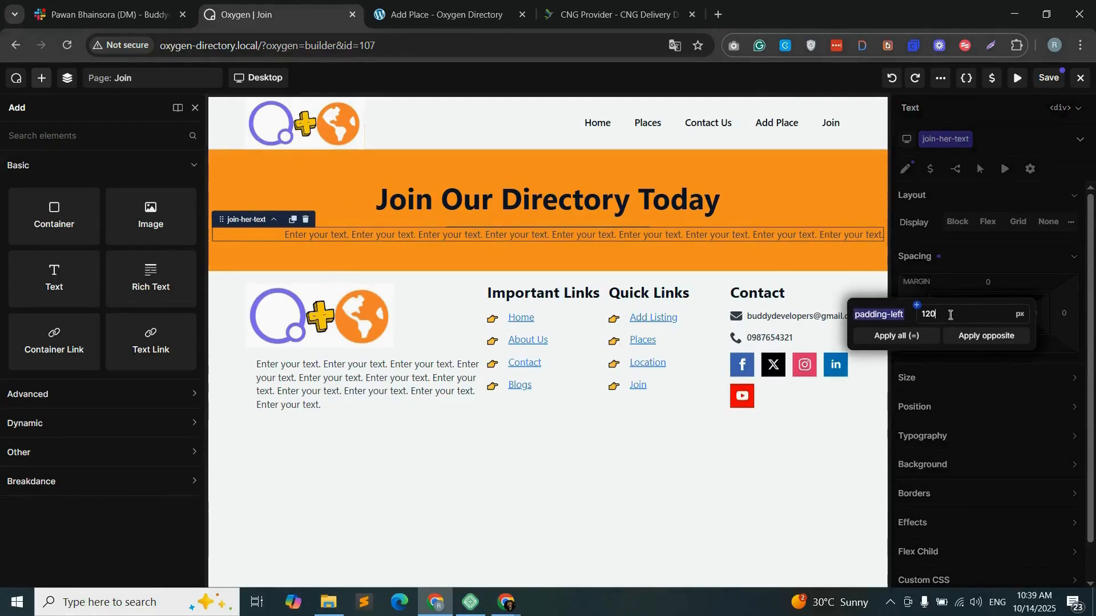
left_click(996, 342)
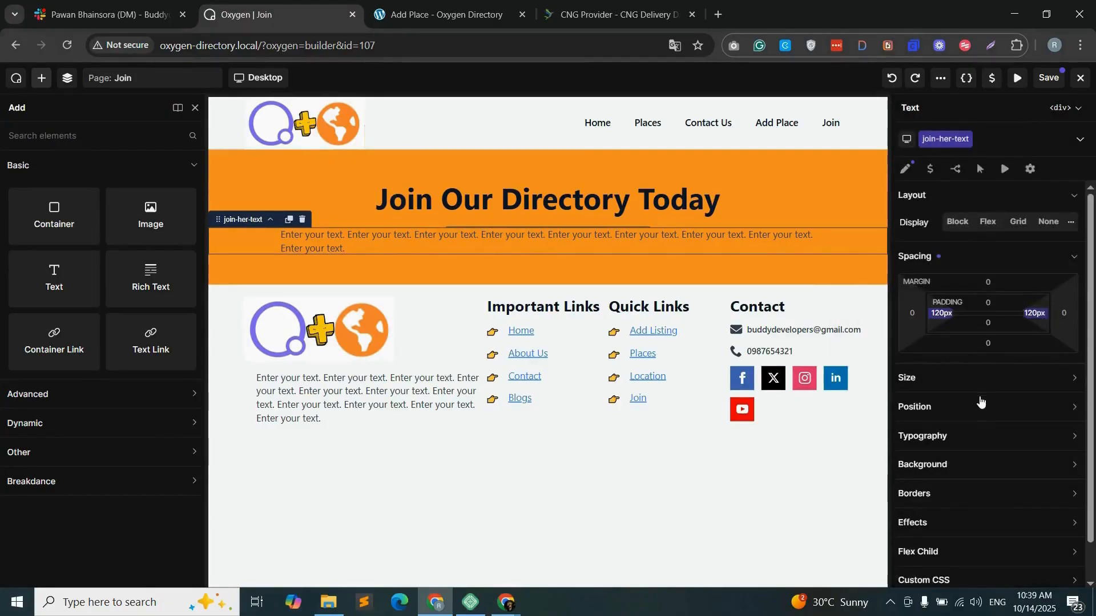
- Centre-align the text of join-her-text
left_click(979, 438)
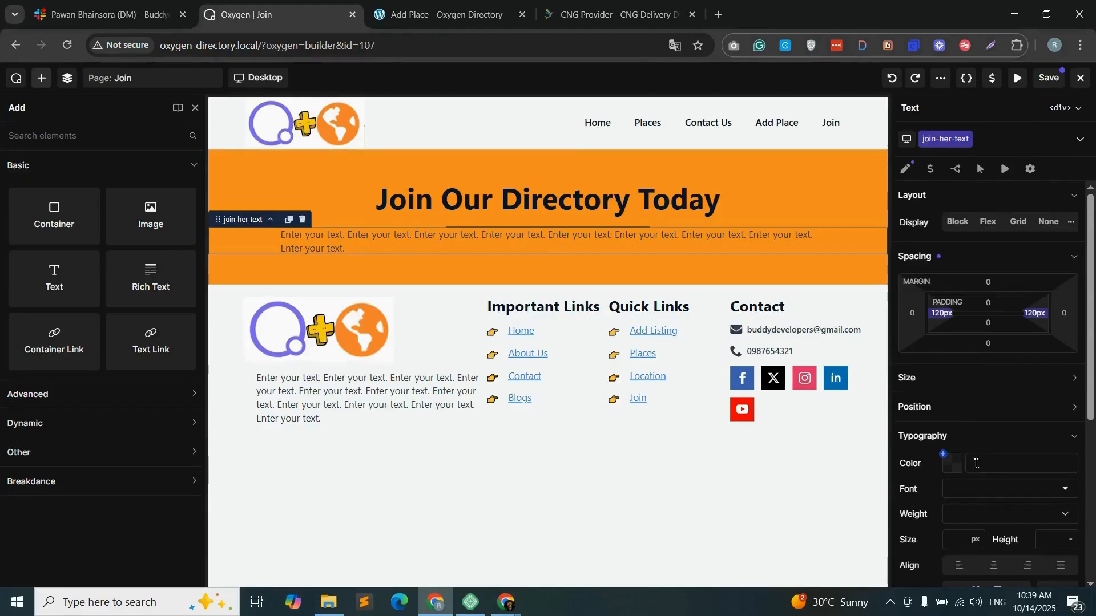
scroll(987, 515, "down", 2)
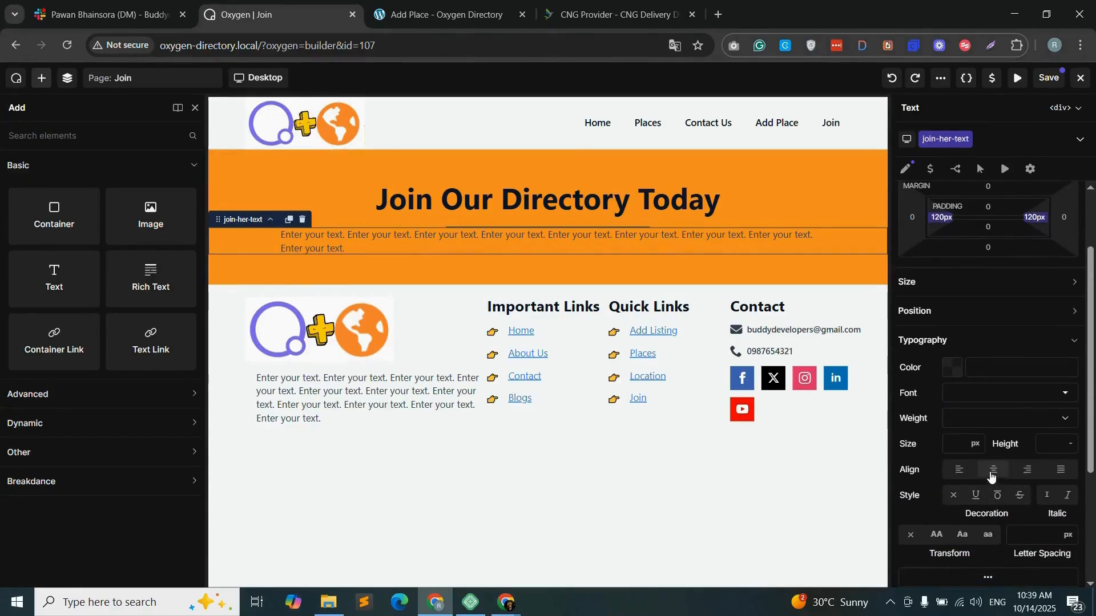
left_click(992, 472)
scroll(990, 371, "up", 2)
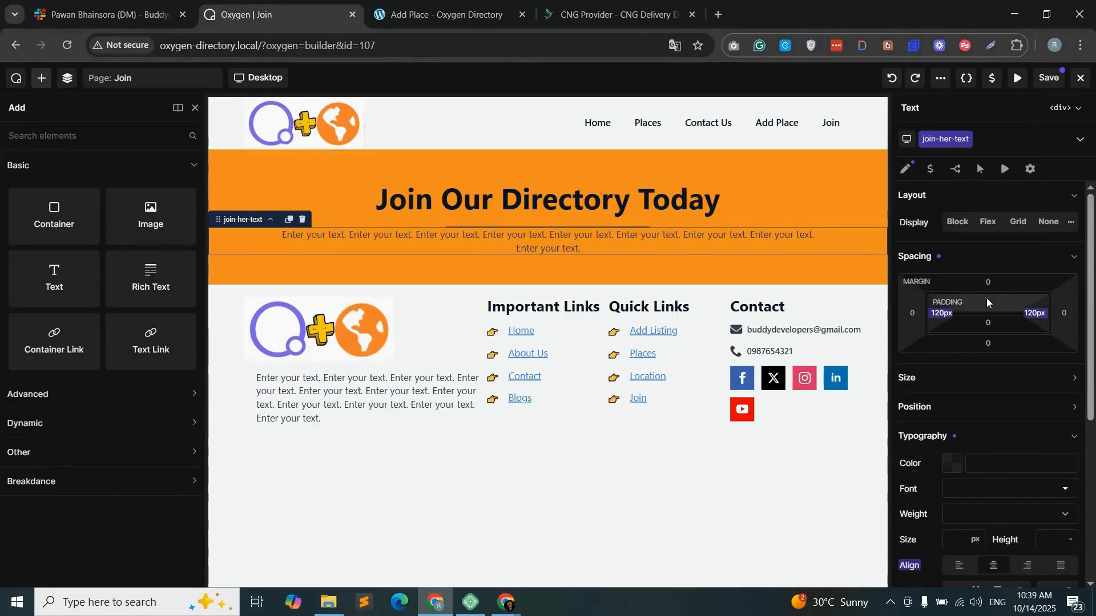
- Set the top padding of join-her-text to 20 px
left_click(988, 302)
type("30")
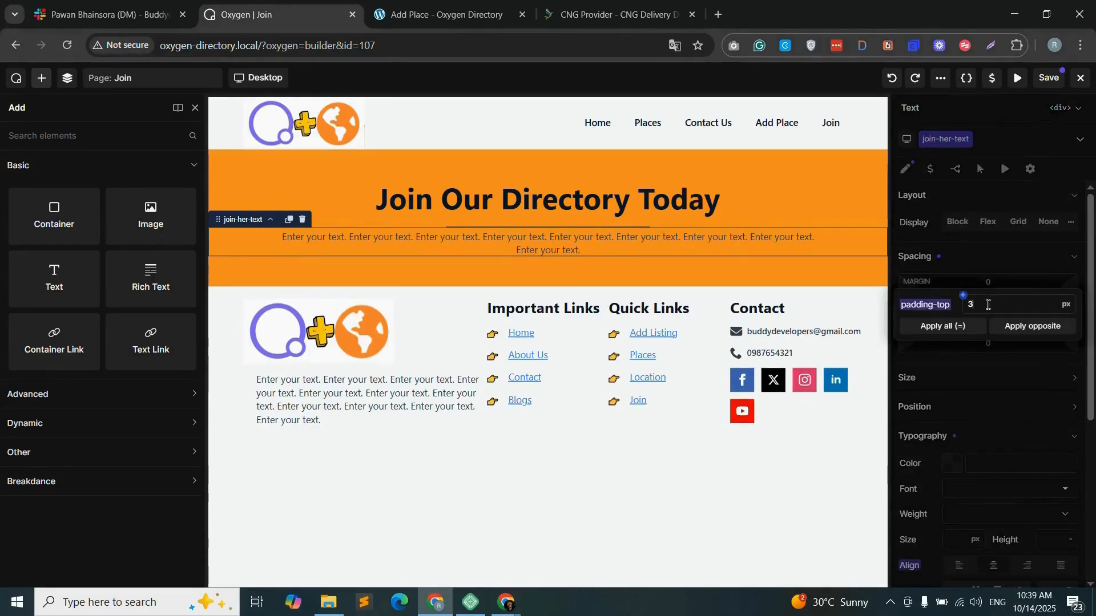
key("BackSpace")
key("BackSpace")
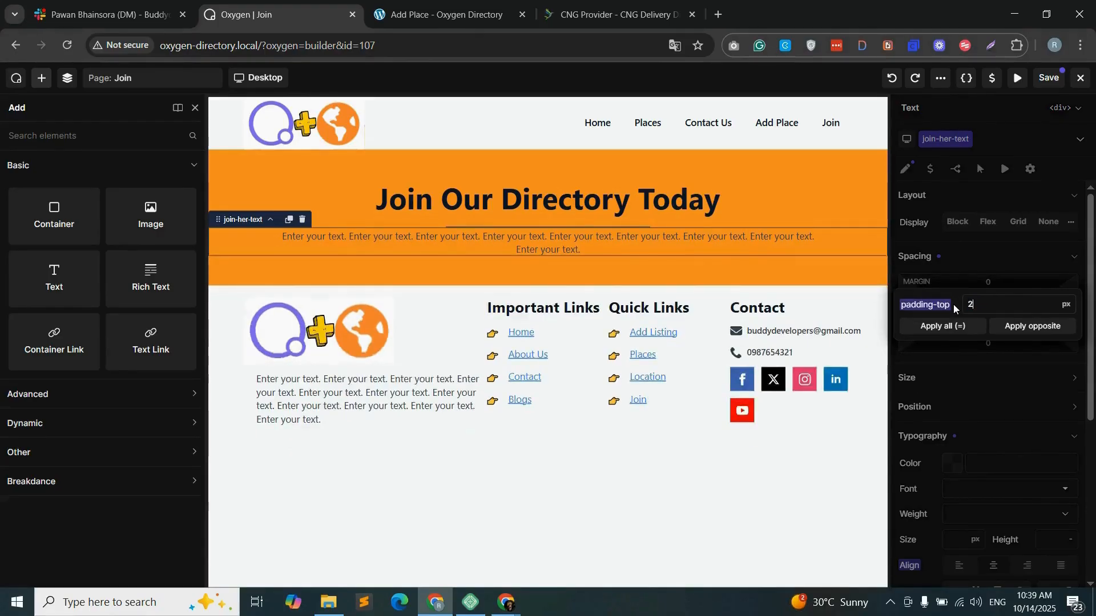
type("20")
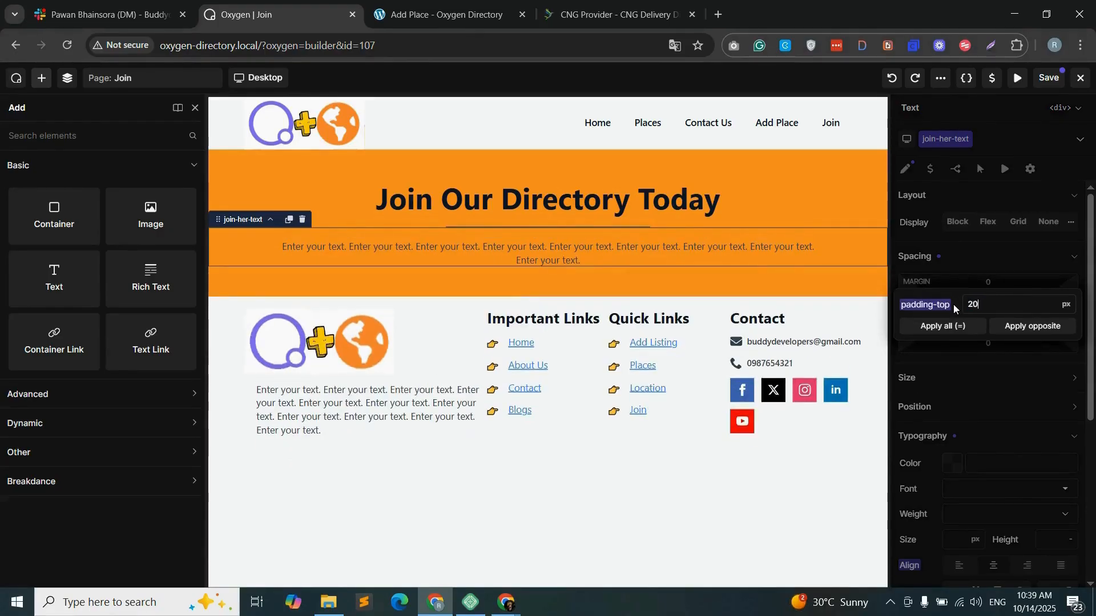
left_click(1007, 365)
- Give join-her-text a white colour (#FFFFFFFF) and a font size of 18 px
left_click(990, 461)
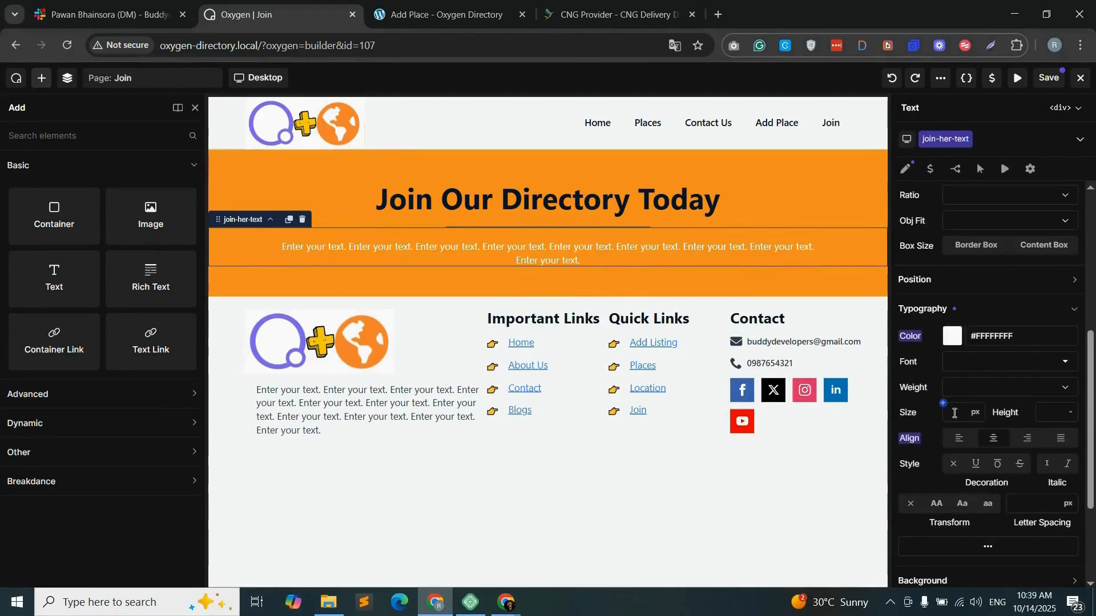
left_click(954, 413)
type("18")
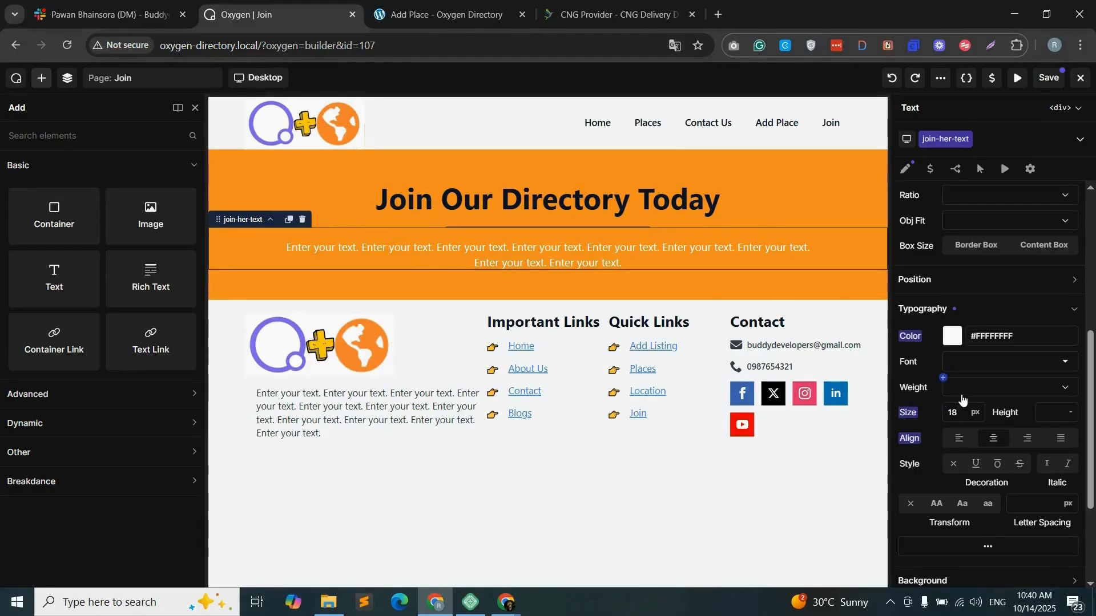
- Change the colour of the "Join Our Directory Today" heading to white
left_click(675, 204)
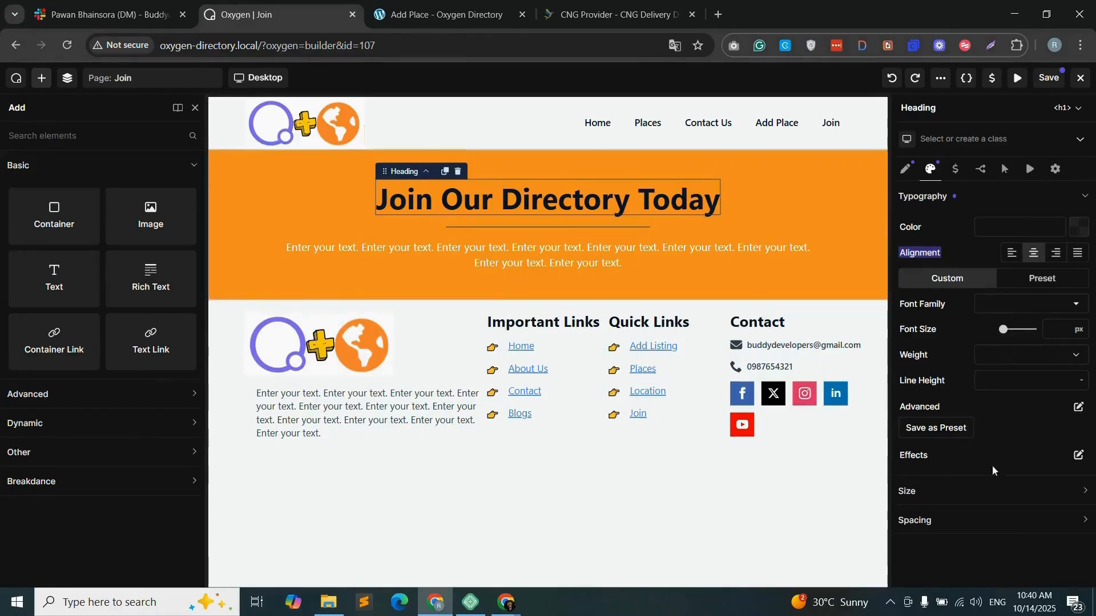
- Add a Button element directly below the intro text in the orange banner
left_click(591, 229)
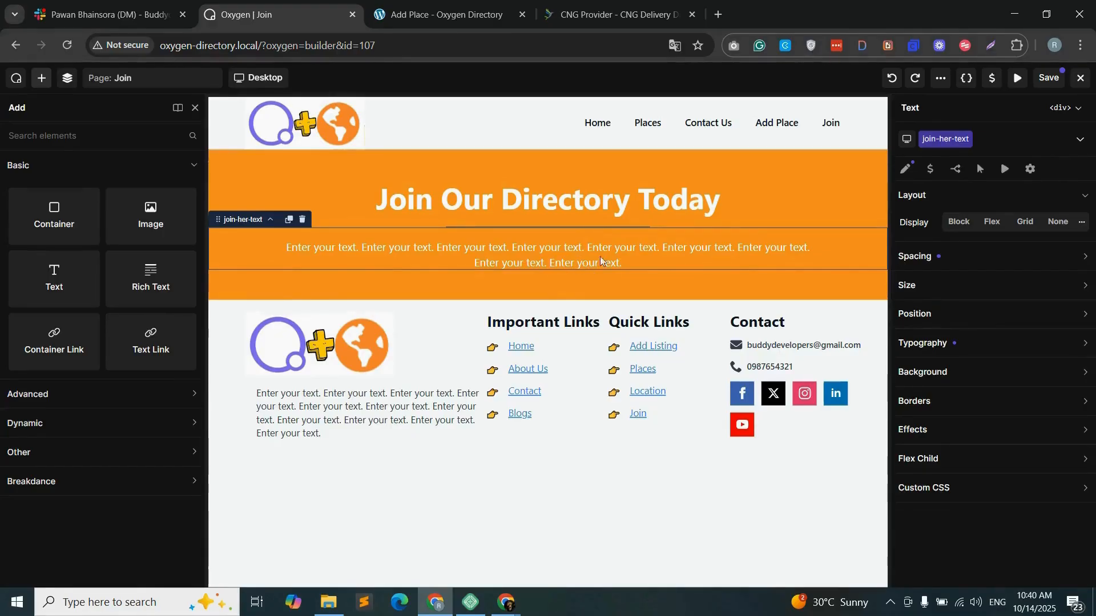
left_click(73, 136)
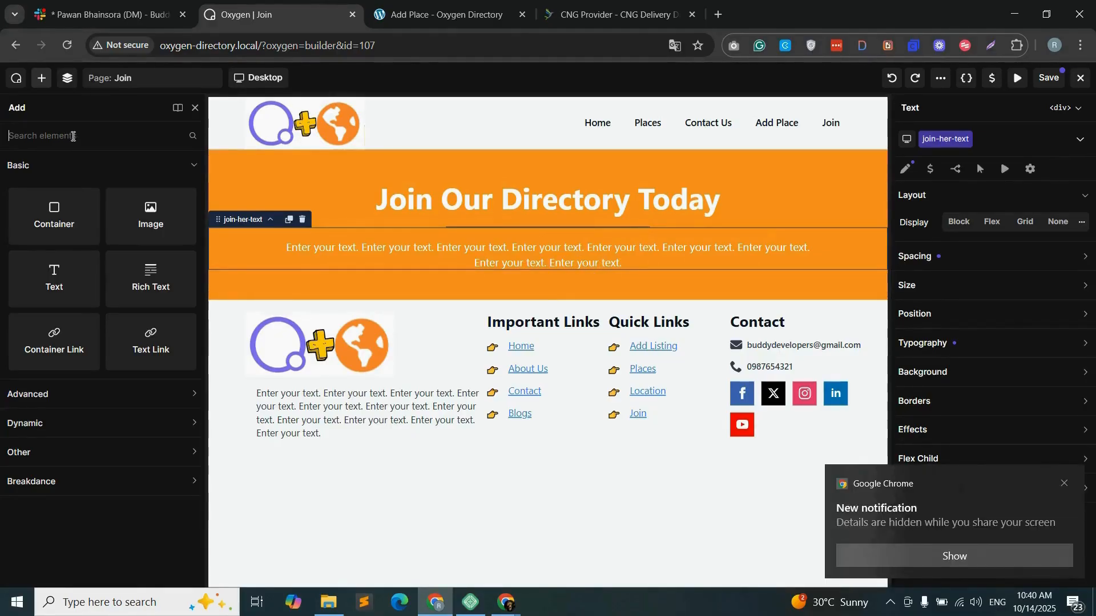
type("button")
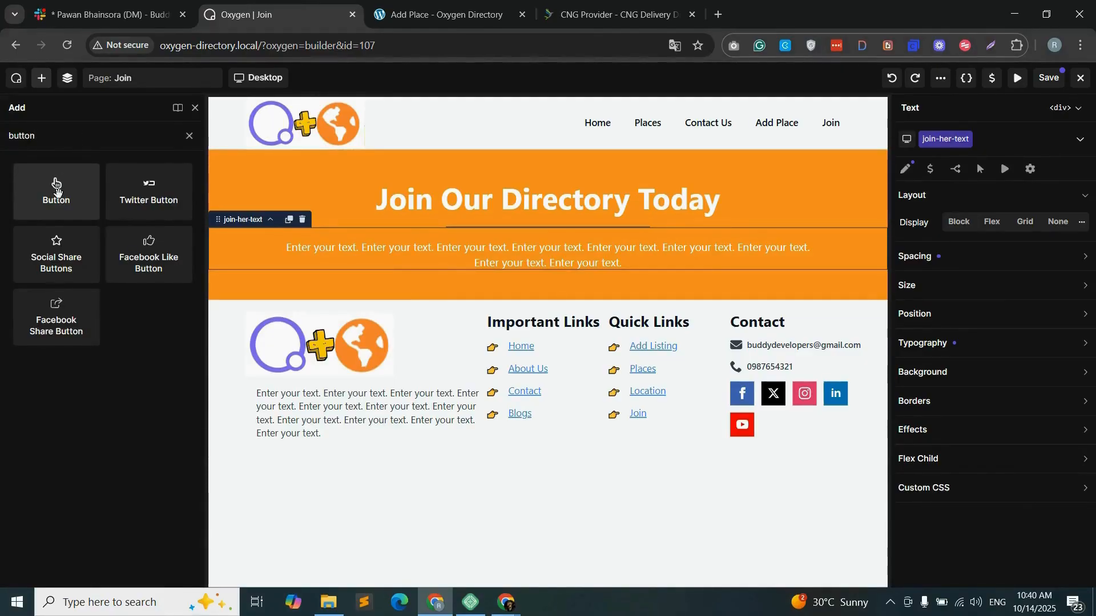
left_click_drag(58, 195, 546, 289)
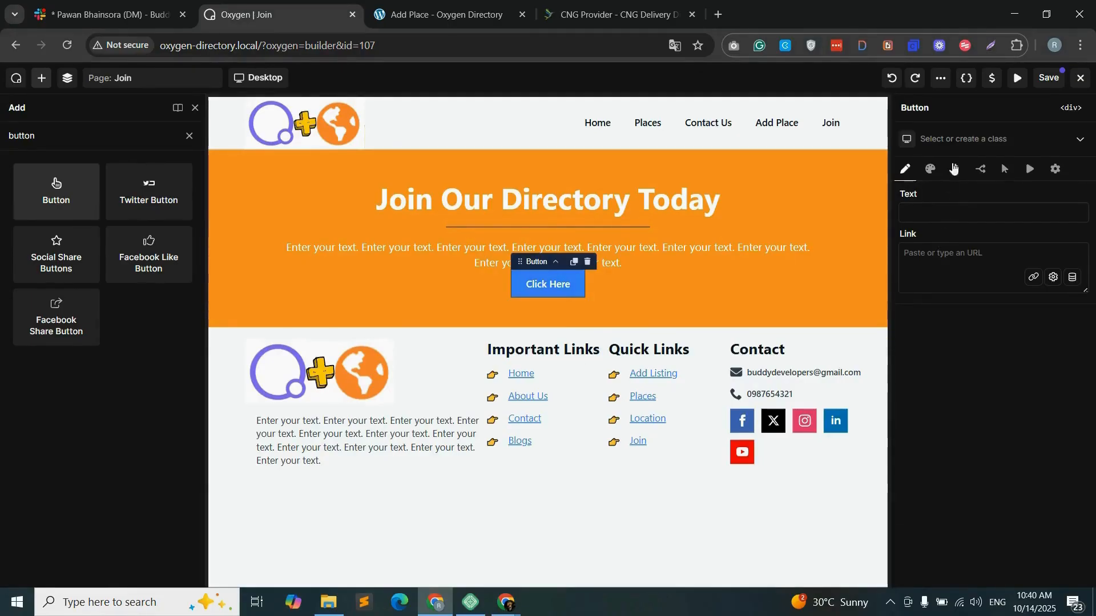
- Create the class join-hero-button and assign it to the new button
left_click(947, 139)
type("join-hero-button")
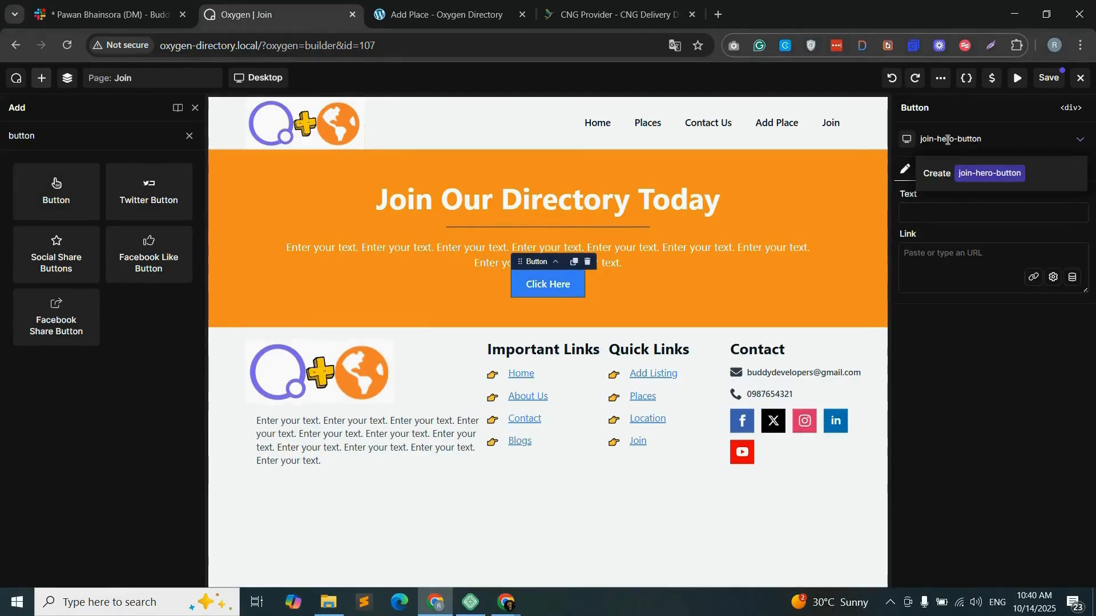
left_click(1025, 177)
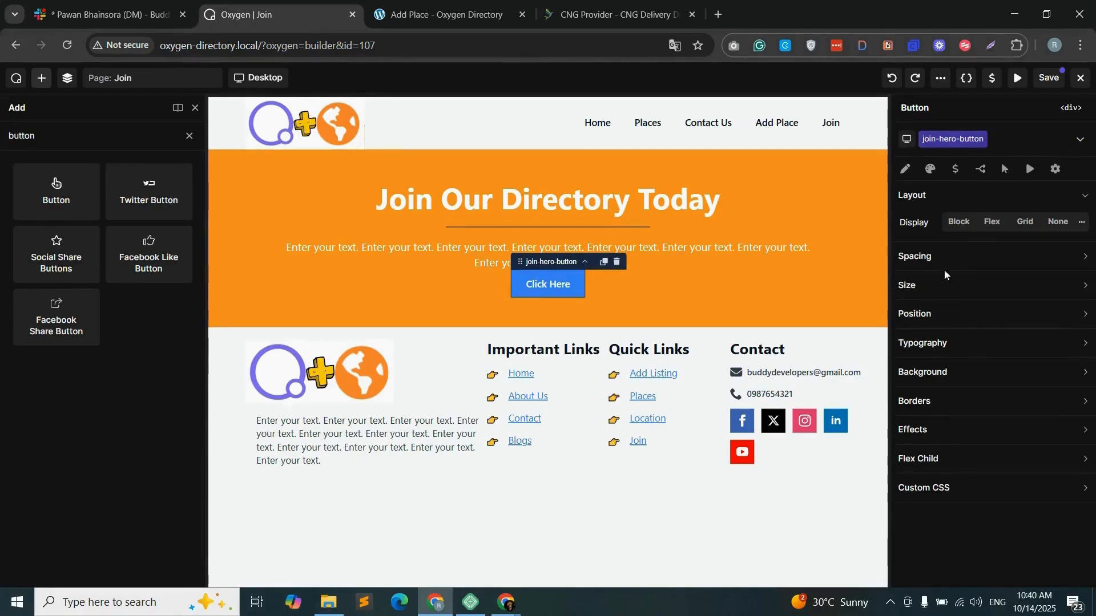
- Try to give the join-hero-button class a purple background colour
left_click(973, 287)
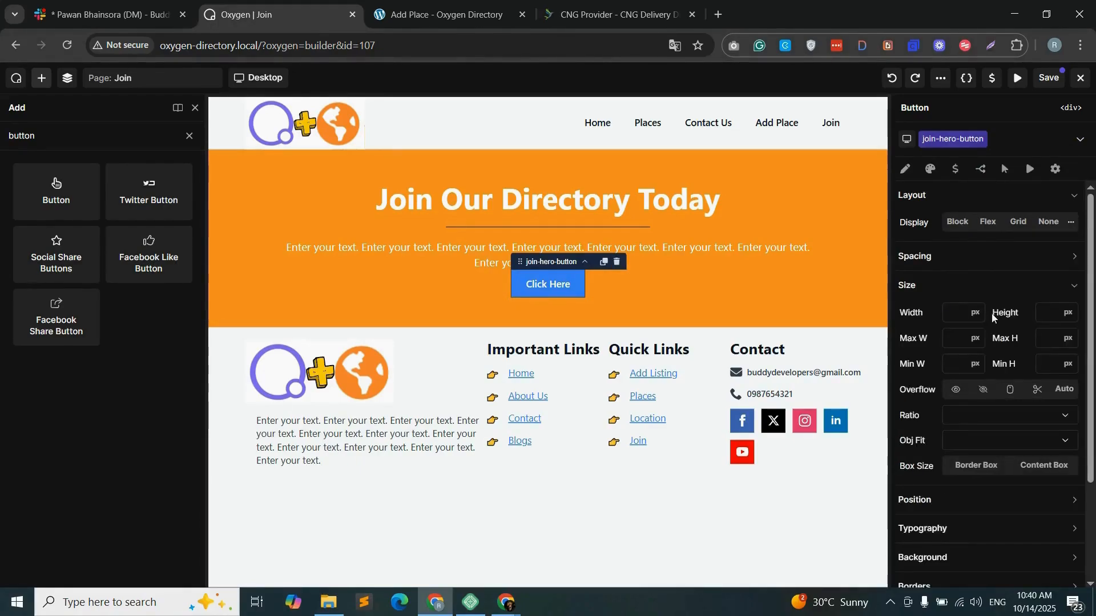
left_click(928, 528)
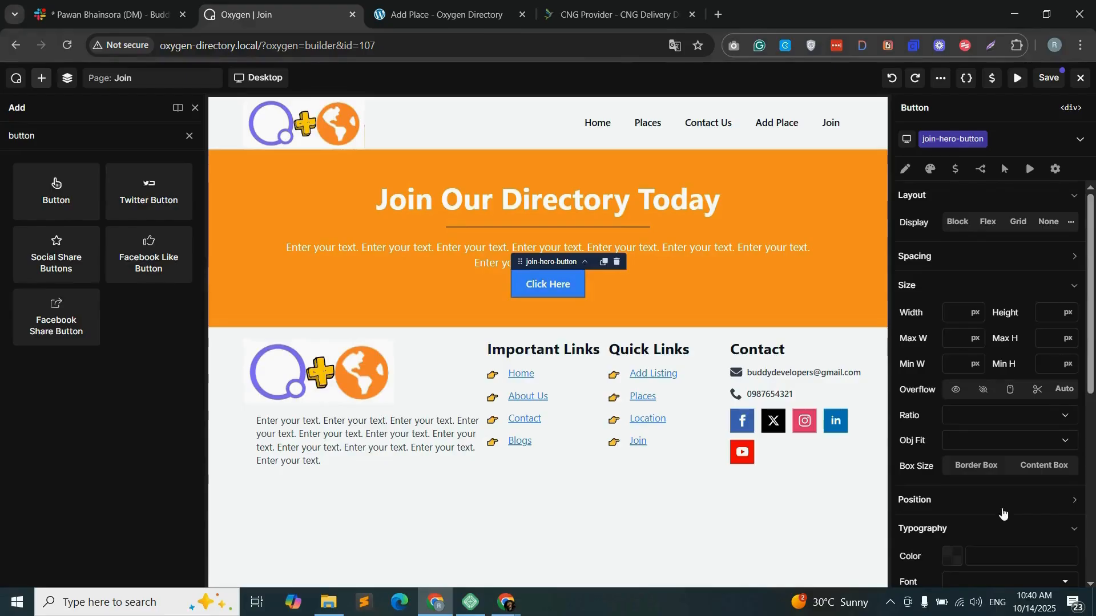
scroll(970, 508, "down", 3)
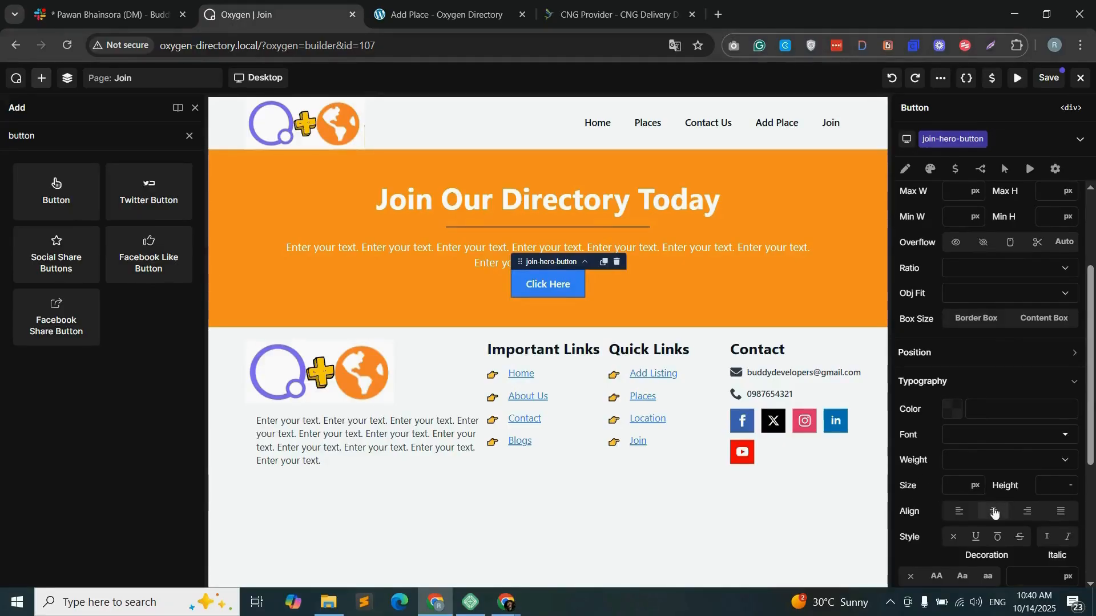
scroll(973, 505, "down", 4)
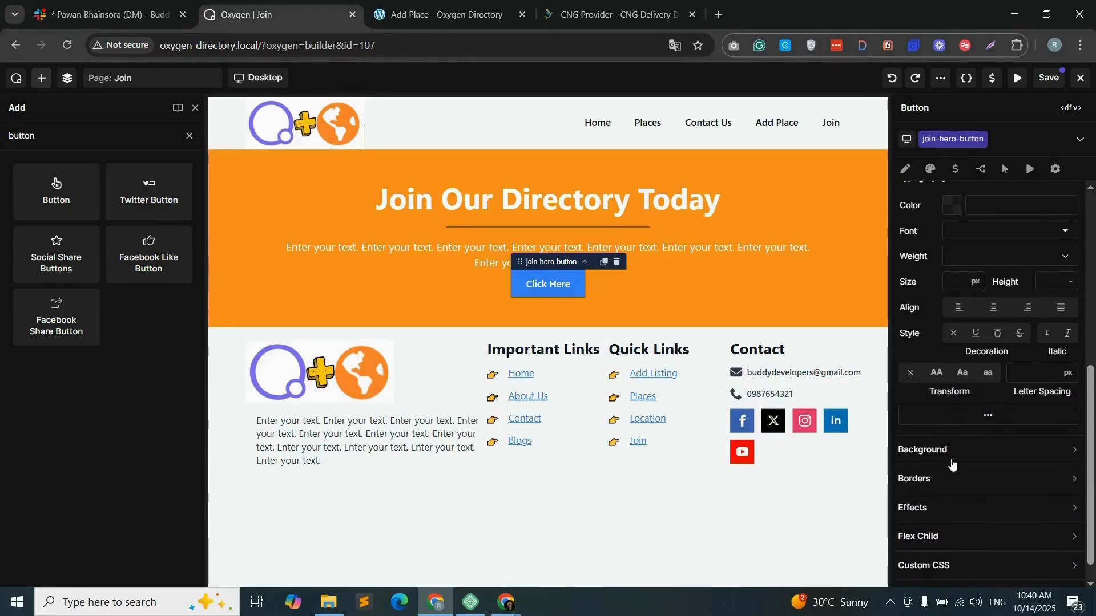
left_click(971, 448)
left_click(952, 474)
left_click(909, 526)
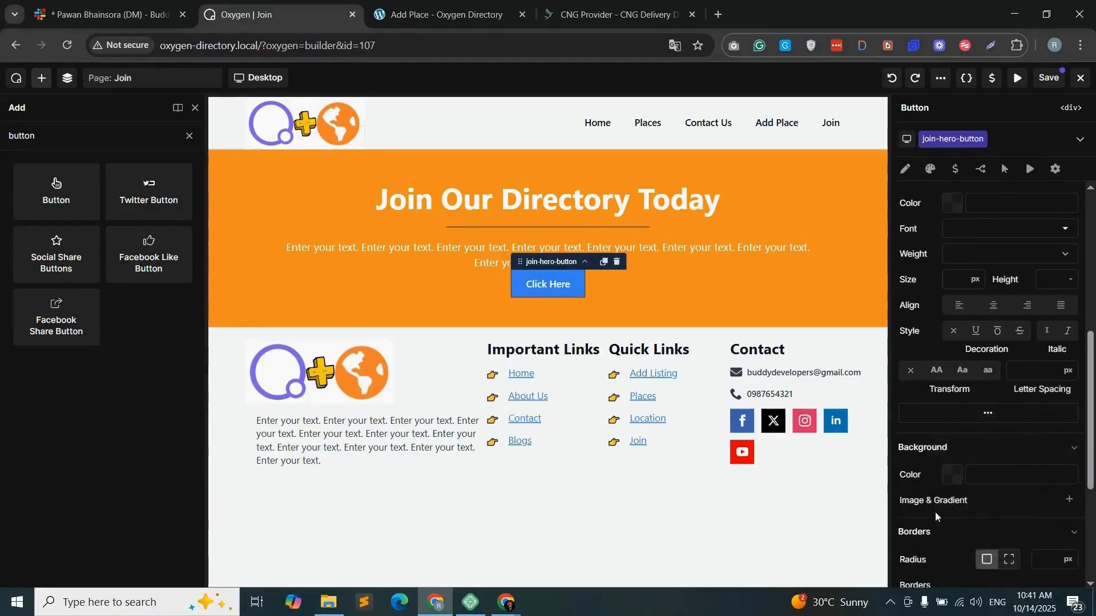
left_click(951, 477)
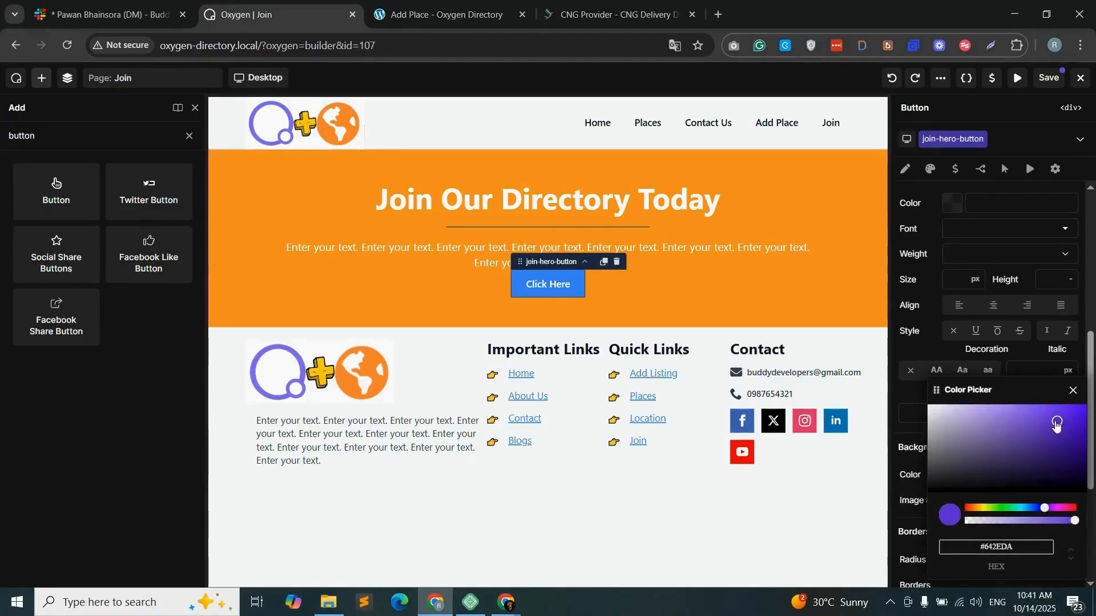
left_click_drag(1056, 422, 1065, 425)
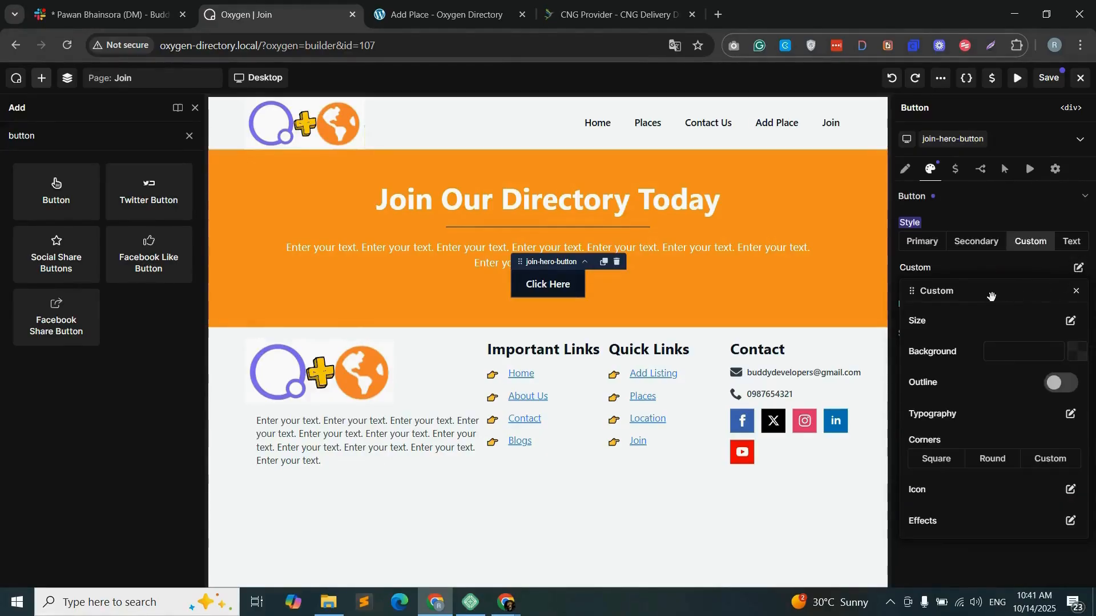
- Give the custom-styled button a custom size with padding of 8 px top and bottom and 16 px left and right
left_click(1071, 321)
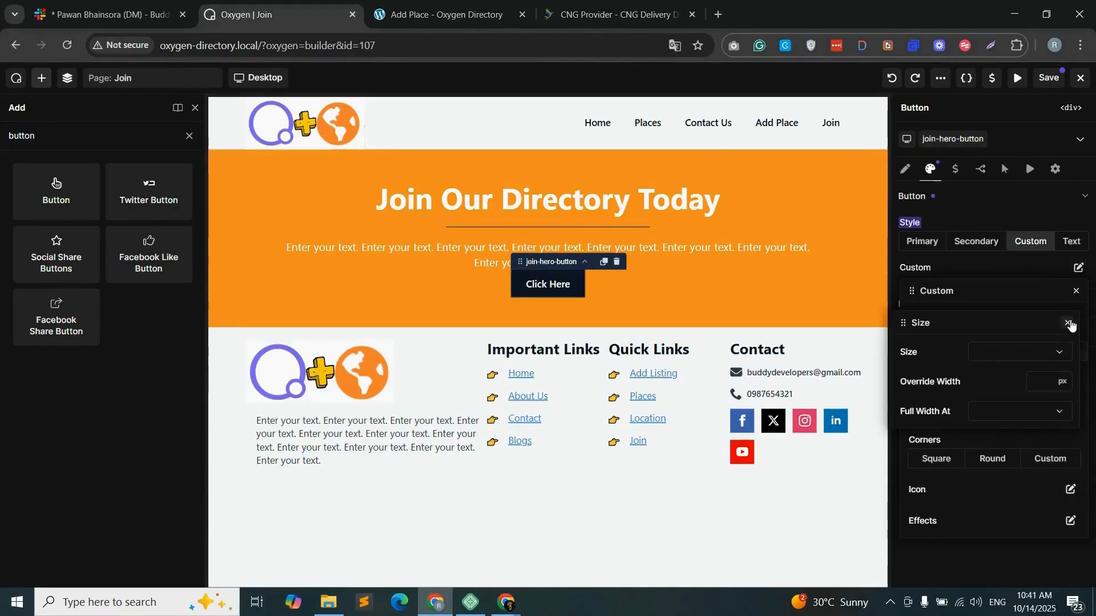
left_click(1027, 358)
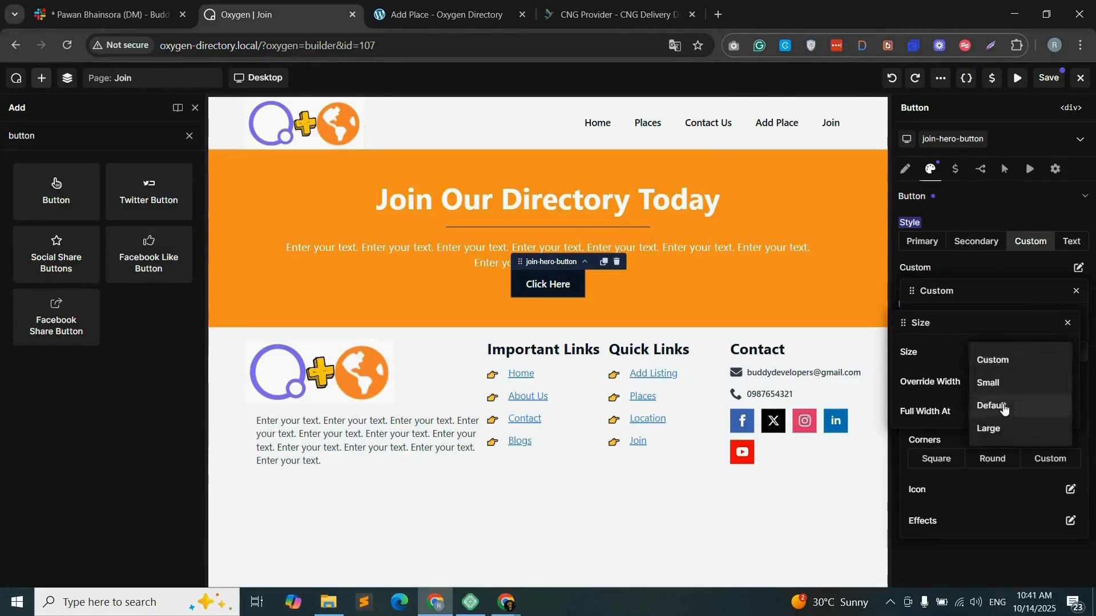
left_click(999, 361)
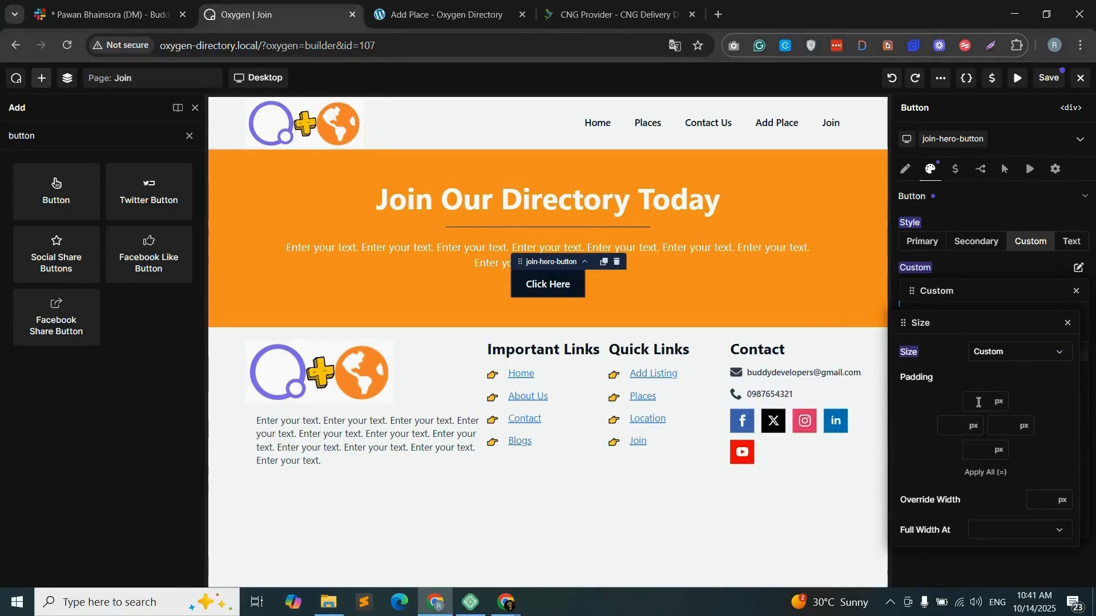
type("8")
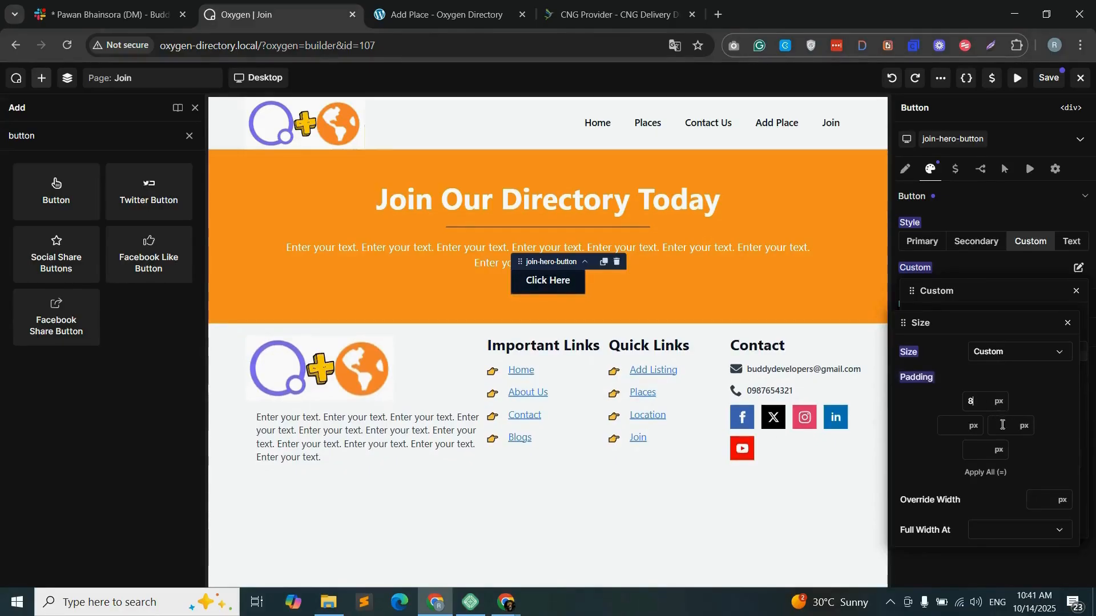
left_click(964, 453)
type("8")
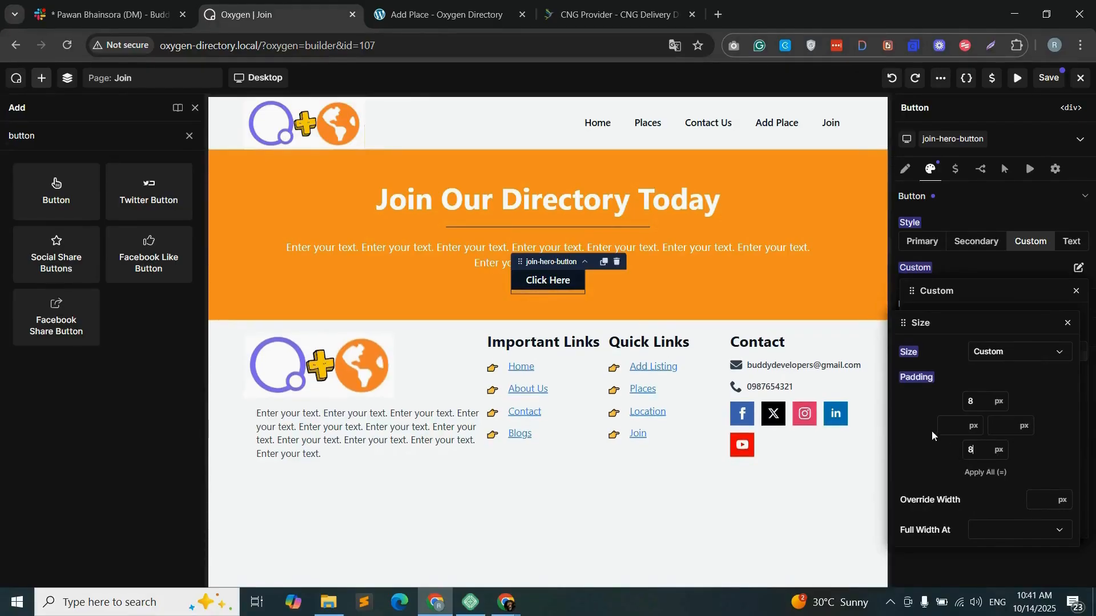
left_click(944, 423)
type("16")
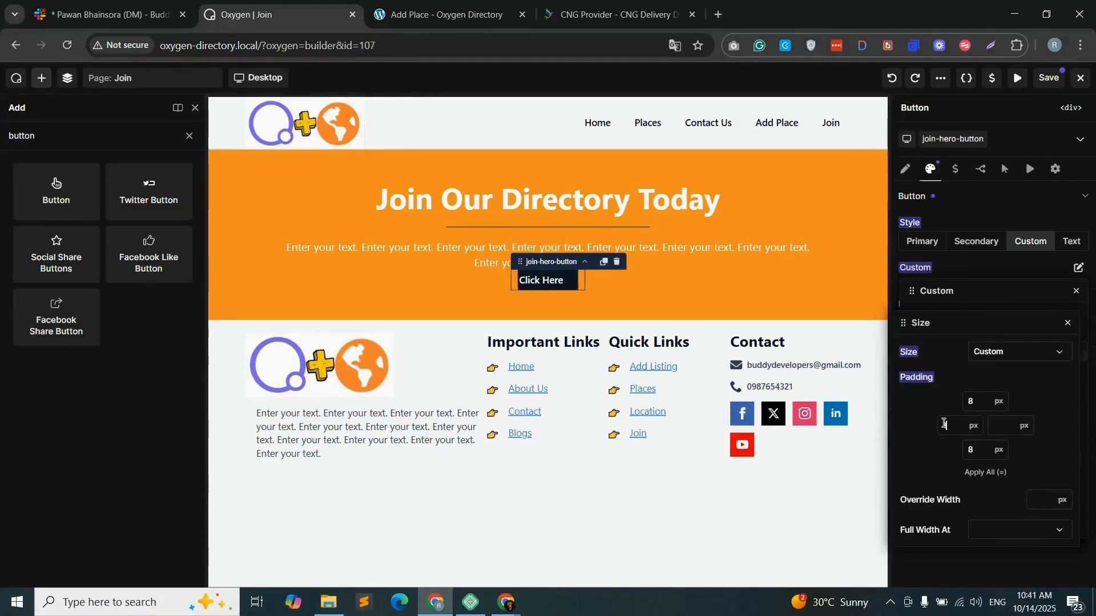
left_click(1008, 426)
type("16")
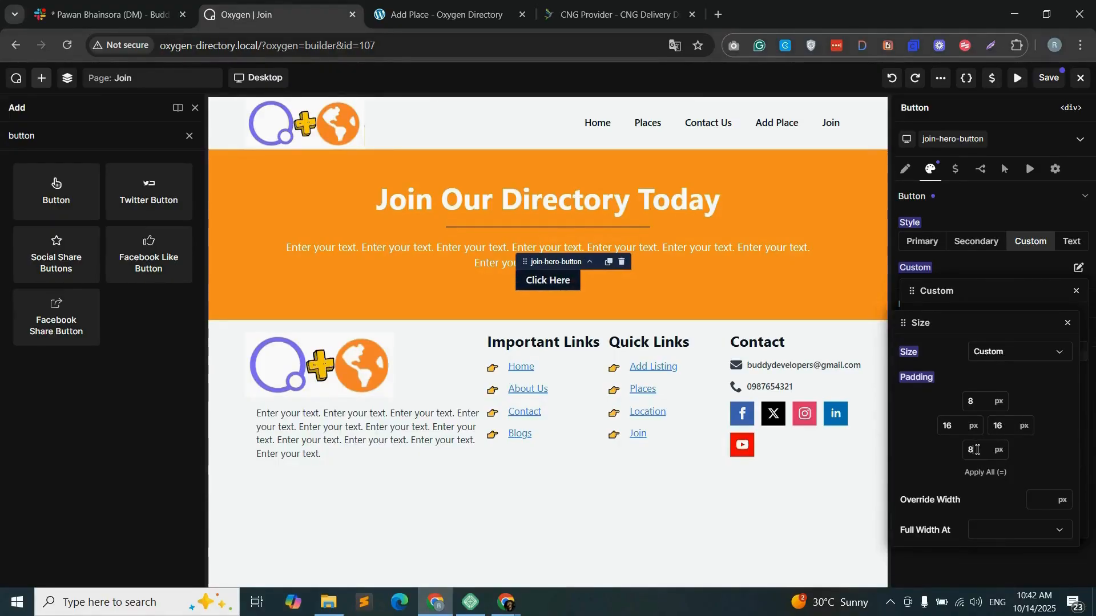
- Increase the button's padding to 16 px top and bottom and 24 px left and right
left_click_drag(977, 449, 966, 451)
type("16")
left_click_drag(977, 403, 937, 428)
type("1624")
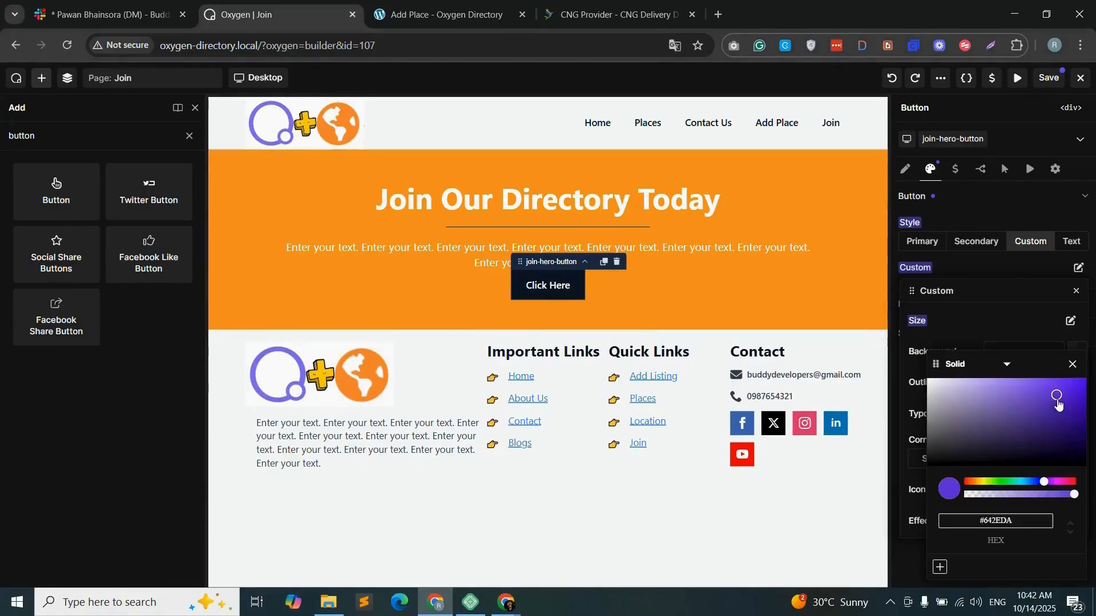
- Set the button's custom background to the solid purple #592EBDFF
left_click(1058, 404)
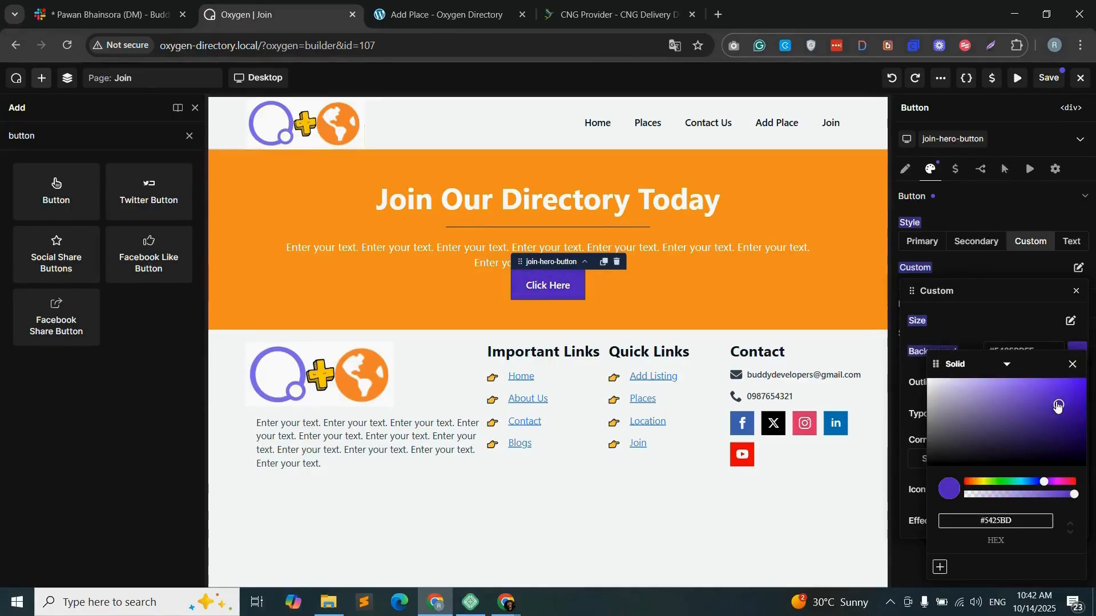
left_click_drag(1057, 405, 1052, 405)
left_click(904, 517)
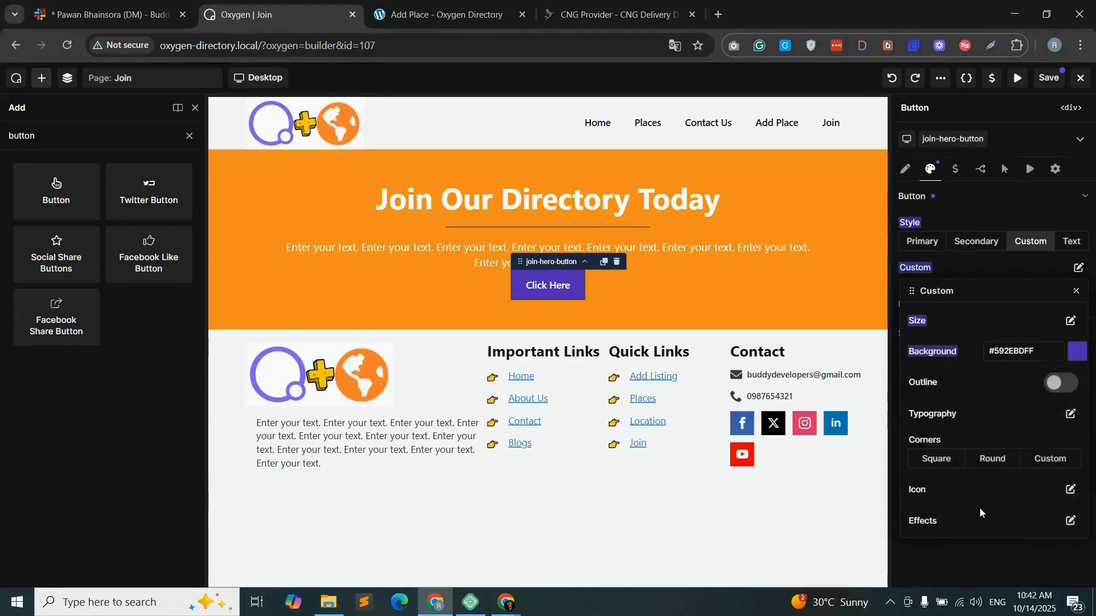
- Find icons matching "right" in the icon library and add the "arrow up right2" icon to the button
left_click(1046, 460)
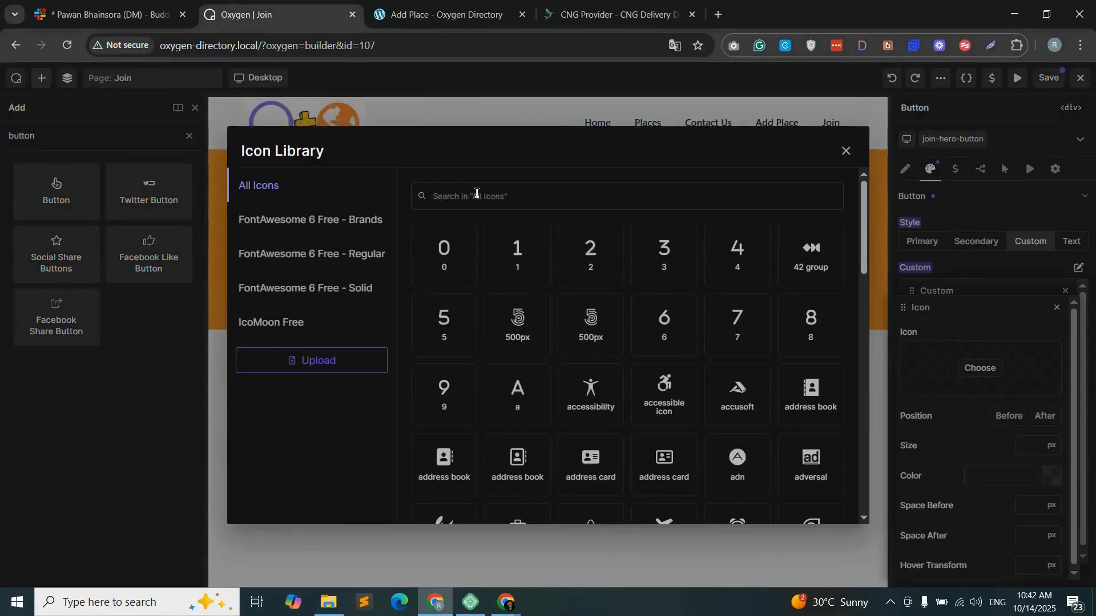
type("right")
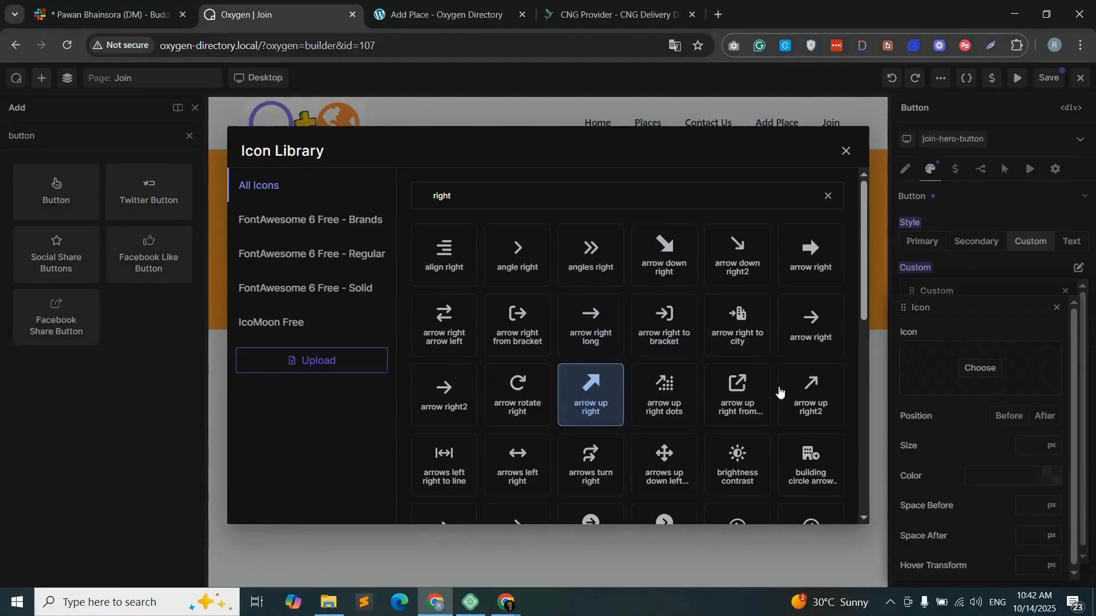
left_click(808, 393)
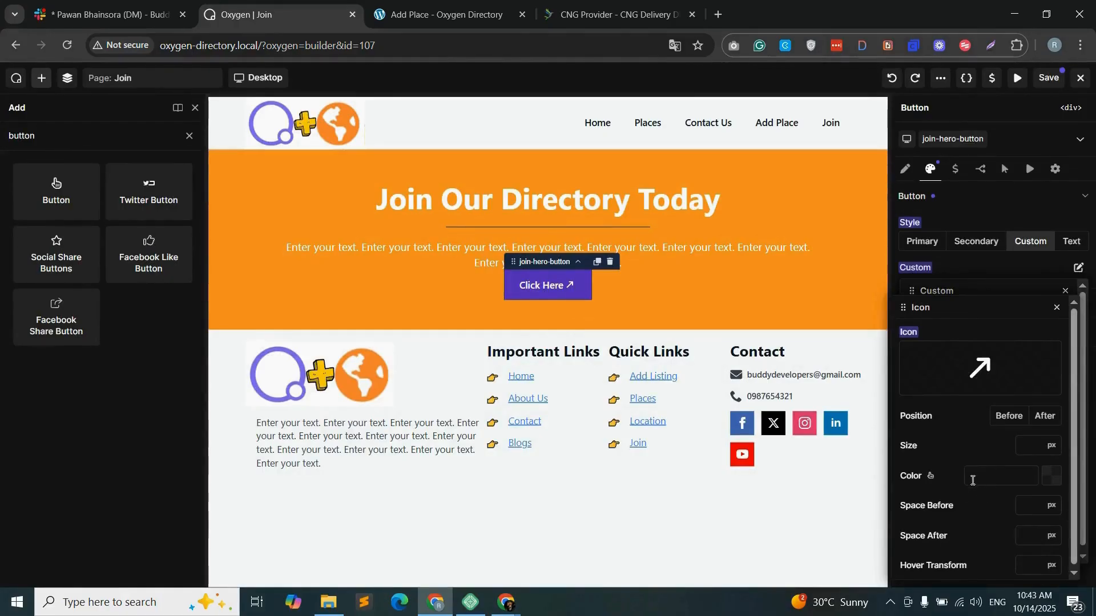
- Change the button's text to "Join Now"
left_click(905, 169)
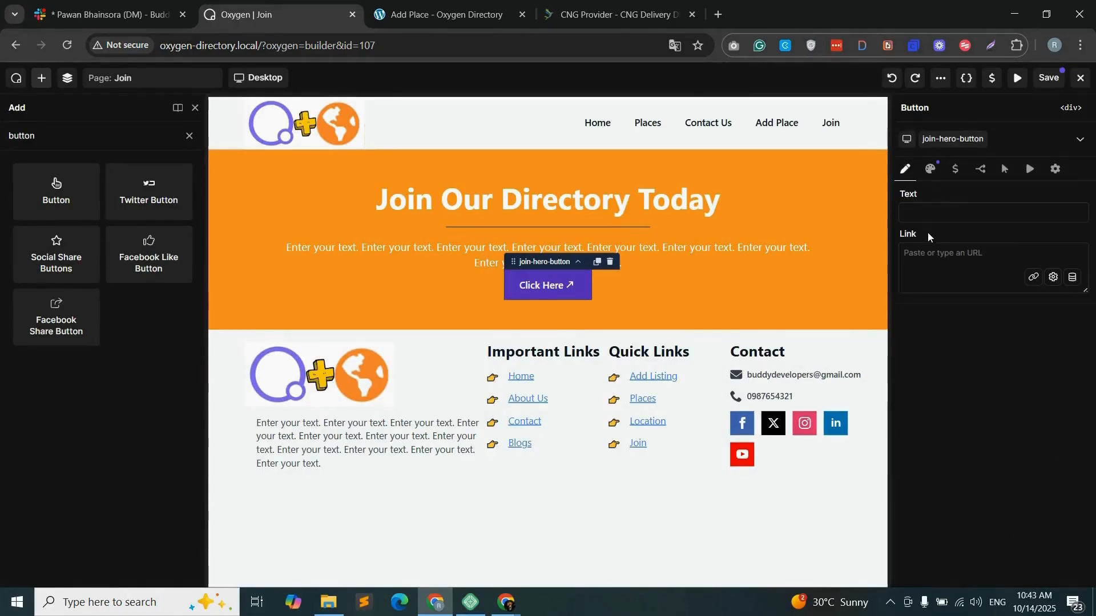
type("J")
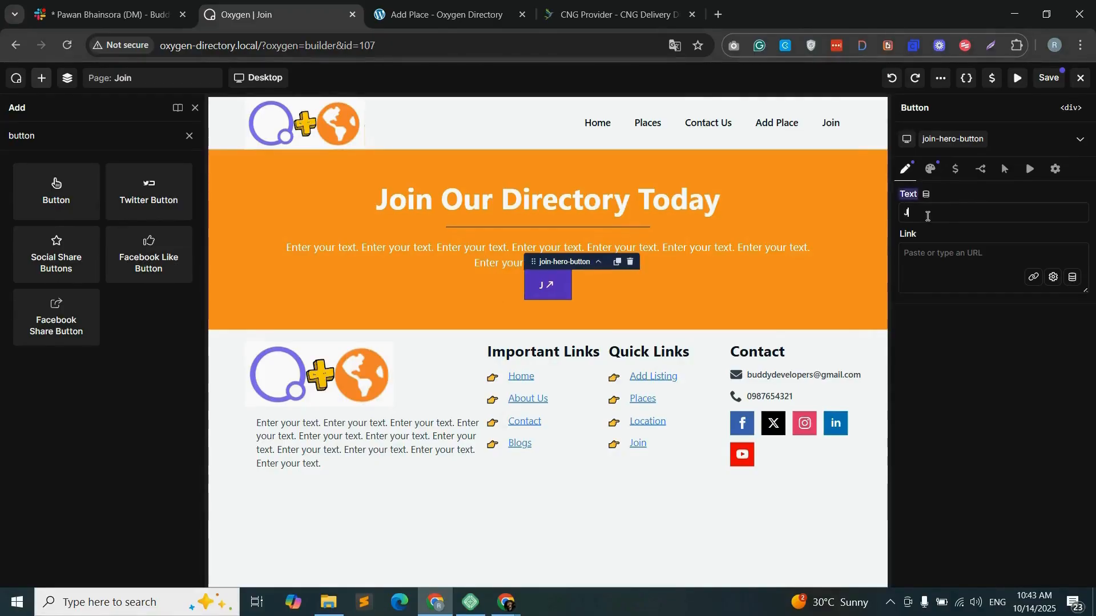
type("oin Now")
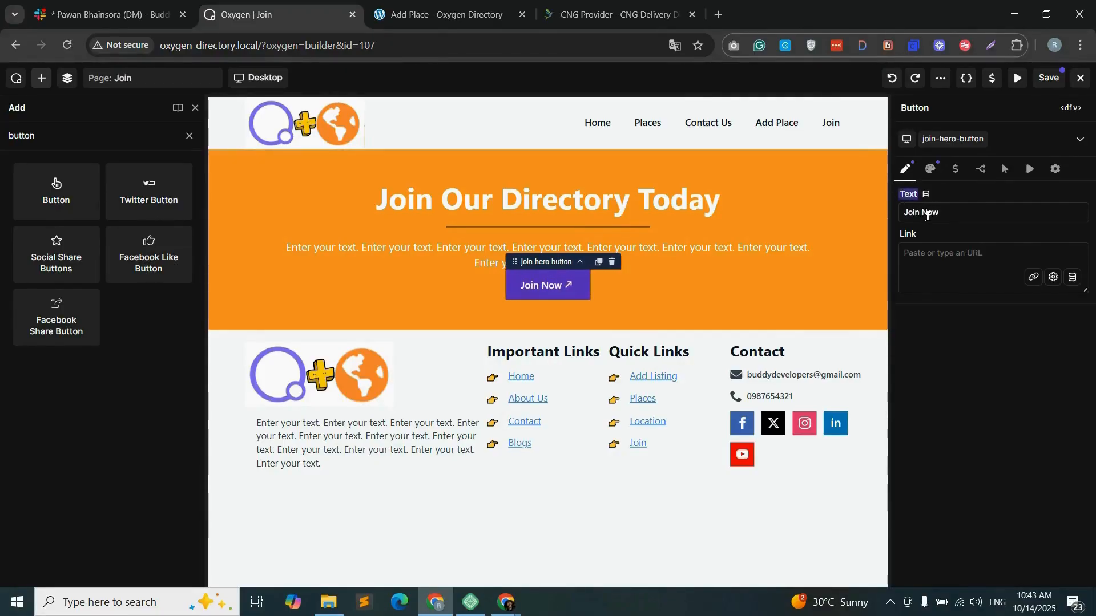
- Set the button's top margin to 20 px and save the Join page
left_click(930, 170)
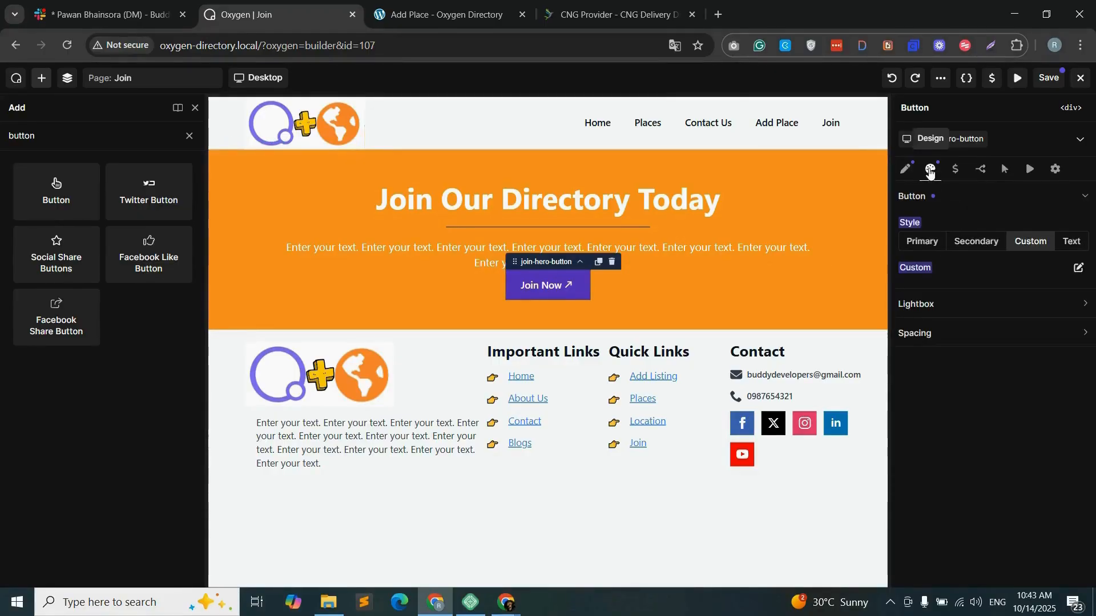
left_click(936, 333)
left_click(1054, 363)
type("20")
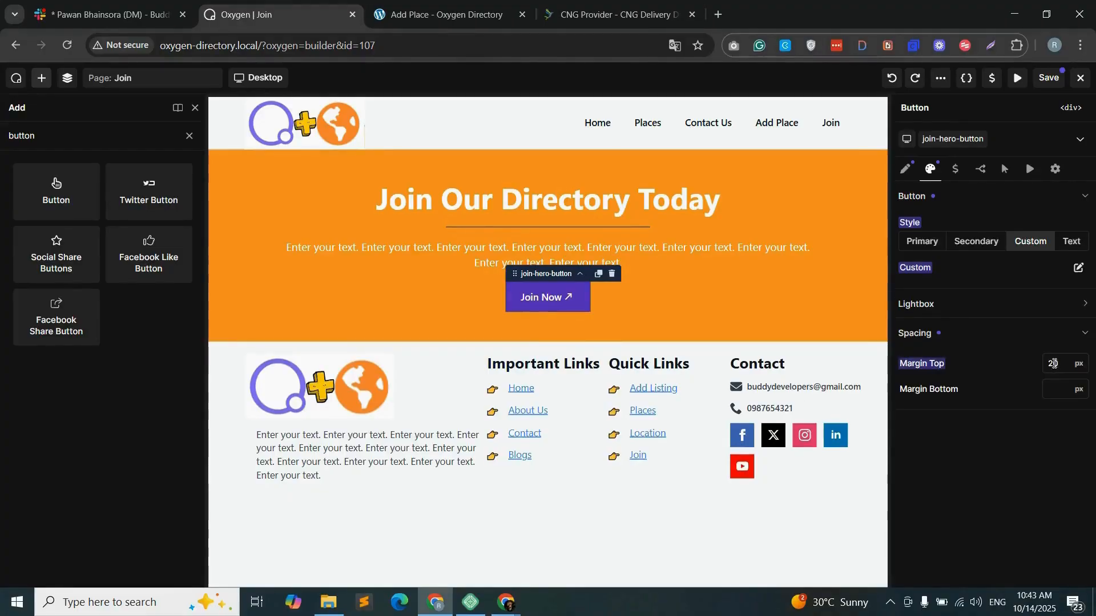
left_click(1048, 78)
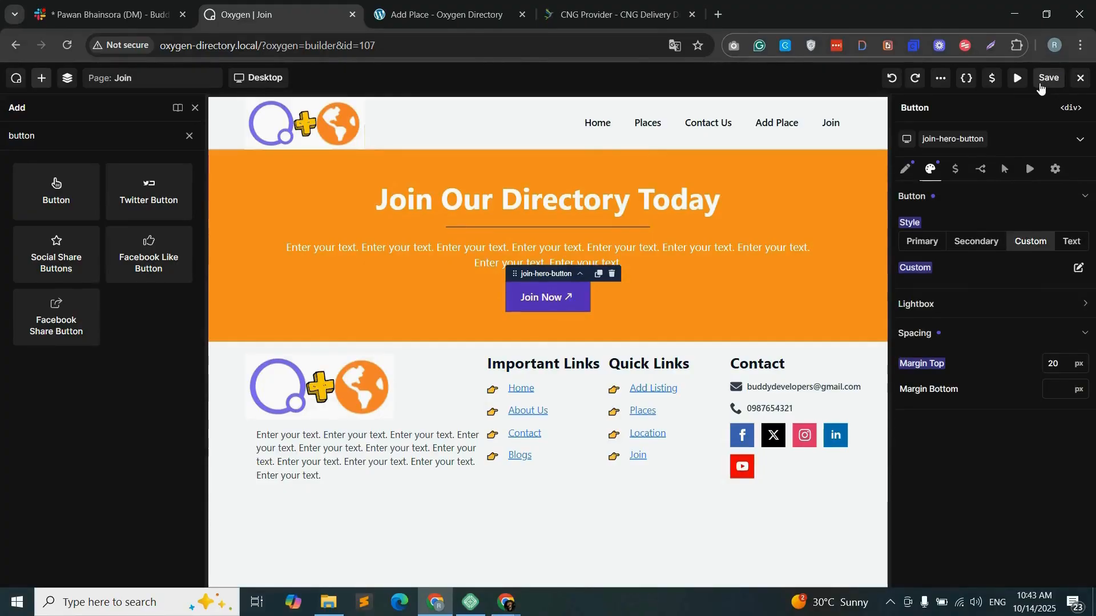
- Switch to the site's Add Place page and reload it, discarding unsaved form changes
left_click(439, 14)
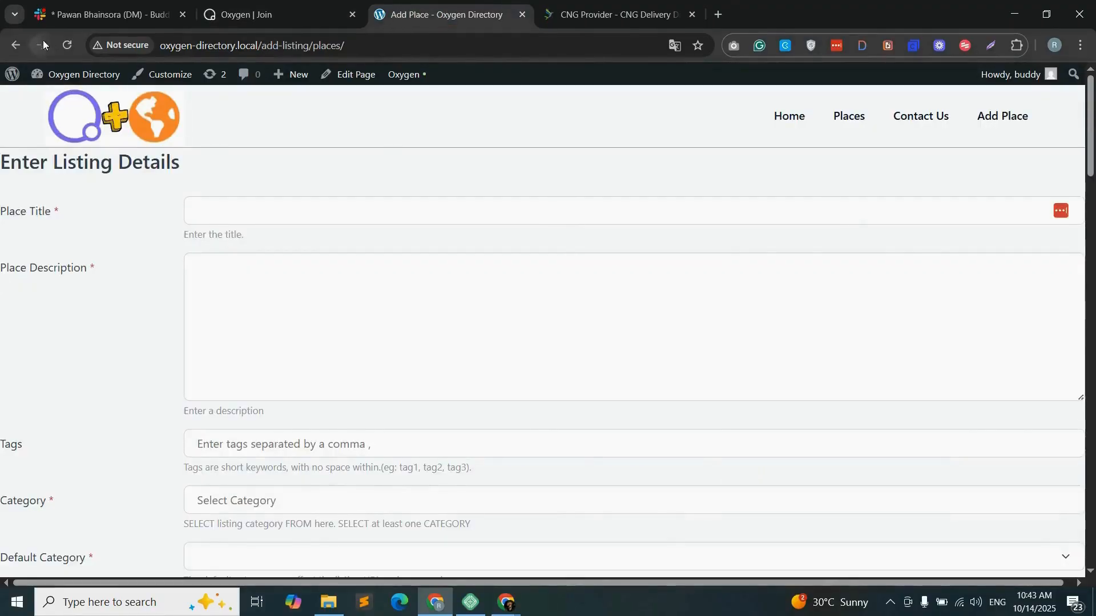
left_click(68, 45)
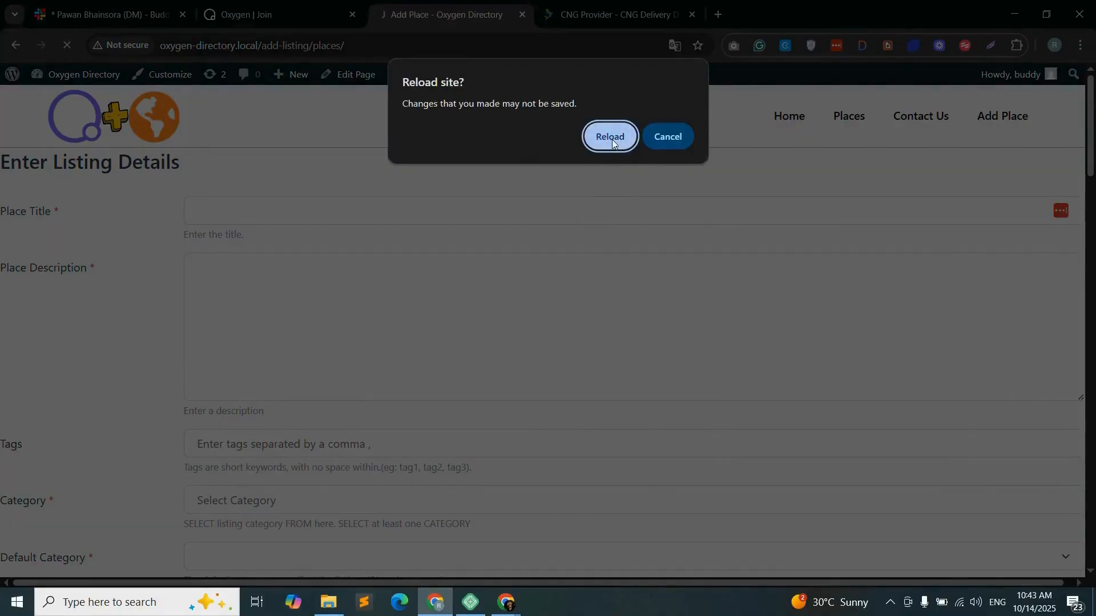
left_click(611, 138)
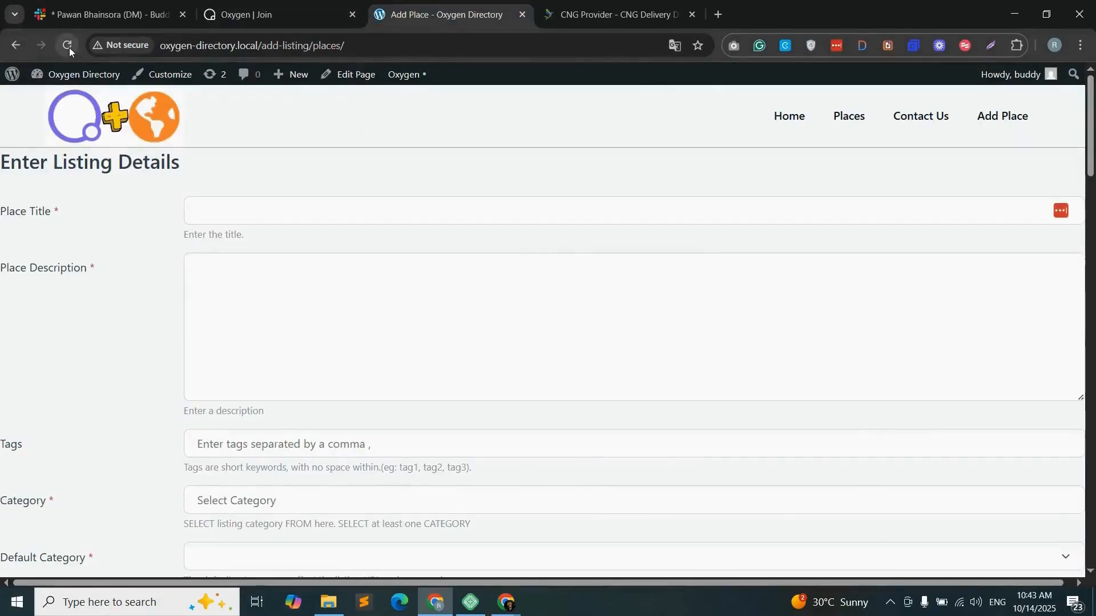
- Reload the Add Place page, open the site's Join page and review its heading, divider, intro text and button
left_click(69, 46)
left_click(612, 137)
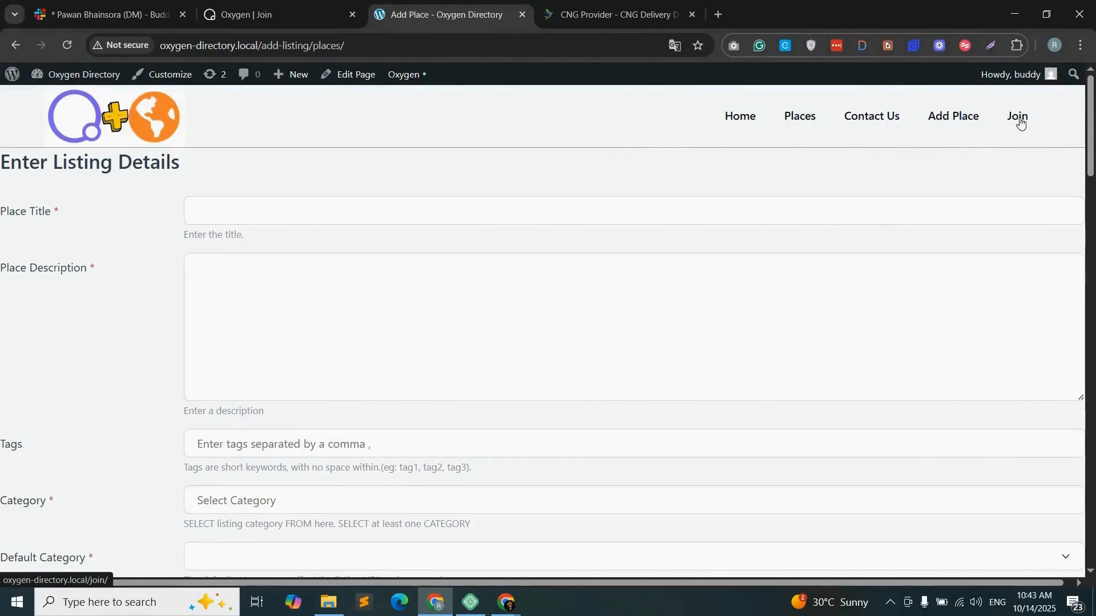
left_click(1020, 123)
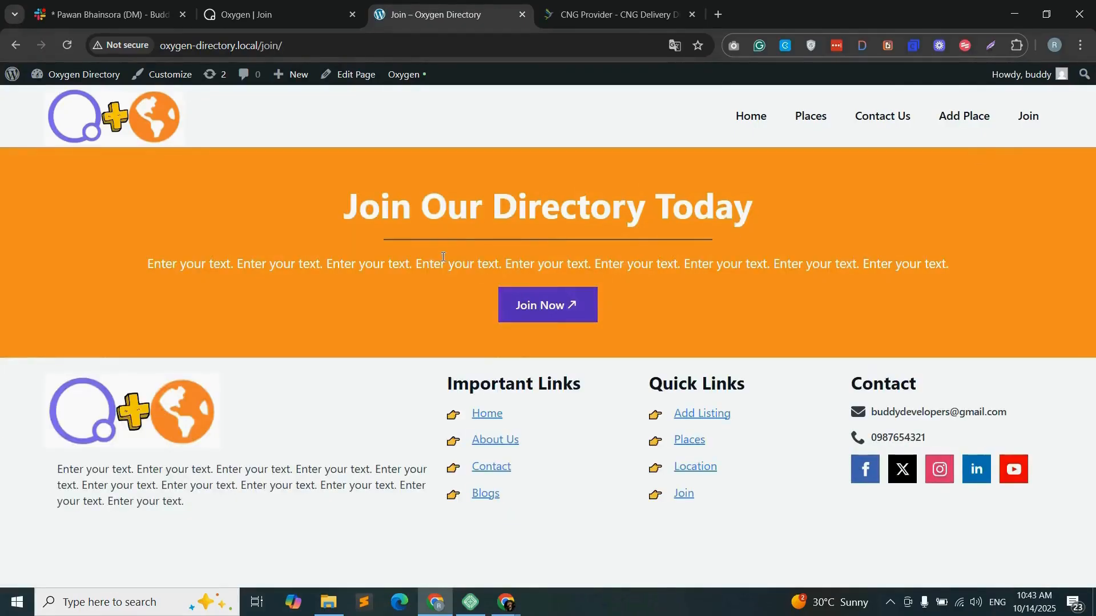
left_click_drag(353, 211, 771, 219)
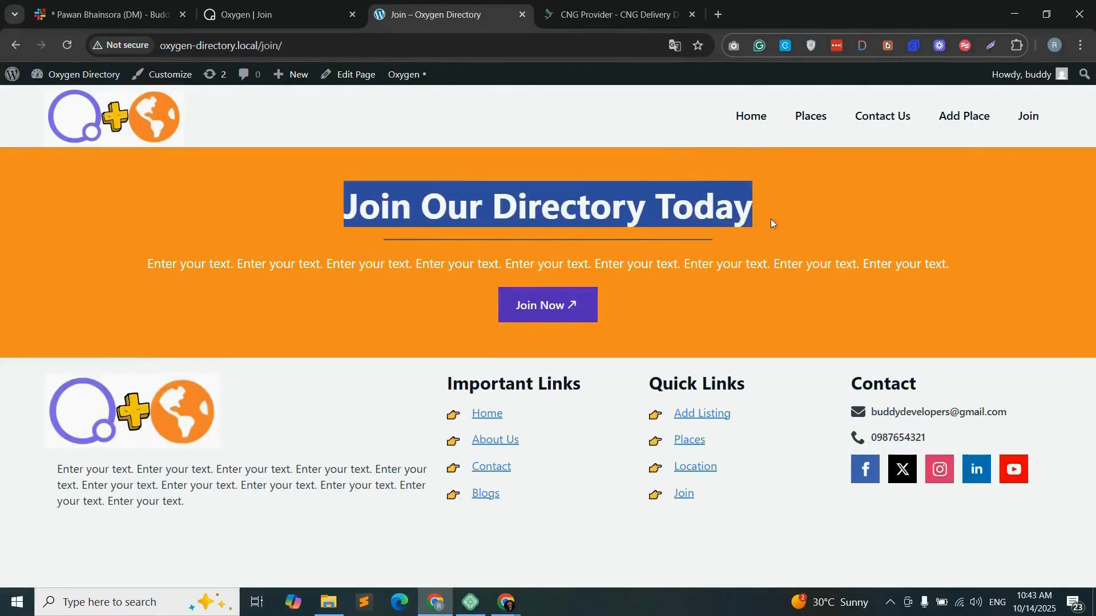
left_click(610, 238)
left_click_drag(553, 242, 656, 264)
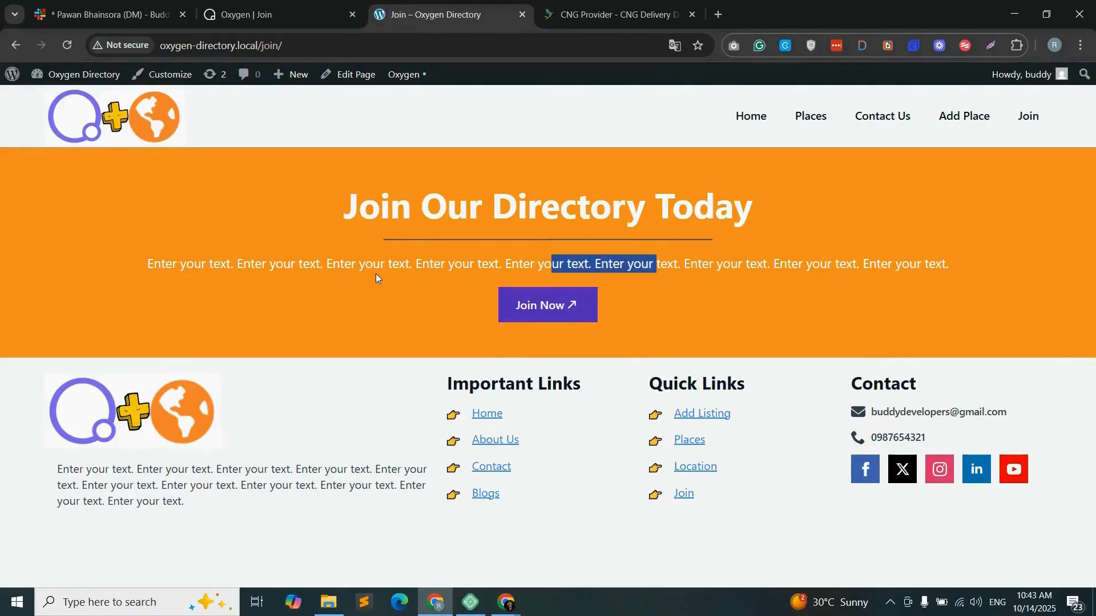
triple_click(409, 265)
left_click(627, 310)
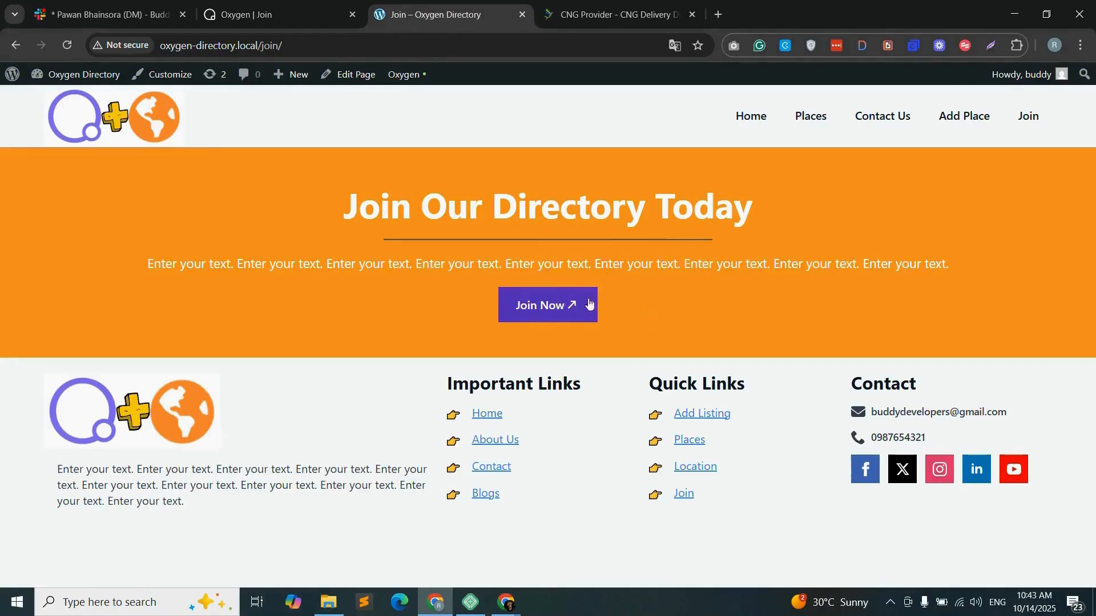
- Examine the membership plans, their feature lists and join buttons on the CNG Delivery Directory reference page
left_click(574, 21)
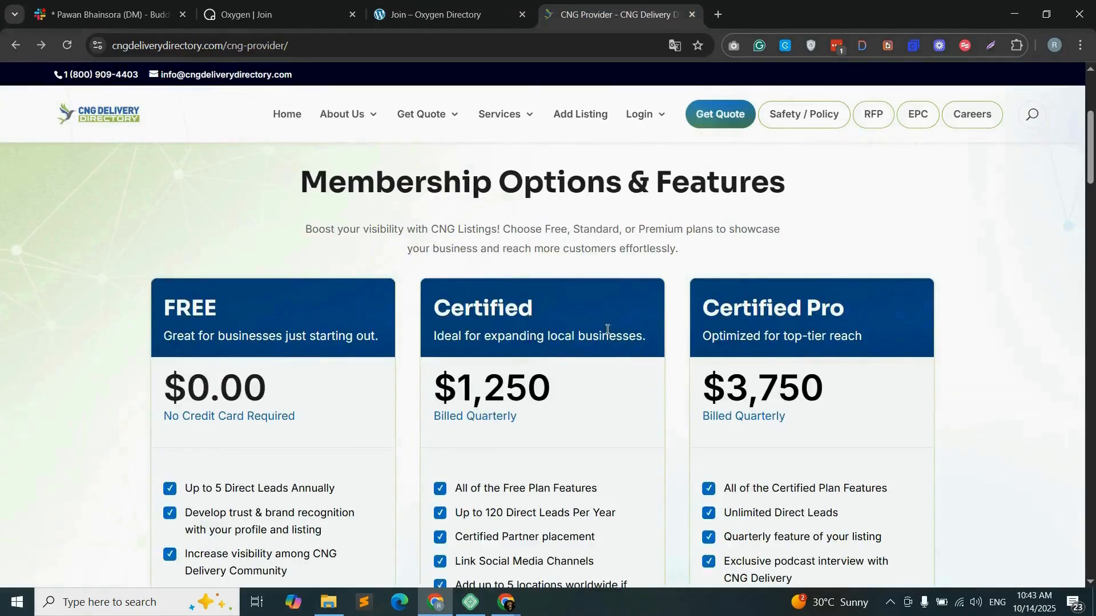
scroll(542, 365, "up", 1)
scroll(542, 365, "down", 6)
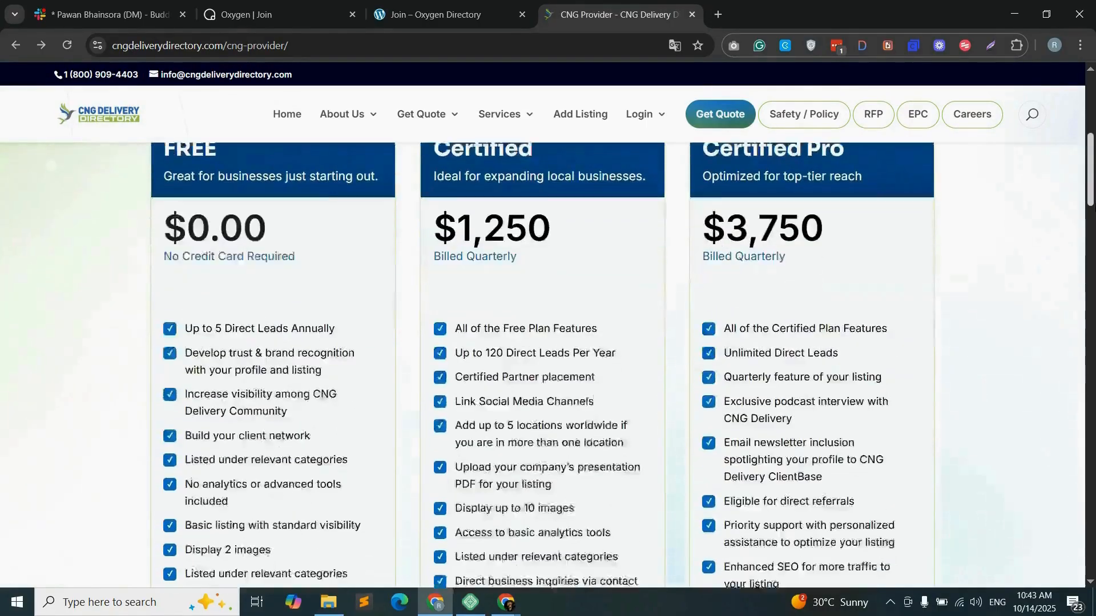
scroll(542, 366, "down", 7)
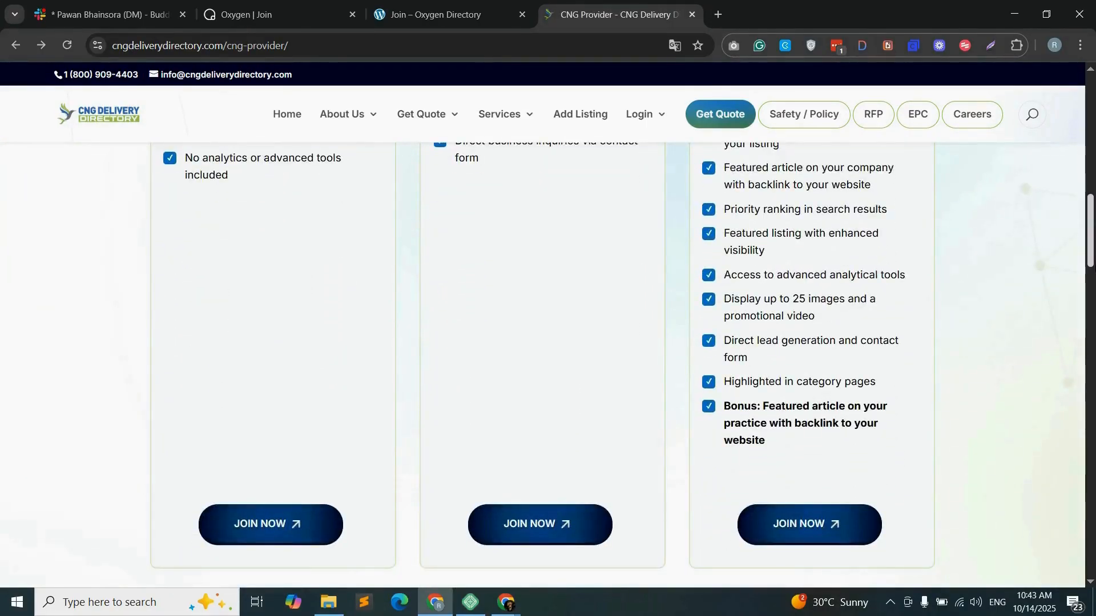
scroll(542, 365, "down", 2)
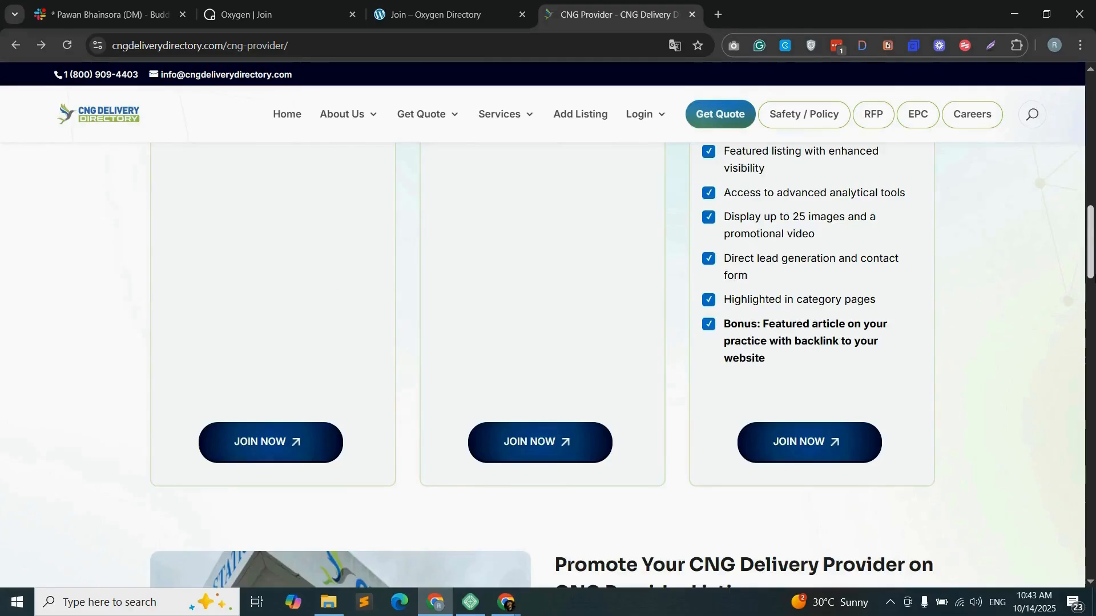
scroll(542, 366, "up", 3)
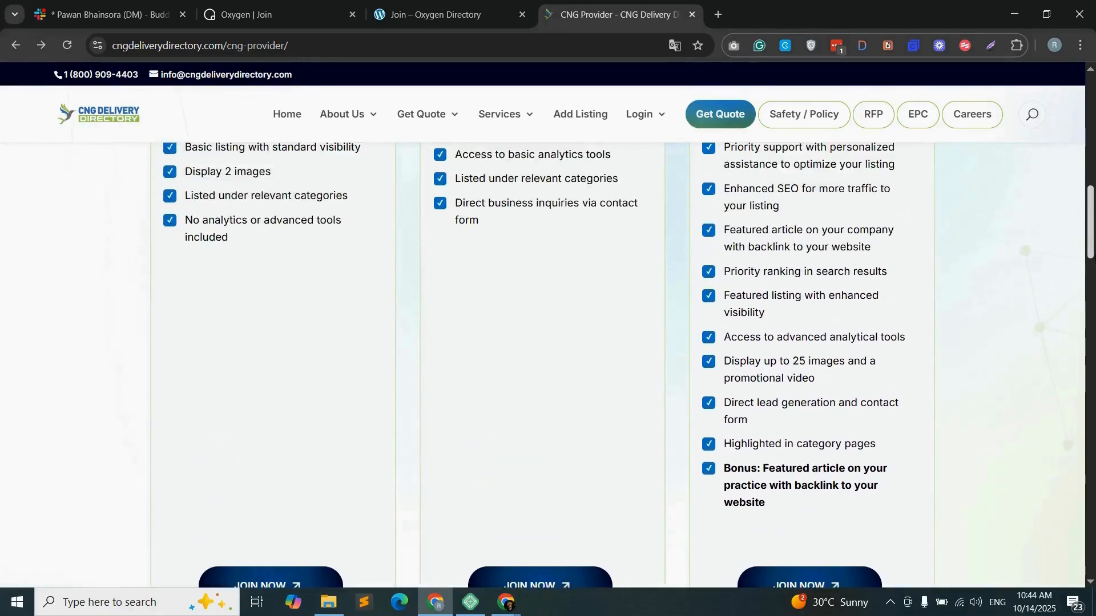
scroll(542, 365, "up", 1)
- Open the WordPress dashboard from the Join page in a separate browser tab placed ahead of the Oxygen editor
left_click(436, 14)
right_click(12, 75)
left_click(73, 93)
left_click_drag(604, 6, 289, 11)
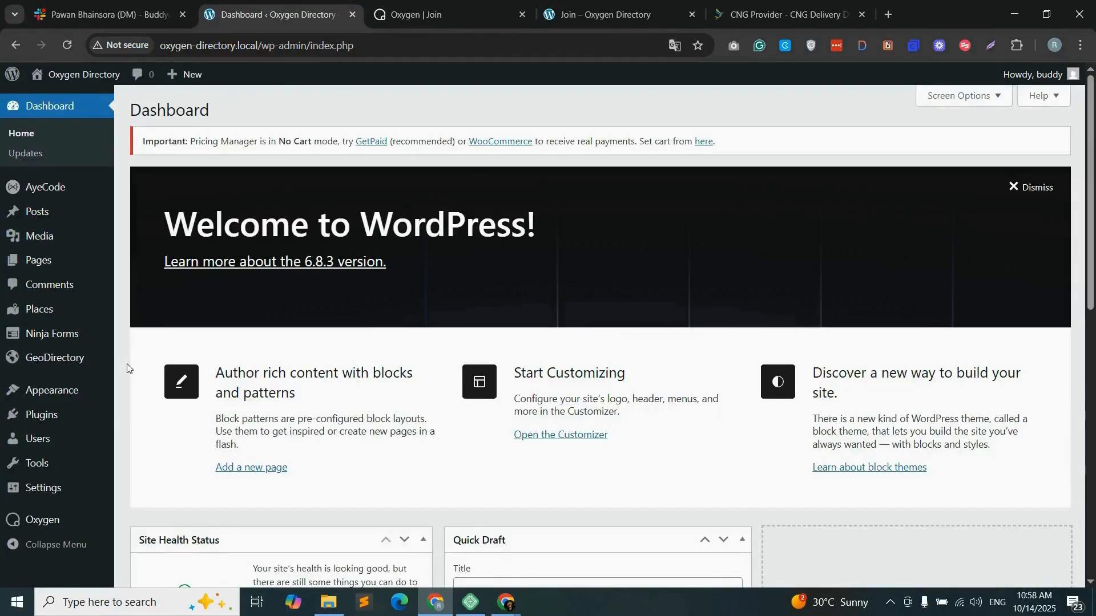
- Open the GeoDirectory extensions page and check the Pricing Manager add-on
mouse_move(72, 365)
left_click(163, 425)
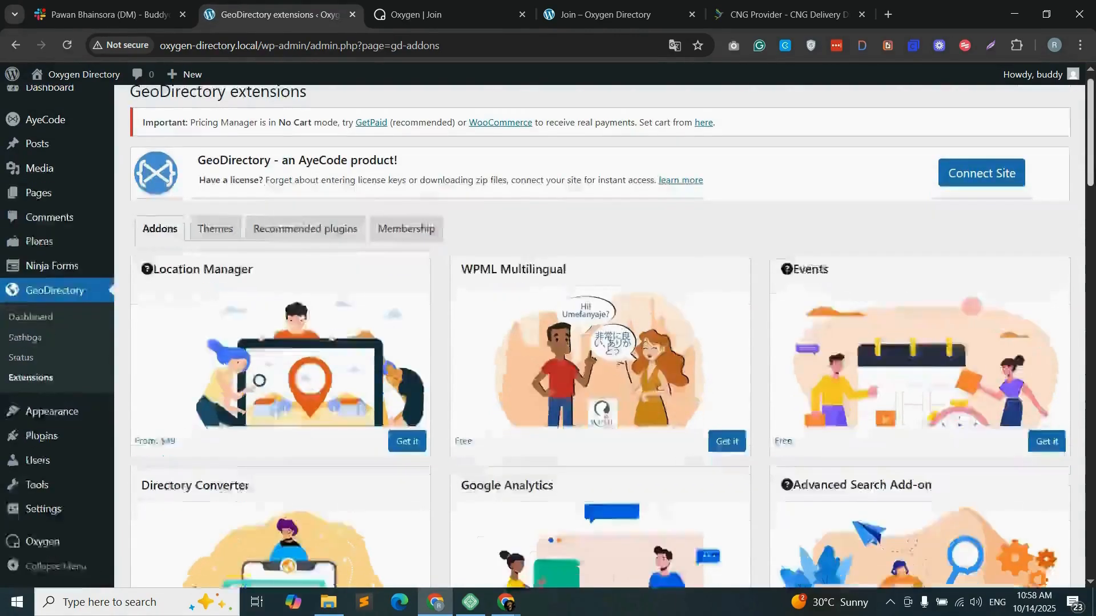
scroll(942, 257, "down", 6)
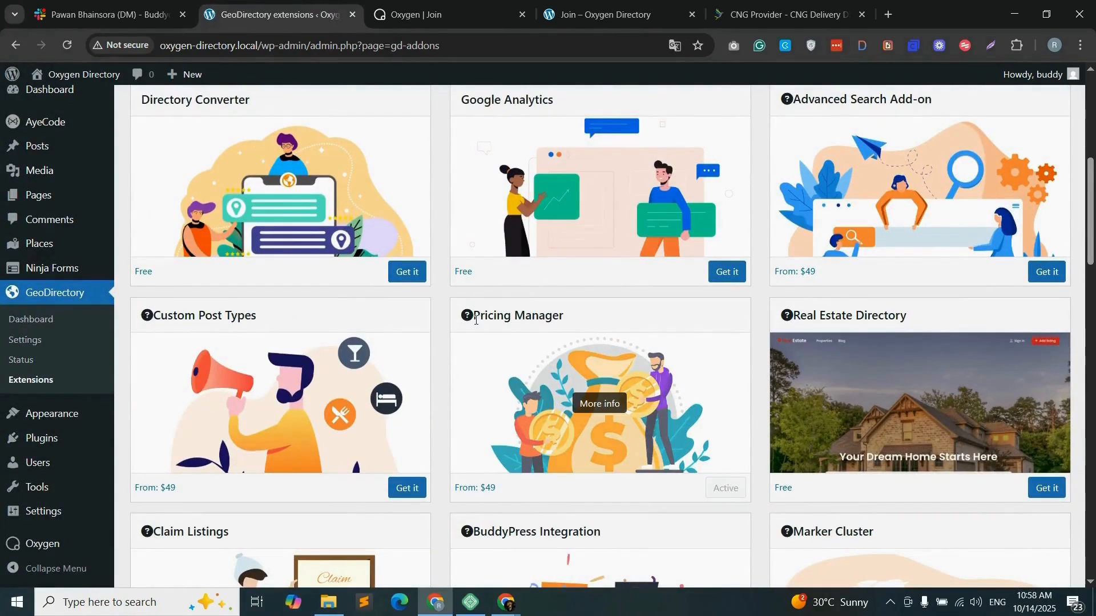
left_click_drag(476, 320, 587, 323)
left_click(588, 323)
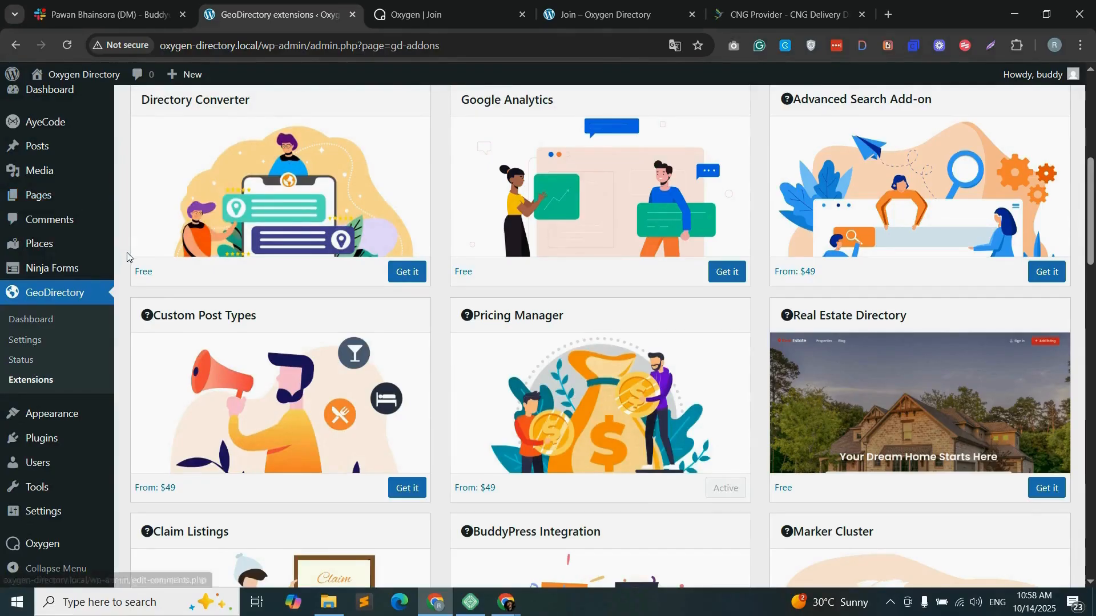
- Go to the package settings for Places and open the form for adding a new package in a separate tab
mouse_move(54, 244)
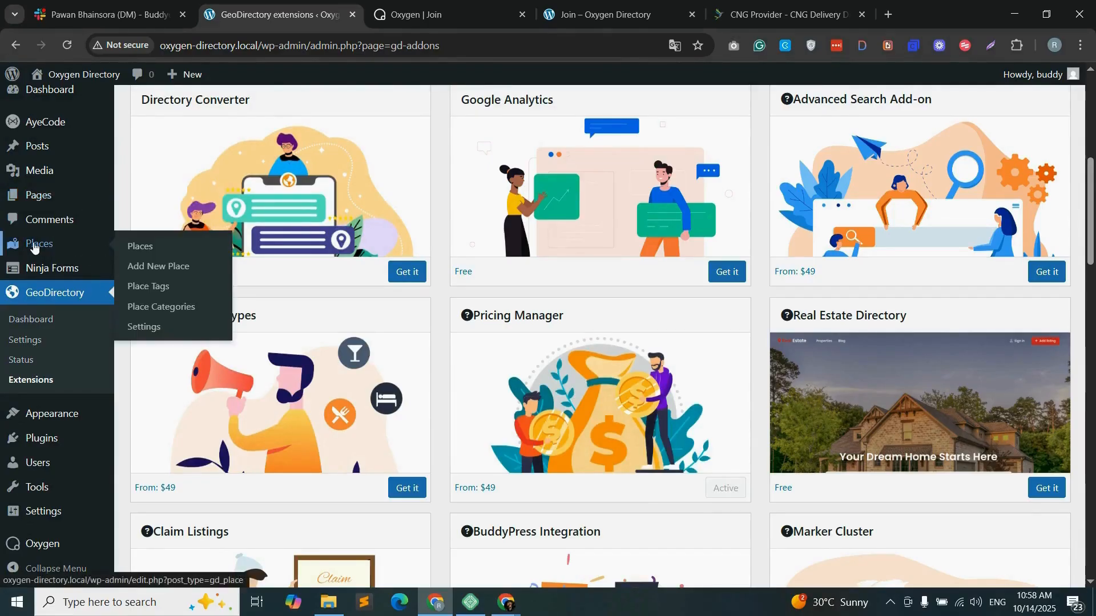
left_click(156, 335)
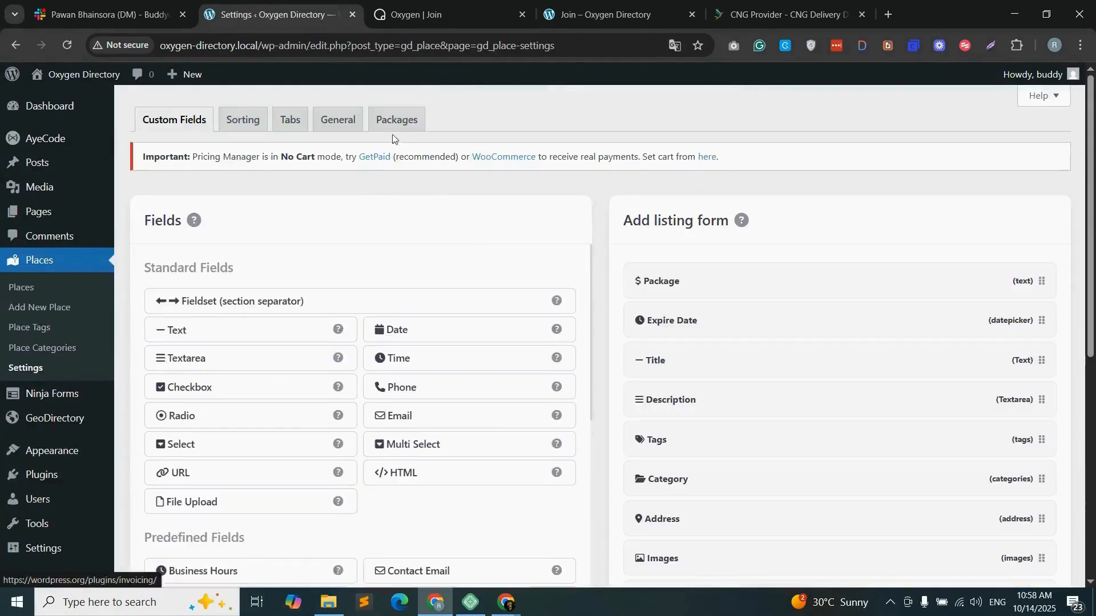
left_click(408, 125)
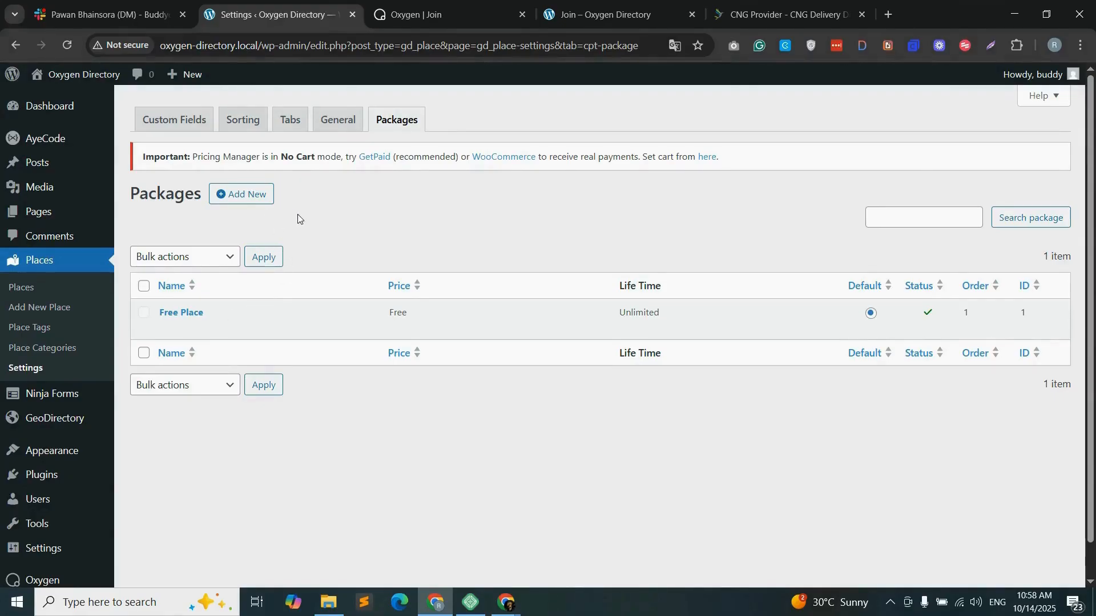
right_click(240, 194)
left_click(328, 211)
left_click(394, 5)
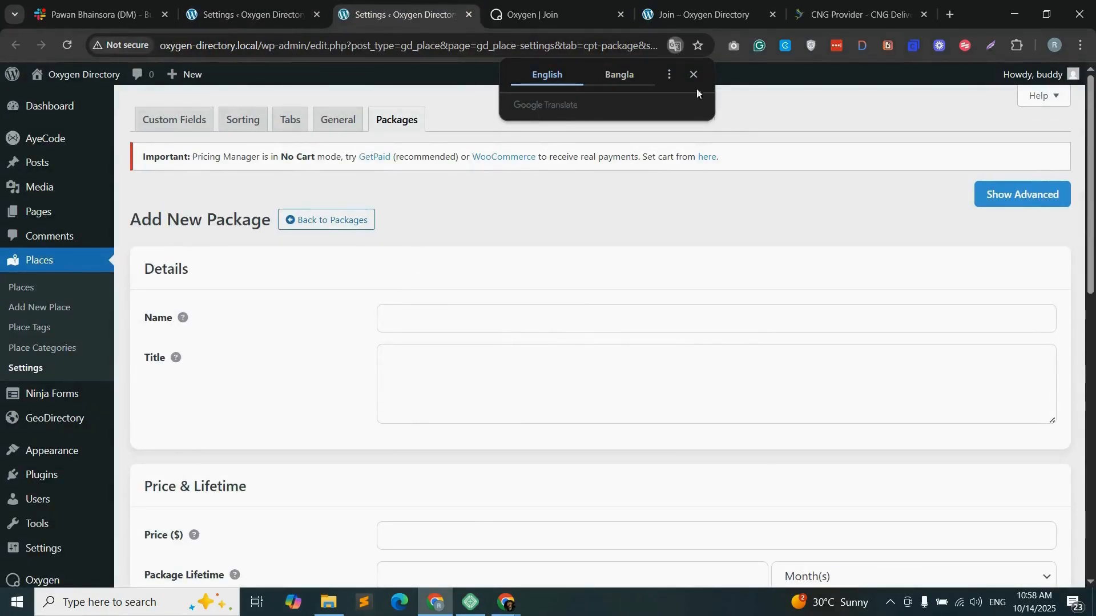
left_click(856, 14)
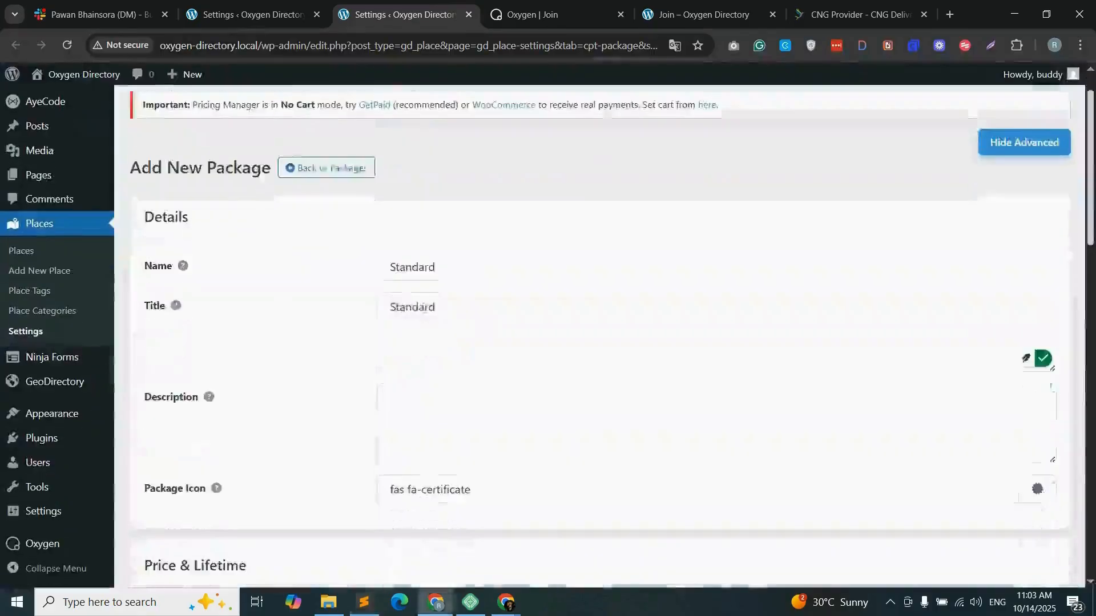
- Set the Standard package's price to 150 dollars and its lifetime to 1 year, and make it recurring
scroll(440, 257, "down", 3)
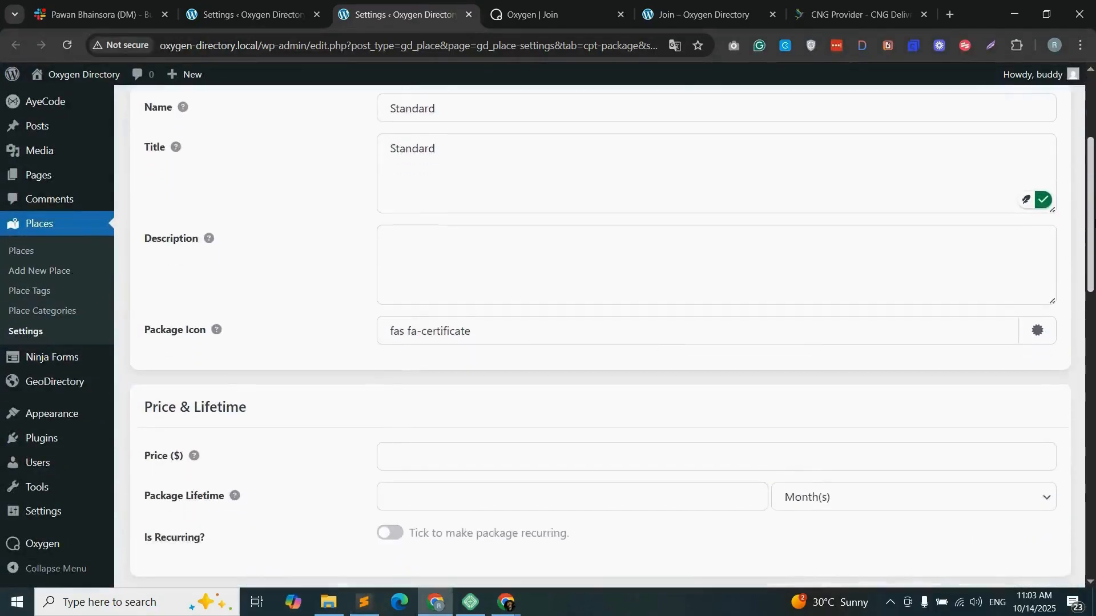
left_click(398, 227)
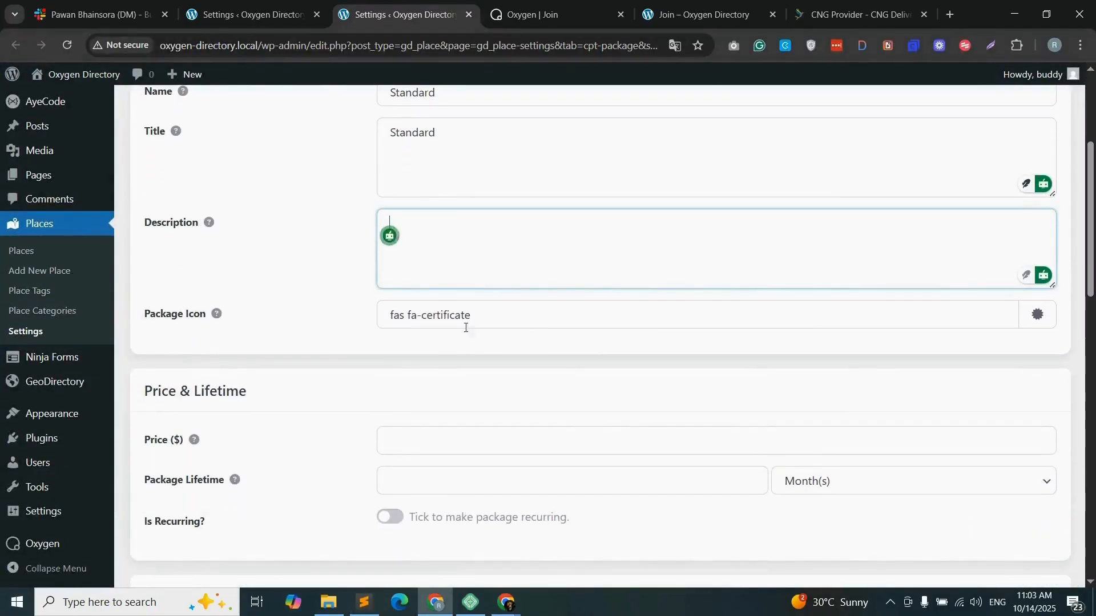
scroll(577, 330, "down", 3)
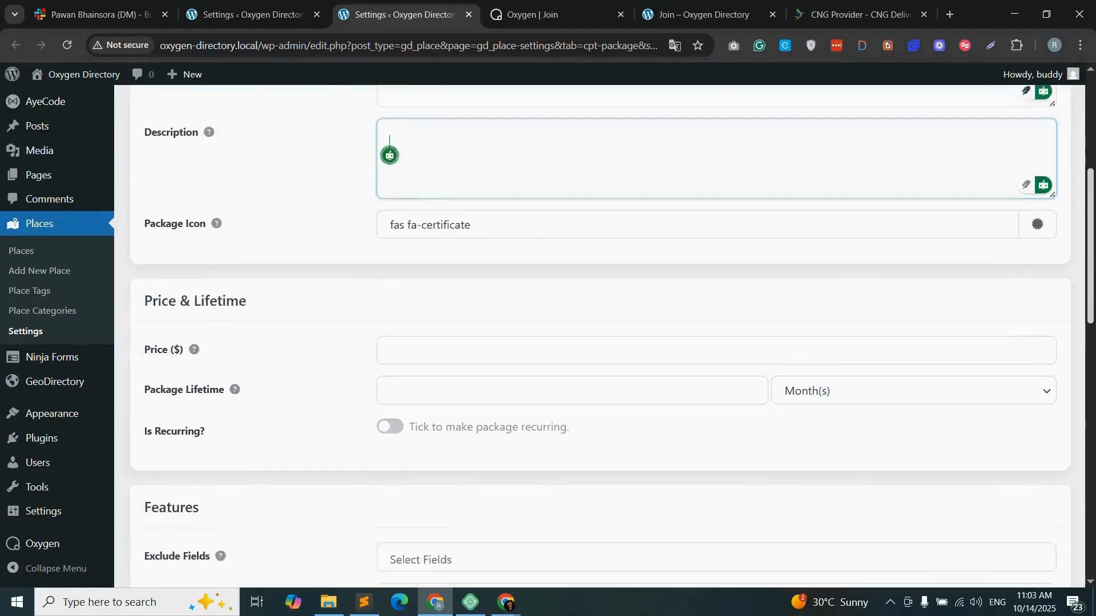
left_click(473, 282)
type("1")
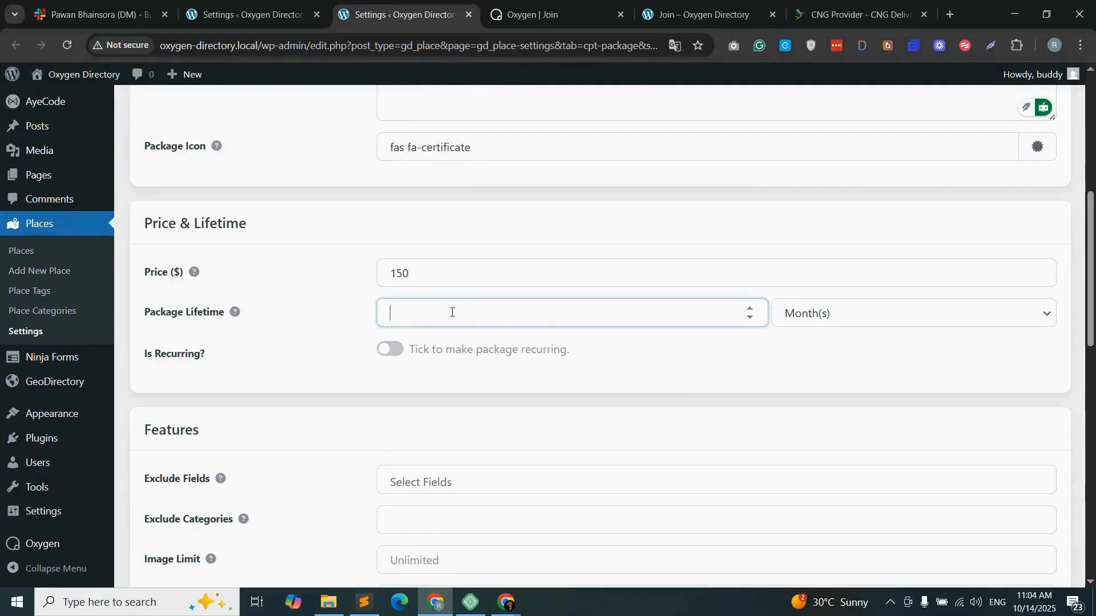
type("1")
left_click(879, 324)
left_click(845, 401)
left_click(390, 348)
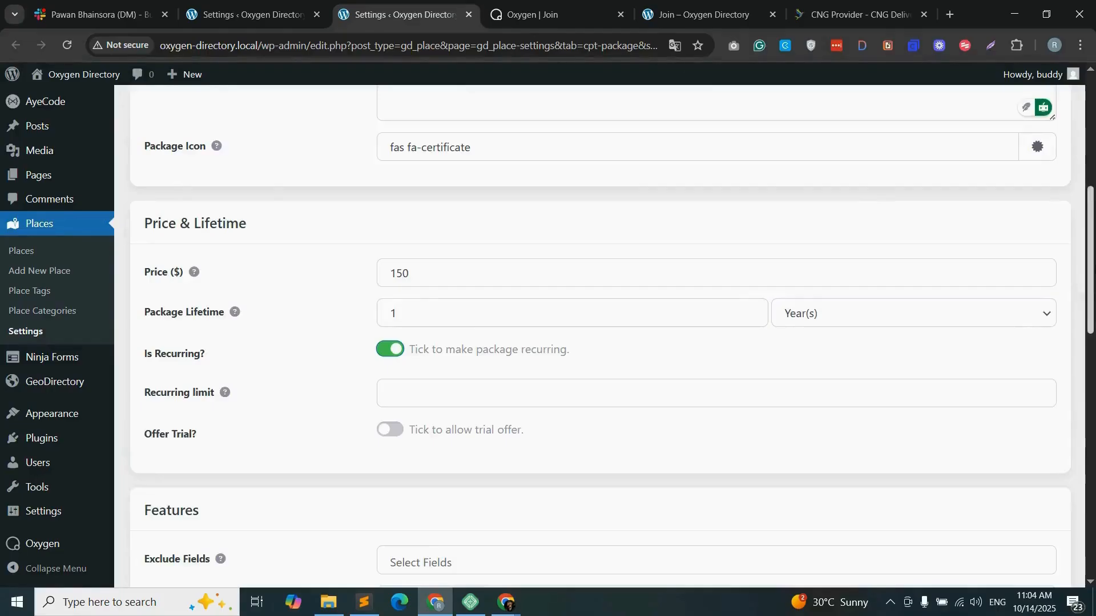
- Exclude the Business Hours, Email, Facebook and Images fields from the Standard package
scroll(786, 314, "down", 6)
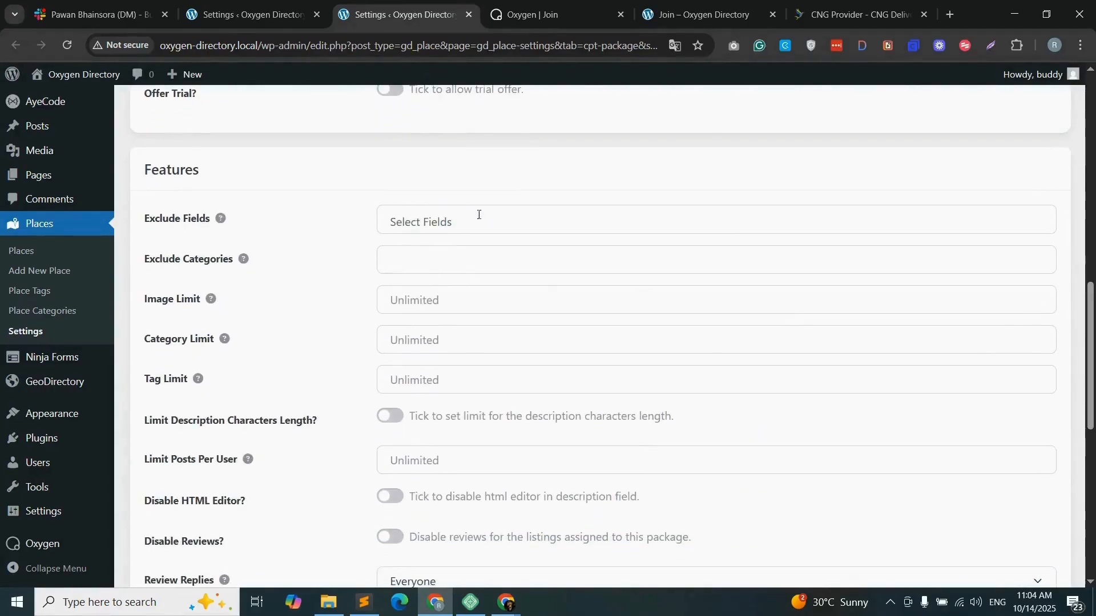
left_click(483, 225)
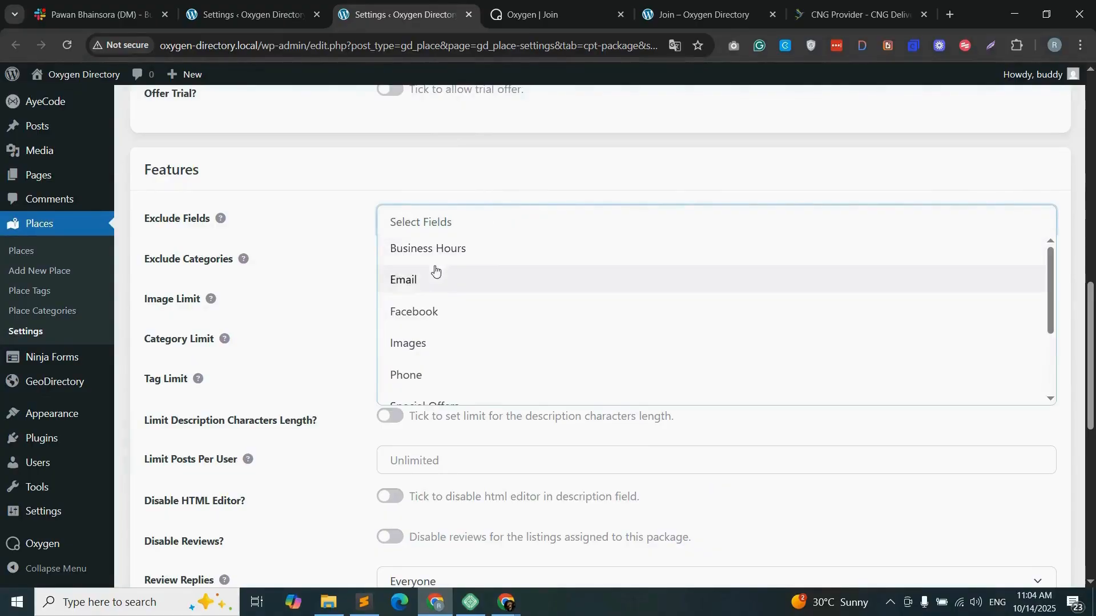
left_click(489, 254)
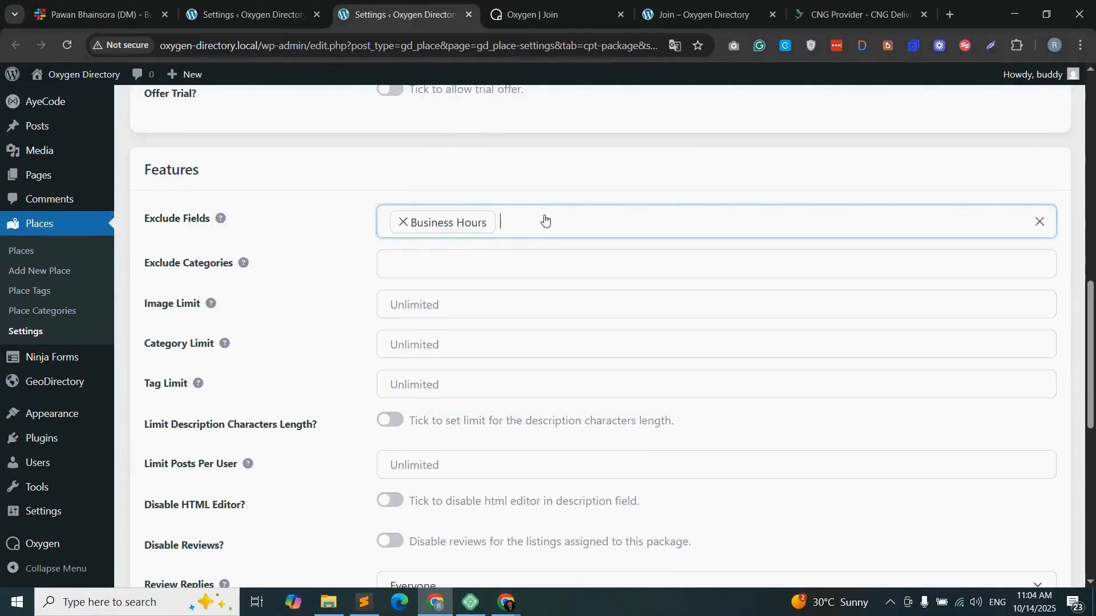
left_click(543, 218)
left_click(440, 284)
left_click(670, 217)
left_click(451, 315)
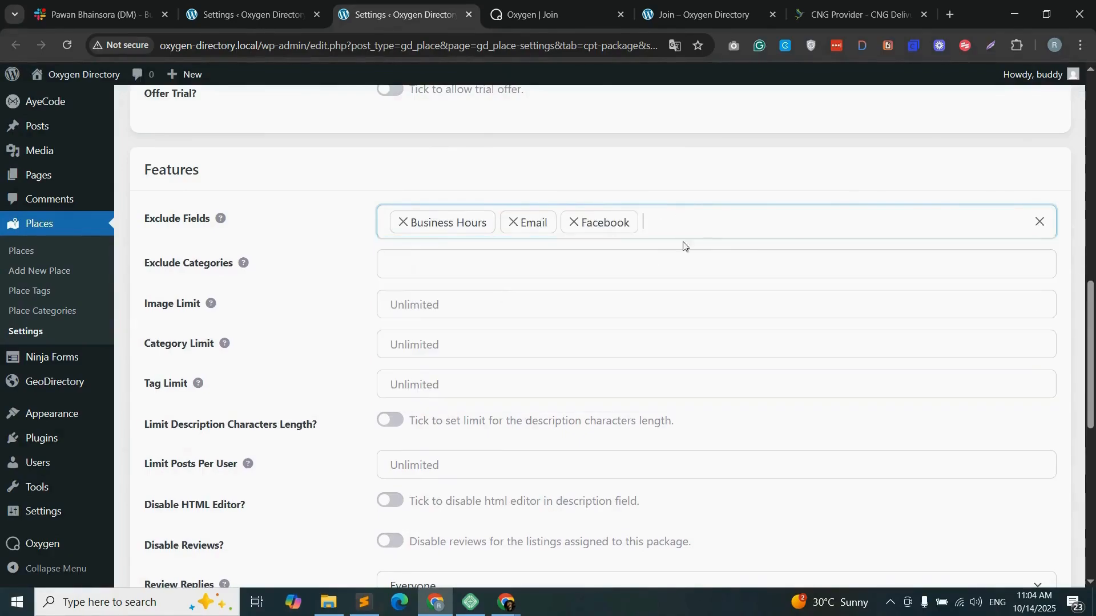
left_click(682, 223)
left_click(434, 347)
- Set the package's image limit, category limit and tag limit to 3 each
left_click(462, 299)
type("3")
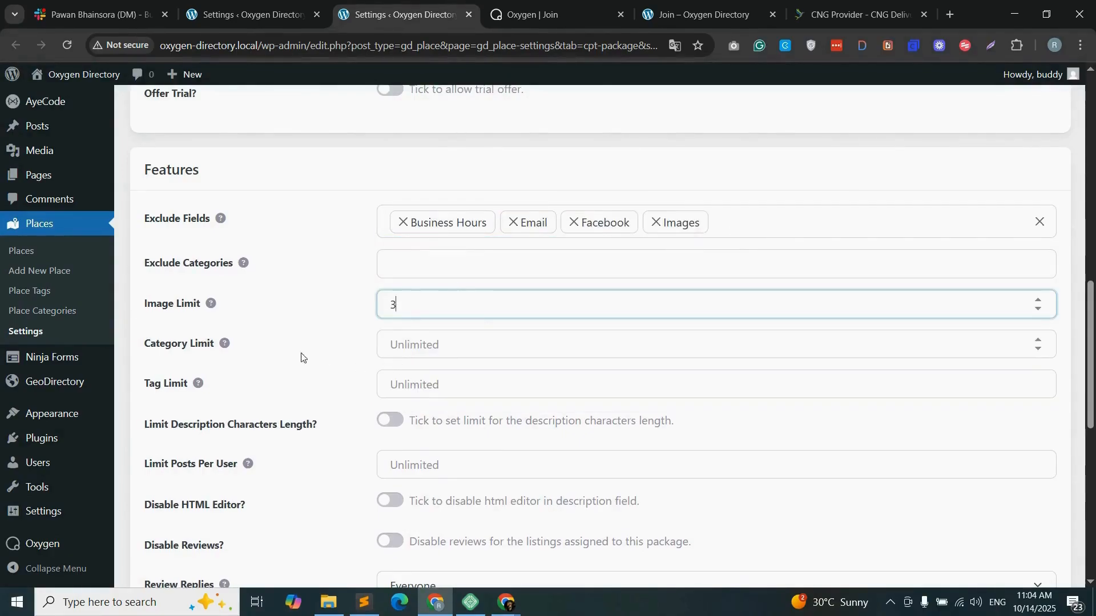
left_click(462, 342)
type("3")
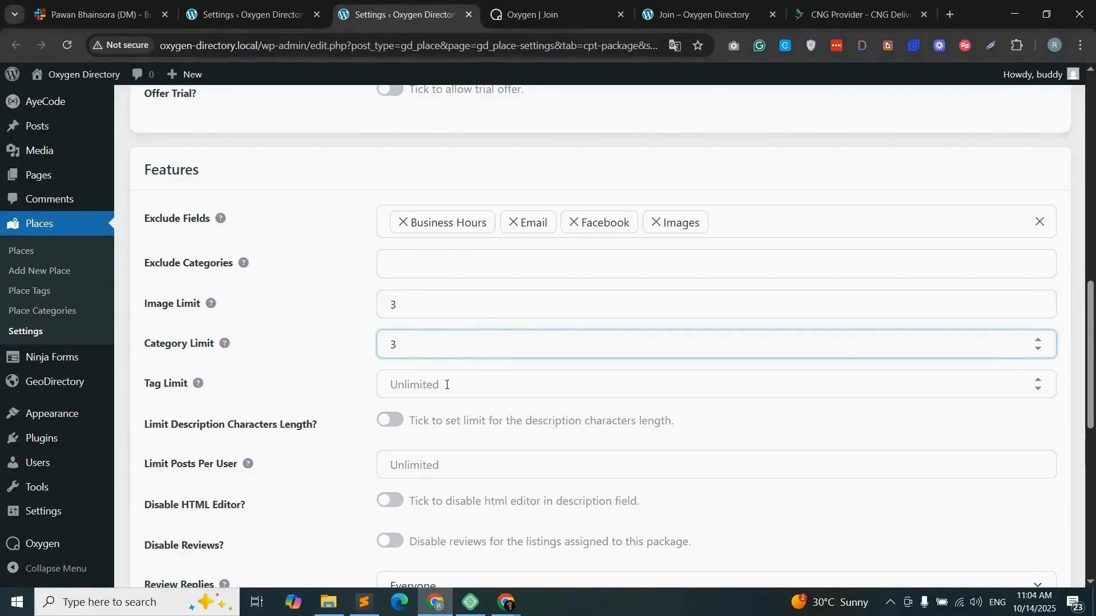
left_click(447, 385)
type("3")
- Enable the limit on description character length and save the Standard package
scroll(380, 409, "down", 2)
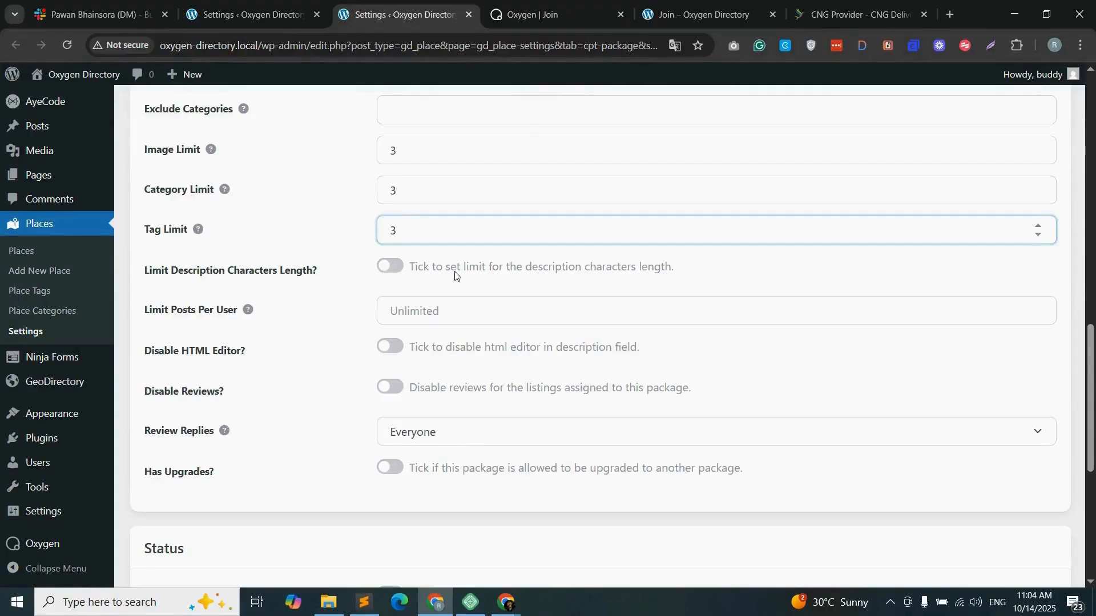
left_click(391, 267)
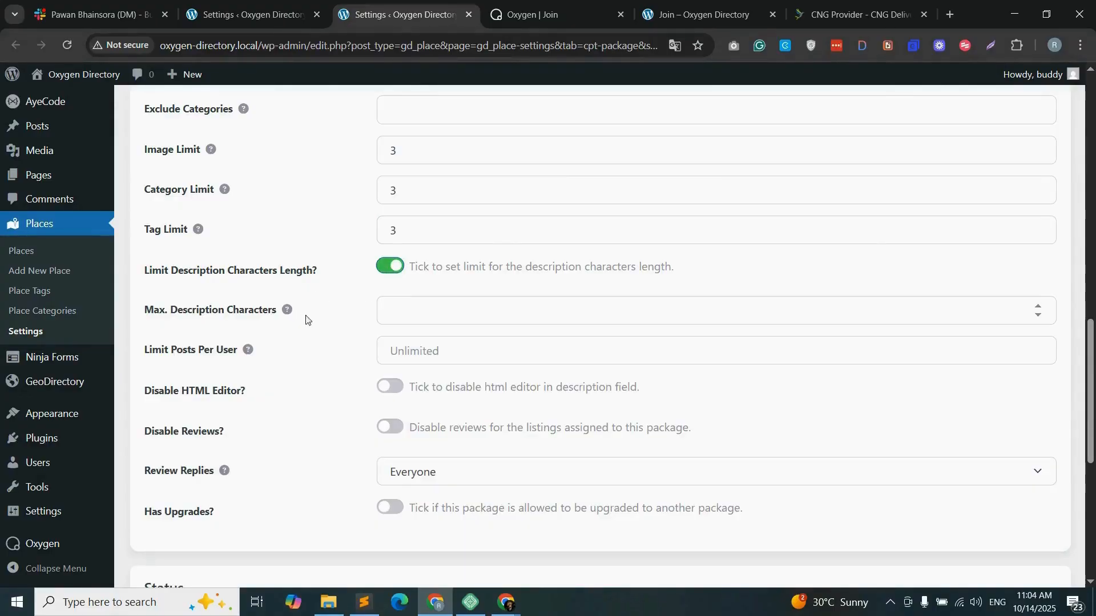
scroll(306, 320, "down", 5)
left_click(1011, 501)
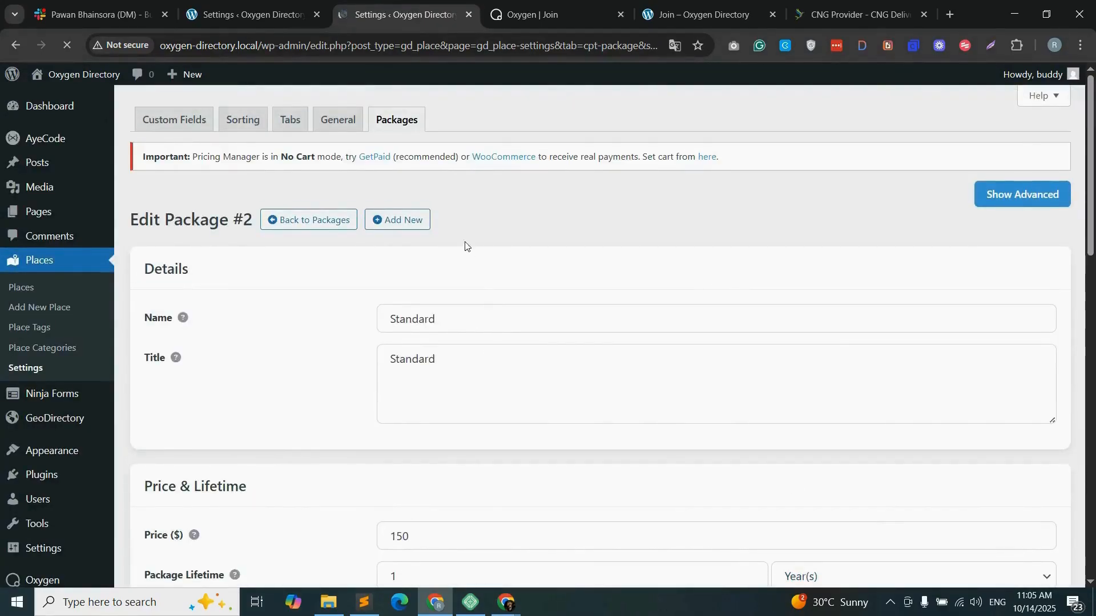
- Start a new package and set both its name and title to "Premium", copied from the text notes
left_click(404, 227)
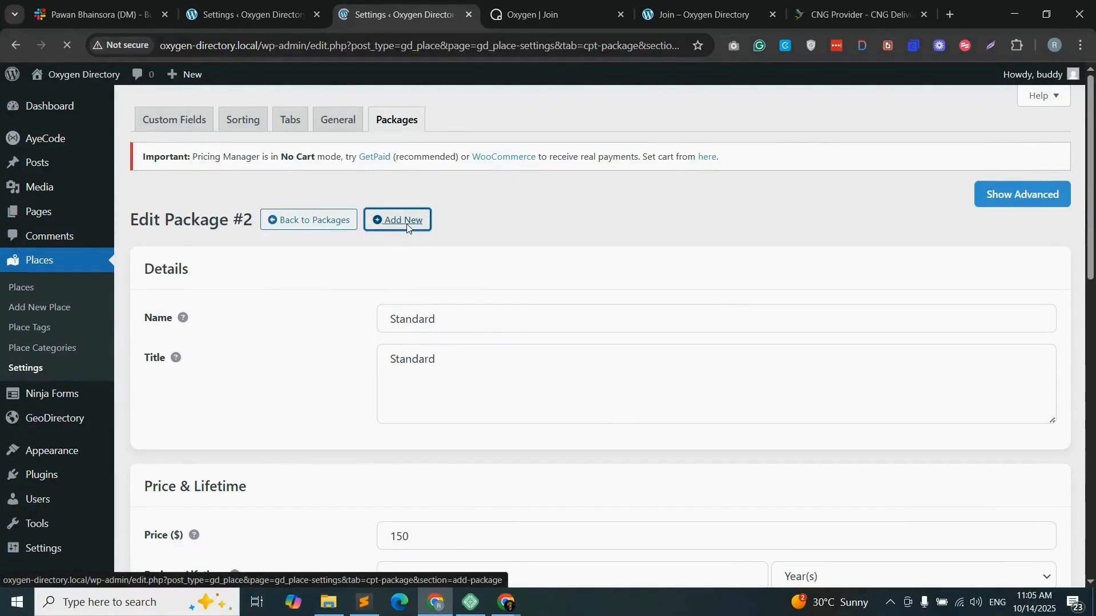
left_click(364, 603)
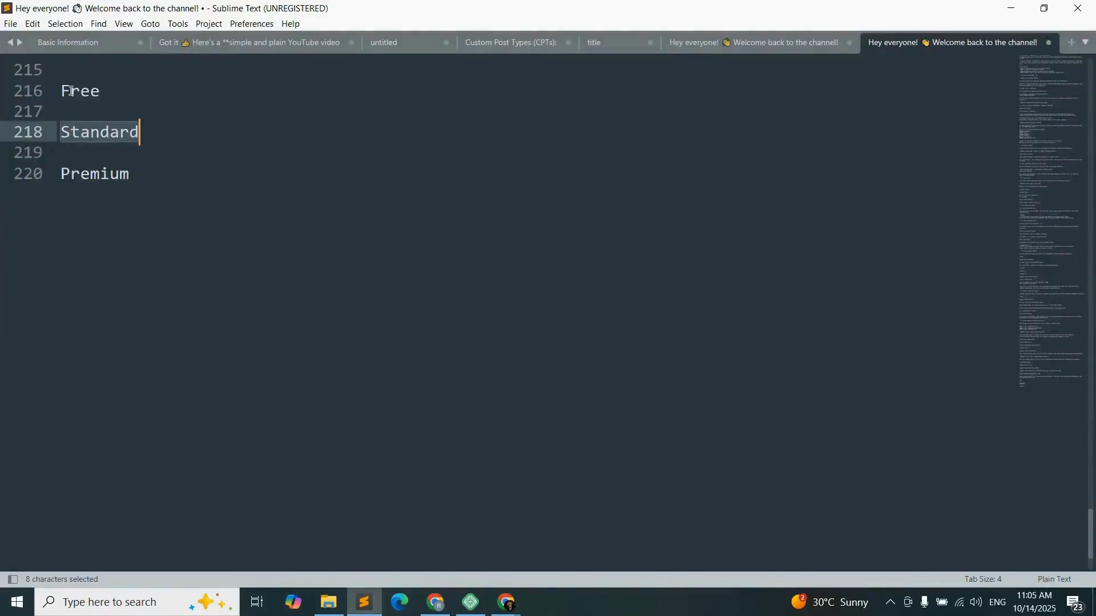
double_click(98, 172)
key("ctrl+c")
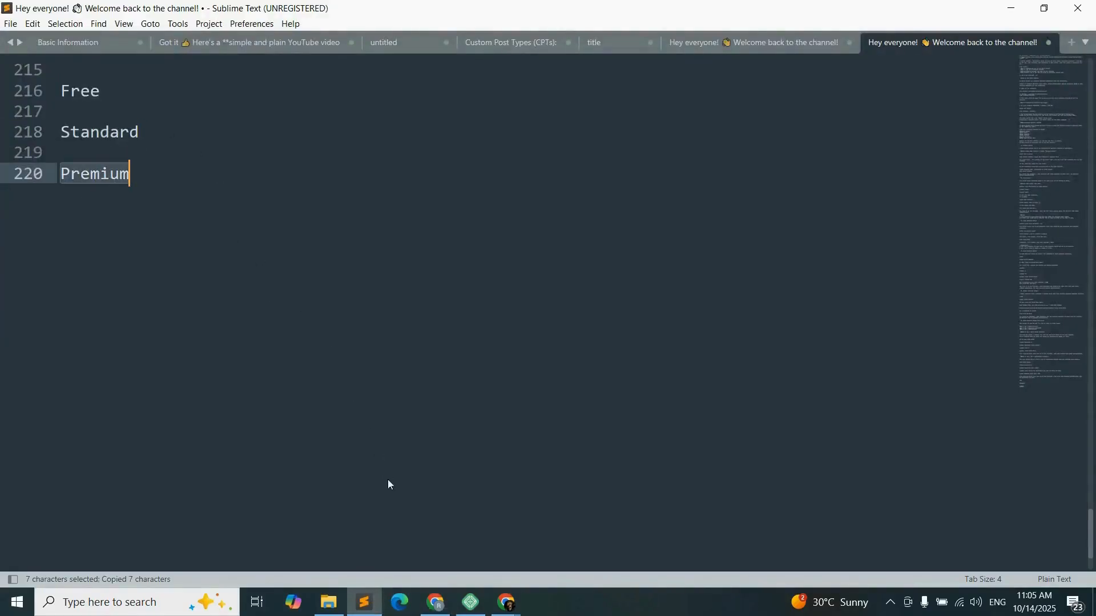
left_click(435, 602)
left_click(431, 306)
key("ctrl+v")
left_click(409, 358)
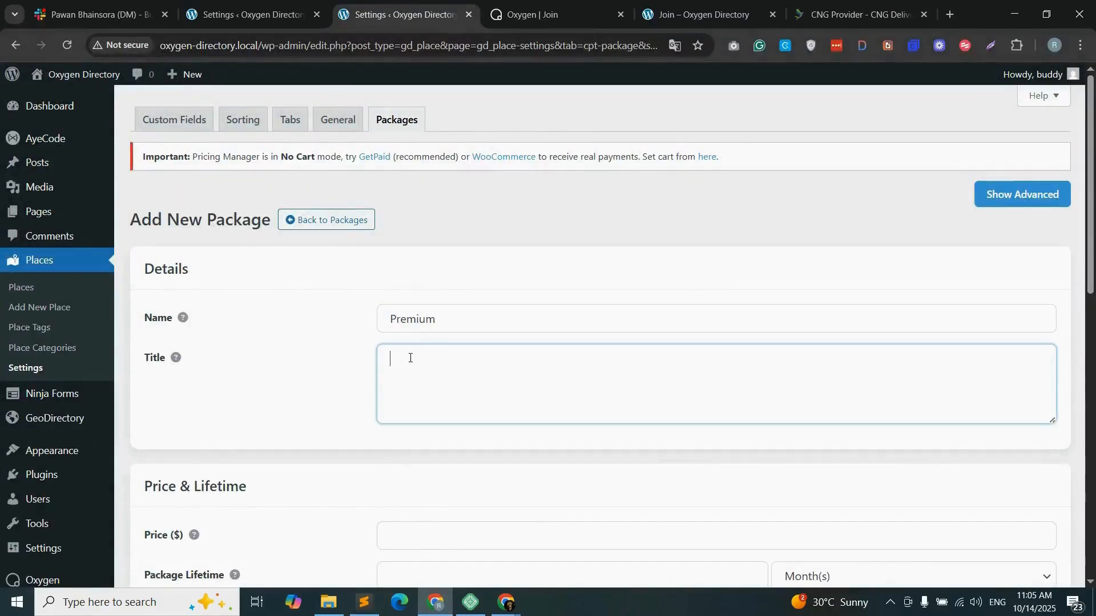
key("ctrl+v")
- Show the advanced settings, then make the Premium package recurring with a price of 200 dollars and a 1-year lifetime
left_click(1022, 197)
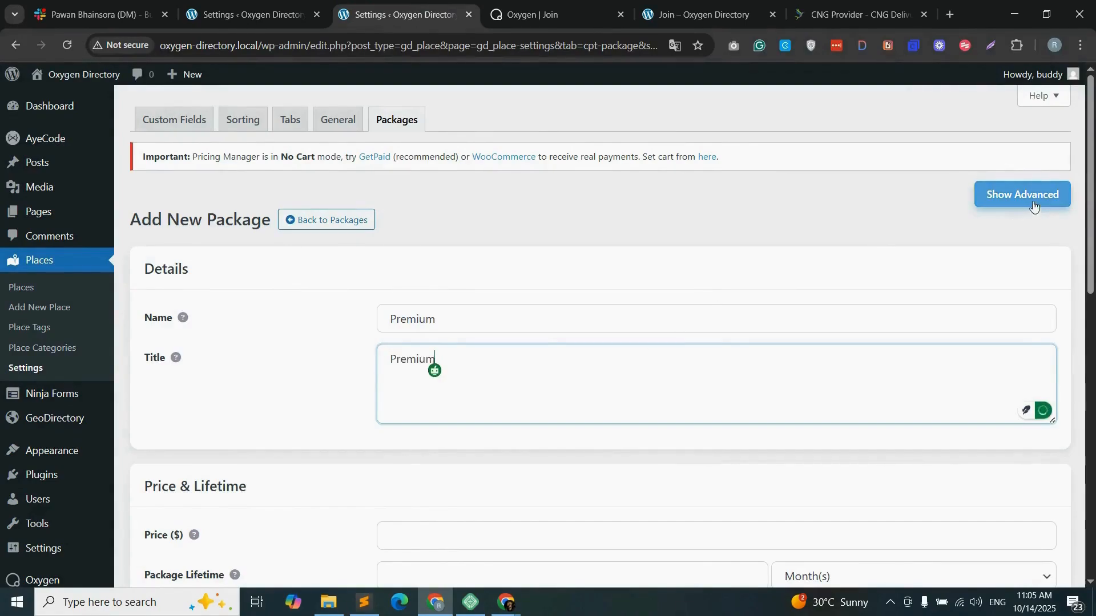
scroll(388, 269, "down", 4)
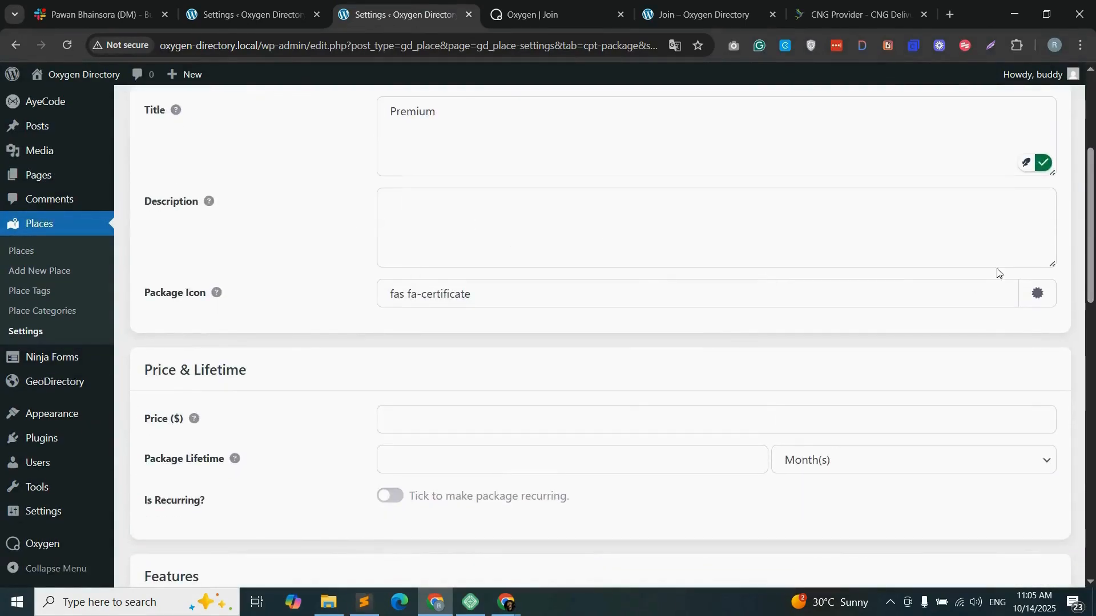
scroll(599, 336, "down", 2)
scroll(844, 308, "down", 2)
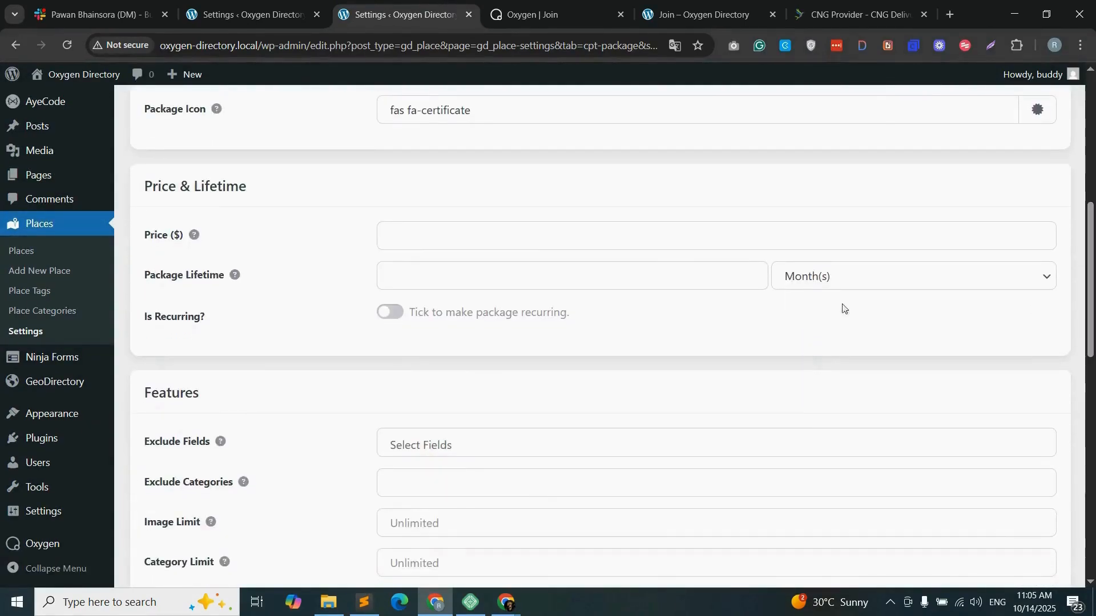
left_click(452, 240)
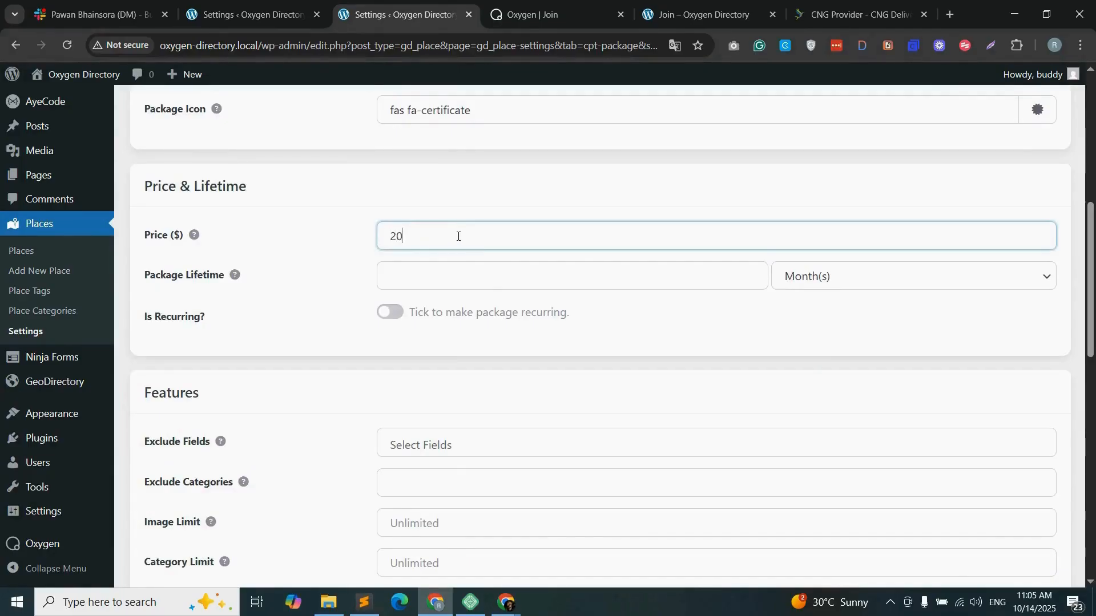
left_click(456, 270)
left_click(827, 276)
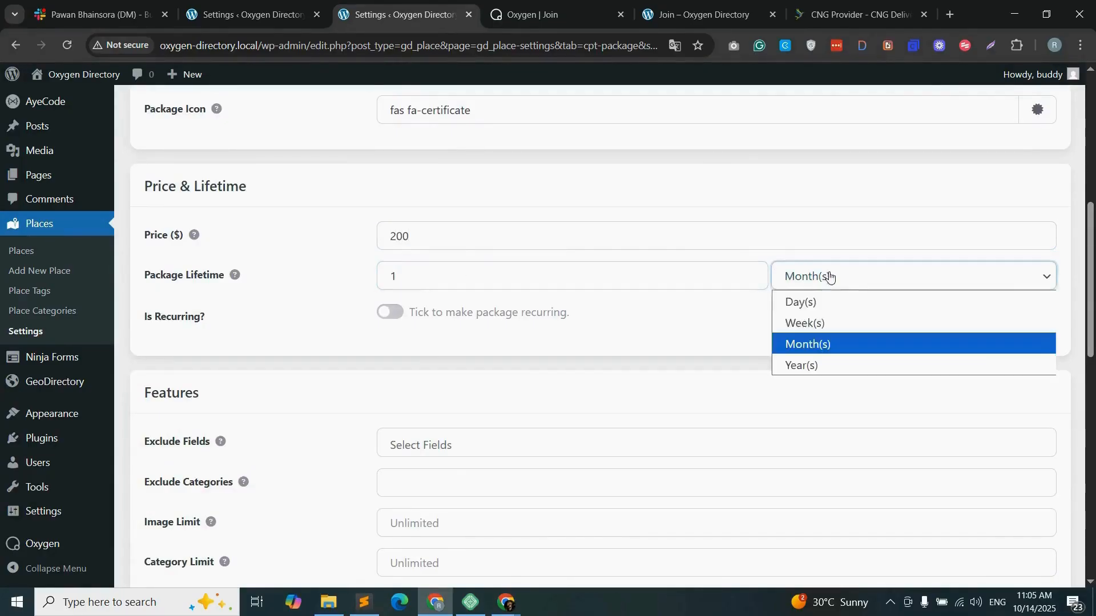
left_click(807, 367)
left_click(391, 313)
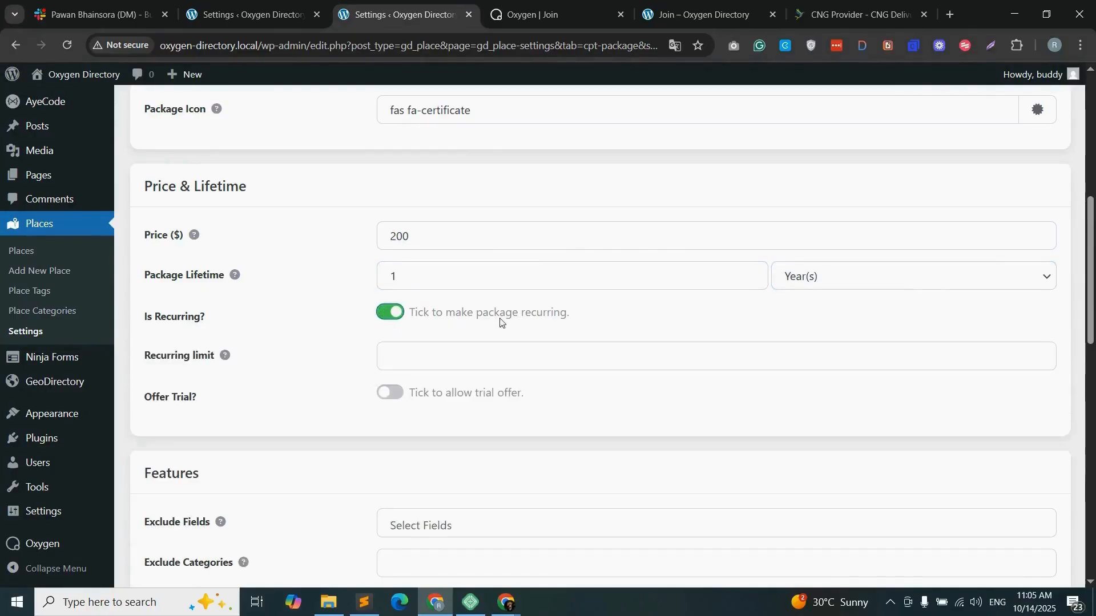
- Exclude the Email, Facebook, Images, Phone, Special Offers and Website fields from the Premium package
scroll(501, 318, "down", 8)
scroll(433, 311, "up", 5)
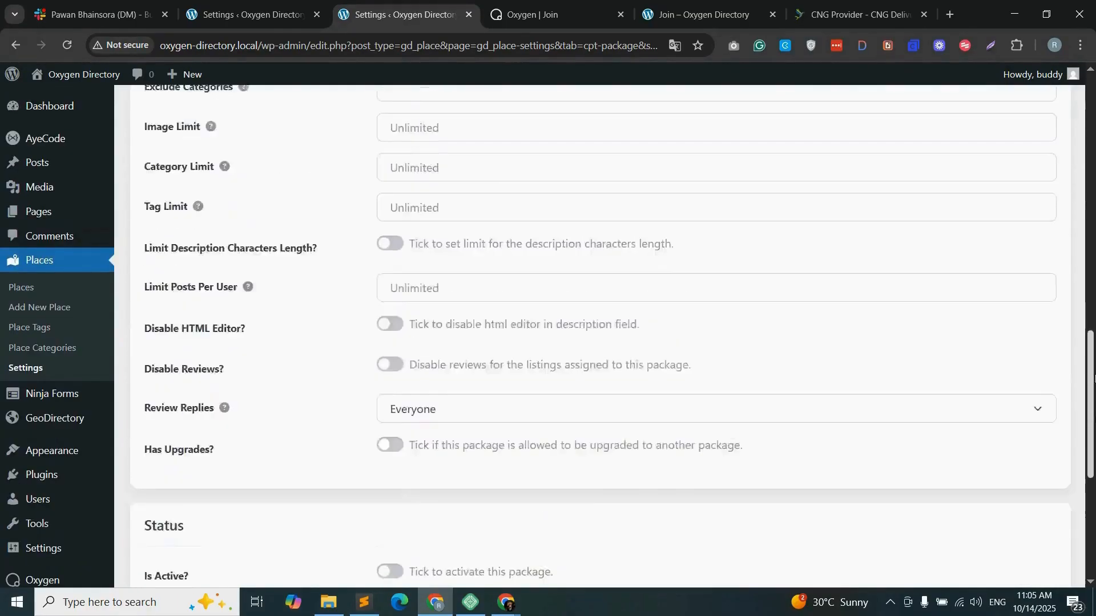
left_click(501, 304)
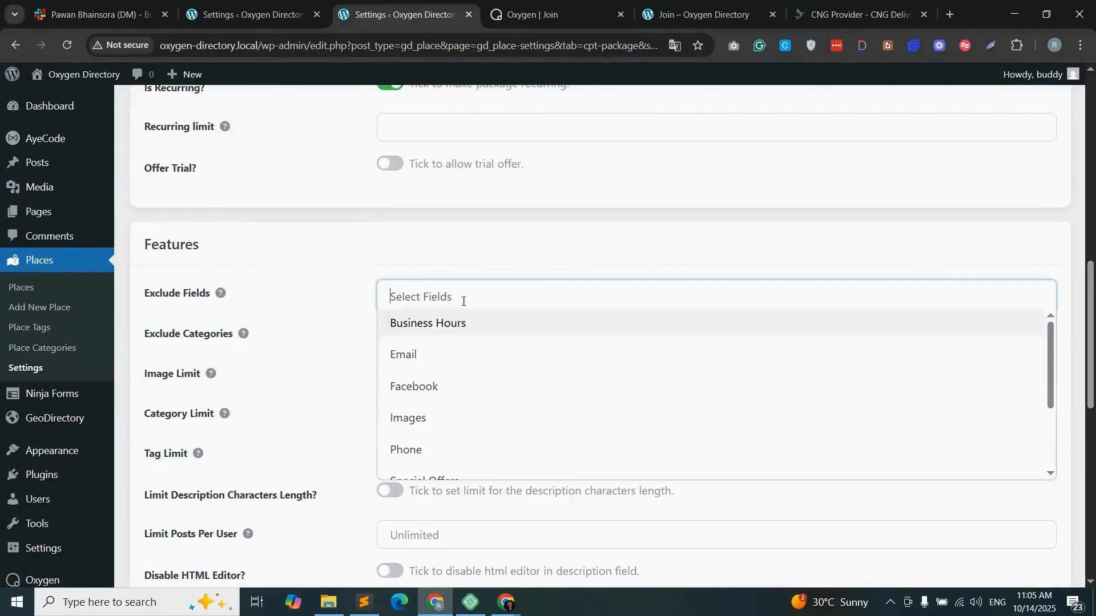
left_click(451, 357)
left_click(448, 296)
left_click(422, 392)
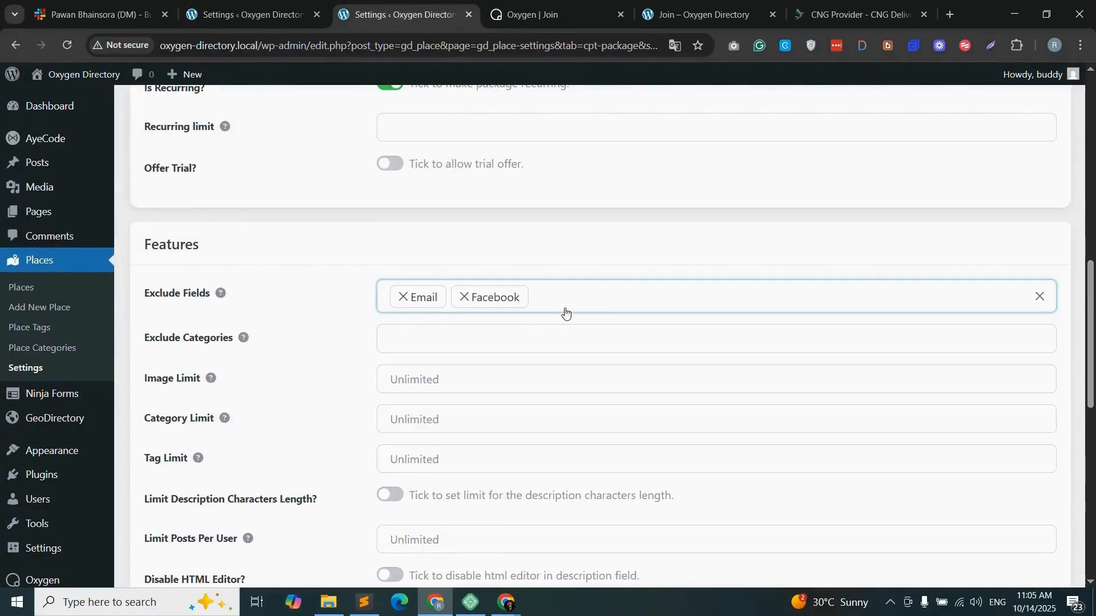
left_click(565, 312)
left_click(435, 431)
left_click(643, 315)
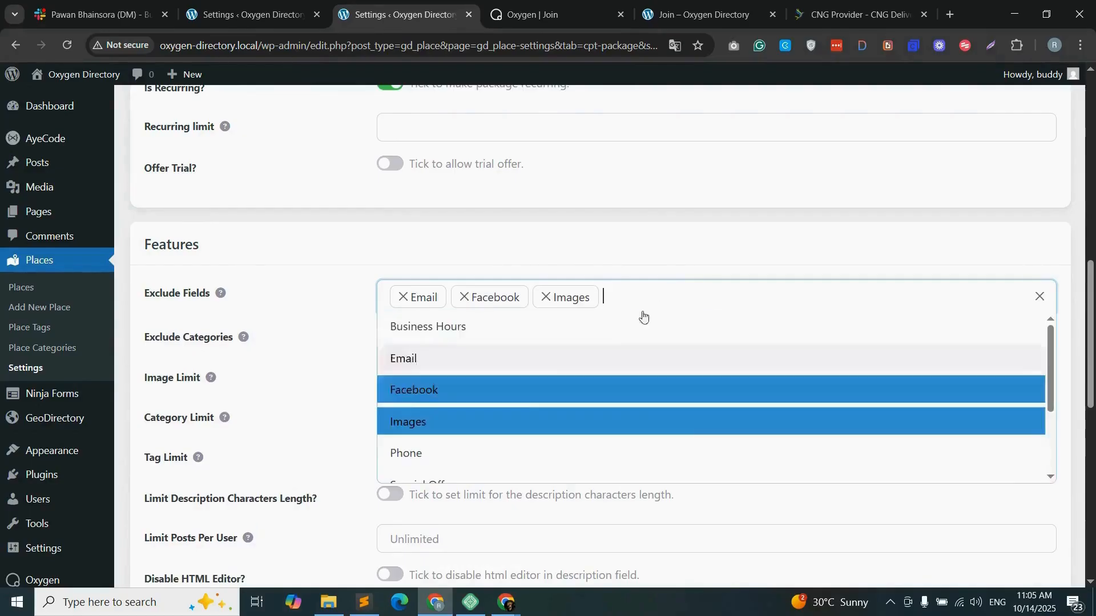
left_click(416, 453)
left_click(736, 313)
scroll(429, 437, "down", 2)
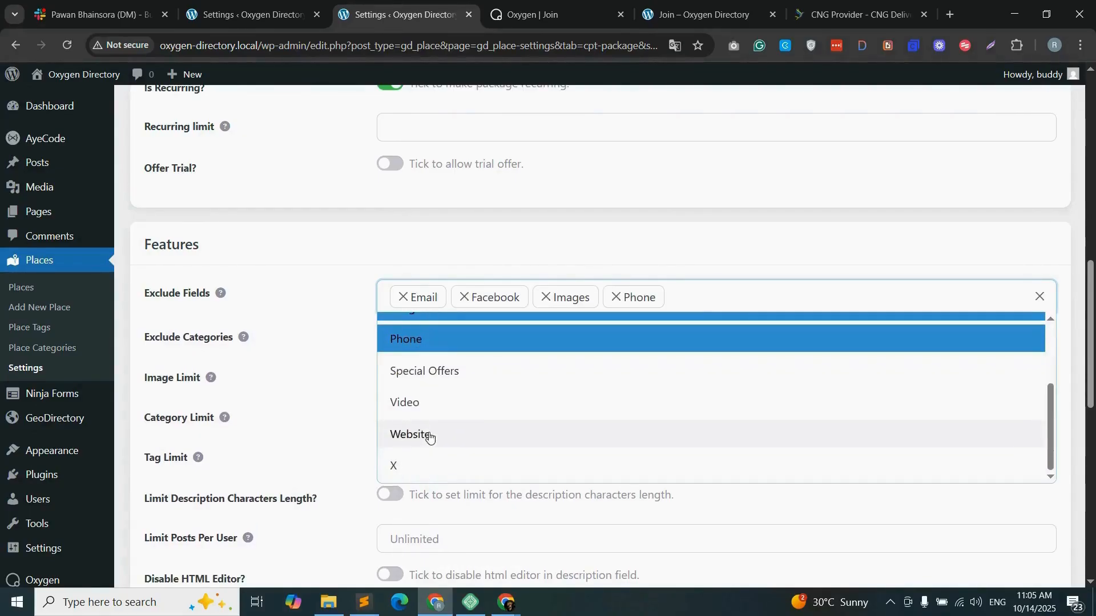
left_click(449, 377)
left_click(755, 308)
scroll(417, 466, "down", 2)
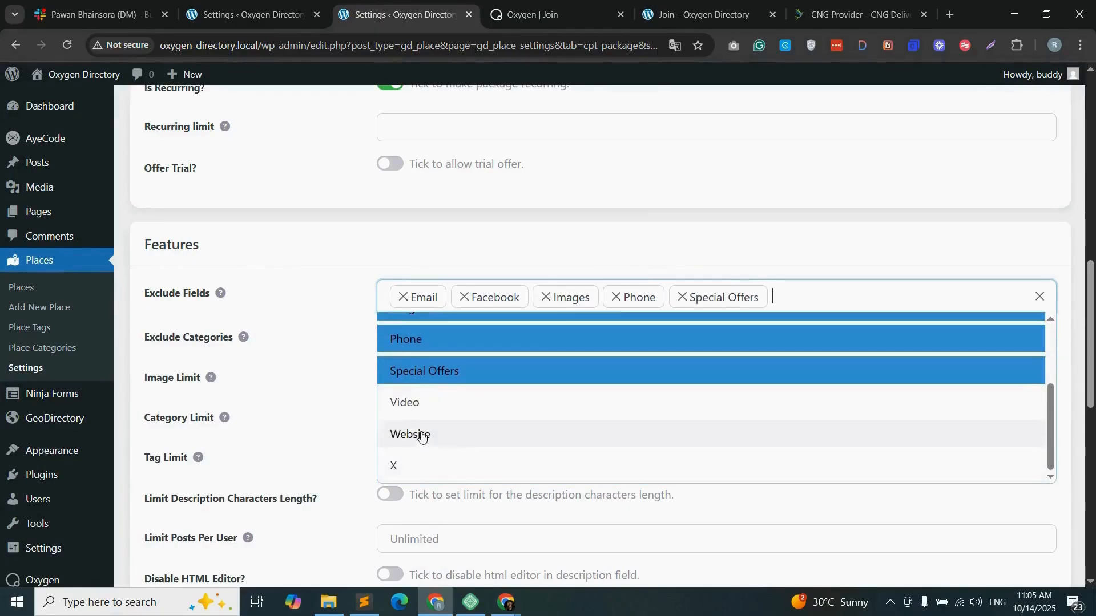
left_click(406, 435)
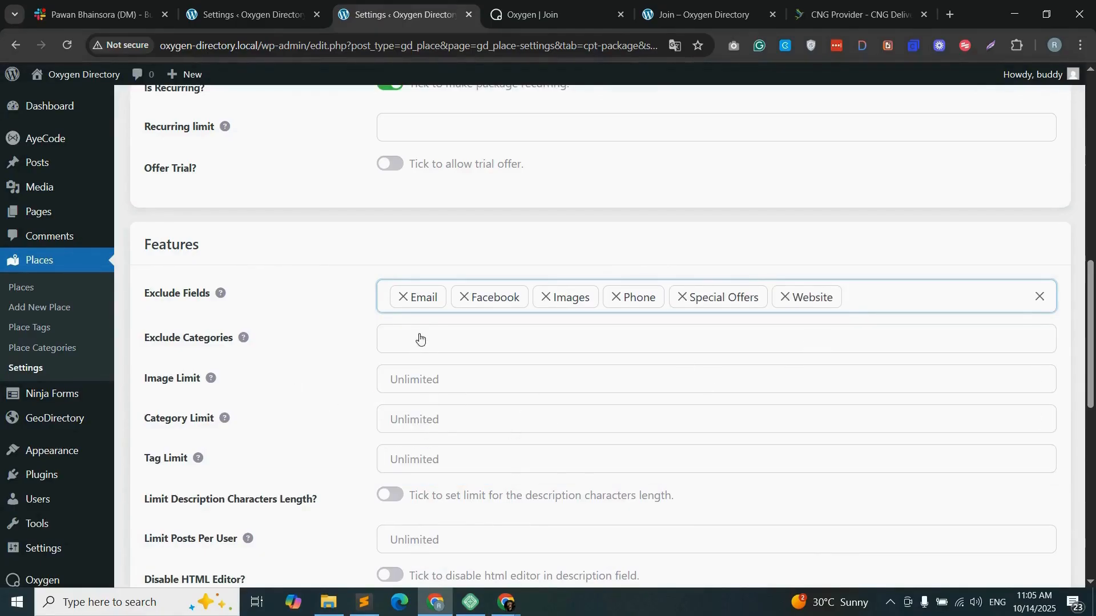
left_click(443, 375)
type("10")
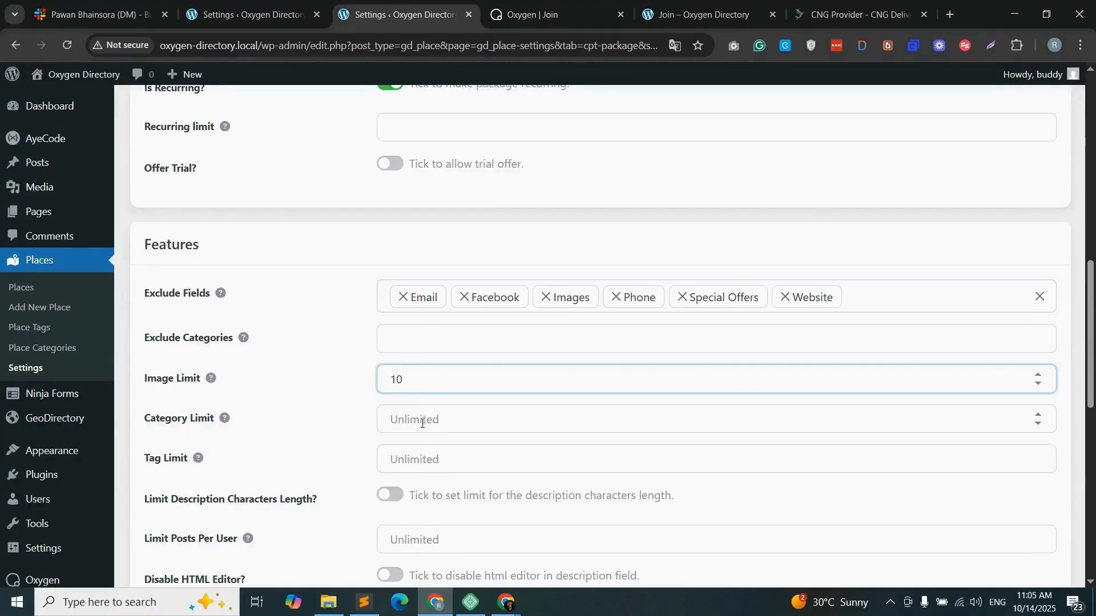
left_click(422, 423)
type("10")
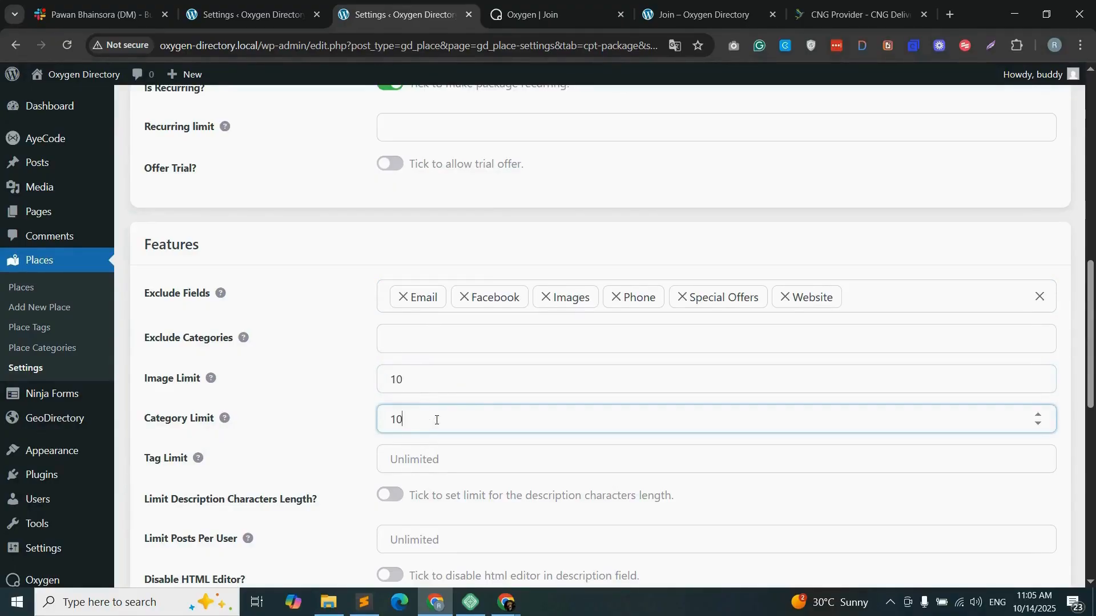
left_click_drag(437, 420, 385, 427)
key("BackSpace")
left_click_drag(402, 380, 384, 379)
key("BackSpace")
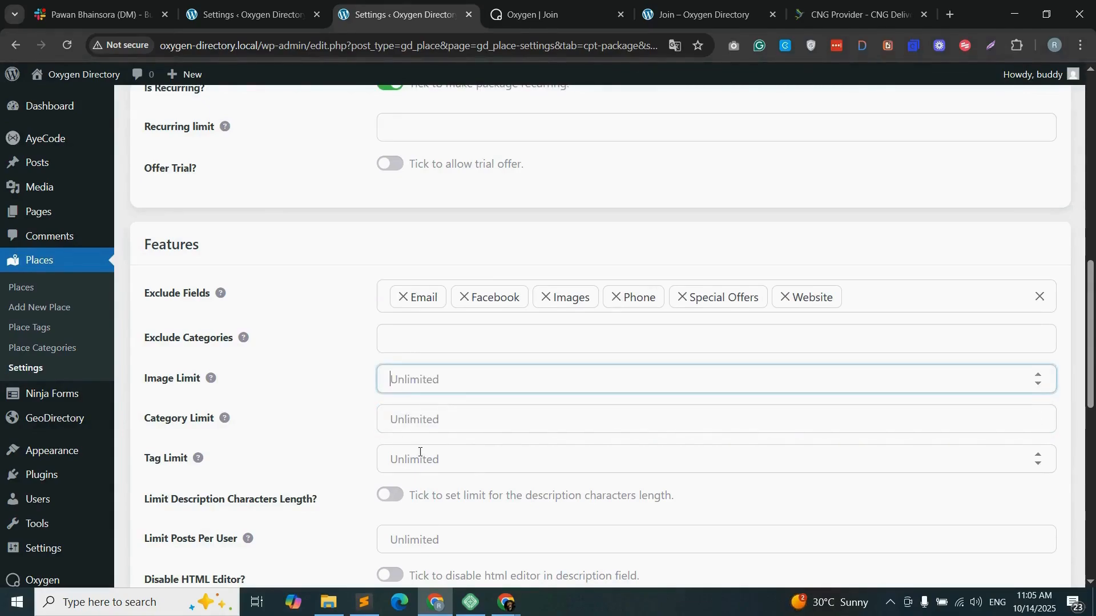
- Activate the Premium package, save it and return to the package list
scroll(431, 480, "down", 6)
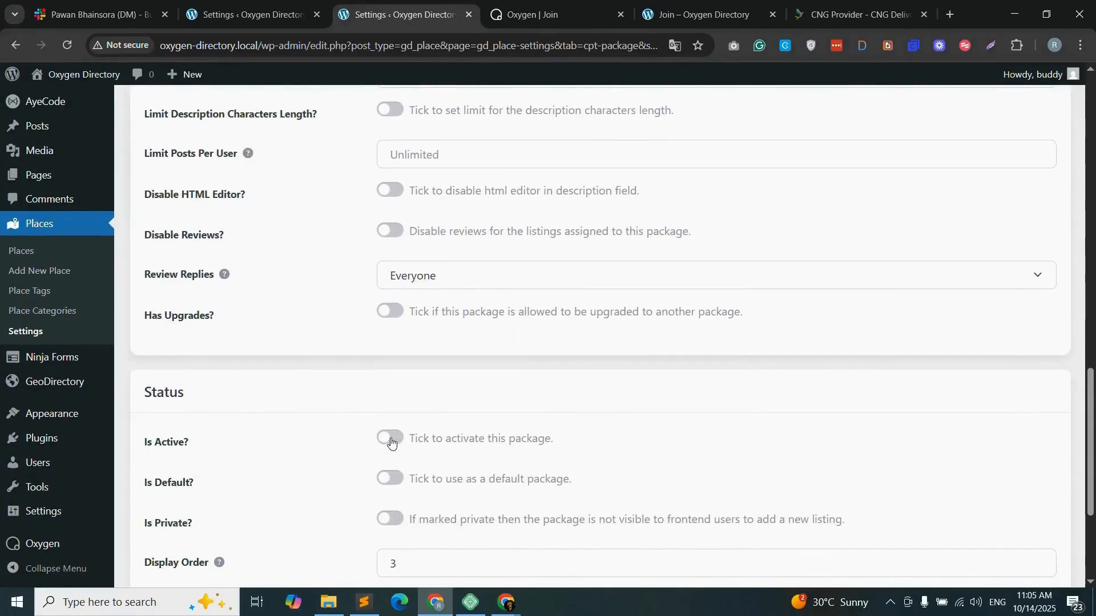
left_click(391, 438)
scroll(543, 443, "down", 3)
left_click(1012, 502)
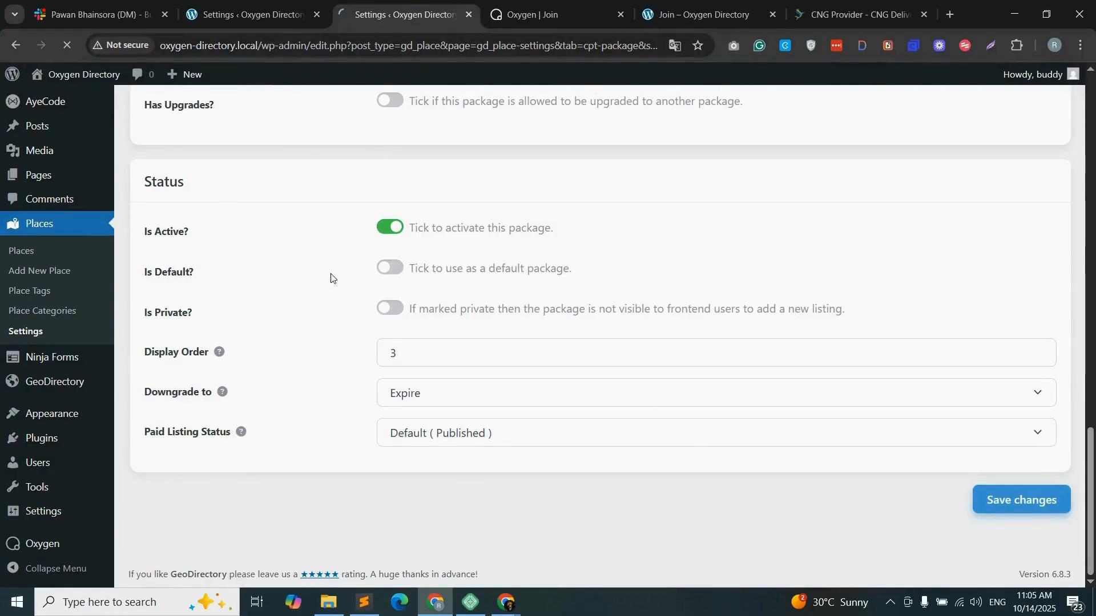
left_click(404, 120)
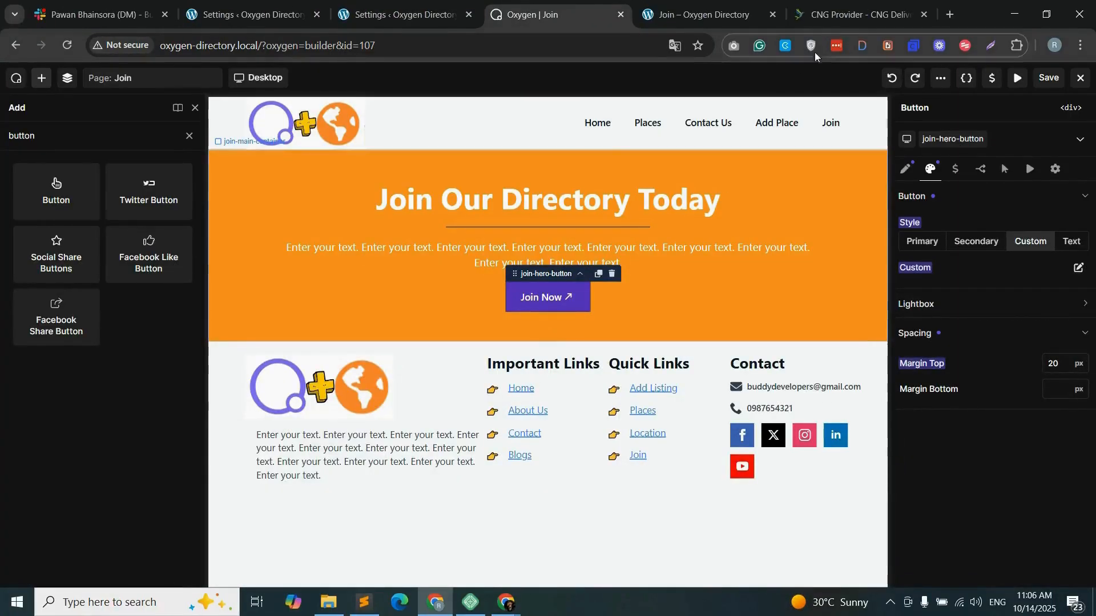
- Check the reference site's membership section, then add a container below the Join page's hero and paste the copied heading into it
left_click(860, 13)
left_click_drag(310, 173, 799, 184)
left_click(796, 180)
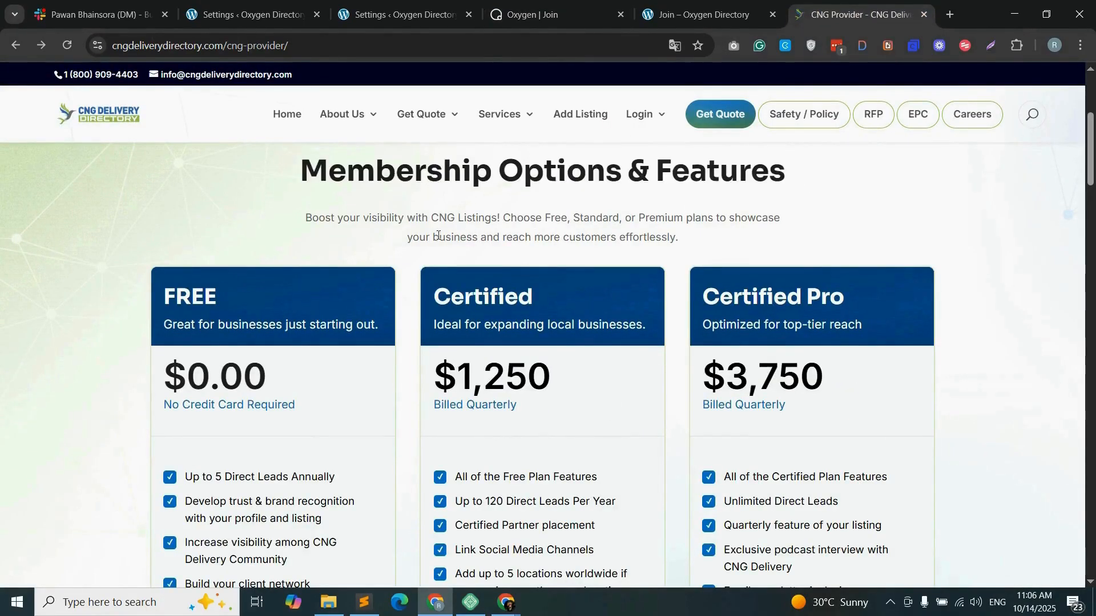
left_click(539, 13)
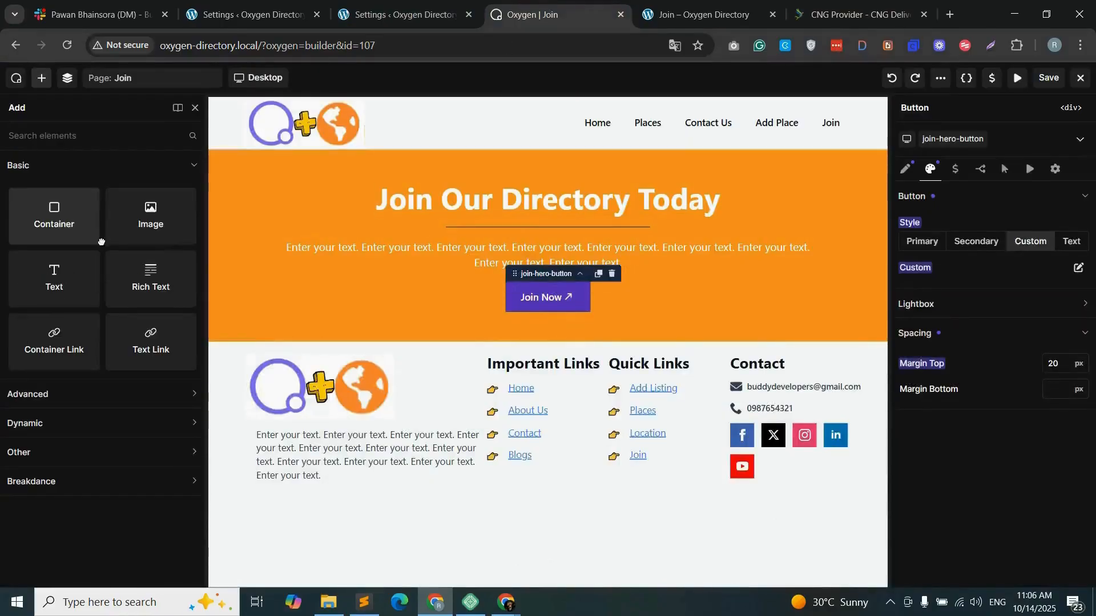
left_click_drag(101, 241, 689, 382)
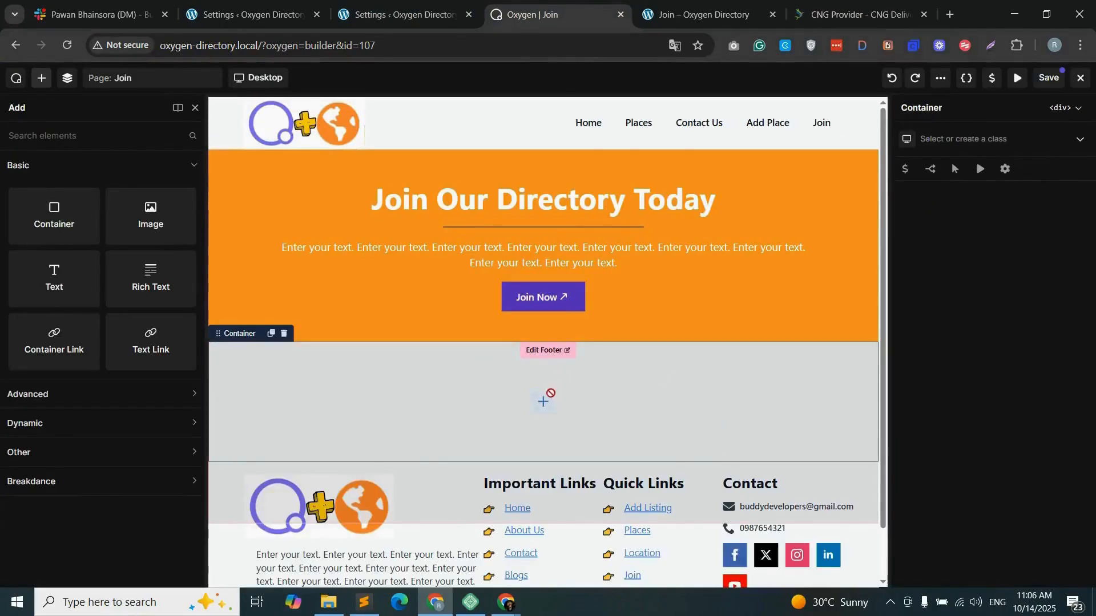
key("ctrl+v")
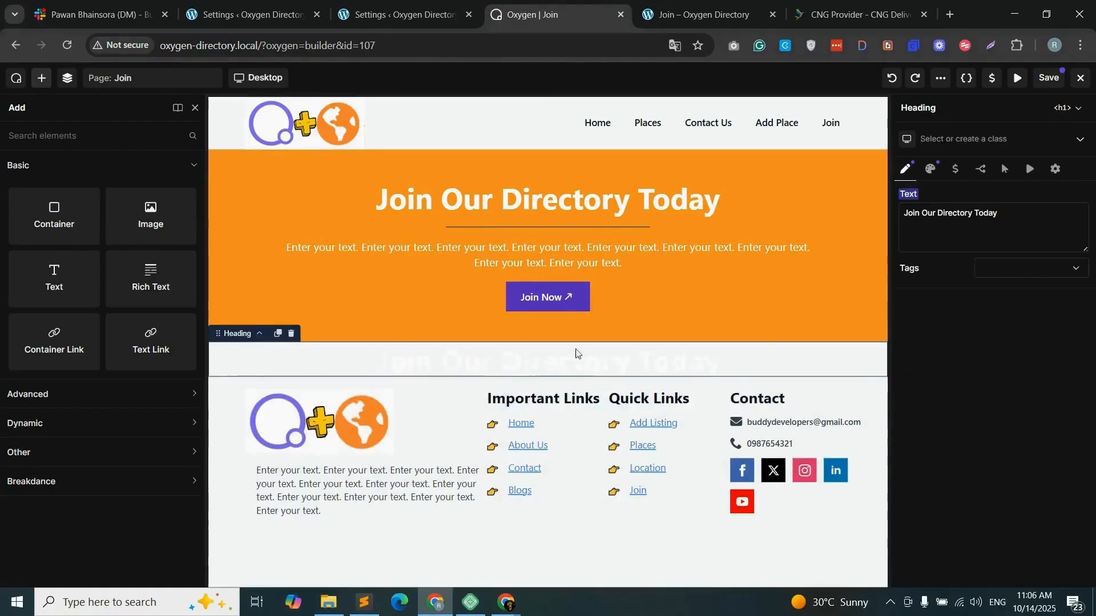
- Set the pasted heading's tag to h2 and replace its text with "Membership Options & Features" copied from the reference page
left_click(1036, 273)
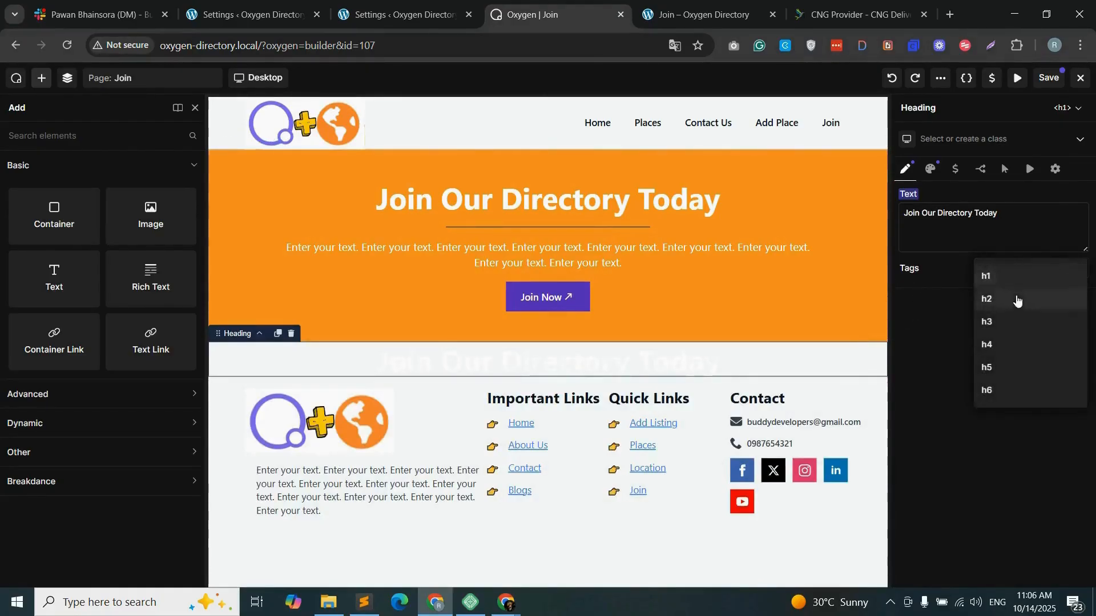
left_click(1015, 299)
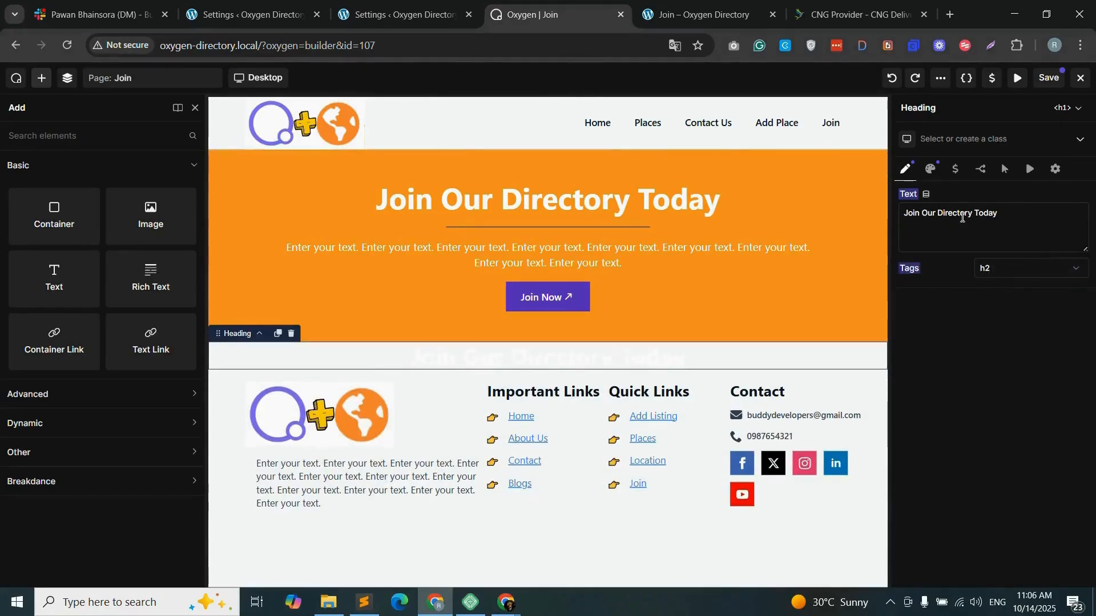
key("ctrl+a")
left_click(822, 16)
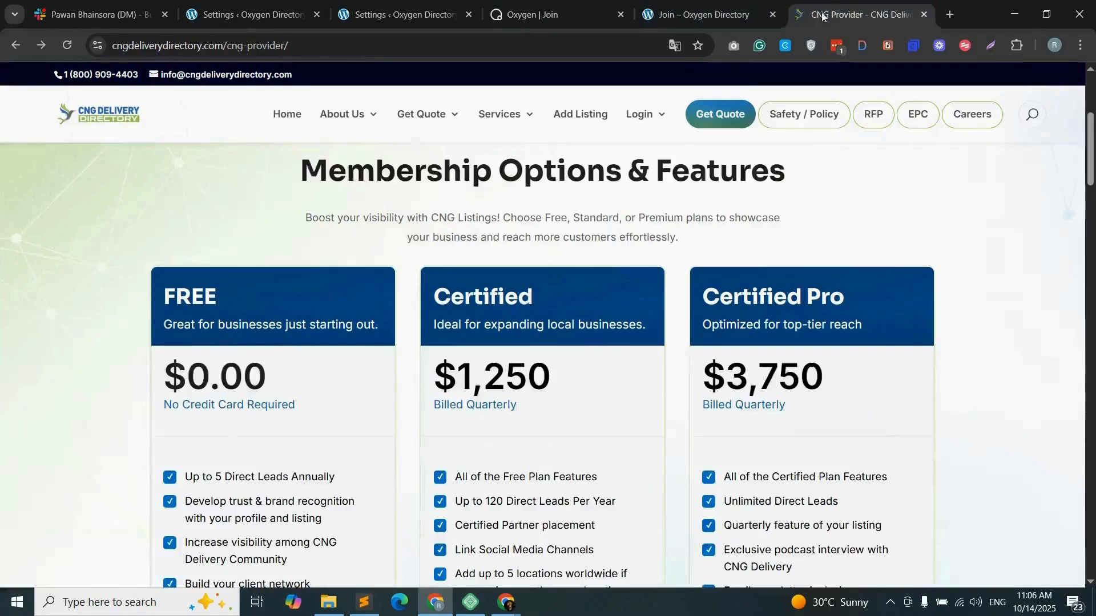
triple_click(545, 171)
key("ctrl+c")
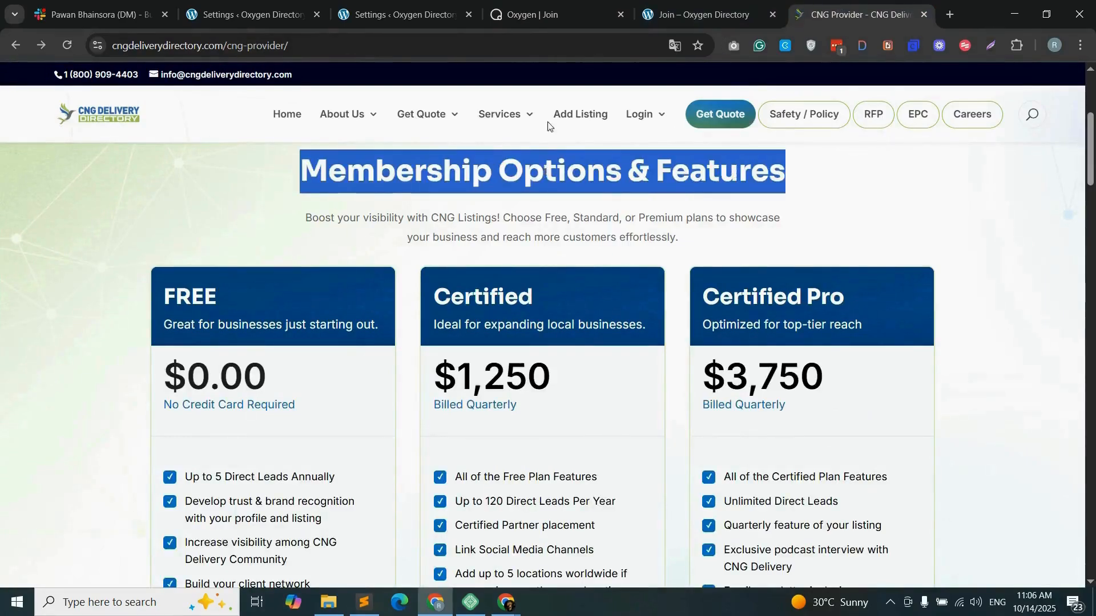
left_click(543, 15)
key("ctrl+v")
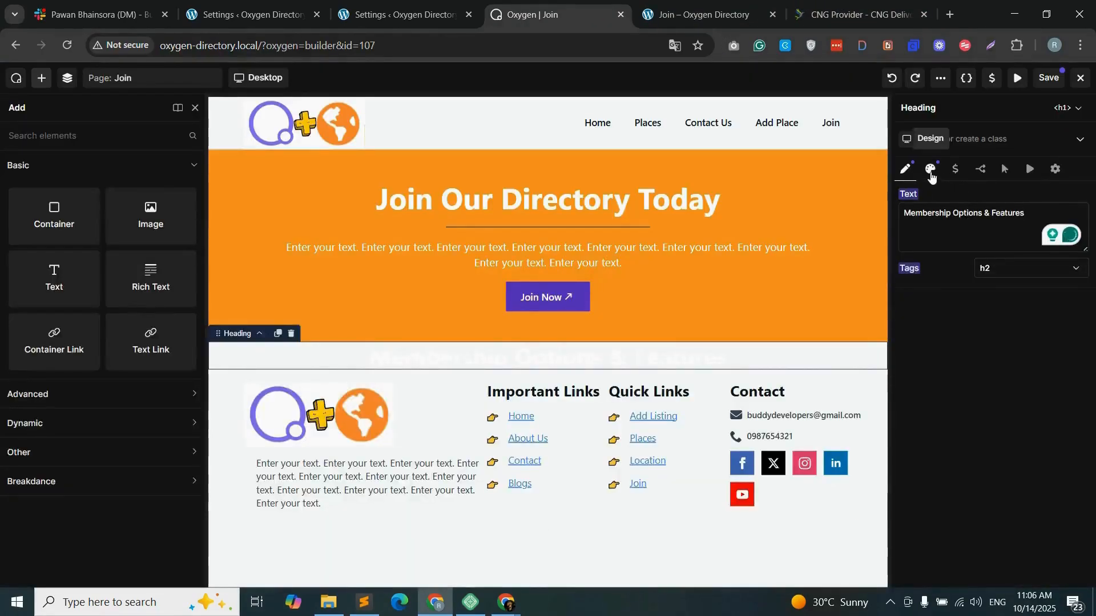
- Change the text colour of the "Membership Options & Features" heading to a near-black shade
left_click(930, 173)
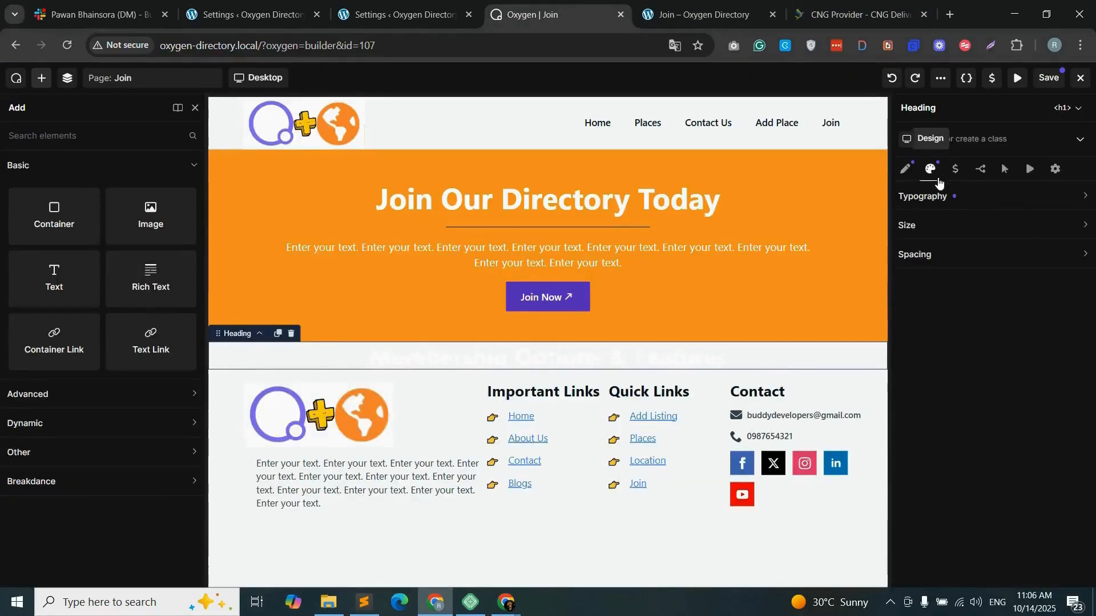
left_click(1014, 204)
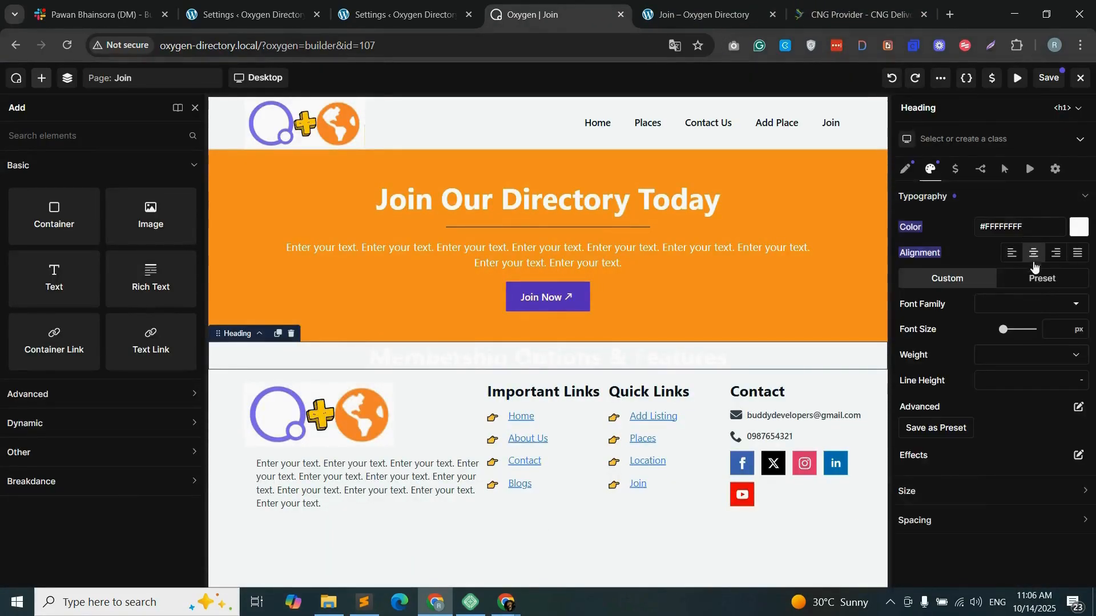
left_click(1079, 227)
left_click(1036, 349)
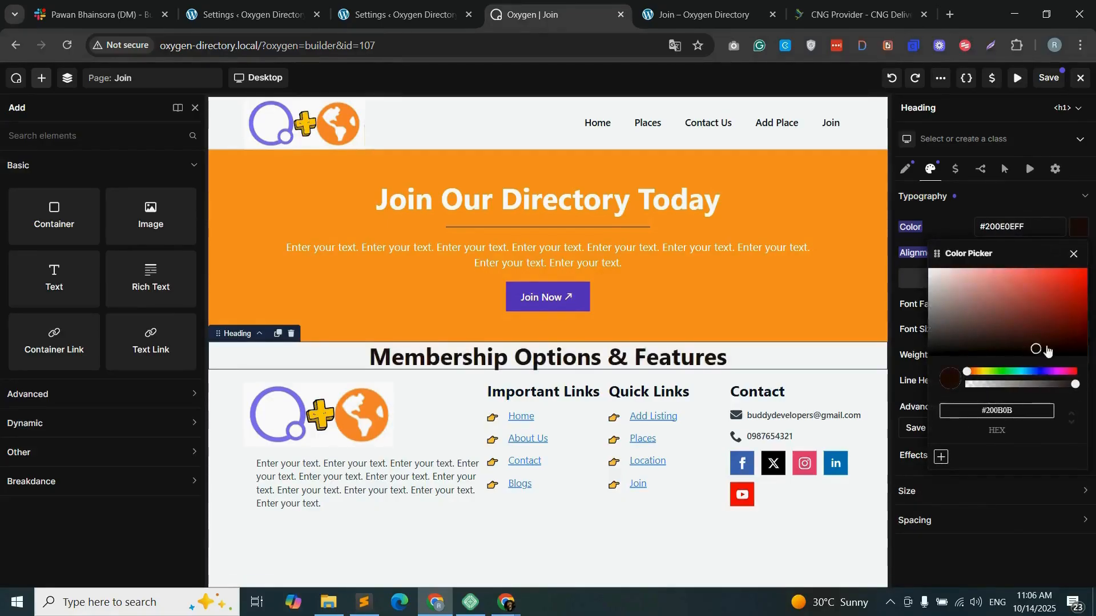
- Darken the "Membership Options & Features" heading's colour to #060101FF and set its font size to 34 px
left_click_drag(1048, 351, 1062, 359)
left_click(965, 220)
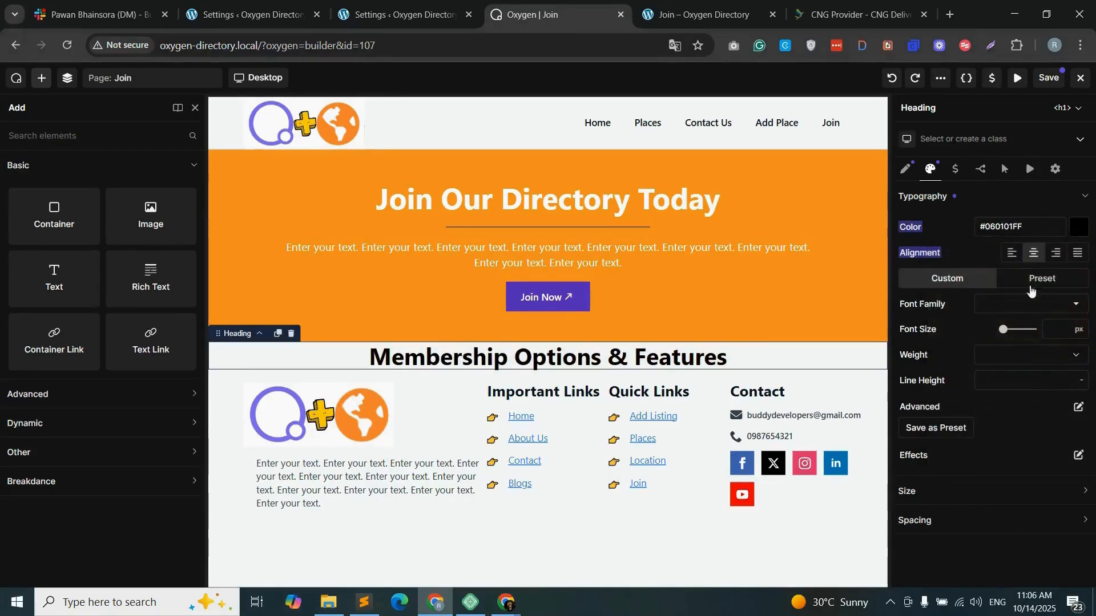
left_click(1054, 308)
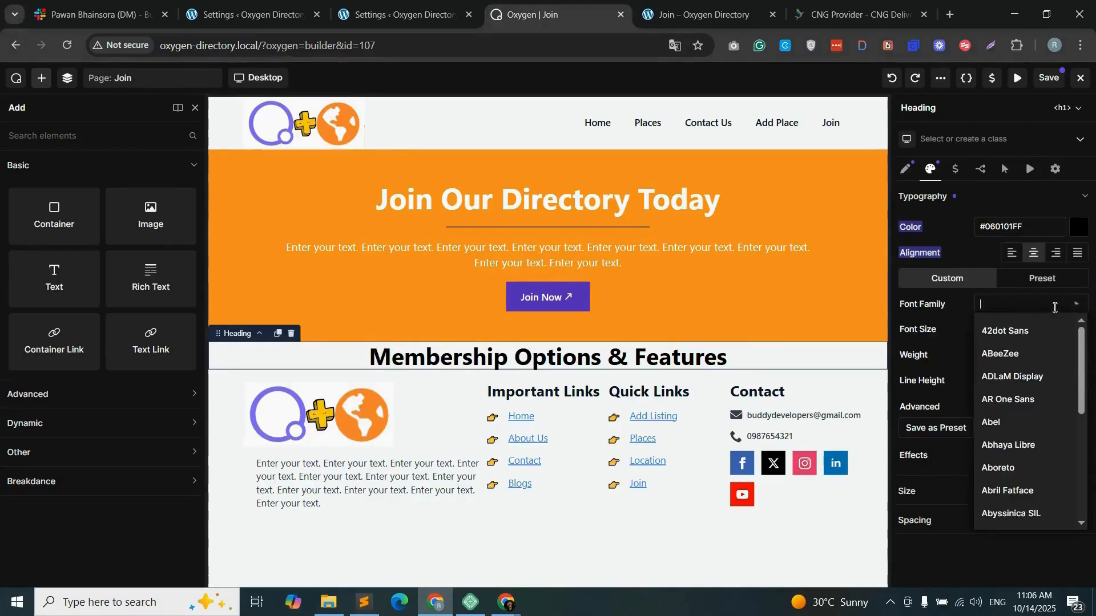
left_click(952, 325)
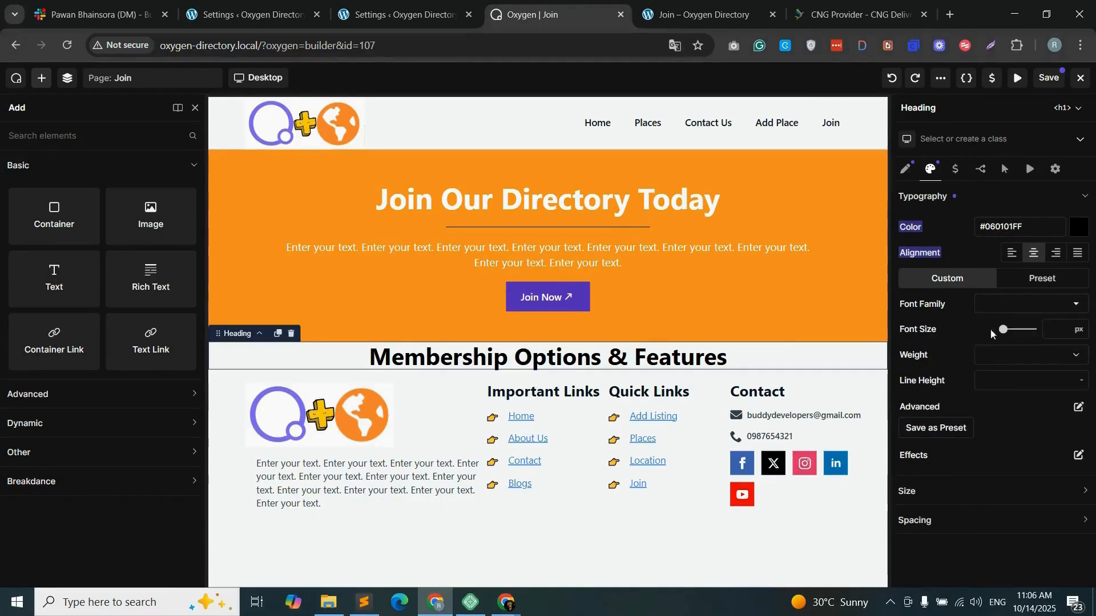
left_click(1055, 329)
type("26")
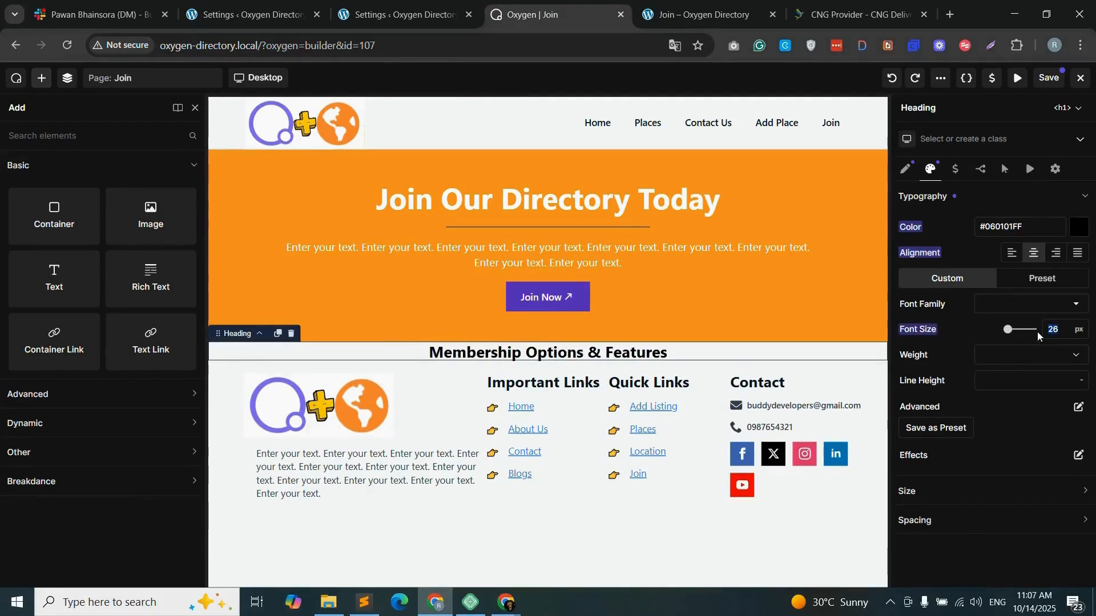
type("32")
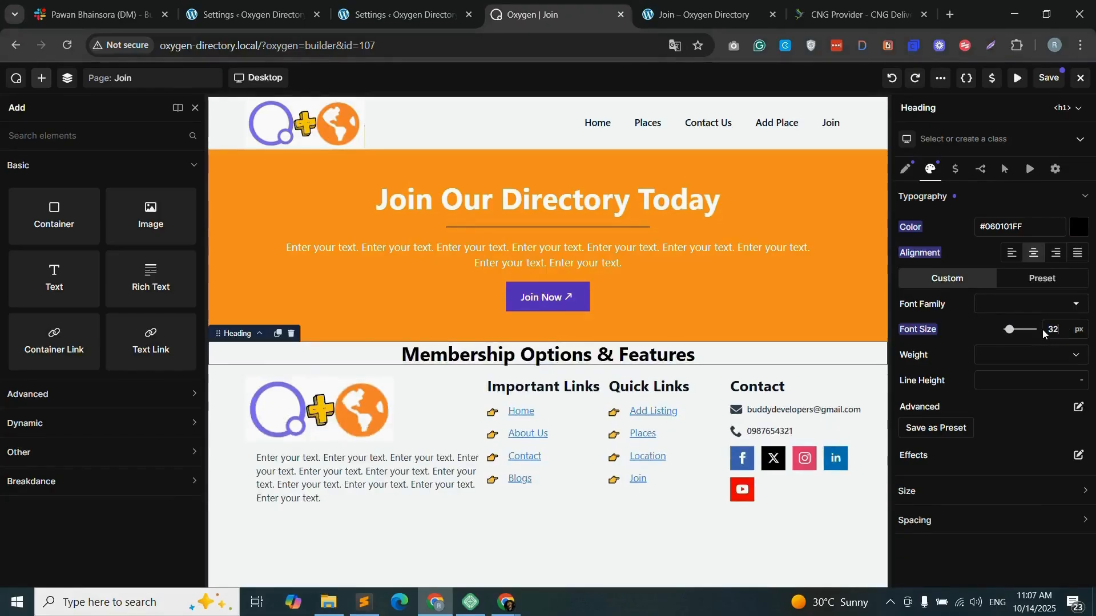
double_click(1055, 329)
type("34")
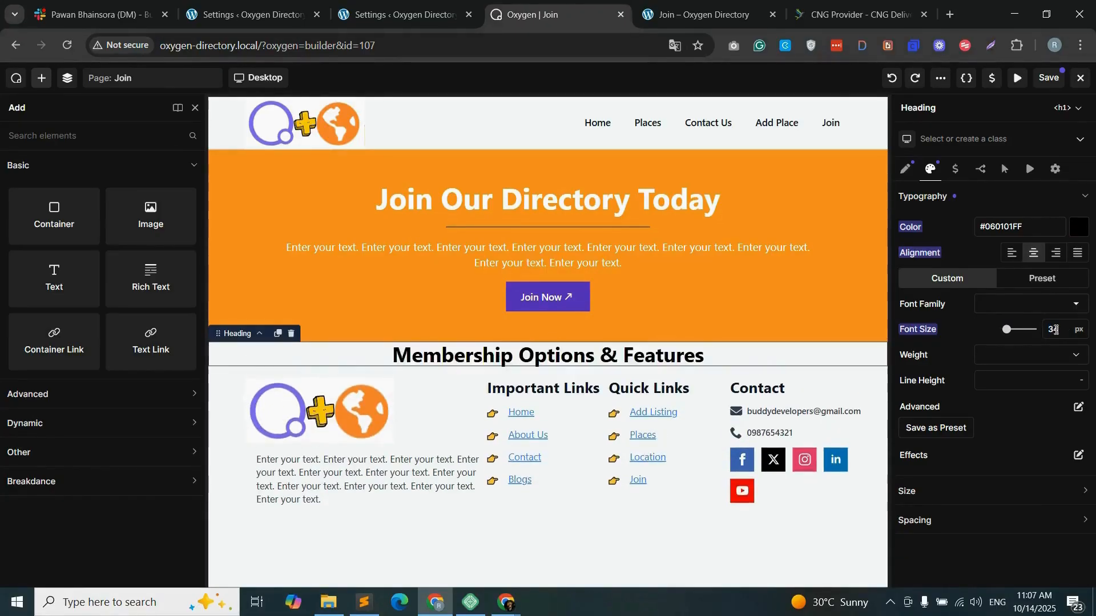
- Find the Container element and add it inside a new container directly below the "Membership Options & Features" heading
left_click(98, 136)
type("pri")
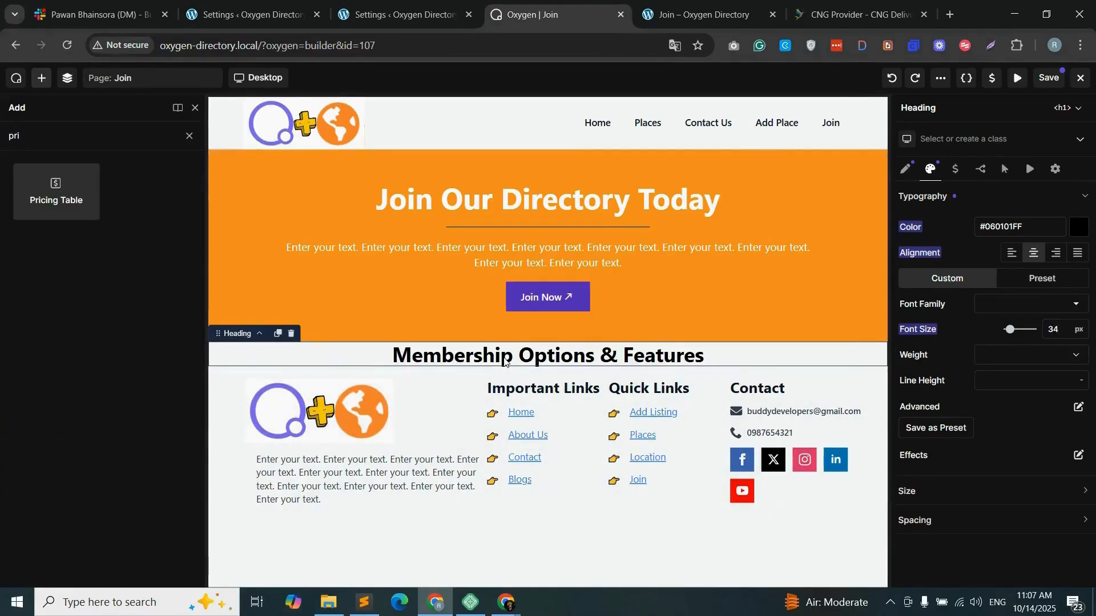
left_click_drag(30, 140, 6, 139)
type("Icon")
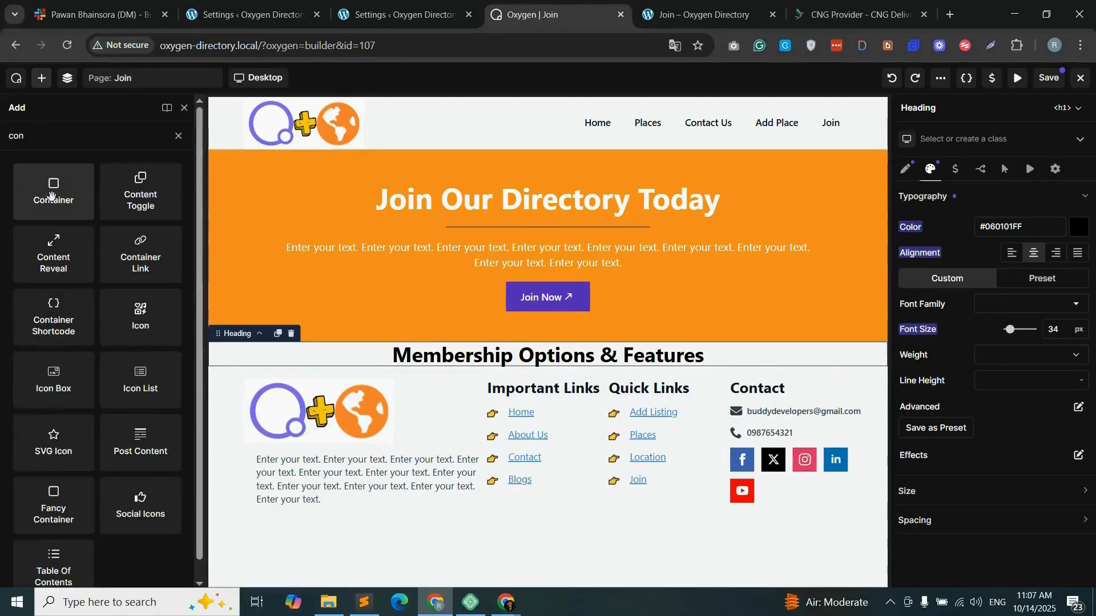
left_click_drag(52, 198, 572, 438)
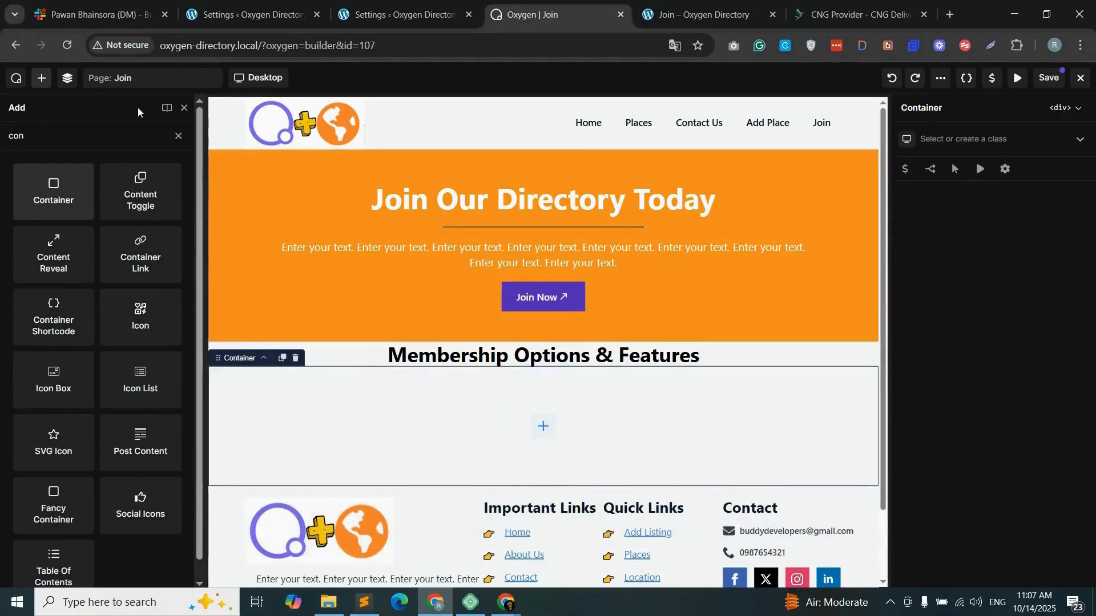
- Duplicate the new nested container twice so its parent holds three columns
left_click(68, 79)
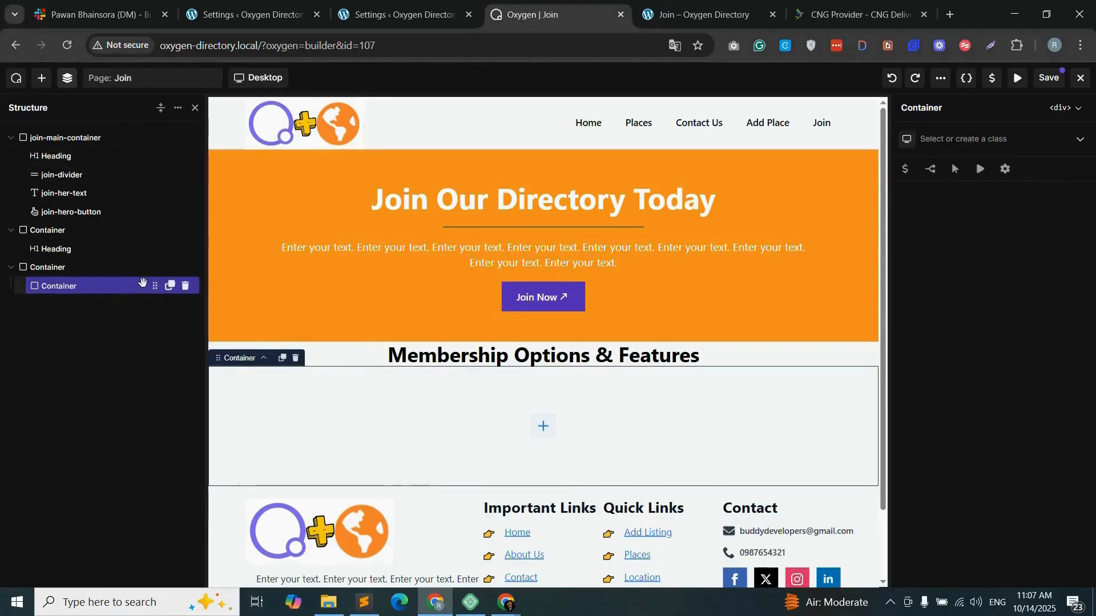
left_click(173, 291)
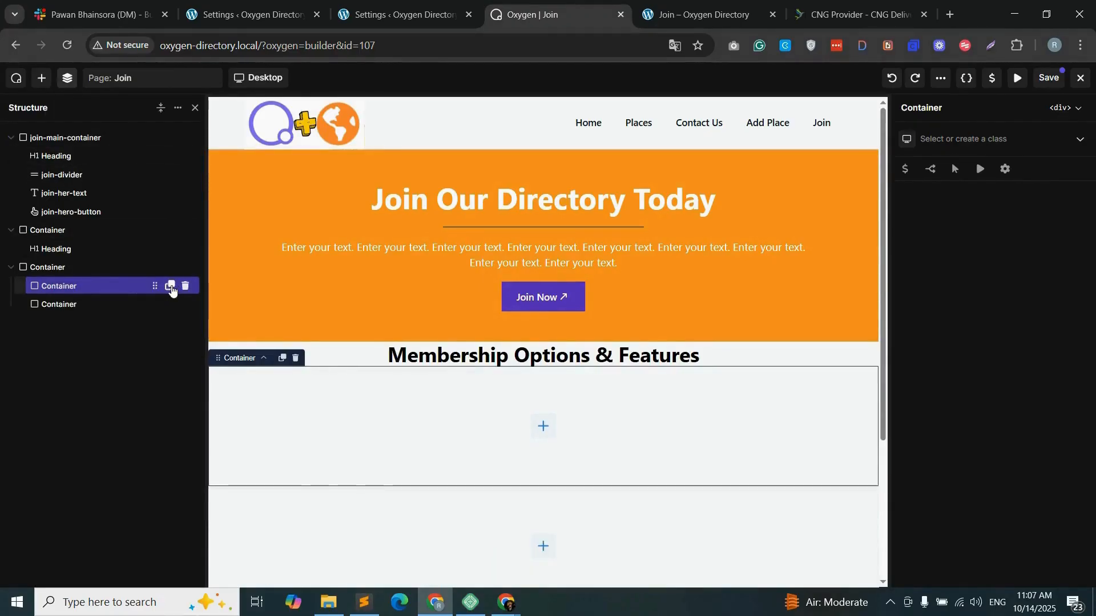
left_click(172, 291)
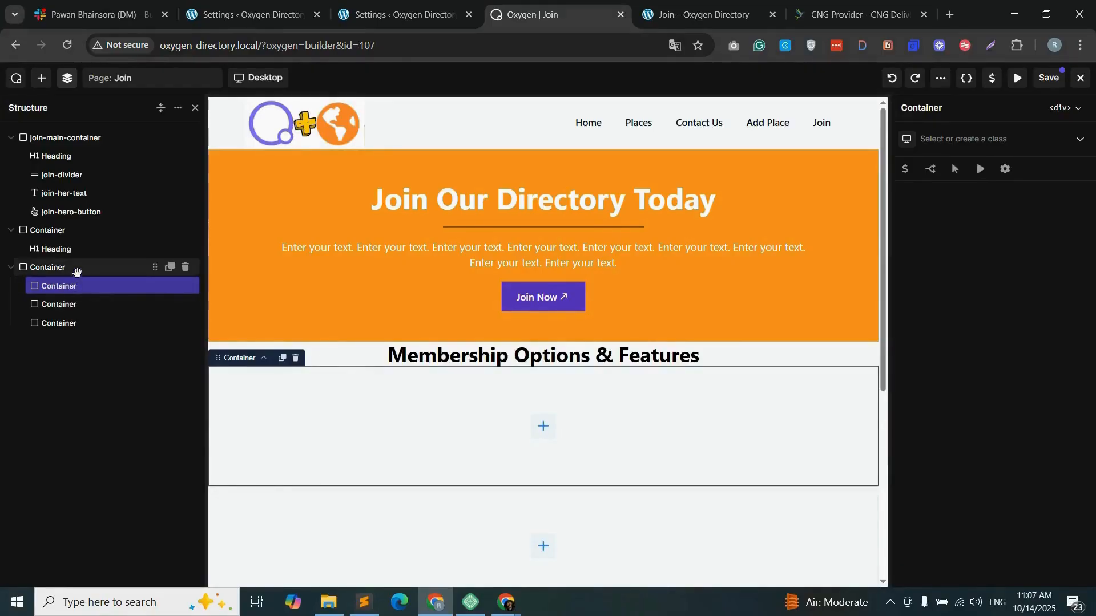
- Create the class pricing-container-main on the parent container that holds the three nested containers
left_click(97, 269)
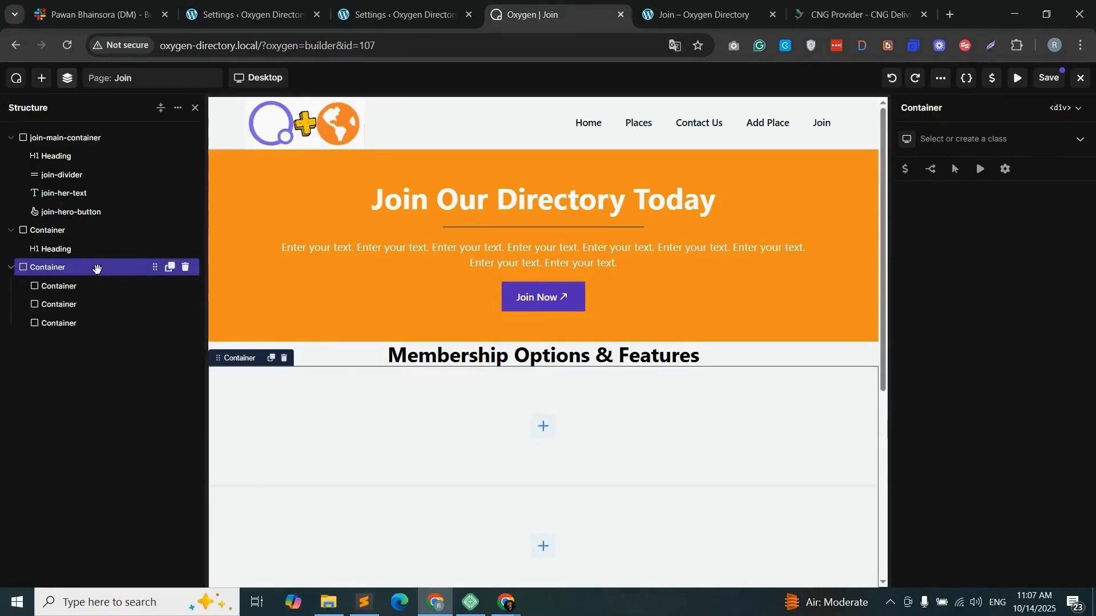
left_click(961, 139)
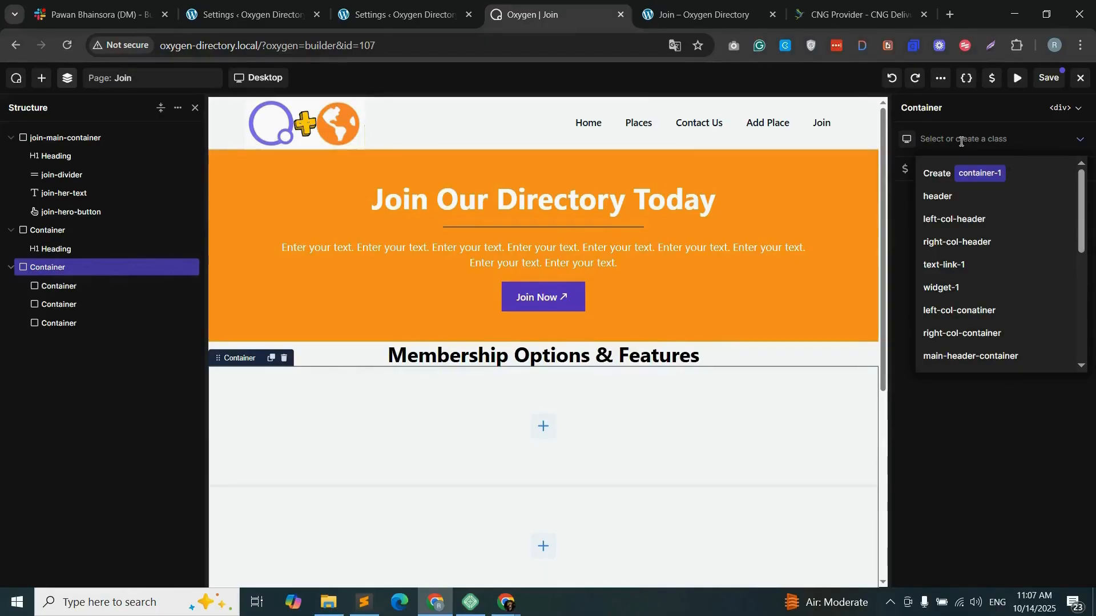
type("pricing-")
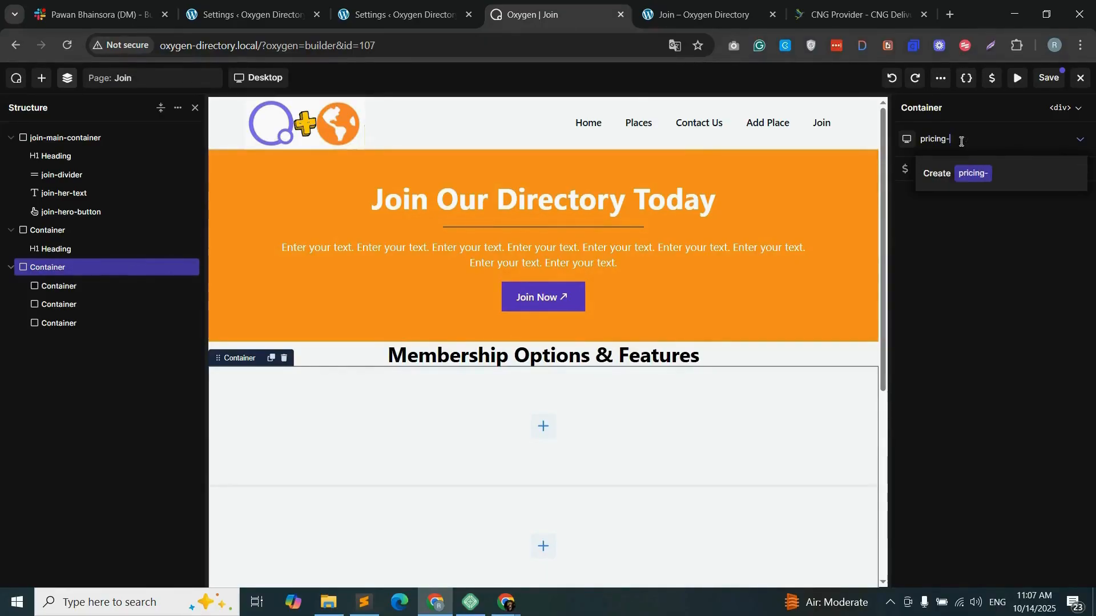
type("container")
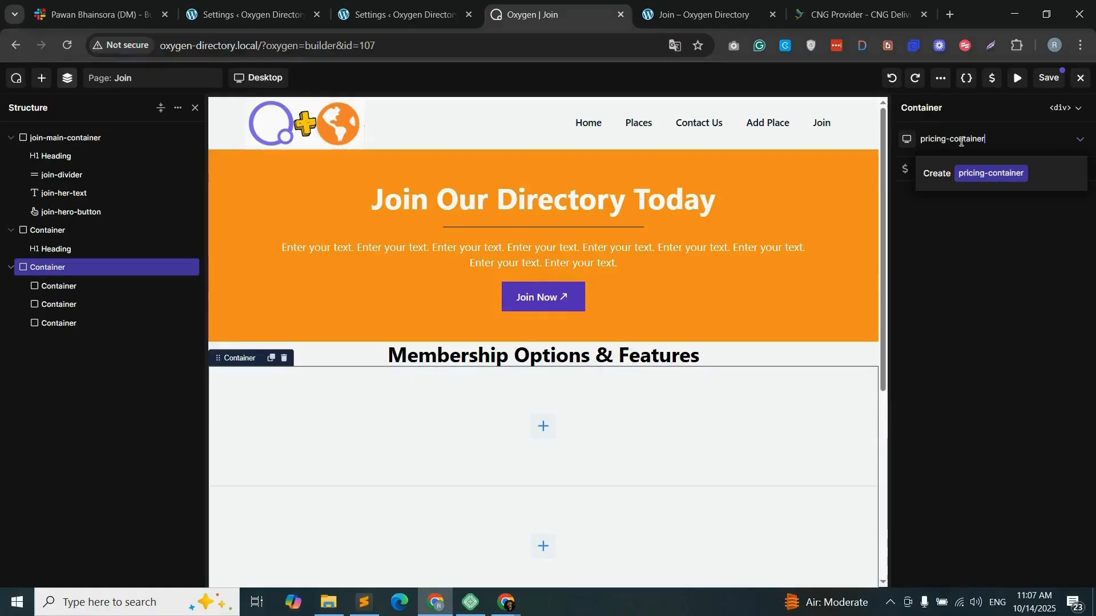
type("-main")
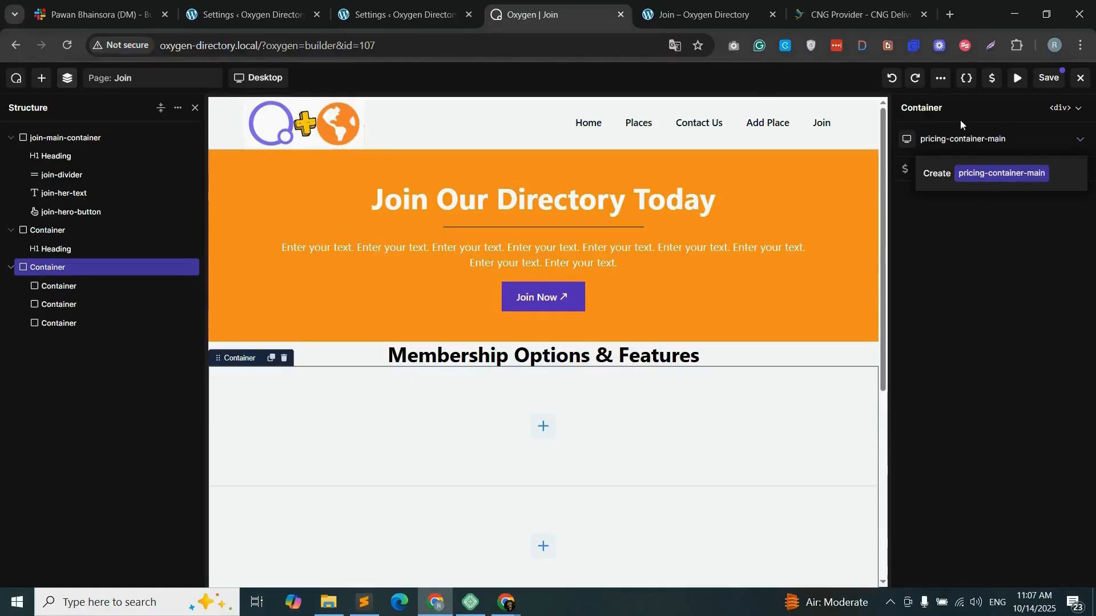
left_click(951, 173)
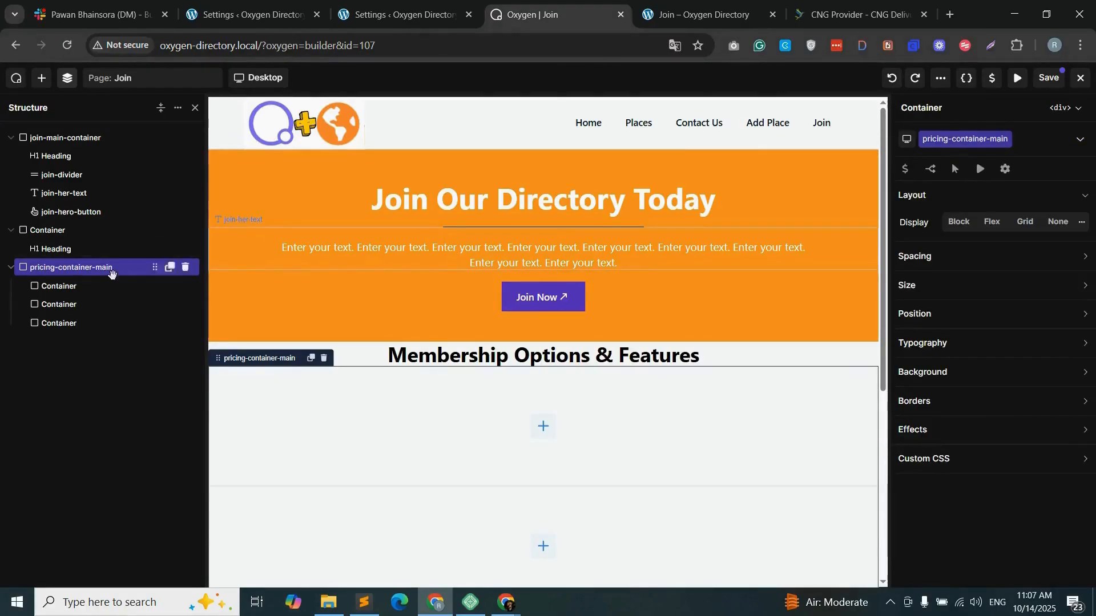
- Create the classes price-col-1, price-col-2 and price-col-3 on the three nested containers, in order
left_click(93, 289)
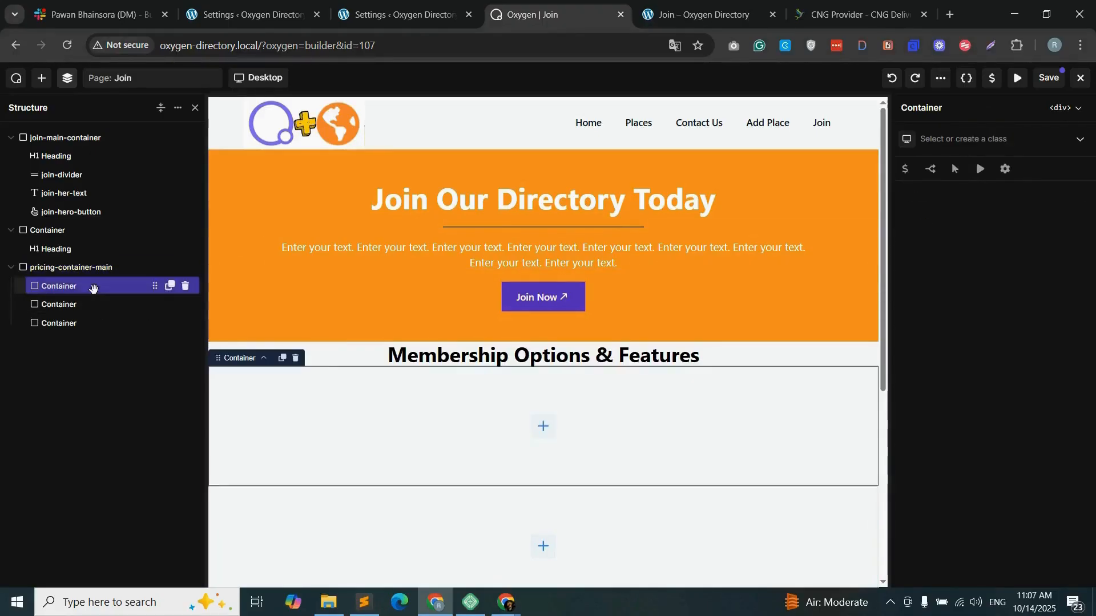
left_click(964, 139)
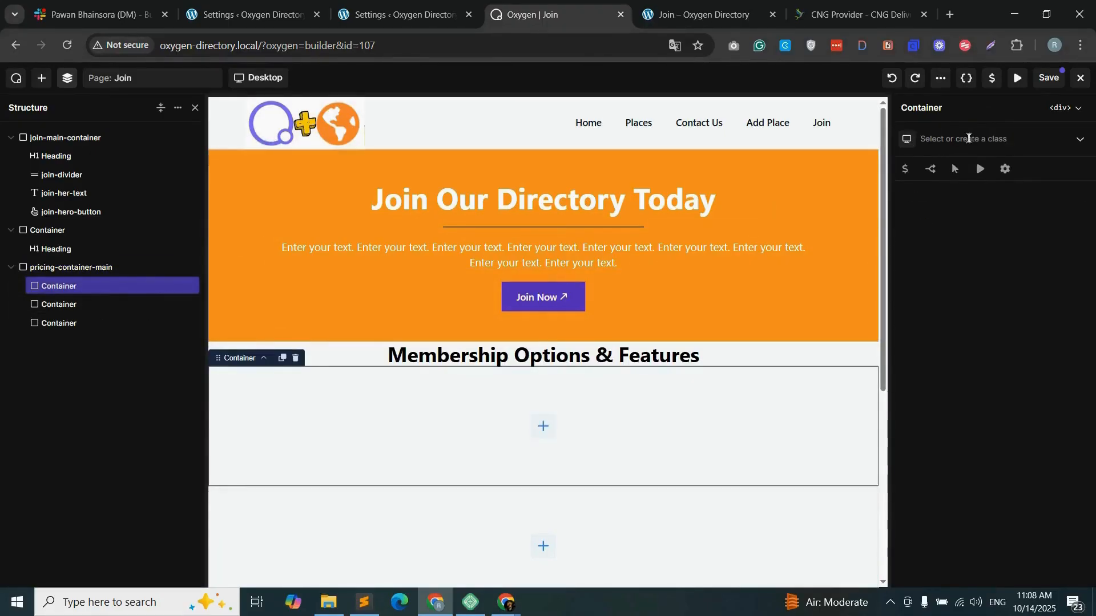
type("price-col-1")
left_click(951, 171)
left_click(59, 304)
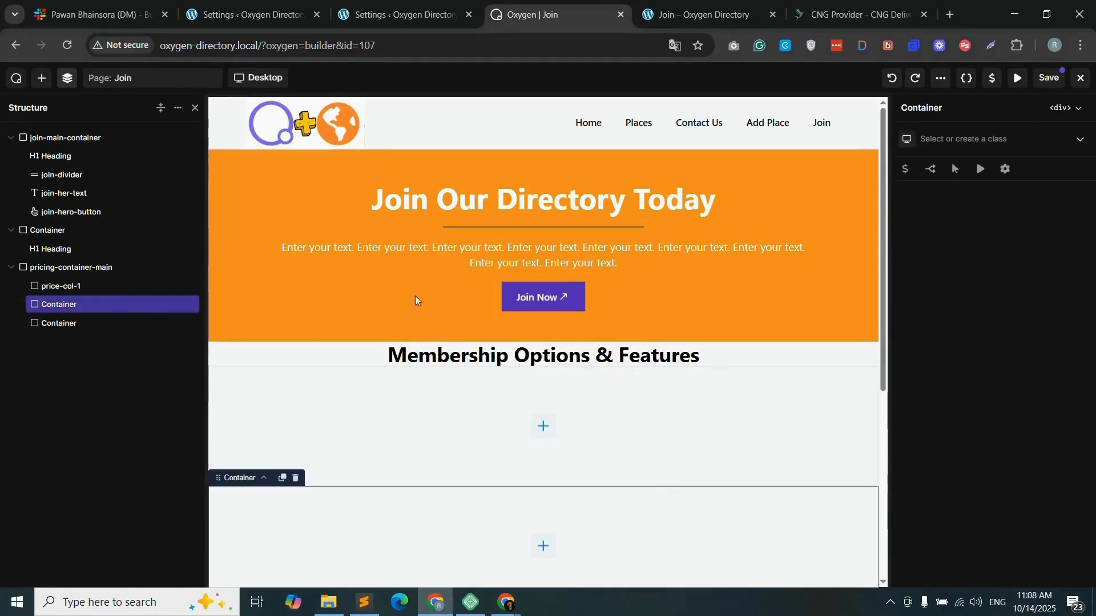
left_click(964, 139)
type("price-col-1")
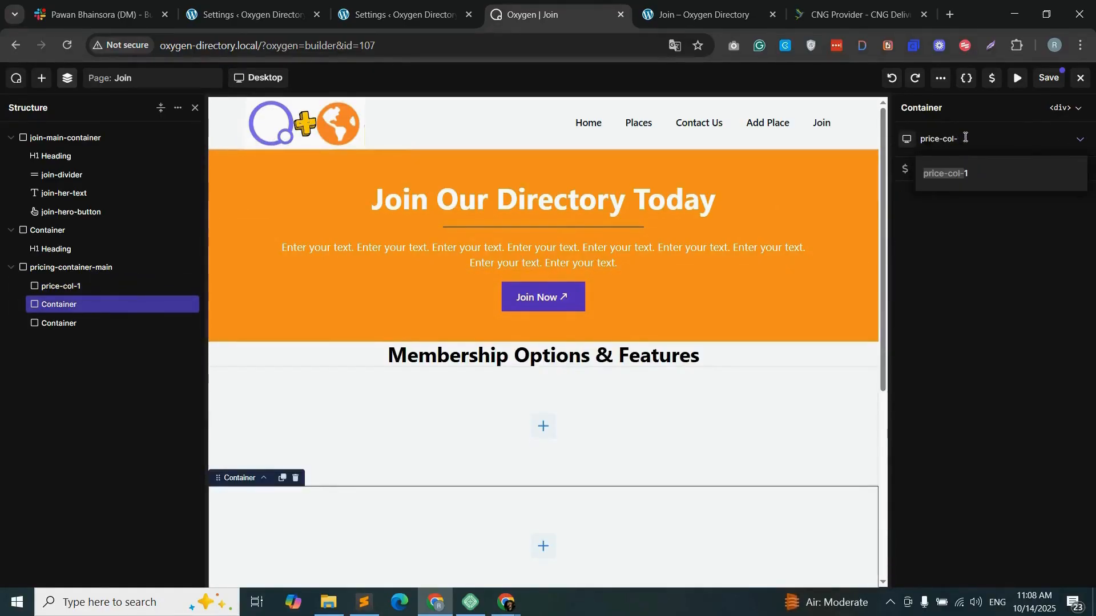
type("2")
left_click(971, 171)
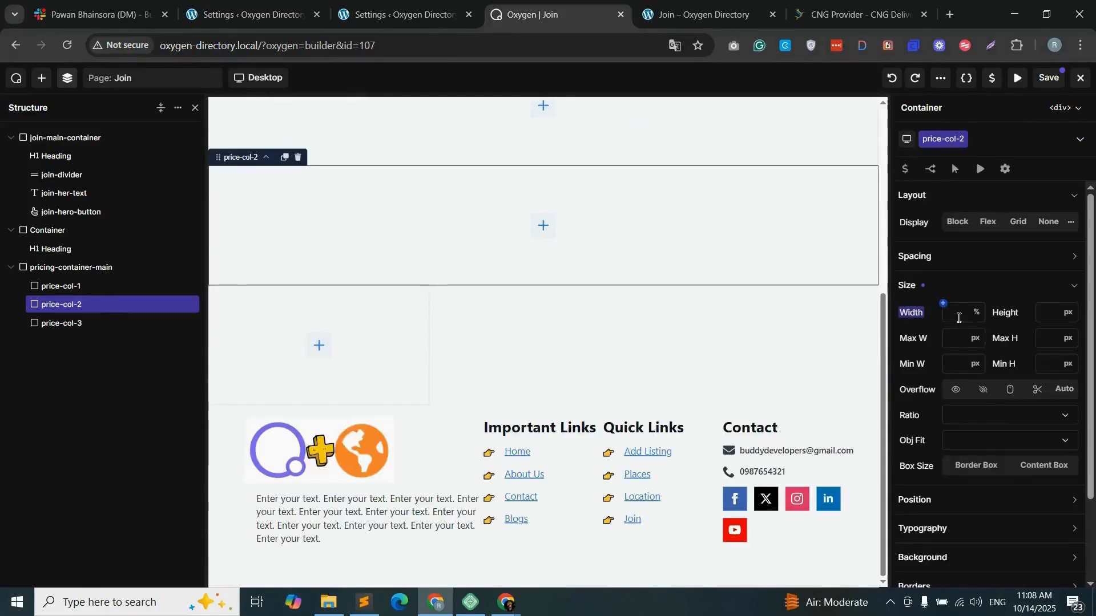
- Set the width of the price-col-2 and price-col-1 containers to 33%
type("33")
left_click(194, 280)
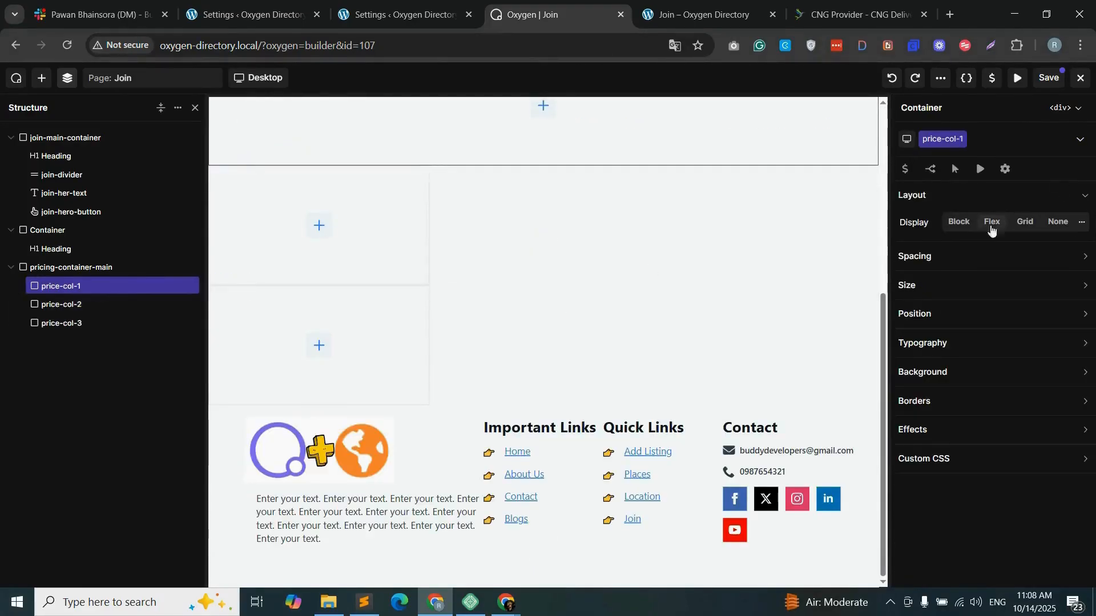
left_click(951, 259)
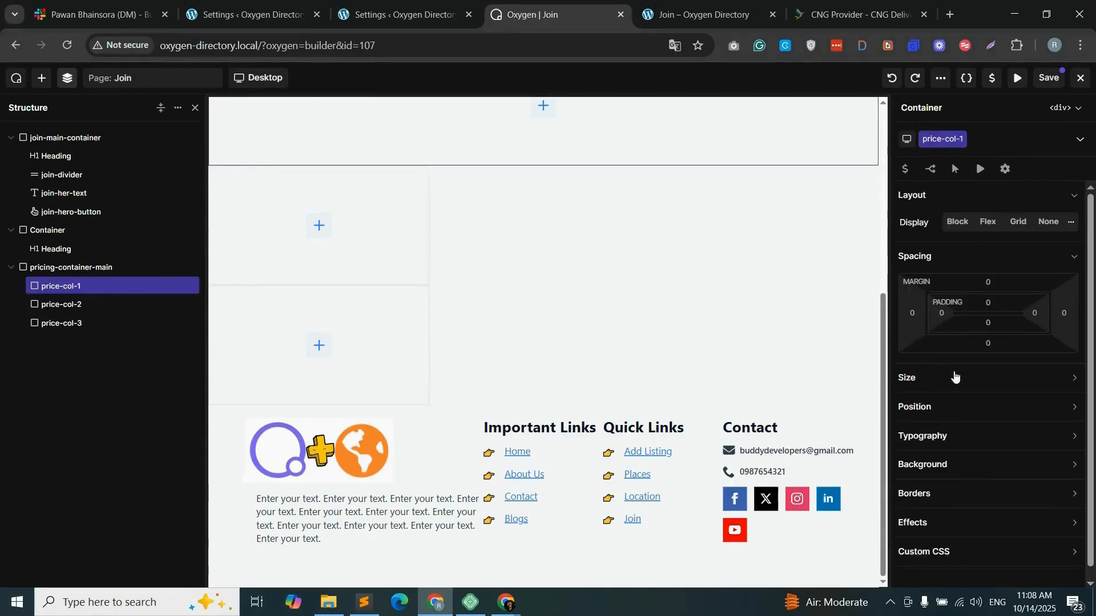
left_click(955, 377)
left_click(977, 406)
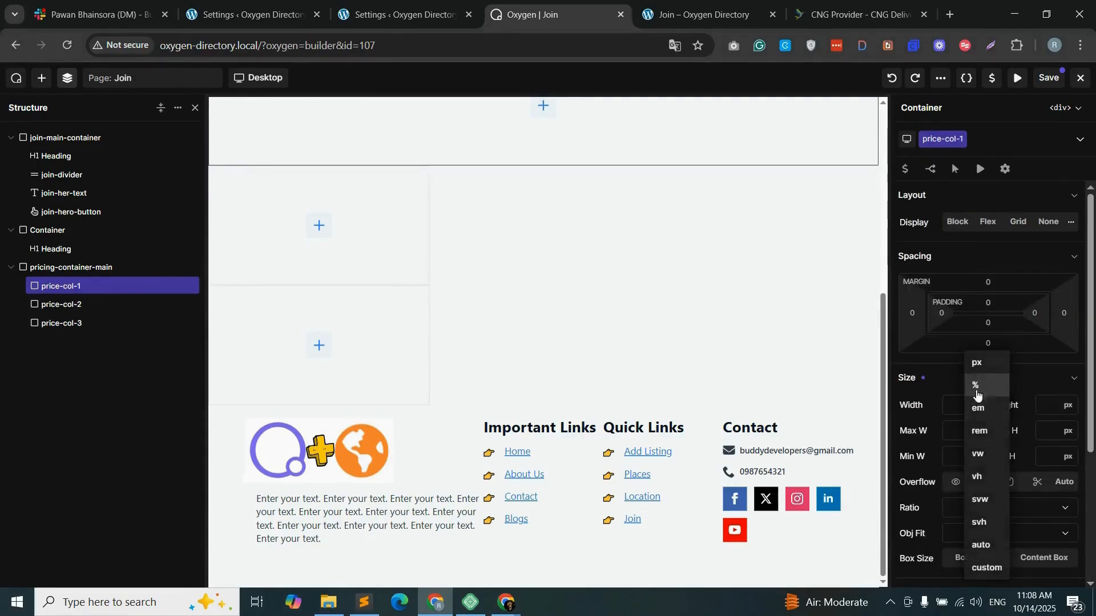
left_click(977, 387)
type("33")
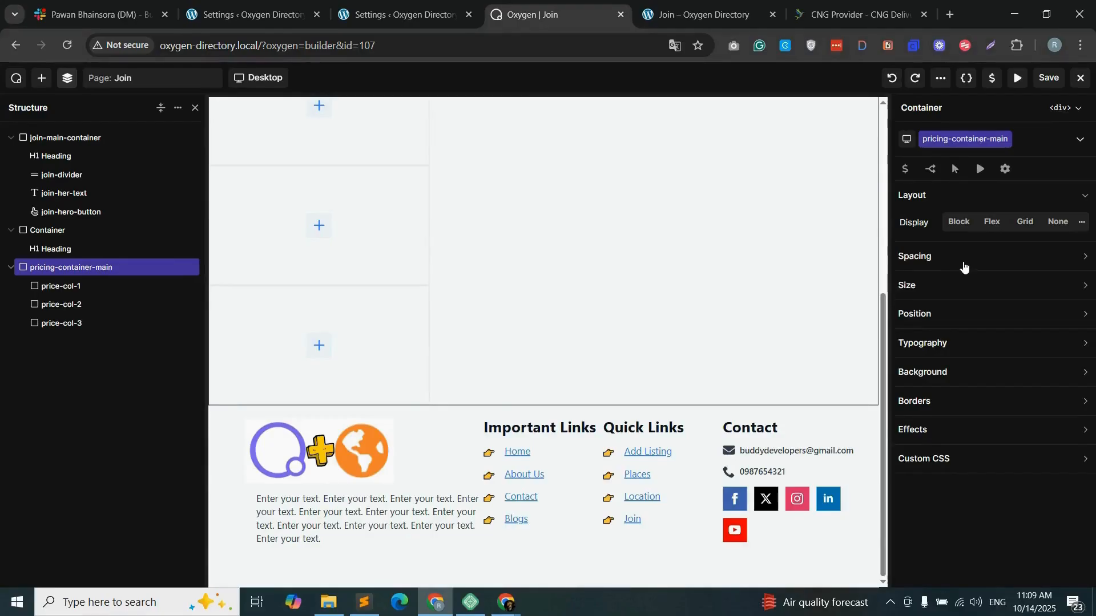
- Set the width of pricing-container-main to 100%
left_click(958, 288)
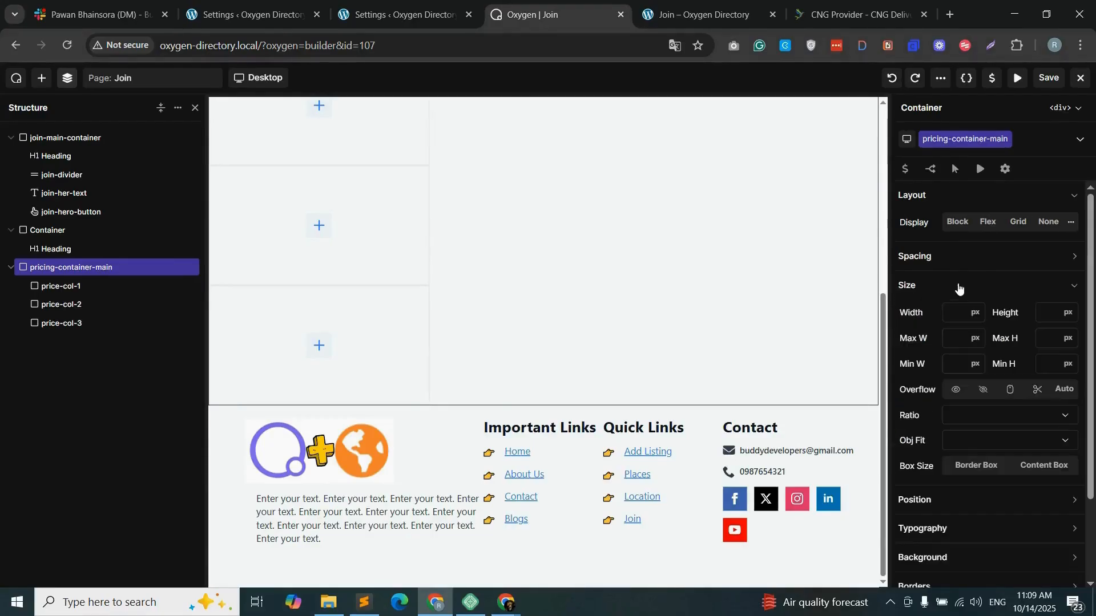
left_click(976, 313)
left_click(977, 357)
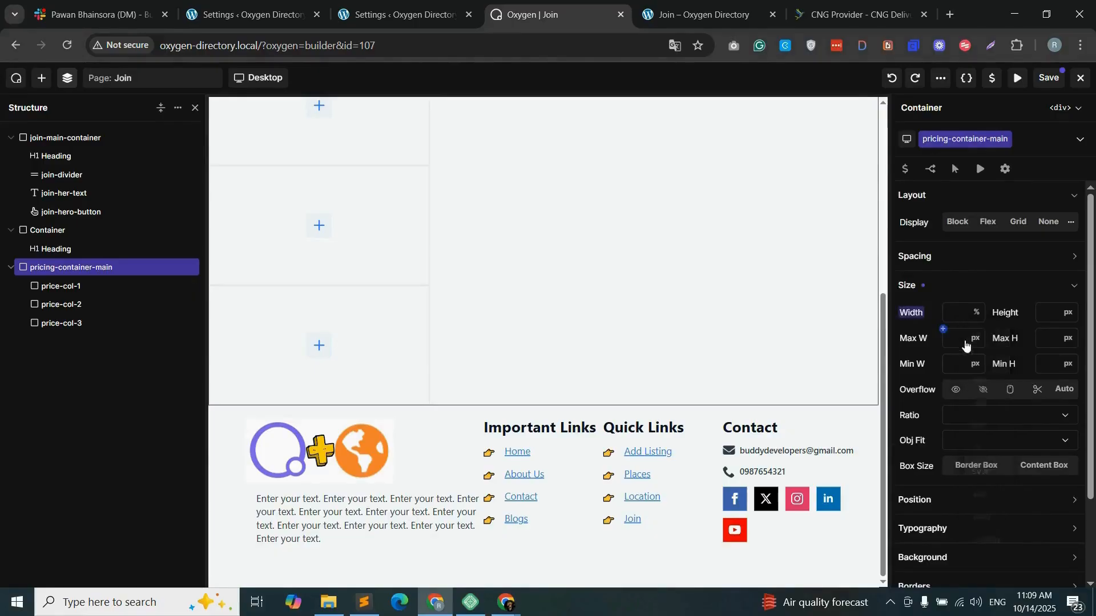
left_click(957, 313)
type("100")
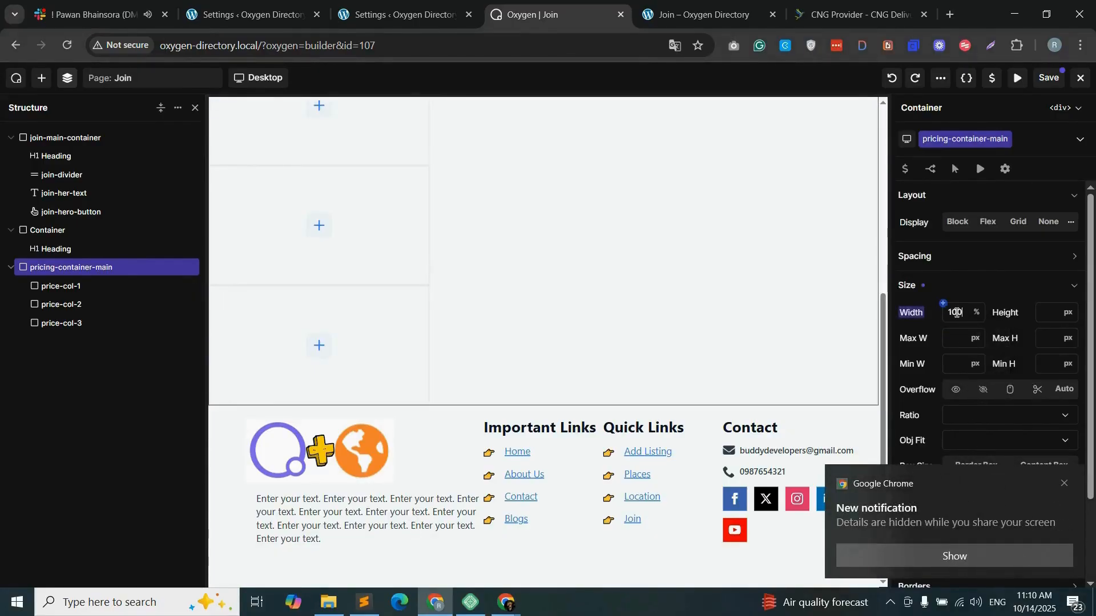
- Lay out pricing-container-main as a flex row with its content centred on both the X and Y axes
left_click(987, 222)
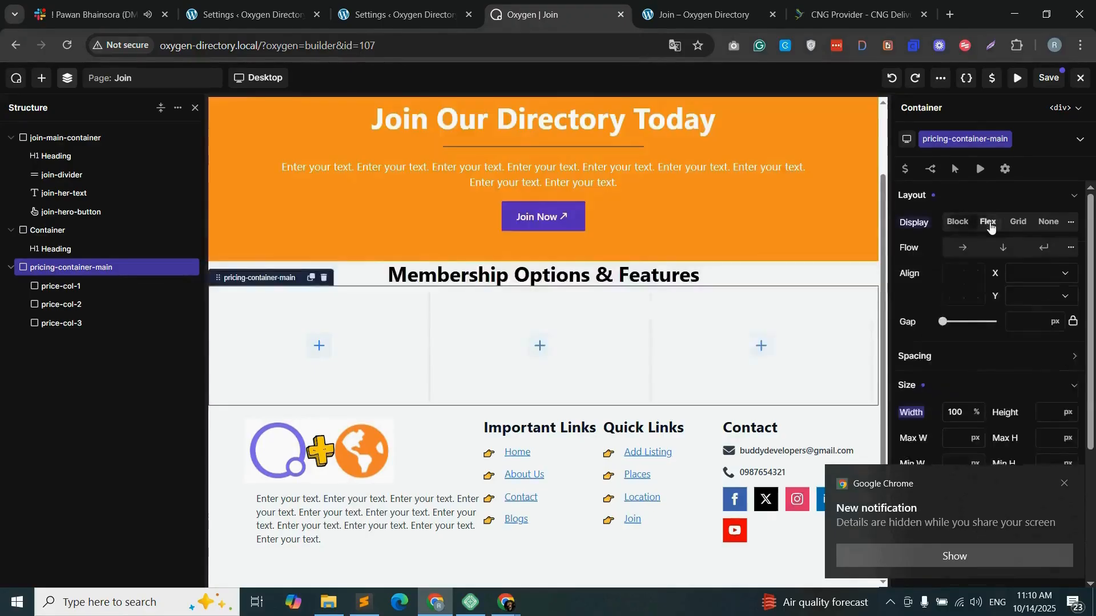
left_click(963, 249)
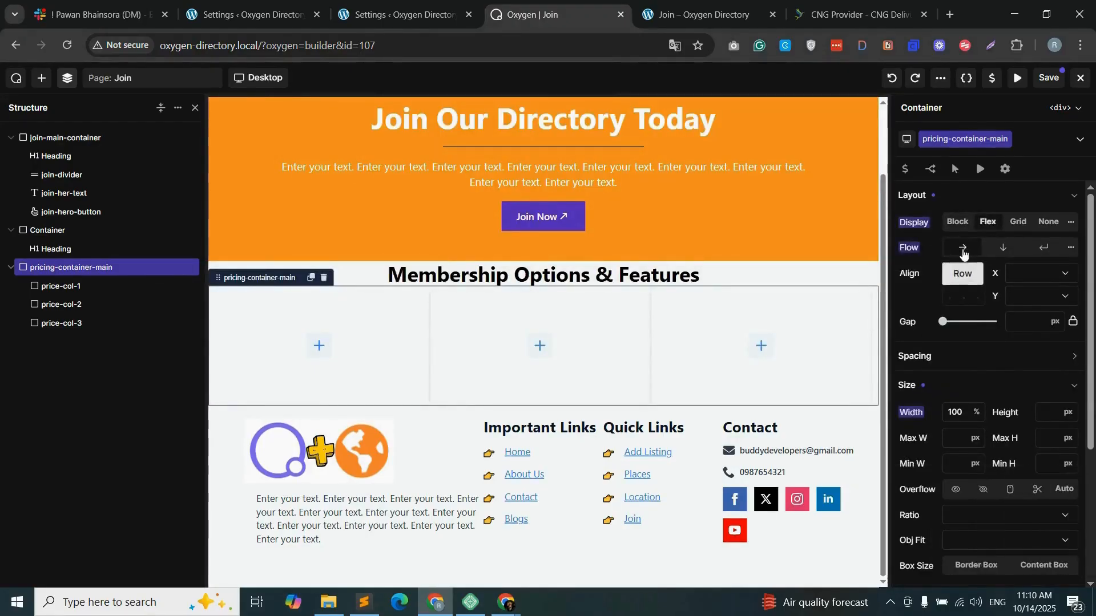
left_click(1049, 275)
left_click(1035, 305)
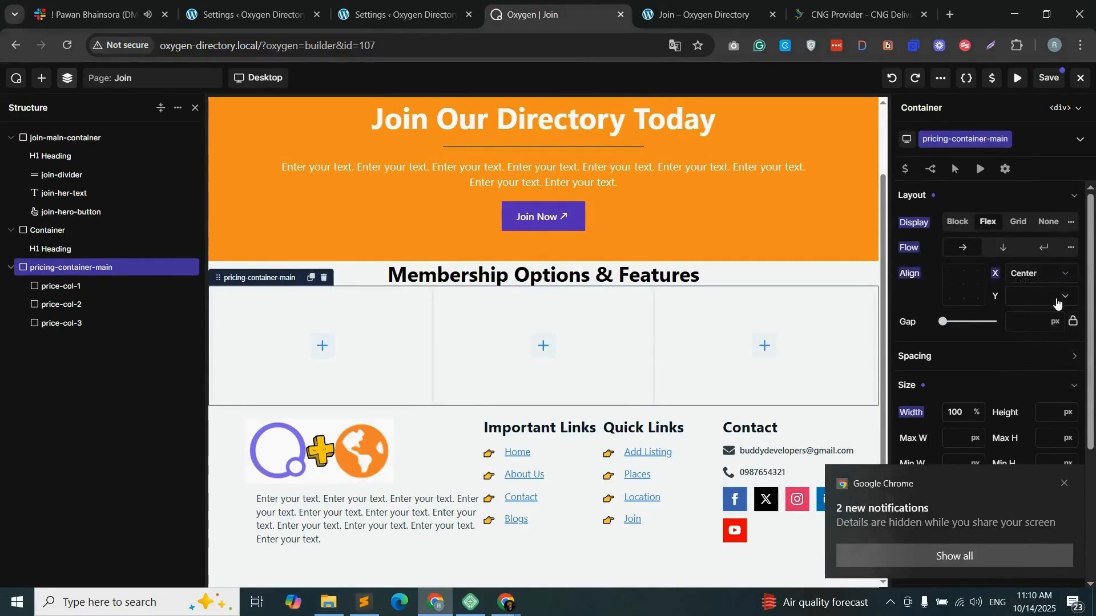
left_click(1056, 303)
left_click(1032, 325)
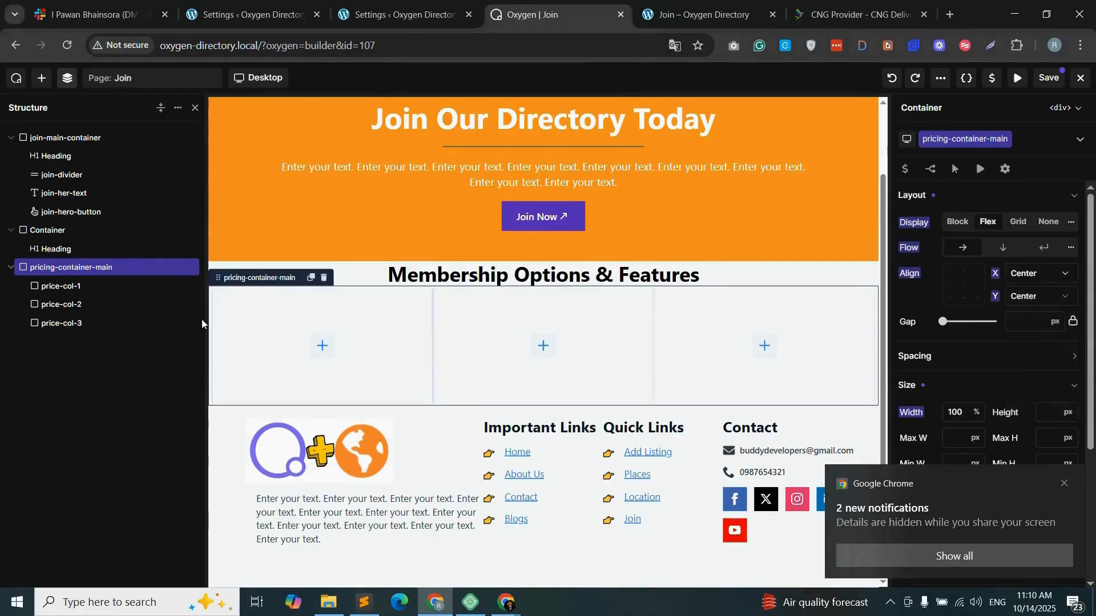
- Find the Pricing Table element and add it to the price-col-1 container
left_click(320, 347)
left_click_drag(44, 203, 327, 319)
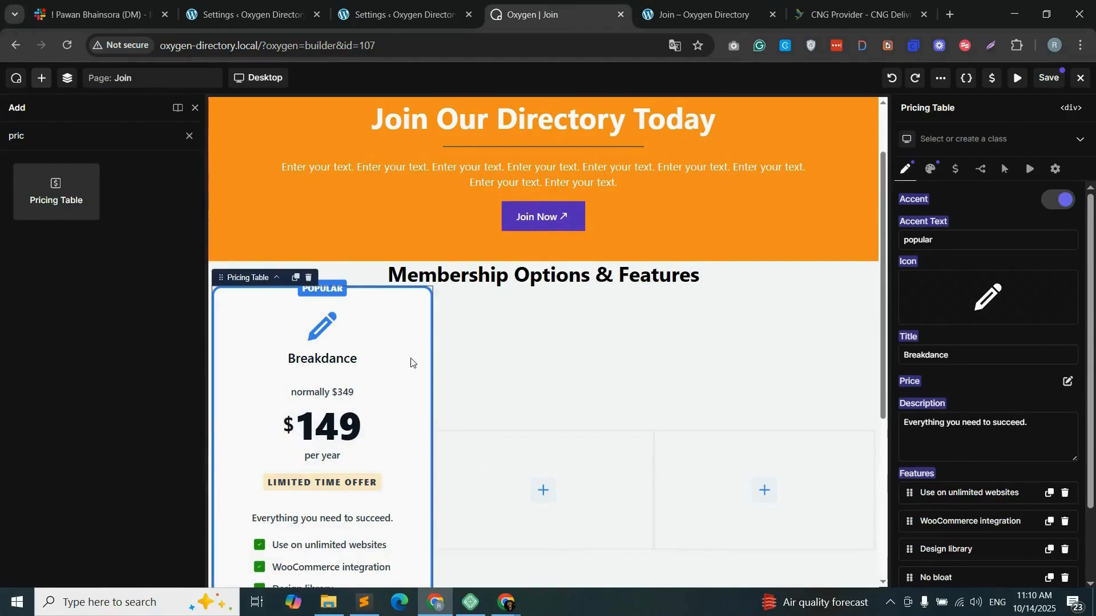
- Set the pricing table's accent text and title to FREE and its icon to angles down
scroll(410, 359, "down", 2)
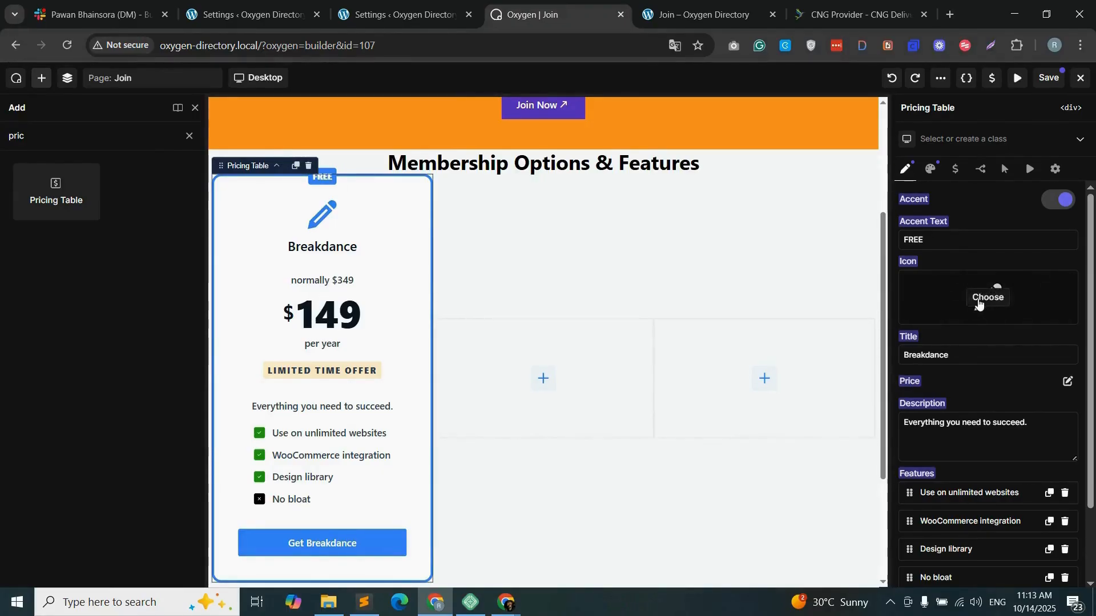
left_click(982, 301)
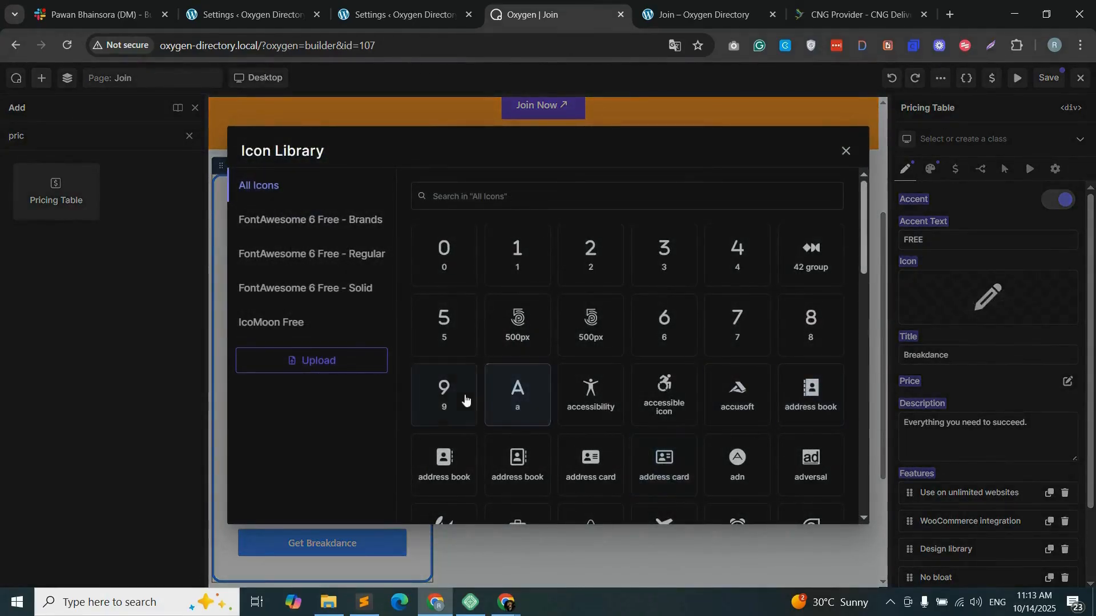
scroll(652, 416, "down", 10)
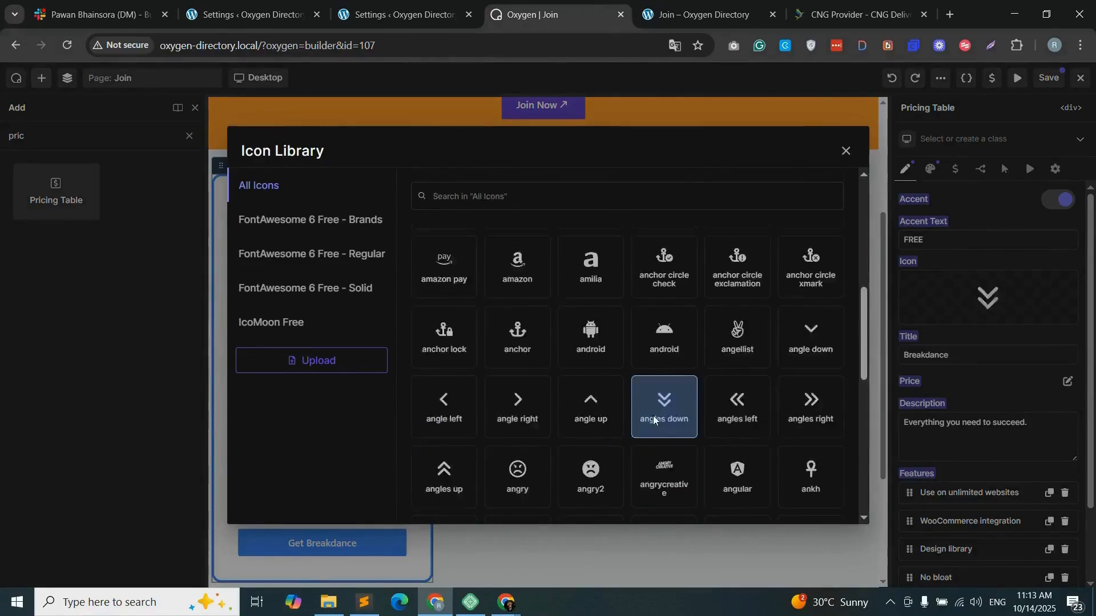
left_click(653, 416)
double_click(929, 355)
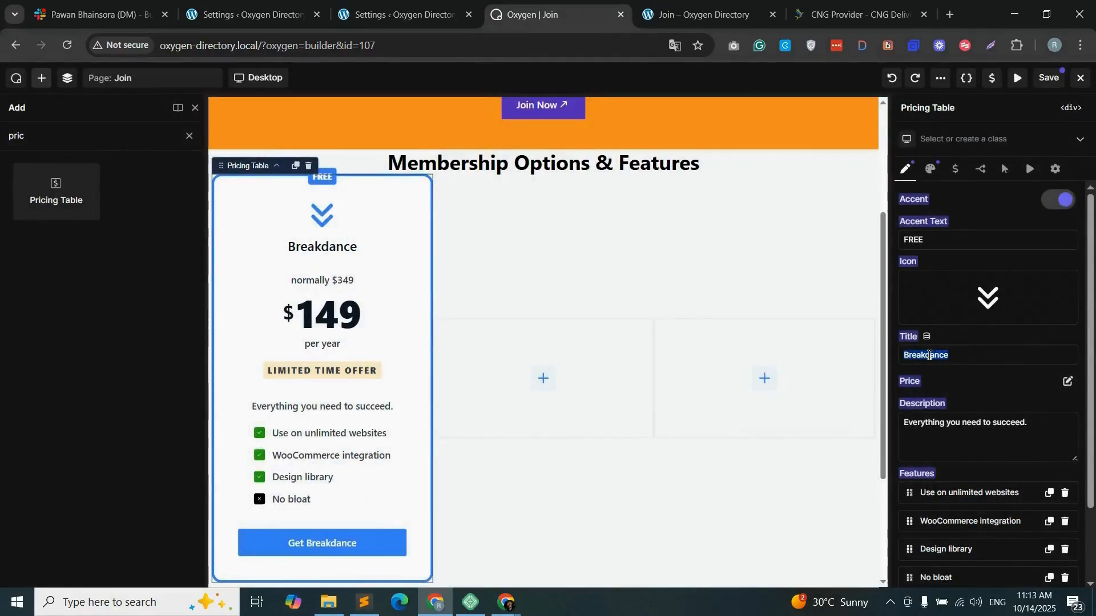
type("FREE")
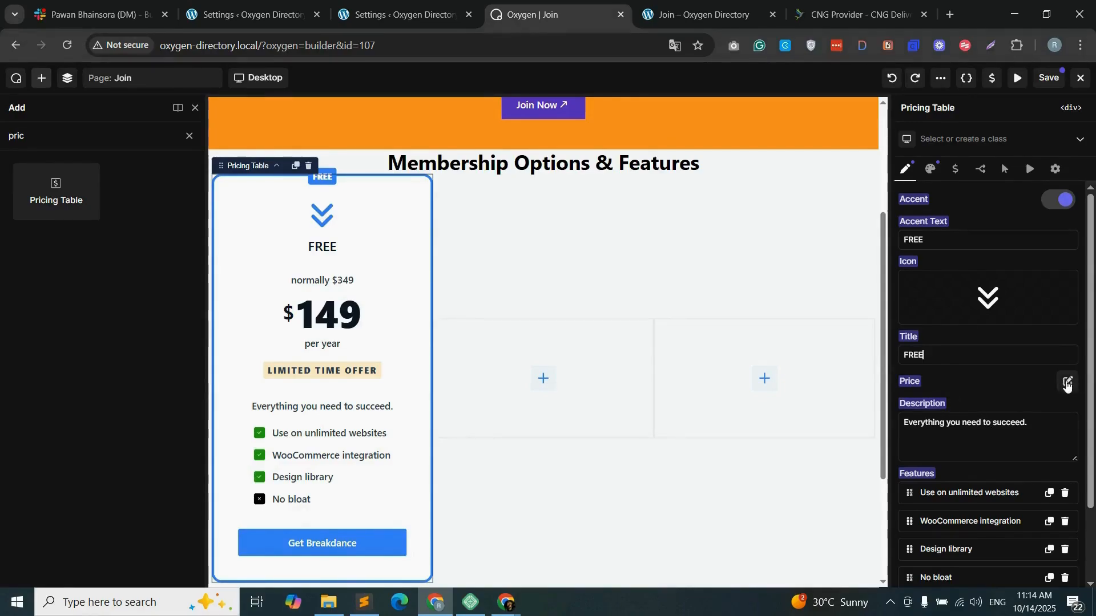
- Set the FREE pricing table's price amount to 00 and its period text to "Per year"
left_click(1067, 385)
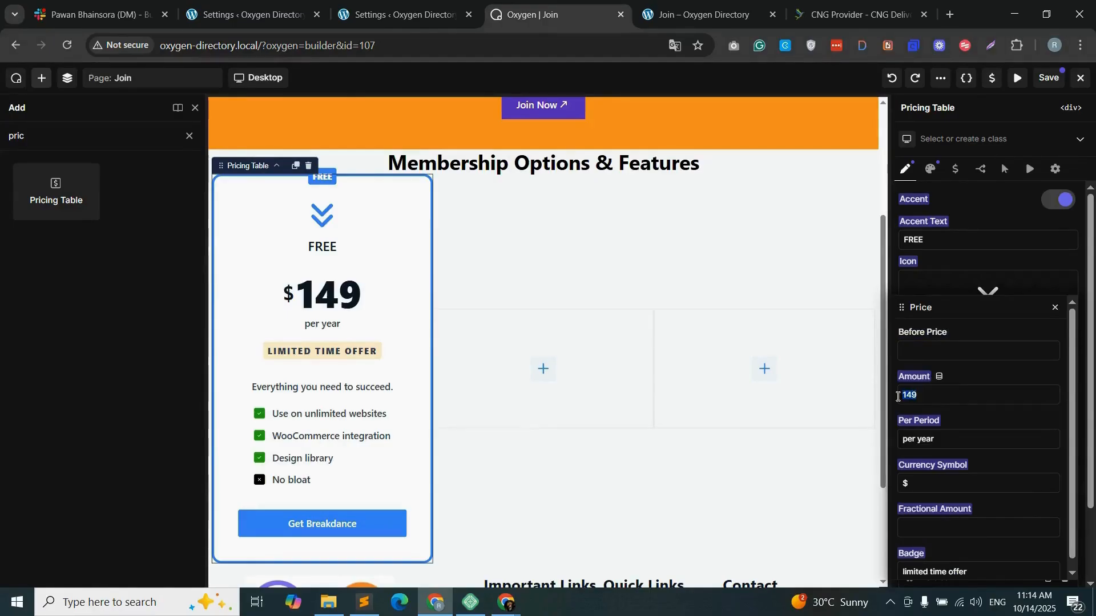
double_click(898, 395)
type("00")
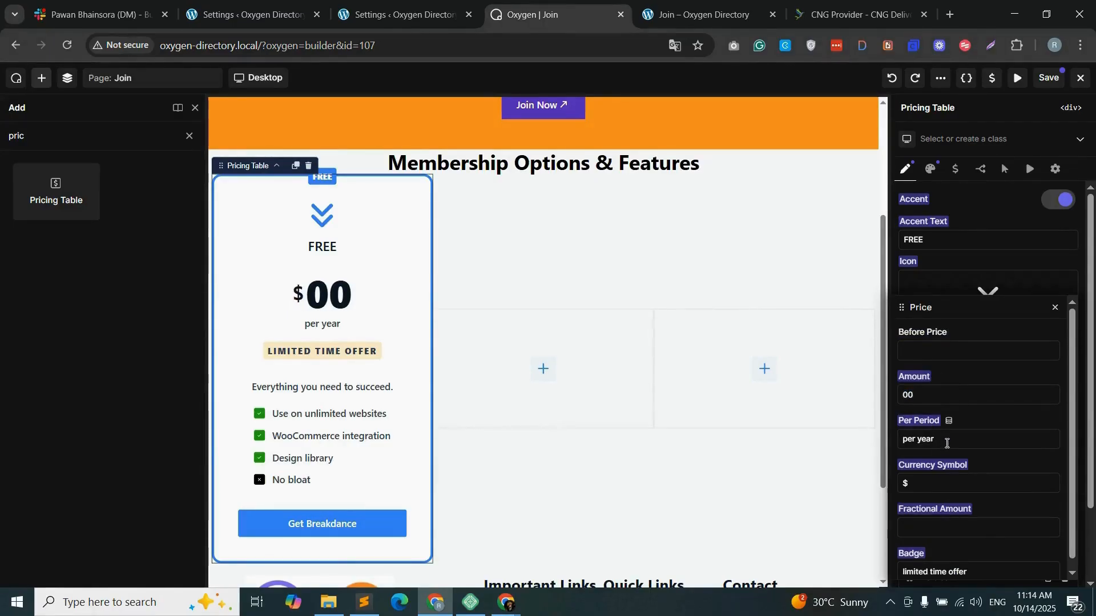
left_click(910, 439)
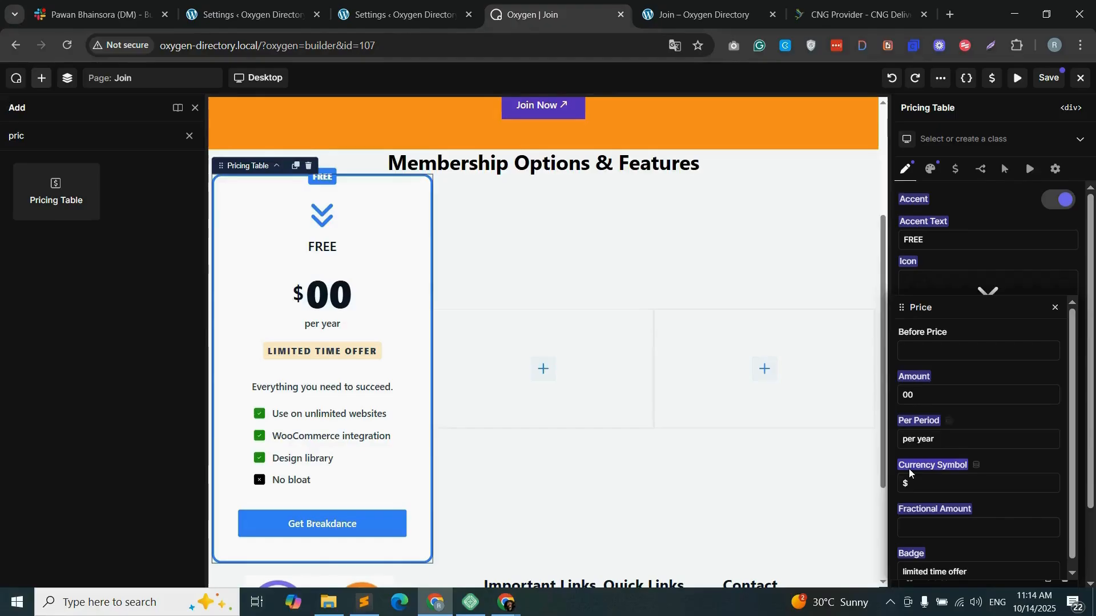
key("BackSpace")
type("p")
key("BackSpace")
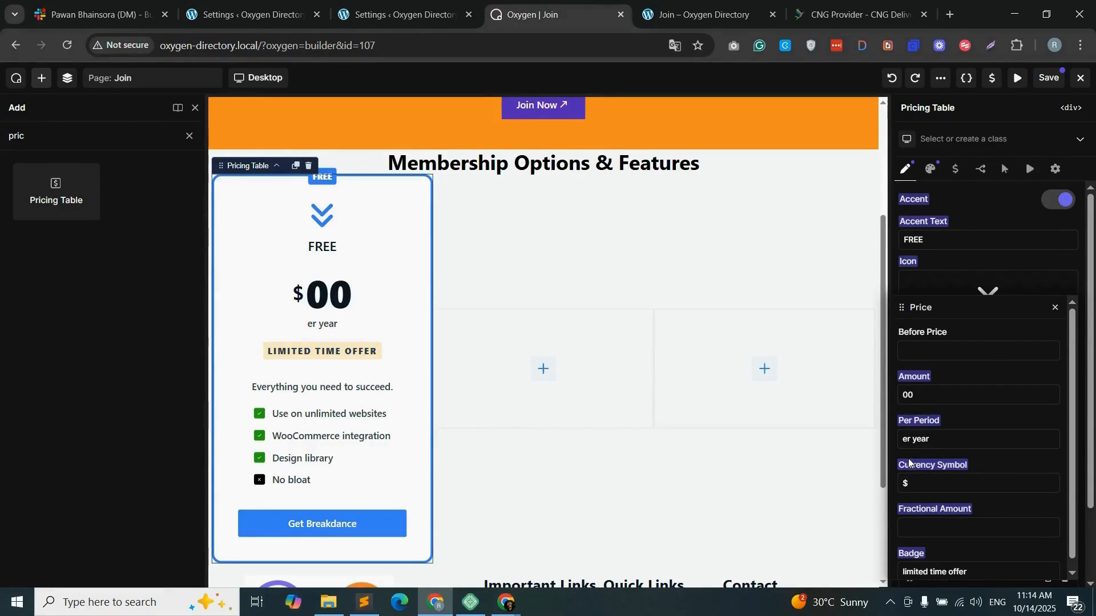
type("P")
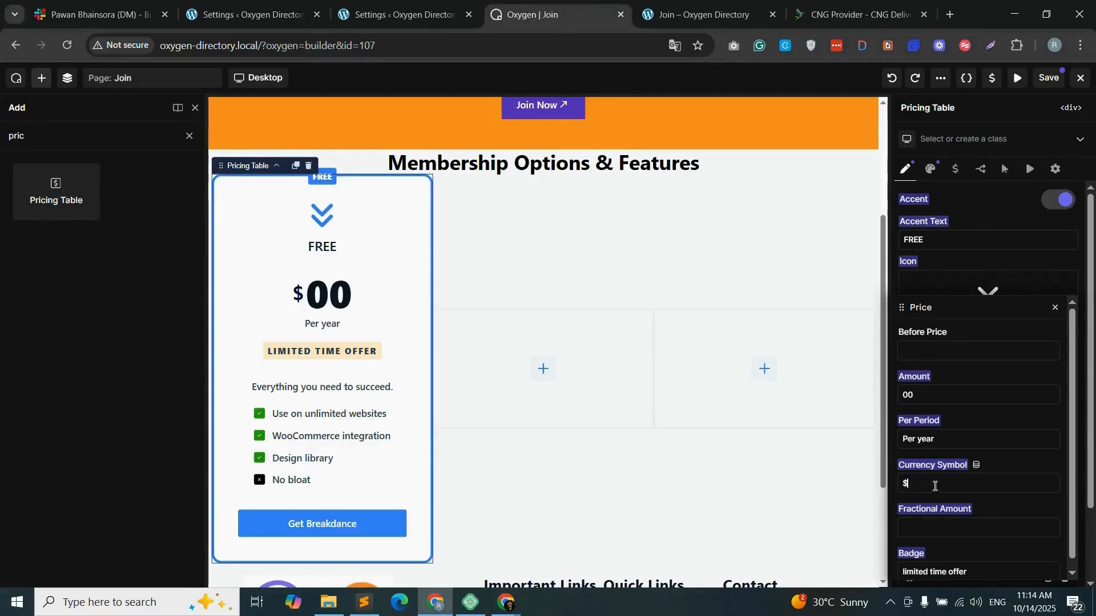
scroll(930, 485, "down", 1)
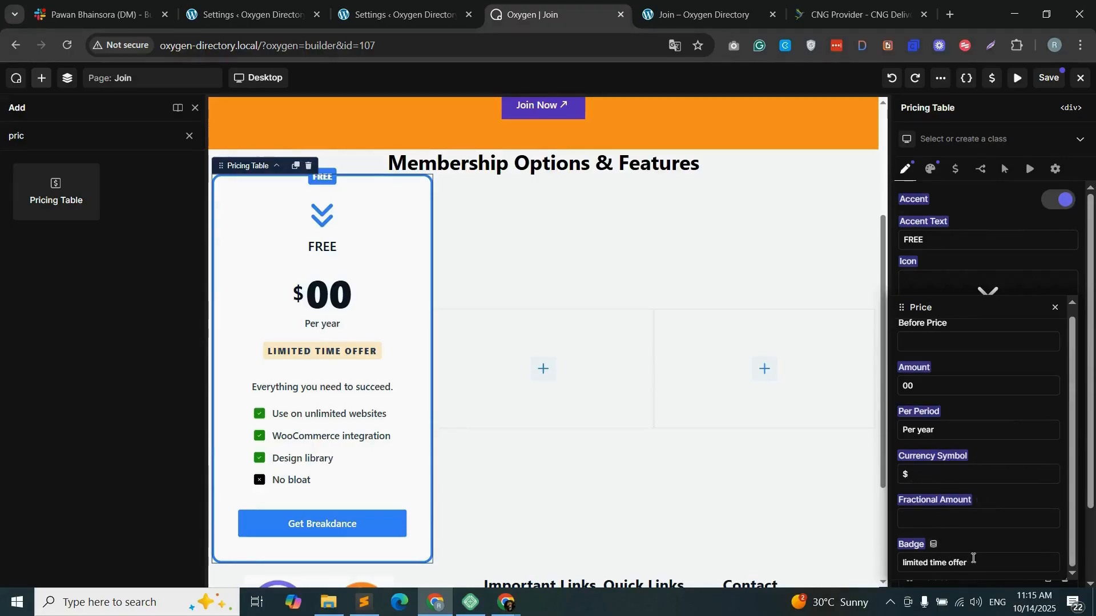
- Delete the "No bloat" feature from the FREE pricing table and change its first feature to "3 Images added"
scroll(972, 555, "down", 2)
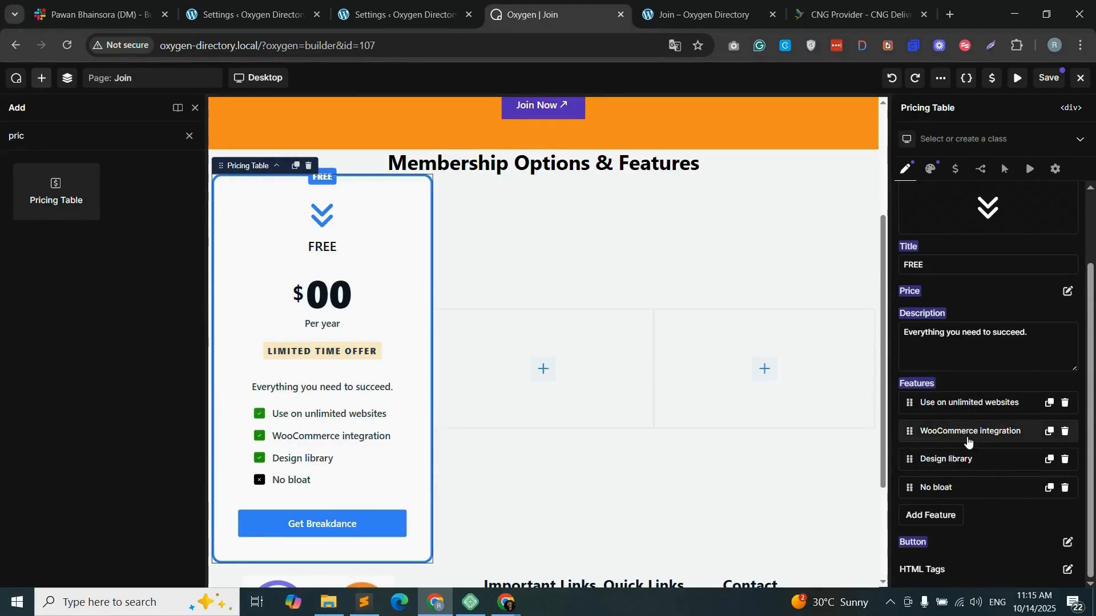
left_click(1065, 488)
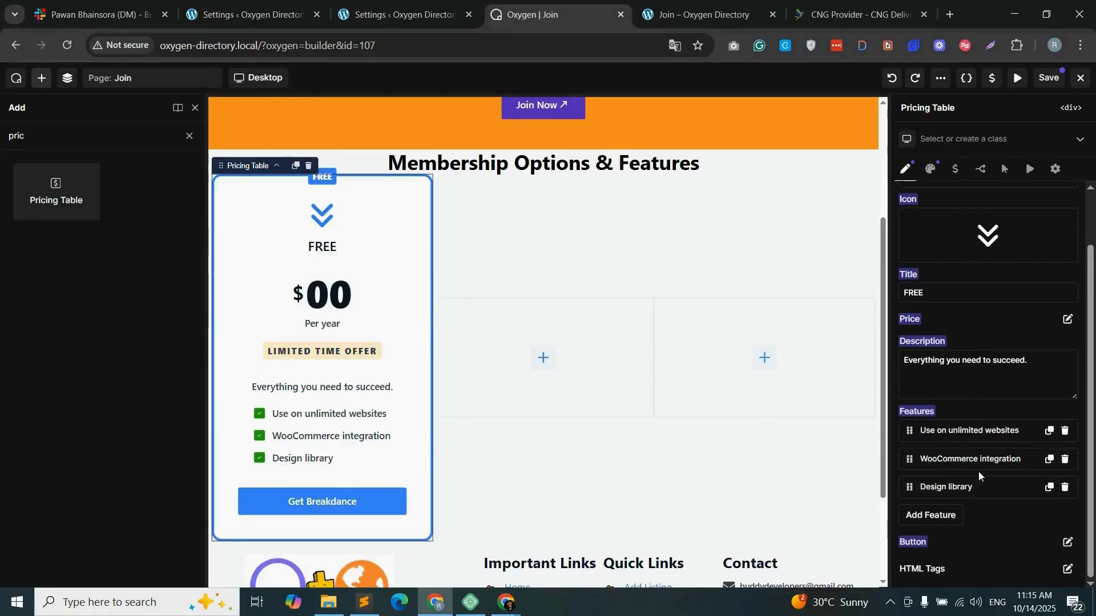
left_click(970, 430)
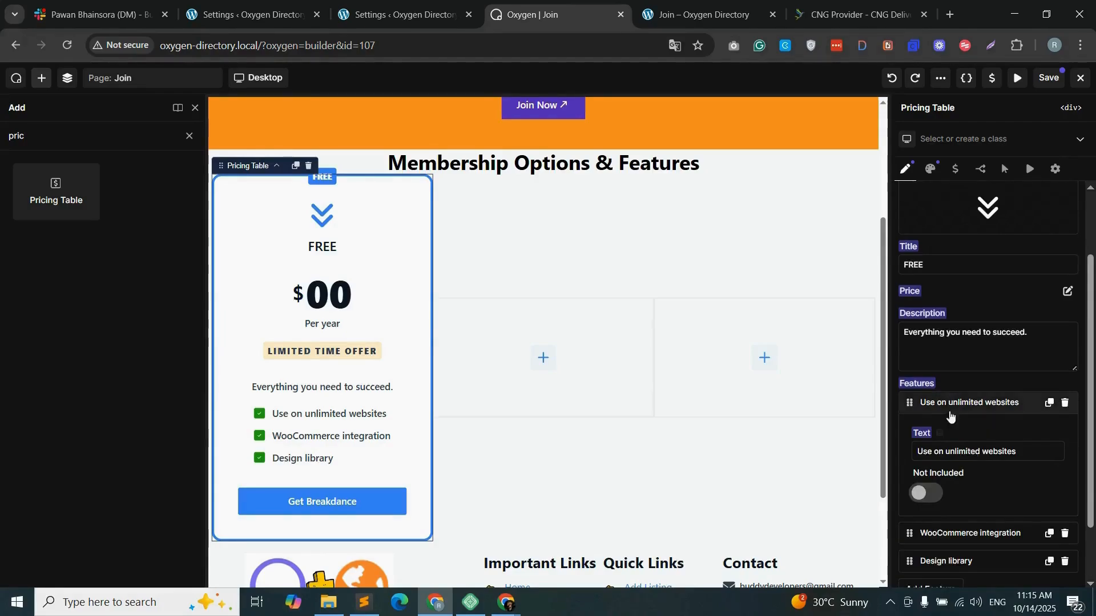
triple_click(953, 452)
type("3 Images")
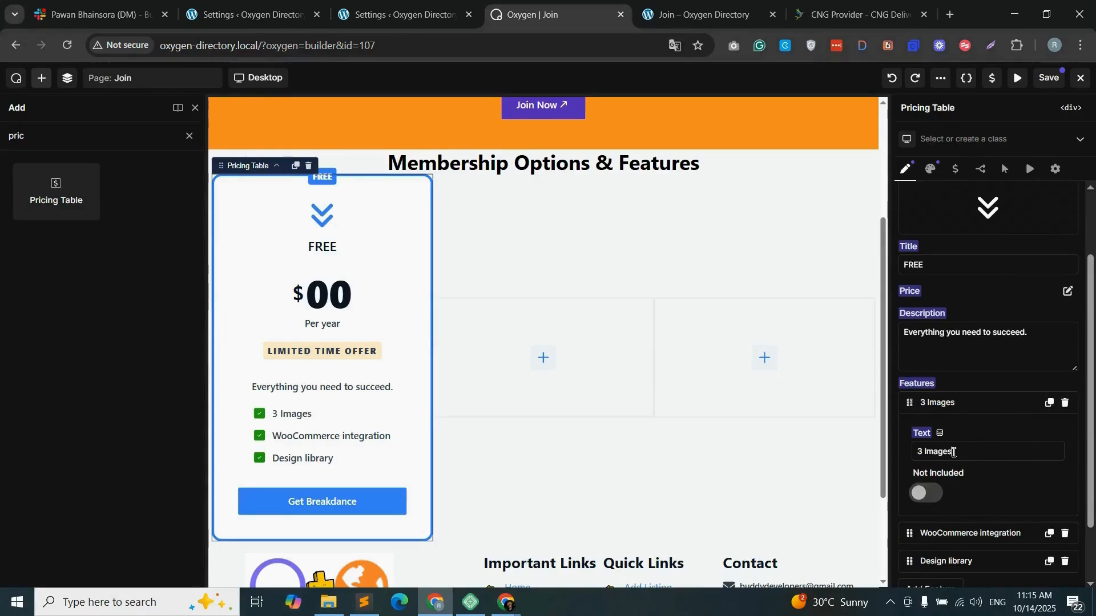
type(" added")
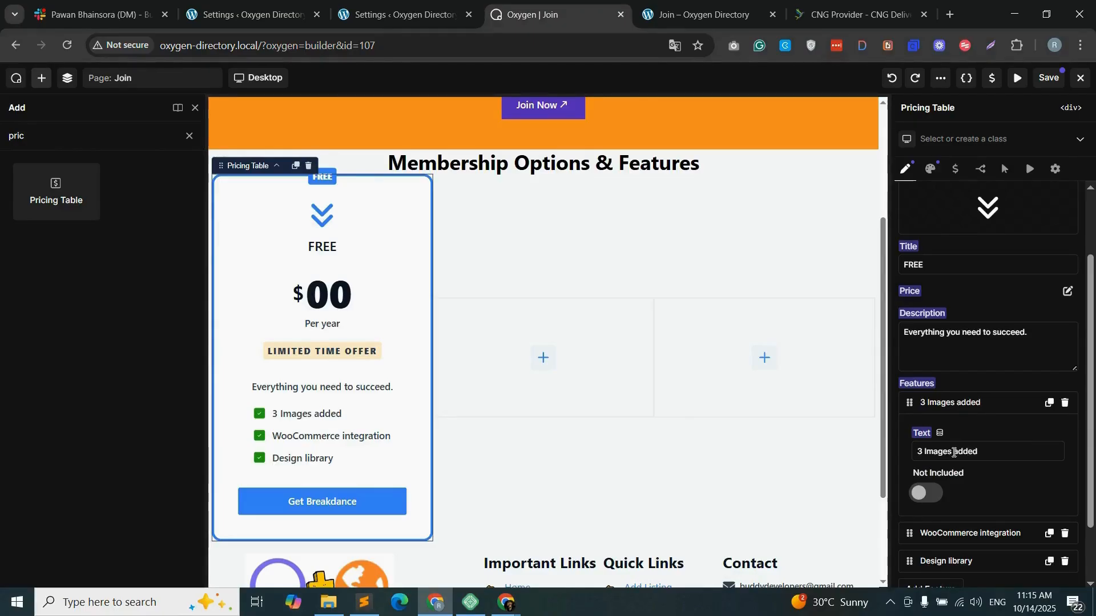
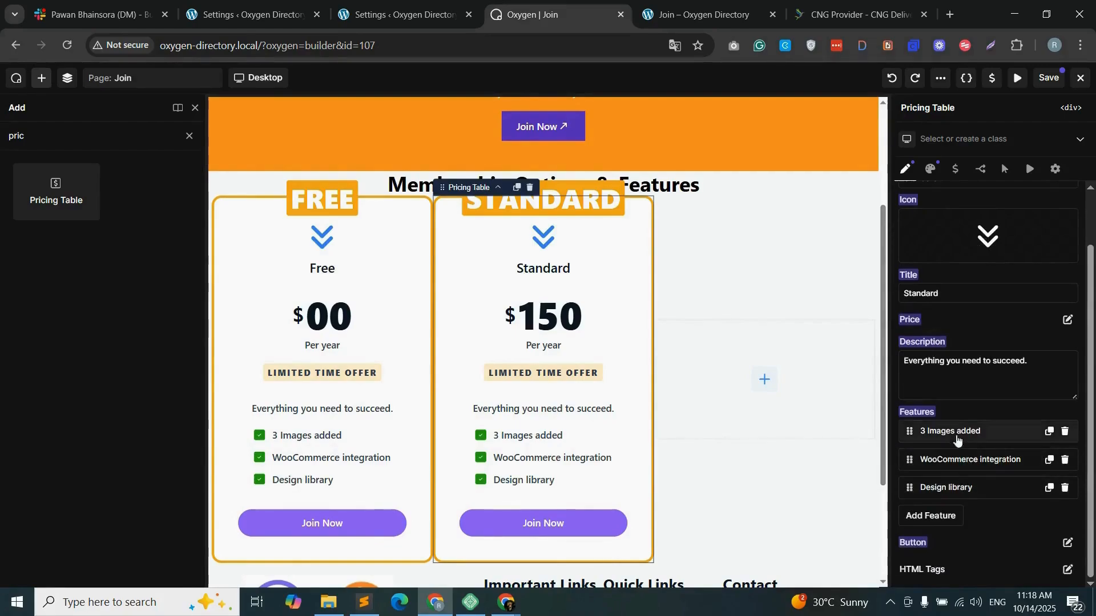
- Change the Standard pricing table's first two features to "10 Images added" and "10 categories added"
left_click(975, 432)
double_click(920, 480)
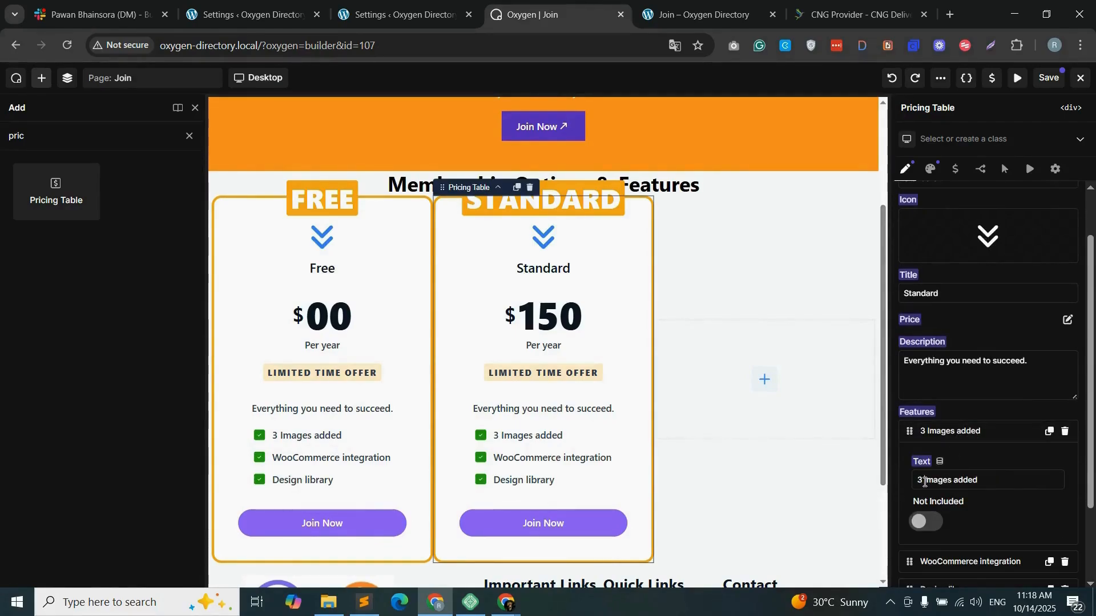
type("10")
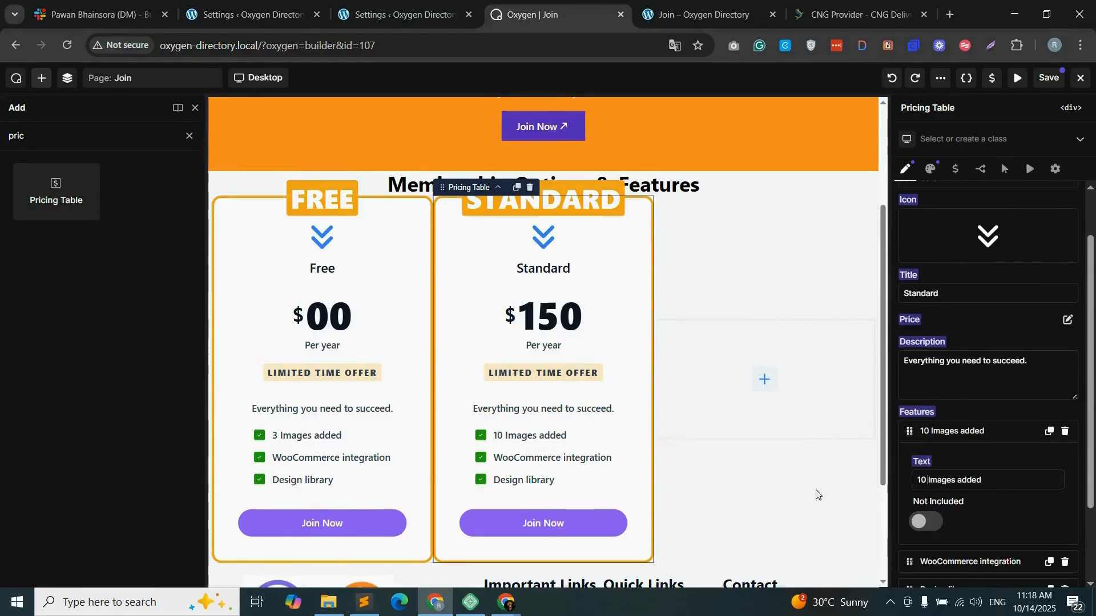
scroll(996, 496, "down", 2)
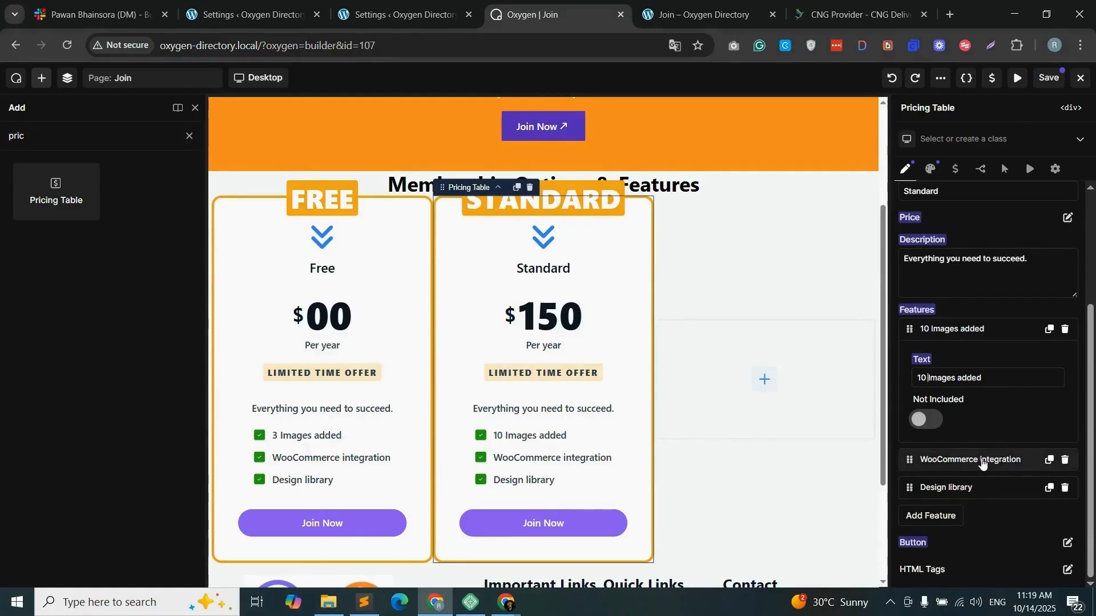
left_click(980, 460)
triple_click(944, 406)
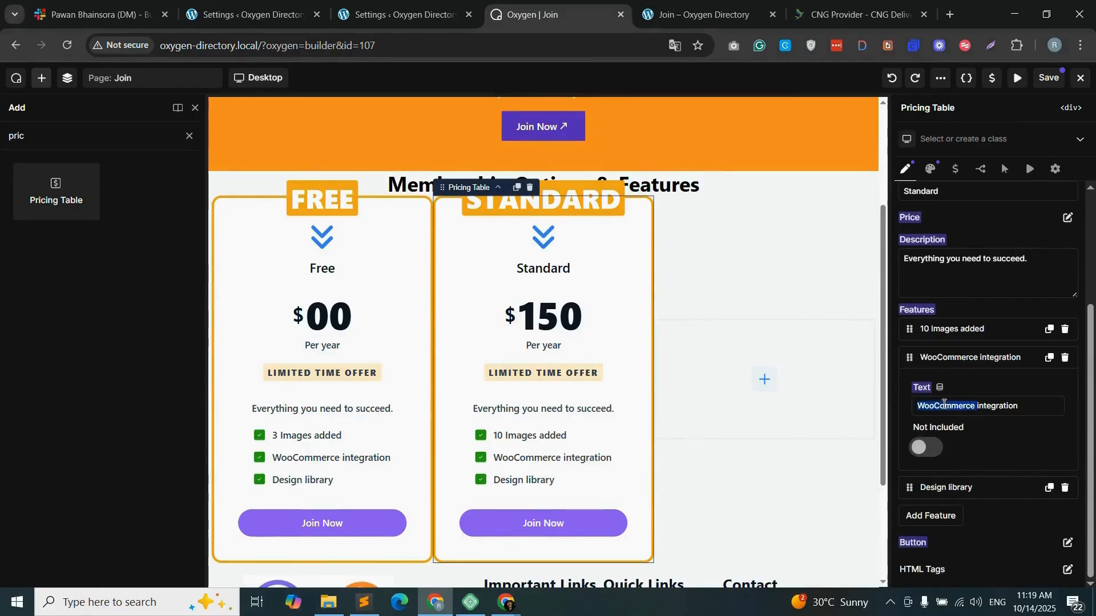
type("10 ca")
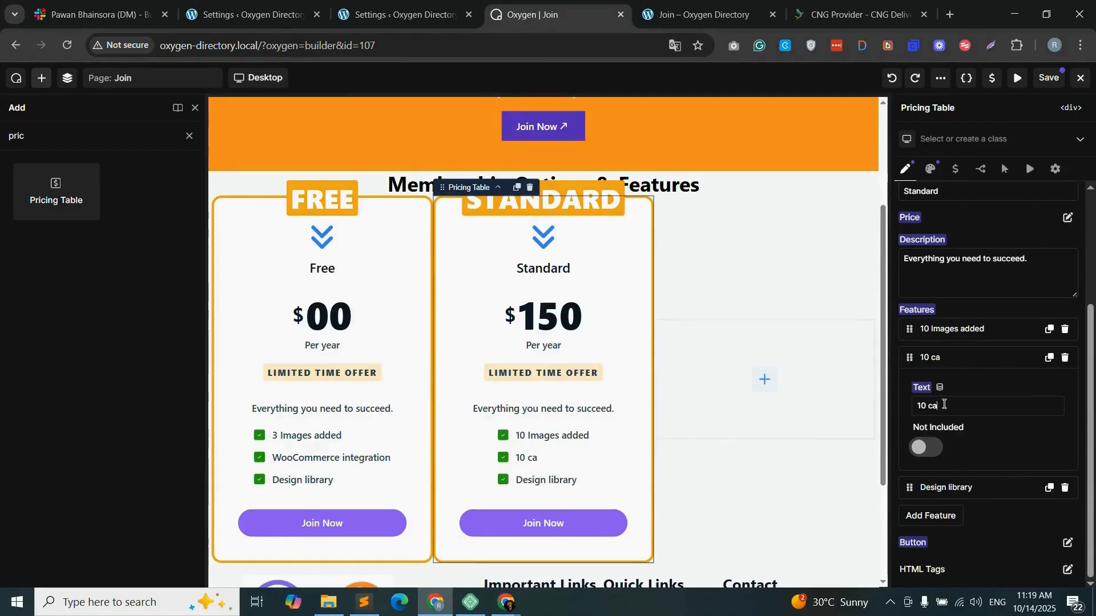
type("tegories added")
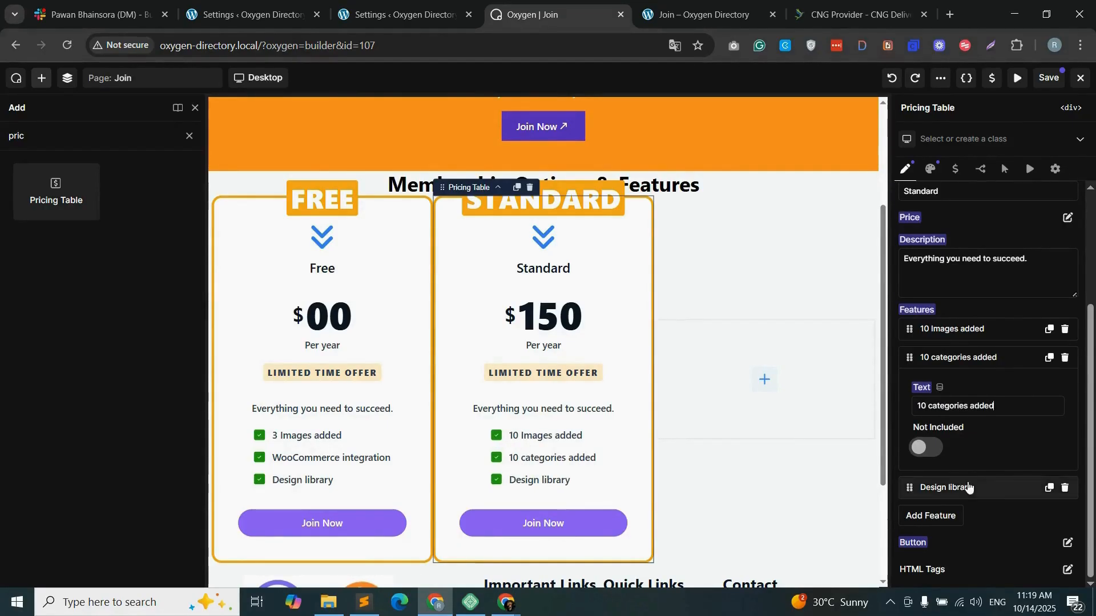
- Replace the Standard pricing table's "Design library" feature with "Upload logo"
left_click(987, 491)
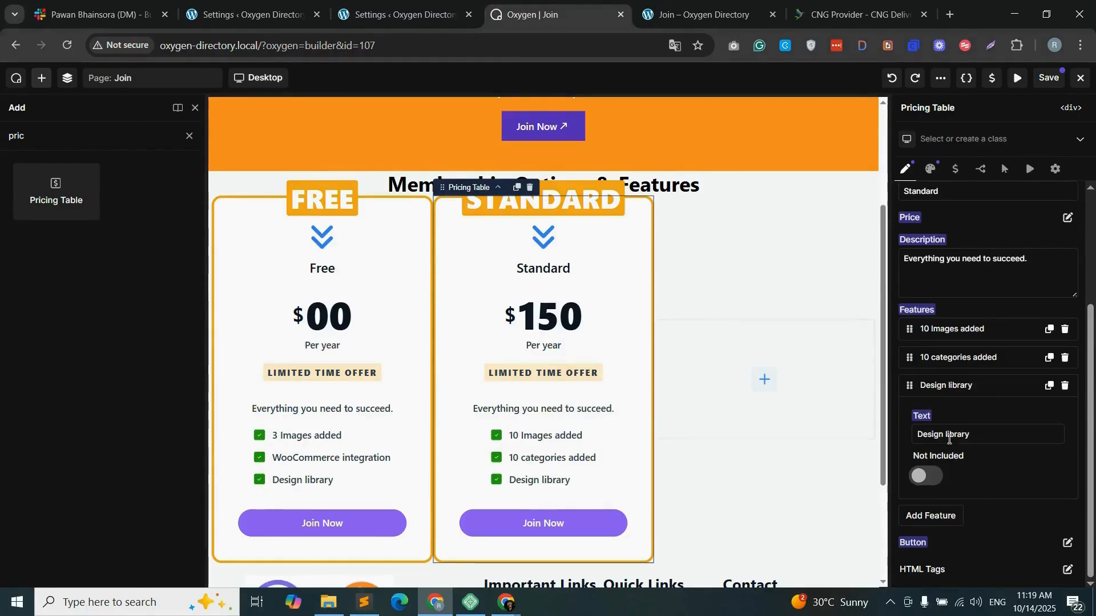
triple_click(948, 436)
type("Upload lo")
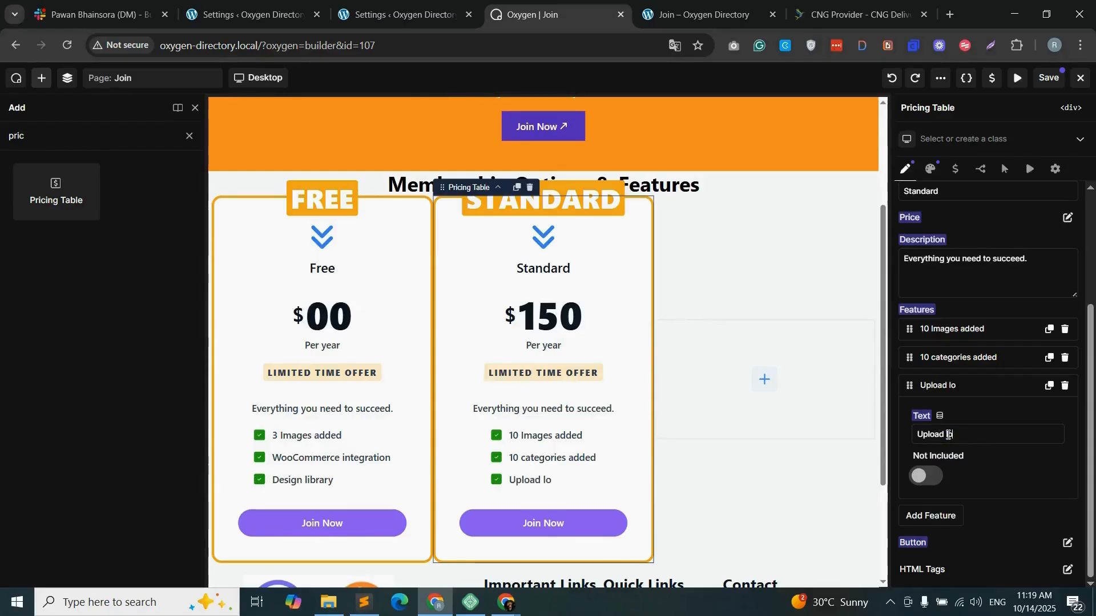
type("go")
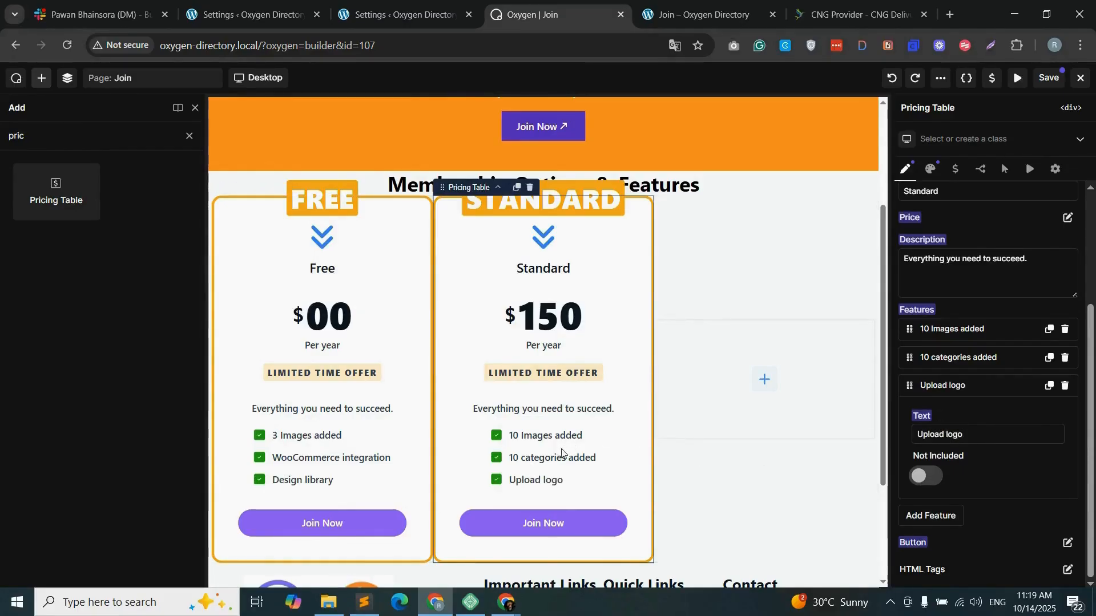
- Copy the Standard pricing table into price-col-3 and set the copy's accent text and title to Premium
left_click_drag(558, 472, 733, 398)
left_click_drag(646, 344, 745, 382)
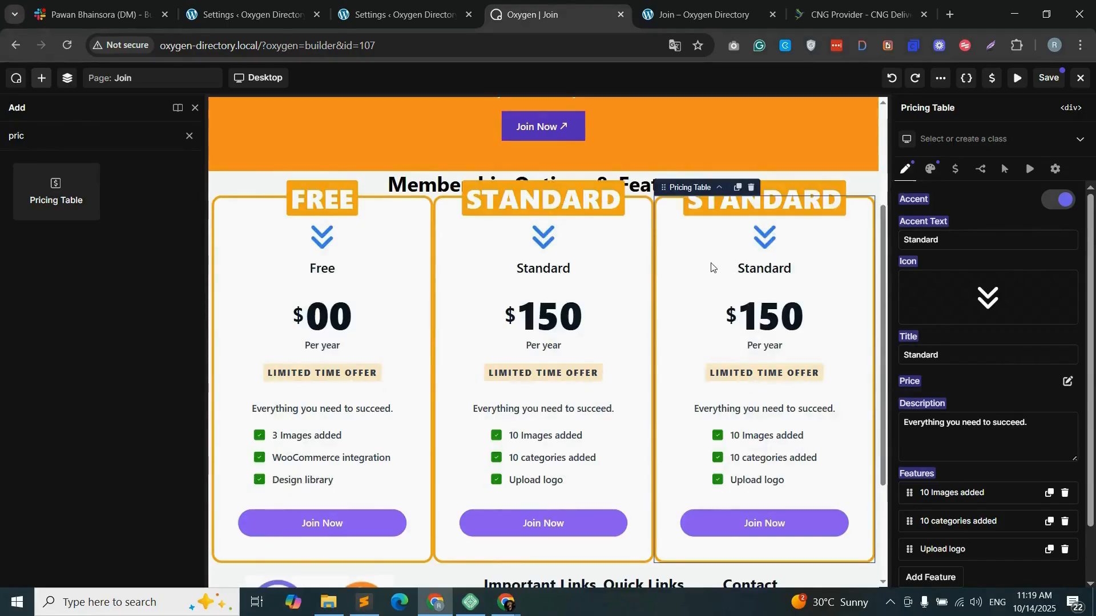
double_click(921, 246)
type("Premium")
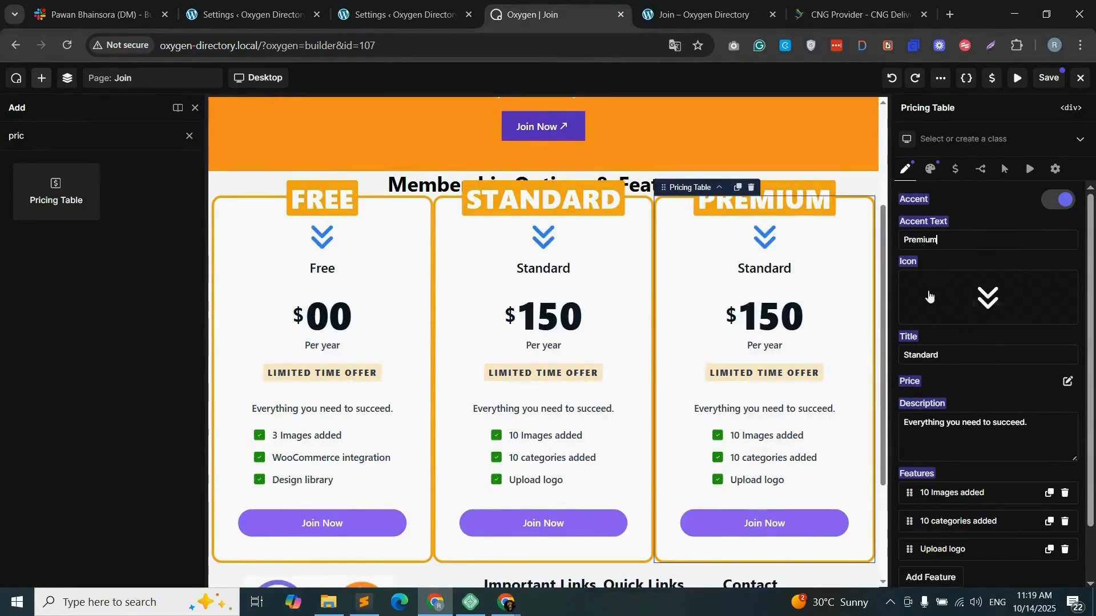
double_click(928, 354)
type("Premium")
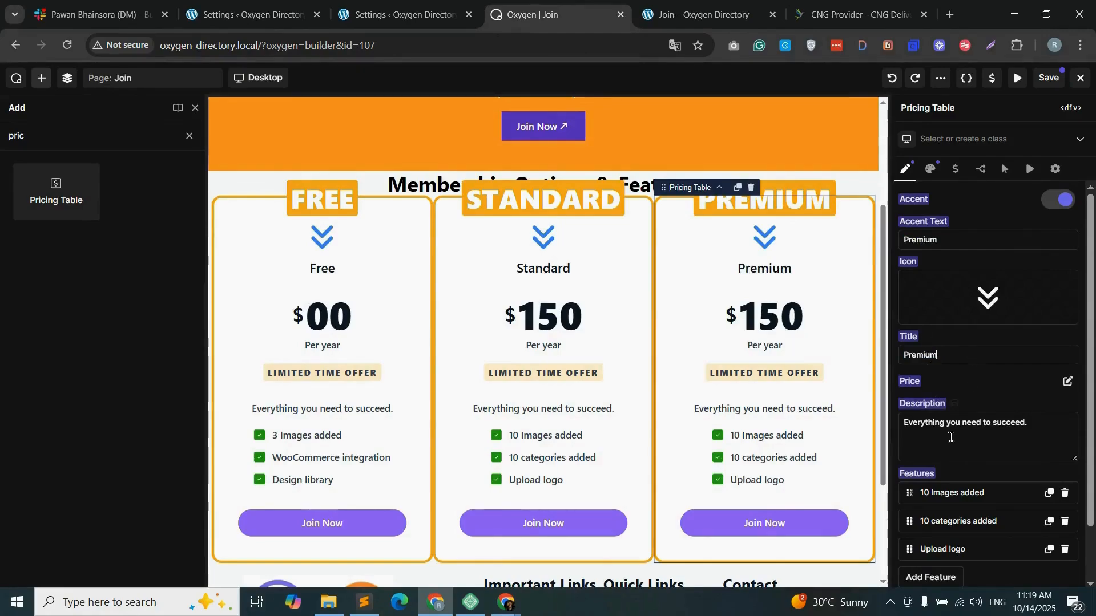
- Change the Premium pricing table's features to "Unlimited Images added", "Unlimited categories added" and "Upload logo and website"
scroll(959, 438, "down", 1)
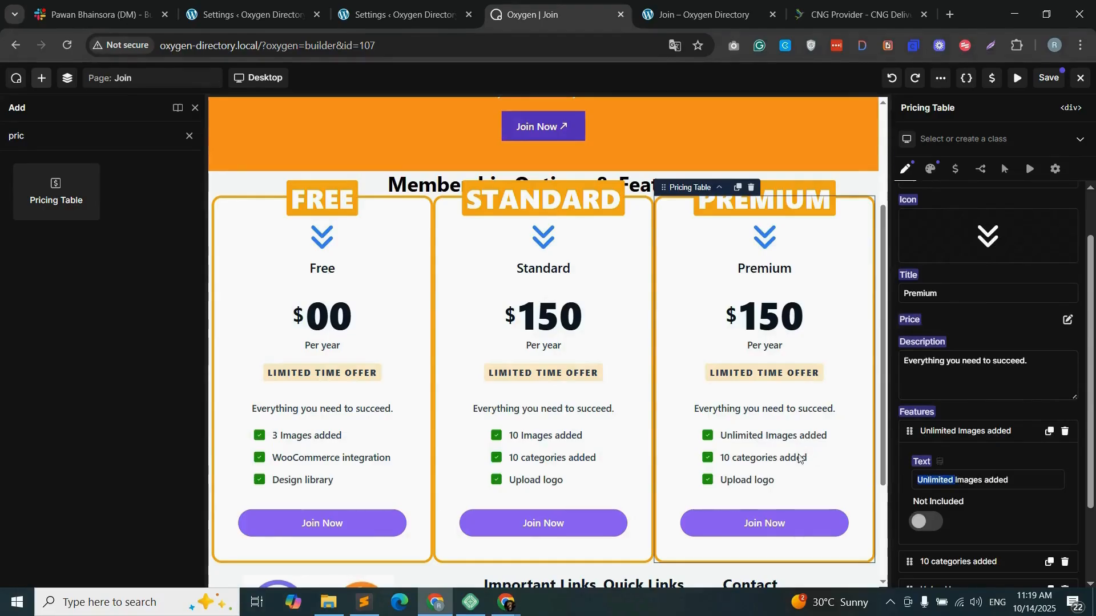
left_click(776, 456)
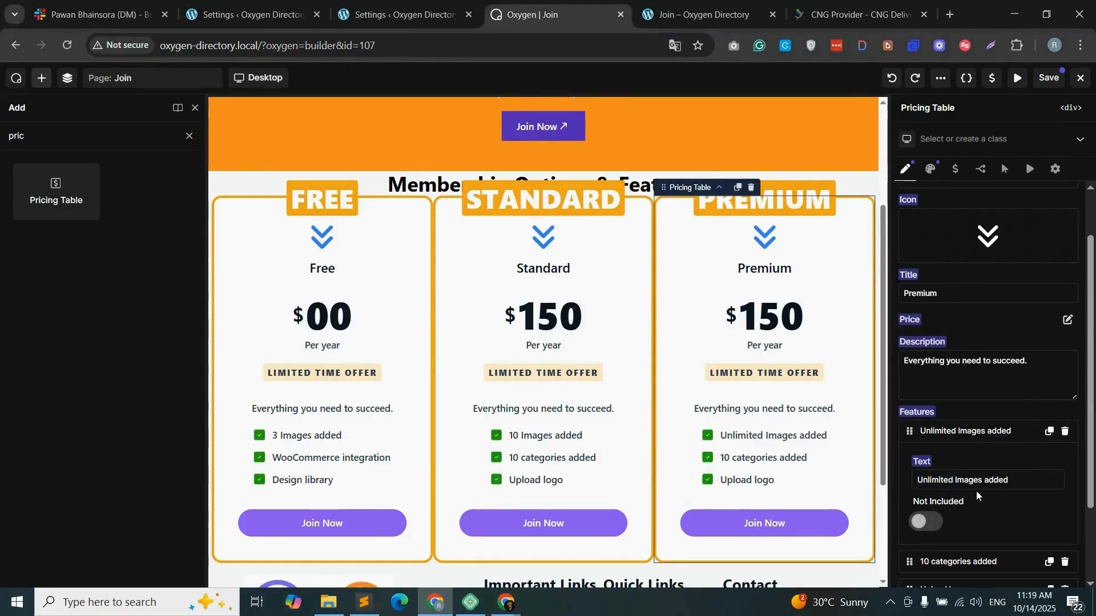
scroll(976, 491, "down", 2)
left_click(928, 461)
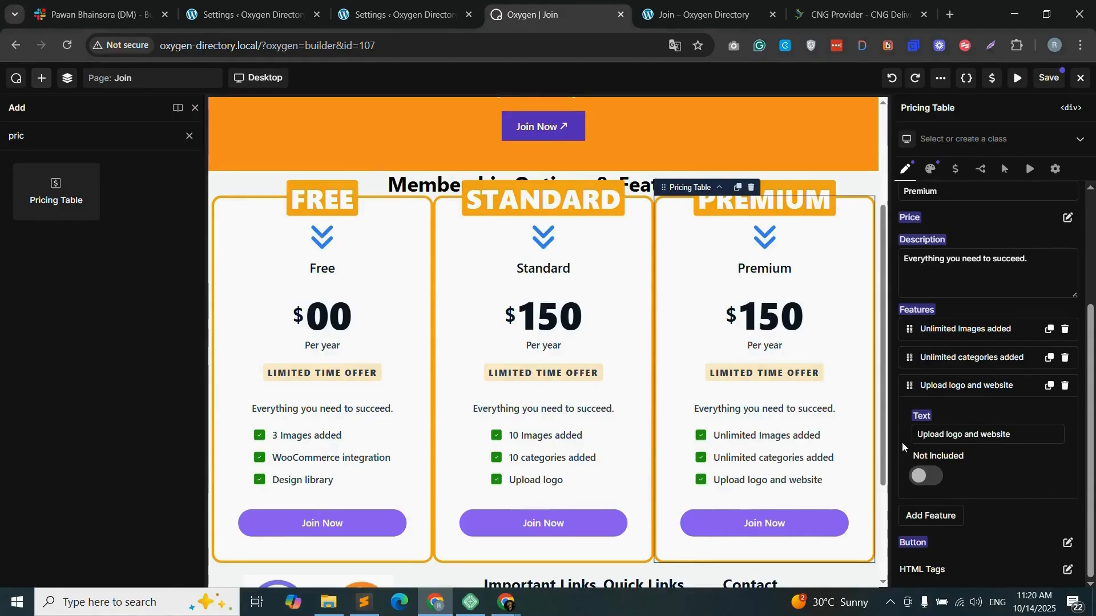
- Set the Premium pricing table's price amount to 200 and open the page's element structure
left_click(1068, 217)
left_click(934, 330)
type("2")
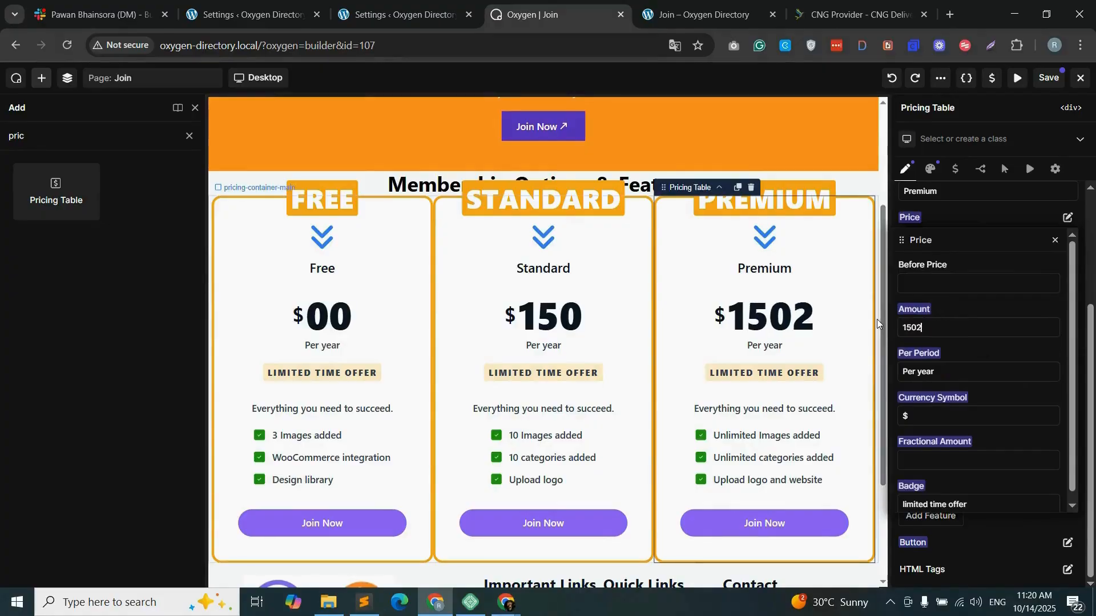
type("00")
double_click(925, 328)
type("200")
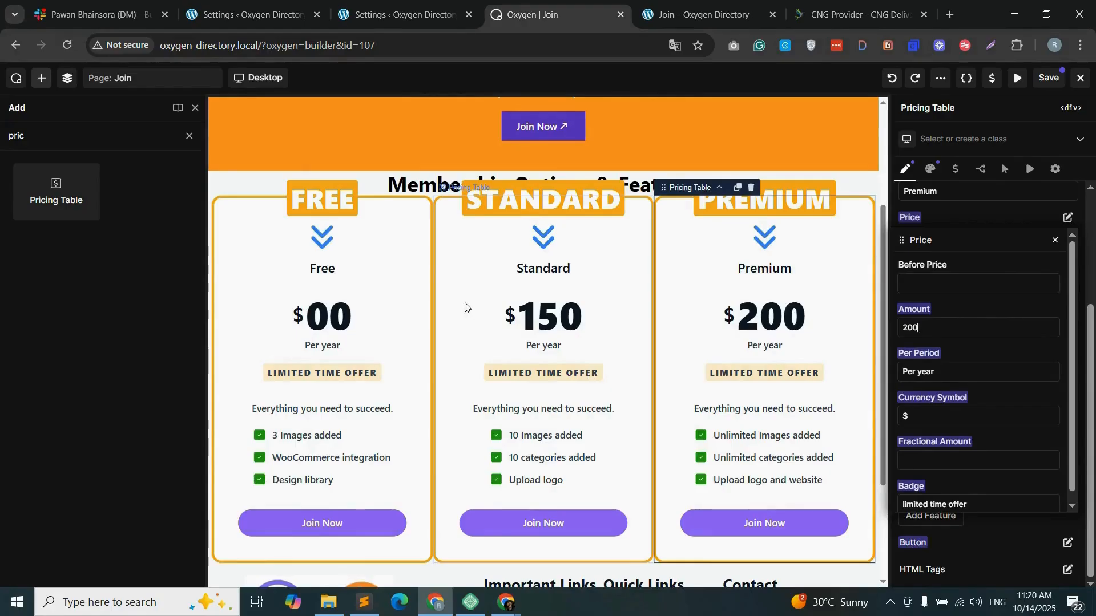
left_click(68, 78)
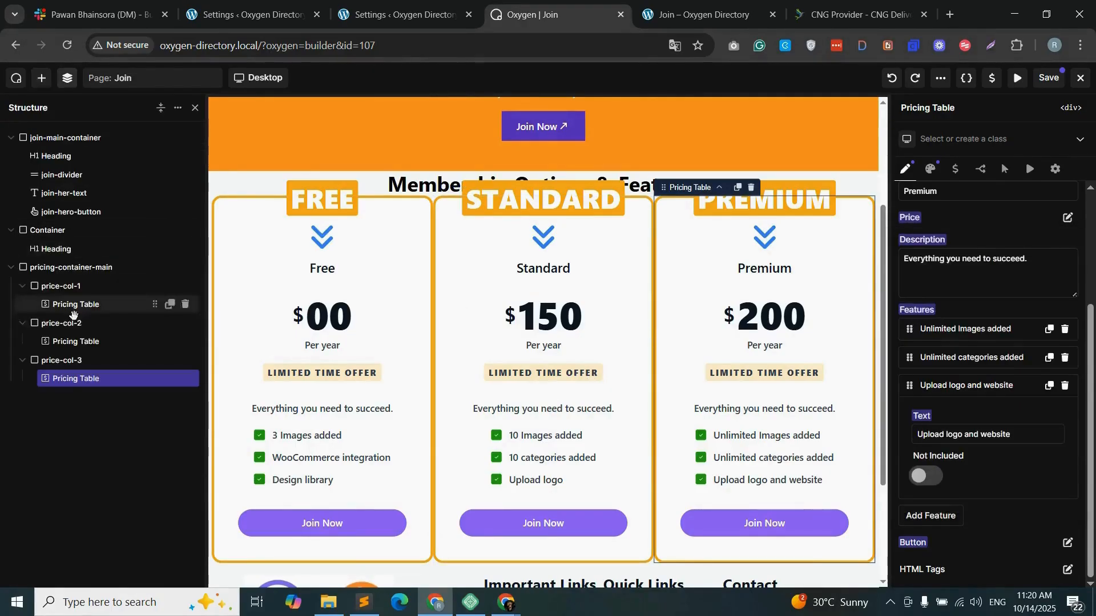
- Set the width of price-col-1, price-col-2 and price-col-3 to 32% each
left_click(89, 286)
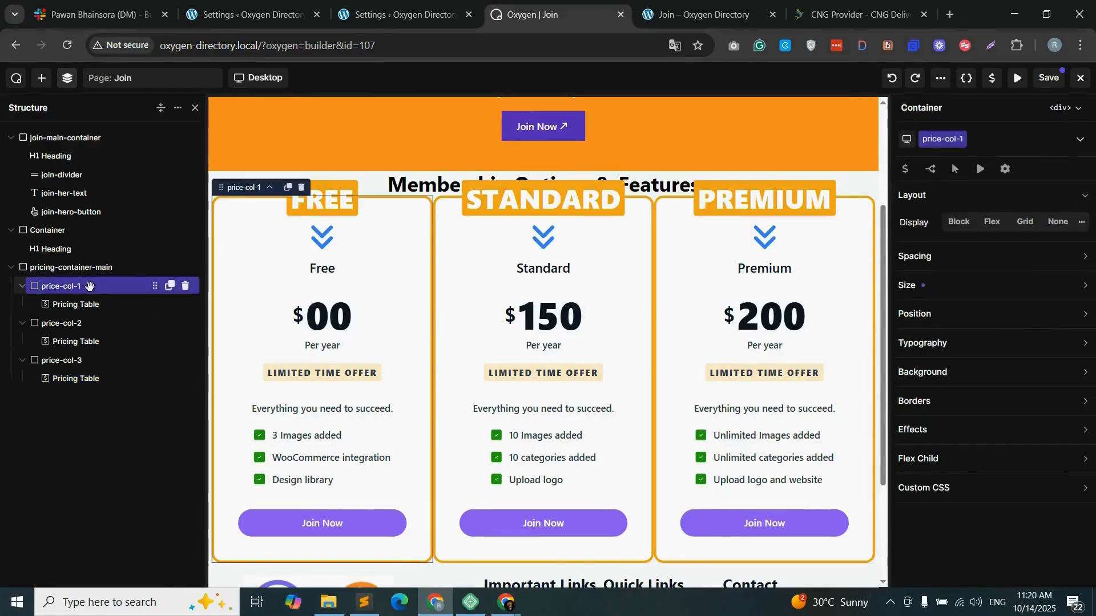
left_click(944, 285)
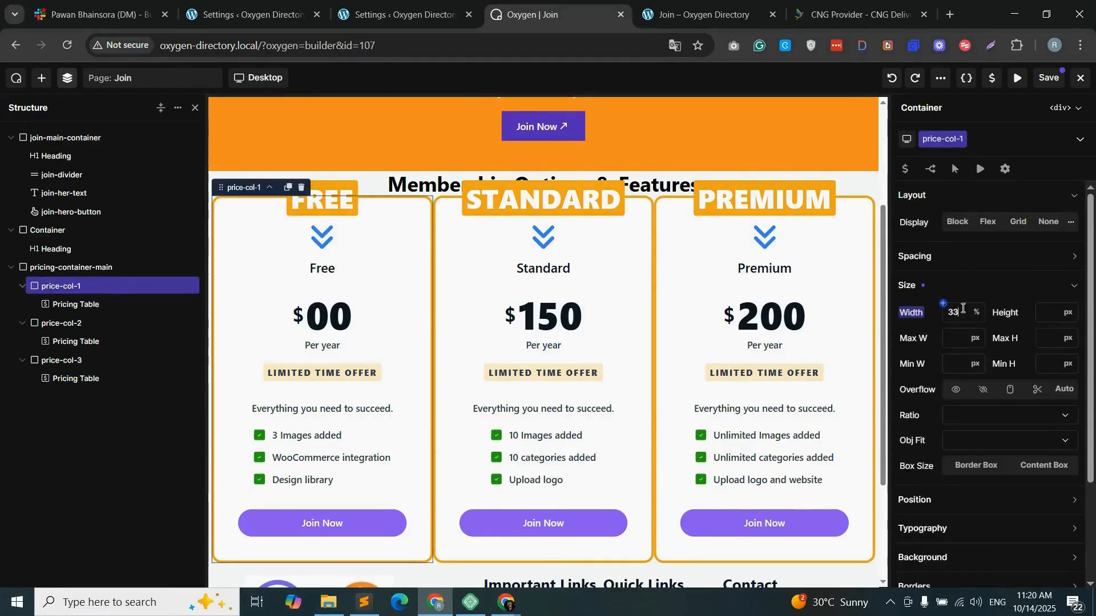
left_click(963, 308)
key("BackSpace")
type("2")
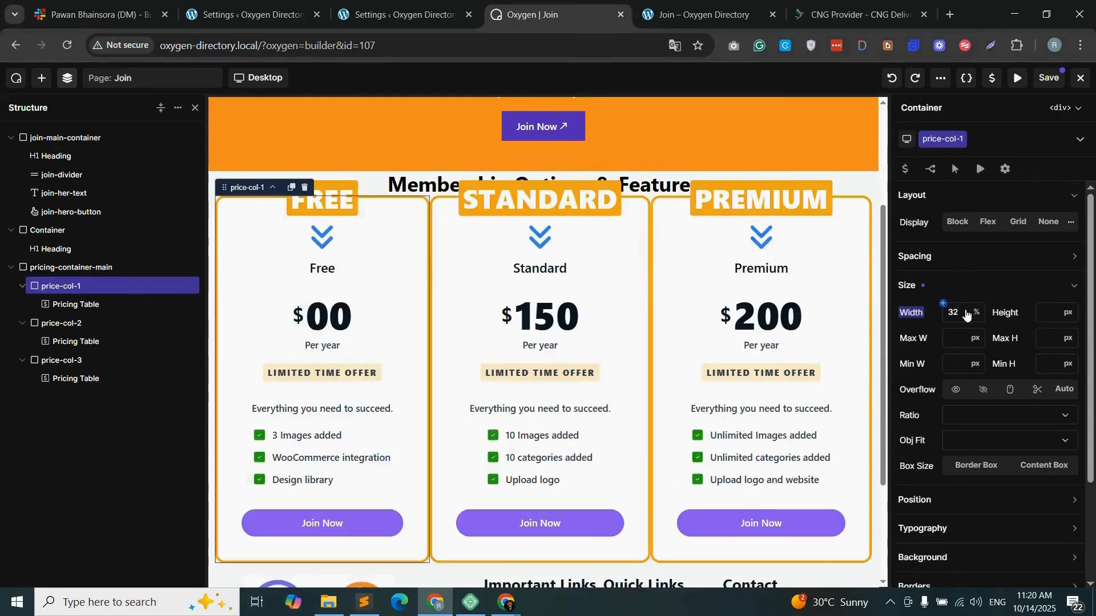
left_click(811, 340)
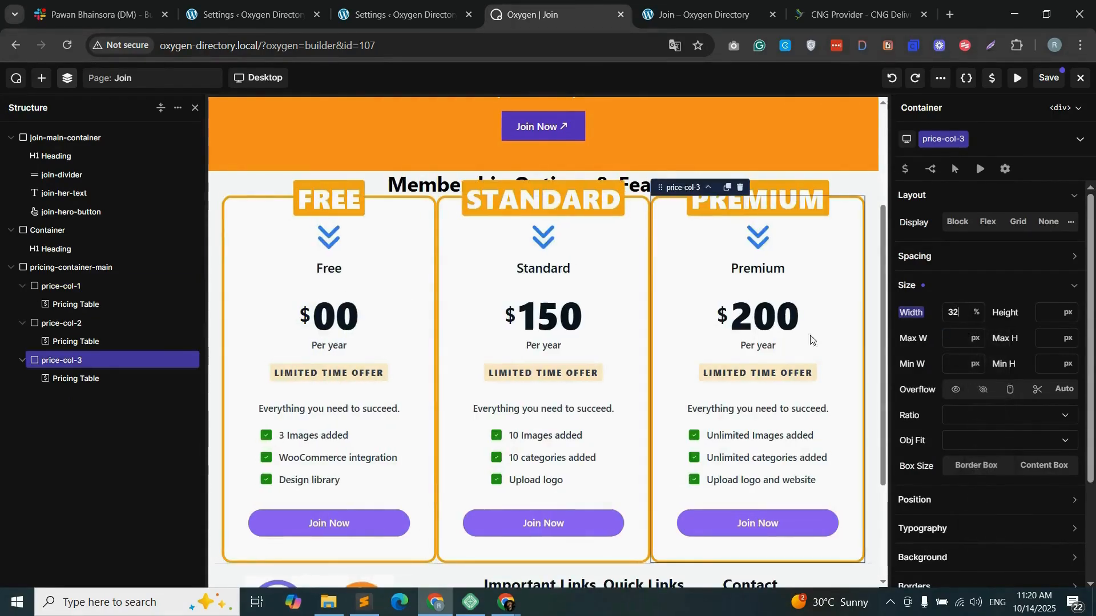
- Give pricing-container-main 30 px of top padding and apply the same padding to the opposite side
left_click(870, 285)
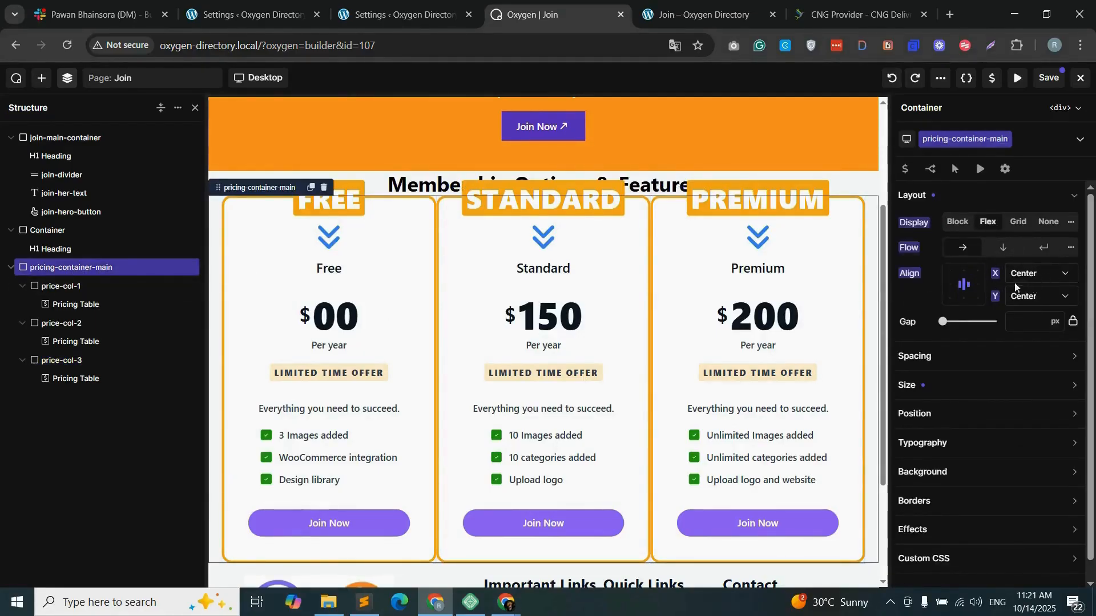
left_click(970, 355)
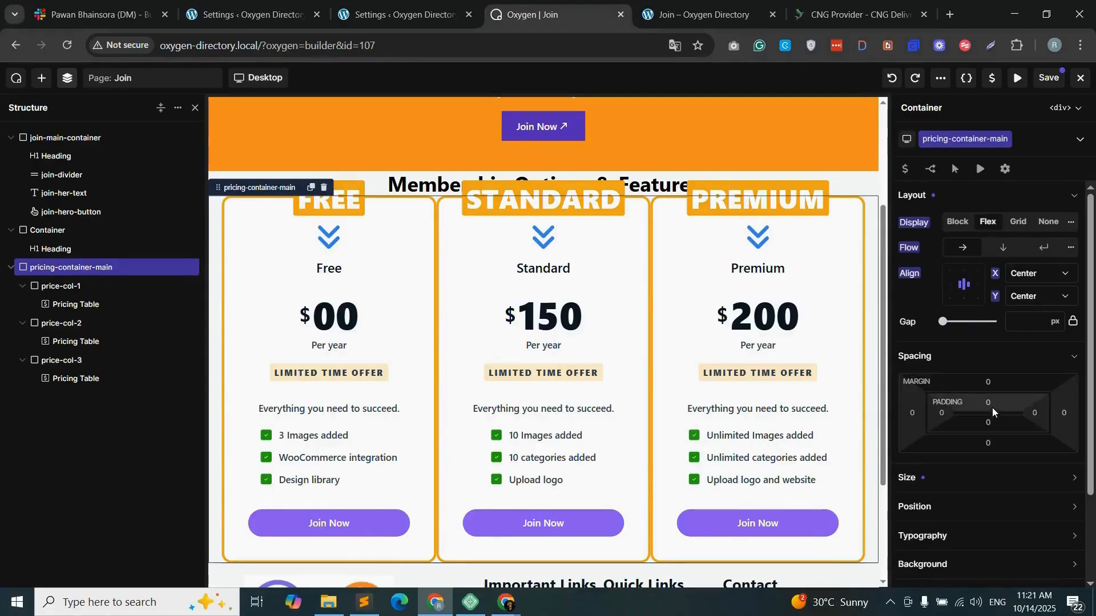
left_click(991, 407)
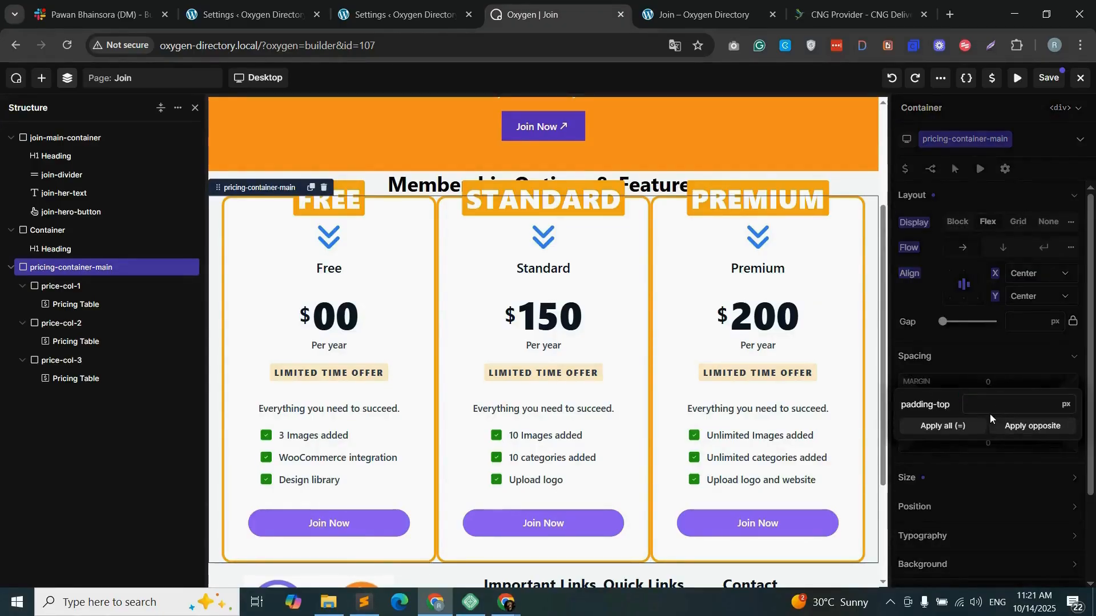
type("30")
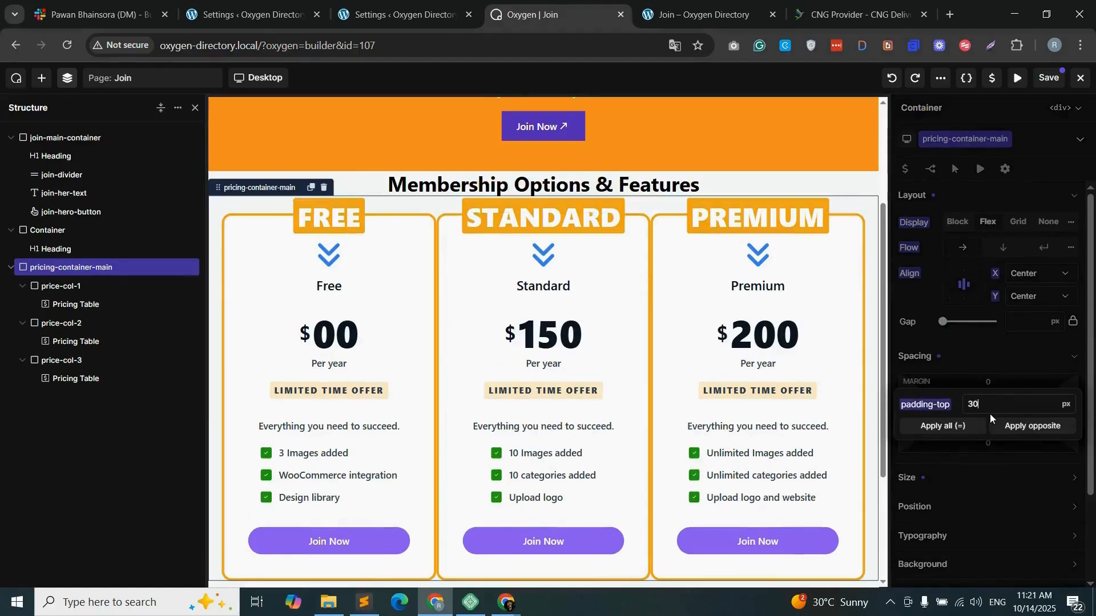
left_click(1034, 426)
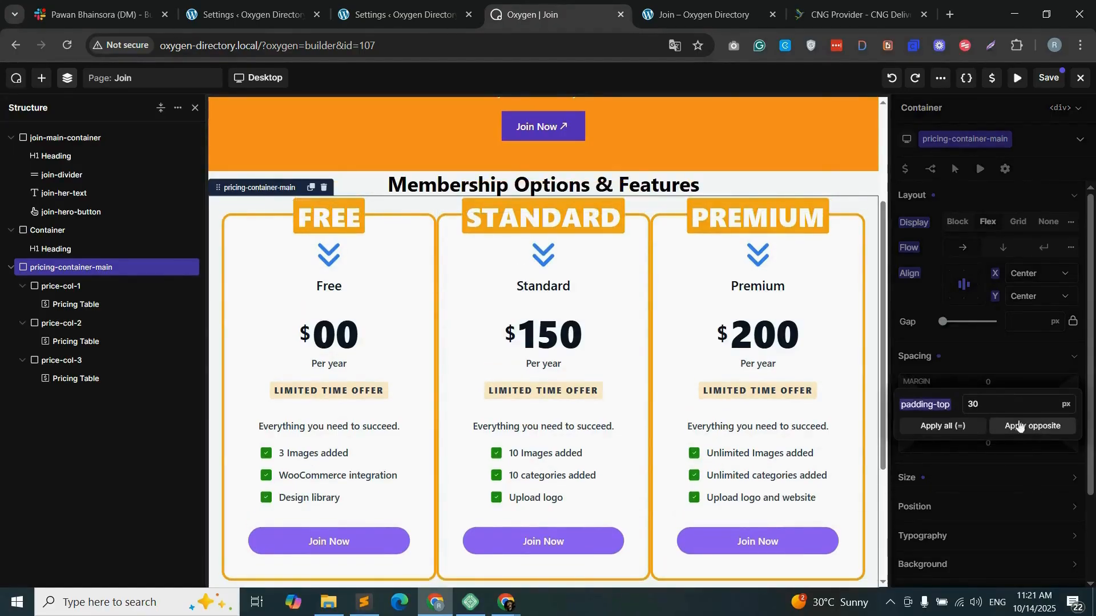
- Create the class main-container-membership on the container that holds the "Membership Options & Features" heading
left_click(51, 230)
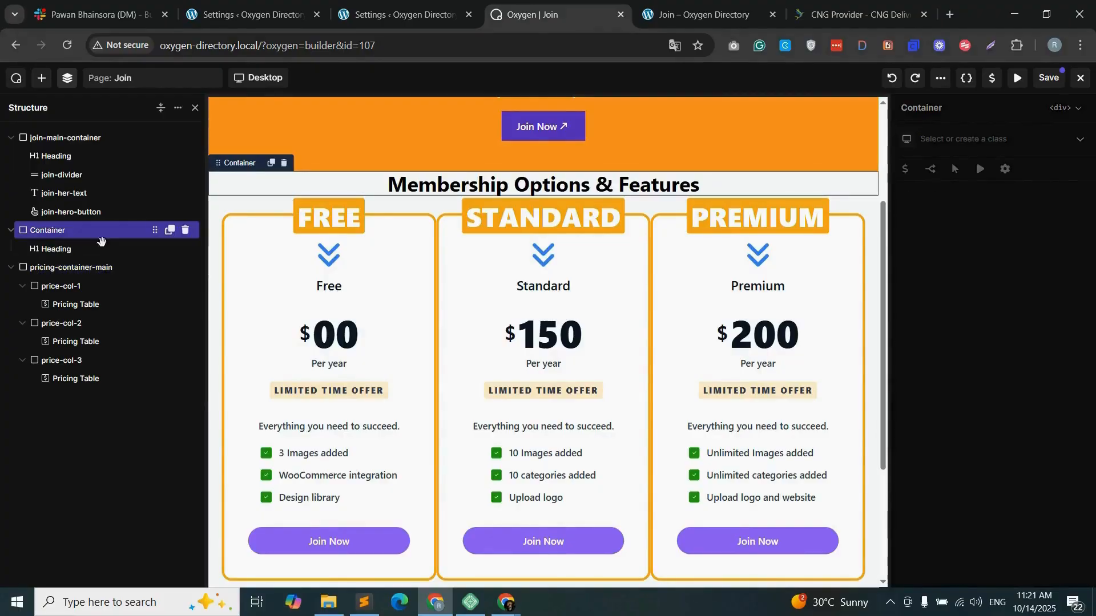
left_click(958, 141)
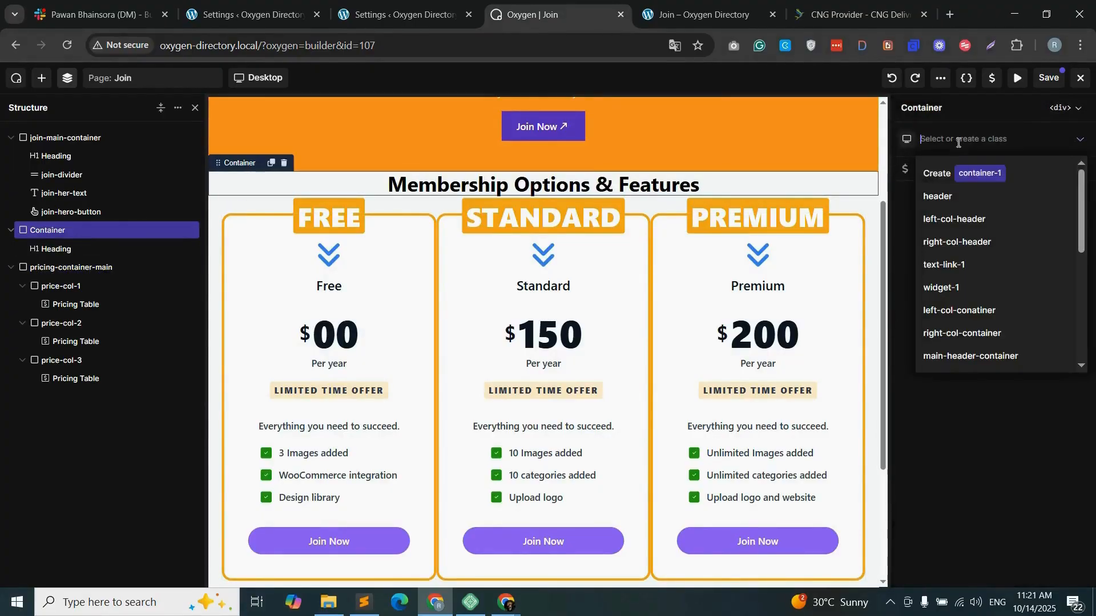
type("main")
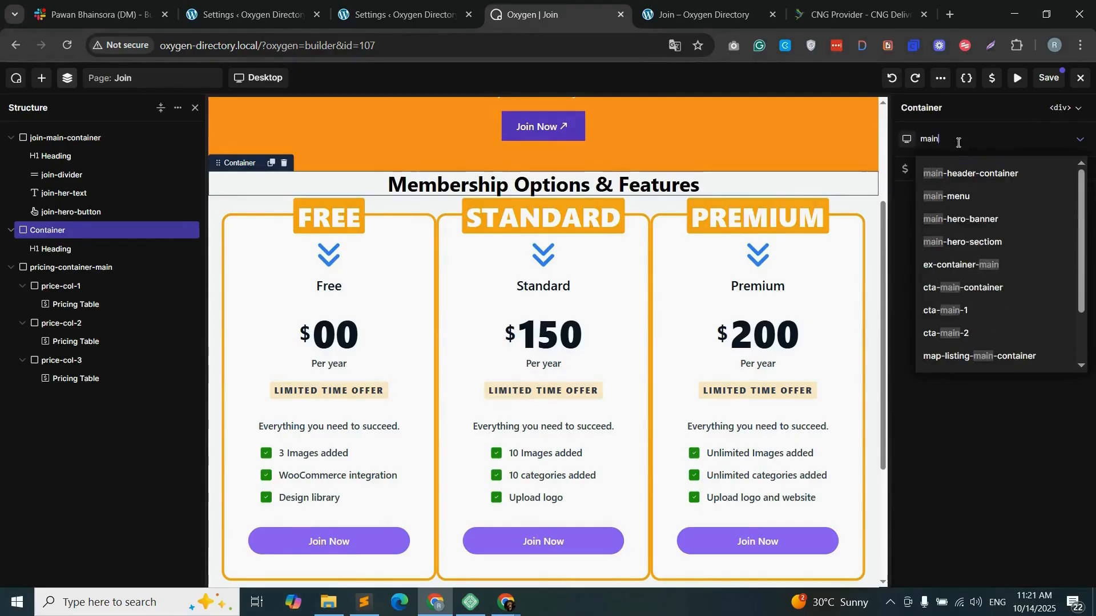
type("-container-membership")
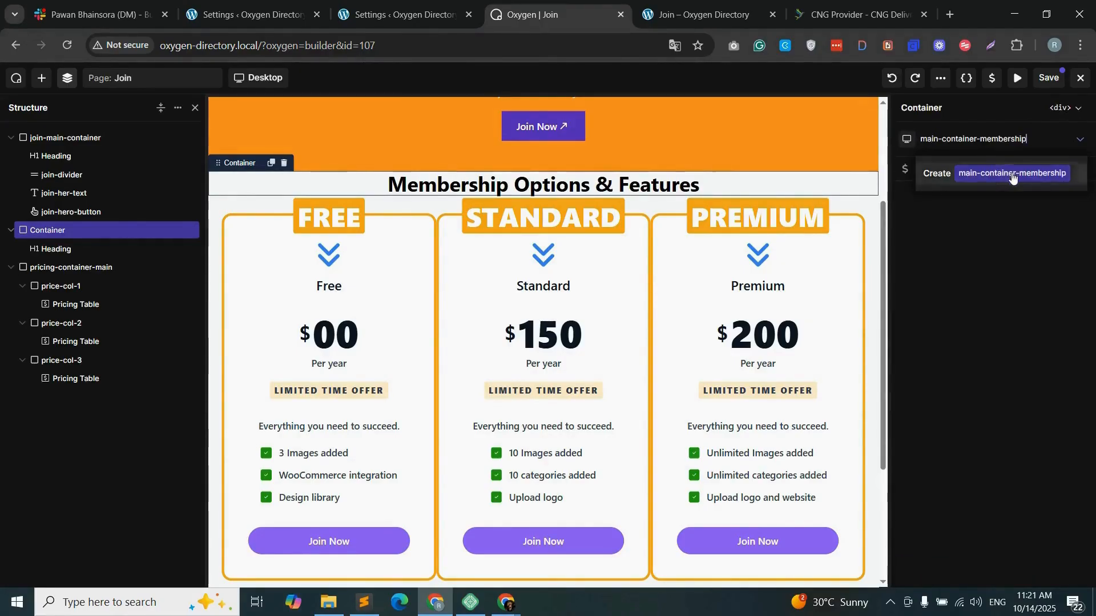
left_click(965, 173)
- Set main-container-membership's top and bottom padding to 40 px and save the page
left_click(950, 258)
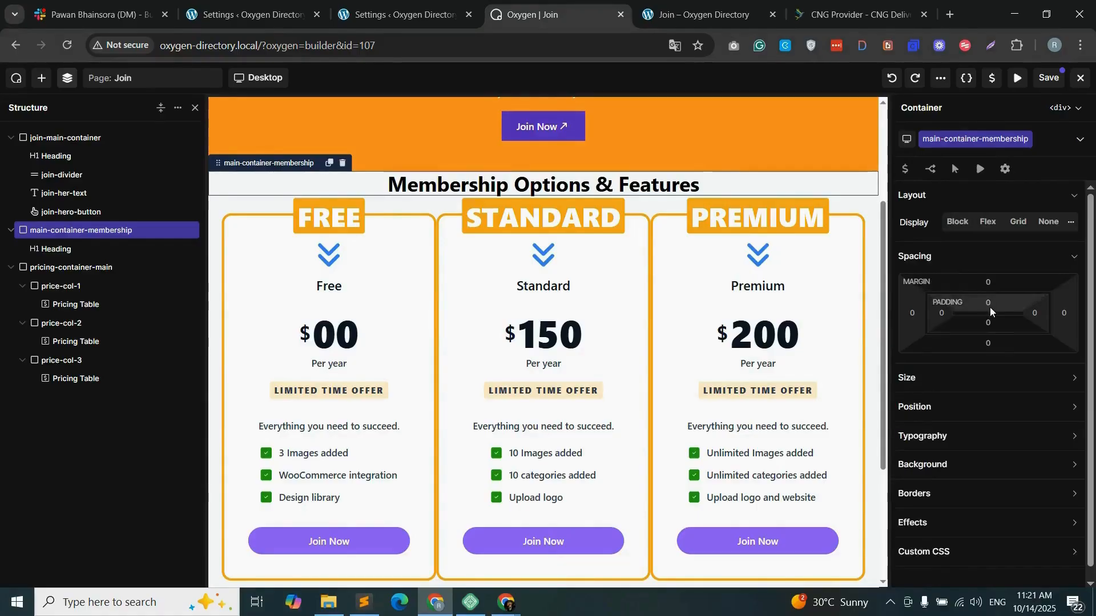
left_click(988, 307)
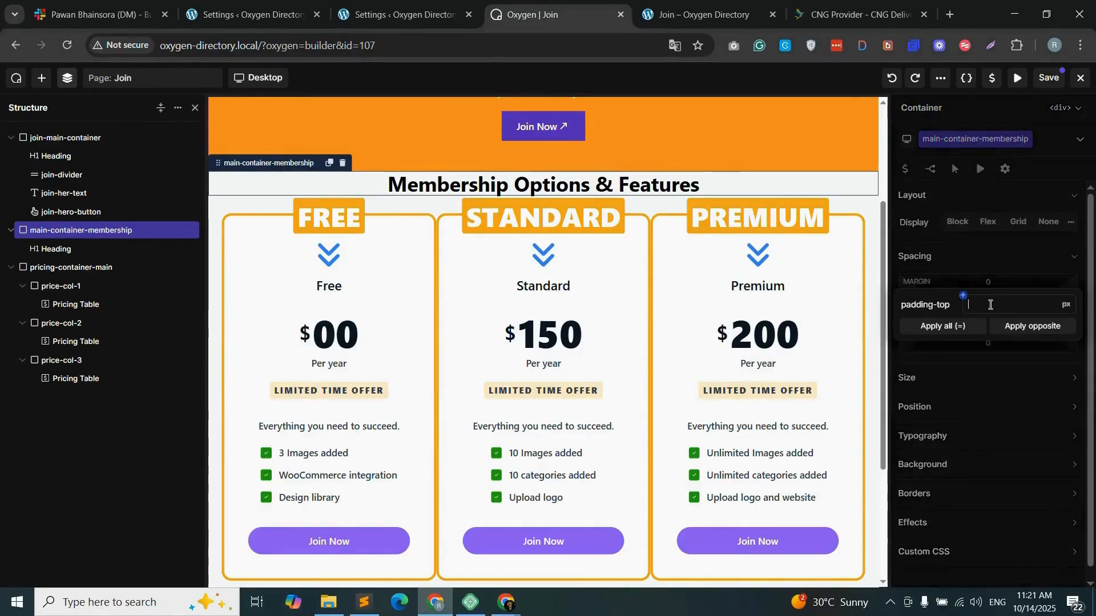
type("40")
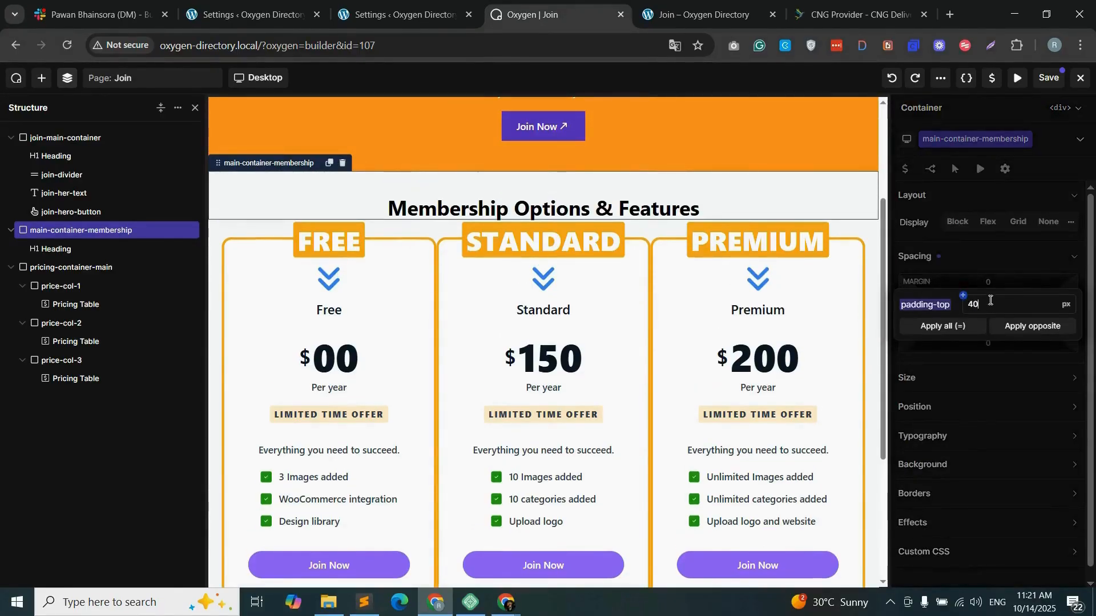
left_click(1028, 326)
left_click(1052, 80)
- Check the pricing section's layout on the live Join page and compare it with the GeoDirectory packages list
left_click(708, 14)
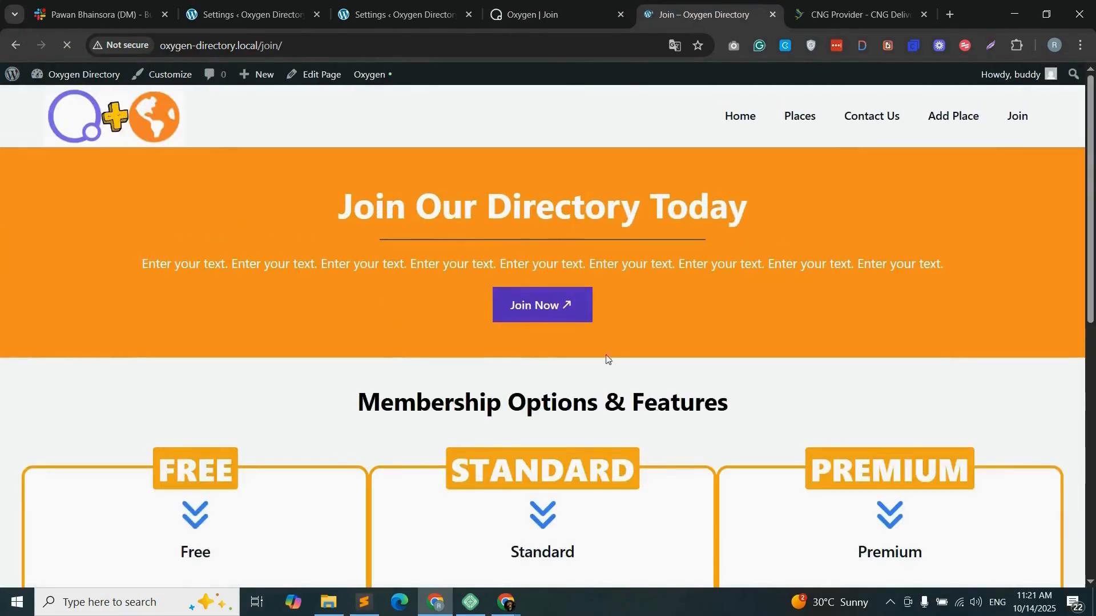
scroll(542, 336, "down", 5)
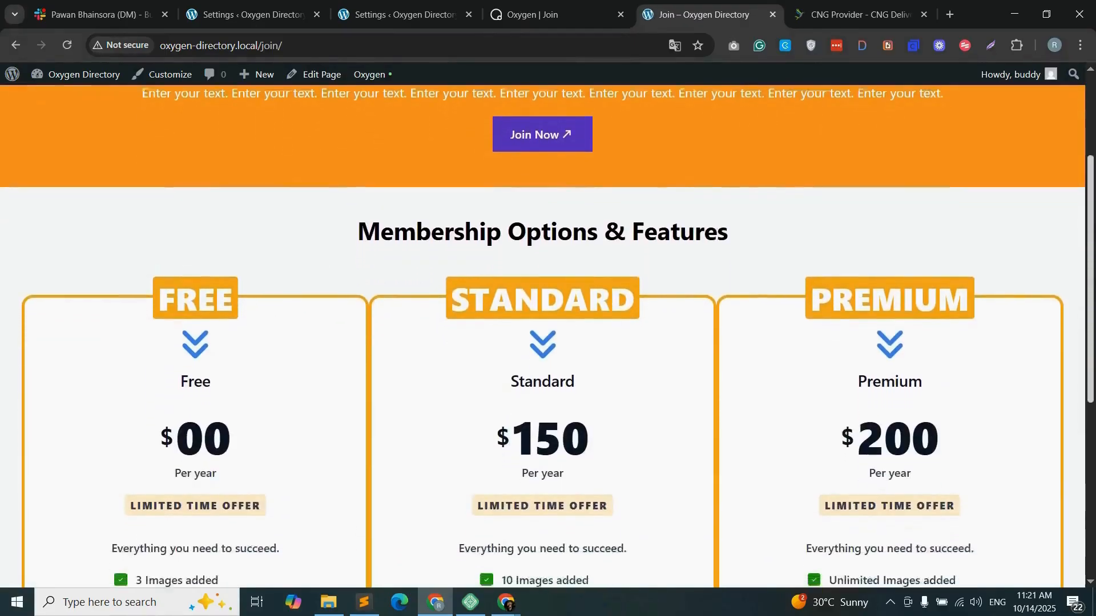
scroll(542, 337, "up", 5)
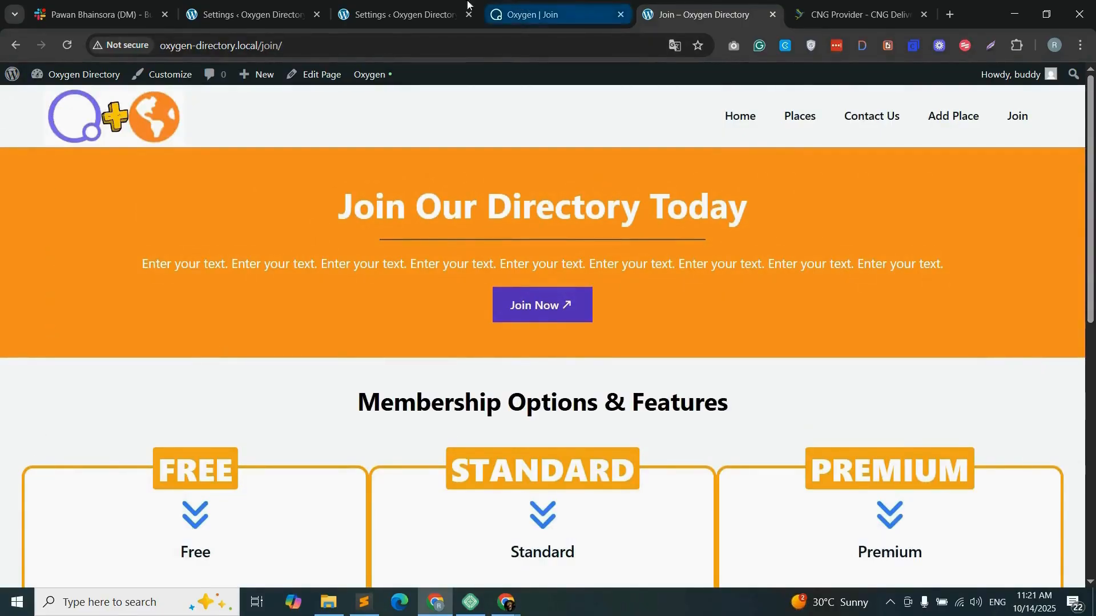
left_click(402, 14)
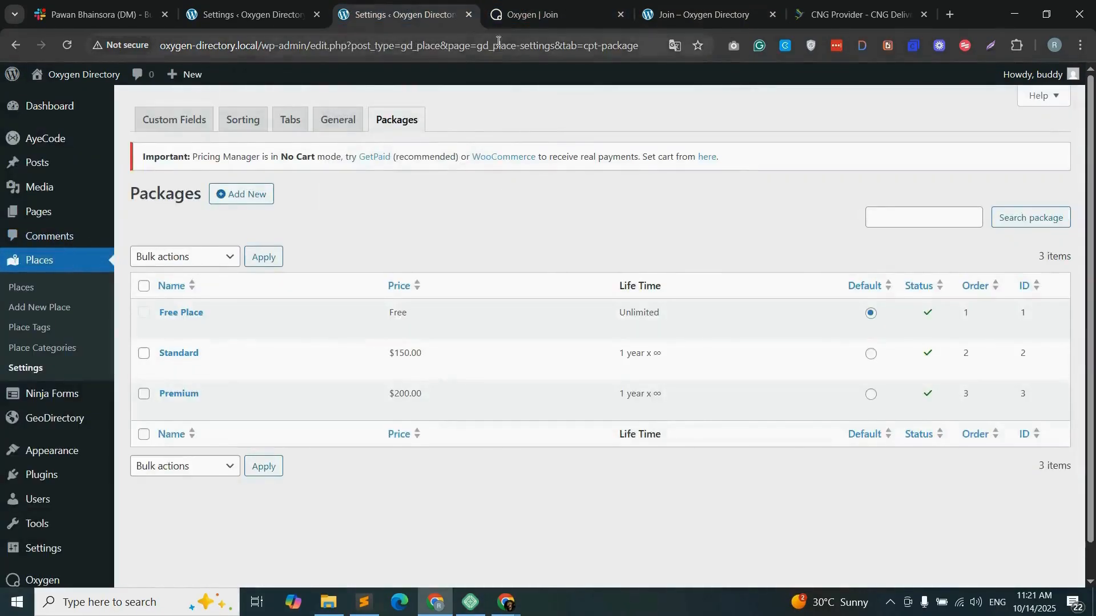
left_click(542, 15)
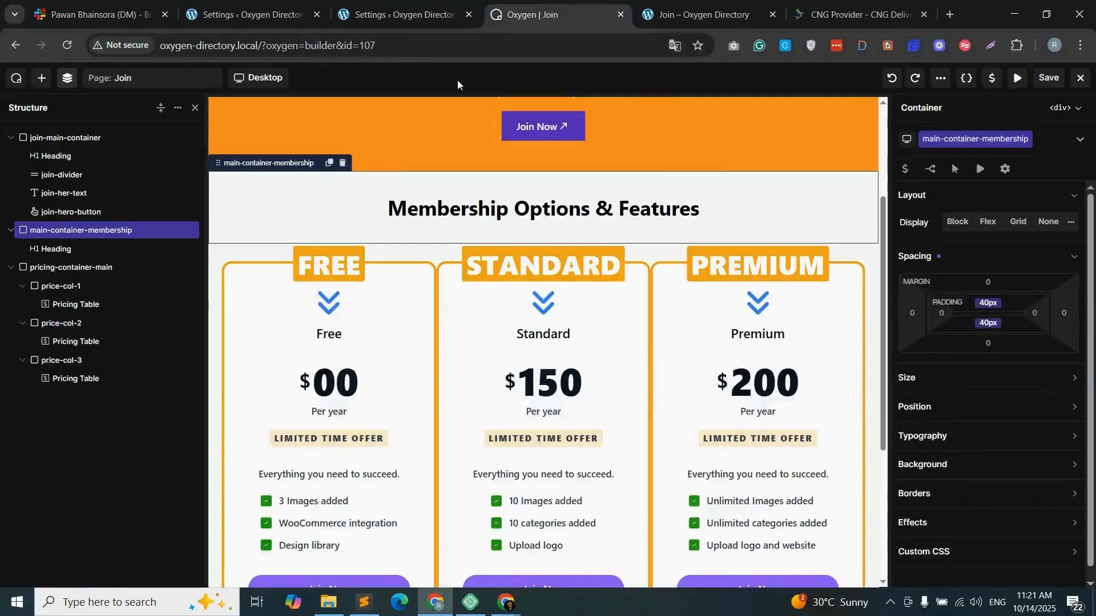
- Add a container inside main-container-membership and nest the membership heading and pricing-container-main in it, heading first
left_click(87, 268)
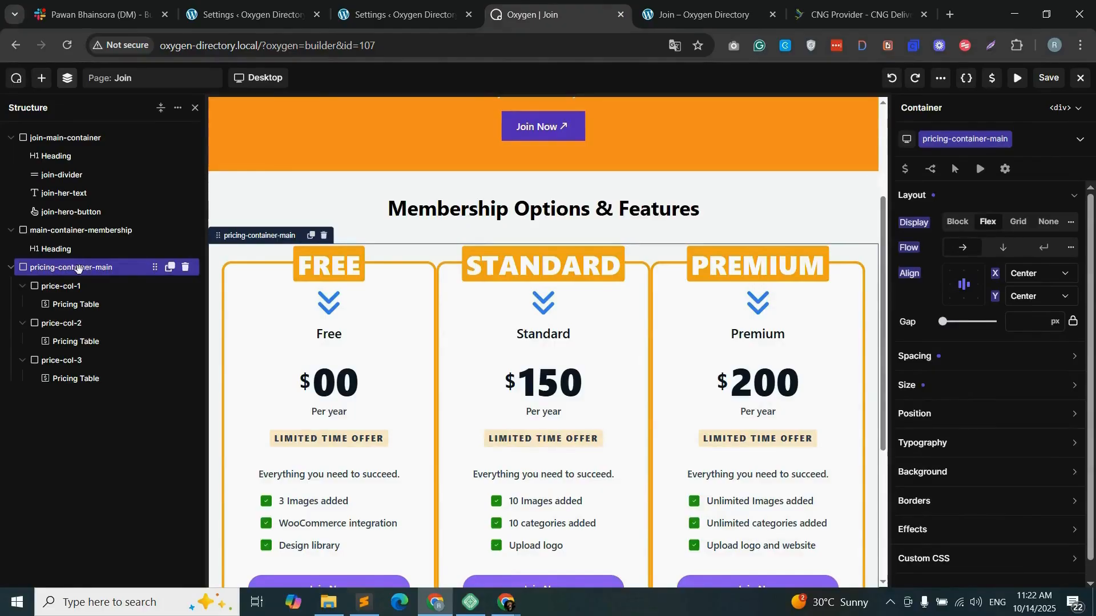
left_click(42, 79)
left_click_drag(45, 215, 515, 230)
left_click(75, 80)
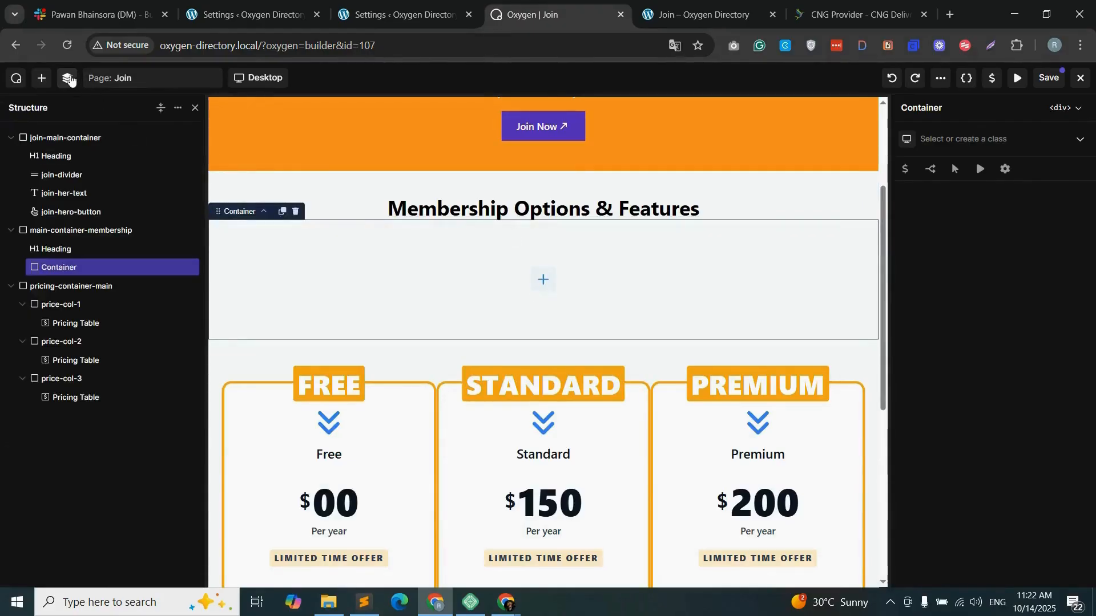
left_click_drag(49, 289, 86, 283)
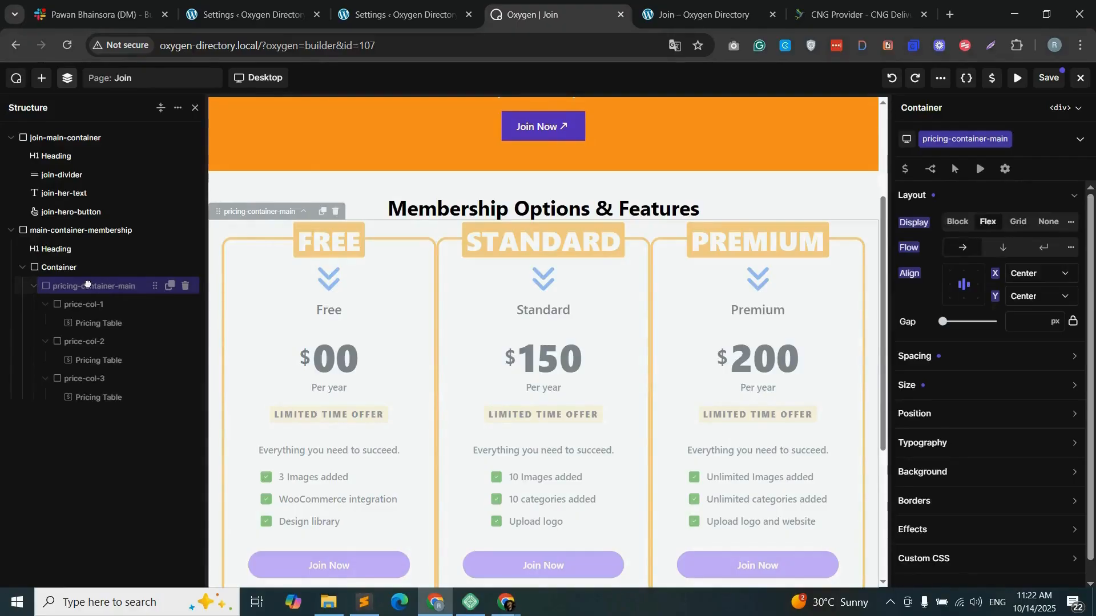
left_click_drag(69, 249, 75, 278)
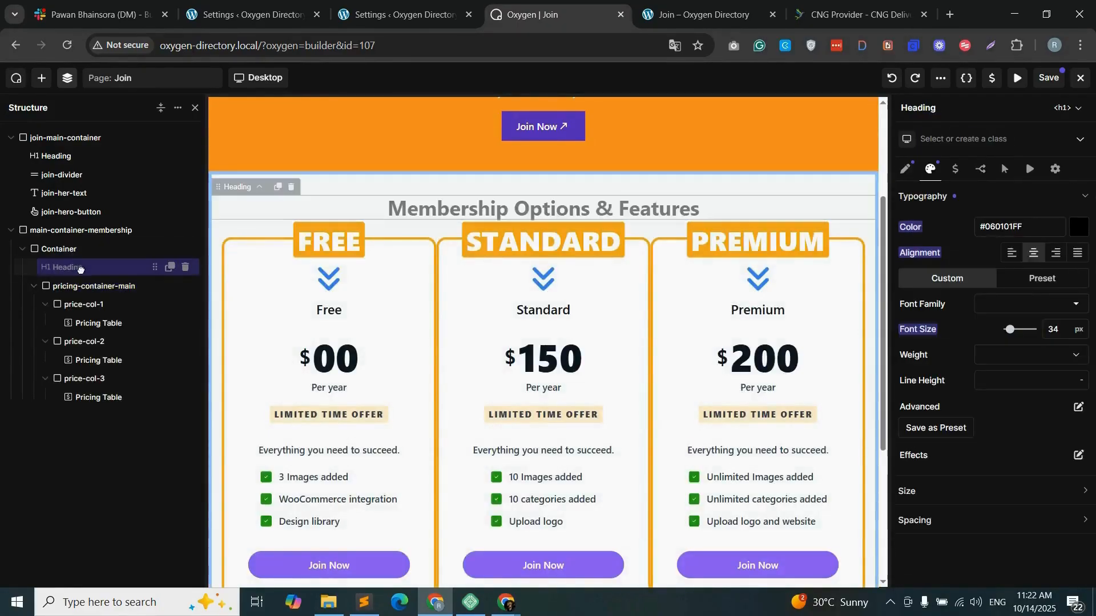
- Lay out main-container-membership as a flex row with 90% width and open its horizontal alignment choices
left_click(81, 230)
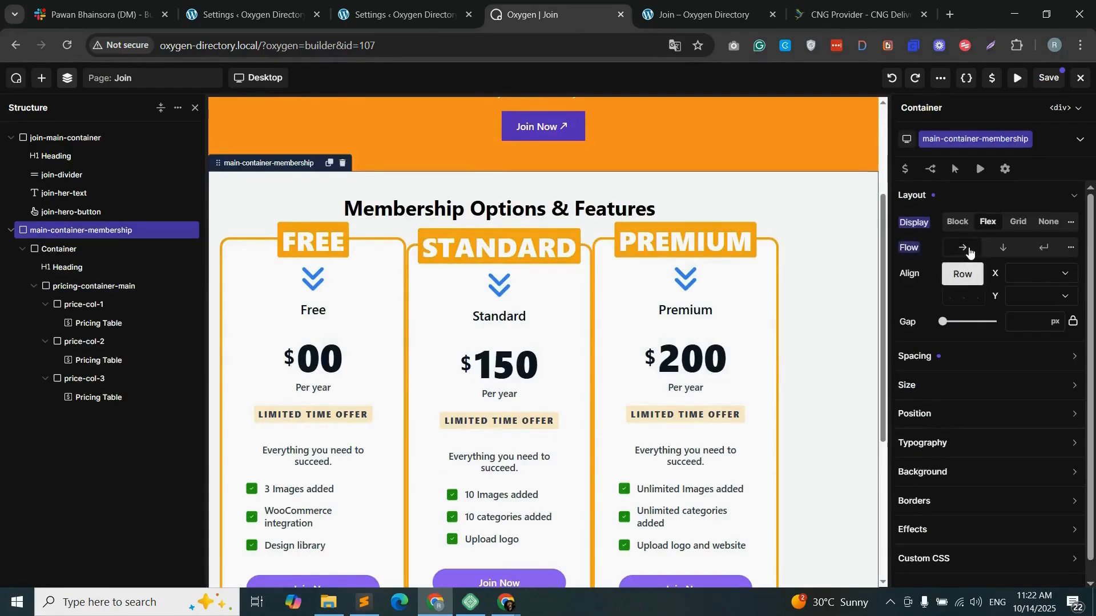
left_click(950, 385)
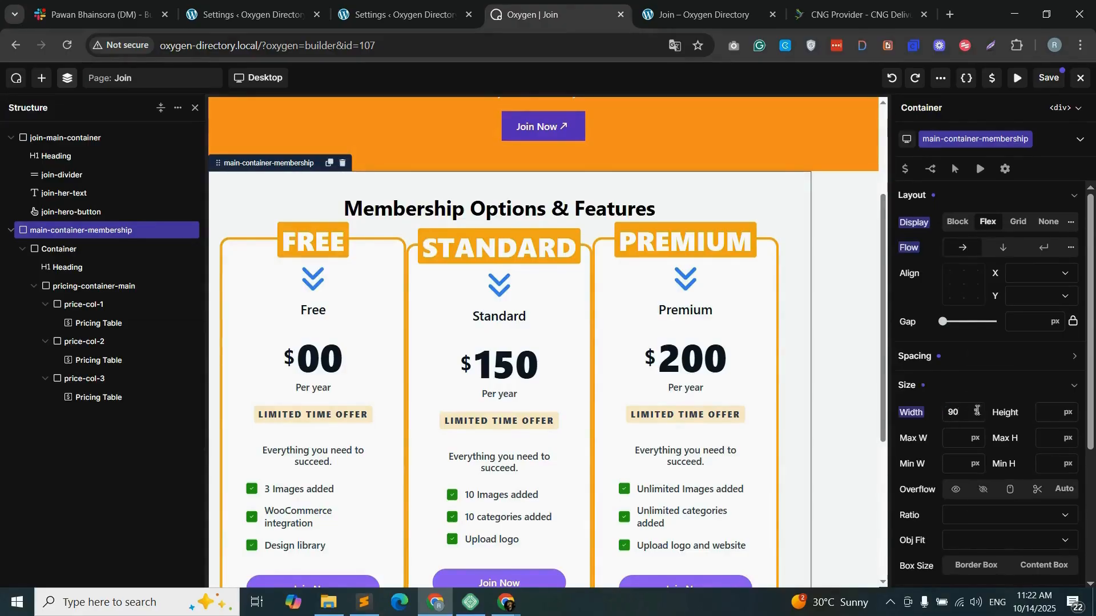
left_click(1046, 275)
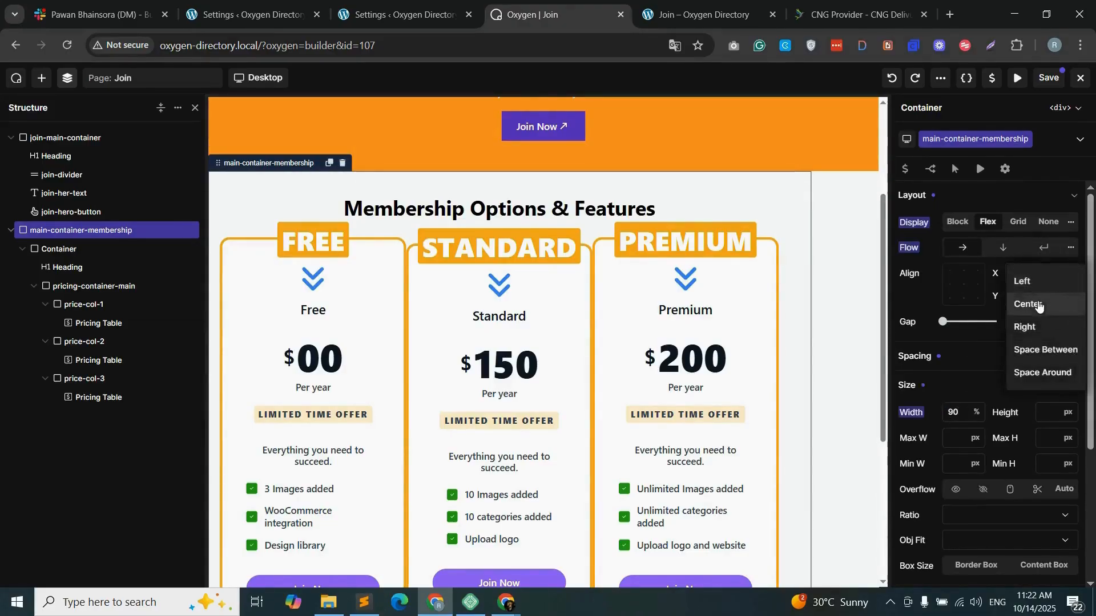
- Centre the contents of main-container-membership on both the X and Y axes and save the page
left_click(1039, 306)
left_click(1036, 296)
left_click(1028, 325)
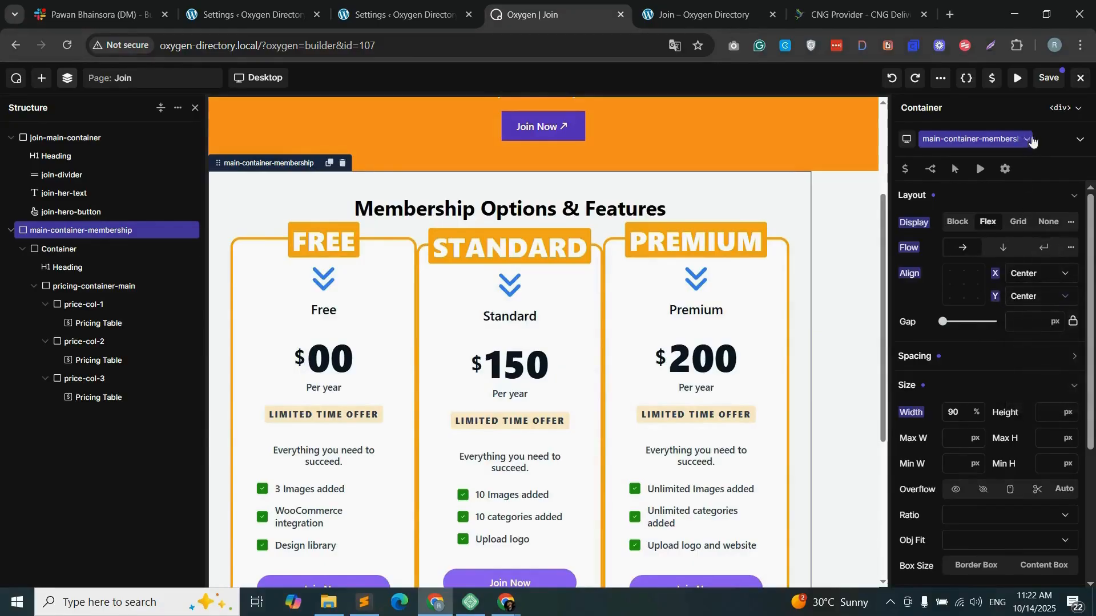
left_click(1047, 78)
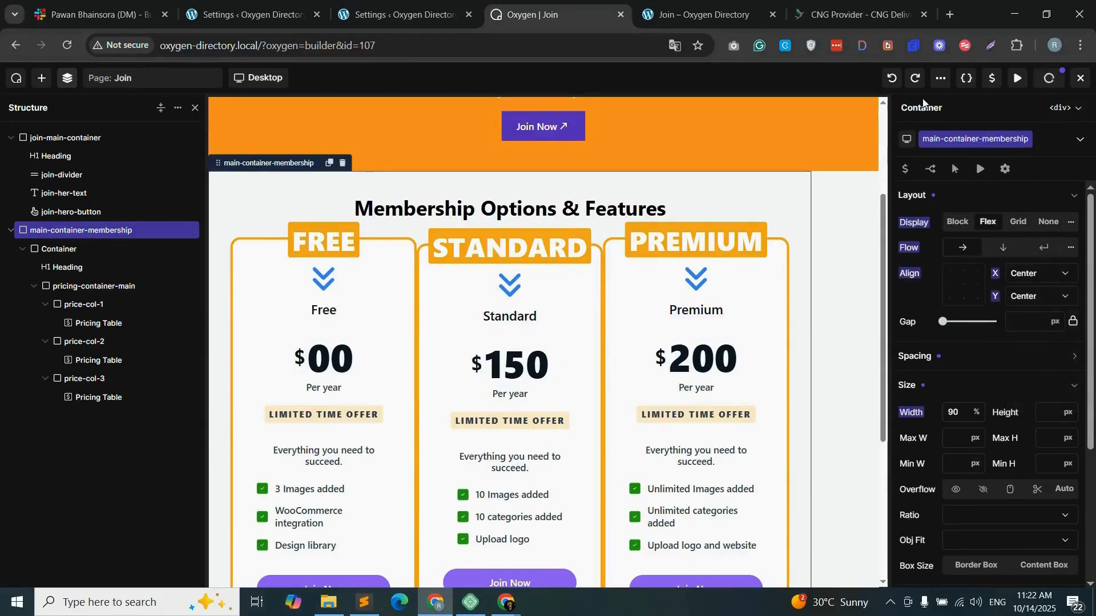
- Review the alignment of the membership section on the live Join page
left_click(665, 15)
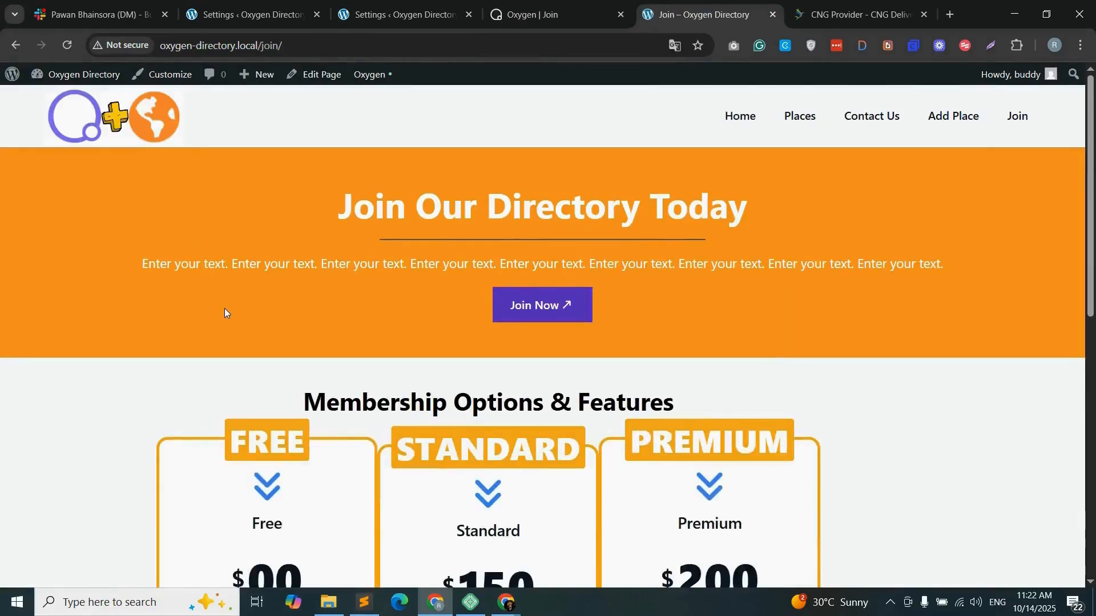
scroll(997, 197, "down", 8)
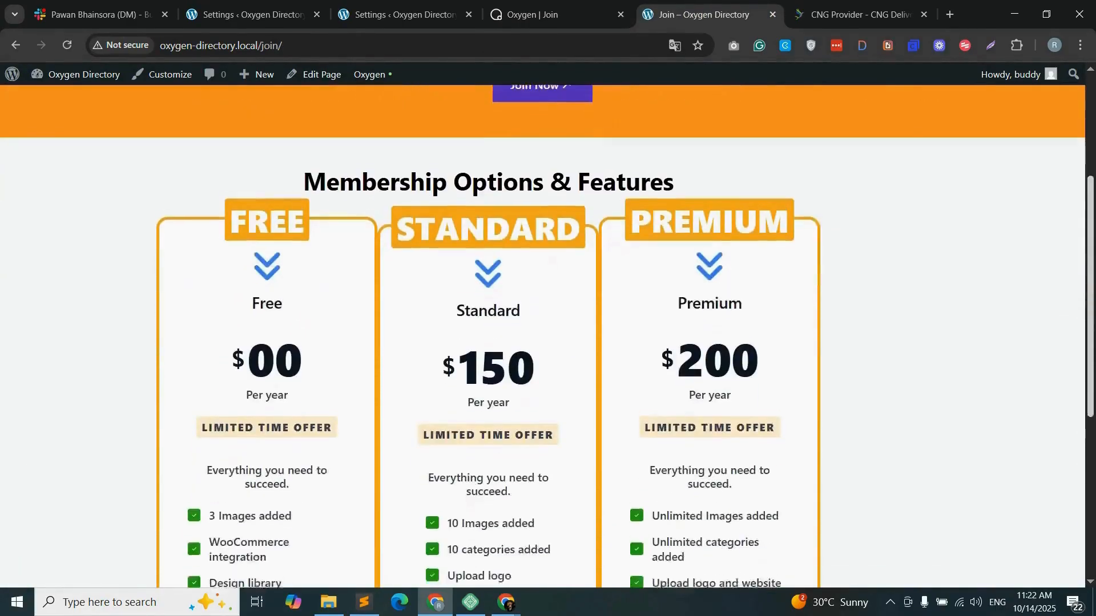
scroll(997, 197, "up", 5)
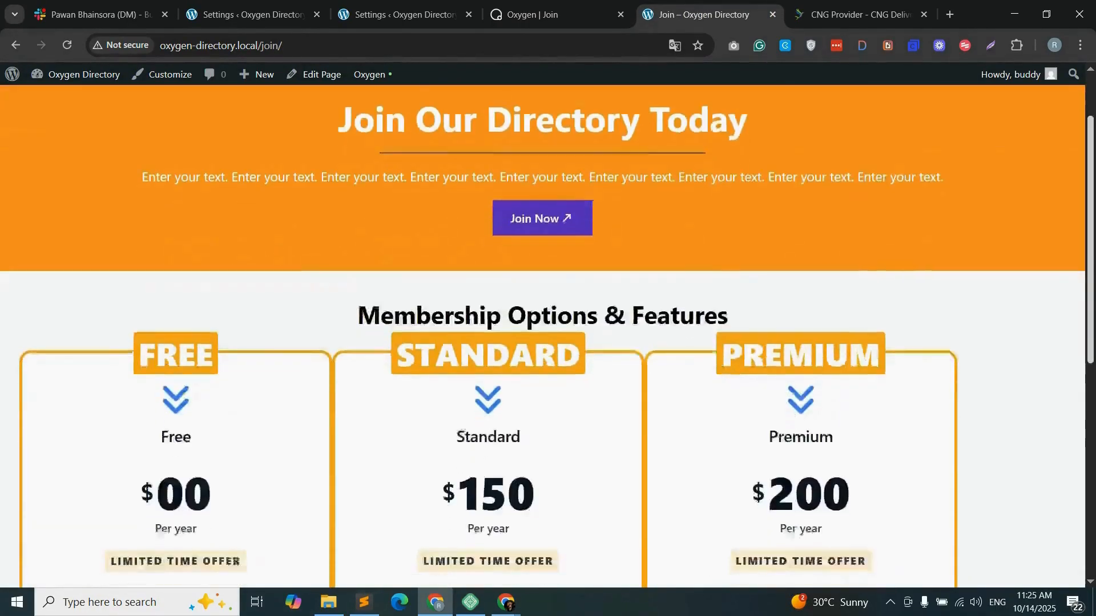
scroll(1072, 290, "down", 2)
- Return to the builder and move the membership Heading out of container-1 so it sits directly above it in main-container-membership
left_click(552, 11)
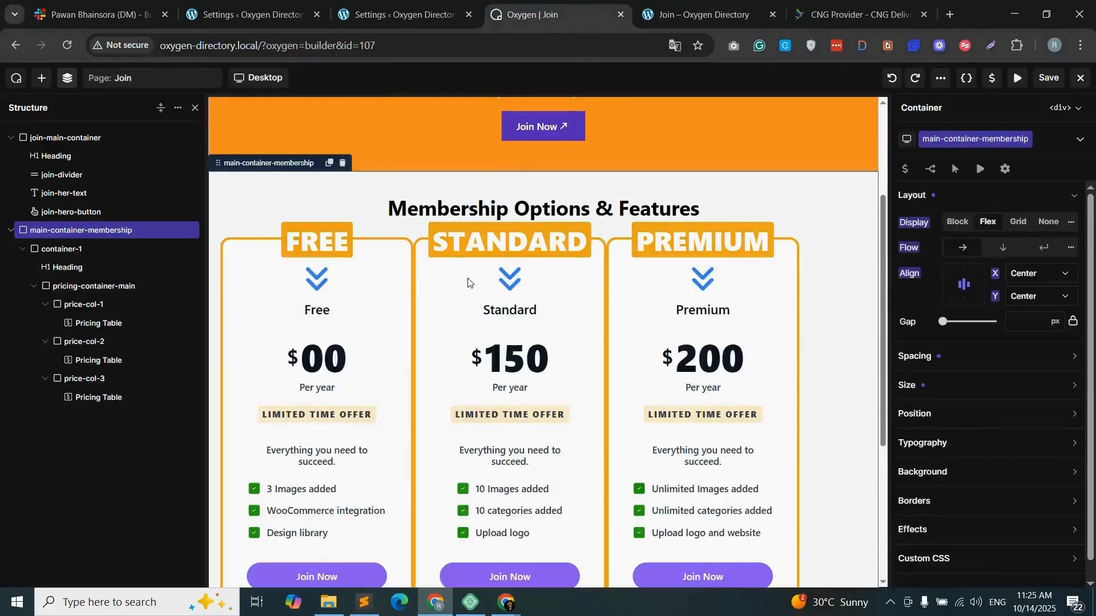
left_click_drag(69, 266, 64, 245)
left_click(63, 268)
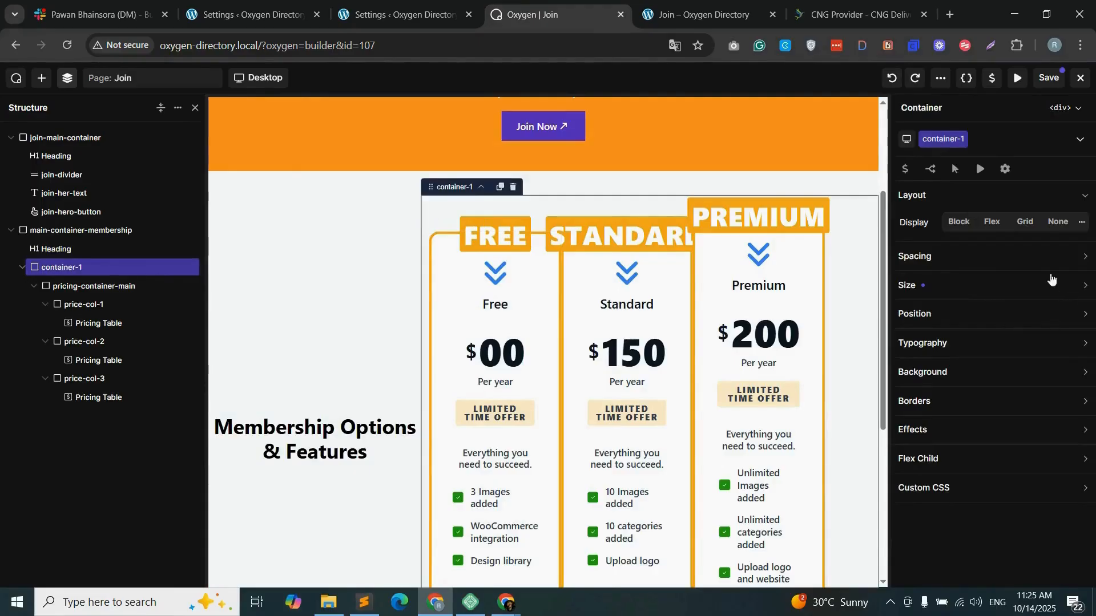
- Make container-1 a horizontal flex layout centred on both axes, with the membership Heading stacked above it
left_click(993, 223)
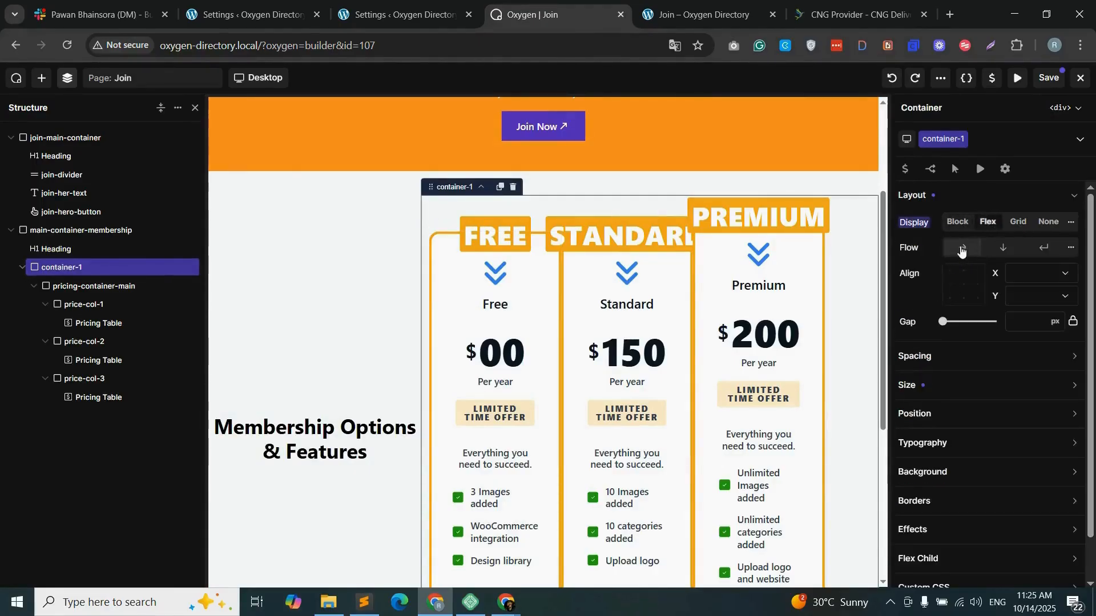
left_click(1004, 248)
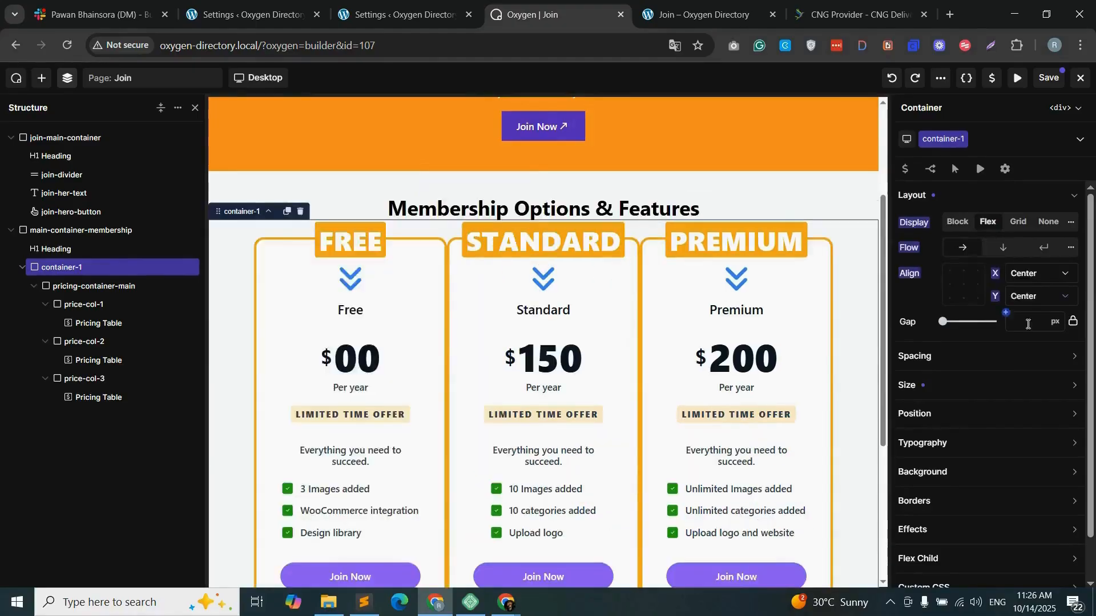
left_click(963, 283)
- Set the top margin of container-1 to 40 px and save the page
left_click(967, 358)
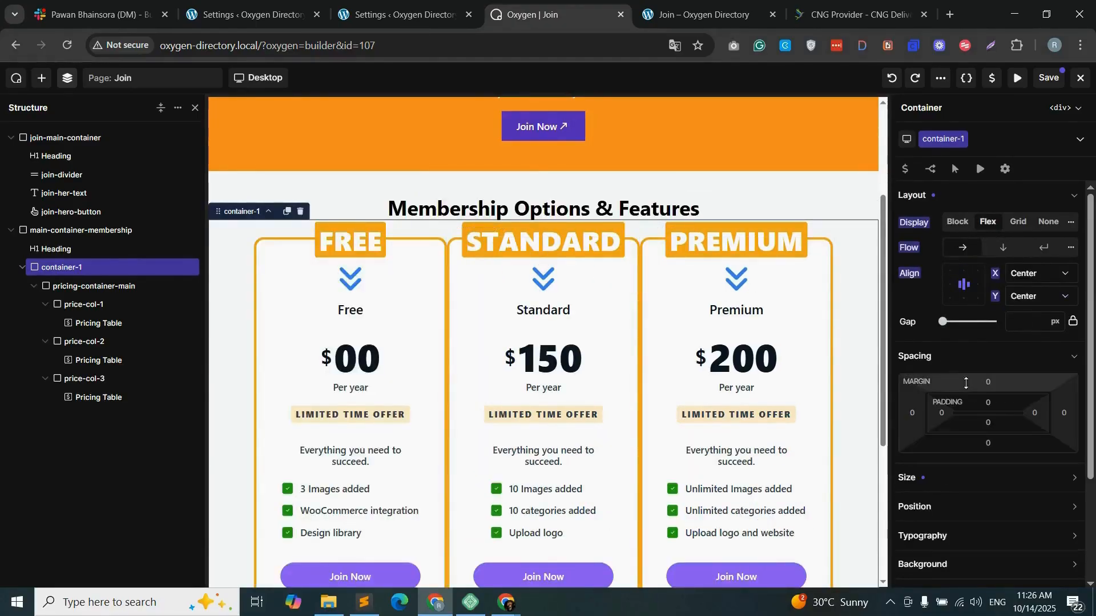
left_click(994, 389)
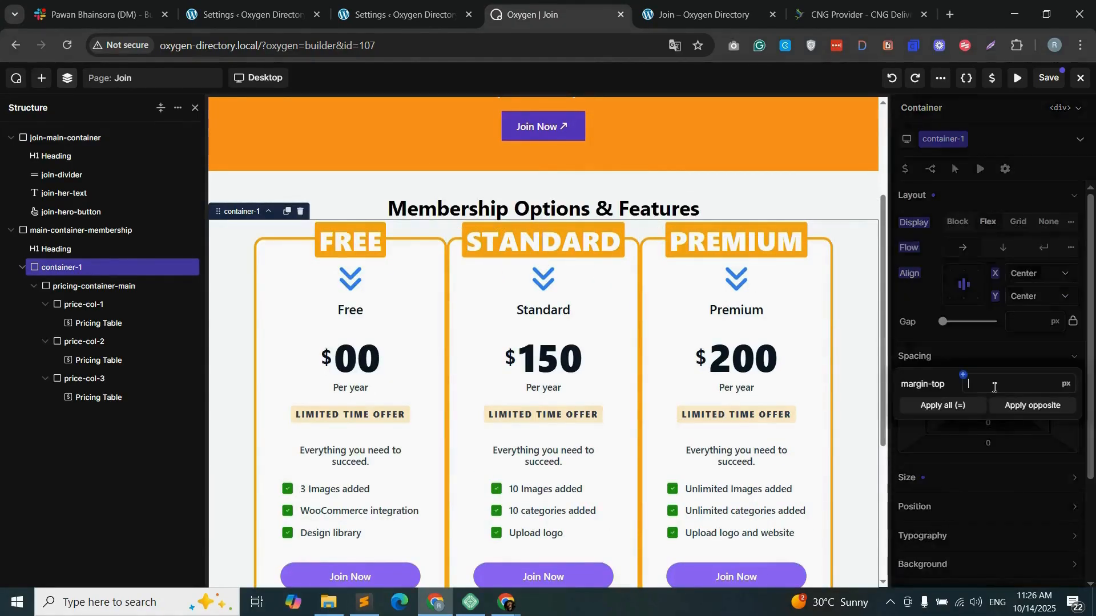
type("40")
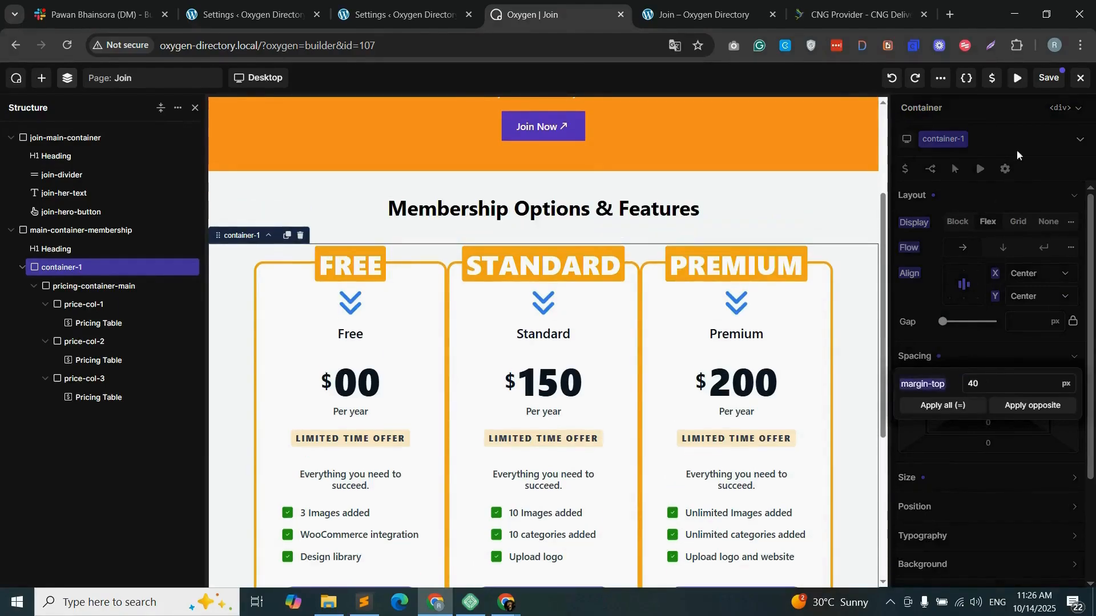
left_click(1049, 78)
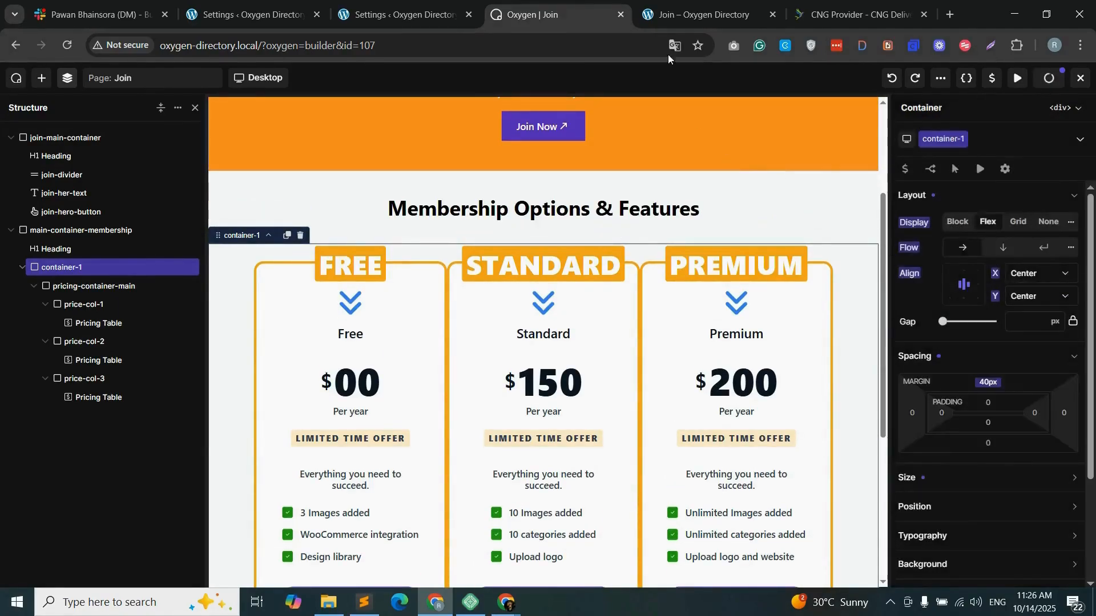
- Review the heading spacing and centred pricing tables on the live Join page
left_click(703, 15)
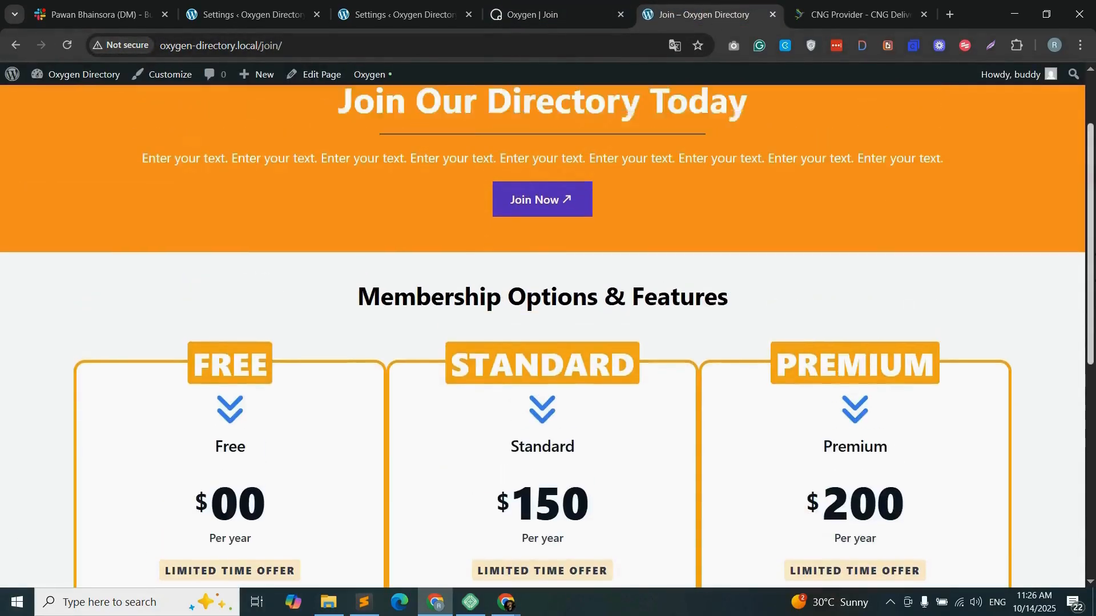
scroll(542, 337, "up", 2)
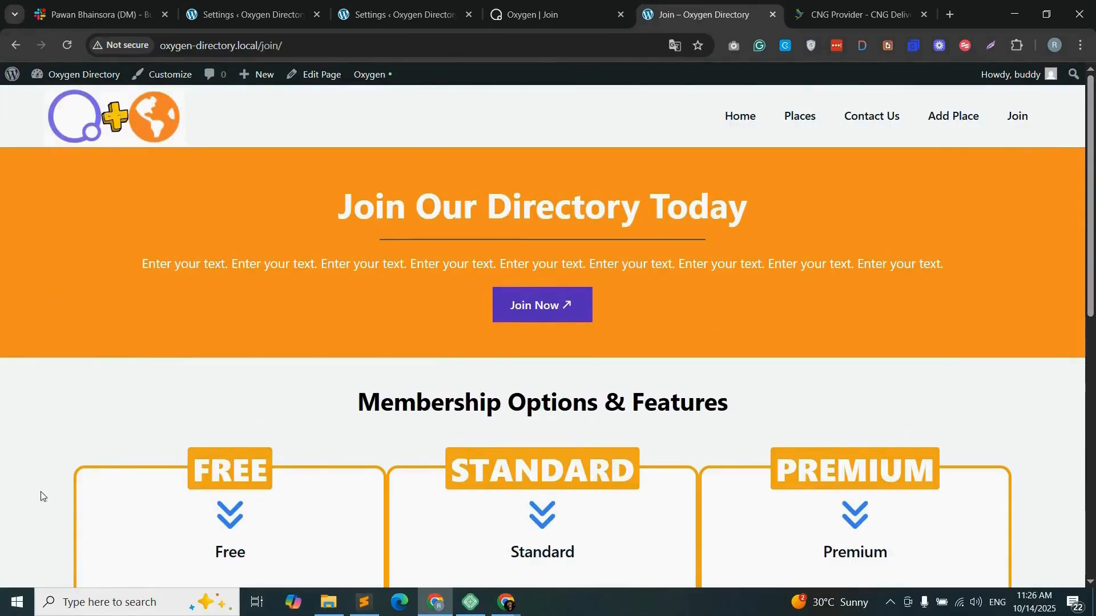
scroll(823, 258, "down", 5)
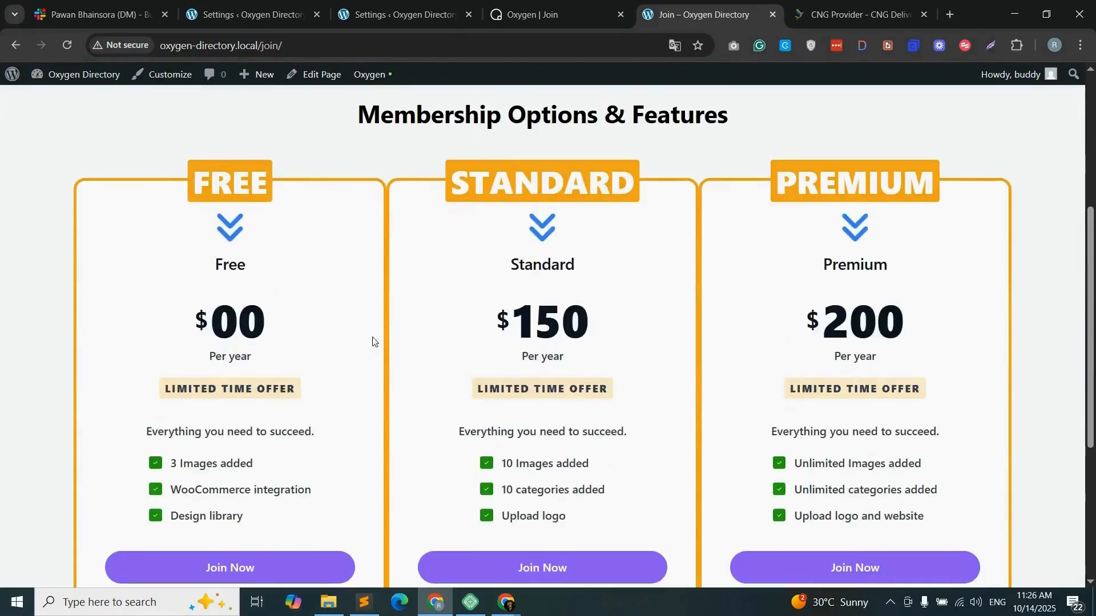
- Set the gap between the columns of pricing-container-main to 21 px and save the page
left_click(557, 16)
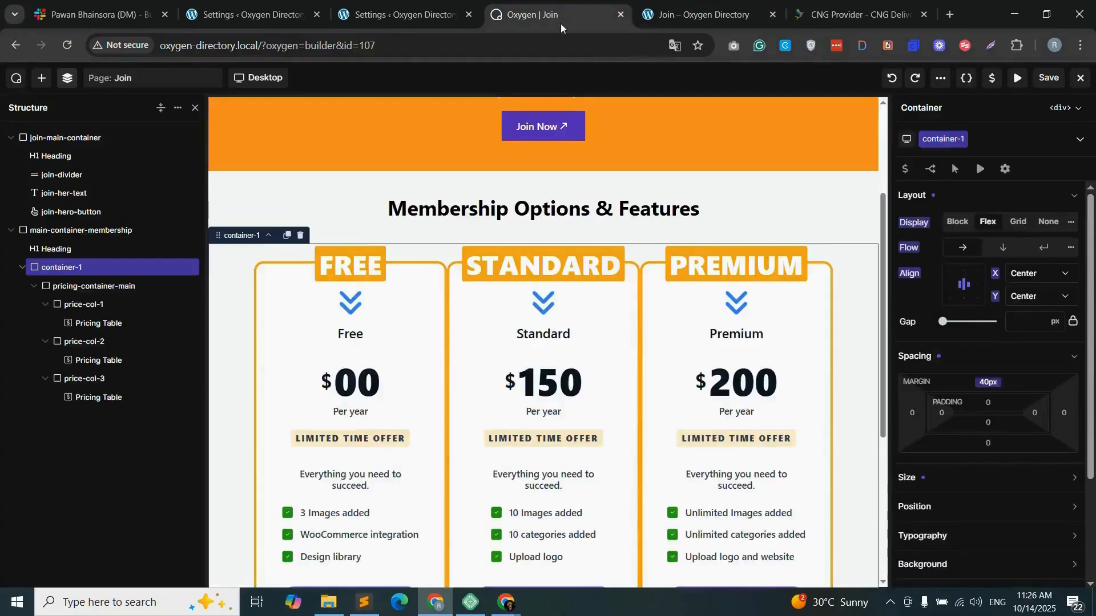
left_click(102, 290)
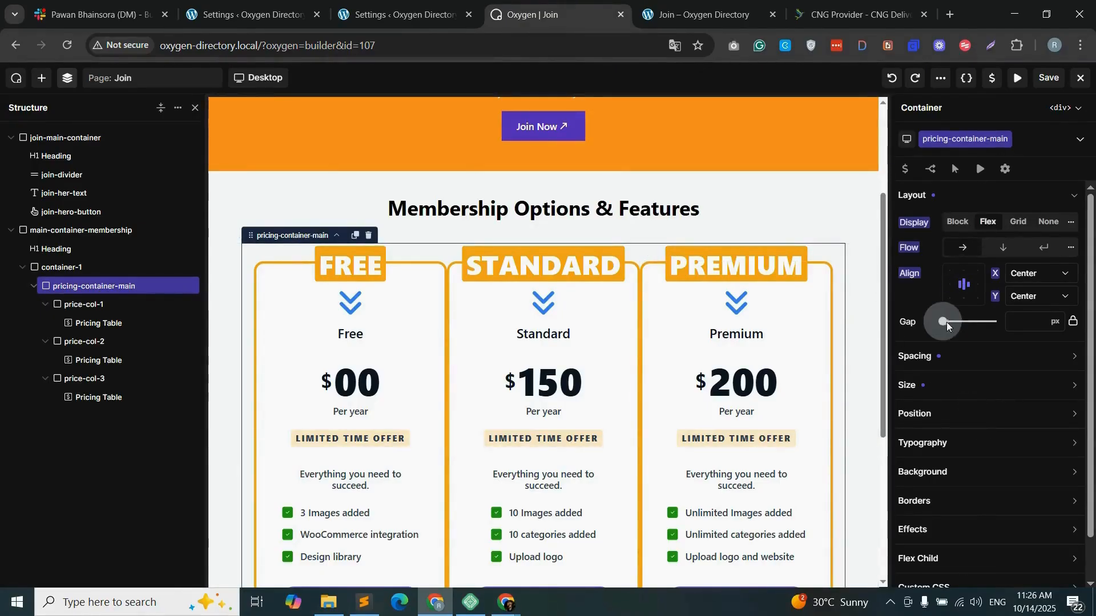
left_click_drag(943, 321, 954, 321)
left_click(1053, 83)
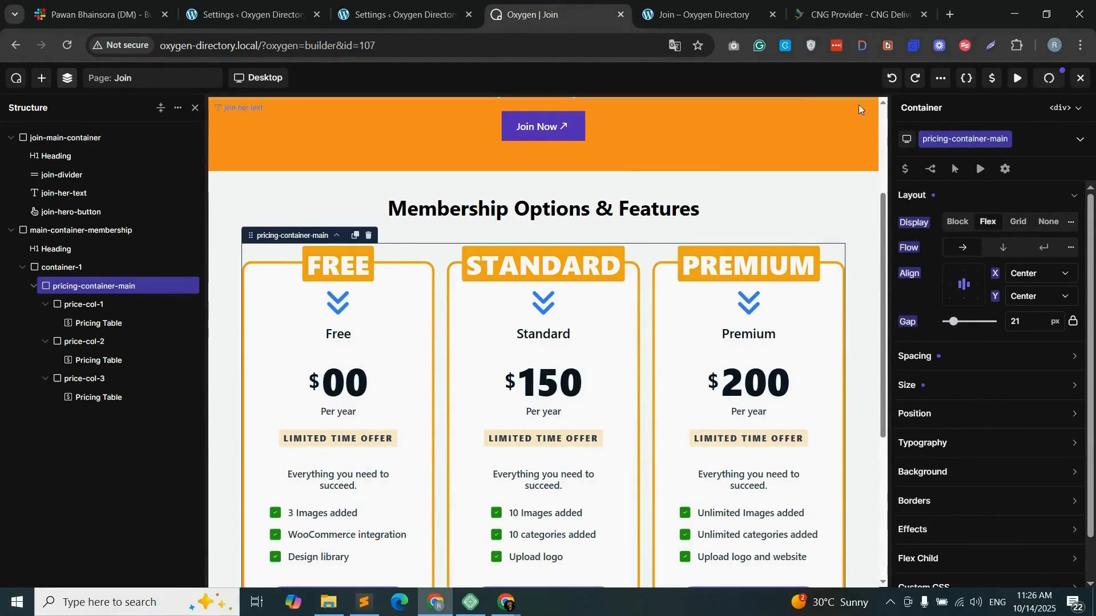
- Reload the live Join page and review the pricing column spacing from the hero section down to the footer
left_click(699, 15)
left_click(74, 45)
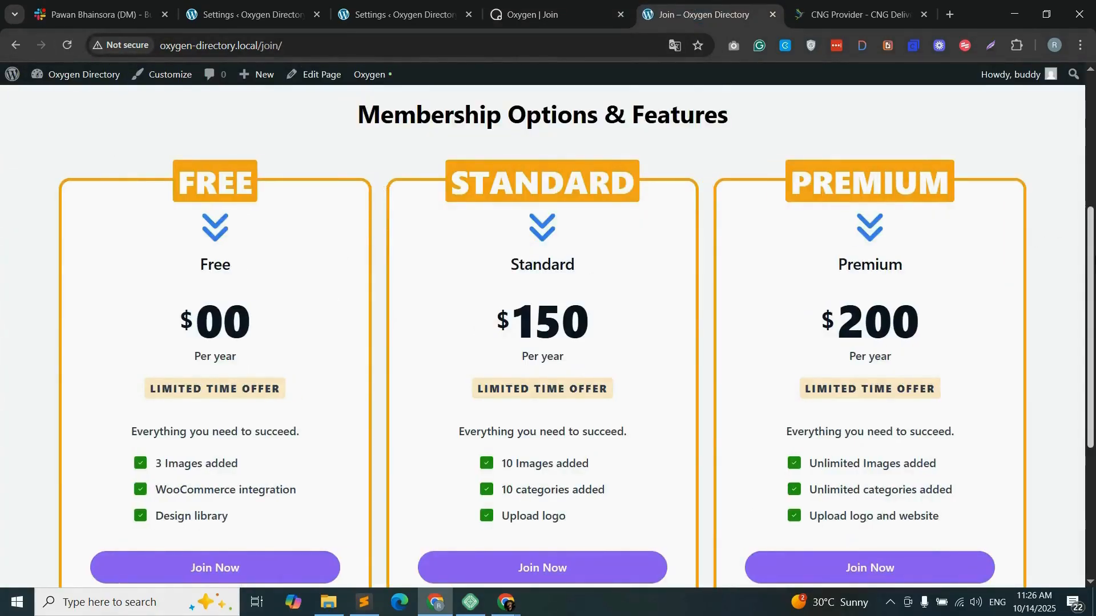
scroll(1076, 234, "down", 2)
scroll(1075, 234, "up", 1)
scroll(542, 336, "up", 6)
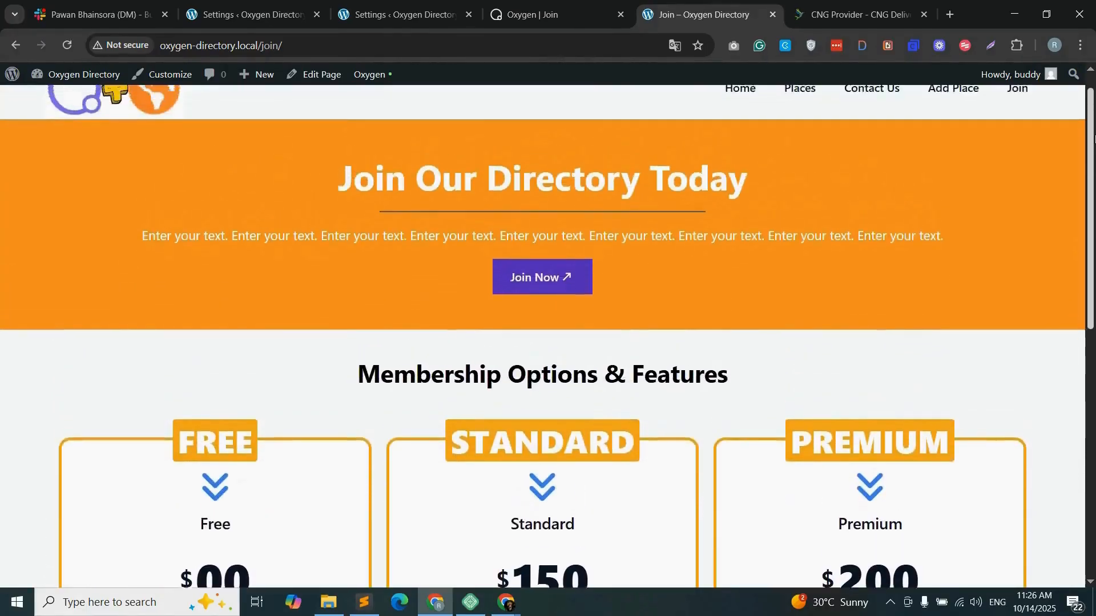
scroll(542, 336, "down", 4)
scroll(463, 342, "down", 4)
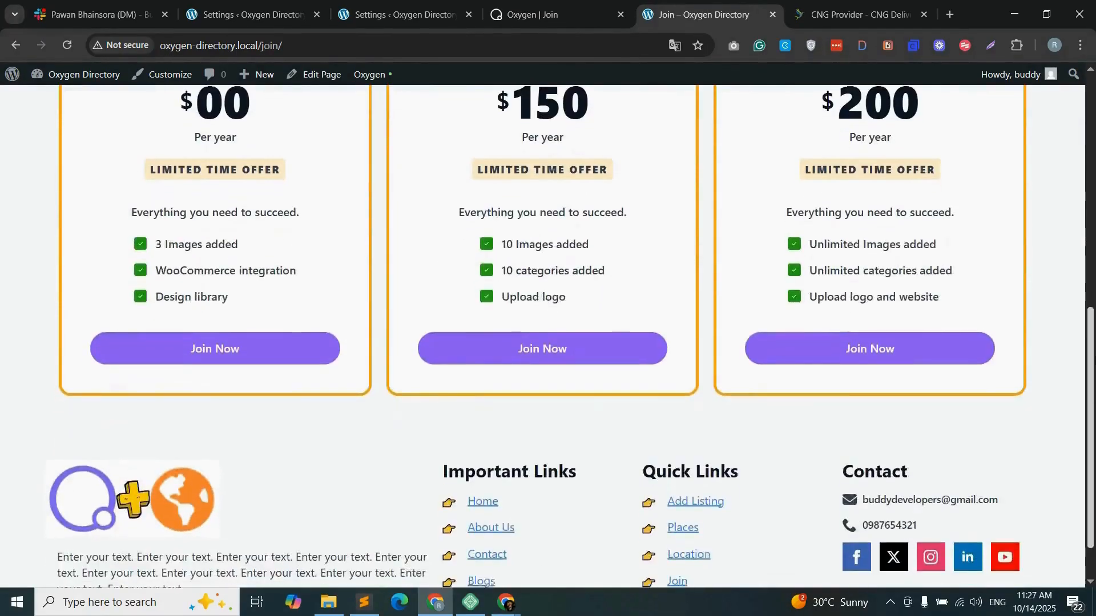
- Return to the builder, add a new Container, and place it at the top level of the structure below main-container-membership
key("ctrl+shift+Tab")
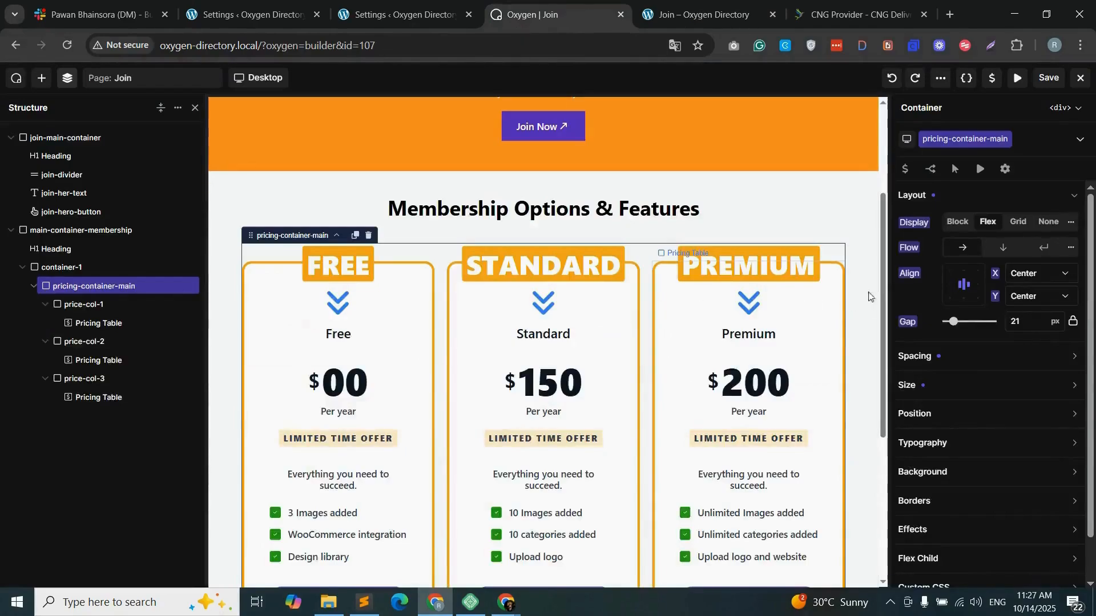
scroll(882, 428, "down", 5)
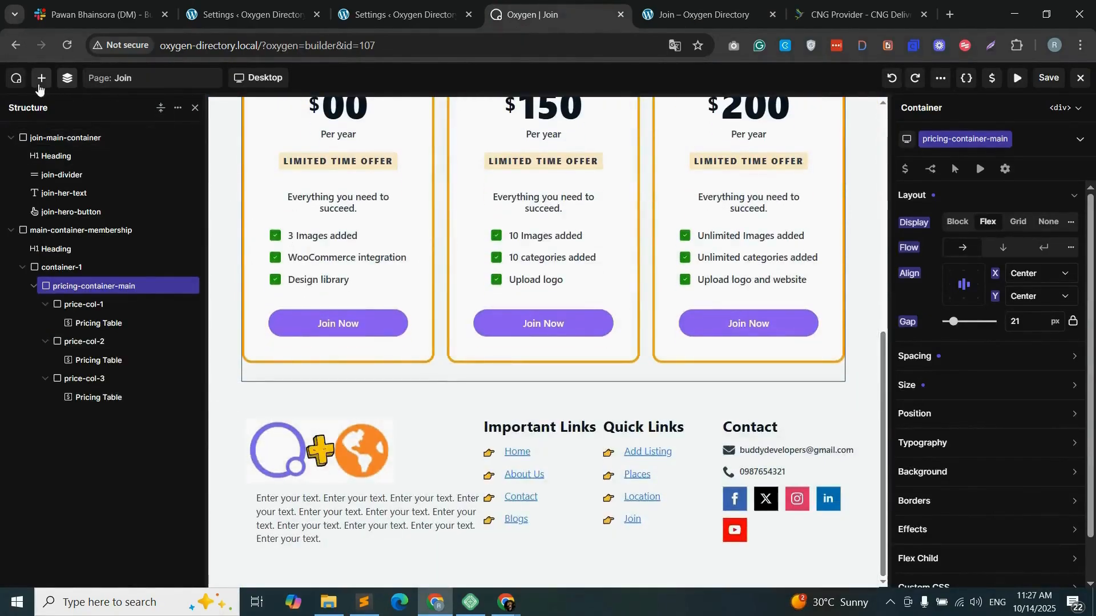
left_click(42, 78)
left_click_drag(54, 216, 529, 383)
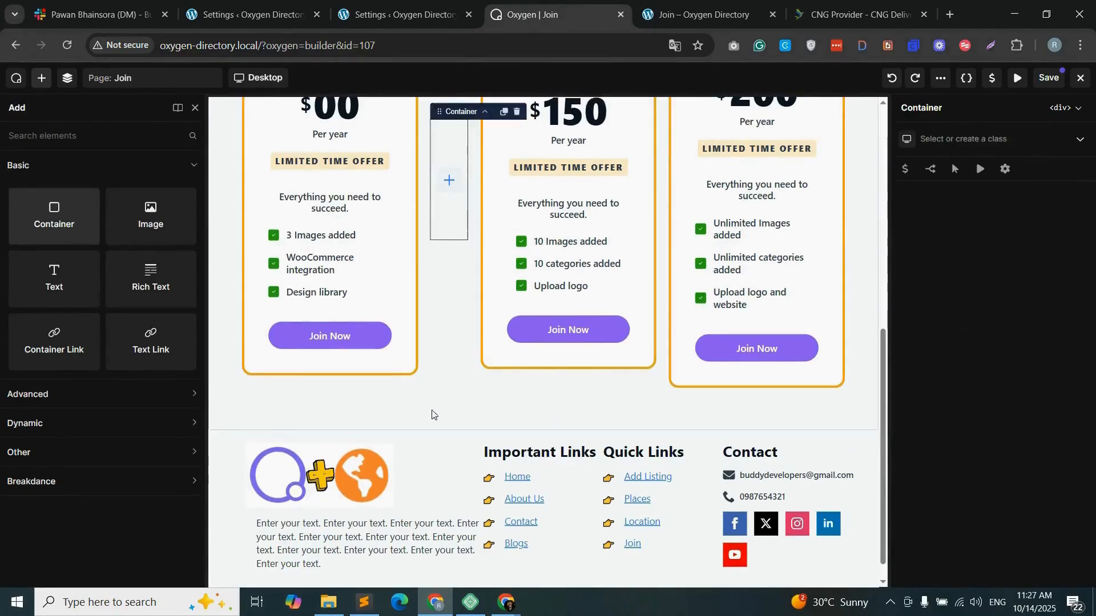
left_click(67, 78)
left_click_drag(67, 323, 3, 416)
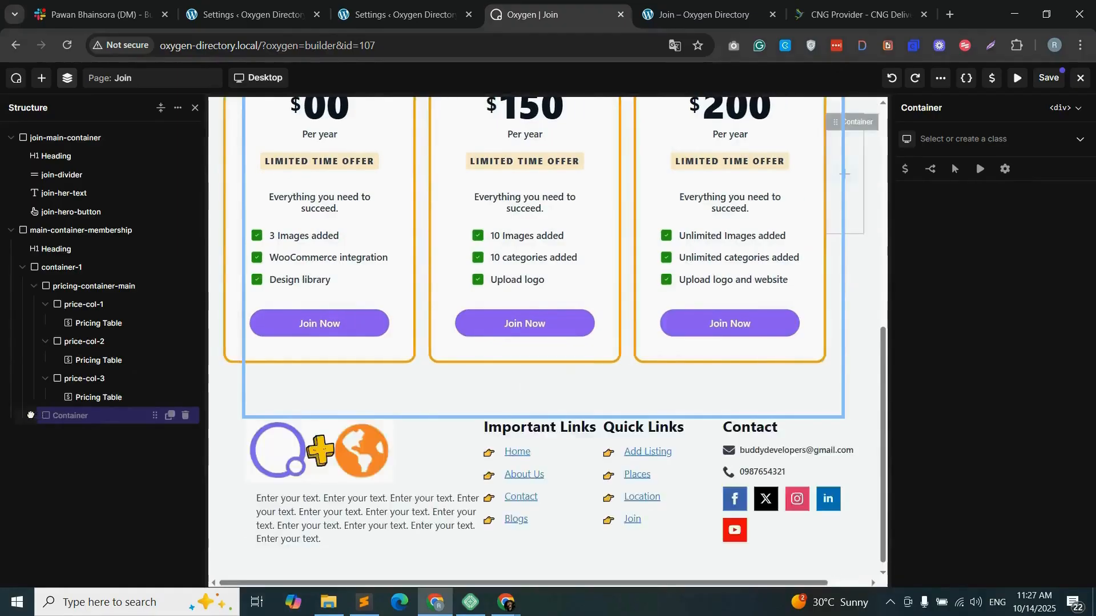
left_click(11, 230)
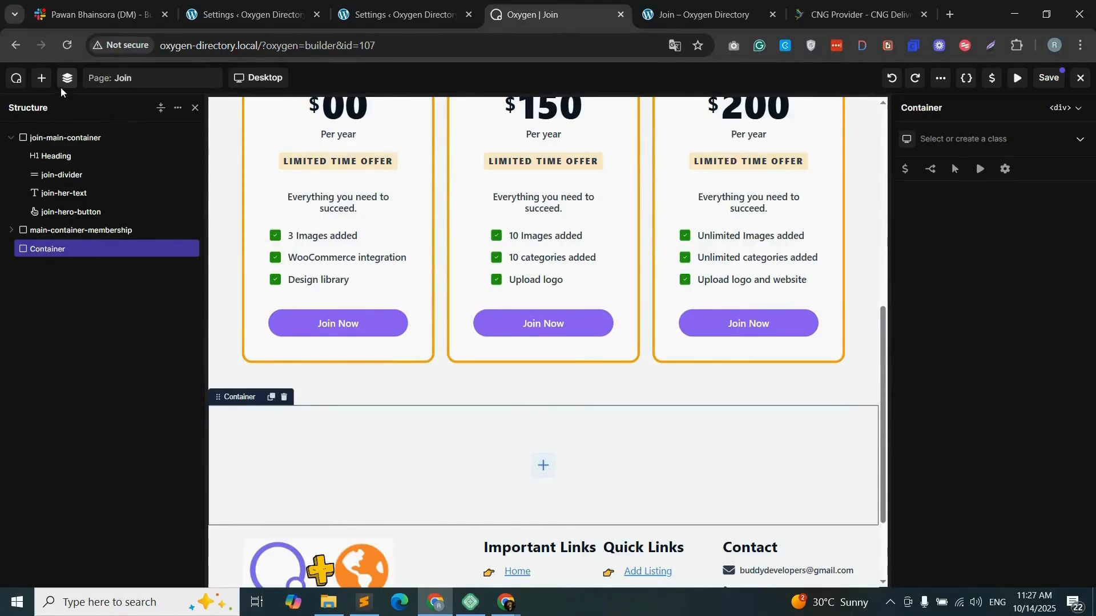
- Duplicate the new Container and nest the copies so the outer Container holds one Container with two child Containers
left_click(170, 250)
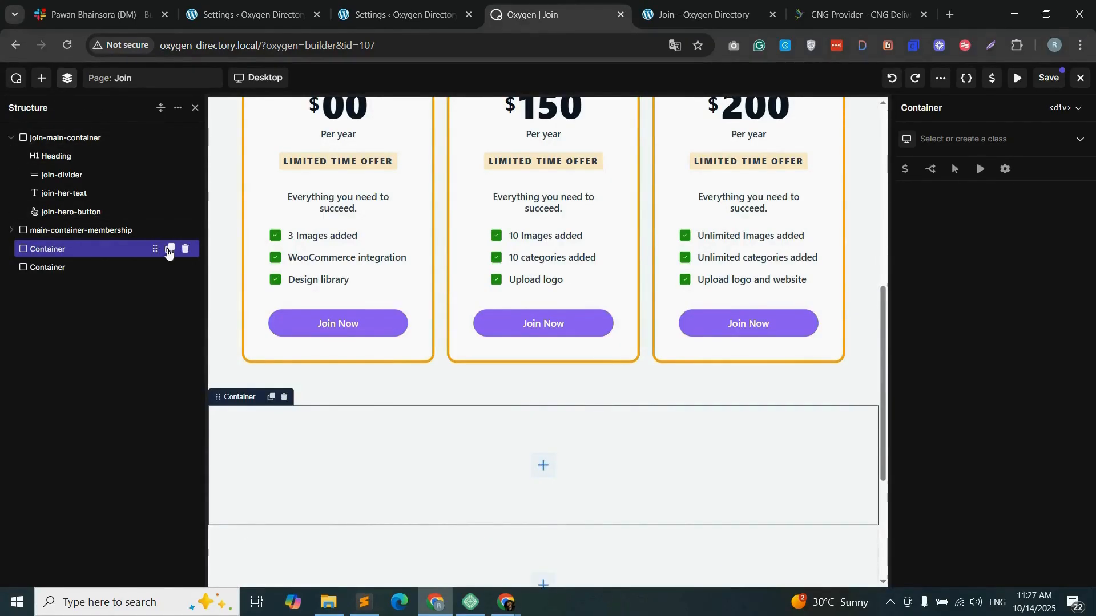
left_click(169, 249)
left_click_drag(54, 269, 33, 283)
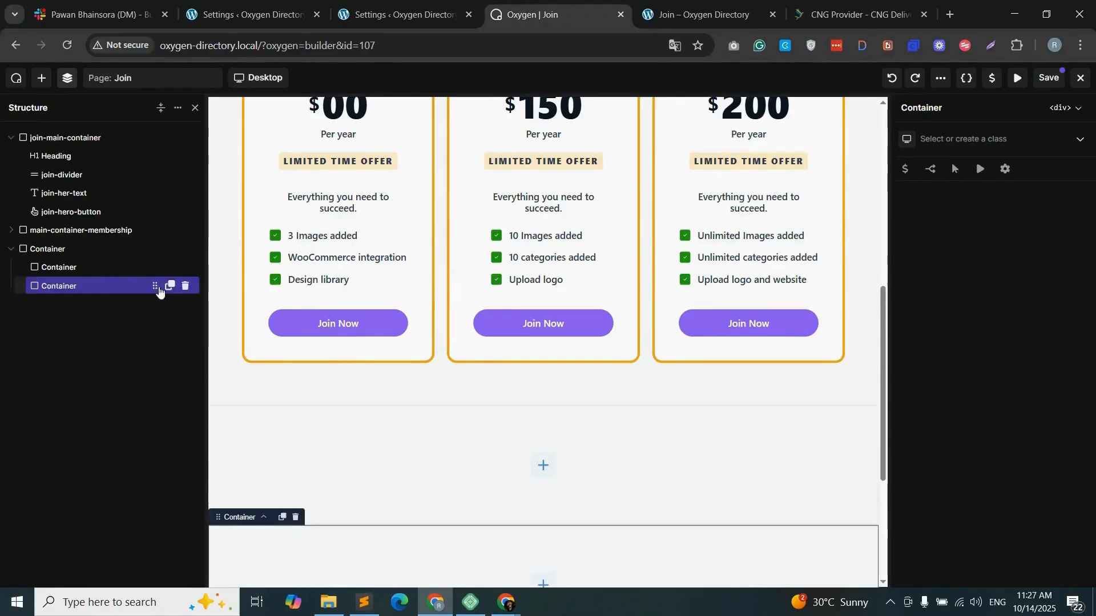
left_click(170, 286)
mouse_move(66, 303)
left_mouse_down()
mouse_move(66, 267)
mouse_move(54, 261)
mouse_move(71, 297)
left_mouse_up()
- Assign the new class join-cta-container to the outer Container and main-col to the Container directly inside it
left_click(56, 287)
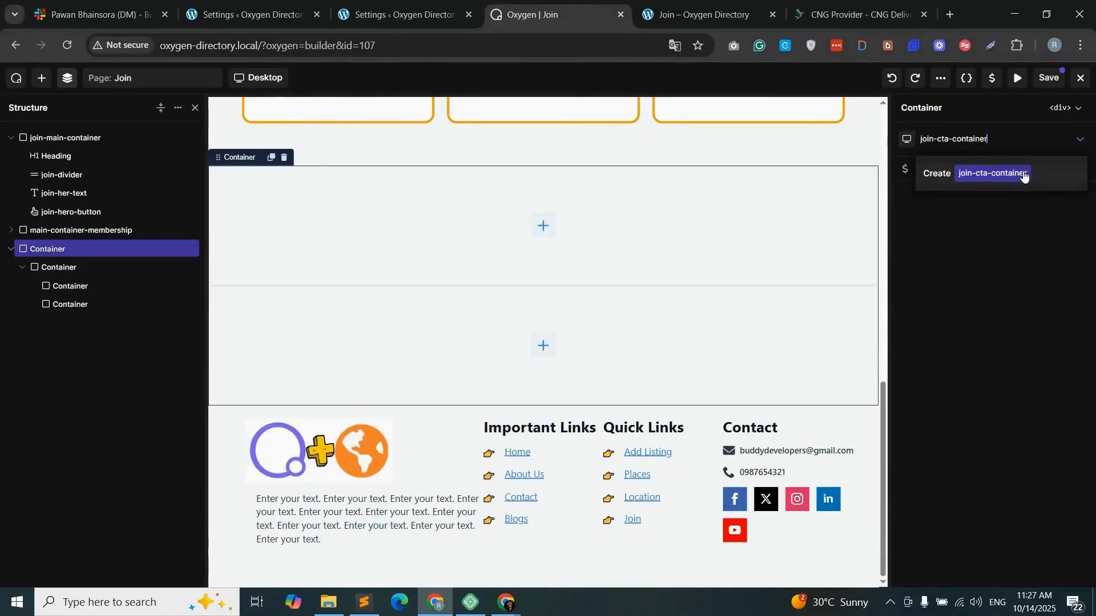
left_click(993, 173)
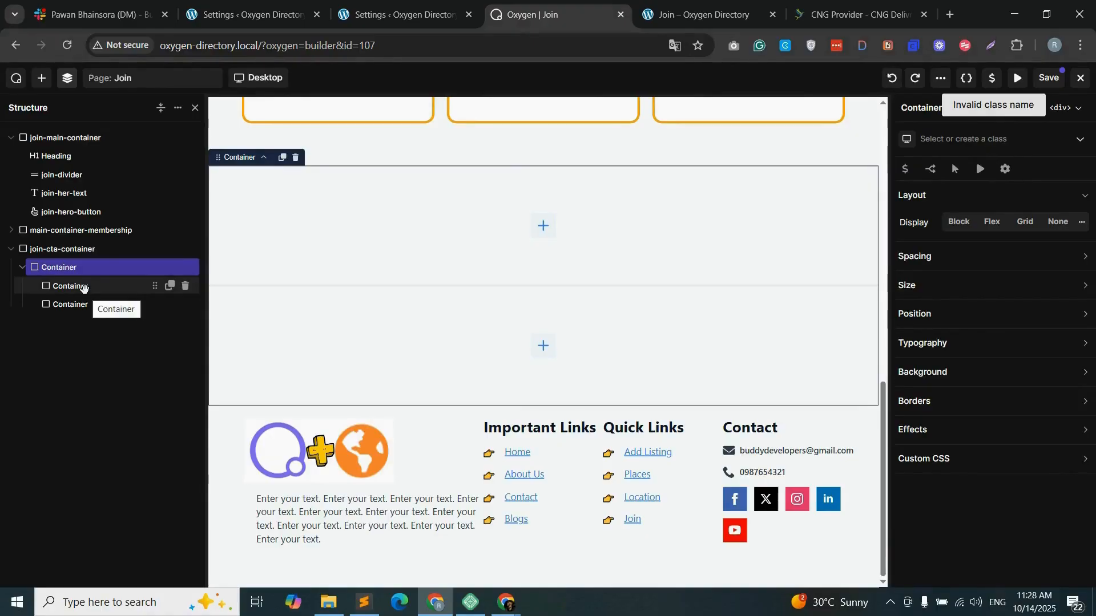
left_click(966, 139)
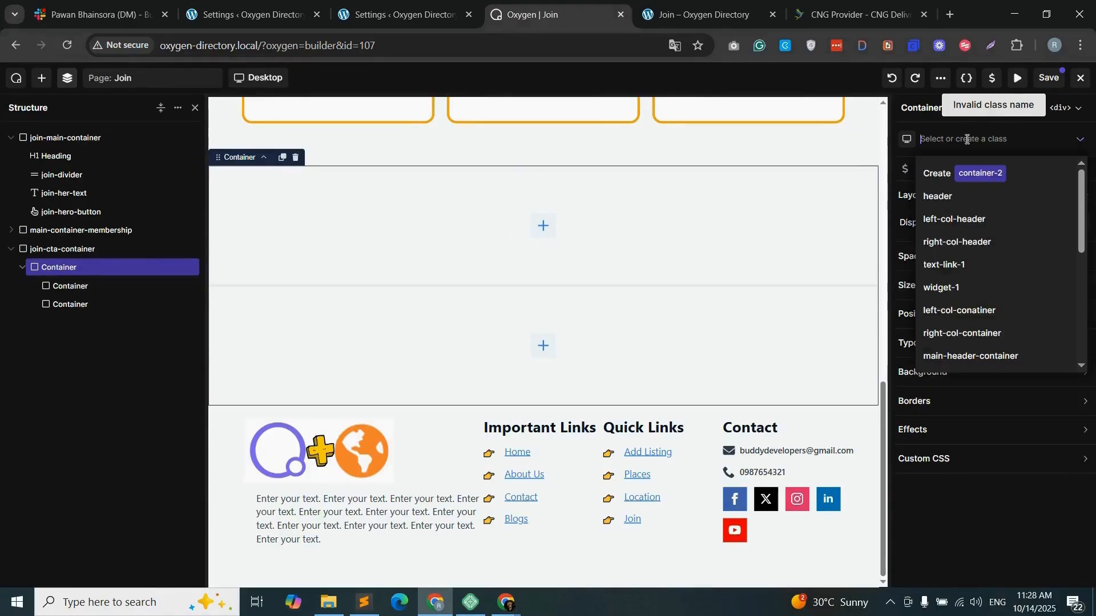
type("main-col")
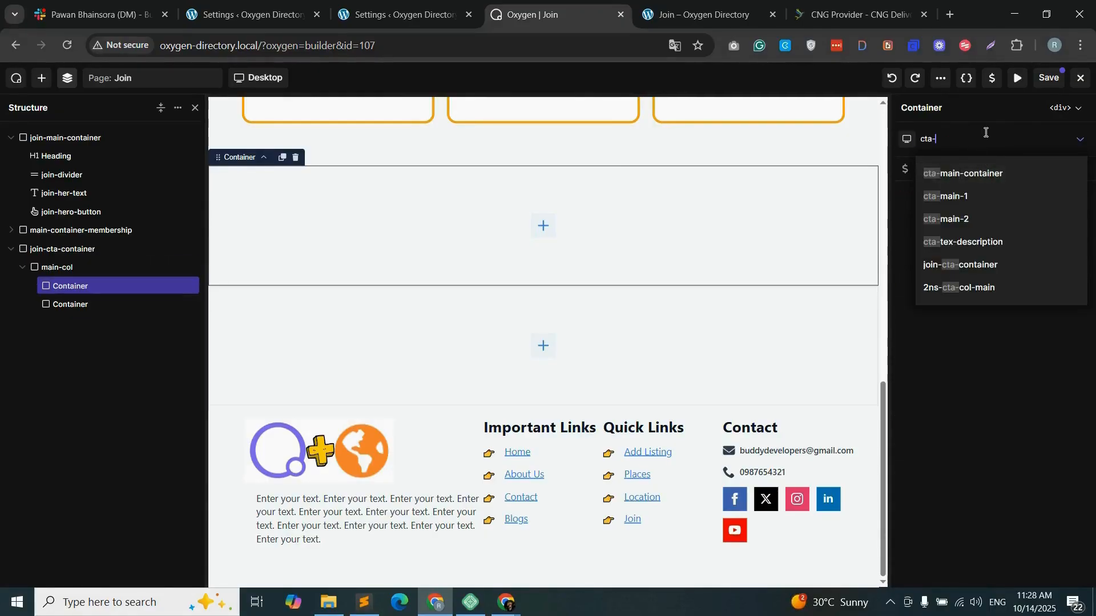
- Assign the new class cta-1 to the first Container inside main-col
type("-1")
left_click(1005, 186)
left_click(1005, 170)
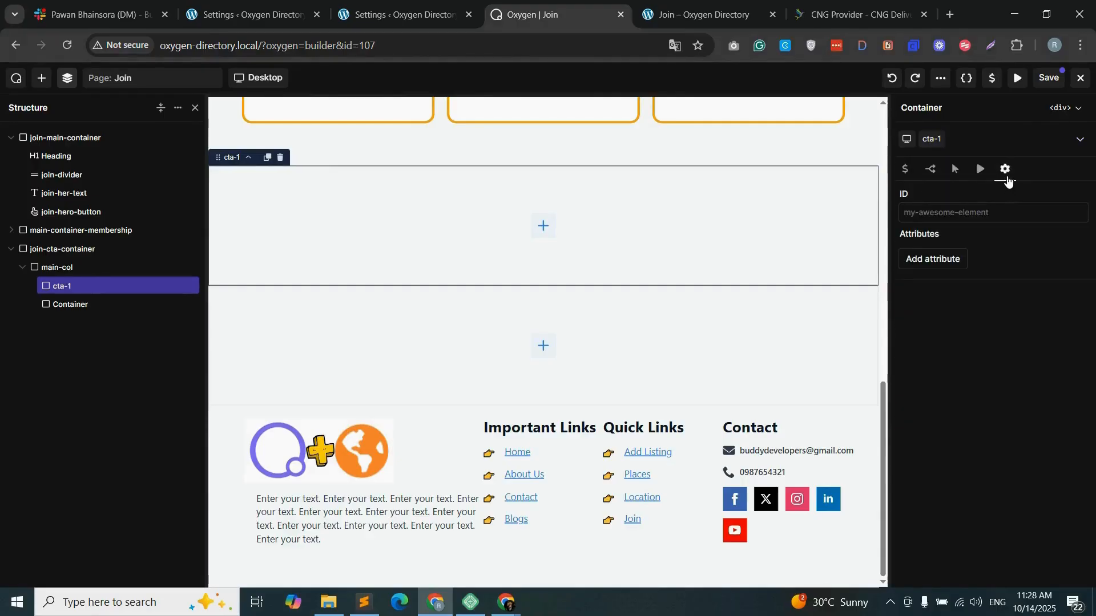
- Assign the new class cta-2 to the second Container inside main-col
left_click(86, 304)
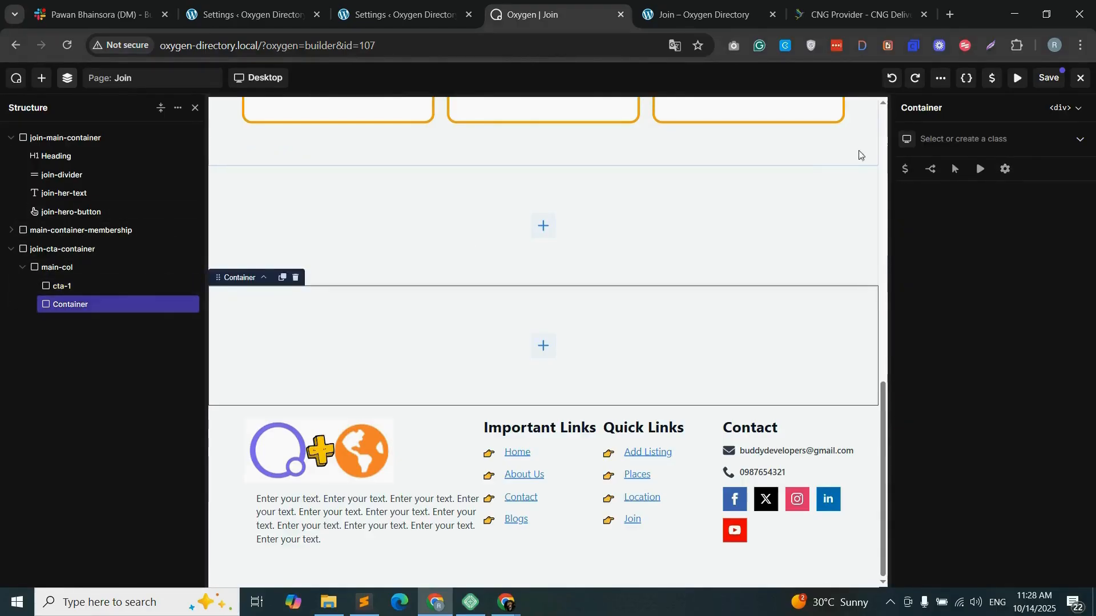
left_click(961, 138)
type("cta-2")
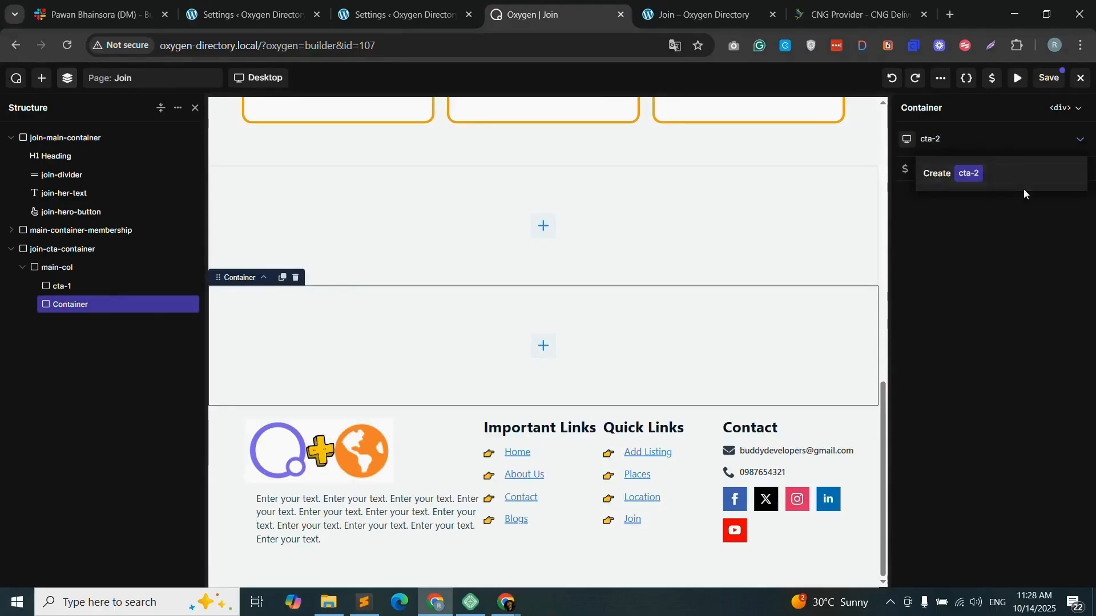
left_click(1022, 186)
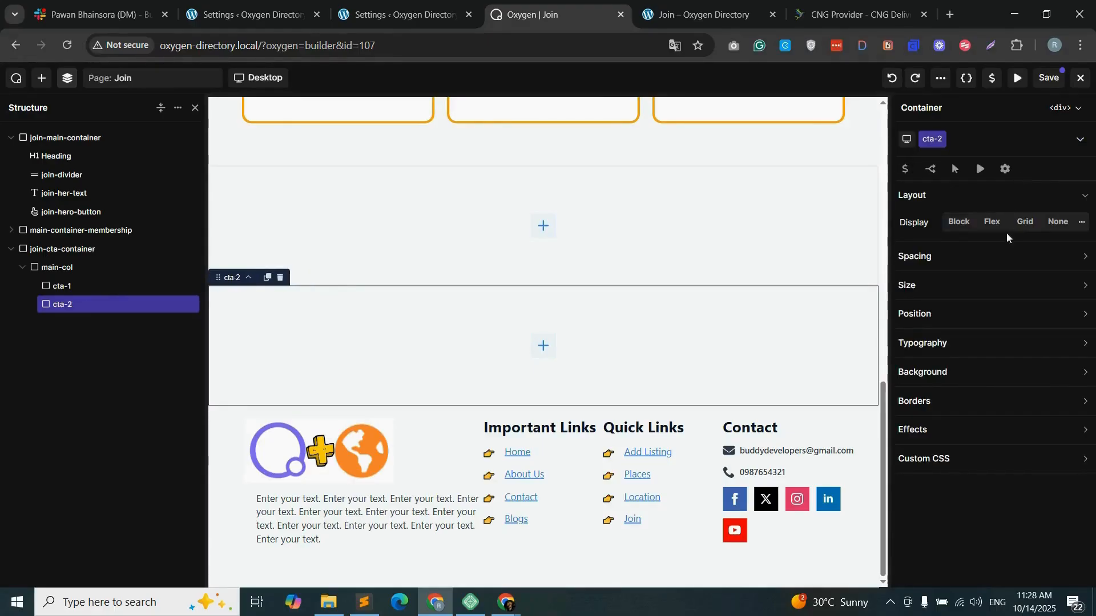
- Set the width of both the cta-2 and cta-1 containers to 50%
left_click(974, 288)
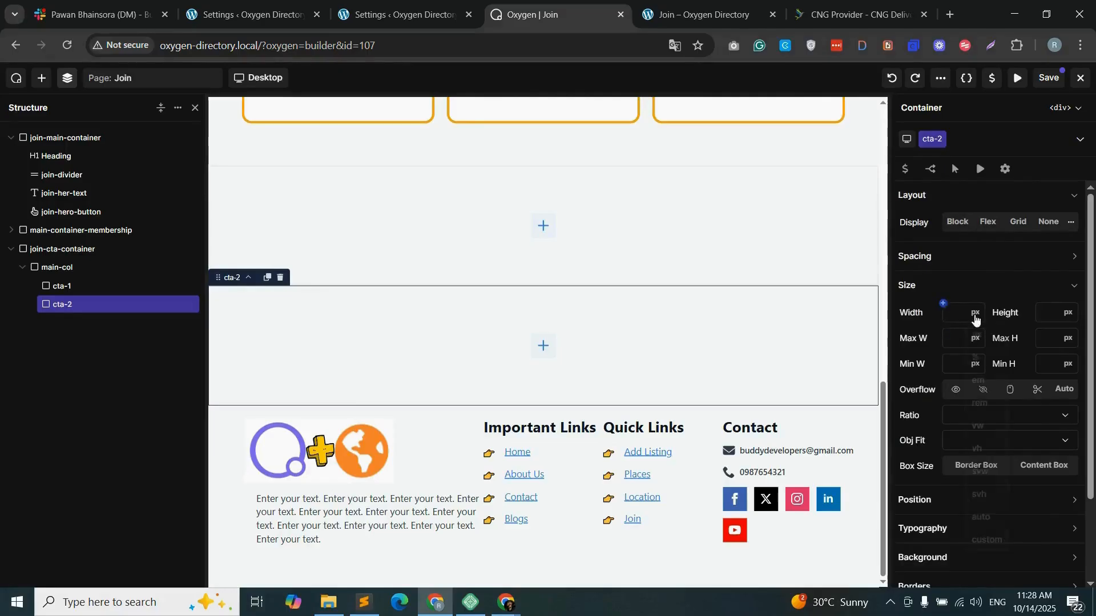
left_click(975, 313)
left_click(974, 349)
type("50")
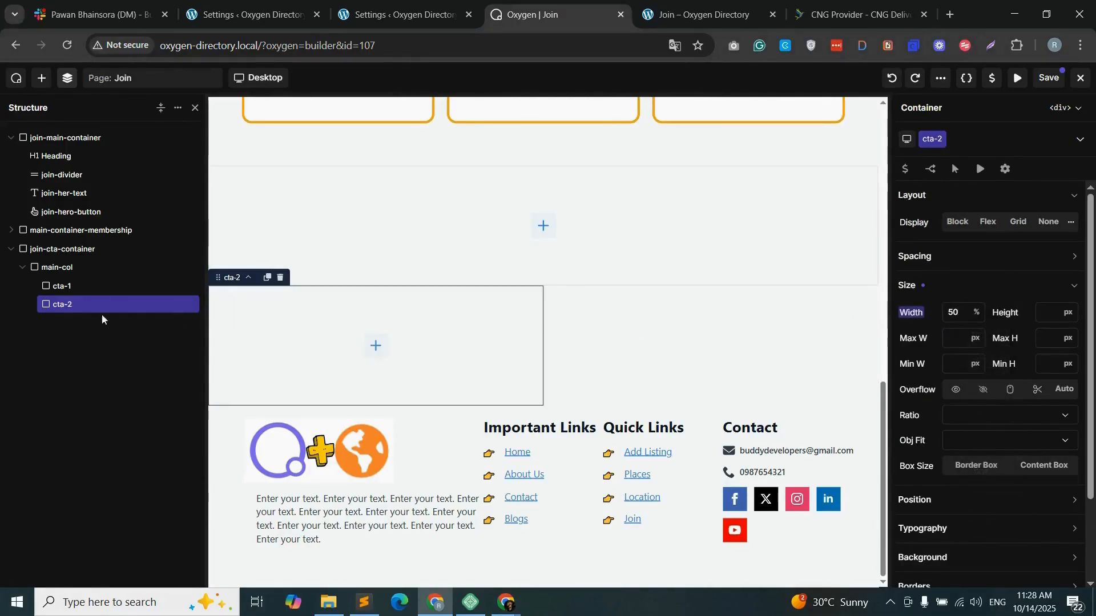
left_click(87, 283)
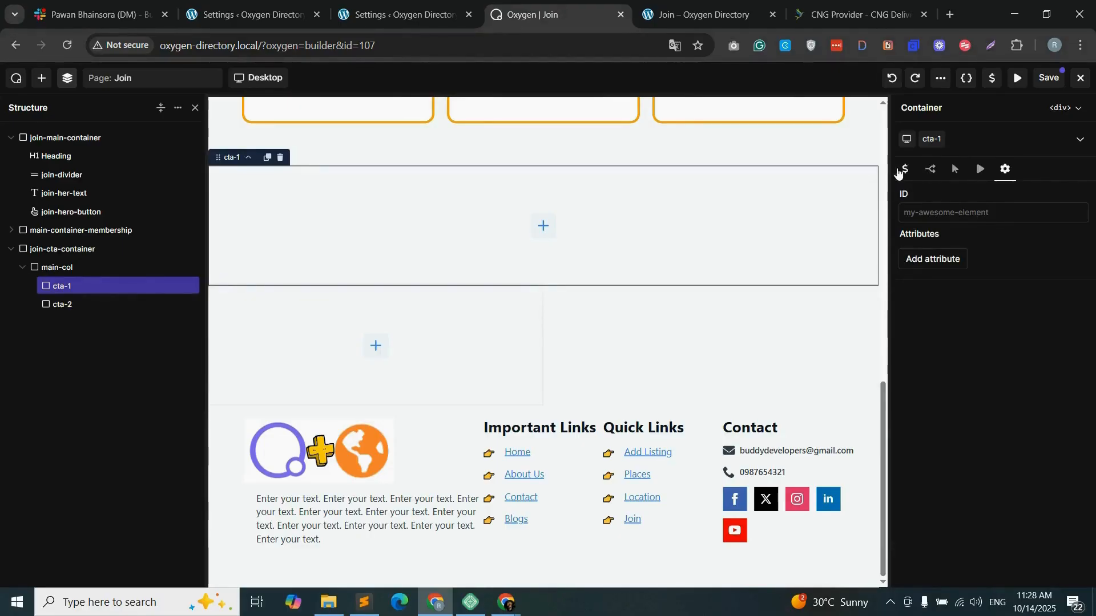
left_click(949, 136)
left_click(931, 143)
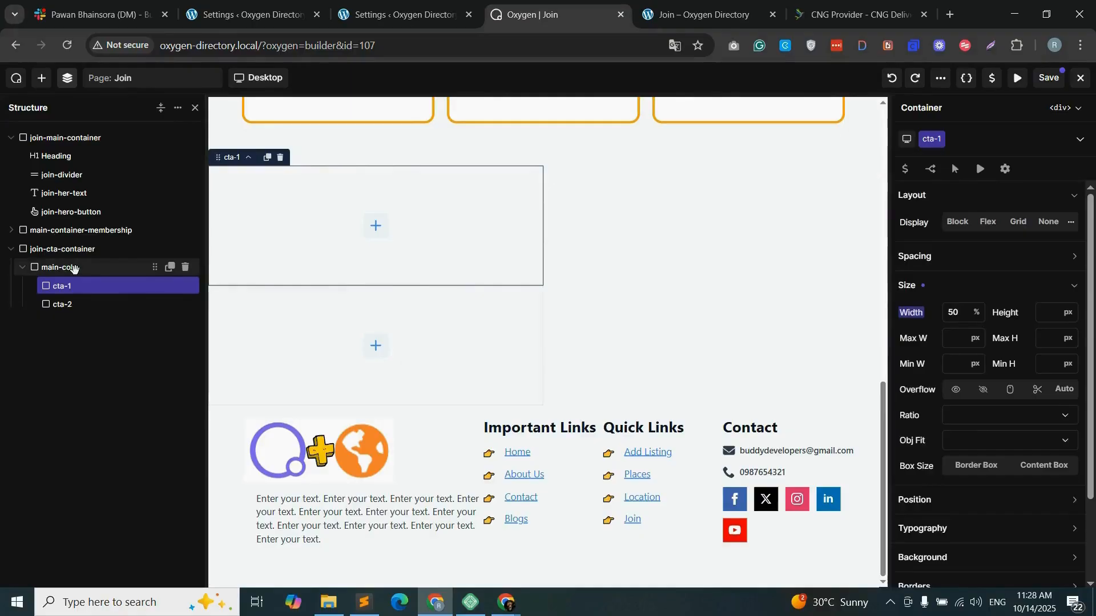
- Make main-col a horizontal flex layout with its children aligned to Center on both the X and Y axes
left_click(73, 264)
left_click(988, 222)
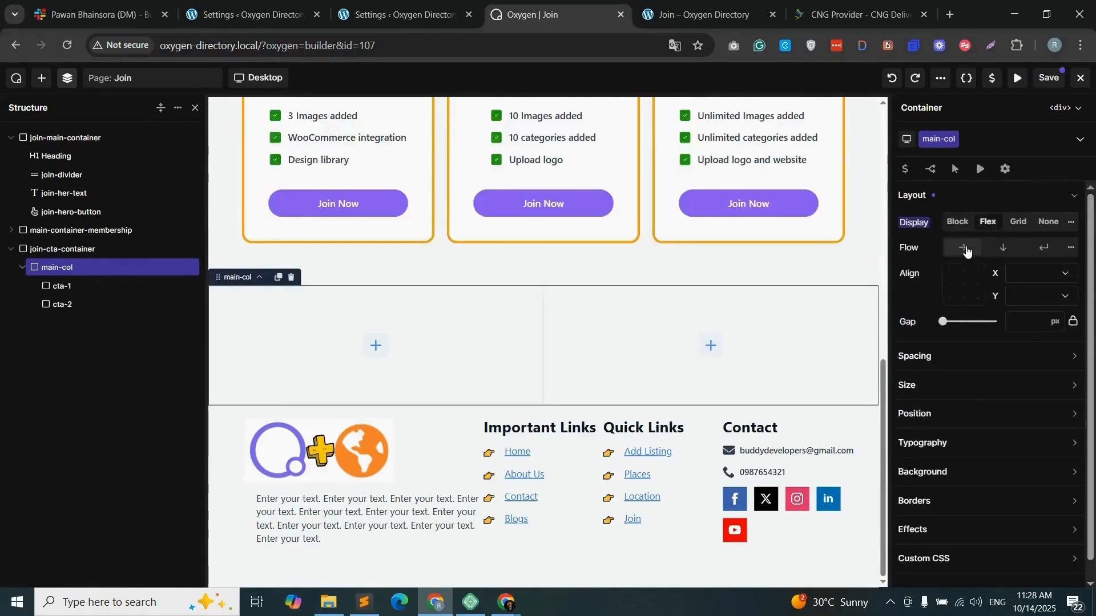
left_click(962, 247)
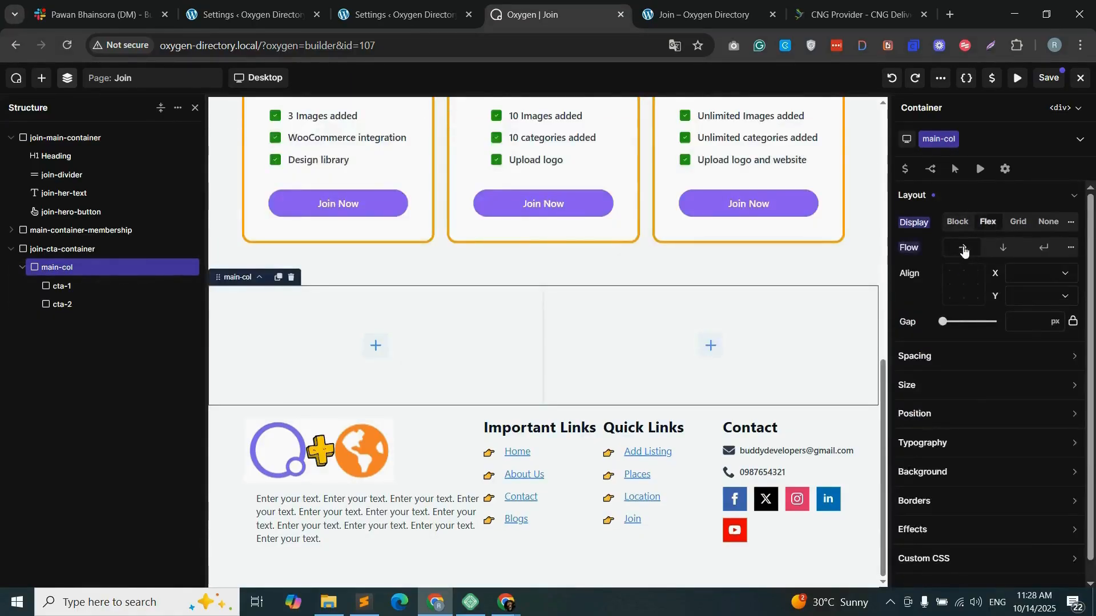
left_click(1049, 277)
left_click(1044, 302)
left_click(1045, 299)
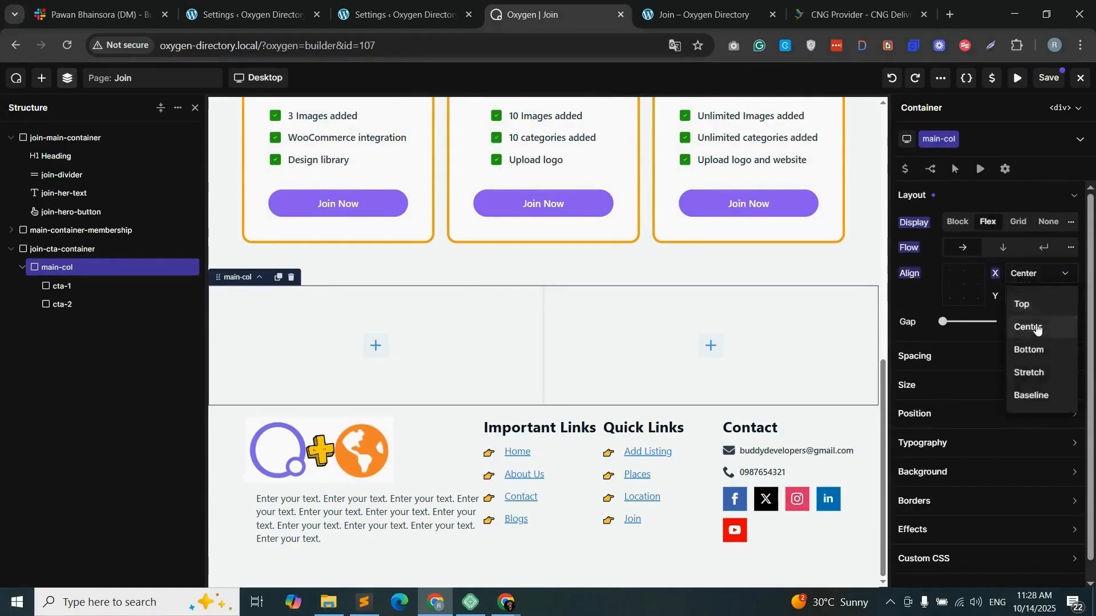
left_click(1035, 324)
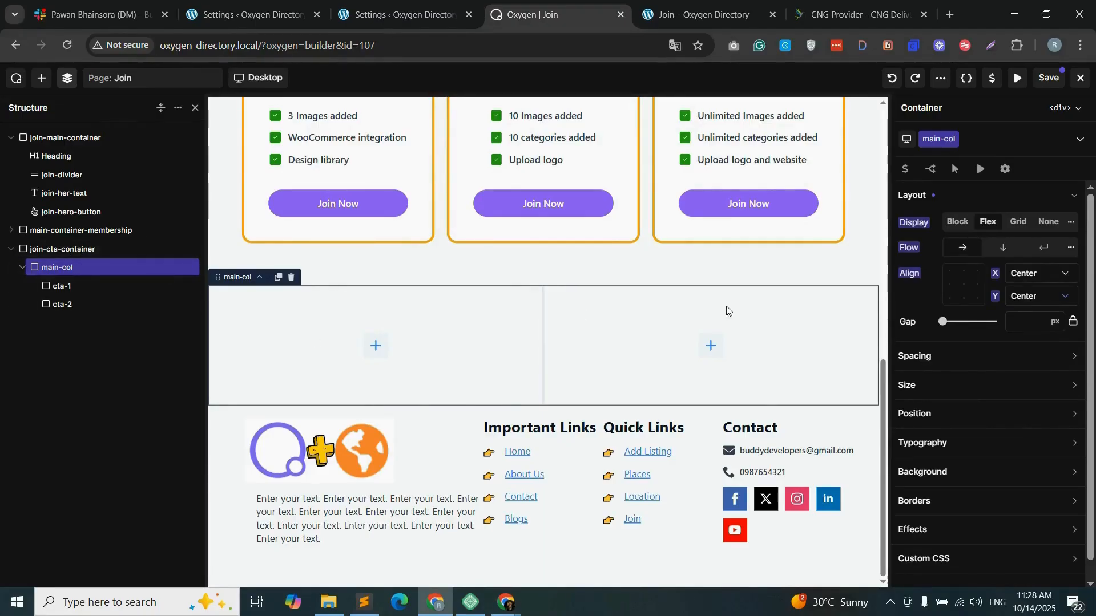
- Set the width of main-col to 90%
left_click(942, 390)
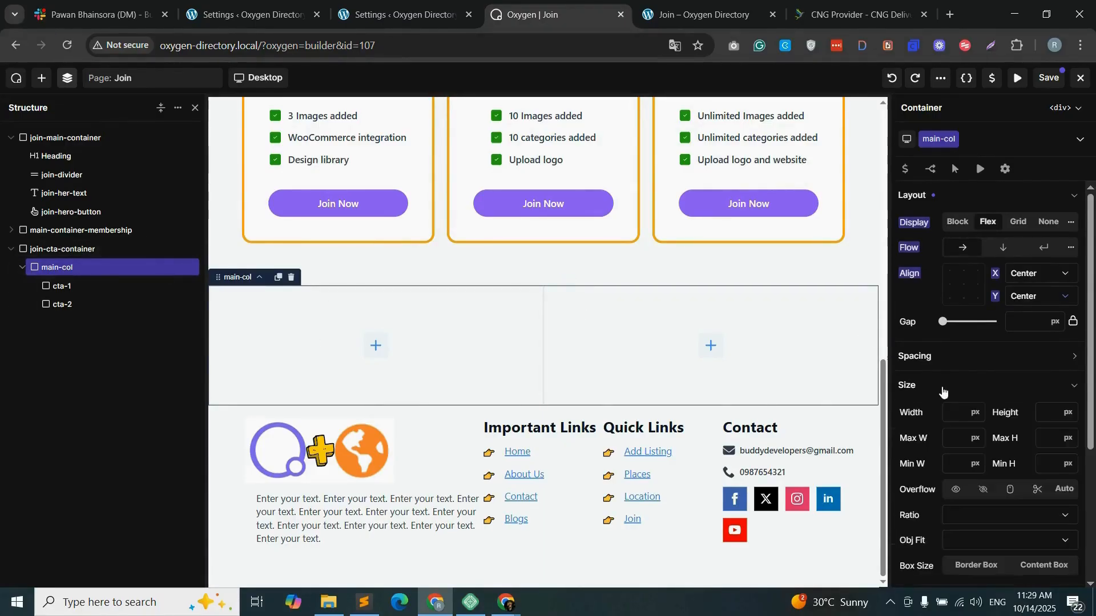
left_click(977, 413)
left_click(965, 413)
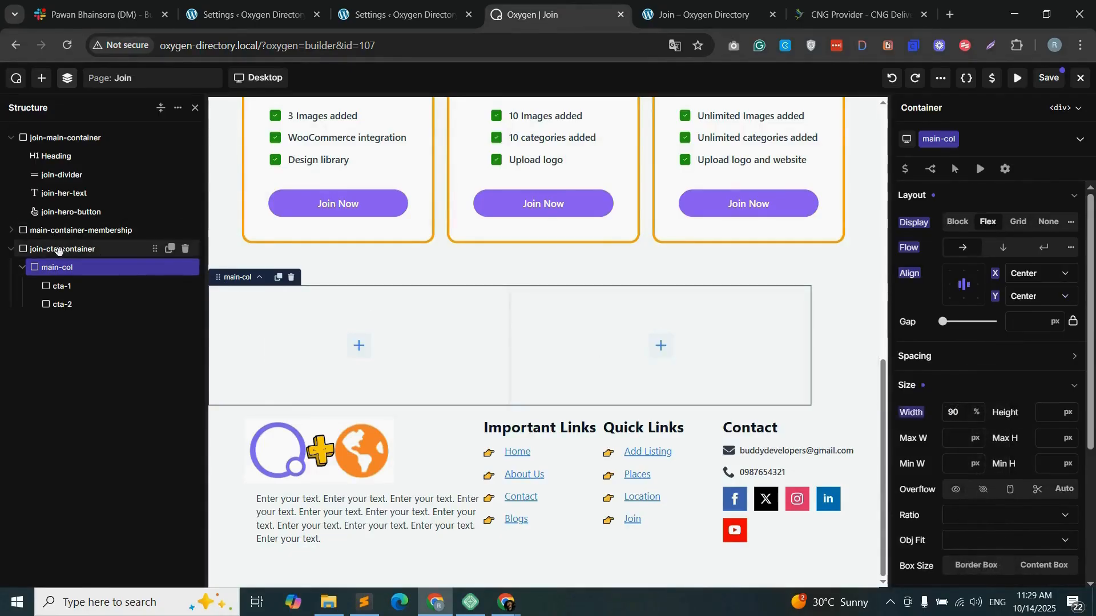
- Set the width of join-cta-container to 100%
left_click(77, 248)
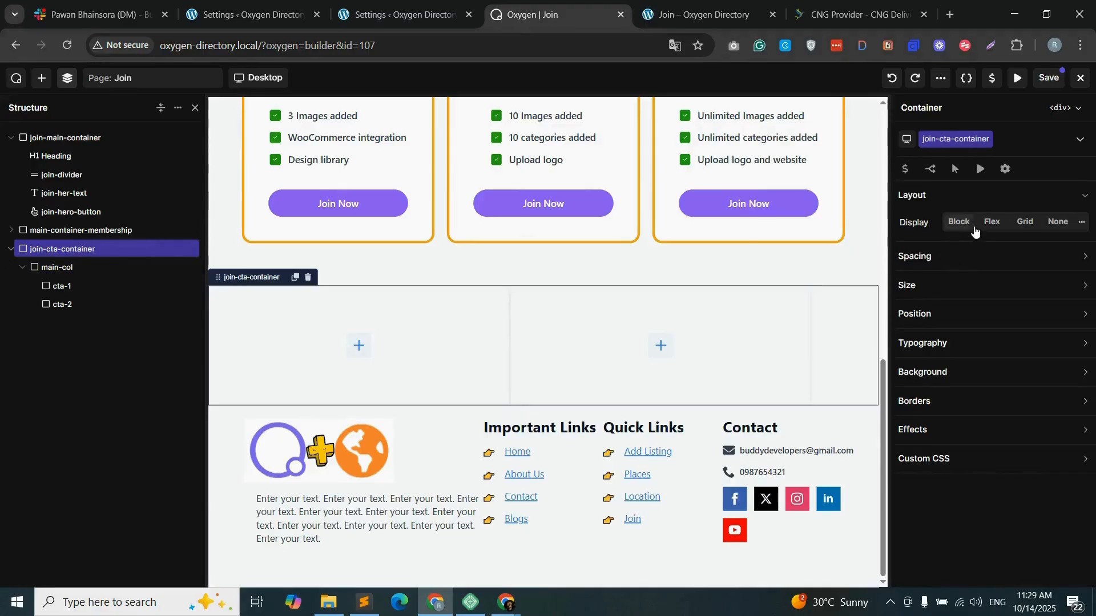
left_click(937, 285)
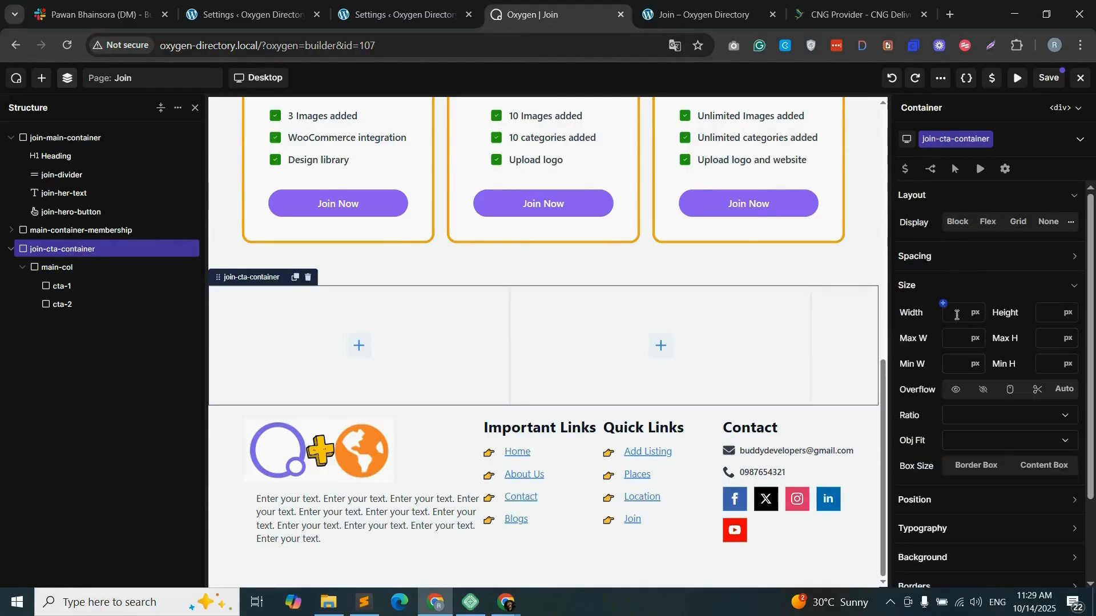
left_click(975, 313)
left_click(977, 346)
type("100")
- Add an Image element to cta-1 and fill it with the New York City street photo from the media library
left_click(358, 349)
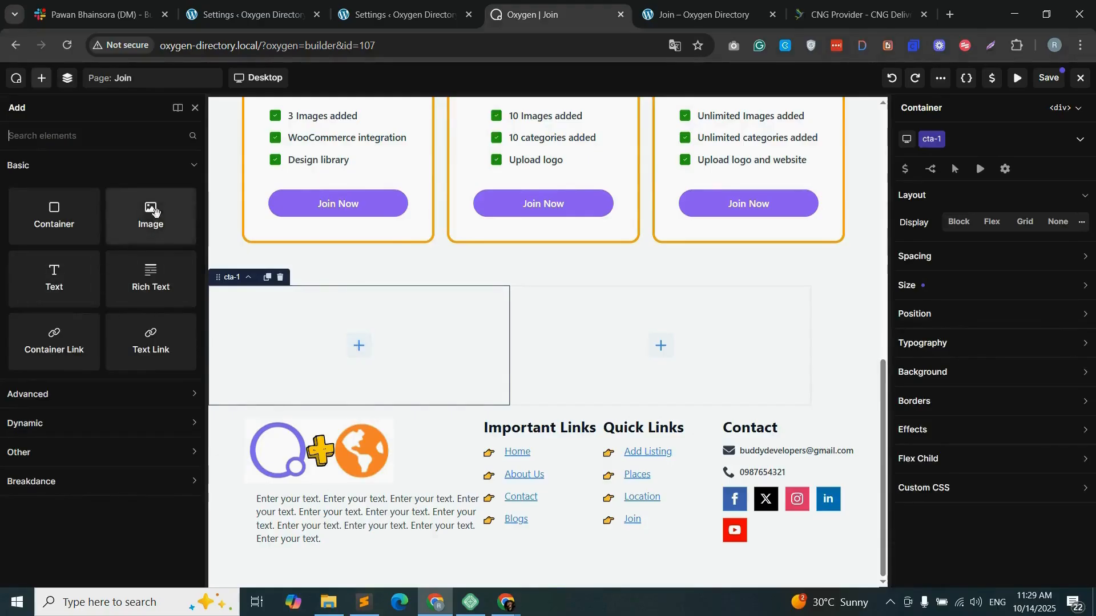
left_click_drag(135, 240, 345, 354)
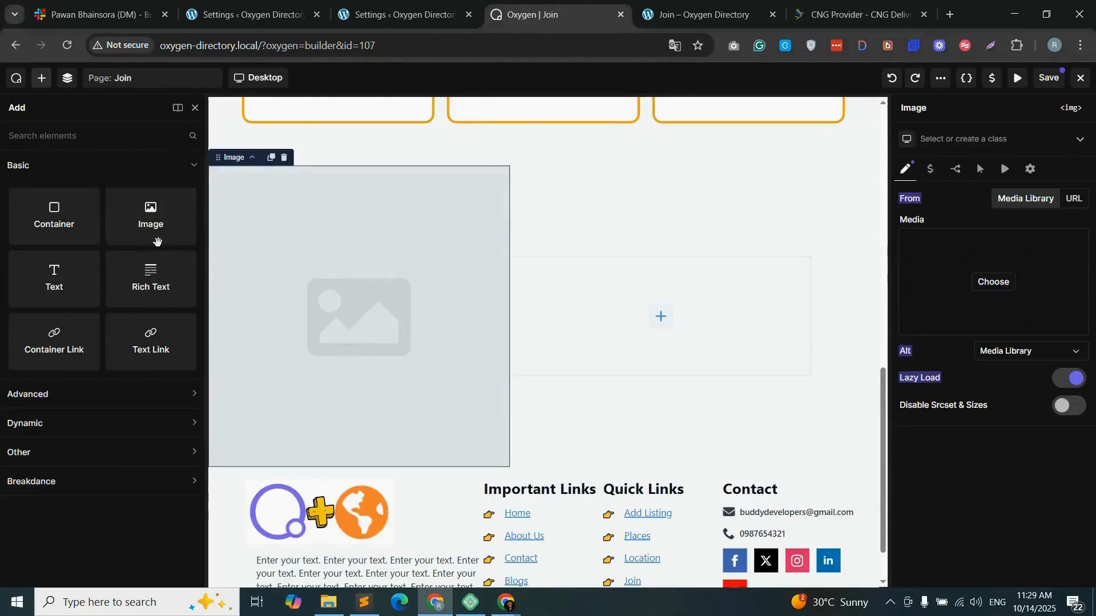
double_click(374, 280)
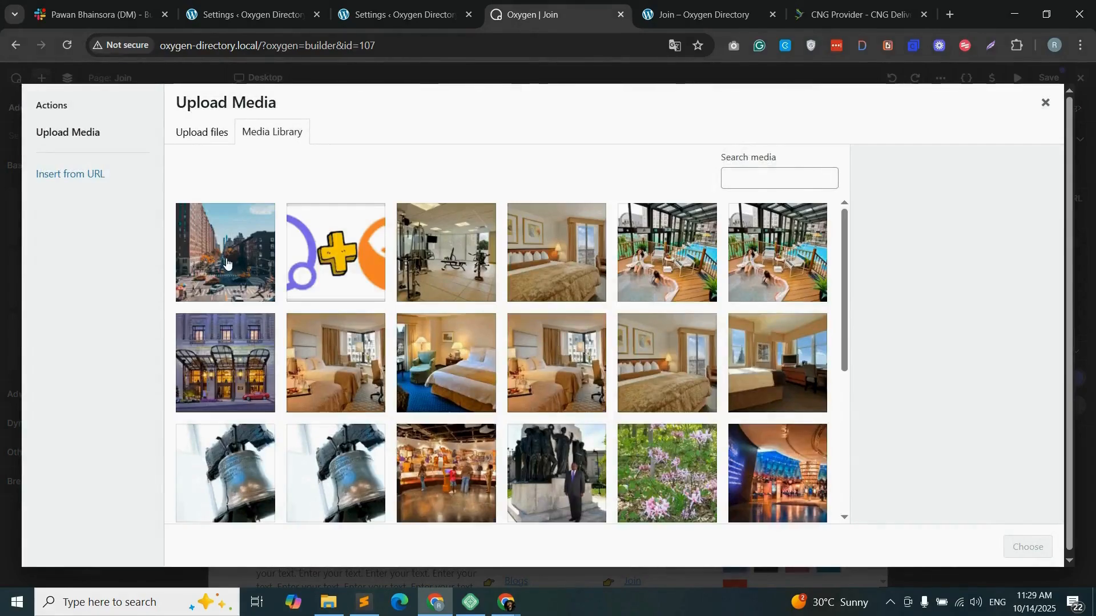
left_click(226, 267)
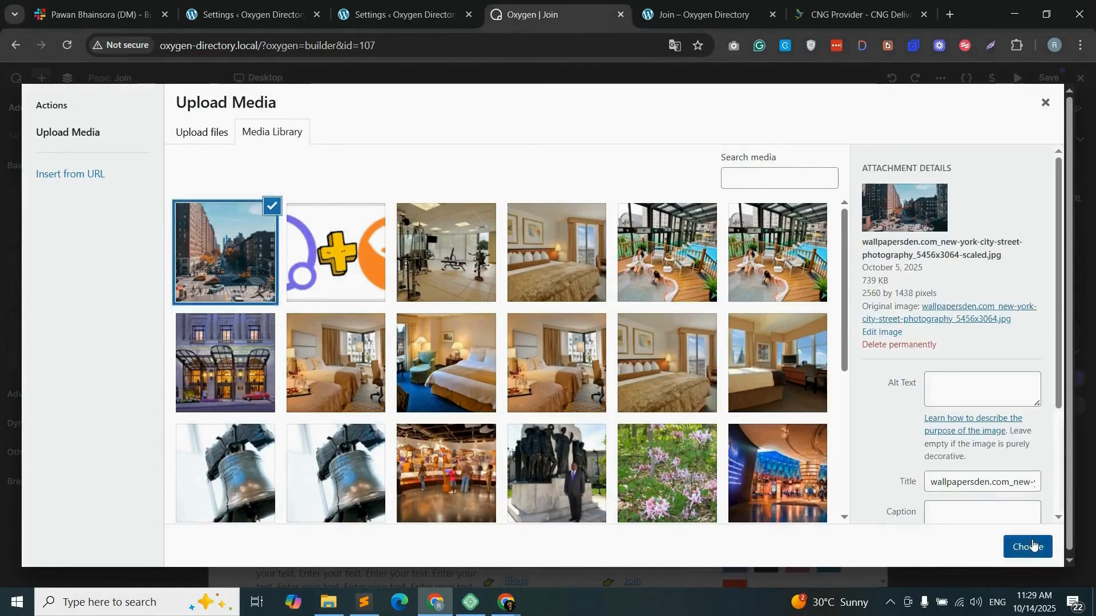
left_click(1027, 547)
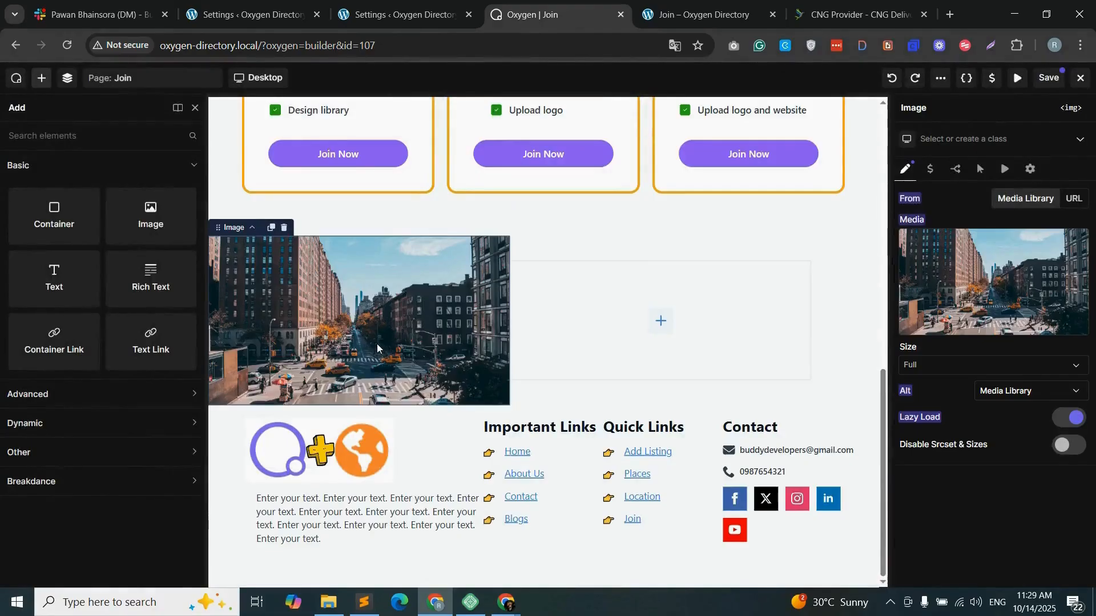
- Duplicate the "Membership Options & Features" heading and move the copy into the empty cta-2 container
left_click(661, 324)
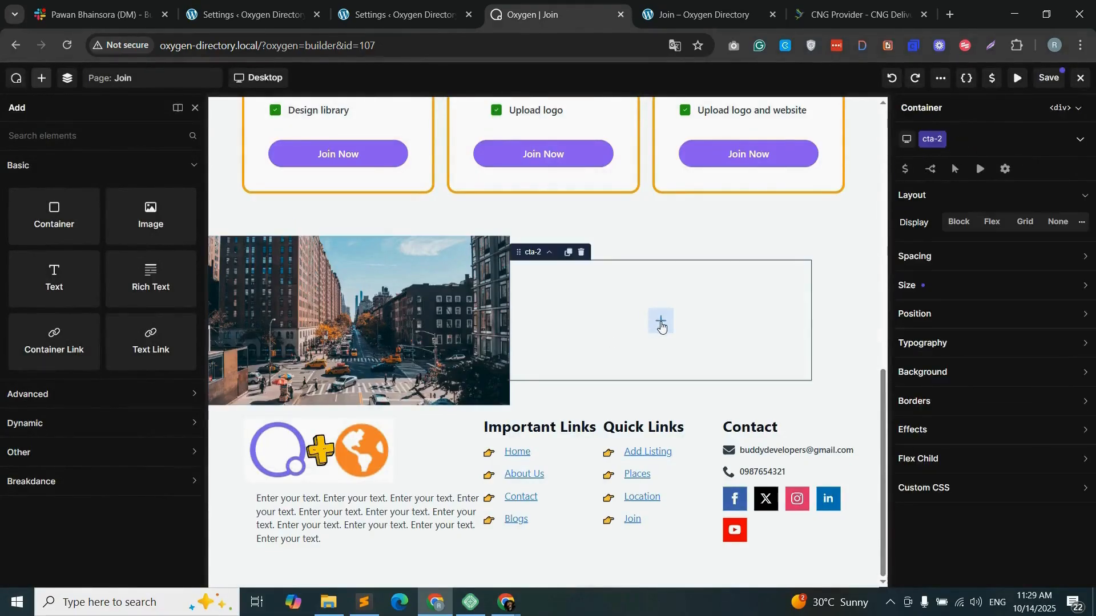
scroll(579, 268, "up", 4)
scroll(579, 258, "up", 3)
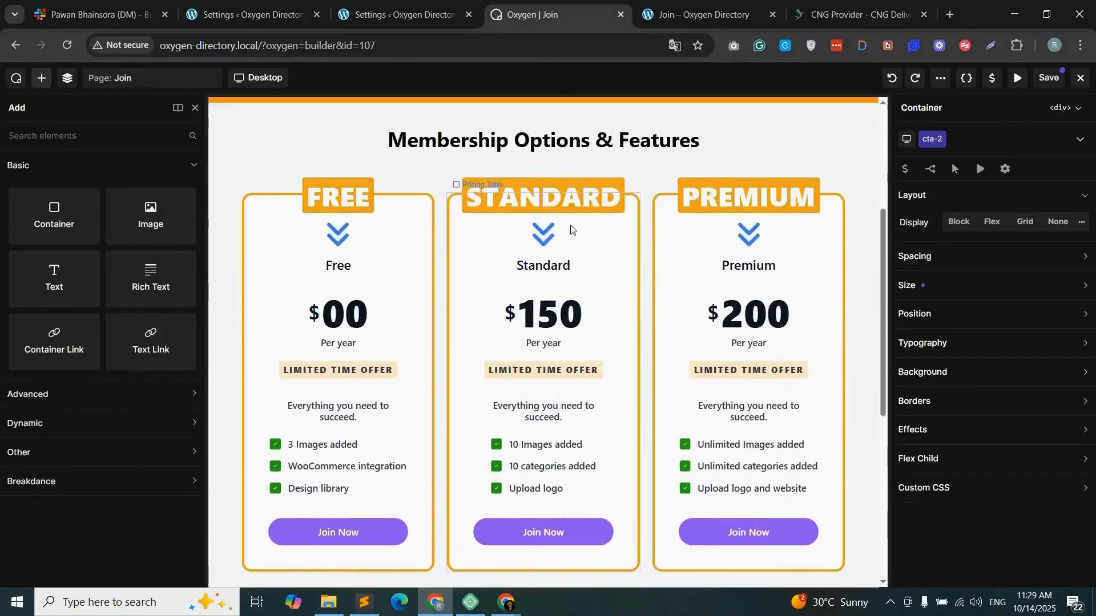
left_click(474, 155)
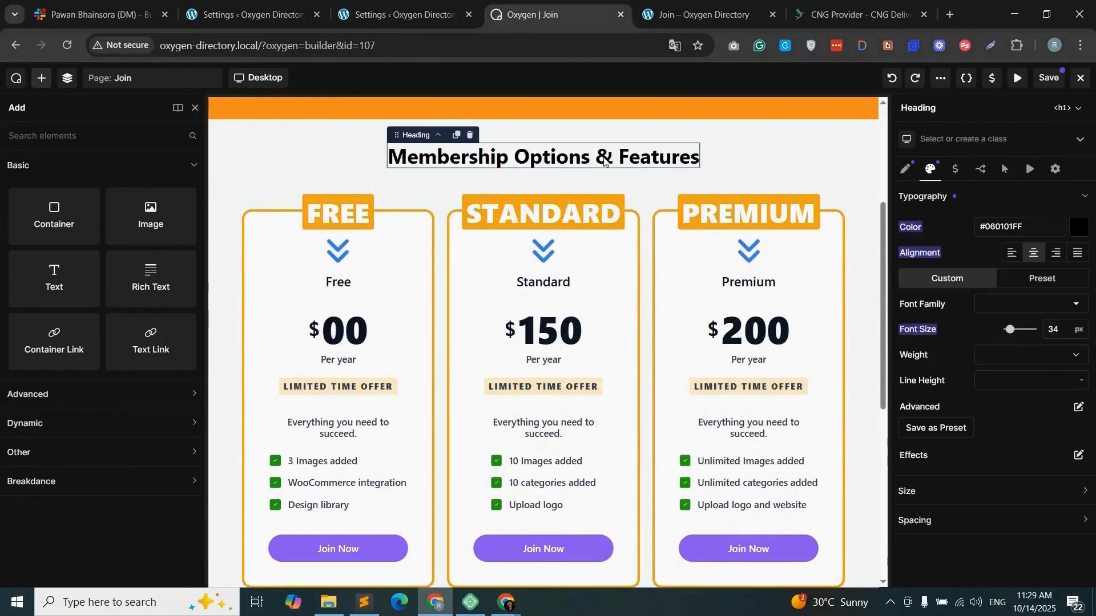
left_click(457, 135)
left_click_drag(398, 154, 640, 488)
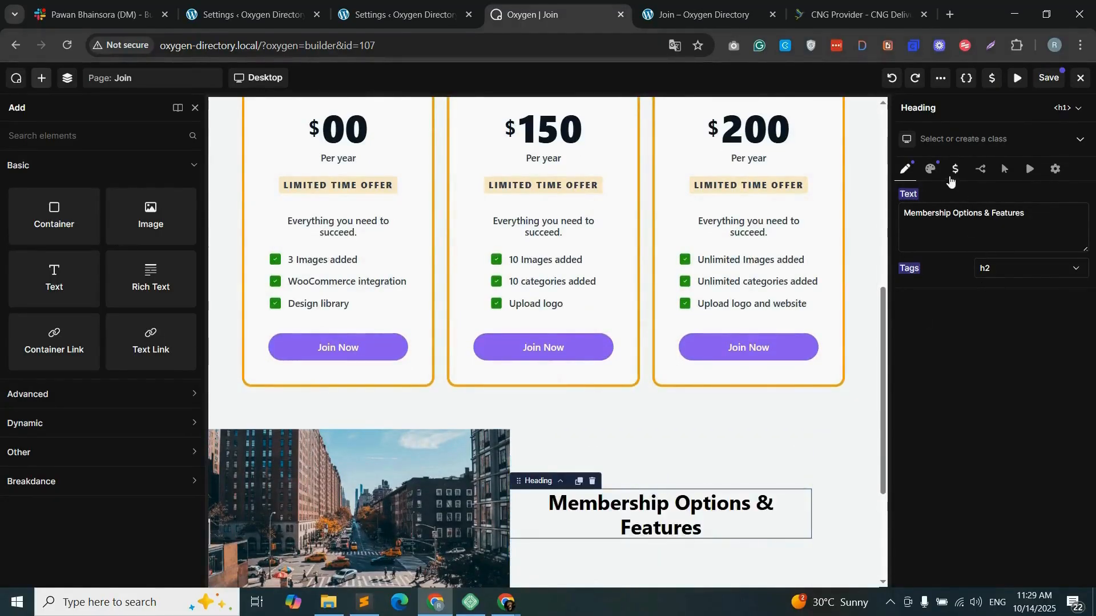
- Left-align the text of the copied heading in cta-2
left_click(931, 169)
left_click(974, 198)
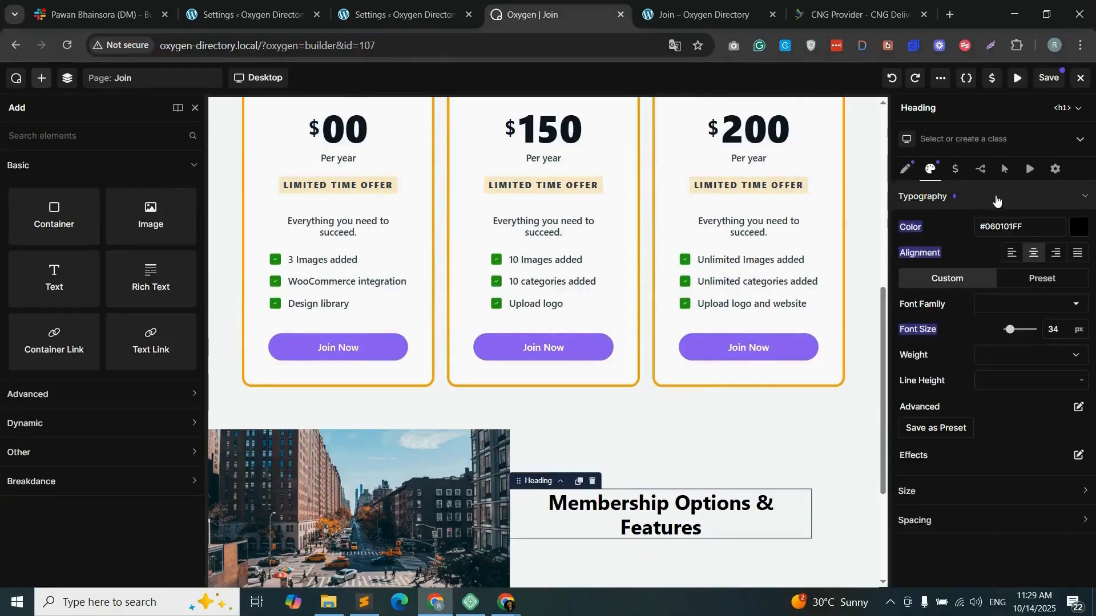
left_click(1009, 255)
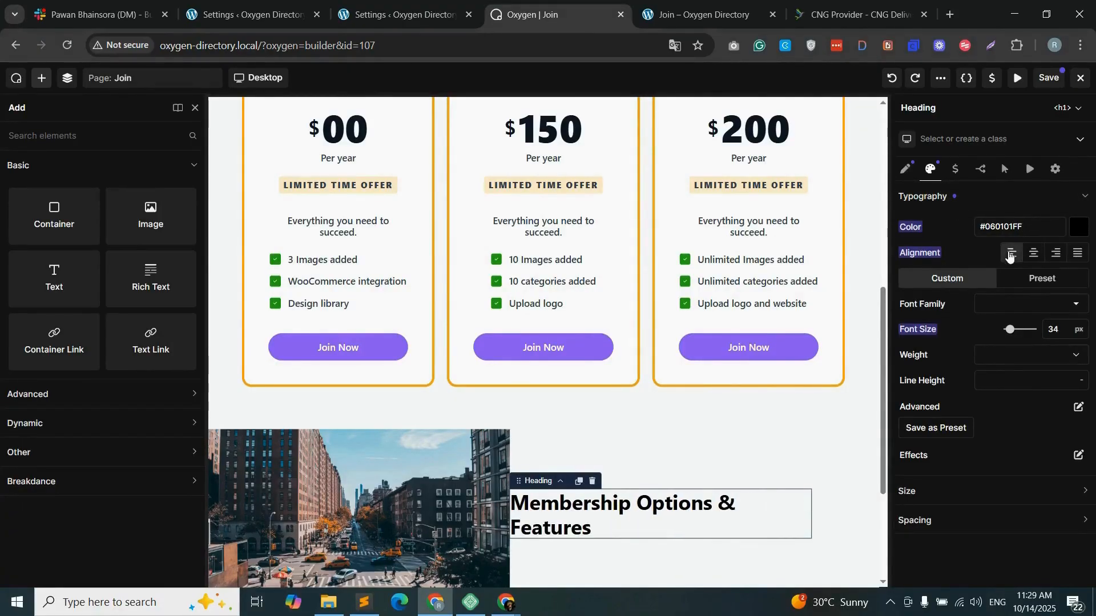
- Add a Text element below the cta-2 heading and replace its content with "Enter your text." repeated into a two-line paragraph
left_click(63, 278)
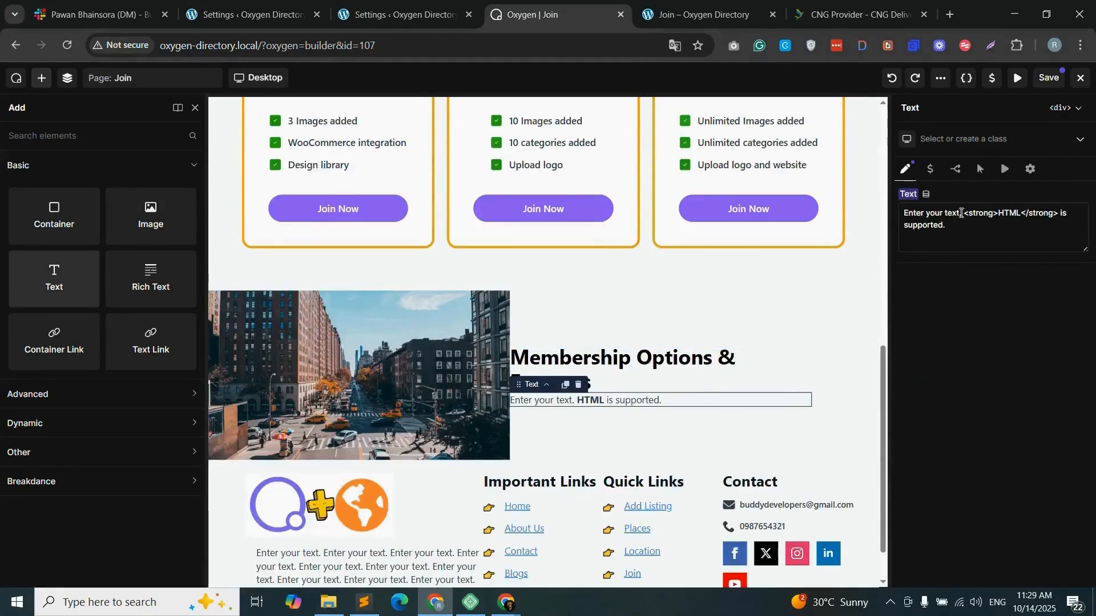
left_click_drag(961, 213, 888, 215)
left_click(959, 213)
left_click_drag(961, 213, 896, 218)
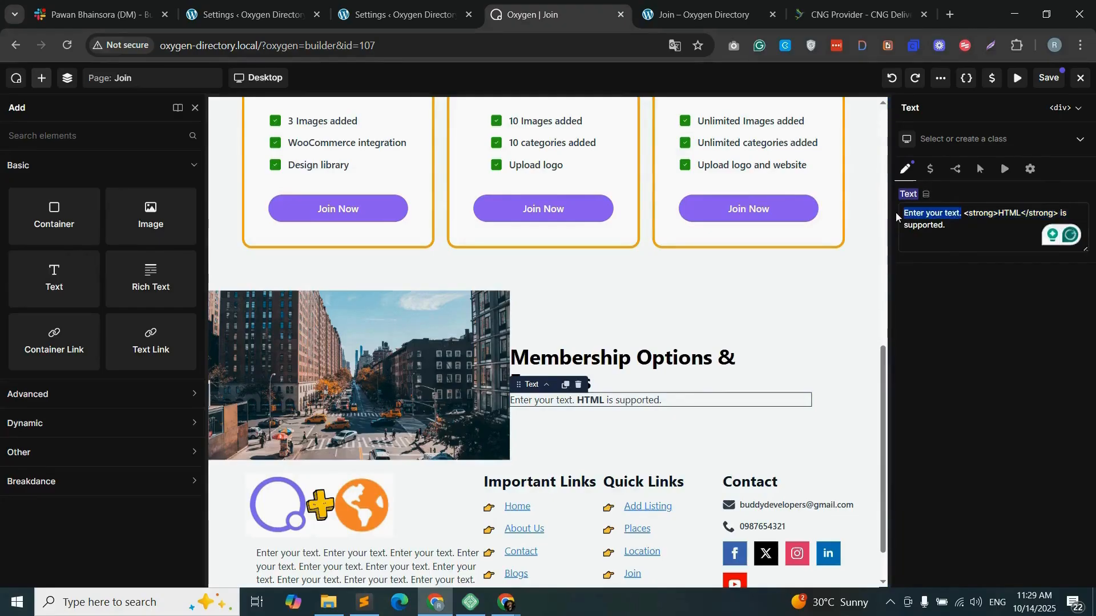
key("ctrl+c")
key("ctrl+a")
key("ctrl+v")
key("ctrl+v")
key("ctrl+v")
key("ctrl+v")
key("ctrl+v")
key("ctrl+v")
key("ctrl+v")
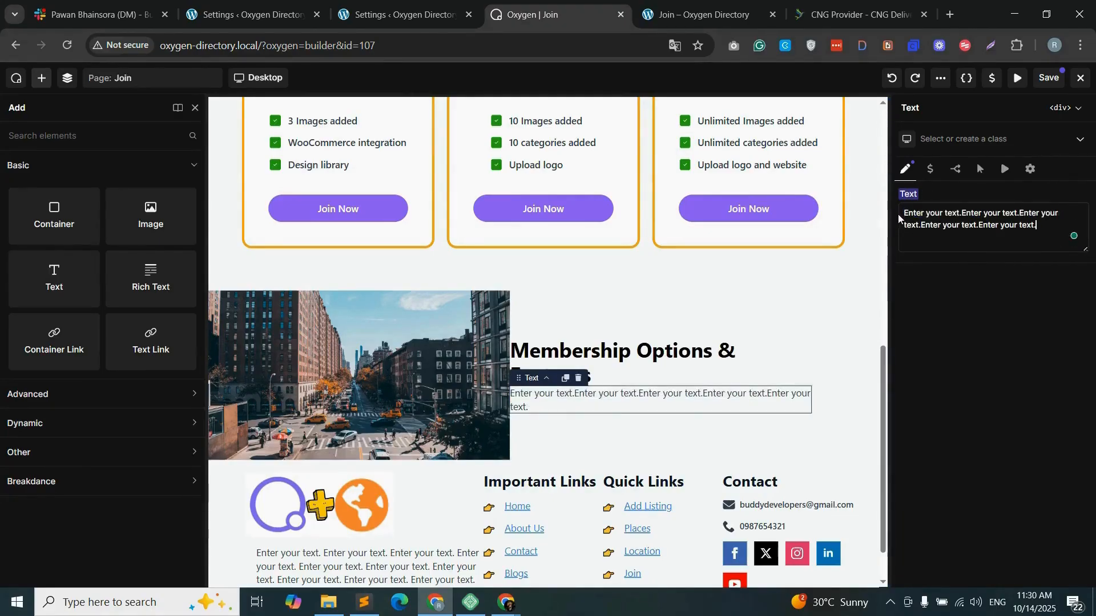
key("ctrl+v")
key("ctrl+v")
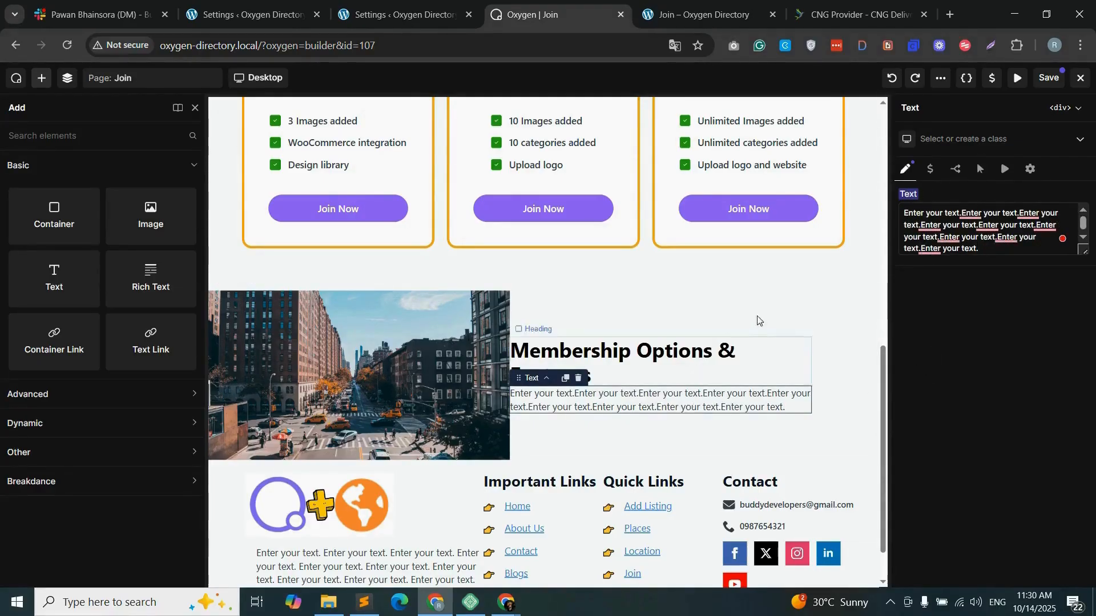
- Duplicate the hero's Join Now button and place the copy below the text in cta-2
scroll(765, 288, "up", 6)
scroll(766, 284, "up", 2)
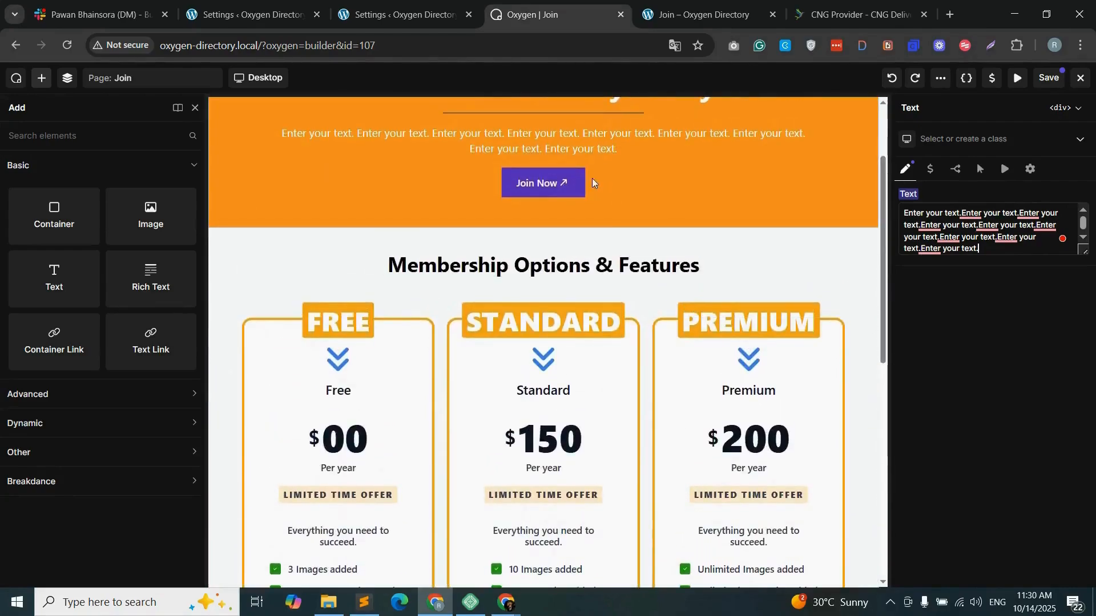
left_click(562, 182)
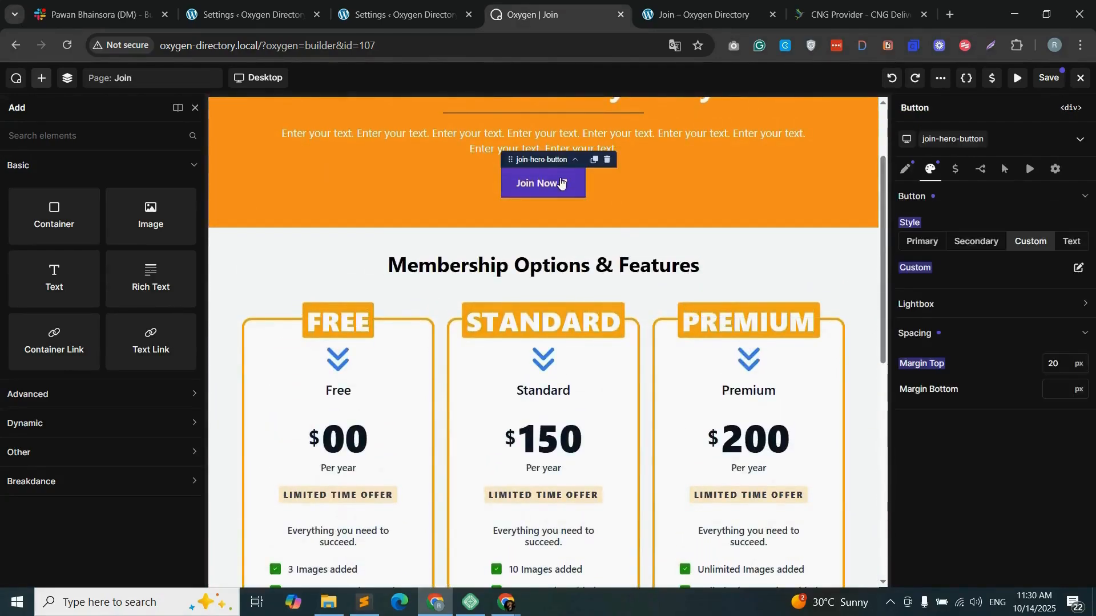
left_click(593, 161)
scroll(621, 442, "down", 6)
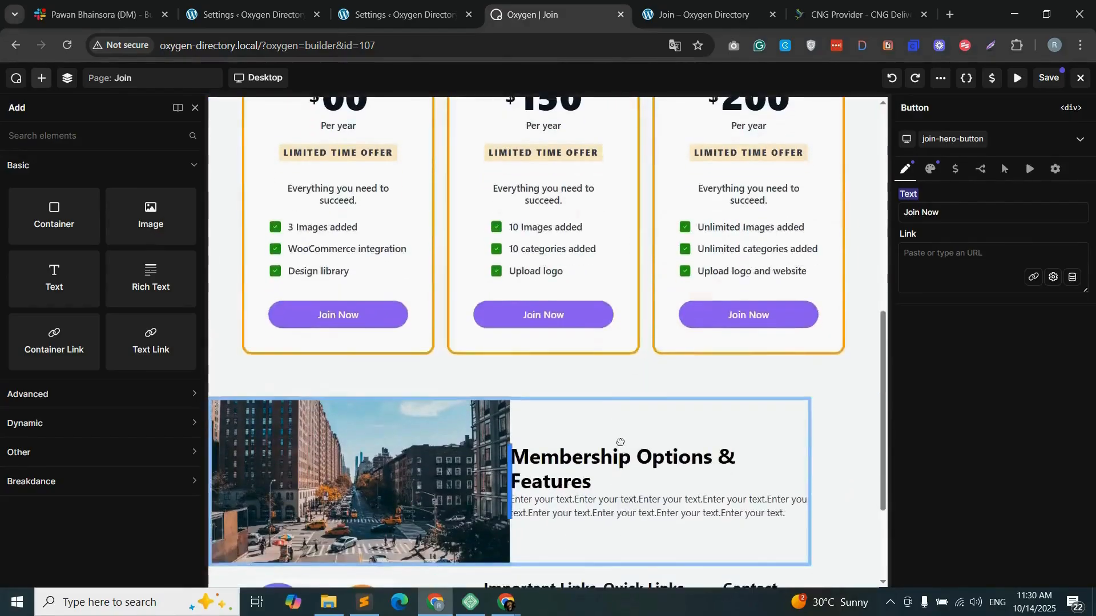
left_click_drag(620, 443, 631, 491)
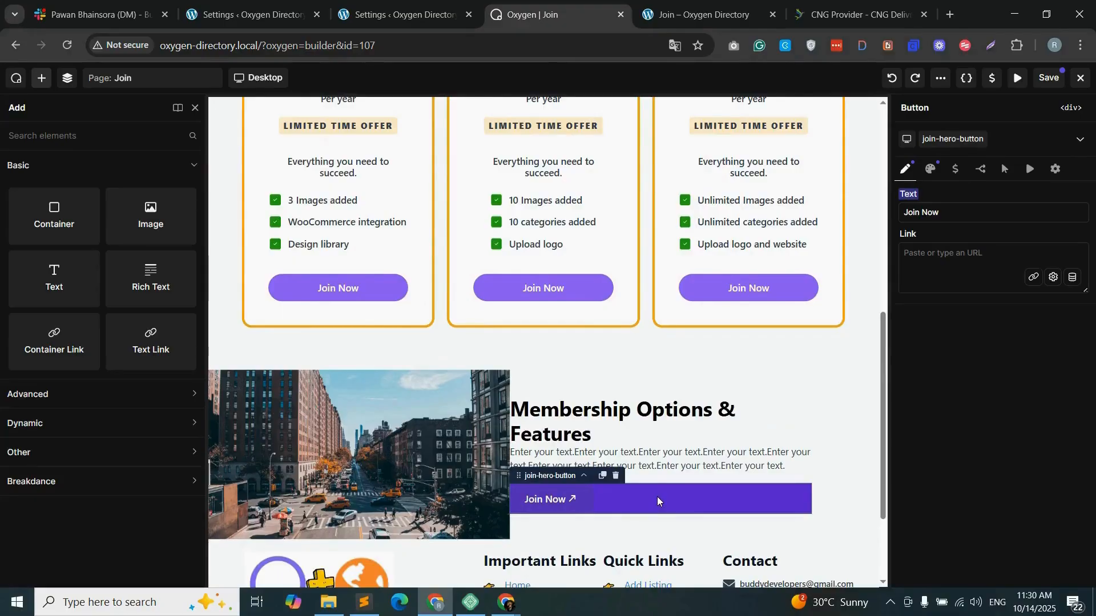
- Make the background color of the join-hero-button class fully transparent (#5C23D100) so only the inner button keeps its fill
left_click(952, 139)
left_click(1009, 378)
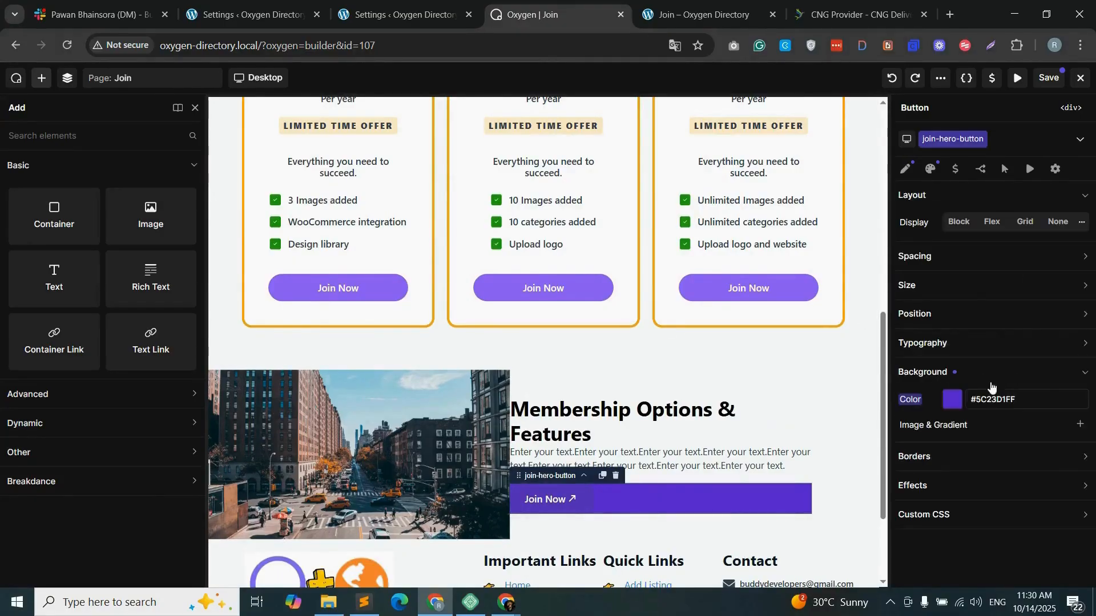
left_click(950, 400)
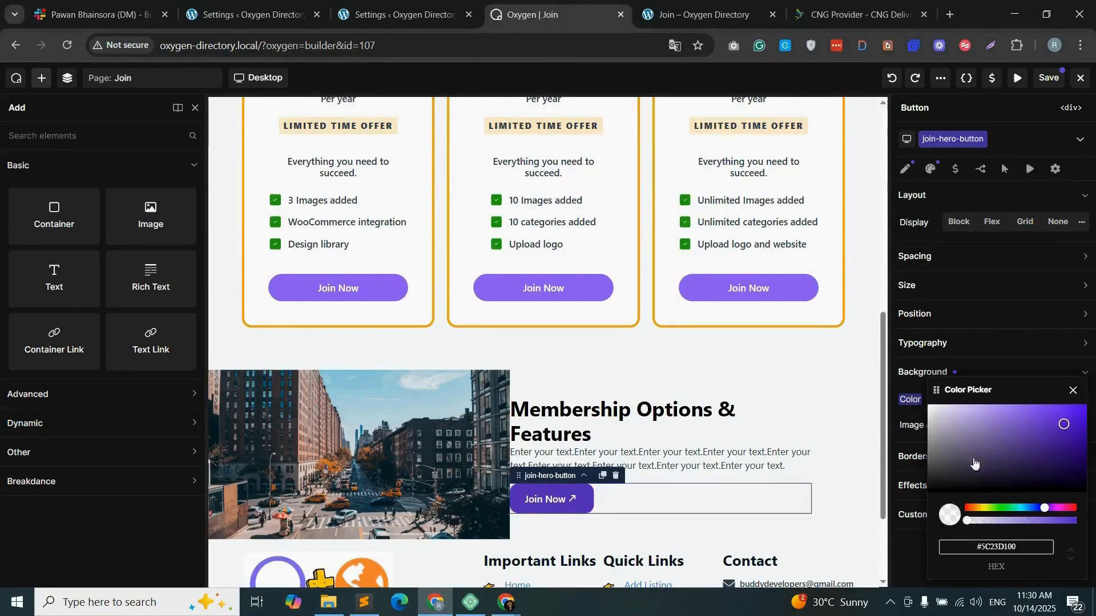
left_click(918, 393)
left_click(930, 168)
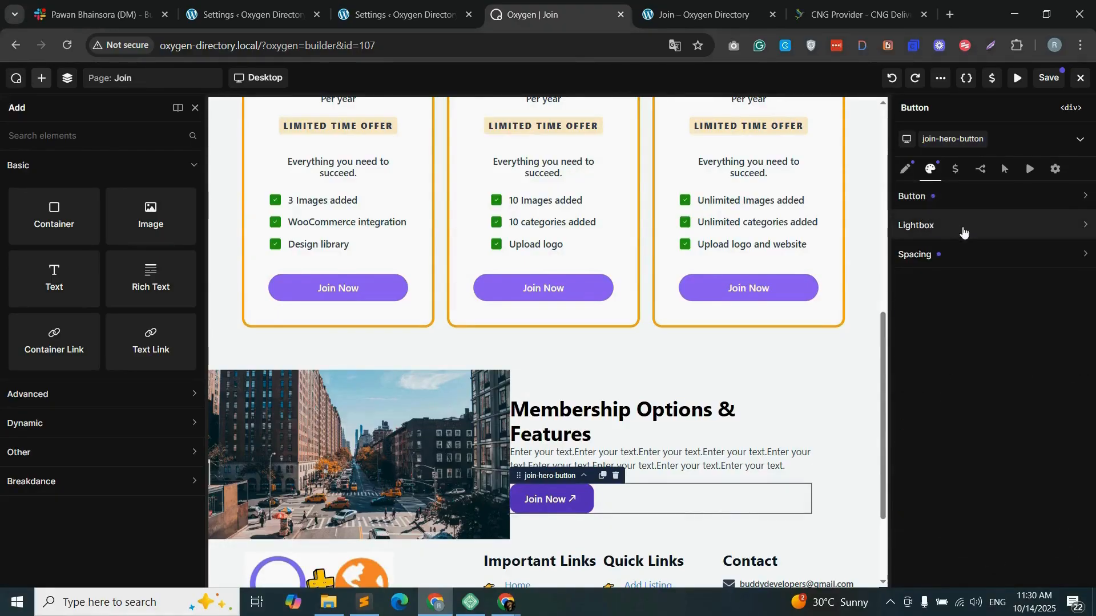
left_click(979, 198)
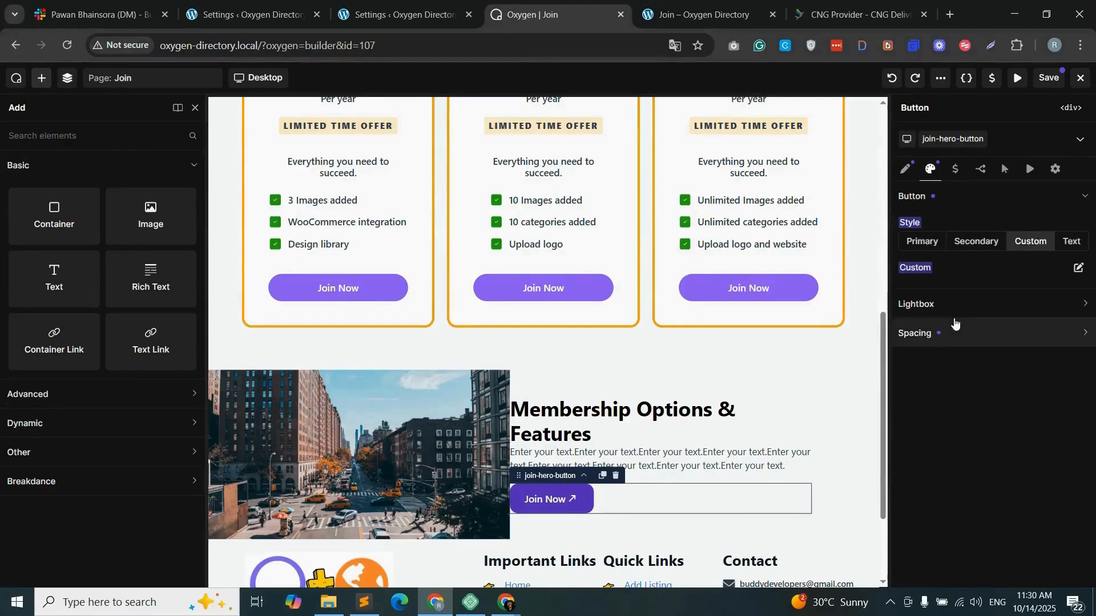
- Set the cta-2 container's left and right padding to 30 px
left_click(661, 455)
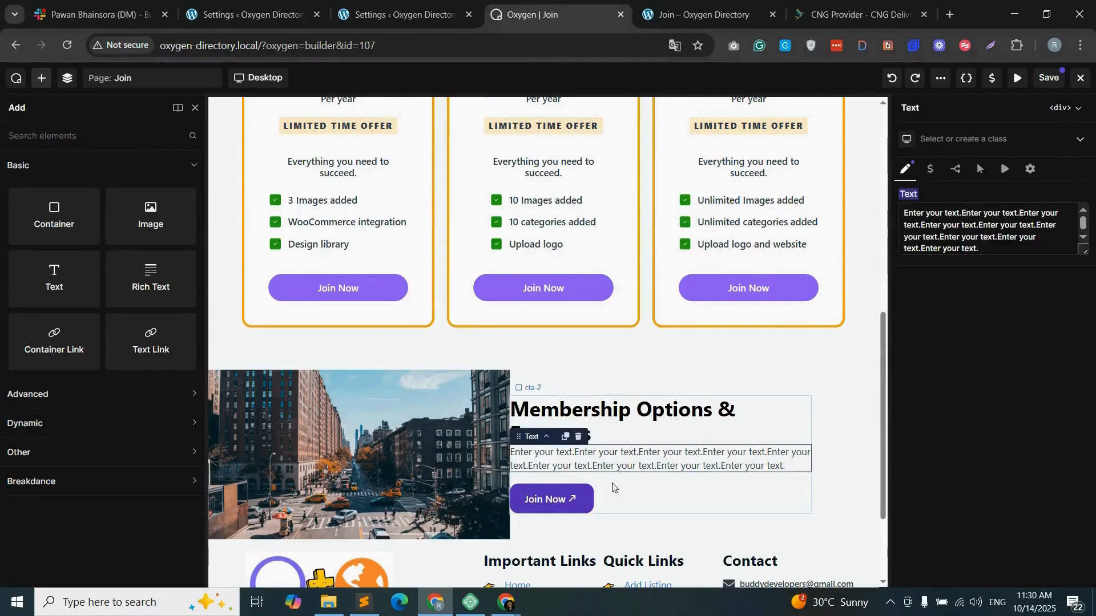
left_click(546, 436)
left_click(944, 315)
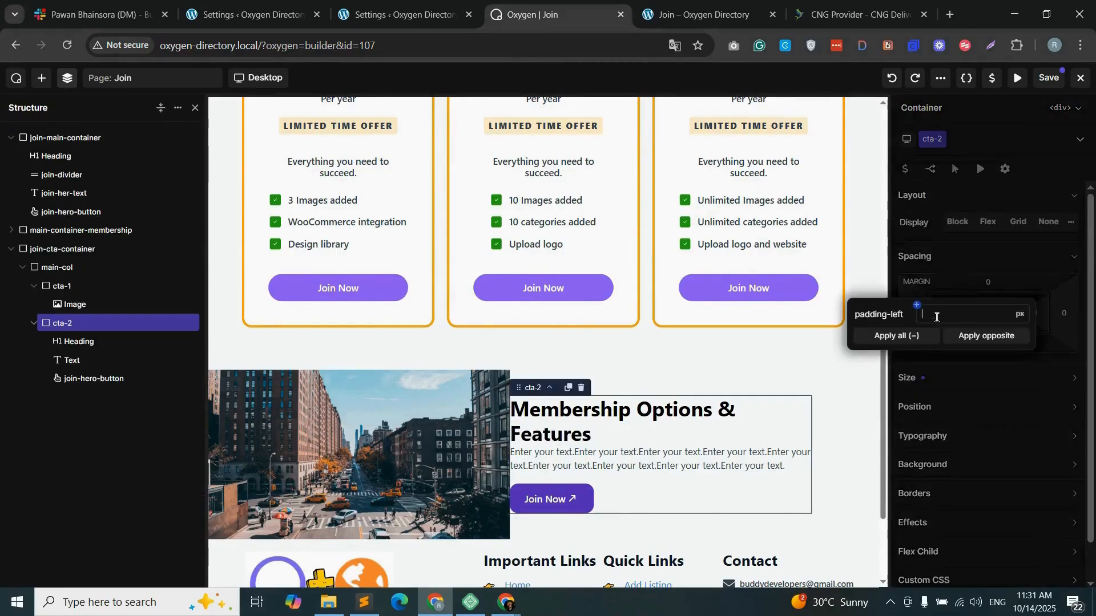
type("30")
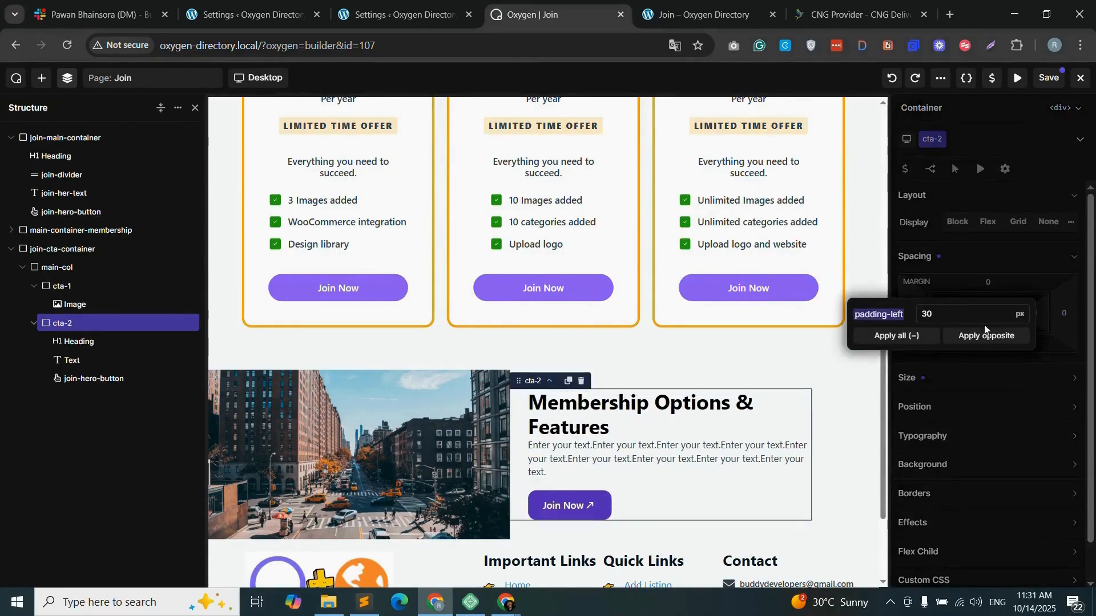
left_click(996, 340)
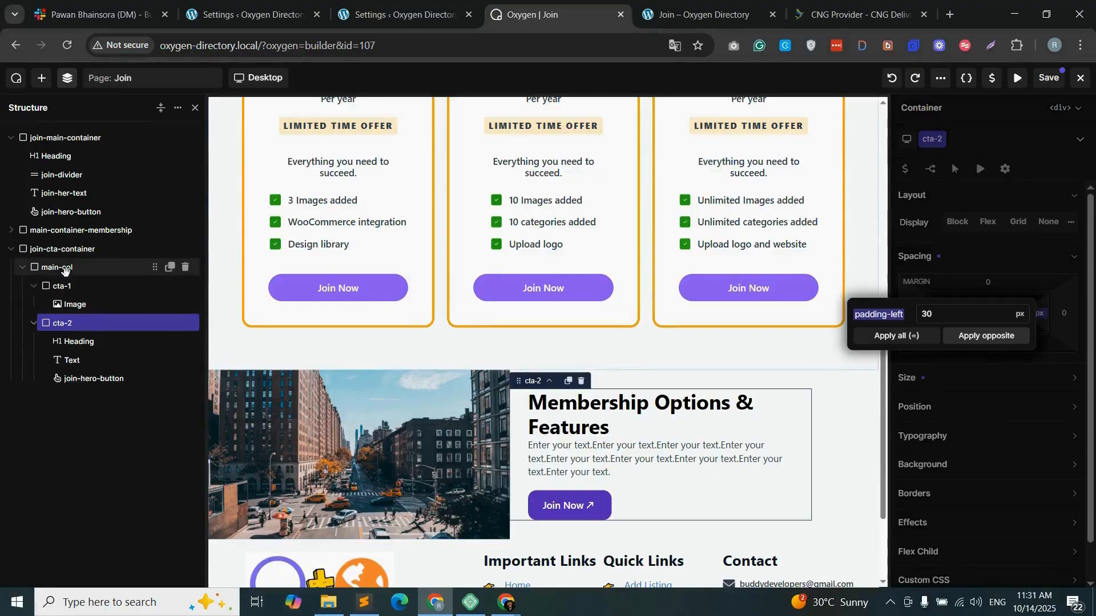
- Center the content of join-cta-container both horizontally and vertically
left_click(63, 249)
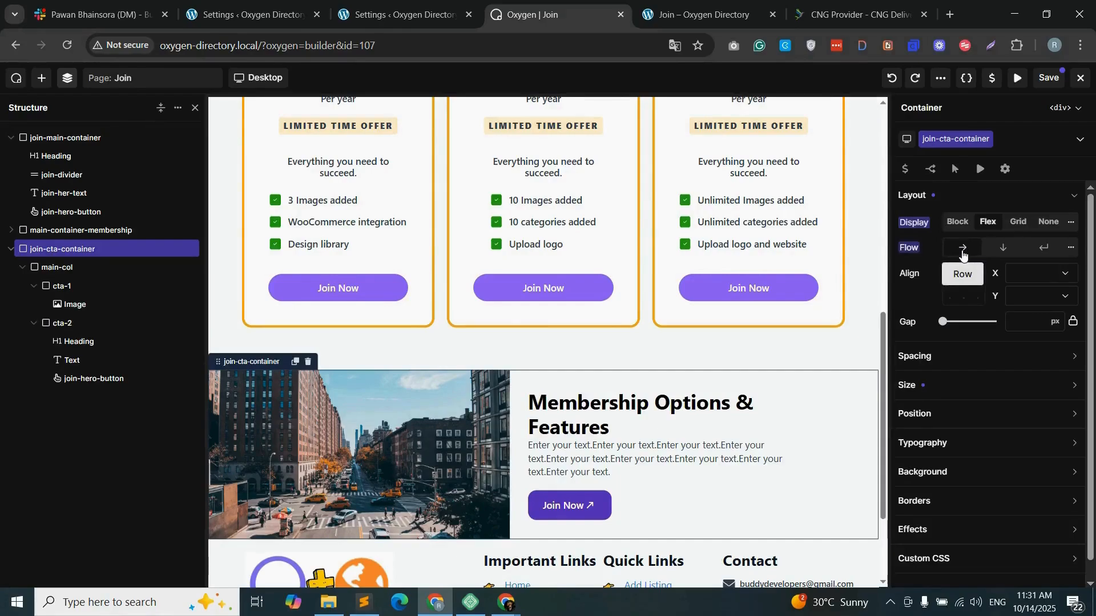
left_click(1033, 280)
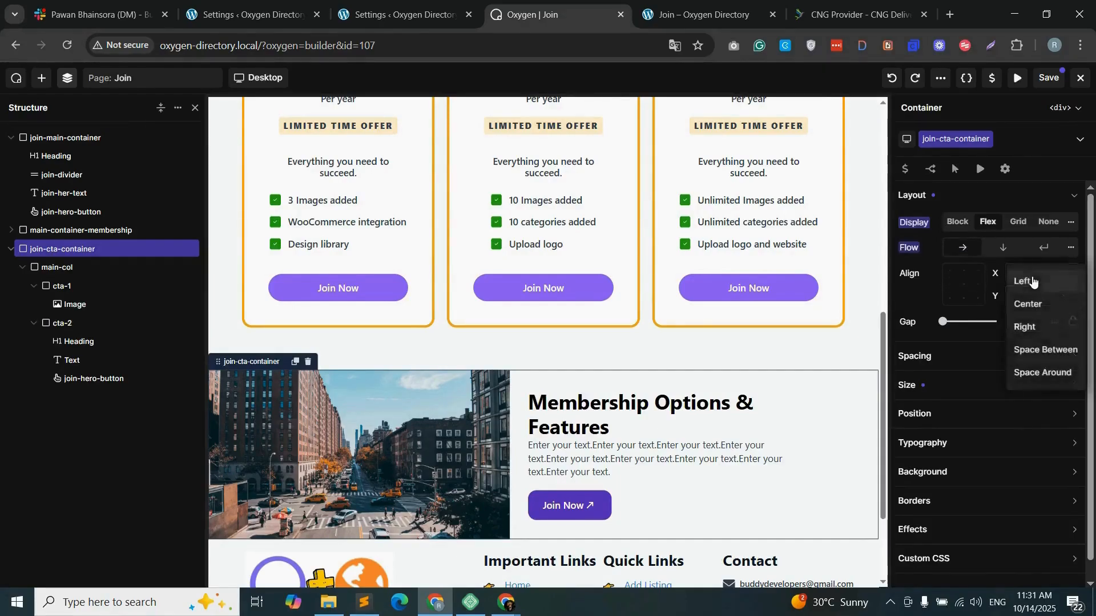
left_click(961, 372)
left_click(1039, 296)
left_click(1040, 327)
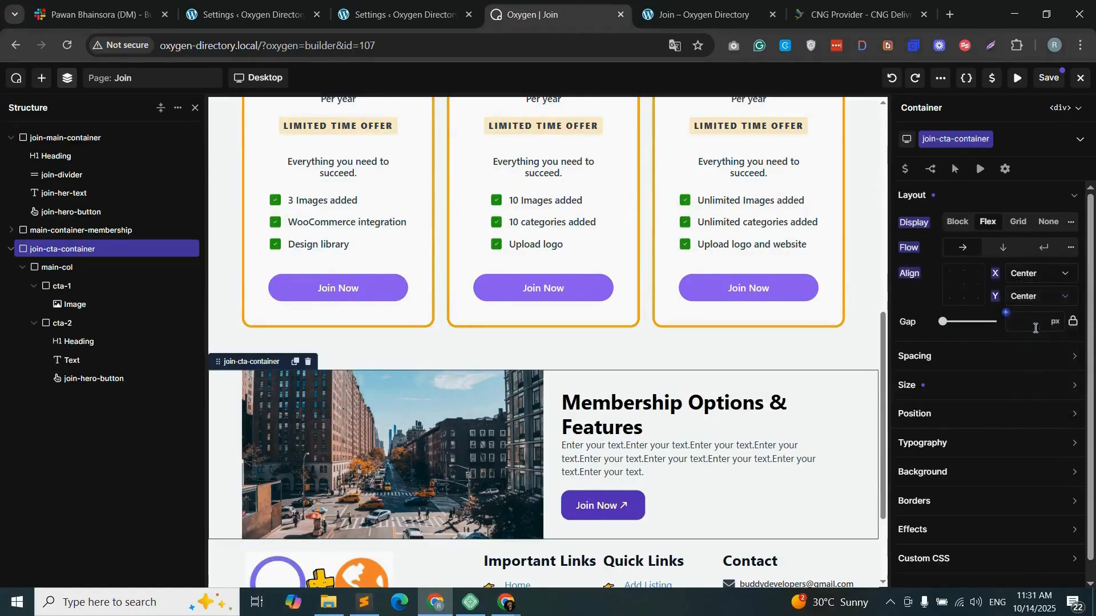
- Give join-cta-container 60 px of padding at its top and bottom
left_click(959, 366)
left_click(996, 429)
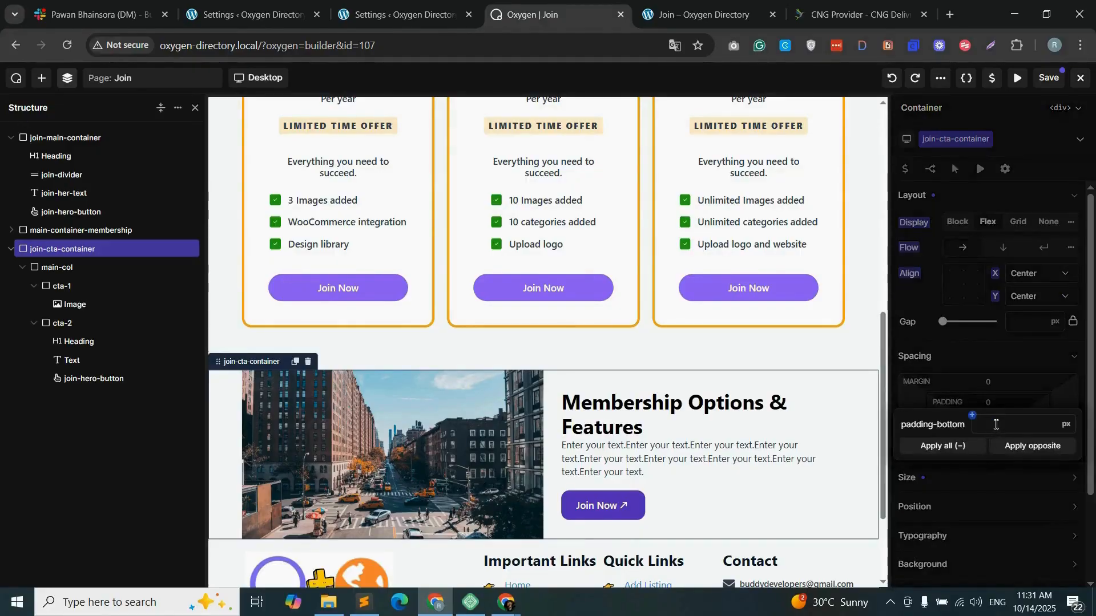
type("60")
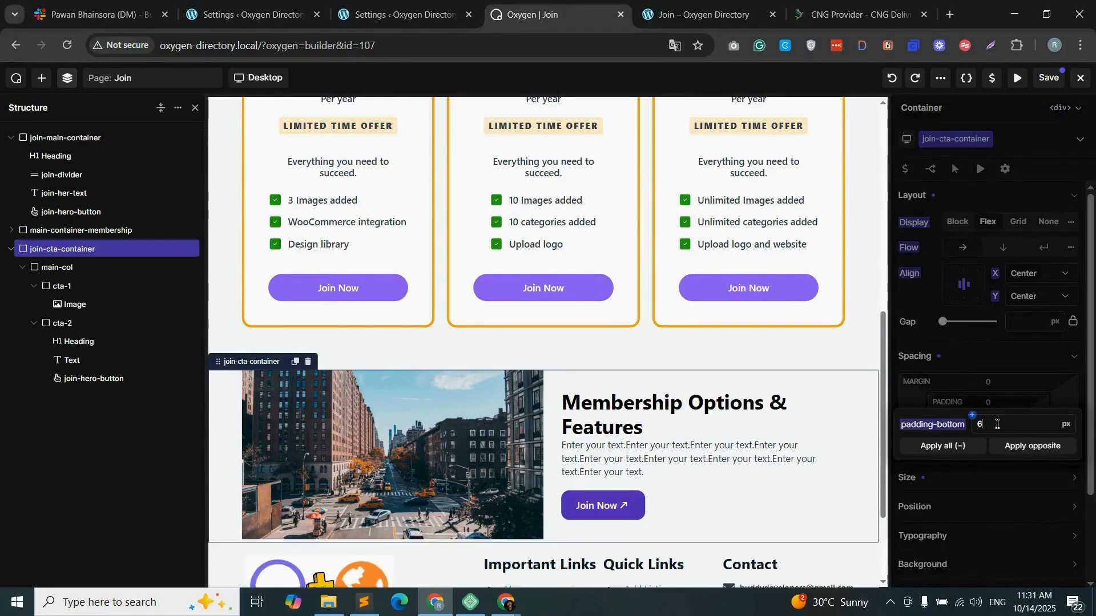
left_click(1030, 446)
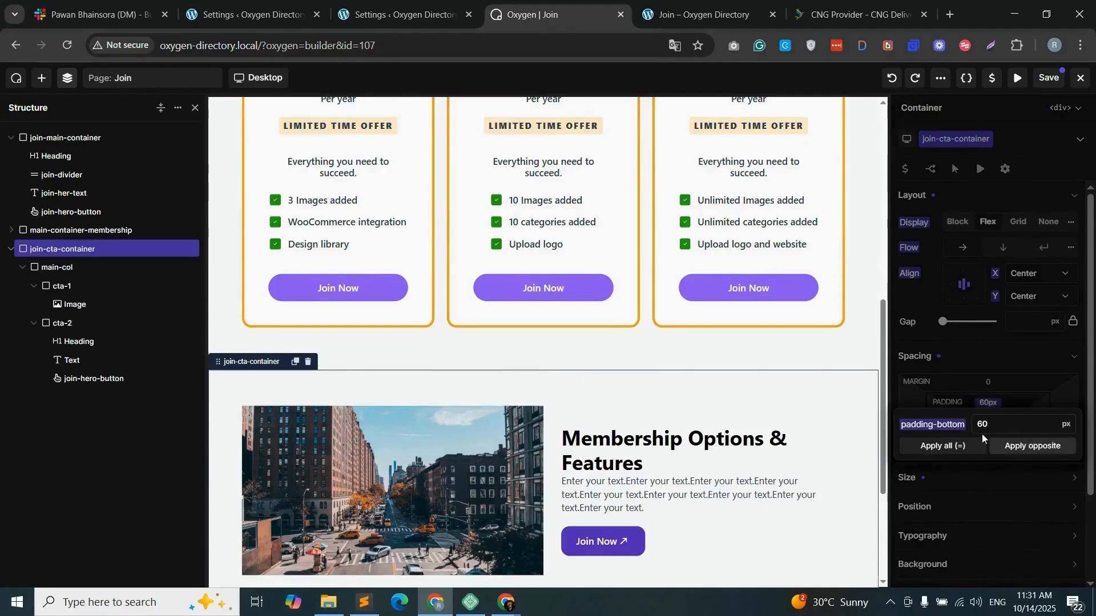
scroll(693, 442, "down", 2)
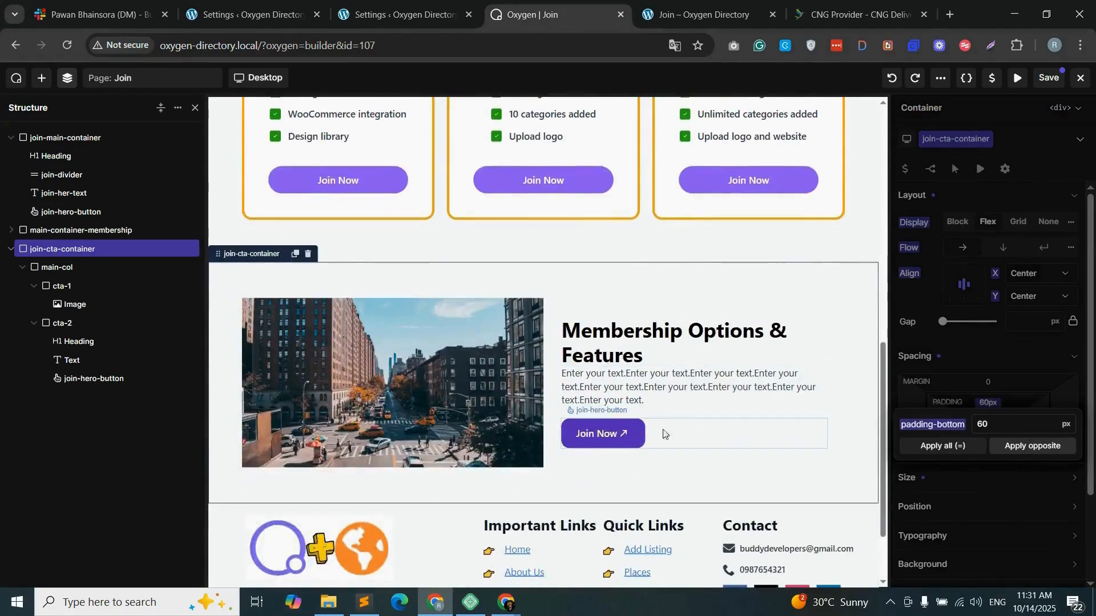
- Save the Join page, then reload its live version and check the new call-to-action section
left_click(1050, 80)
key("ctrl+Tab")
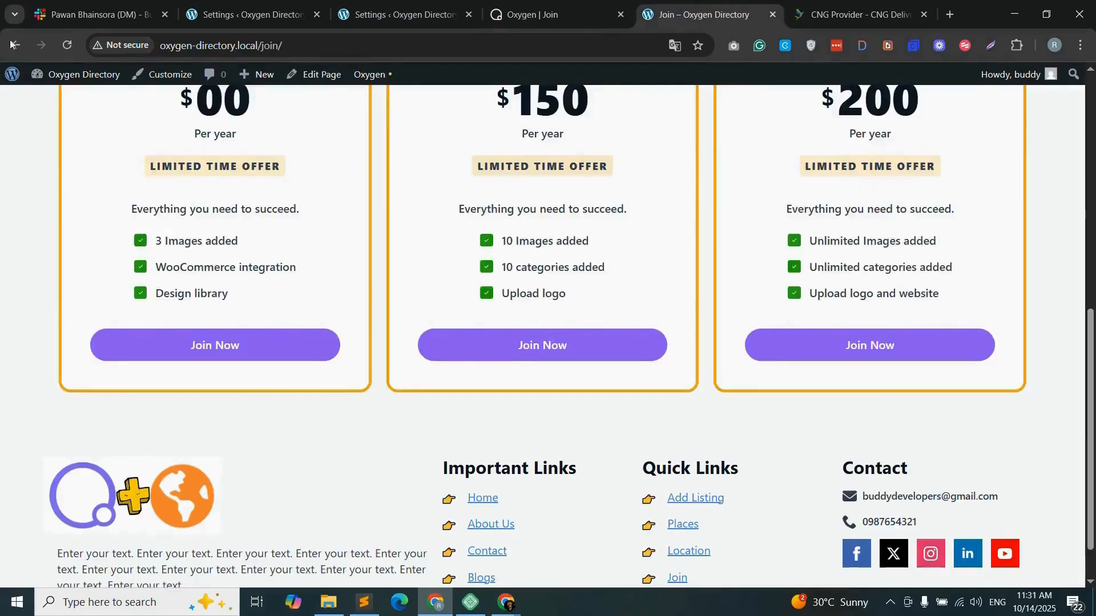
left_click(67, 45)
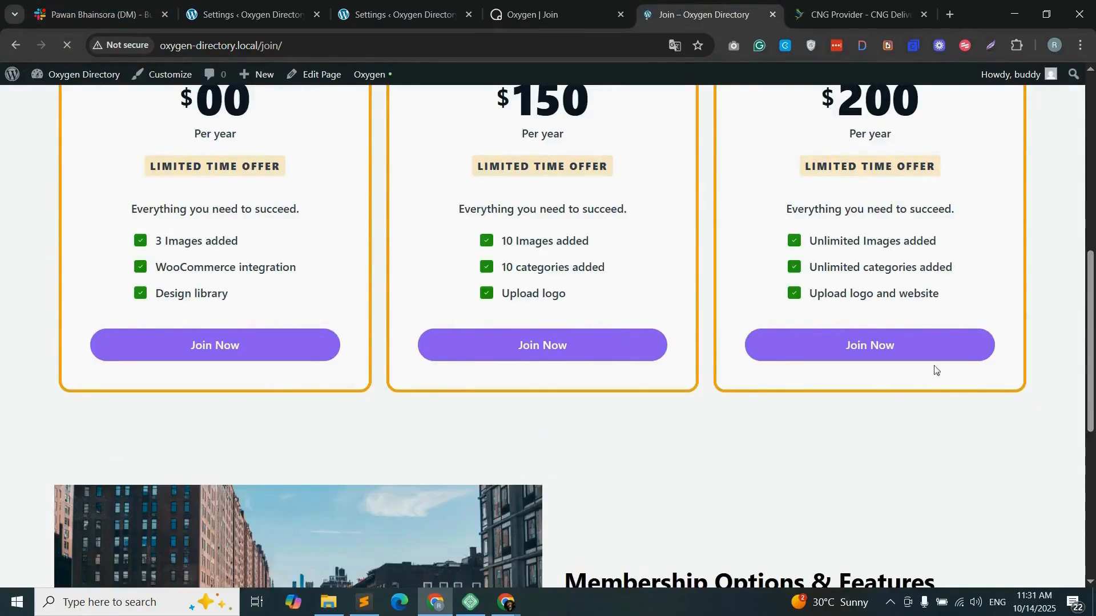
left_click_drag(1095, 343, 1095, 448)
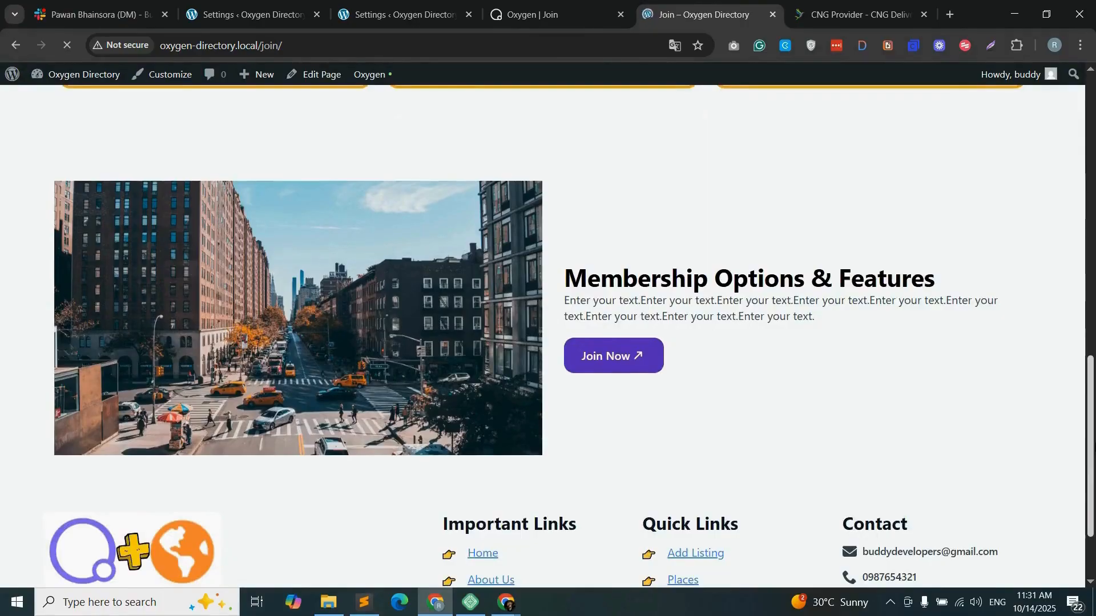
scroll(670, 416, "up", 1)
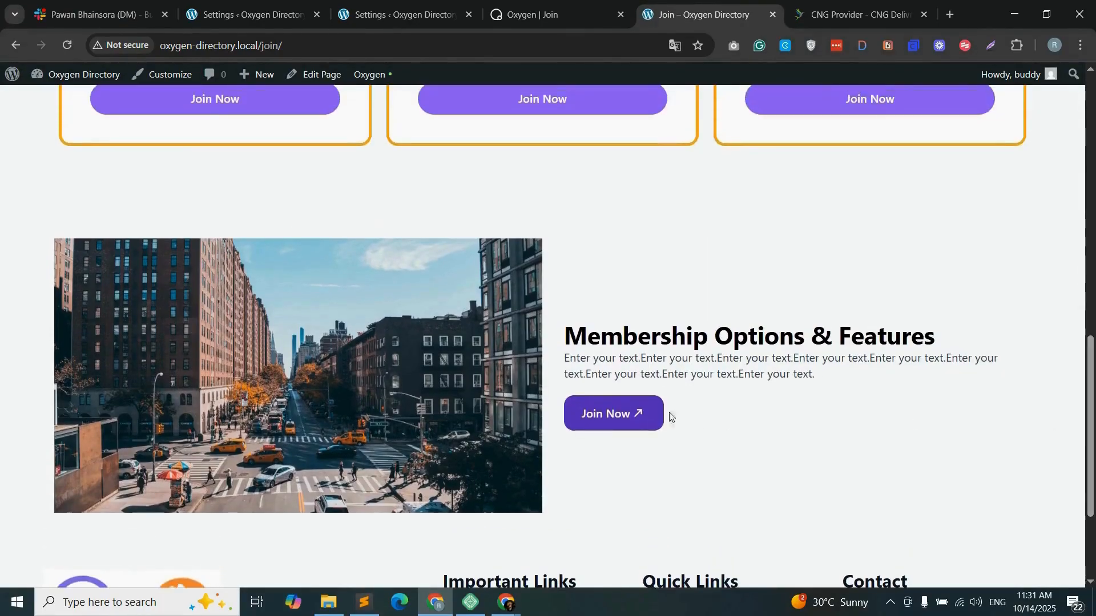
scroll(631, 408, "up", 8)
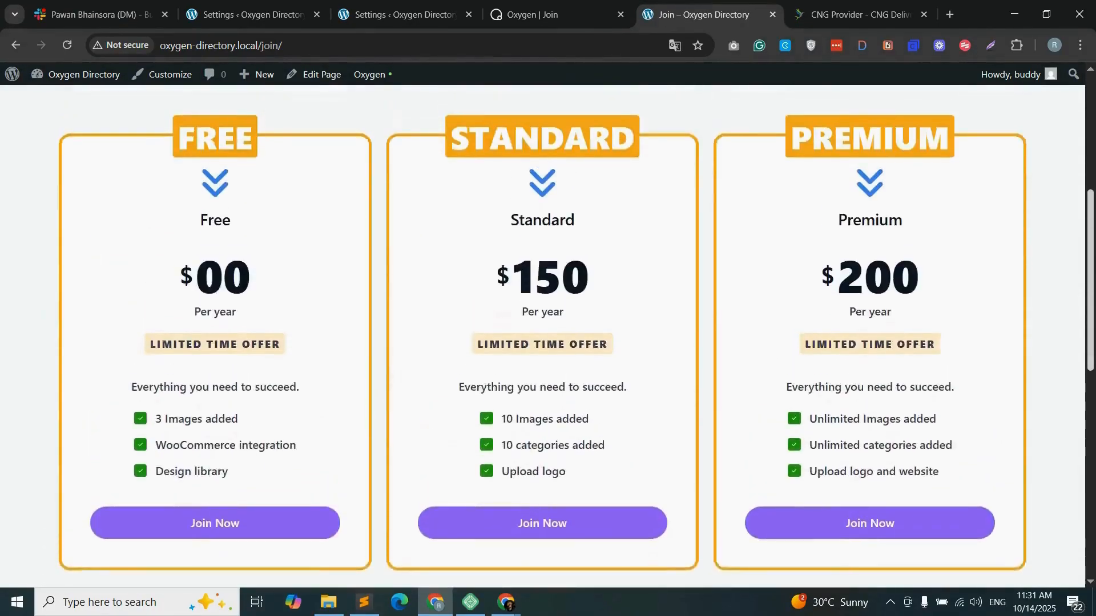
- Compare the live Join page's membership and call-to-action sections with the CNG Provider reference page
left_click(856, 15)
mouse_move(1091, 165)
left_mouse_down()
mouse_move(1092, 521)
mouse_move(1091, 145)
left_mouse_up()
scroll(553, 197, "down", 2)
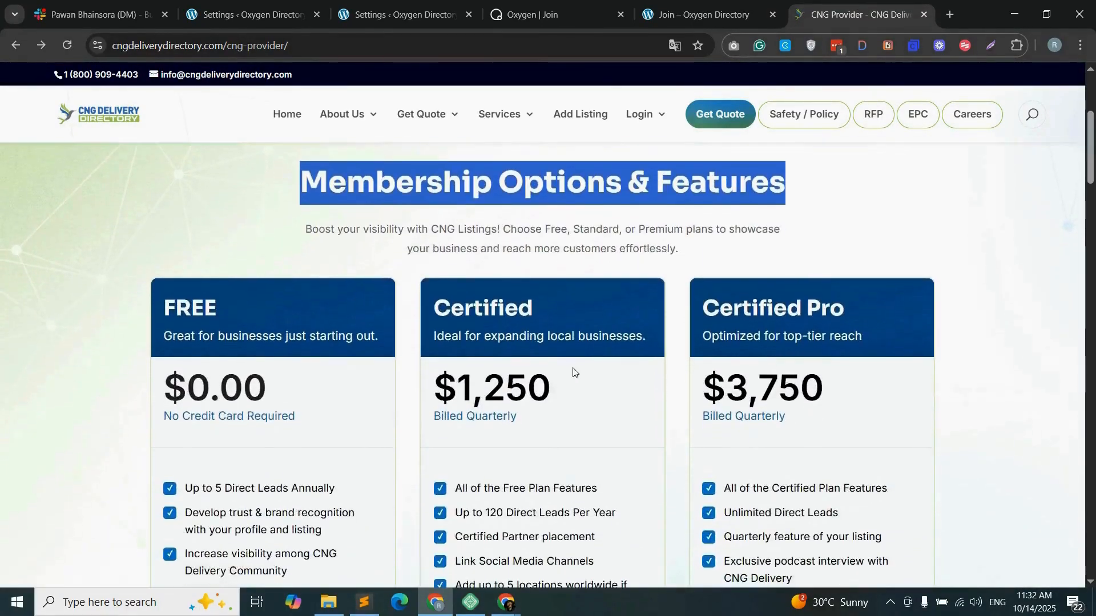
left_click(561, 11)
left_click(635, 17)
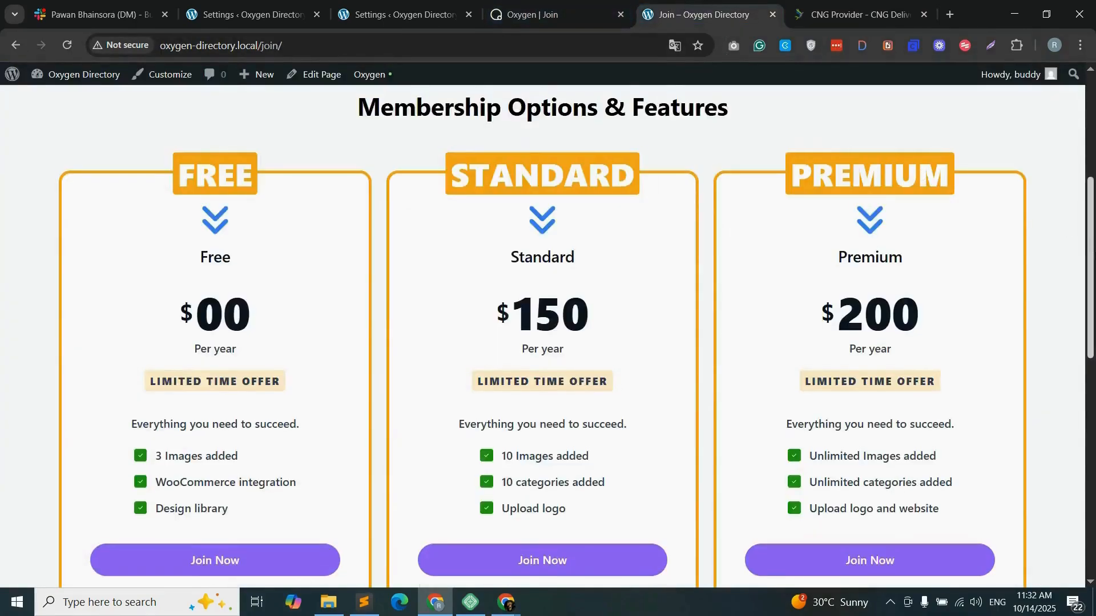
scroll(548, 336, "down", 8)
scroll(548, 337, "up", 6)
scroll(548, 337, "up", 3)
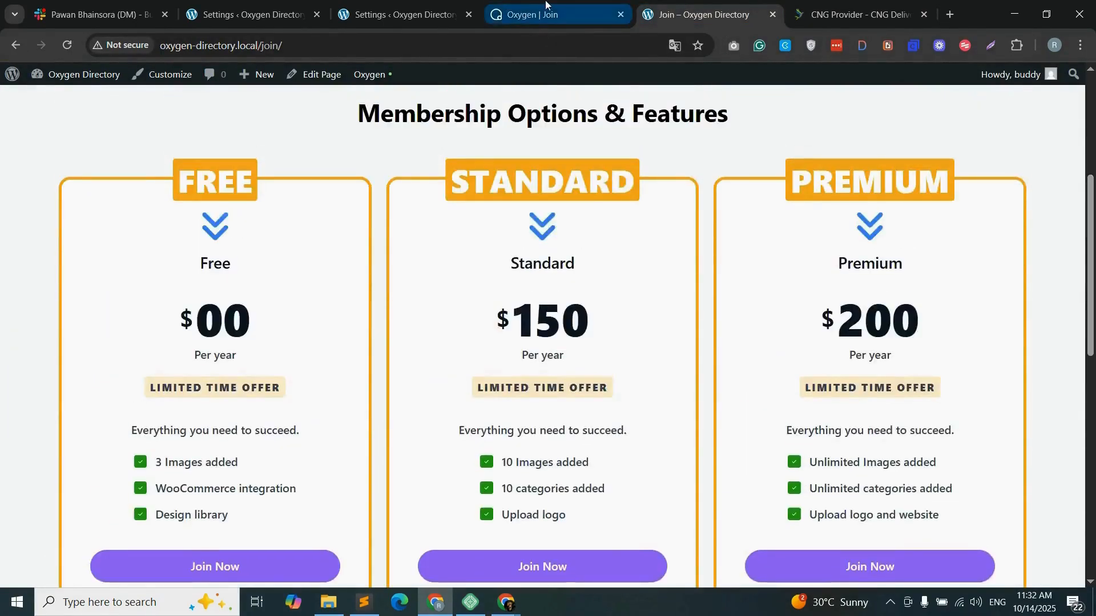
- Return to the Oxygen builder, set the ID of cta-2's Join Now button to "membership" and copy that ID
left_click(548, 11)
left_click(661, 434)
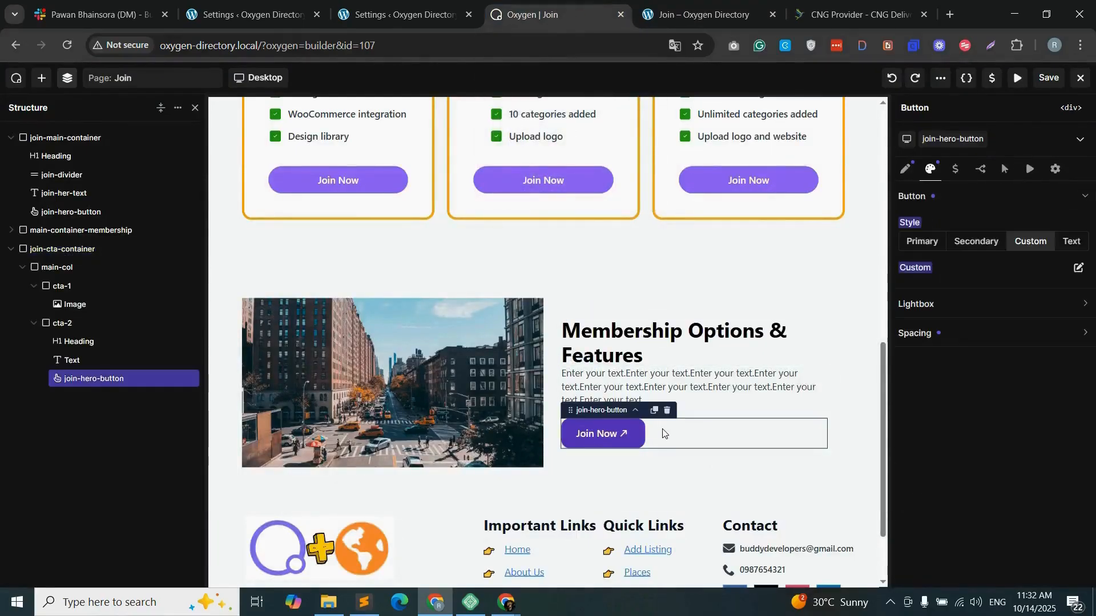
left_click(906, 169)
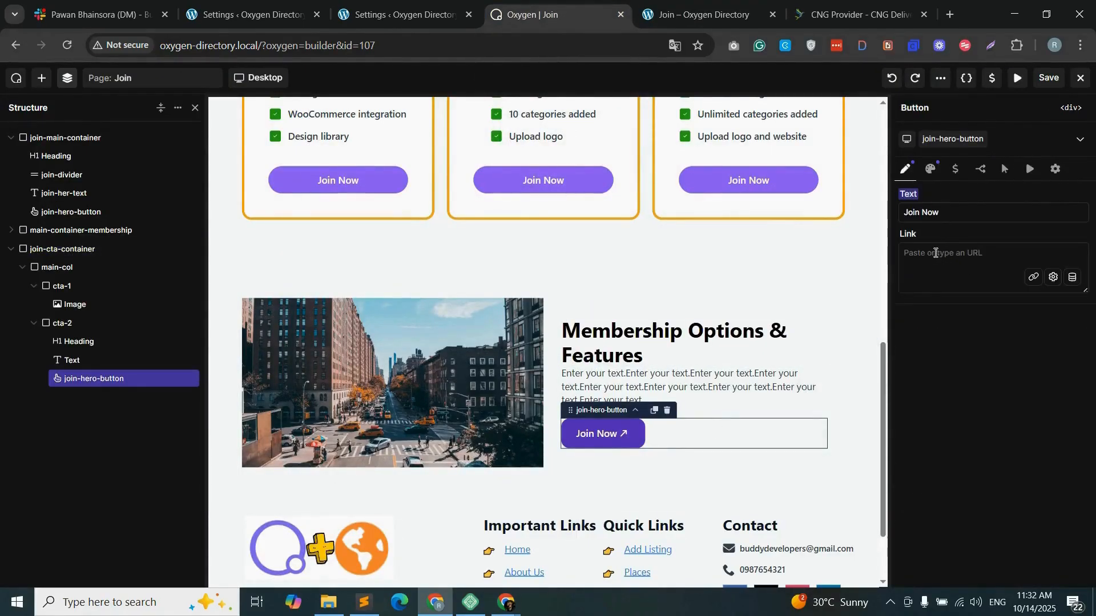
left_click(1056, 171)
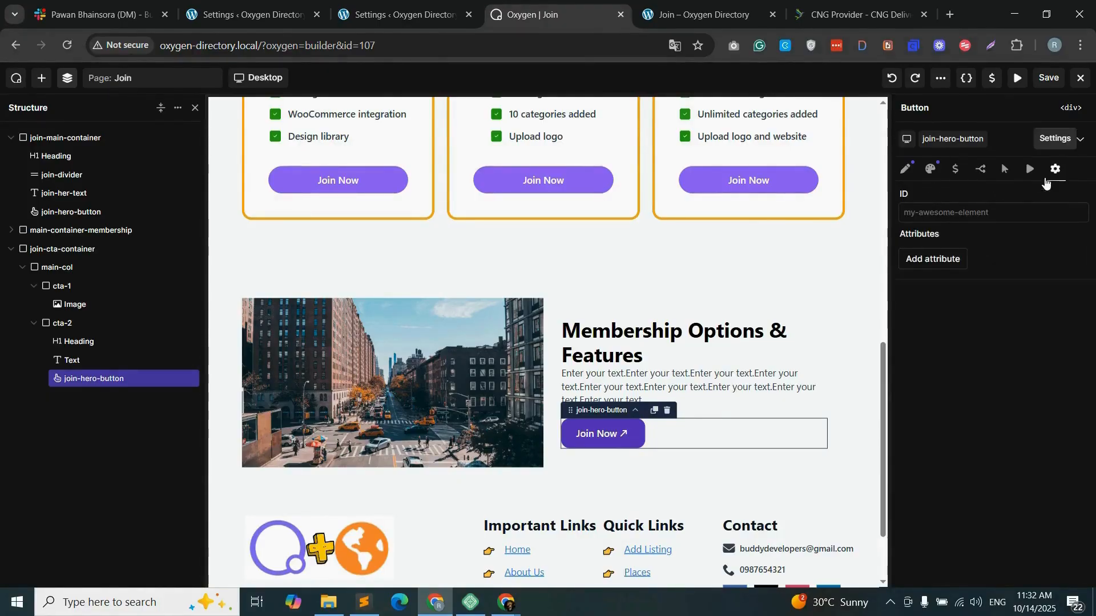
left_click(948, 214)
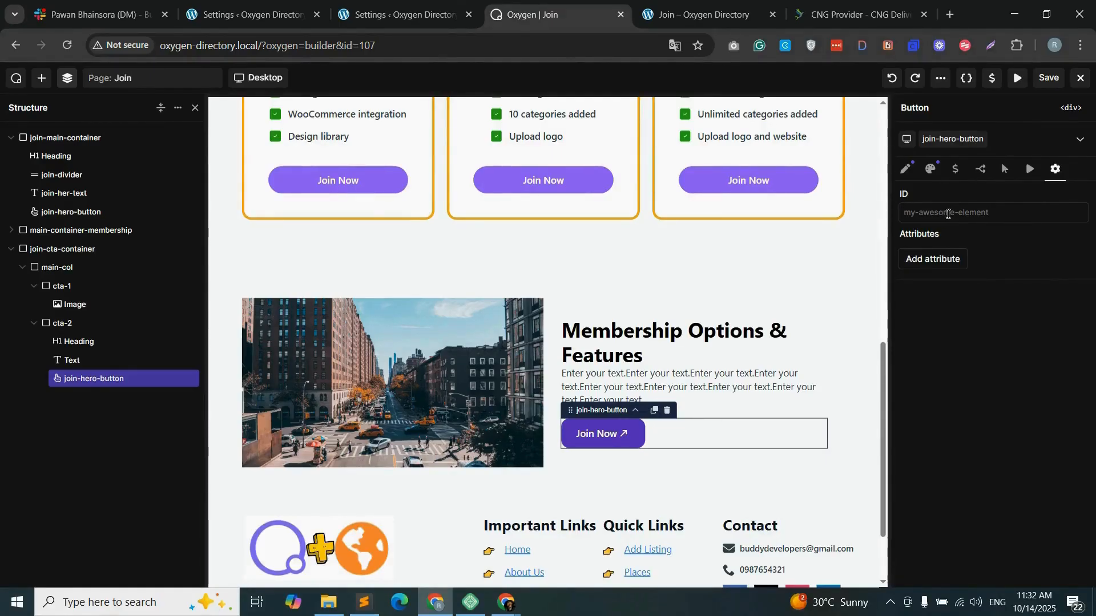
type("membershi")
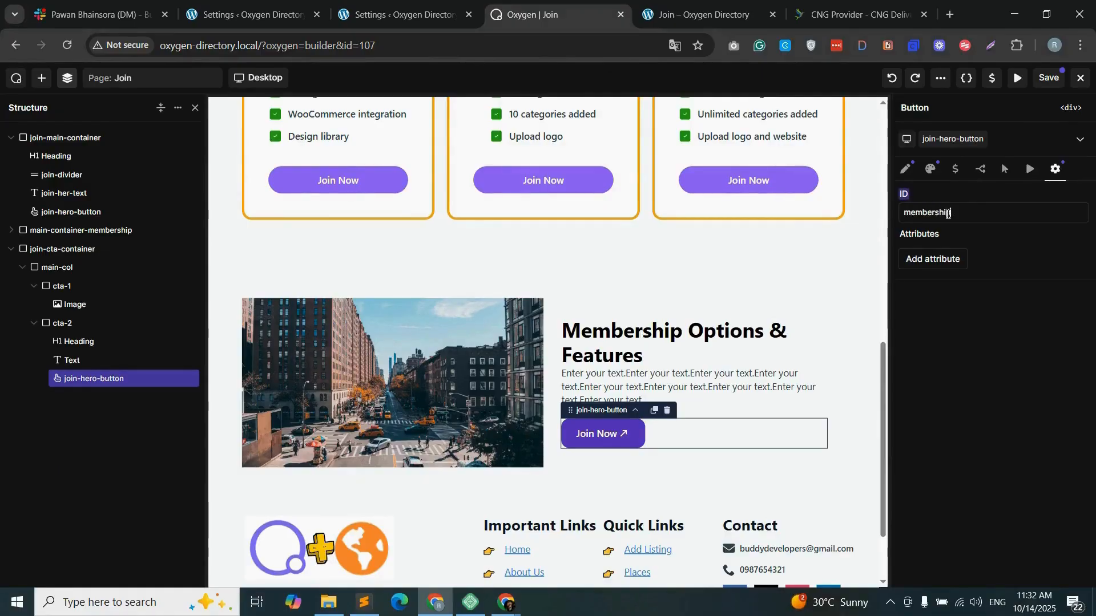
double_click(948, 215)
key("ctrl+c")
- Try to assign the copied ID "membership" to the pricing-container-main container
scroll(655, 308, "up", 5)
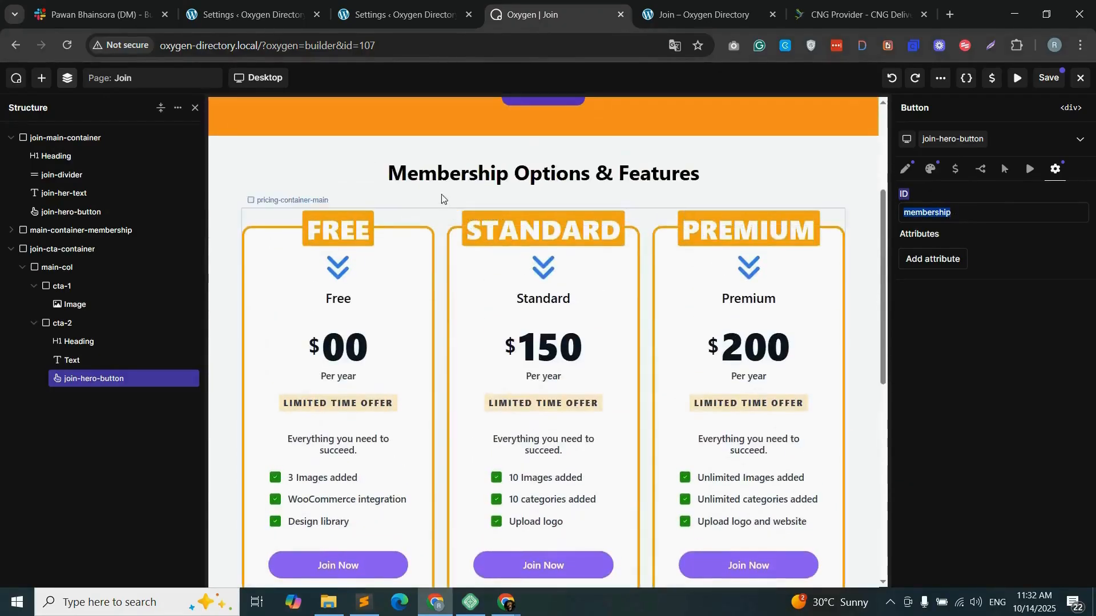
left_click(251, 217)
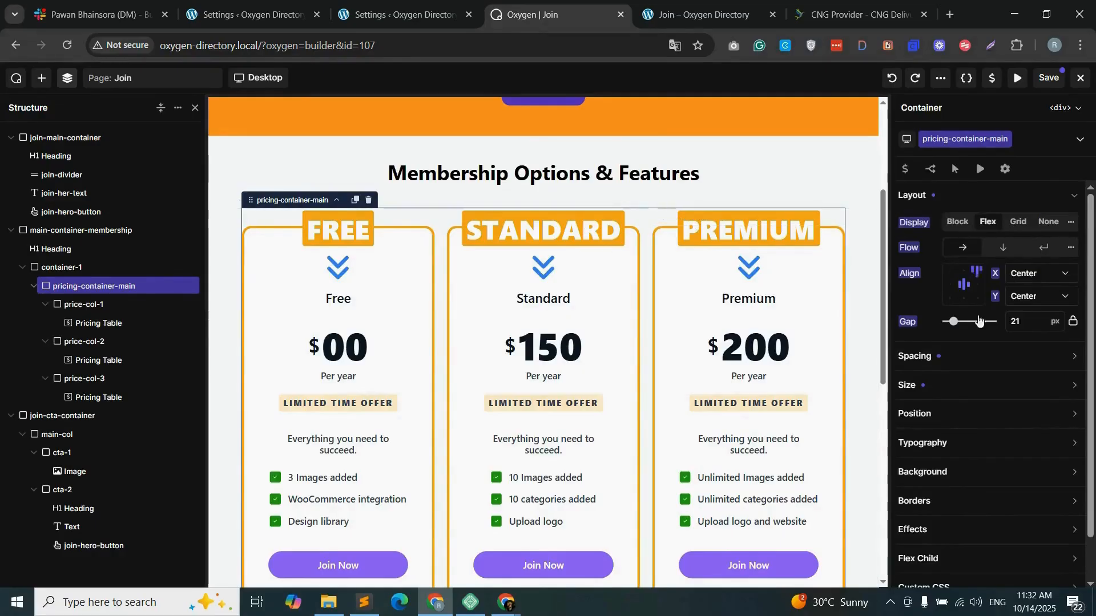
scroll(970, 400, "down", 1)
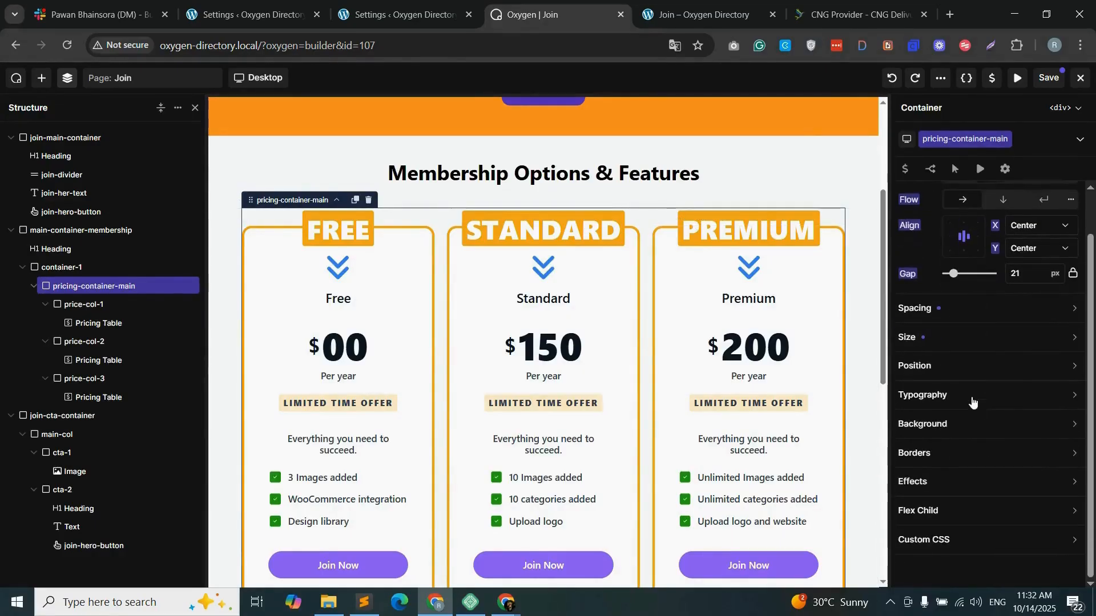
scroll(971, 399, "up", 1)
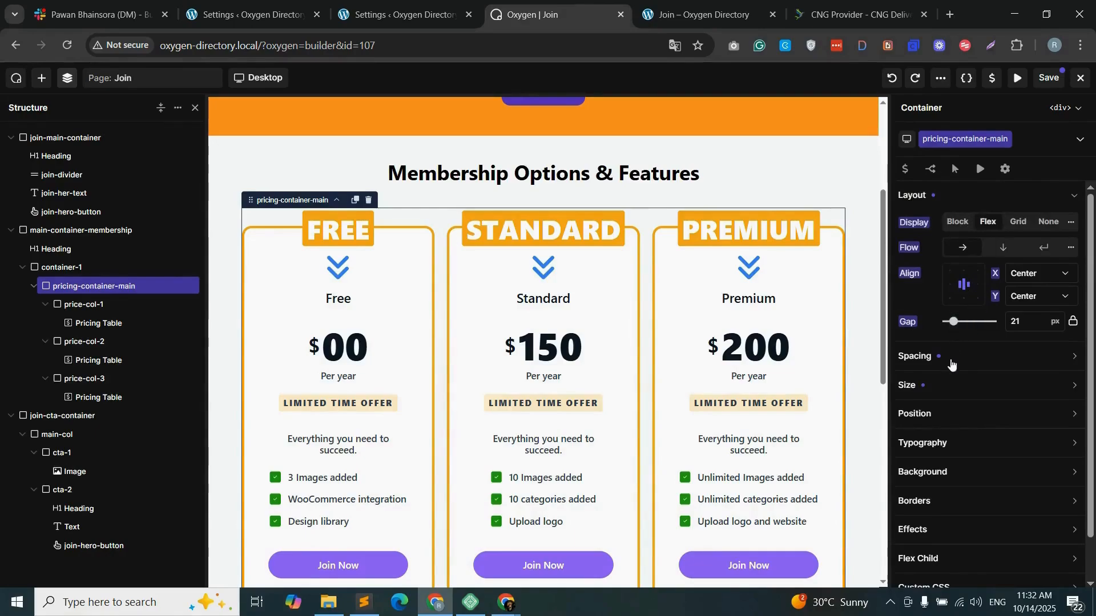
left_click(1005, 170)
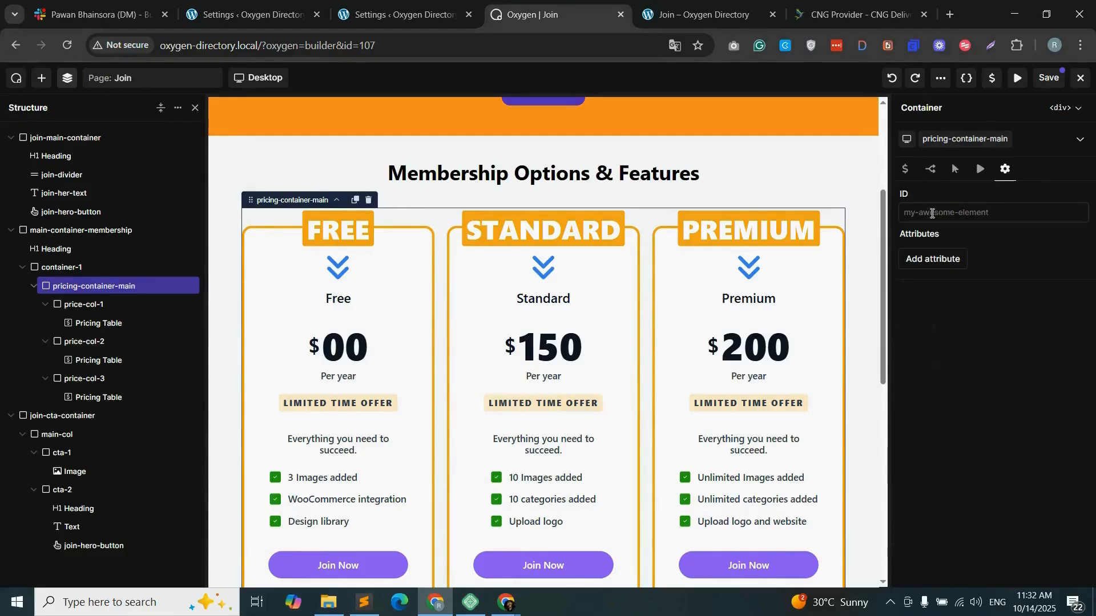
left_click(934, 212)
key("ctrl+v")
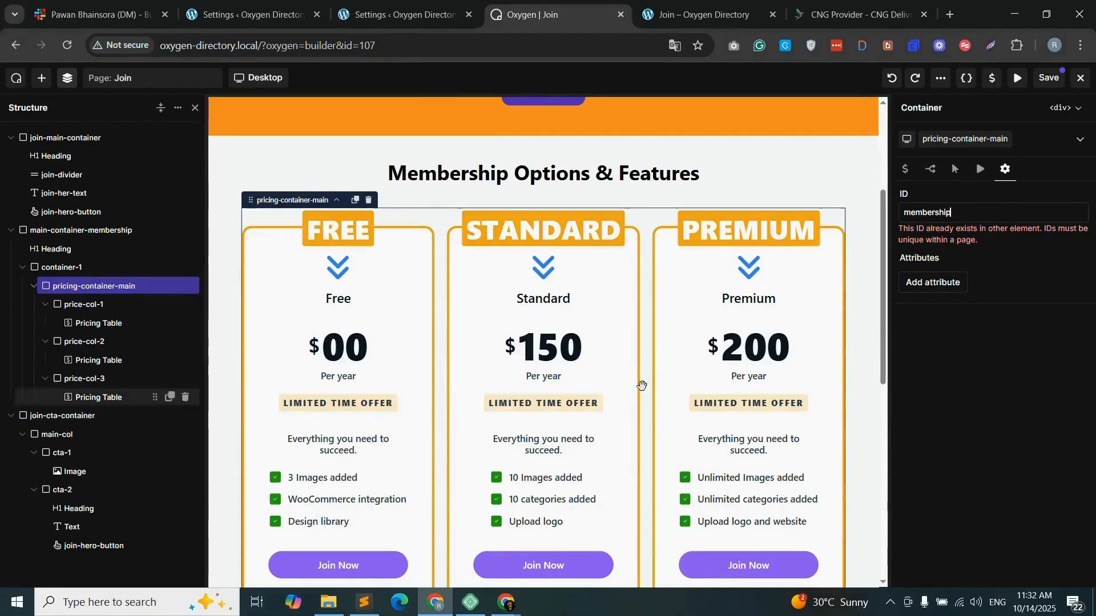
- Move "membership" from the ID of cta-2's Join Now button into its link as "#membership"
scroll(673, 442, "down", 5)
scroll(673, 453, "down", 2)
left_click(602, 460)
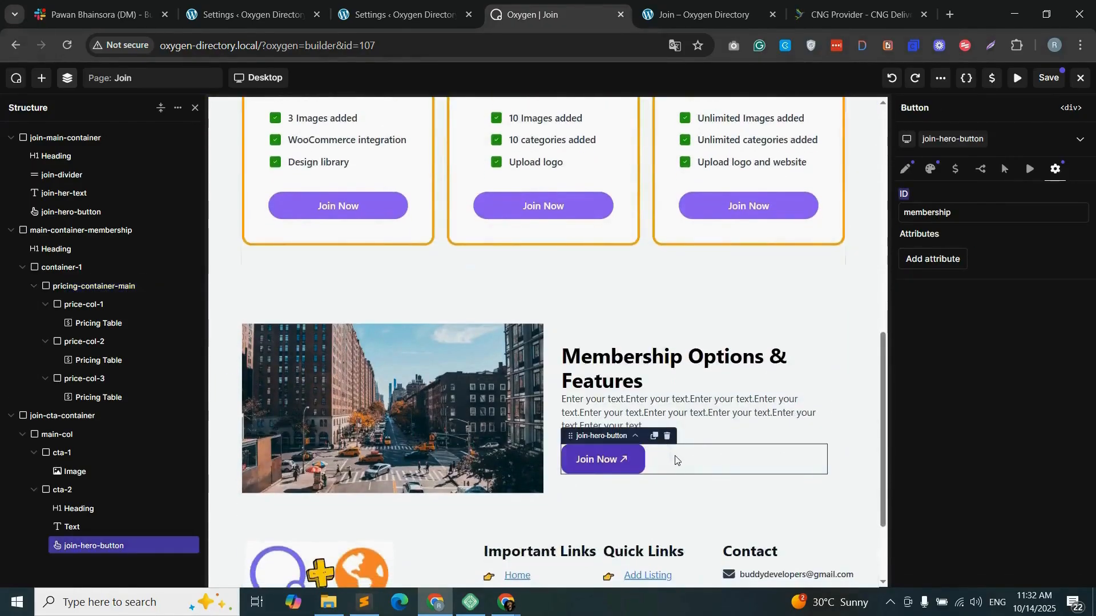
double_click(931, 211)
key("ctrl+c")
left_click(906, 169)
left_click(929, 268)
key("ctrl+v")
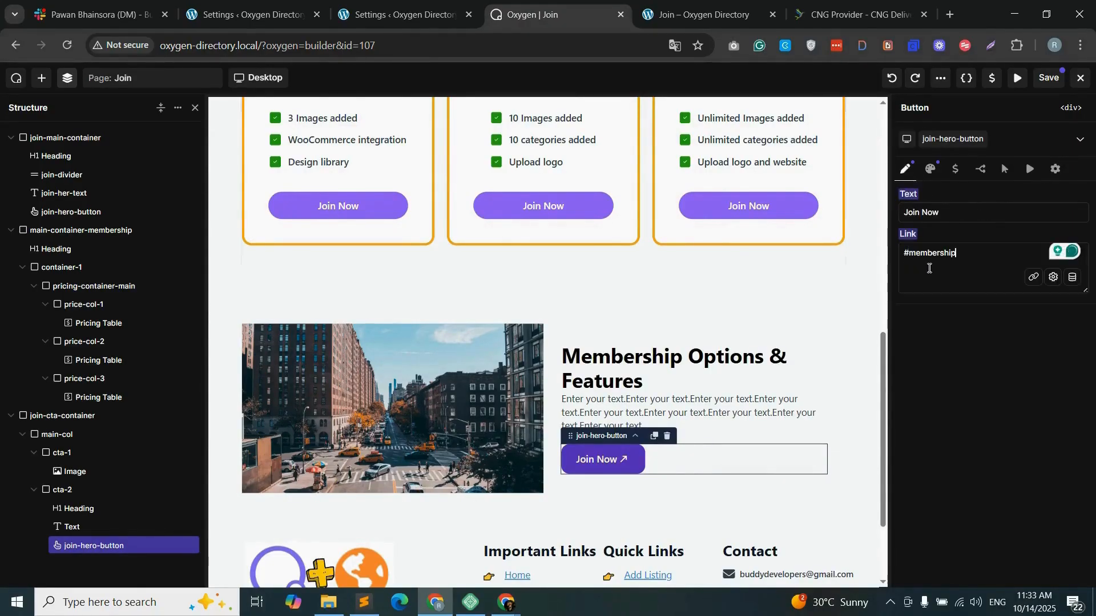
- Link the Join Now button in the orange hero section to "#membership" and save the page
scroll(628, 382, "up", 10)
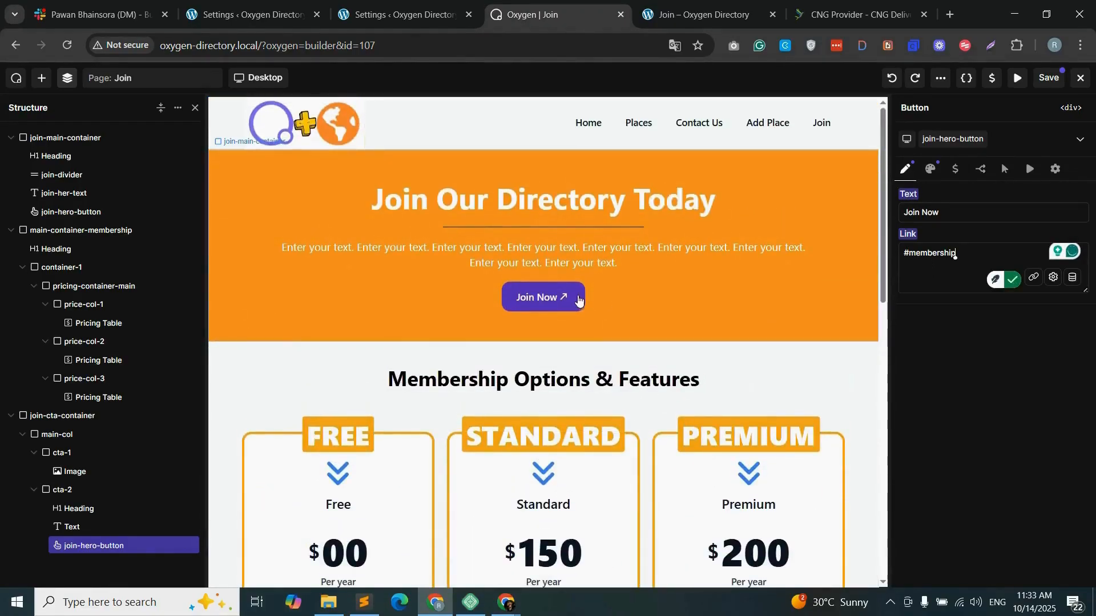
left_click(577, 297)
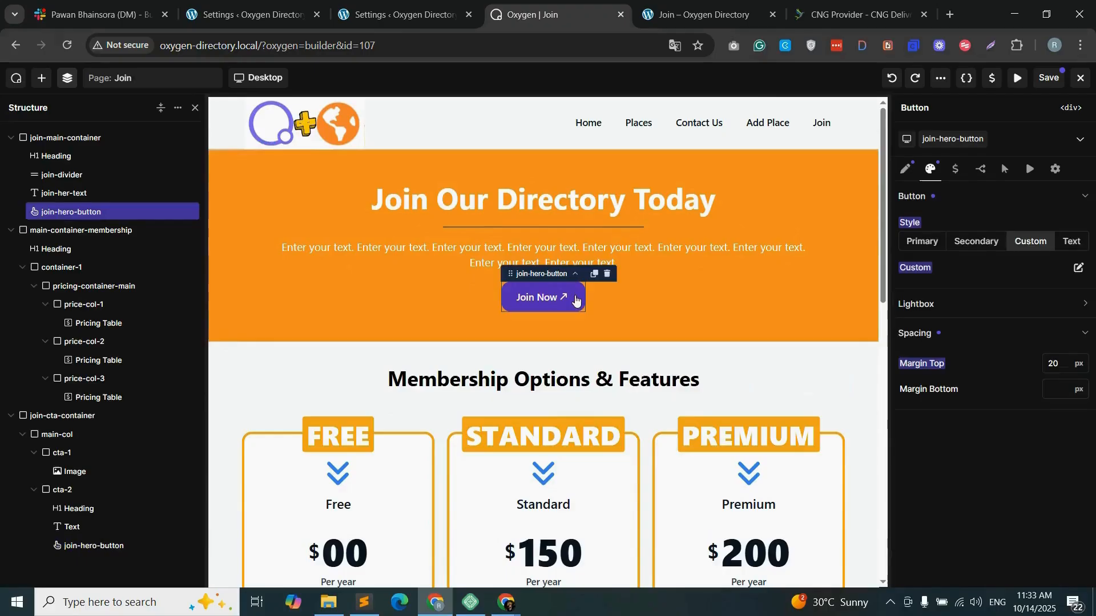
left_click(906, 169)
left_click(932, 253)
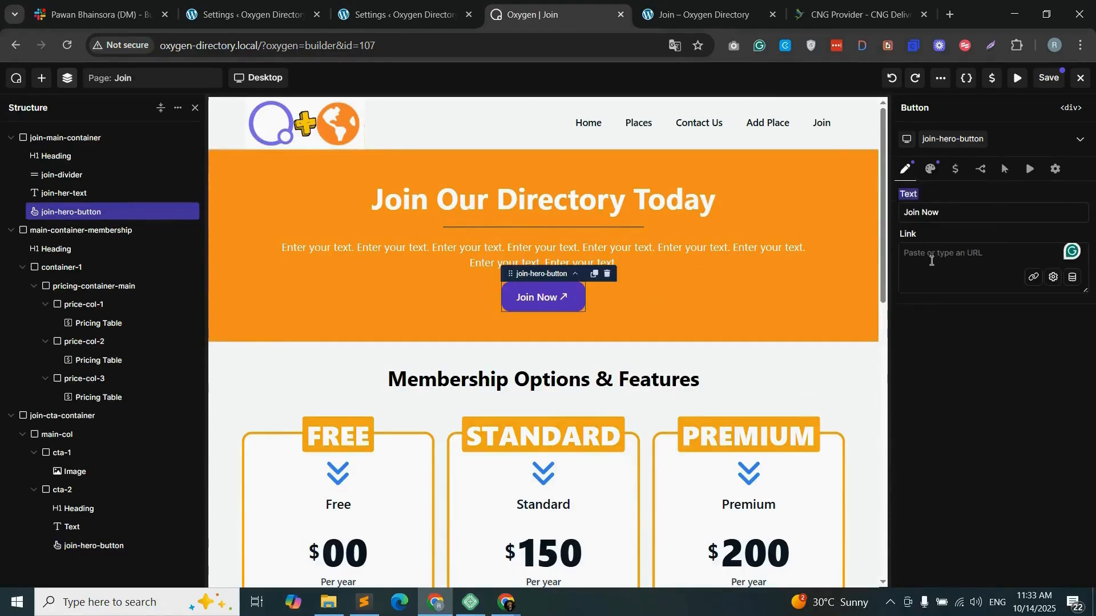
type("#membership")
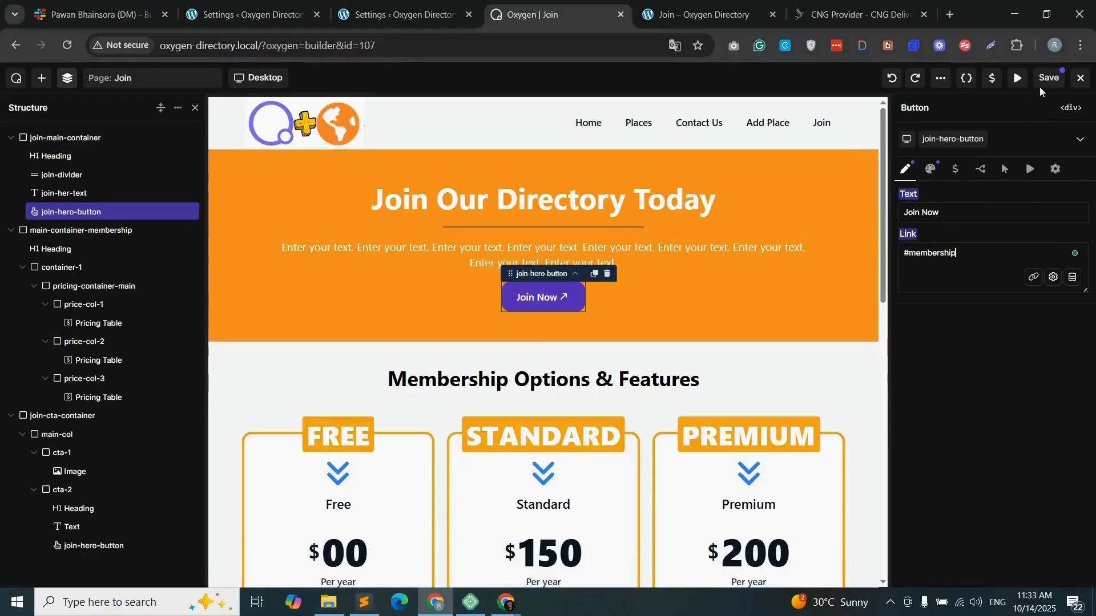
left_click(1049, 79)
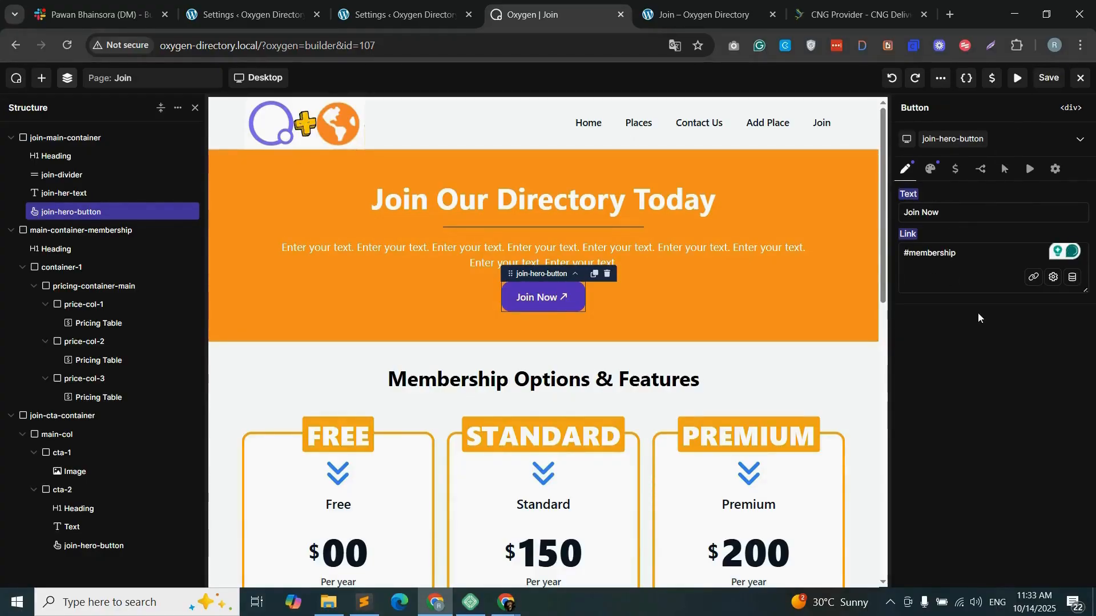
- On the live Join page, test that the hero and call-to-action Join Now buttons jump to the pricing section
left_click(753, 4)
scroll(725, 303, "up", 6)
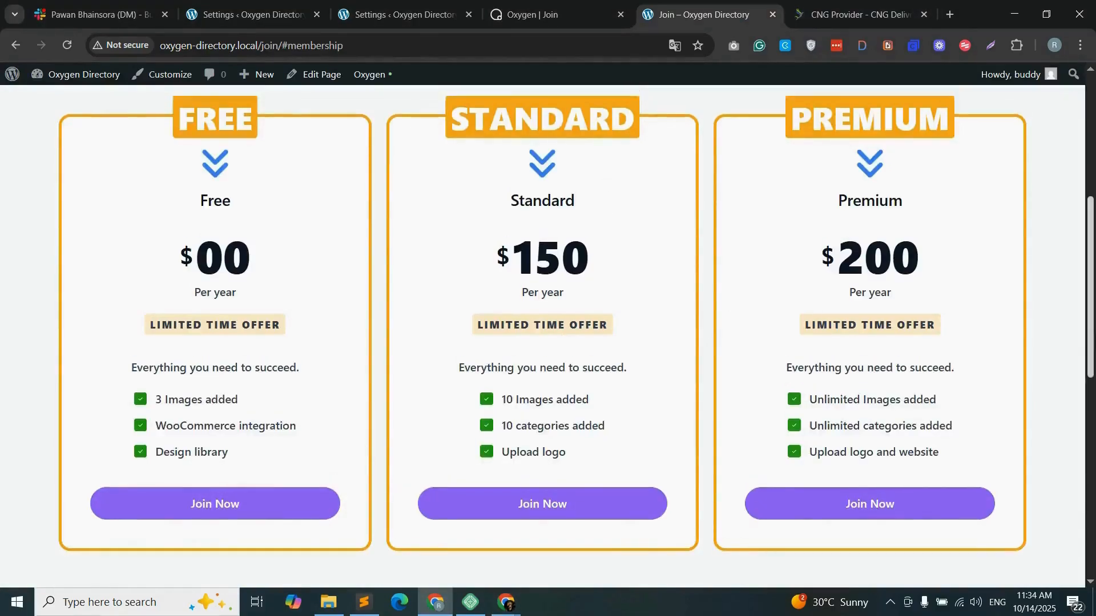
left_click(558, 306)
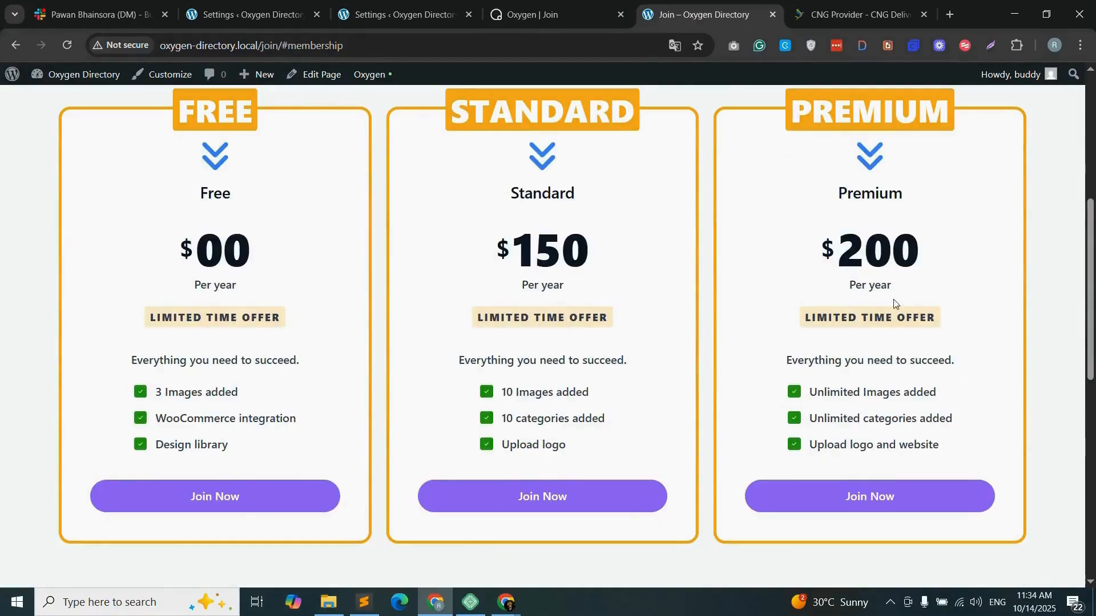
scroll(1090, 289, "down", 8)
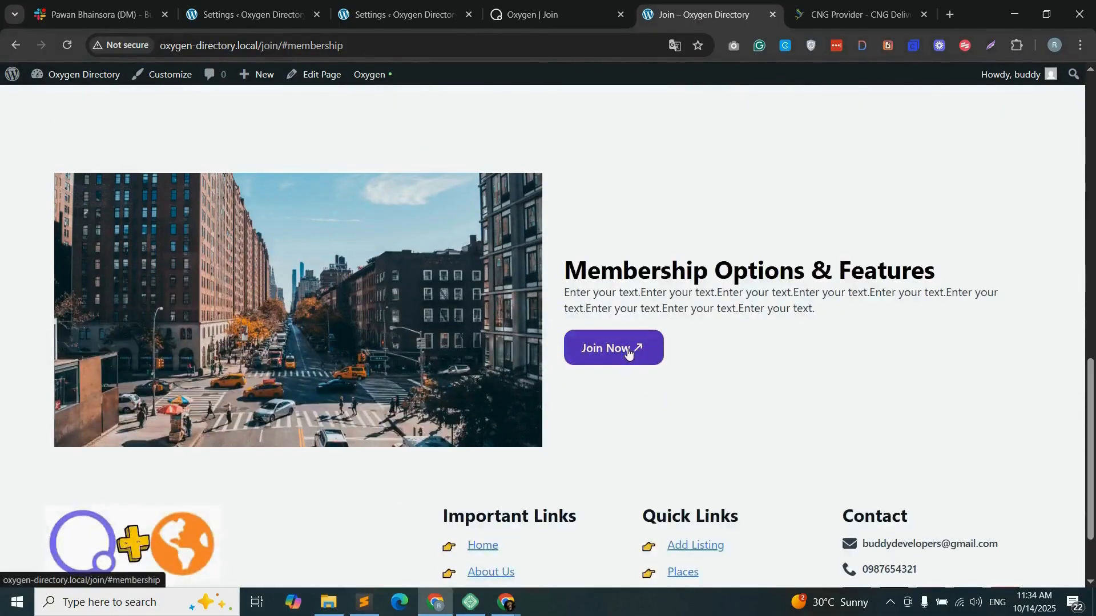
left_click(628, 352)
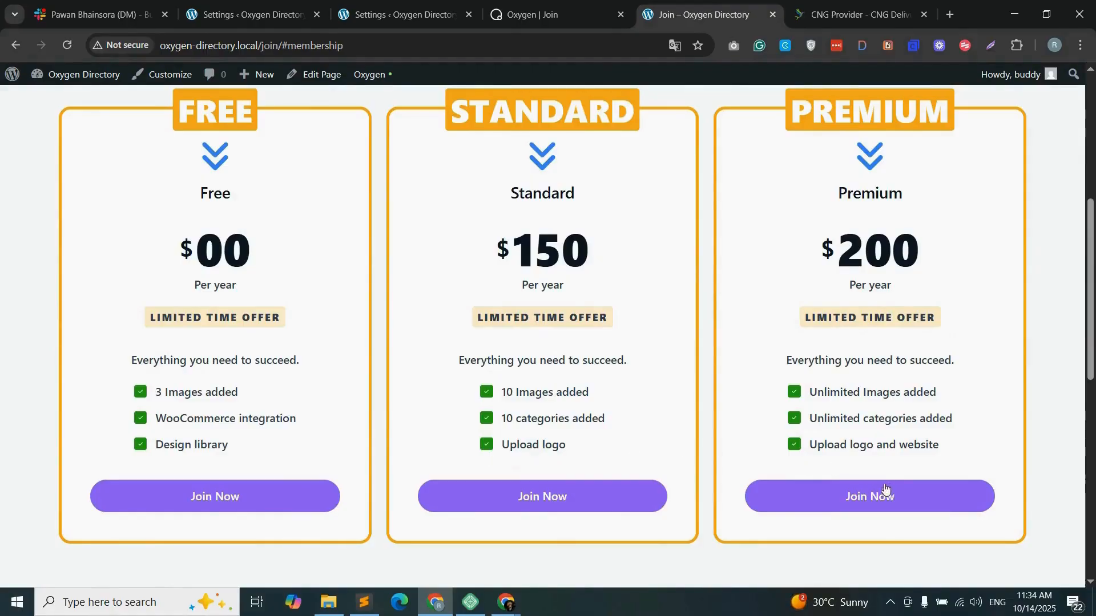
scroll(704, 467, "up", 6)
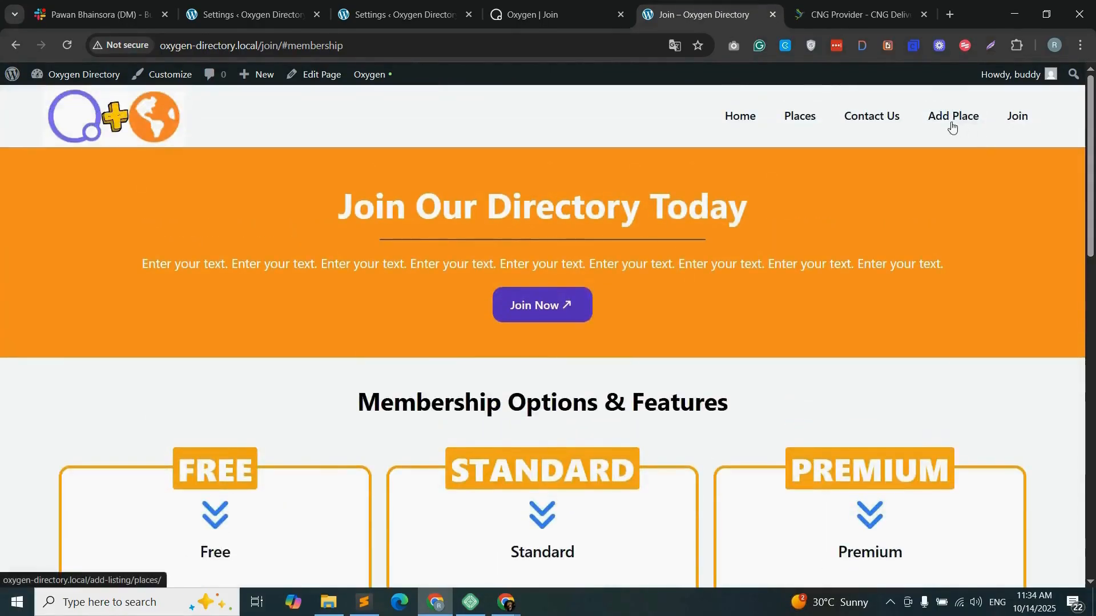
- Open the site's Add Place page in a new tab and copy its address
right_click(950, 121)
left_click(889, 137)
left_click(722, 11)
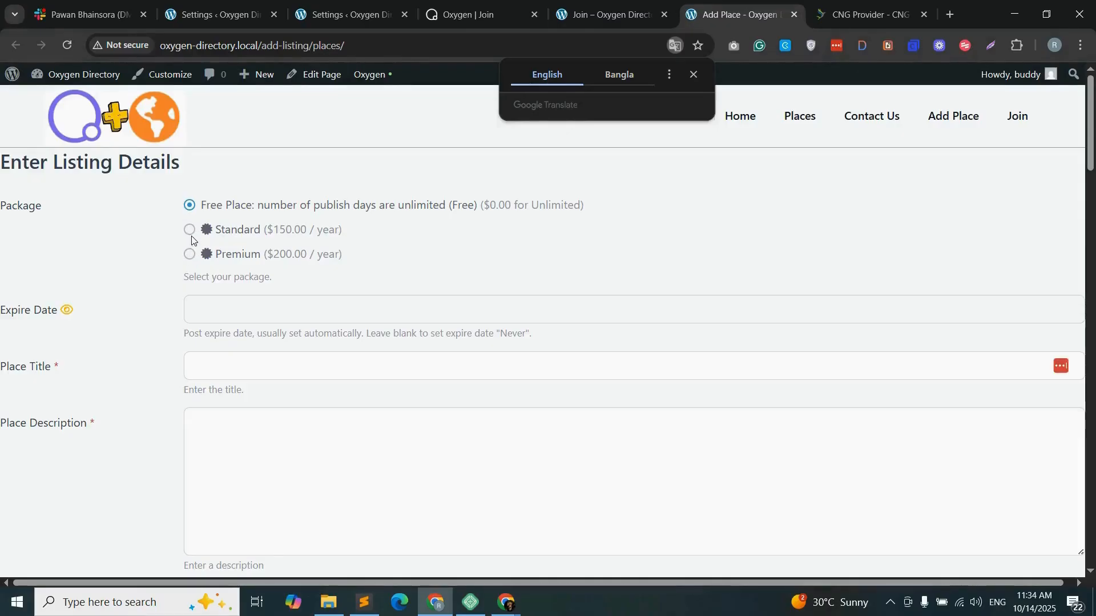
left_click(411, 44)
key("ctrl+c")
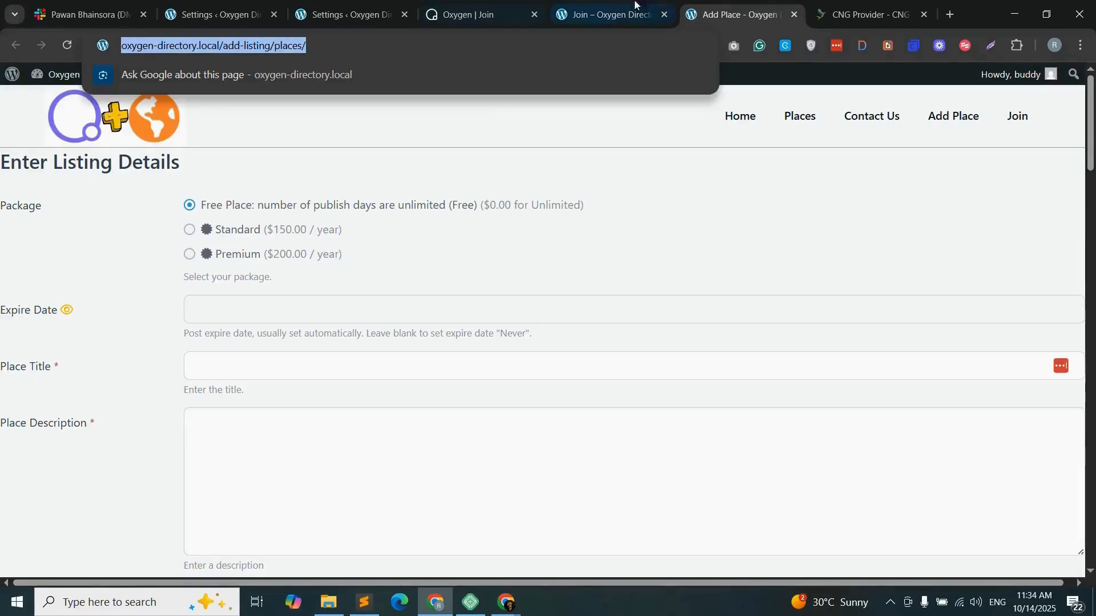
left_click(610, 12)
left_click(468, 14)
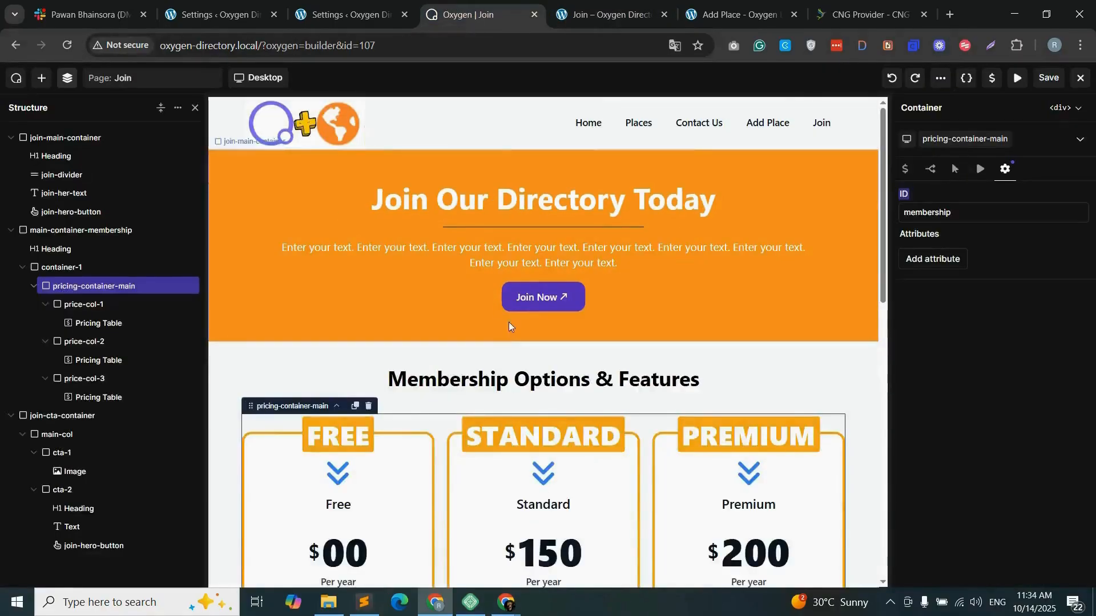
scroll(788, 354, "down", 5)
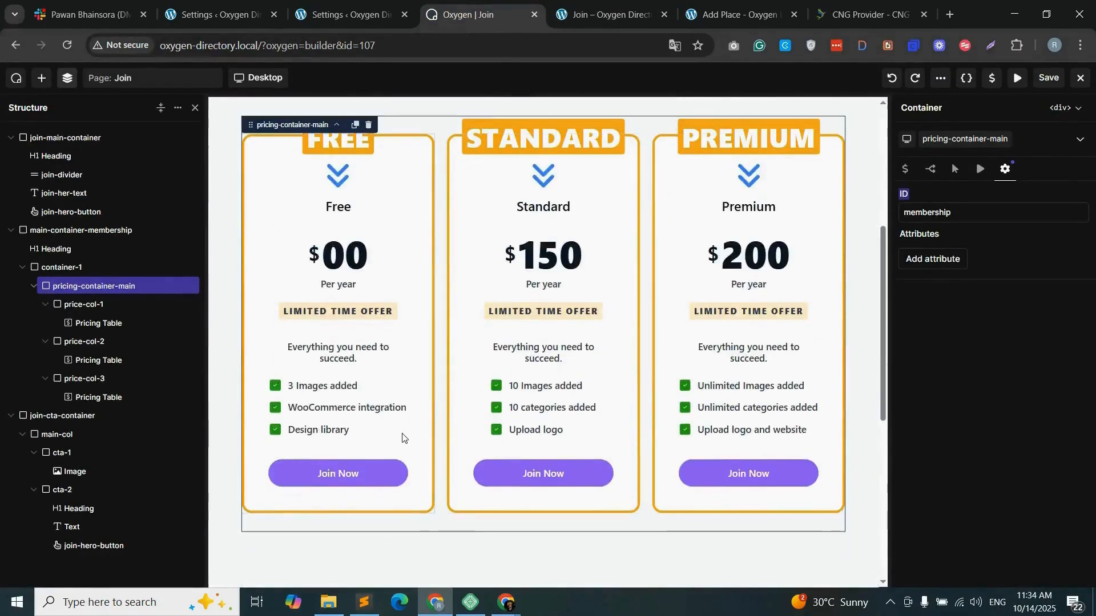
left_click(409, 437)
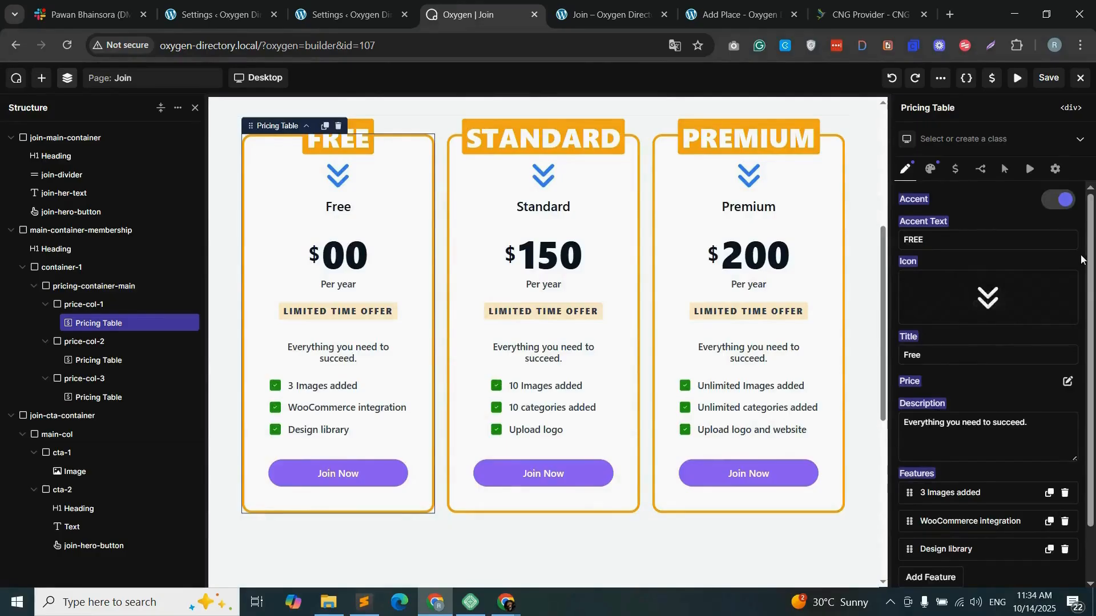
scroll(1089, 256, "down", 1)
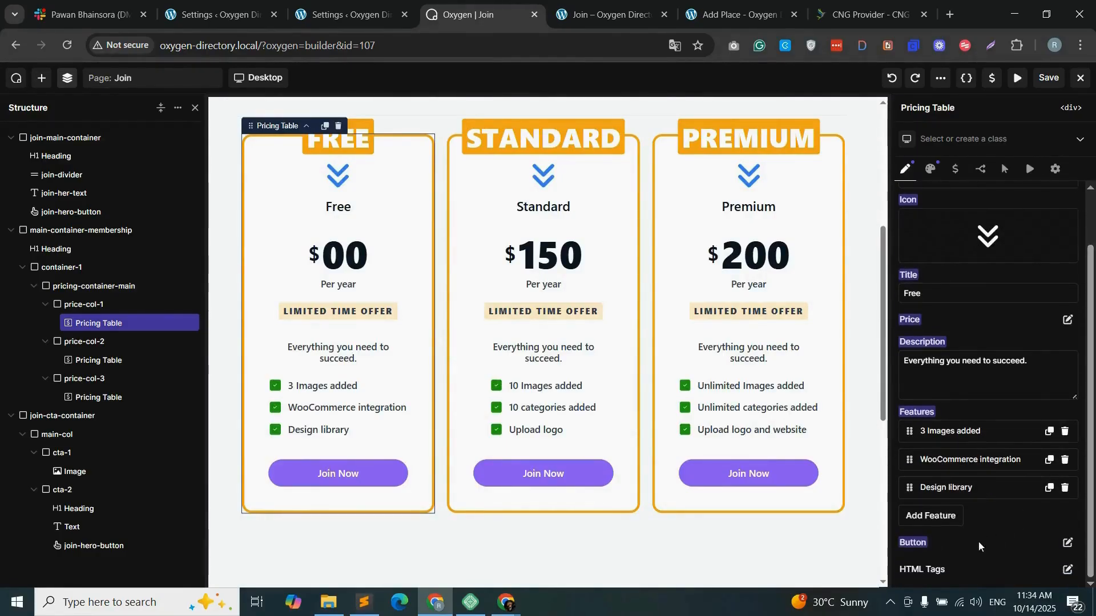
left_click(1066, 544)
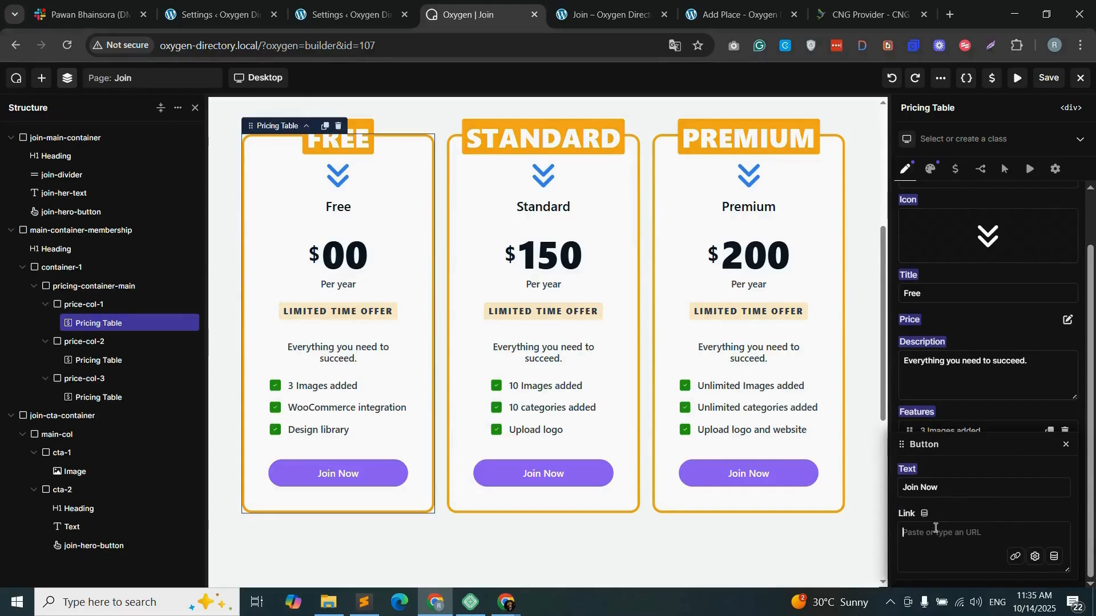
key("ctrl+v")
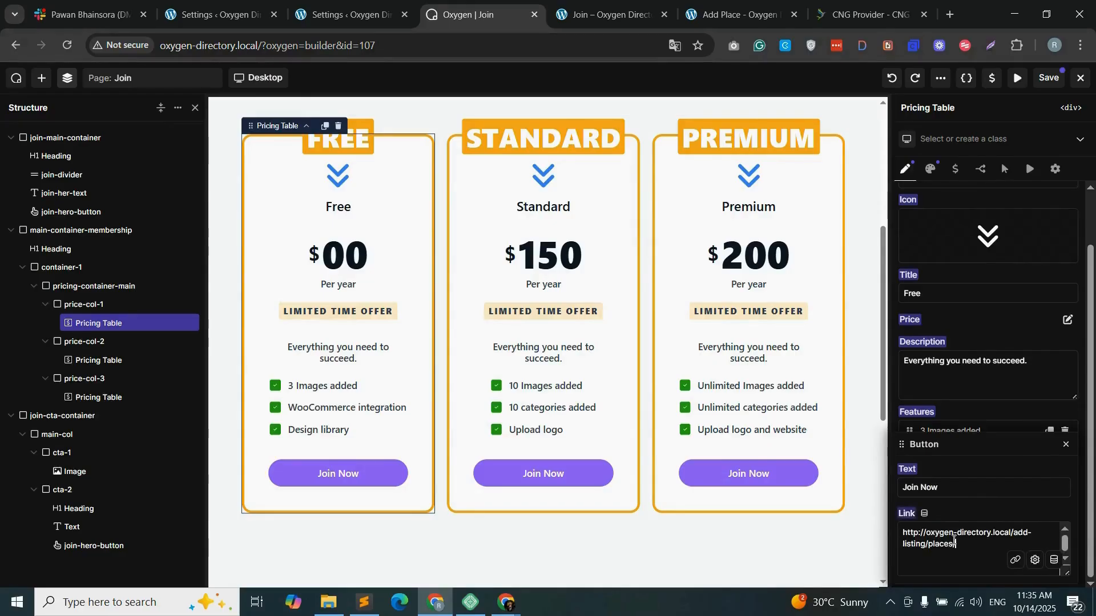
- Choose the Standard package on the Add Place form and copy the address containing package_id=2
left_click(599, 5)
left_click(737, 15)
left_click_drag(712, 8, 583, 8)
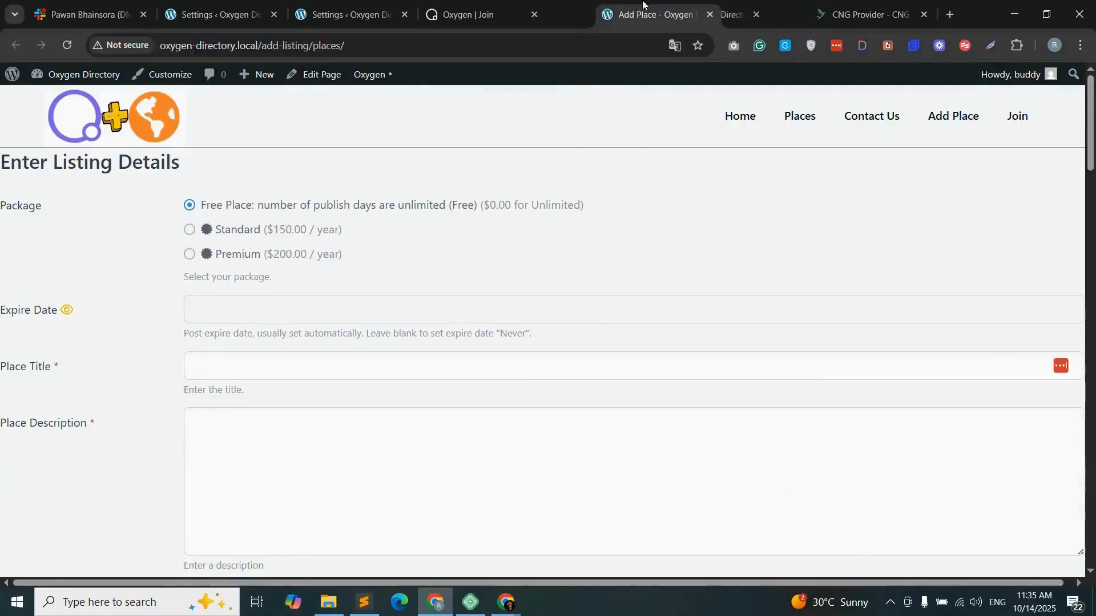
left_click(190, 230)
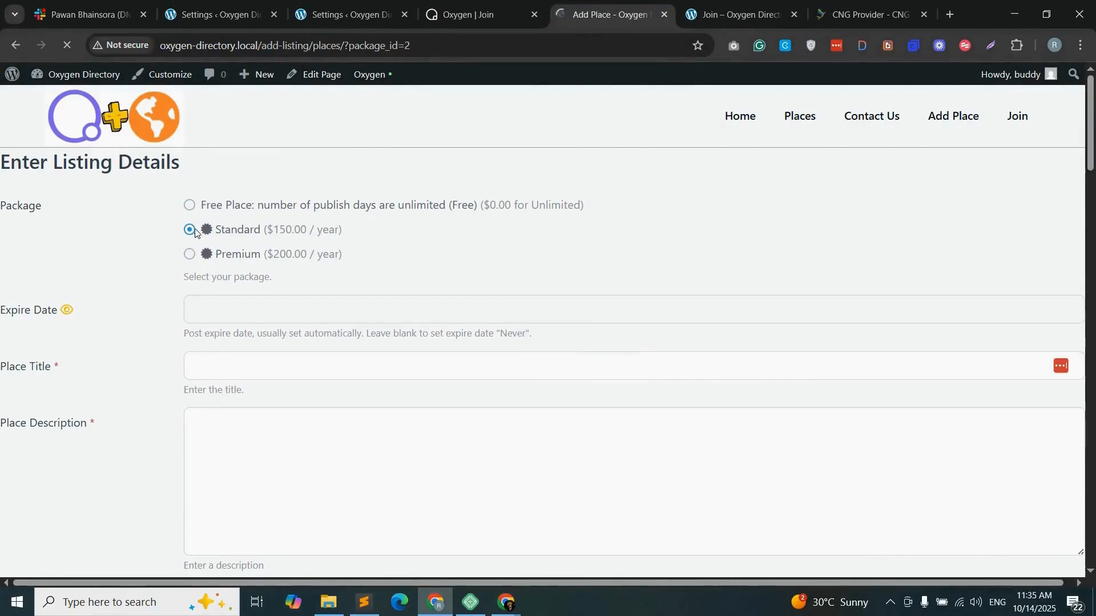
left_click(472, 48)
key("ctrl+c")
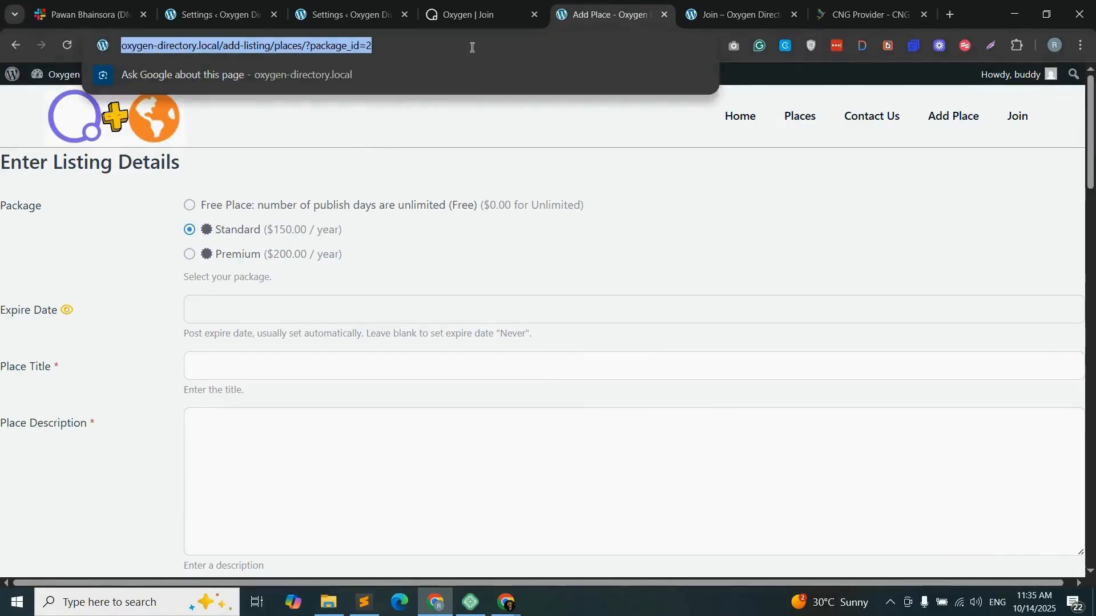
left_click(468, 14)
left_click(545, 336)
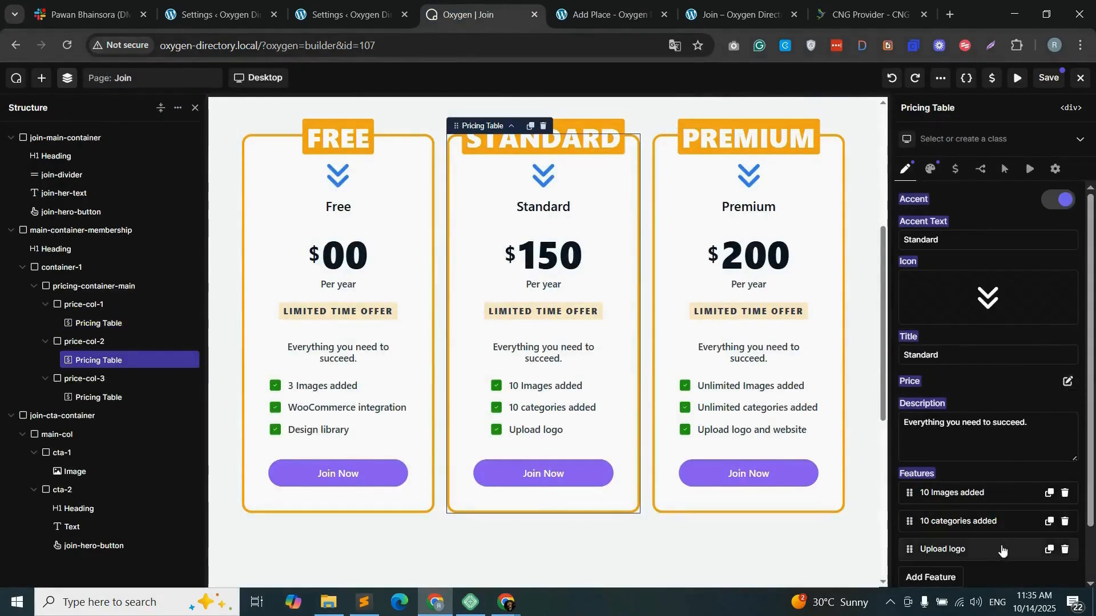
scroll(1069, 542, "down", 1)
left_click(1068, 542)
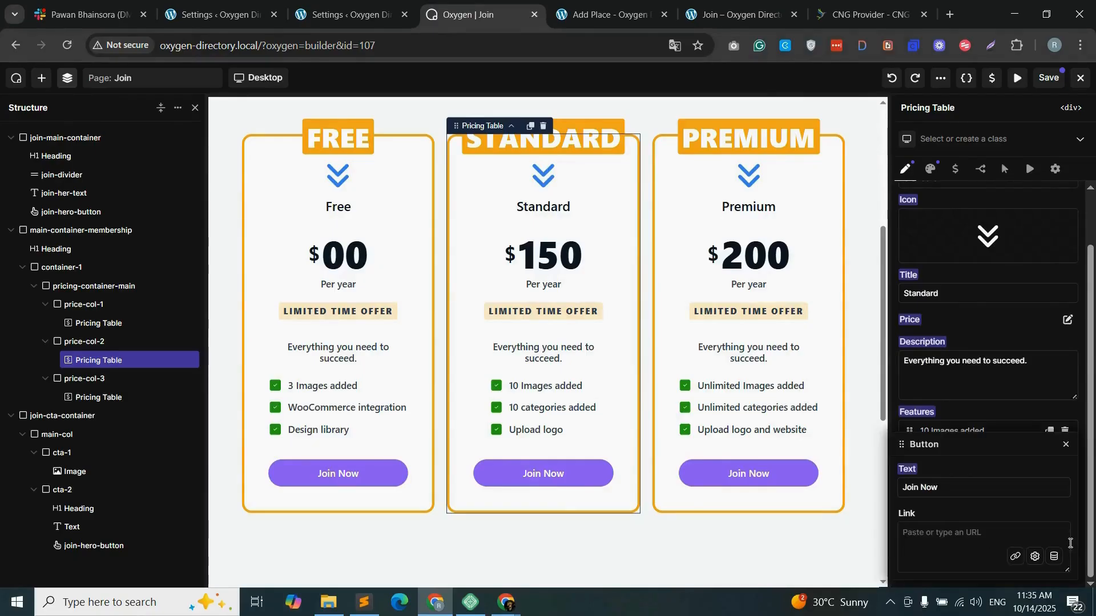
left_click(935, 535)
key("ctrl+v")
- Link the Premium pricing table's Join Now button to the Premium package's Add Place address with package_id=3, and save the page
left_click(608, 14)
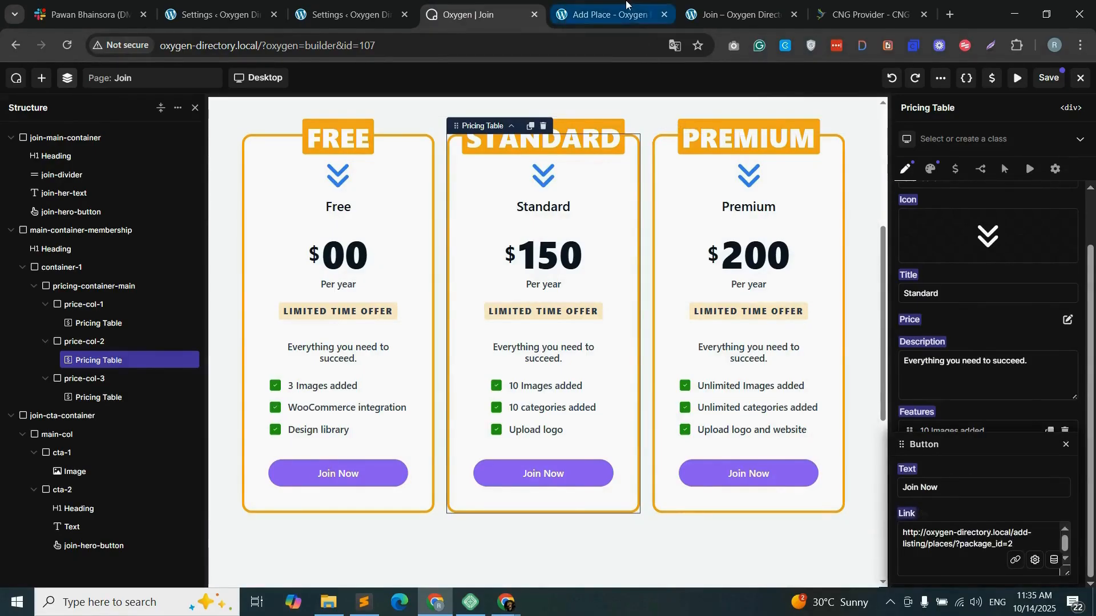
left_click(190, 255)
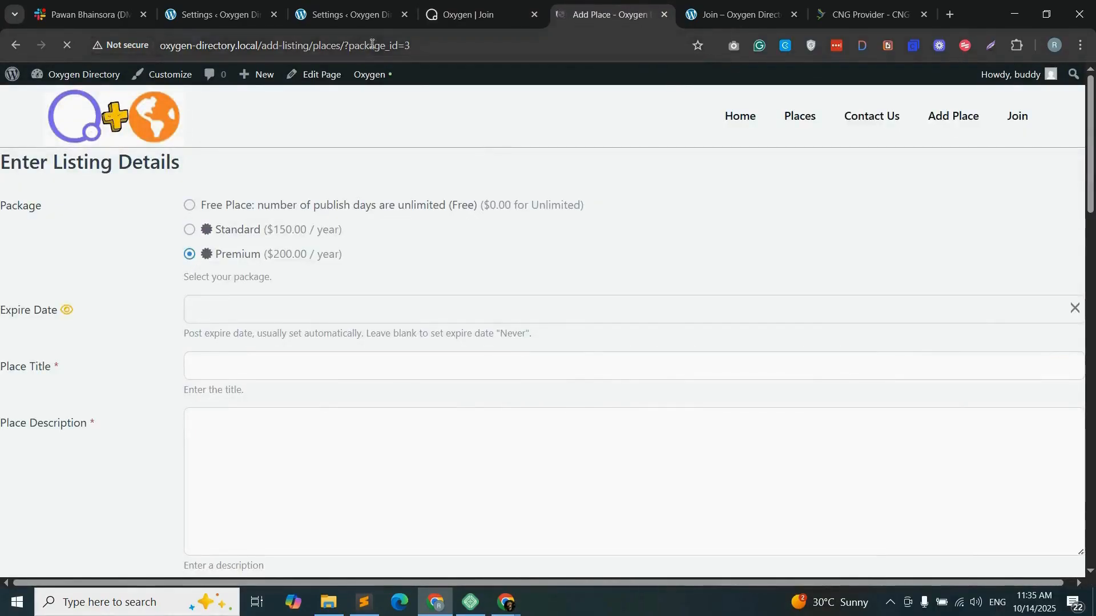
left_click(460, 14)
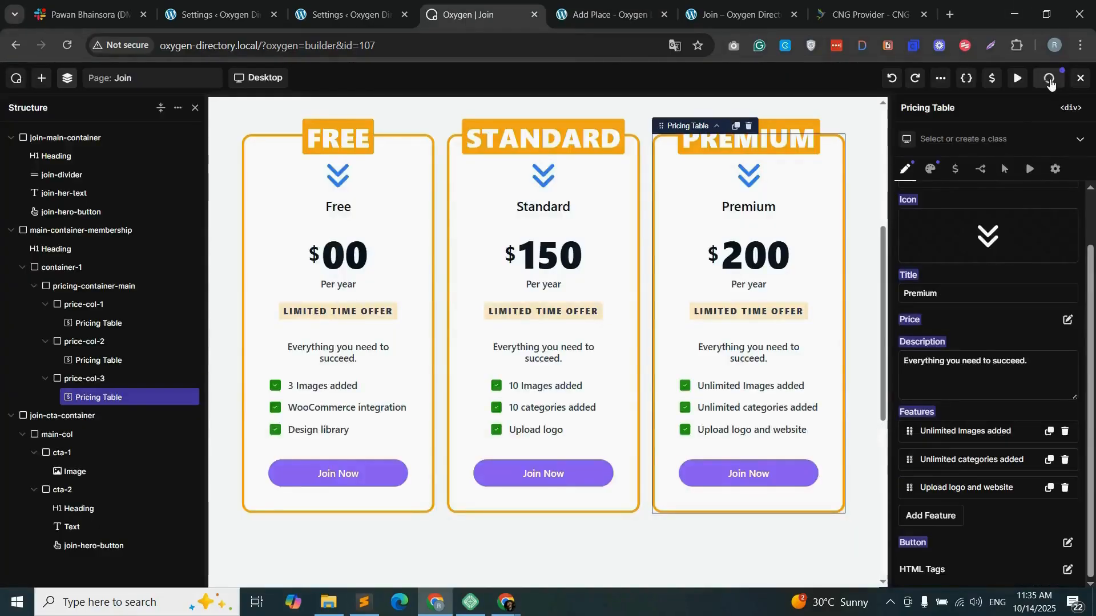
left_click(1049, 80)
- Reload the live Join page and test the Join Now buttons in the hero section and Standard pricing table
left_click(739, 14)
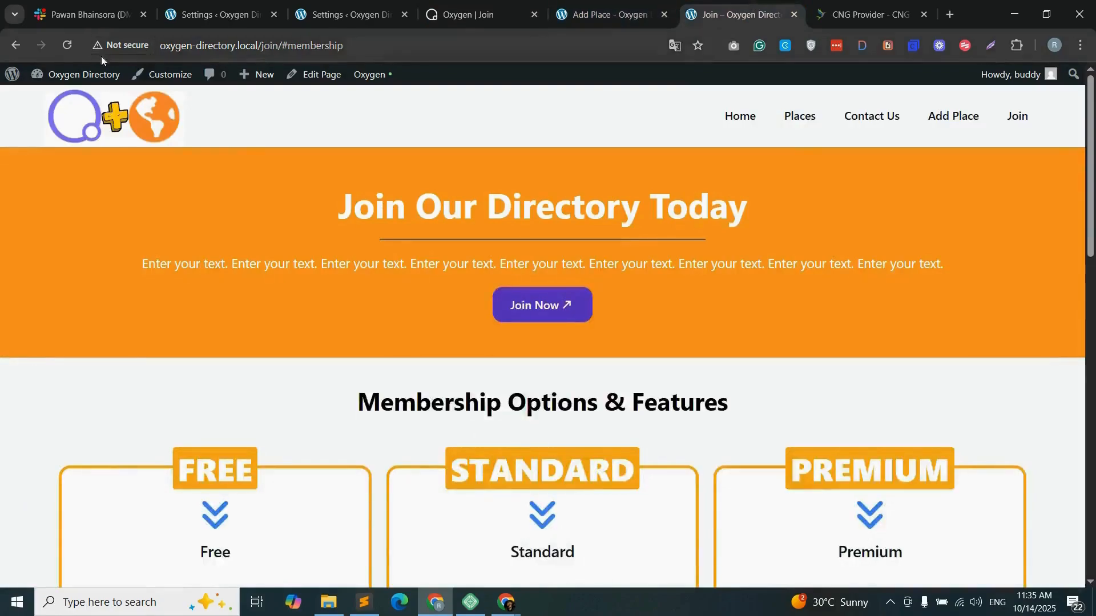
left_click(67, 45)
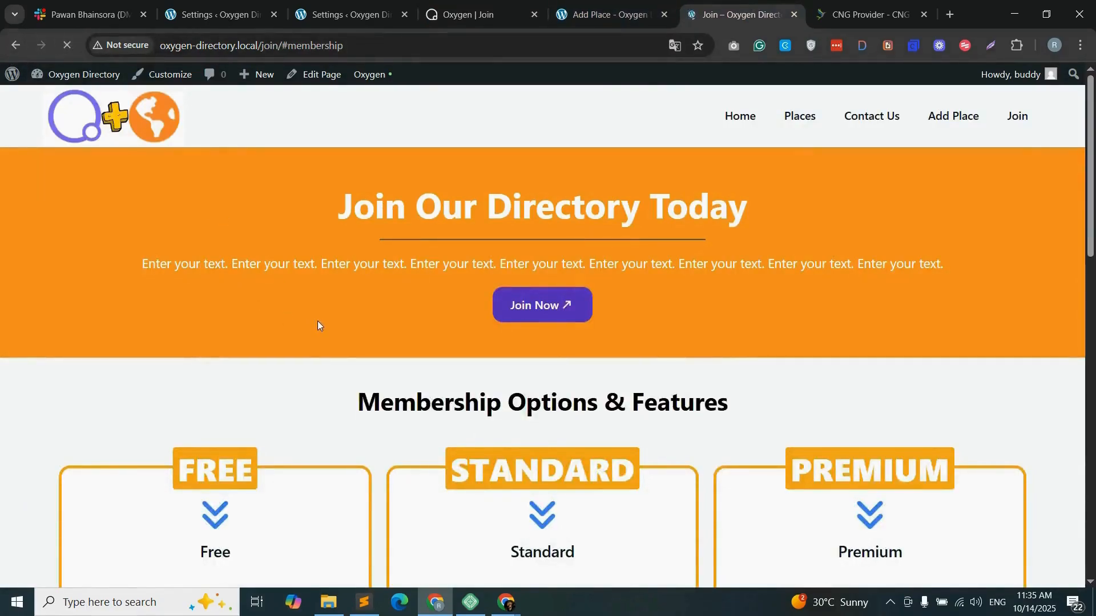
left_click(552, 311)
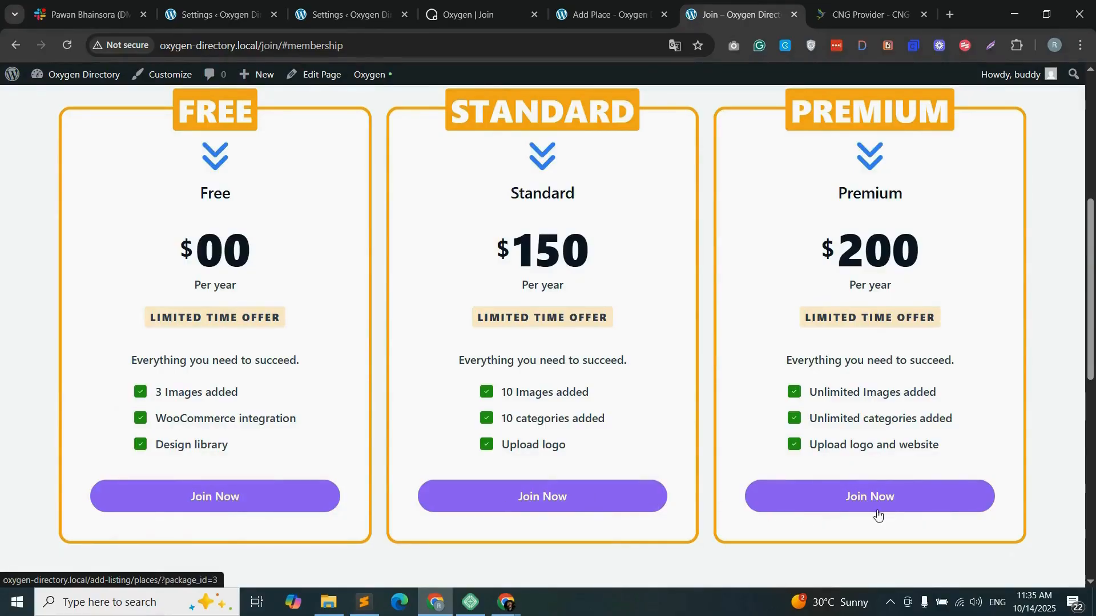
left_click(575, 502)
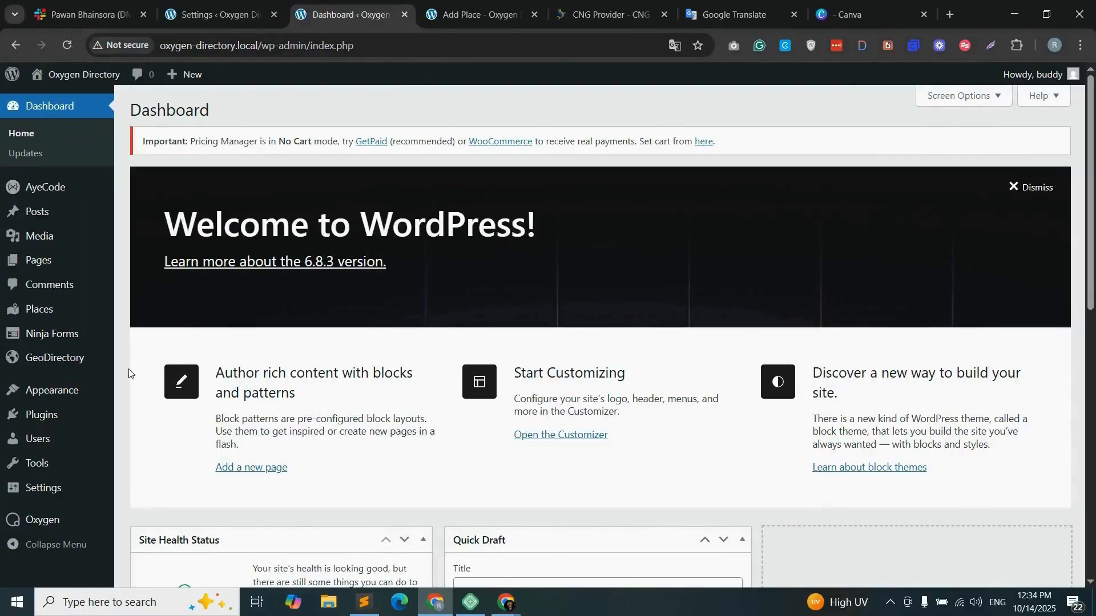
- From GeoDirectory's page settings, open the Add listing page for editing in the Oxygen builder
mouse_move(67, 365)
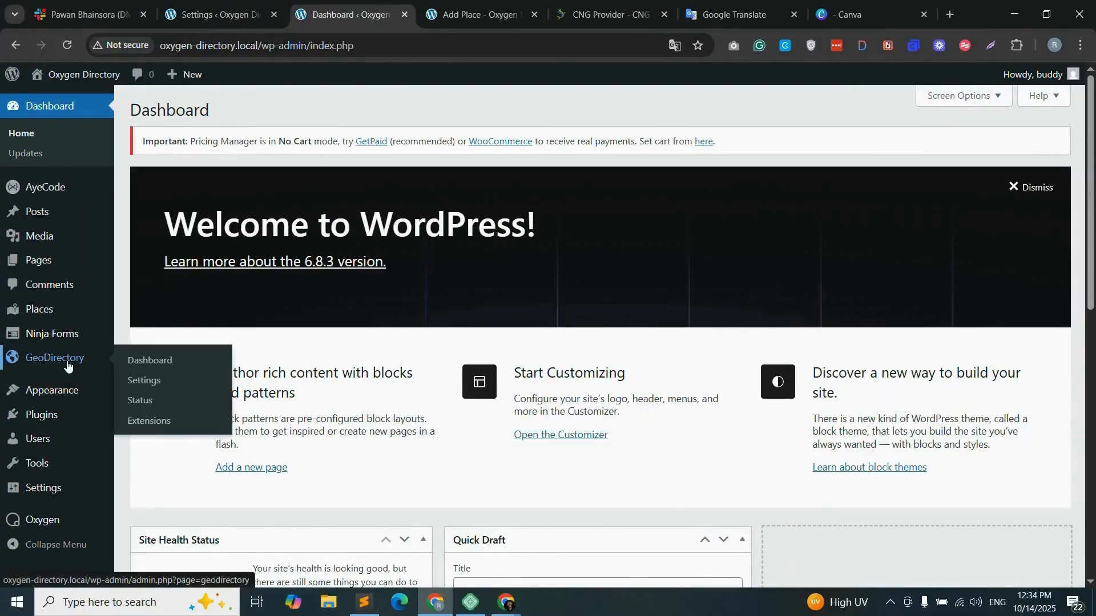
left_click(138, 382)
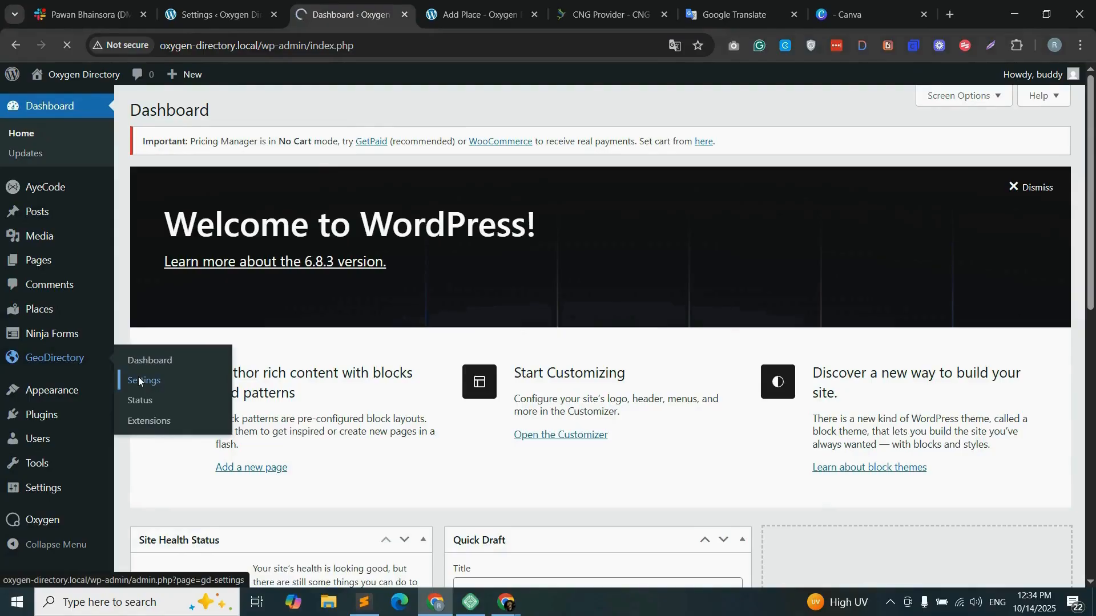
left_click(257, 192)
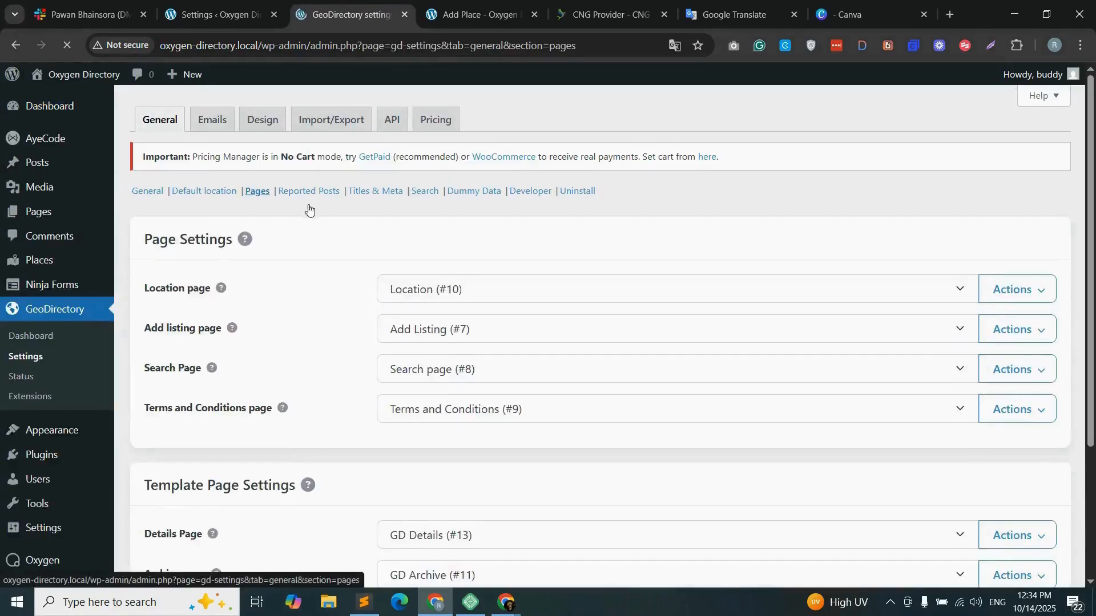
scroll(1019, 245, "down", 1)
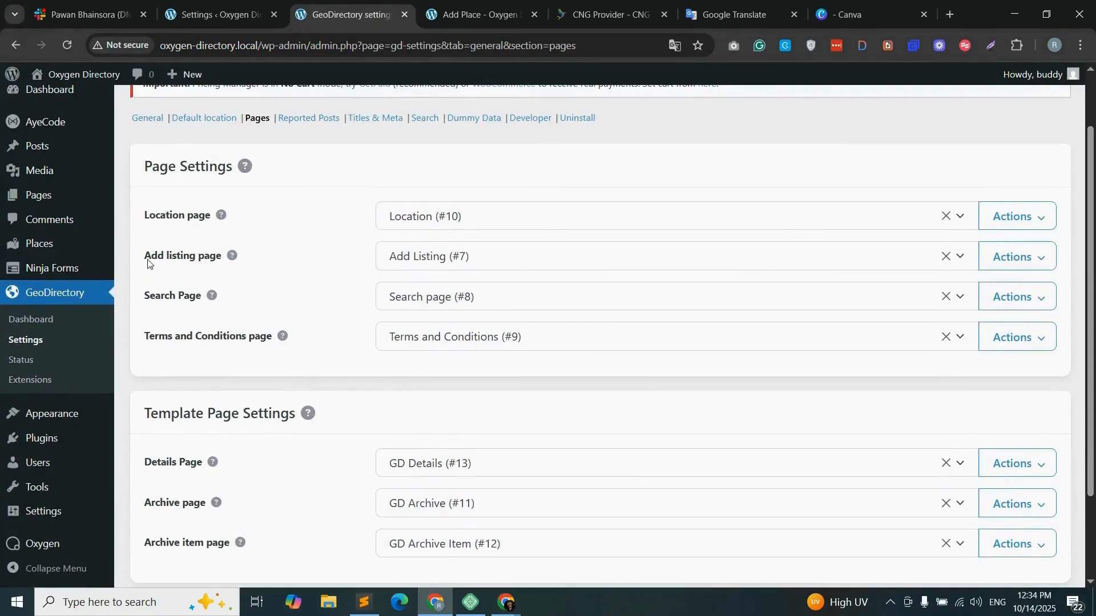
left_click_drag(148, 264, 214, 264)
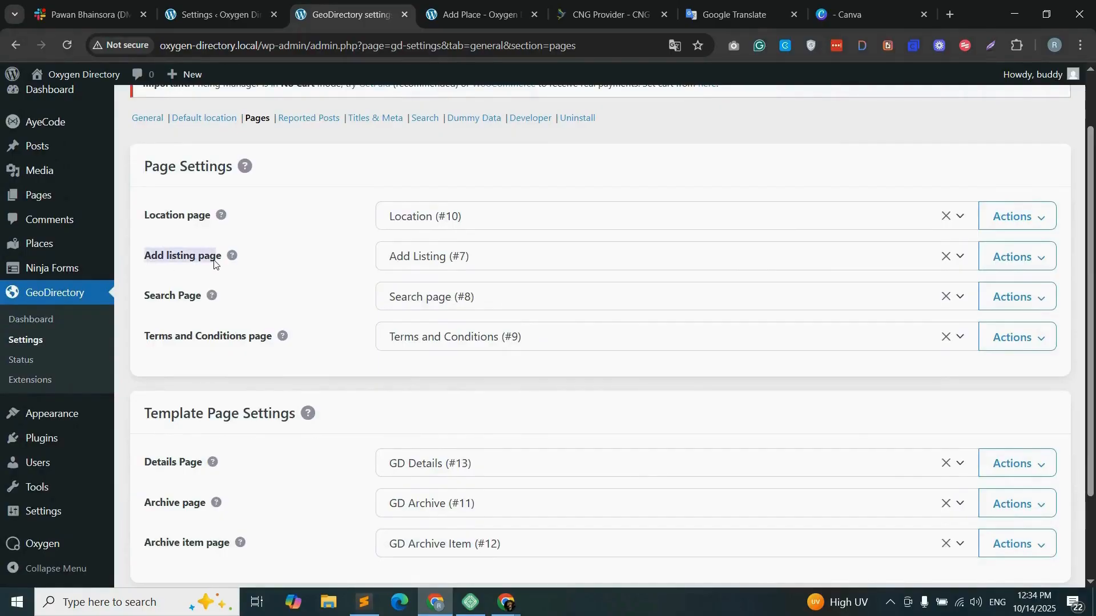
left_click(1024, 260)
left_click(969, 290)
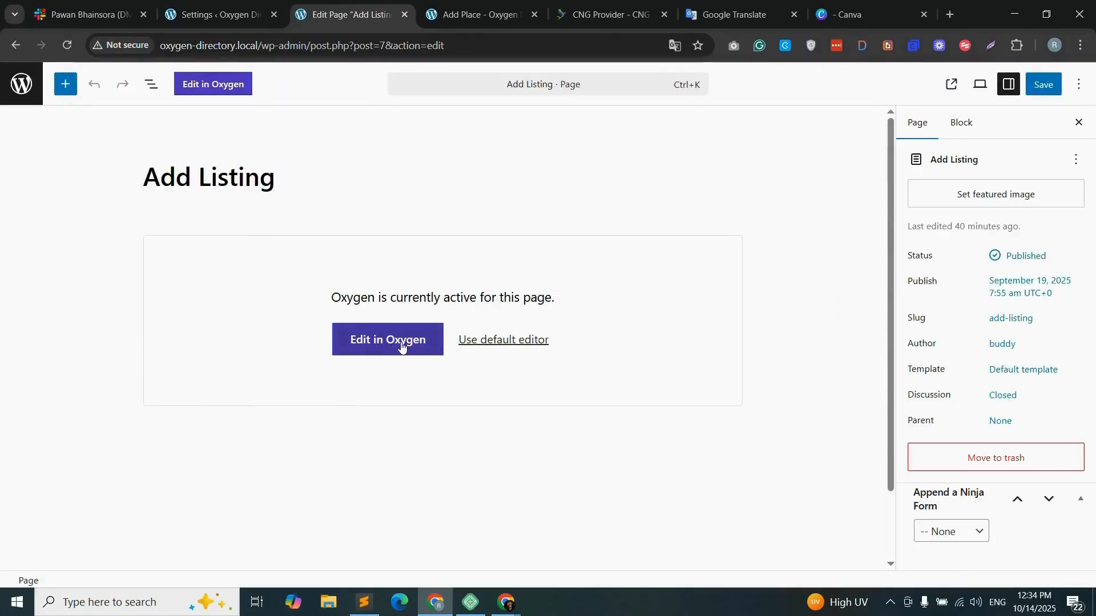
left_click(385, 351)
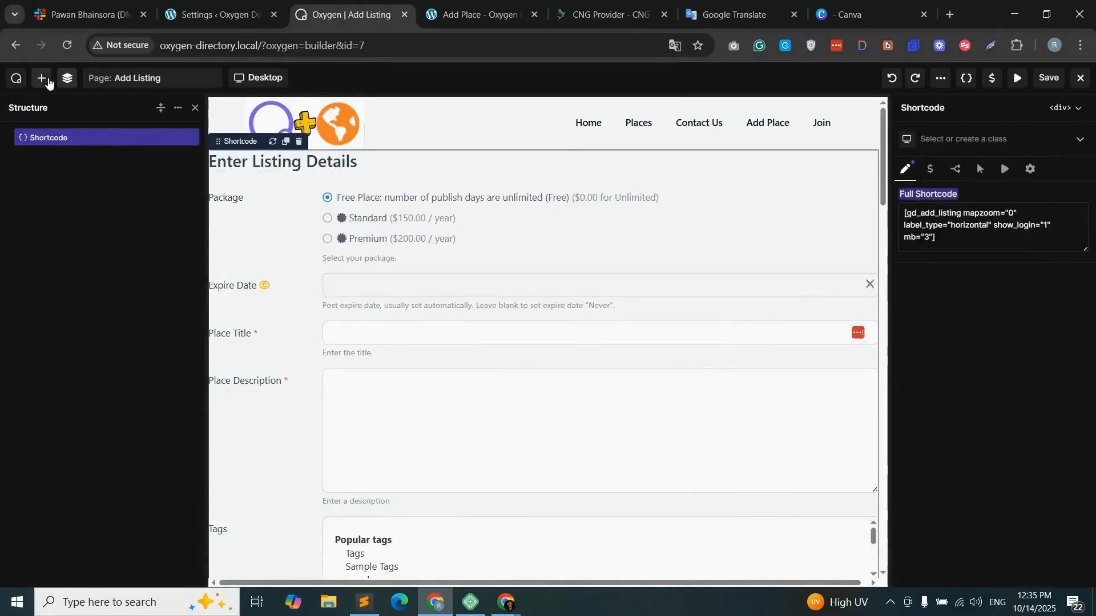
- Insert a container above the Add Listing page's form shortcode and place a Heading element inside it
left_click(42, 78)
left_click_drag(455, 159, 472, 158)
left_click(91, 136)
type("head")
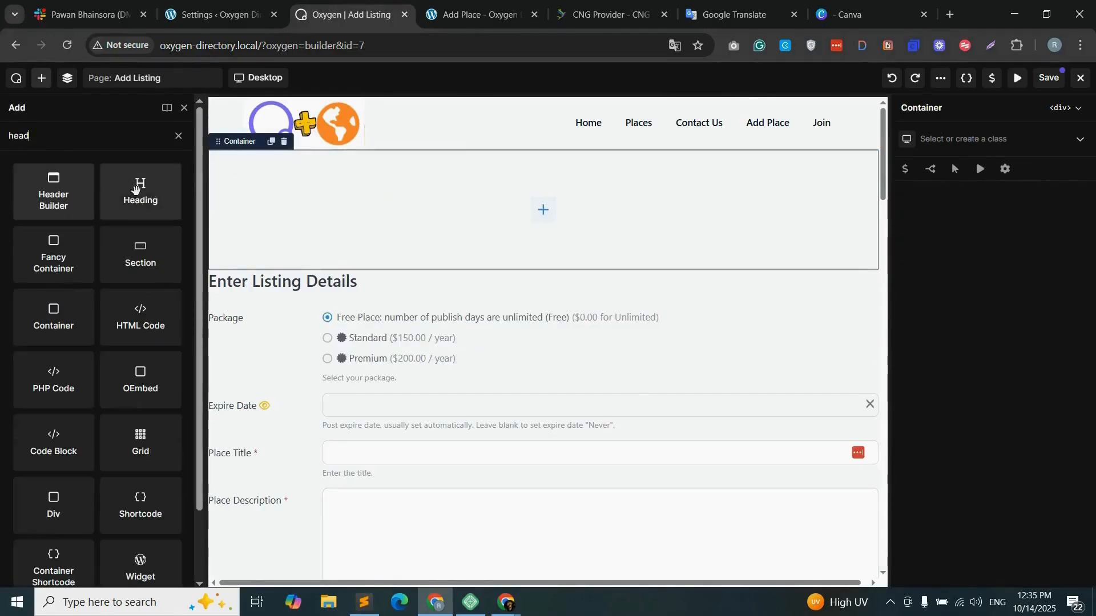
left_click_drag(139, 188, 449, 198)
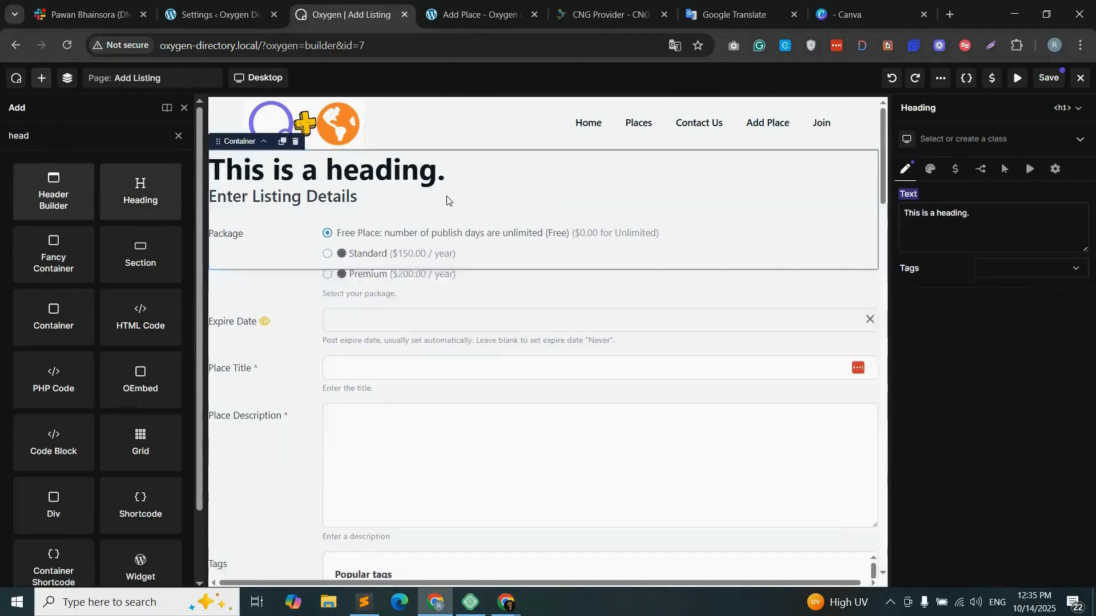
- Set the heading's text to "Add Listing" and align it to the center
triple_click(918, 212)
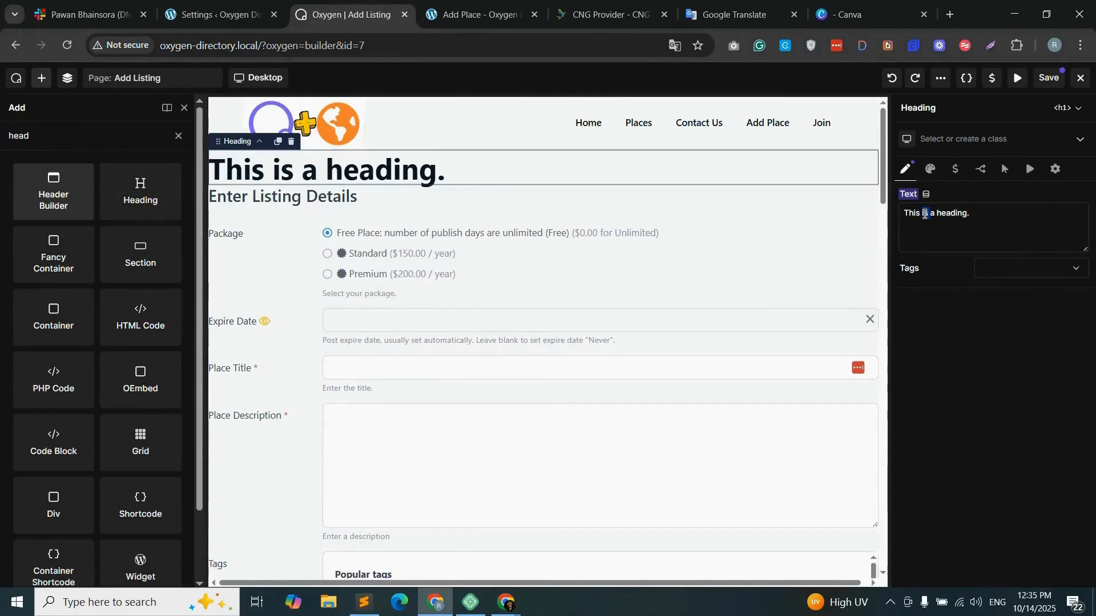
type("Add Listing")
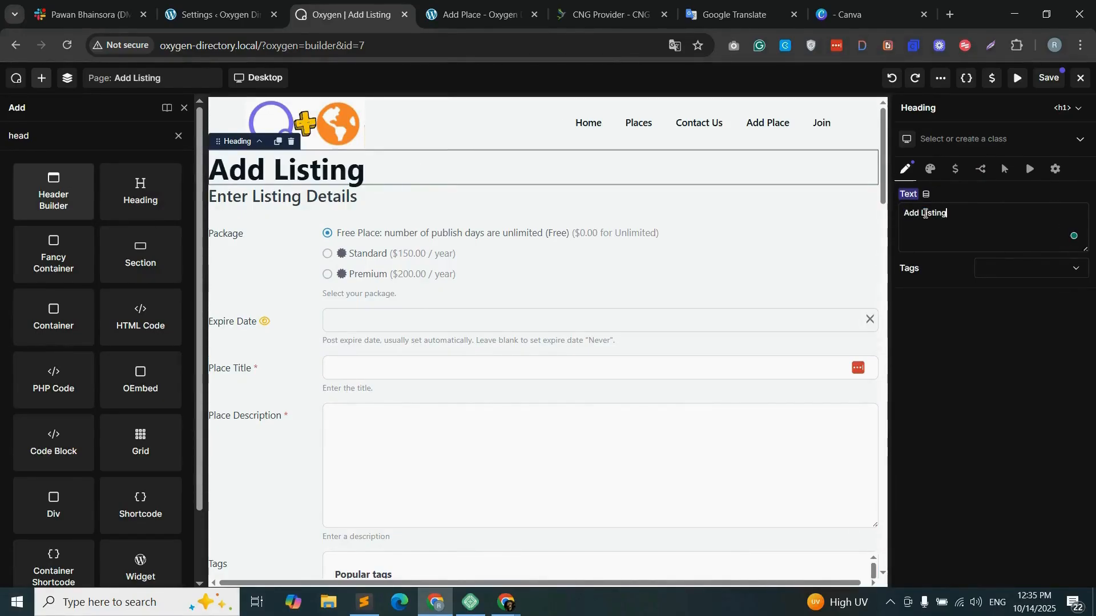
left_click(930, 169)
left_click(1005, 206)
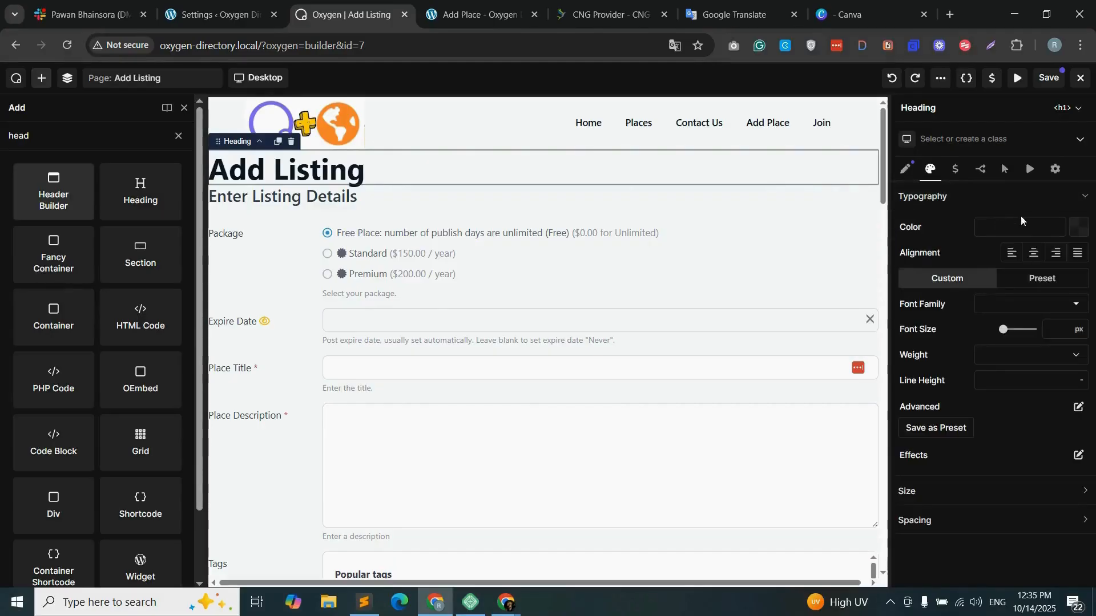
left_click(1034, 255)
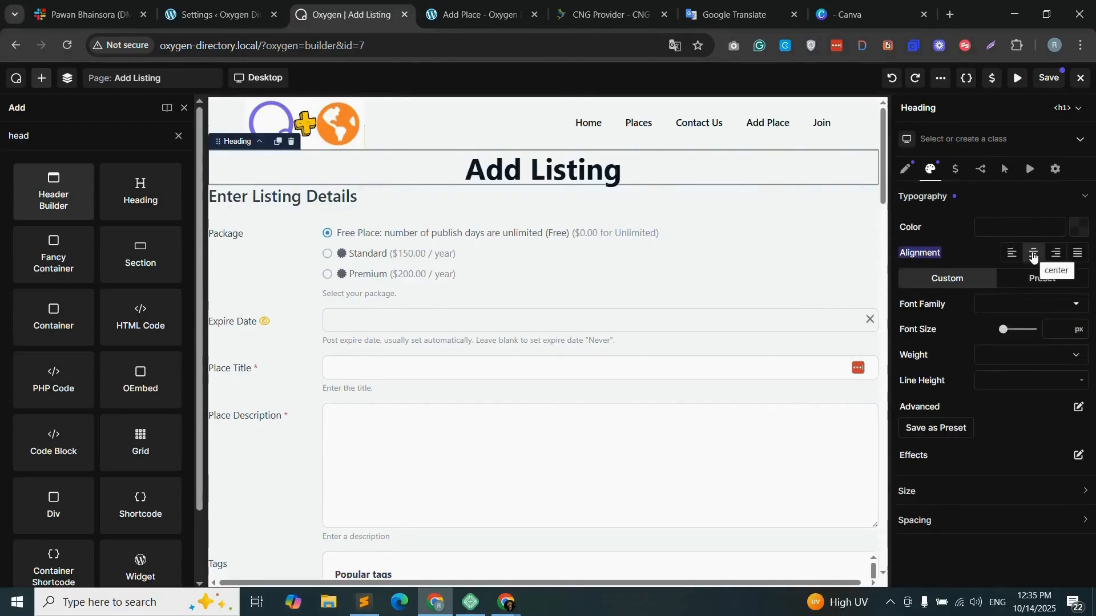
- Create the class add-listing-container on the container that holds the Add Listing heading
left_click(68, 78)
left_click(79, 138)
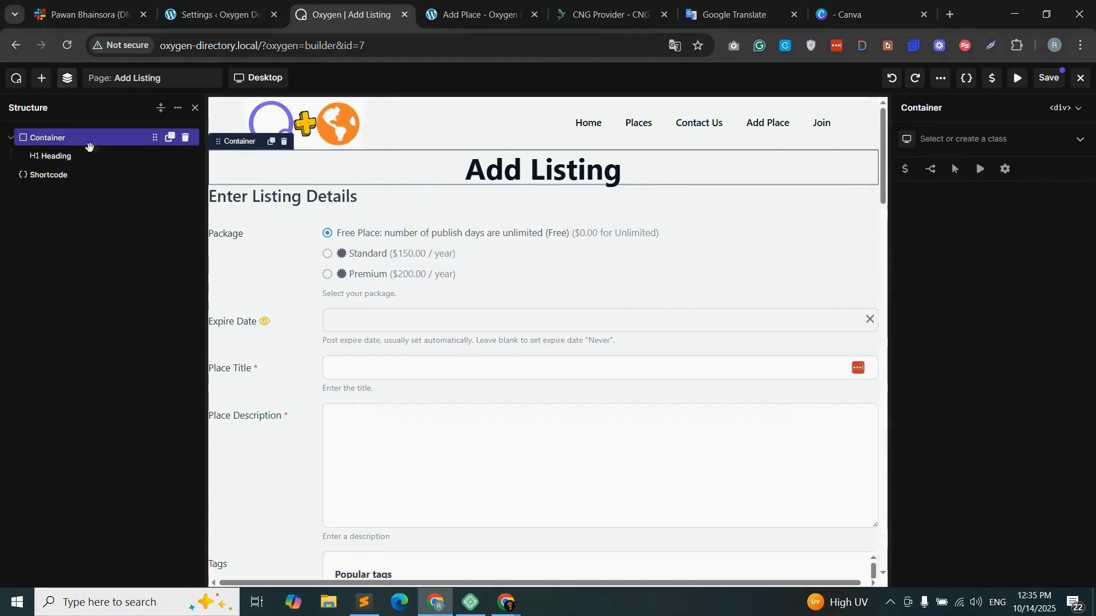
left_click(958, 137)
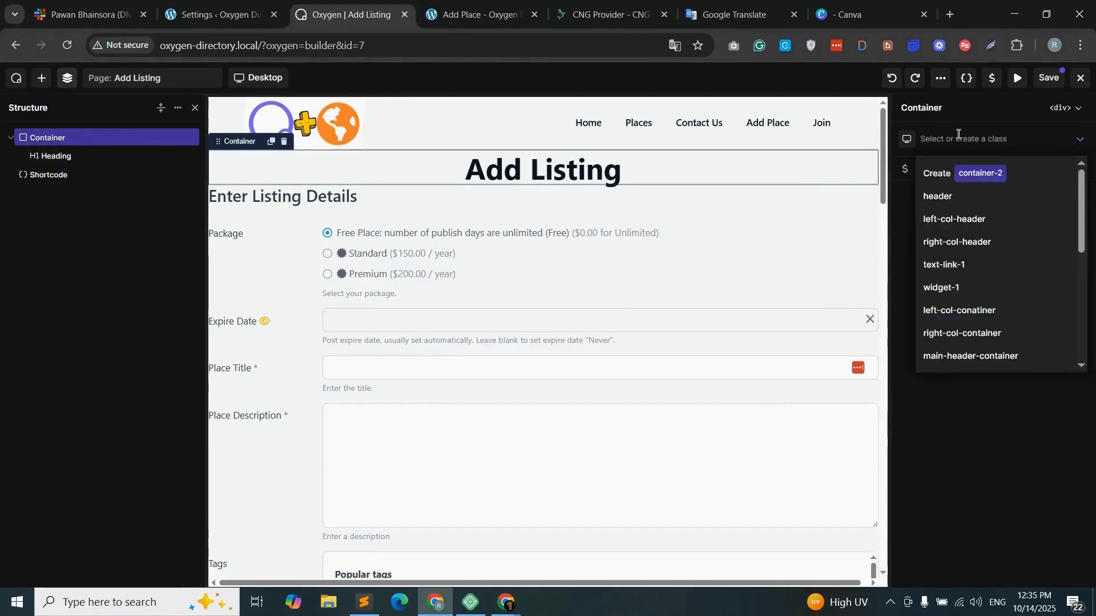
type("add-listing-container")
left_click(999, 175)
- Set the add-listing-container's padding to 50 px top and bottom and 30 px left and right
left_click(962, 258)
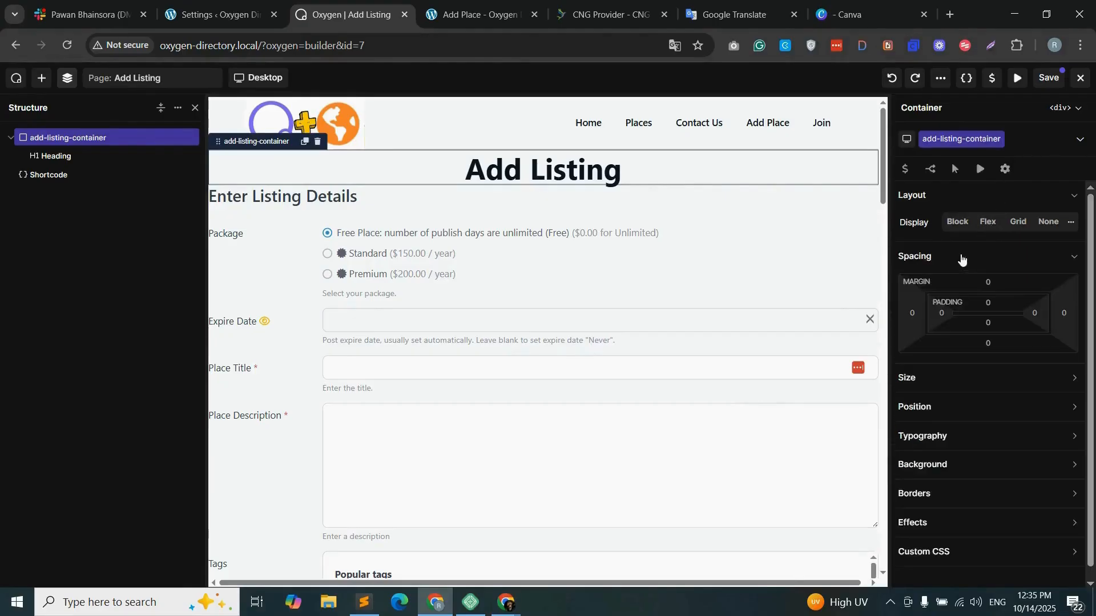
left_click(989, 304)
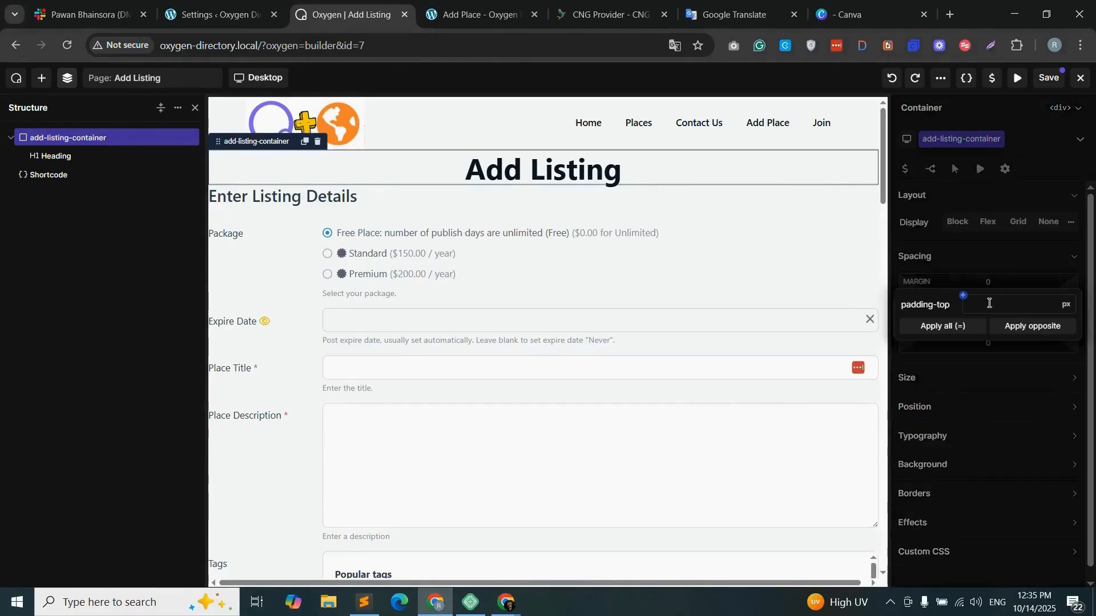
type("50")
left_click(1036, 327)
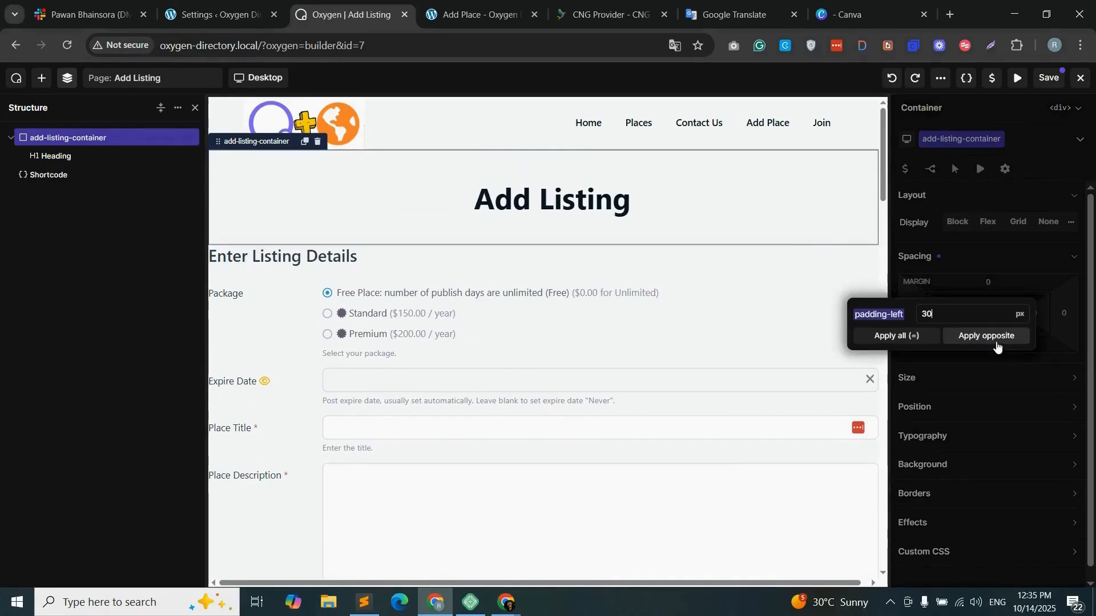
left_click(992, 343)
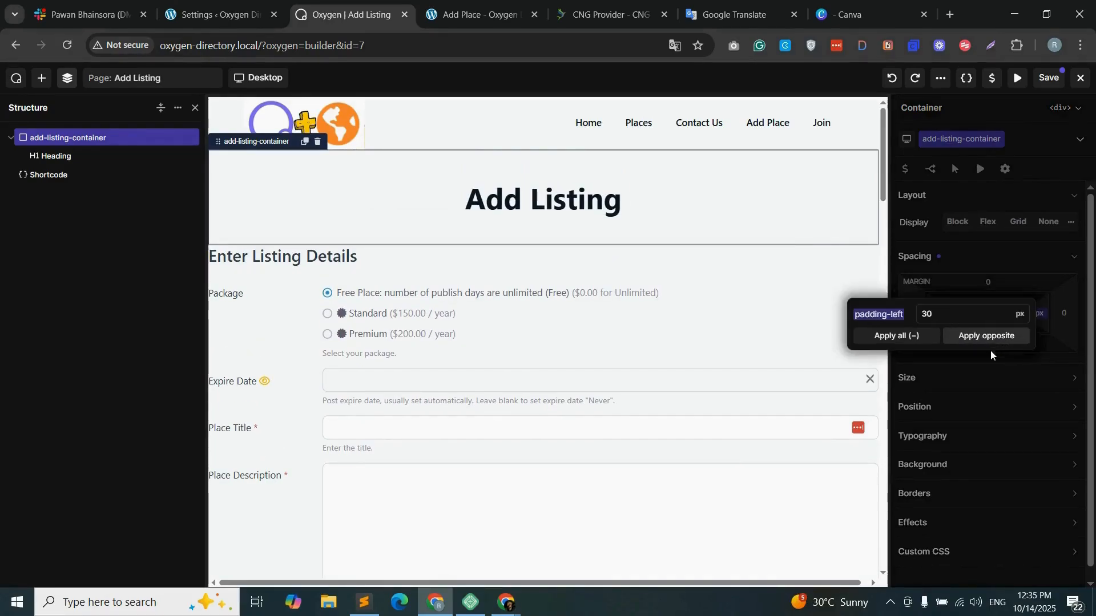
left_click(992, 355)
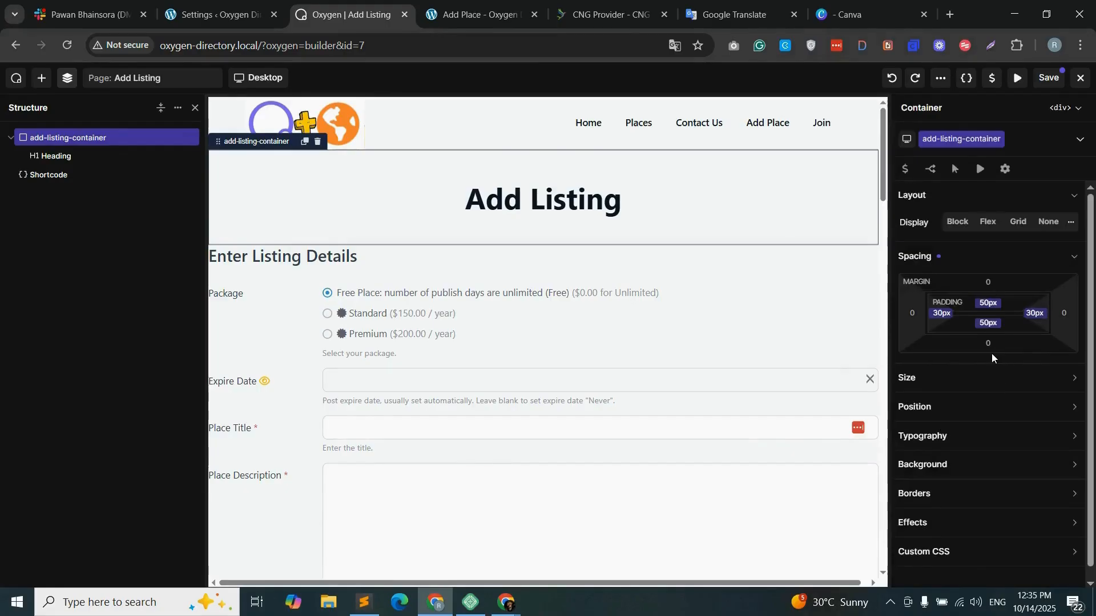
- Give the add-listing-container an orange background and set the Add Listing heading's color to white (#FFFFFFFF)
left_click(980, 467)
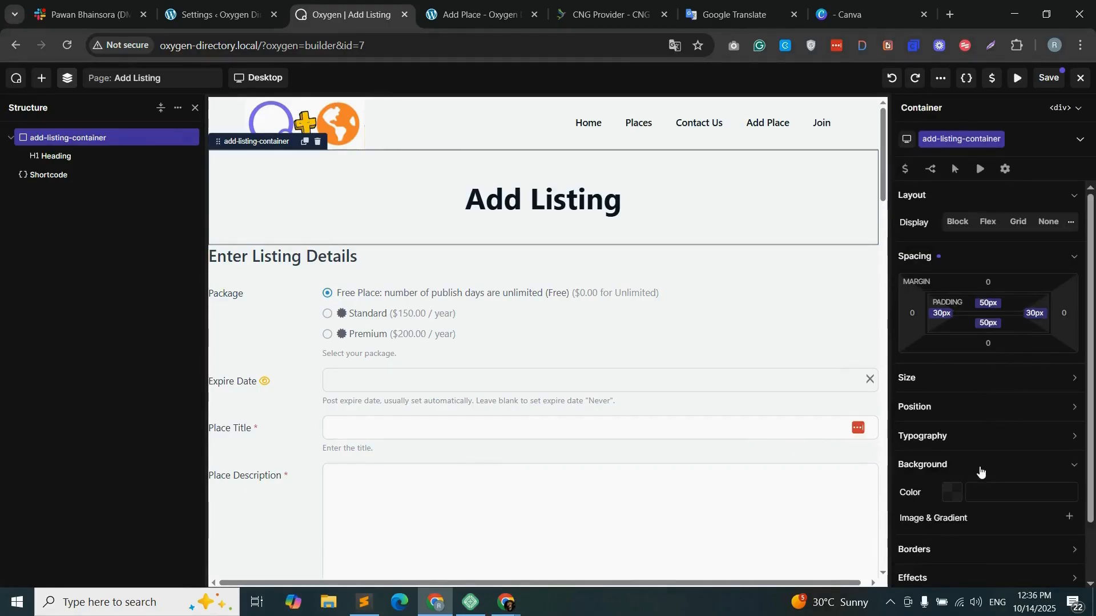
left_click(954, 499)
left_click_drag(981, 510, 976, 510)
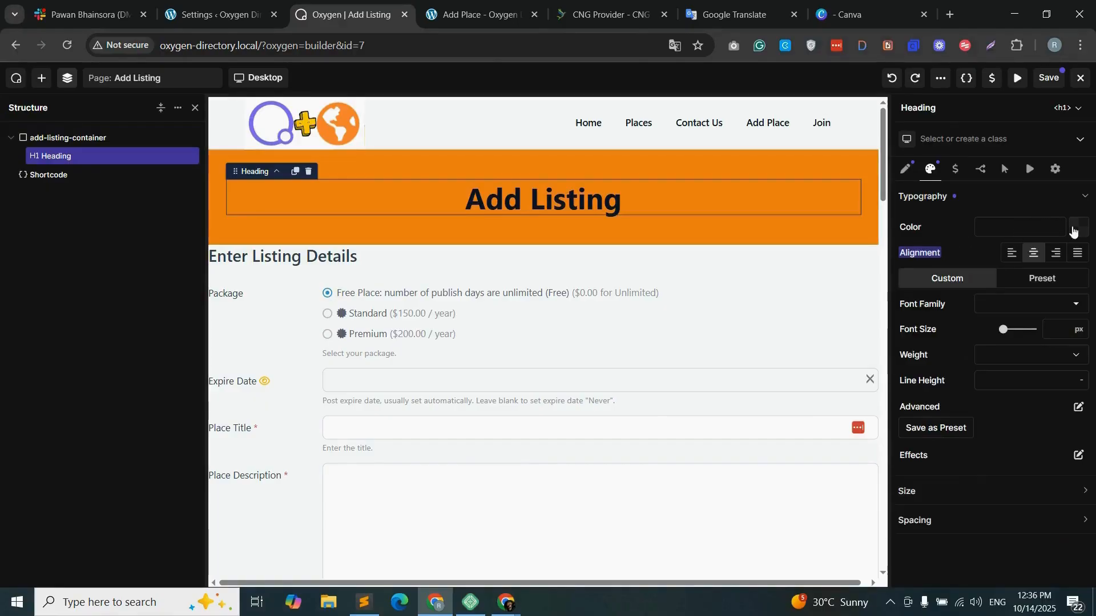
left_click(1073, 231)
left_click_drag(937, 277, 904, 263)
- Insert a new container between the heading banner and the form shortcode, and move the shortcode into it
left_click(92, 175)
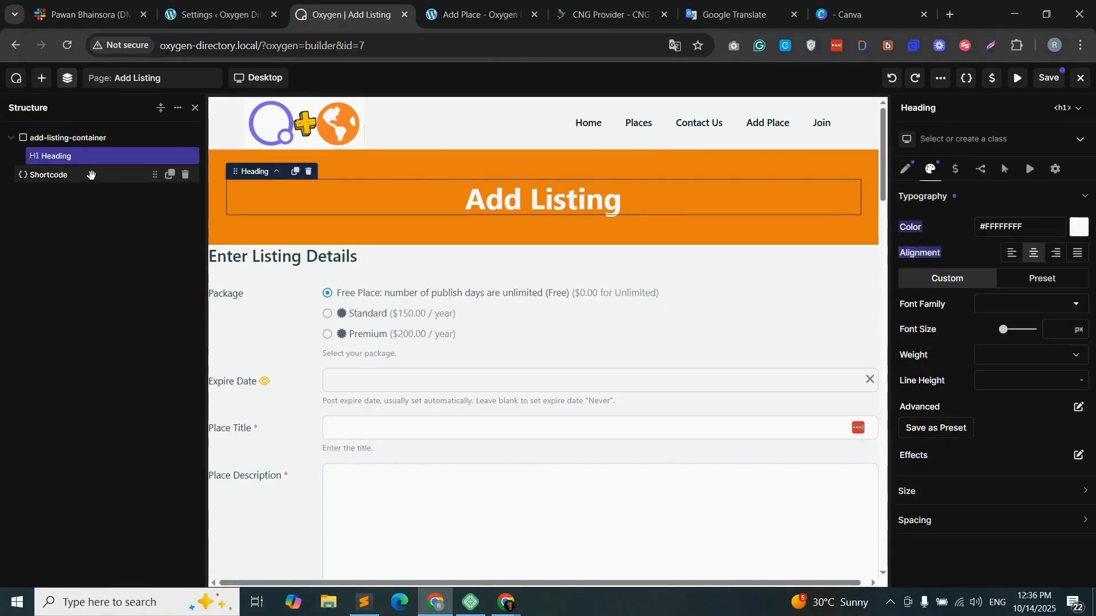
left_click(92, 176)
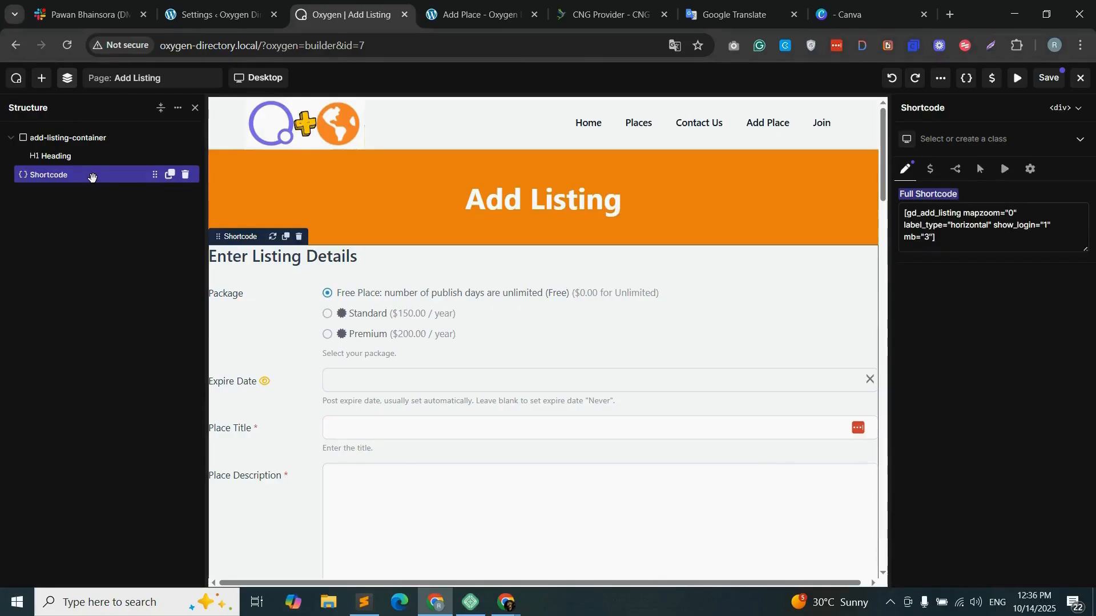
left_click(42, 78)
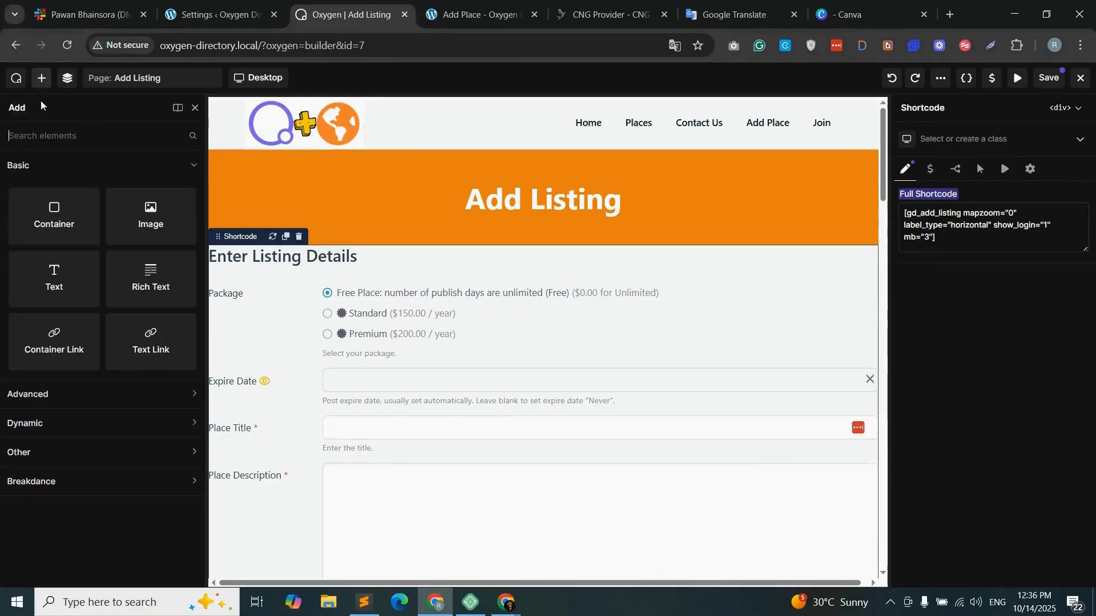
left_click_drag(54, 217, 469, 294)
left_click_drag(473, 287, 473, 287)
left_click(68, 79)
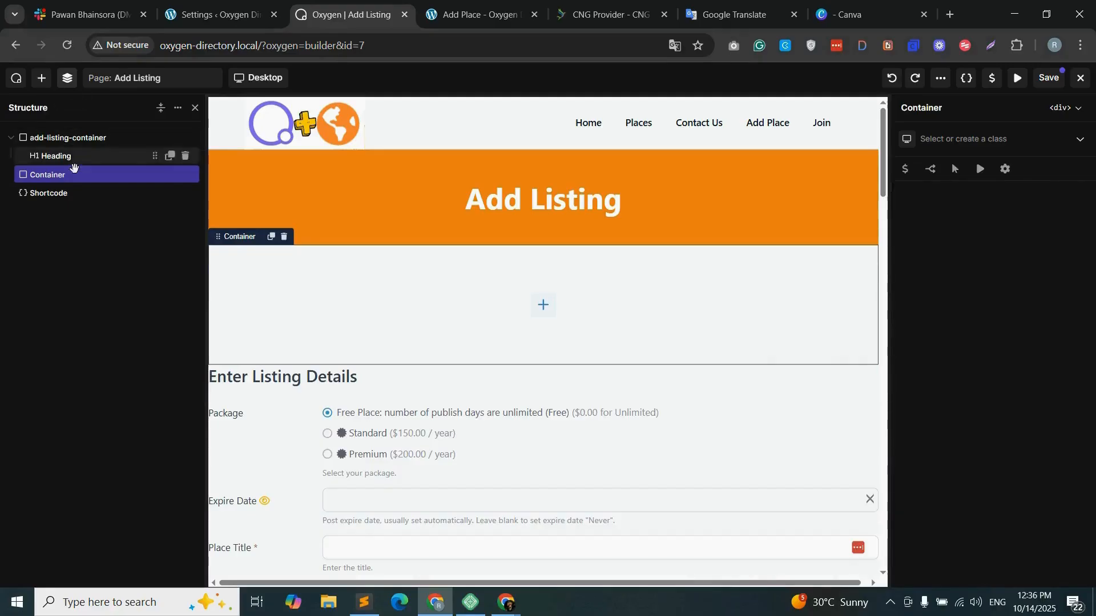
left_click_drag(65, 194, 89, 194)
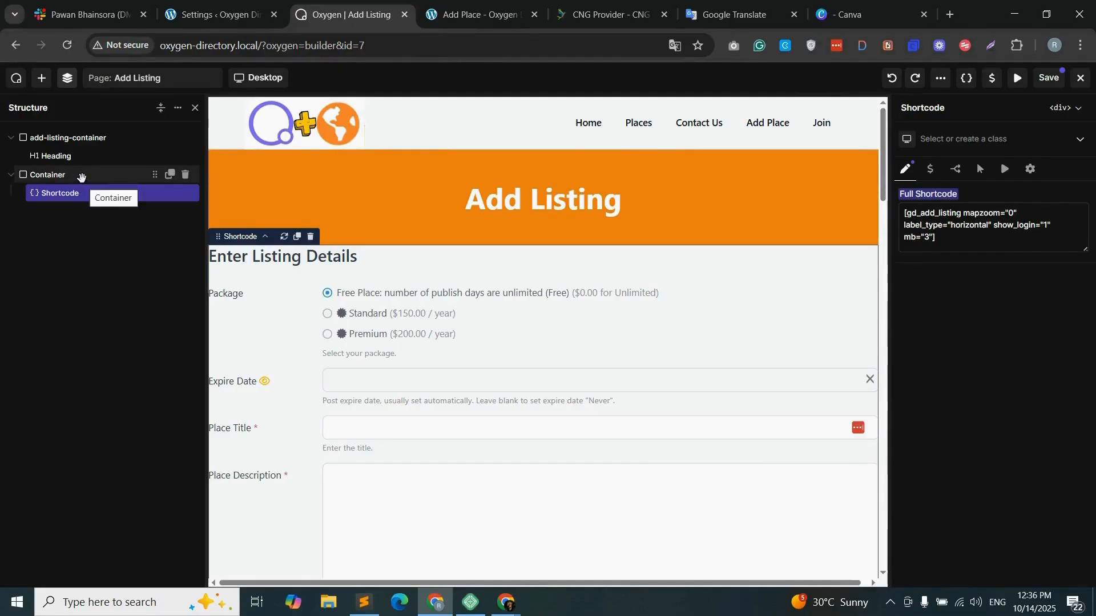
- Add a second container inside the form's container and nest the shortcode within this inner container
left_click_drag(53, 212, 319, 253)
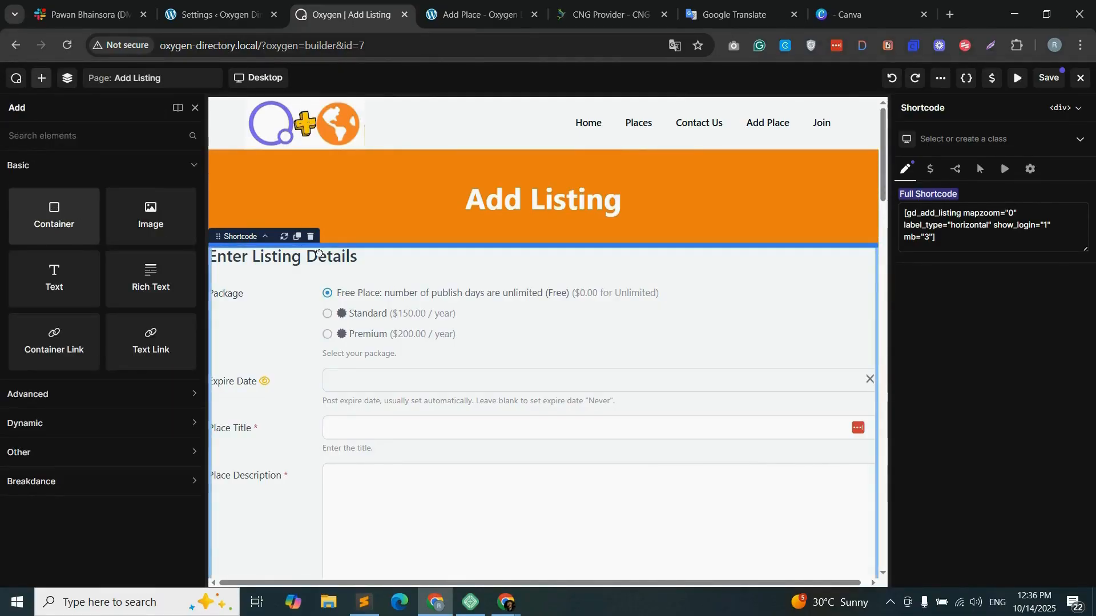
left_click(67, 78)
left_click(90, 213)
left_click_drag(91, 213, 83, 208)
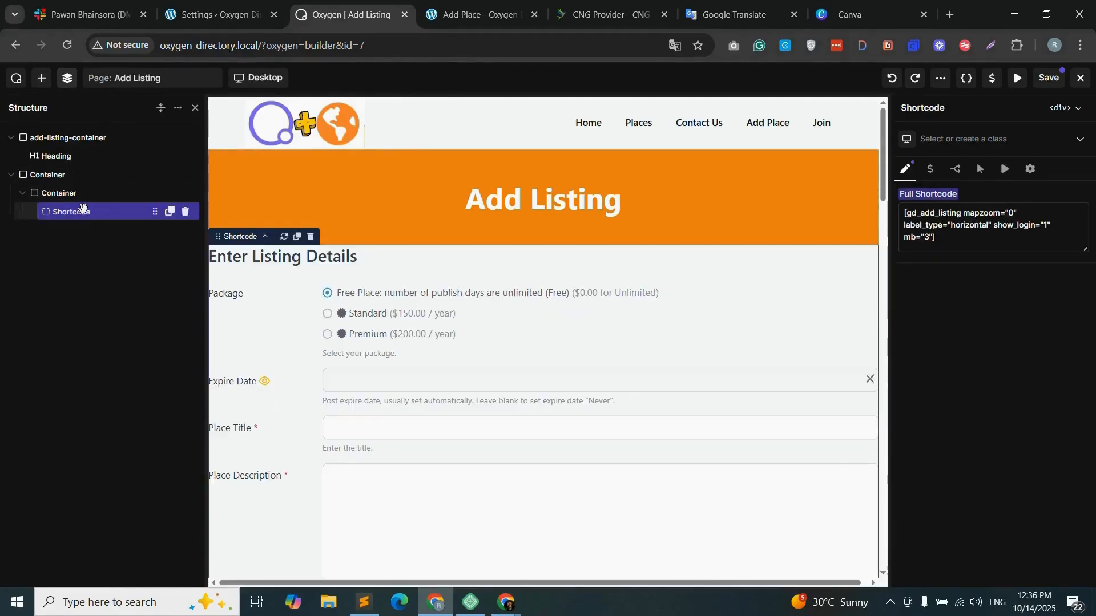
- Create the class add-form-container on the outer form container and set its display to Flex with Row flow
left_click(70, 175)
left_click(943, 141)
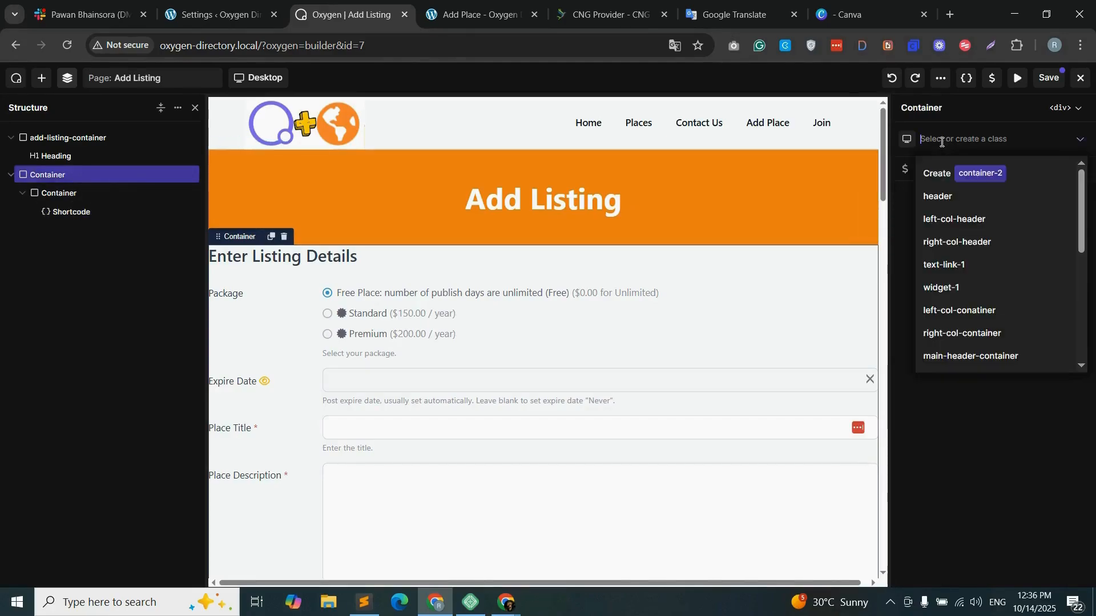
type("add-")
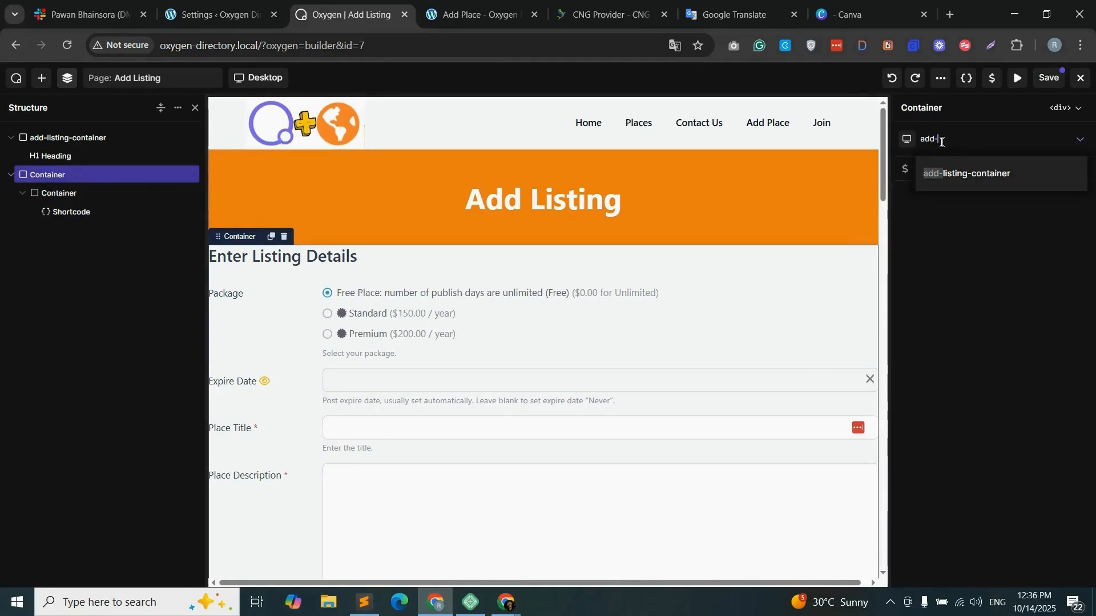
type("form-container")
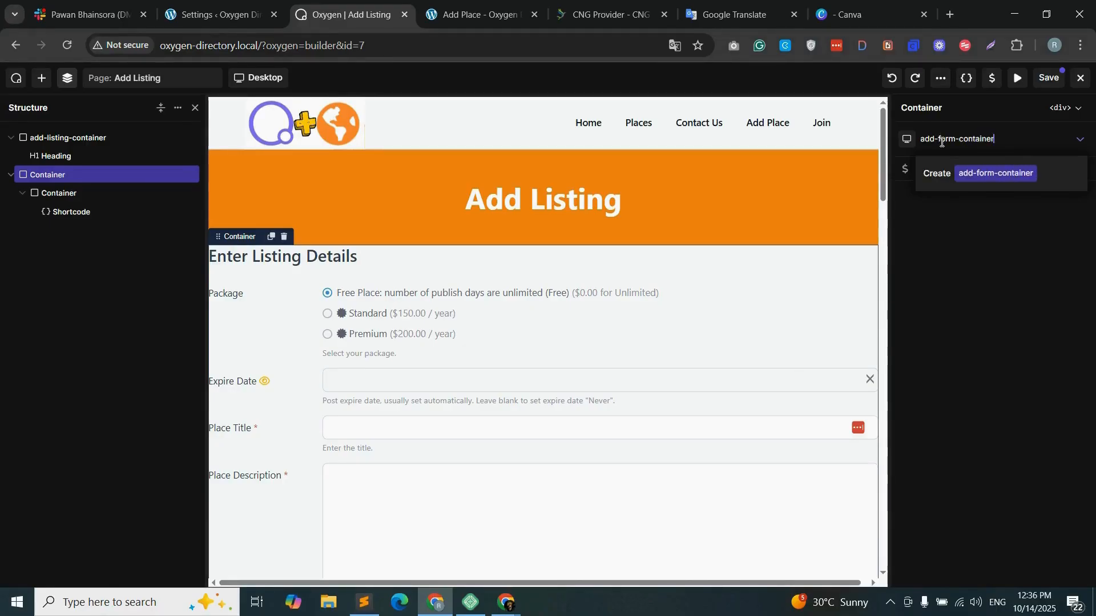
left_click(1025, 179)
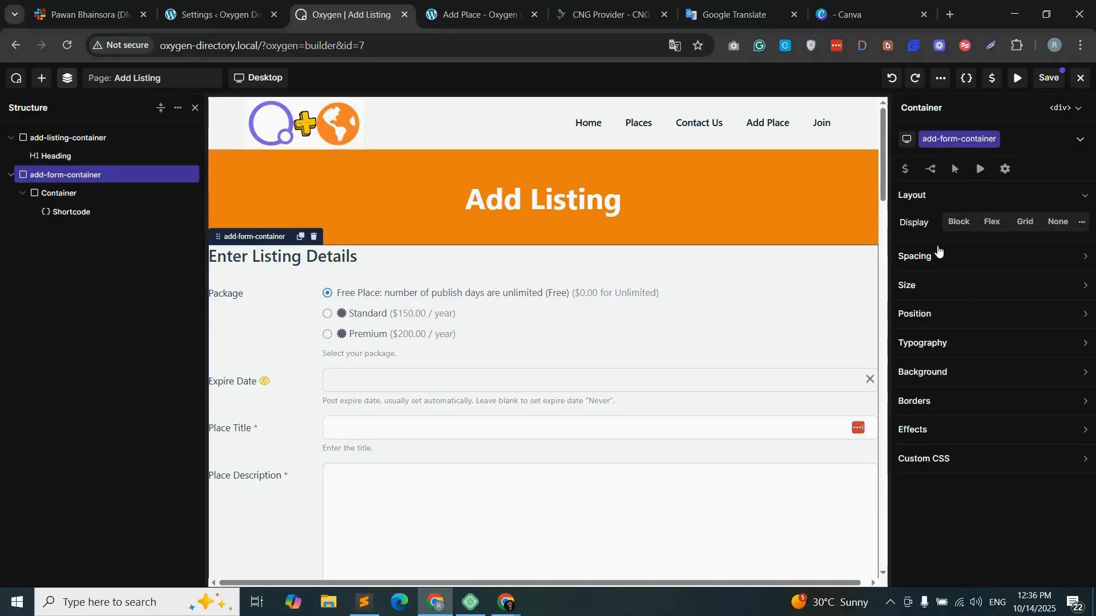
left_click(993, 224)
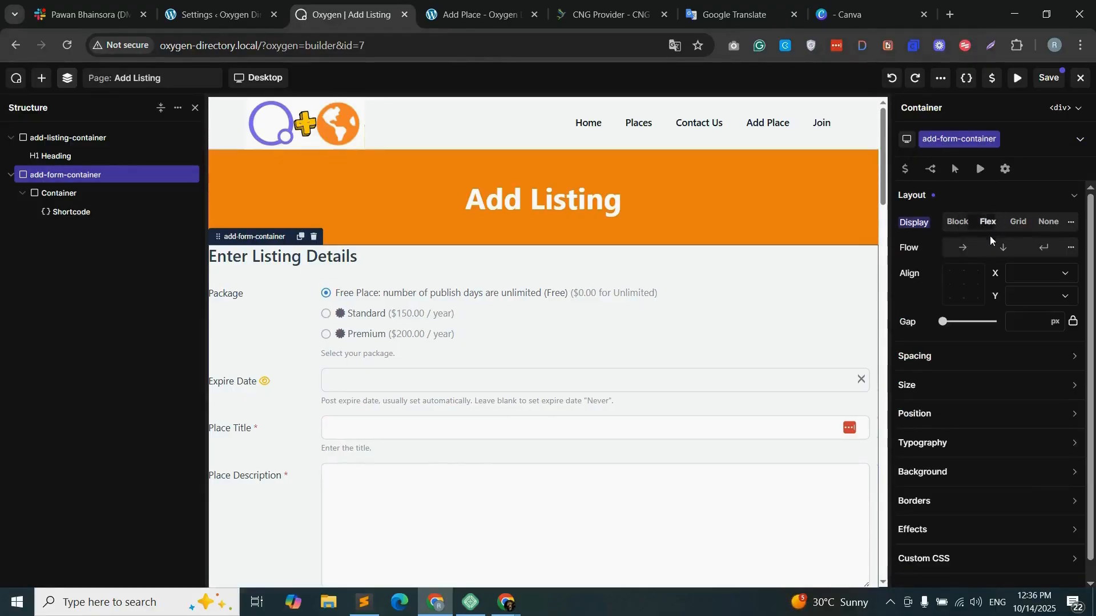
left_click(962, 250)
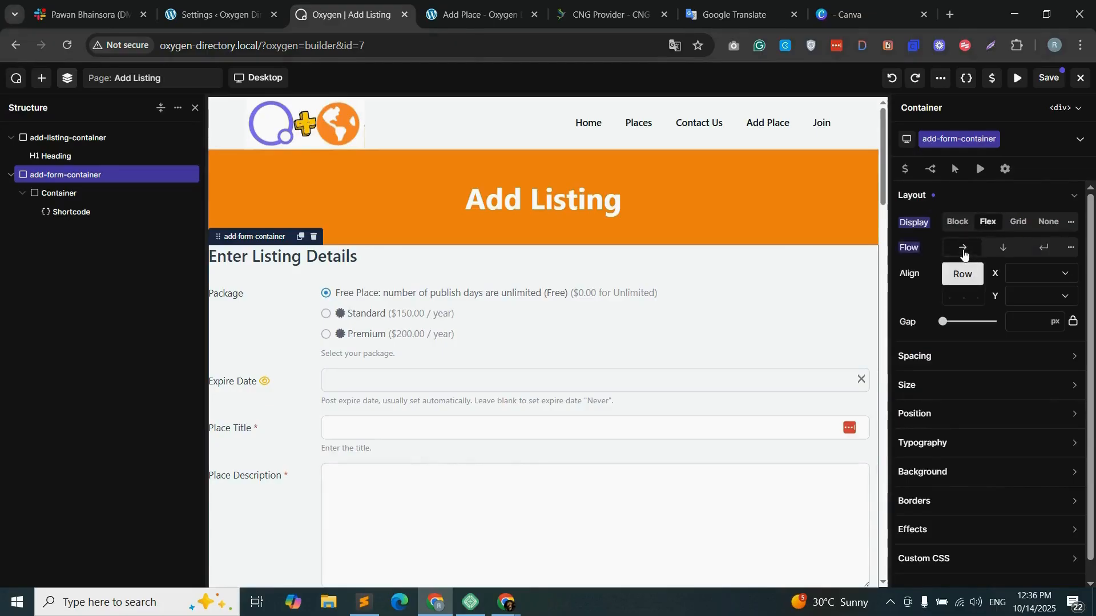
- Center the add-form-container's content on both the X and Y axes and set the container's width to 100%
left_click(1051, 279)
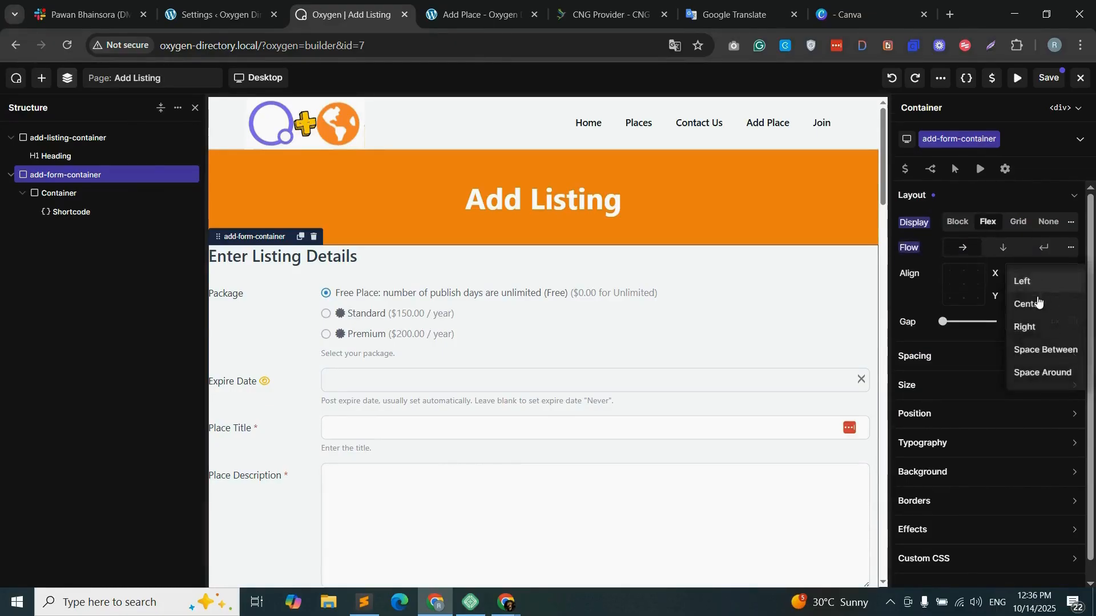
left_click(1034, 303)
left_click(1036, 296)
left_click(1027, 325)
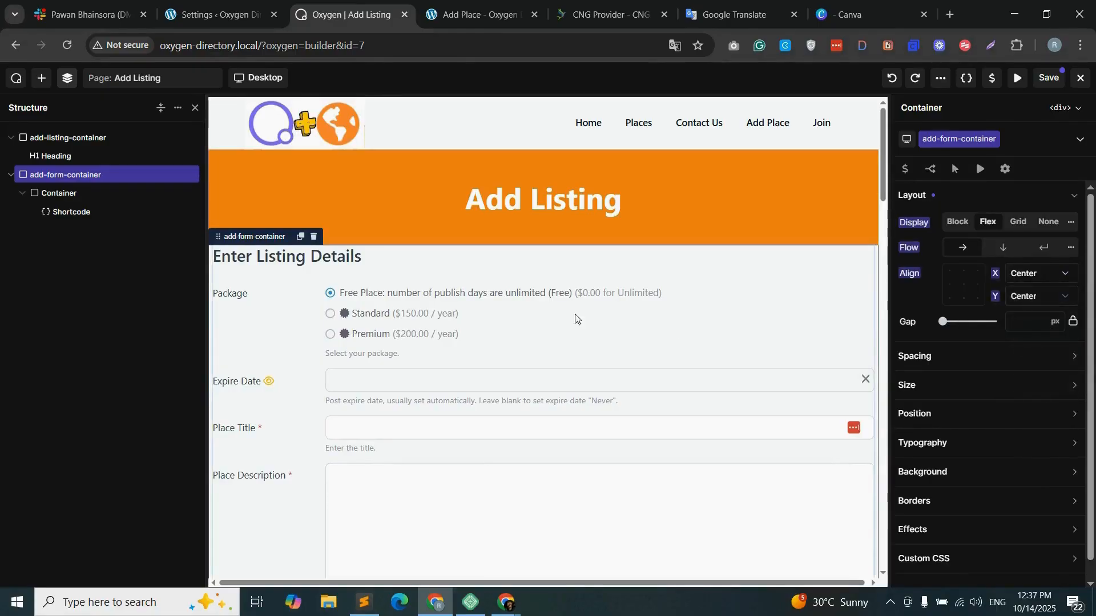
left_click(975, 386)
left_click(979, 419)
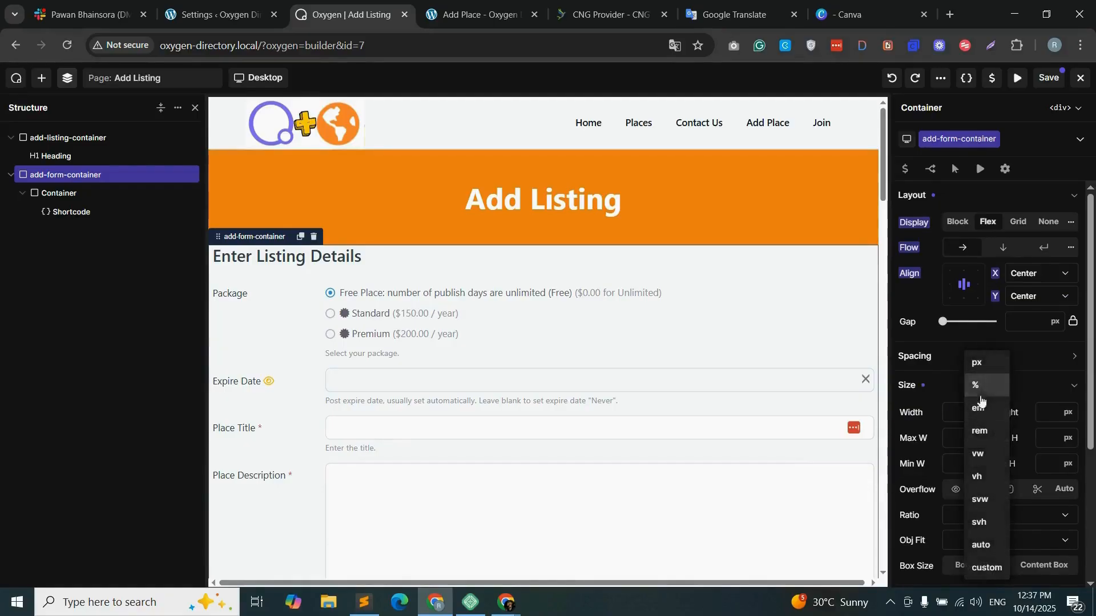
left_click(975, 384)
type("100")
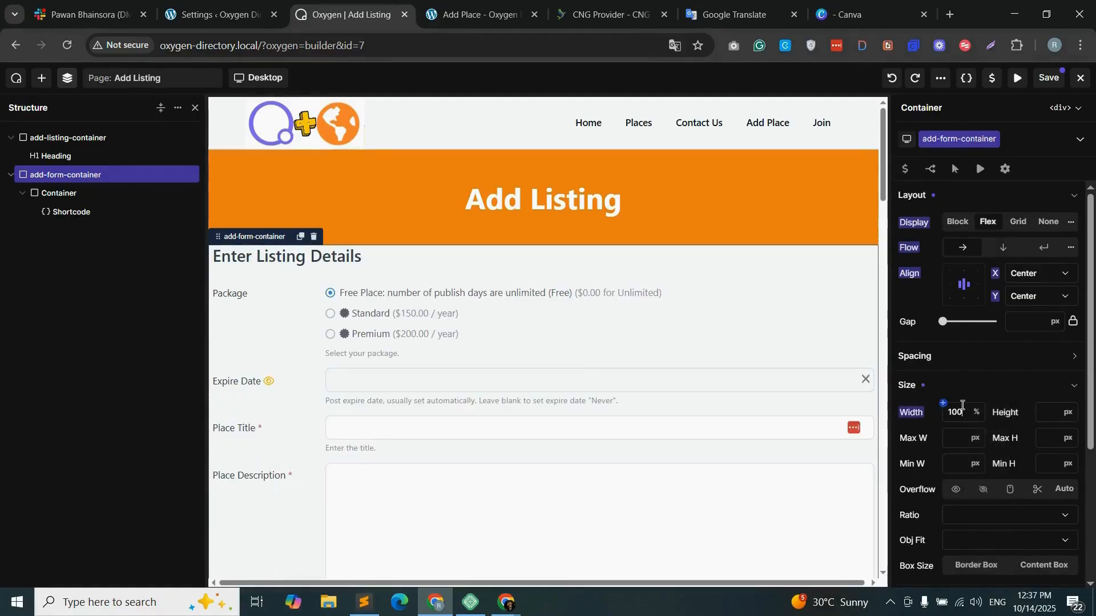
- Create the class shortcode-add-listing-col on the inner container holding the shortcode and set its width to 70%
left_click(112, 194)
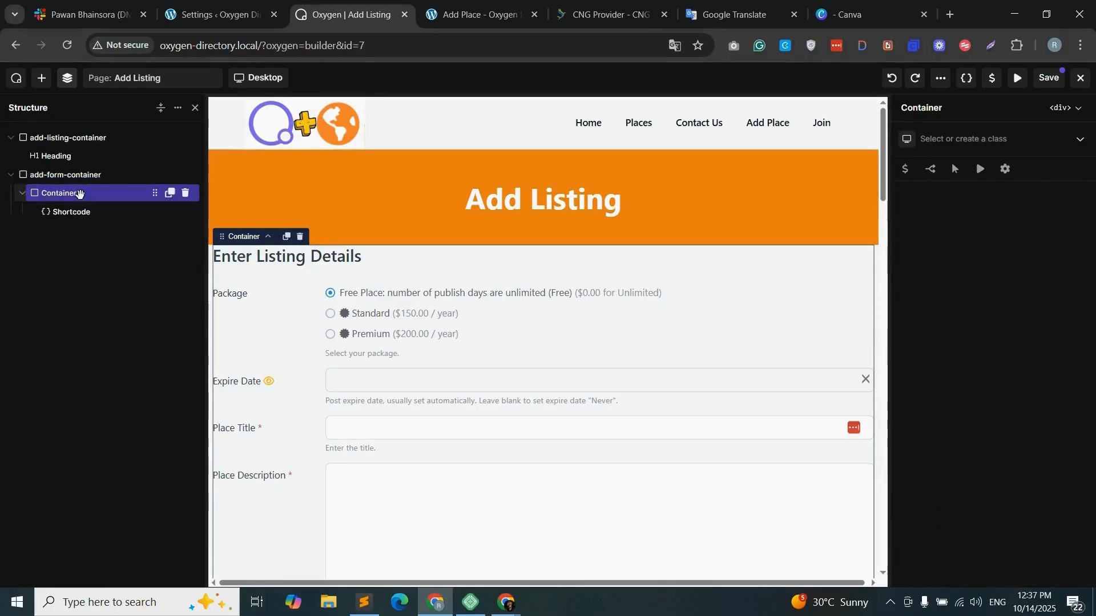
left_click(942, 137)
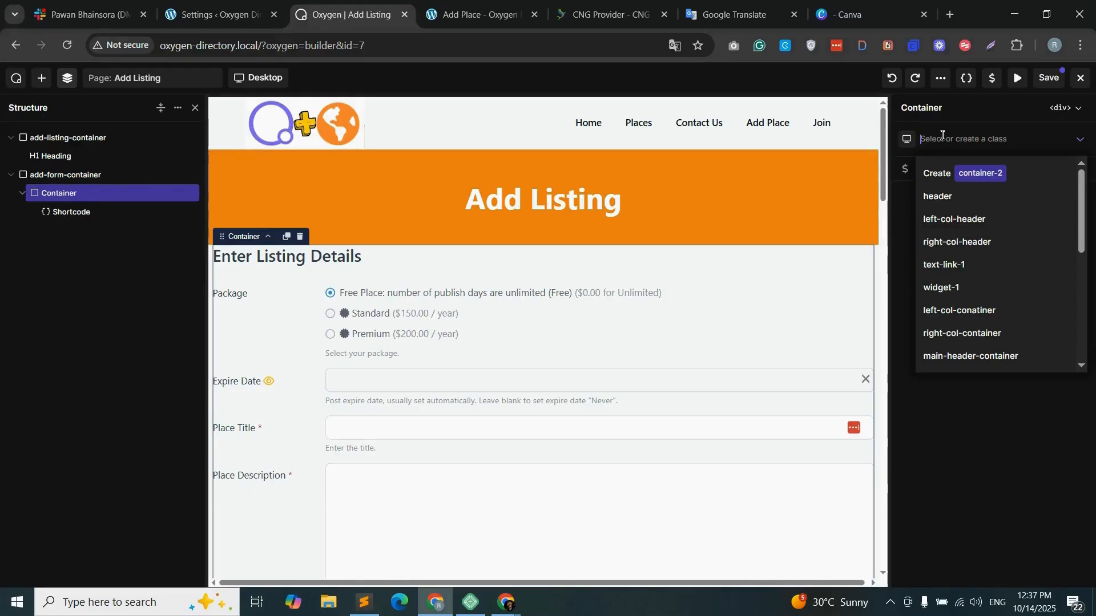
type("shortcode-add-listing-col")
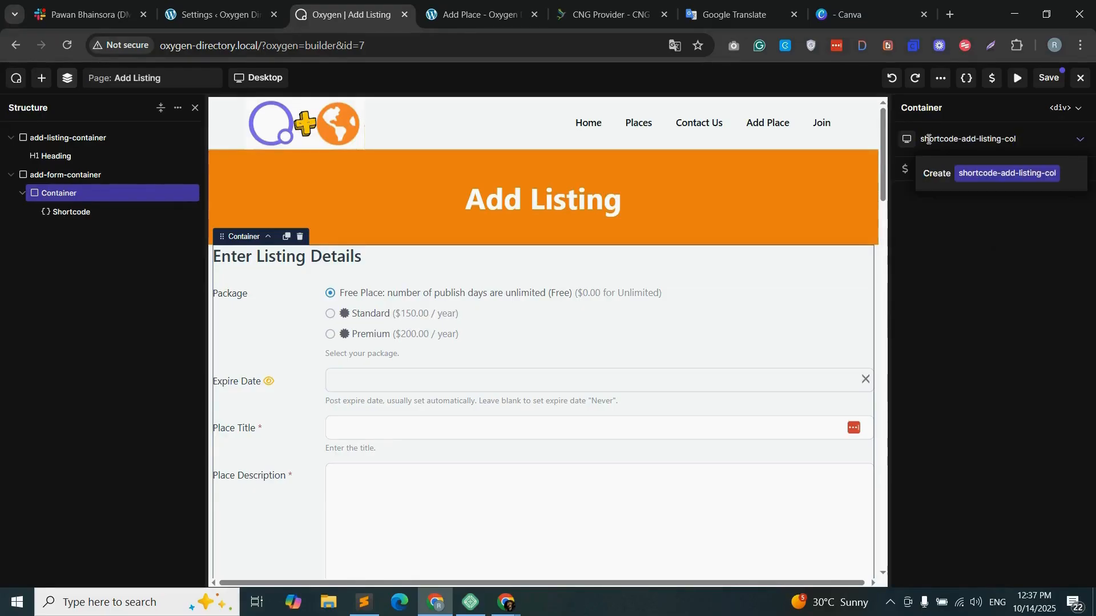
left_click(1033, 184)
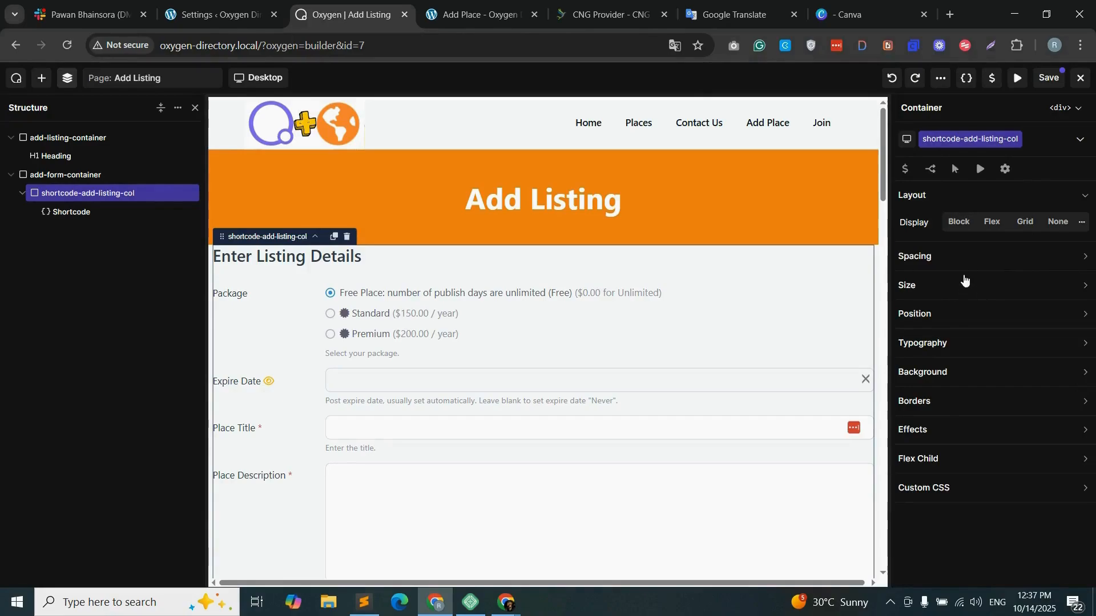
left_click(945, 290)
left_click(975, 313)
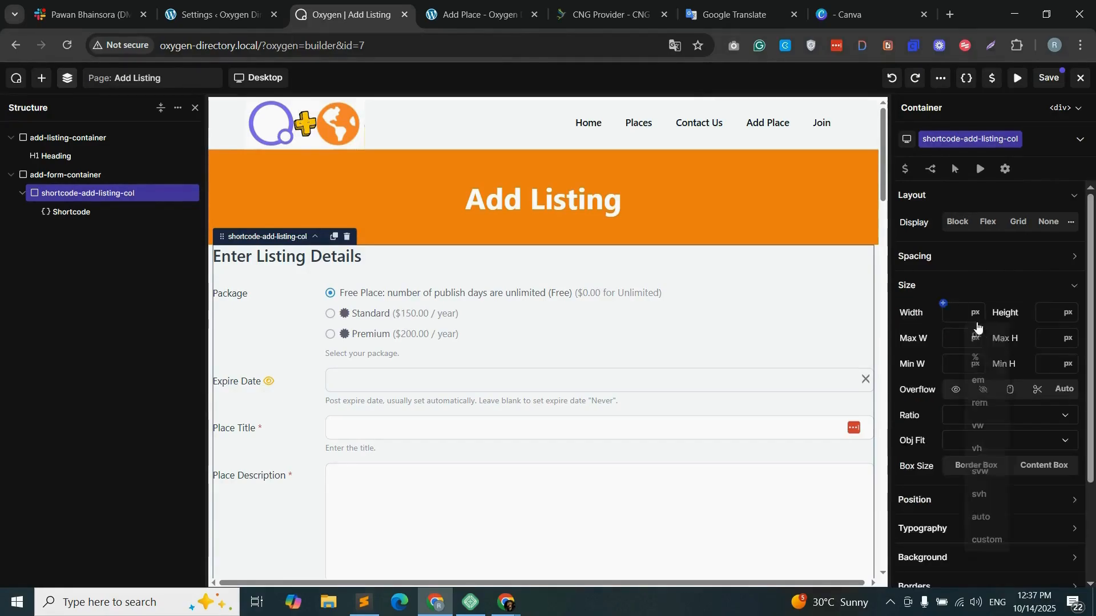
left_click(975, 357)
type("70")
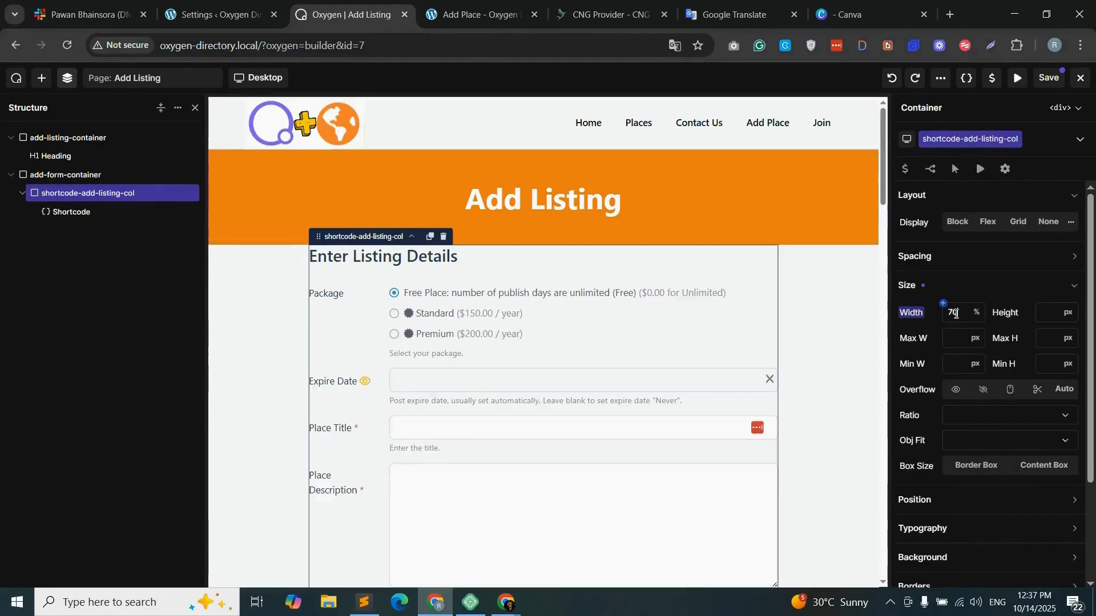
- Give shortcode-add-listing-col 40 px padding on all sides and a 30 px margin above and below
left_click(994, 262)
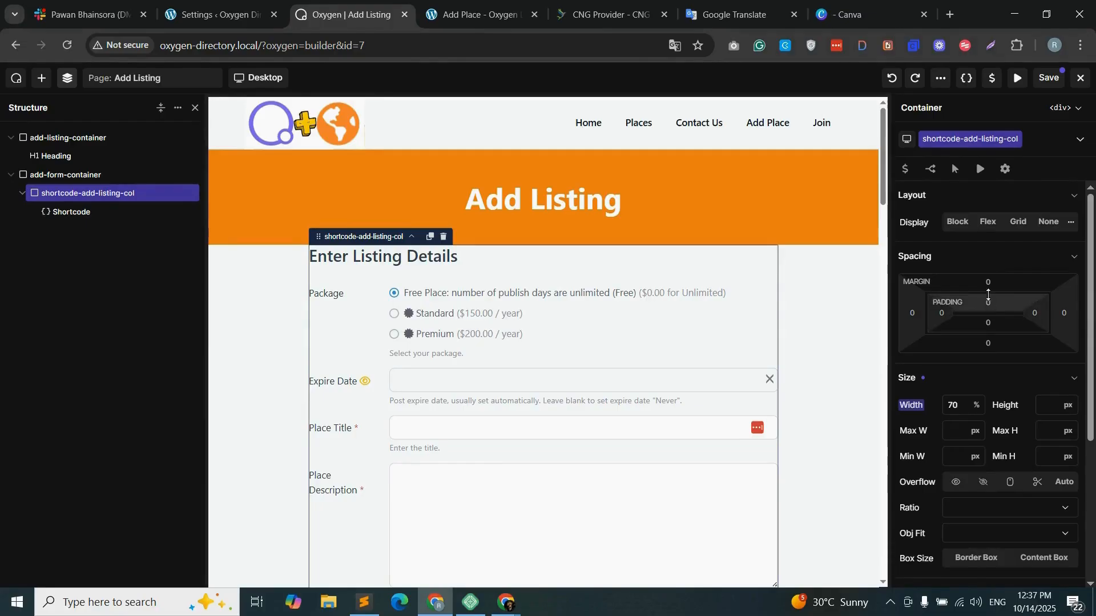
left_click(990, 303)
type("40")
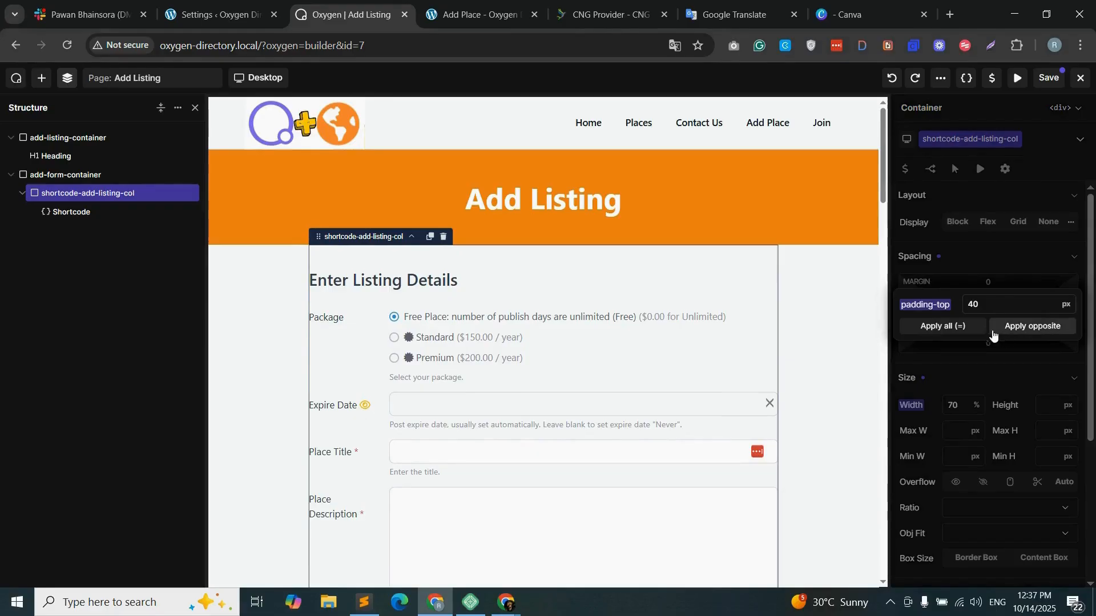
left_click(958, 328)
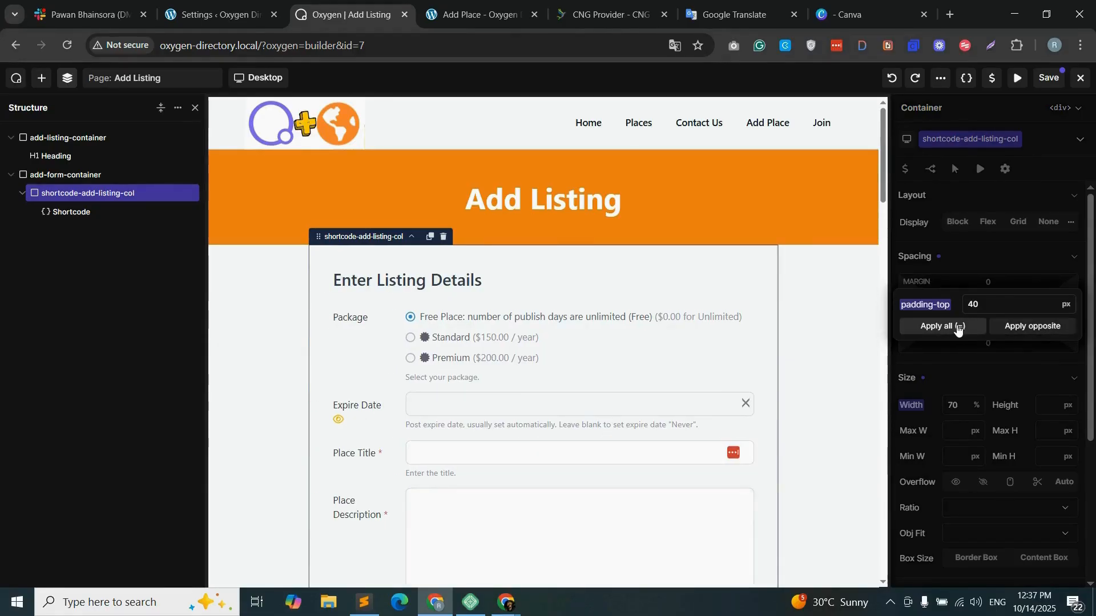
left_click(989, 280)
type("30")
left_click(1030, 308)
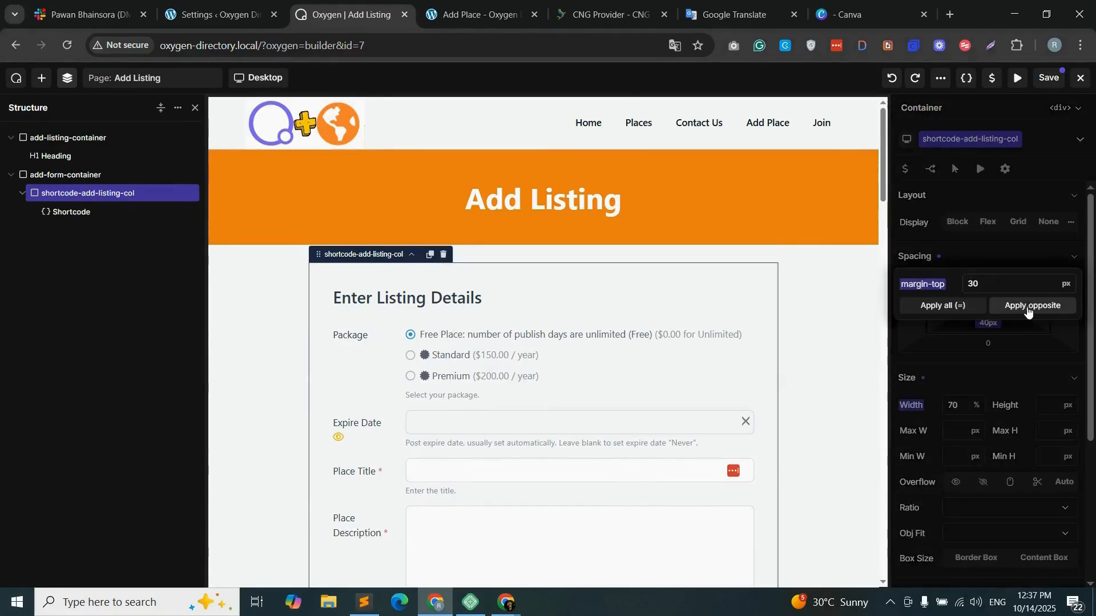
left_click(940, 333)
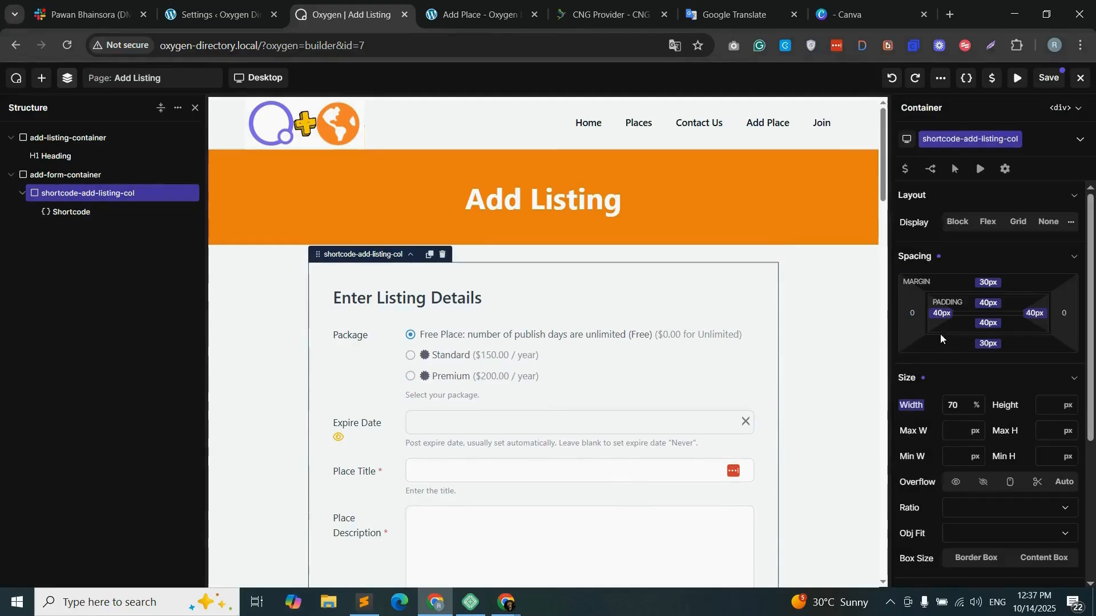
- Give shortcode-add-listing-col a 14 px border radius and a 1 px border in light grey #DEDEDEFF
scroll(963, 518, "down", 4)
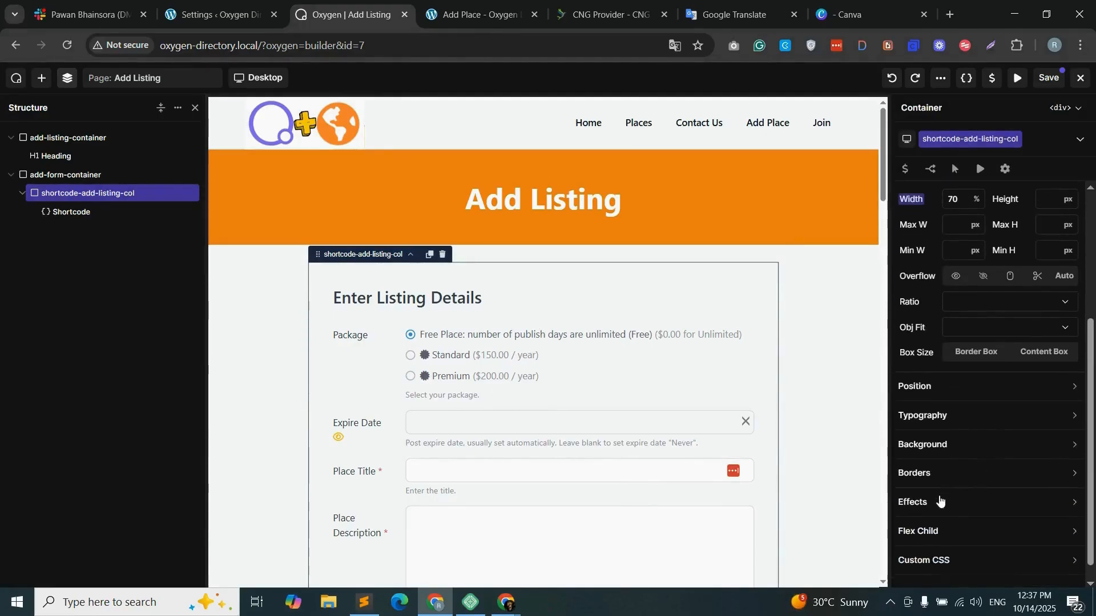
left_click(978, 469)
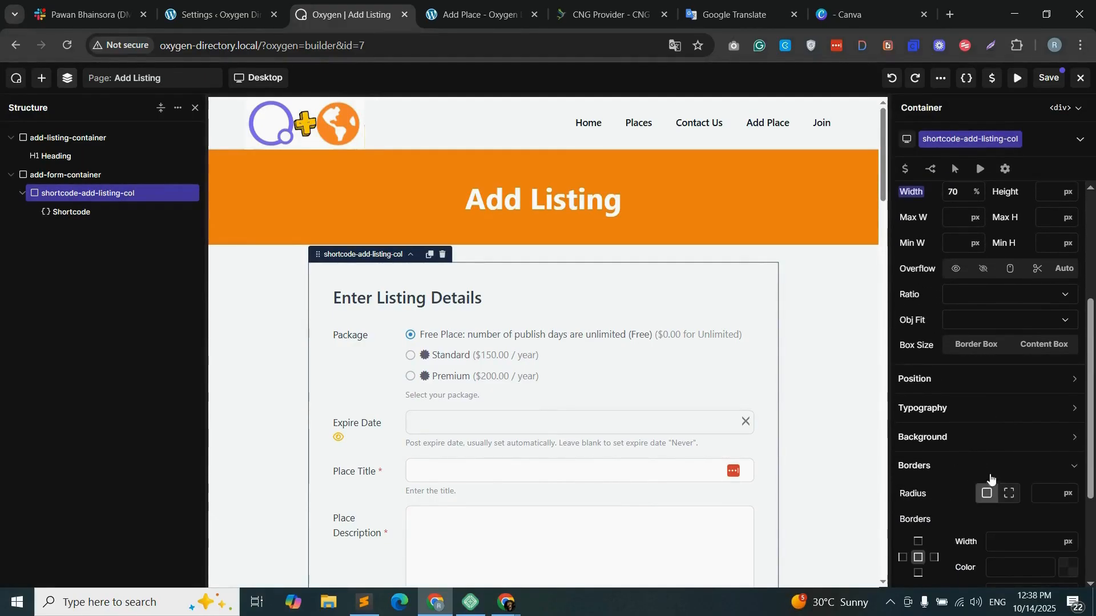
left_click(1048, 486)
type("14")
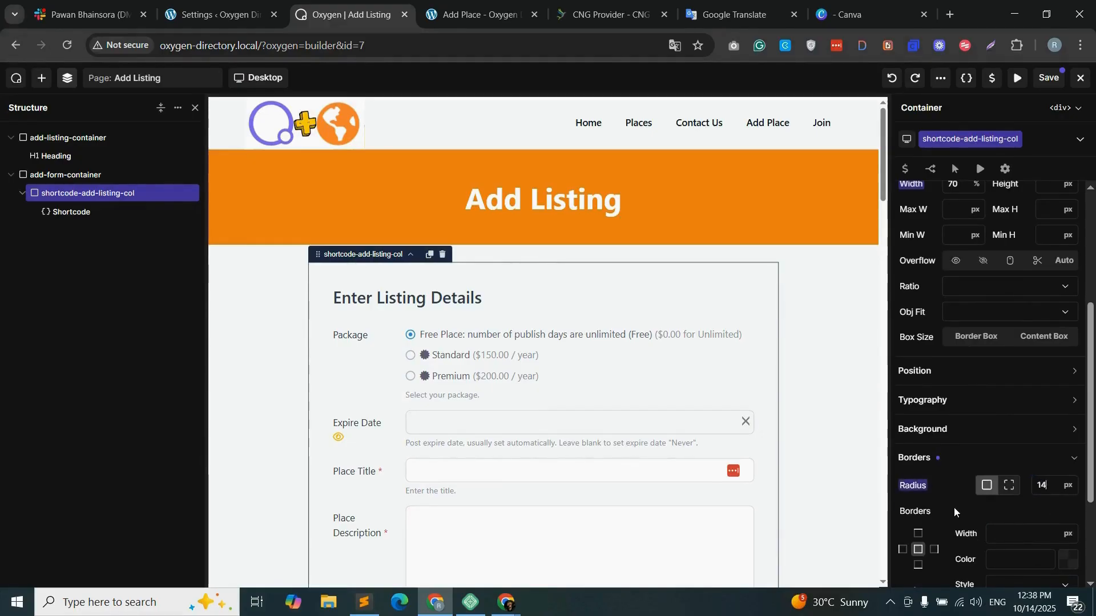
scroll(959, 495, "down", 1)
scroll(977, 504, "down", 1)
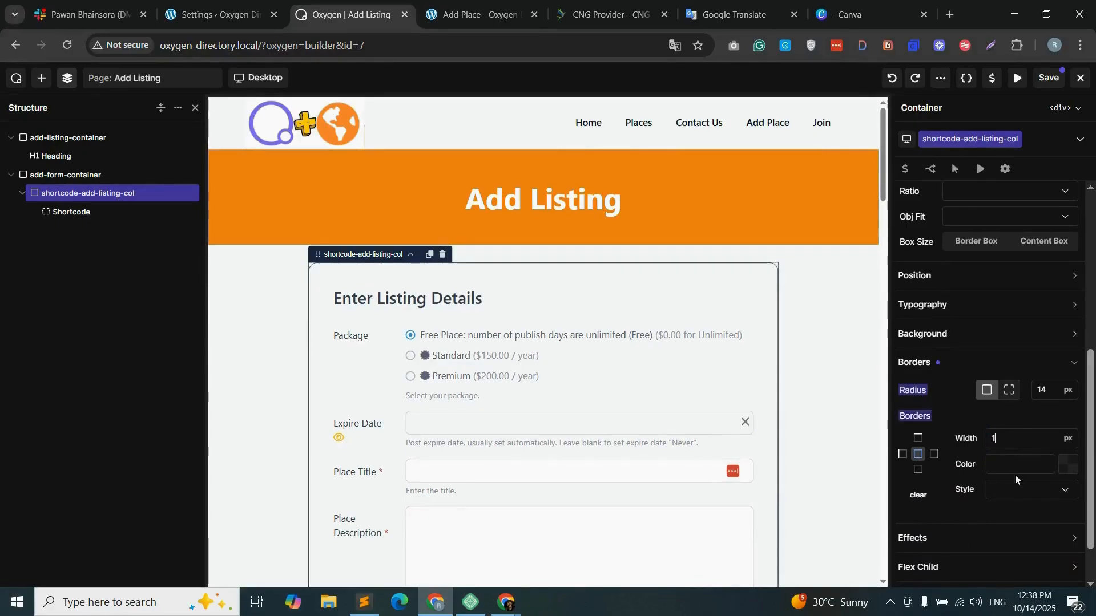
left_click(1069, 465)
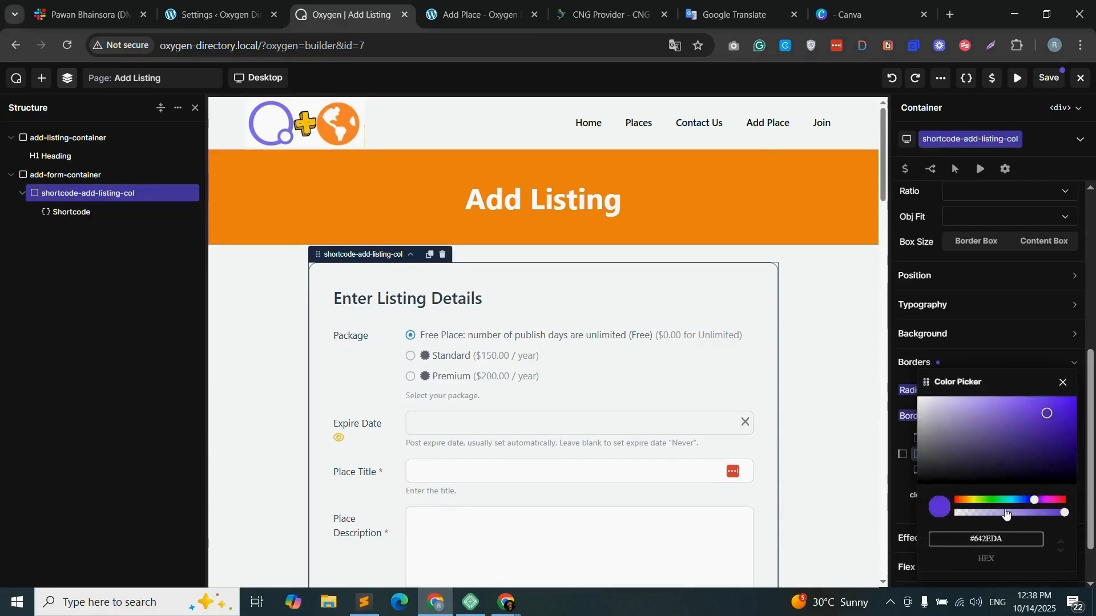
left_click_drag(954, 476, 918, 403)
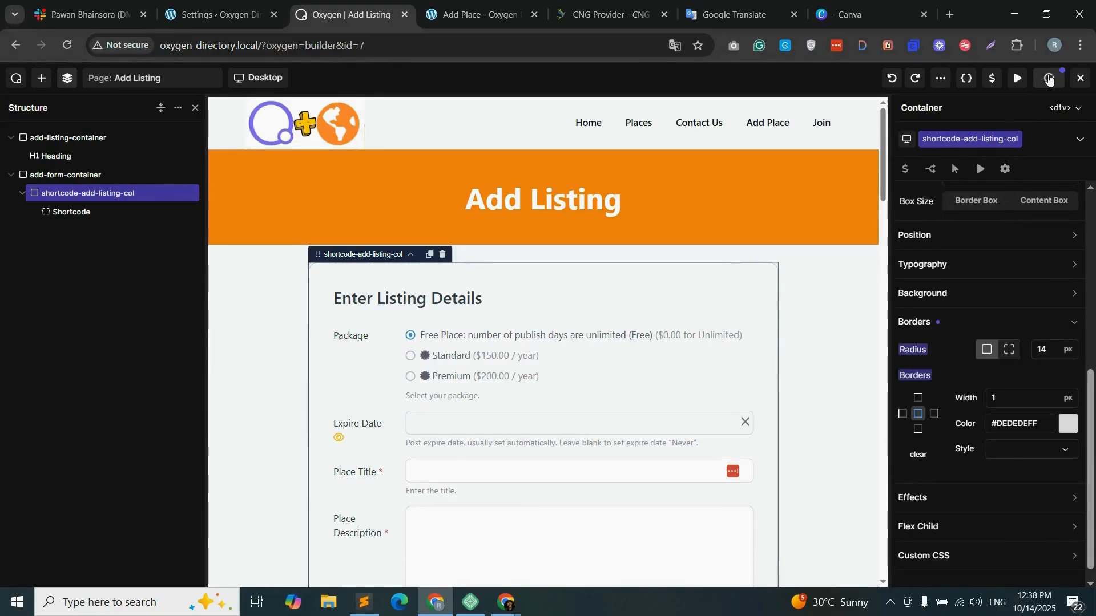
- Save the Add Listing page design and reload the live add-listing page for places
left_click(1049, 80)
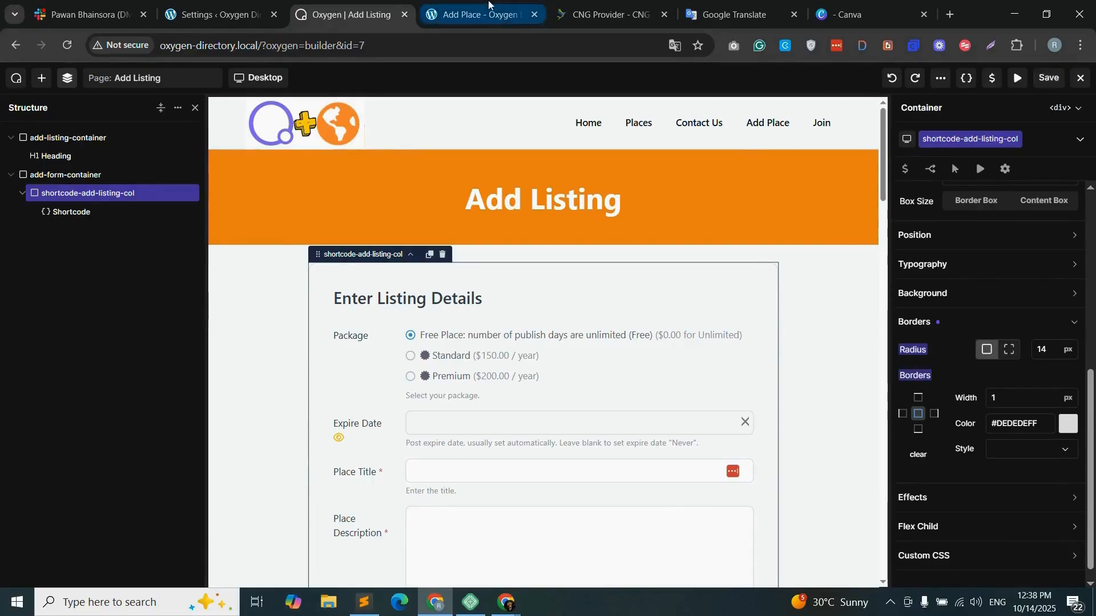
left_click(462, 16)
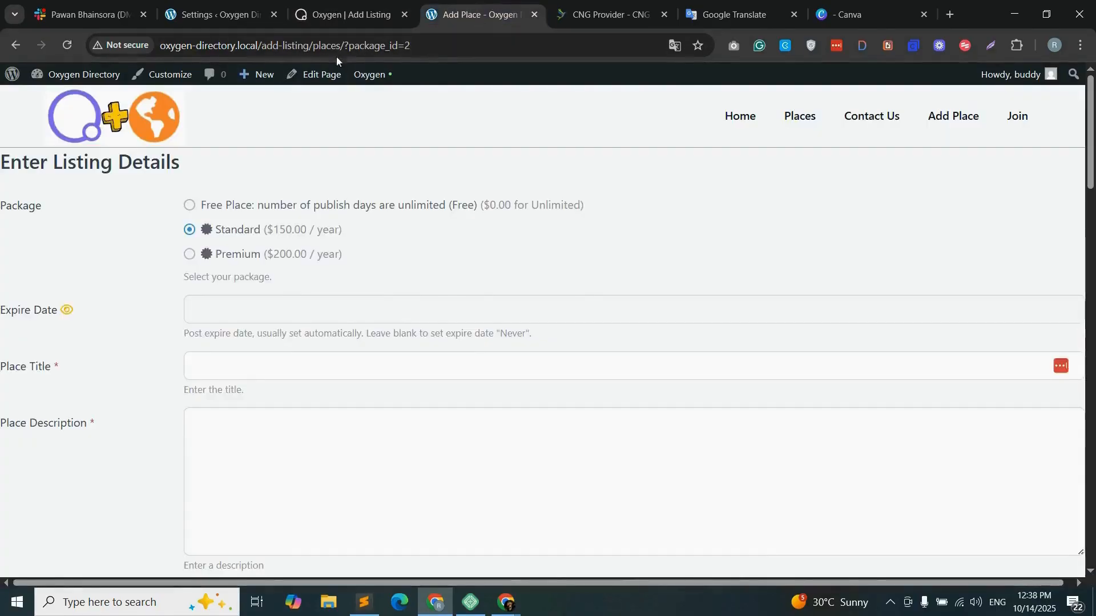
left_click(447, 41)
key("Return")
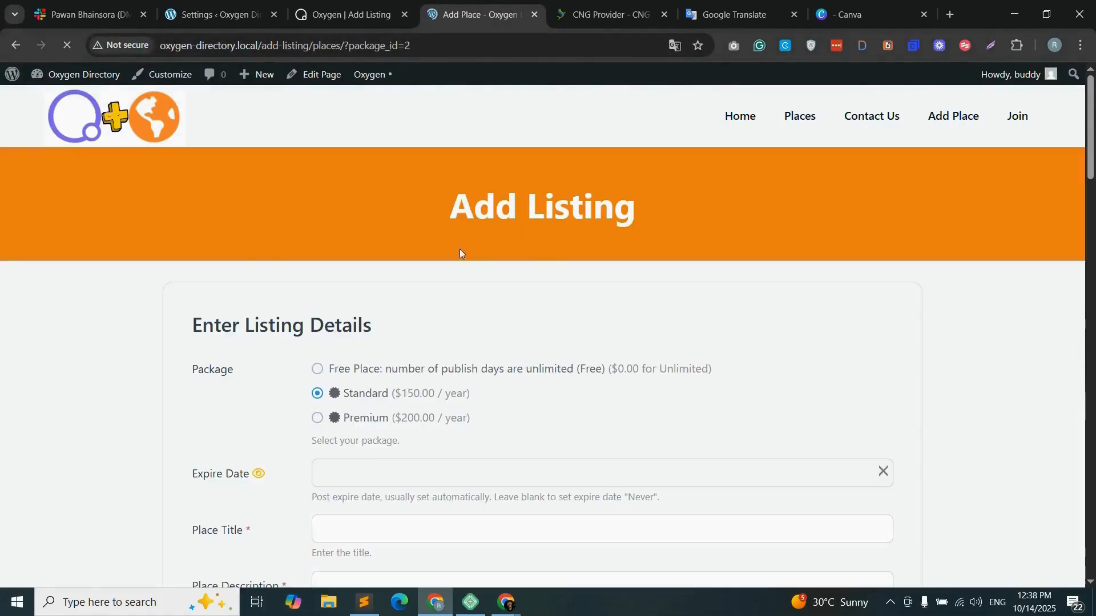
- Review the live Add Listing page from the heading banner through the map and listing fields to the submit buttons
left_click_drag(448, 218, 655, 224)
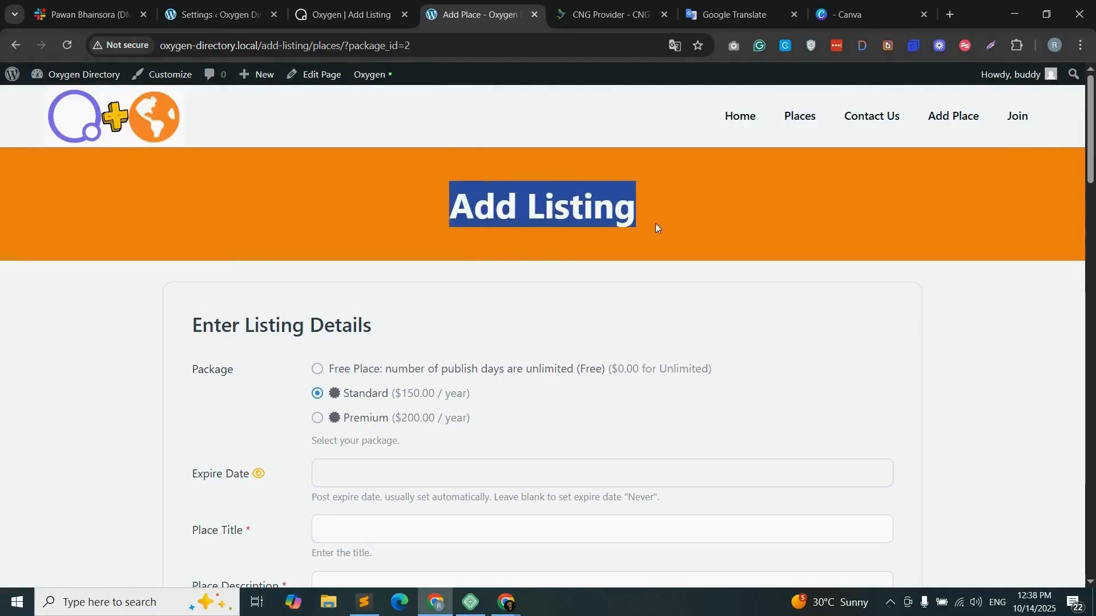
left_click(1078, 120)
scroll(1077, 120, "down", 3)
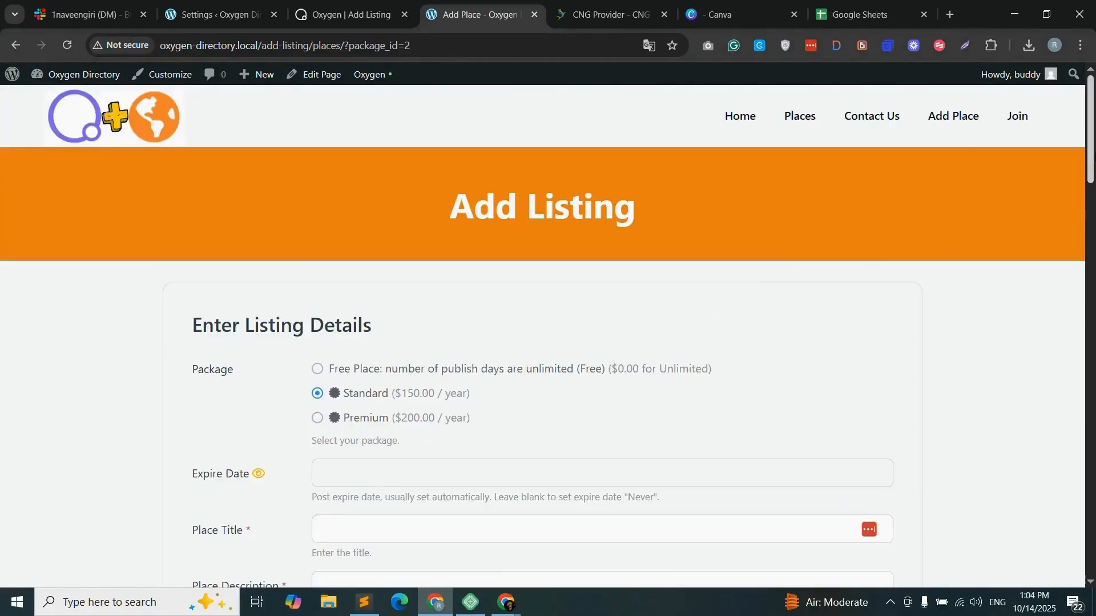
scroll(542, 337, "down", 2)
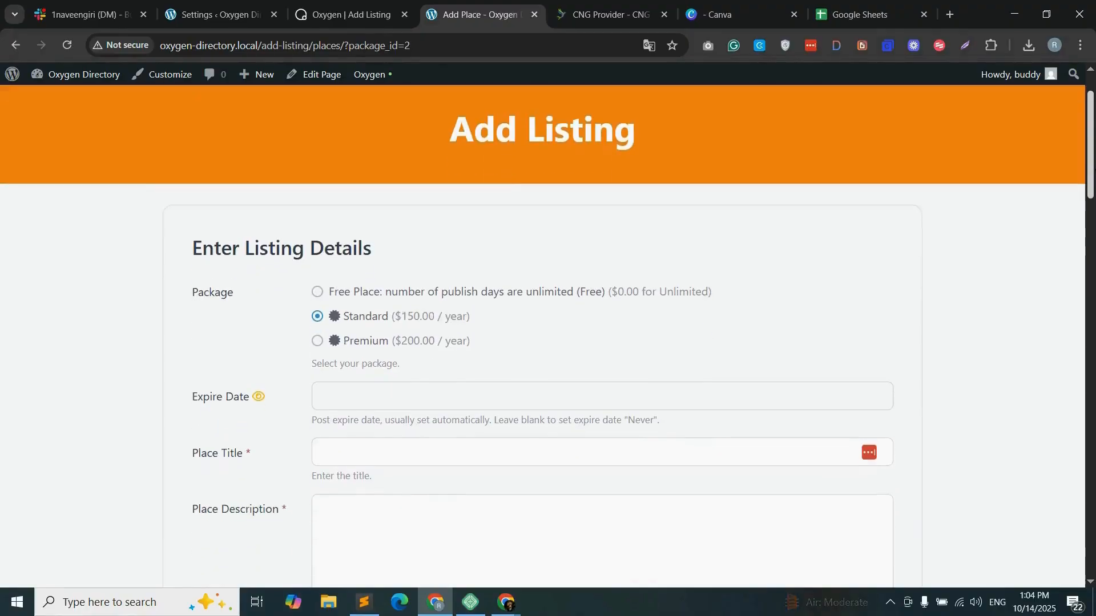
scroll(548, 337, "down", 7)
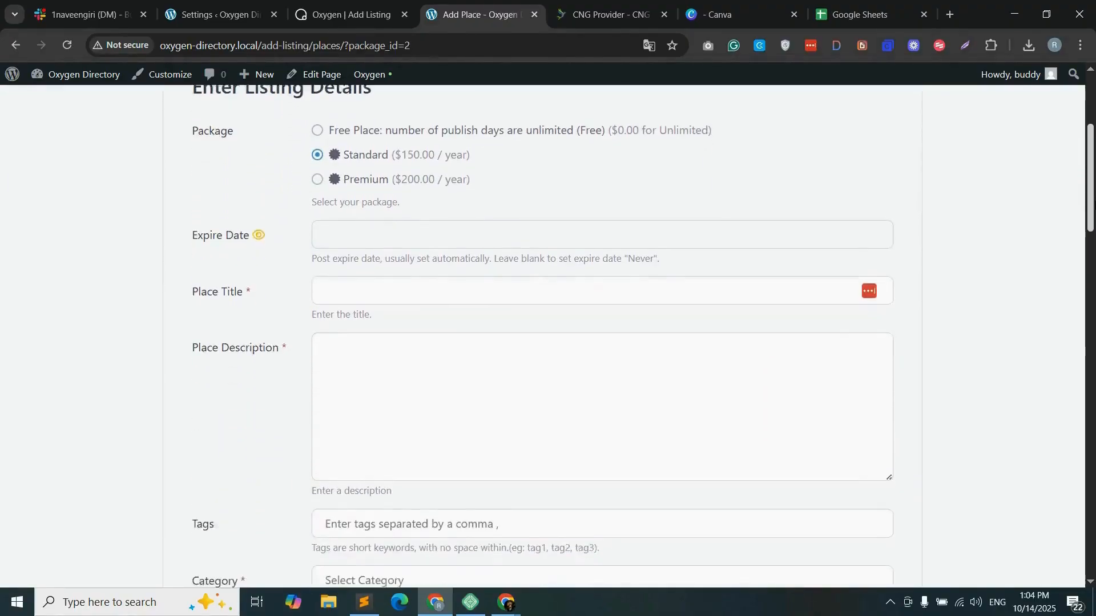
scroll(548, 336, "down", 4)
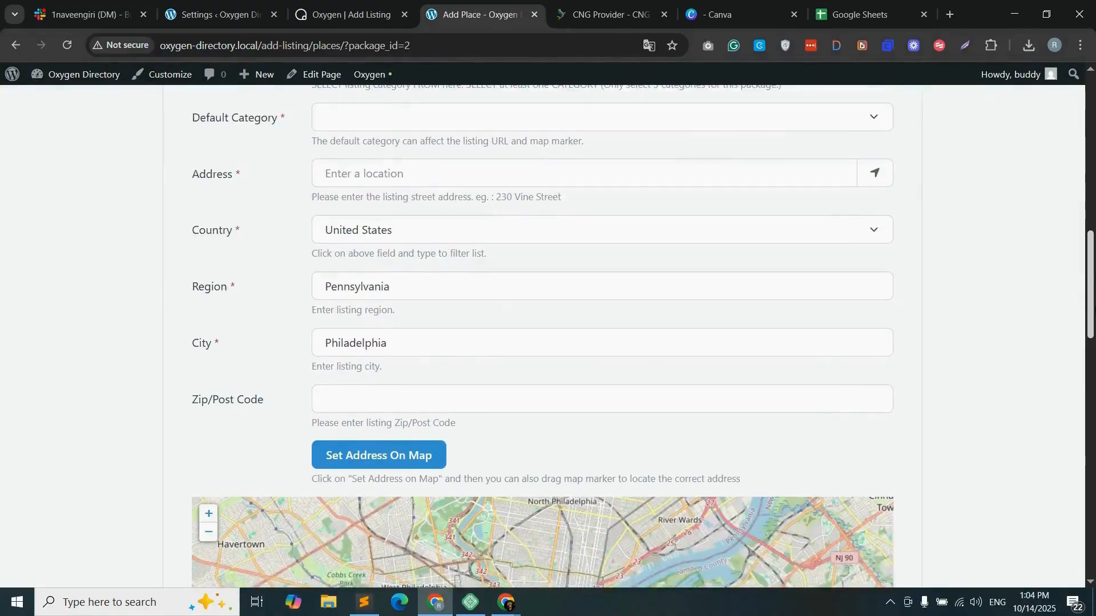
scroll(543, 337, "down", 5)
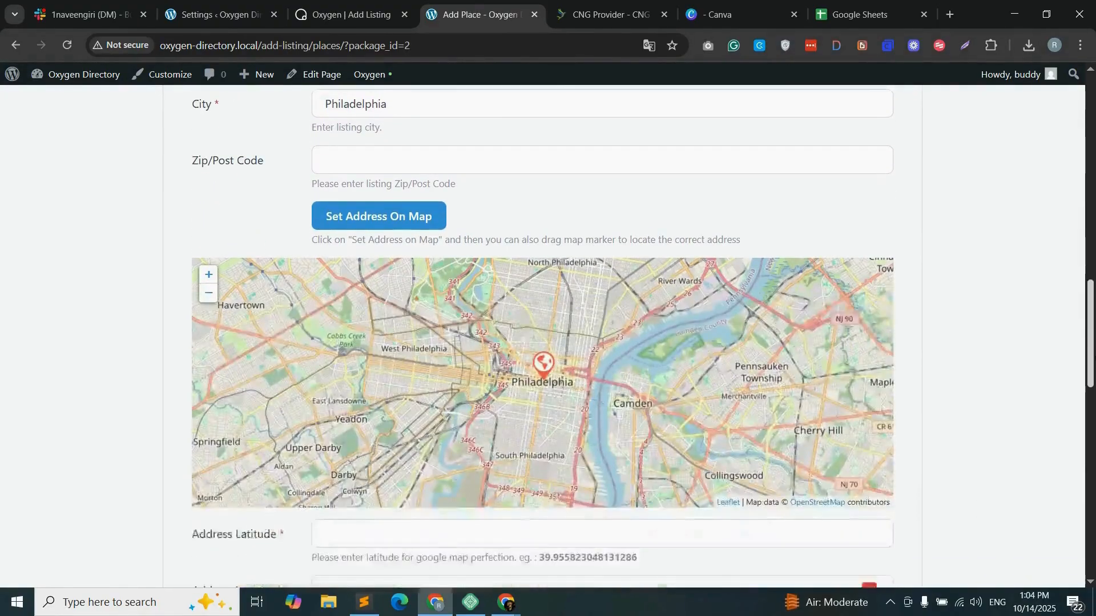
scroll(542, 336, "down", 4)
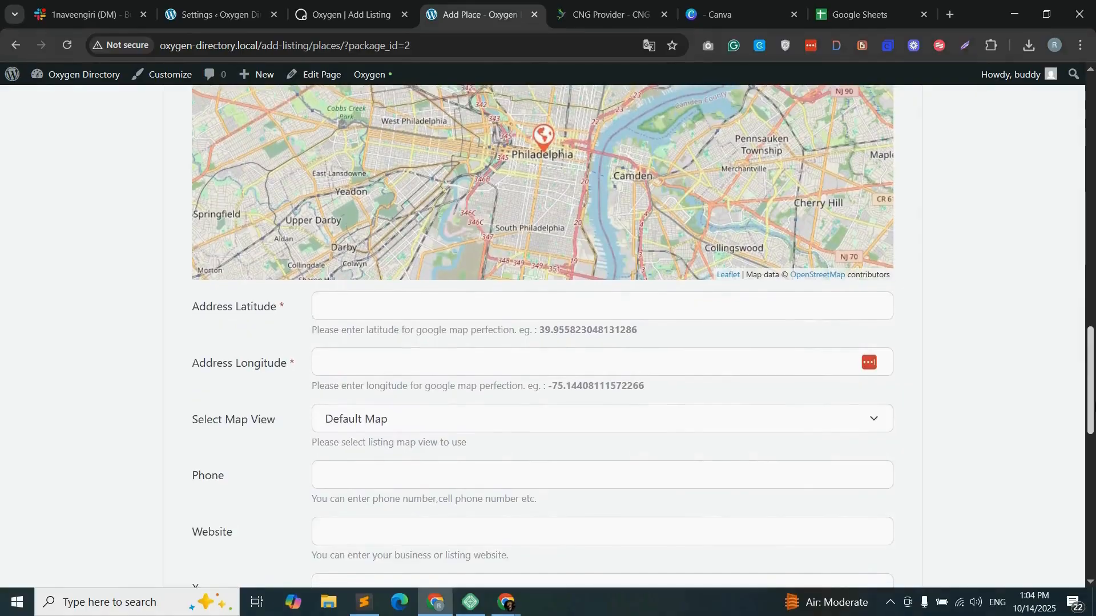
scroll(543, 337, "down", 6)
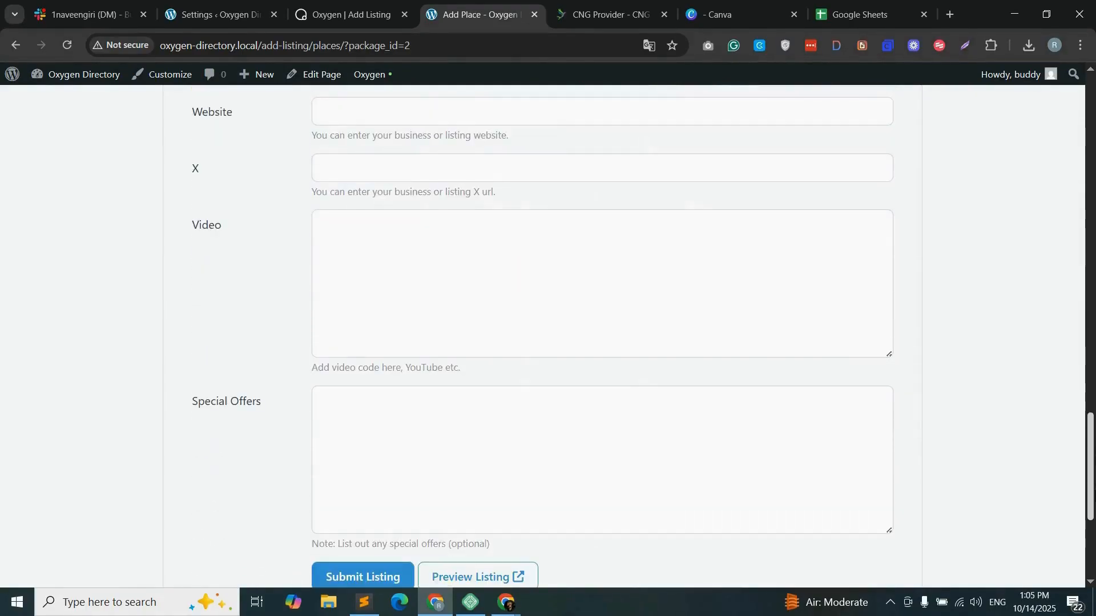
scroll(542, 336, "up", 7)
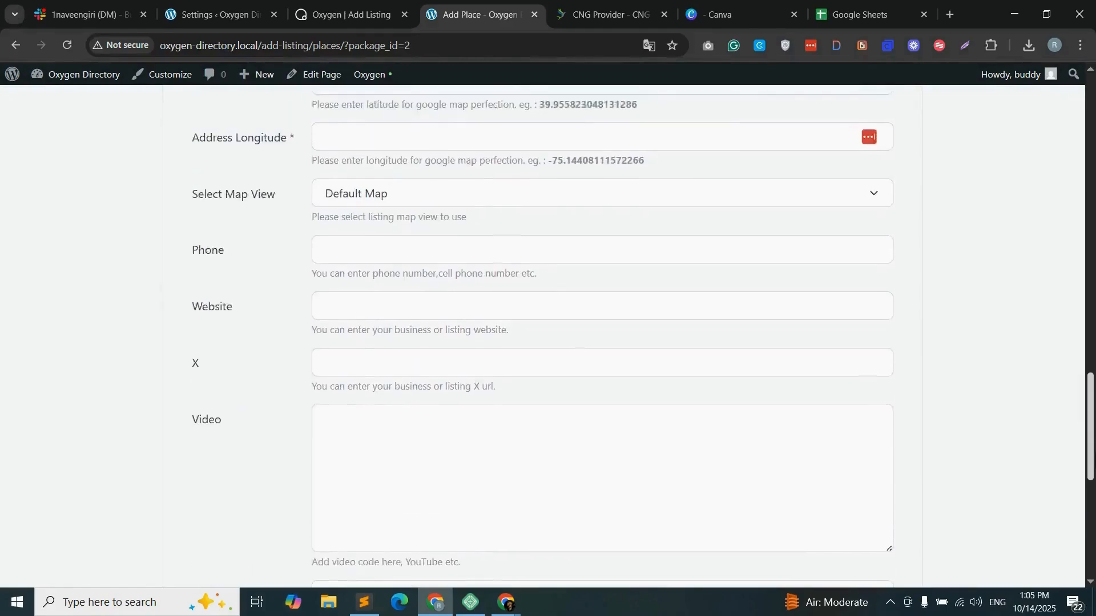
scroll(543, 336, "up", 8)
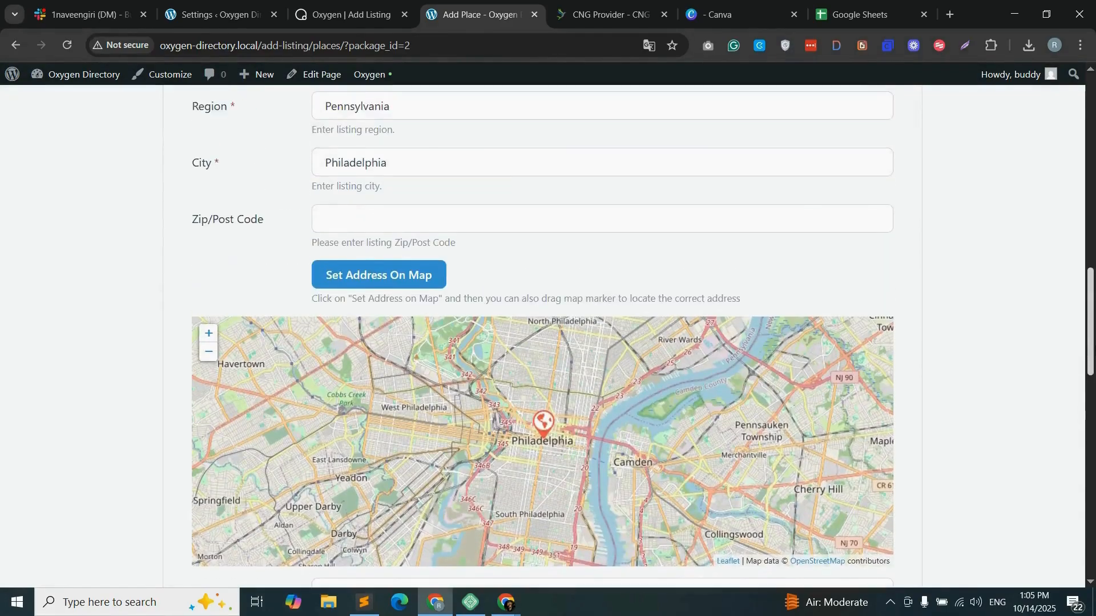
left_click_drag(1092, 315, 1091, 168)
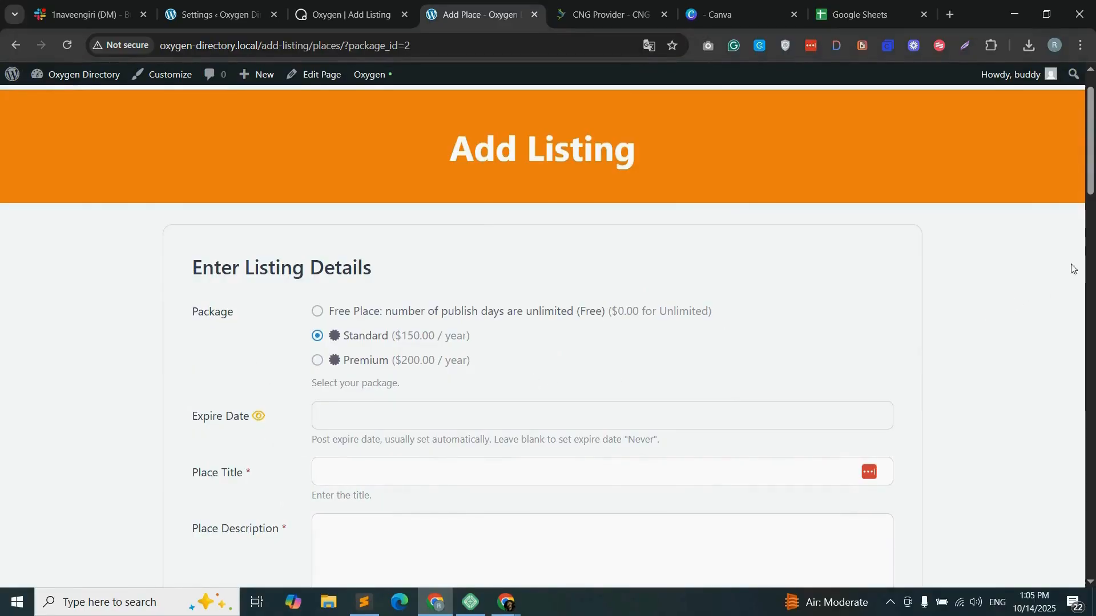
- Look through the live form's fields from the package choices down to the address map
scroll(542, 337, "down", 3)
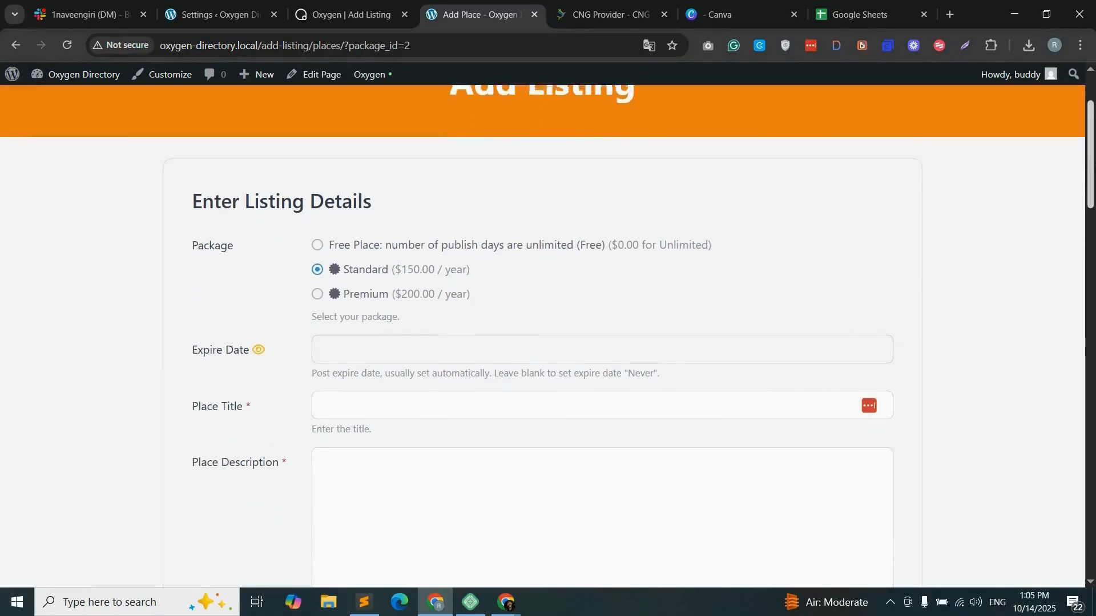
left_click_drag(1094, 193, 1094, 196)
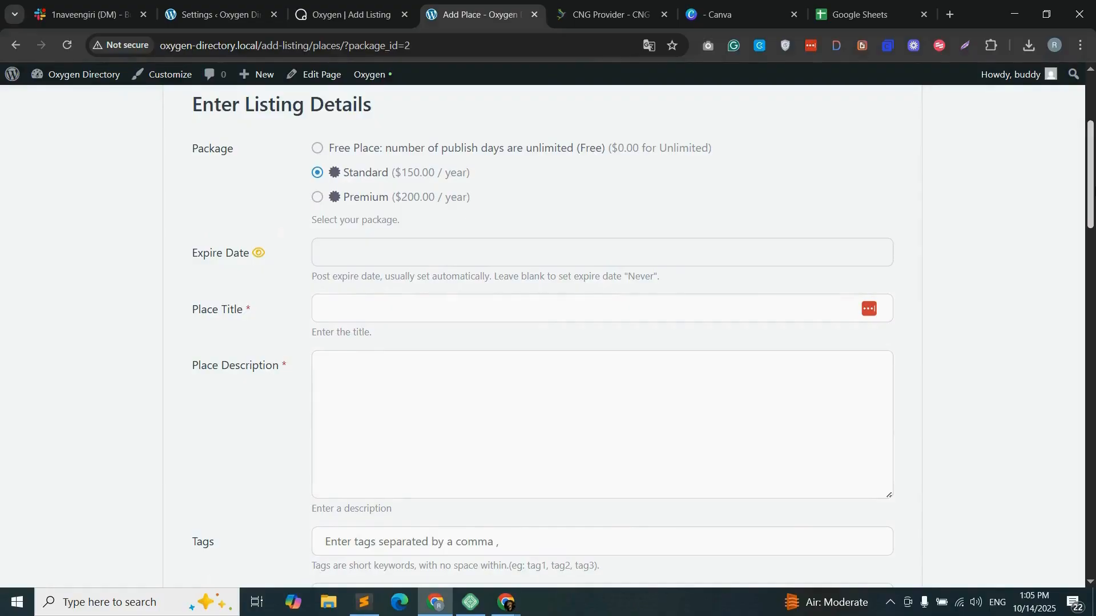
scroll(542, 337, "down", 2)
scroll(542, 337, "down", 3)
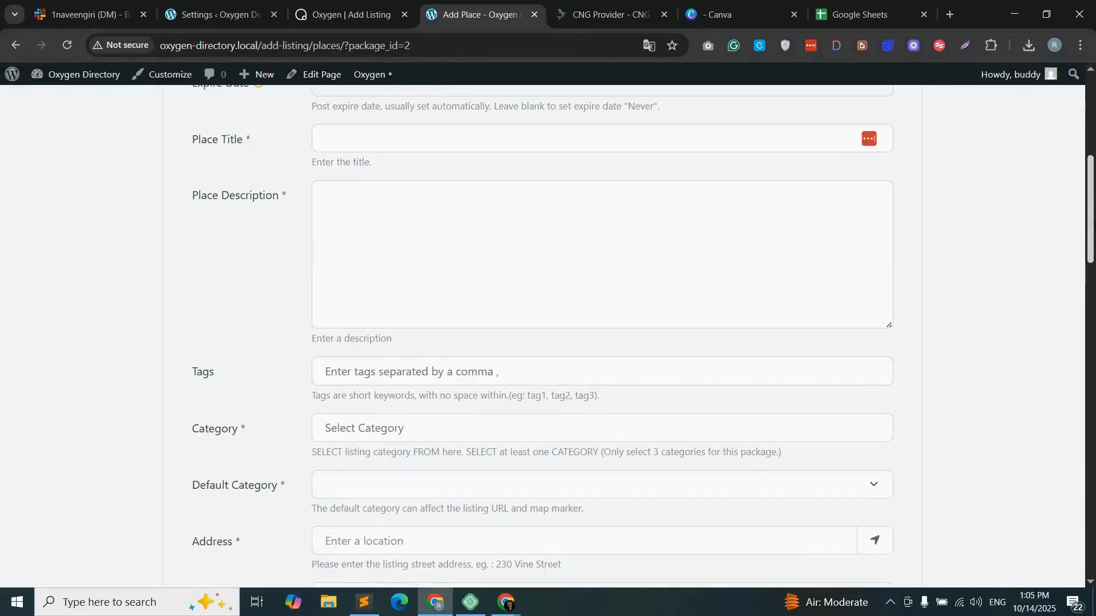
scroll(542, 337, "down", 4)
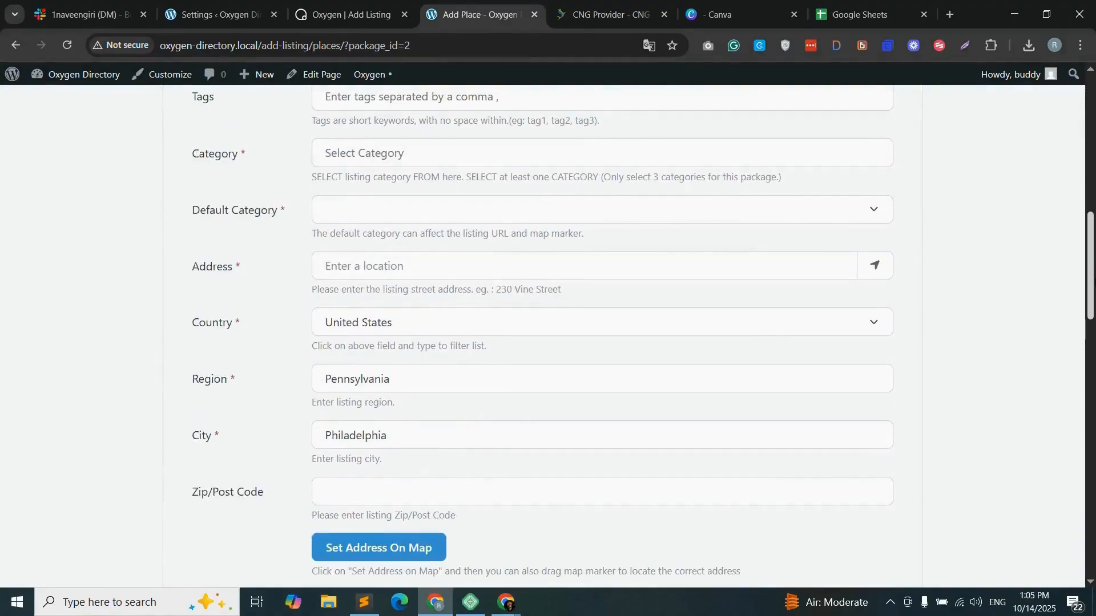
scroll(542, 336, "down", 9)
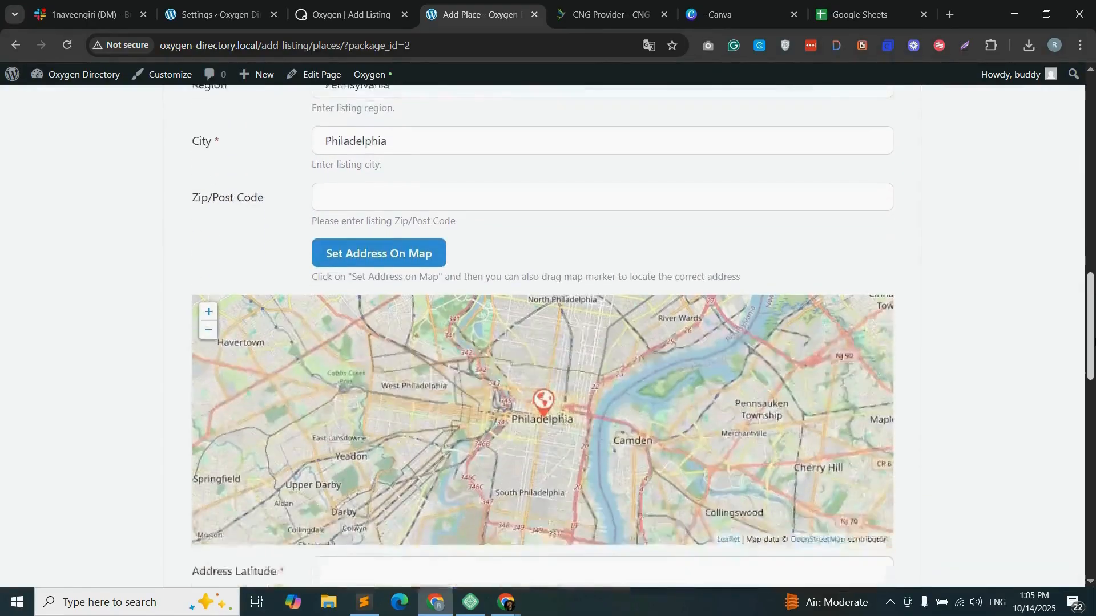
scroll(542, 337, "down", 5)
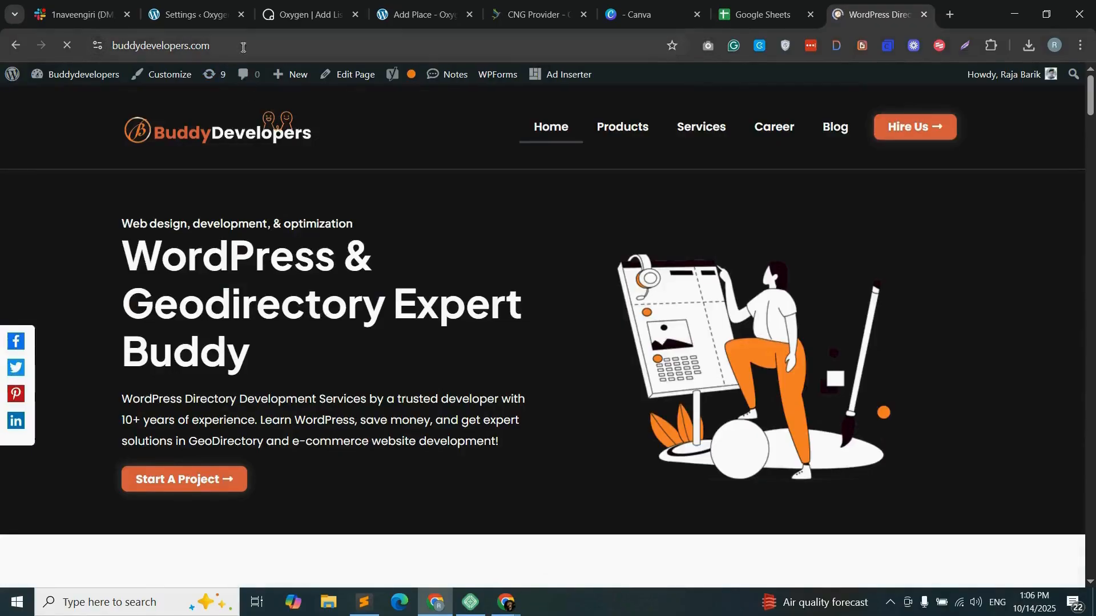
- Browse the products on buddydevelopers.com and open the Geodirectory Multistep Form product page
left_click(317, 49)
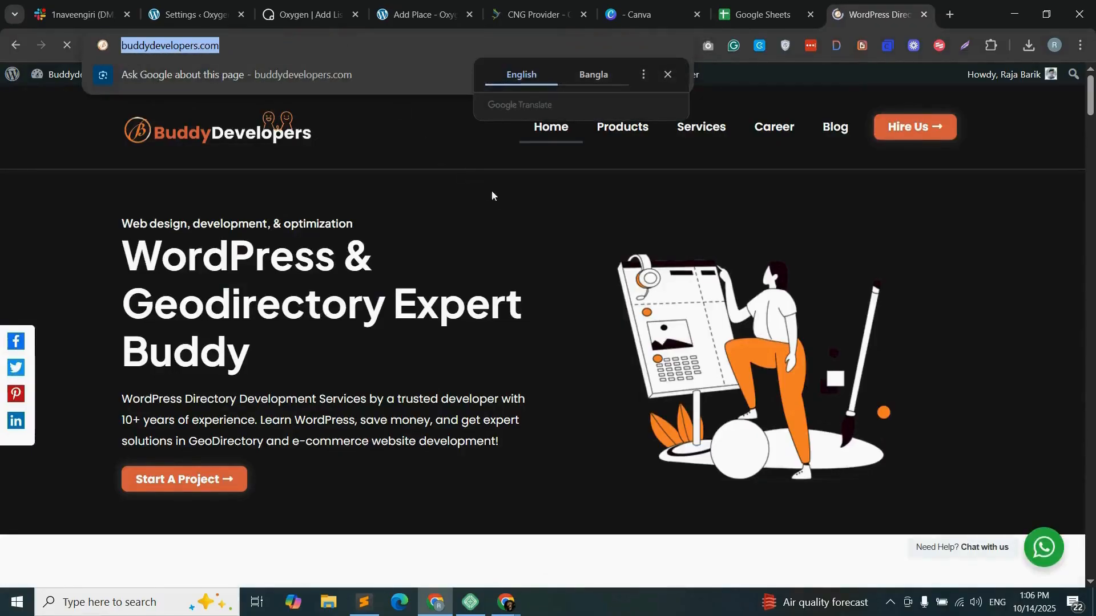
left_click(526, 211)
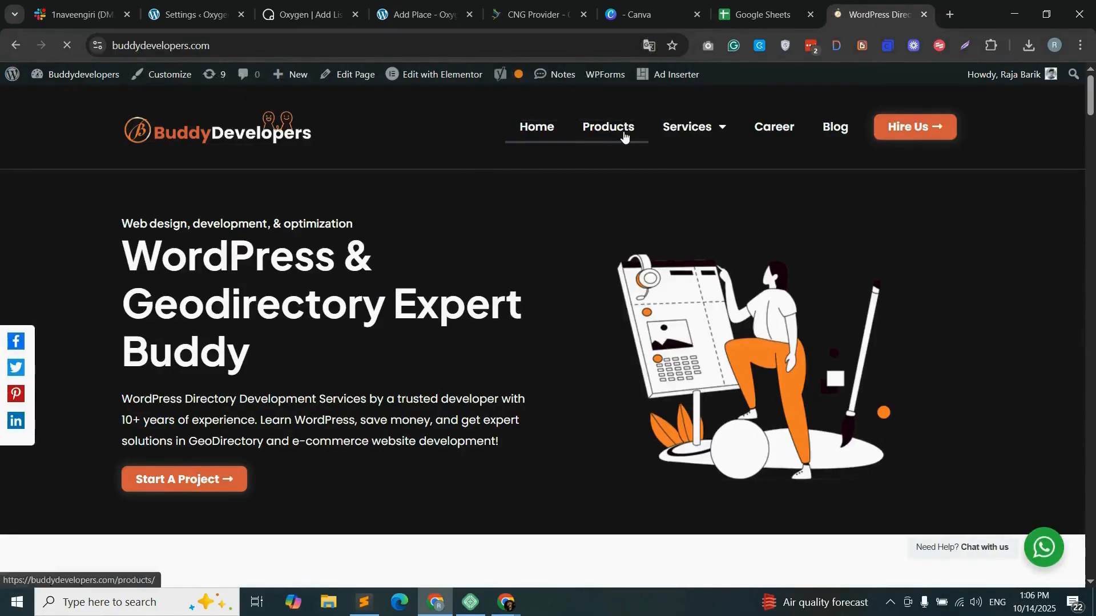
left_click(627, 138)
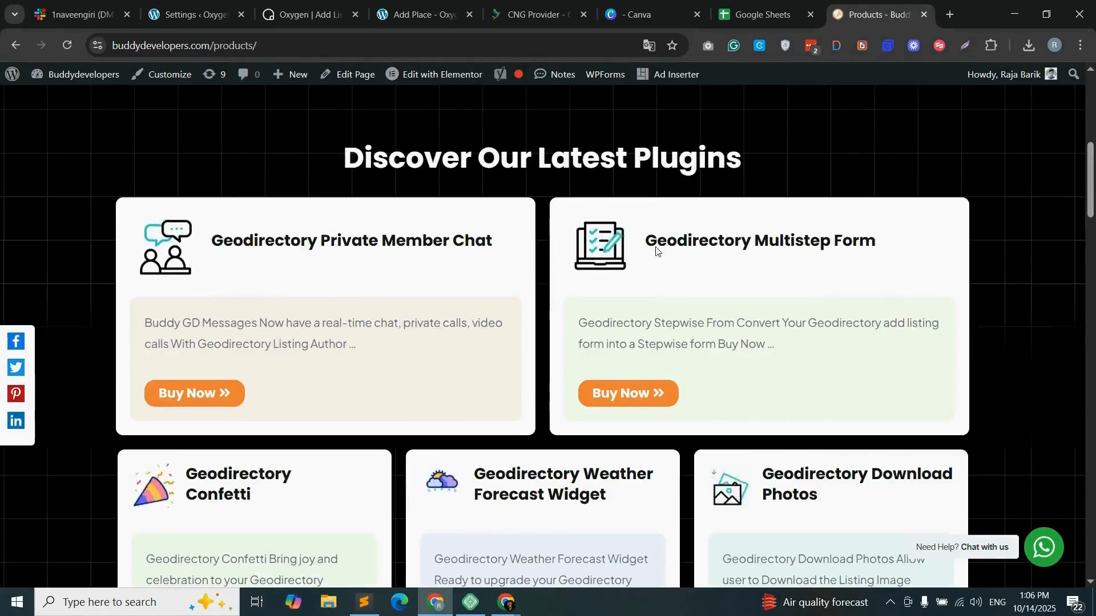
left_click_drag(646, 241, 890, 244)
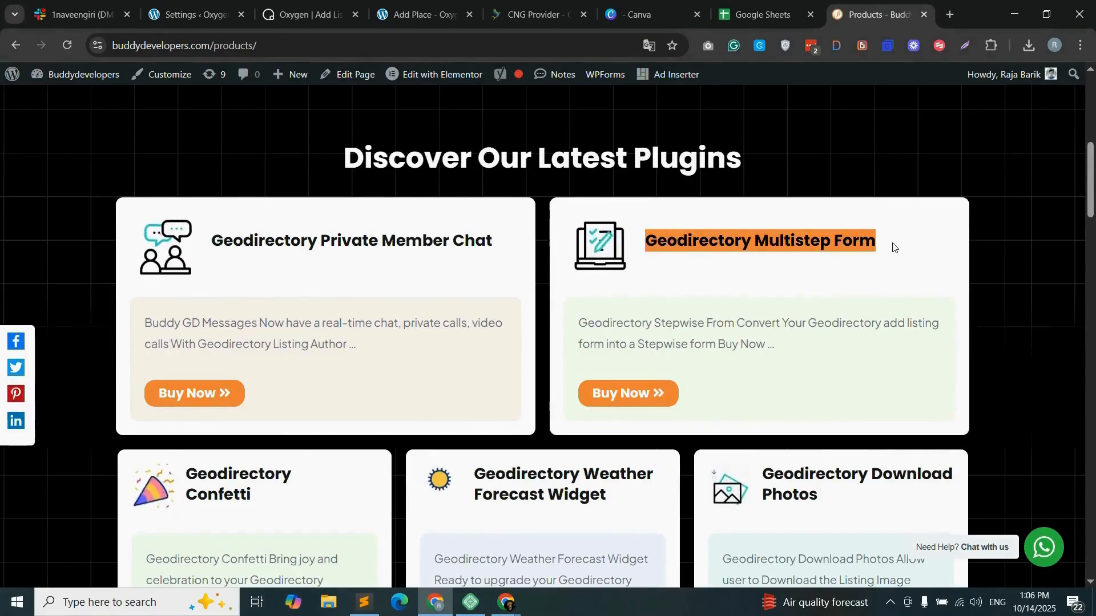
left_click(890, 245)
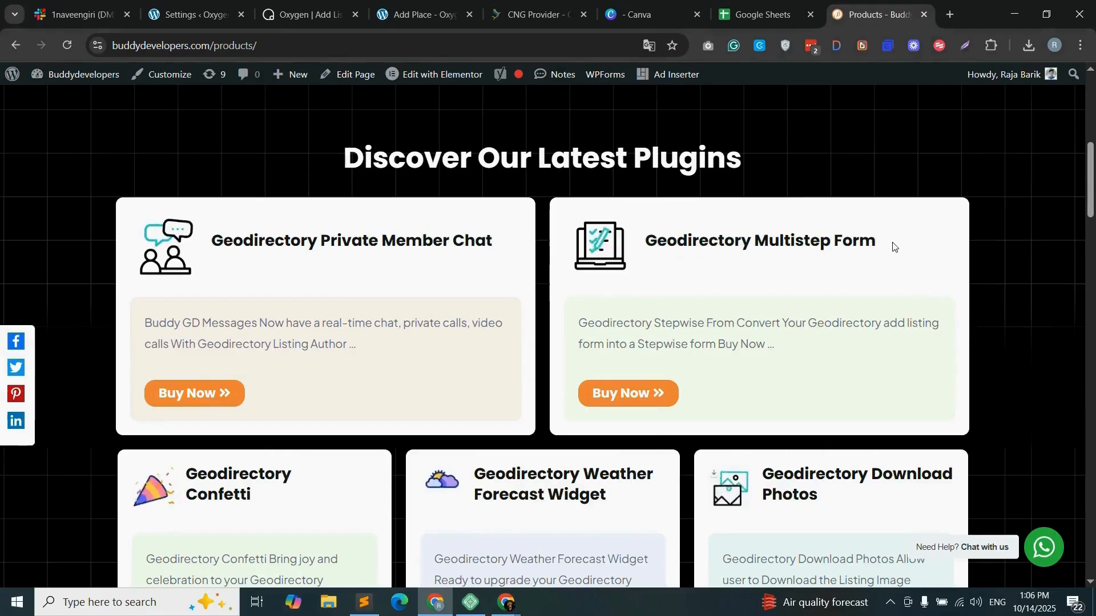
left_click(628, 393)
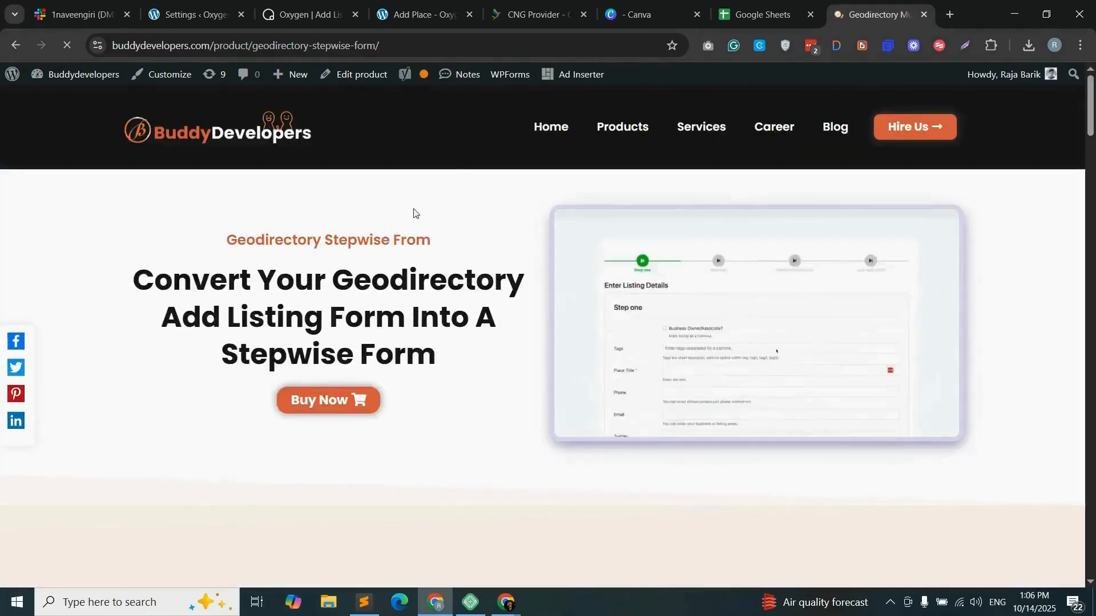
- Review the stepwise form product page, covering its demo video, pricing packages, customer reviews, related plugins and page builder support
left_click_drag(1094, 84, 1094, 242)
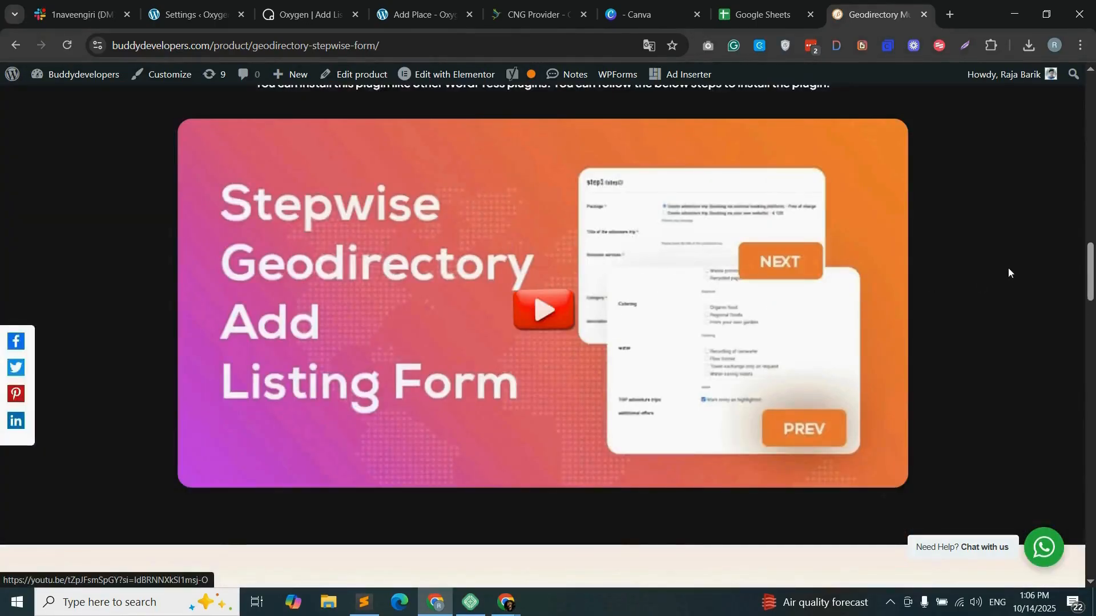
scroll(1009, 272, "down", 5)
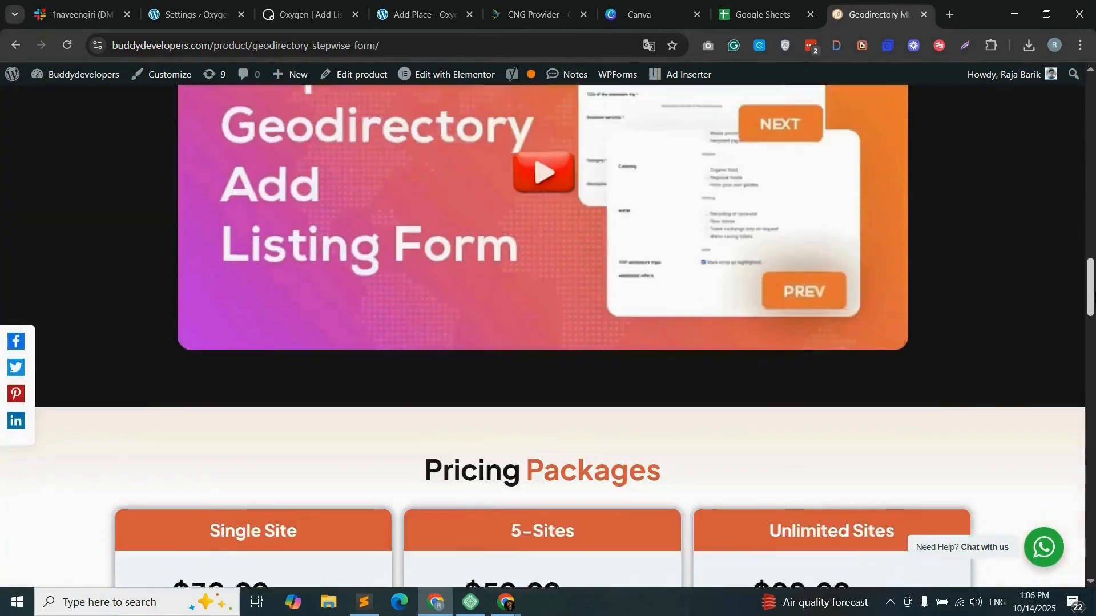
scroll(542, 331, "down", 2)
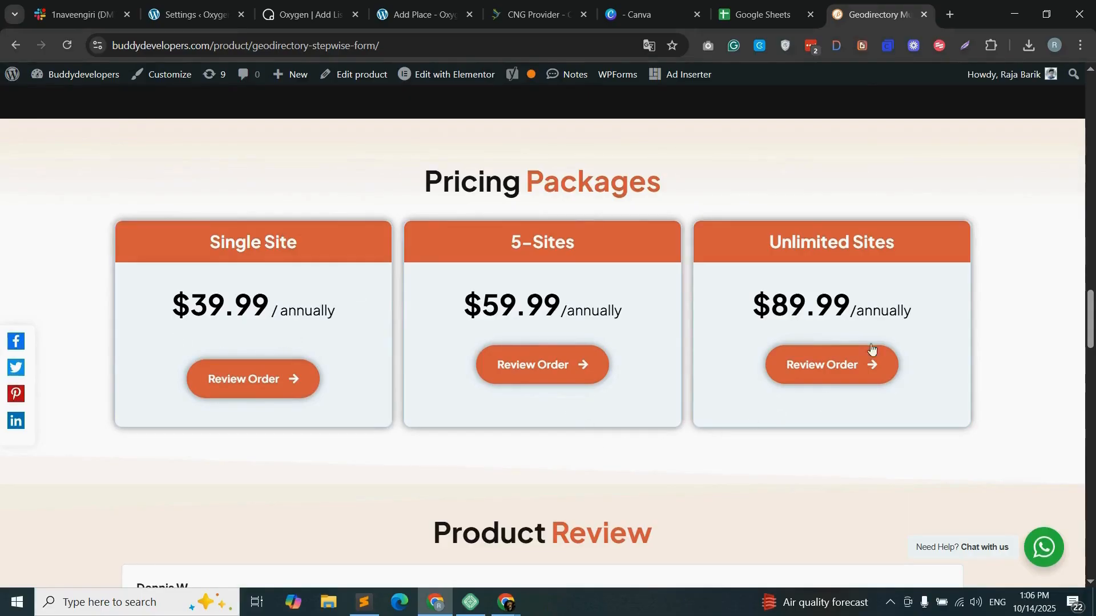
scroll(542, 343, "down", 6)
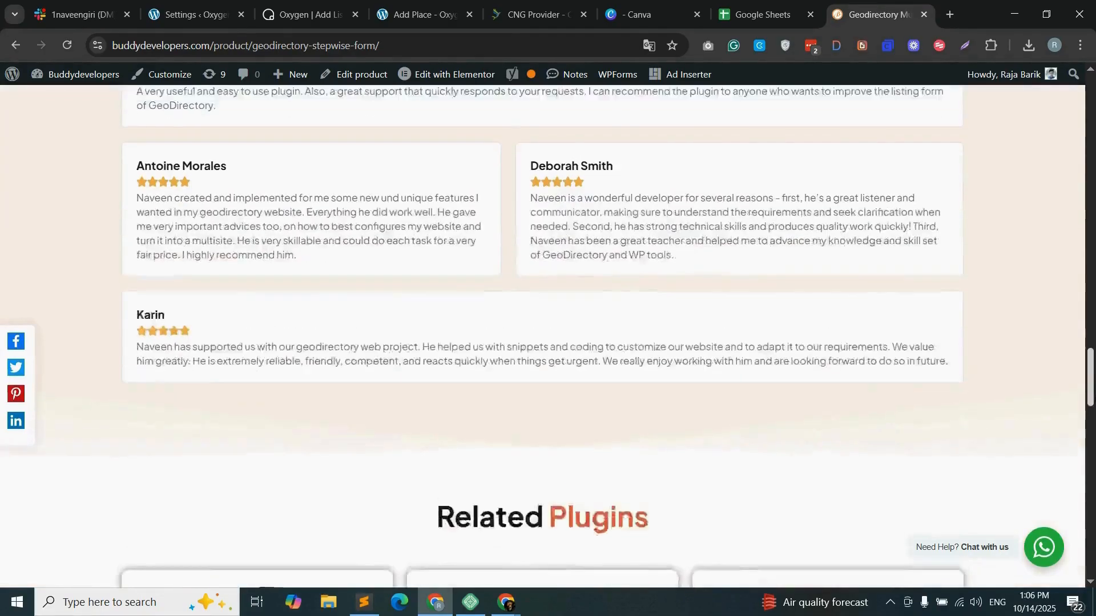
scroll(542, 342, "down", 13)
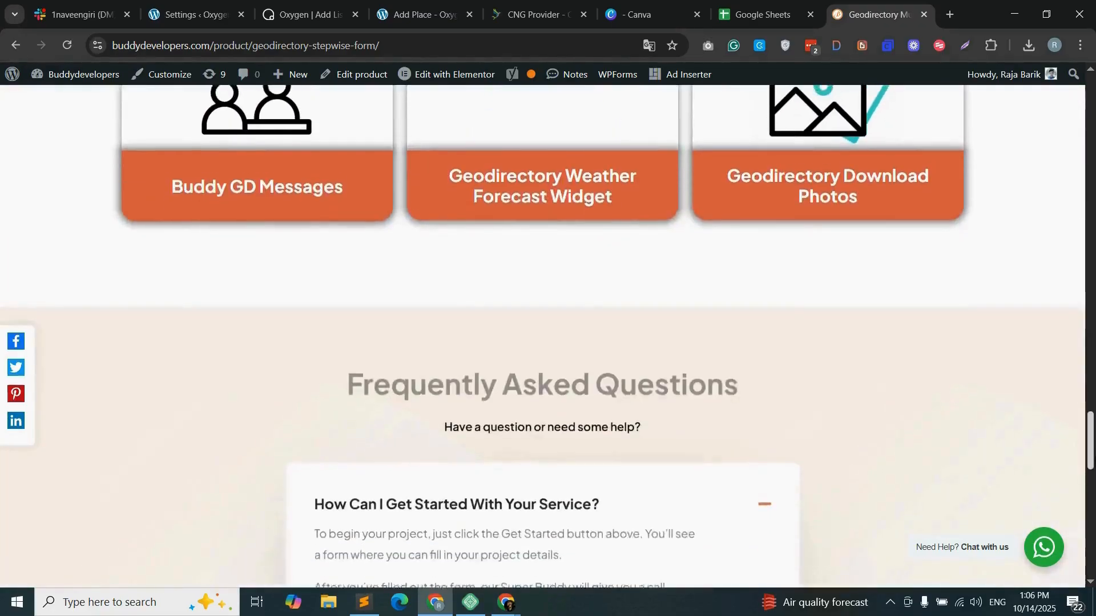
scroll(542, 342, "up", 3)
left_click_drag(1094, 443, 1091, 200)
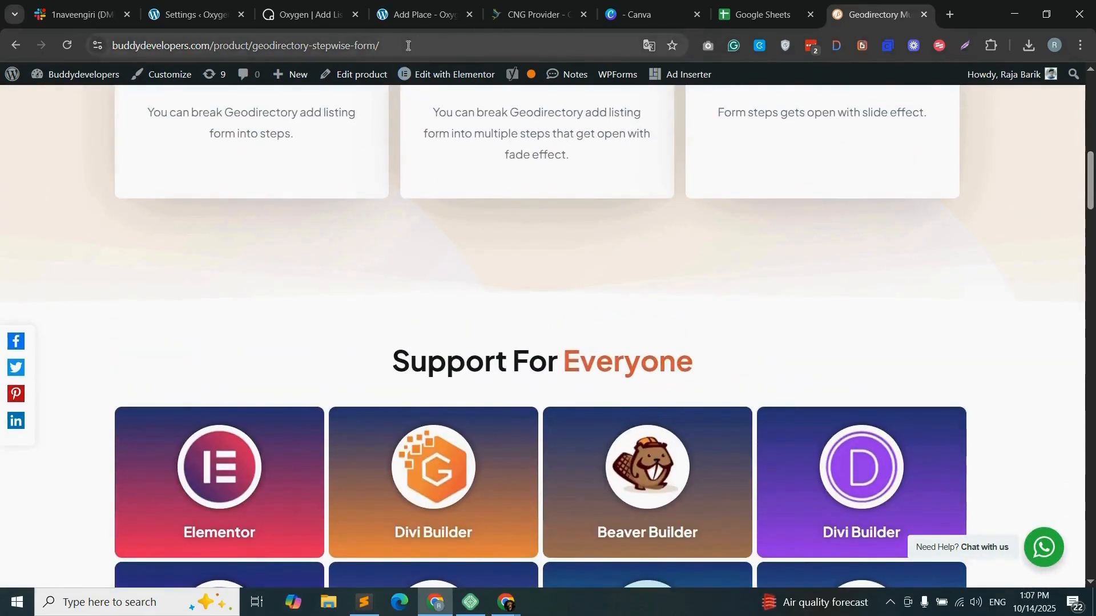
left_click(445, 45)
left_click(538, 294)
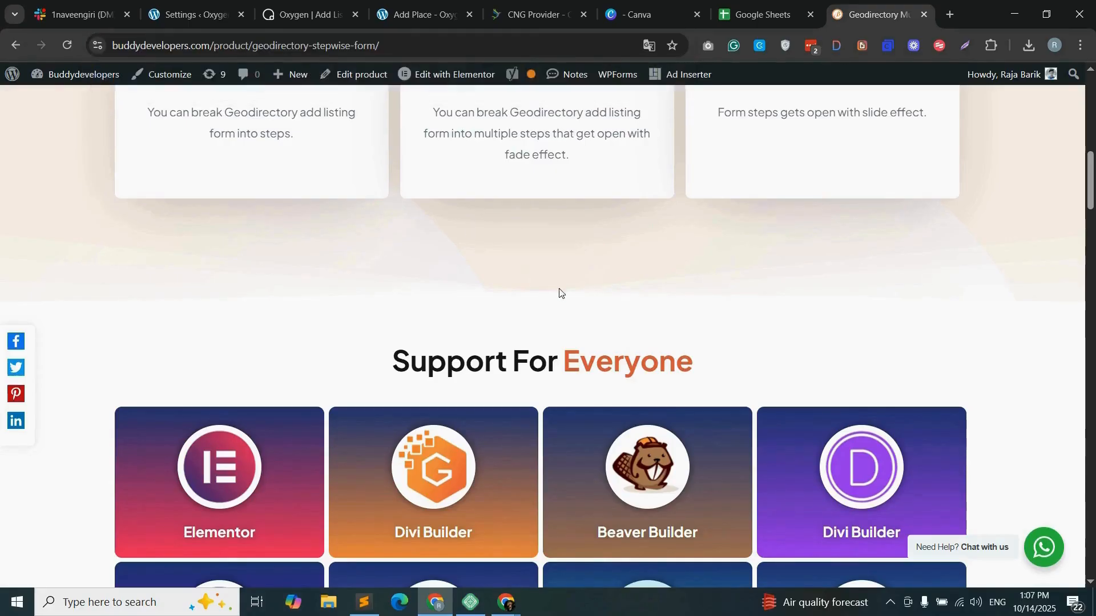
scroll(560, 292, "up", 10)
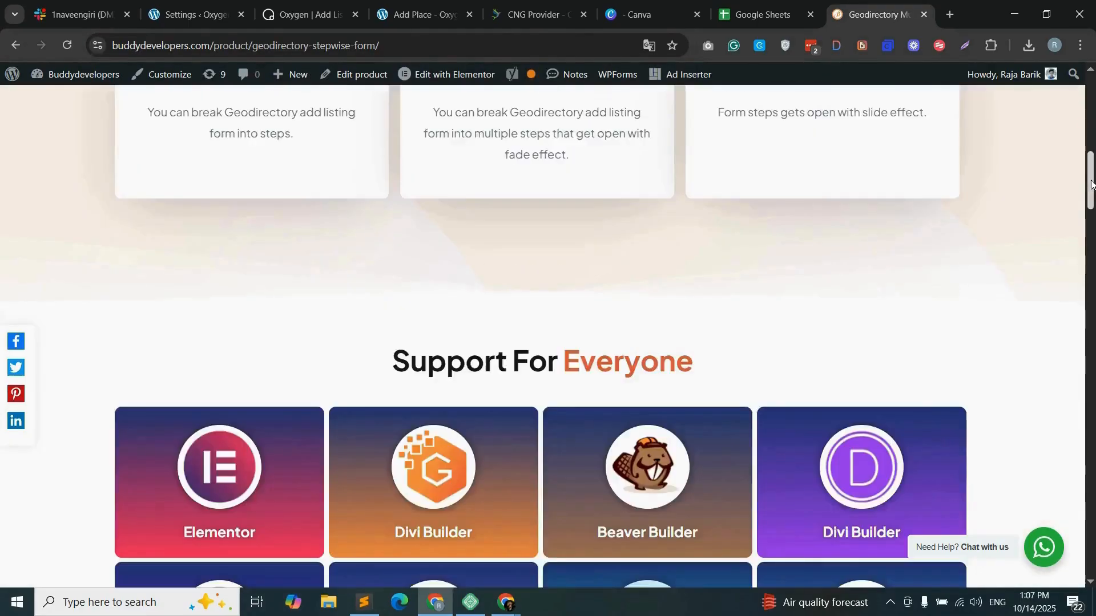
- Open the plugin upload form on the Oxygen Directory site's Add Plugins page in the WordPress admin
left_click(194, 14)
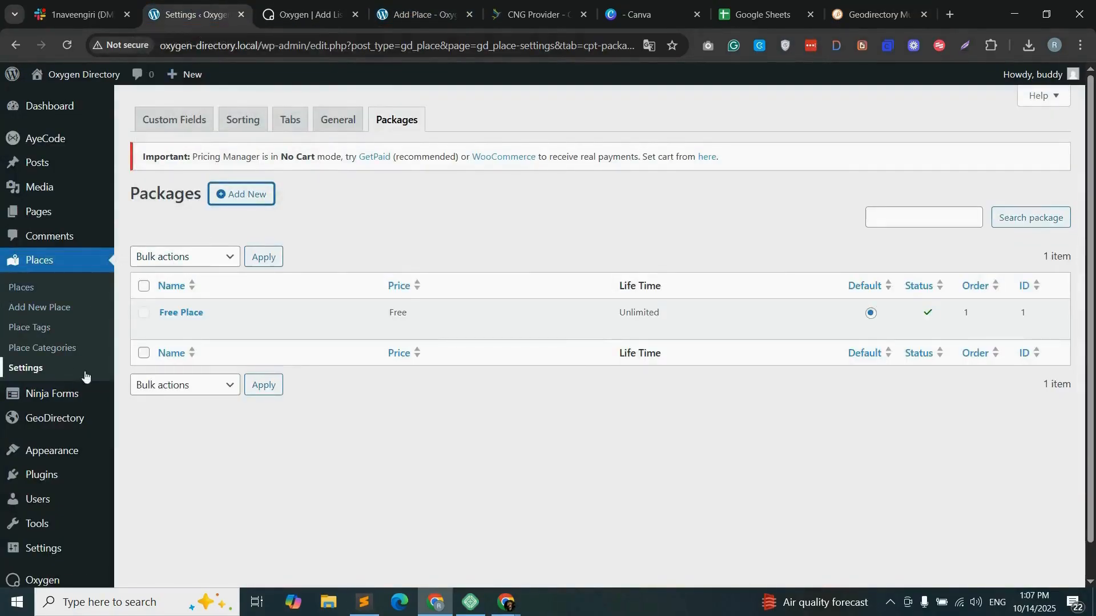
mouse_move(58, 488)
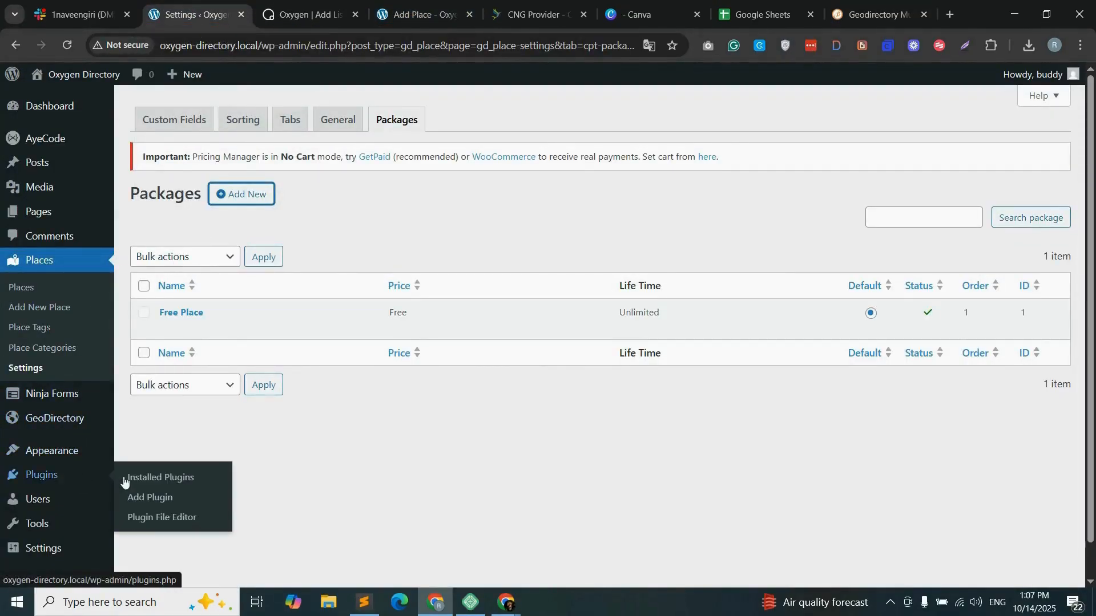
left_click(153, 500)
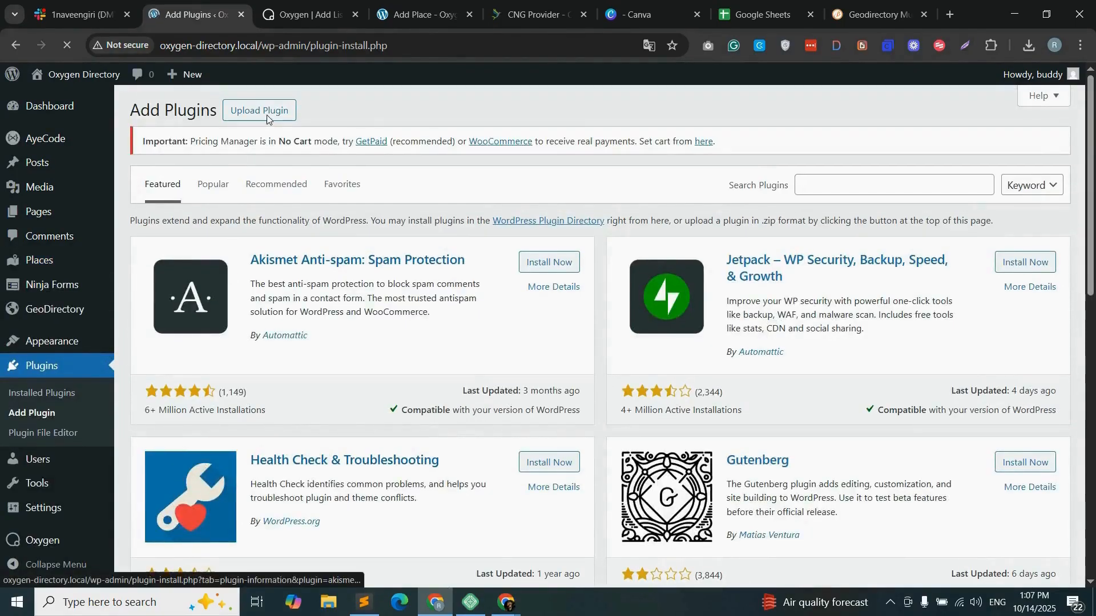
left_click(266, 117)
- Upload gd-stepwise-form-premium-latest from the GeoDirectoryStepForm-PricingManager folder in Downloads, then install and activate the plugin
left_click(509, 283)
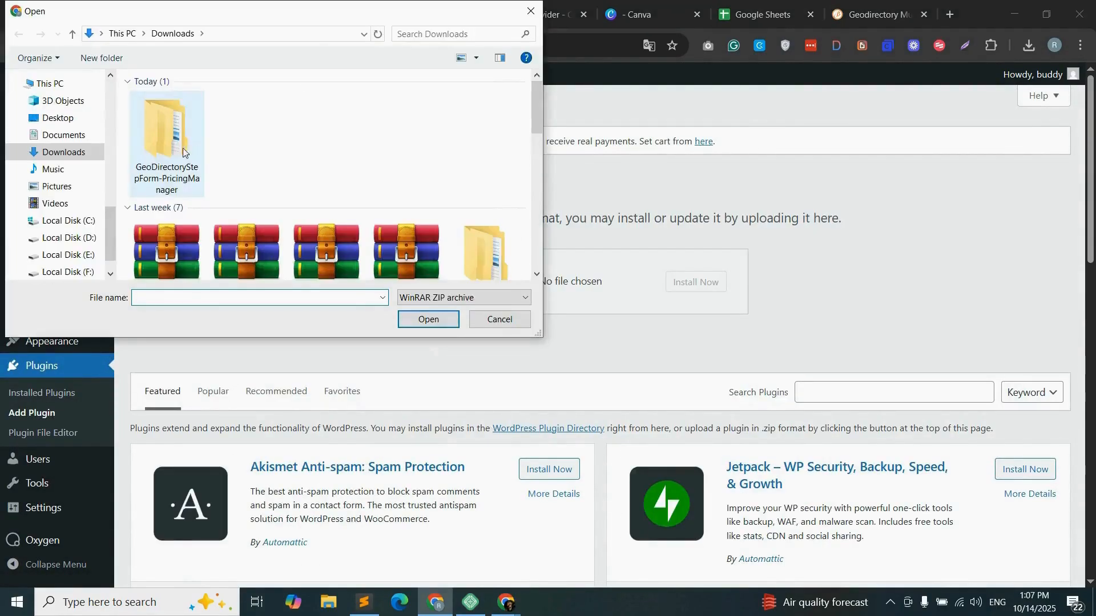
double_click(168, 150)
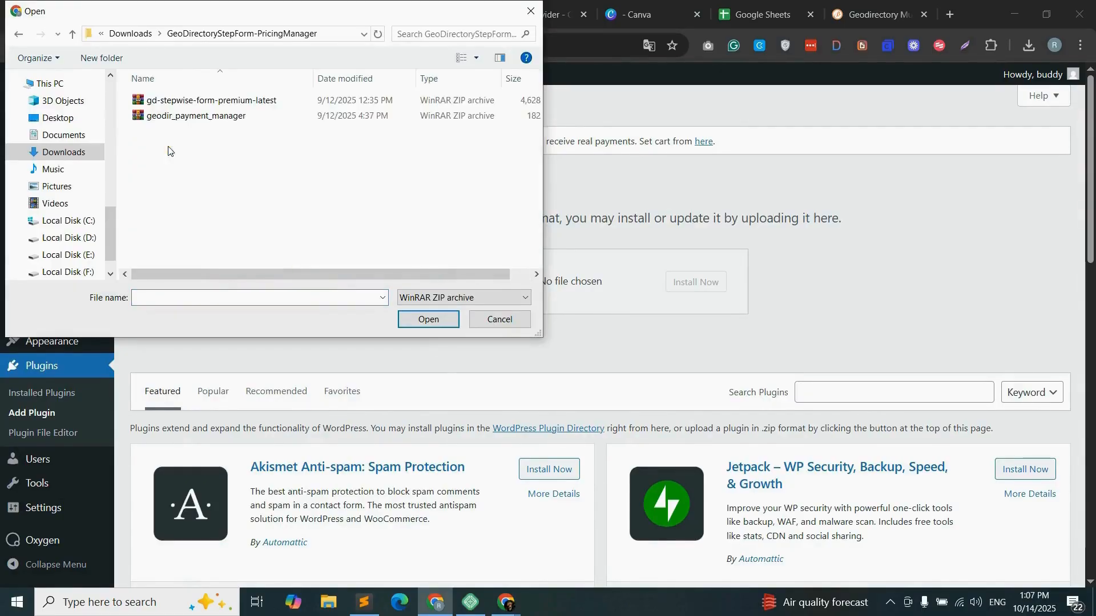
left_click(260, 101)
left_click(451, 320)
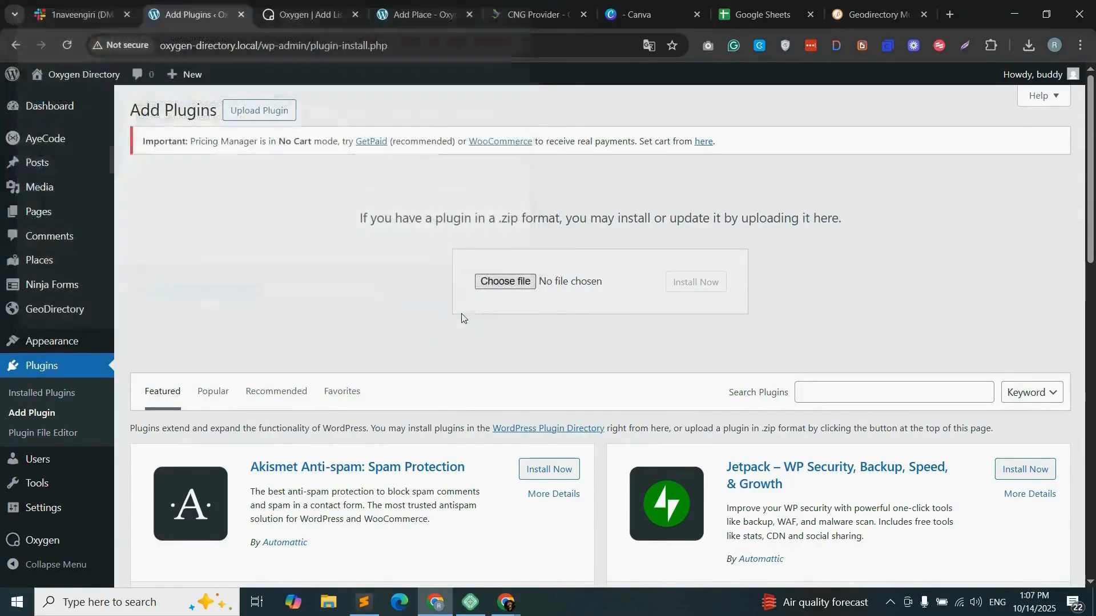
left_click(700, 283)
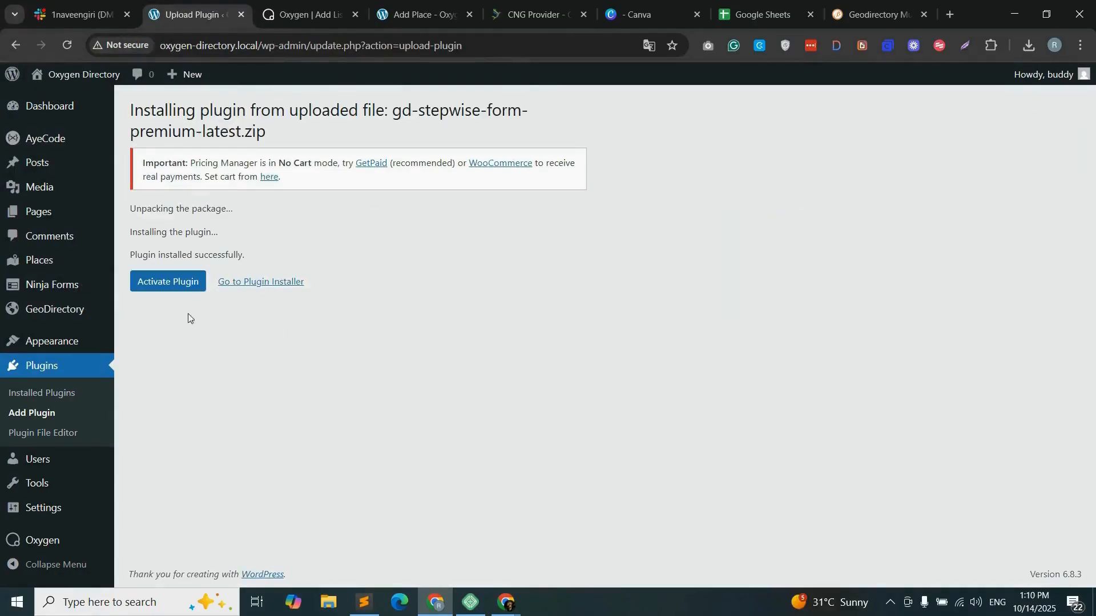
left_click(171, 287)
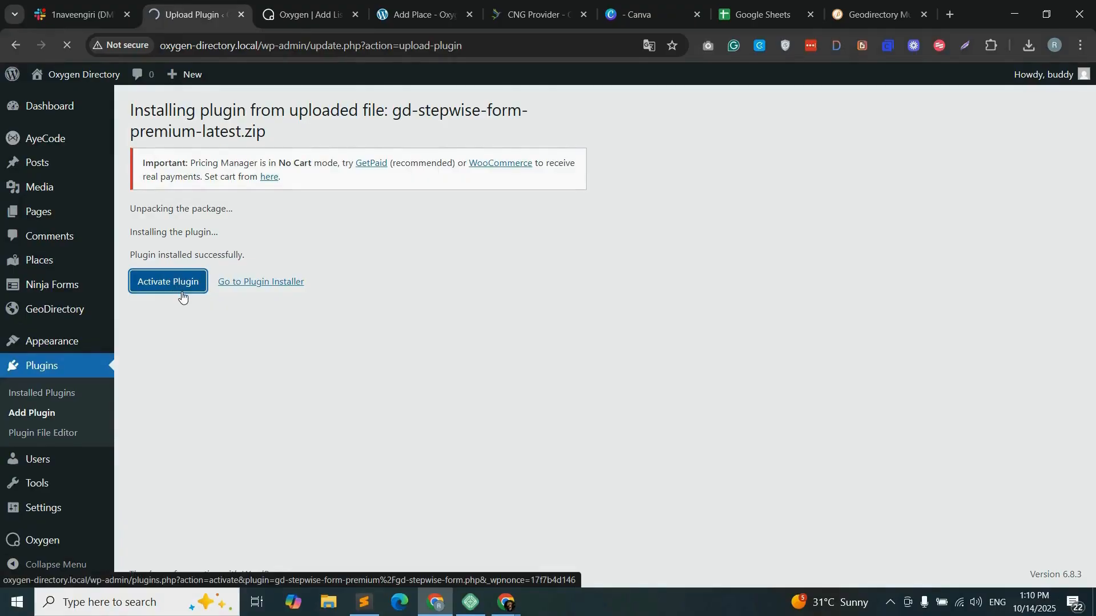
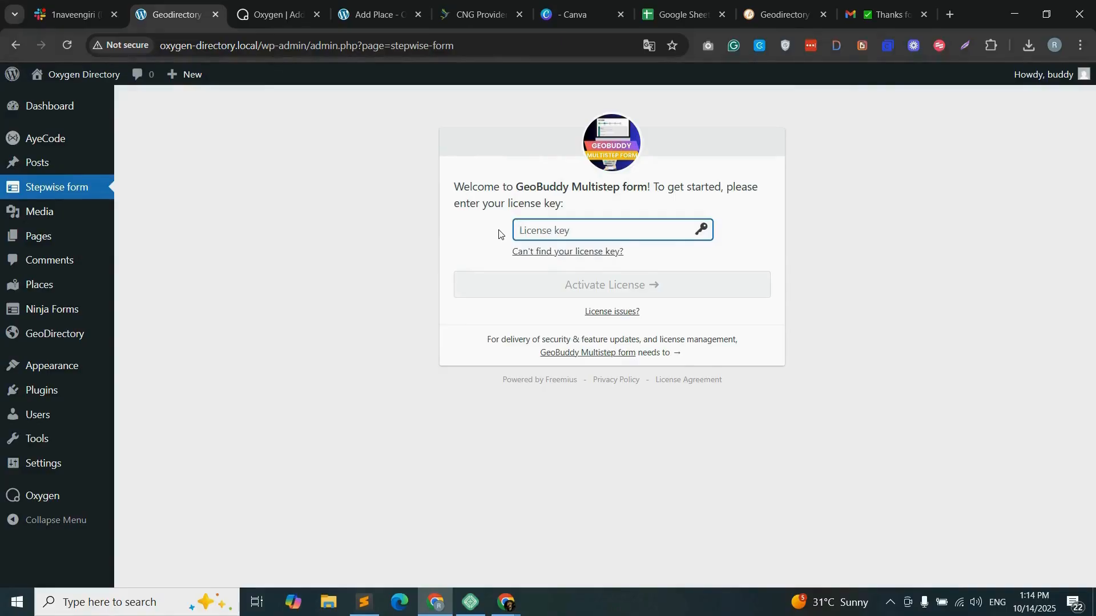
- Paste the licence key for the GeoBuddy Multistep form plugin and activate the licence
right_click(541, 230)
left_click(592, 388)
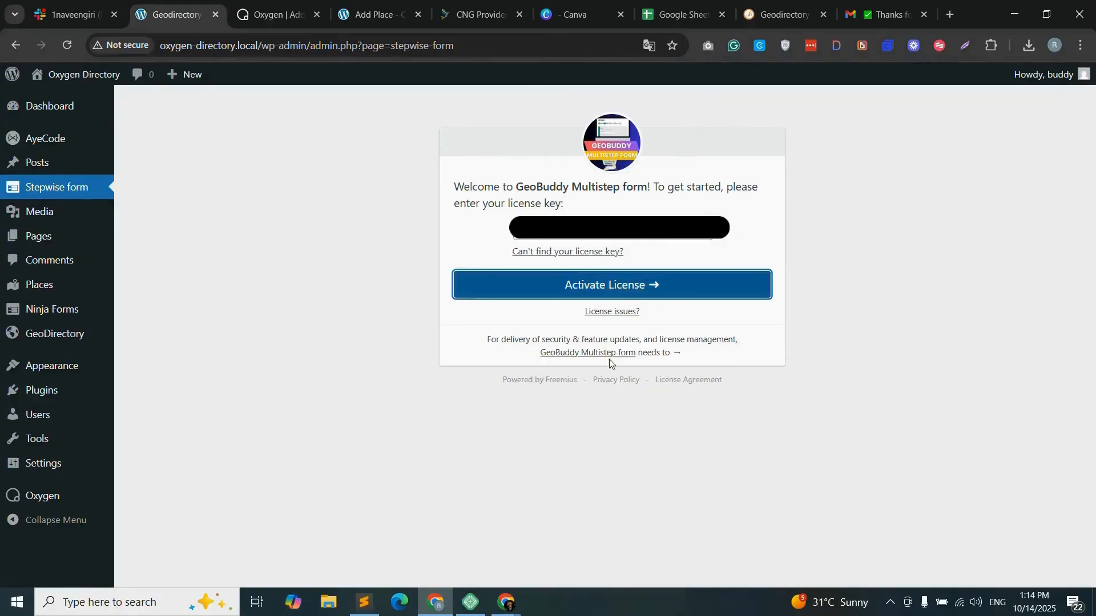
left_click(635, 289)
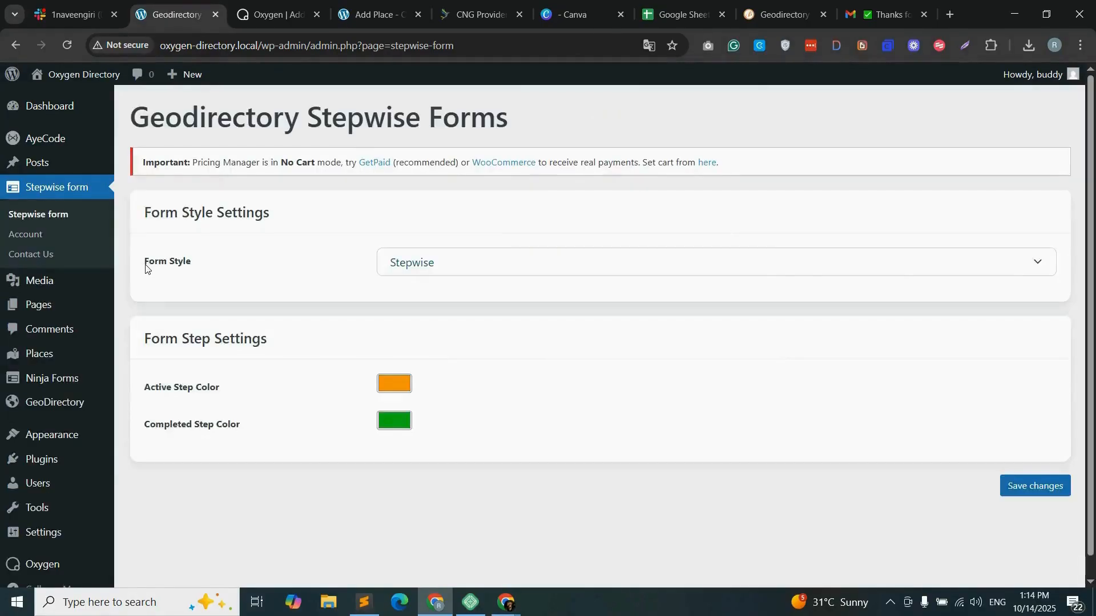
- Examine the available form styles and the step colour settings for Geodirectory Stepwise Forms
left_click(485, 268)
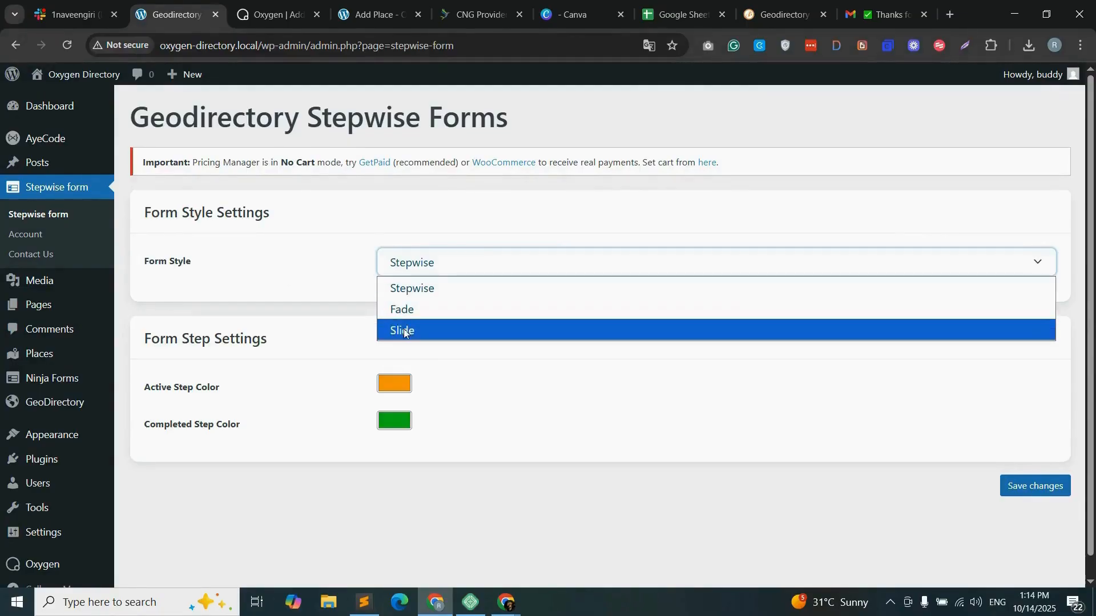
left_click(358, 268)
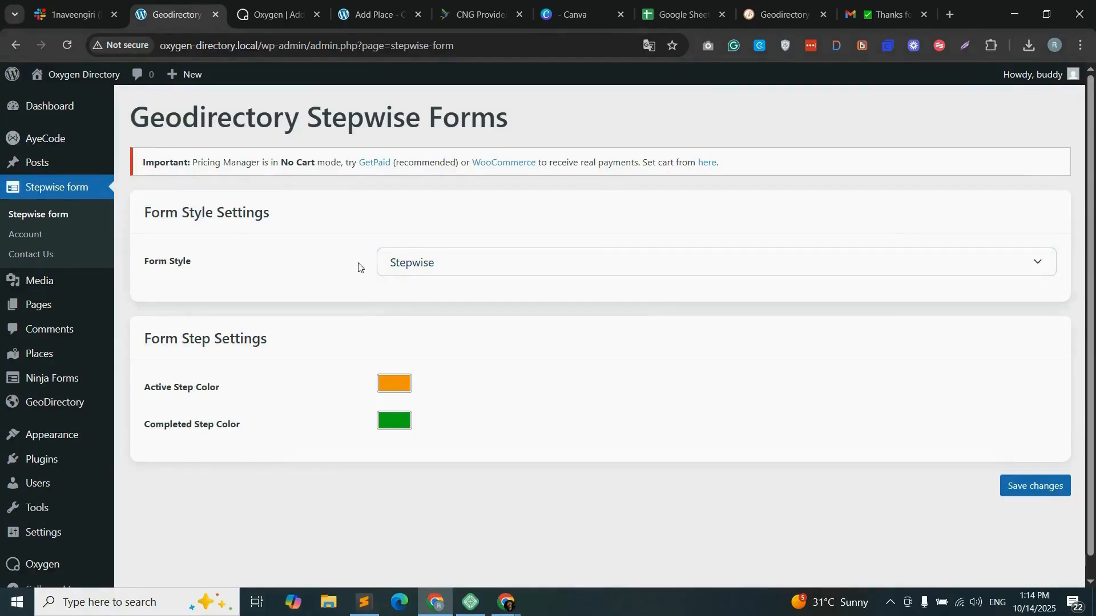
left_click_drag(145, 342, 266, 341)
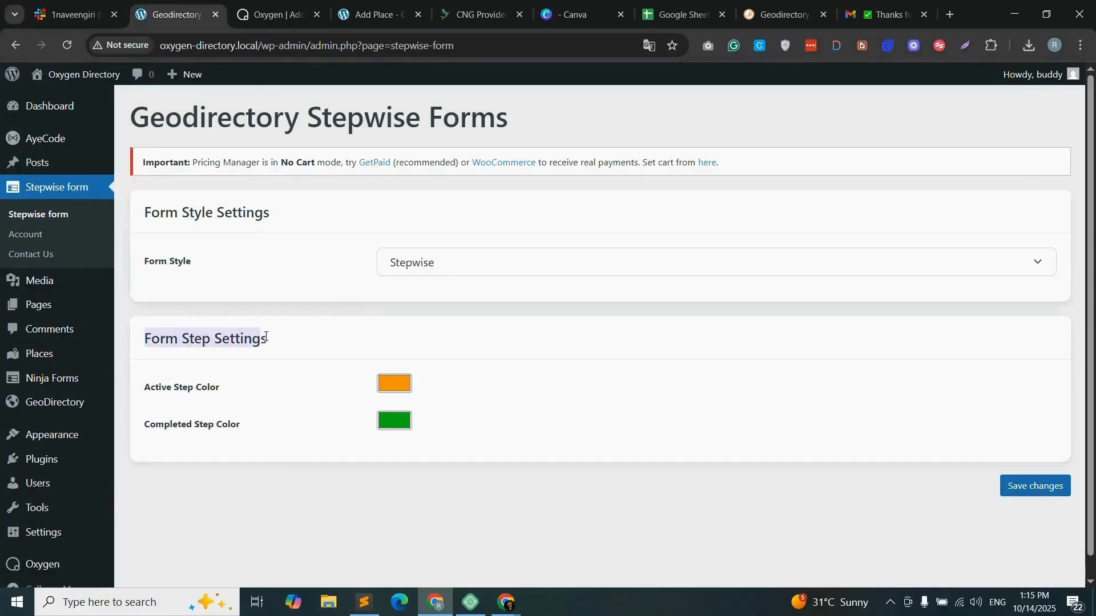
left_click(286, 344)
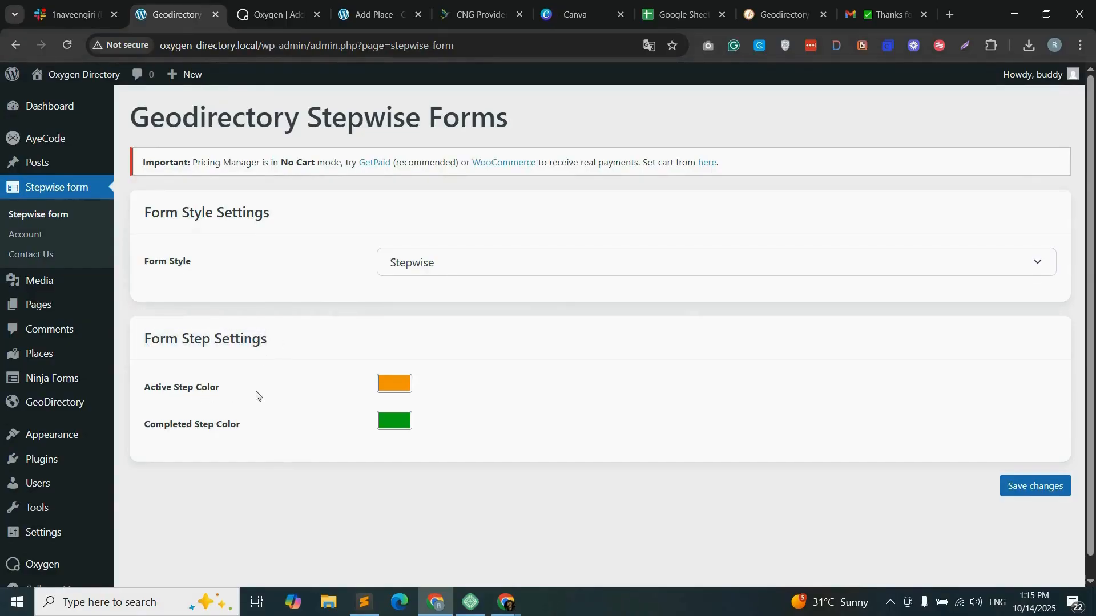
- Set the active step colour to a darker orange and the completed step colour to purple (RGB 165, 15, 235), saving the changes
left_click(397, 389)
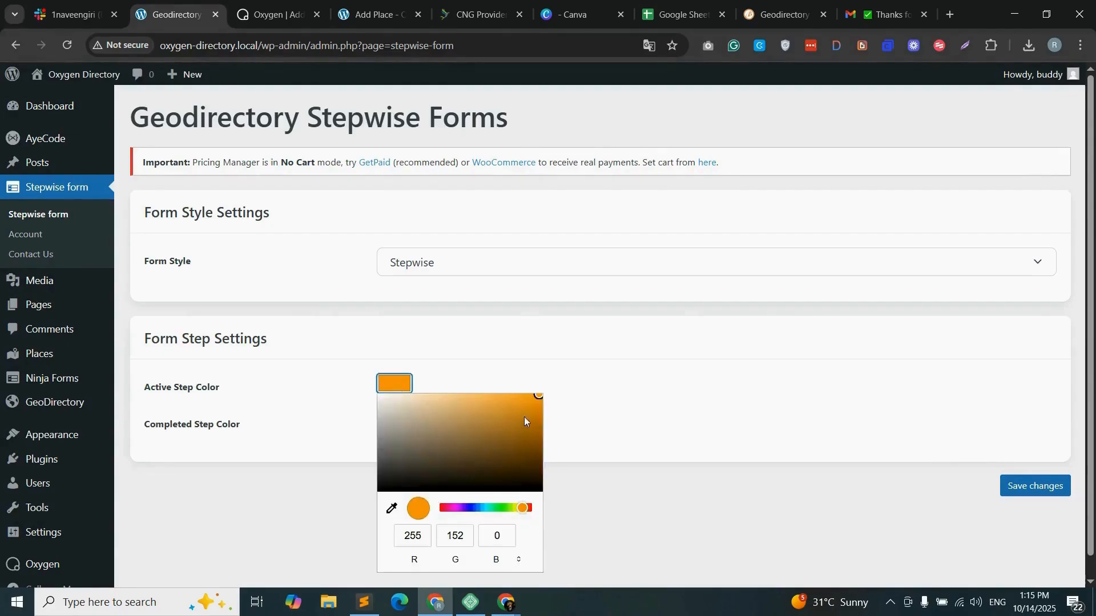
mouse_move(538, 406)
left_mouse_down()
mouse_move(473, 423)
mouse_move(487, 457)
mouse_move(532, 404)
left_mouse_up()
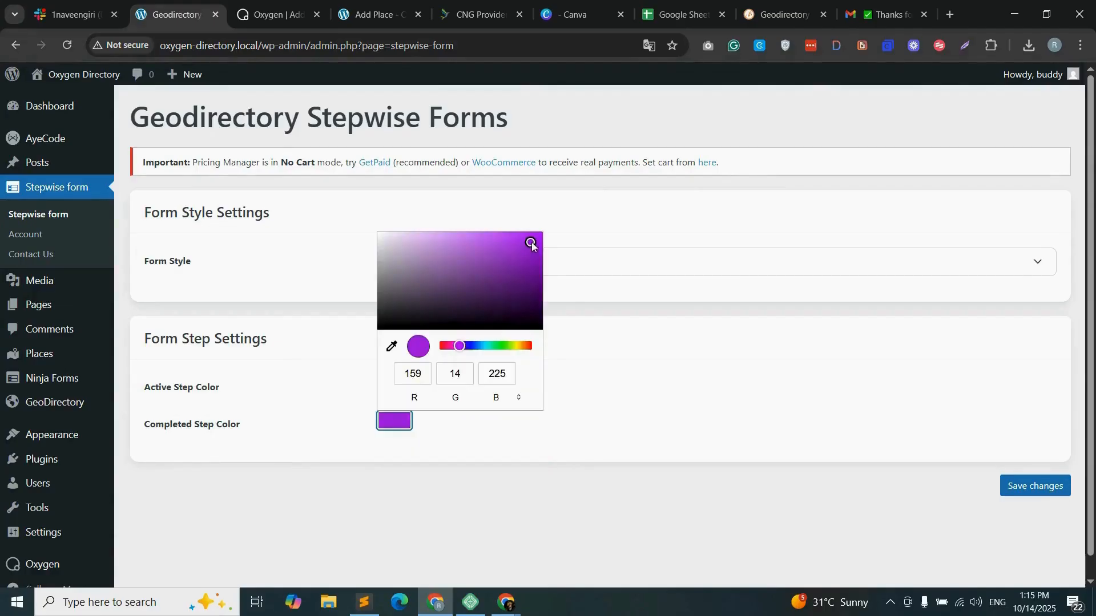
left_click_drag(531, 244, 532, 242)
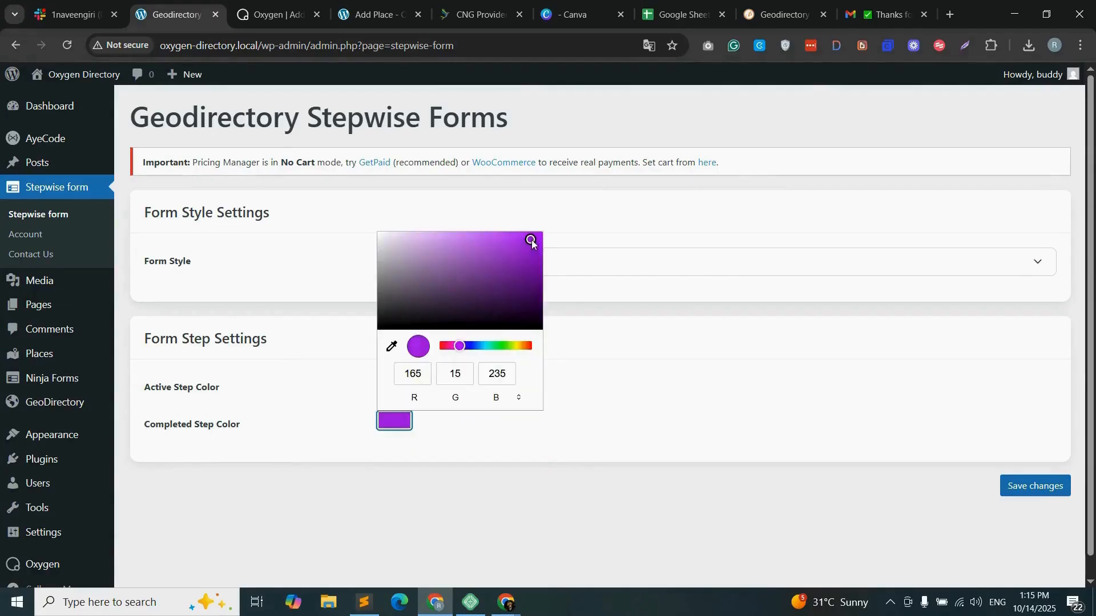
left_click(573, 382)
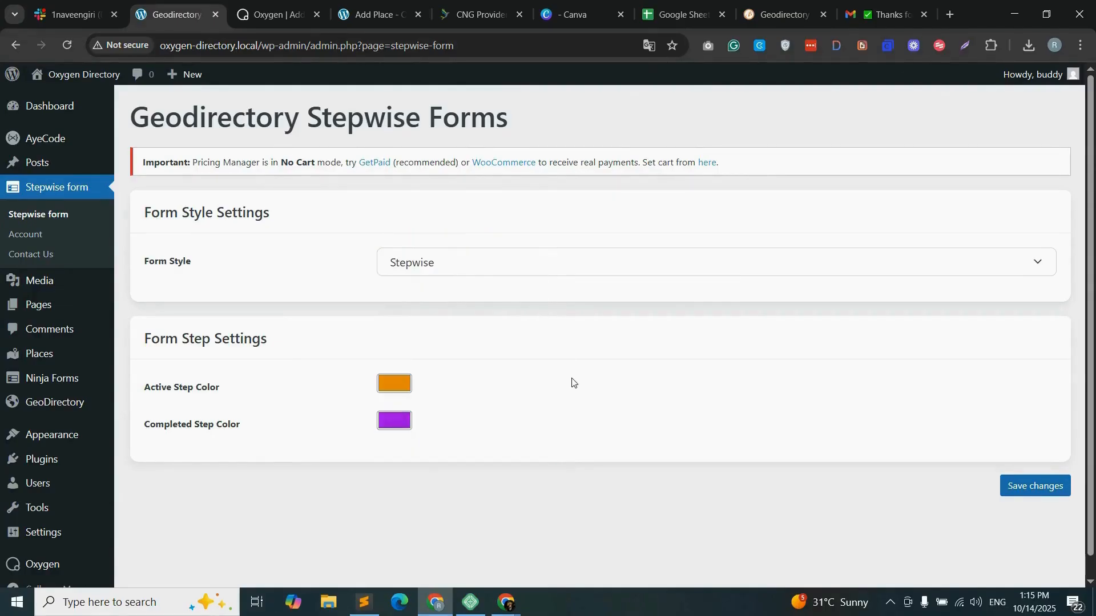
left_click(1044, 487)
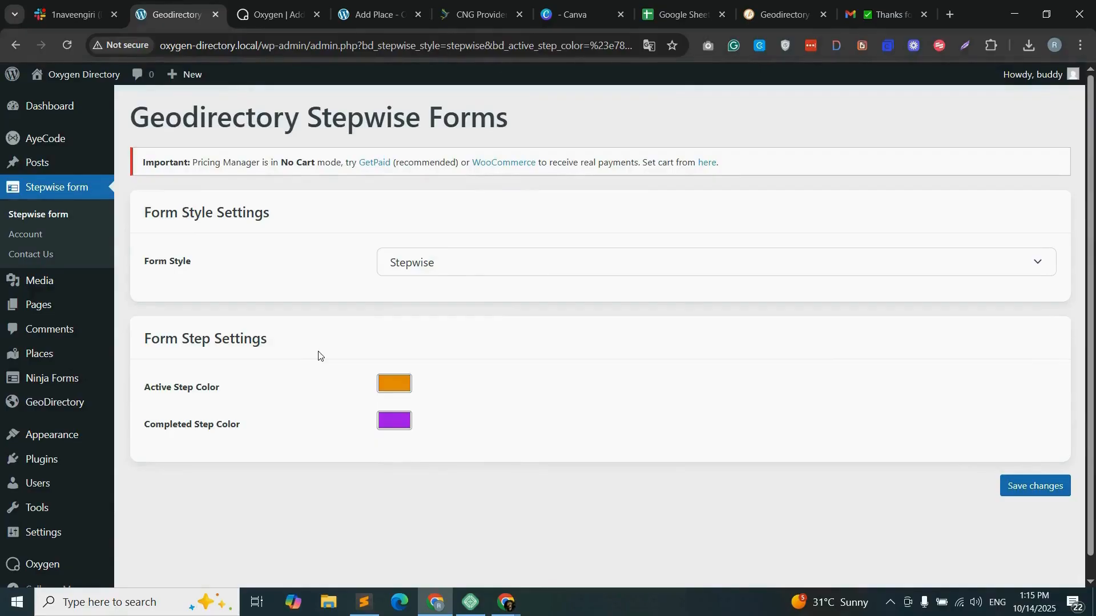
- Open the custom field settings for Places and compare the Add listing form's fields with the live Add Place page
mouse_move(54, 356)
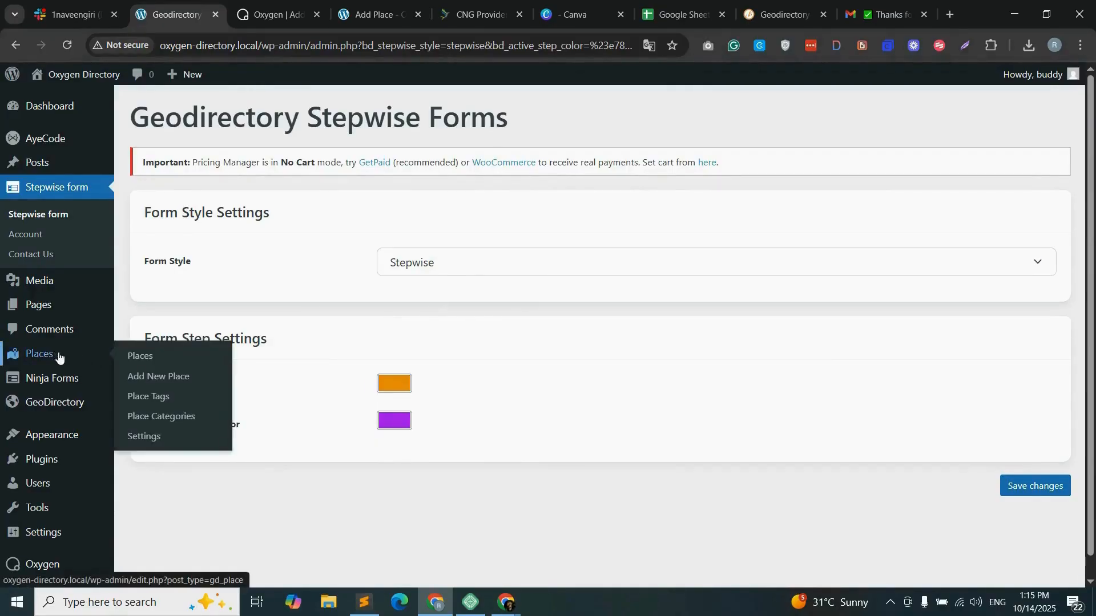
left_click(152, 438)
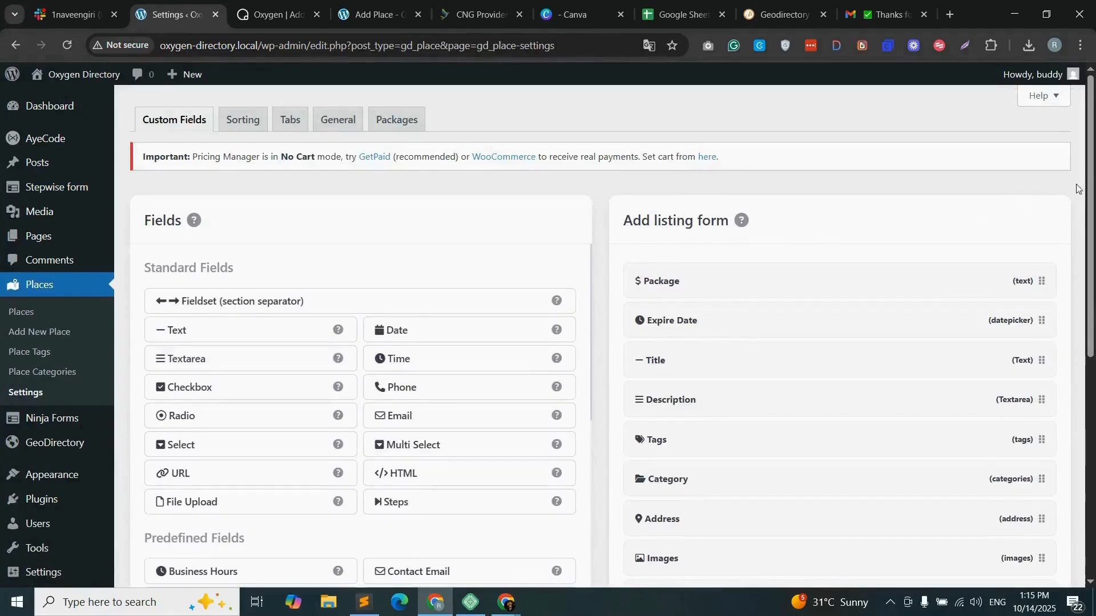
scroll(756, 194, "down", 2)
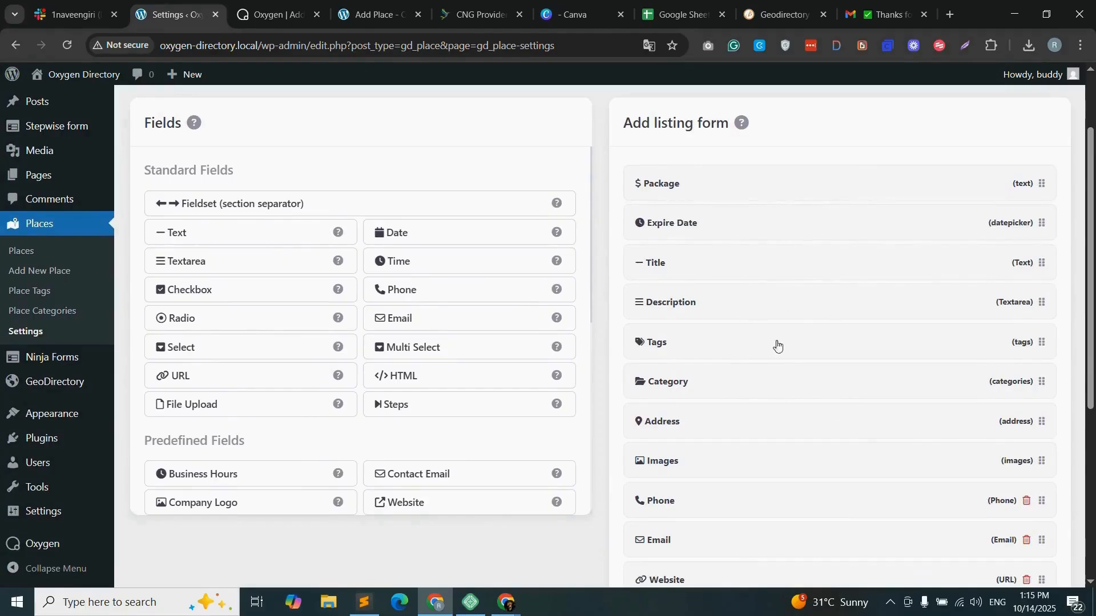
mouse_move(1091, 452)
left_mouse_down()
mouse_move(1090, 478)
mouse_move(1091, 444)
left_mouse_up()
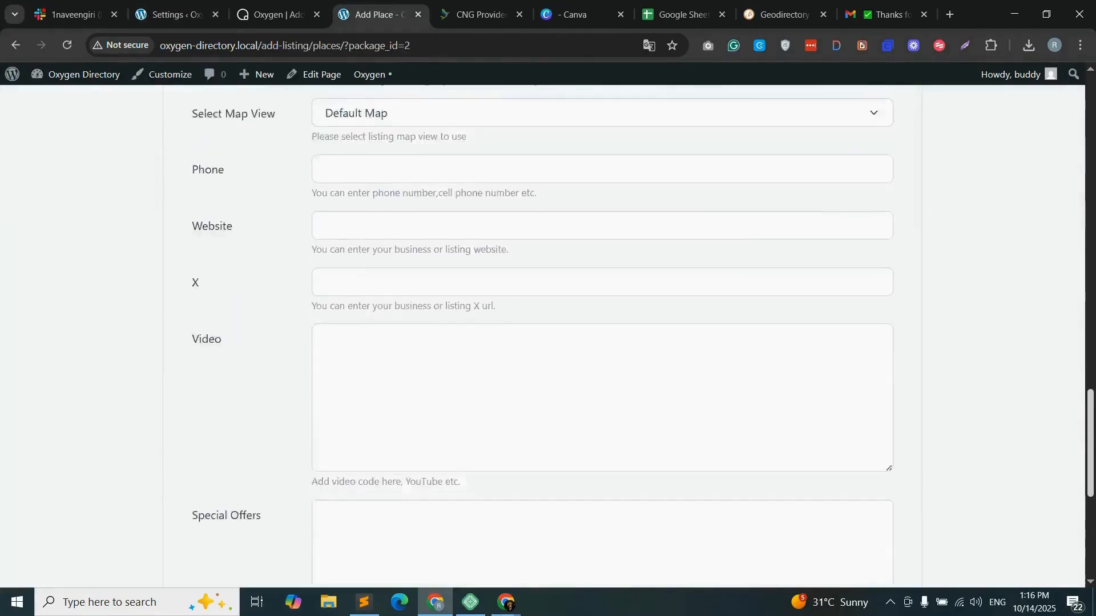
scroll(838, 151, "up", 20)
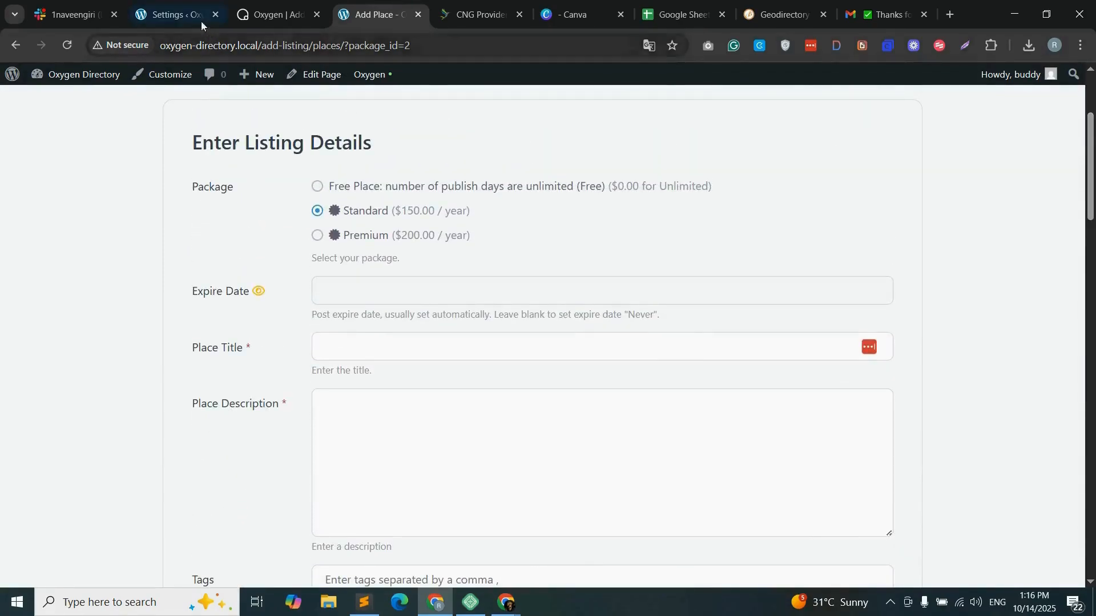
left_click(183, 15)
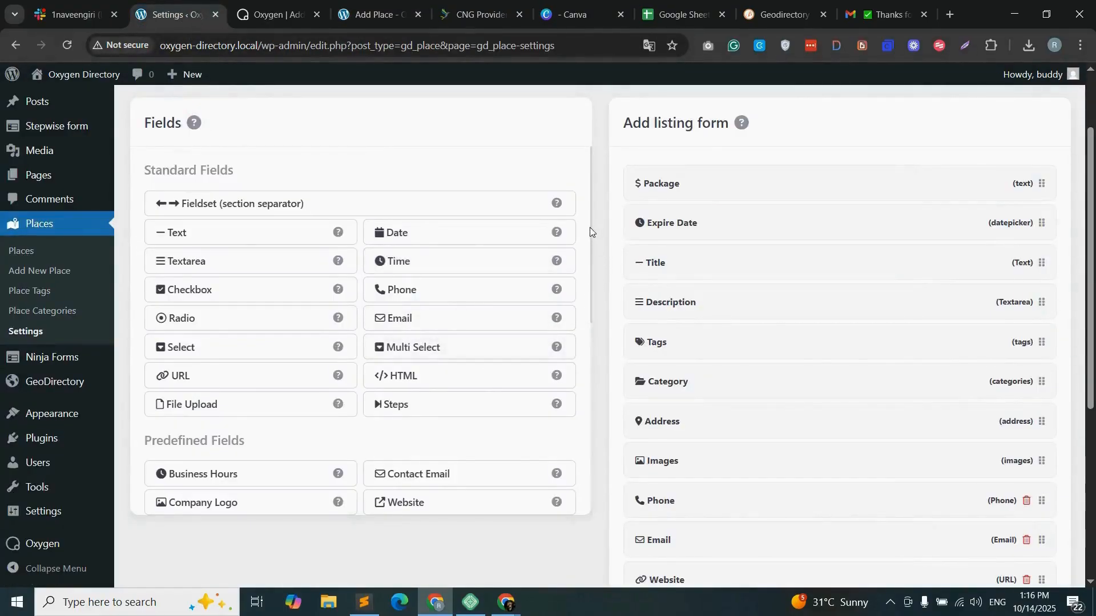
- Add a Steps field labelled Basic and place it first in the Add listing form, above Package
left_click_drag(590, 227, 590, 265)
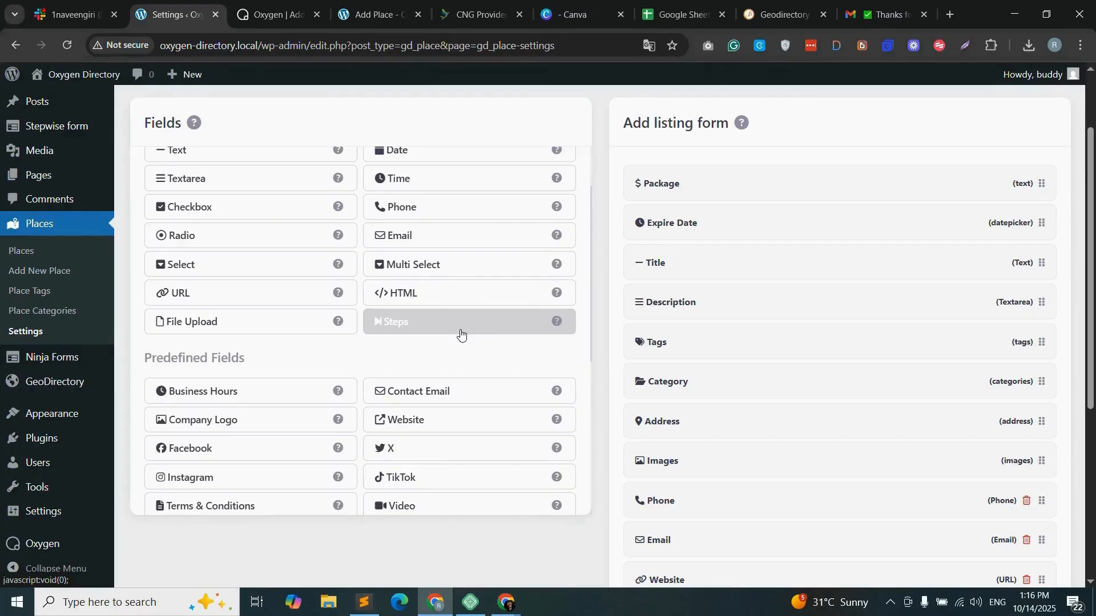
left_click(495, 324)
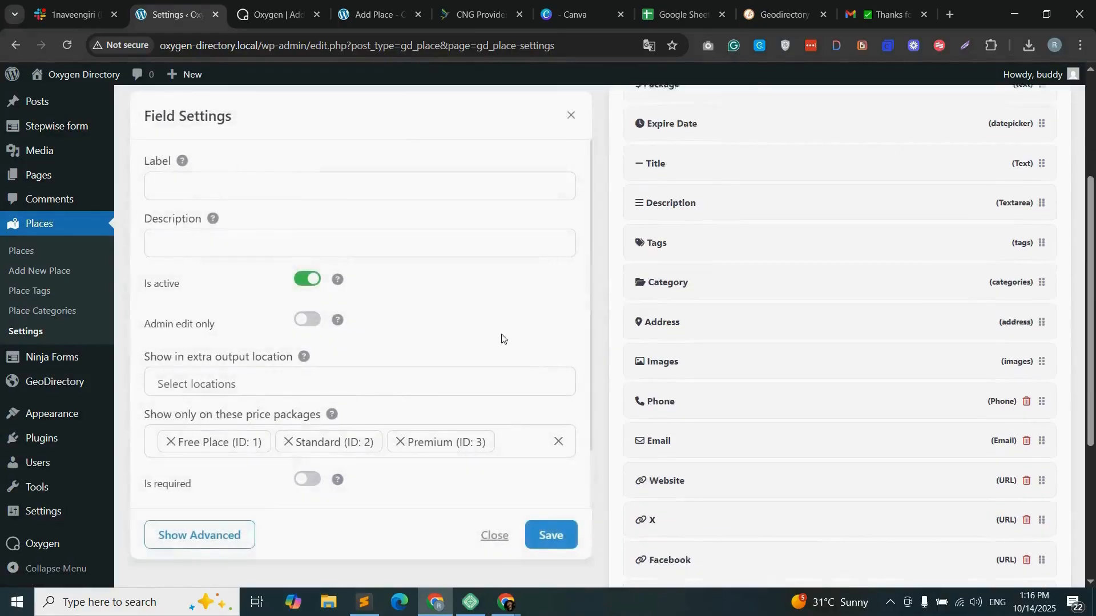
left_click(192, 157)
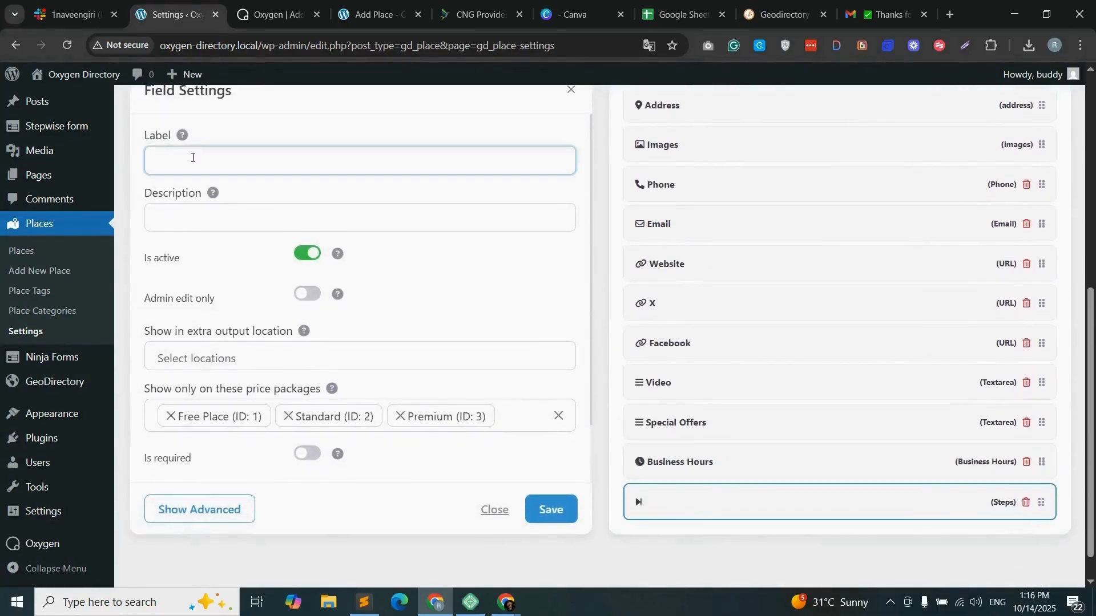
left_click(549, 511)
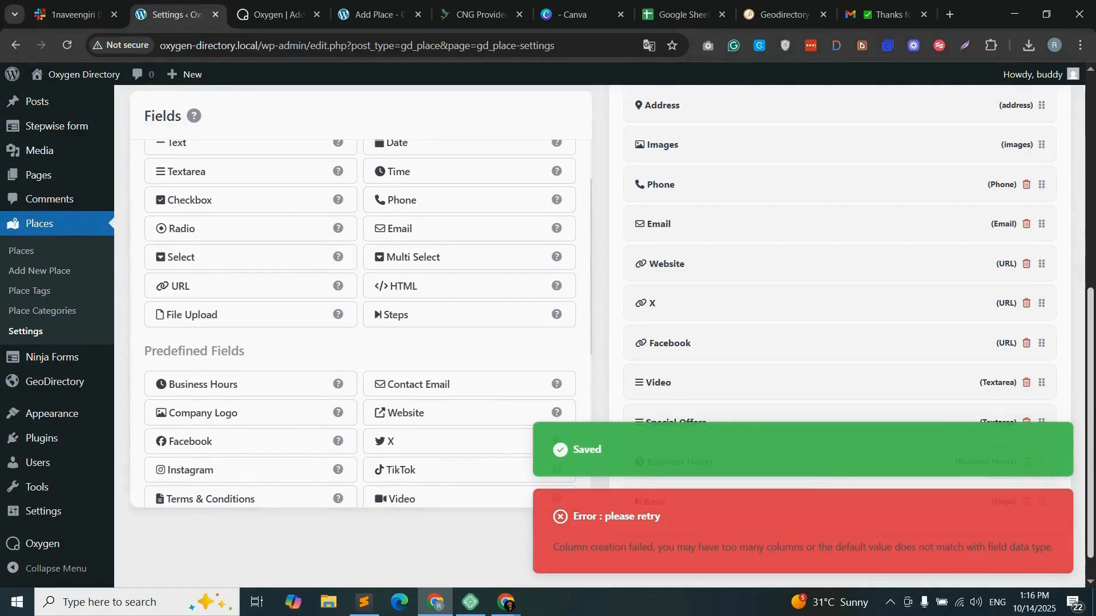
scroll(1085, 476, "up", 6)
mouse_move(1042, 177)
left_mouse_down()
mouse_move(1050, 158)
mouse_move(1044, 174)
left_mouse_up()
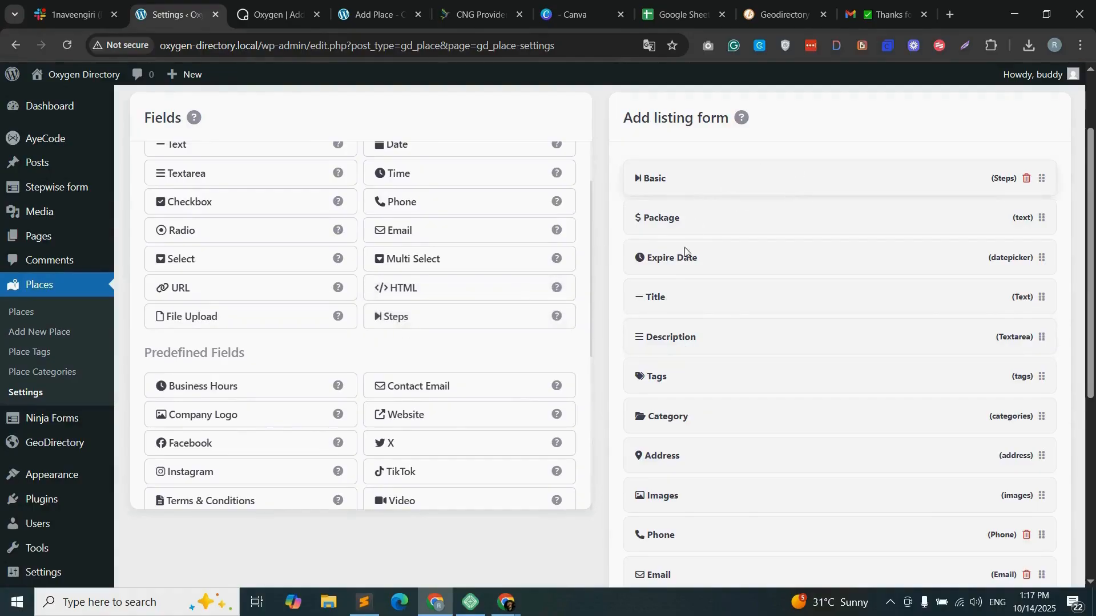
- Add a Steps field labelled Listing Details and place it first in the Add listing form, above Basic
left_click(464, 328)
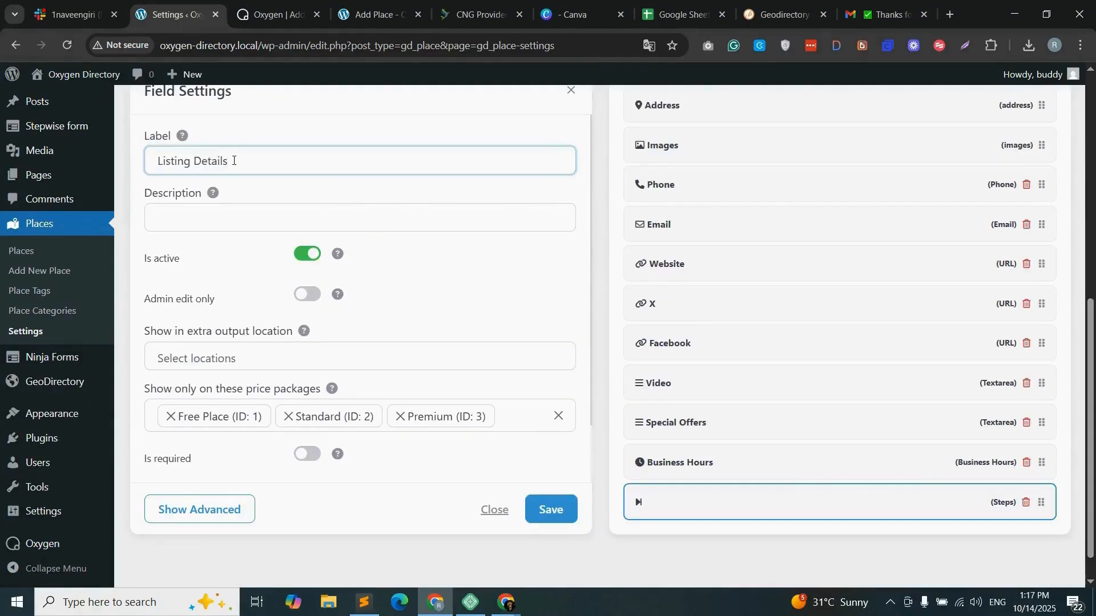
type("Details")
left_click(555, 507)
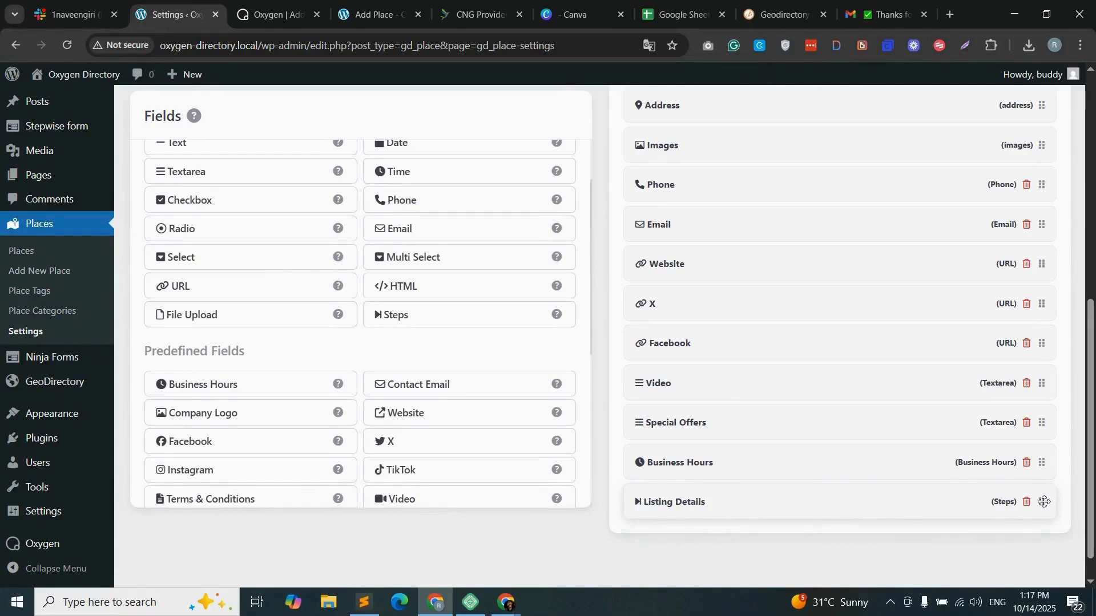
left_click_drag(1044, 502, 783, 237)
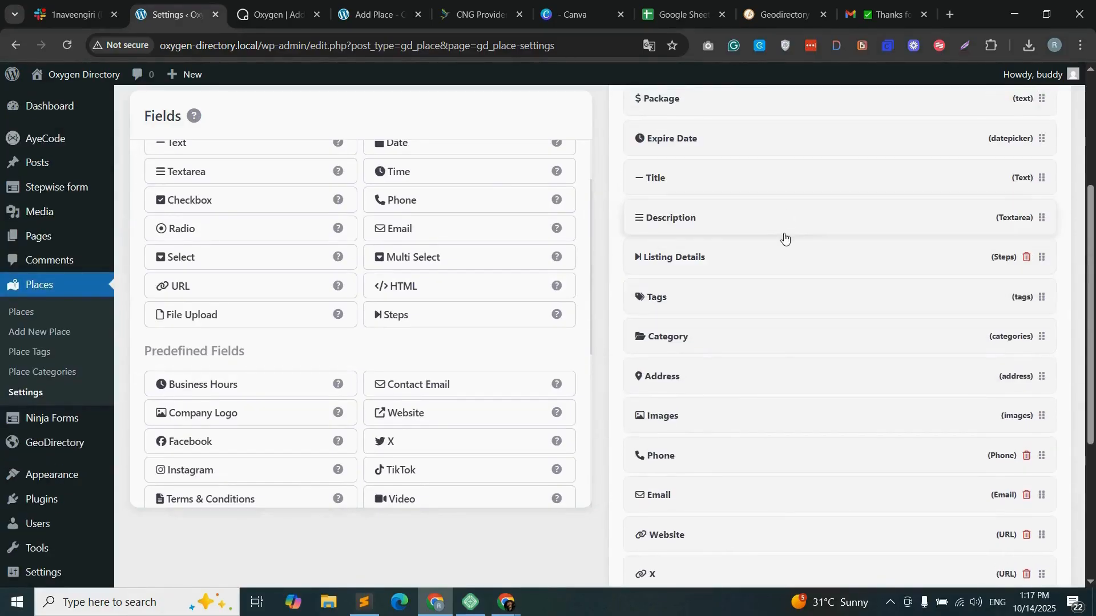
scroll(737, 225, "up", 1)
scroll(737, 224, "up", 1)
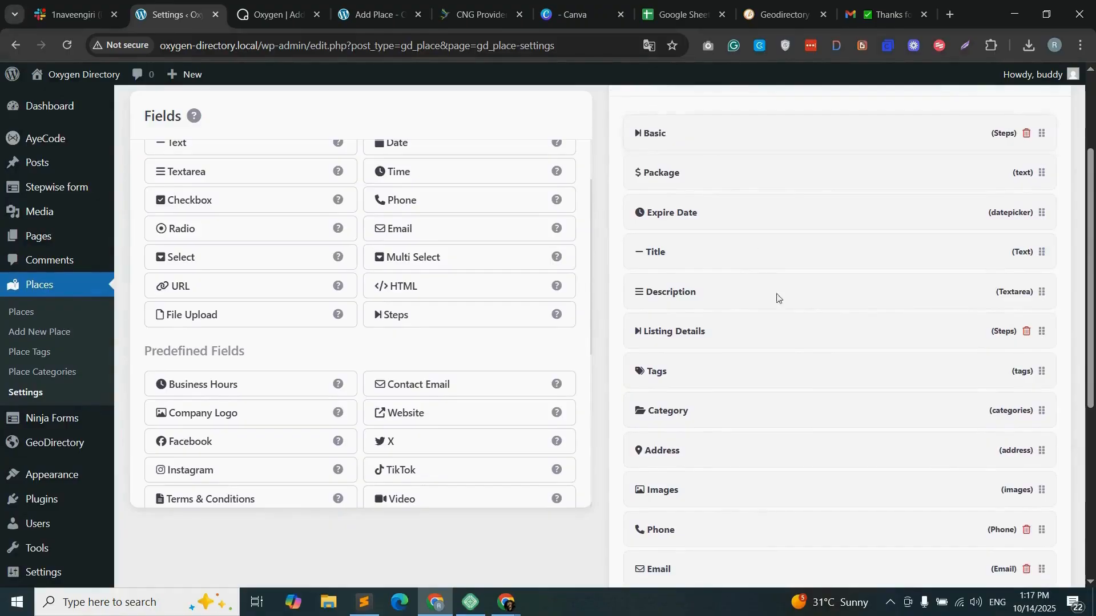
left_click_drag(1042, 331, 1039, 133)
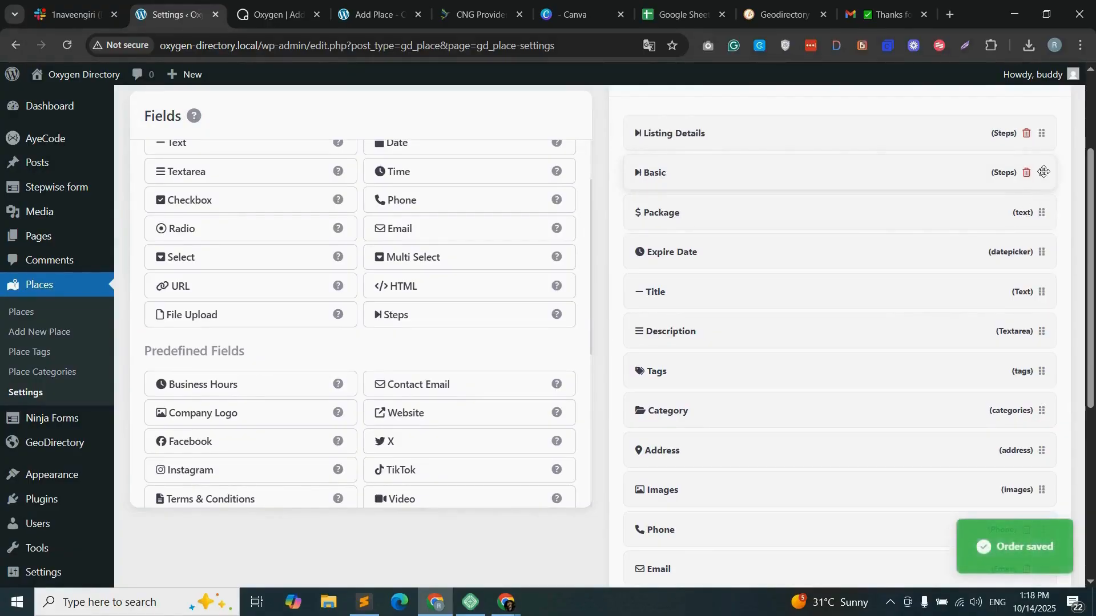
- Move the Basic step between Category and Address and save its label as Listing Inforamtion
left_click_drag(1044, 172, 1041, 409)
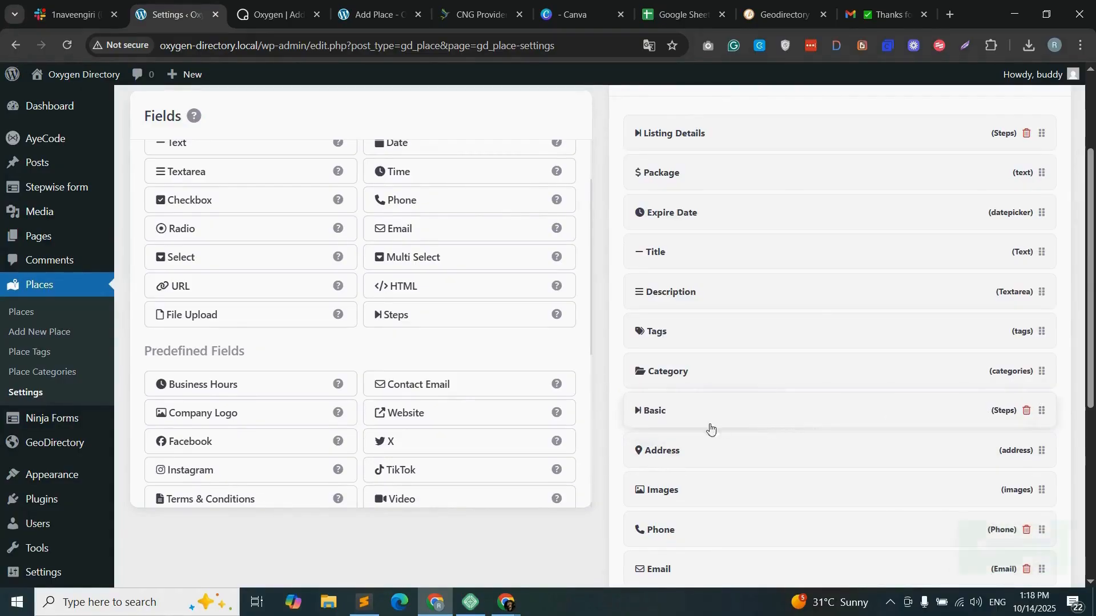
left_click(748, 418)
type("Listing Inforam")
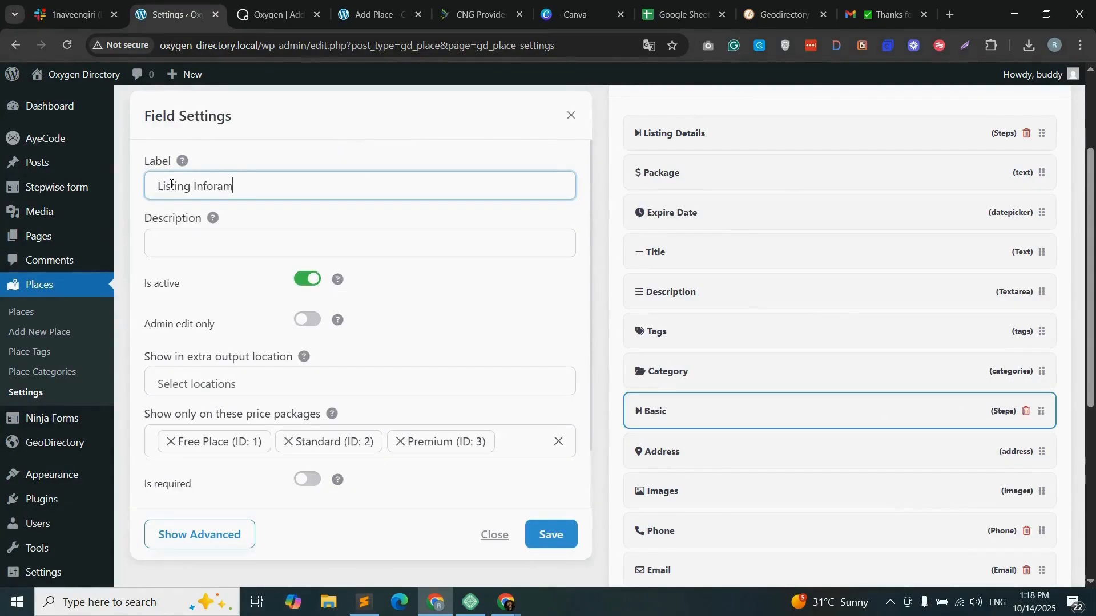
type("tion")
left_click(557, 534)
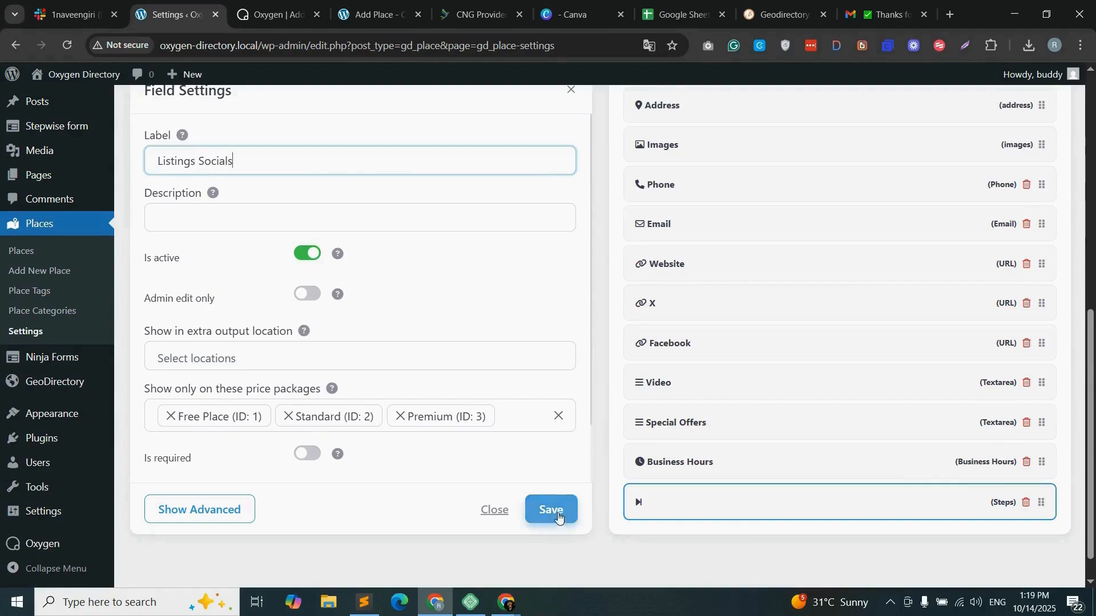
- Save a new Steps field labelled Listings Socials, place it between Email and Website, and reload the settings page
left_click(557, 513)
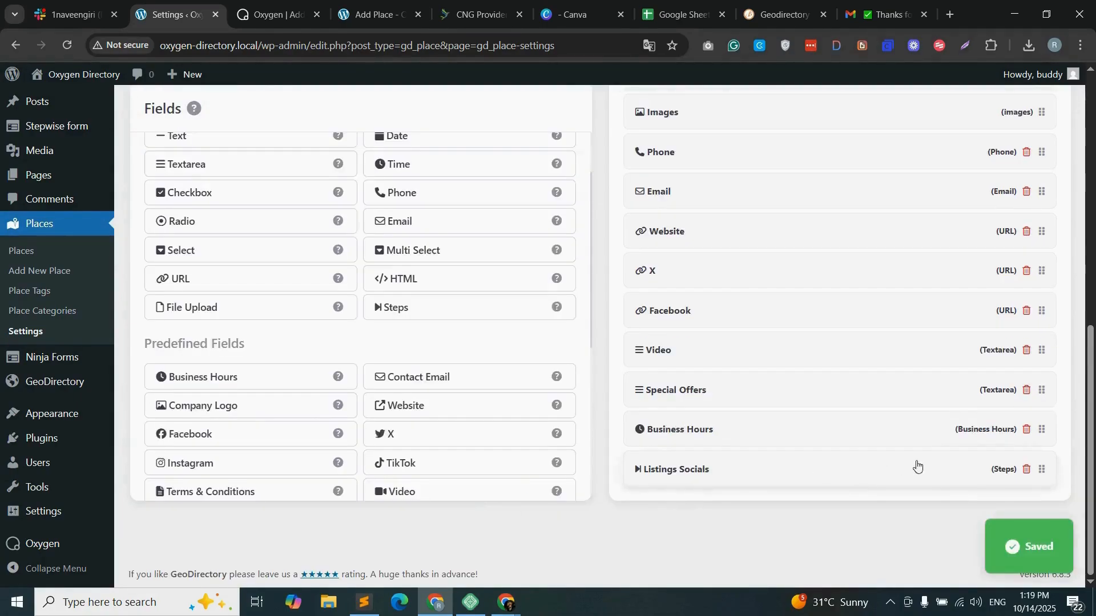
left_click_drag(1042, 469, 1042, 237)
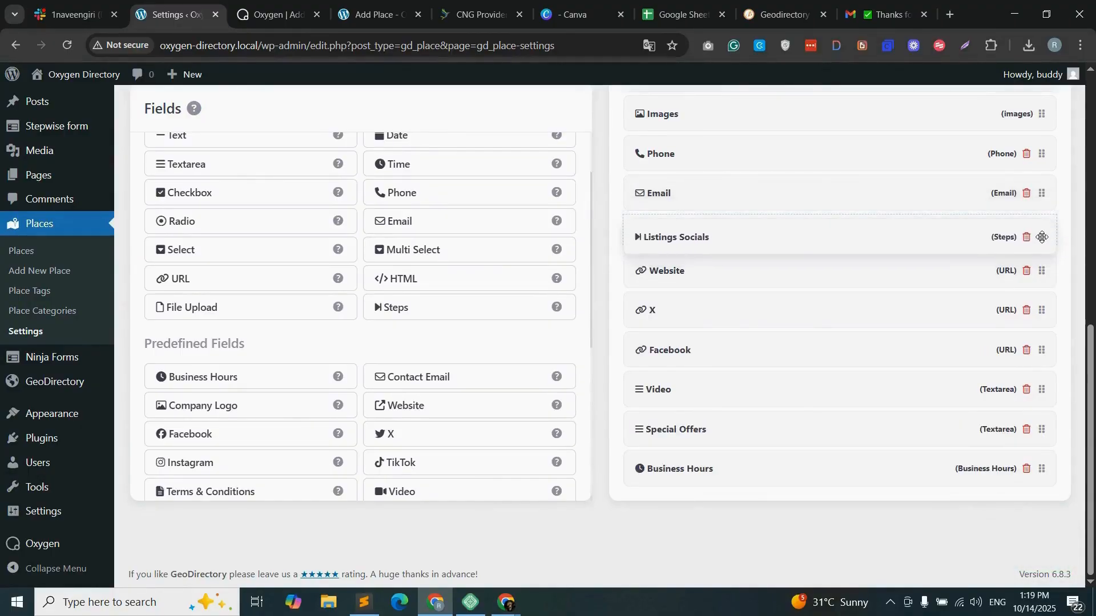
left_click(69, 48)
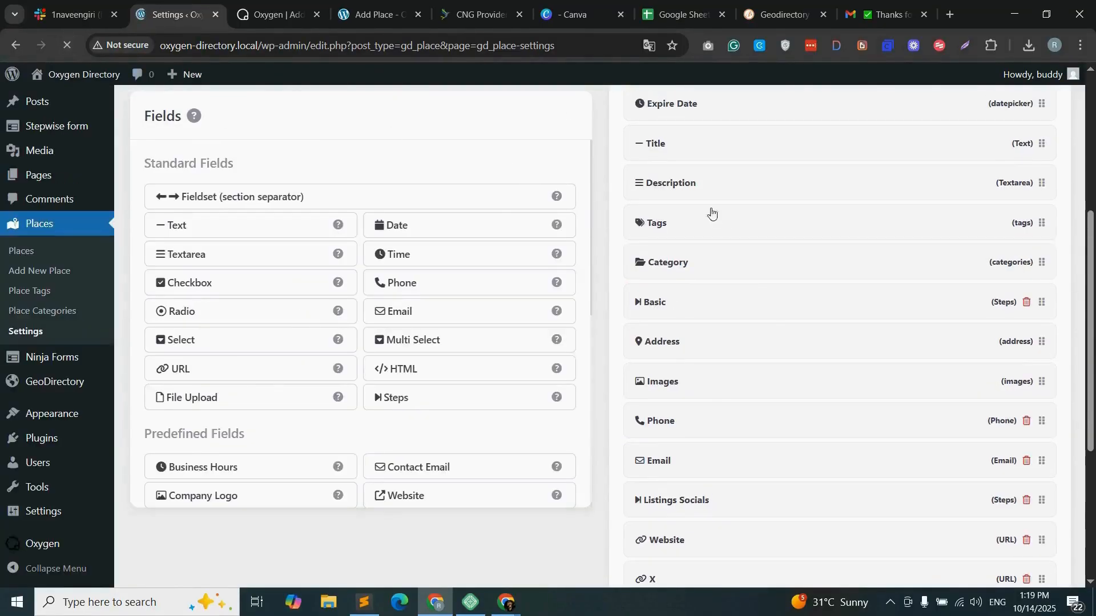
scroll(1078, 303, "down", 2)
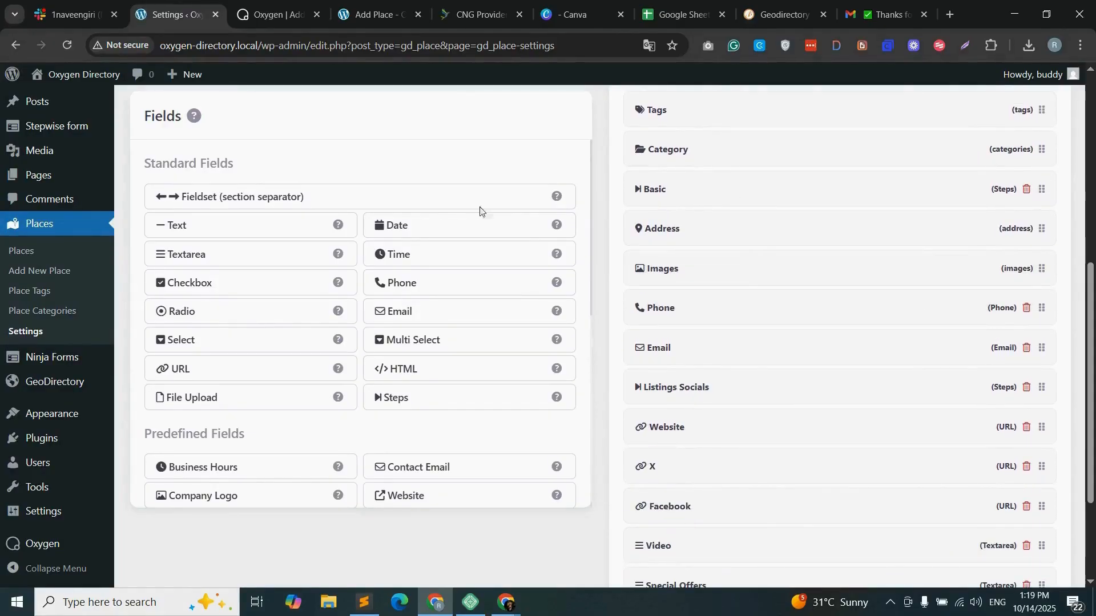
- Move Business Hours directly above the Listings Socials step and save the field settings of the Basic step
left_click(722, 197)
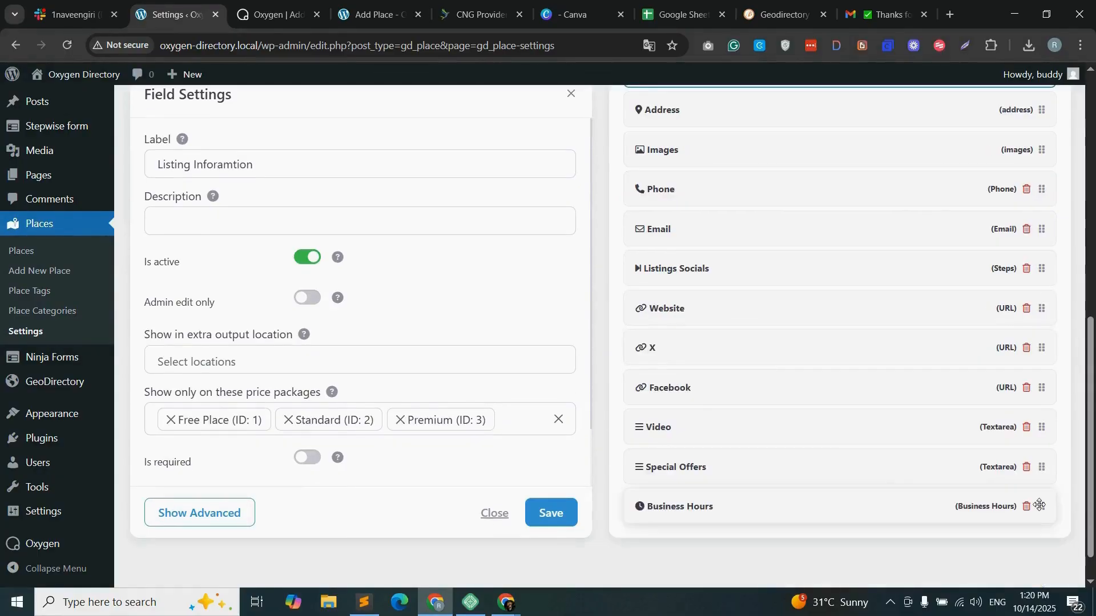
left_click_drag(1041, 505, 1043, 368)
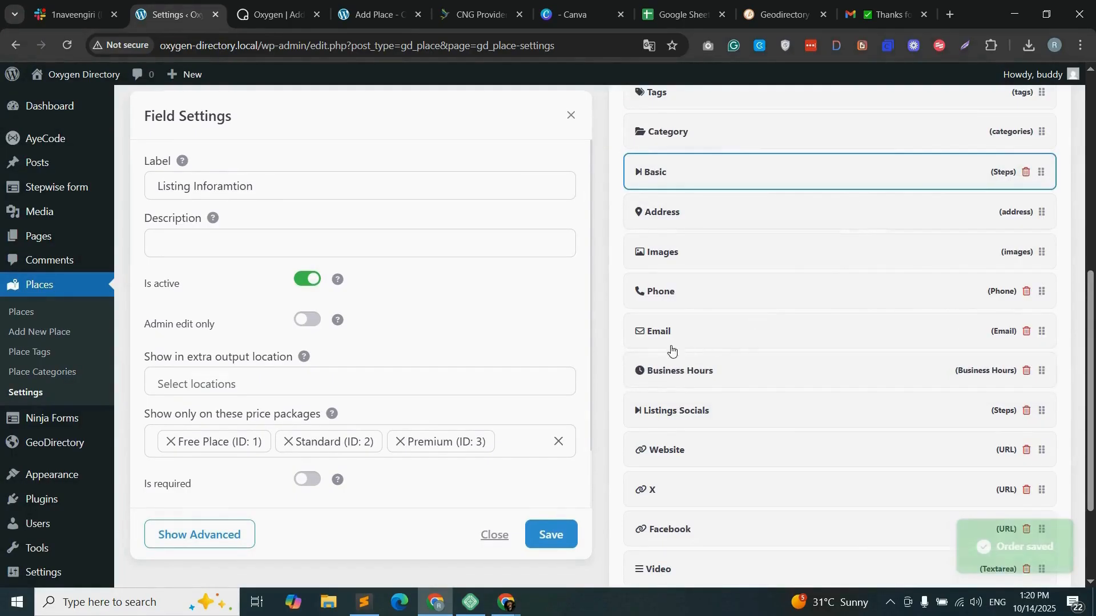
left_click(547, 534)
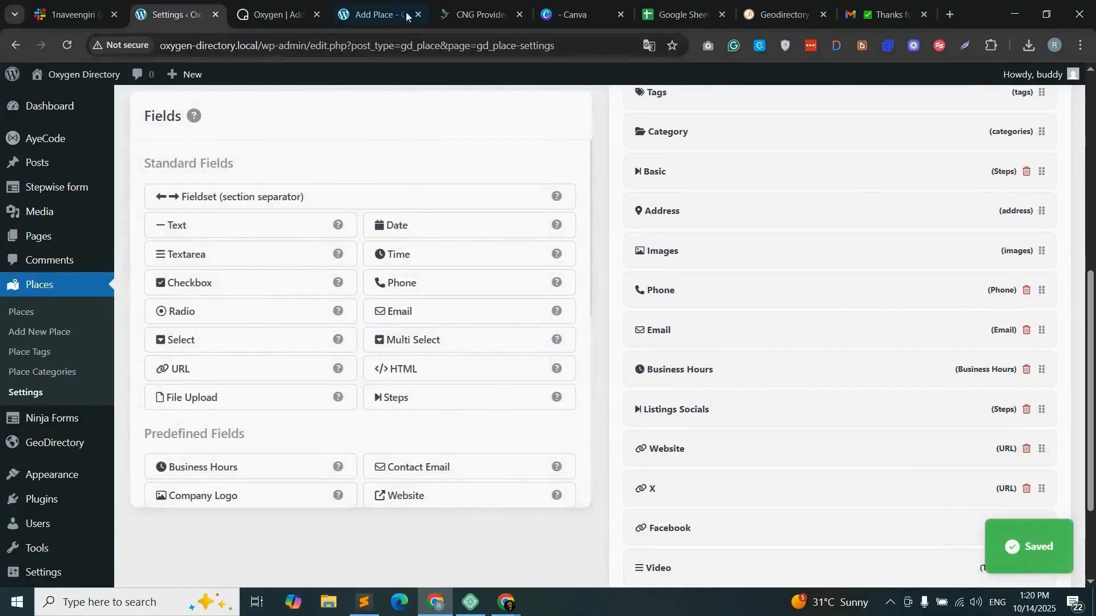
- Reload the live Add Place page and check the labels in the form's step indicator
left_click(377, 14)
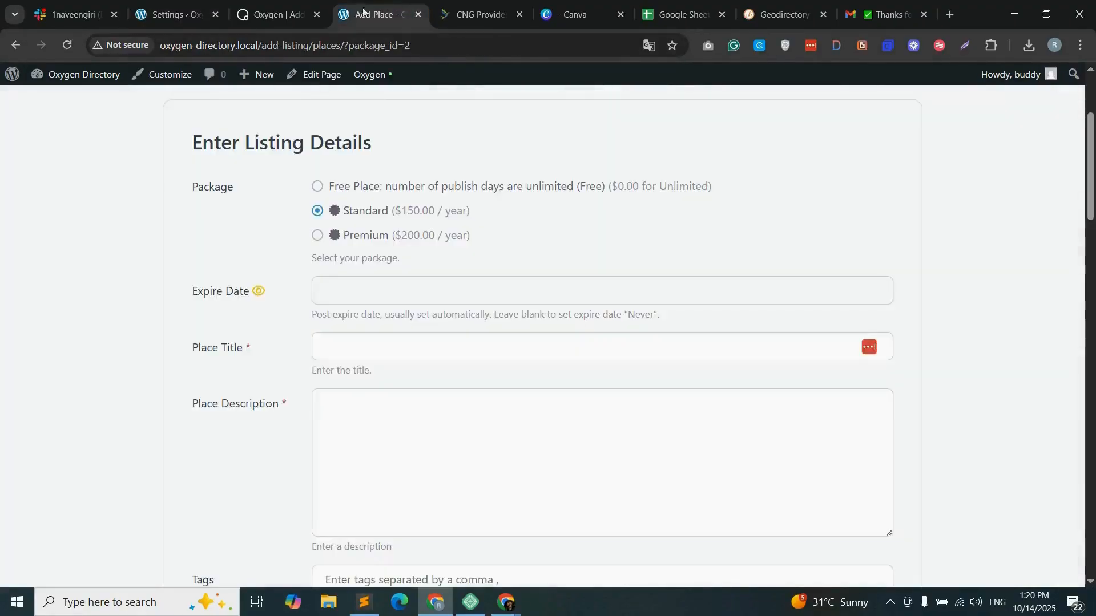
left_click(67, 45)
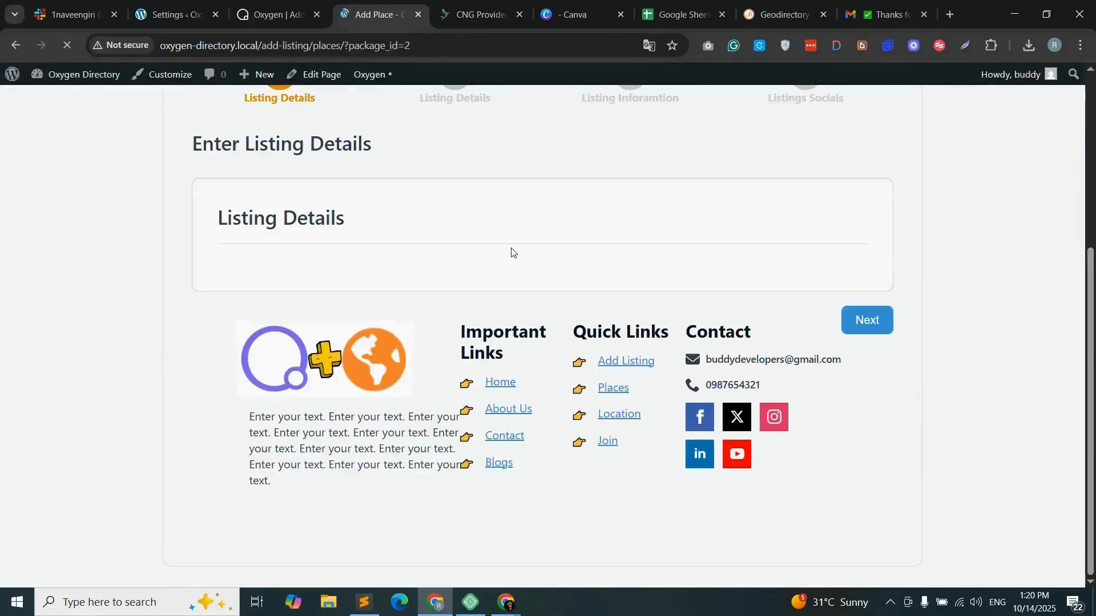
left_click_drag(1094, 316, 1094, 249)
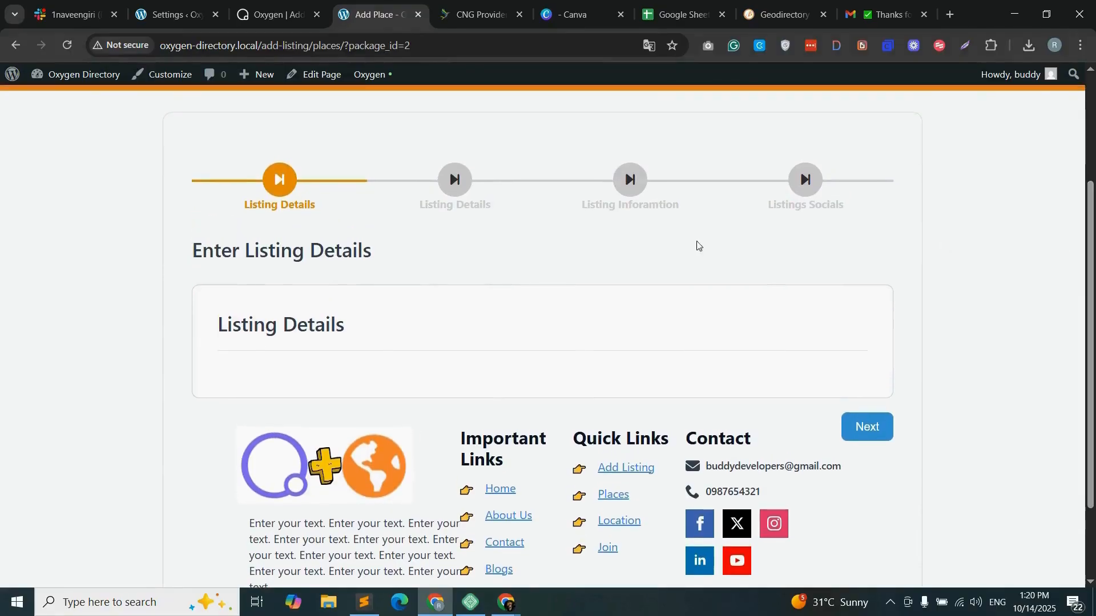
double_click(240, 211)
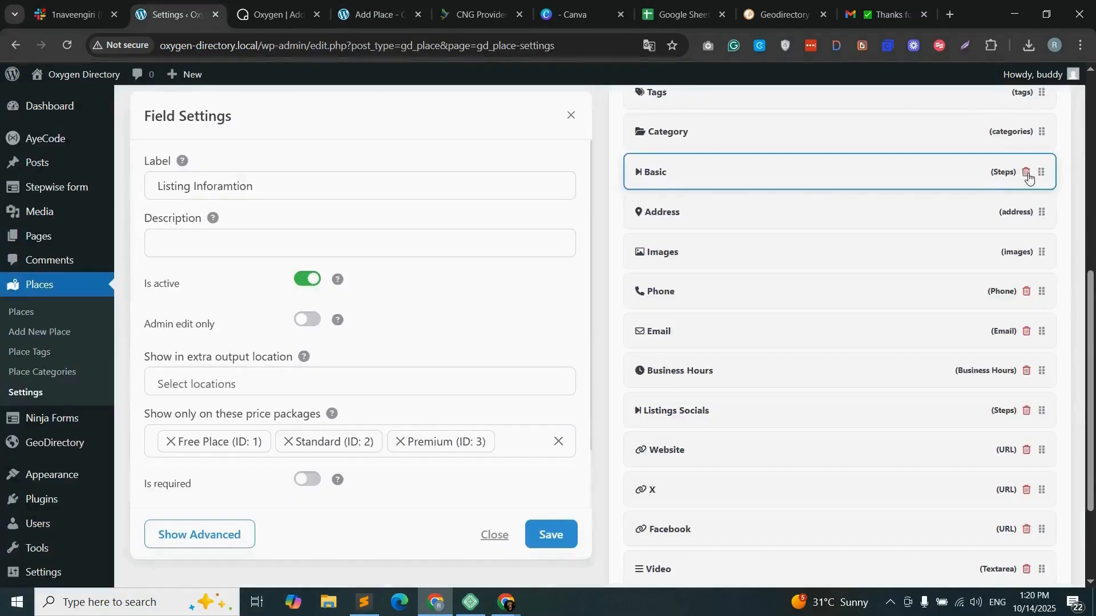
- Delete the Basic step from the add listing form and reload the settings page
left_click(1027, 174)
left_click(599, 357)
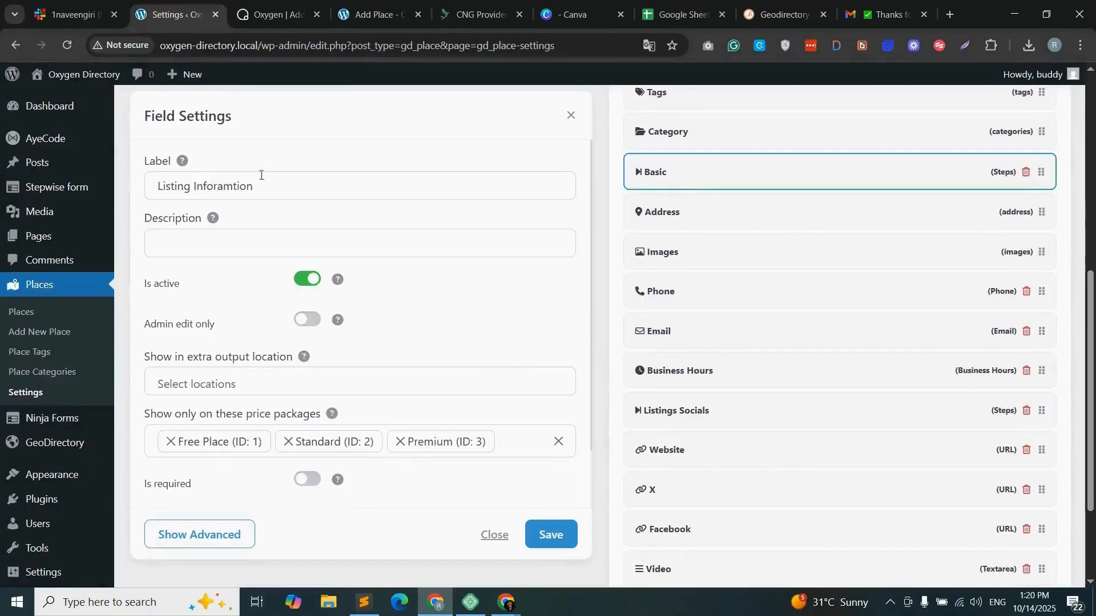
left_click(68, 45)
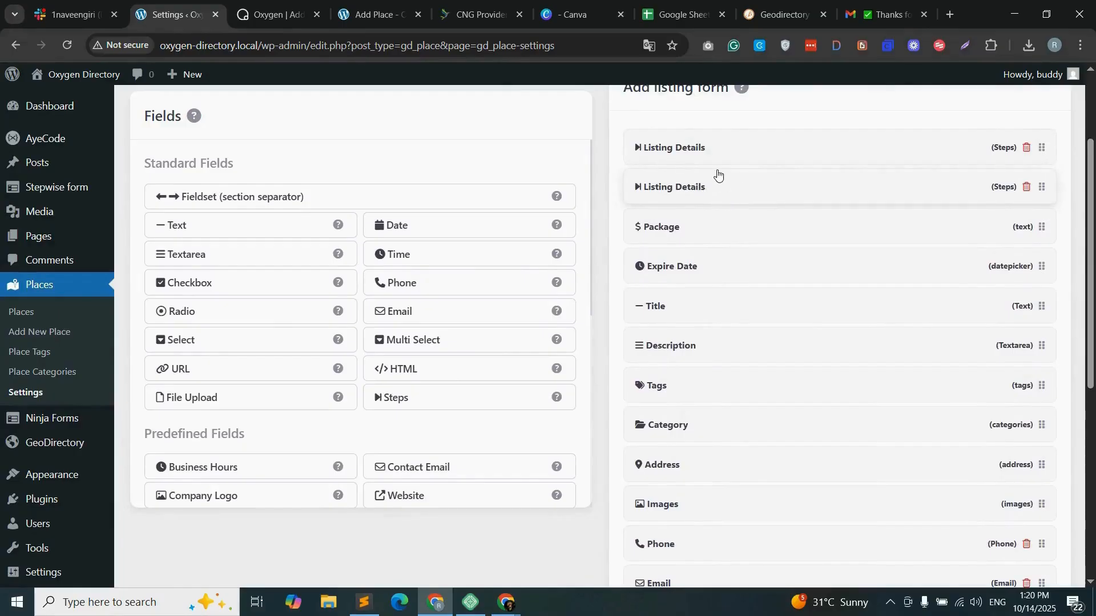
- Move the second Listing Details step between Category and Address and save its label as Listing Information
left_click(706, 194)
left_click_drag(1042, 187, 1039, 424)
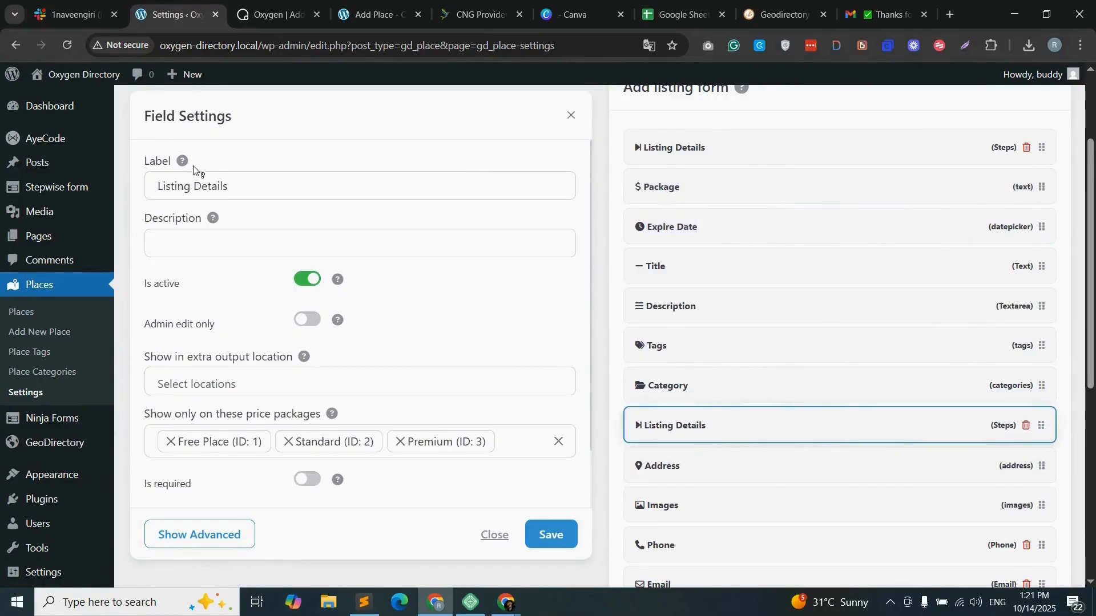
left_click(218, 181)
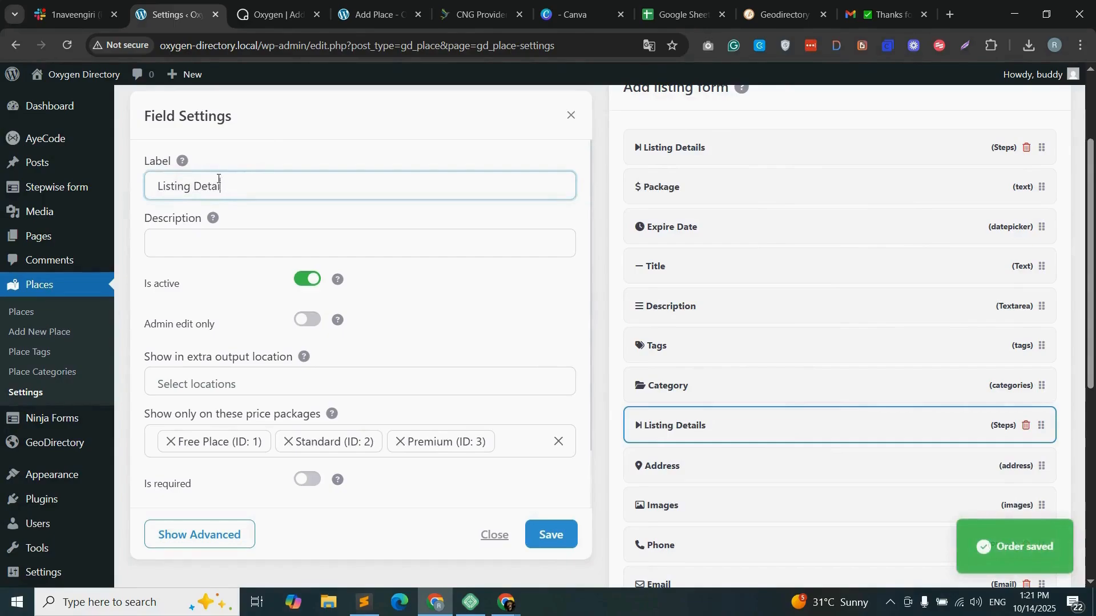
key("BackSpace")
key("BackSpace")
key("BackSpace")
type("Information")
left_click(547, 534)
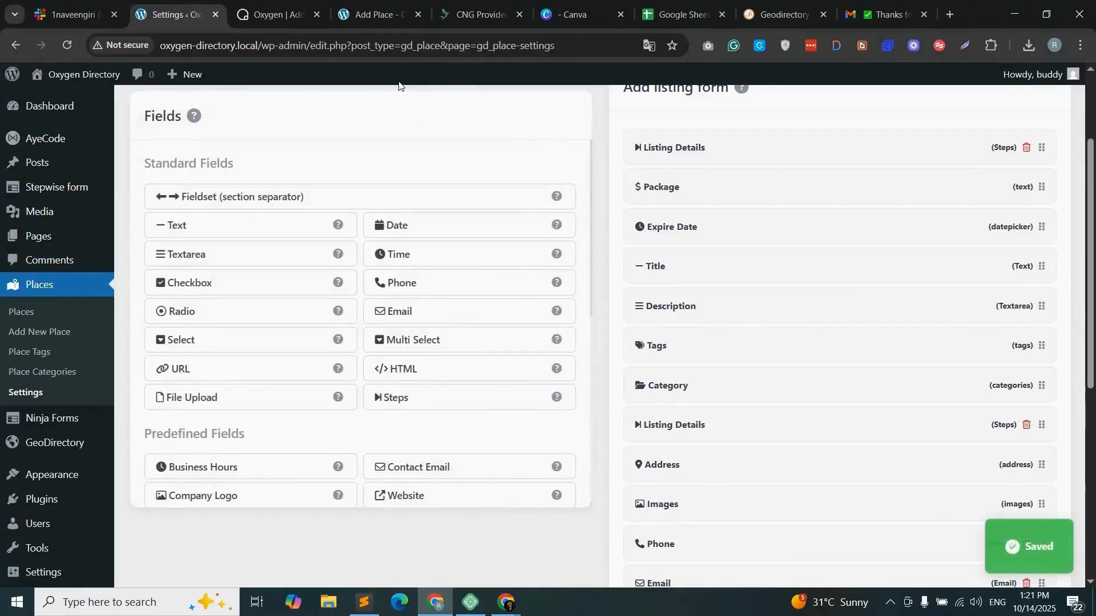
- Reload the live Add Place page and check its step indicator and the fields of the Listing Details step
left_click(364, 6)
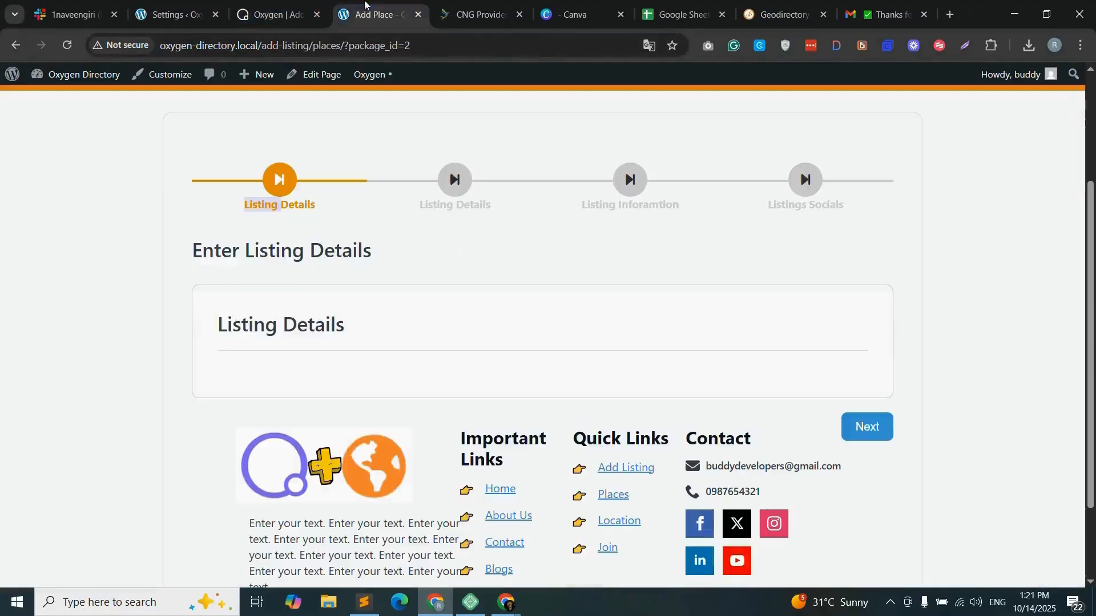
left_click(73, 47)
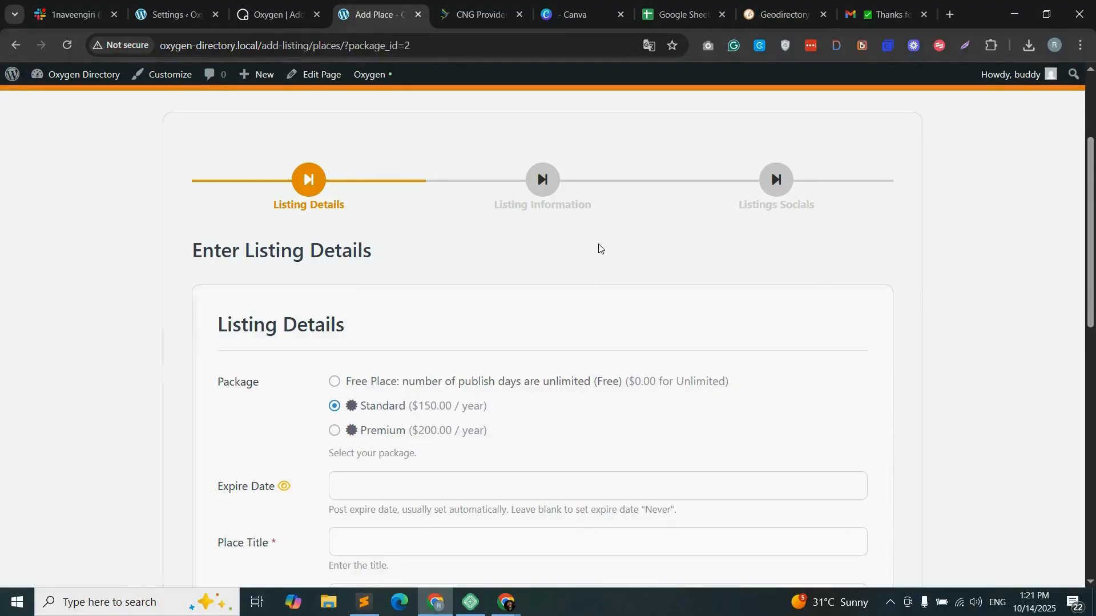
scroll(1068, 256, "up", 3)
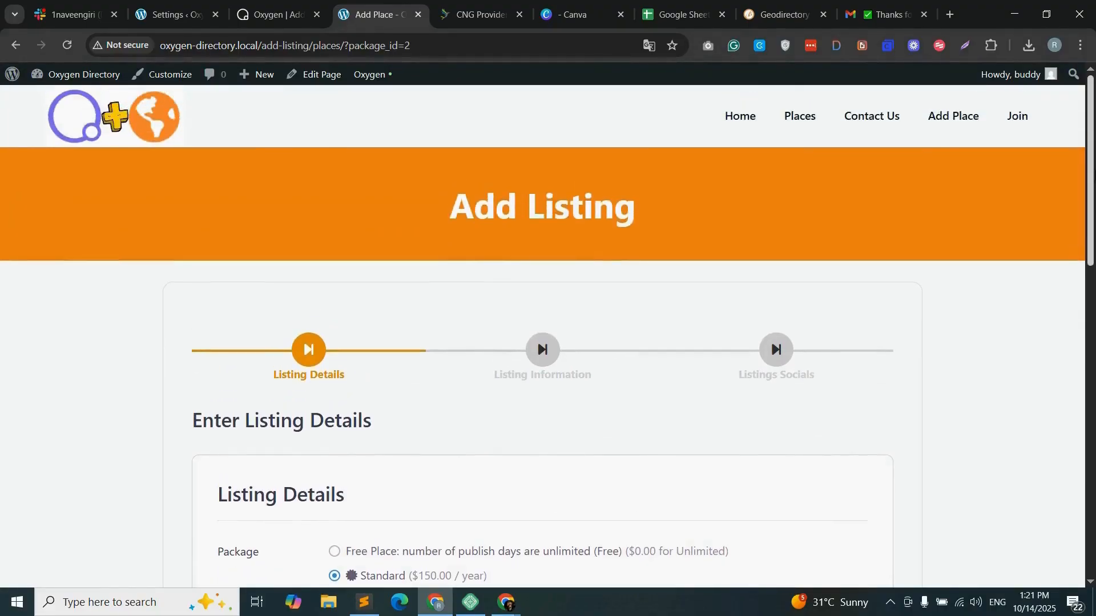
scroll(547, 336, "down", 3)
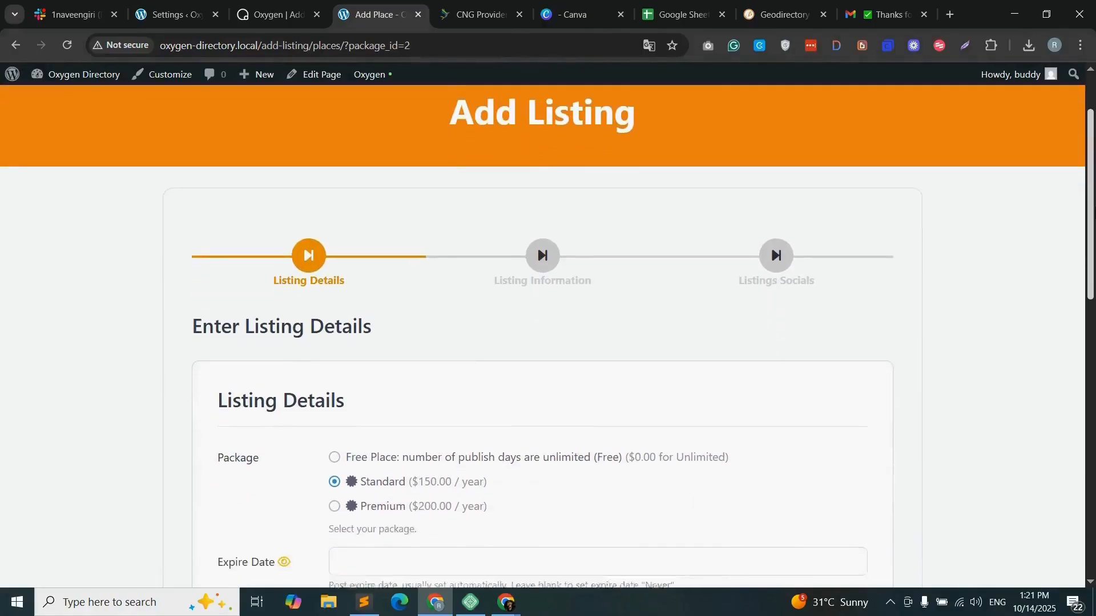
scroll(325, 125, "down", 2)
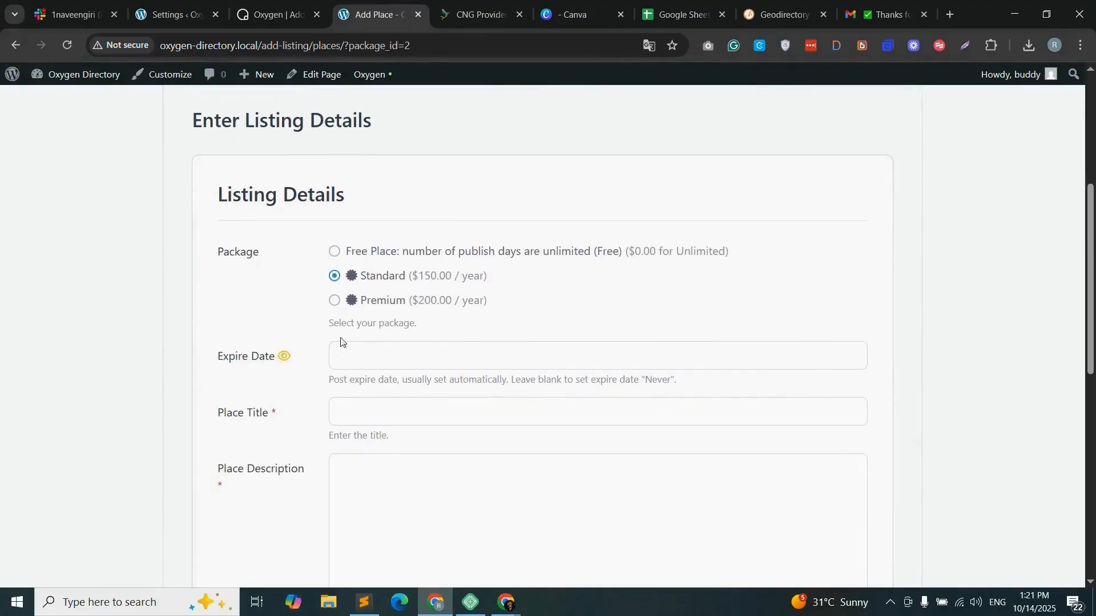
scroll(340, 342, "down", 3)
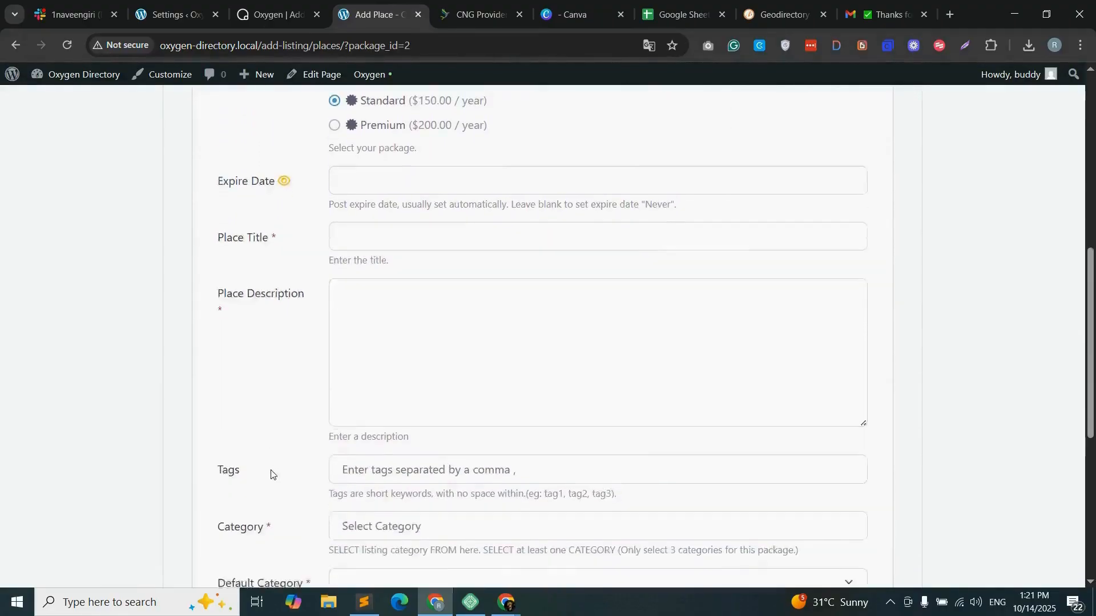
- Set the listing's expire date to 2025-10-15, its title to BuddYPlace and its description to lorem
scroll(271, 475, "down", 2)
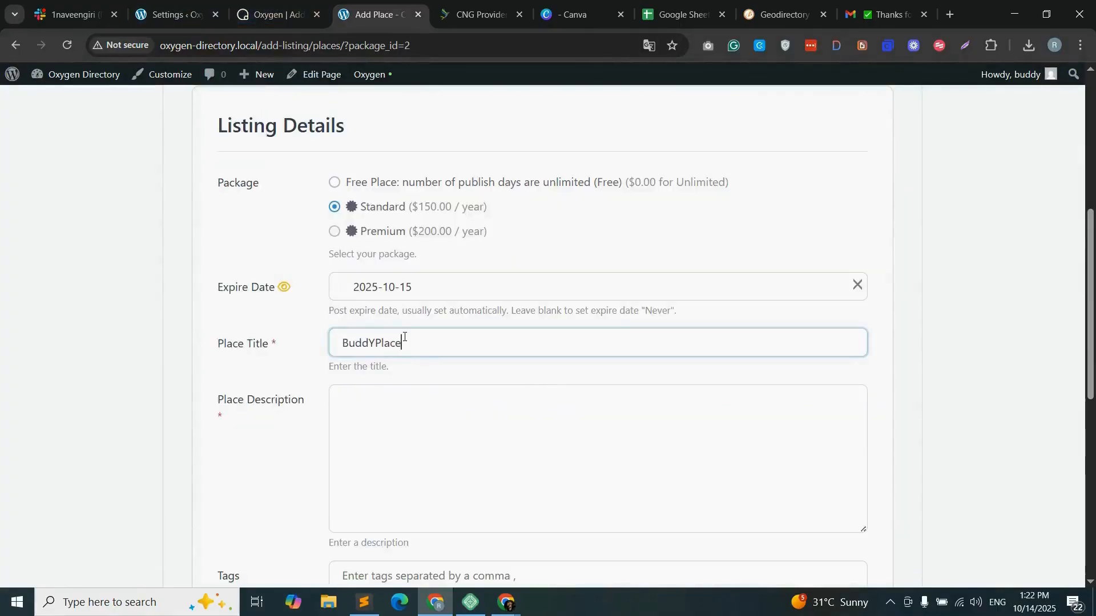
left_click(363, 400)
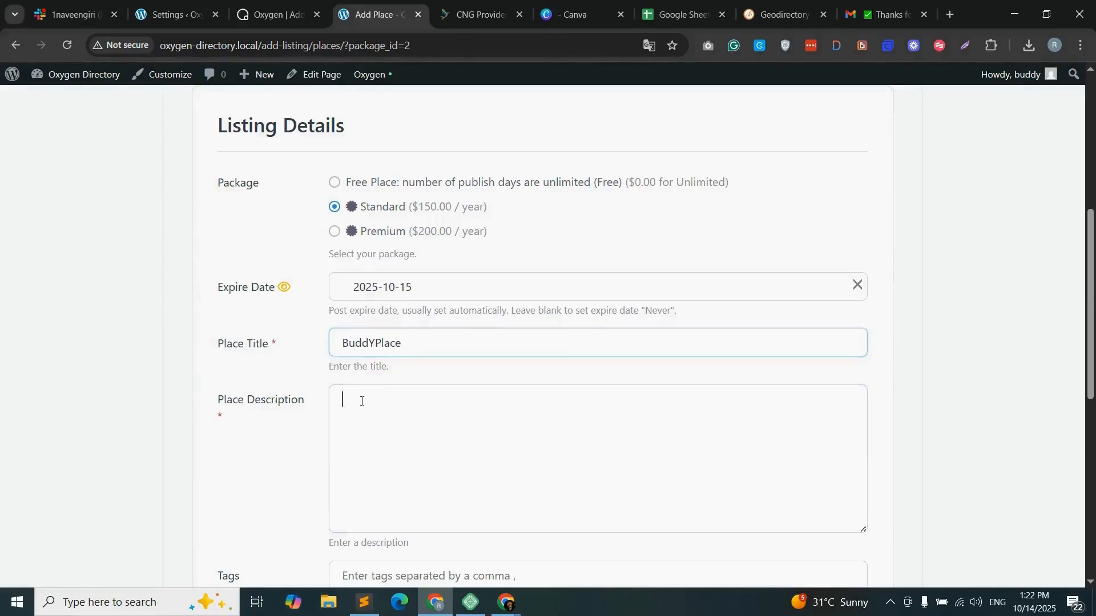
type("lorem")
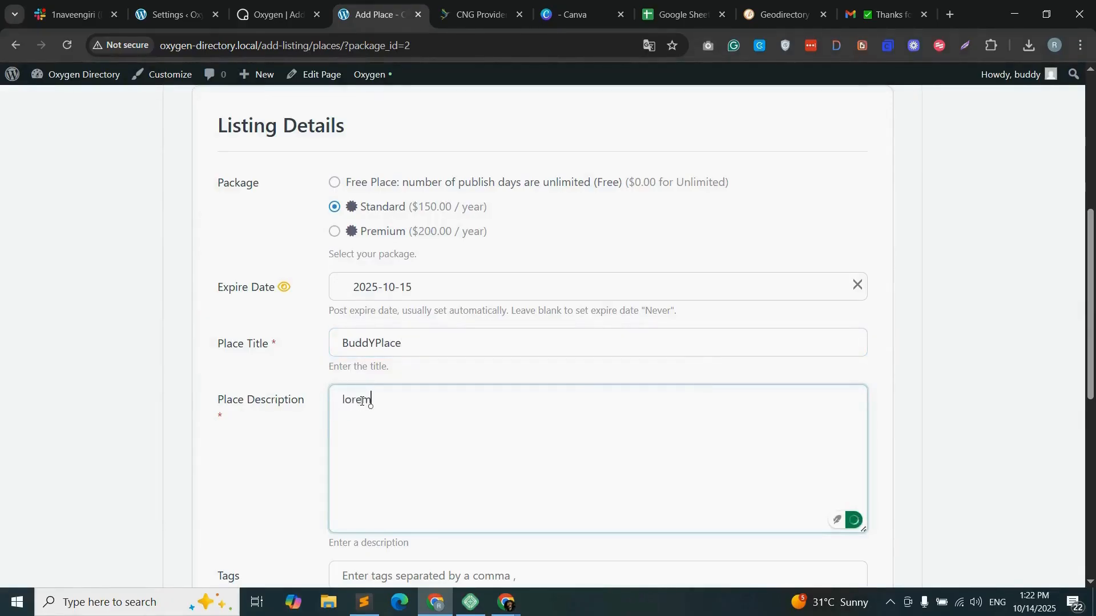
scroll(370, 268, "down", 3)
scroll(368, 400, "down", 1)
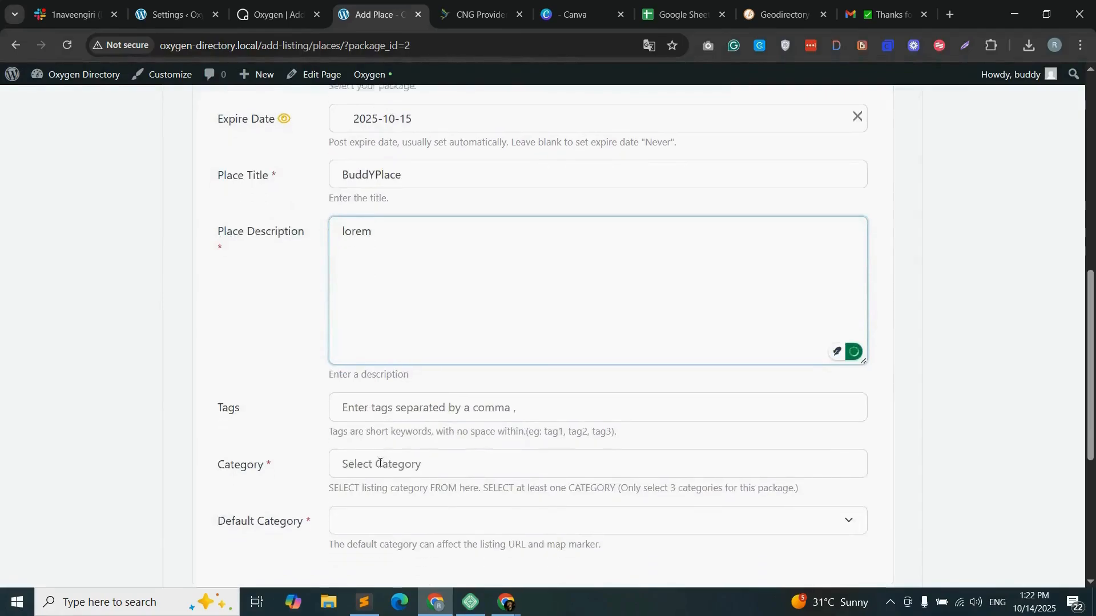
- Add the tag Tags, select the Feature category and advance the form to the Listing Information step
left_click(366, 388)
left_click(382, 425)
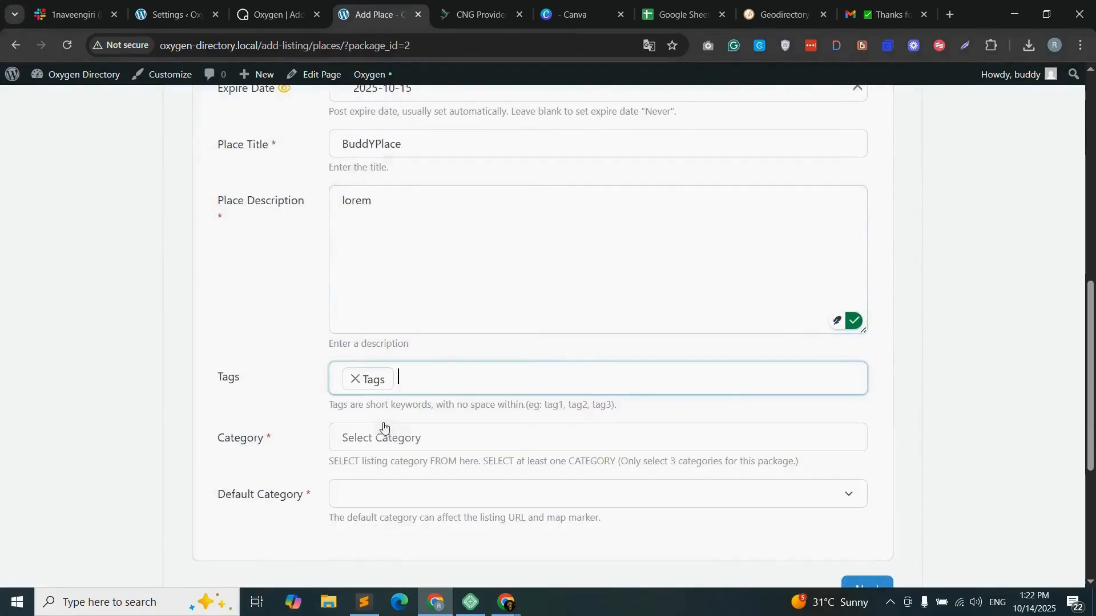
left_click(384, 439)
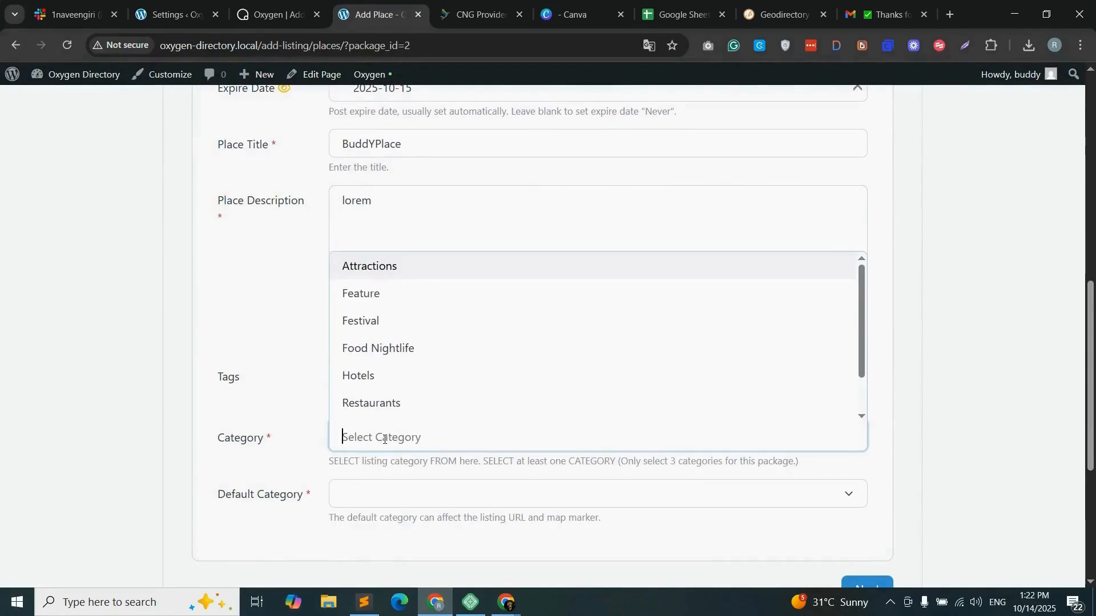
left_click(377, 297)
scroll(445, 466, "down", 1)
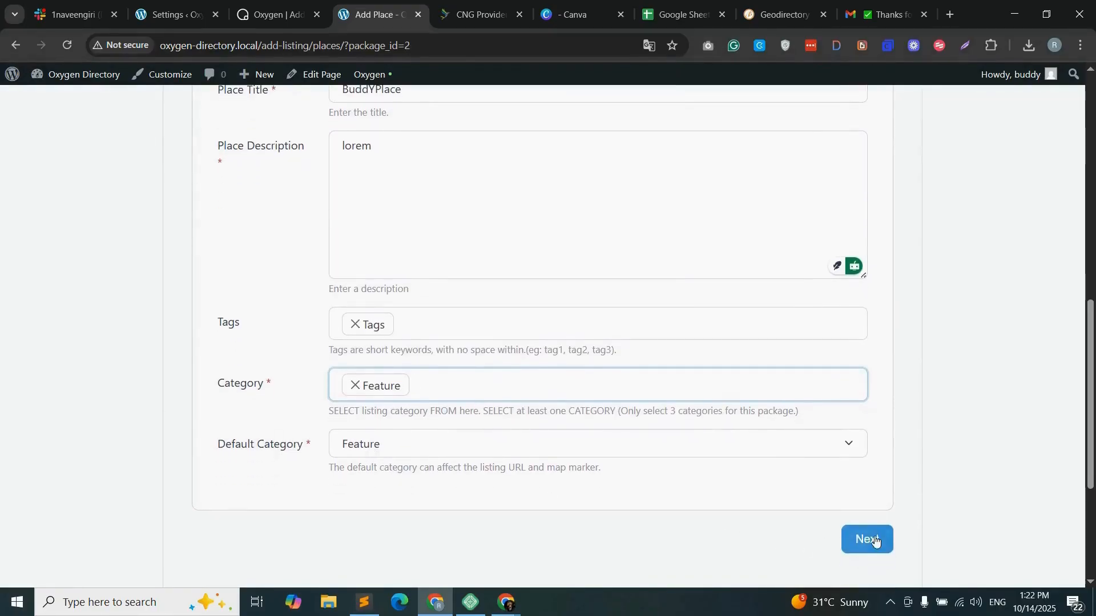
left_click(875, 540)
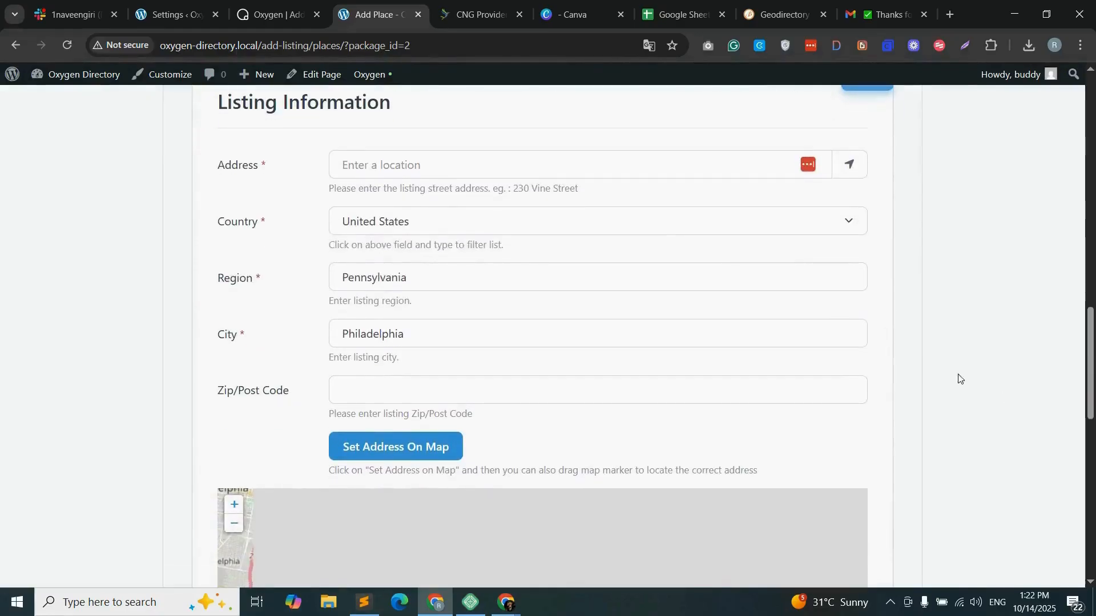
- Check the step indicator, set the listing's location with the map marker in Philadelphia and advance to the Listings Socials step
left_click_drag(1091, 366, 1090, 160)
scroll(479, 228, "up", 1)
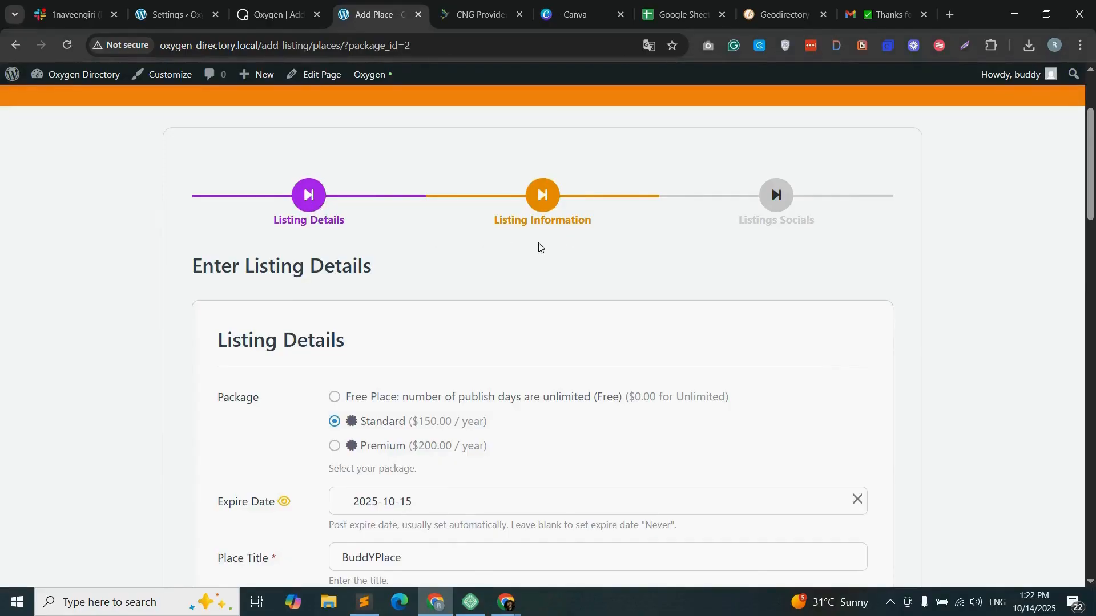
left_click(546, 229)
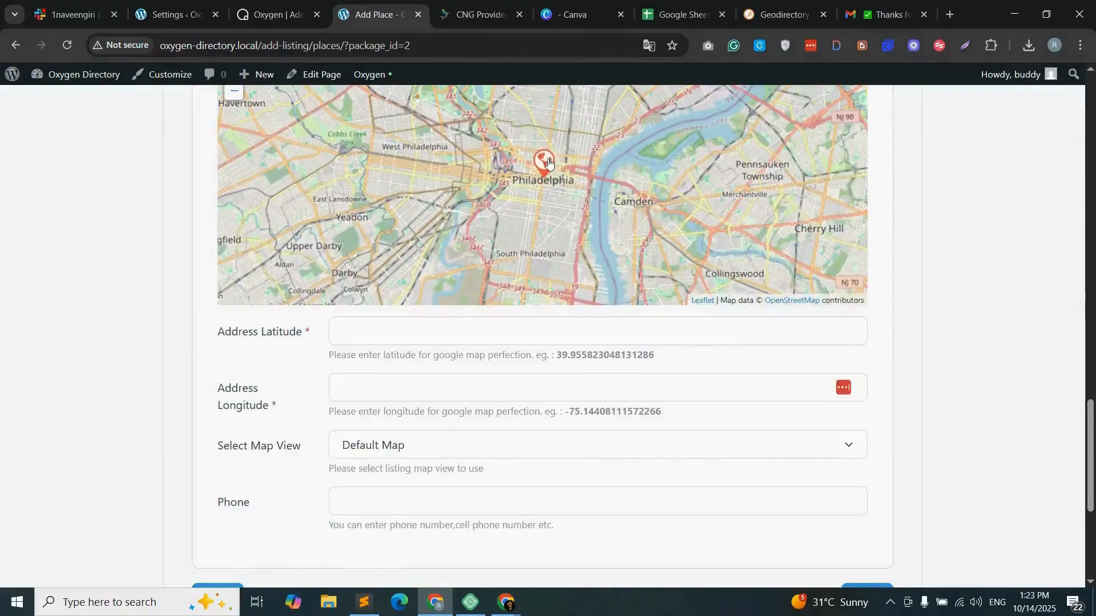
scroll(563, 426, "down", 1)
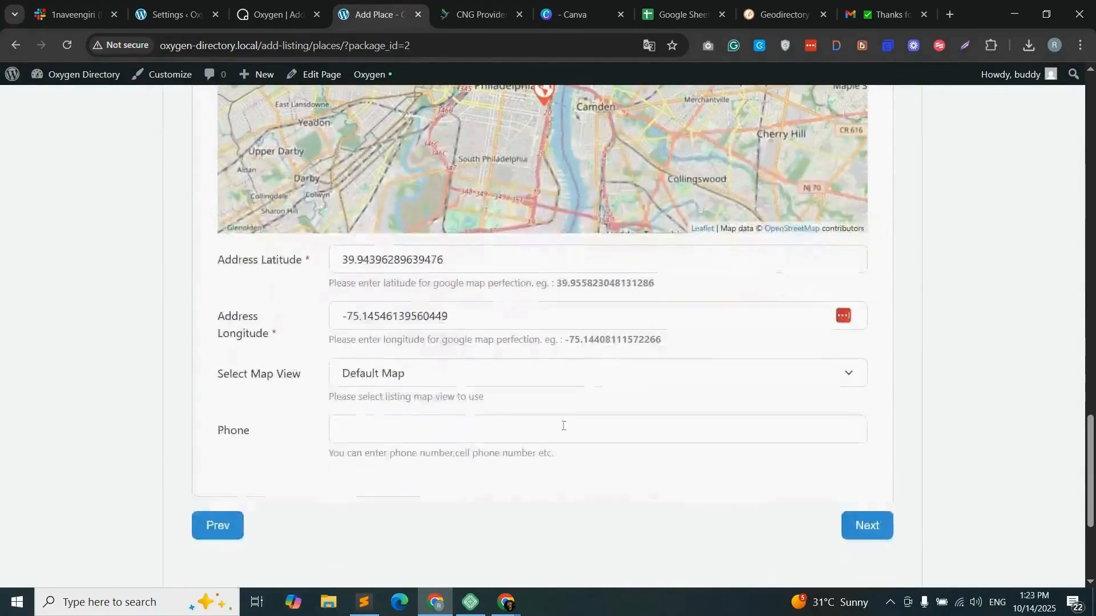
left_click(855, 522)
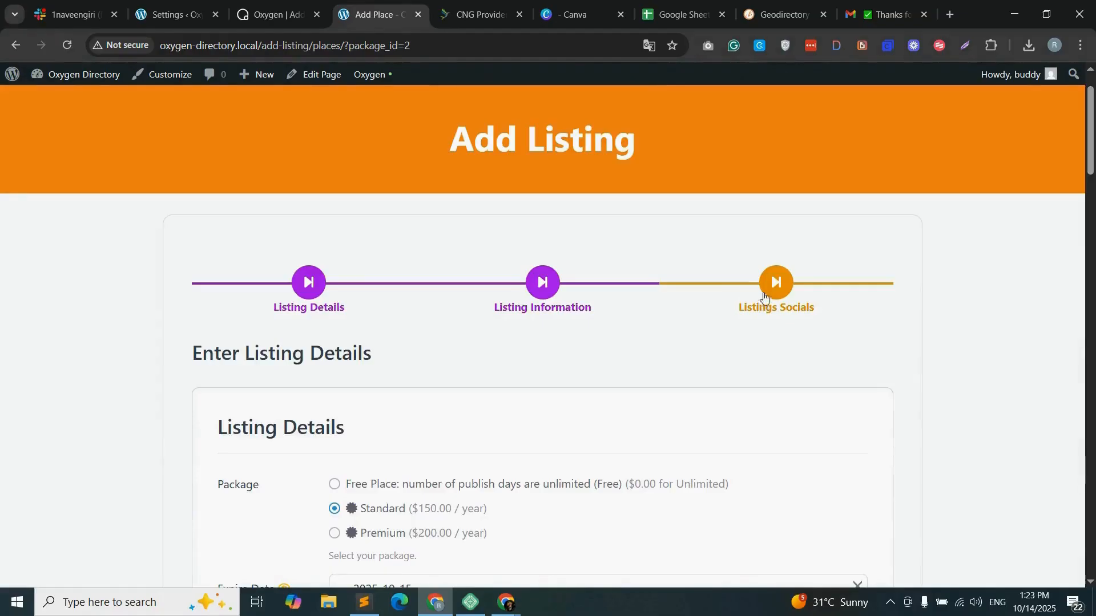
- Enter buddydevelopers.com as the listing's website and try to submit the listing
left_click_drag(1090, 153, 1094, 421)
scroll(353, 355, "down", 5)
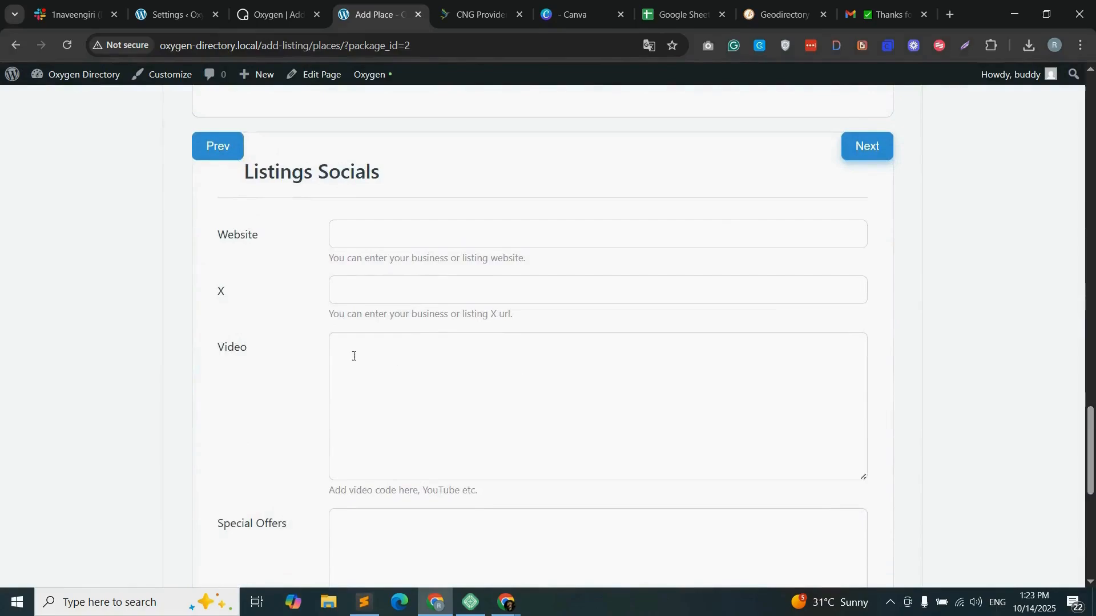
scroll(441, 384, "down", 2)
left_click(367, 384)
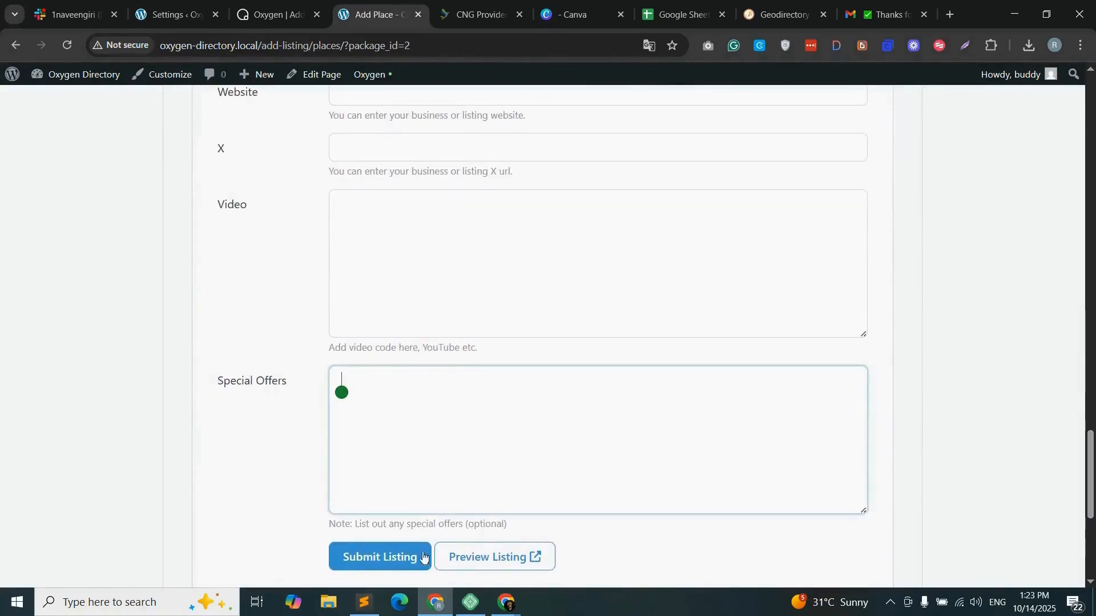
scroll(343, 133, "up", 1)
left_click(351, 150)
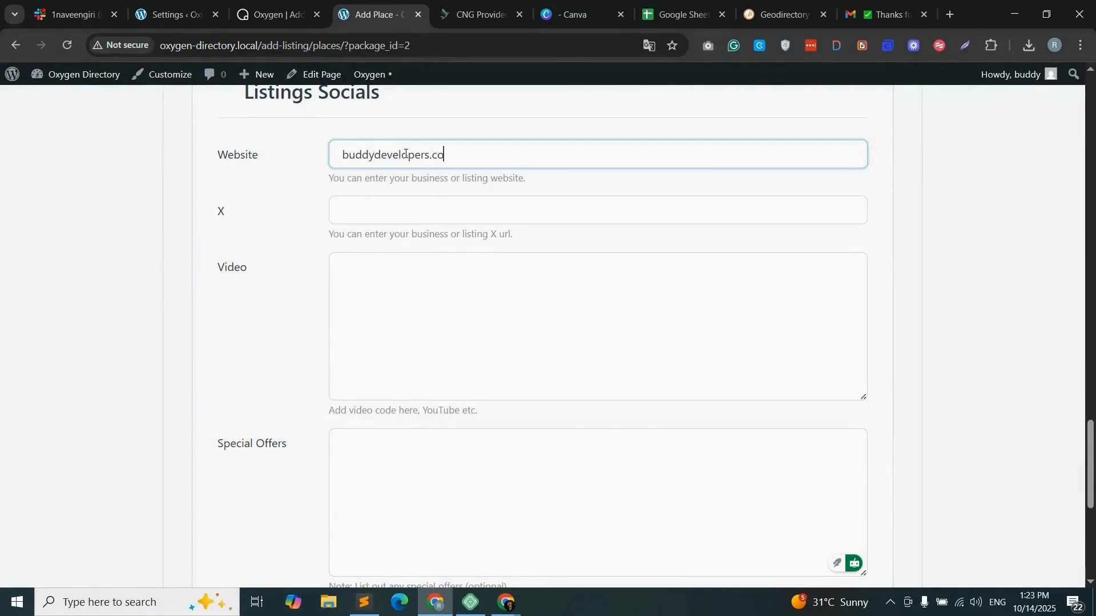
scroll(624, 477, "down", 4)
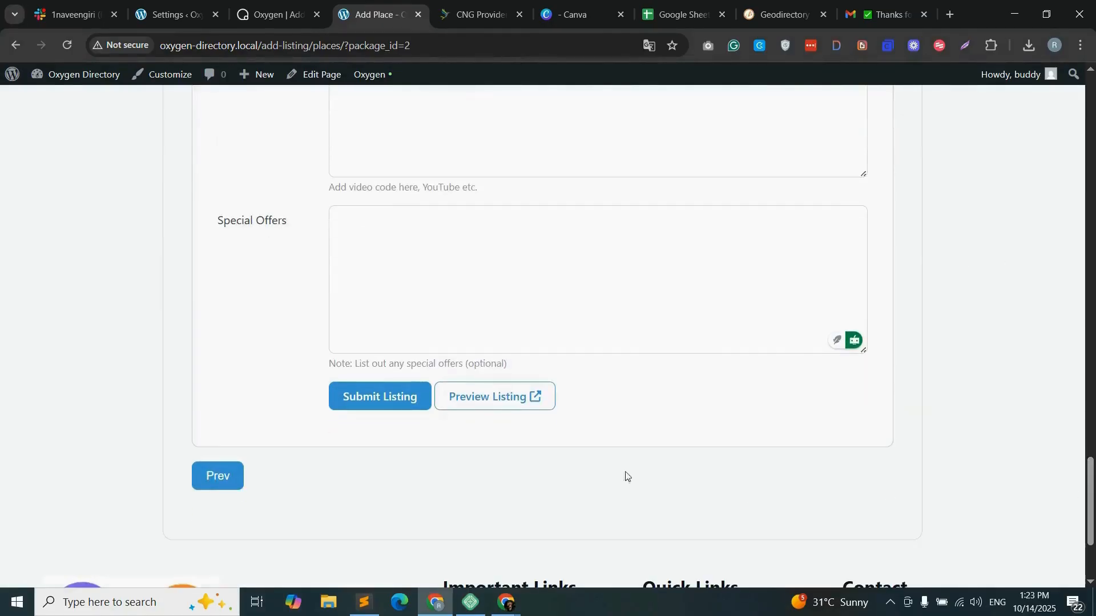
left_click(386, 406)
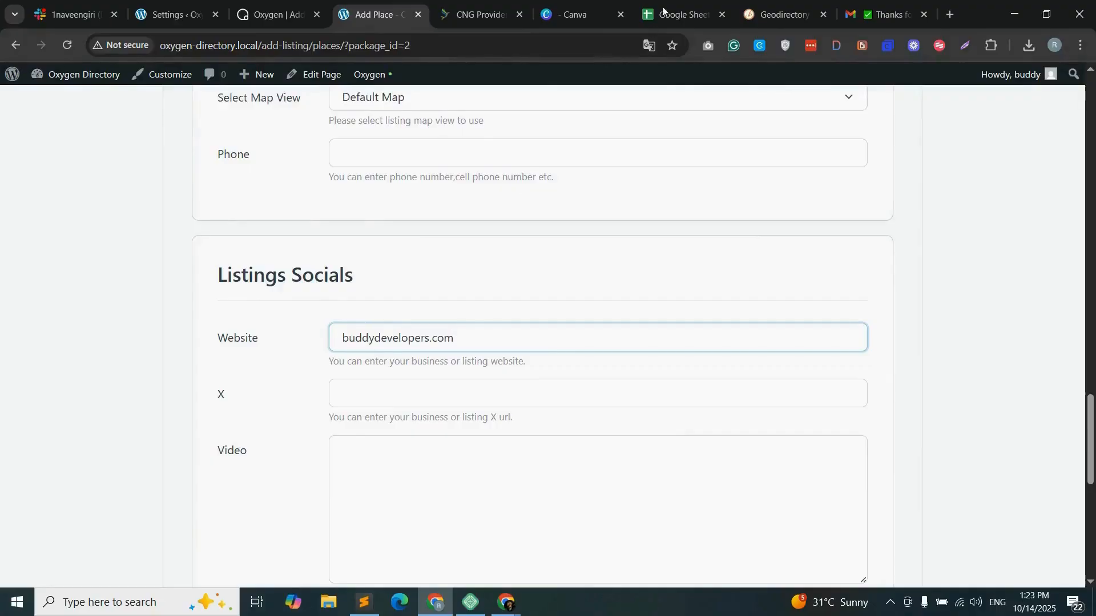
- Replace the website with the copied address of the BuddyDevelopers Geodirectory Stepwise Form product page and submit the listing
left_click(753, 13)
left_click(433, 43)
key("ctrl+c")
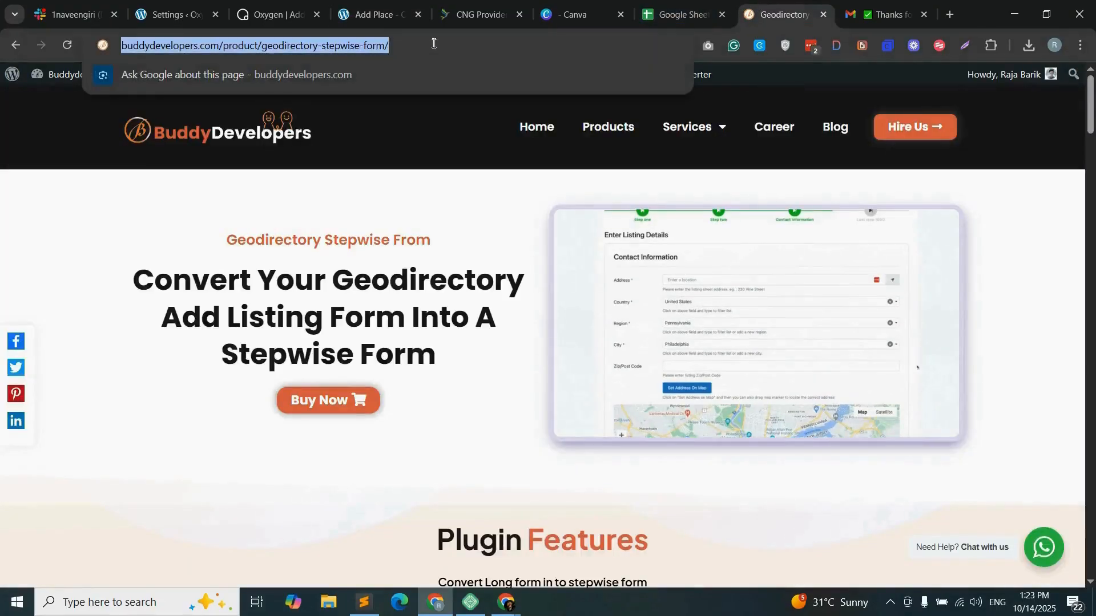
left_click(376, 14)
key("ctrl+a")
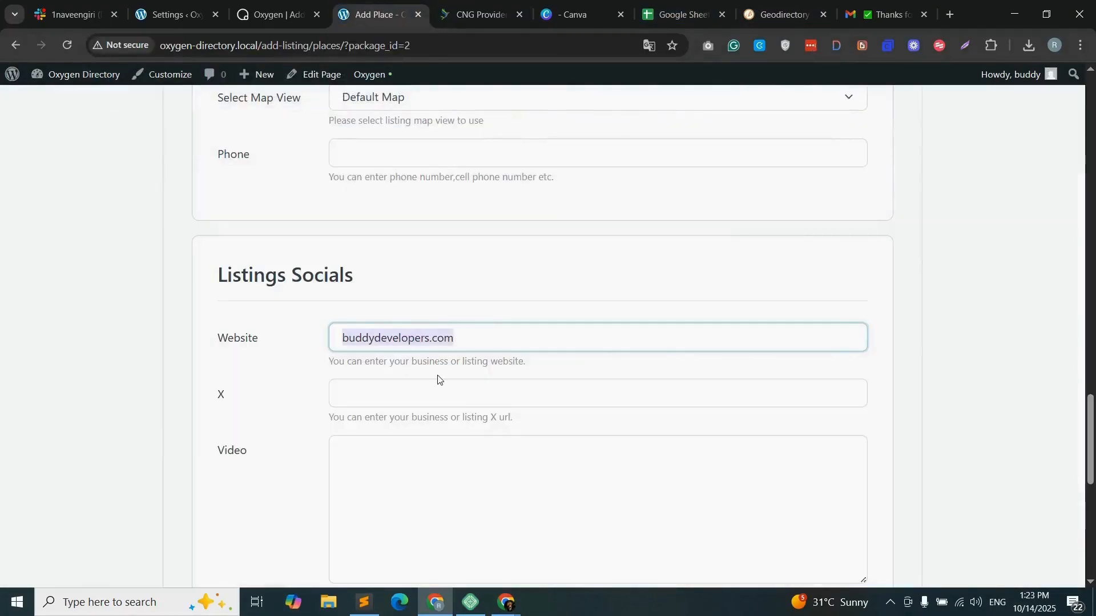
key("ctrl+v")
scroll(401, 337, "down", 8)
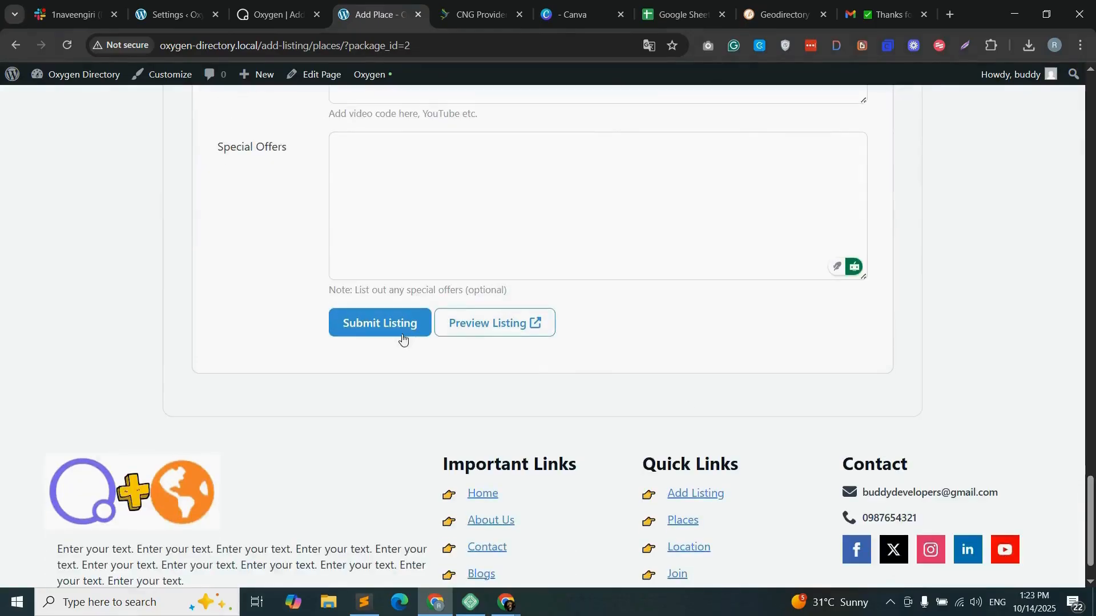
left_click(376, 325)
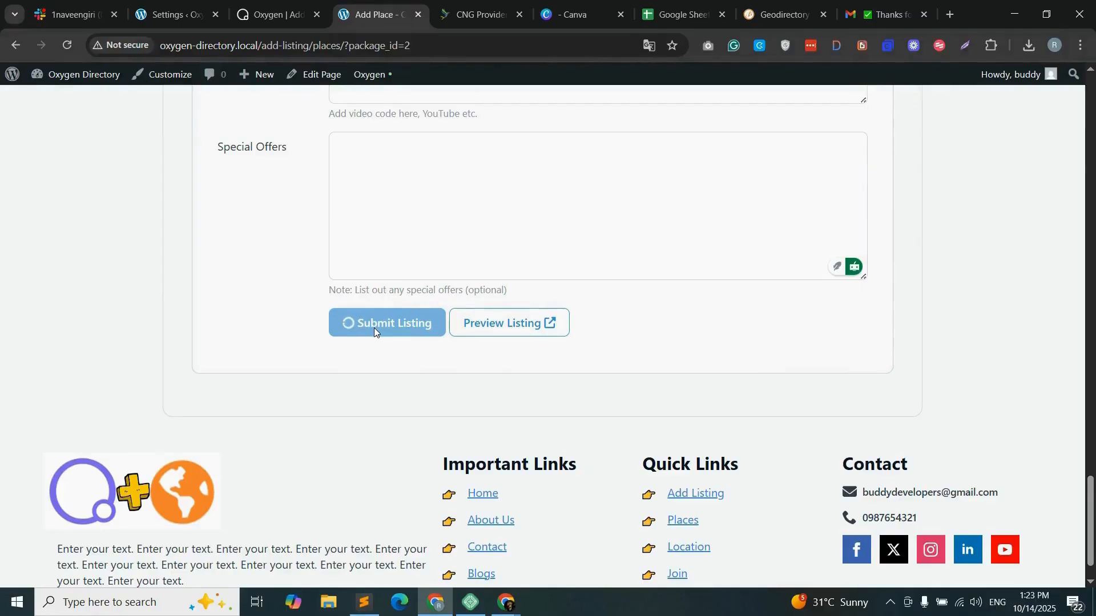
- Set the Geodirectory Stepwise Forms form style to Fade and save the changes
left_click(172, 14)
mouse_move(60, 129)
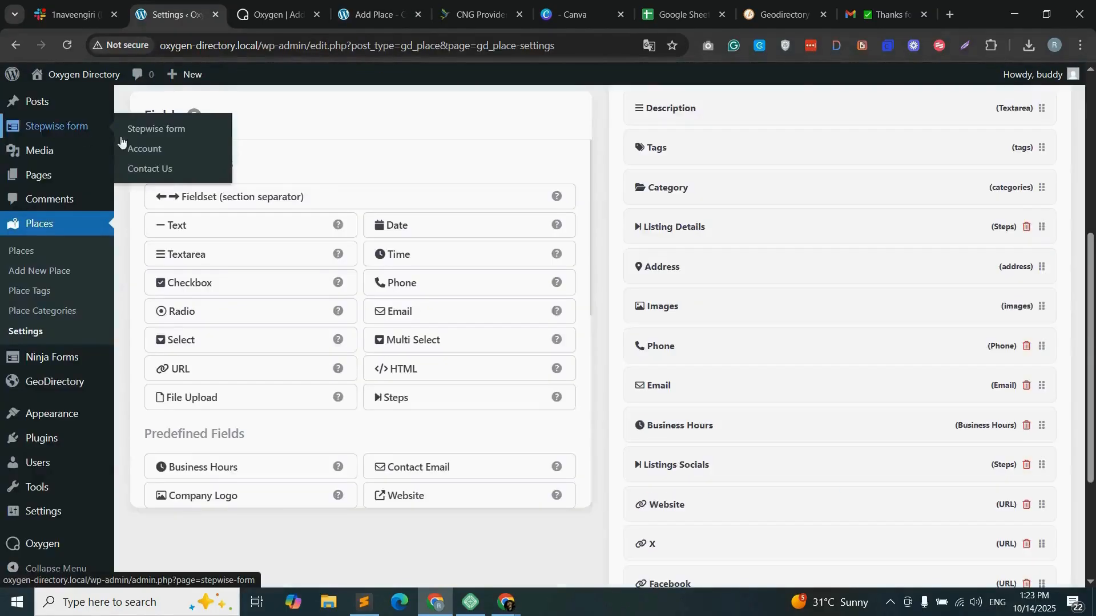
left_click(167, 130)
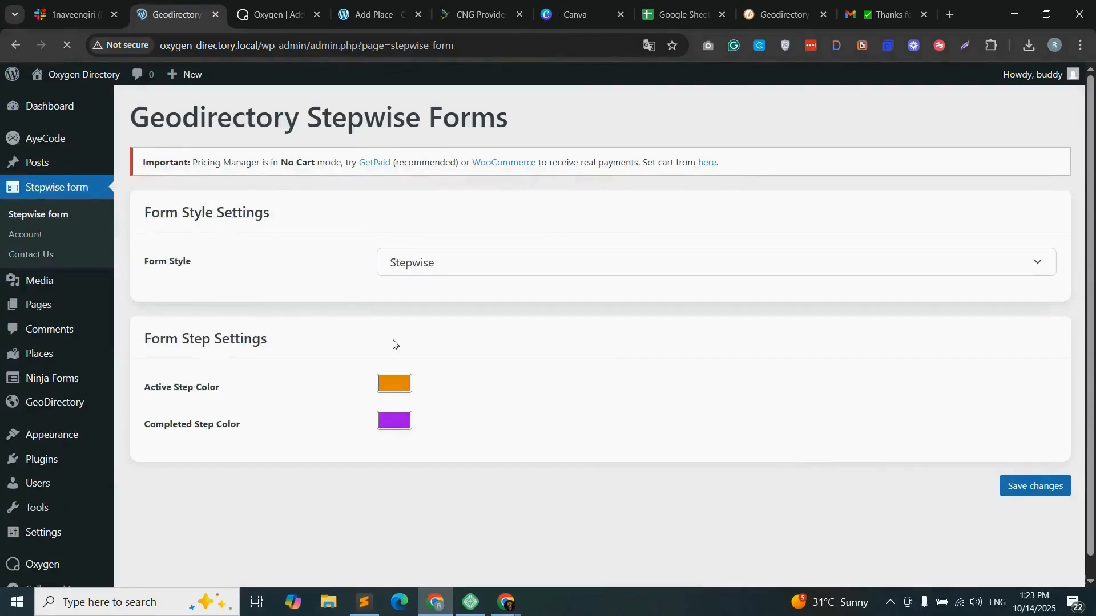
left_click(448, 274)
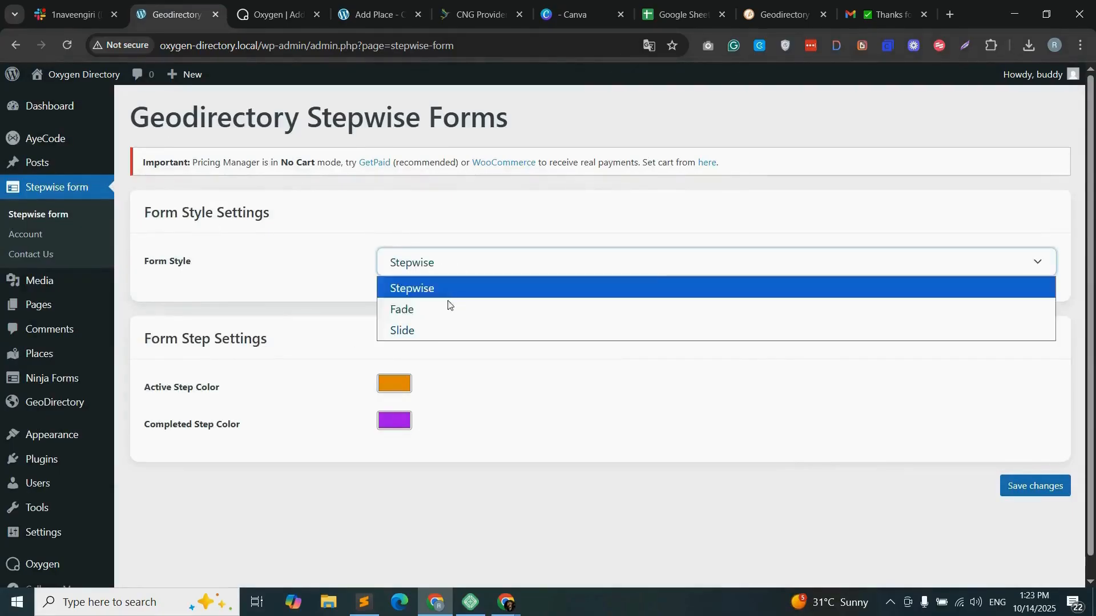
left_click(417, 310)
left_click(1019, 490)
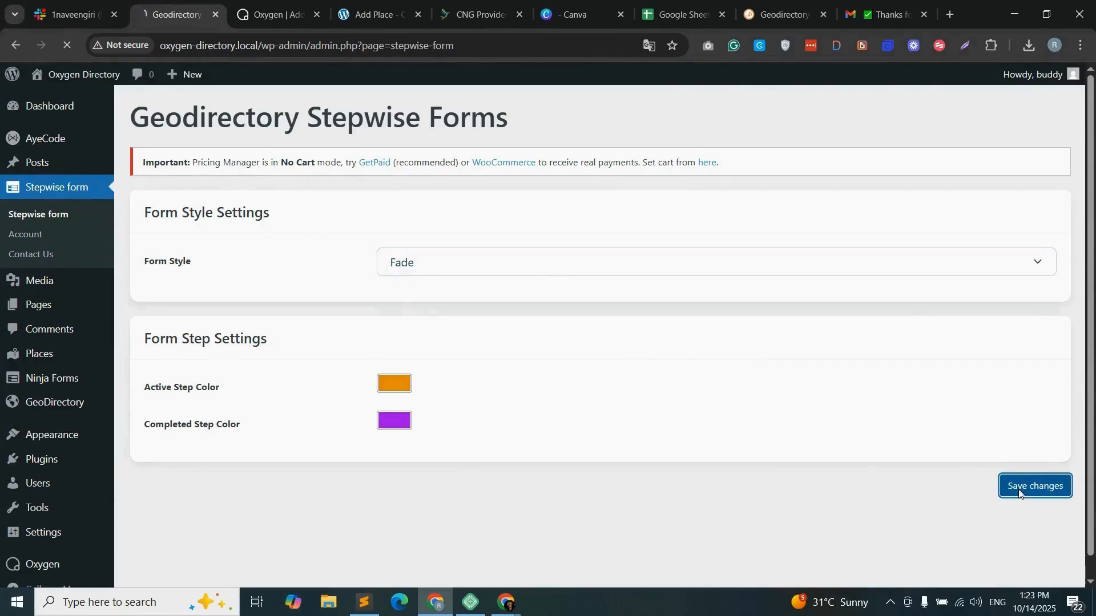
- Reload the Add Listing form, choose Feature as the listing's category and default category, and advance to the Listing Information step
left_click(377, 15)
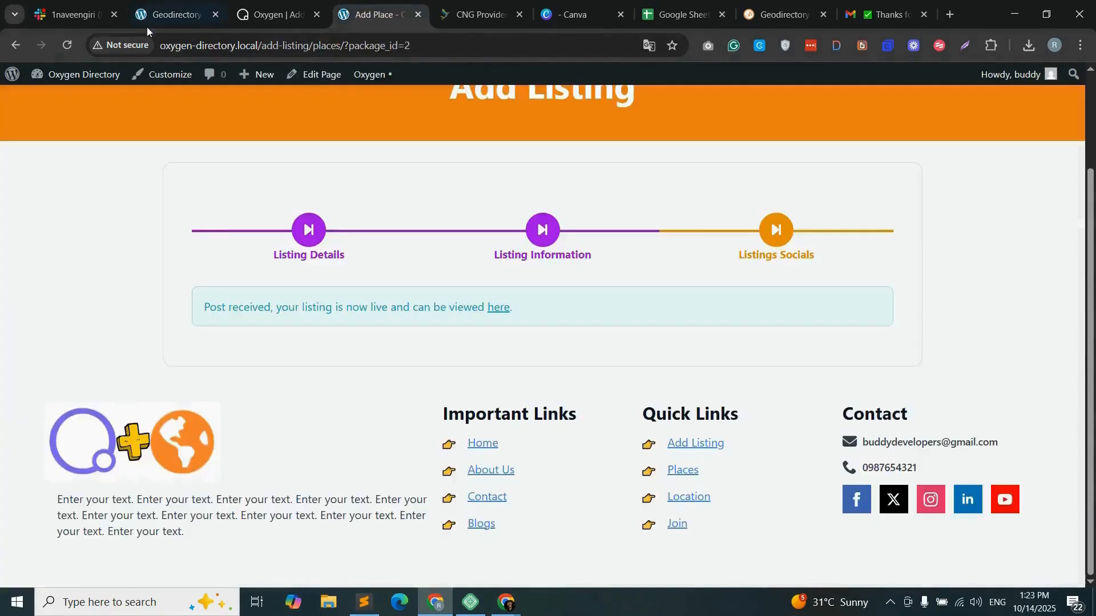
left_click(66, 50)
left_click(365, 372)
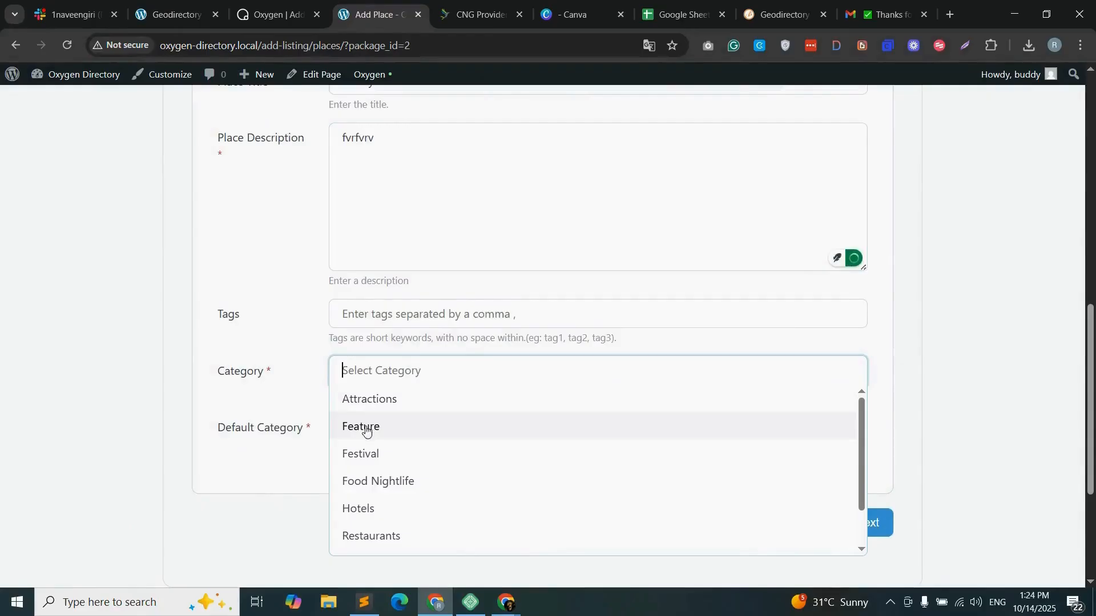
left_click(360, 426)
left_click(417, 439)
left_click(464, 437)
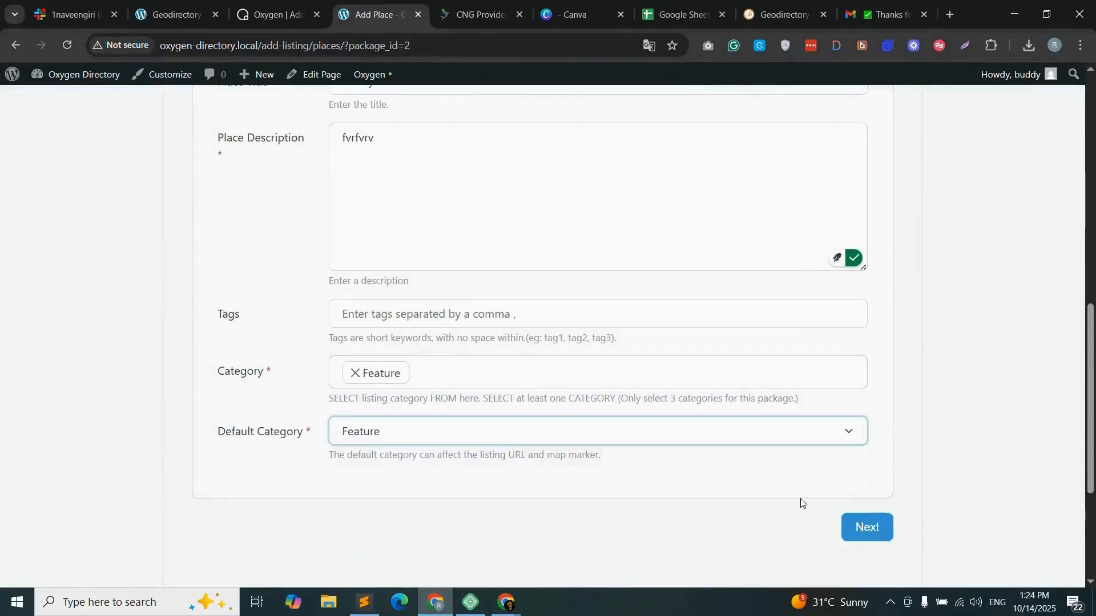
left_click(865, 526)
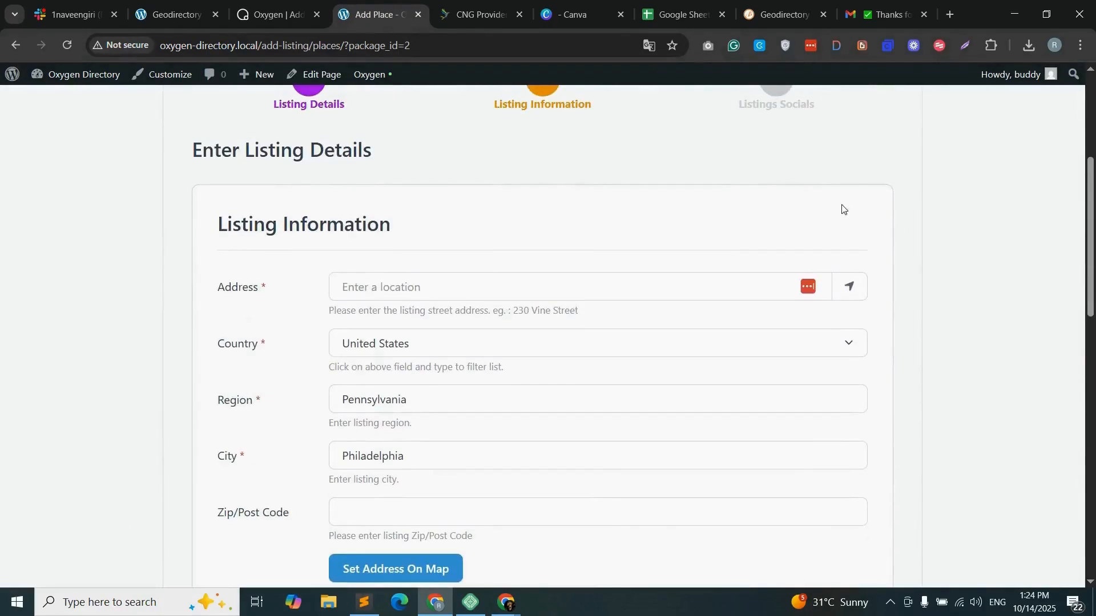
- Set the listing's location on the map in Philadelphia and advance to the Listings Socials step
scroll(841, 204, "down", 10)
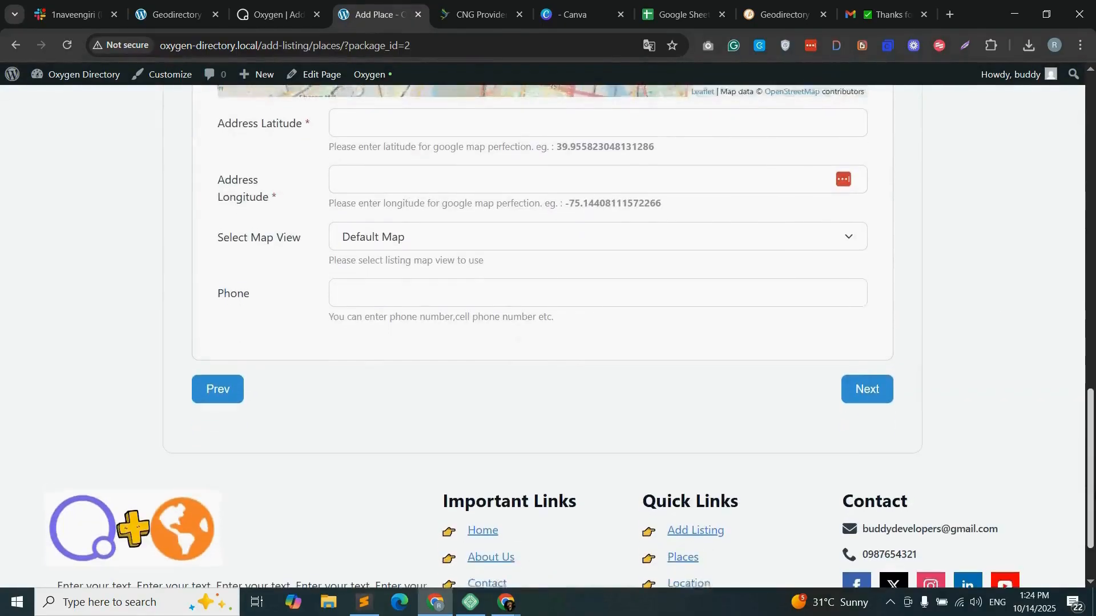
scroll(548, 337, "up", 4)
scroll(548, 337, "down", 2)
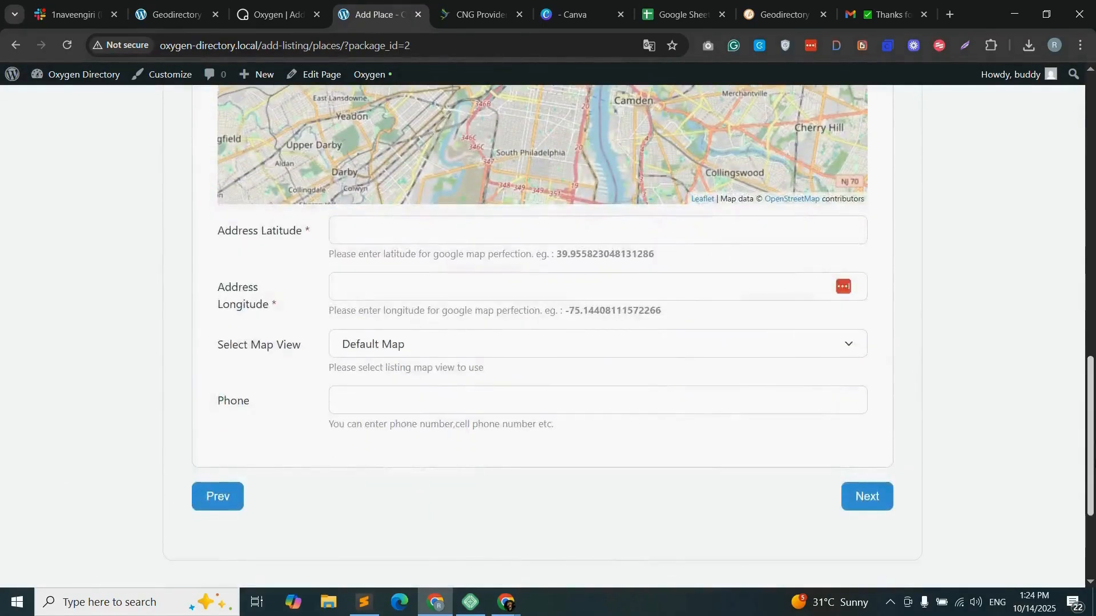
scroll(1093, 375, "up", 3)
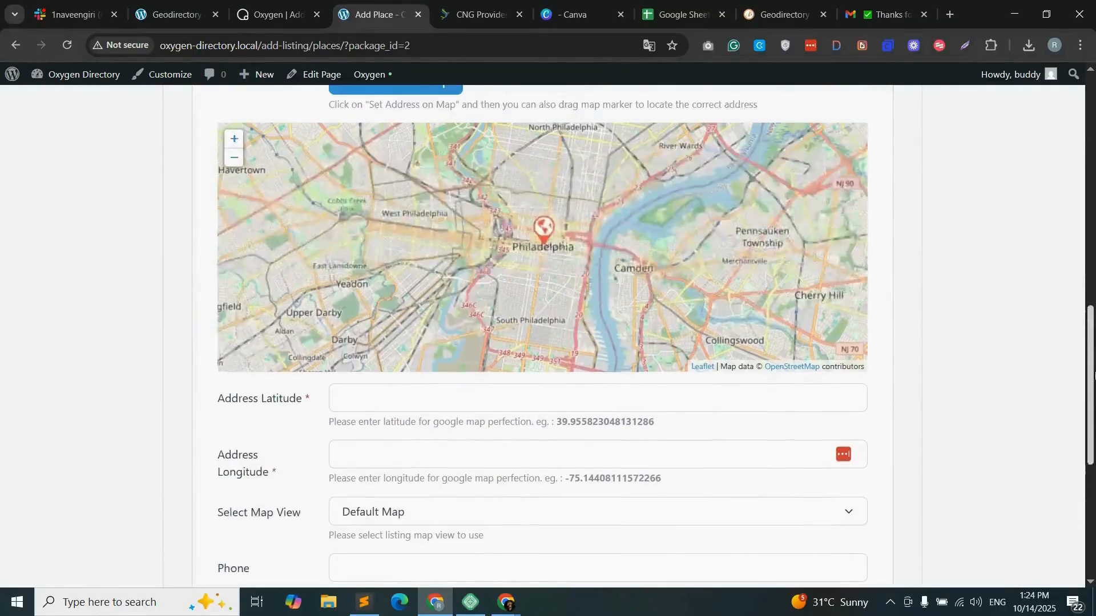
scroll(1093, 375, "up", 2)
left_click(564, 331)
scroll(564, 331, "down", 4)
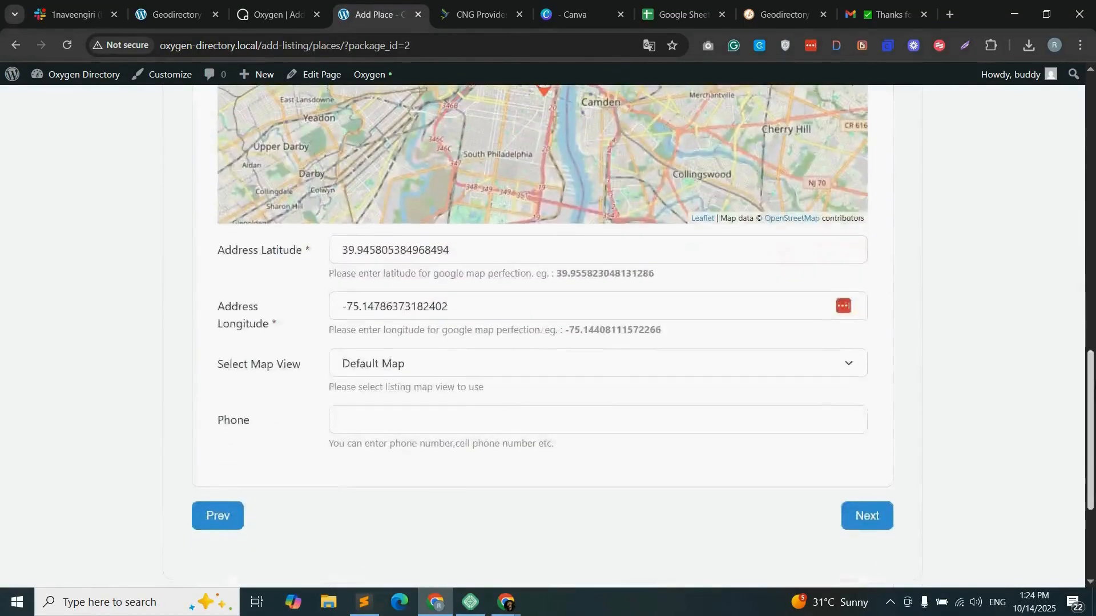
left_click(860, 523)
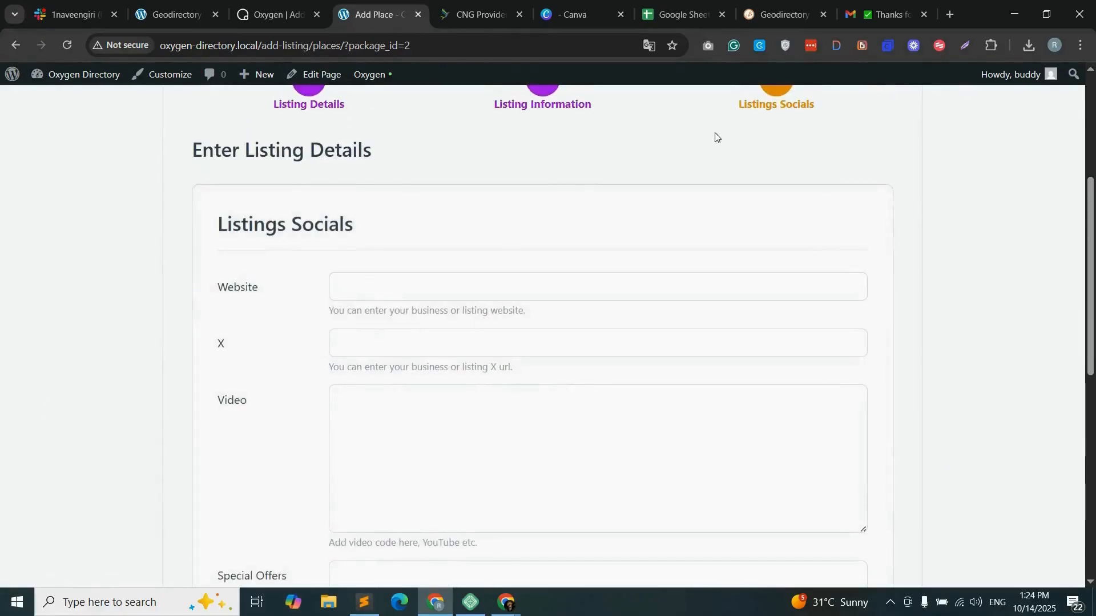
scroll(730, 185, "up", 1)
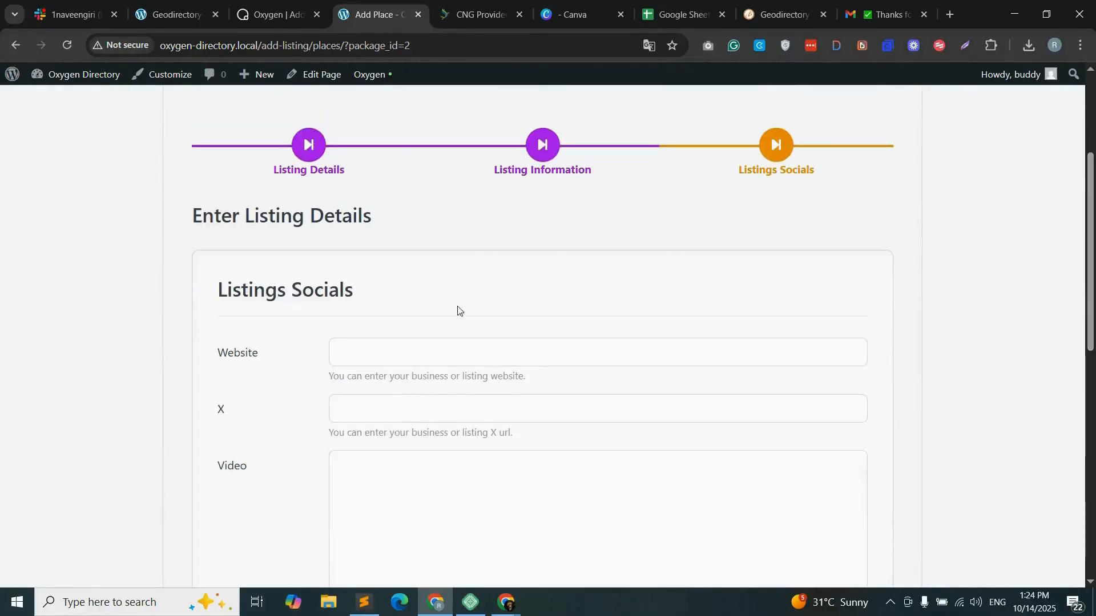
- Change the Stepwise Forms form style to Slide and save the changes
left_click(172, 14)
left_click(445, 265)
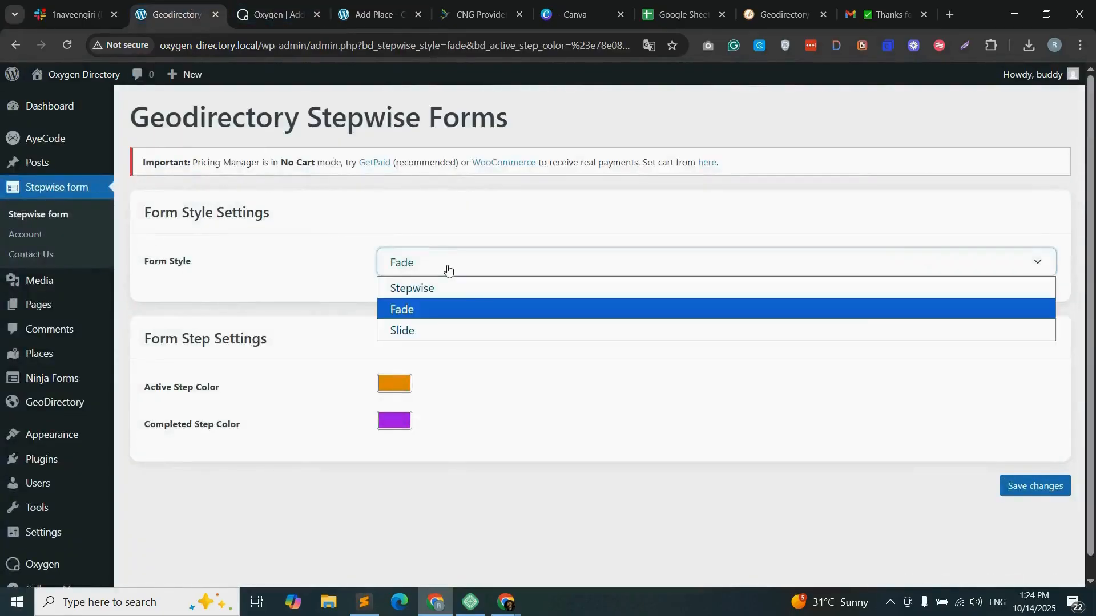
left_click(406, 331)
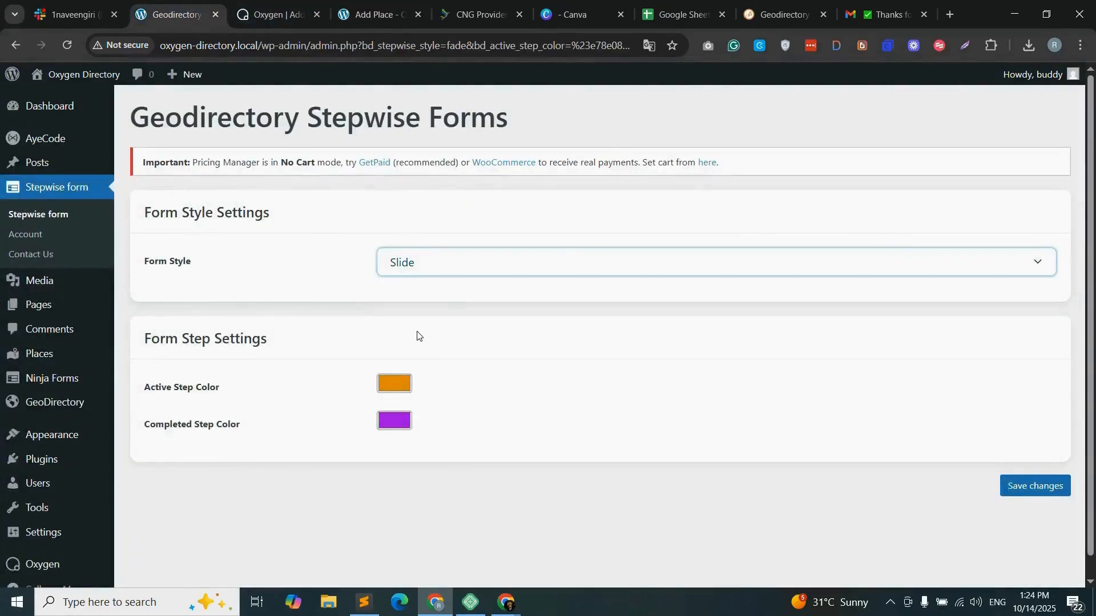
left_click(1017, 488)
- Reload the Add Listing form, accepting the loss of unsaved changes, and advance to the Listing Information step
left_click(374, 14)
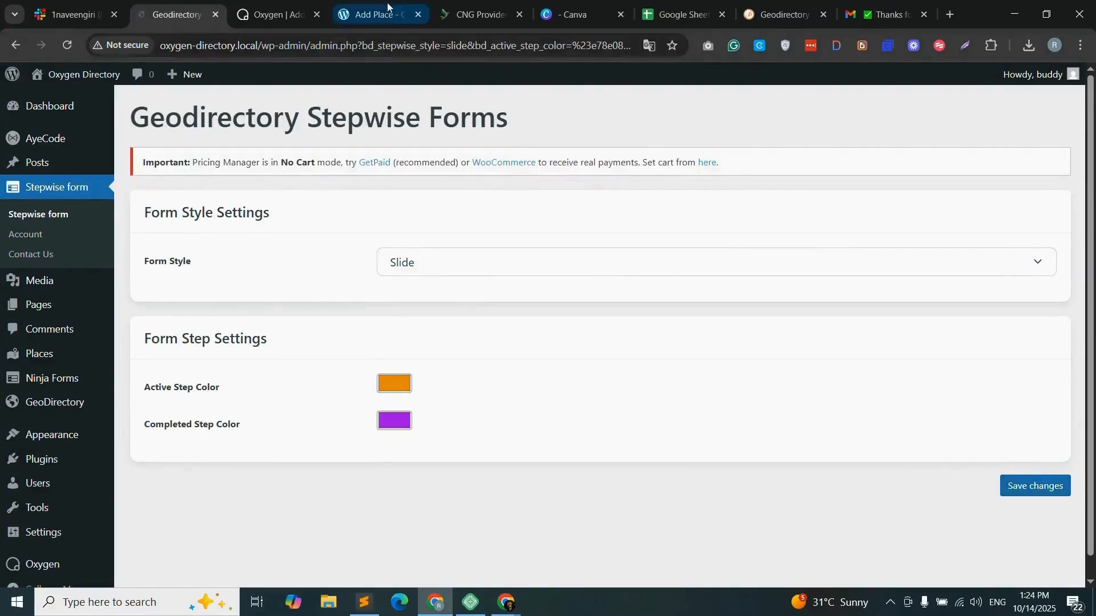
left_click(70, 44)
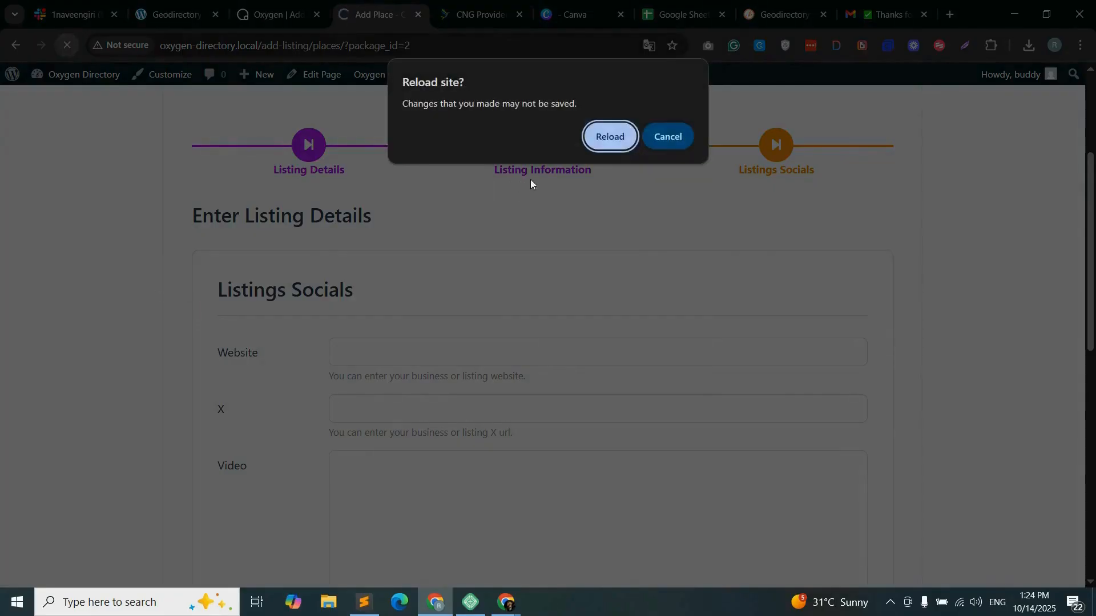
left_click(613, 144)
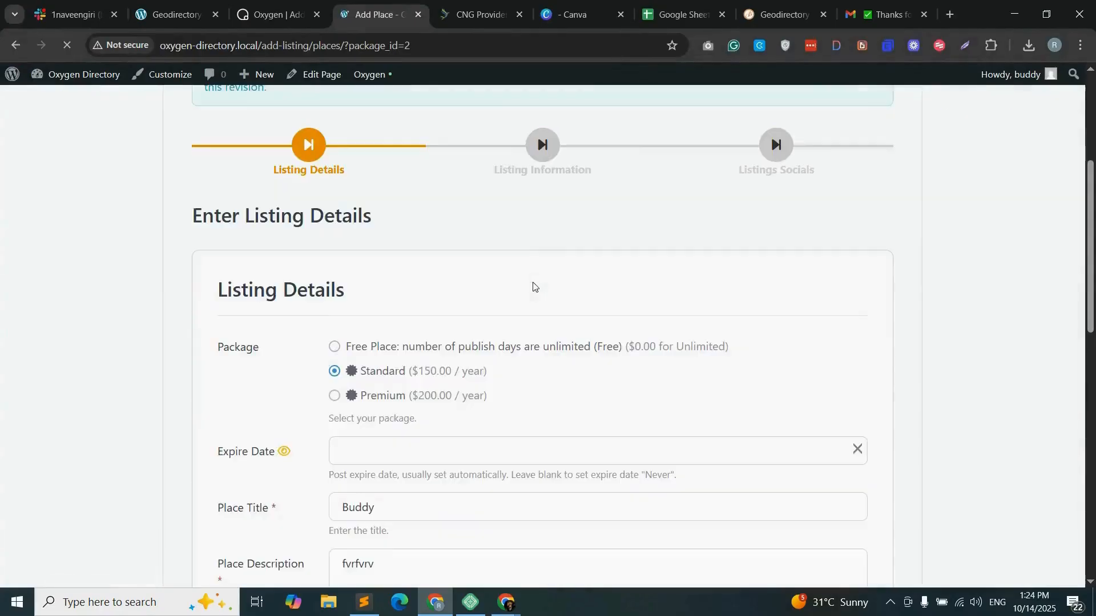
scroll(374, 254, "down", 4)
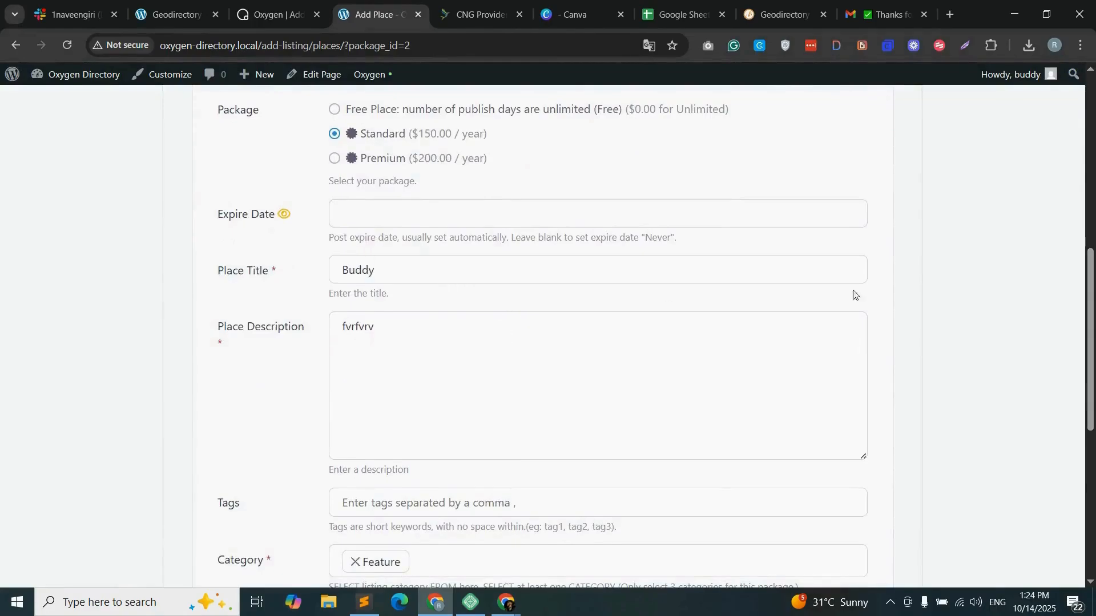
scroll(857, 297, "down", 6)
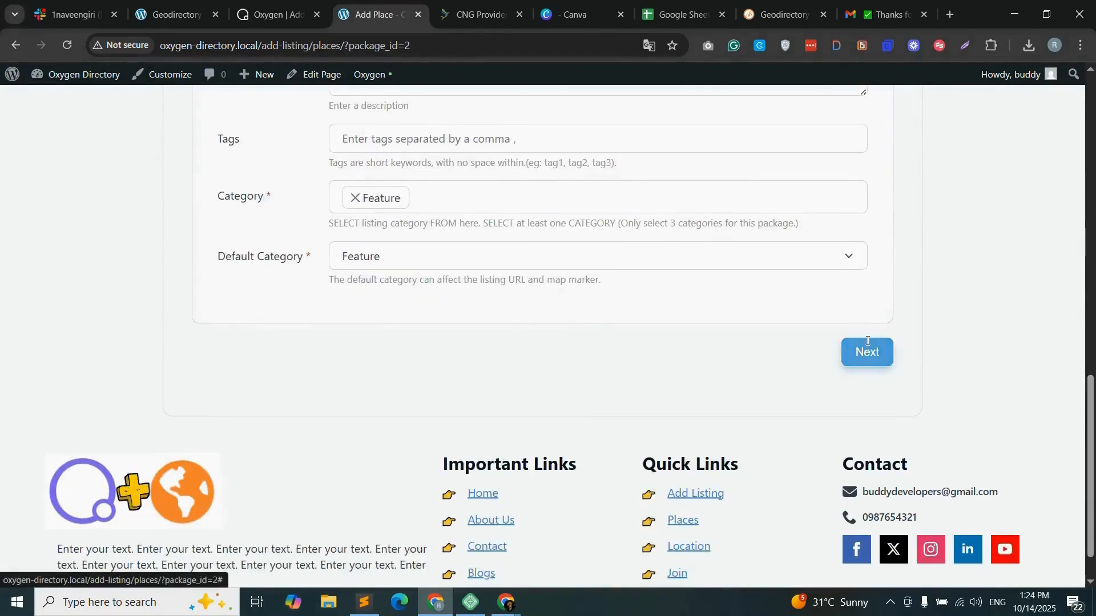
left_click(867, 347)
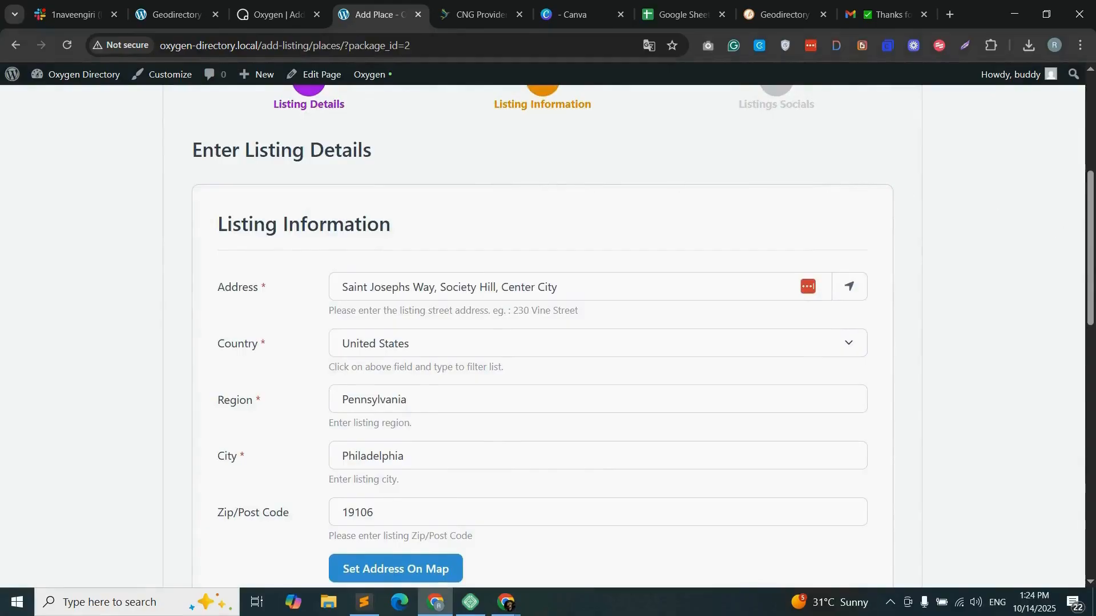
- Check the step indicator on Listing Information, advance to Listings Socials and review that step's fields and submission options
scroll(450, 211, "up", 1)
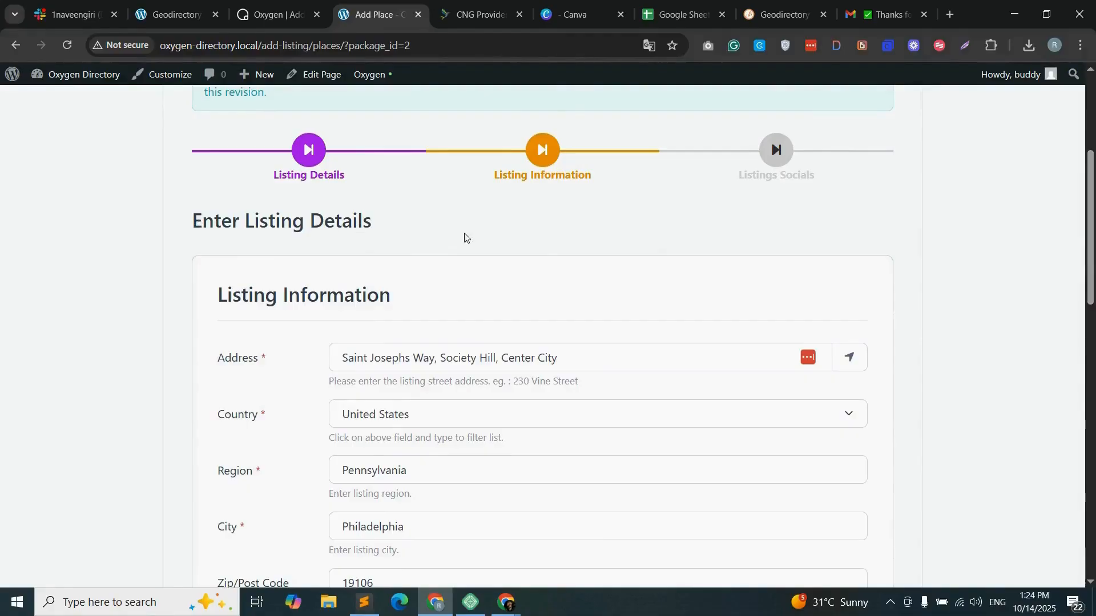
left_click_drag(497, 184, 614, 184)
left_click(415, 243)
scroll(381, 303, "down", 14)
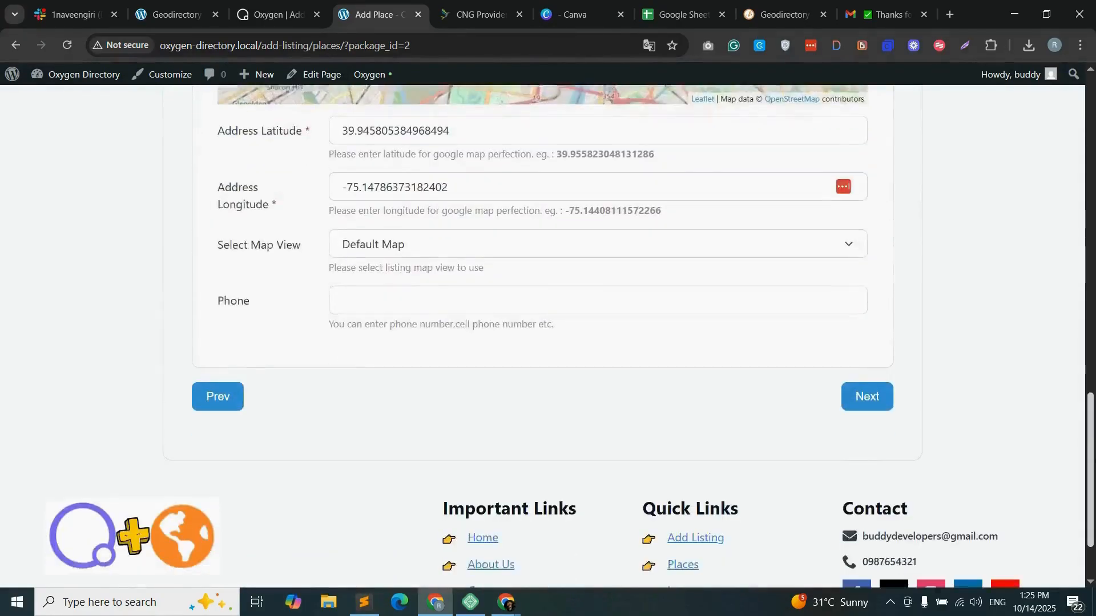
left_click(875, 383)
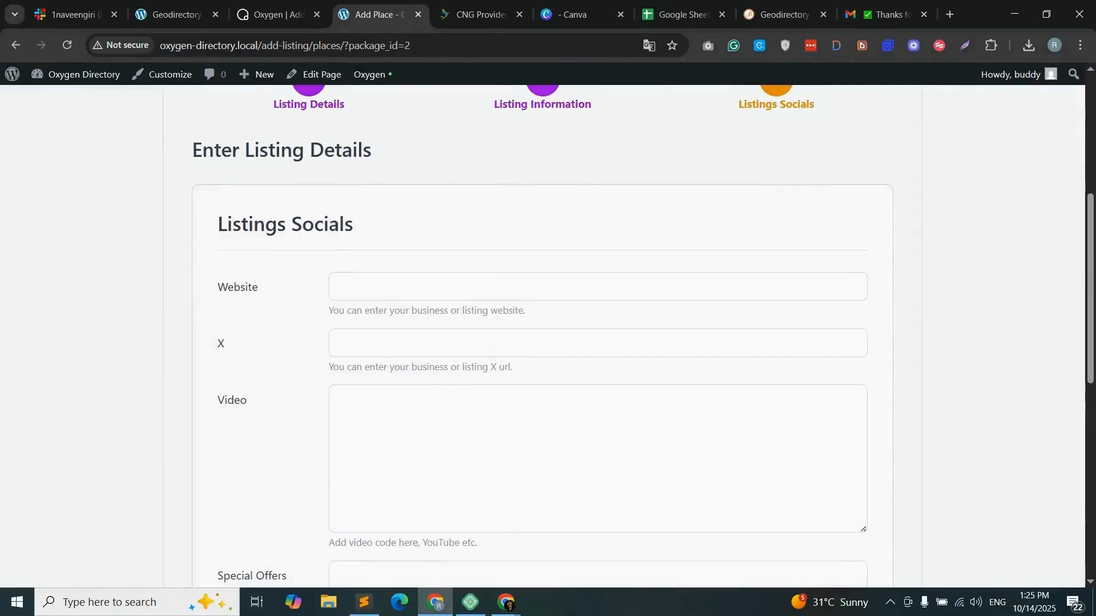
scroll(537, 283, "up", 1)
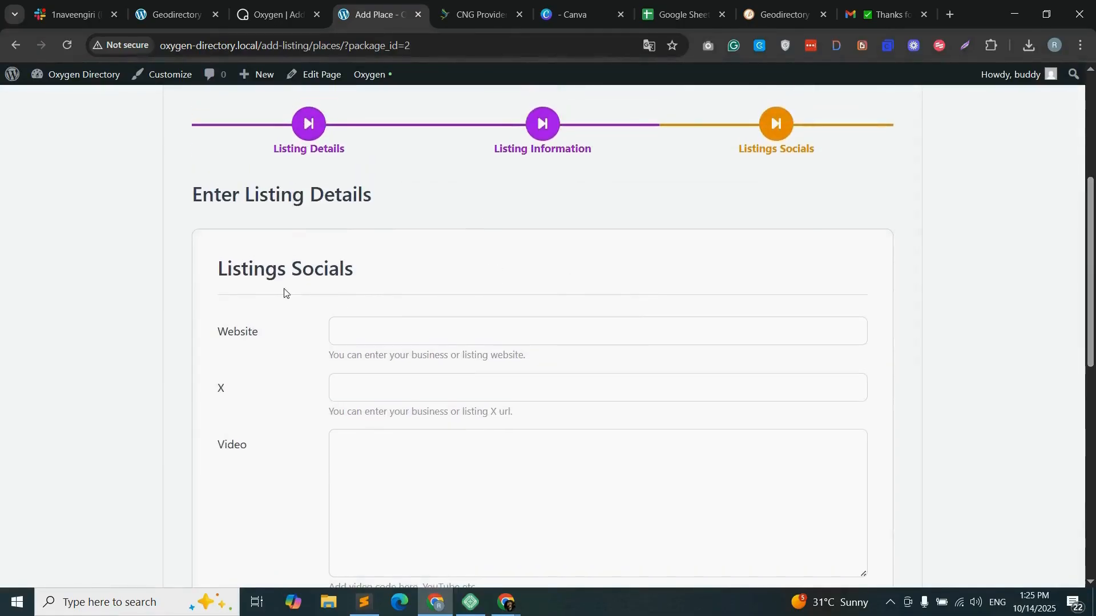
scroll(999, 304, "down", 1)
scroll(1093, 262, "up", 7)
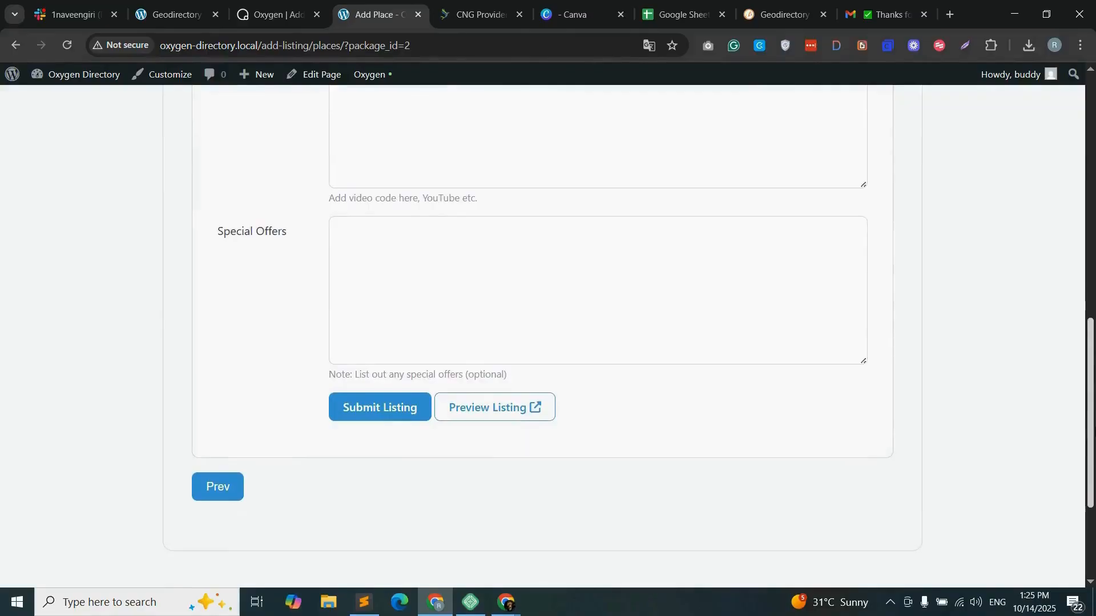
scroll(1093, 262, "up", 4)
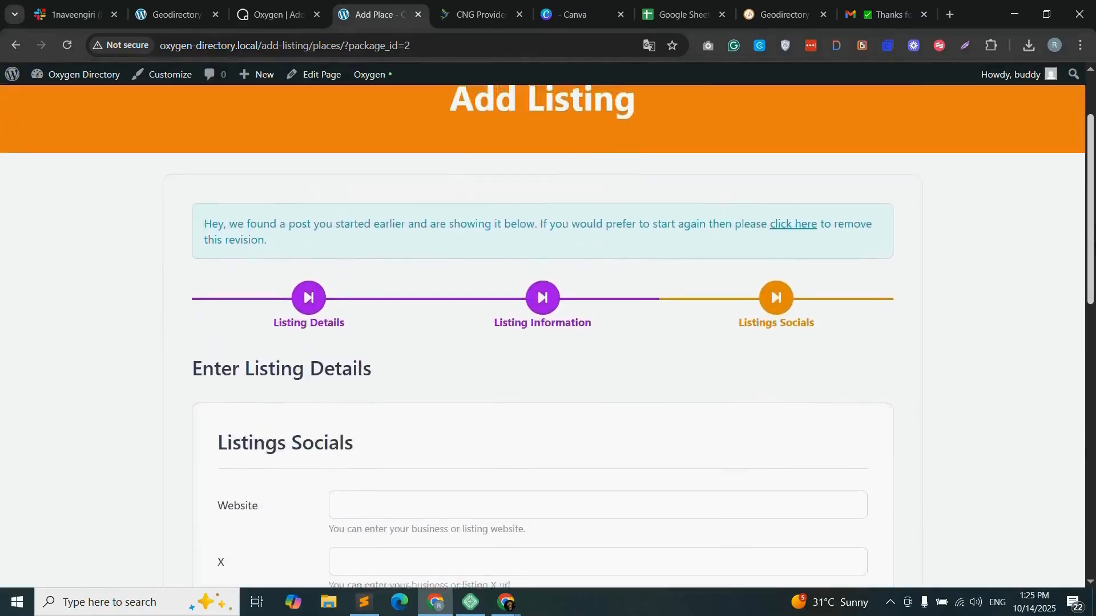
- Review the membership options on the Join page and view the Standard package's Add Listing form
left_click(1018, 116)
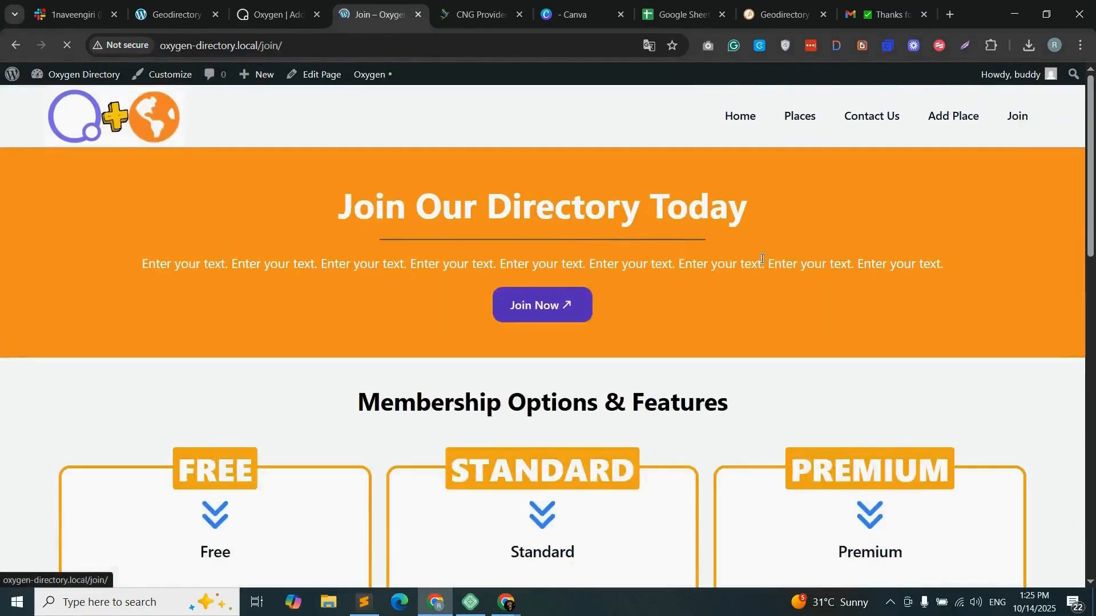
scroll(1091, 330, "down", 6)
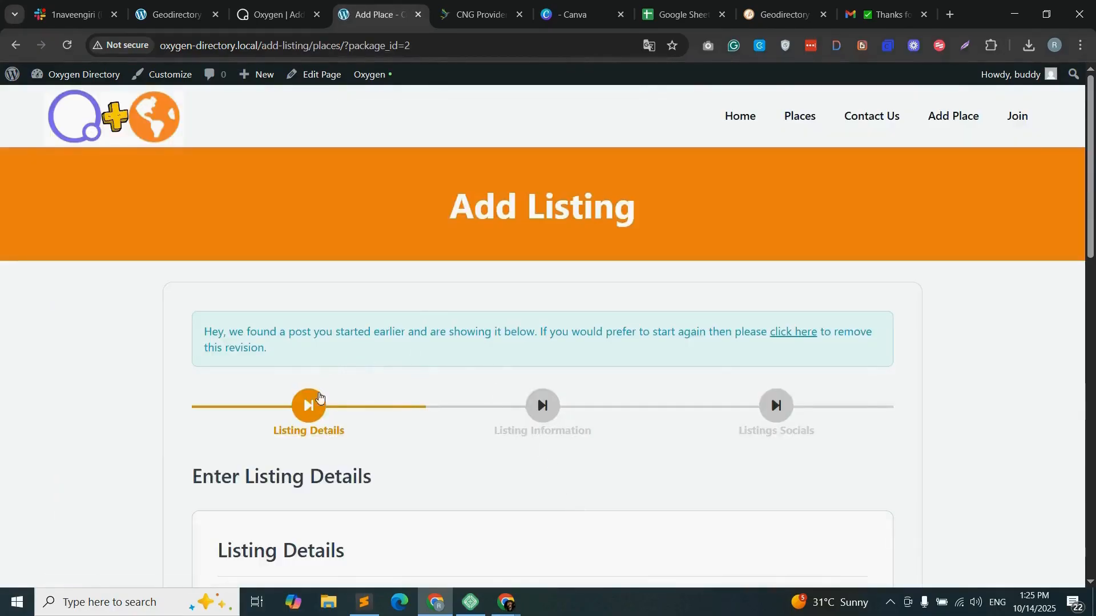
scroll(1093, 245, "down", 3)
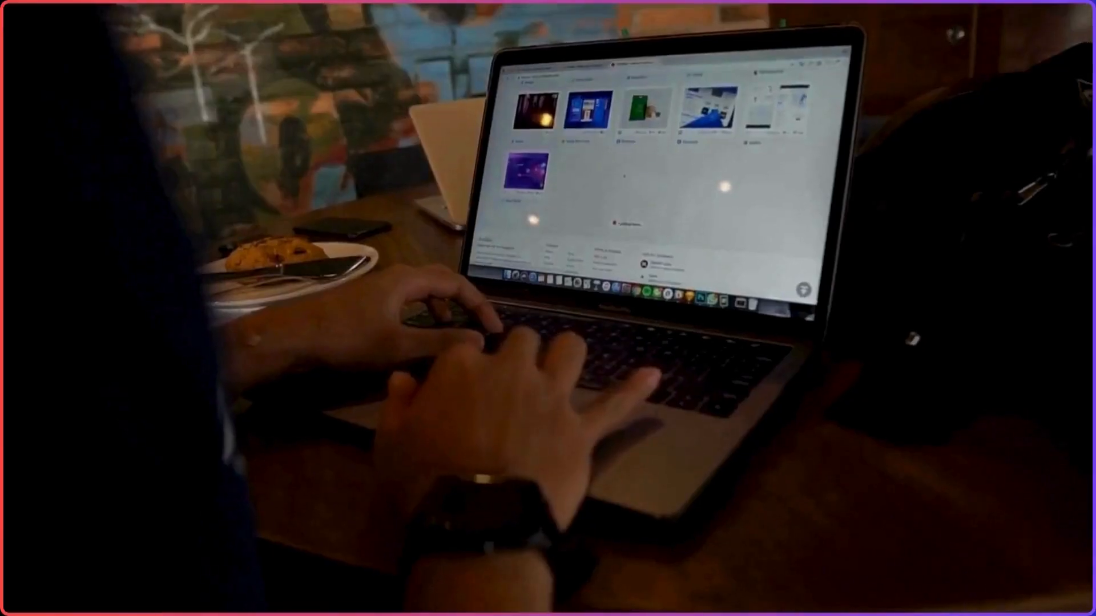
- Visit buddydevelopers.com and open its Hire Us page
left_click(340, 27)
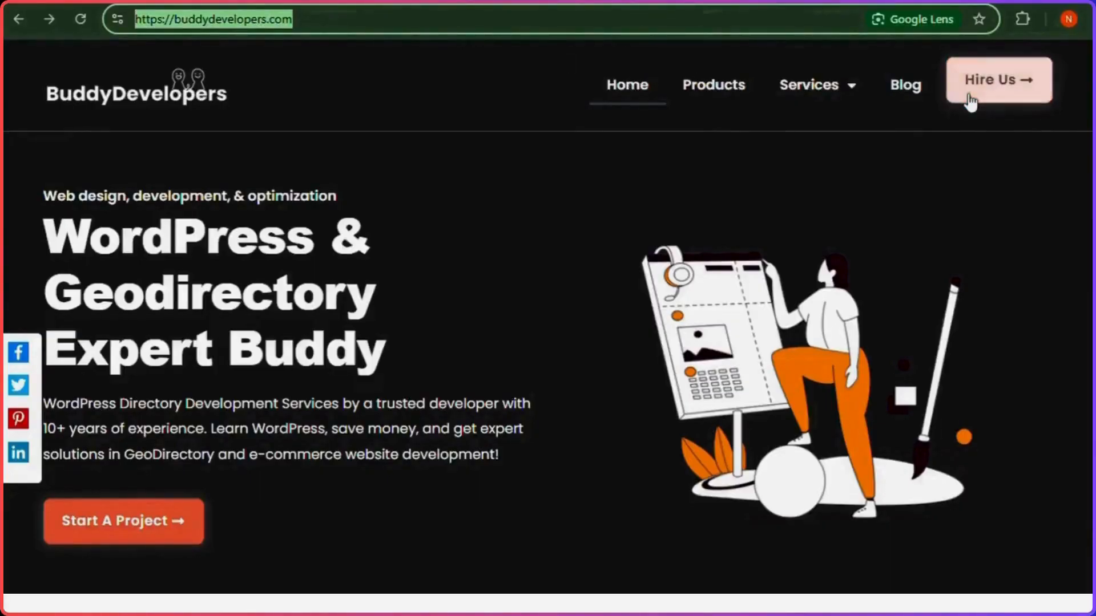
left_click(992, 96)
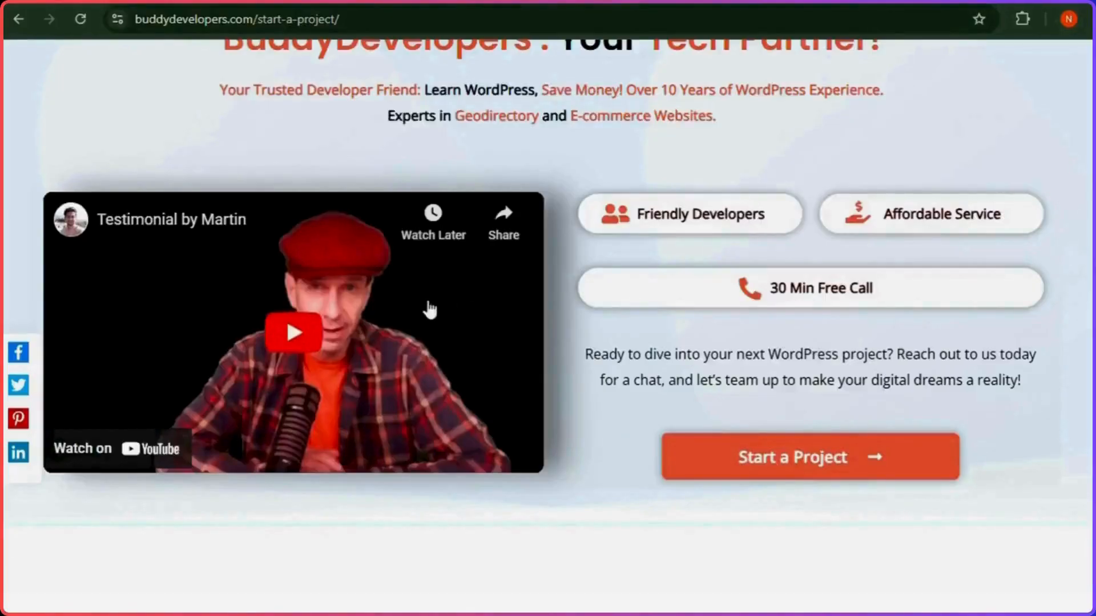